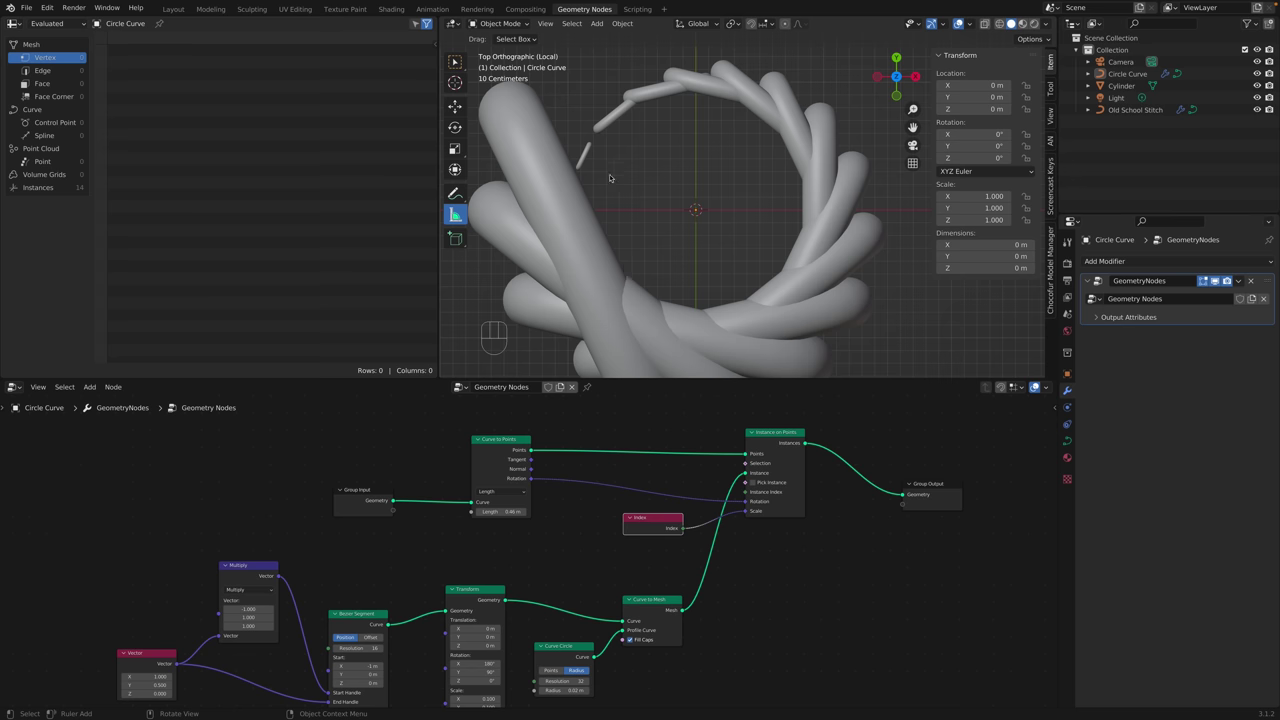
scroll(580, 171, "up", 3)
middle_click_drag(580, 171, 522, 127)
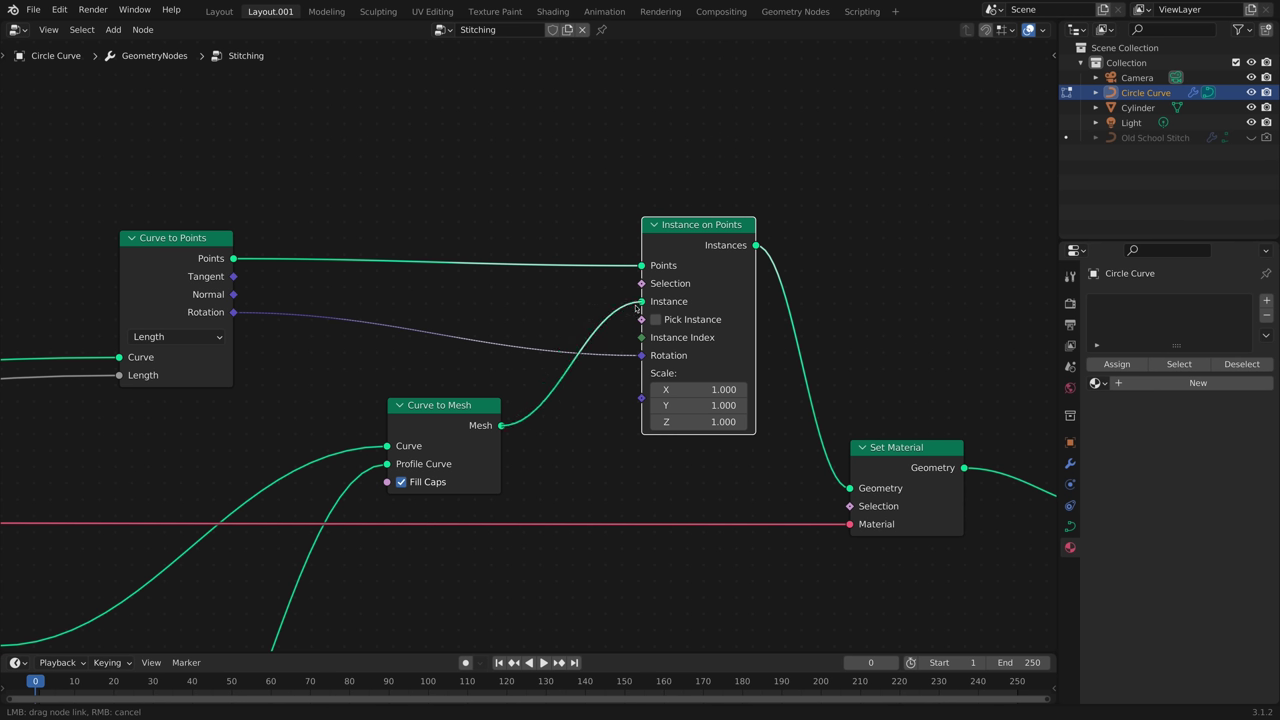
left_click_drag(644, 306, 642, 302)
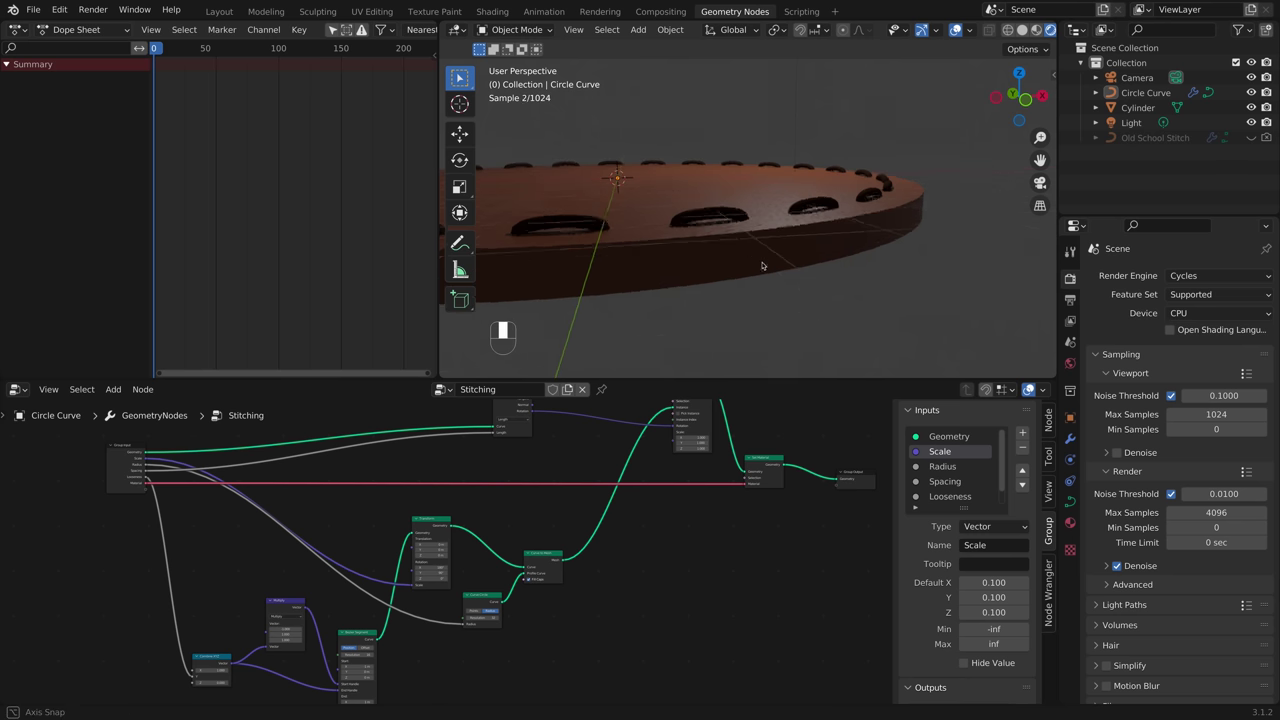
middle_click_drag(765, 259, 773, 268)
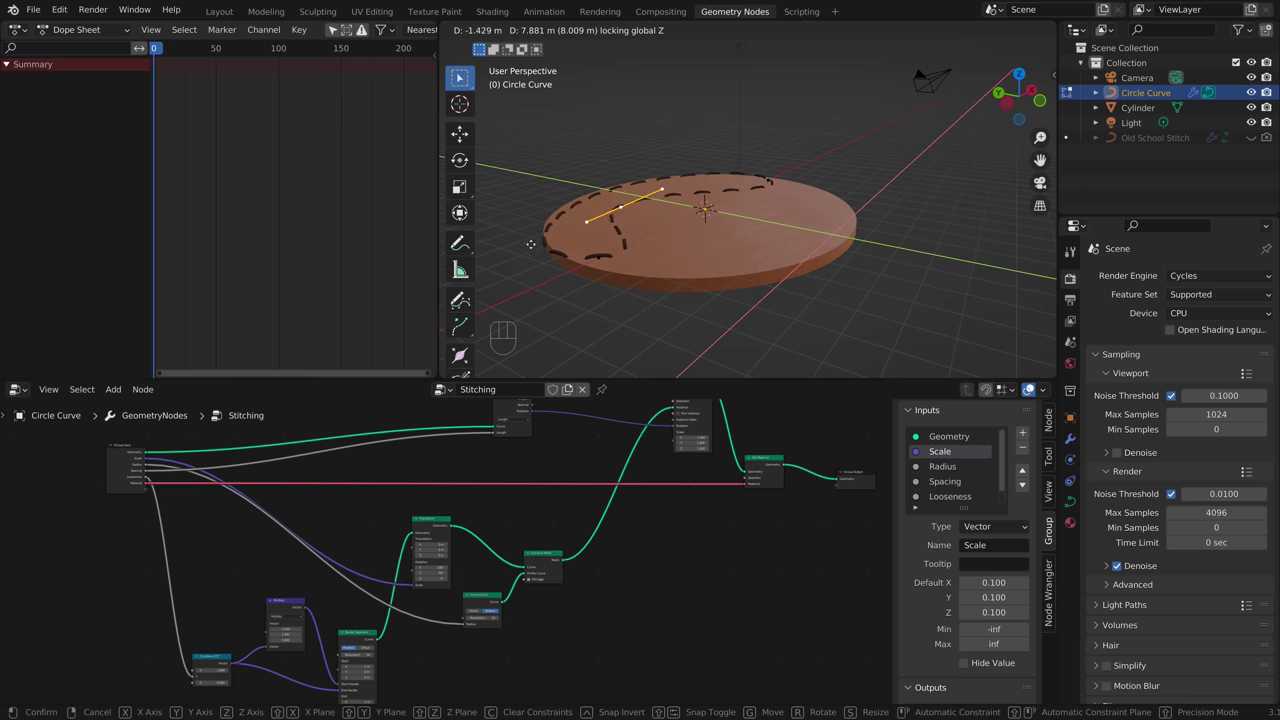
left_click(584, 271)
key("a")
key("s")
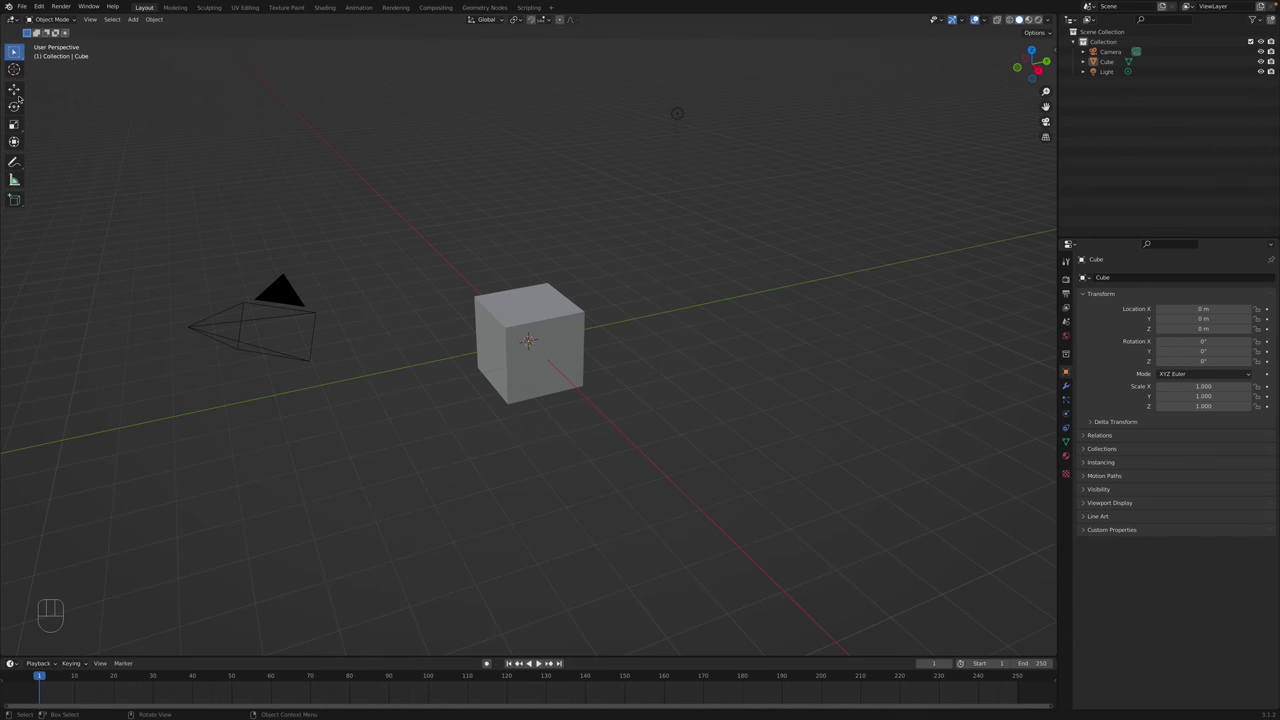
Set the interface resolution scale to 1.2 in the preferences and close them.
key("super+comma")
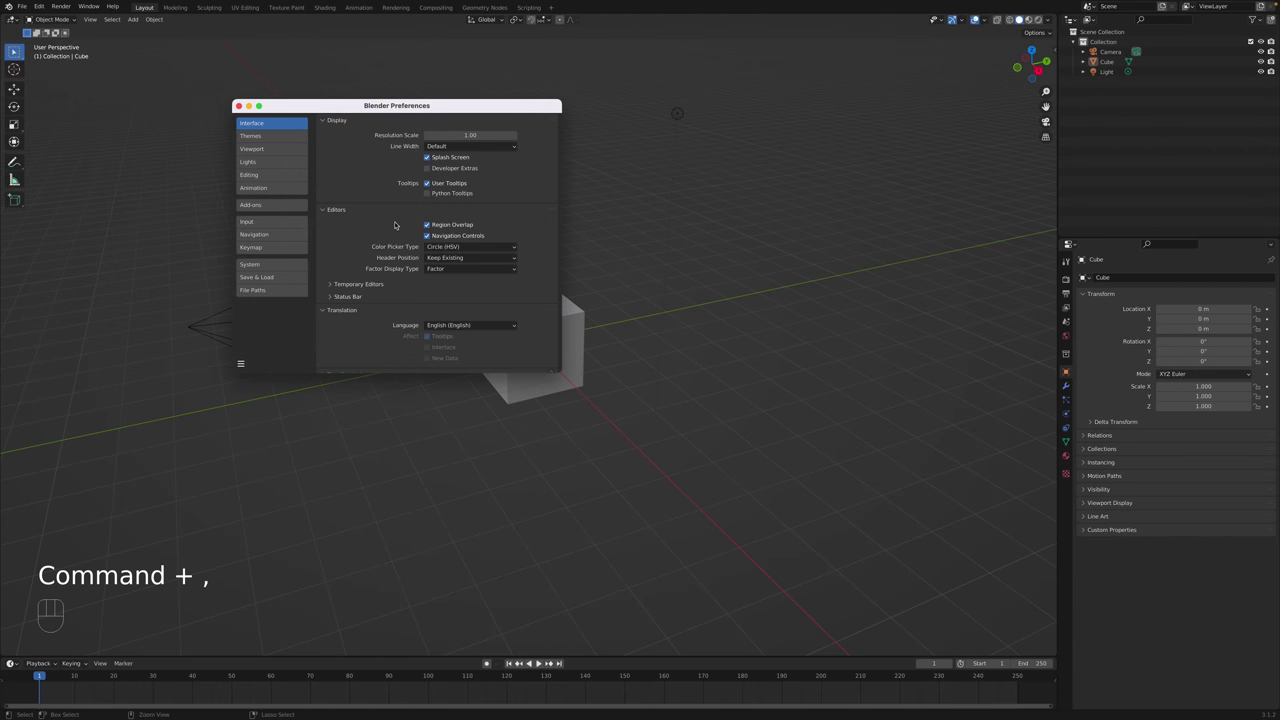
left_click(484, 136)
type("1.2")
key("Return")
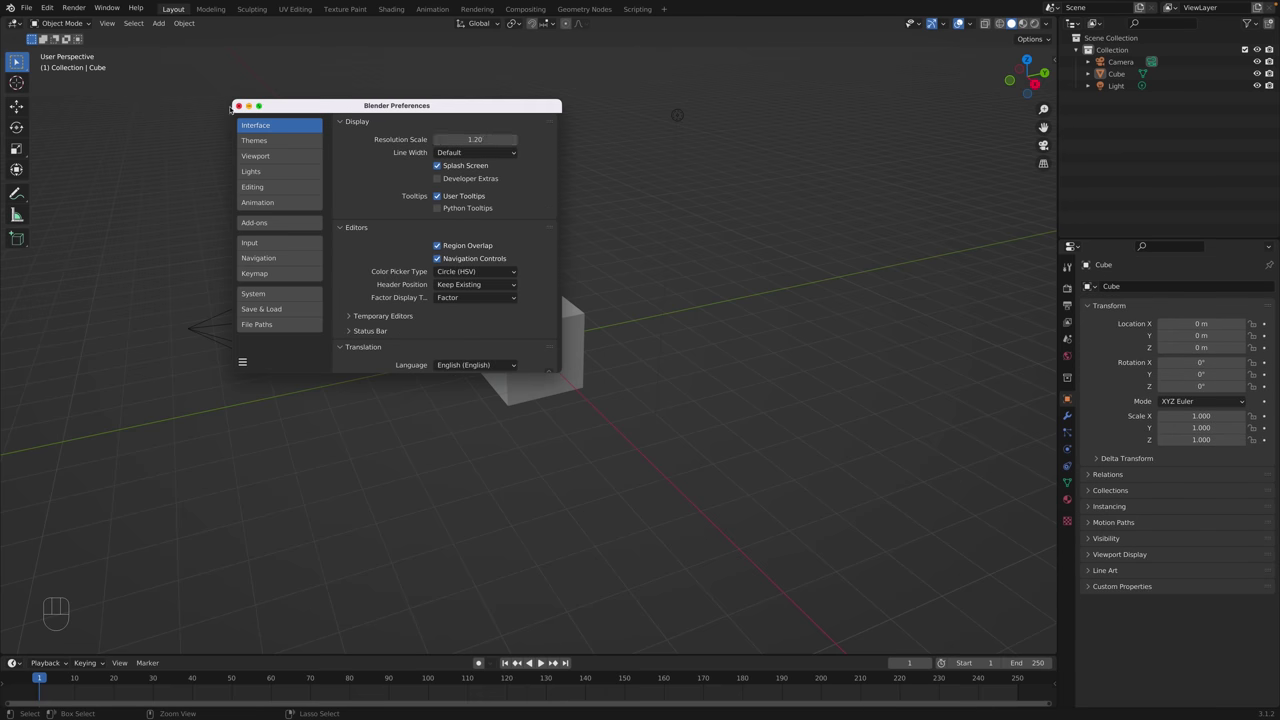
left_click(238, 105)
Delete the default cube from the scene.
middle_click_drag(631, 378, 576, 351)
left_click(574, 332)
key("x")
left_click(560, 337)
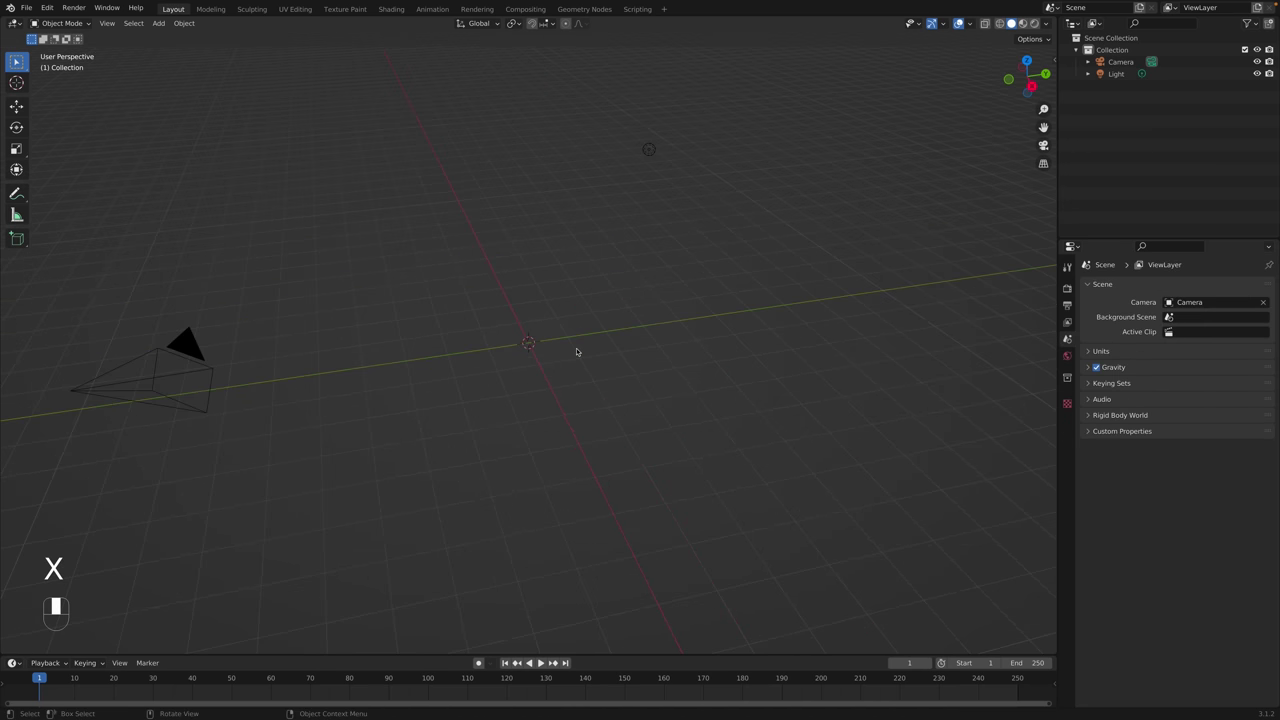
Add a Bezier curve at the world origin while working in the top orthographic view.
key("KP_7")
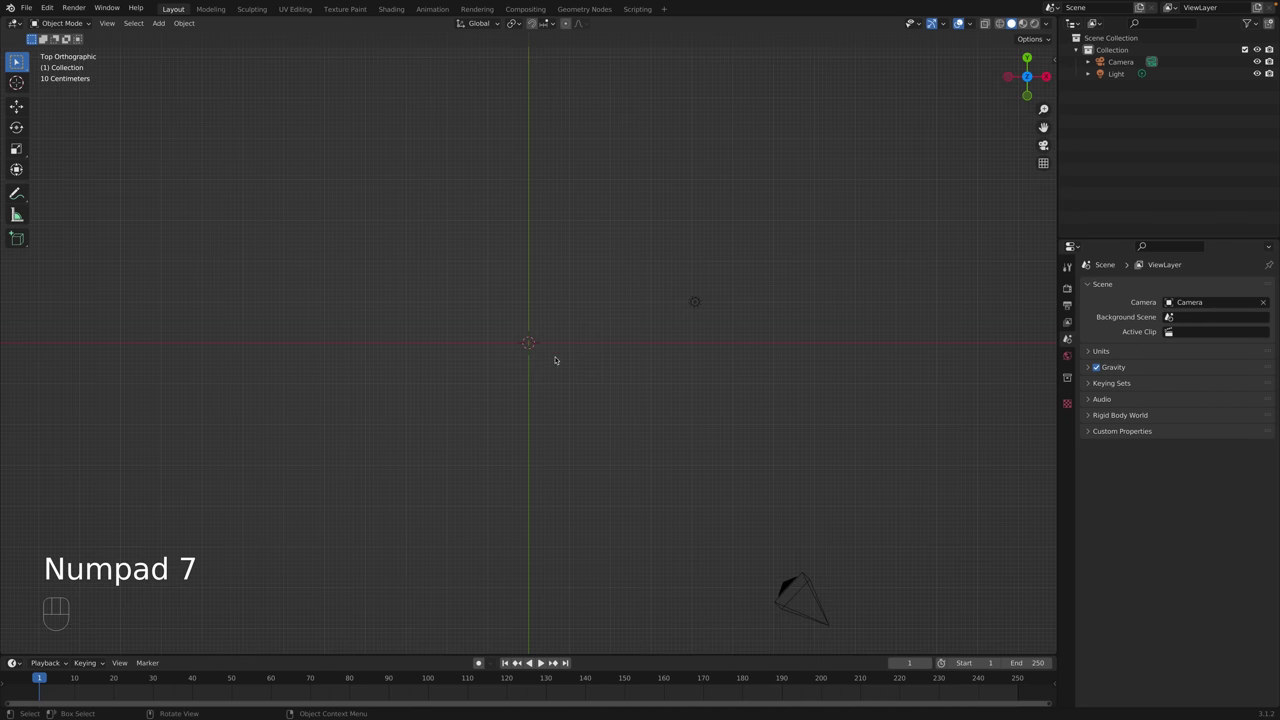
scroll(552, 364, "up", 4)
scroll(549, 366, "down", 6)
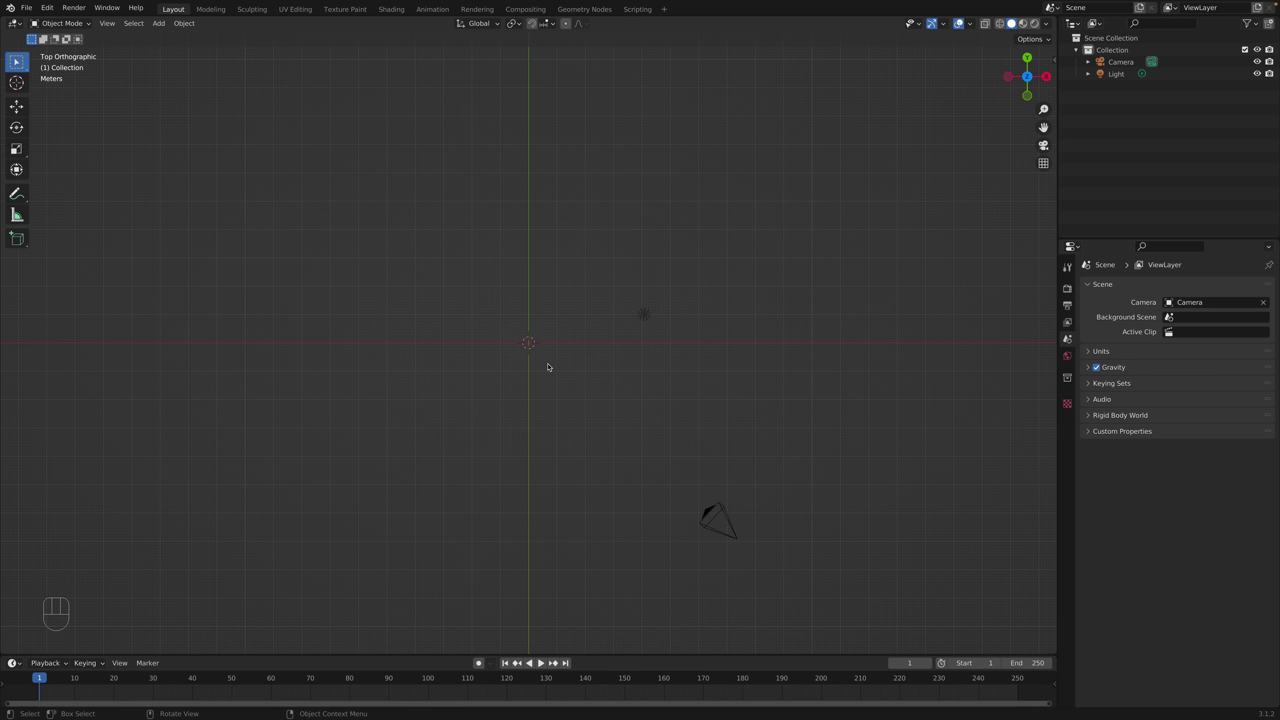
scroll(537, 348, "up", 1)
key("shift+a")
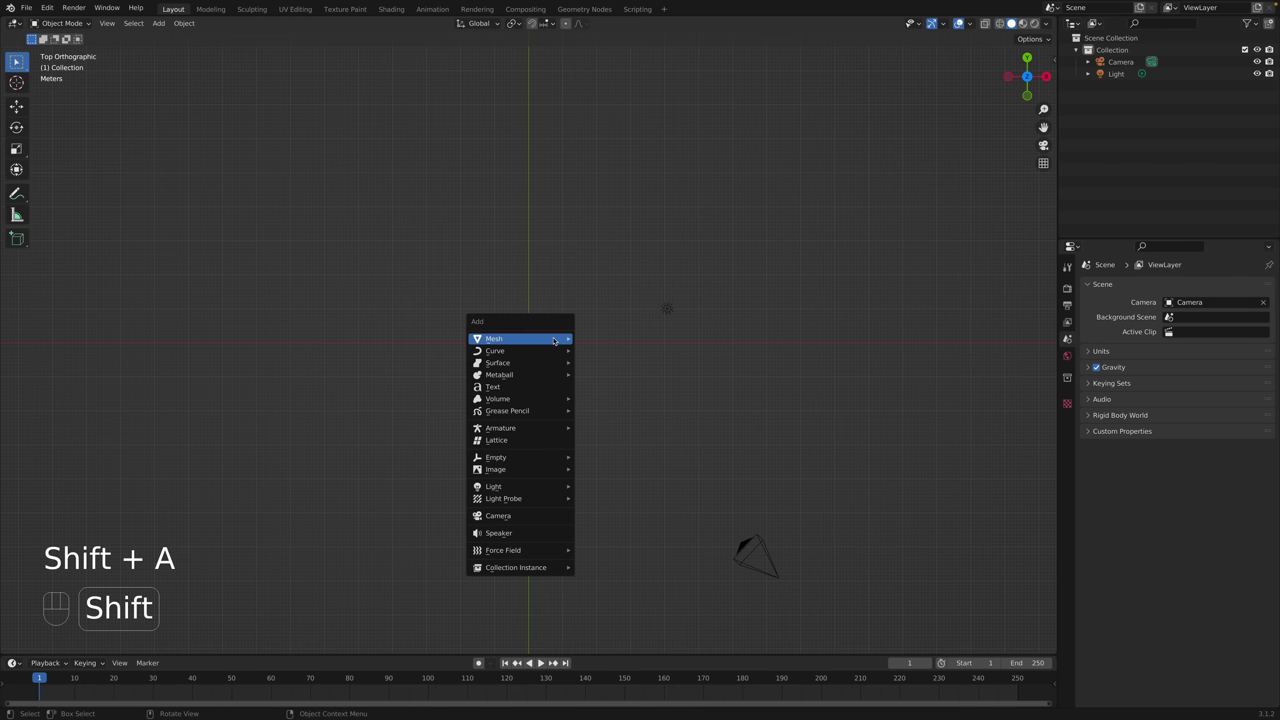
mouse_move(550, 350)
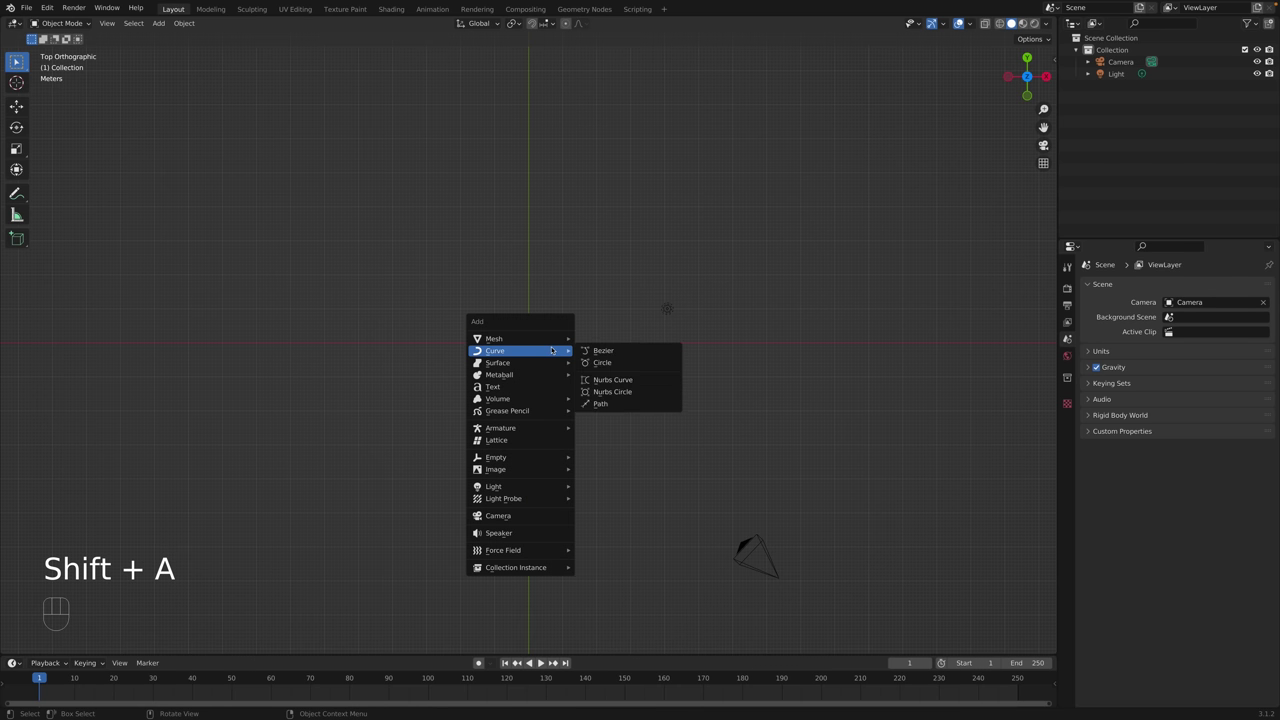
left_click(615, 353)
scroll(537, 358, "up", 10)
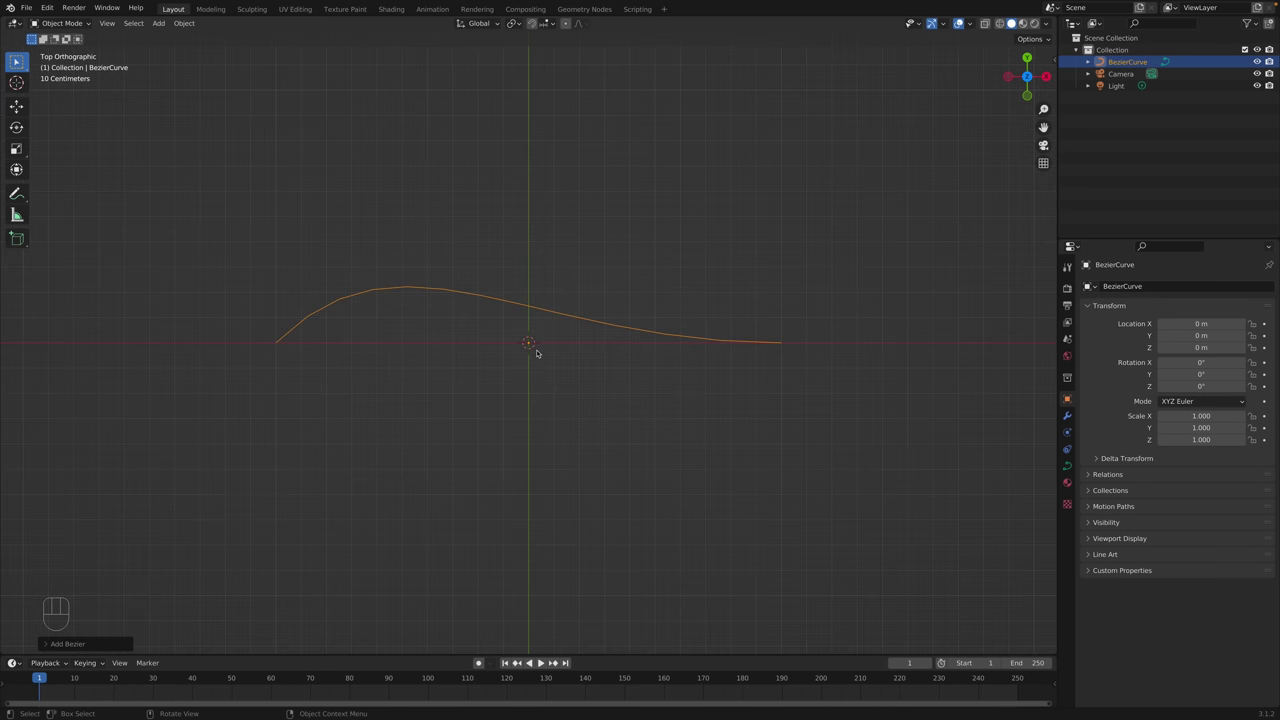
middle_click_drag(538, 372, 554, 262)
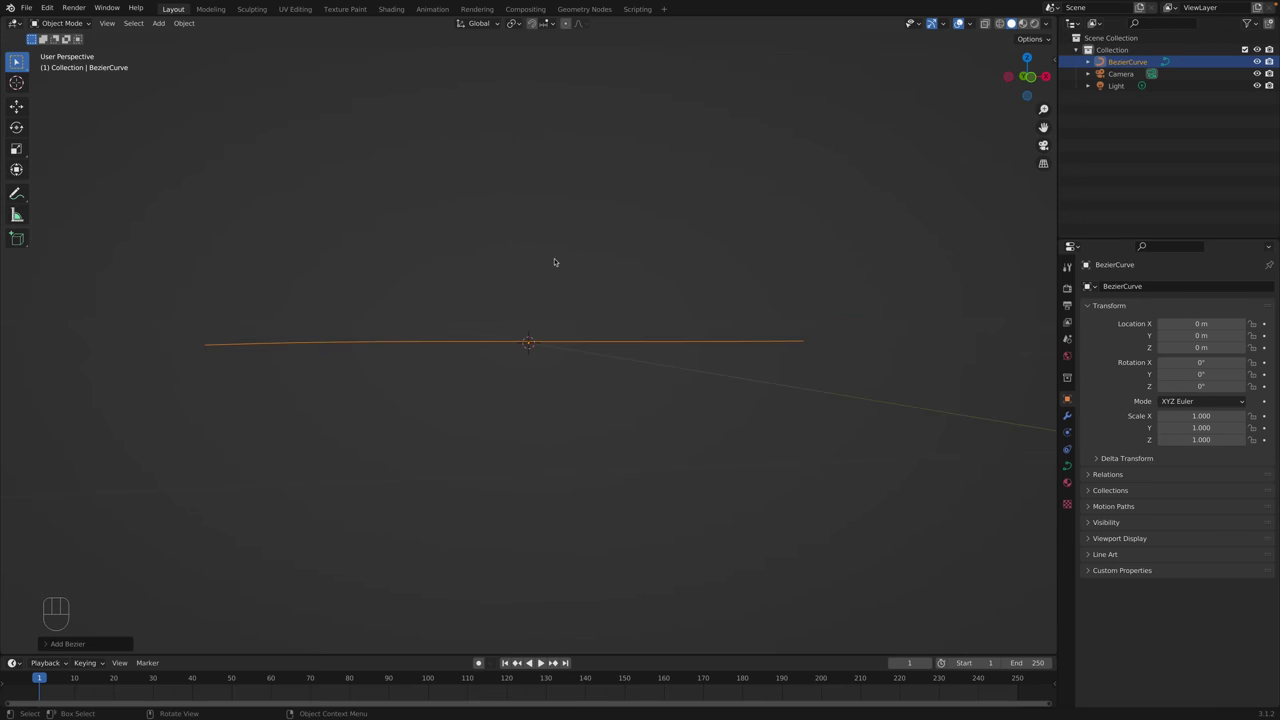
In Edit Mode from the top view, move the inner handle of the curve's +X endpoint straight above that endpoint.
key("KP_7")
key("Tab")
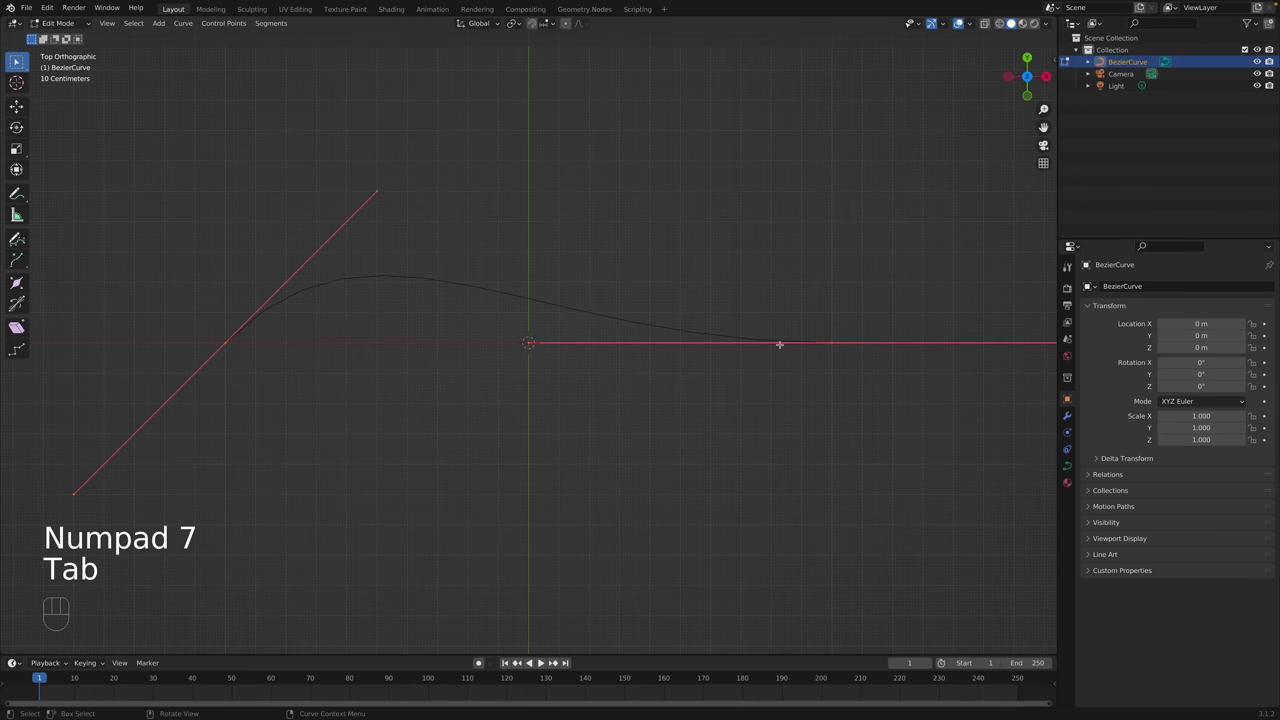
left_click(783, 337)
left_click(546, 340)
key("Escape")
key("g")
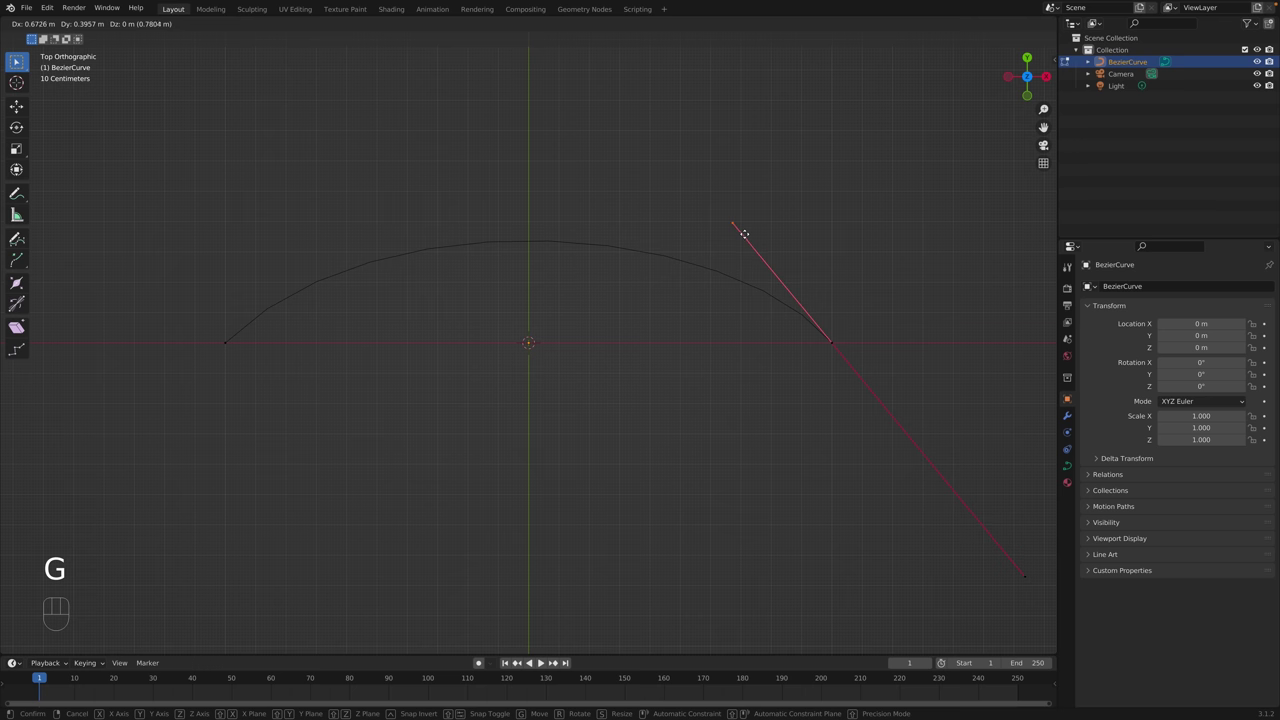
left_click(744, 234)
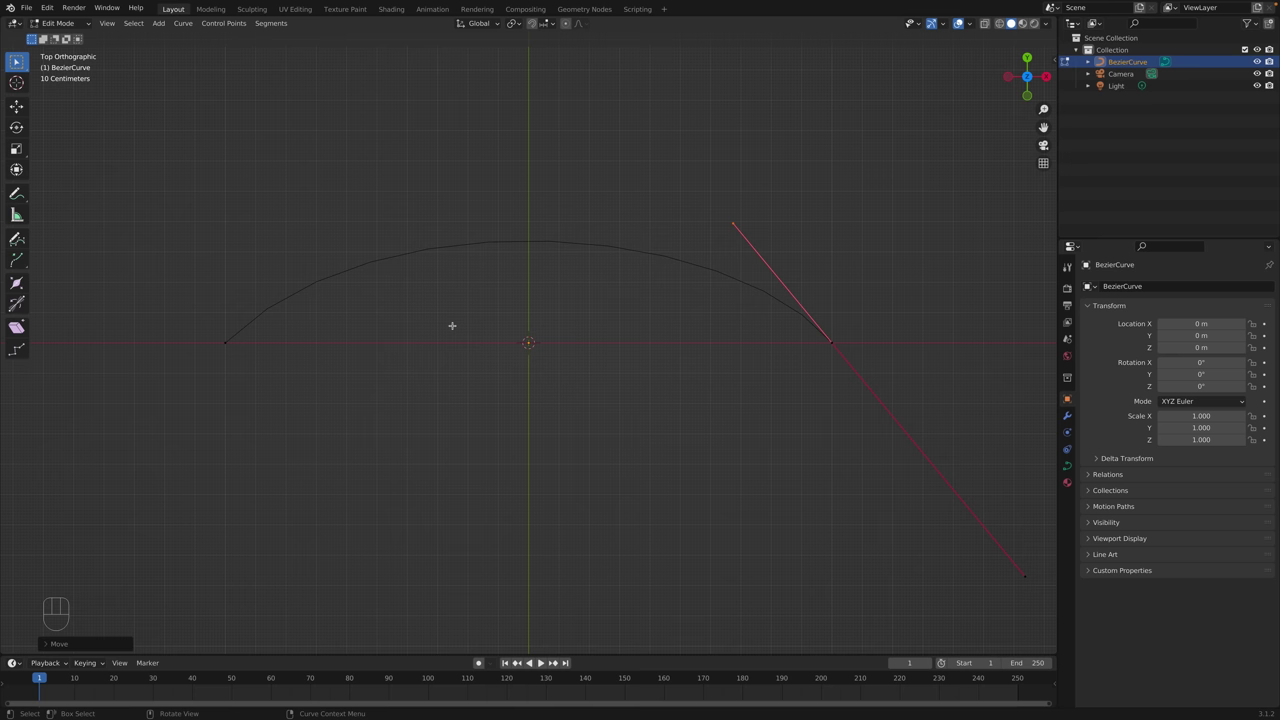
key("g")
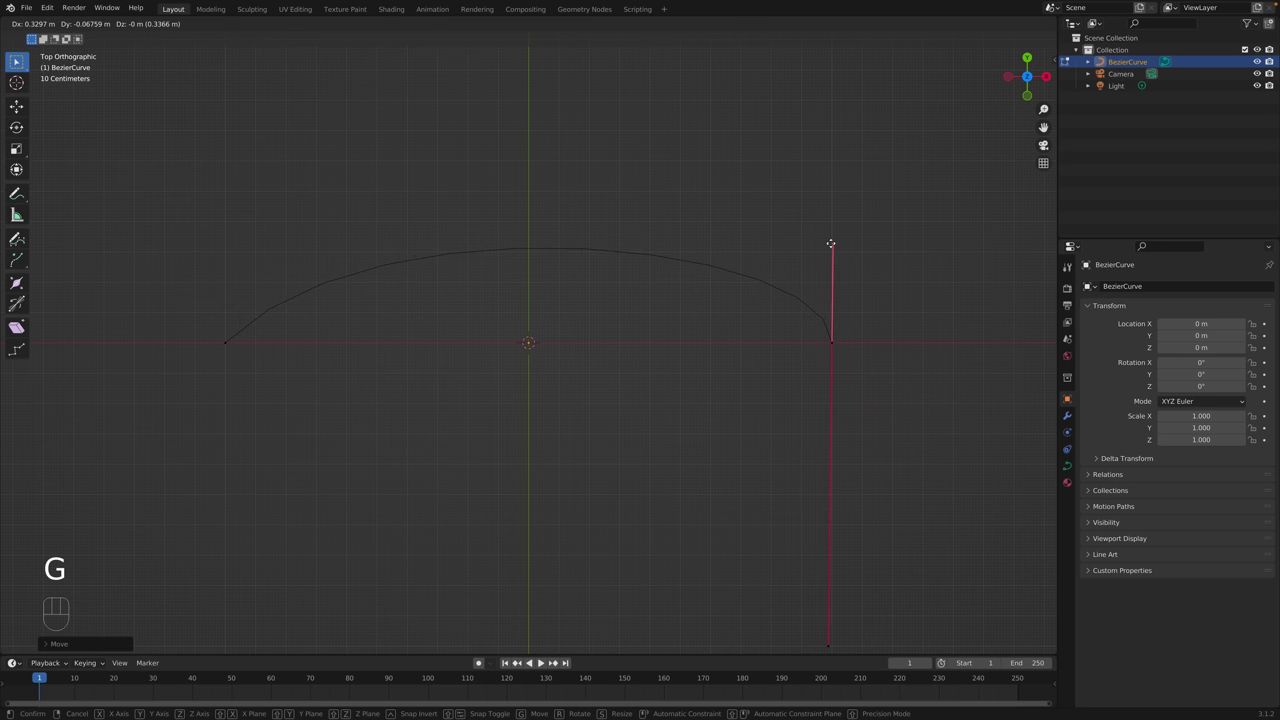
left_click(829, 244)
Move the inner handle of the curve's -X endpoint straight above that endpoint to form a symmetrical arch, and return to Object Mode.
left_click_drag(314, 370, 171, 280)
key("g")
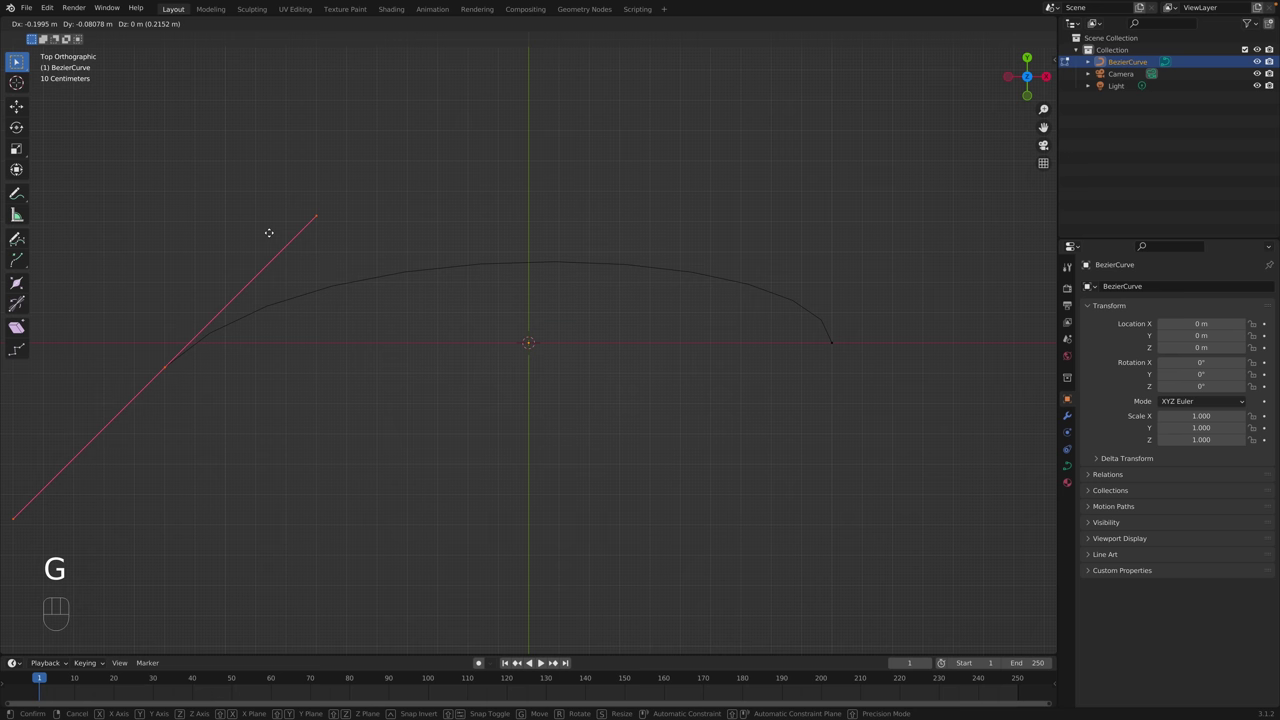
key("Escape")
left_click_drag(394, 229, 343, 171)
key("g")
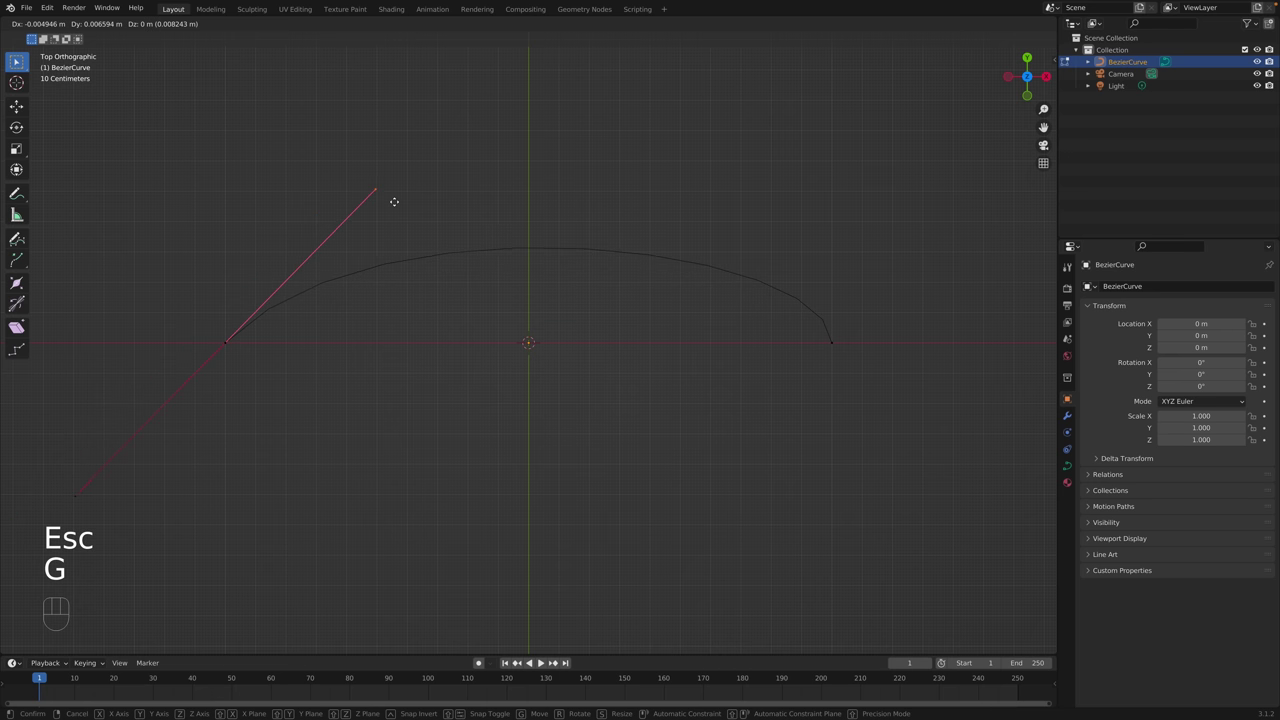
left_click(263, 265)
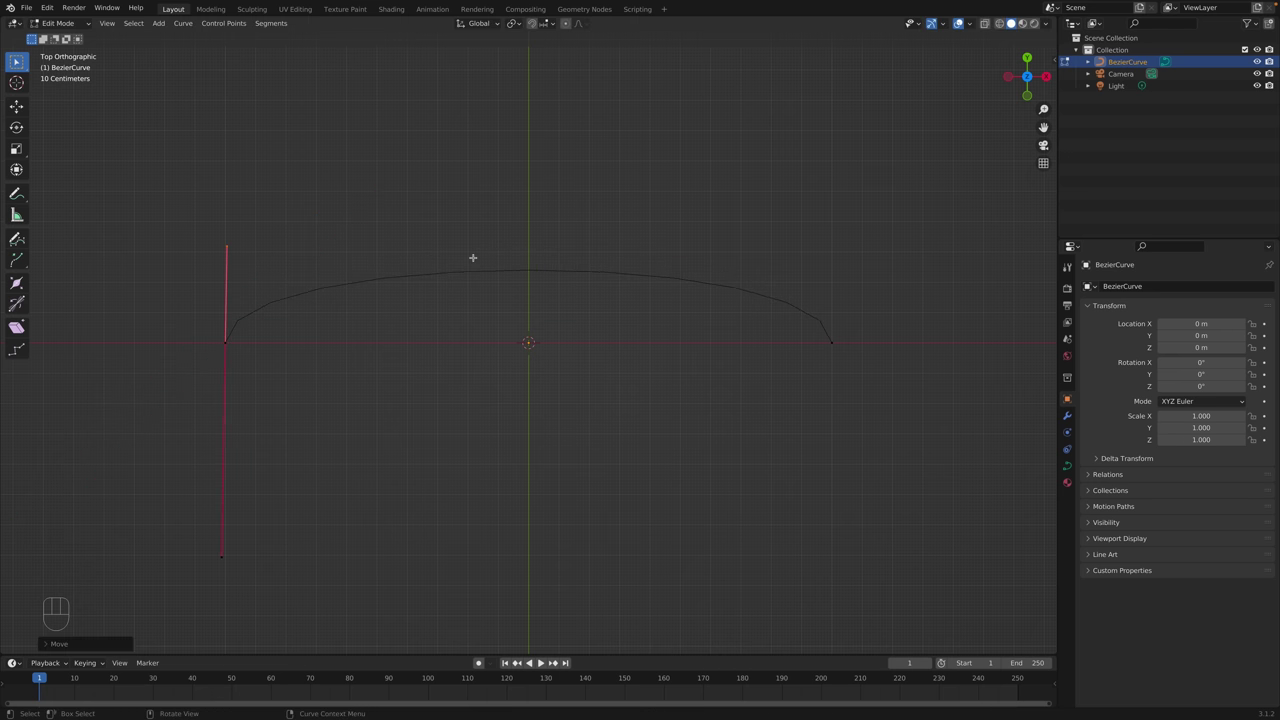
key("Tab")
Rotate the arched Bezier curve 90° about the global X axis so it stands upright.
mouse_move(557, 349)
middle_mouse_down()
mouse_move(558, 308)
mouse_move(545, 359)
middle_mouse_up()
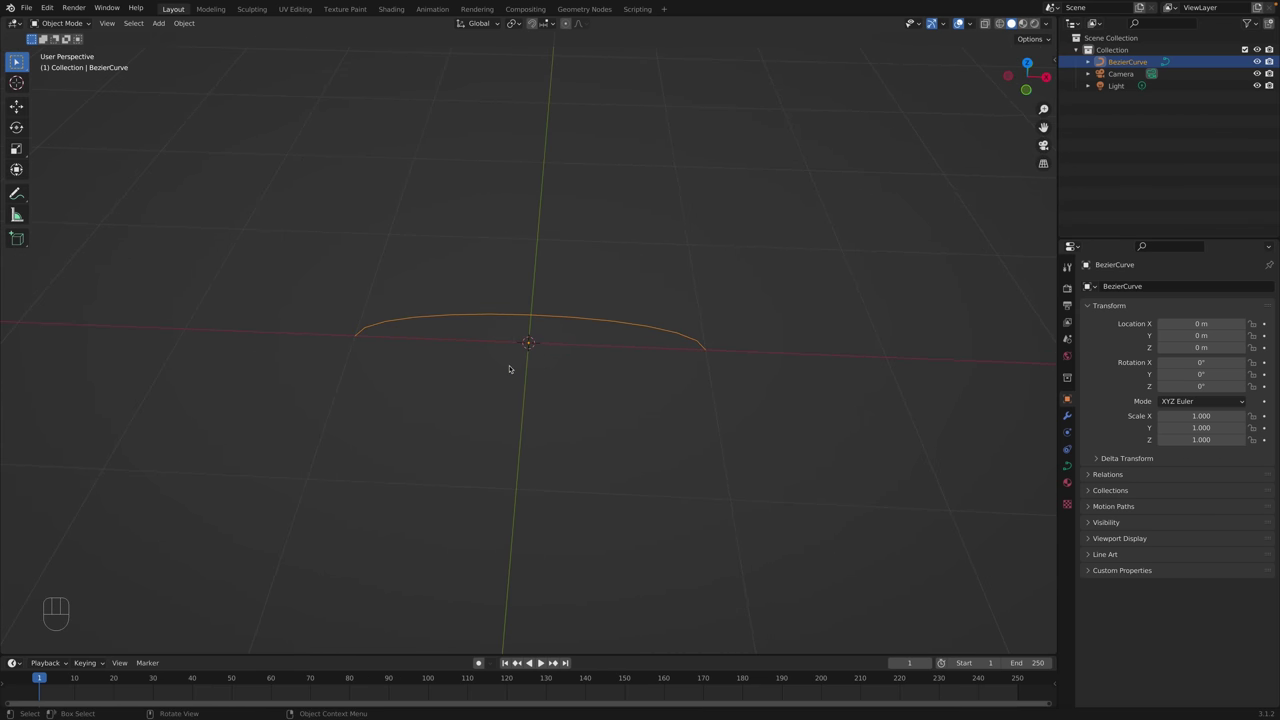
key("r")
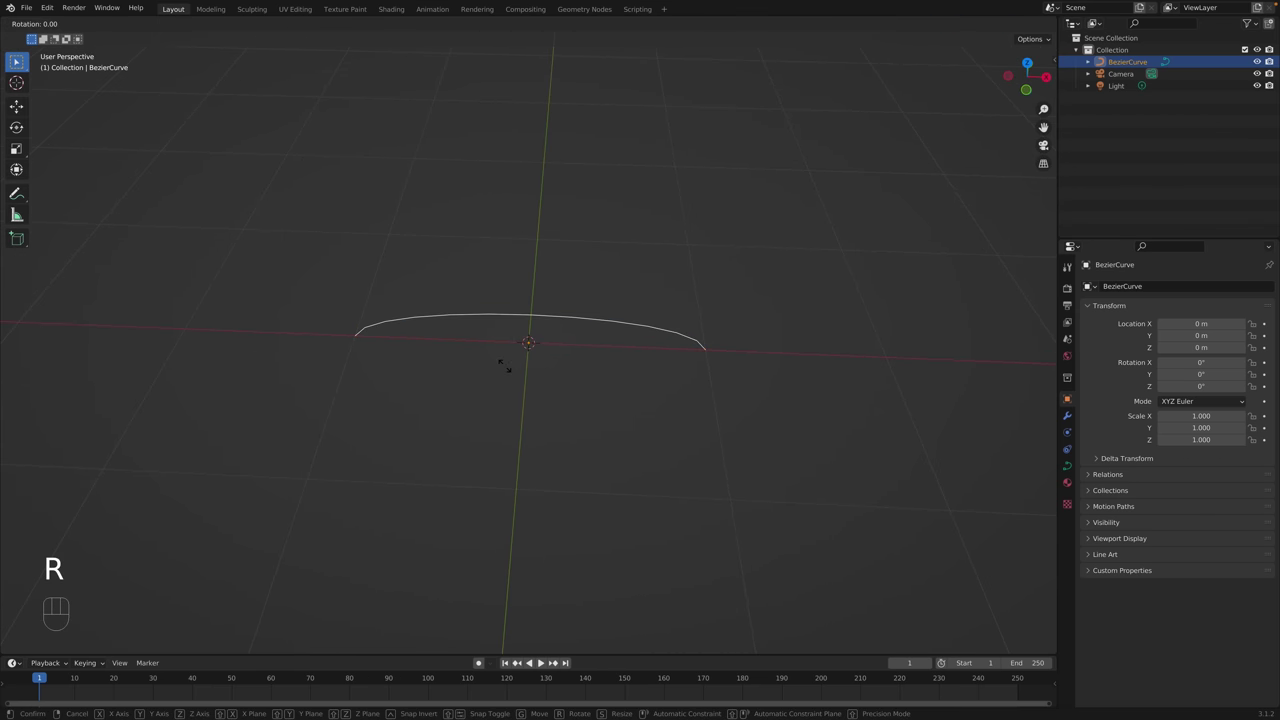
key("x")
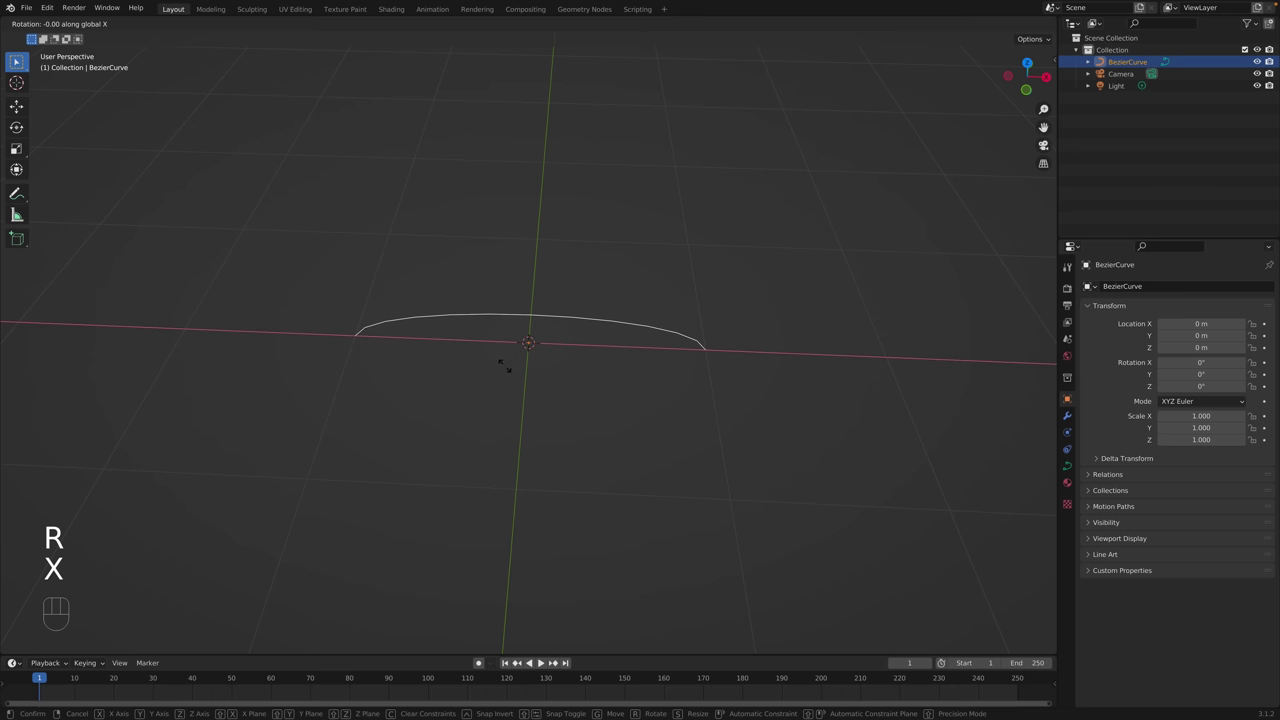
key("KP_9")
key("KP_0")
key("KP_Enter")
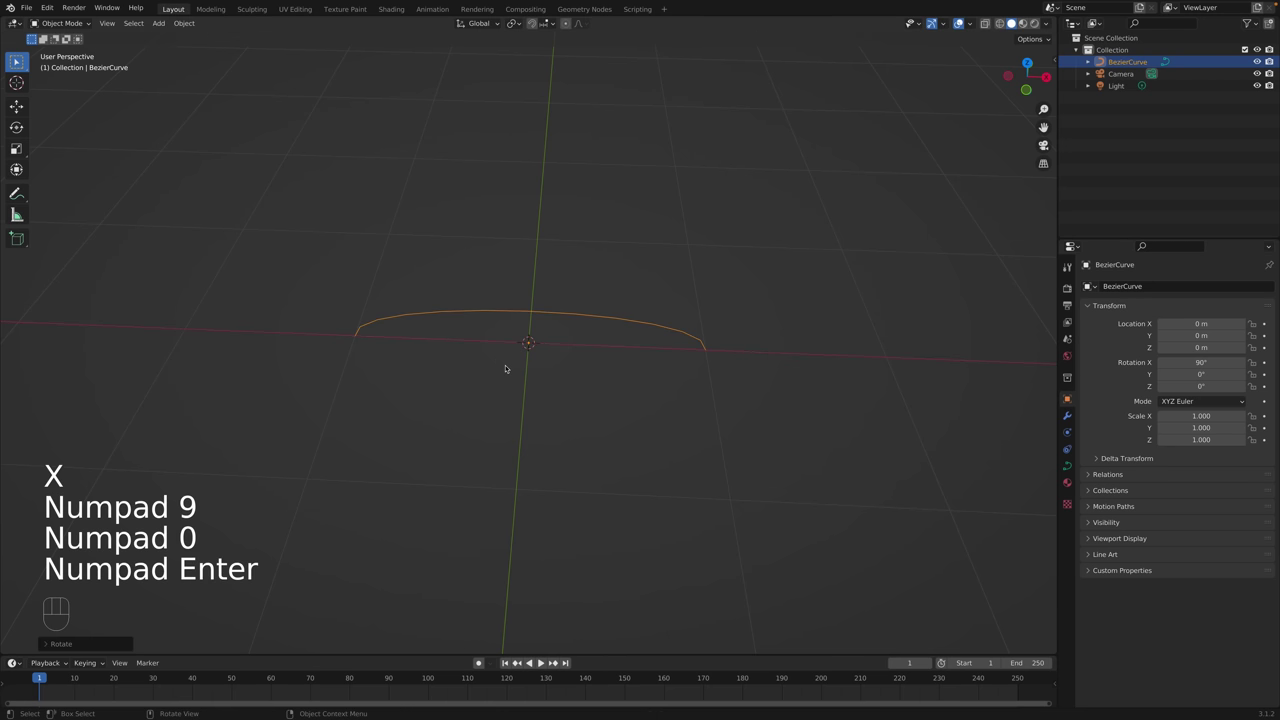
Thicken the arched curve into a round tube by setting its bevel depth to 0.06 m.
mouse_move(593, 353)
middle_mouse_down()
mouse_move(520, 290)
mouse_move(486, 309)
mouse_move(529, 309)
mouse_move(674, 360)
mouse_move(600, 348)
middle_mouse_up()
left_click(1067, 465)
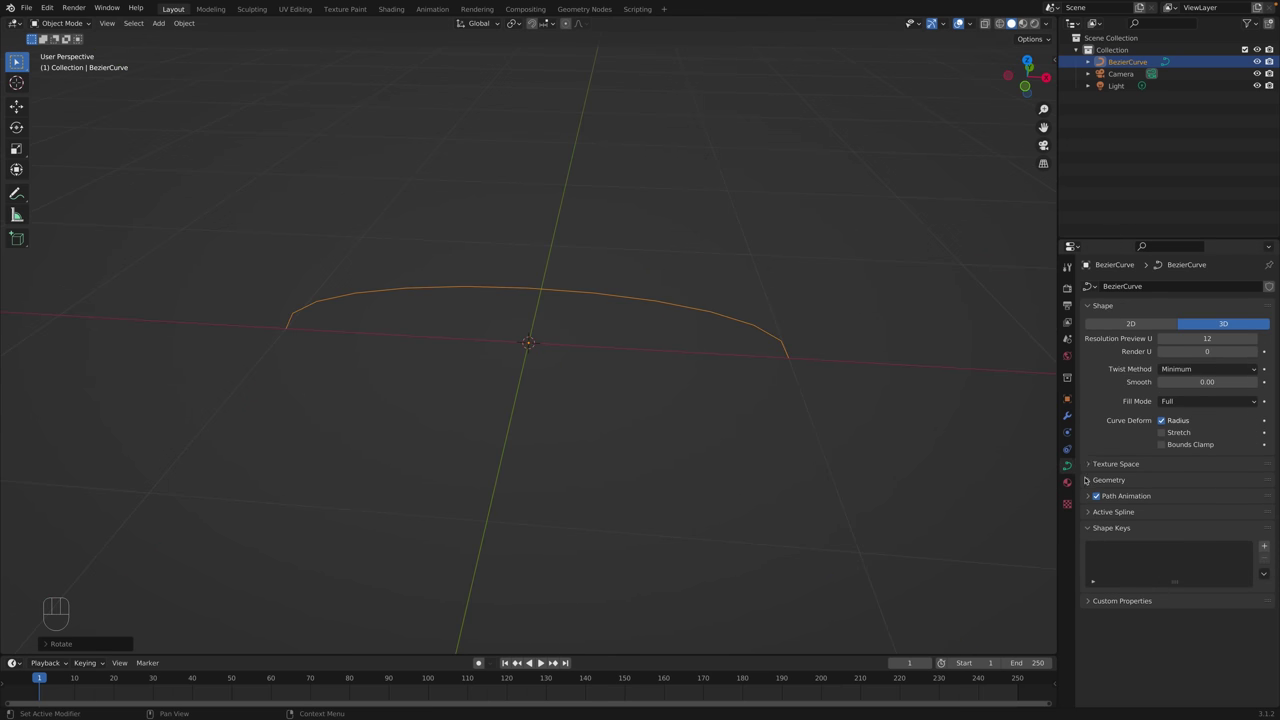
left_click(1090, 482)
scroll(1121, 513, "down", 1)
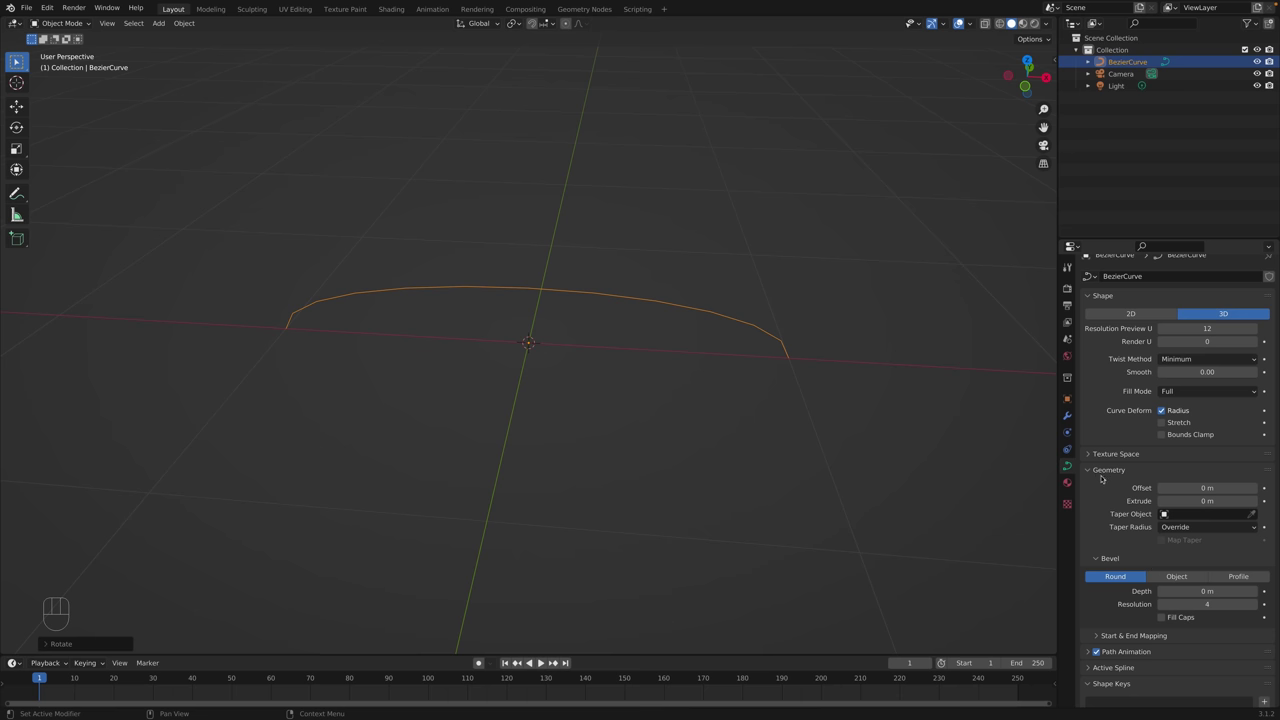
left_click_drag(1184, 591, 1210, 591)
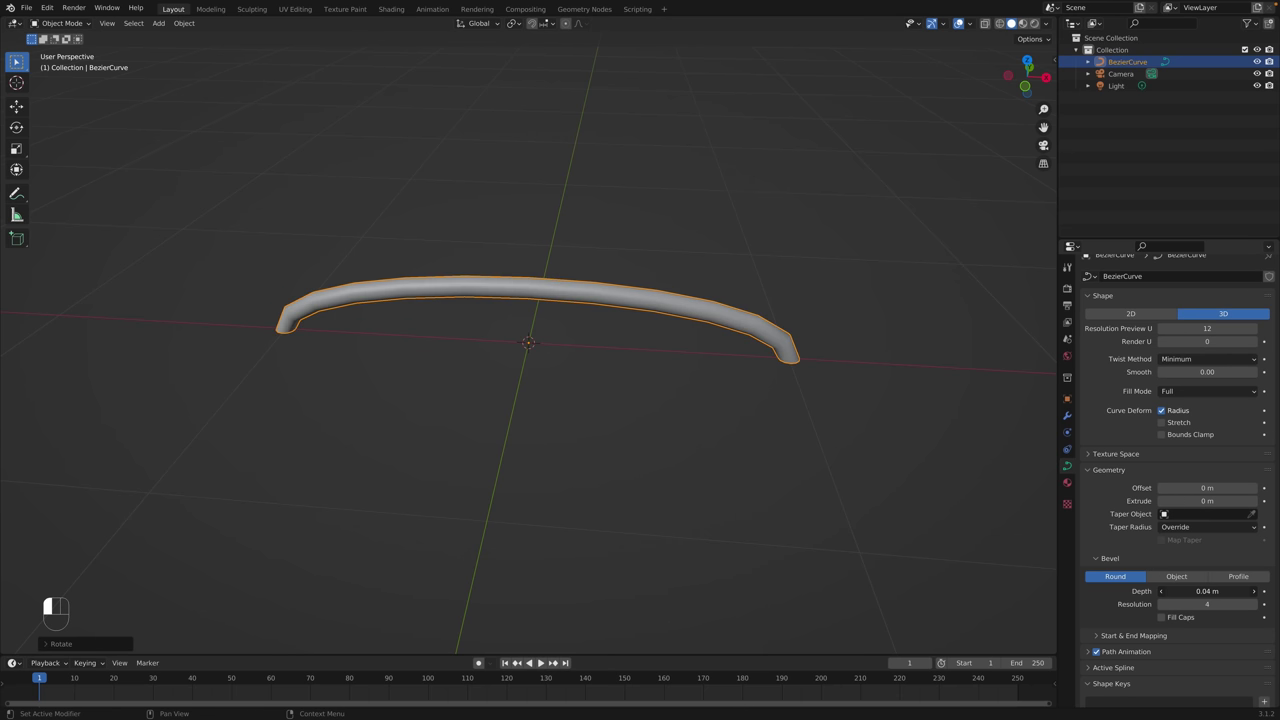
left_click_drag(1207, 591, 1230, 591)
middle_click_drag(500, 289, 588, 361)
scroll(588, 355, "up", 3)
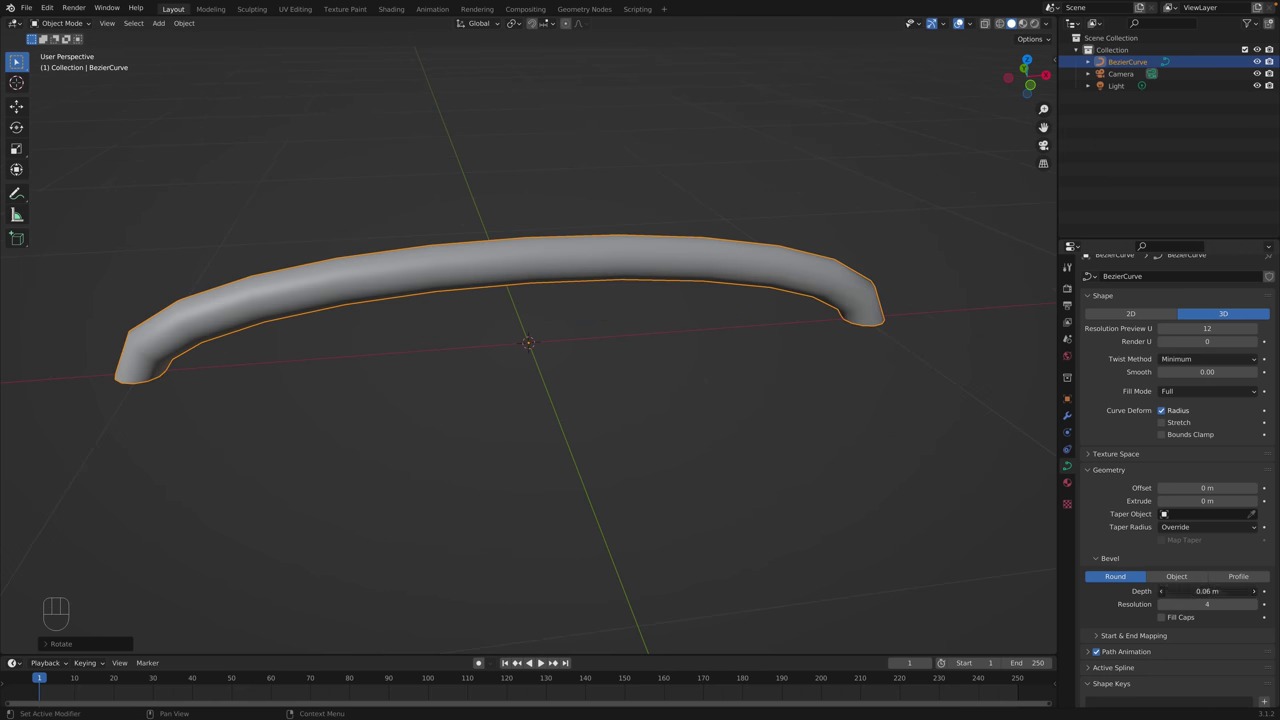
Add a Bezier circle at the origin and scale it up to about five times its size, well around the arched stitch.
scroll(649, 345, "down", 6)
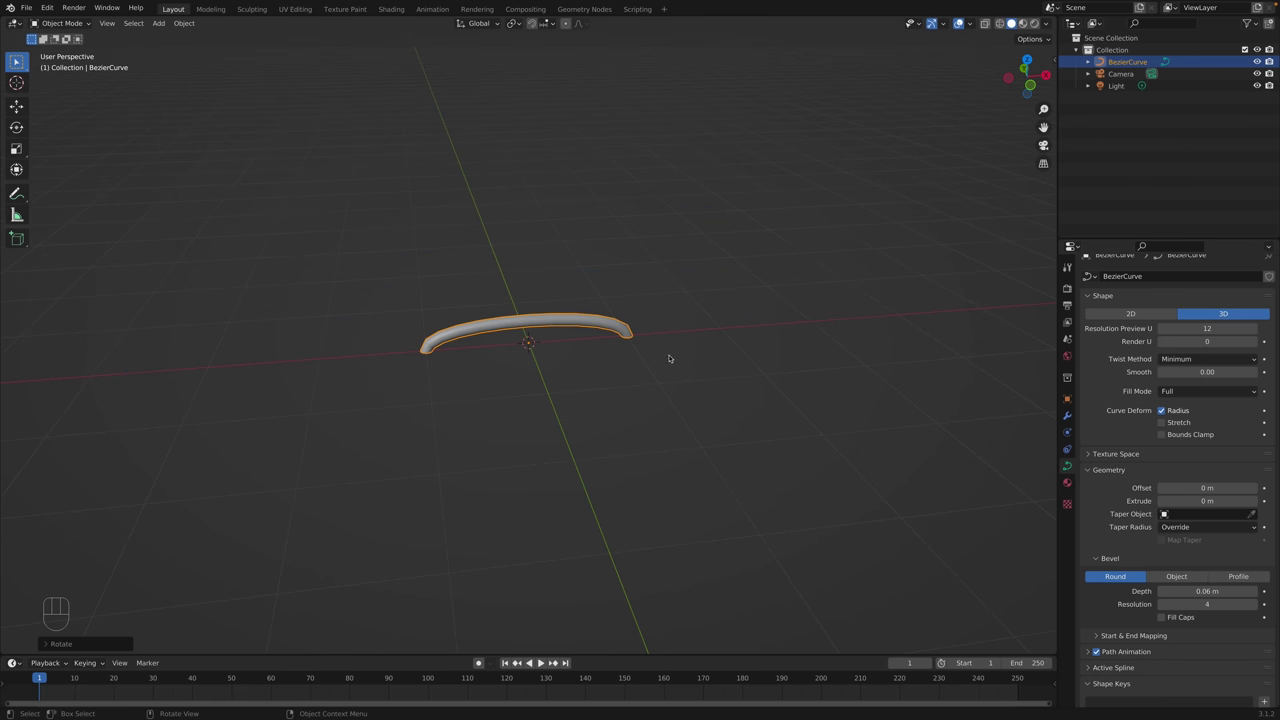
middle_click_drag(656, 348, 616, 352)
scroll(616, 352, "up", 2)
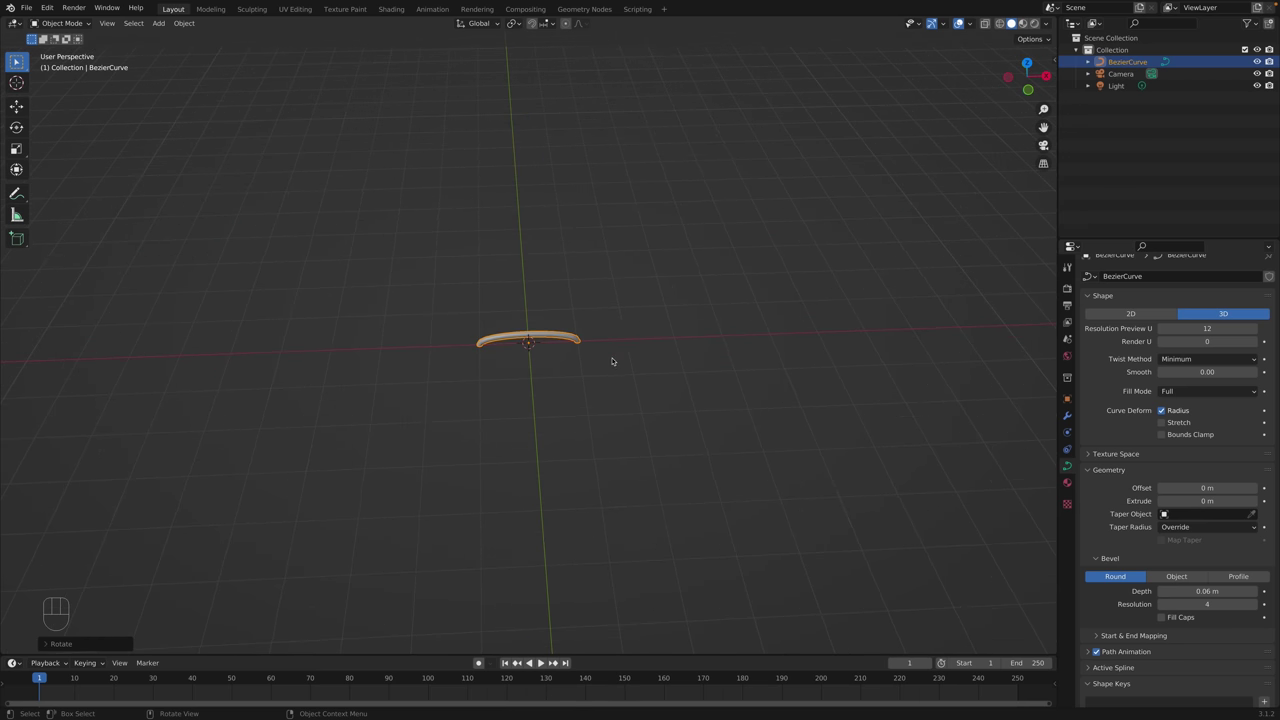
key("shift+a")
mouse_move(614, 358)
left_click(686, 374)
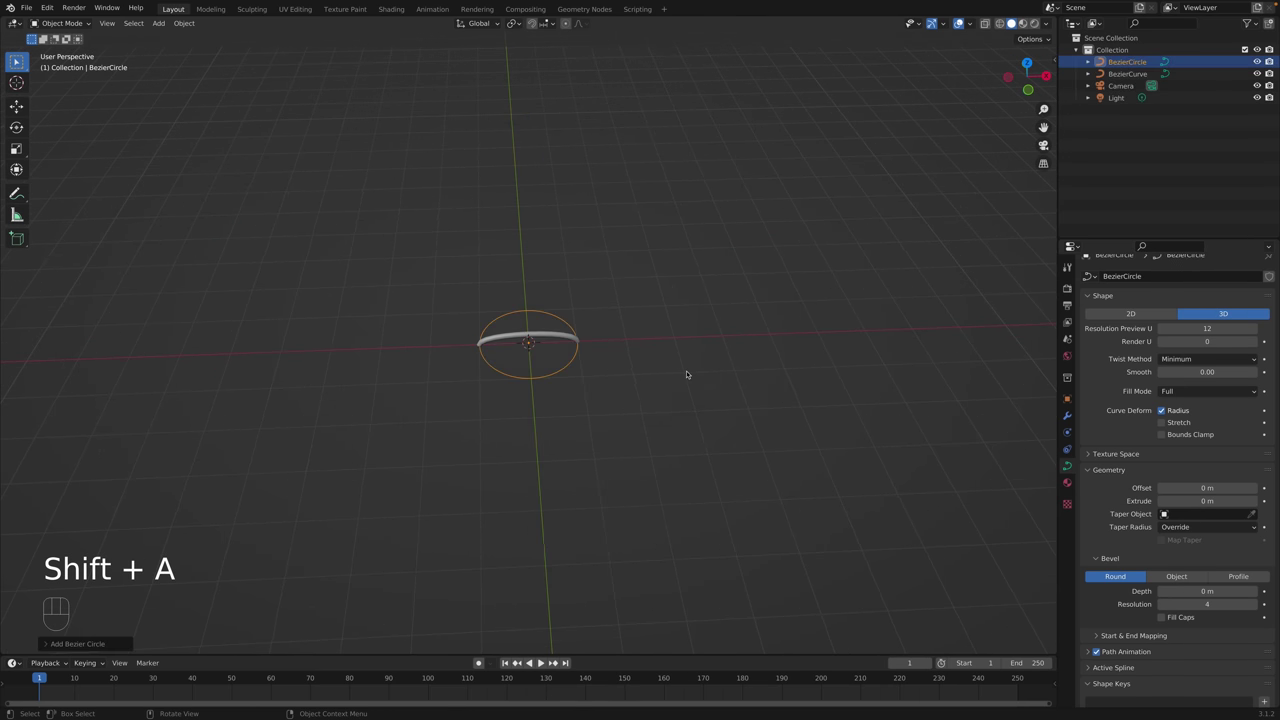
key("s")
left_click(586, 345)
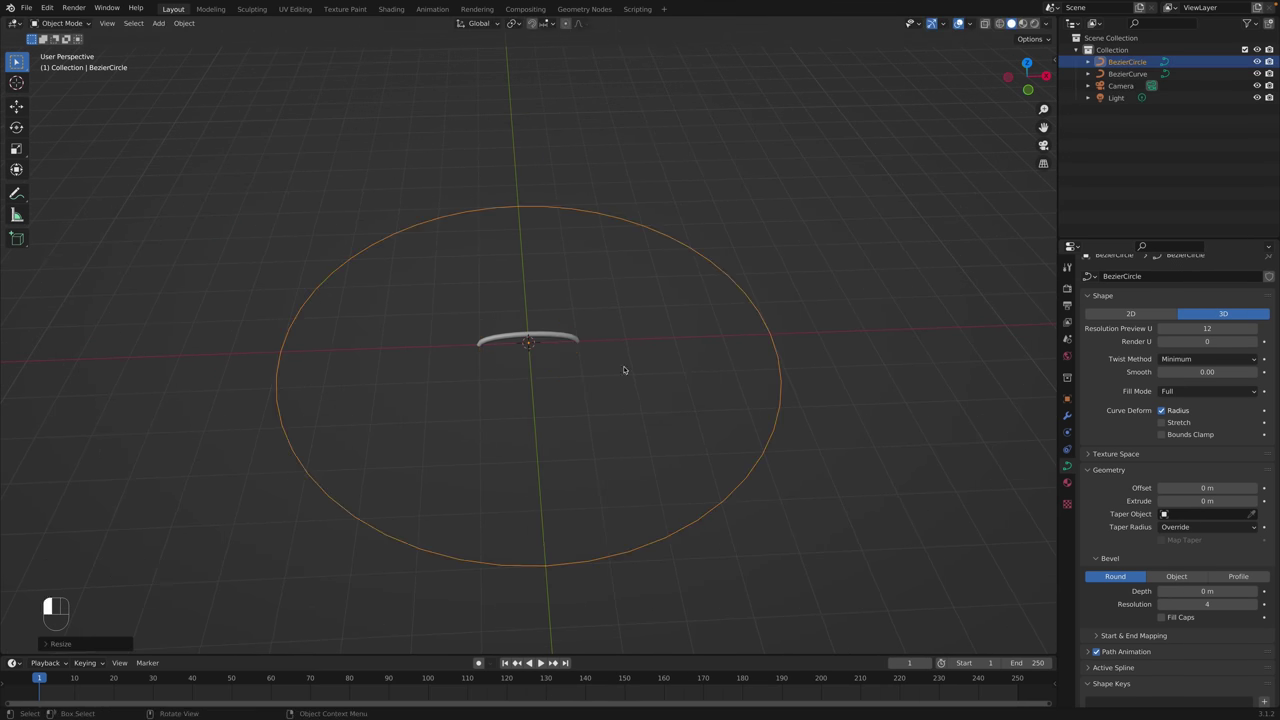
Scale the arched stitch curve down to about a third of its size at the circle's centre.
left_click(586, 345)
key("s")
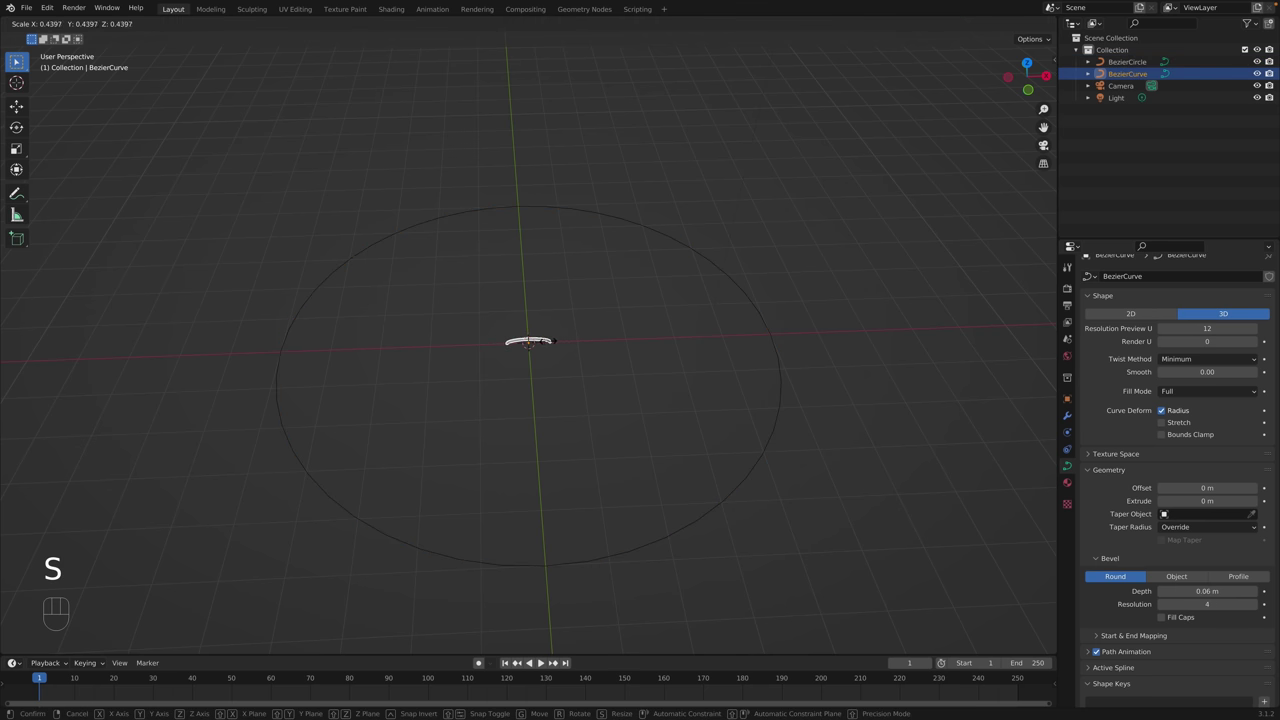
left_click(548, 341)
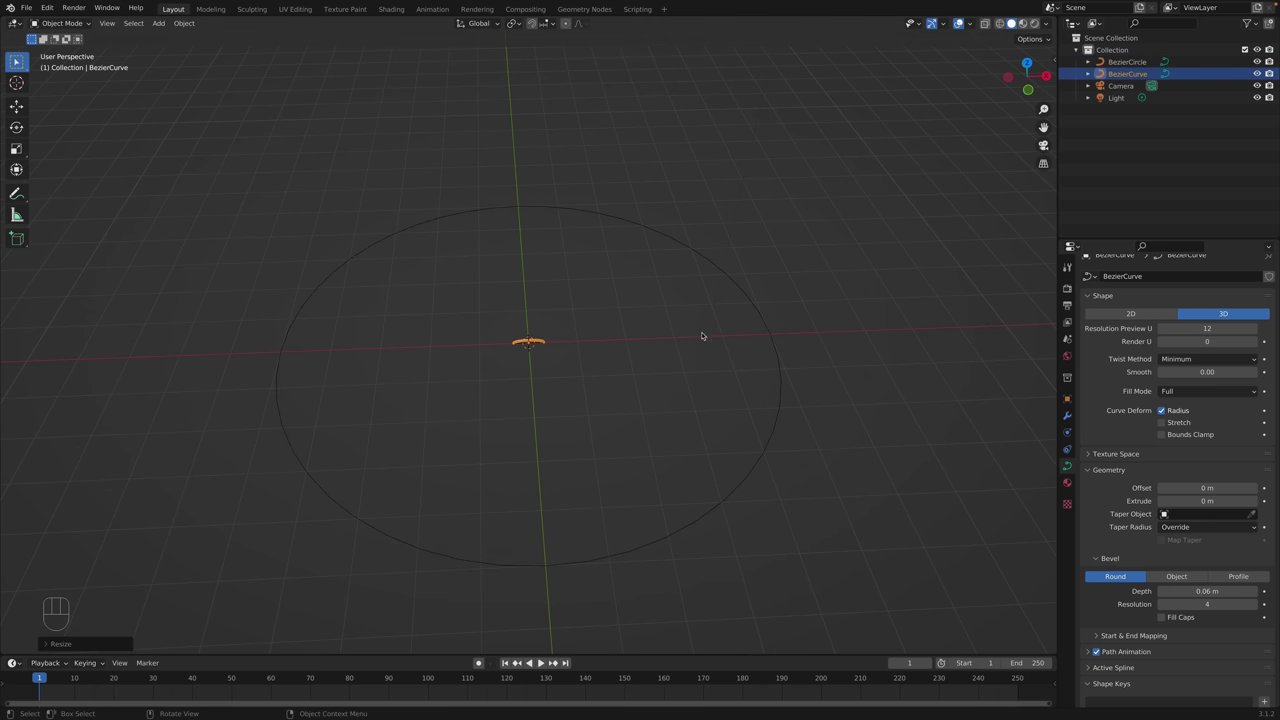
Add an Array modifier to the arched stitch with a count of 17 and a relative X offset factor of 1.480.
left_click(1067, 417)
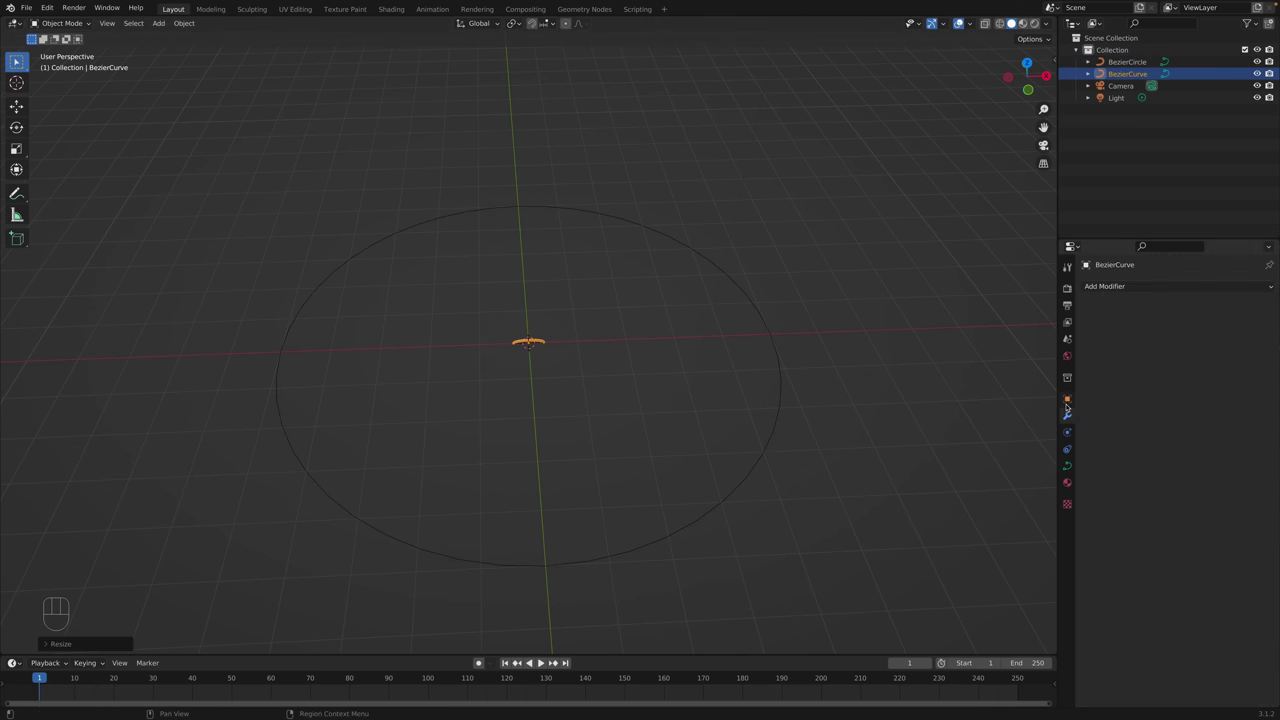
middle_click_drag(559, 364, 563, 323)
scroll(585, 345, "up", 3)
left_click(1149, 288)
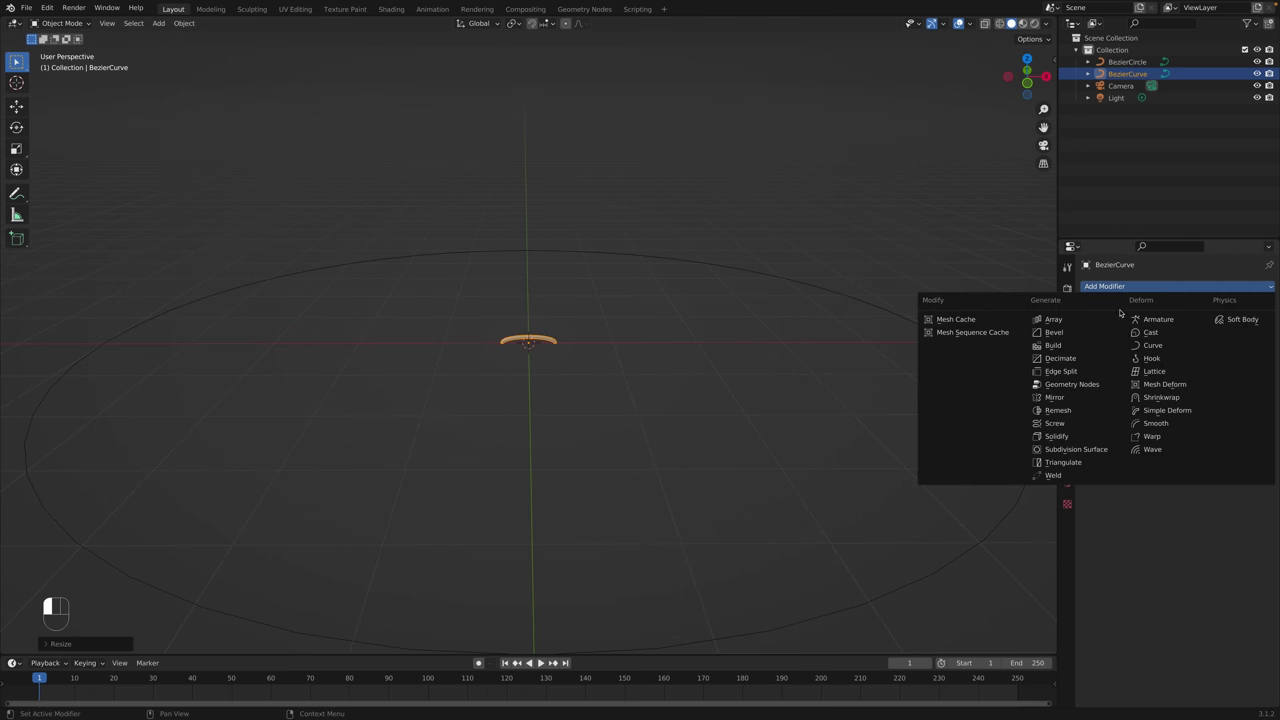
left_click(1069, 321)
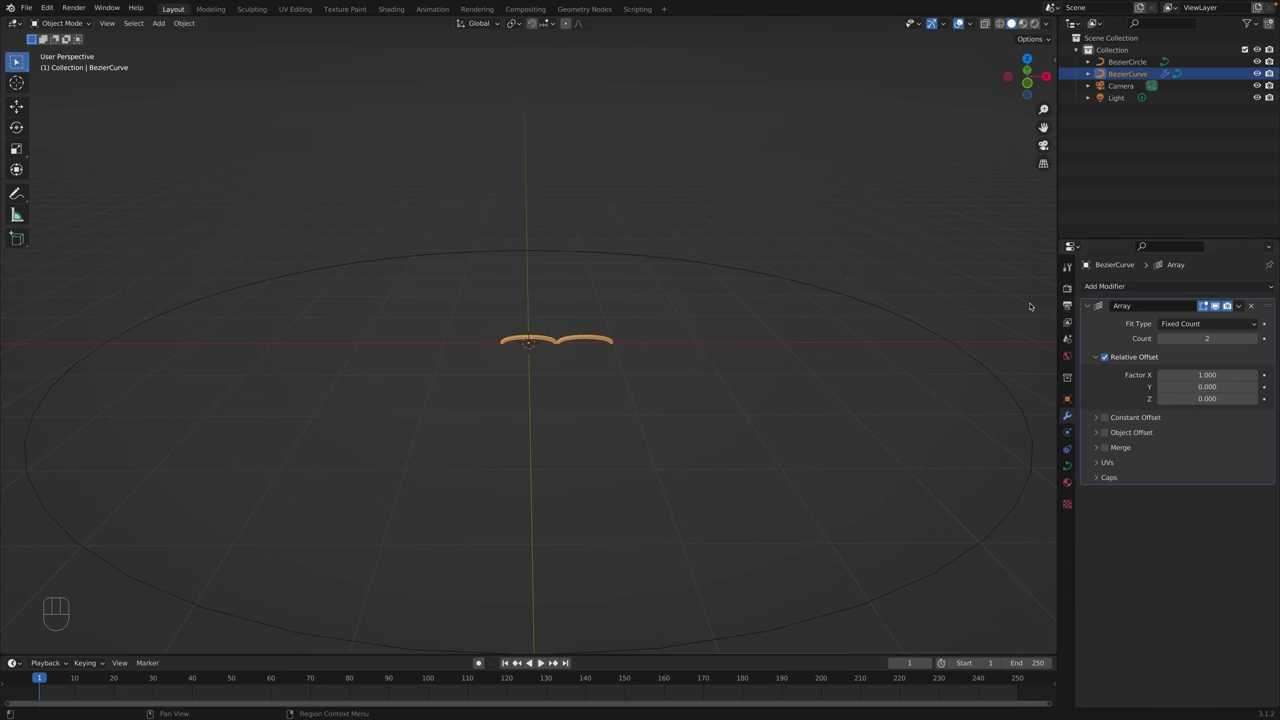
mouse_move(1207, 338)
left_mouse_down()
mouse_move(1260, 338)
mouse_move(1205, 338)
mouse_move(1230, 338)
left_mouse_up()
left_click_drag(1180, 374, 1237, 374)
Add a Curve modifier to the stitch array, using BezierCircle as its curve object.
left_click(1105, 286)
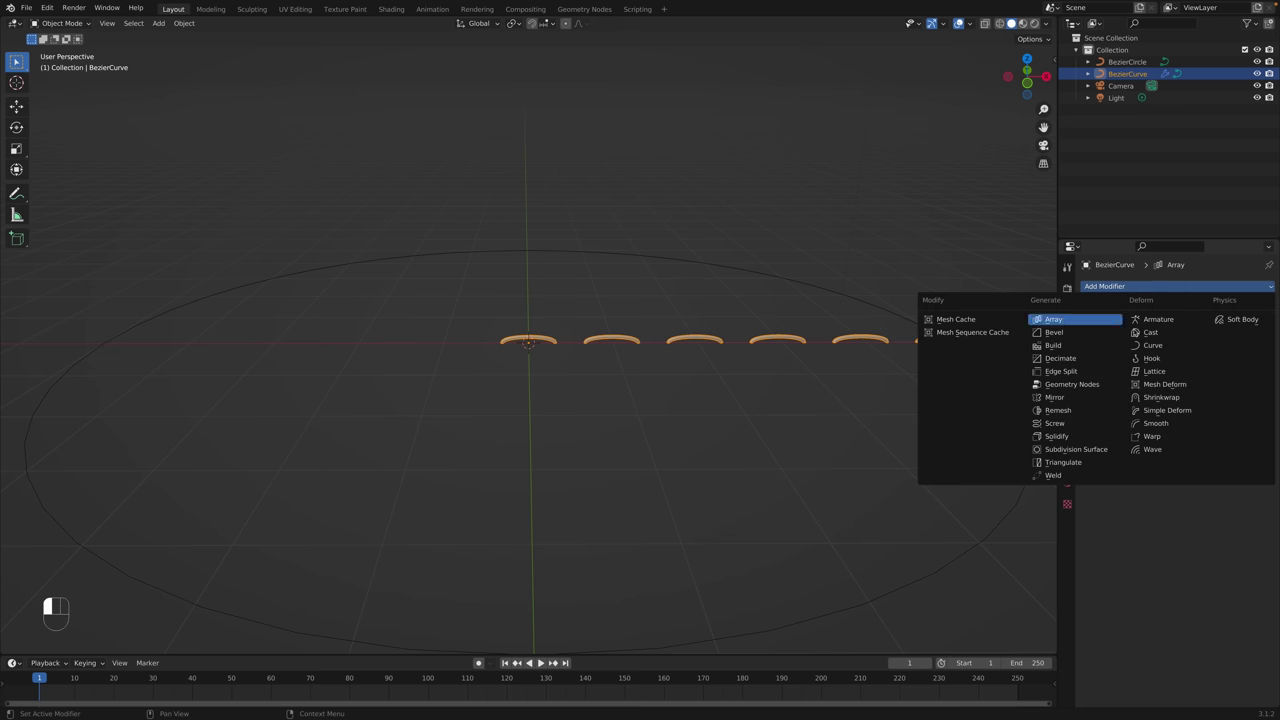
left_click(1153, 345)
left_click(1250, 512)
left_click(1031, 467)
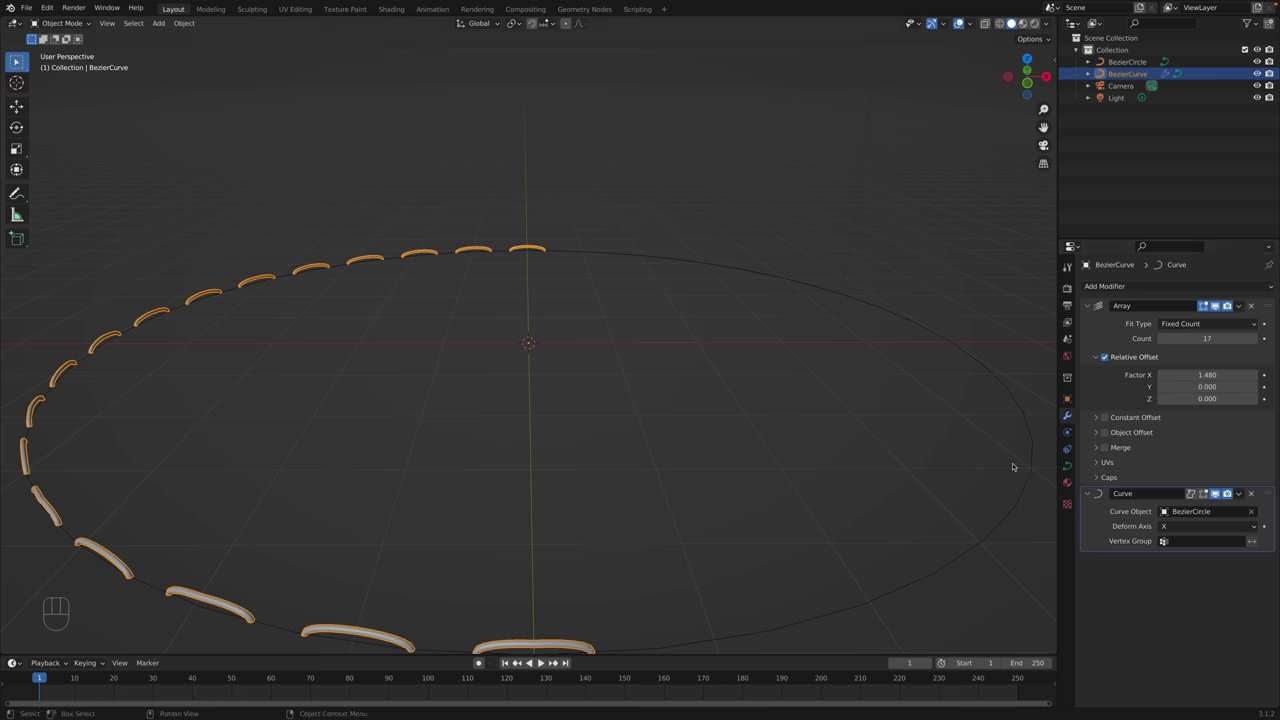
Set the array count to 32 so the stitches fill the whole circle, leaving nothing selected.
left_click_drag(1207, 338, 1236, 338)
middle_click_drag(694, 457, 806, 400)
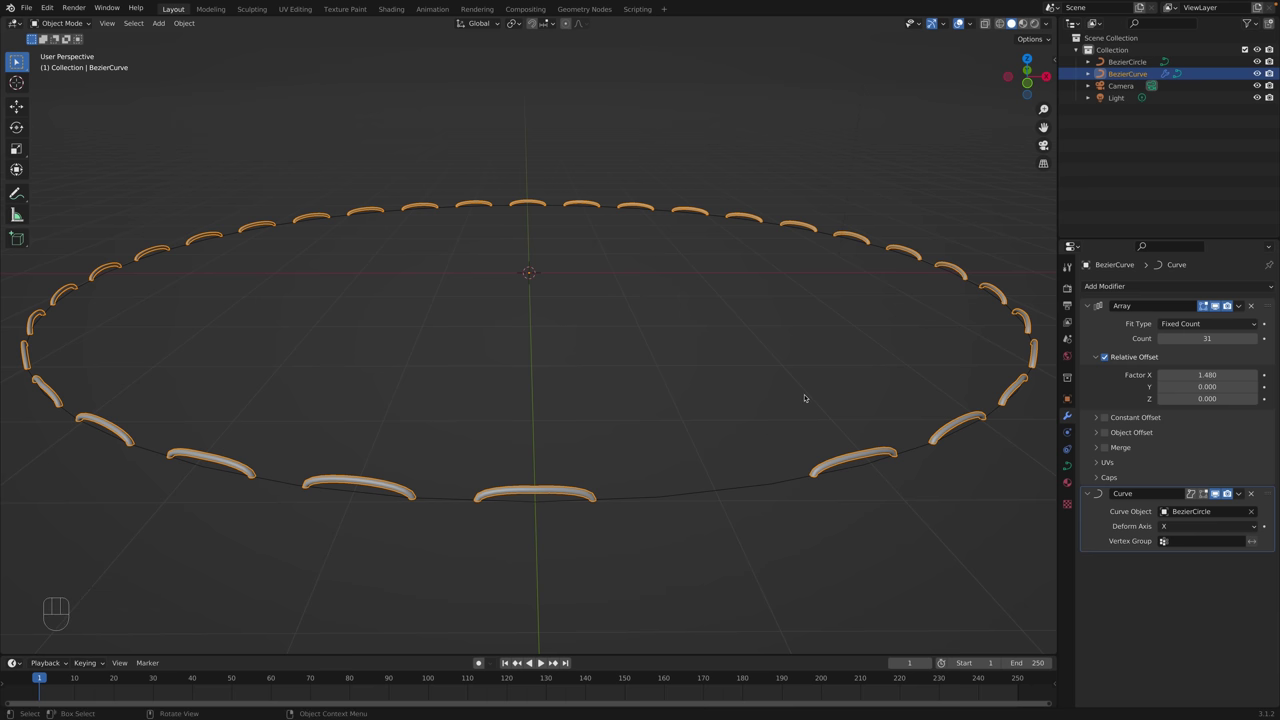
left_click(1182, 338)
type("32")
key("Return")
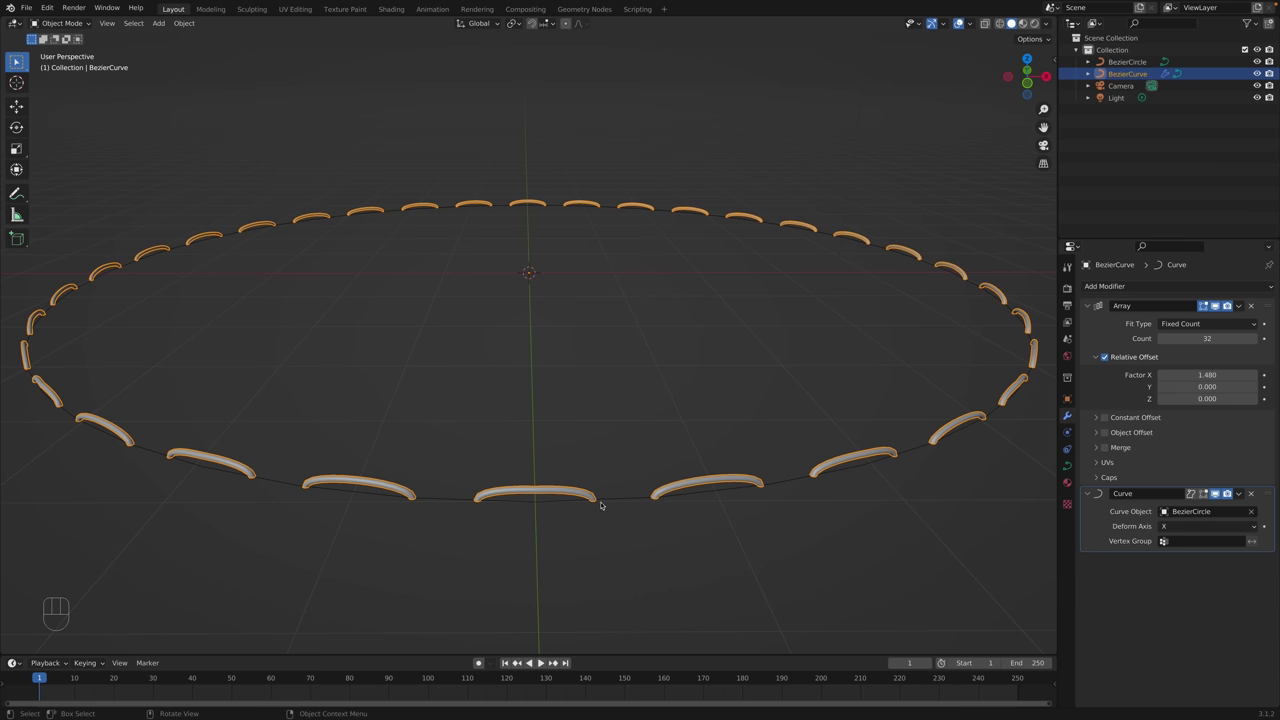
middle_click_drag(643, 505, 605, 383)
scroll(693, 421, "down", 3)
scroll(593, 371, "up", 3)
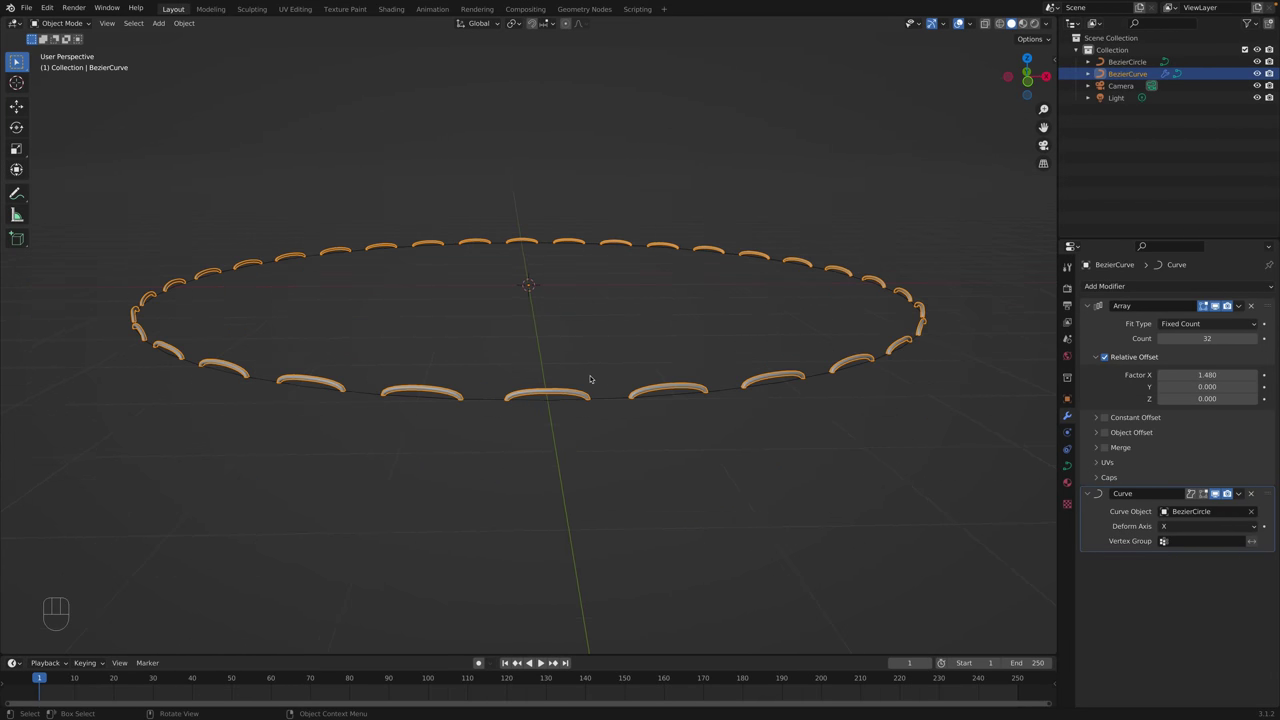
left_click(595, 378)
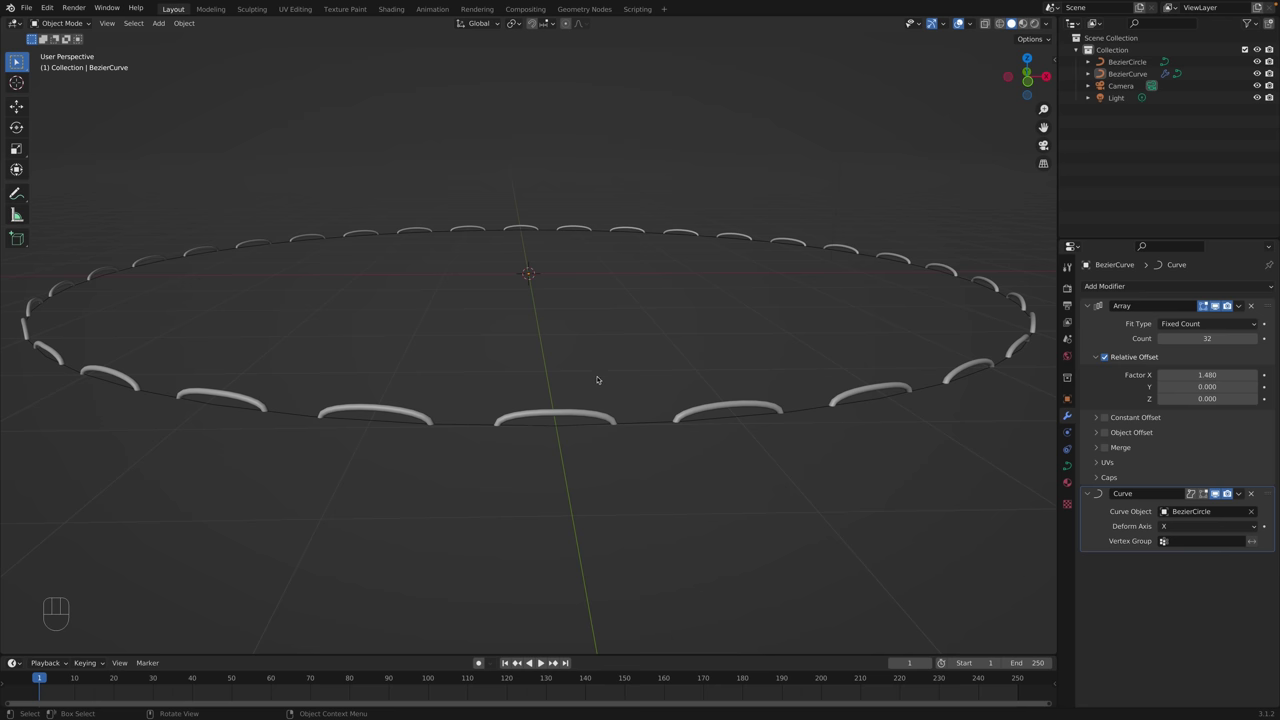
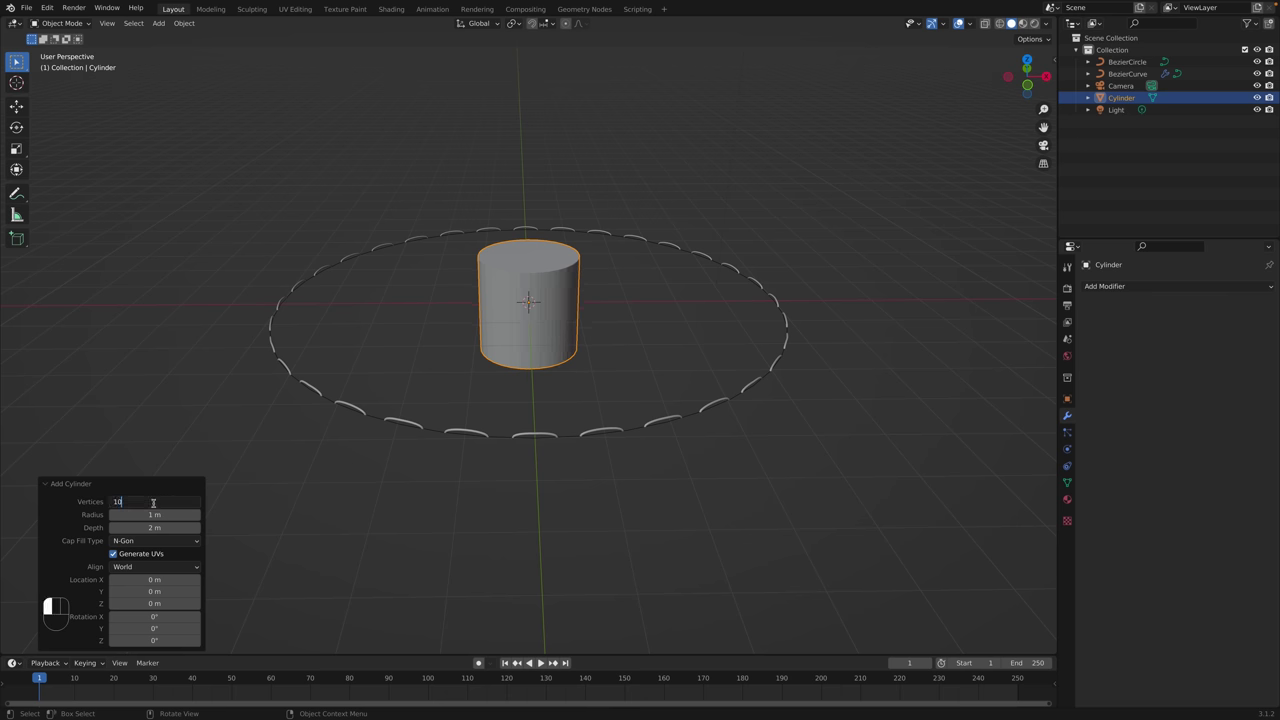
Add a cylinder at the origin and scale it up to about 5.8 times its size, wider than the stitched circle.
left_click(559, 318)
key("s")
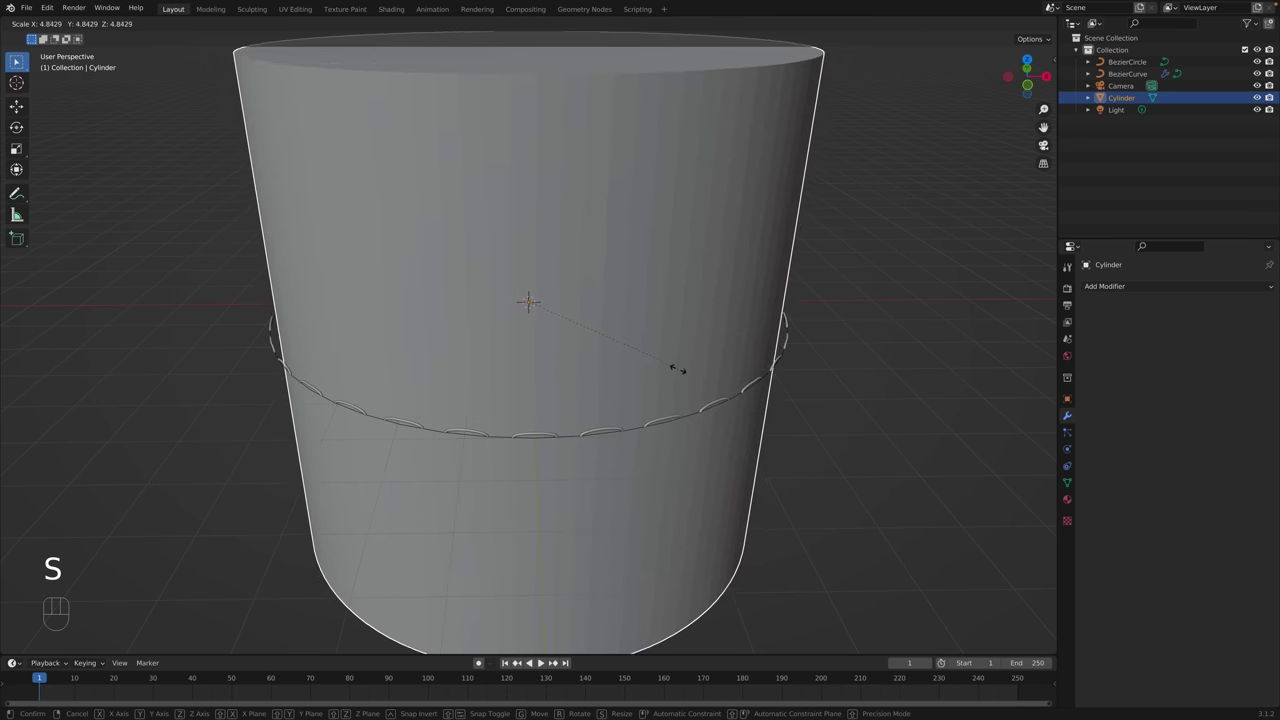
left_click(713, 371)
scroll(711, 369, "down", 5)
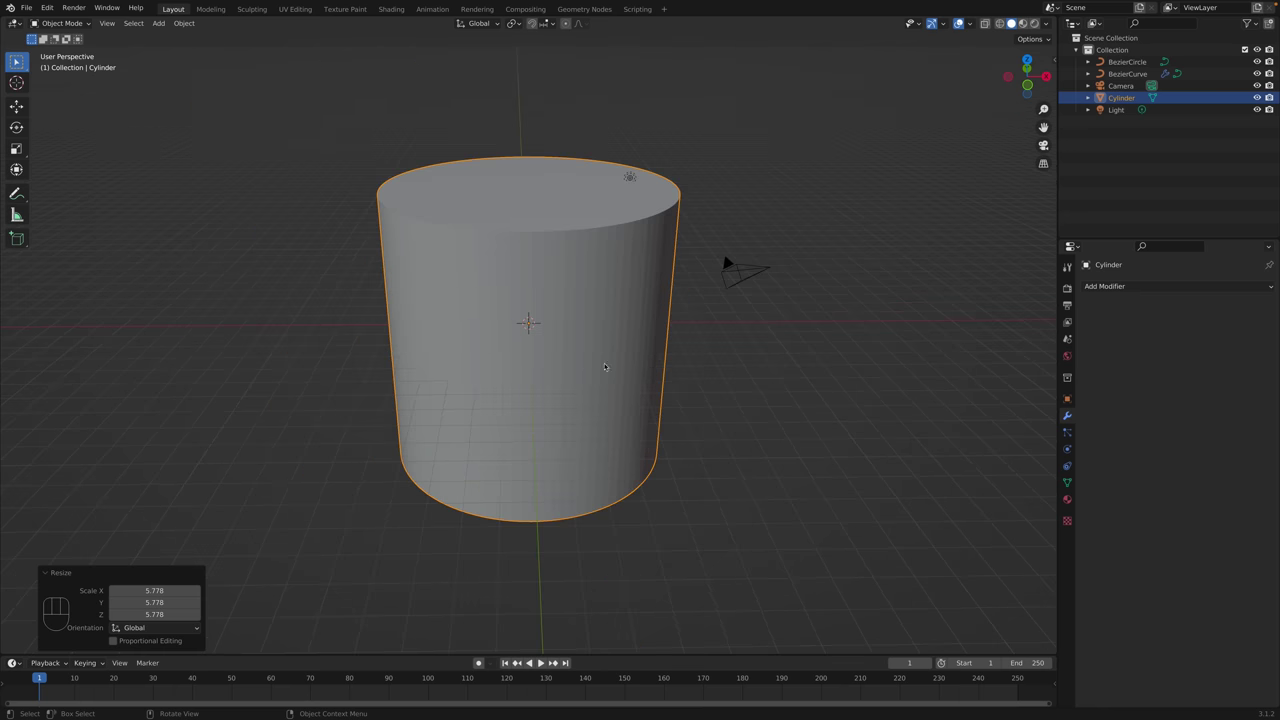
Flatten the cylinder along Z into a thin disc and lower it about 0.2 m so the stitches rise above its surface.
key("s")
key("z")
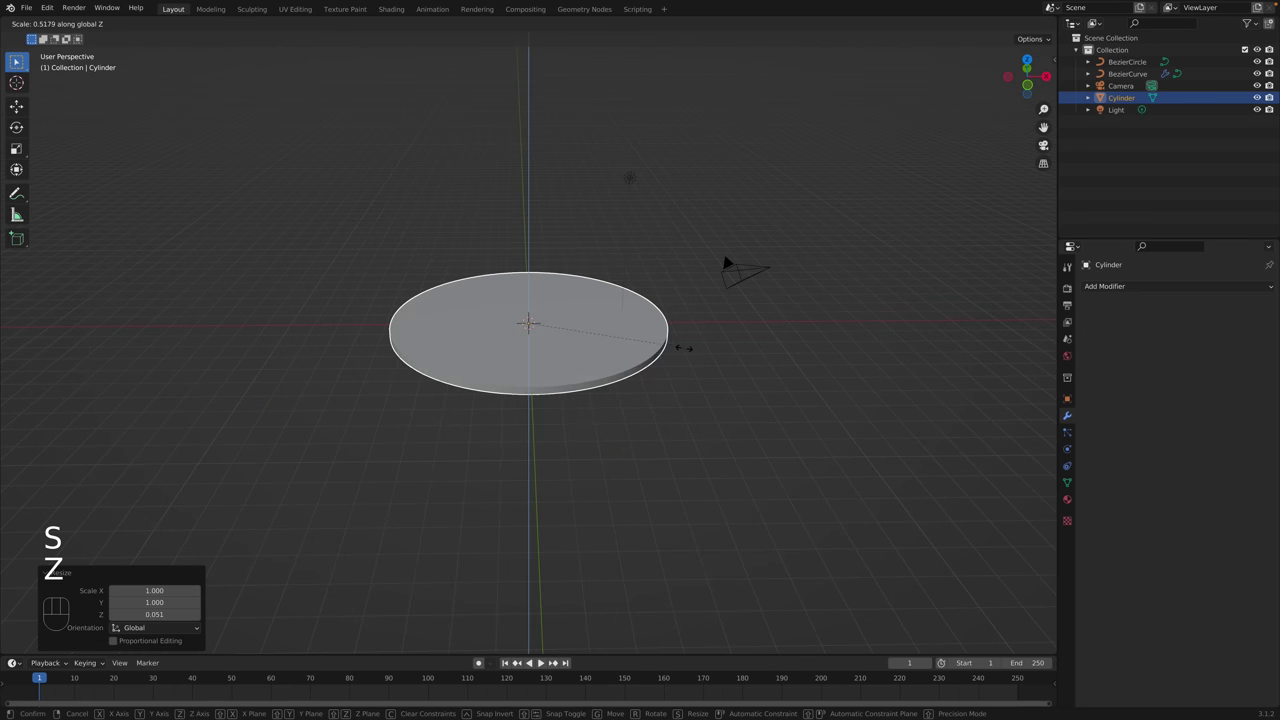
left_click(741, 349)
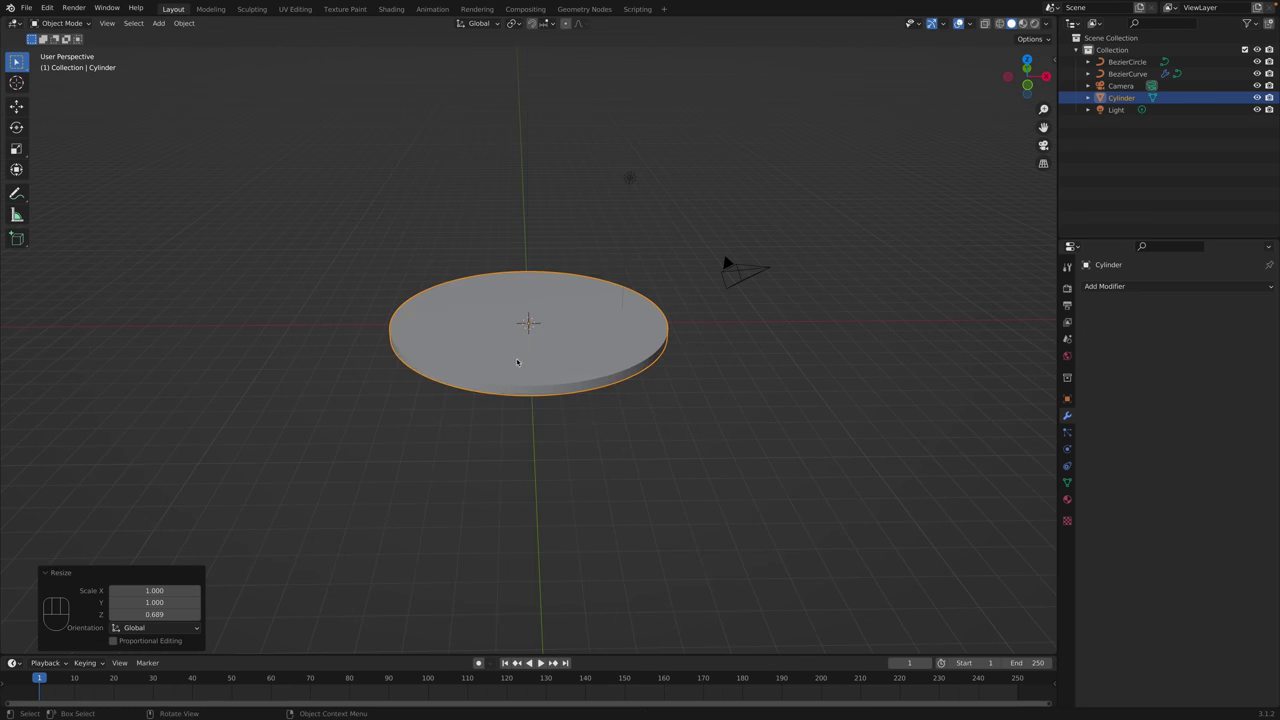
scroll(526, 364, "up", 3)
key("g")
key("z")
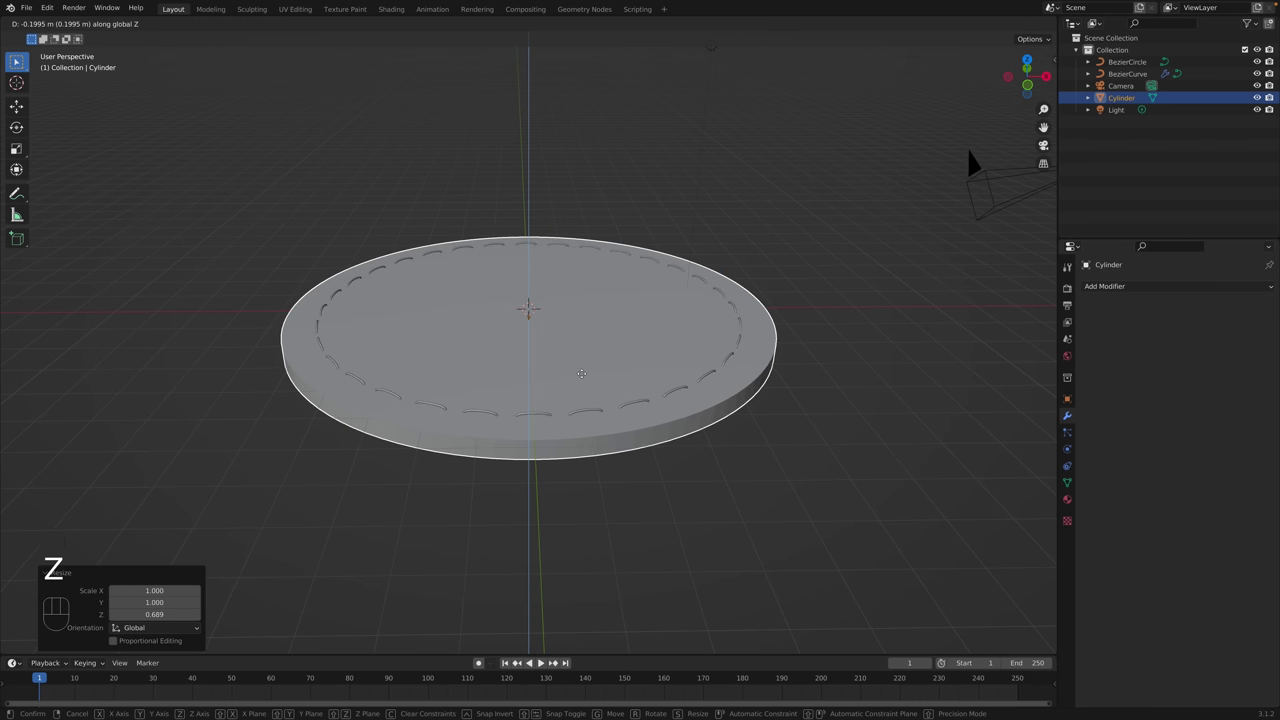
left_click(582, 374)
middle_click_drag(699, 439, 710, 377)
scroll(710, 377, "up", 3)
scroll(710, 377, "down", 2)
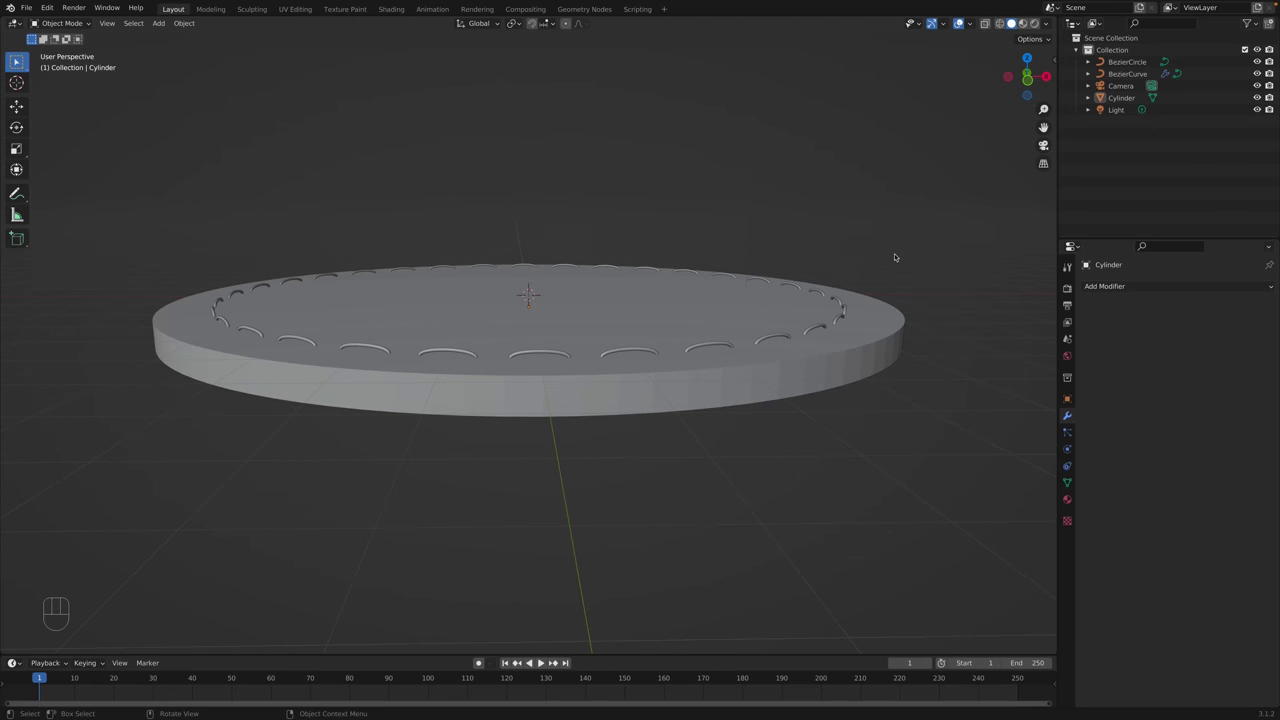
Assign the existing Chocofur_Leather_Simple_04 material to the disc.
key("n")
left_click(1052, 275)
left_click(1067, 499)
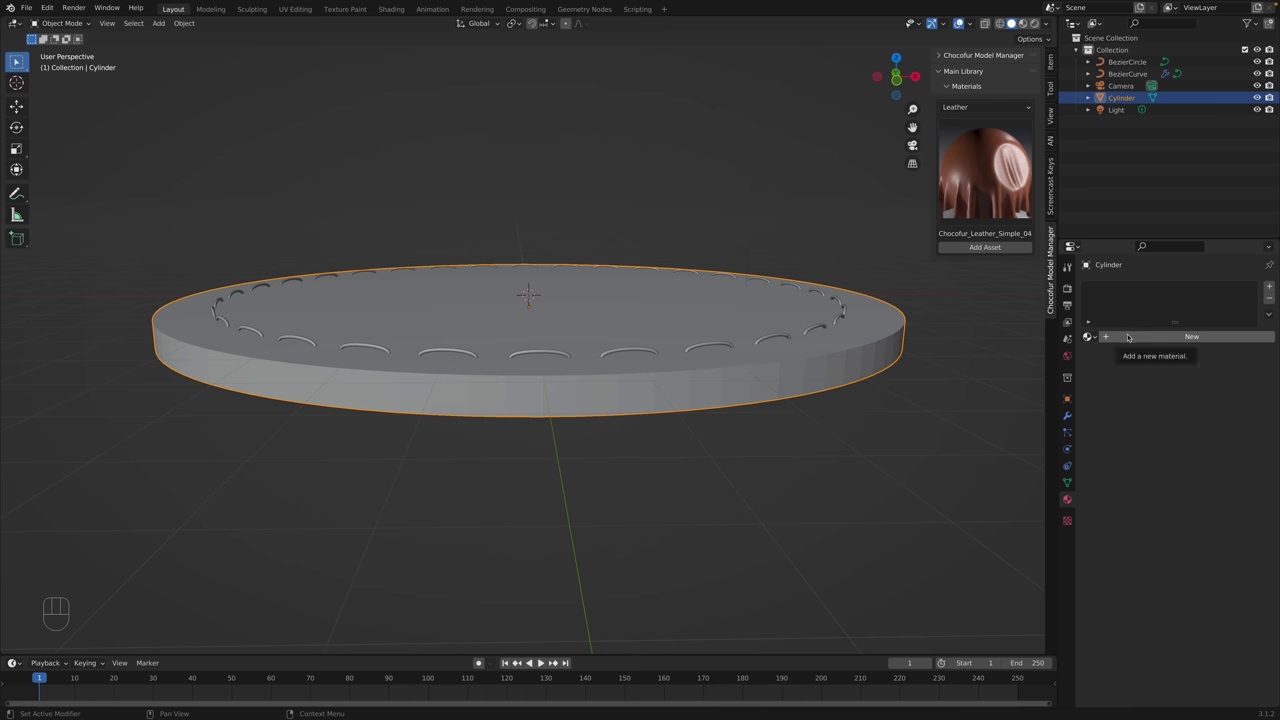
key("n")
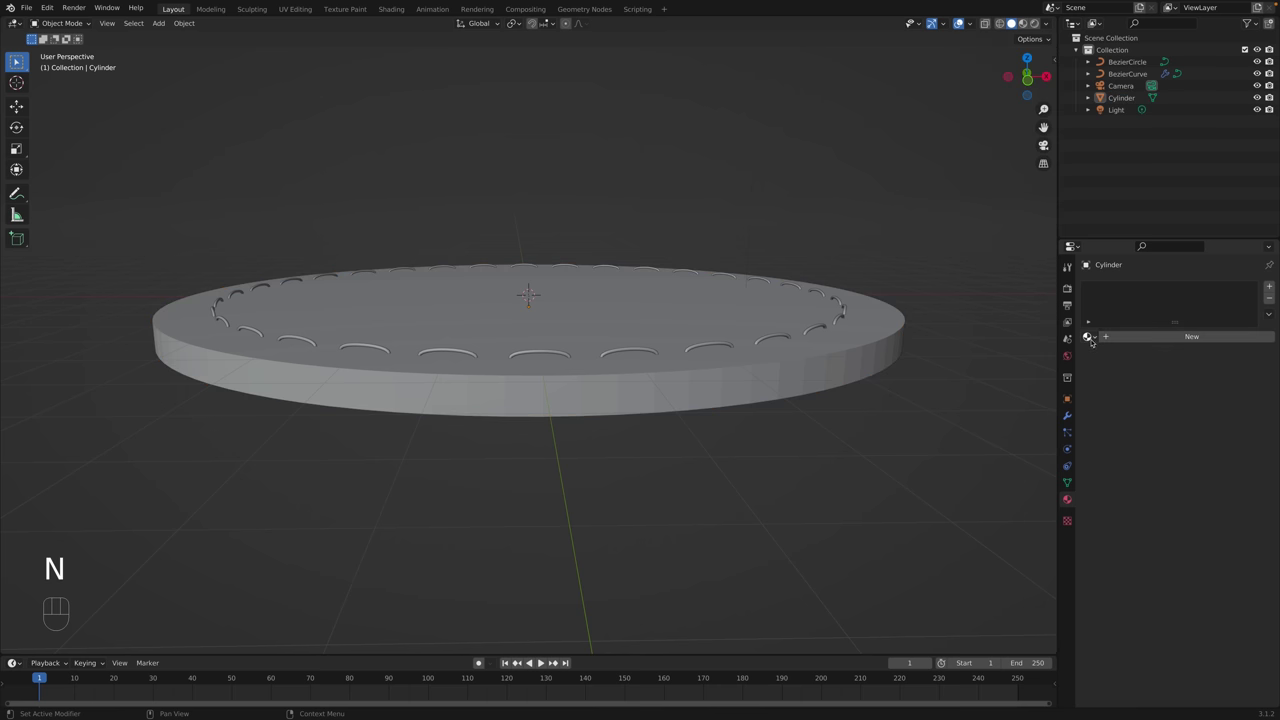
left_click(1089, 337)
left_click(1140, 370)
Shade the leather disc smooth and enable Auto Smooth for its normals at 30°.
right_click(681, 378)
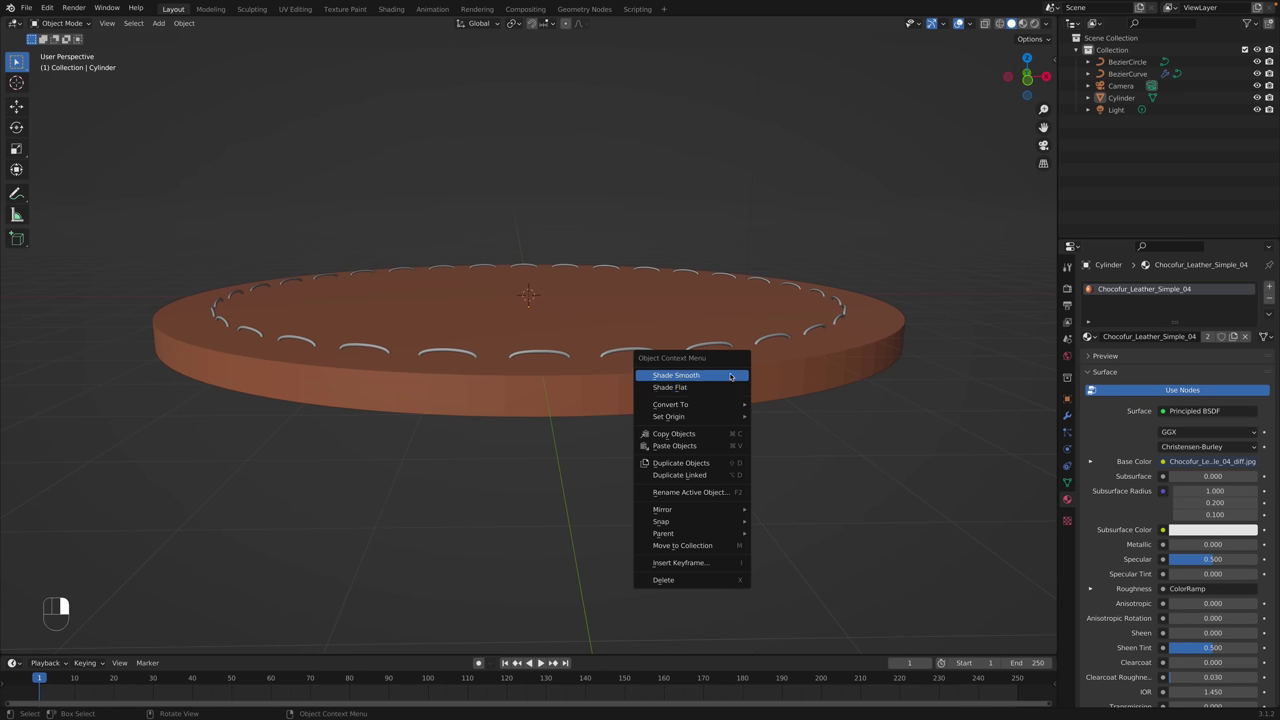
left_click(688, 375)
right_click(761, 378)
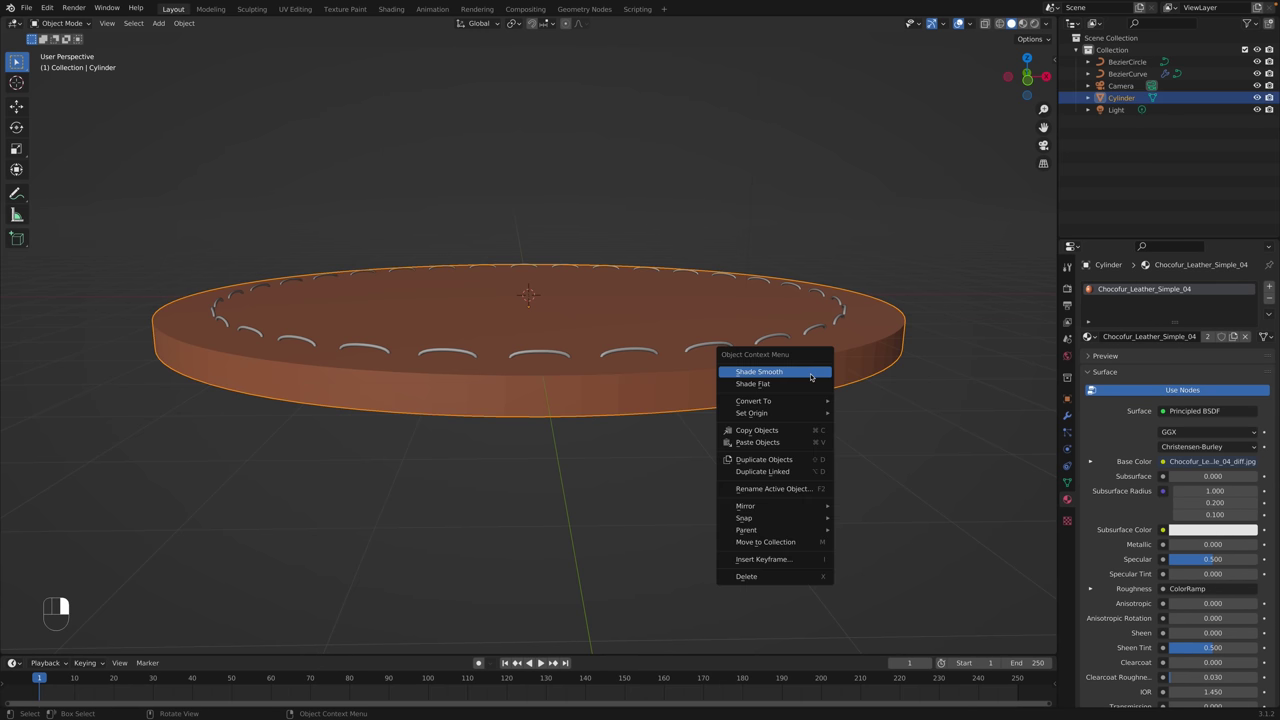
left_click(813, 376)
middle_click_drag(597, 370, 984, 490)
left_click(1067, 482)
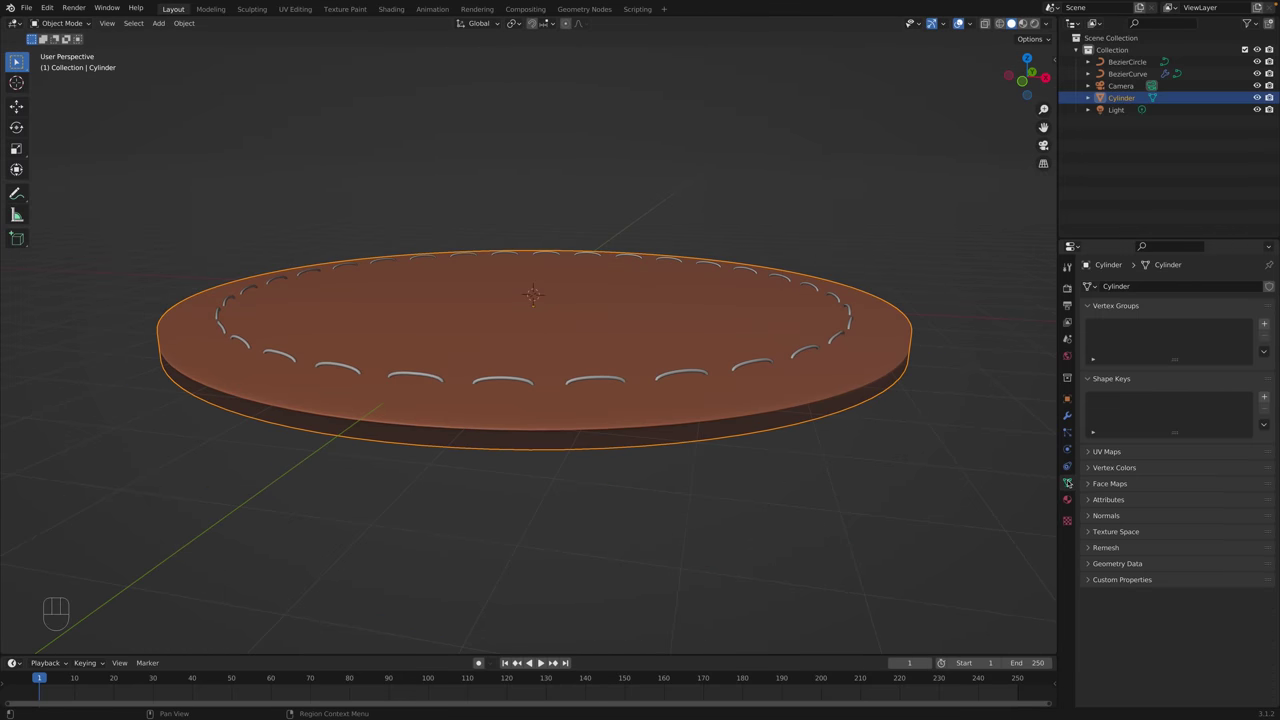
left_click(1095, 516)
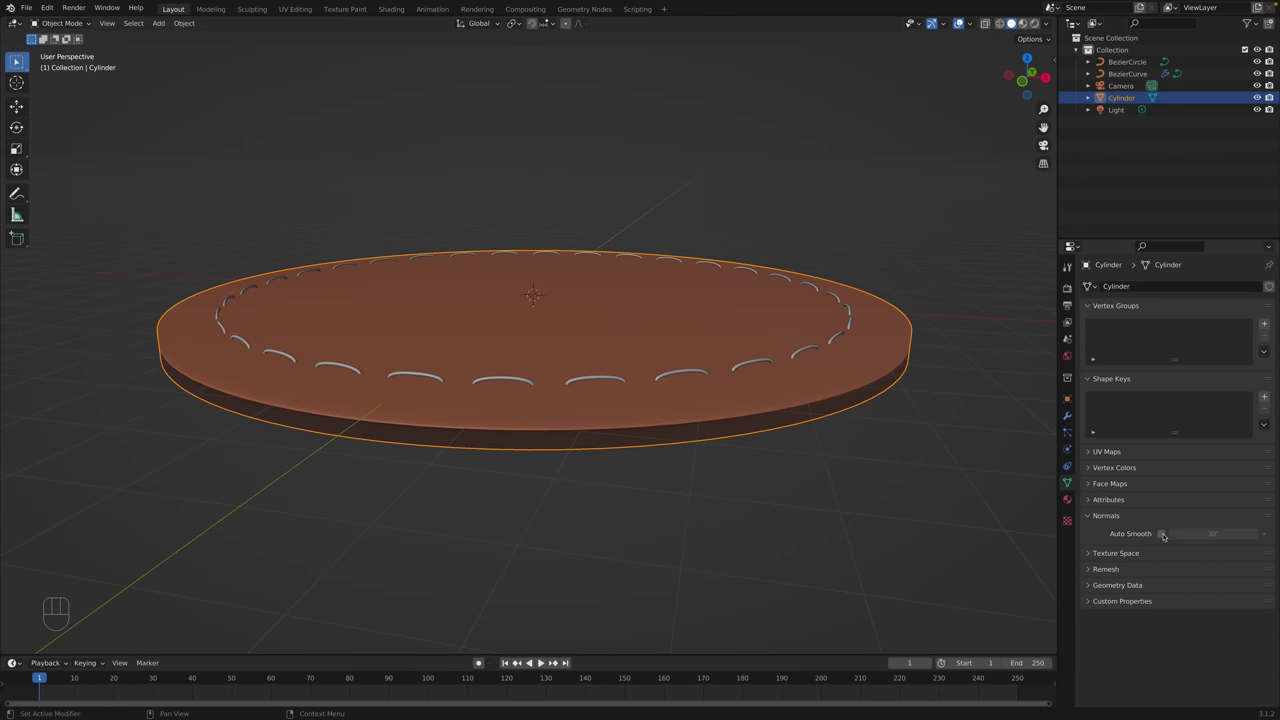
left_click(1161, 533)
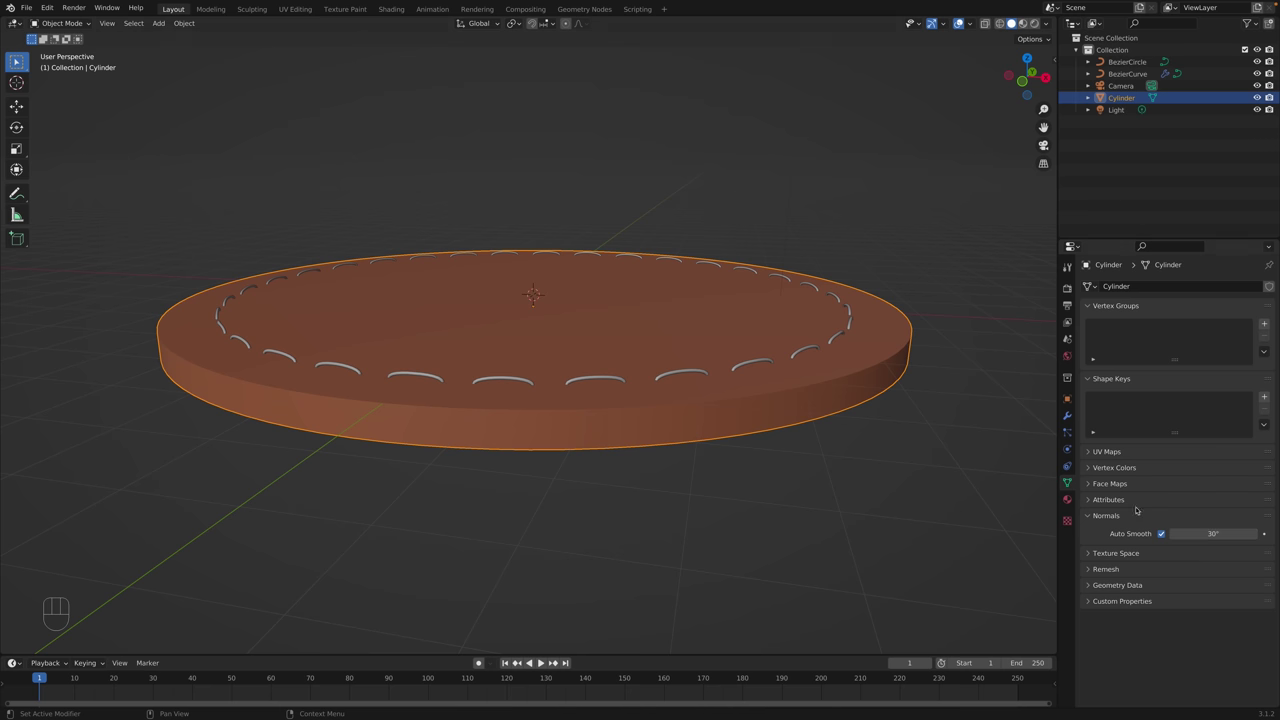
Scale the disc down slightly so its rim sits closer to the stitching, and show the scene in Material Preview.
middle_click_drag(789, 434, 956, 72)
key("s")
left_click(706, 409)
scroll(700, 365, "down", 5)
scroll(668, 389, "up", 4)
left_click(1022, 23)
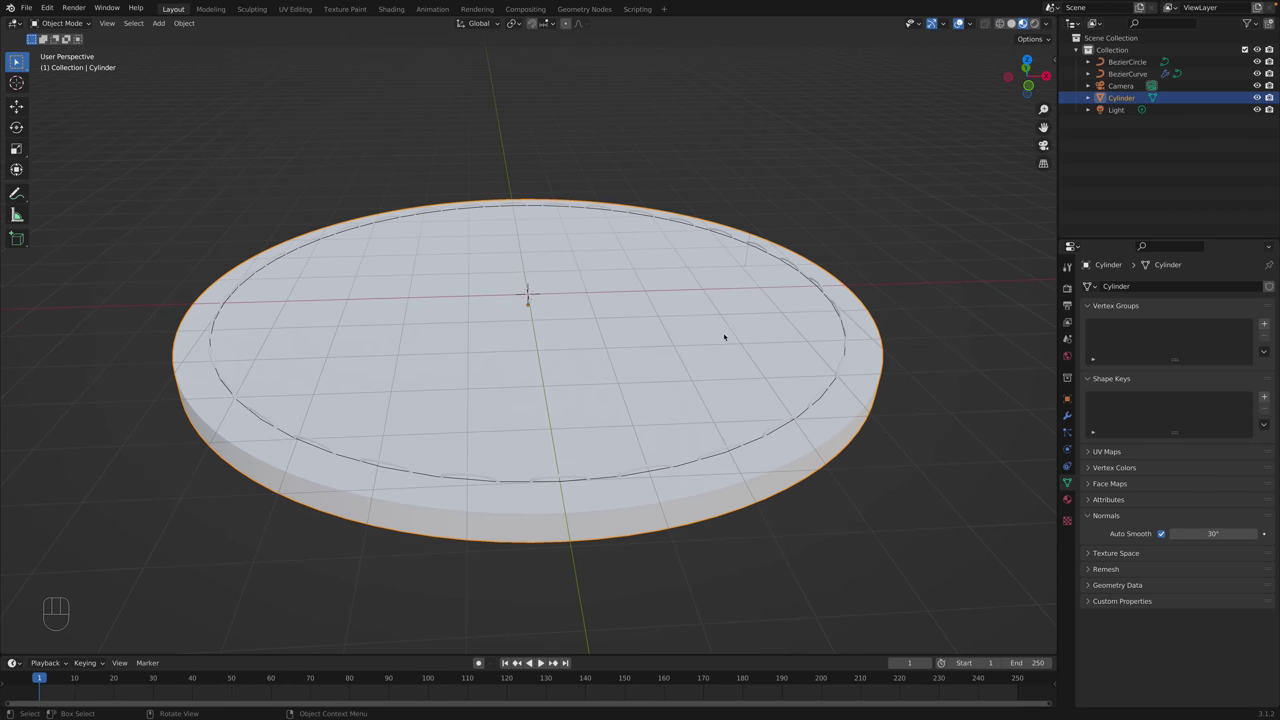
Create a new material named Stitch on the stitch curve.
left_click(672, 469)
left_click(1067, 483)
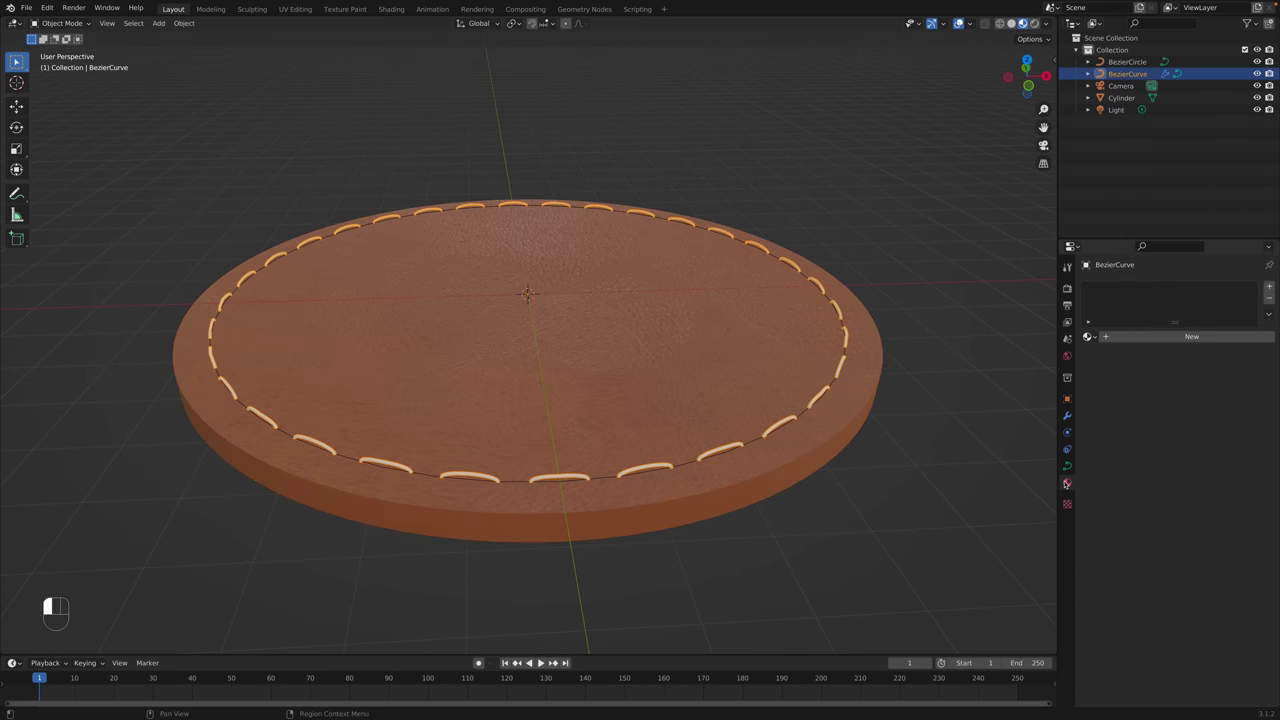
left_click(1146, 337)
double_click(1146, 337)
key("BackSpace")
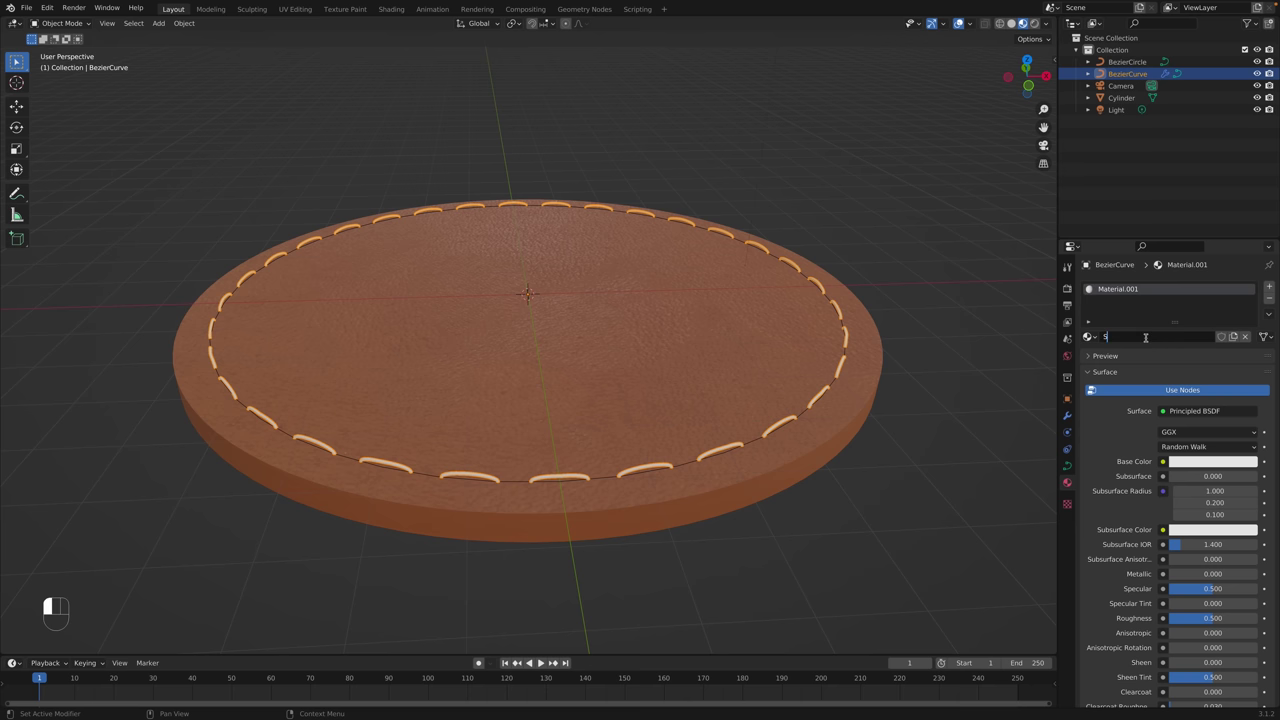
type("Stitch")
key("Return")
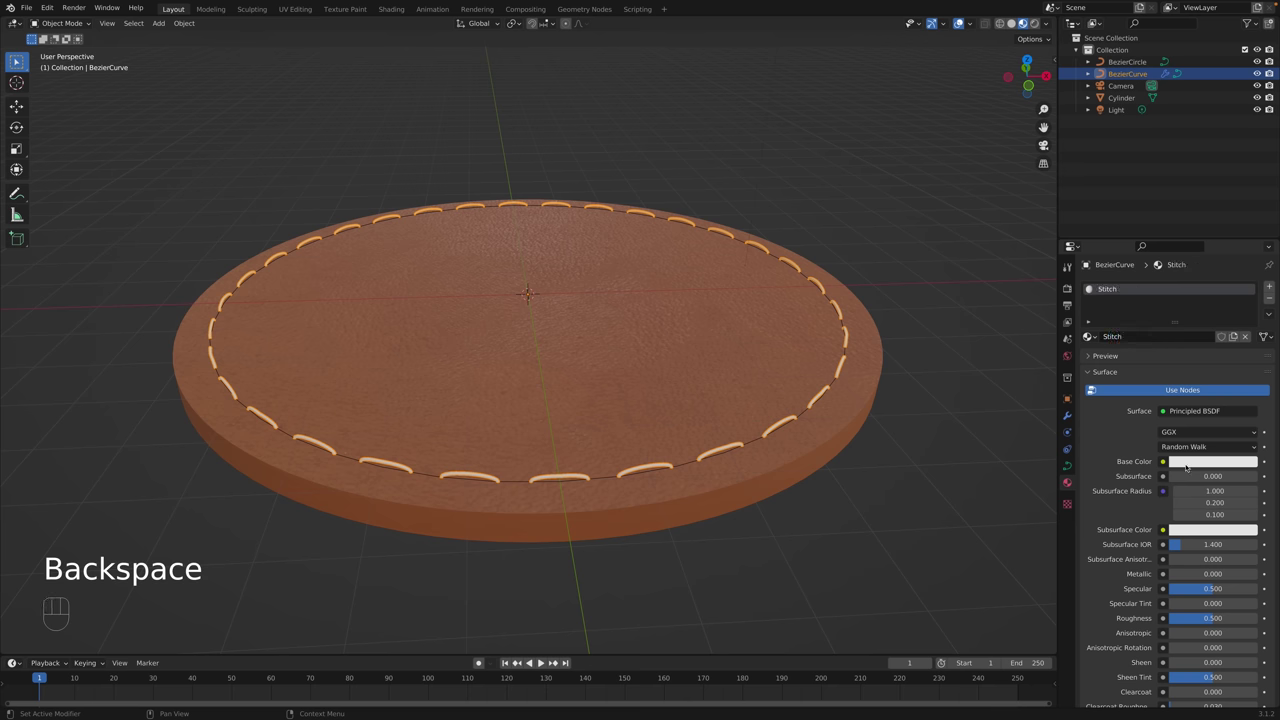
Sample the leather's brown as the Stitch material's base color and darken it to a very dark brown.
left_click(1212, 461)
left_click(1243, 408)
left_click(875, 405)
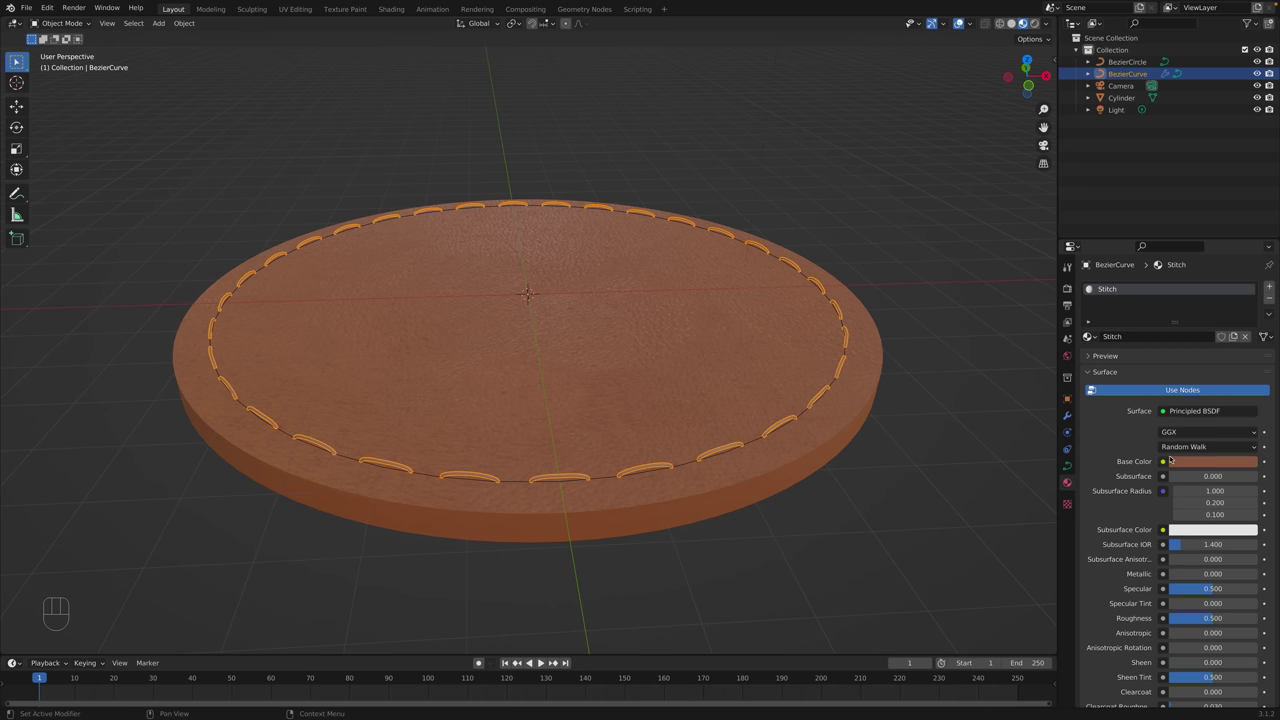
left_click(1212, 461)
left_click_drag(1245, 362, 1246, 372)
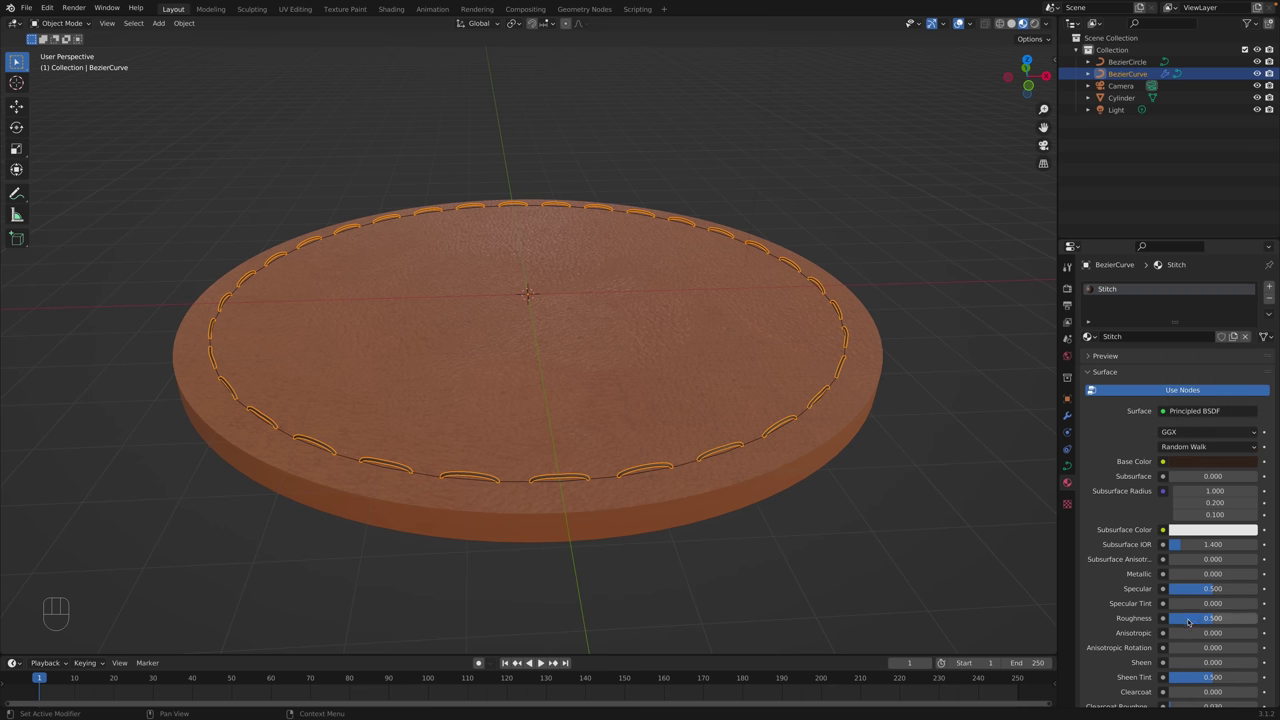
Set the Stitch material's roughness to 1.000 and specular to 0.000, then deselect the stitches to inspect the result.
left_click_drag(1189, 622, 1165, 588)
key("alt+a")
scroll(875, 417, "up", 3)
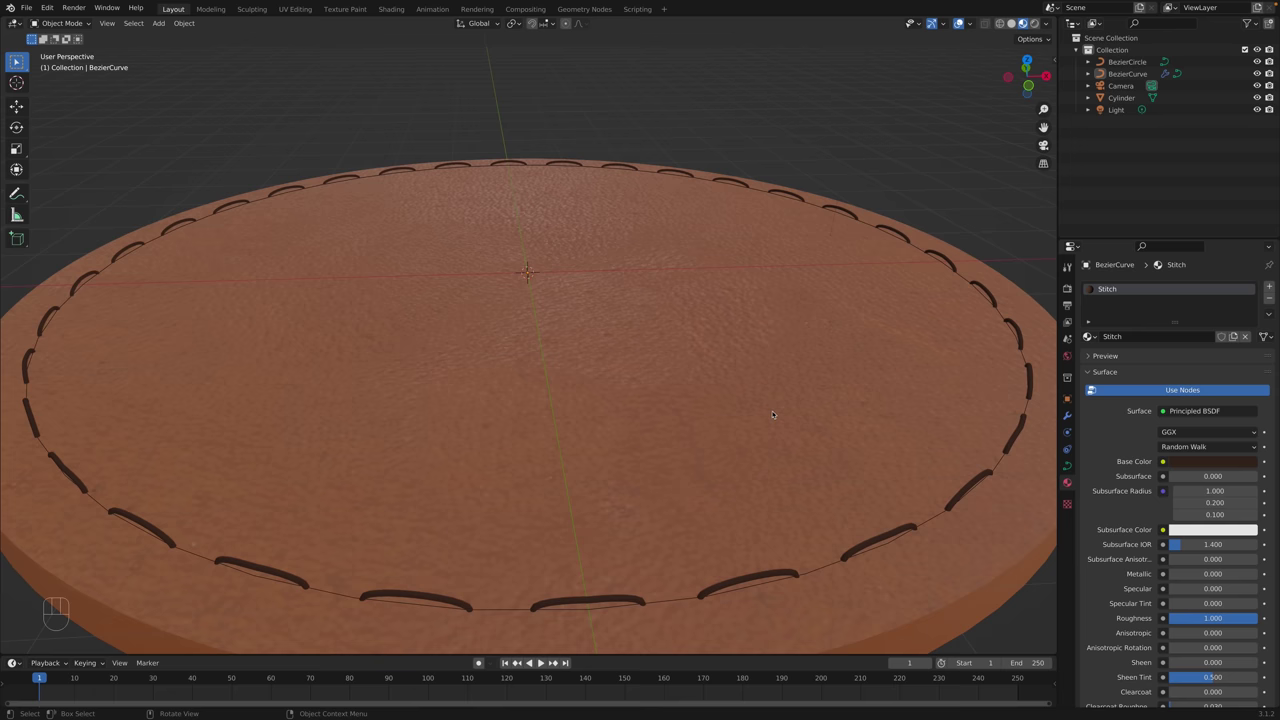
scroll(875, 417, "down", 2)
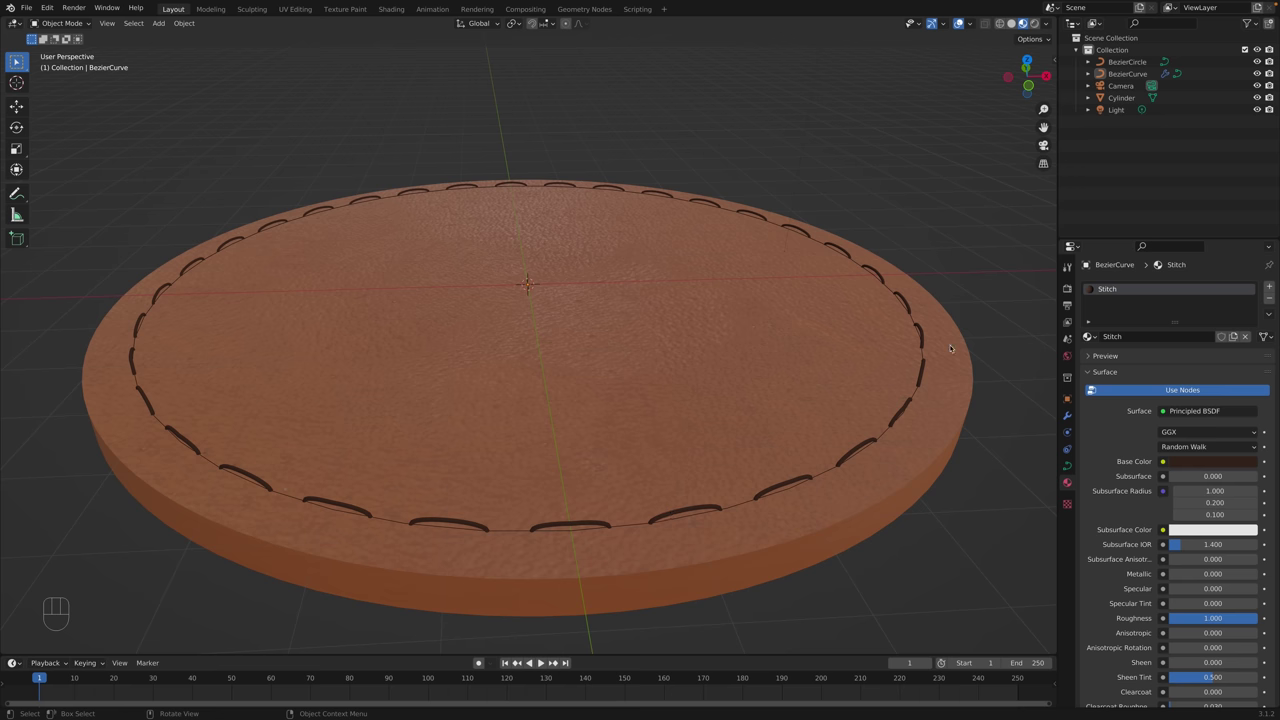
scroll(598, 358, "down", 2)
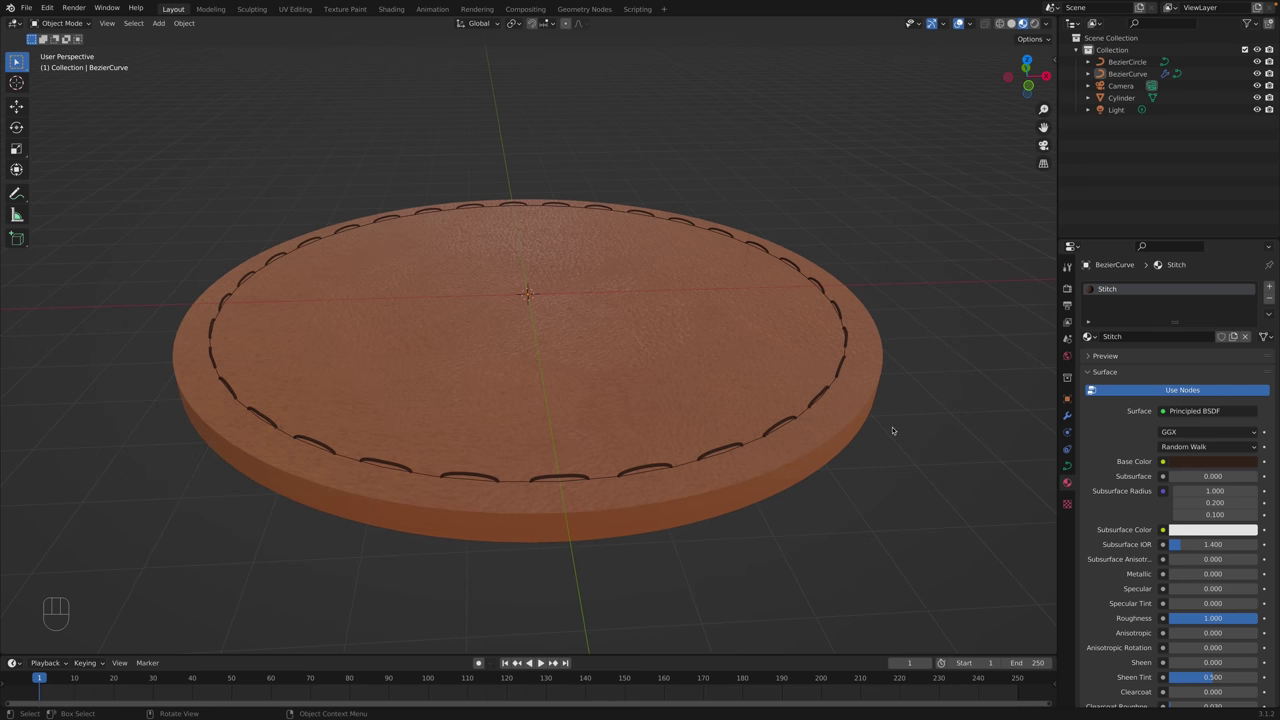
middle_click_drag(598, 358, 685, 298)
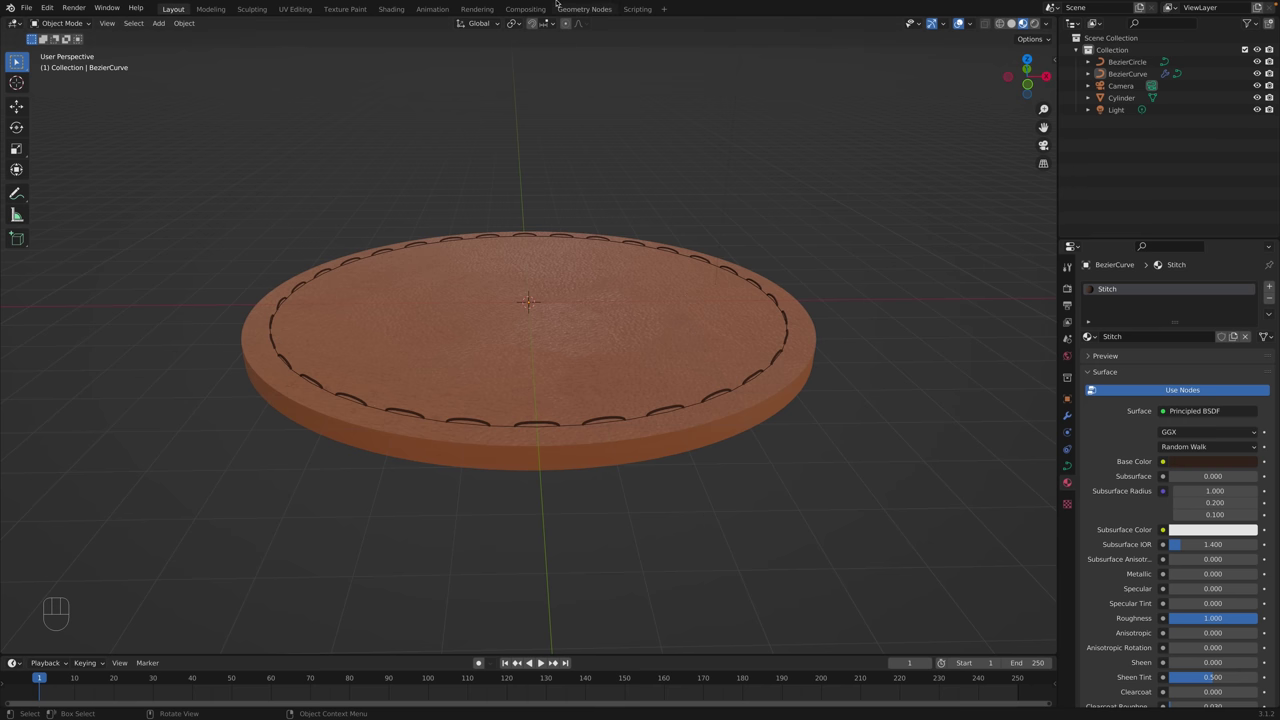
Rename the BezierCircle object as Circle Curve.
left_click(1127, 74)
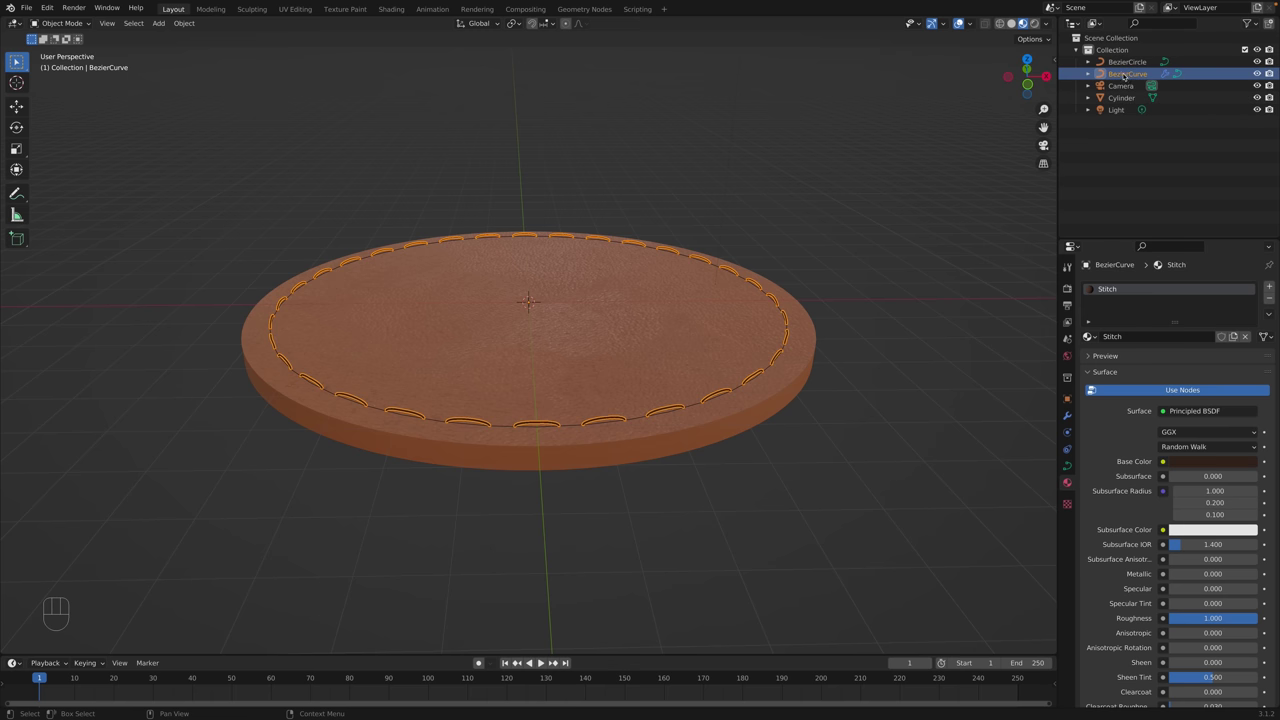
left_click(1127, 62)
double_click(1127, 62)
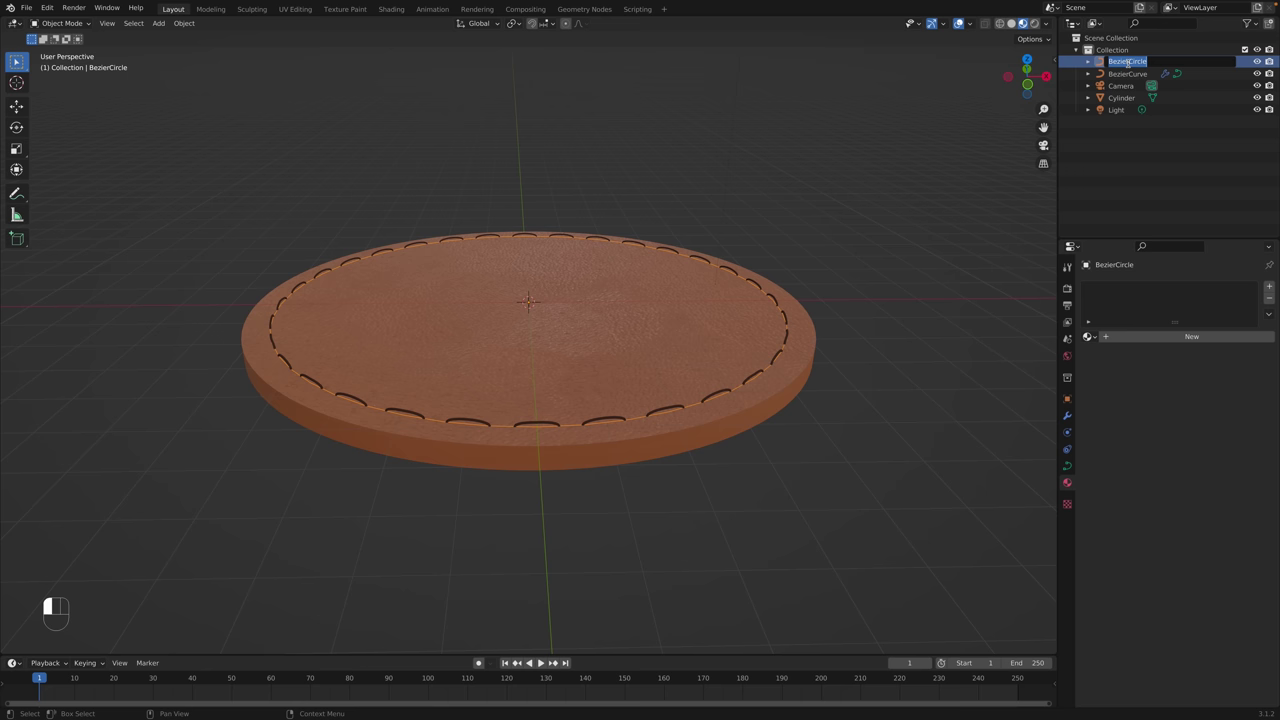
key("shift")
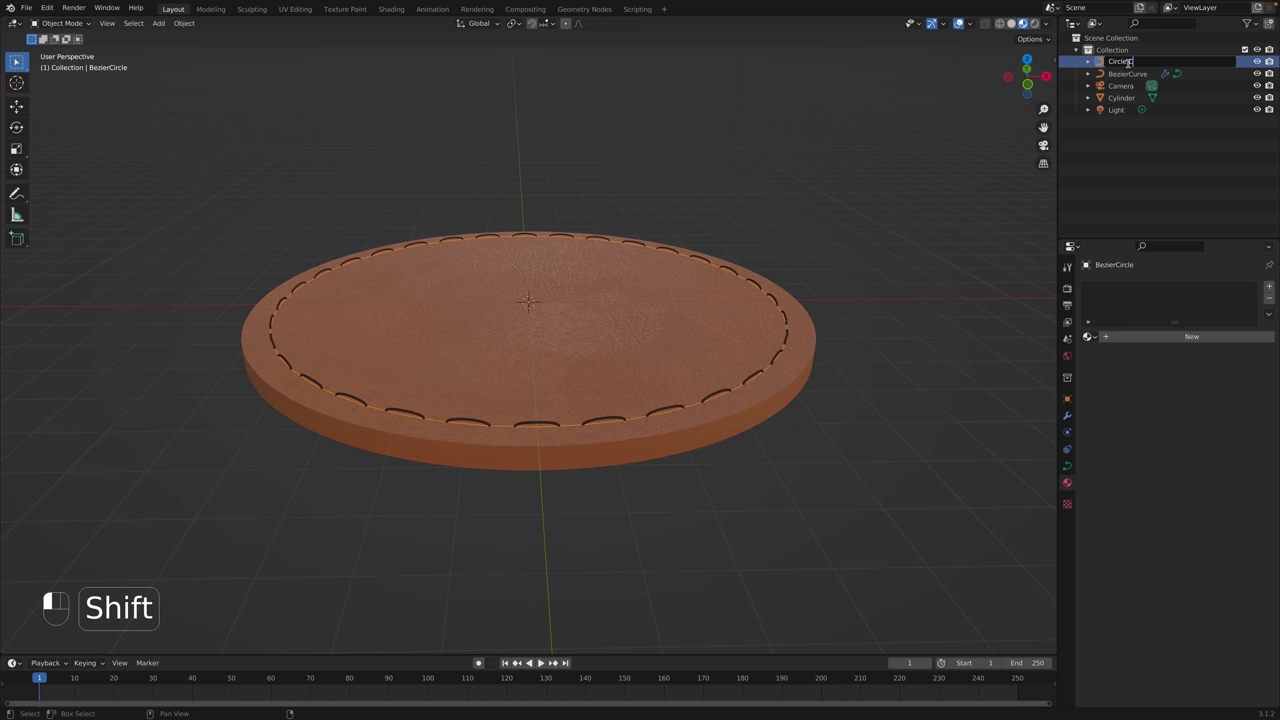
key("super+z")
key("super+z")
key("shift+super+z")
Rename the stitch object BezierCurve as Old School Stitch.
double_click(1128, 62)
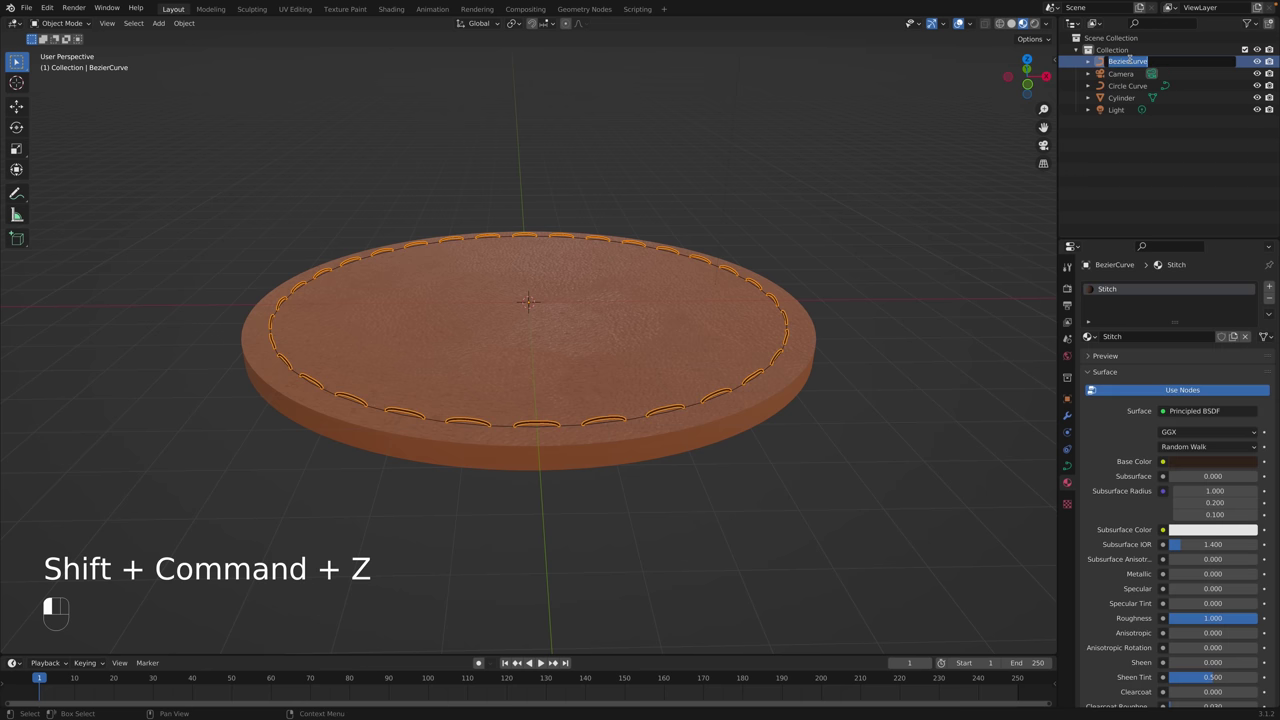
type("Old Schoo")
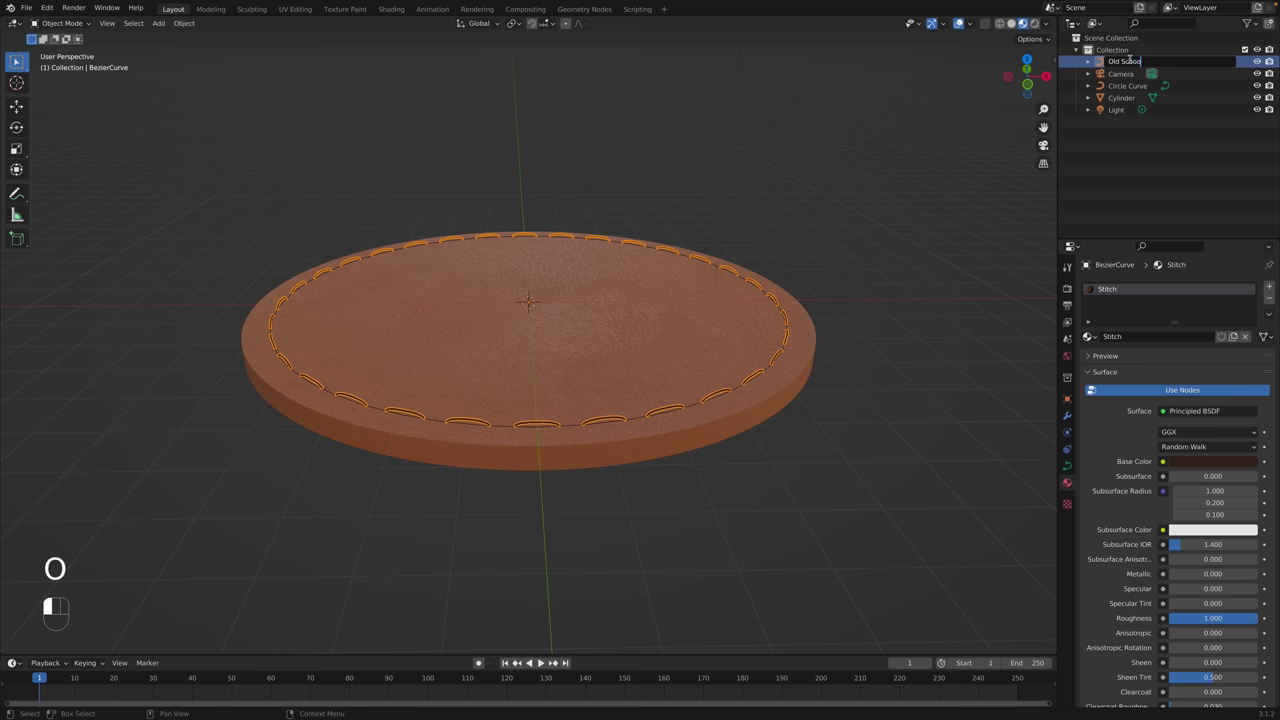
type("l Stitch")
key("Return")
Create a new geometry node tree on Circle Curve in the Geometry Nodes workspace.
left_click(1128, 74)
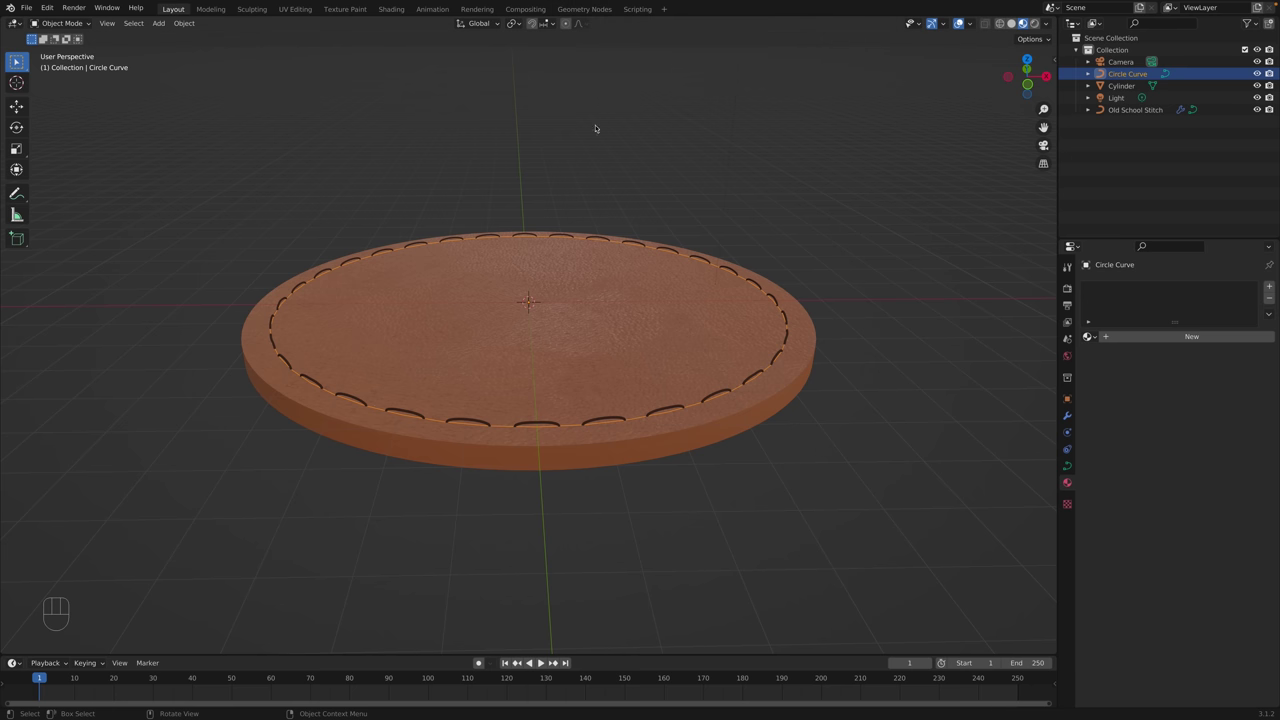
left_click(580, 9)
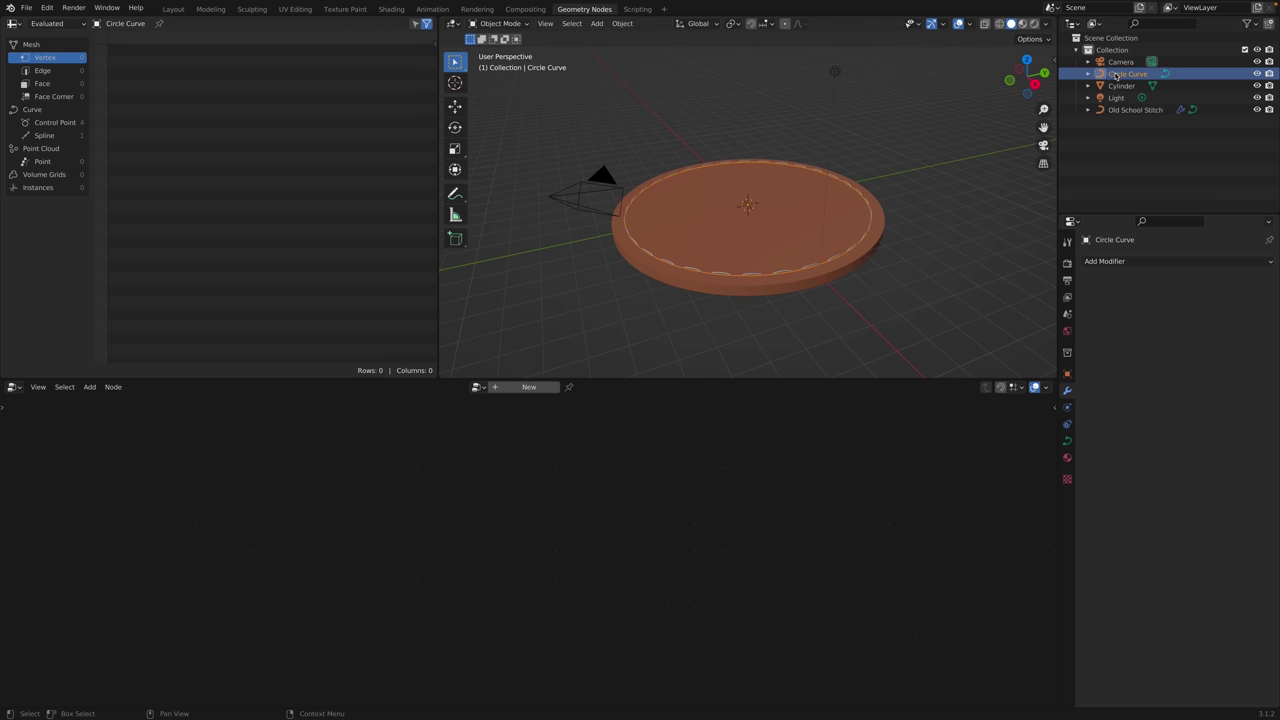
left_click(522, 388)
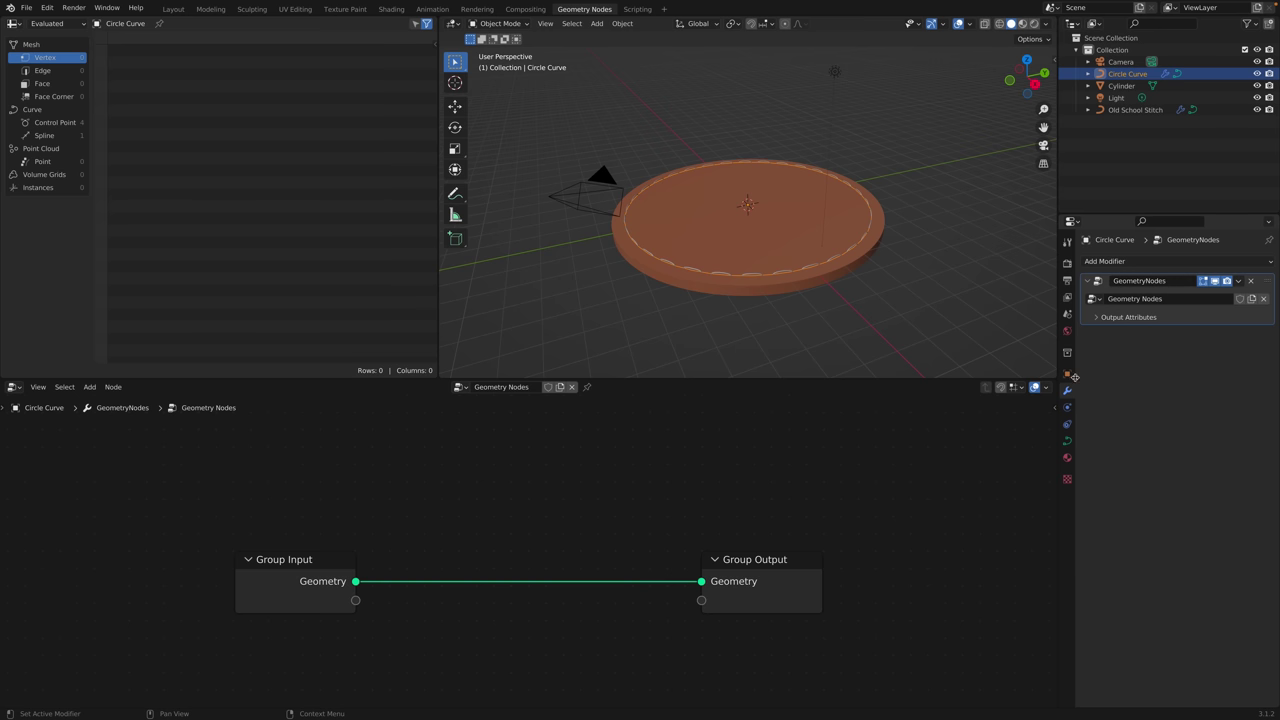
Examine the Geometry Nodes entry among the available modifiers and the tree's Group Input and Group Output nodes.
left_click(1142, 262)
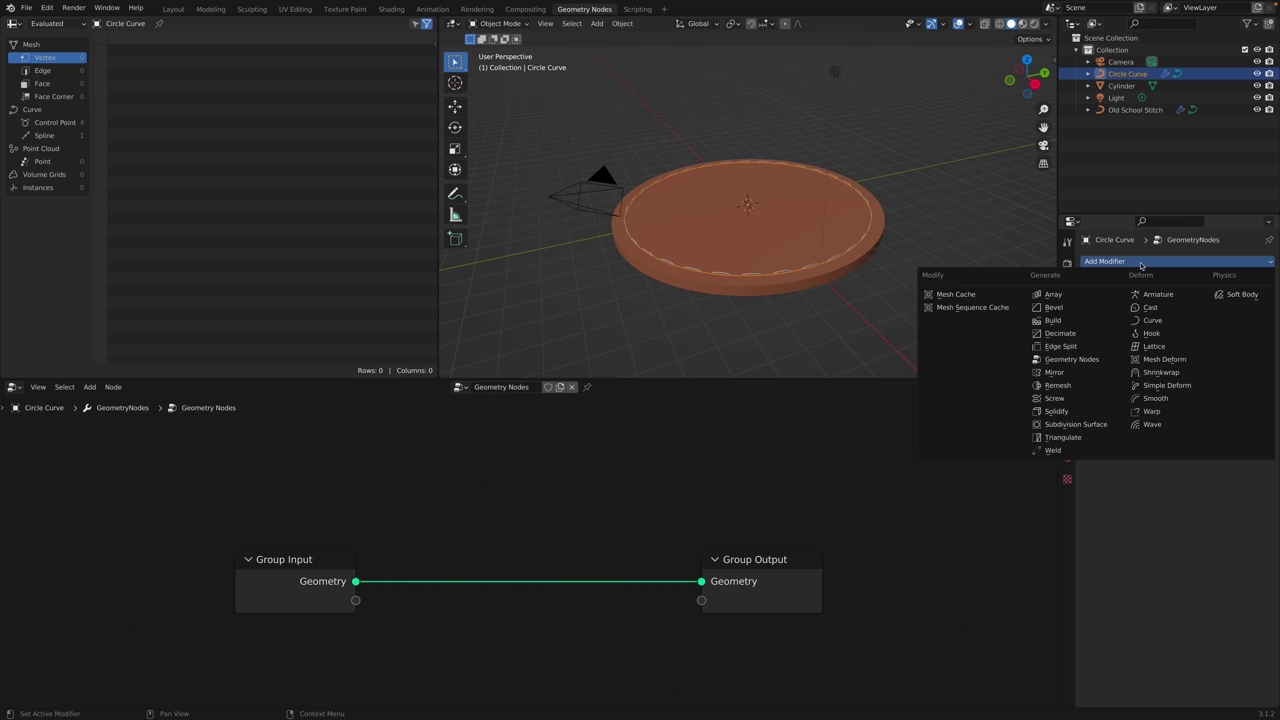
left_click(1070, 359)
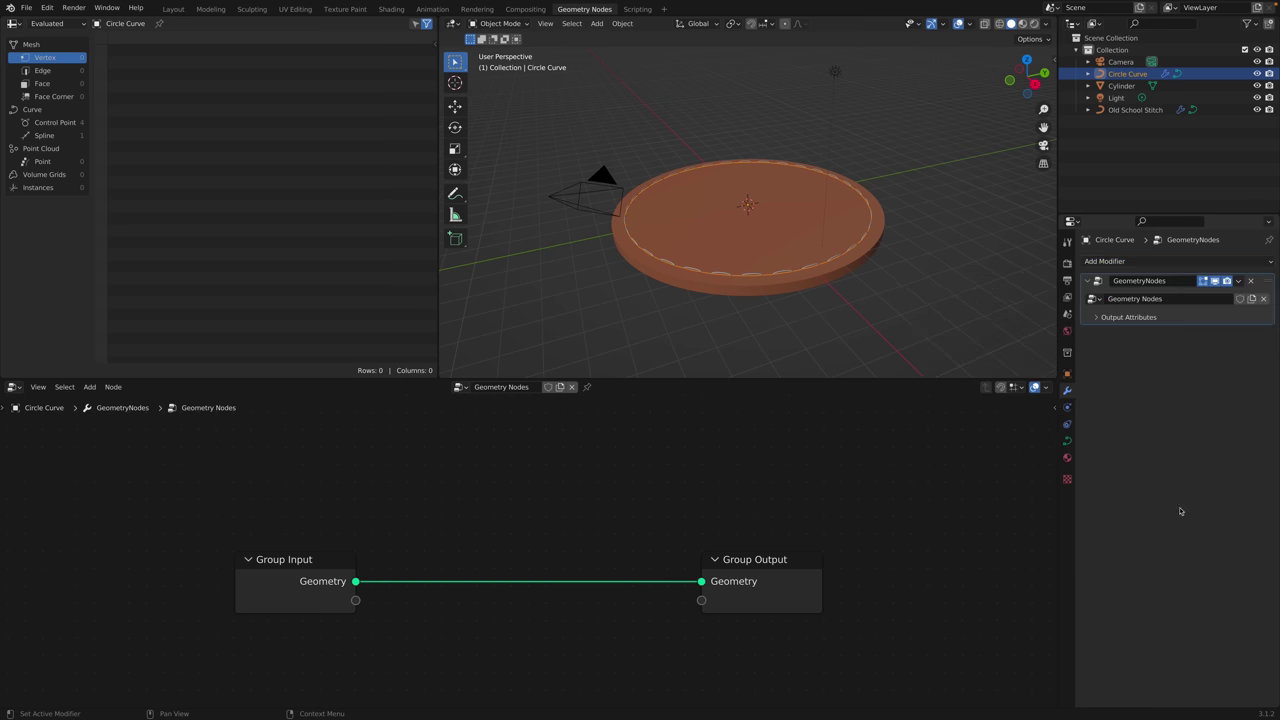
key("Home")
scroll(455, 557, "up", 2)
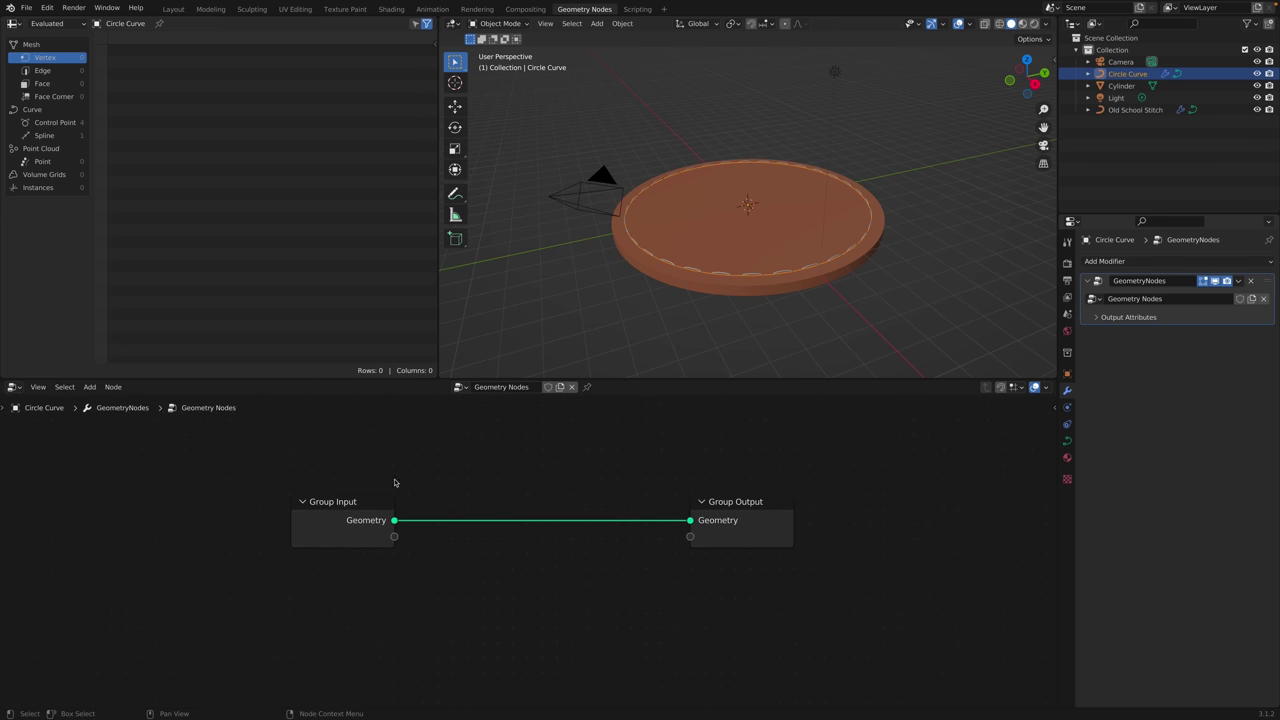
left_click(353, 511)
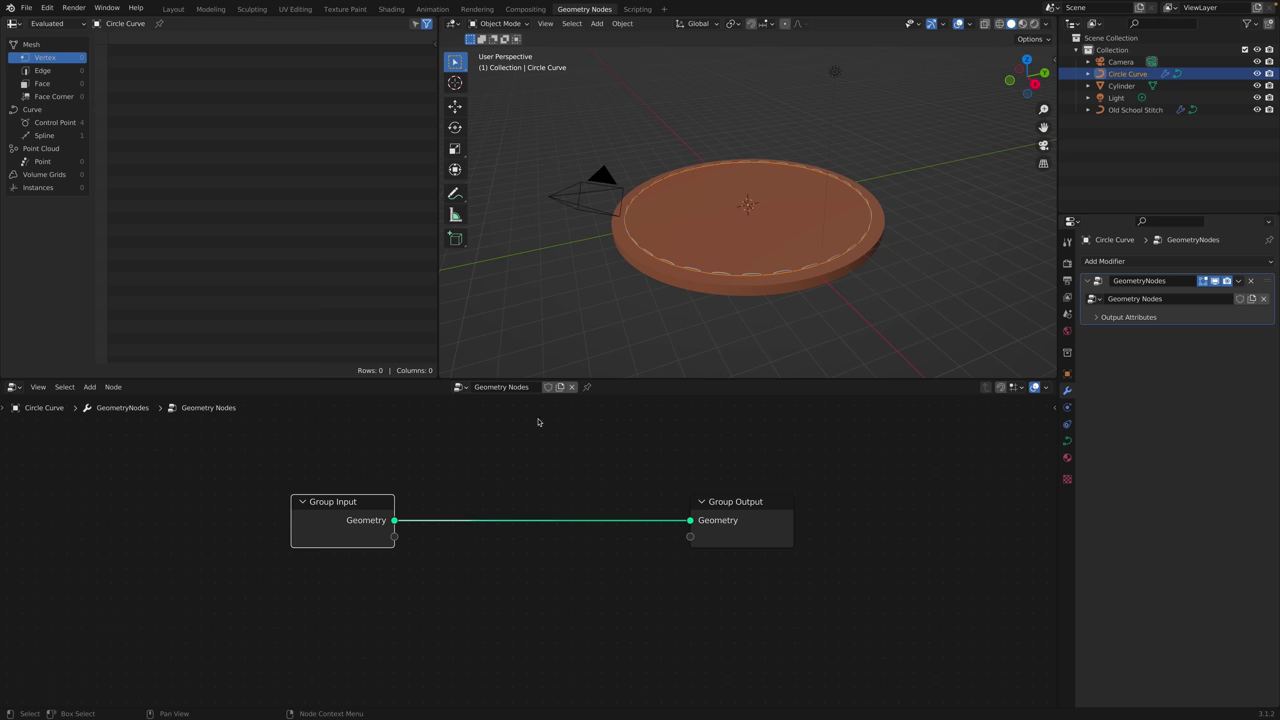
left_click(745, 512)
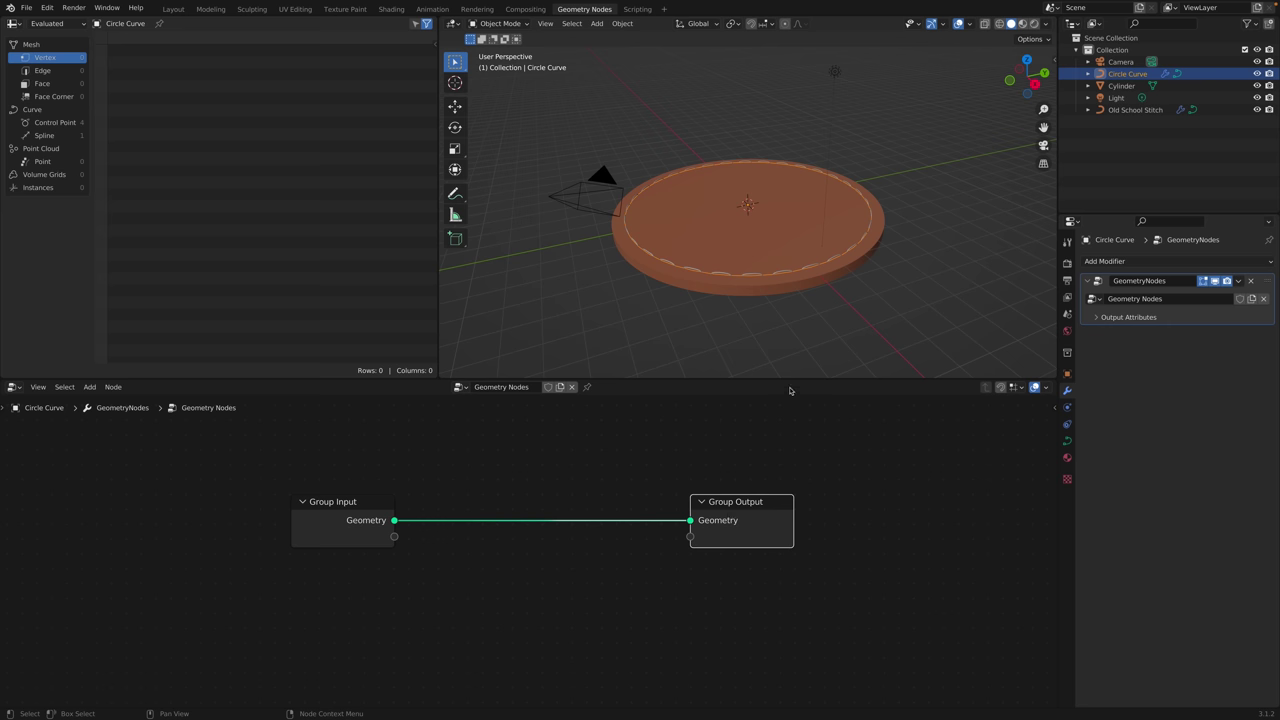
scroll(385, 500, "down", 3)
middle_click_drag(489, 569, 529, 512)
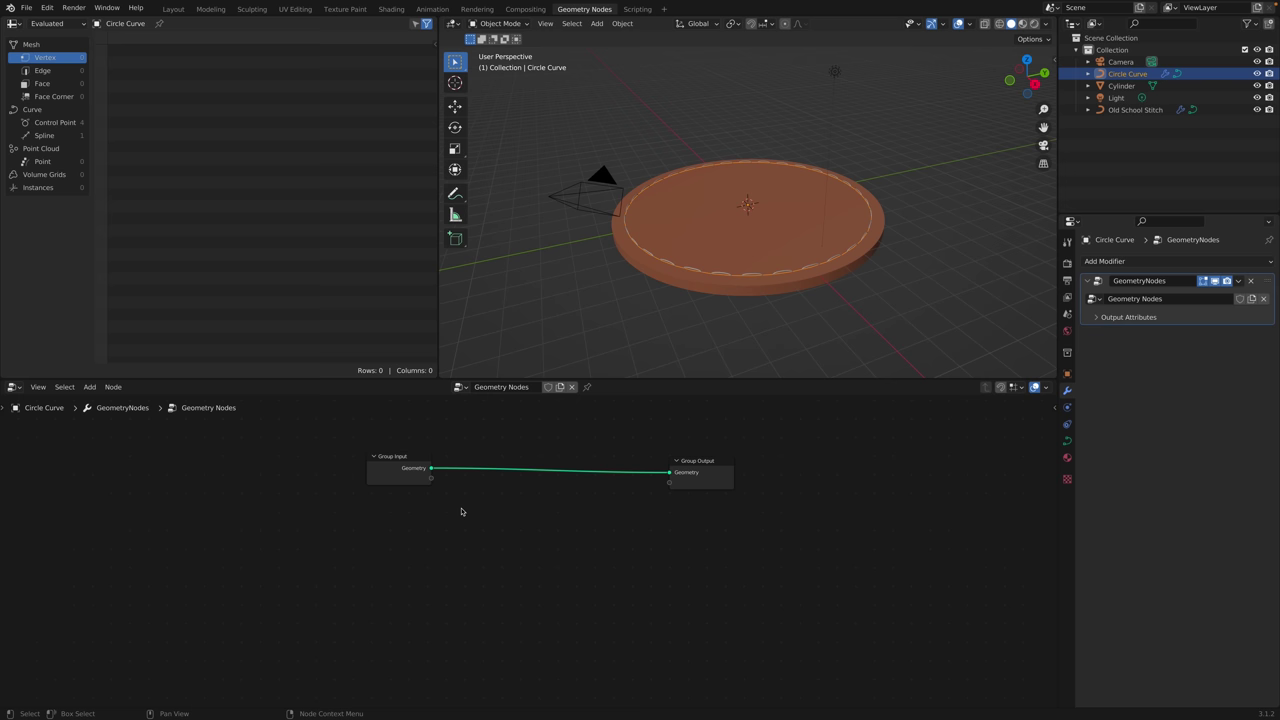
Add a mesh cube at the center of the leather disc.
left_click(669, 329)
middle_click_drag(726, 323, 650, 158)
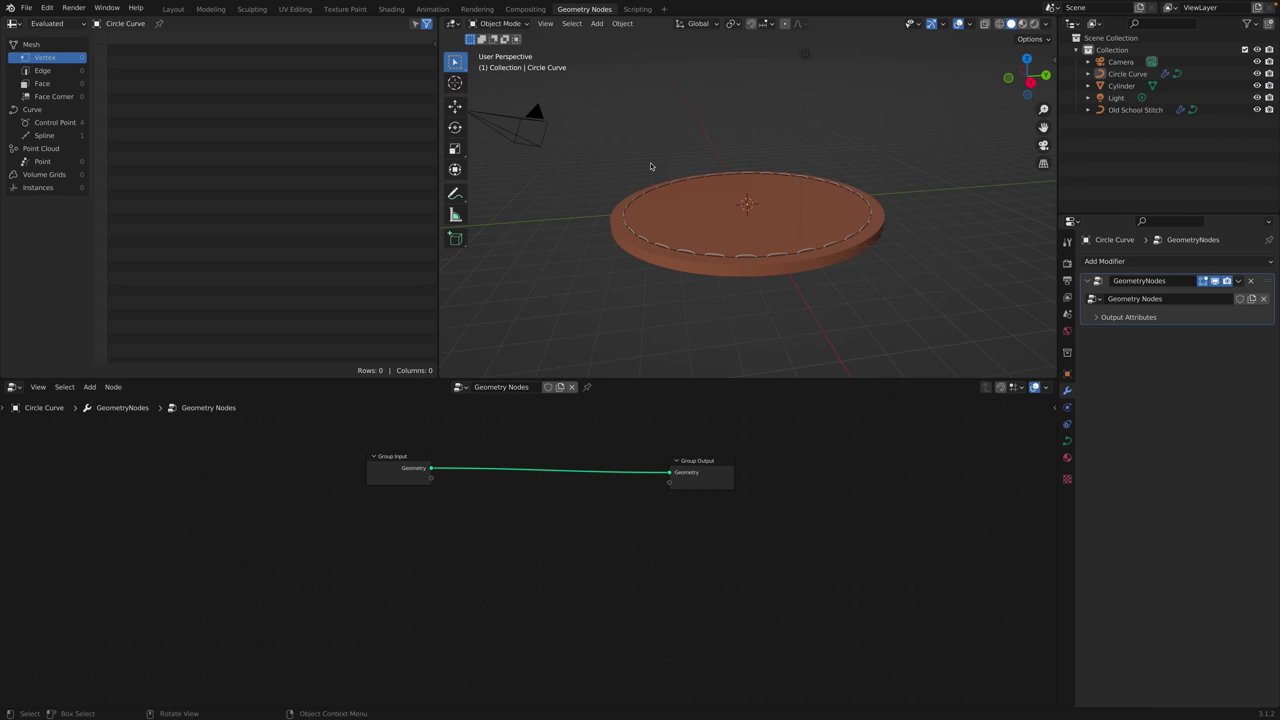
key("shift+a")
mouse_move(651, 163)
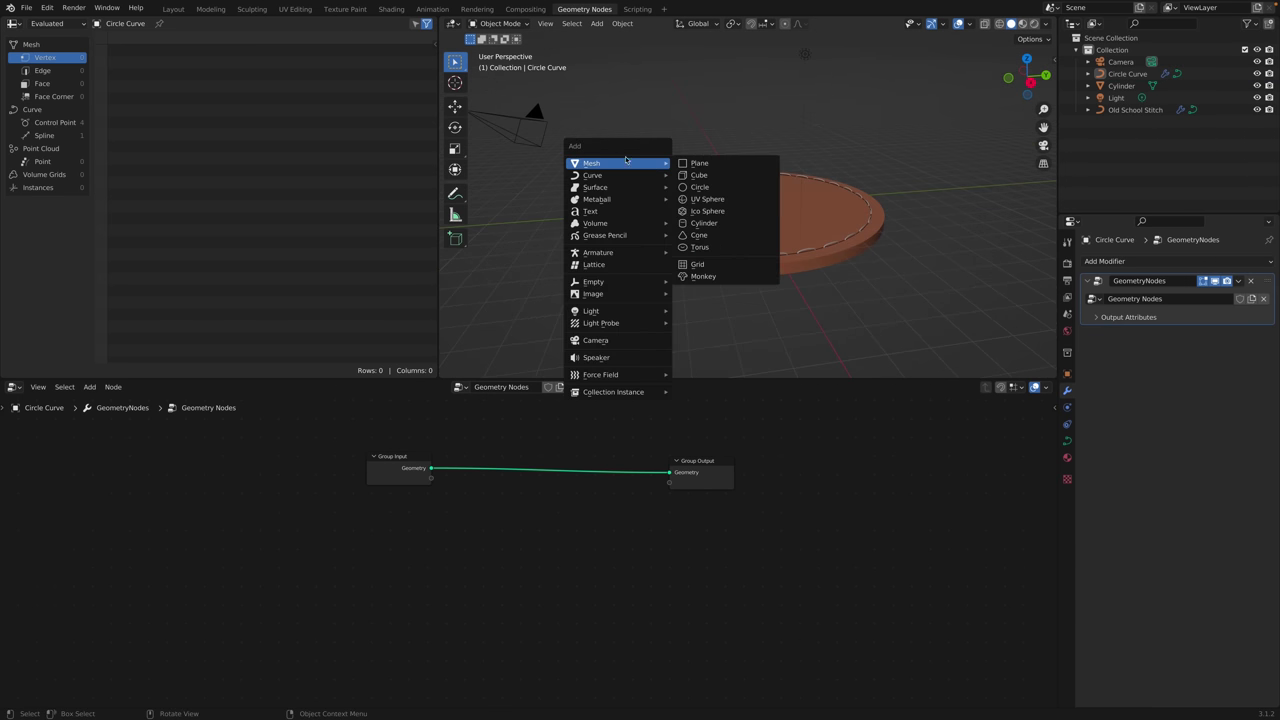
key("Escape")
key("shift+a")
mouse_move(727, 136)
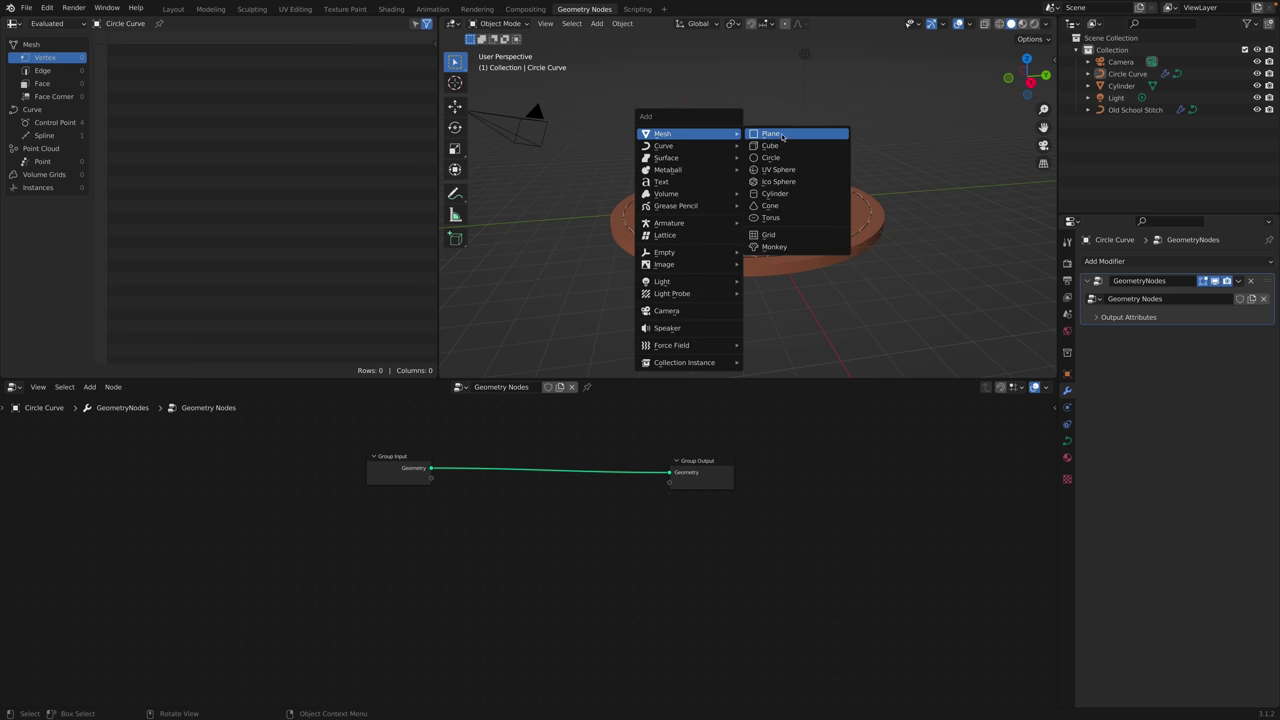
left_click(768, 148)
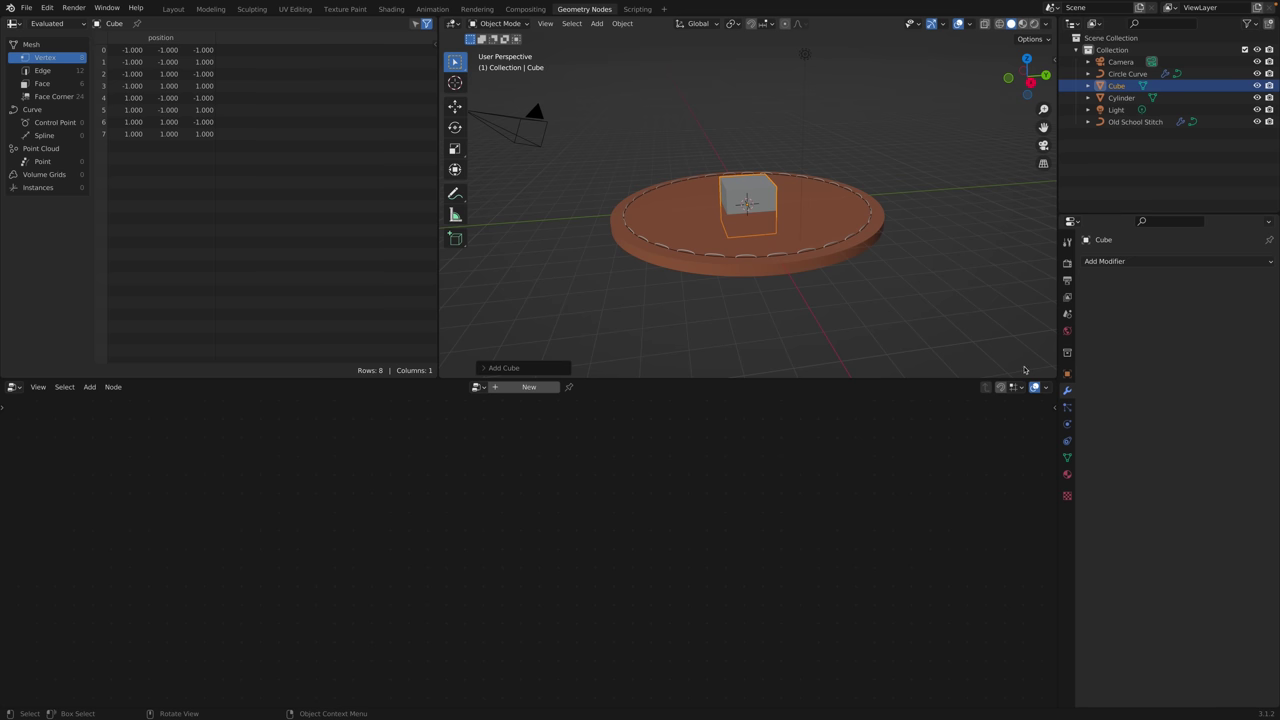
Stretch the cube along Z into a tall block and rotate it by about 45° in the current view.
key("s")
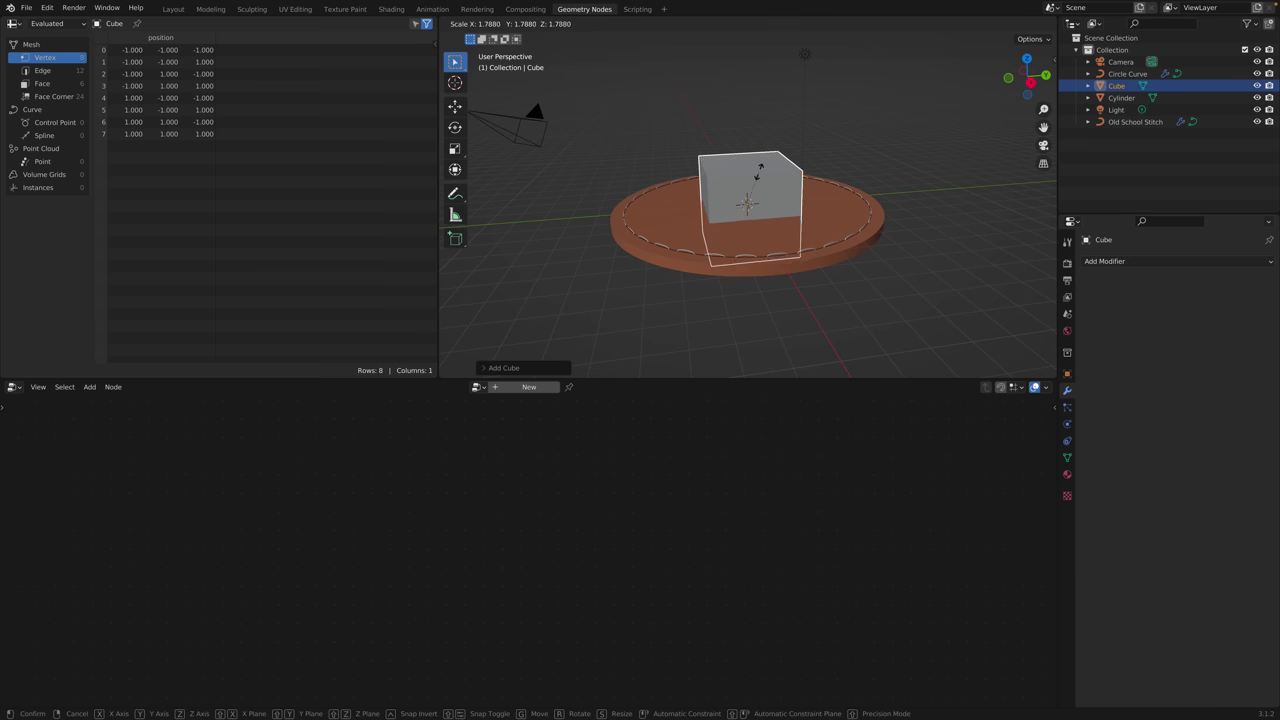
key("z")
left_click(767, 117)
key("r")
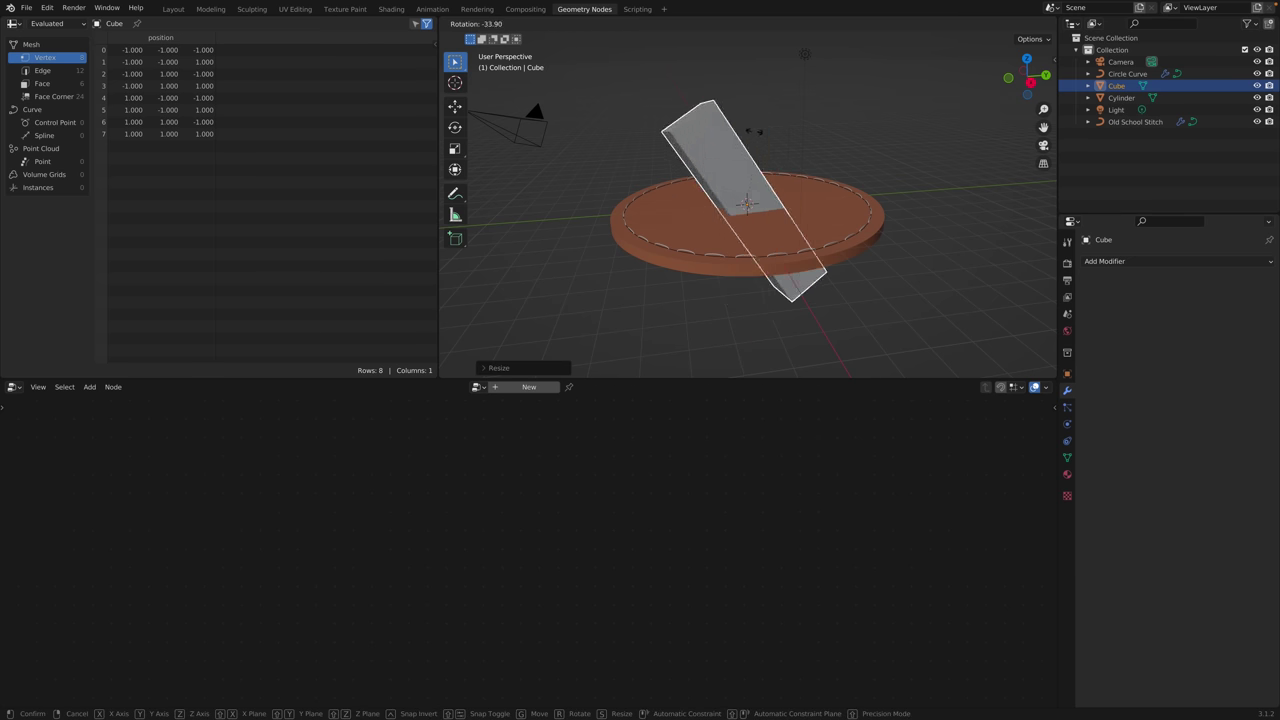
left_click(805, 177)
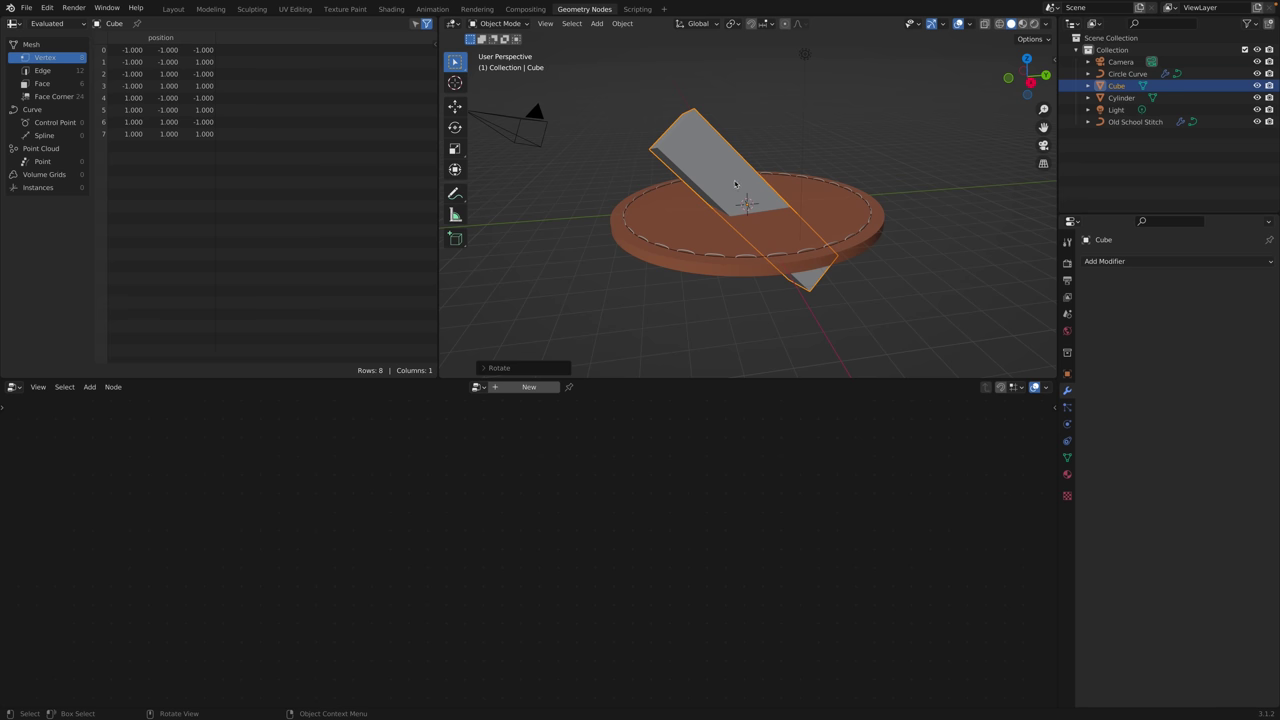
View the modifiers available for the cube and its mesh data properties, and deselect it.
left_click(1134, 262)
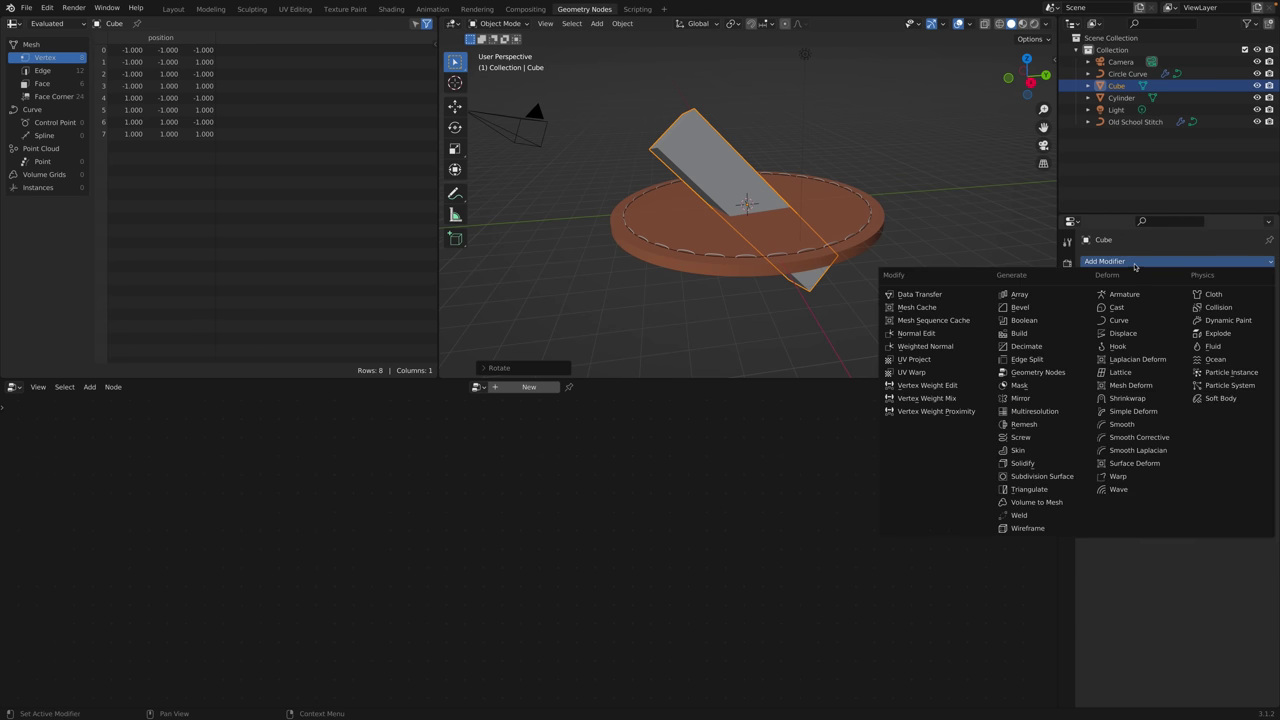
left_click(1068, 461)
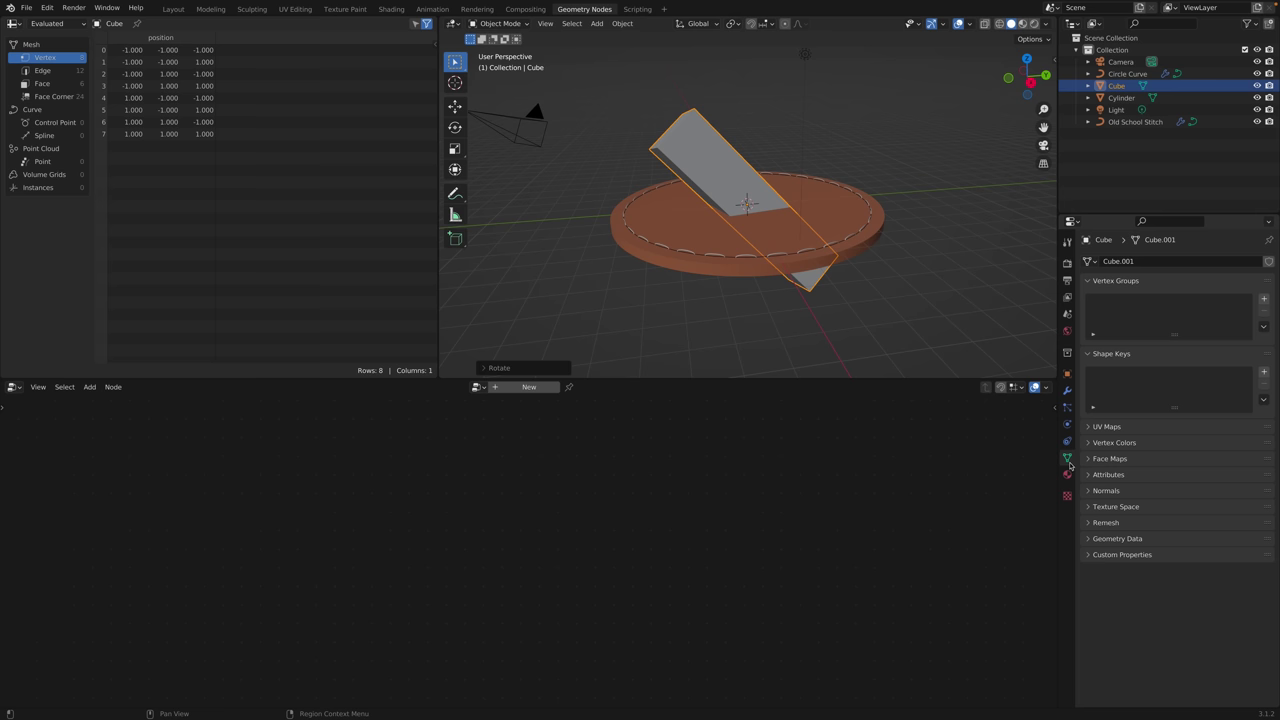
left_click(918, 296)
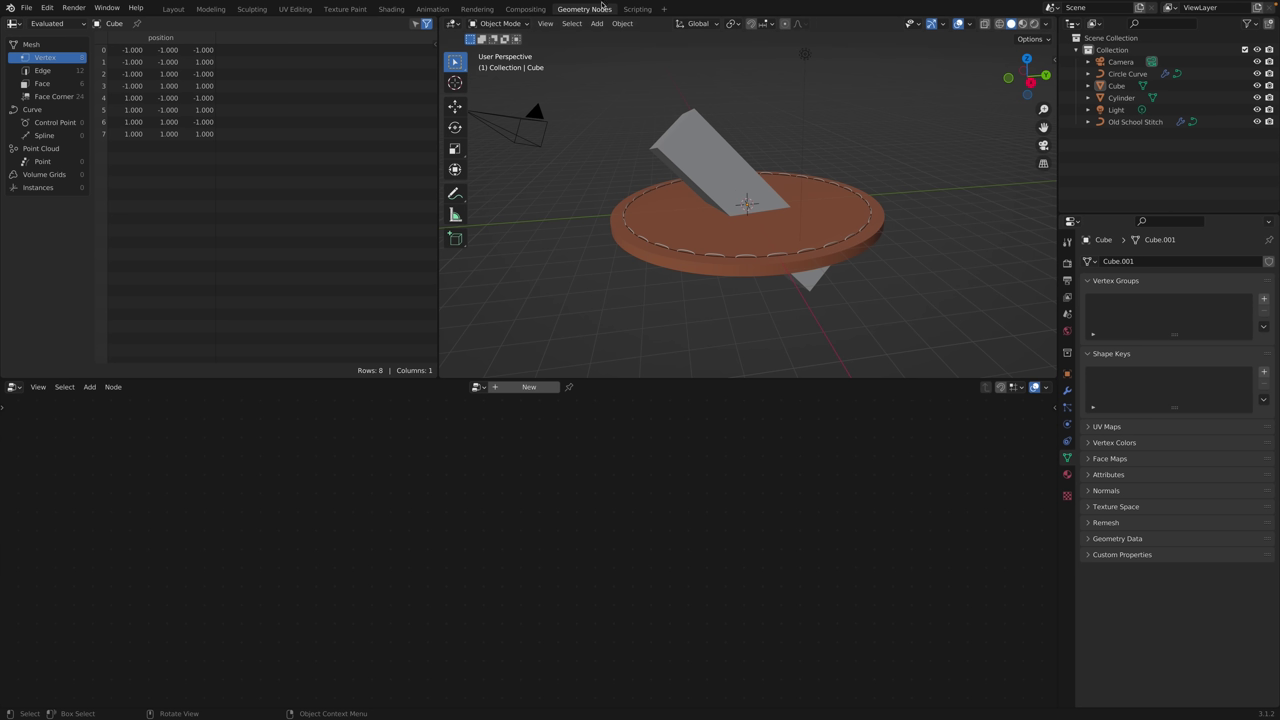
Compare the Scripting workspace with the Geometry Nodes workspace and return to Geometry Nodes.
left_click(636, 10)
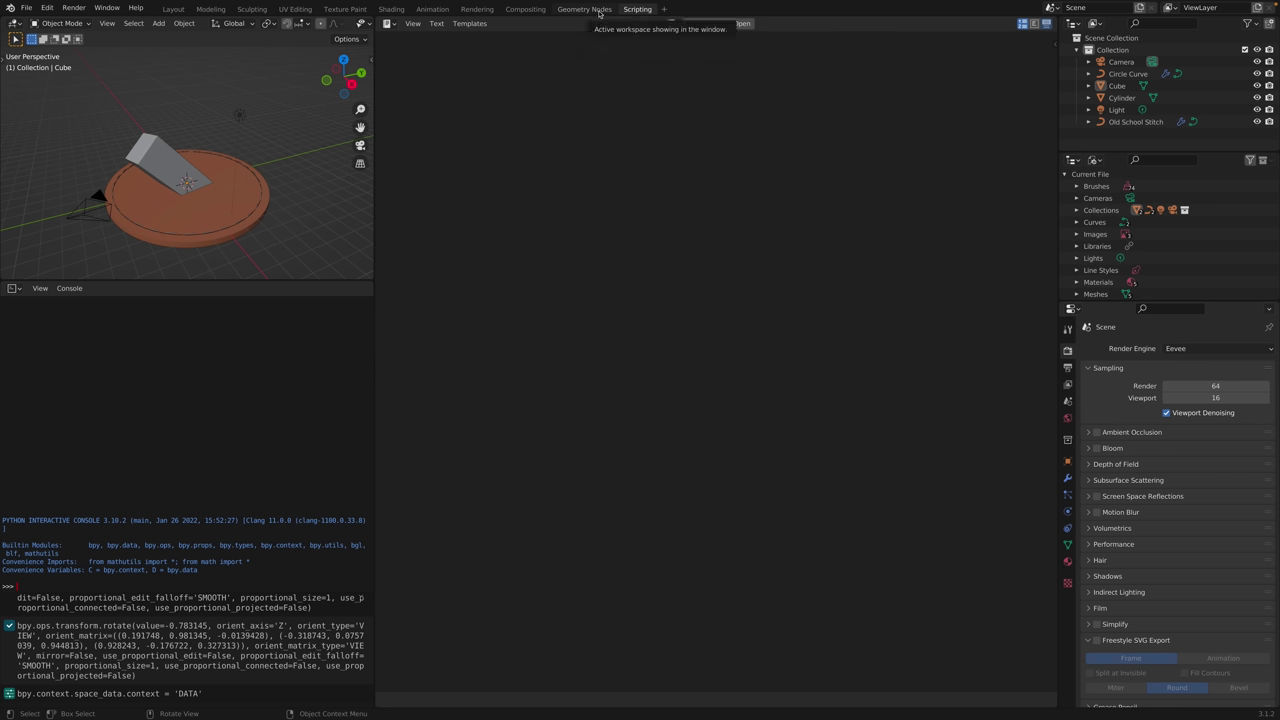
left_click(599, 12)
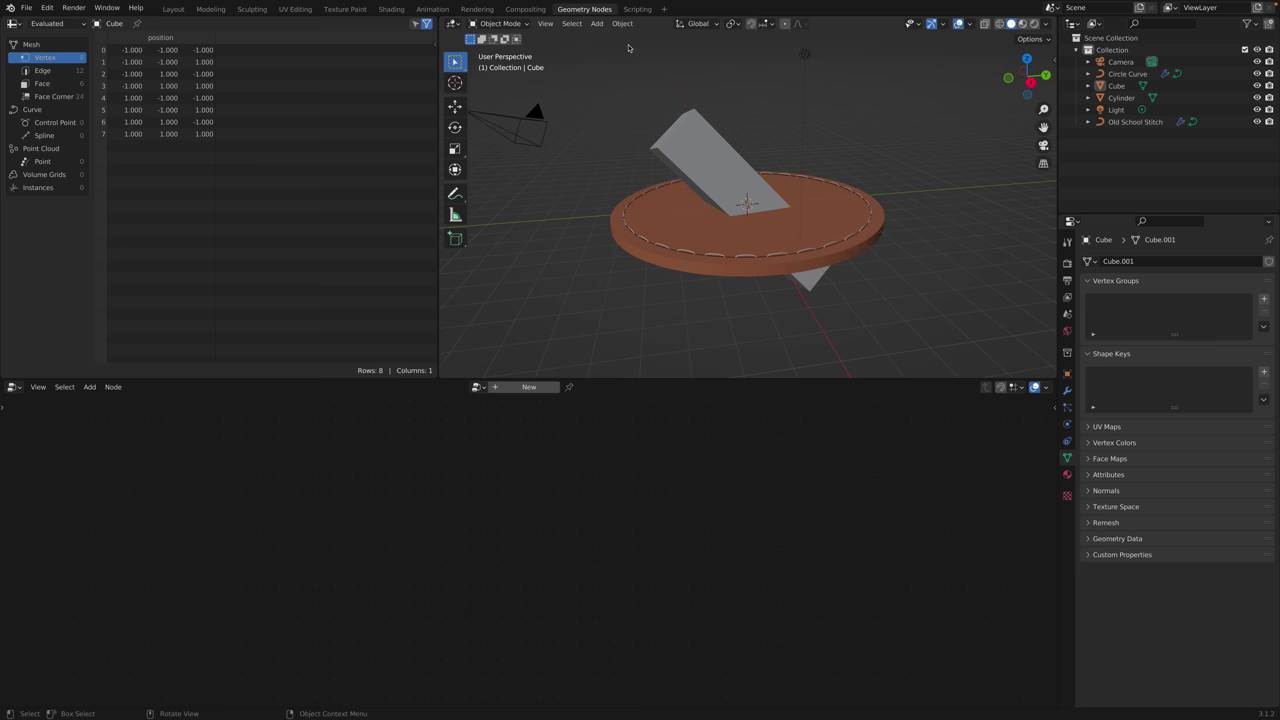
left_click(636, 12)
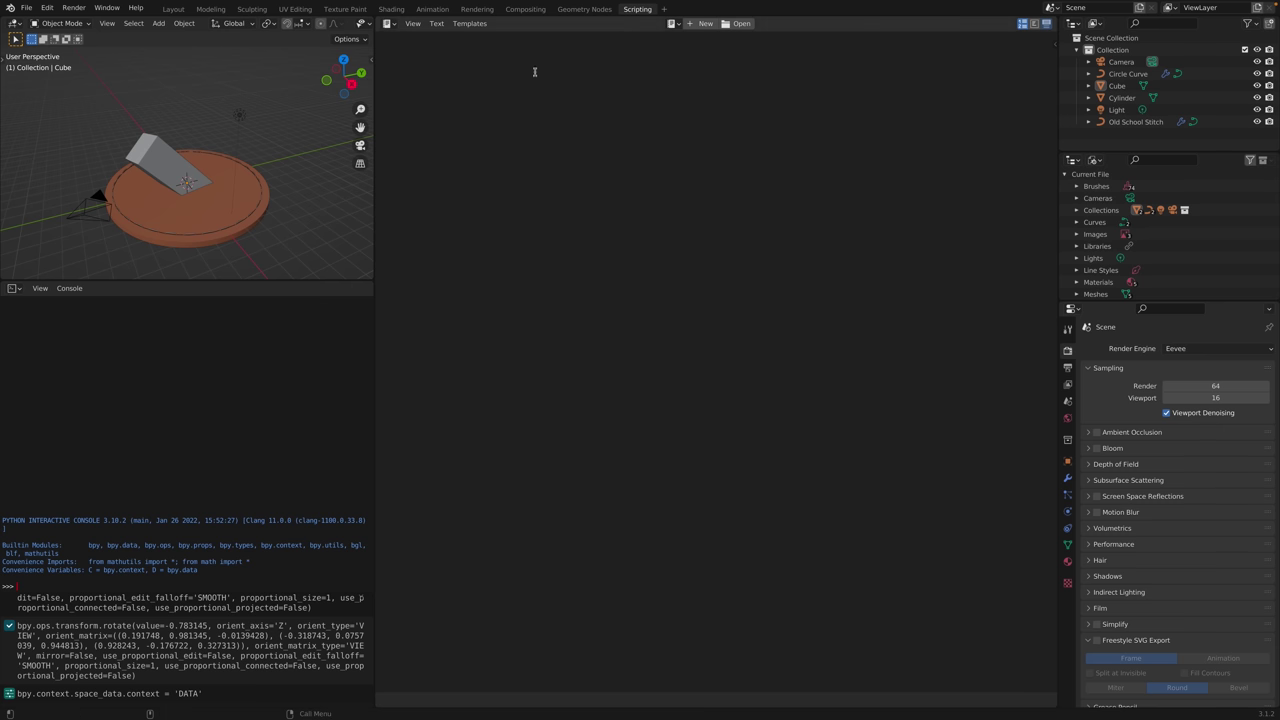
left_click(585, 10)
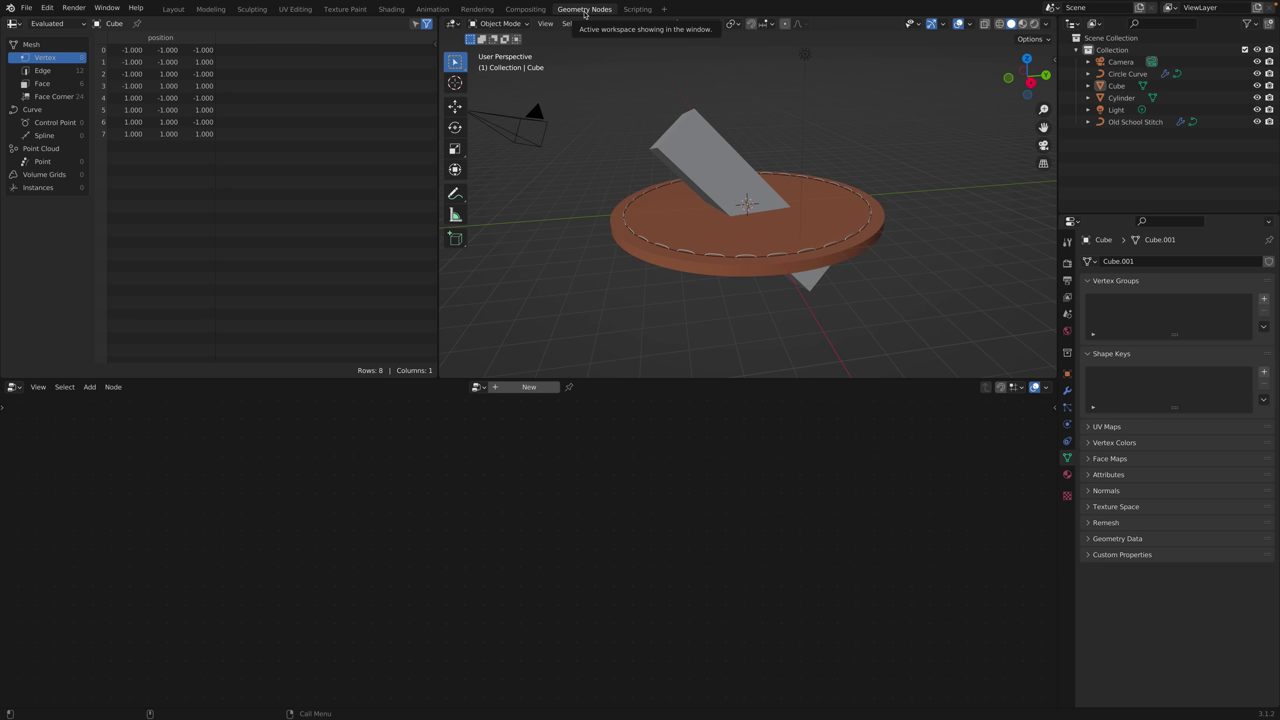
left_click(637, 9)
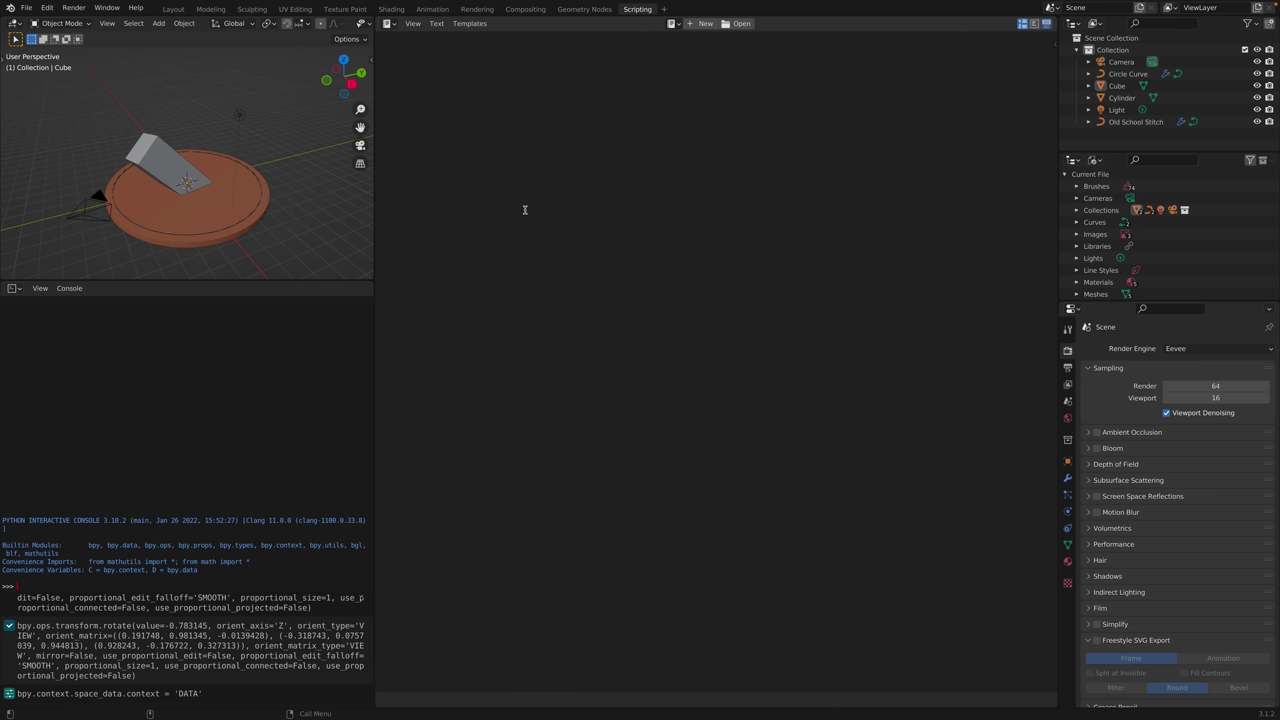
key("ctrl+Page_Up")
Show Circle Curve's node tree again and move its Group Input node farther from Group Output.
left_click(776, 246)
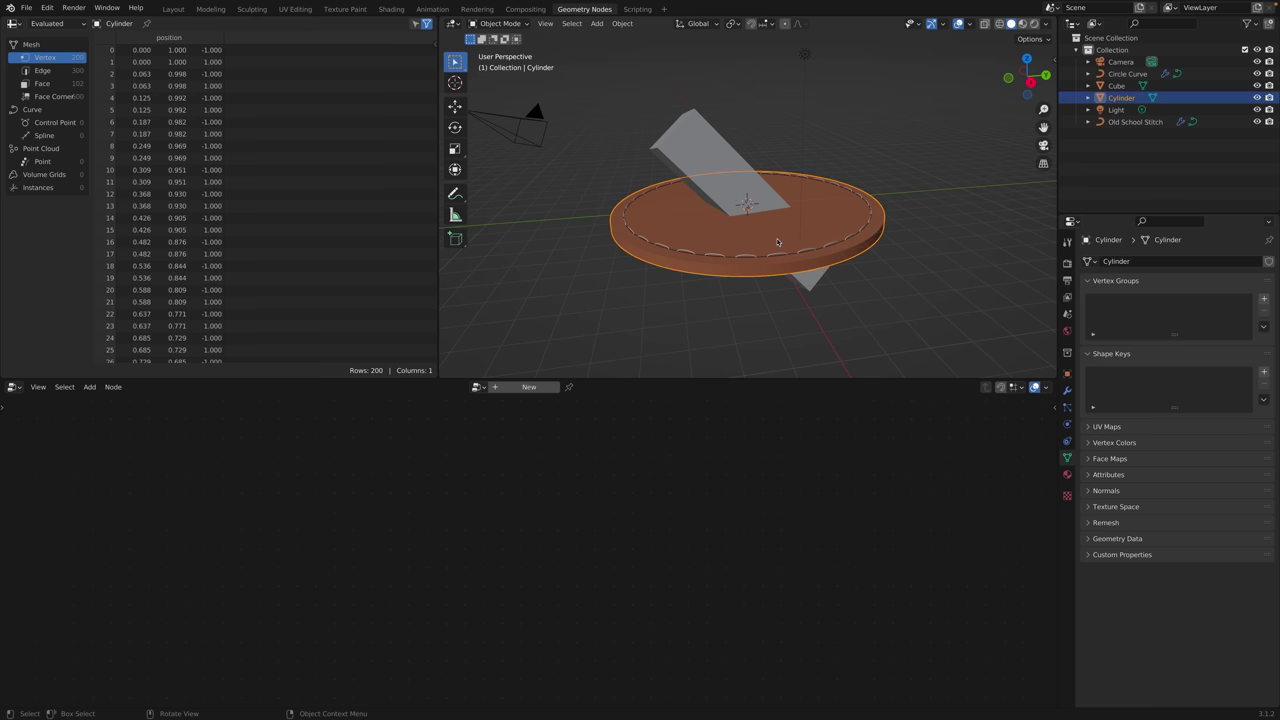
left_click(1125, 74)
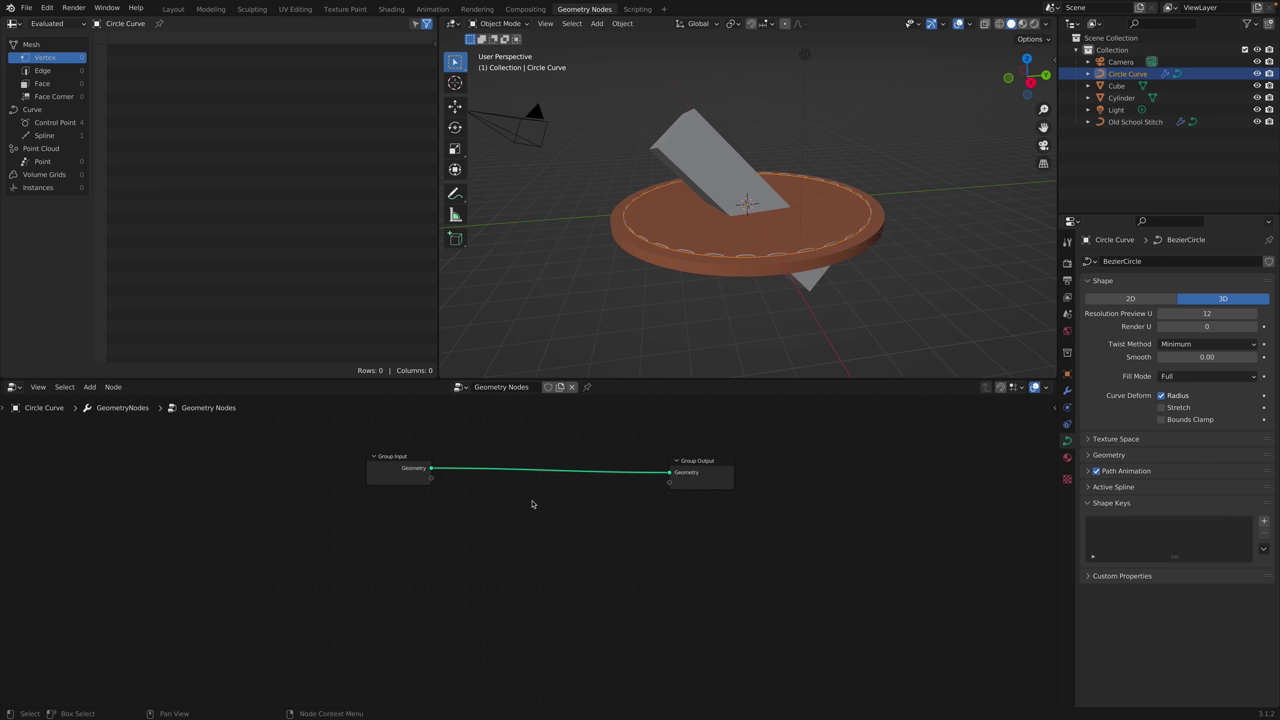
left_click_drag(410, 463, 390, 462)
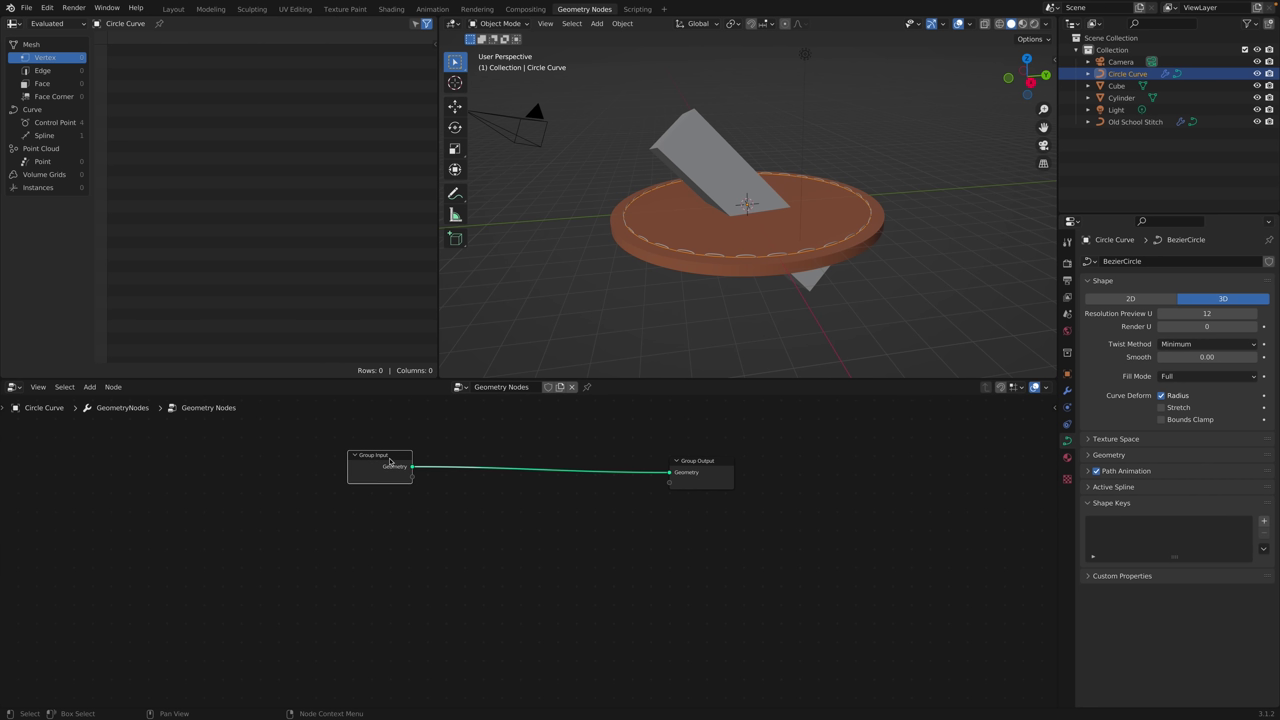
left_click(441, 493)
left_click_drag(394, 456, 377, 461)
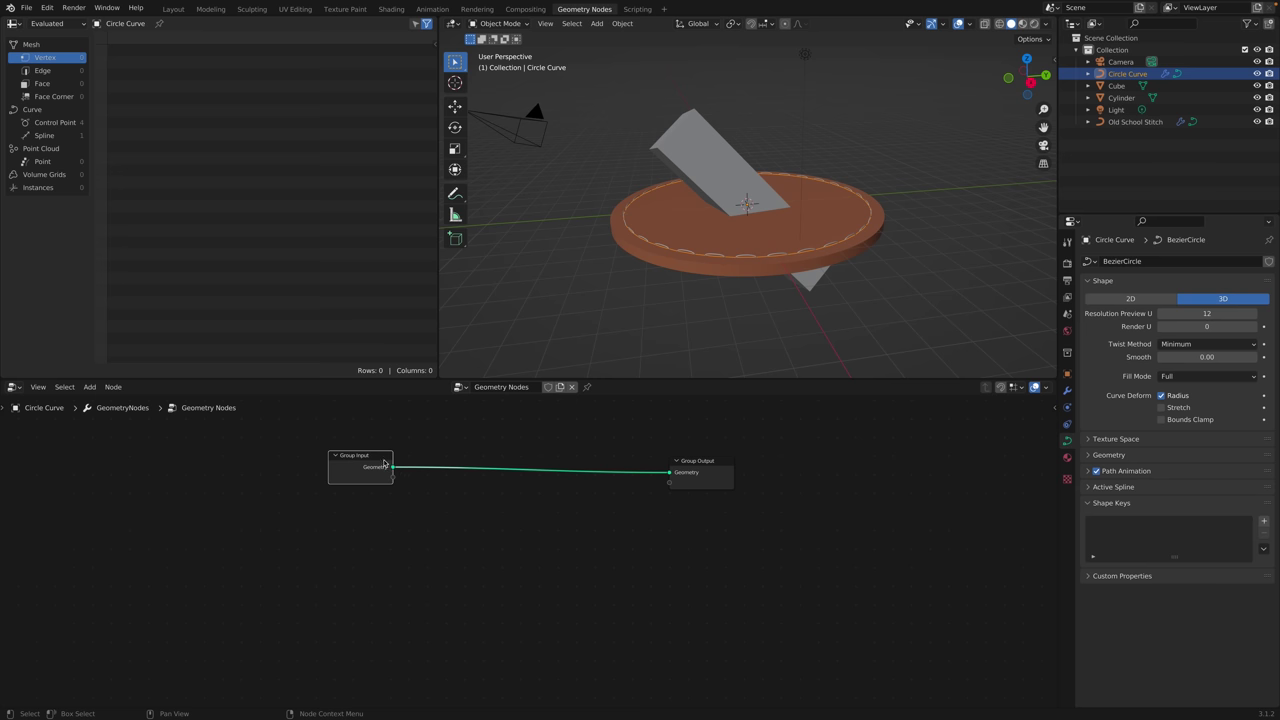
left_click(429, 494)
Add a Cube mesh primitive node to the Circle Curve tree and place it below the Group Input node.
key("shift+a")
mouse_move(451, 530)
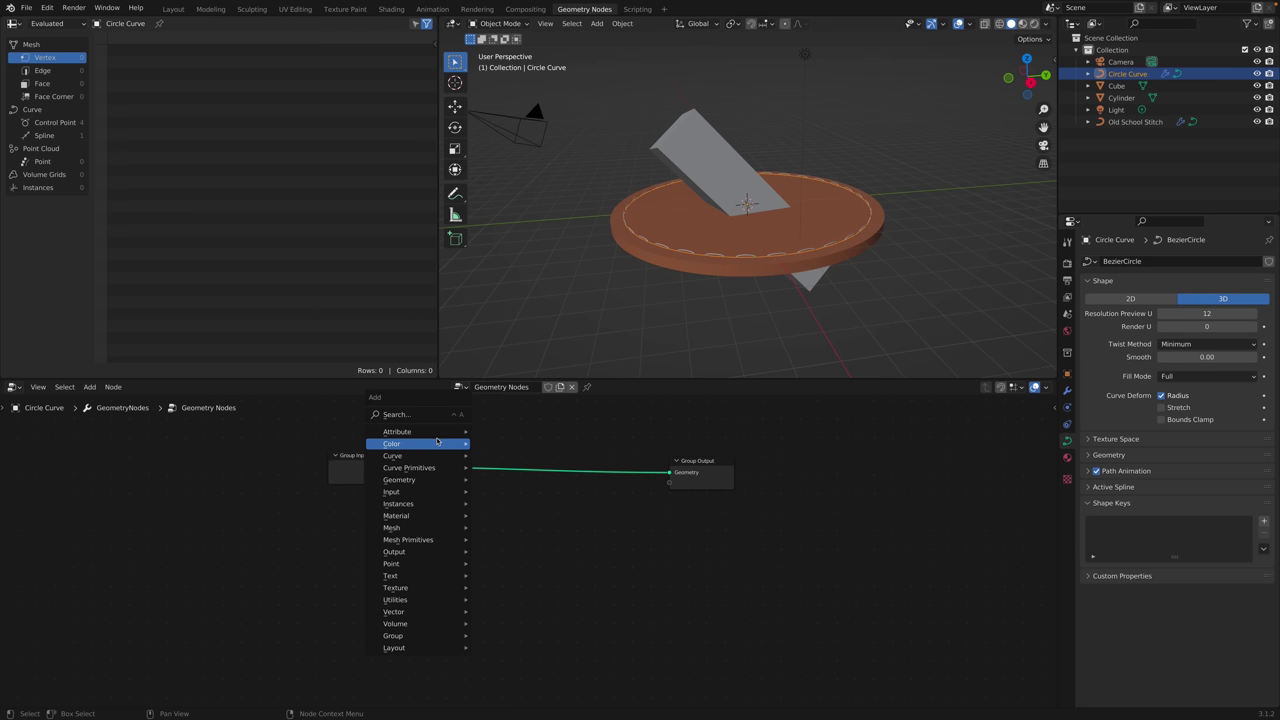
mouse_move(437, 457)
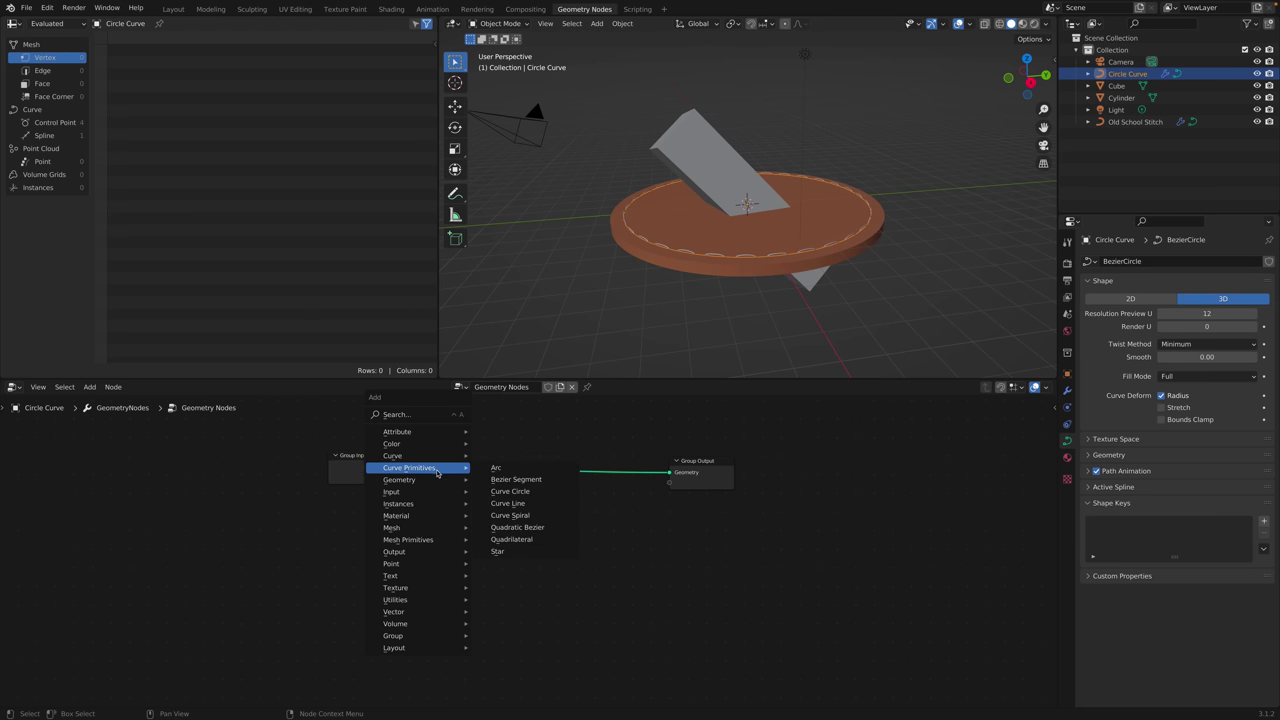
mouse_move(433, 593)
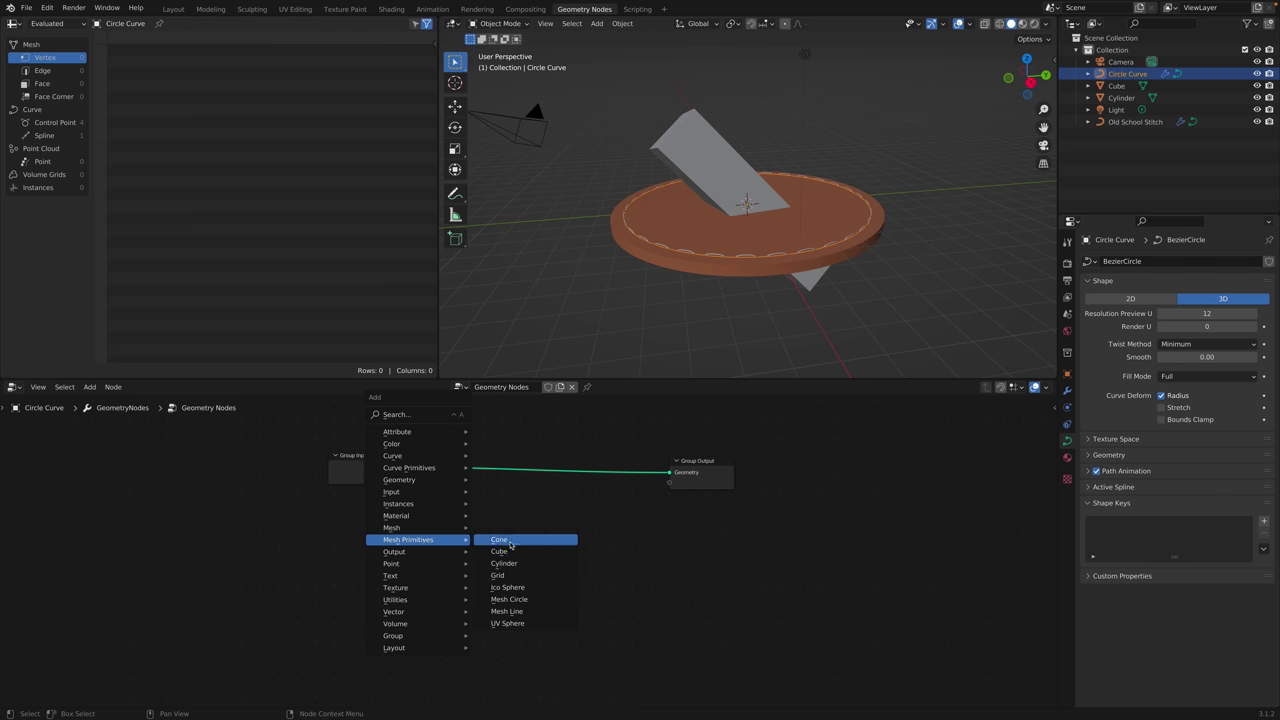
key("shift+a")
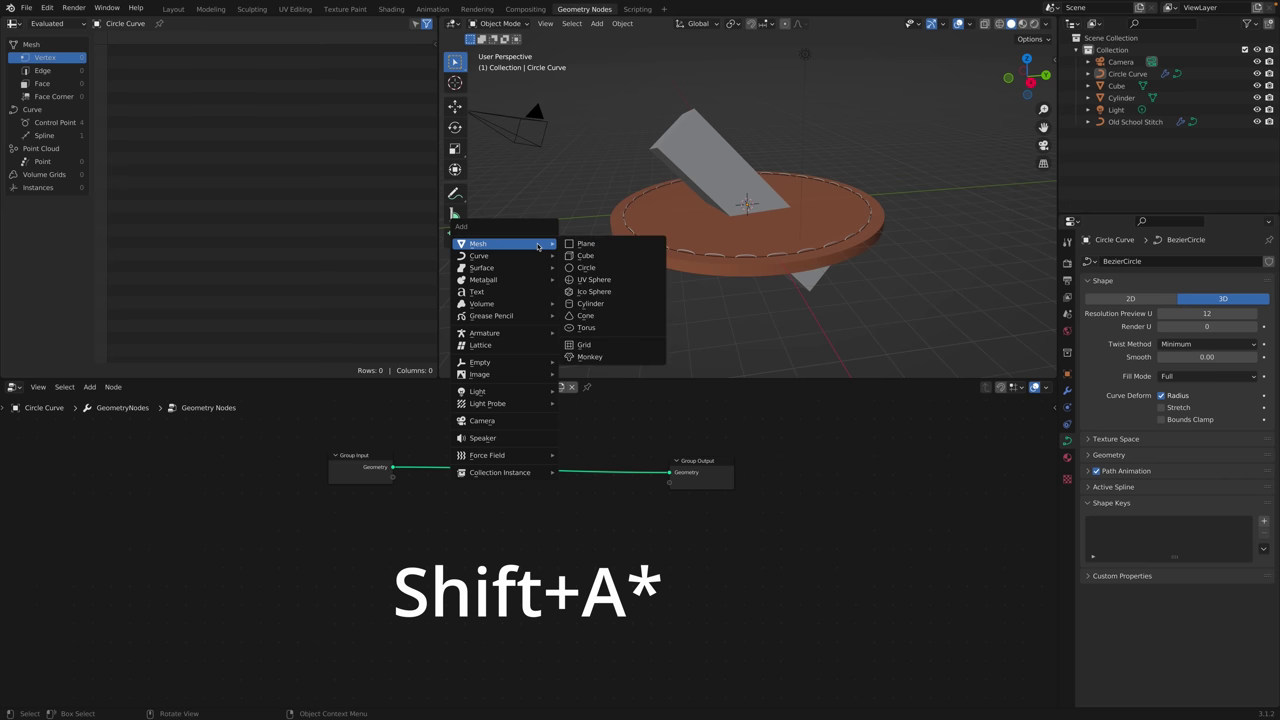
key("shift+a")
mouse_move(540, 601)
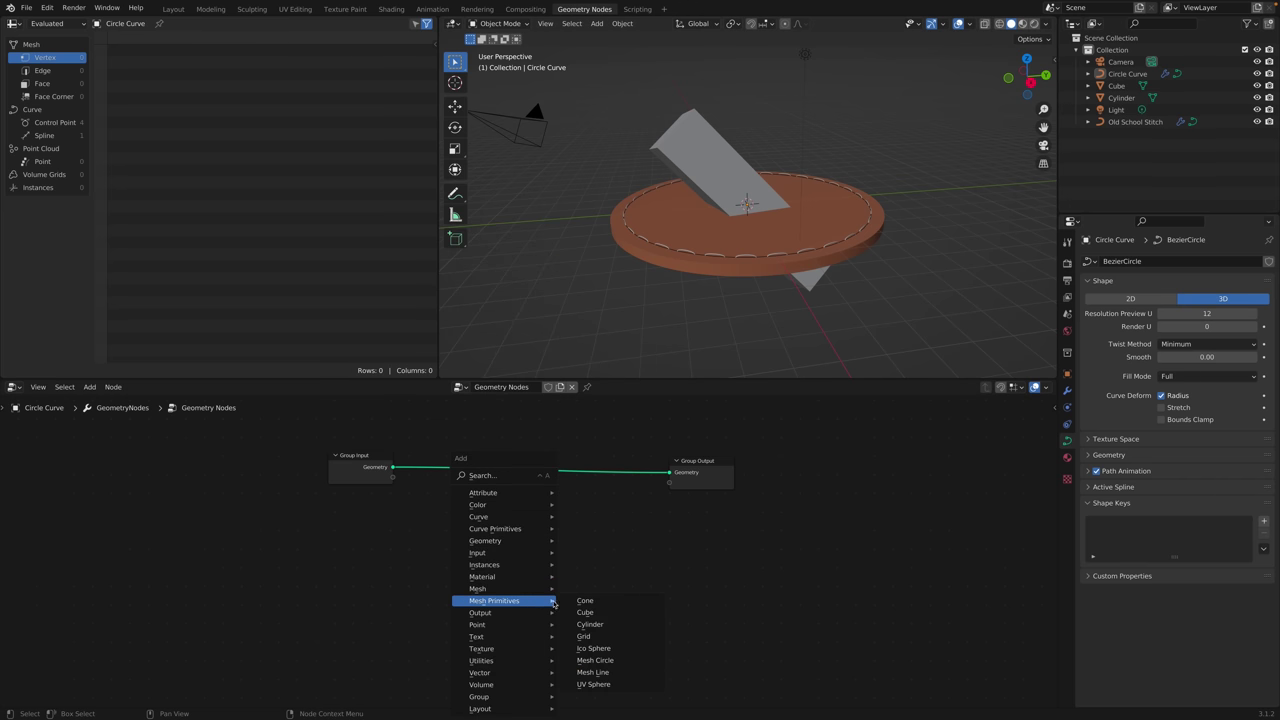
left_click(607, 612)
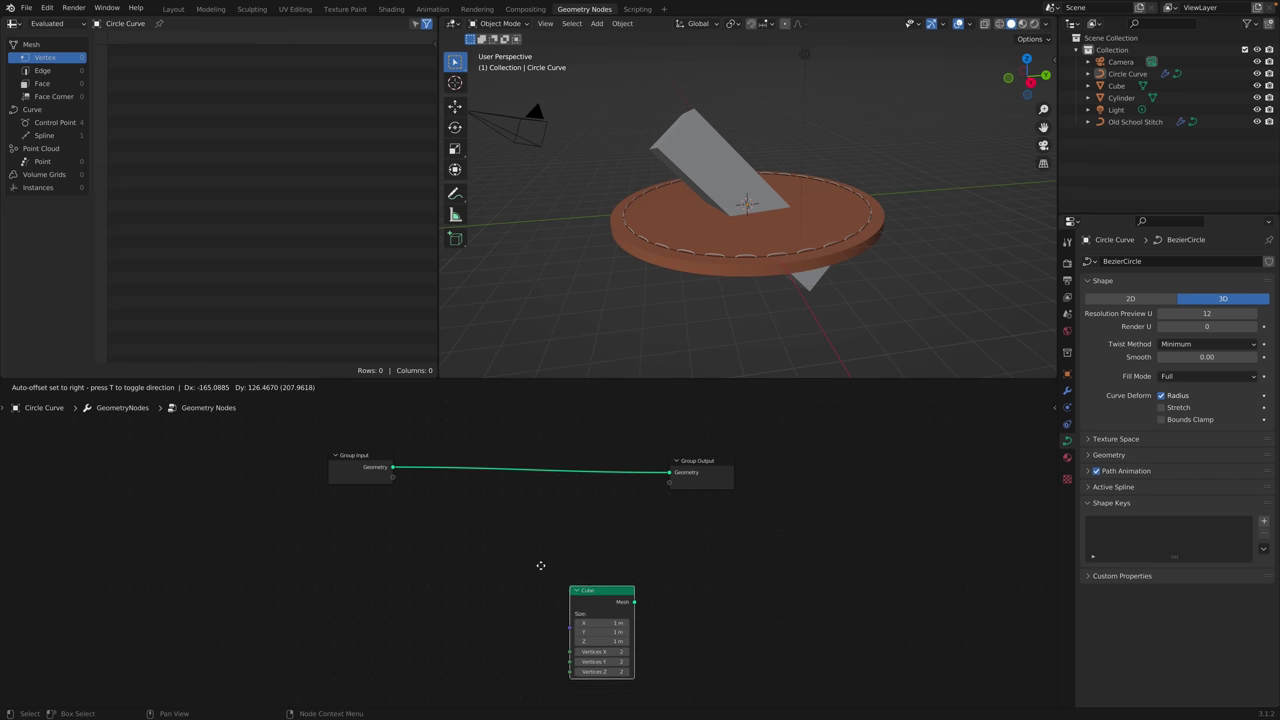
left_click(346, 502)
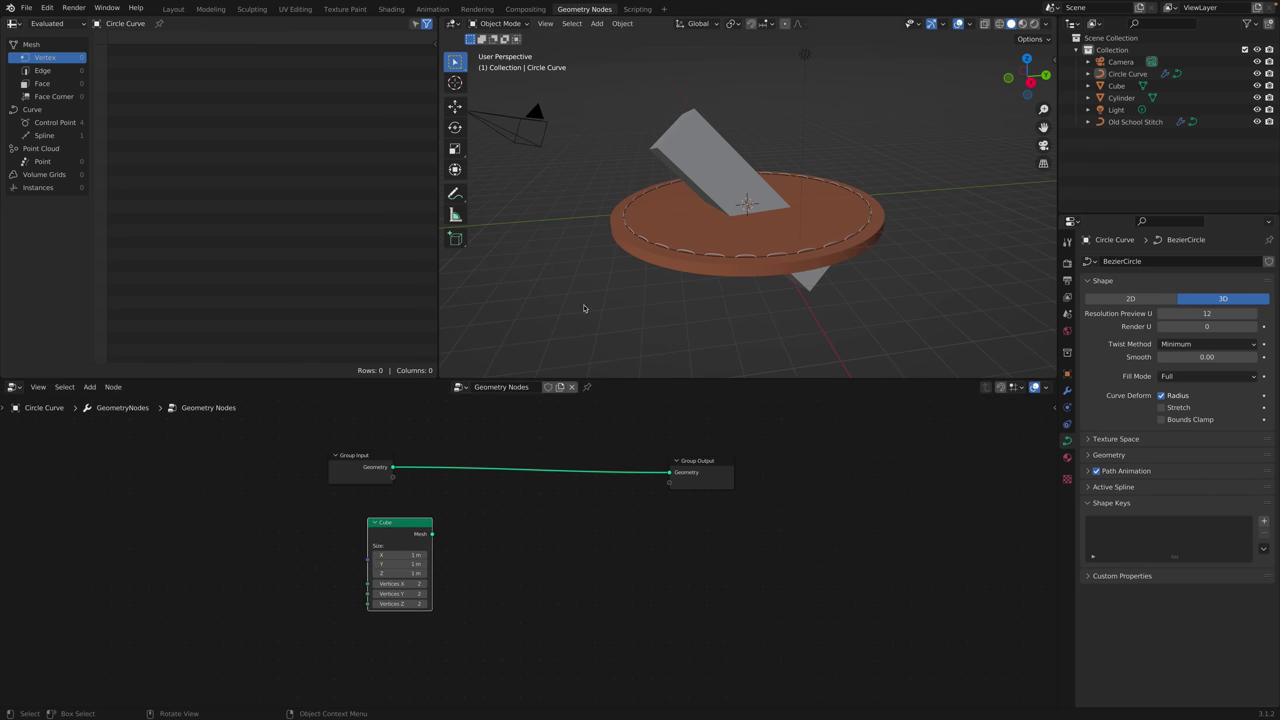
left_click_drag(412, 524, 412, 521)
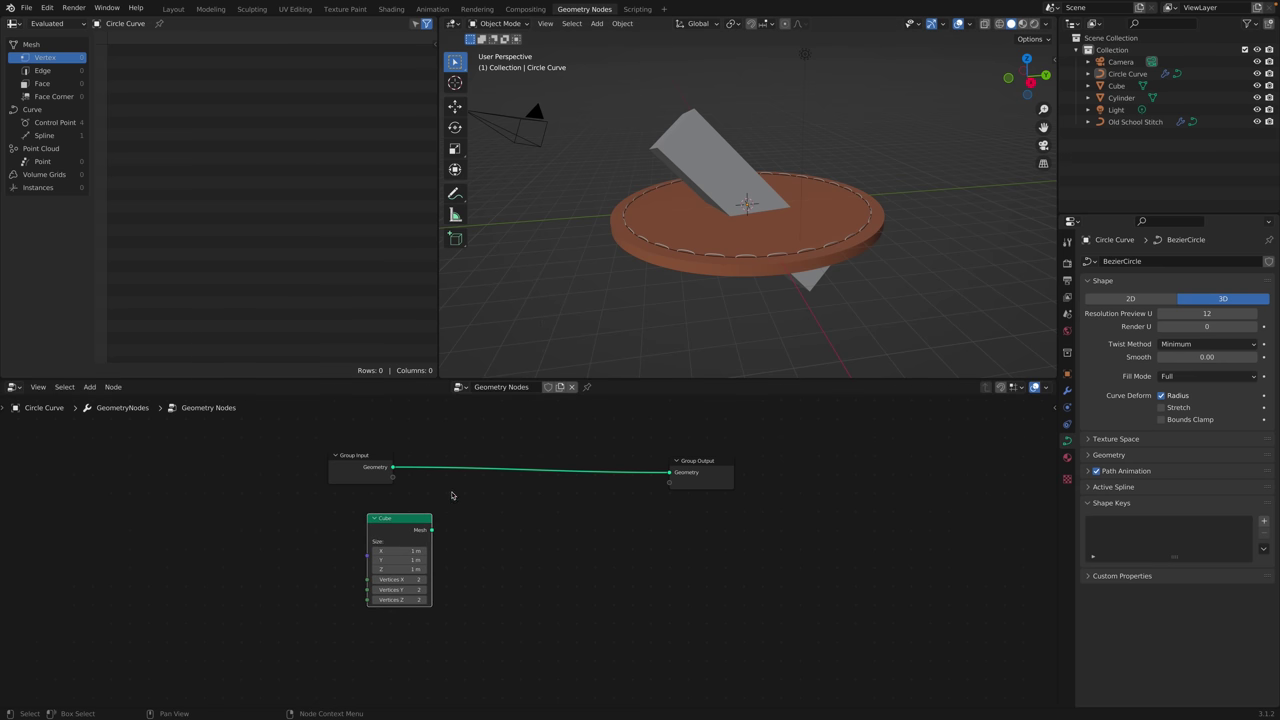
Link the Cube node's Mesh output to Group Output's Geometry and move the Group Input node farther from Group Output.
left_click_drag(432, 529, 670, 473)
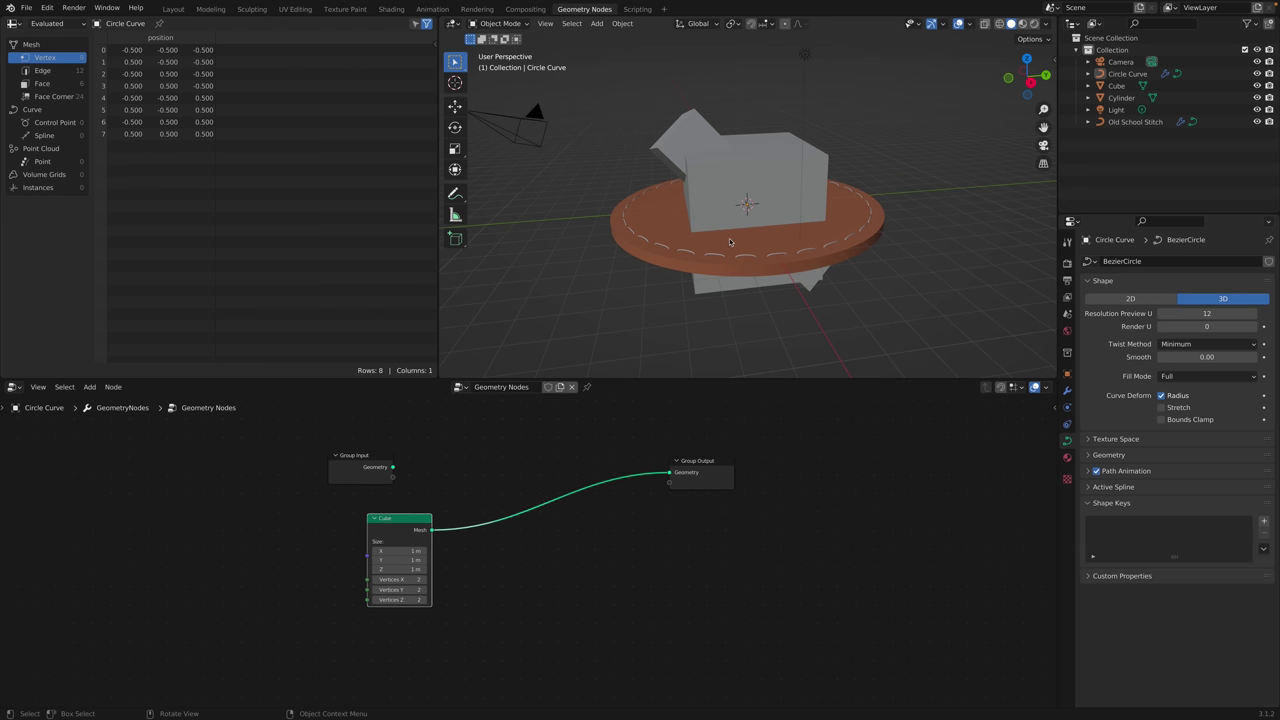
left_click(710, 216)
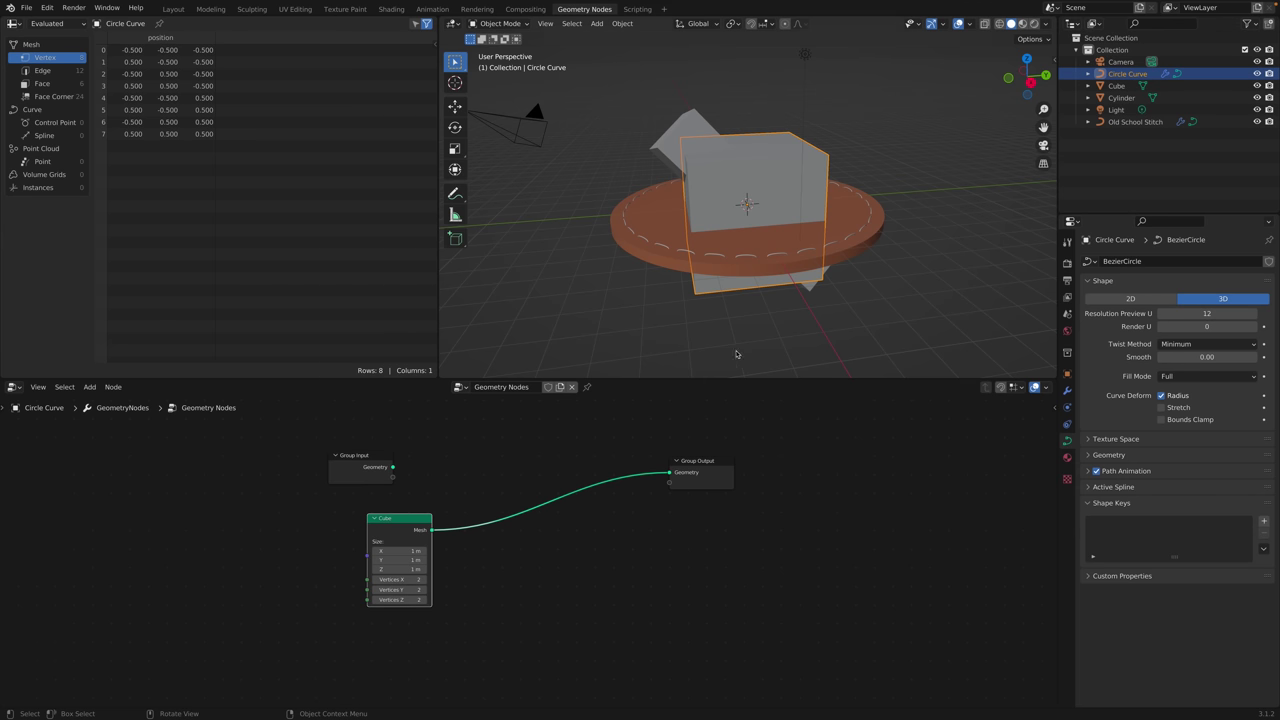
left_click_drag(379, 471, 338, 451)
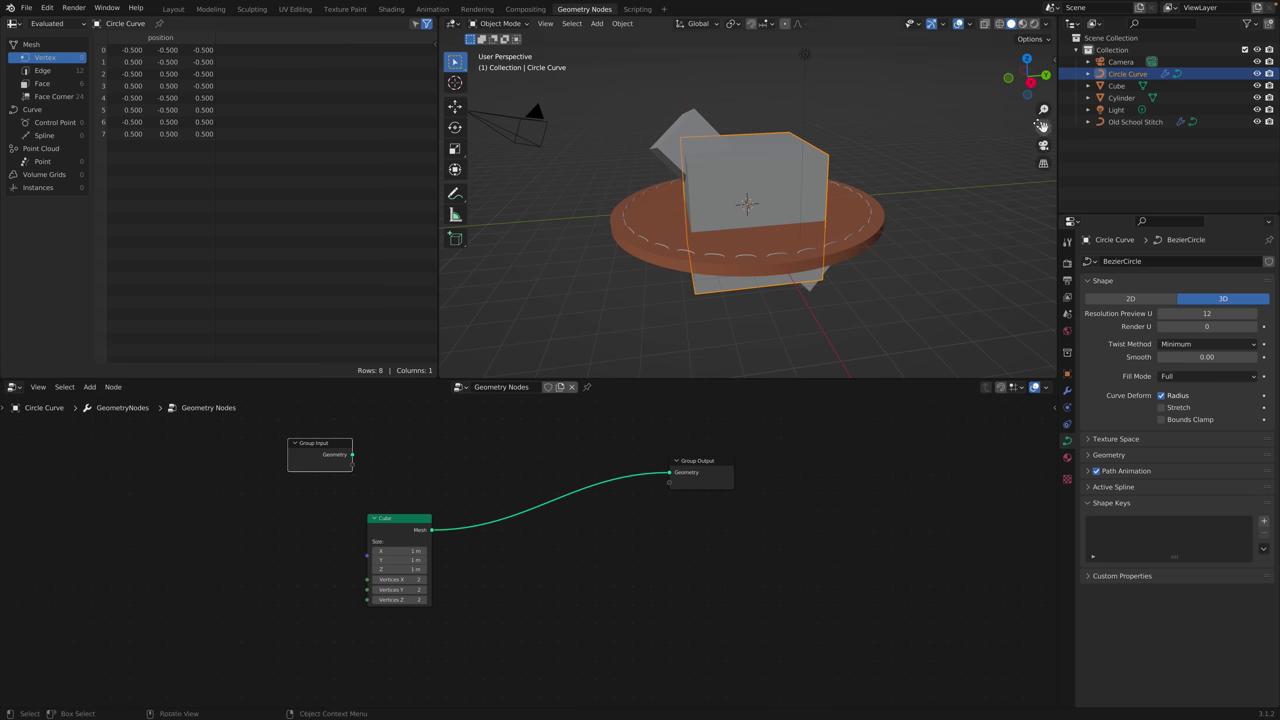
left_click_drag(309, 456, 388, 447)
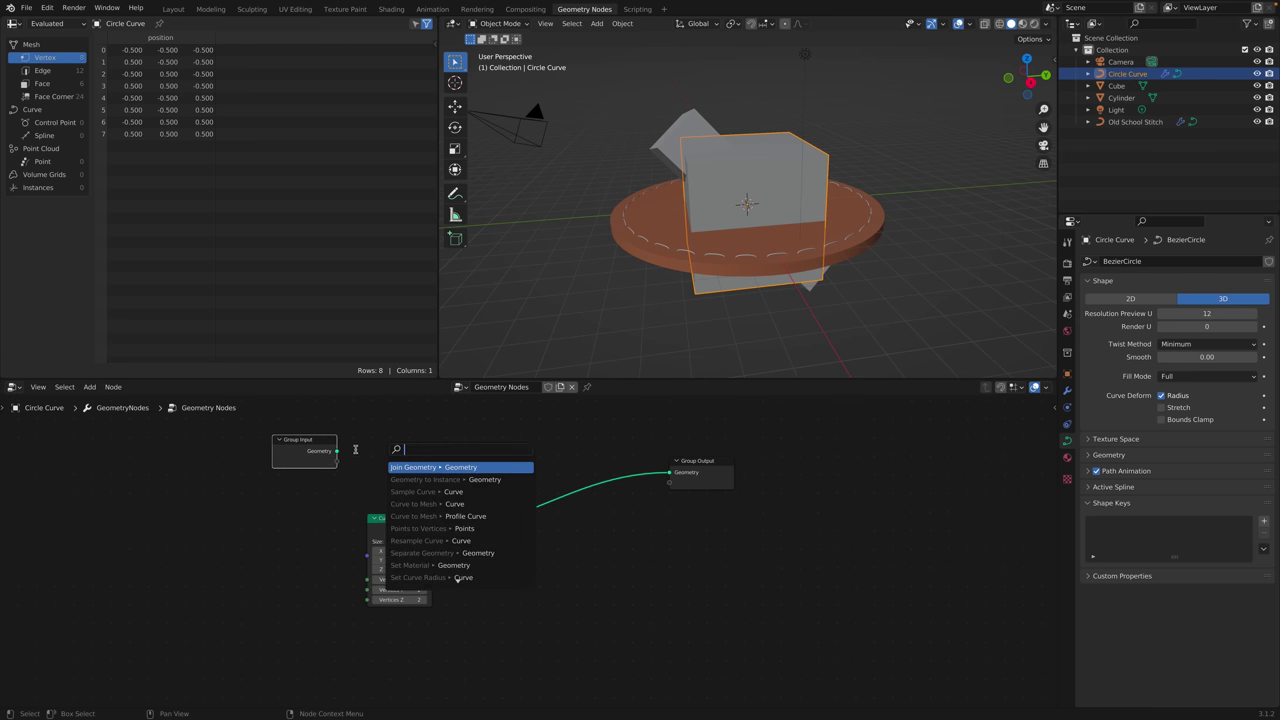
key("Escape")
Reposition the Cube node closer to Group Input, leaving space before Group Output for another node.
left_click_drag(416, 530, 427, 514)
mouse_move(442, 517)
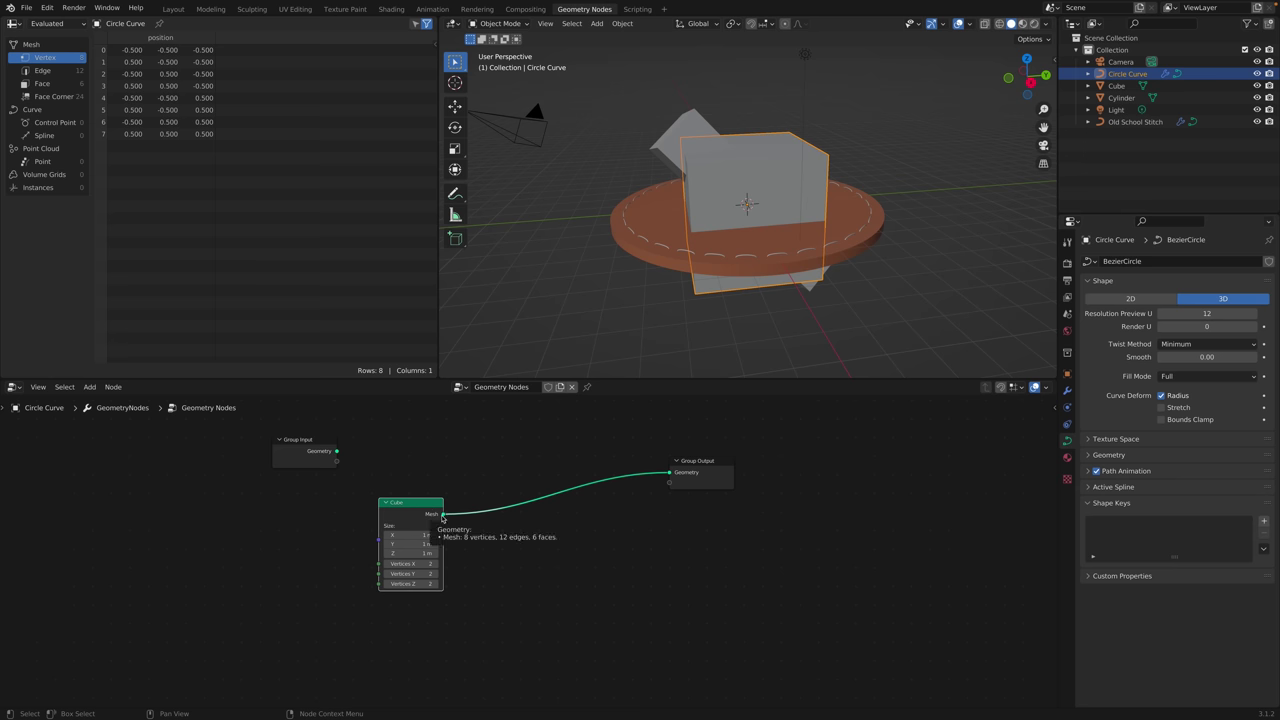
left_click_drag(440, 518, 436, 513)
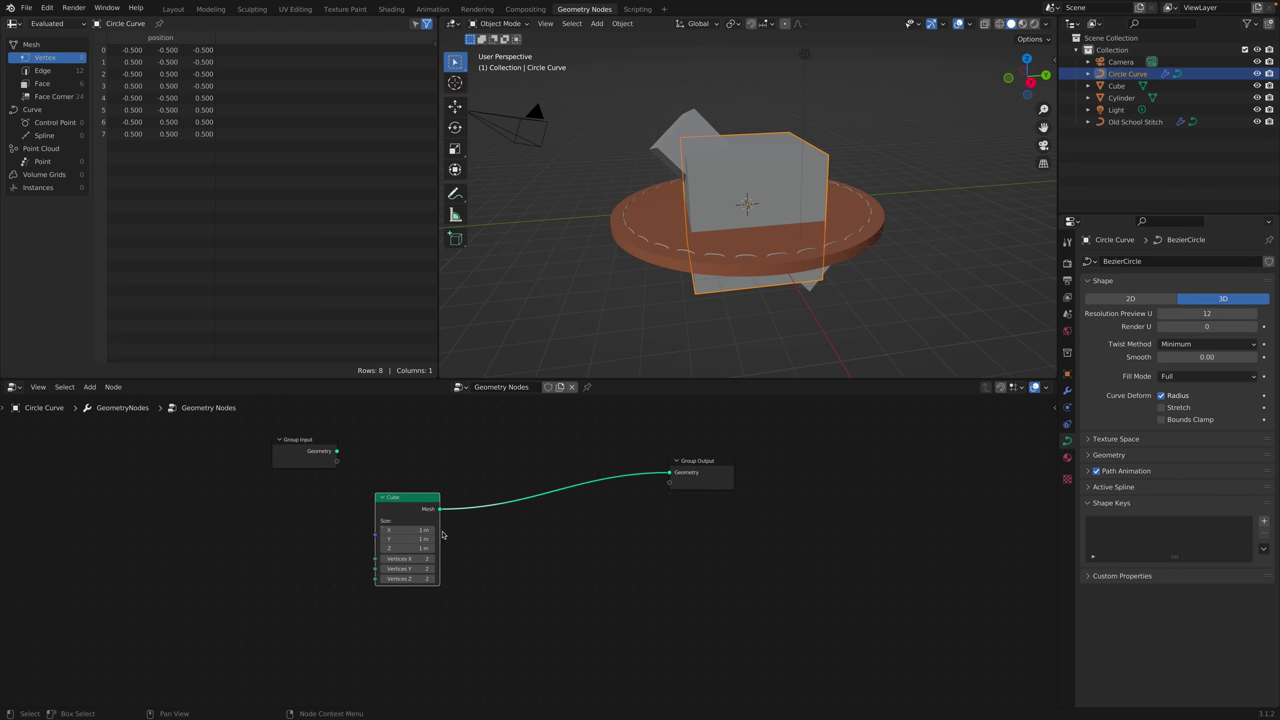
mouse_move(403, 540)
left_mouse_down()
mouse_move(460, 540)
mouse_move(385, 540)
mouse_move(403, 541)
left_mouse_up()
key("g")
left_click(392, 545)
mouse_move(398, 551)
left_mouse_down()
mouse_move(440, 551)
mouse_move(380, 551)
mouse_move(420, 551)
mouse_move(407, 551)
left_mouse_up()
key("Escape")
key("g")
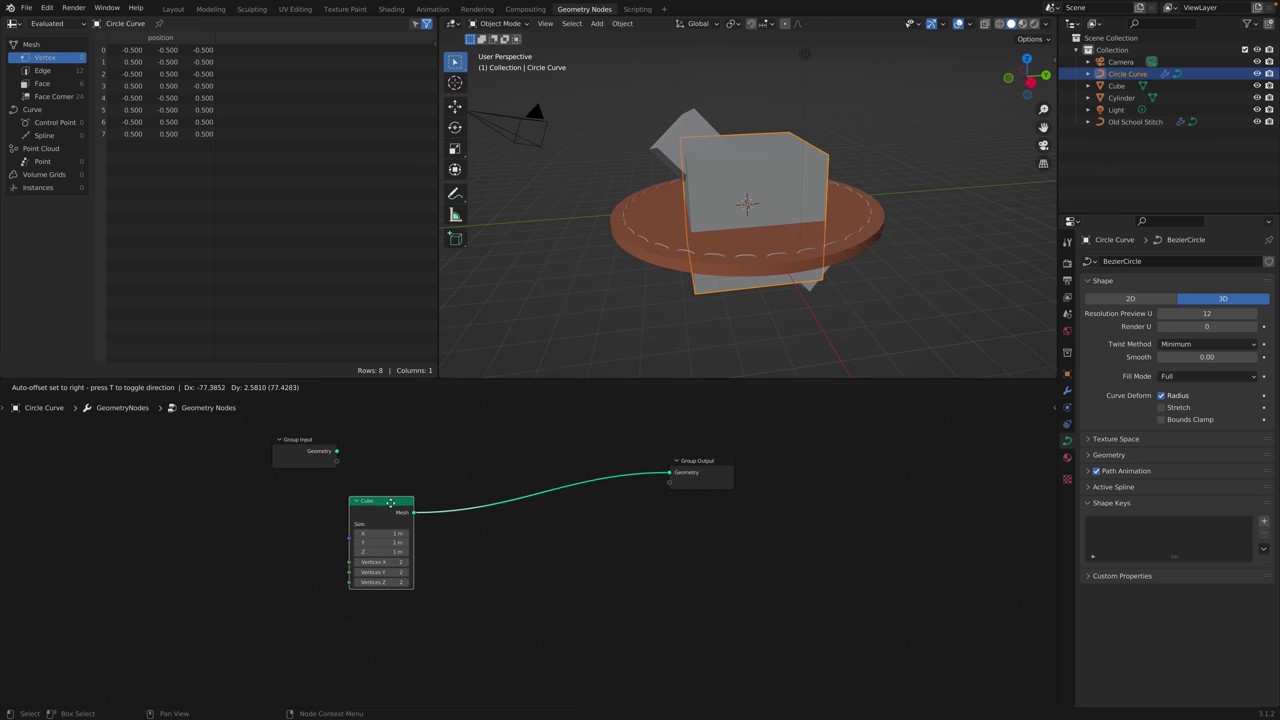
left_click(452, 533)
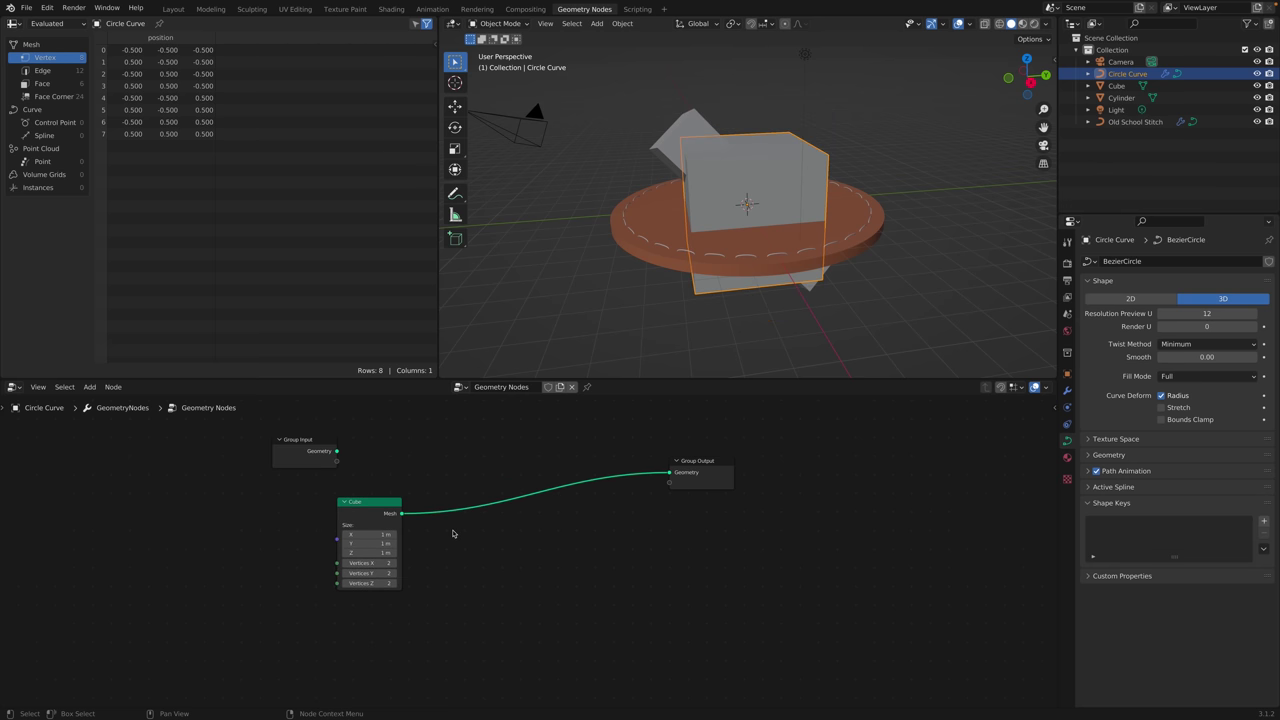
key("F3")
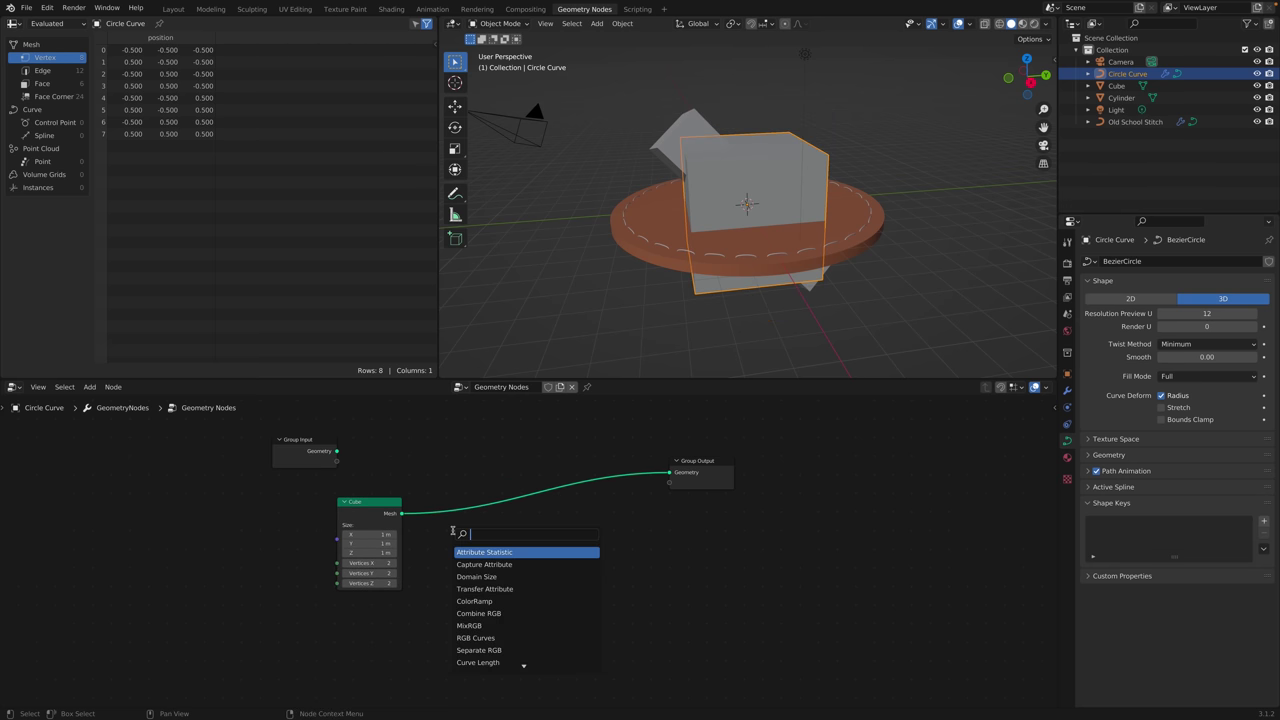
type("trans")
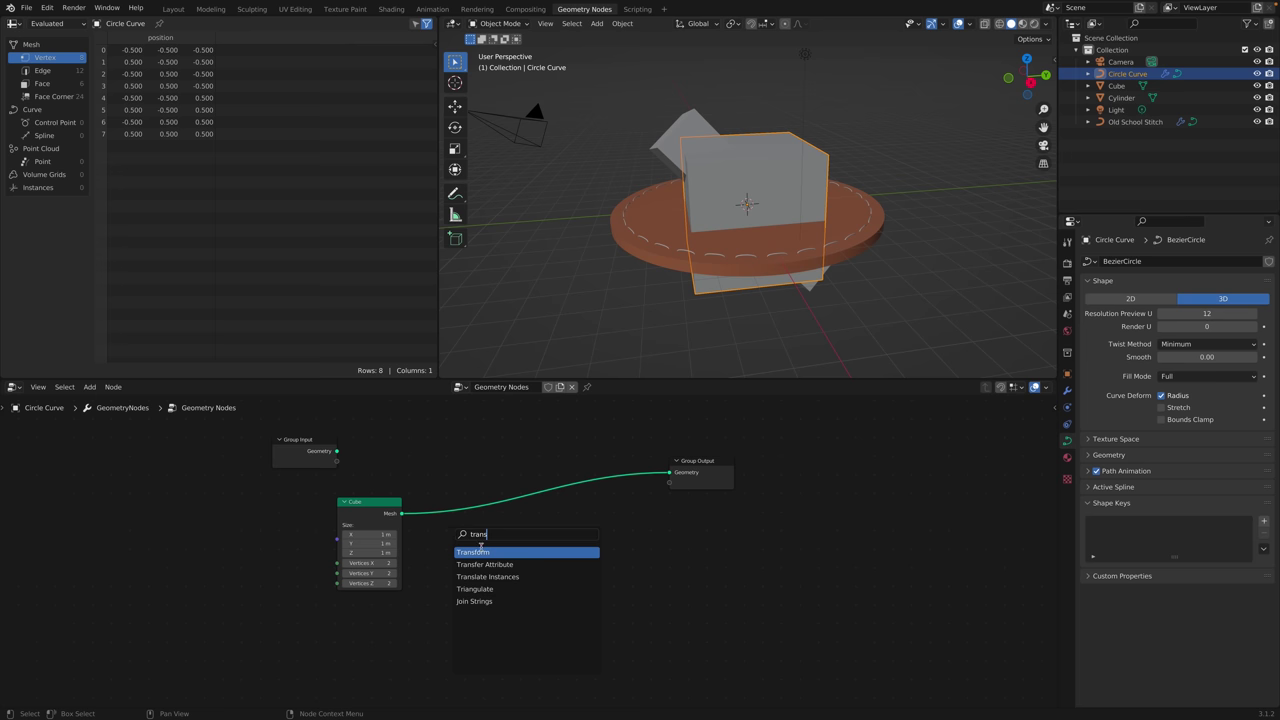
key("Escape")
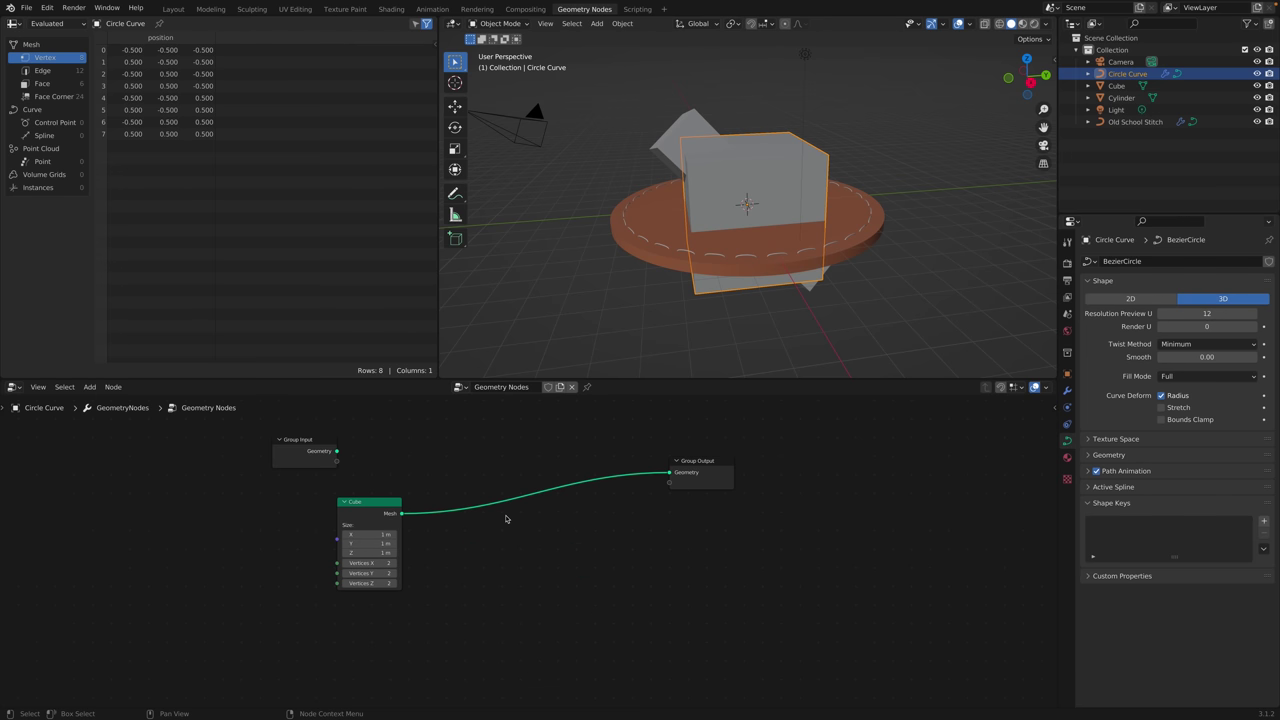
Try a Scale Elements node in Single Axis mode between Cube and Group Output, and remove it while keeping the link.
key("F3")
type("scale")
left_click(531, 537)
left_click(497, 537)
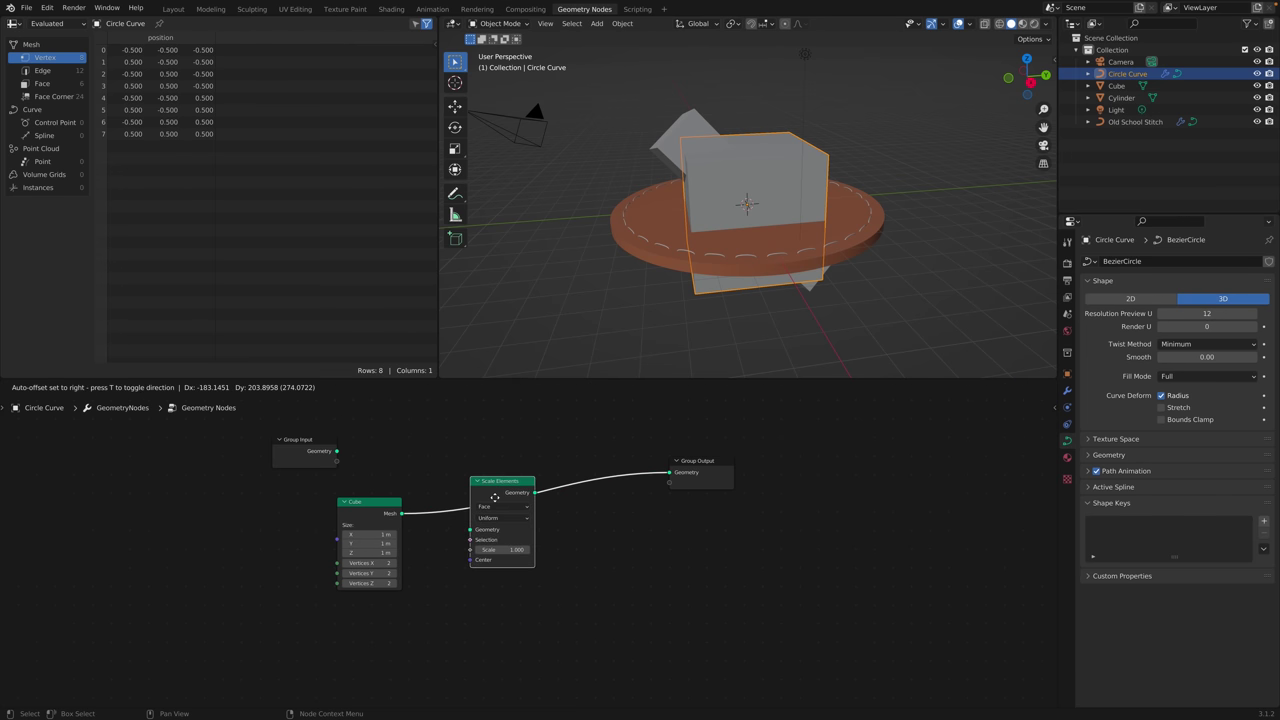
left_click(503, 517)
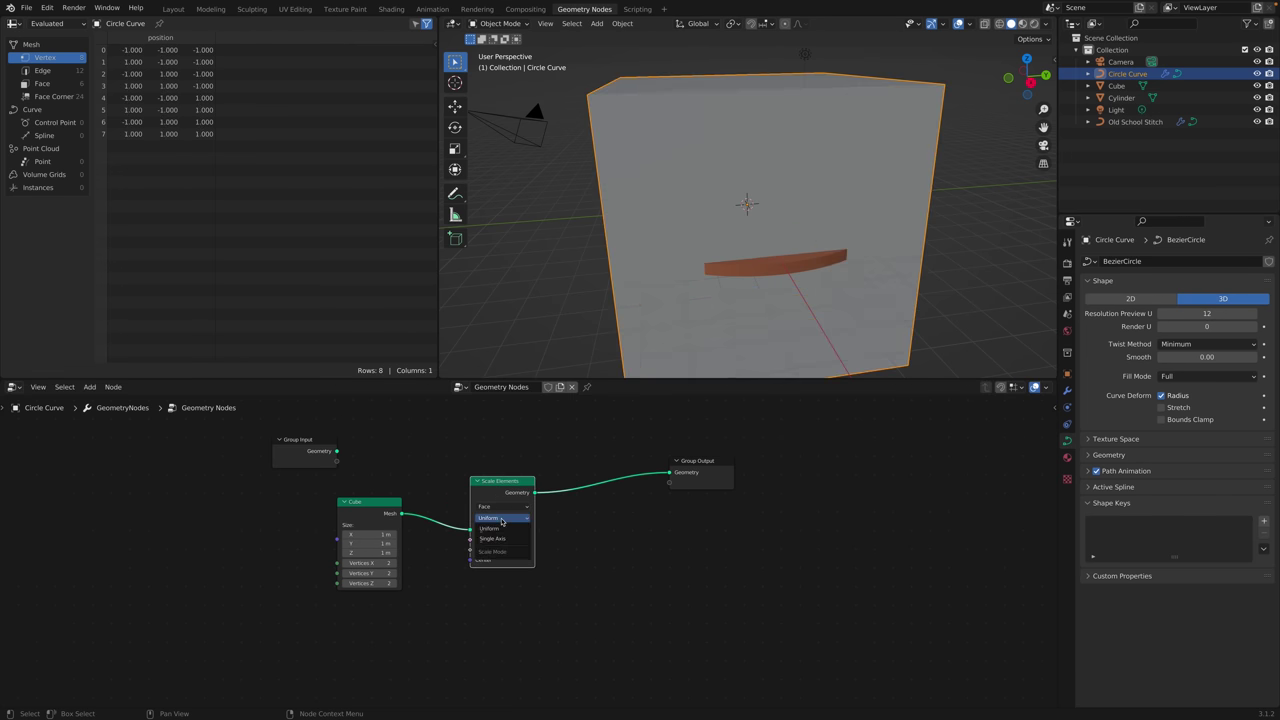
left_click(500, 530)
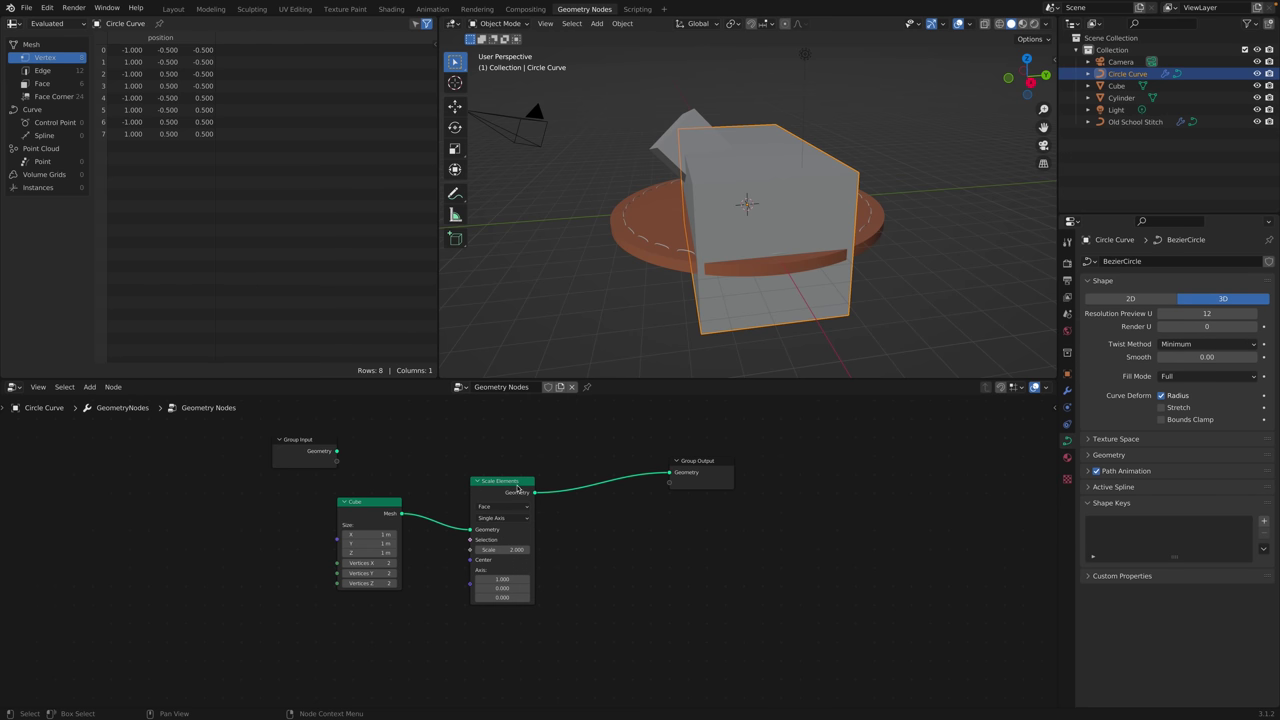
key("ctrl+x")
Try adding a Rotate Instances node near the Cube's output link, and delete it again.
key("shift+a")
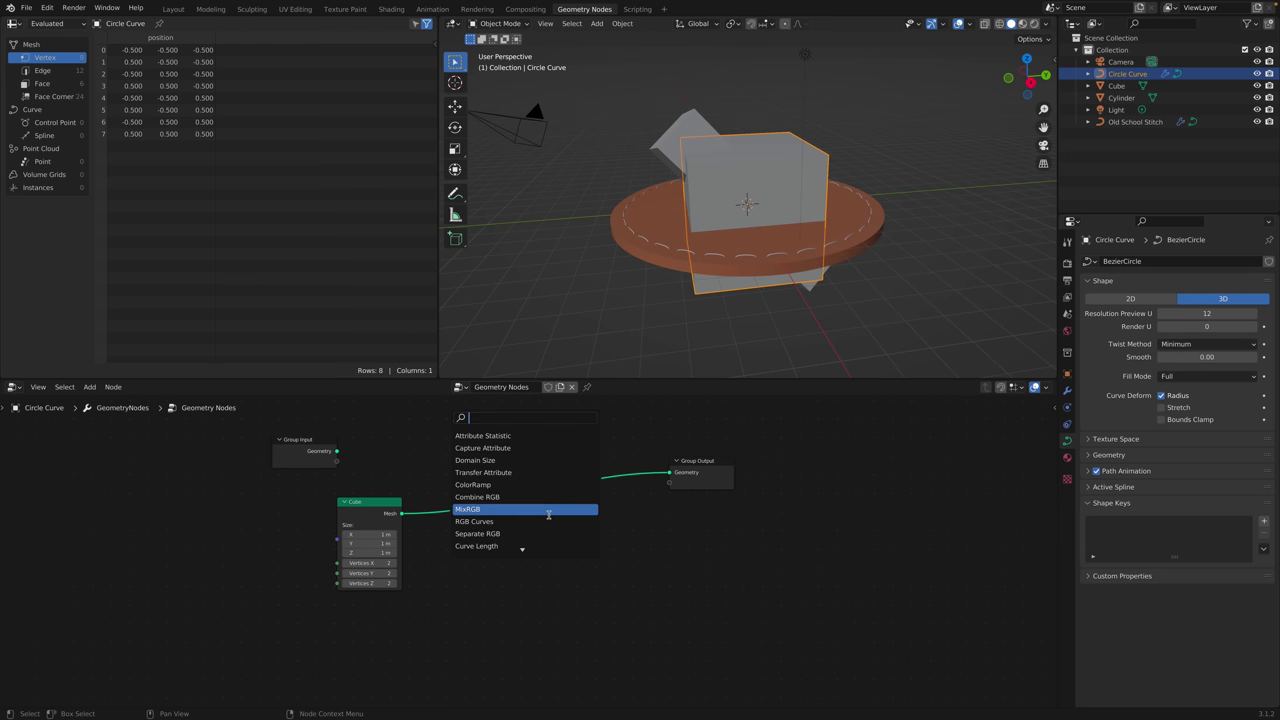
type("rotation")
key("BackSpace")
key("BackSpace")
key("BackSpace")
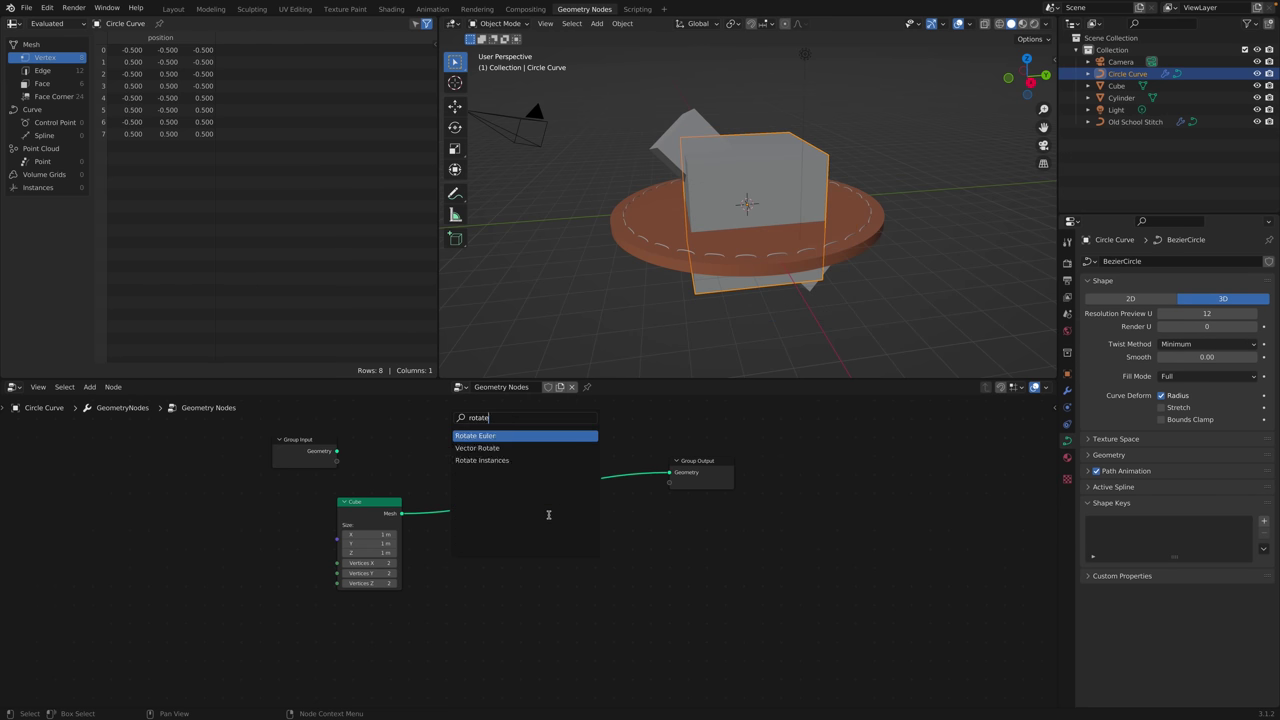
left_click(482, 460)
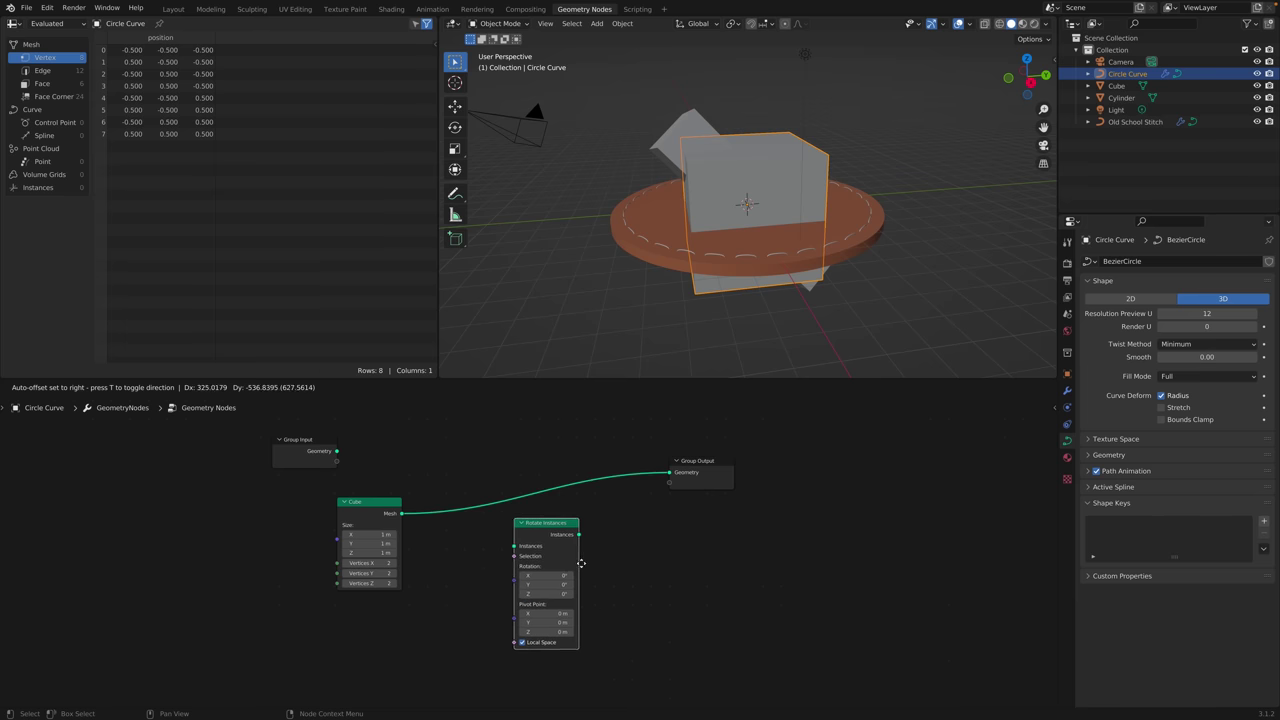
left_click(579, 565)
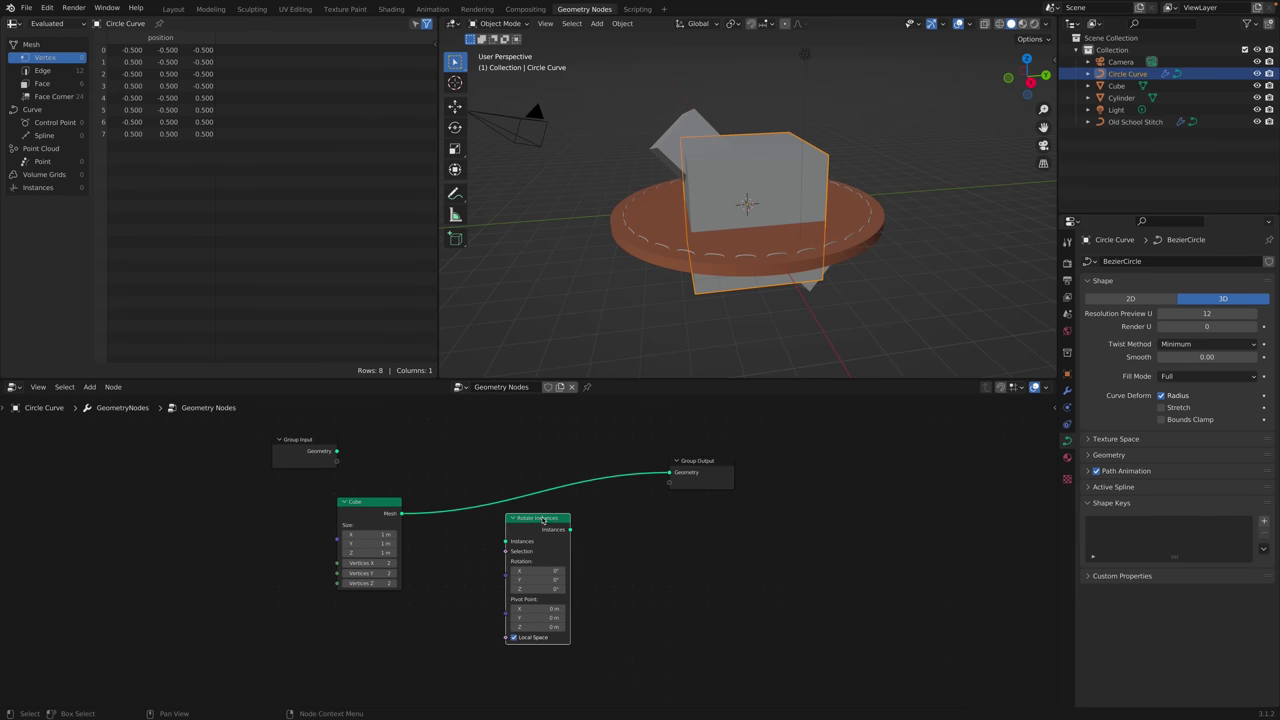
key("x")
Add a Transform node and connect it between the Cube node and Group Output.
key("shift+a")
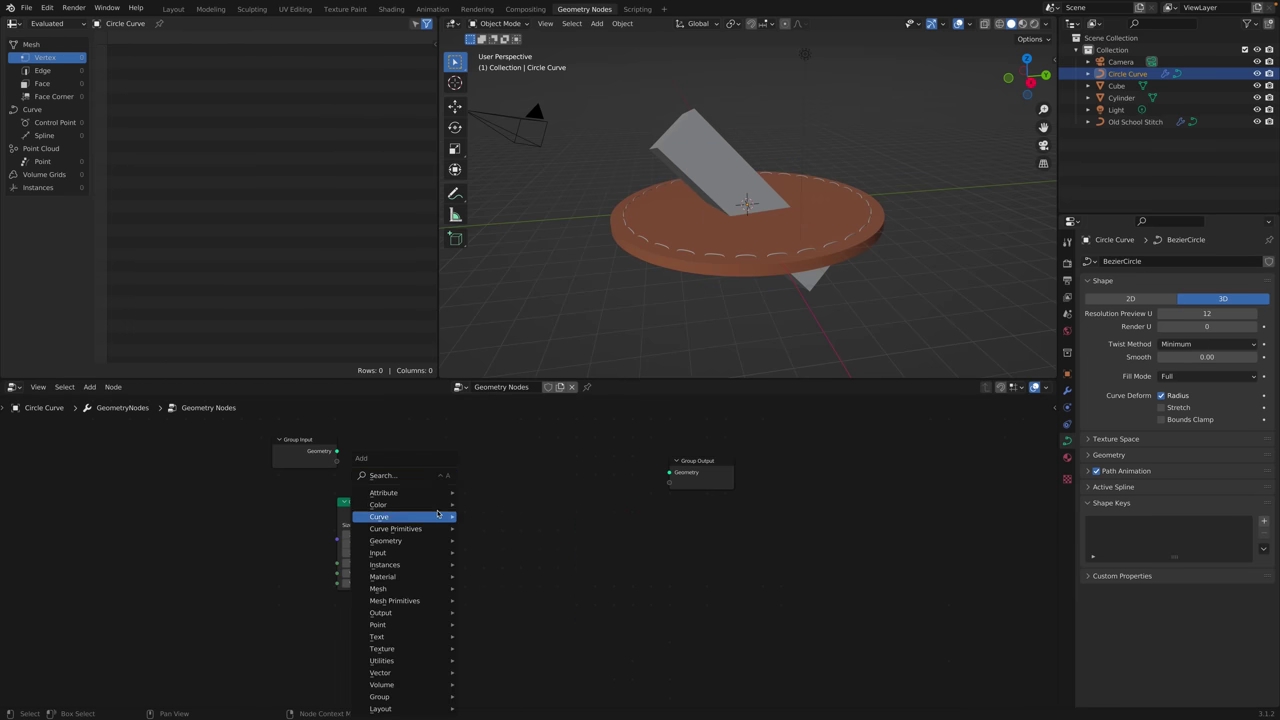
left_click(430, 478)
type("trans")
key("Return")
left_click(479, 500)
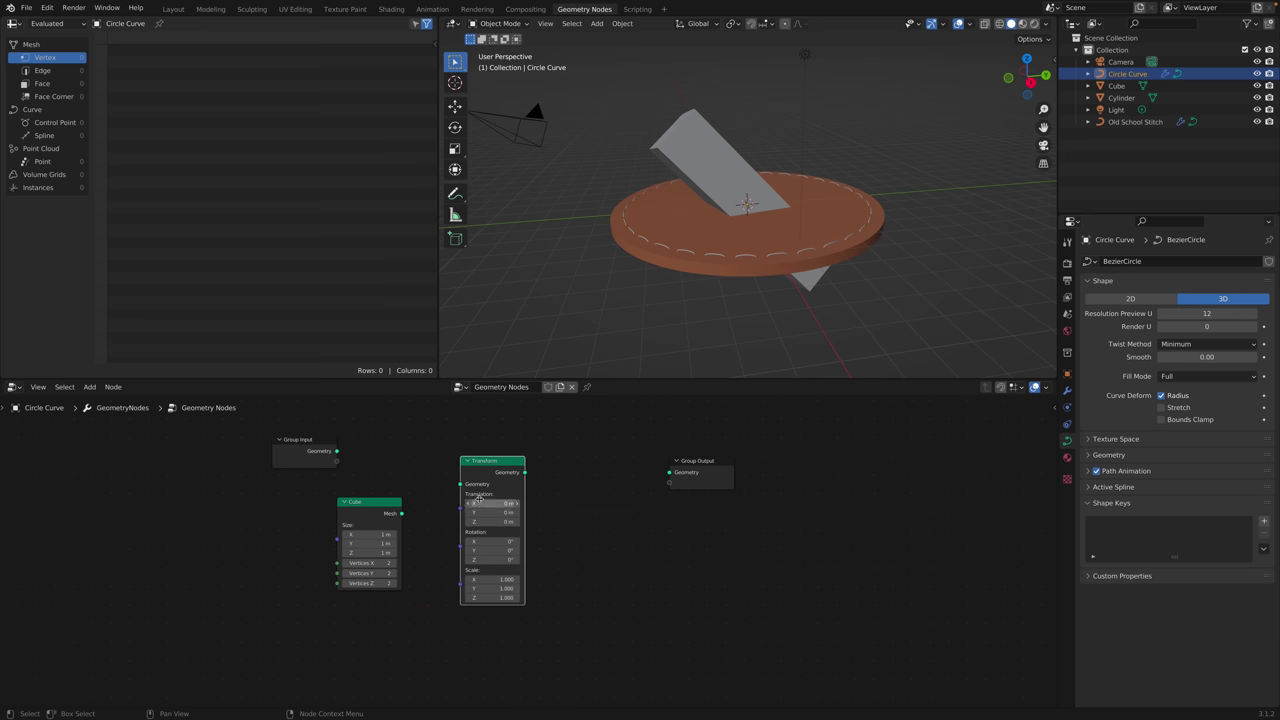
left_click_drag(401, 513, 669, 473)
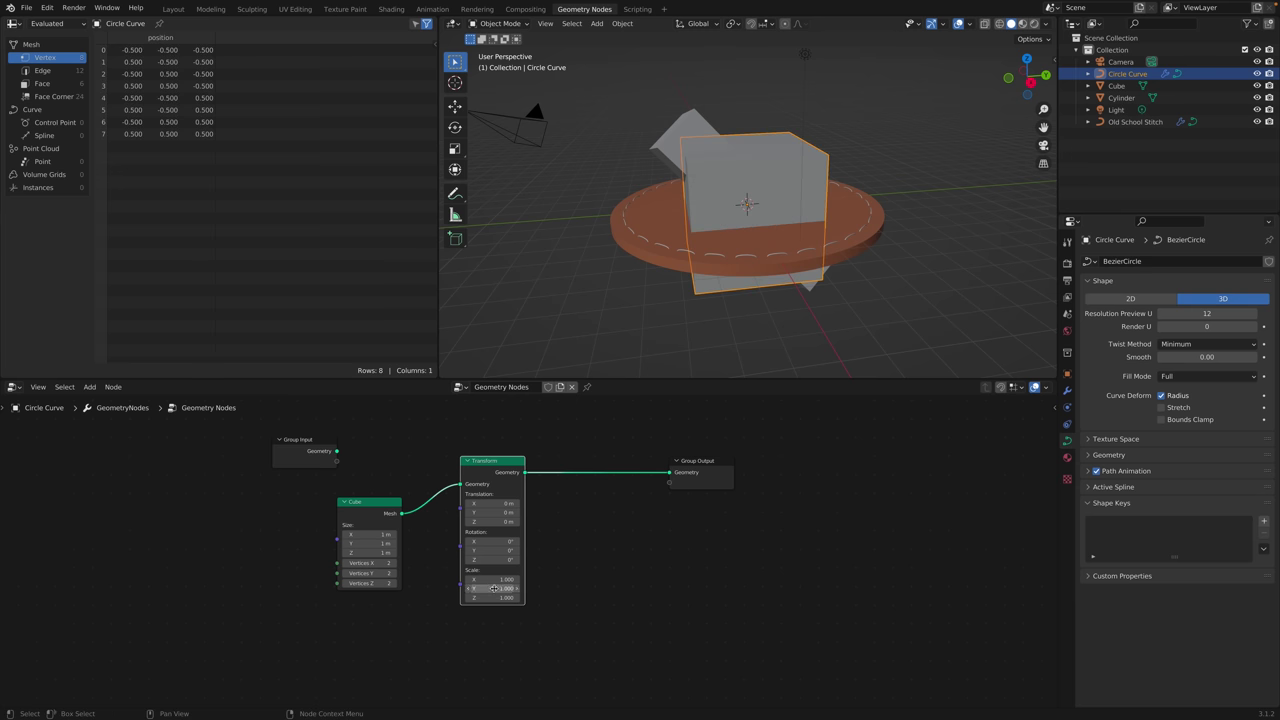
Show Circle Curve's object transform values in the viewport and inspect its data and modifiers in the outliner.
left_click(924, 119)
left_click(795, 180)
key("n")
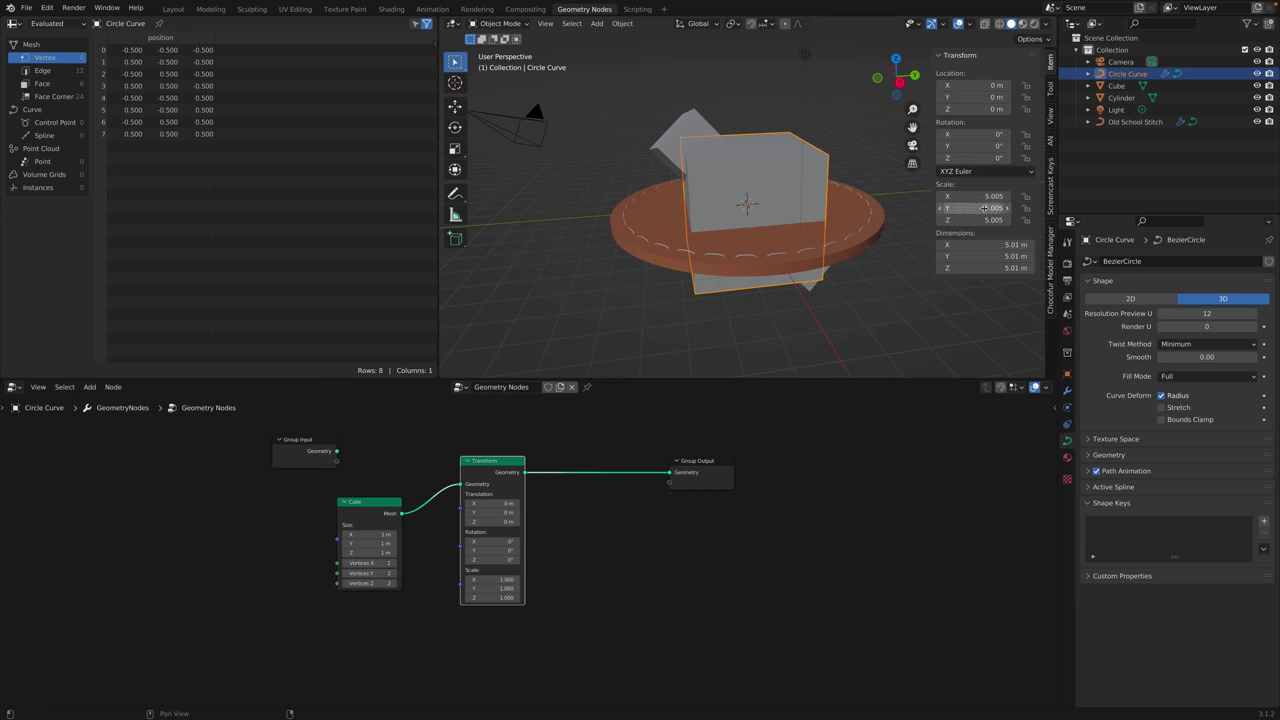
left_click(1096, 75)
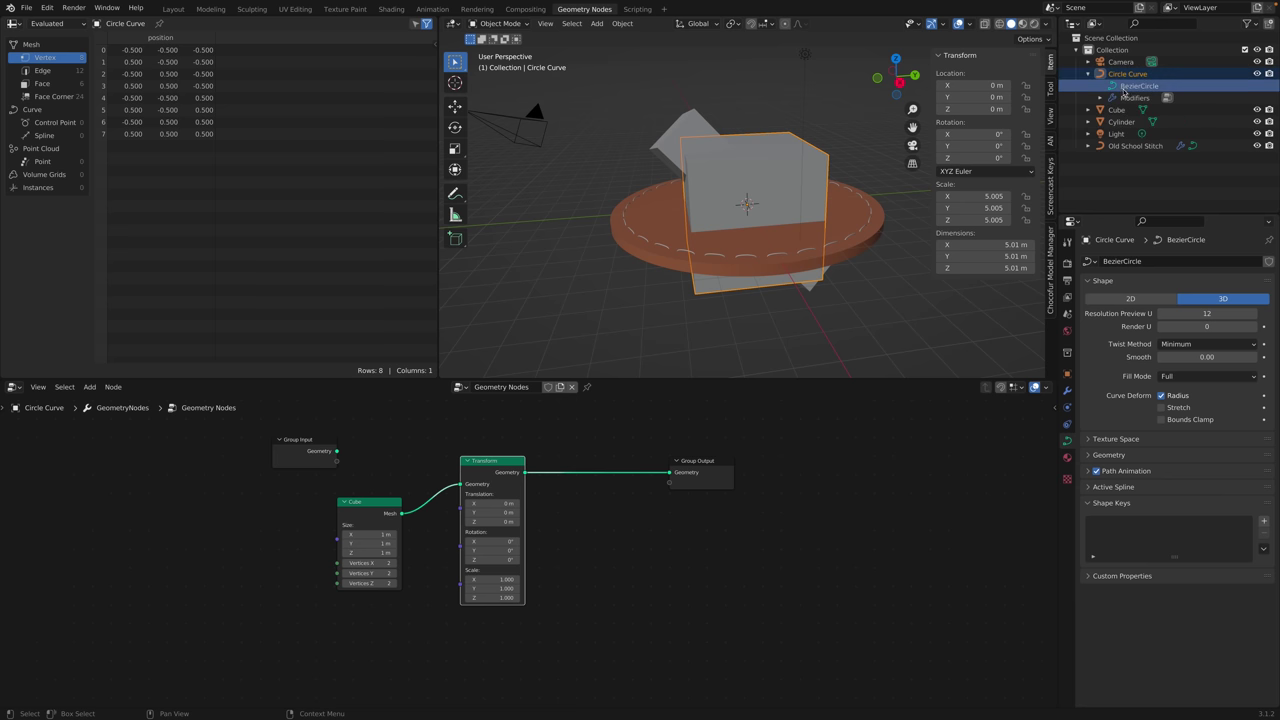
left_click(1097, 75)
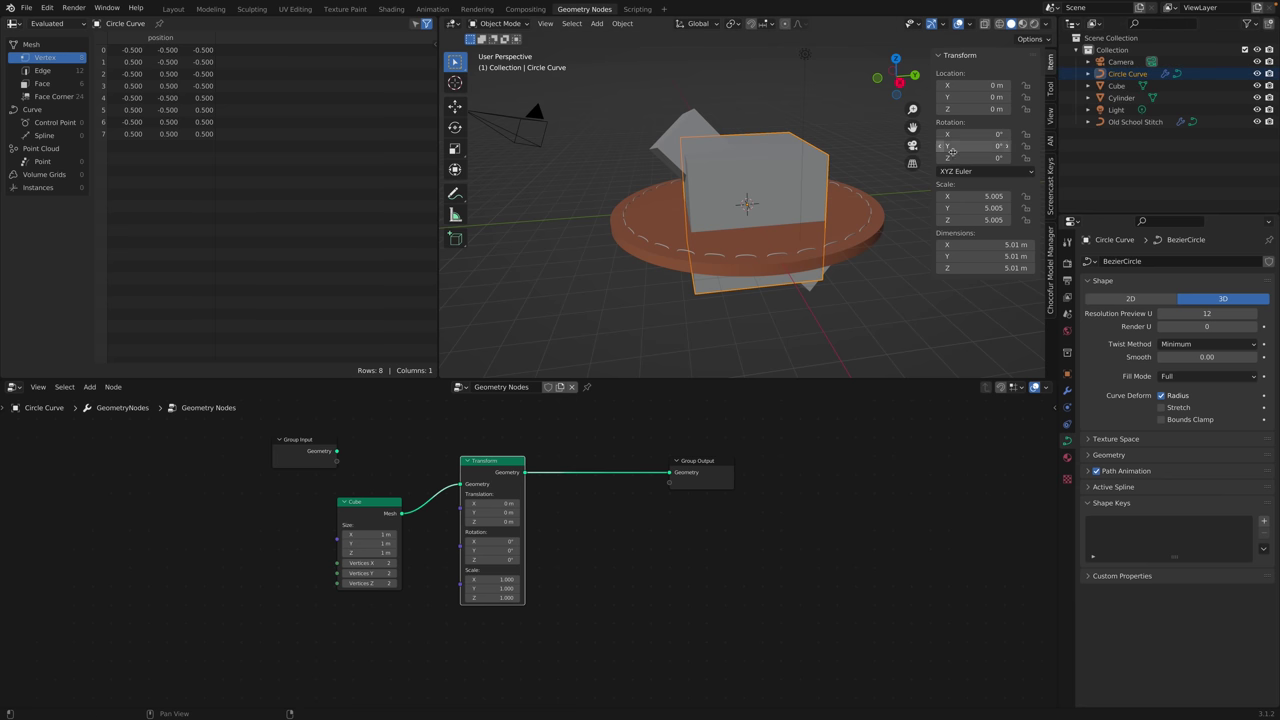
Set the Transform node's scale to X -0.400, Y -0.400, Z 2.000 and its X rotation to 38.8°, and deselect the block.
mouse_move(486, 597)
left_mouse_down()
mouse_move(545, 597)
mouse_move(440, 597)
mouse_move(486, 580)
left_mouse_up()
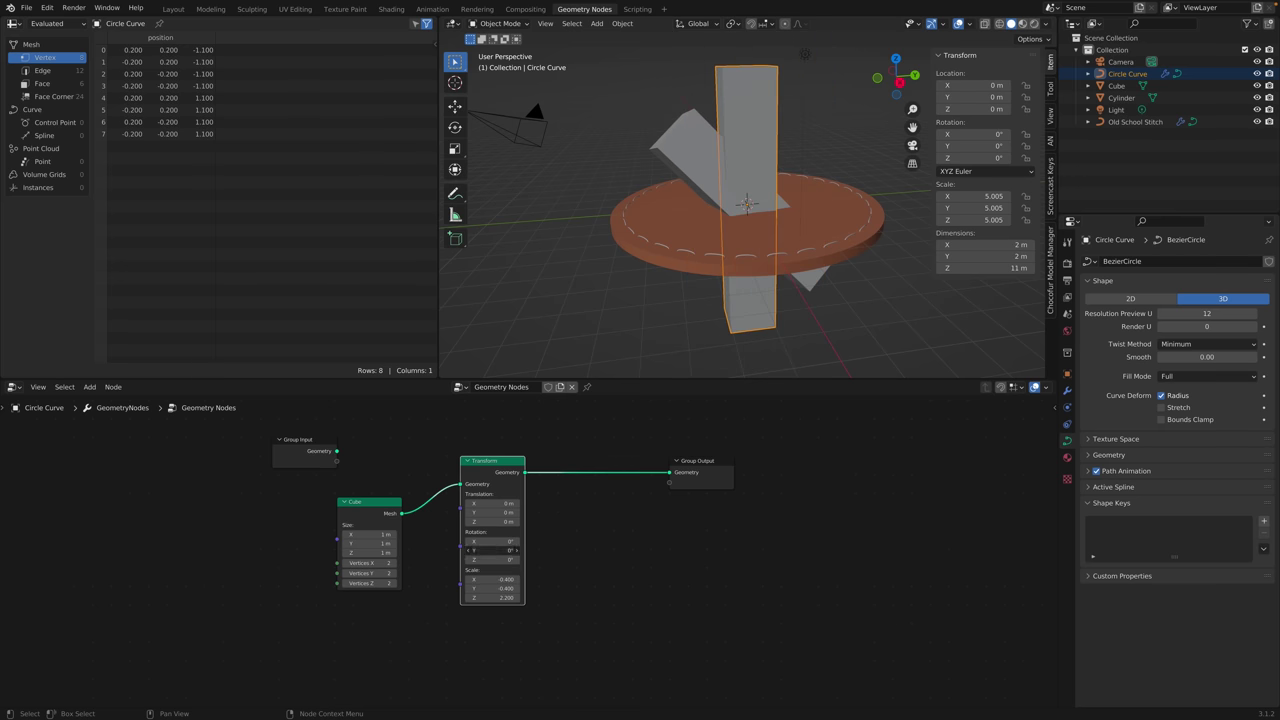
left_click_drag(482, 555, 498, 541)
key("ctrl+z")
left_click_drag(500, 597, 495, 597)
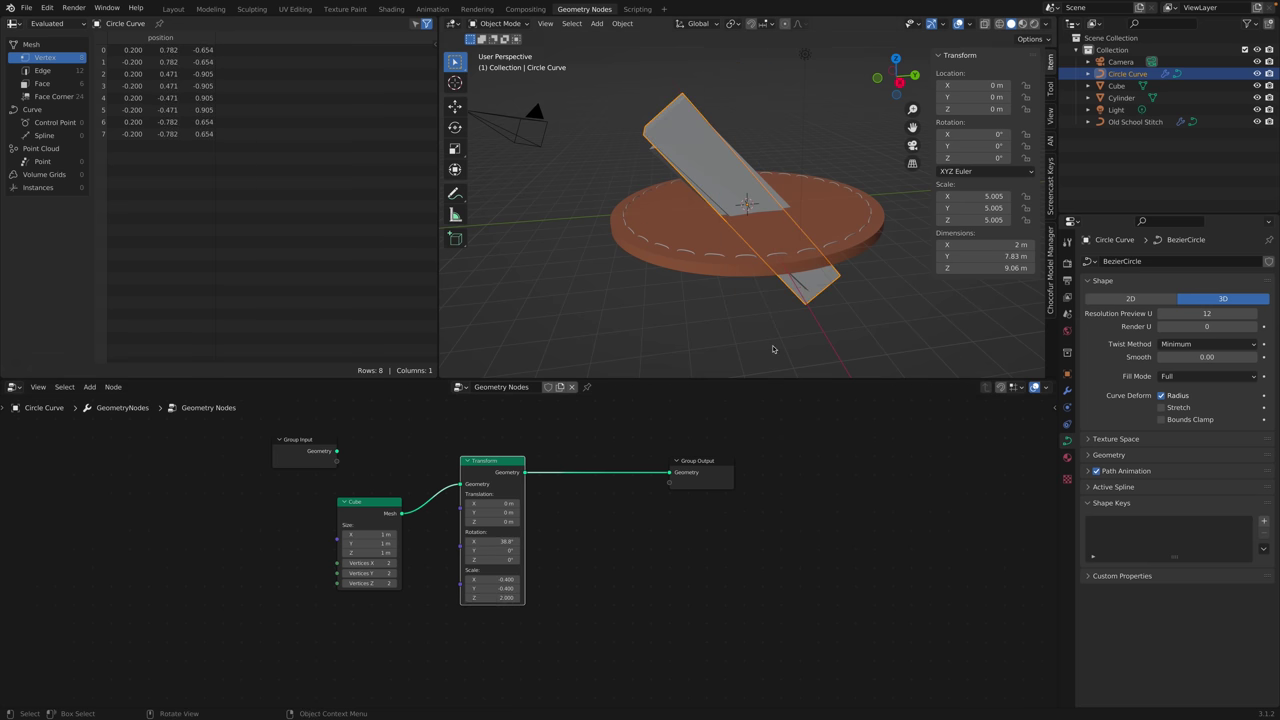
middle_click_drag(800, 300, 827, 307)
left_click(827, 307)
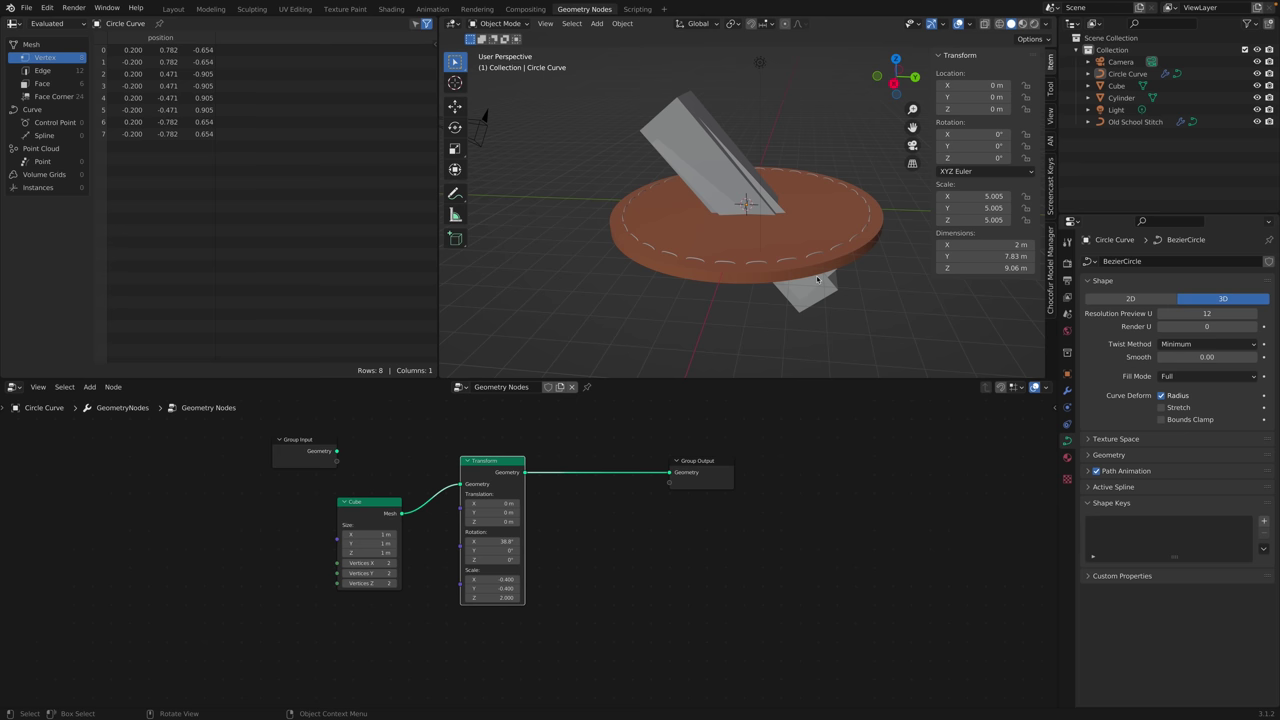
Delete the Cube and Transform nodes and move the Group Input node closer to Group Output.
key("shift+a")
mouse_move(578, 516)
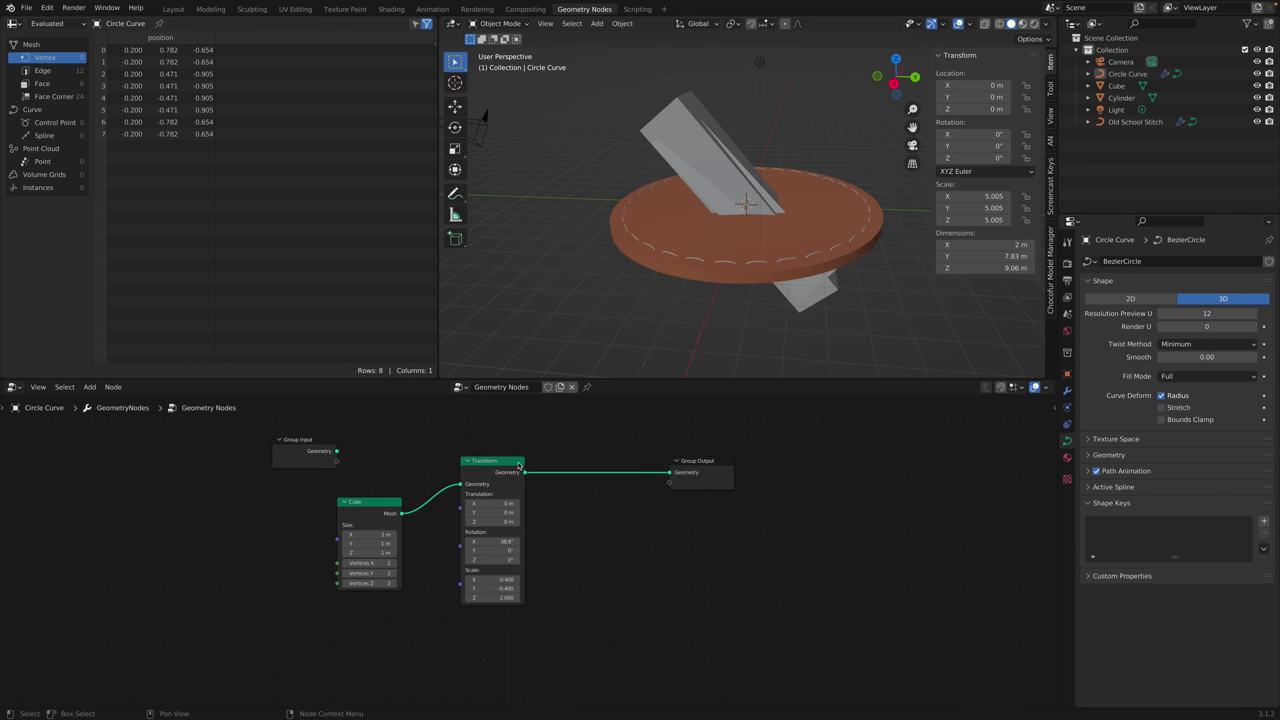
left_click_drag(300, 440, 239, 450)
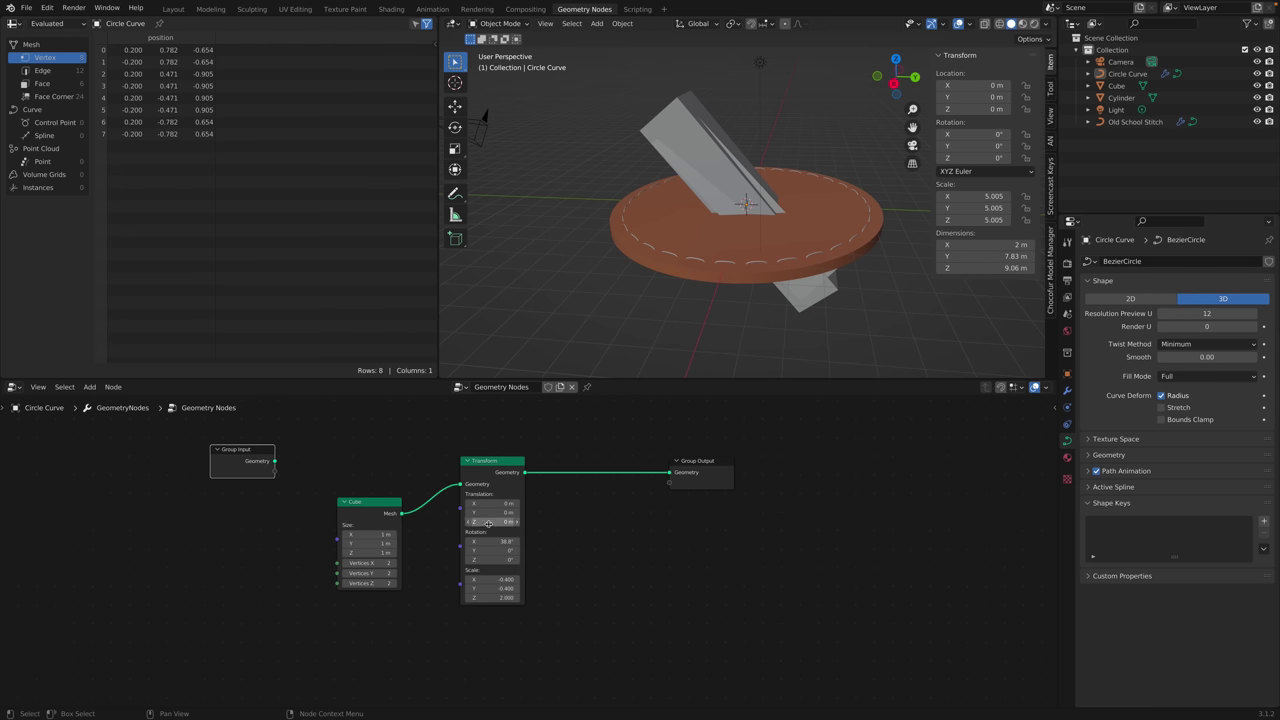
left_click(512, 470)
left_click_drag(349, 467, 540, 584)
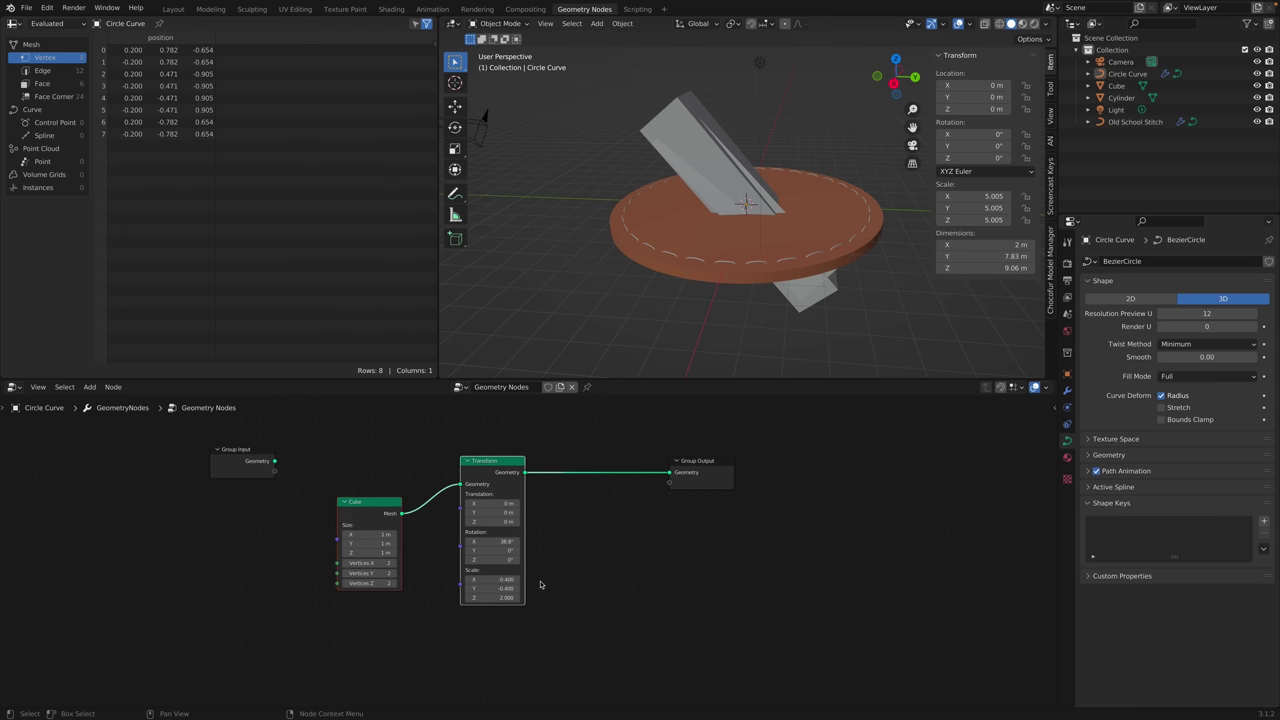
key("x")
left_click_drag(257, 451, 332, 461)
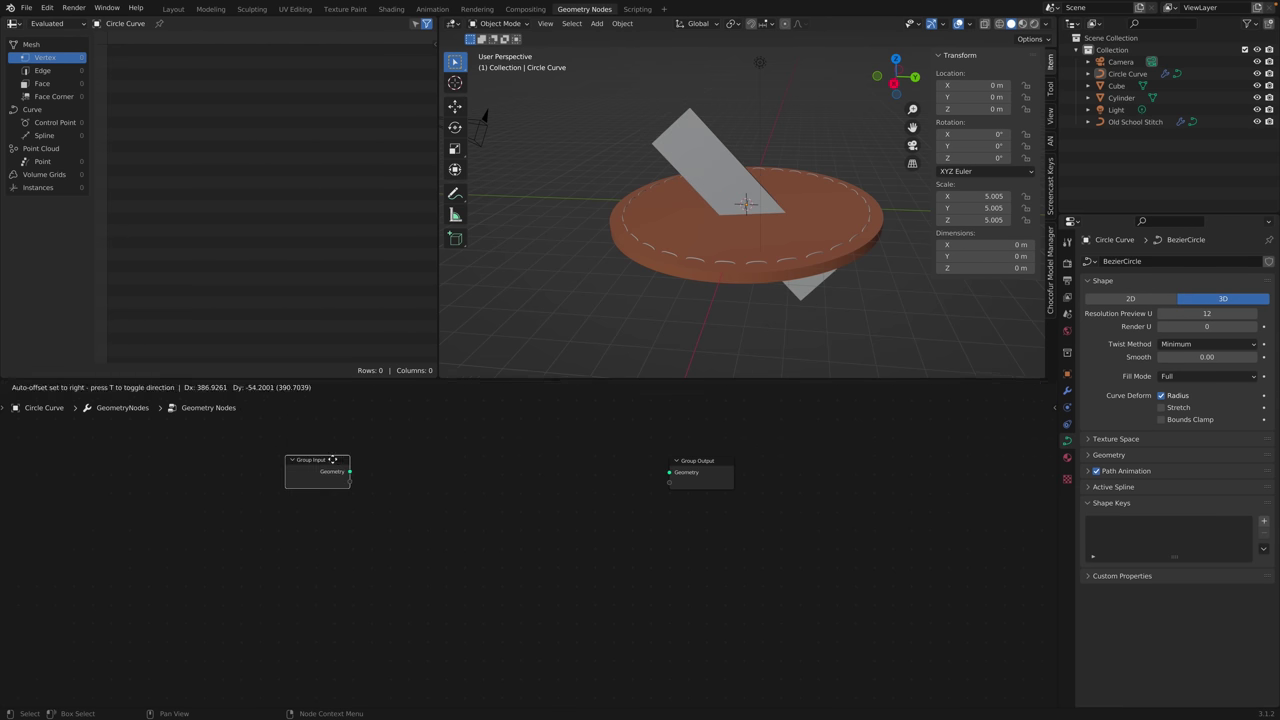
Delete the scaled Cube object from the scene, reselect Circle Curve and move its Group Input node nearer to Group Output.
left_click(713, 153)
key("x")
left_click(713, 150)
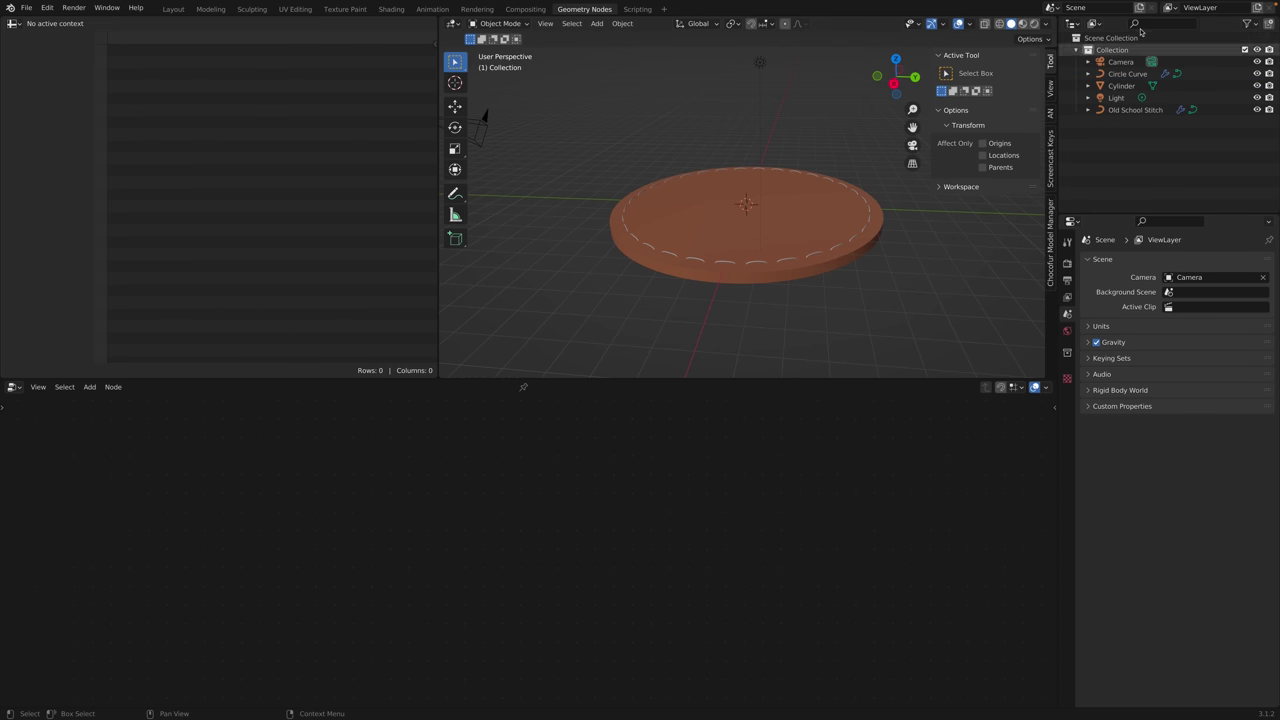
left_click(1127, 73)
left_click_drag(325, 462, 392, 464)
left_click(494, 542)
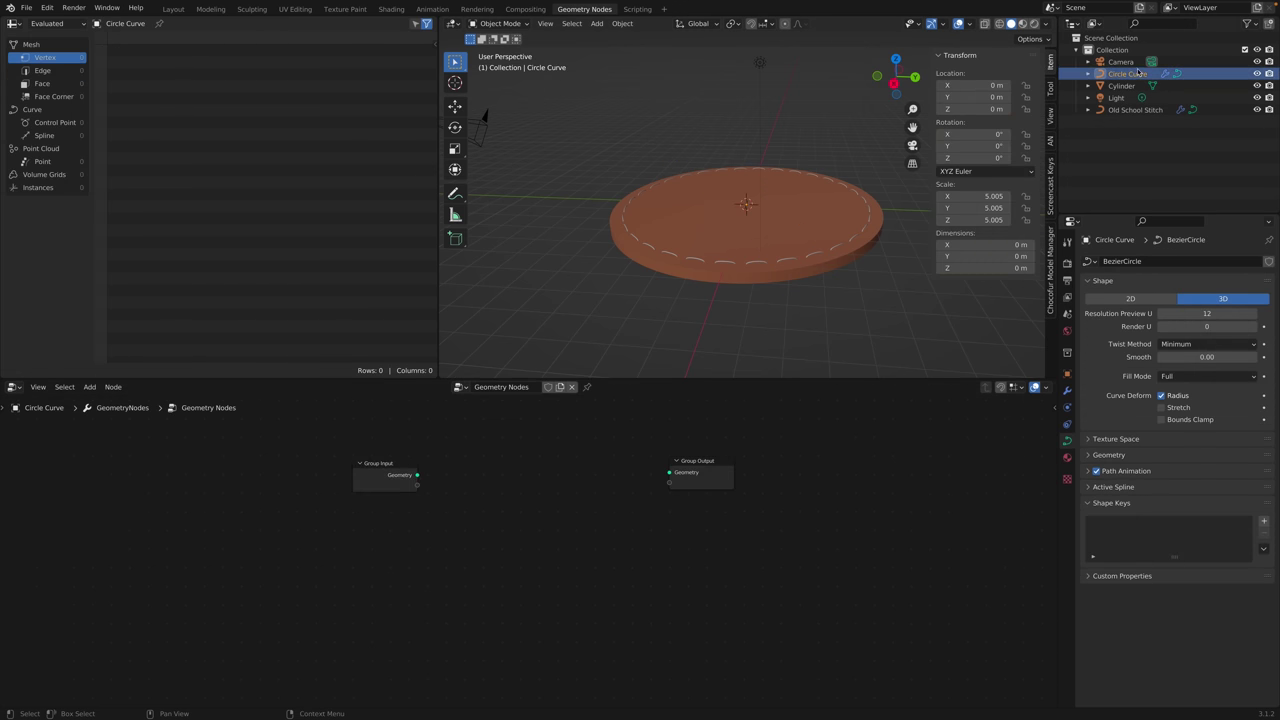
left_click(1131, 110)
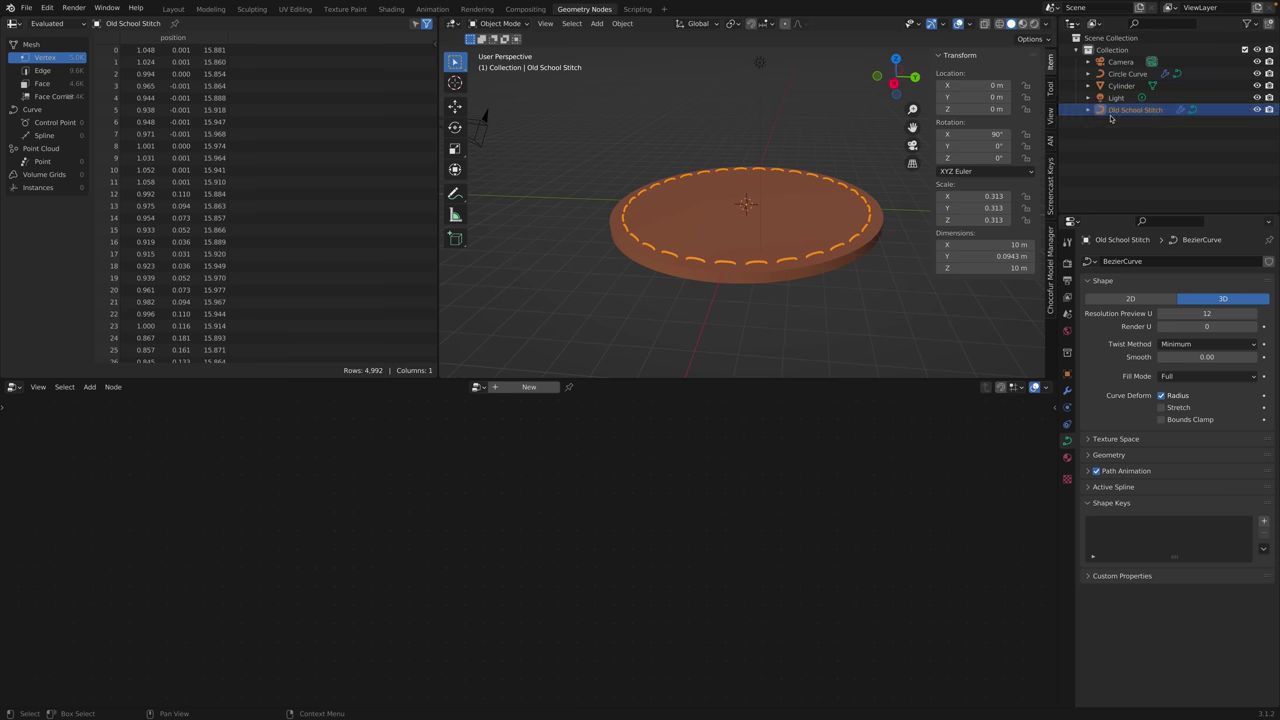
left_click(1127, 73)
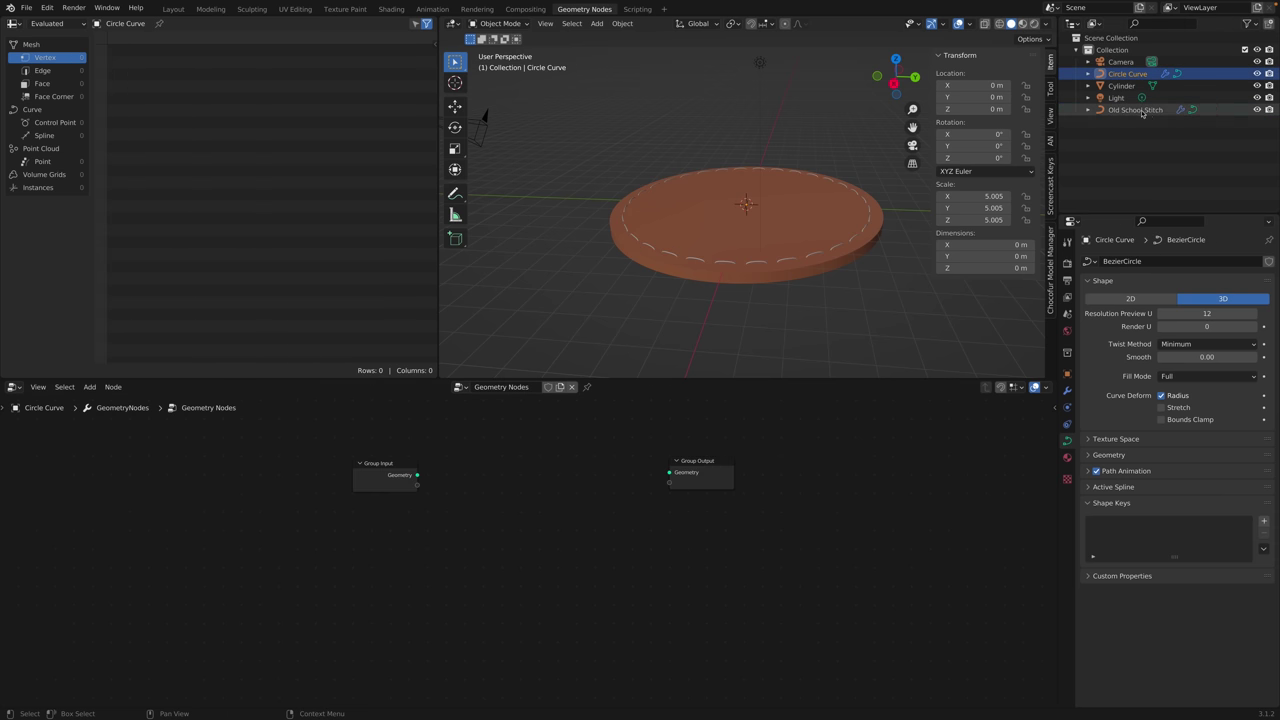
key("shift+a")
mouse_move(414, 583)
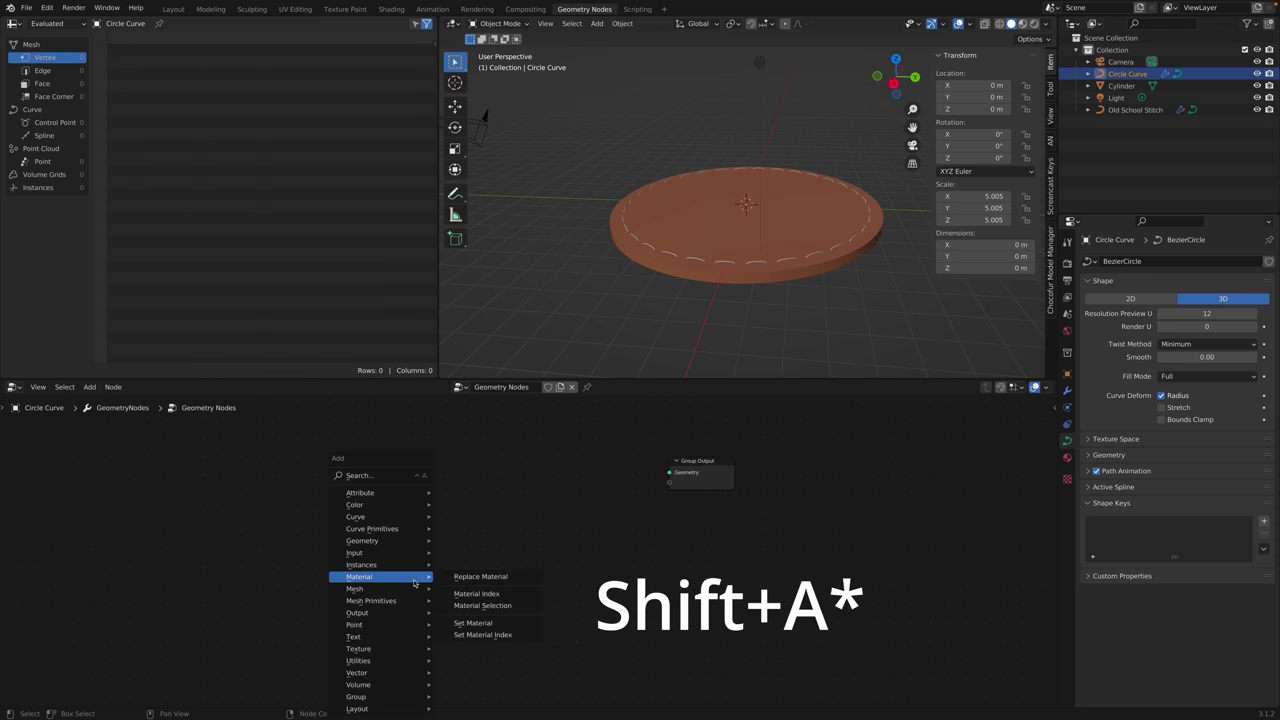
left_click(410, 475)
type("bez")
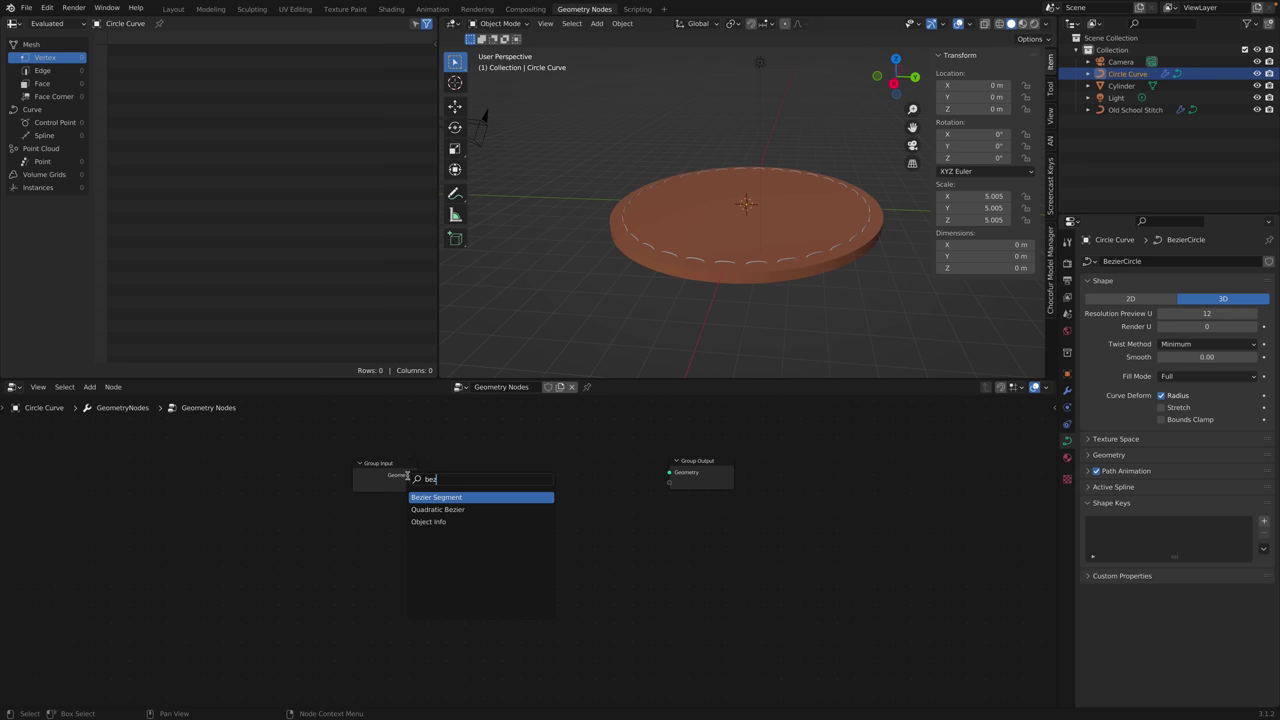
key("Escape")
Add a Bezier Segment curve primitive node and connect its Curve output to Group Output's Geometry.
key("shift+a")
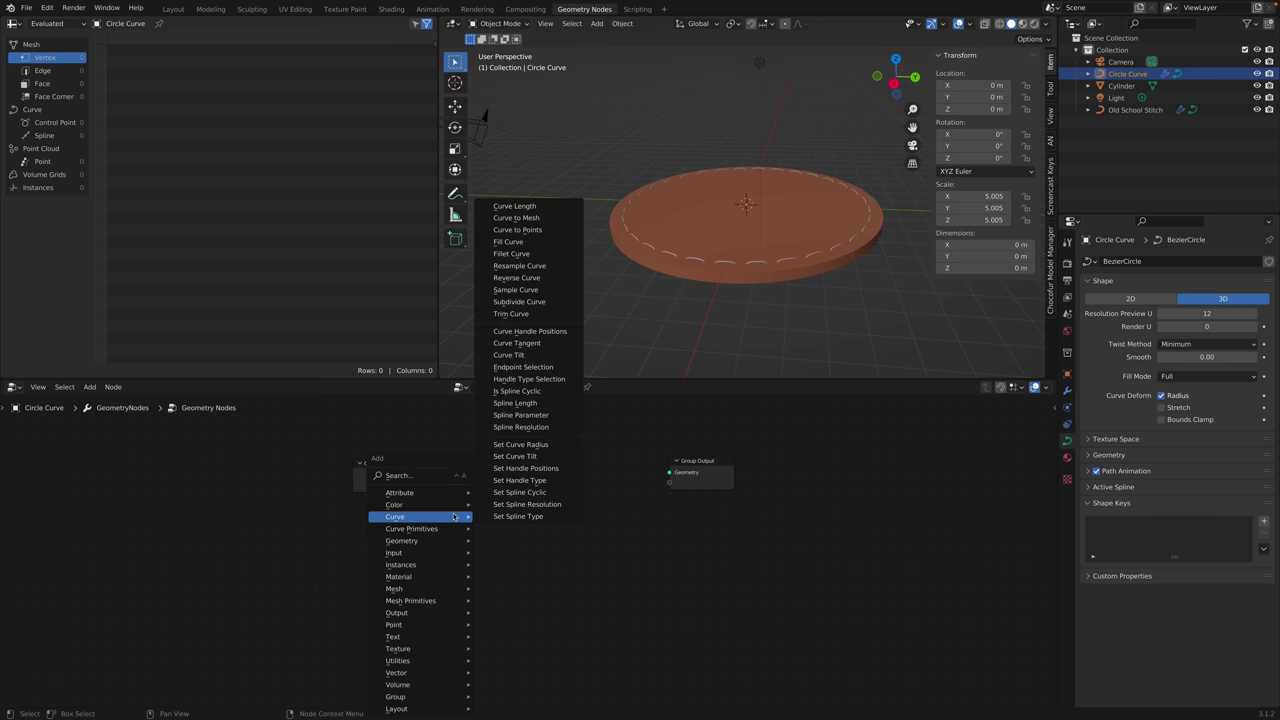
mouse_move(436, 529)
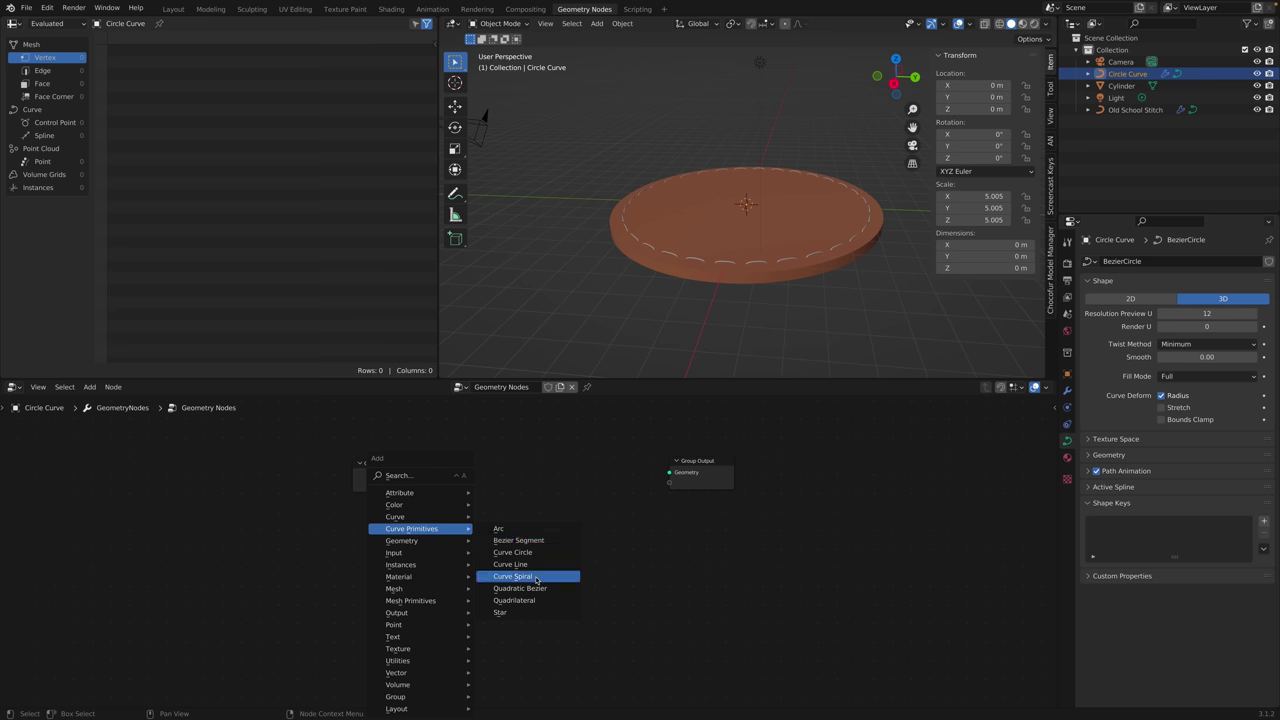
left_click(520, 541)
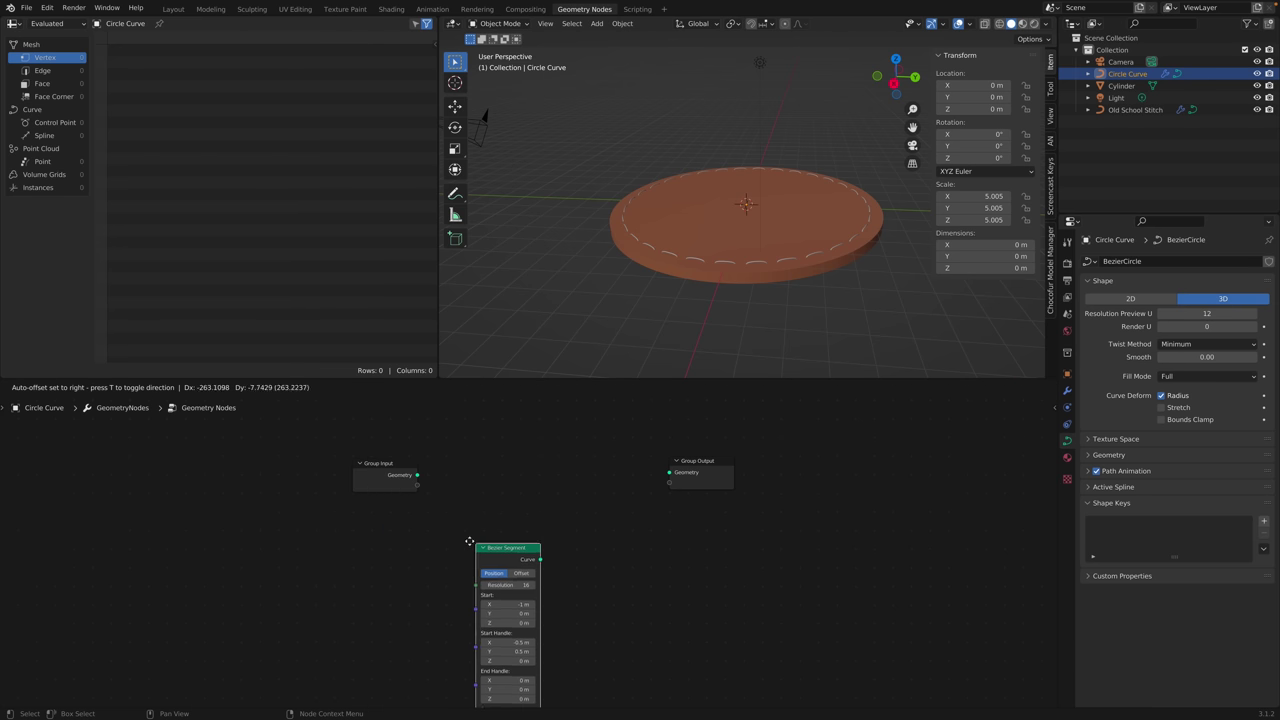
left_click(457, 433)
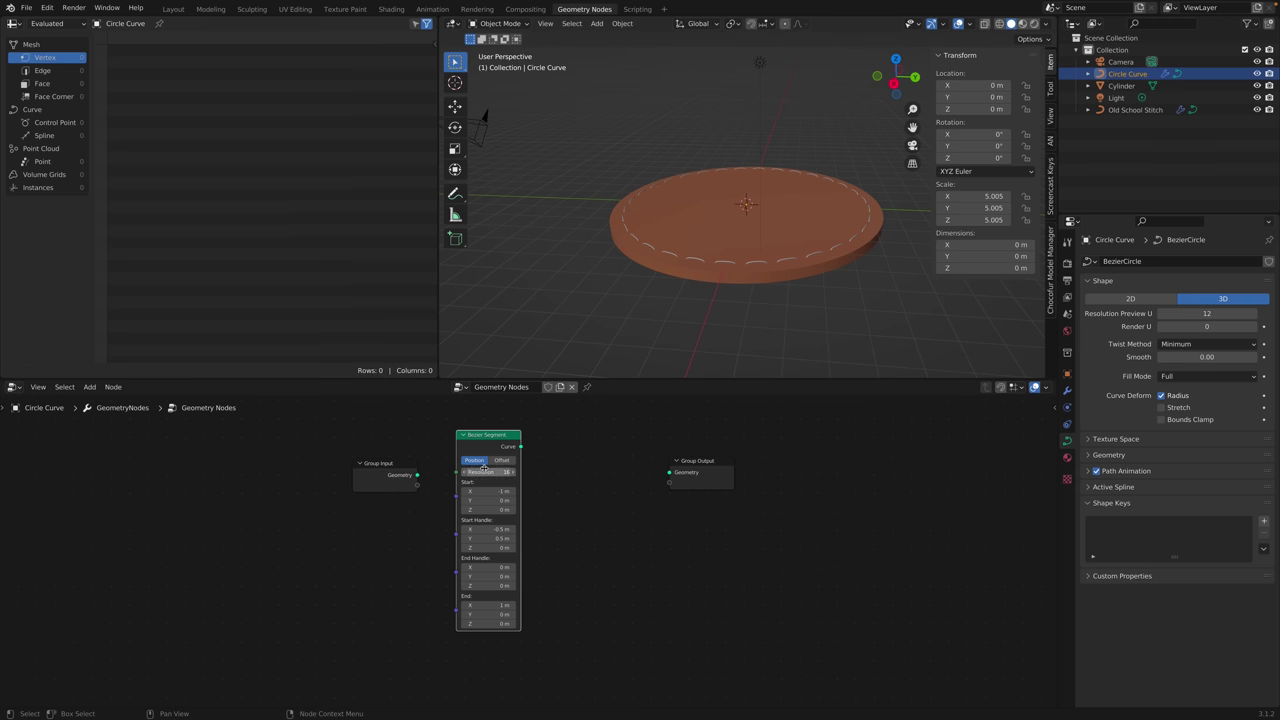
left_click_drag(521, 447, 673, 476)
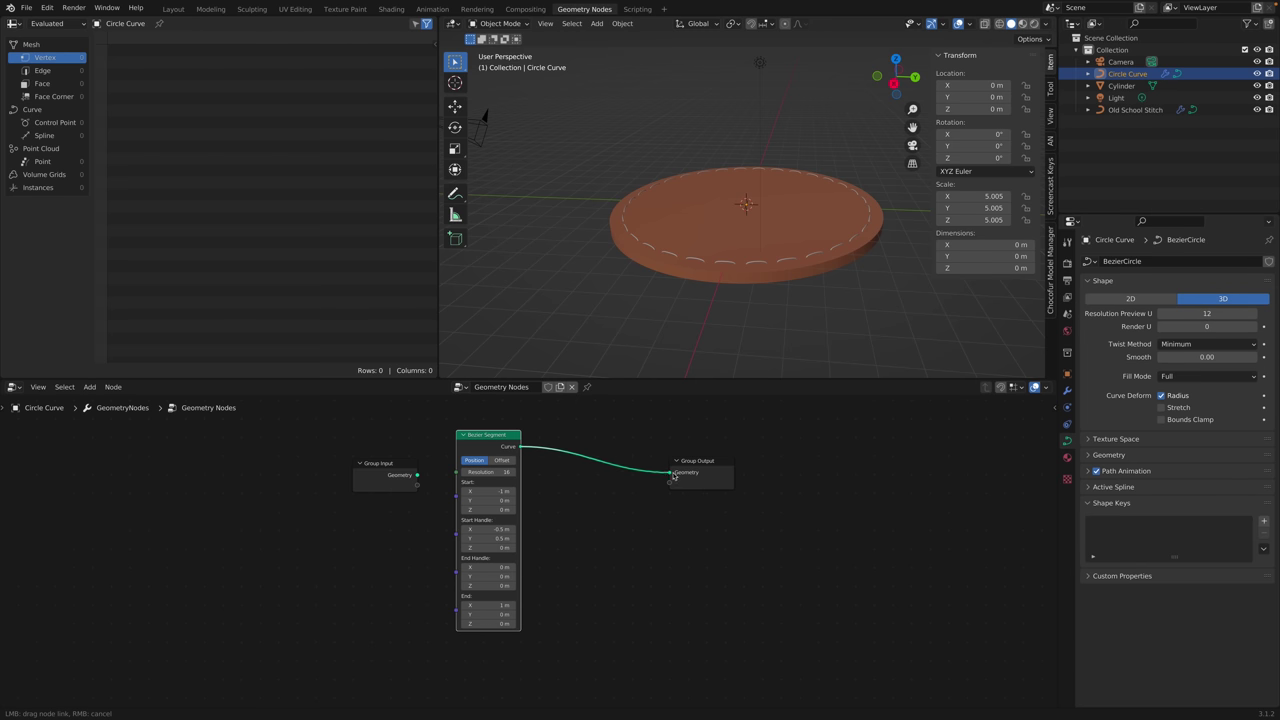
left_click_drag(673, 476, 671, 473)
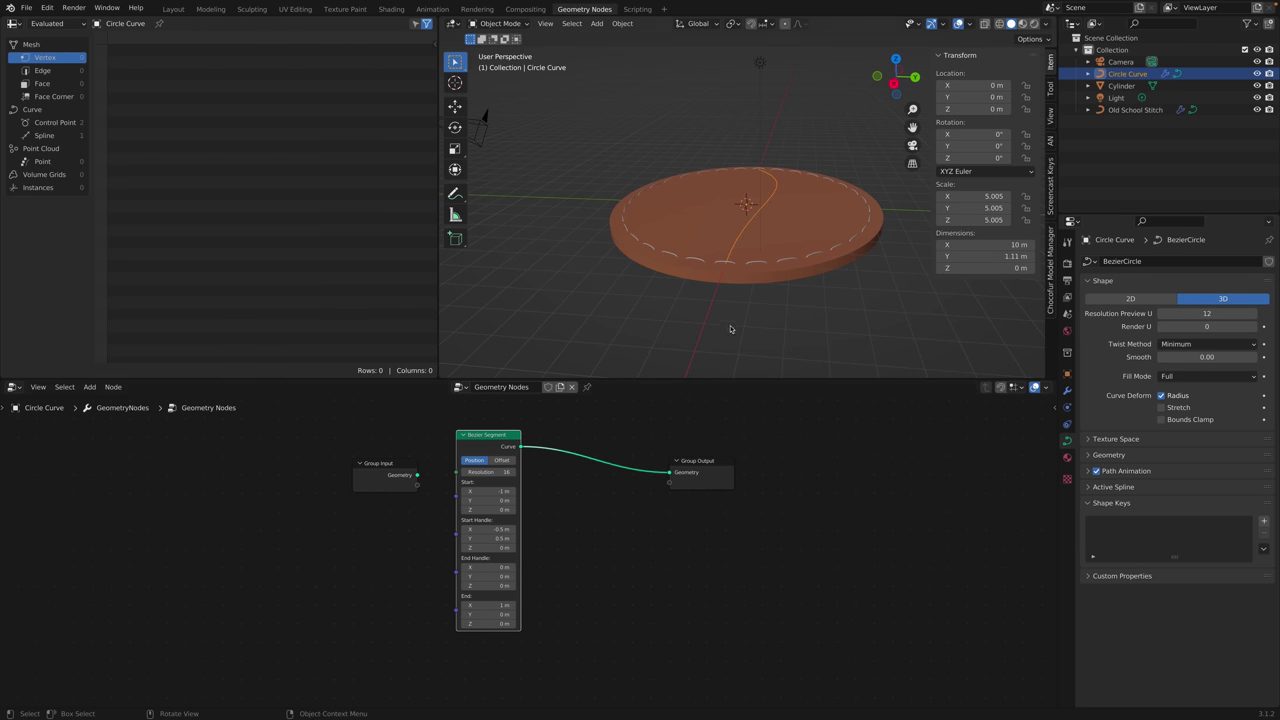
From the top view, try moving Circle Curve's control point at Y -1 m in Edit Mode.
key("KP_7")
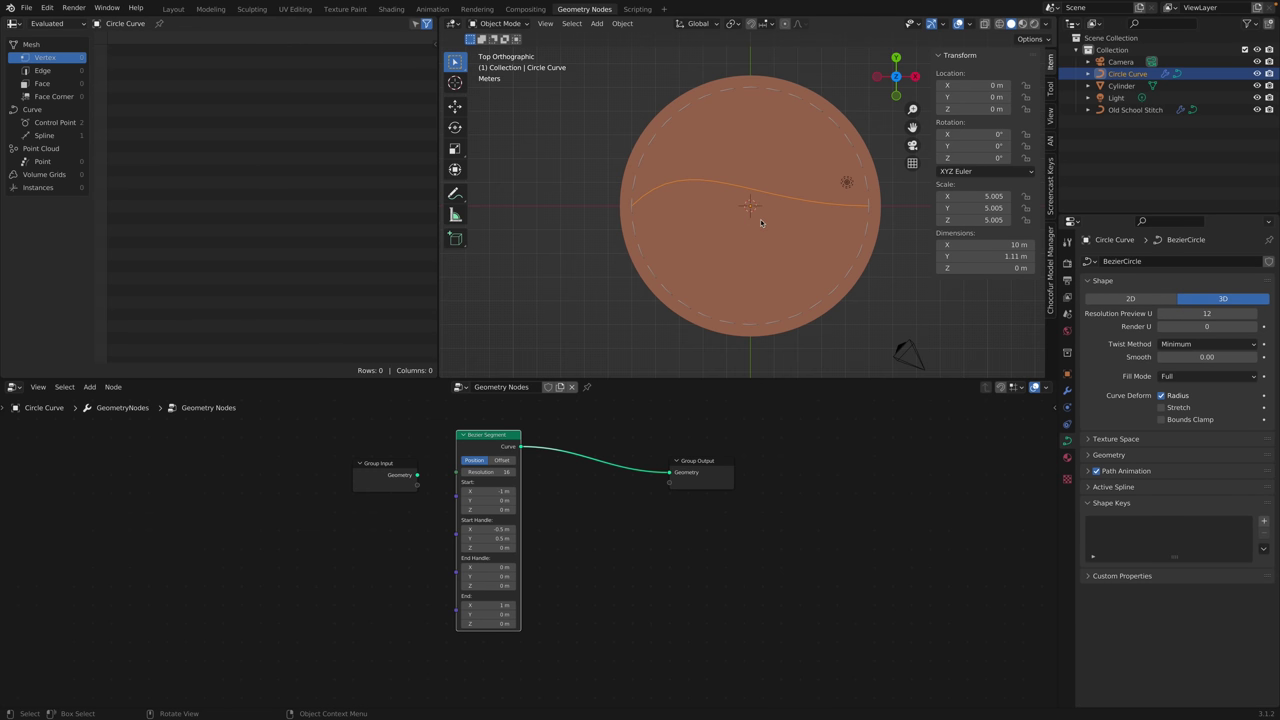
scroll(768, 199, "up", 2)
key("Tab")
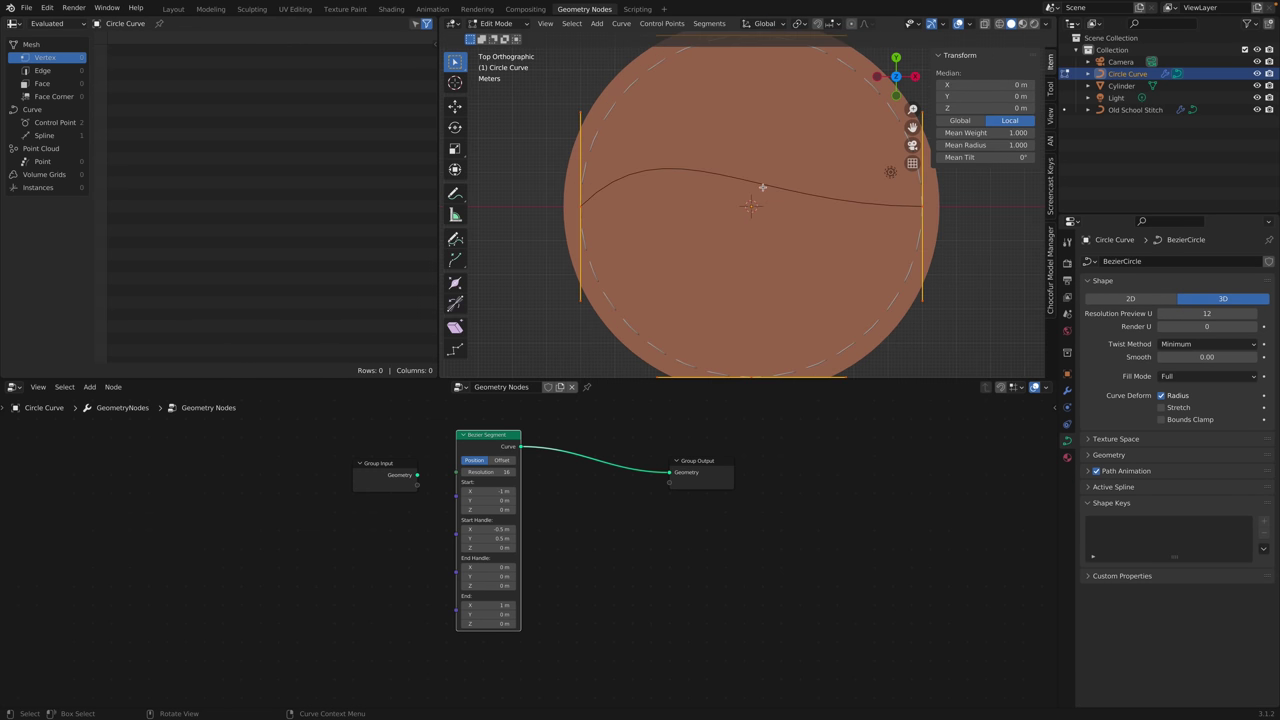
scroll(604, 202, "down", 2)
left_click(769, 340)
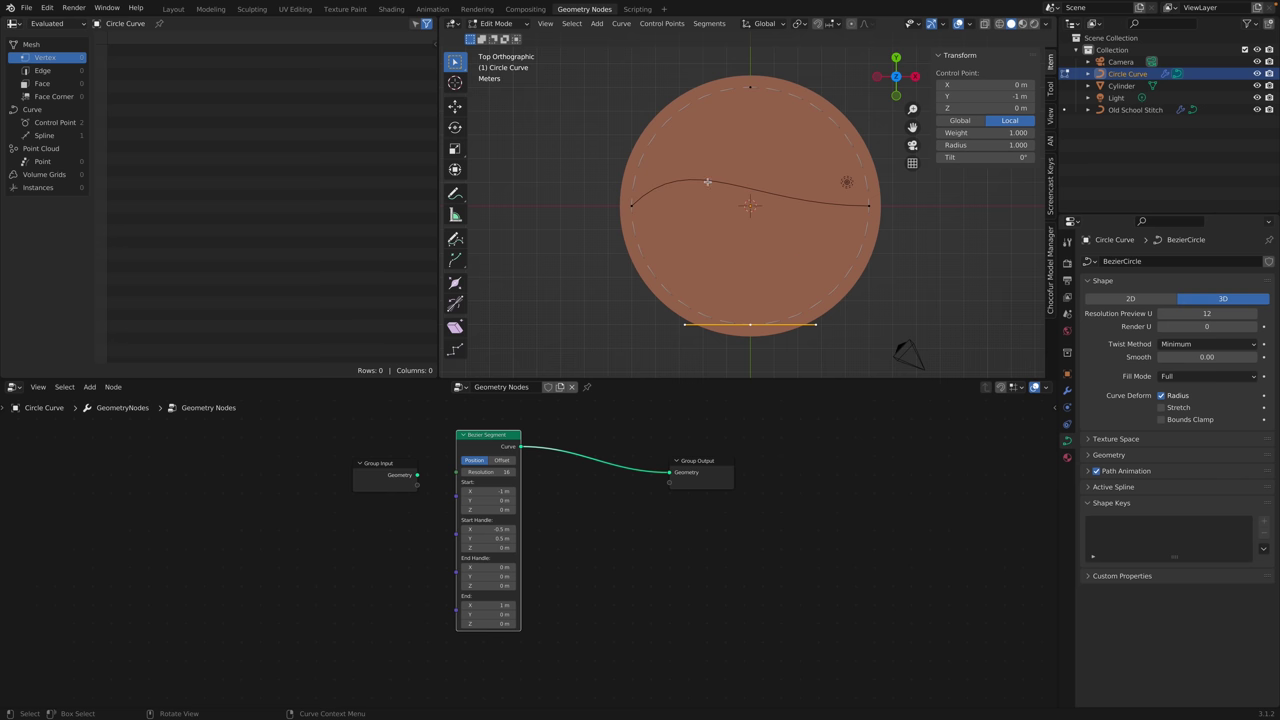
key("g")
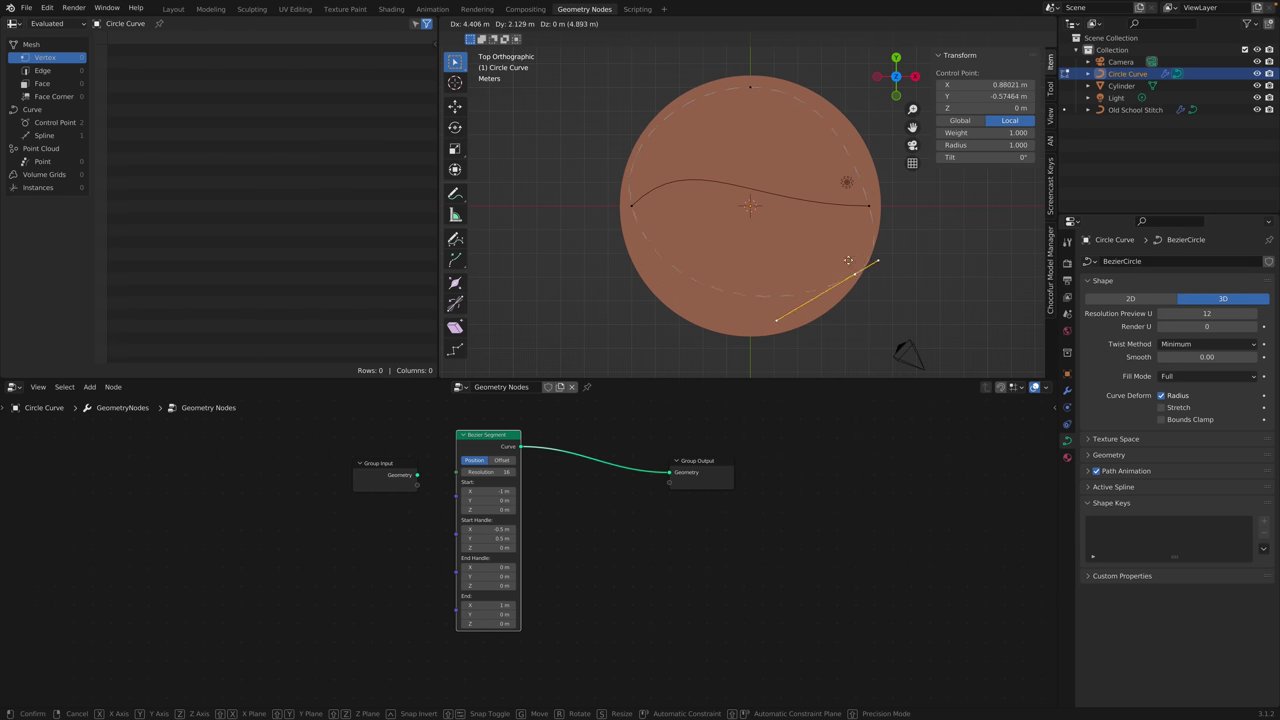
key("Escape")
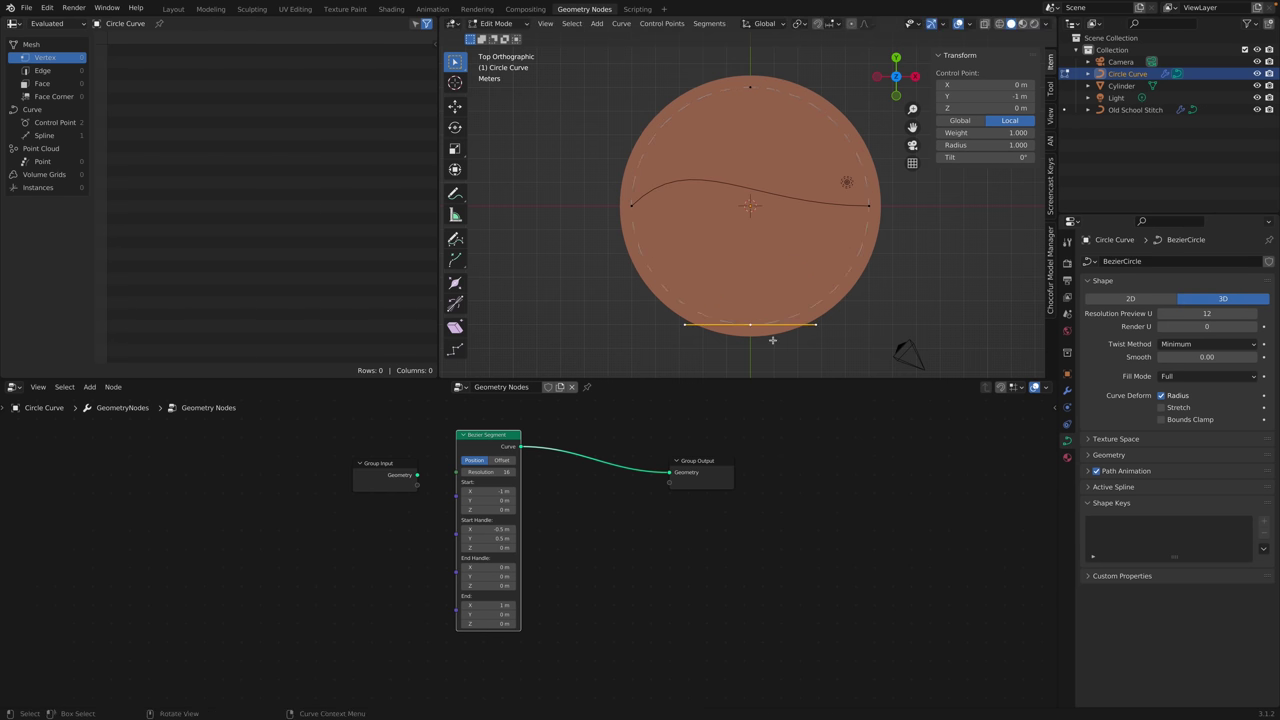
key("Tab")
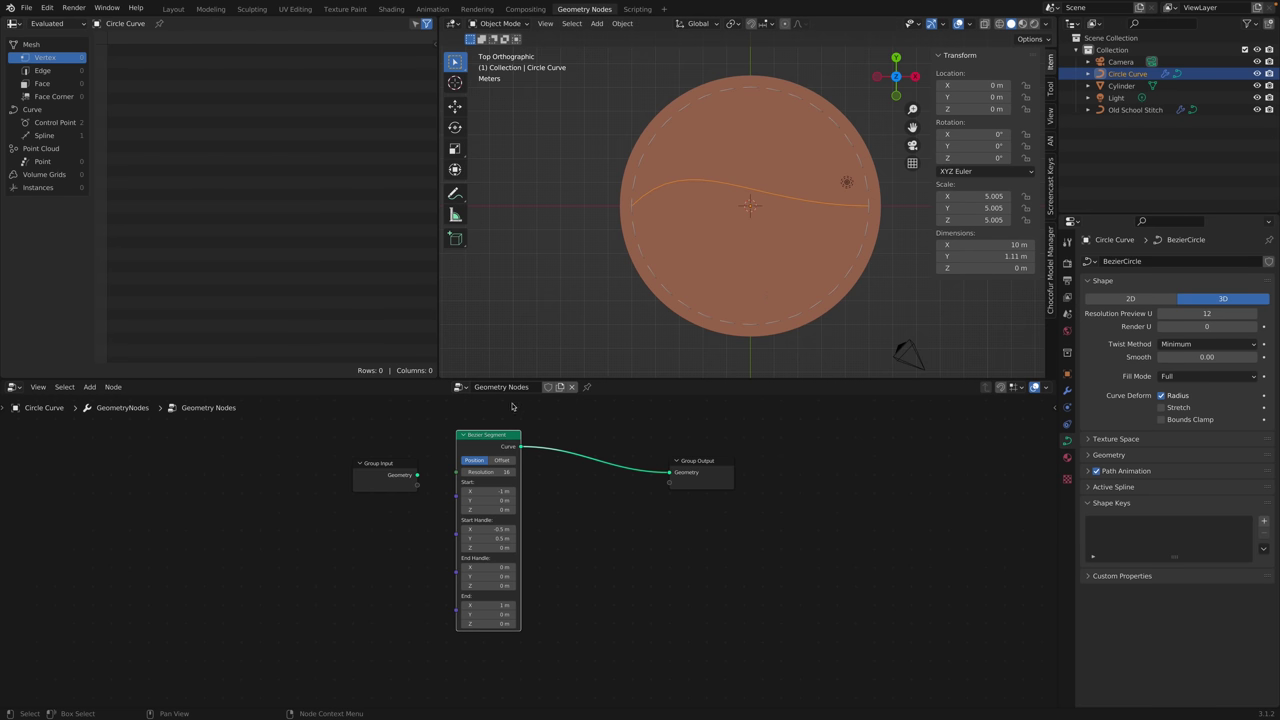
Compare the Old School Stitch object with Circle Curve and check Circle Curve's control points in Edit Mode.
left_click(728, 325)
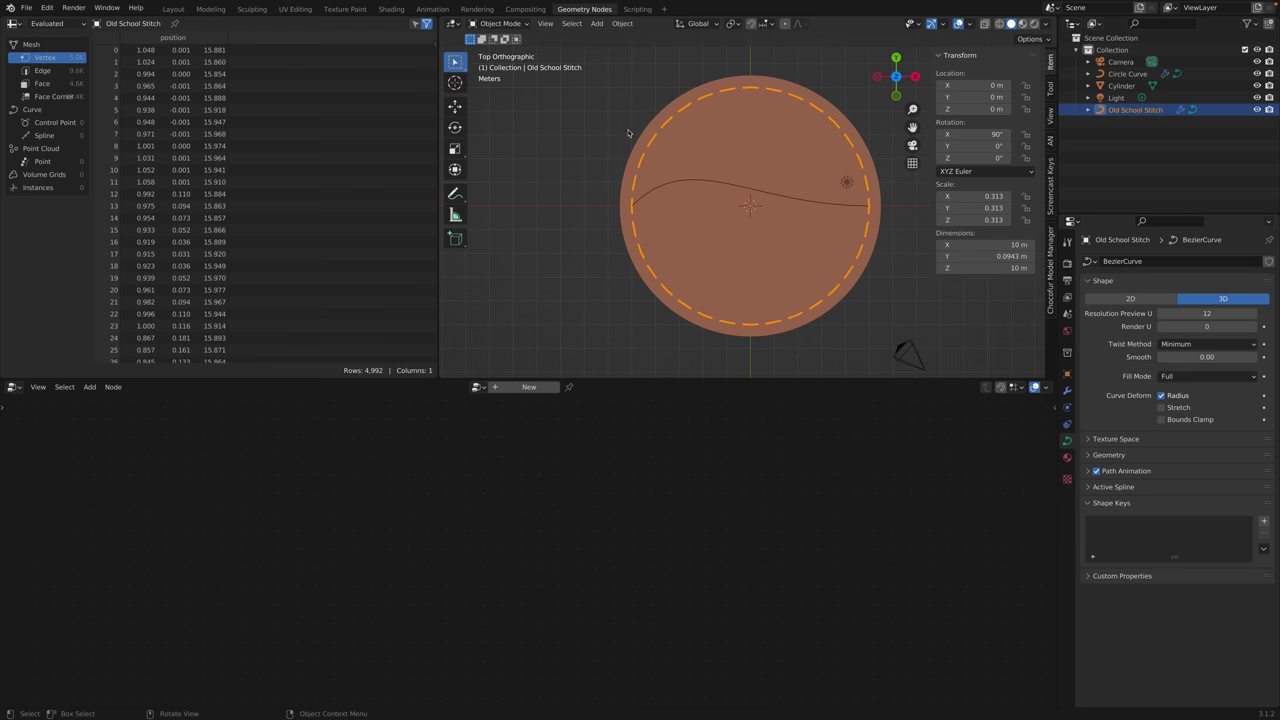
left_click(753, 75)
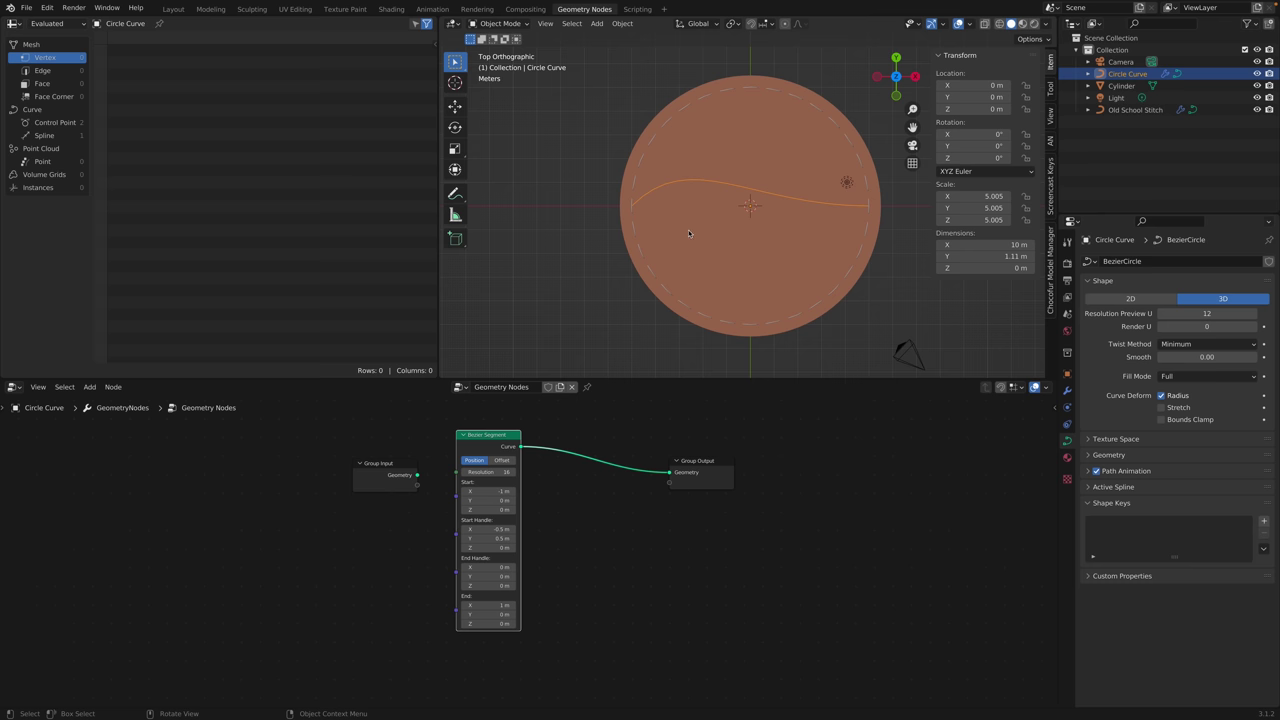
key("Tab")
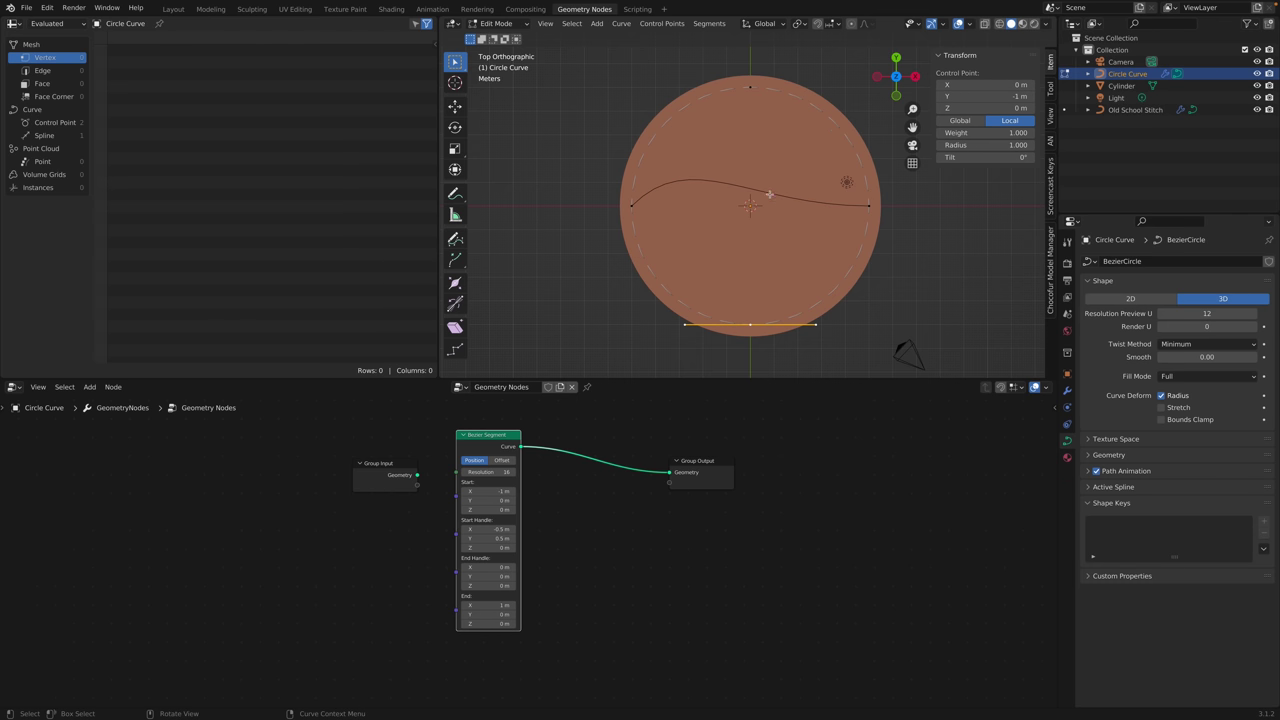
key("Tab")
Reposition the Bezier Segment node slightly and isolate Circle Curve in Local View.
left_click_drag(506, 437, 509, 440)
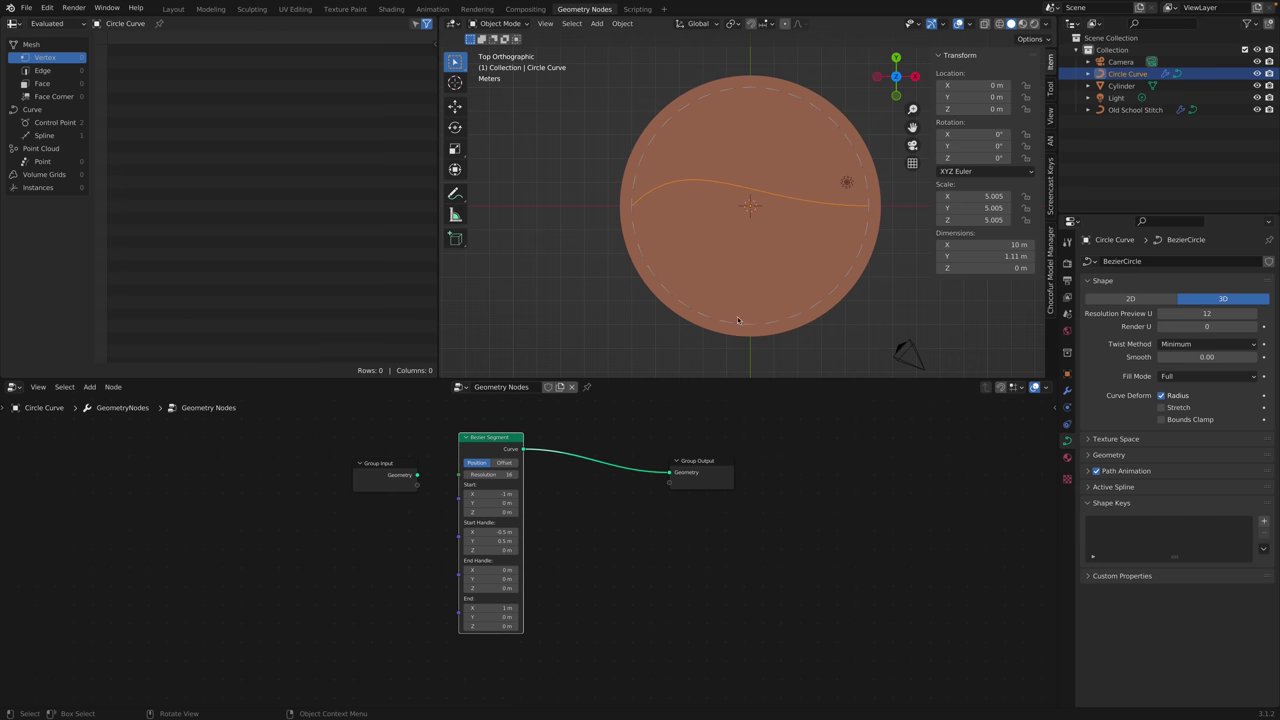
key("g")
left_click(488, 503)
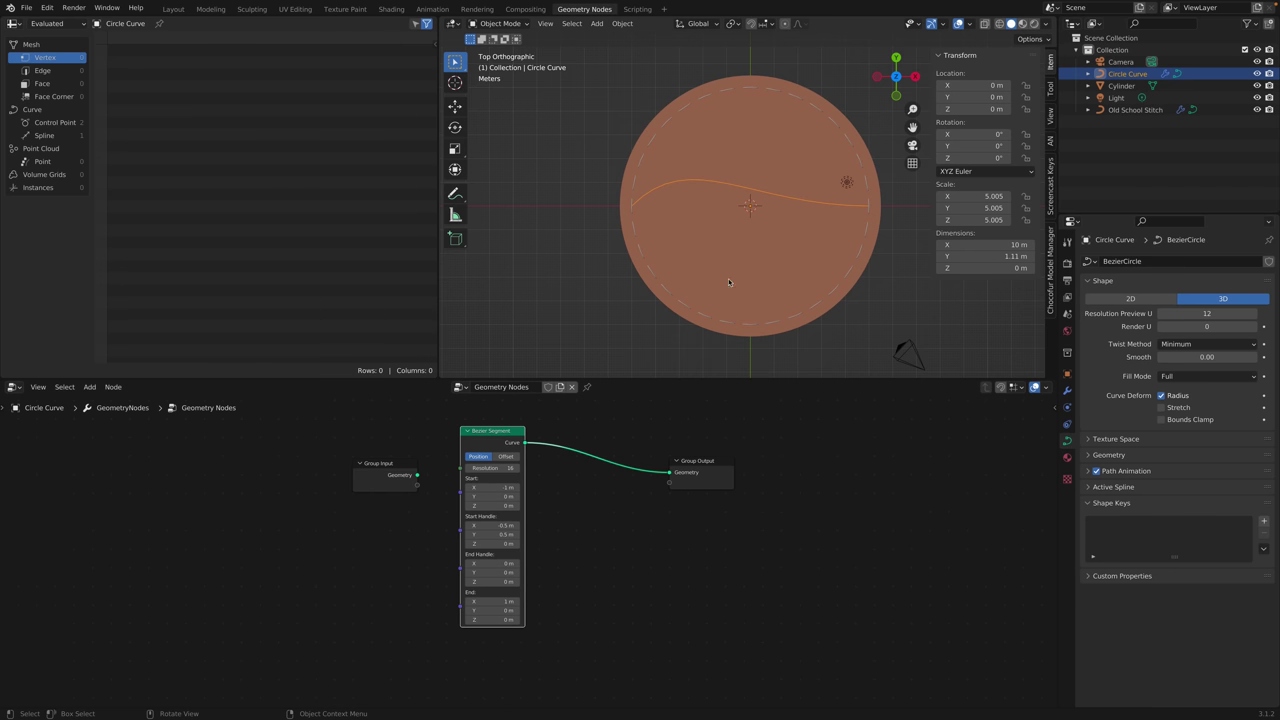
mouse_move(503, 486)
left_mouse_down()
mouse_move(462, 486)
mouse_move(506, 487)
left_mouse_up()
mouse_move(506, 601)
left_mouse_down()
mouse_move(472, 601)
mouse_move(506, 601)
left_mouse_up()
key("KP_Divide")
scroll(749, 237, "up", 2)
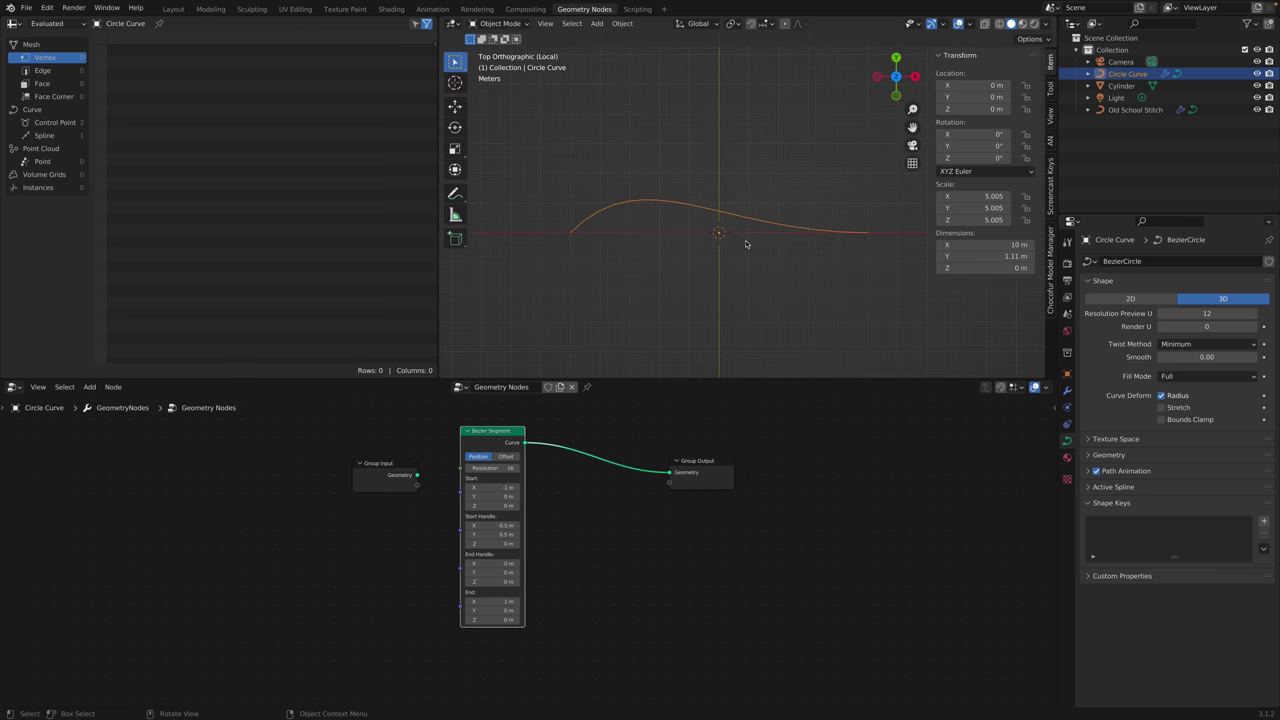
Set the Bezier Segment's End Handle to X 0.5 m and Y 0.5 m.
mouse_move(495, 525)
left_mouse_down()
mouse_move(525, 525)
mouse_move(491, 526)
left_mouse_up()
mouse_move(496, 564)
left_mouse_down()
mouse_move(562, 564)
mouse_move(497, 564)
left_mouse_up()
left_click(491, 564)
type("0.6")
key("Return")
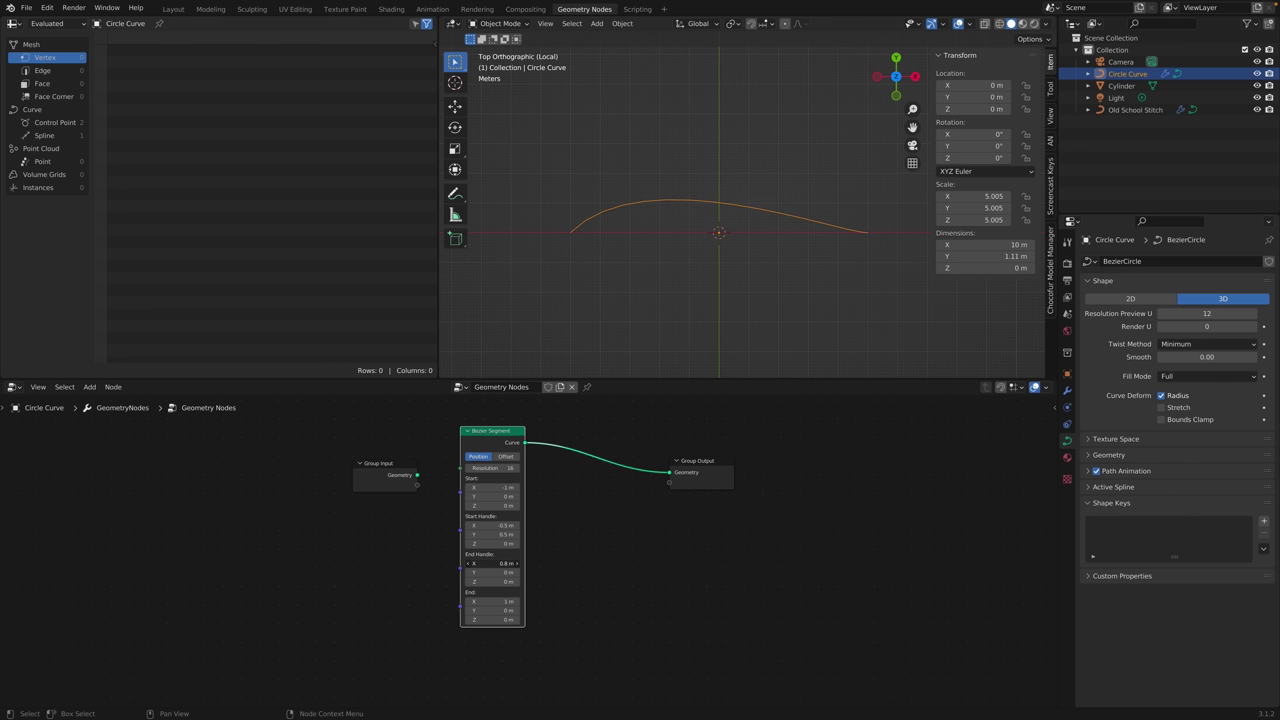
left_click(497, 573)
key("BackSpace")
type("0.5")
key("Return")
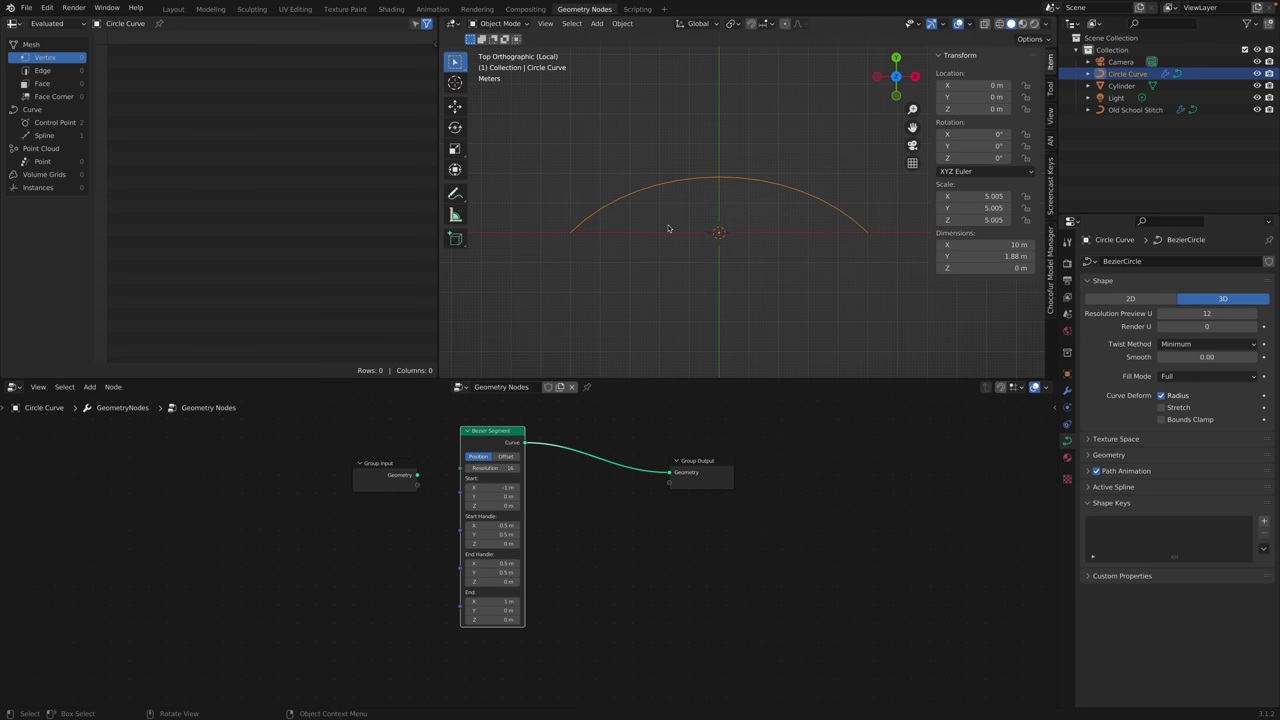
Set the Bezier Segment's Start Handle X to -1 m and its End Handle X to 1 m.
left_click(590, 245)
left_click(578, 231)
left_click_drag(493, 525, 448, 525)
left_click(502, 525)
key("BackSpace")
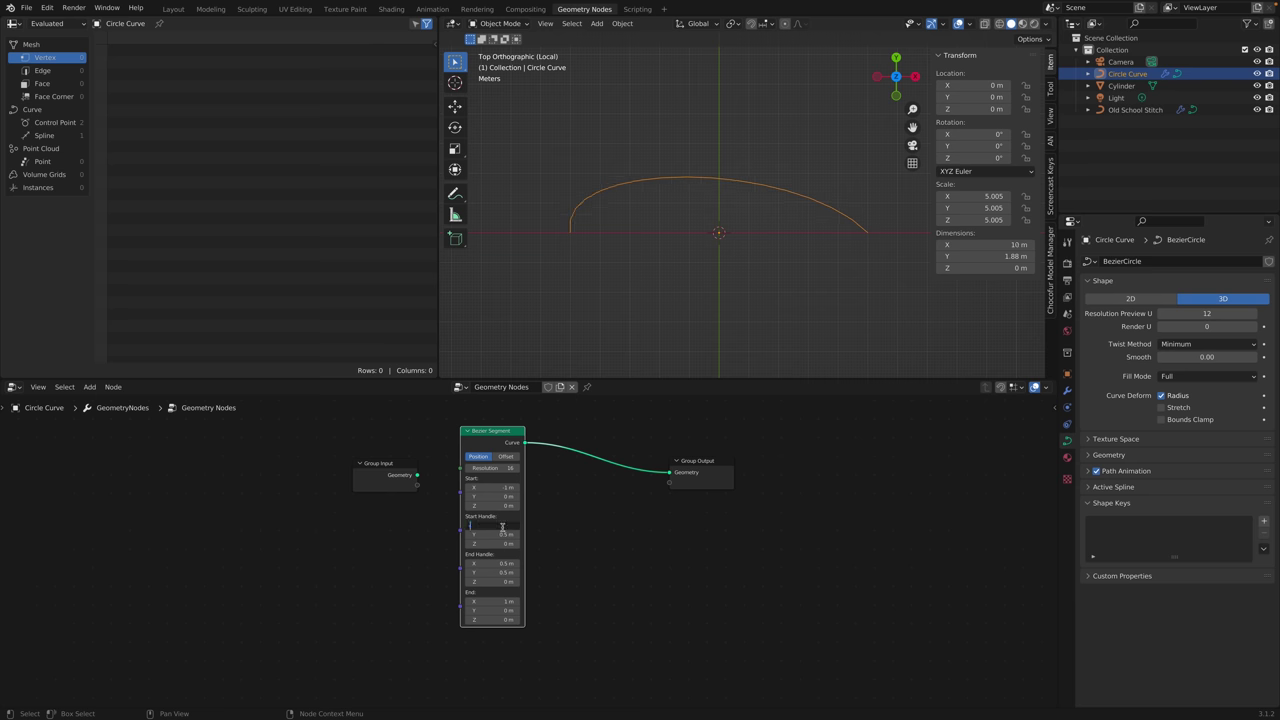
type("-1")
key("Return")
key("ctrl+z")
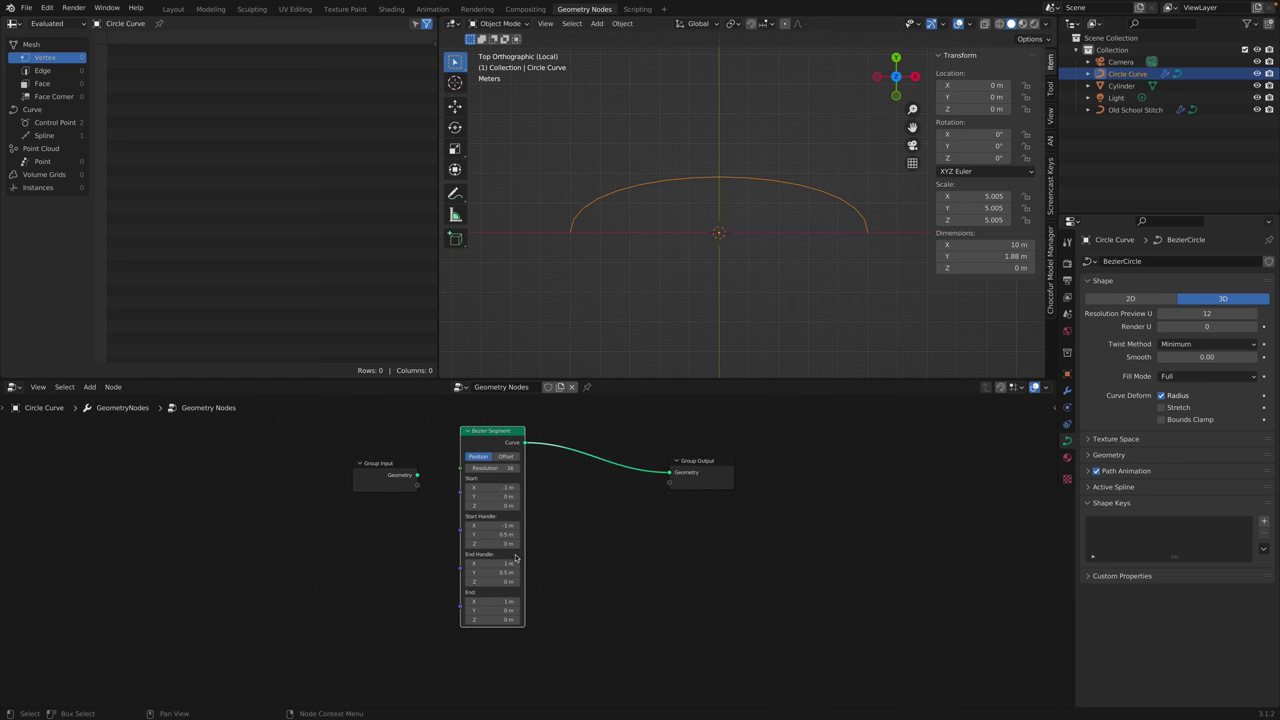
Move the Group Input node away and the Bezier Segment node closer to Group Output to make room between them.
left_click_drag(408, 472, 388, 438)
left_click_drag(520, 435, 535, 451)
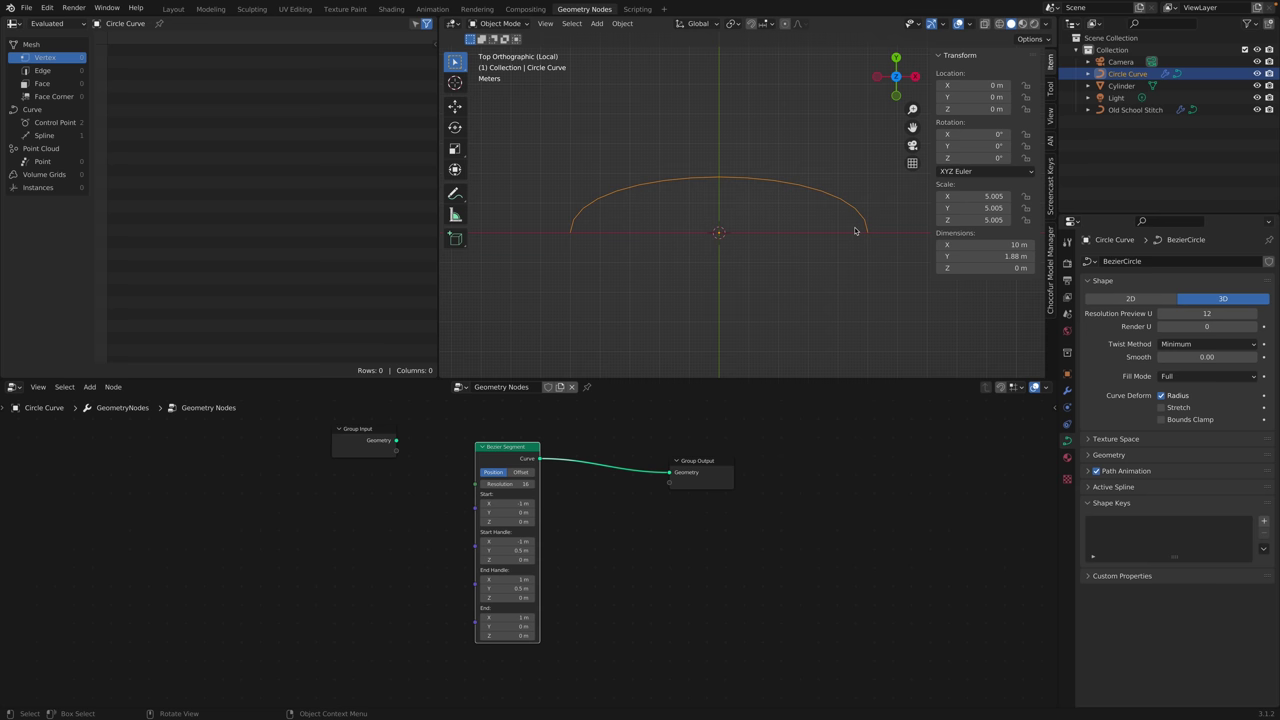
mouse_move(521, 579)
left_mouse_down()
mouse_move(570, 579)
mouse_move(521, 579)
left_mouse_up()
left_click_drag(525, 450, 556, 455)
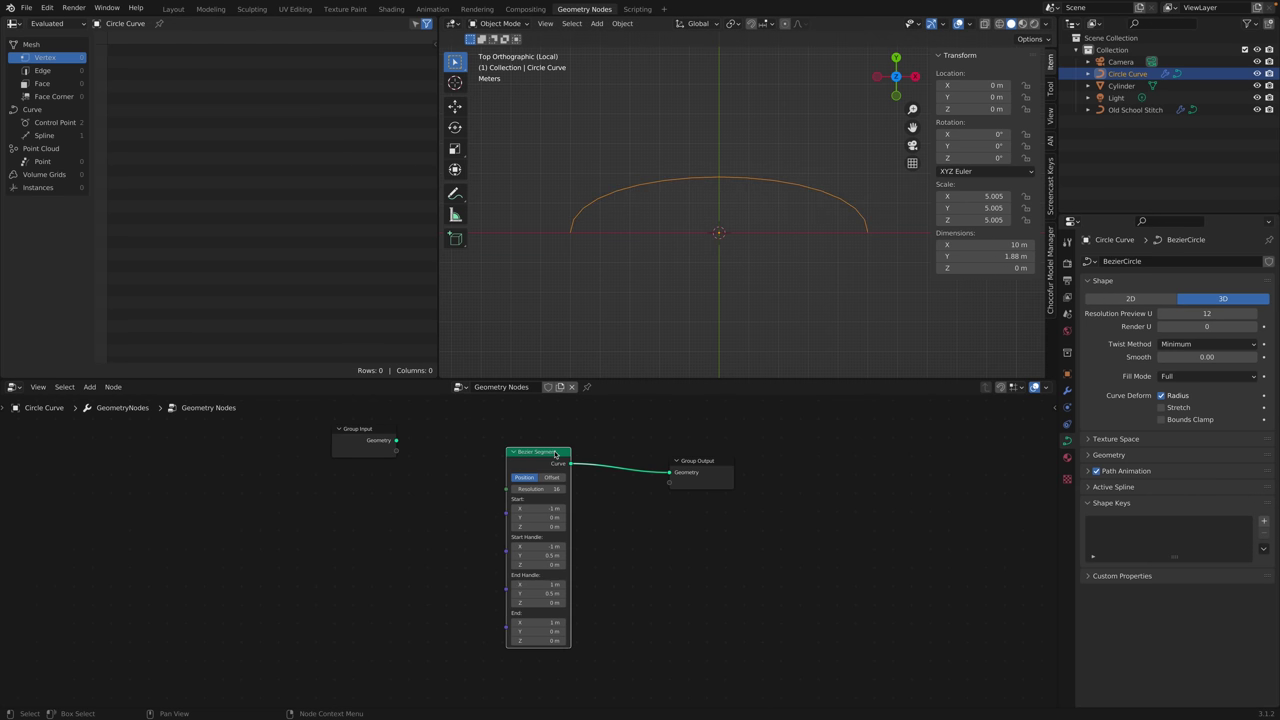
key("shift+a")
key("Escape")
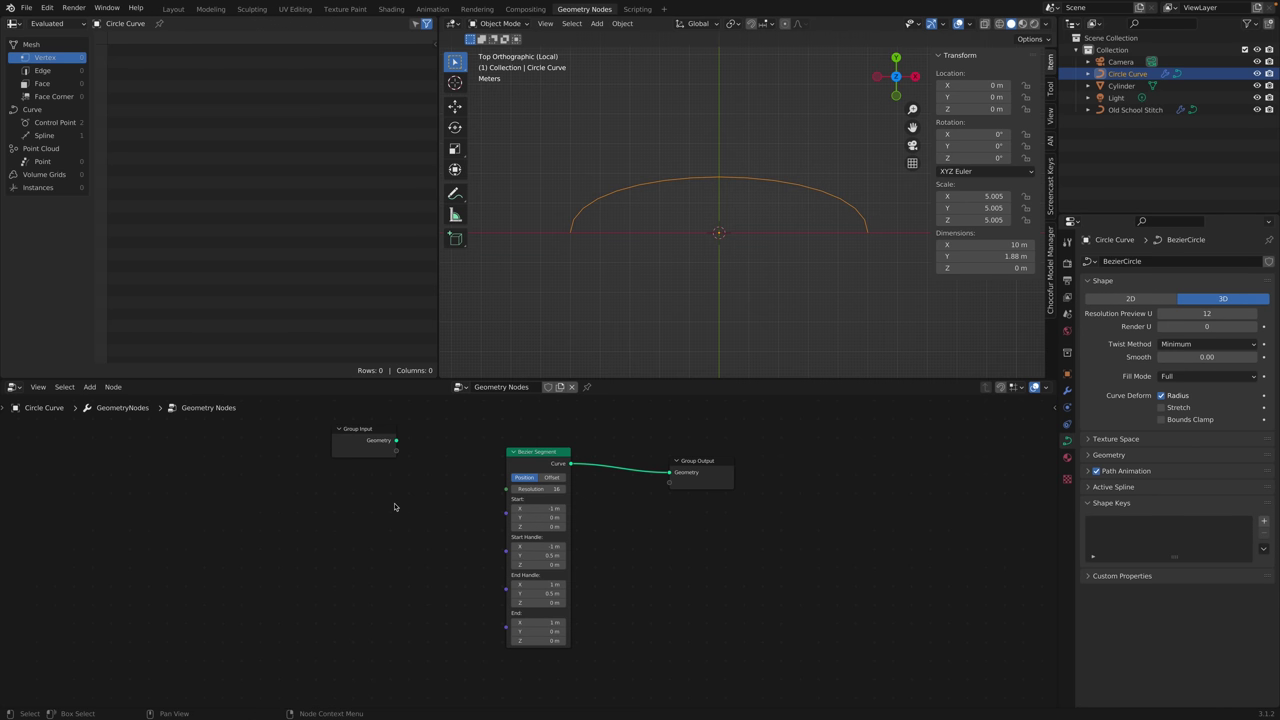
Add a Vector input node in the space before the Bezier Segment node.
key("shift+a")
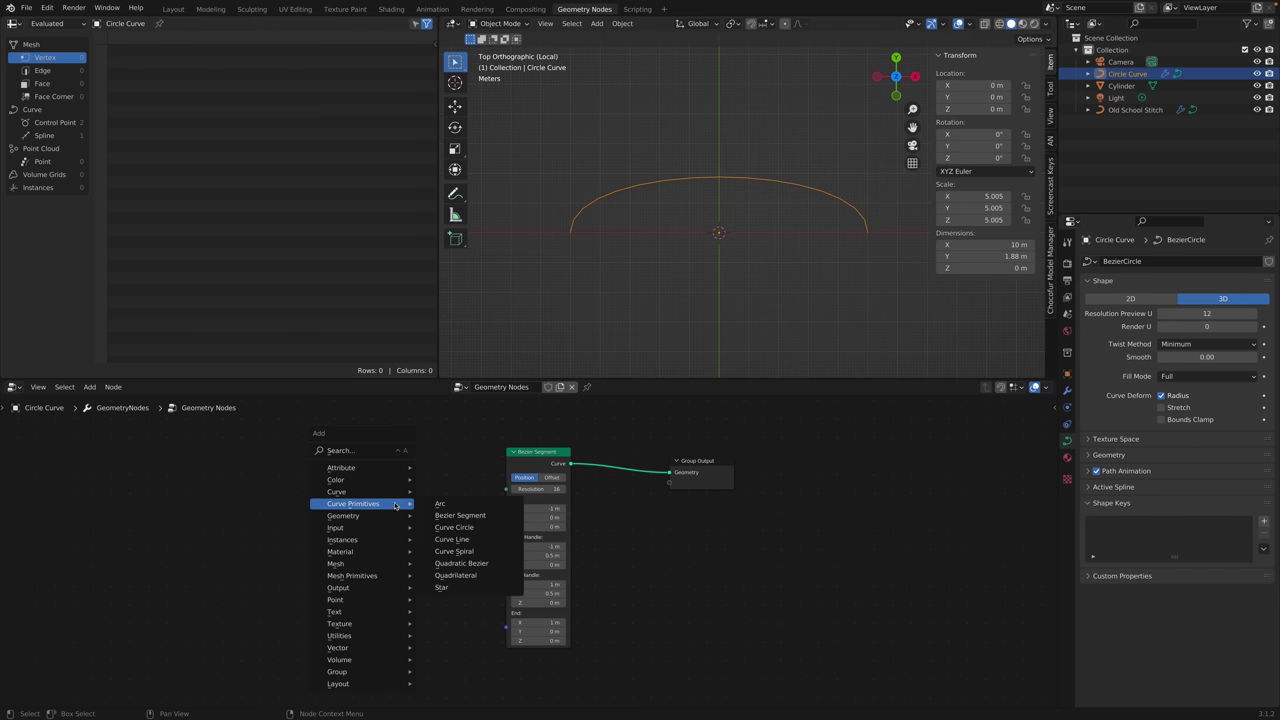
mouse_move(393, 493)
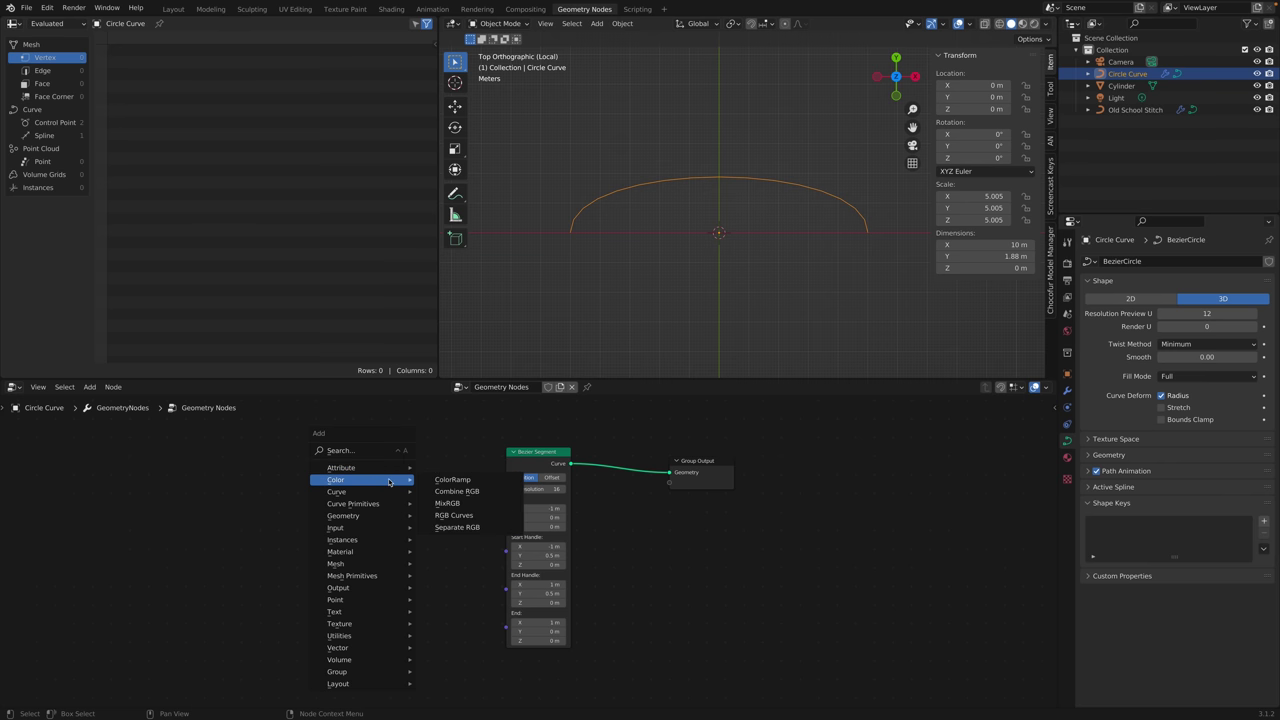
mouse_move(383, 636)
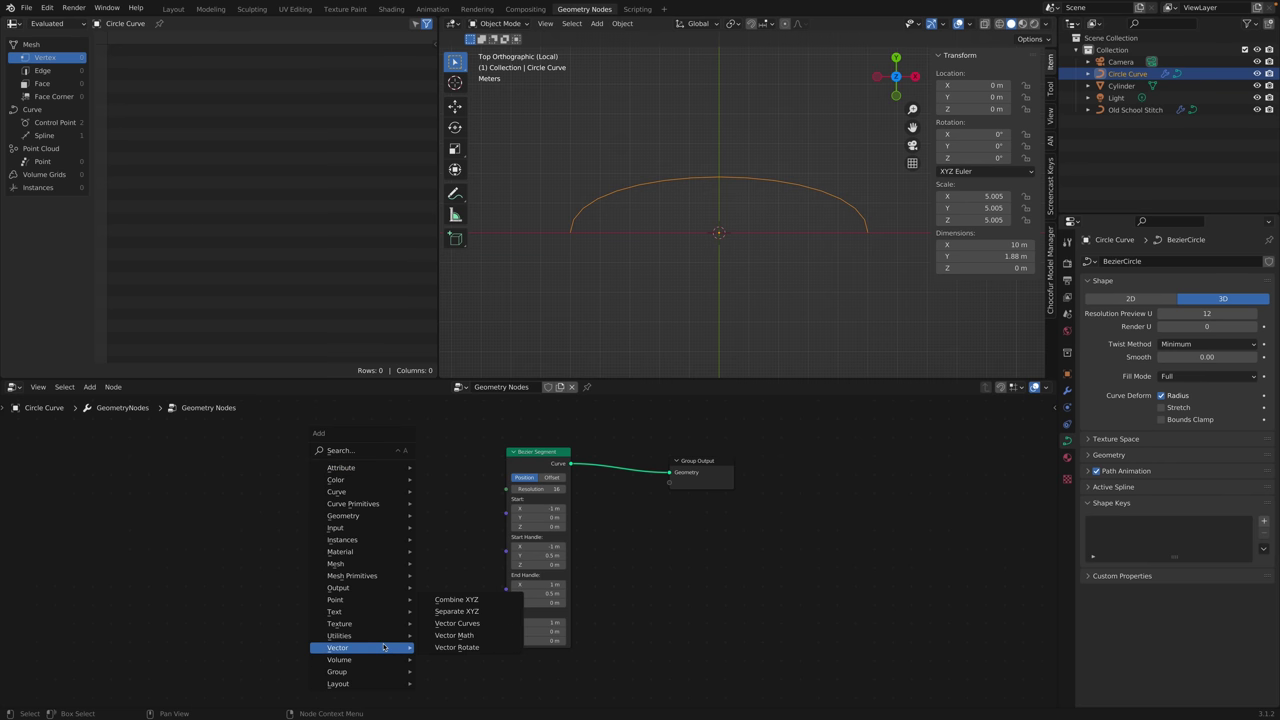
mouse_move(382, 683)
mouse_move(388, 528)
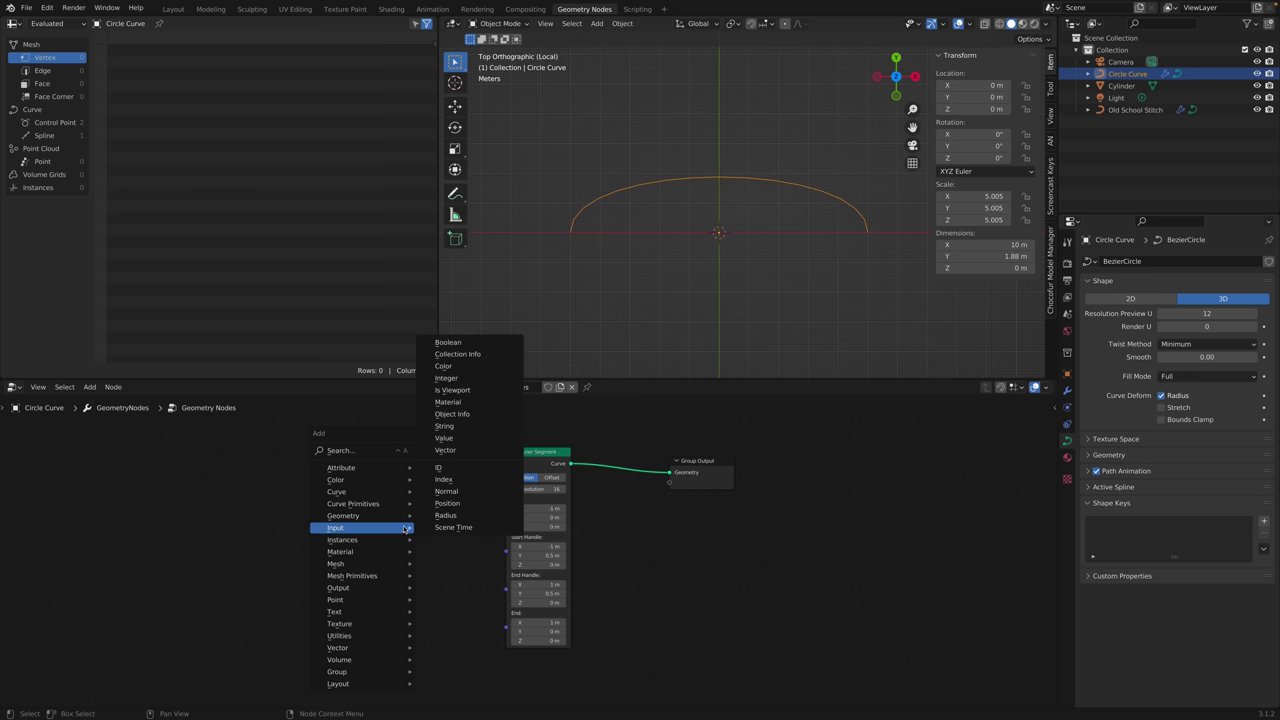
left_click(446, 451)
left_click(372, 530)
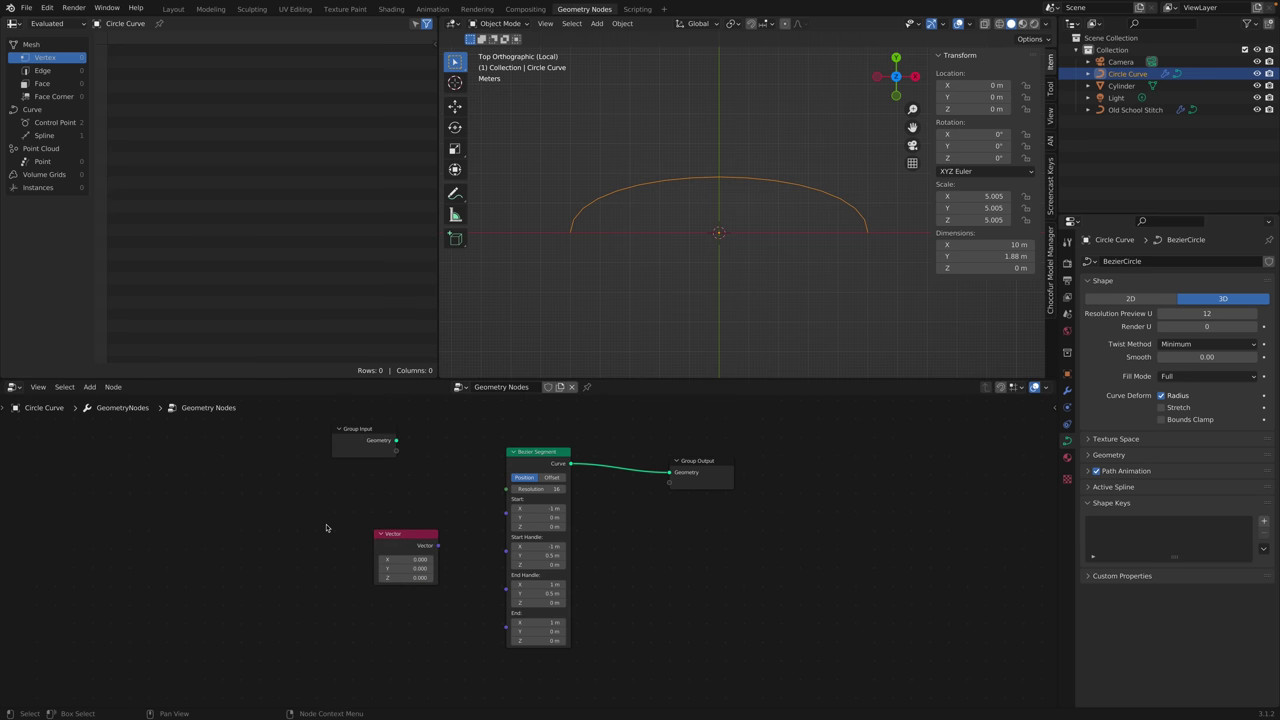
key("shift+a")
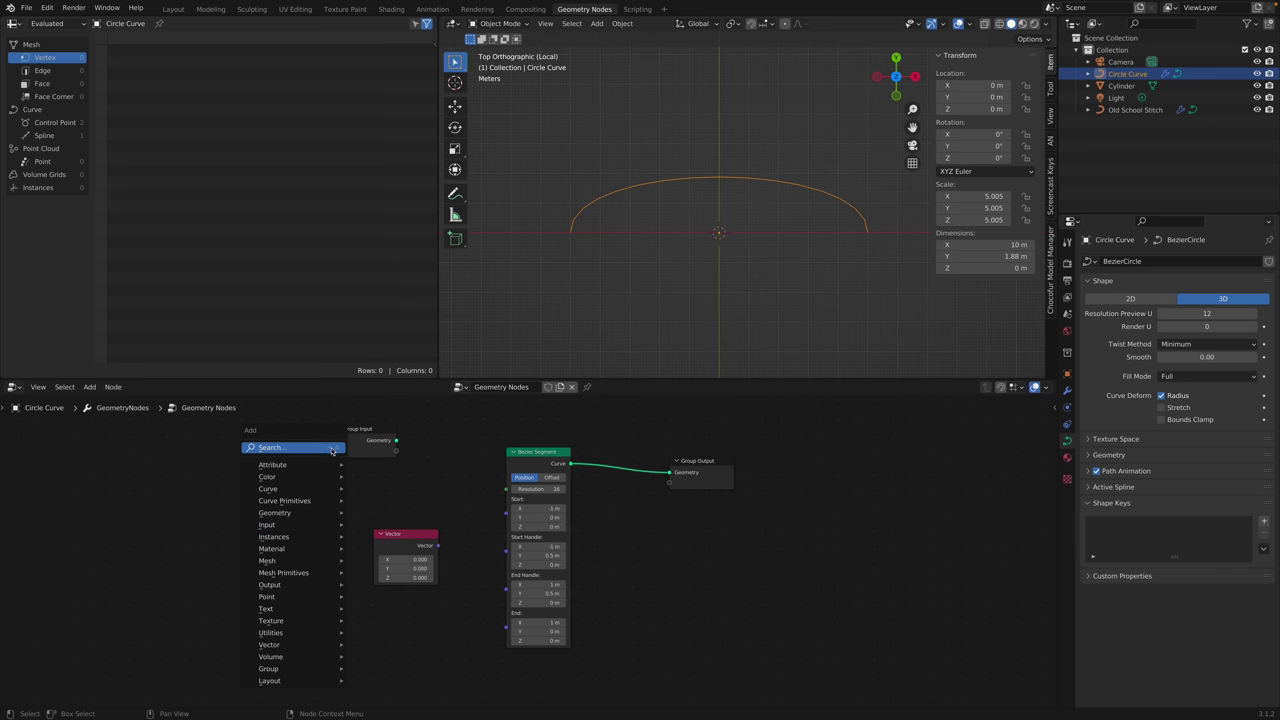
mouse_move(331, 451)
type("domain")
left_click(380, 466)
key("Escape")
key("shift+a")
mouse_move(340, 493)
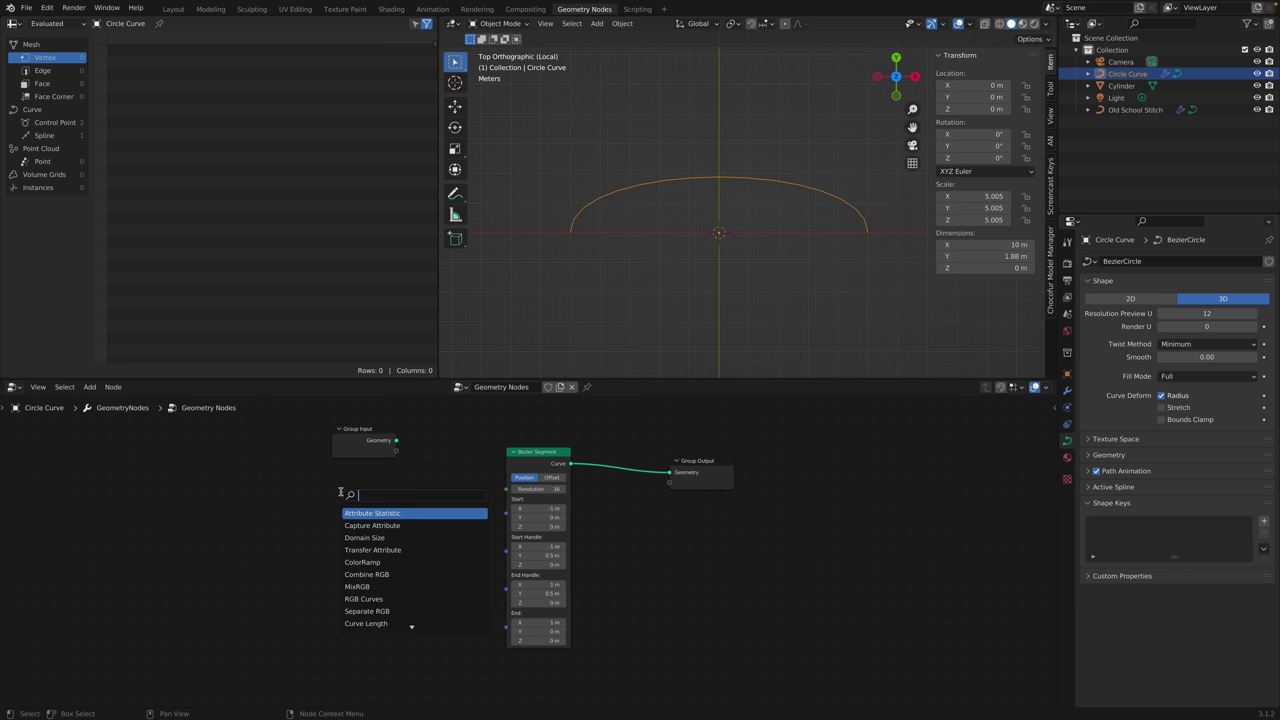
key("Escape")
key("shift+a")
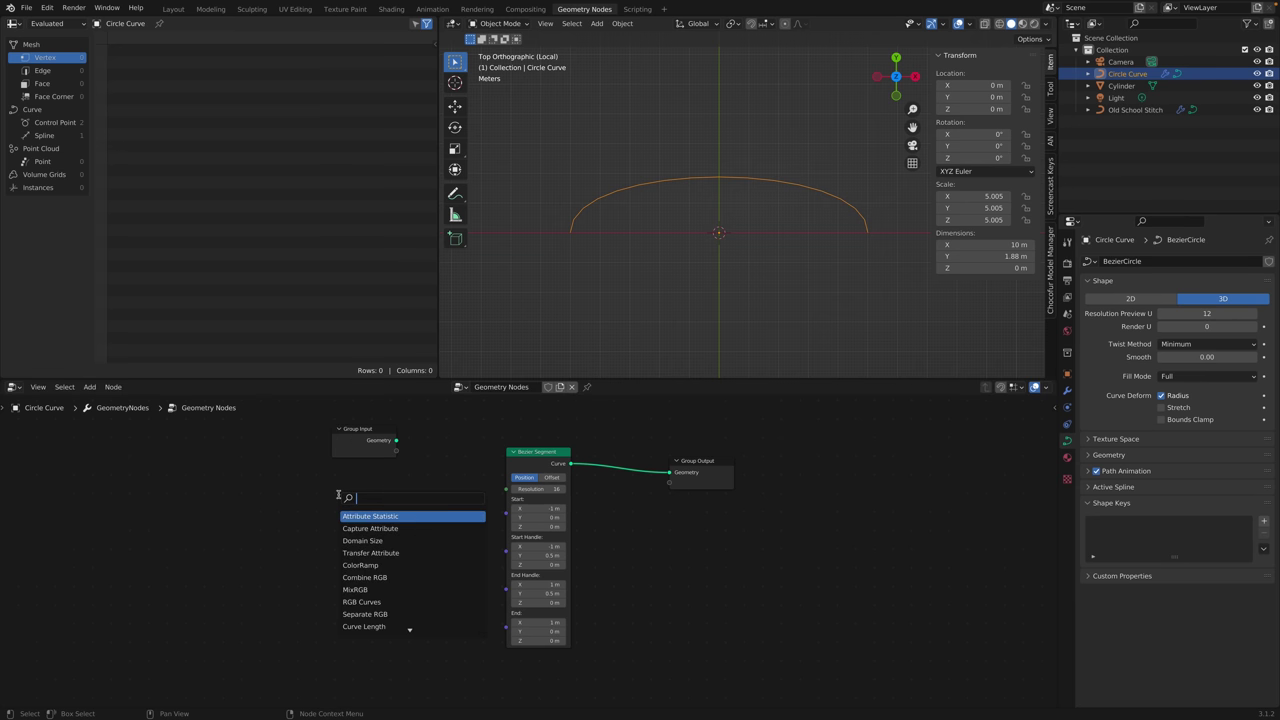
key("Escape")
key("shift+a")
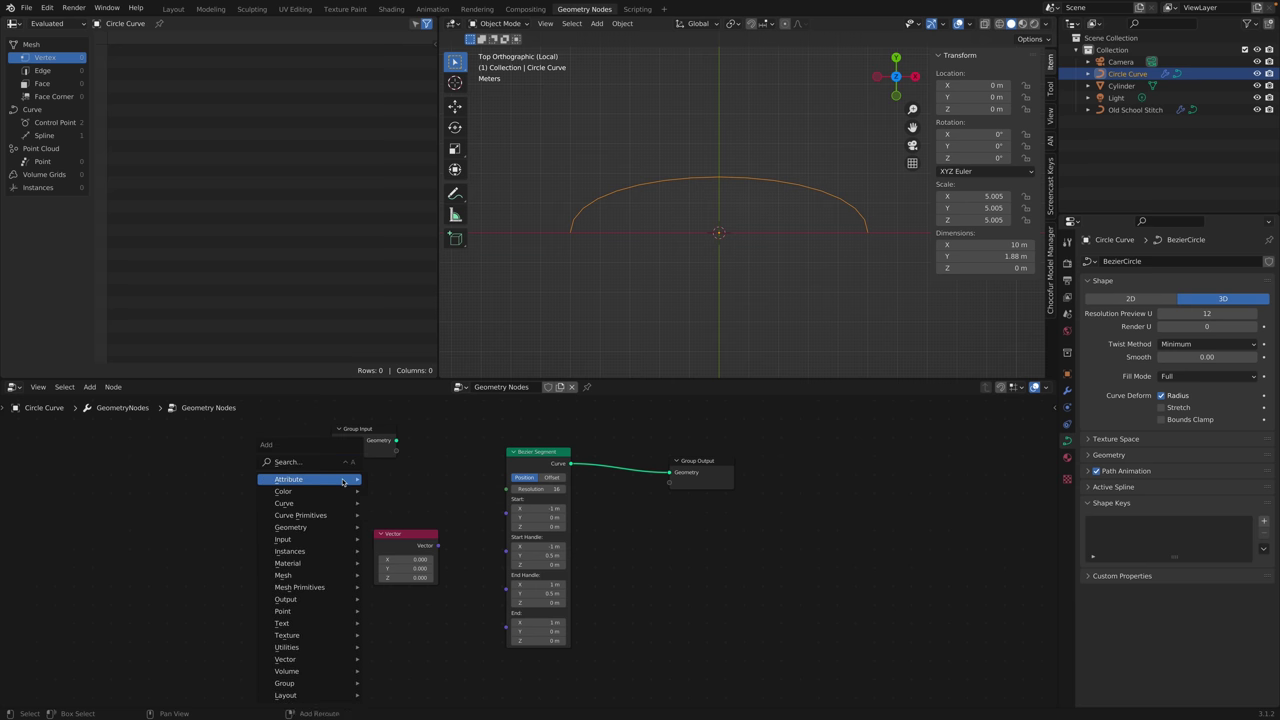
left_click(338, 463)
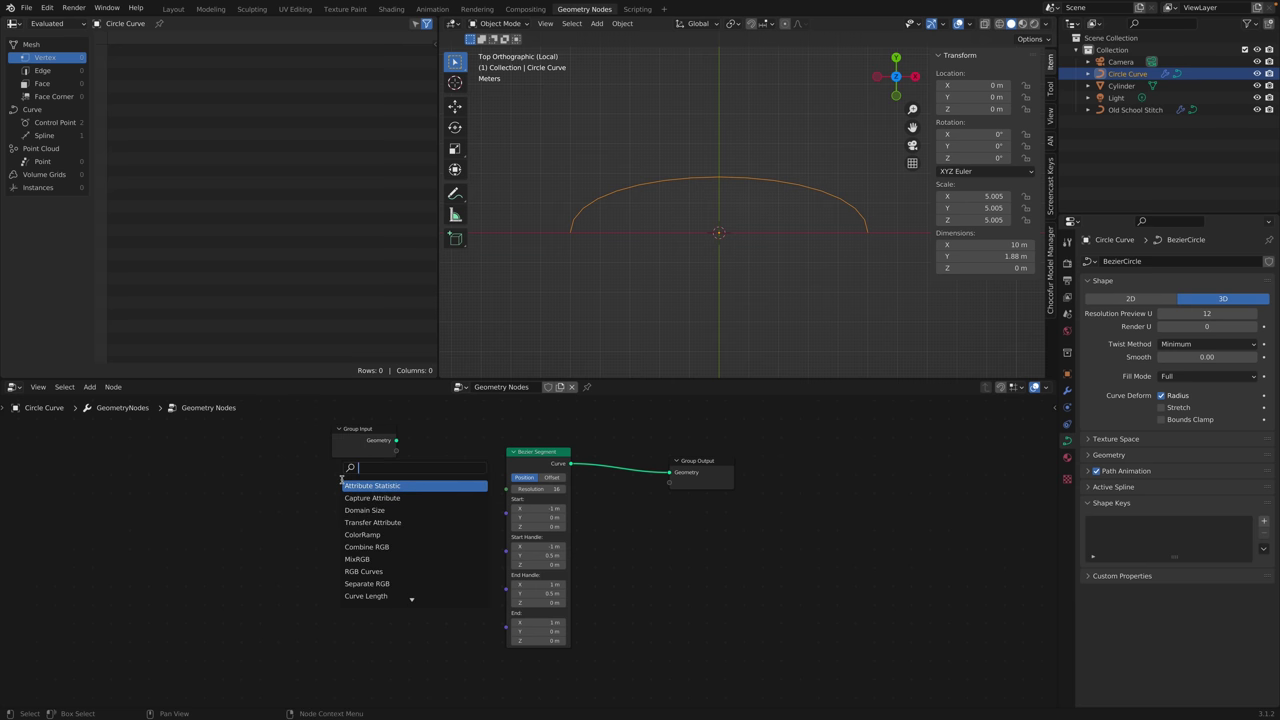
key("Escape")
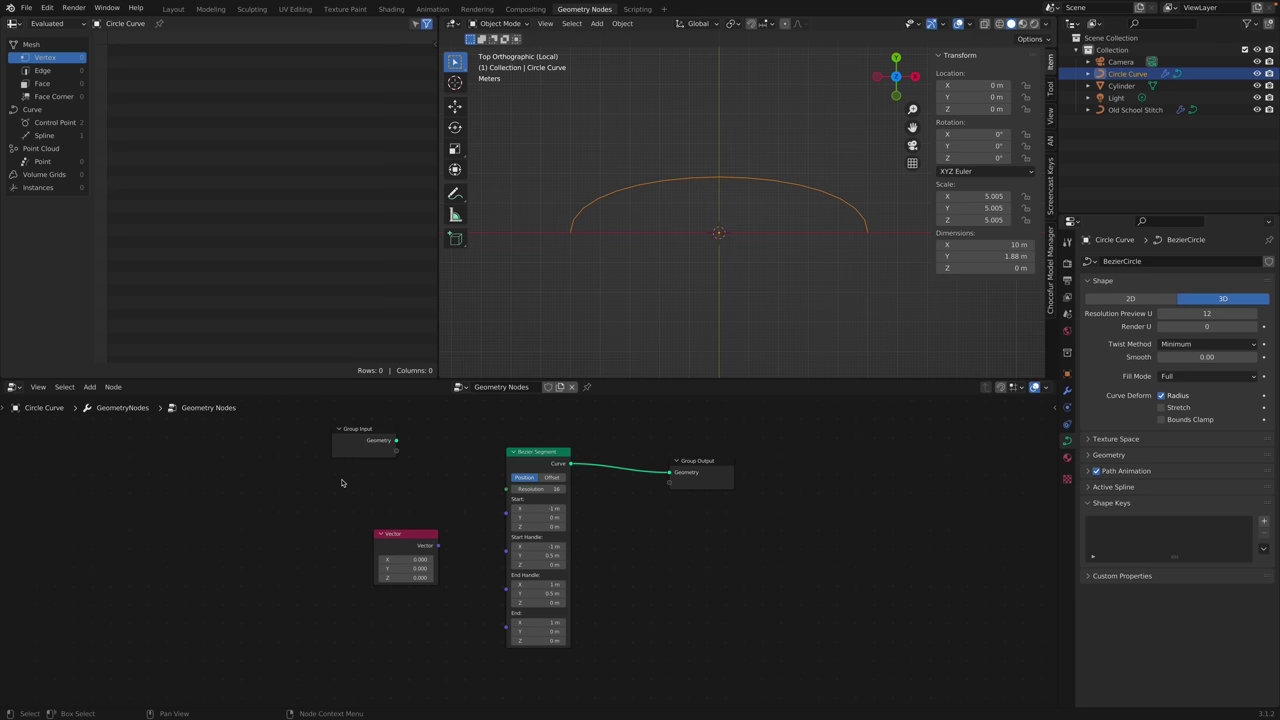
key("shift+a")
left_click(341, 482)
key("Escape")
key("shift+a")
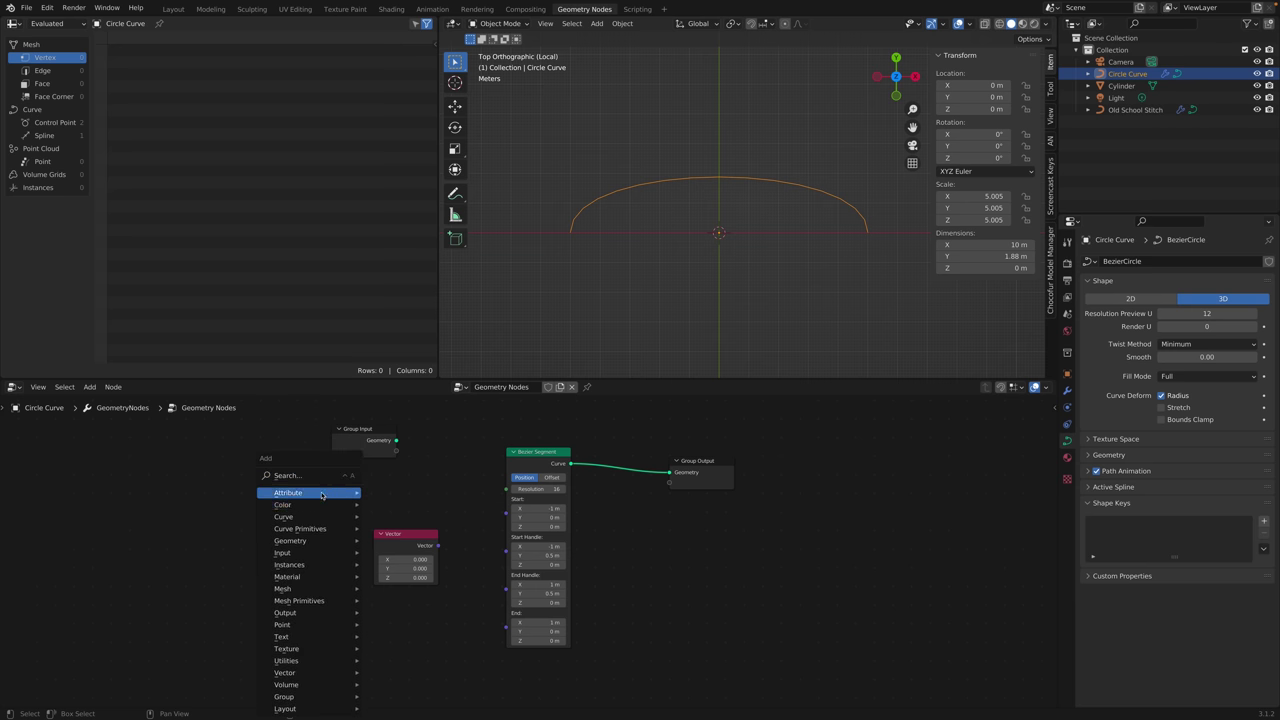
right_click(325, 479)
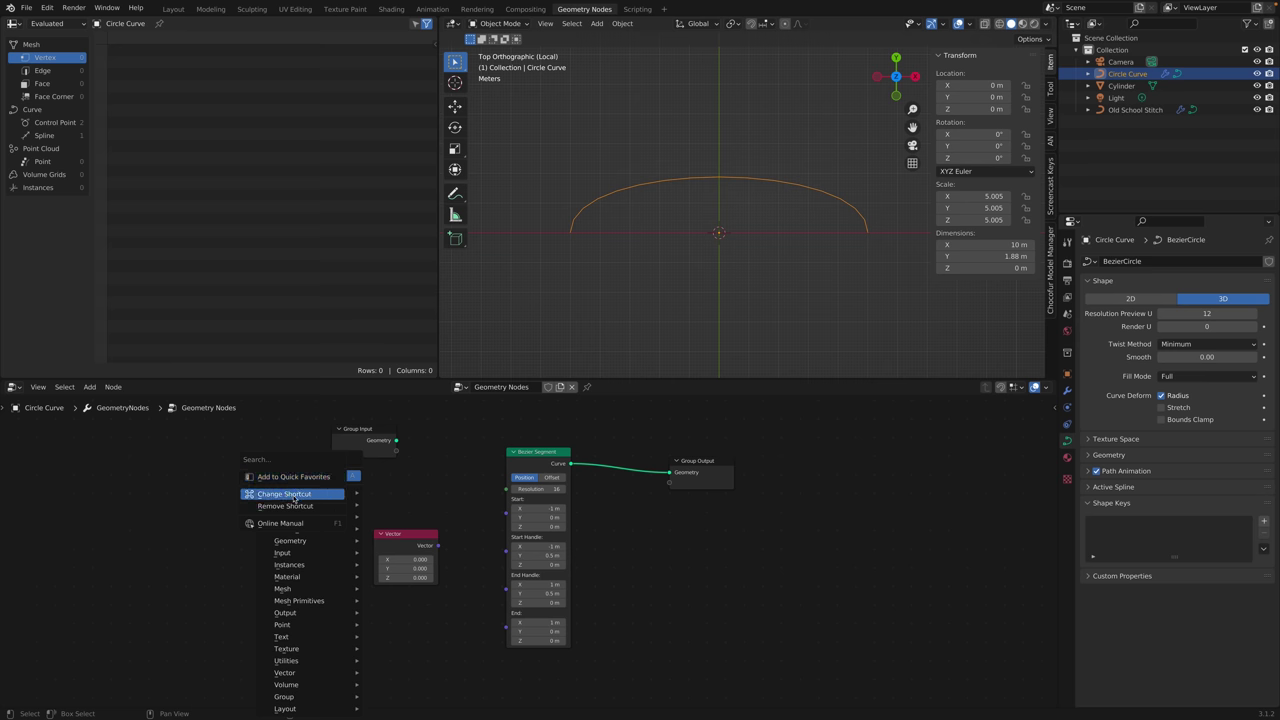
key("Escape")
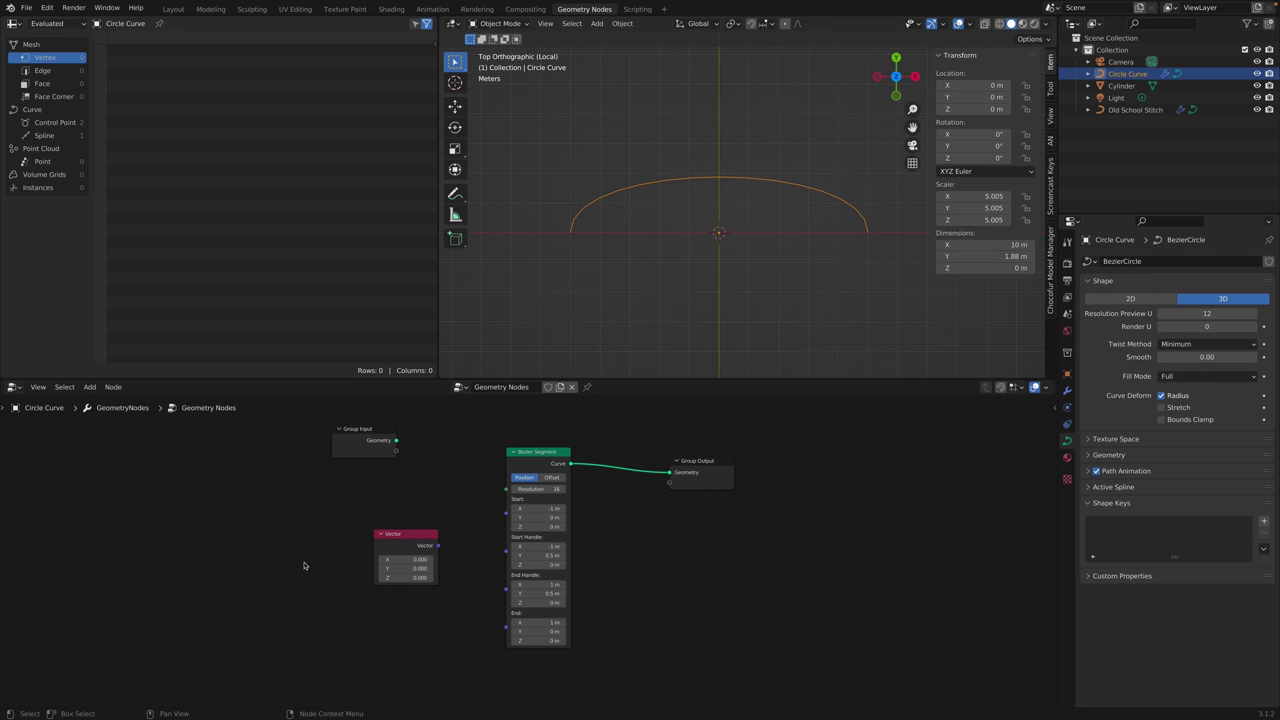
Move the Vector node slightly up and set its X to 1 and Y to 0.5.
left_click_drag(428, 533, 432, 510)
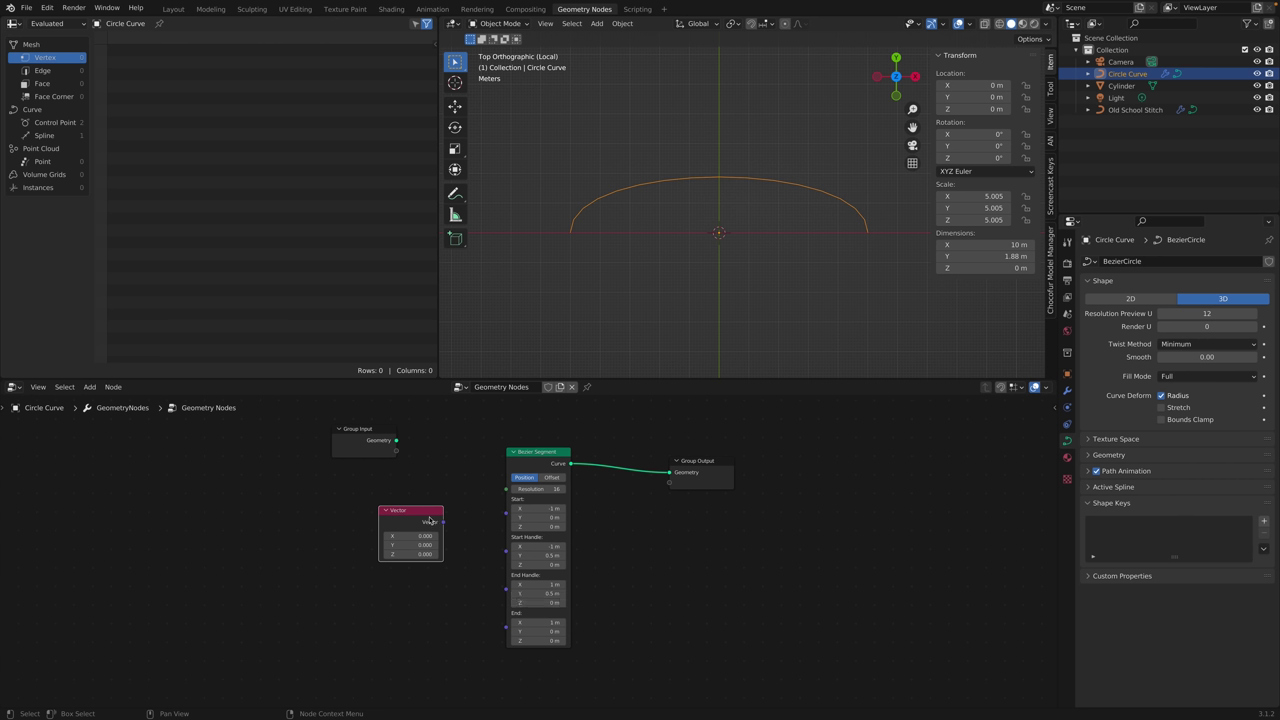
left_click(423, 538)
left_click(425, 545)
type(".5")
key("Return")
Connect the Vector node to the Bezier Segment's End Handle and move the Vector node farther away from it.
left_click_drag(442, 525, 461, 539)
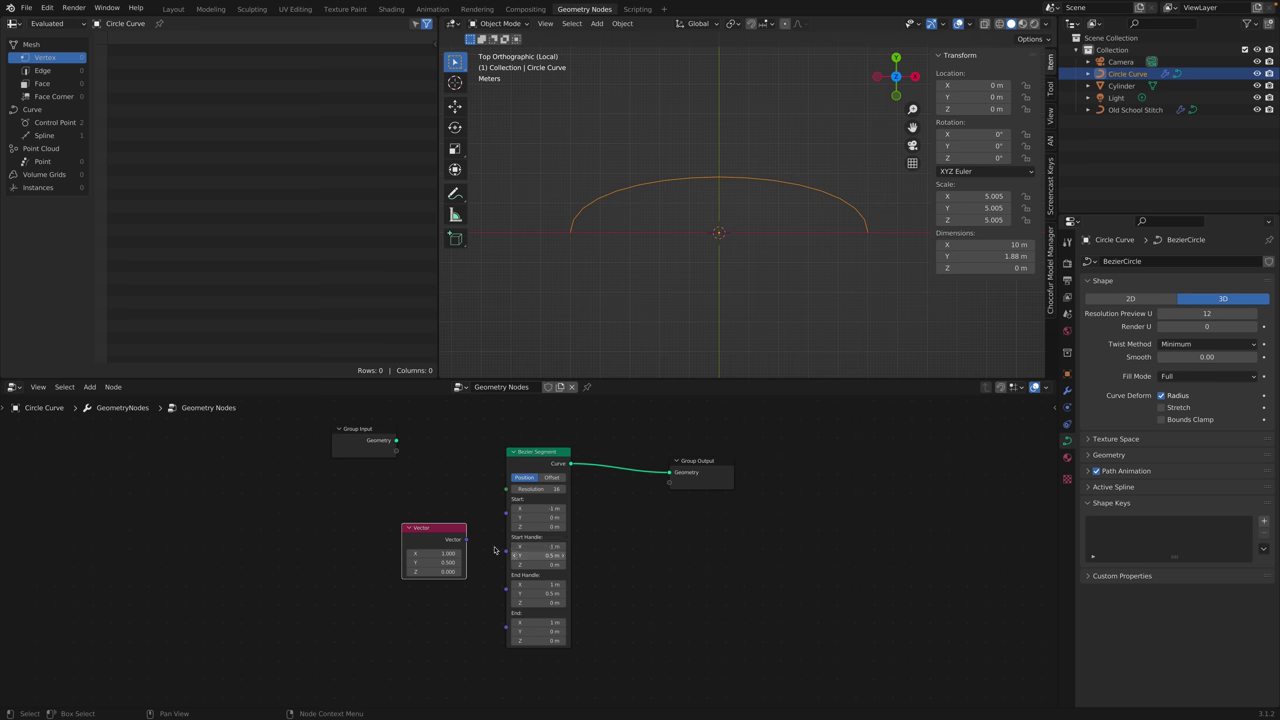
left_click_drag(451, 529, 506, 589)
left_click_drag(442, 531, 402, 525)
left_click_drag(506, 538, 357, 534)
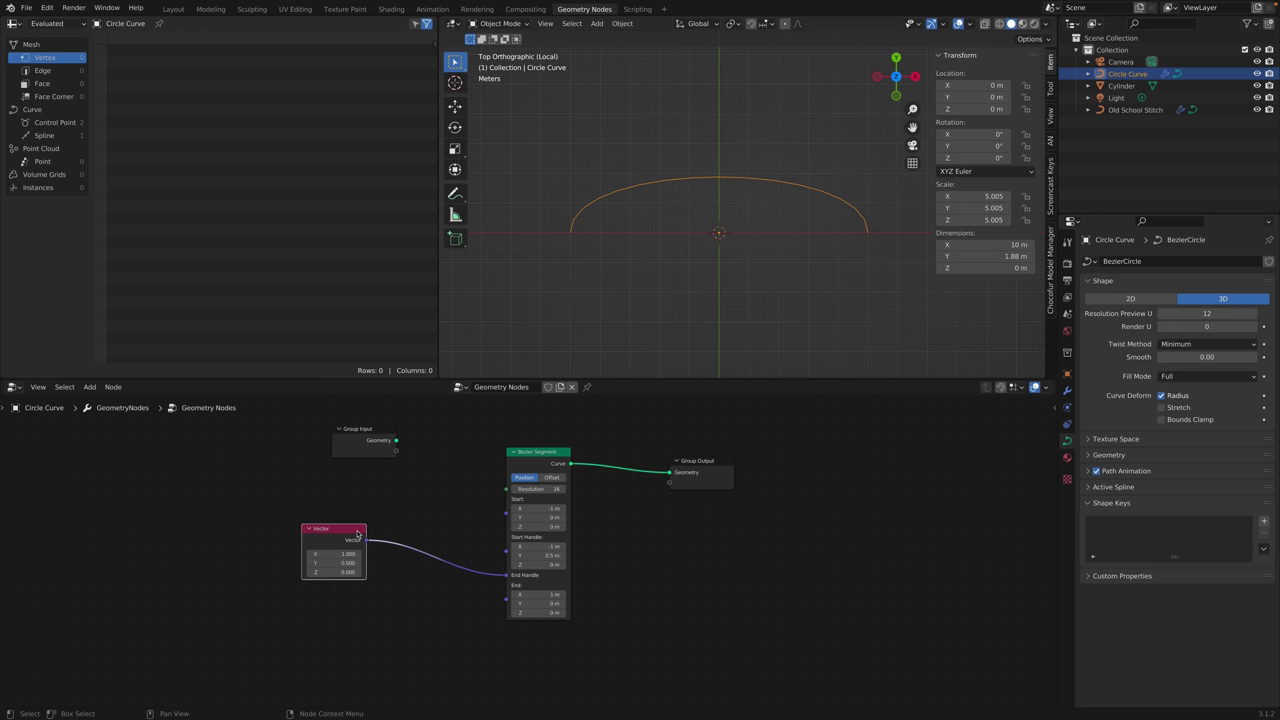
key("shift+a")
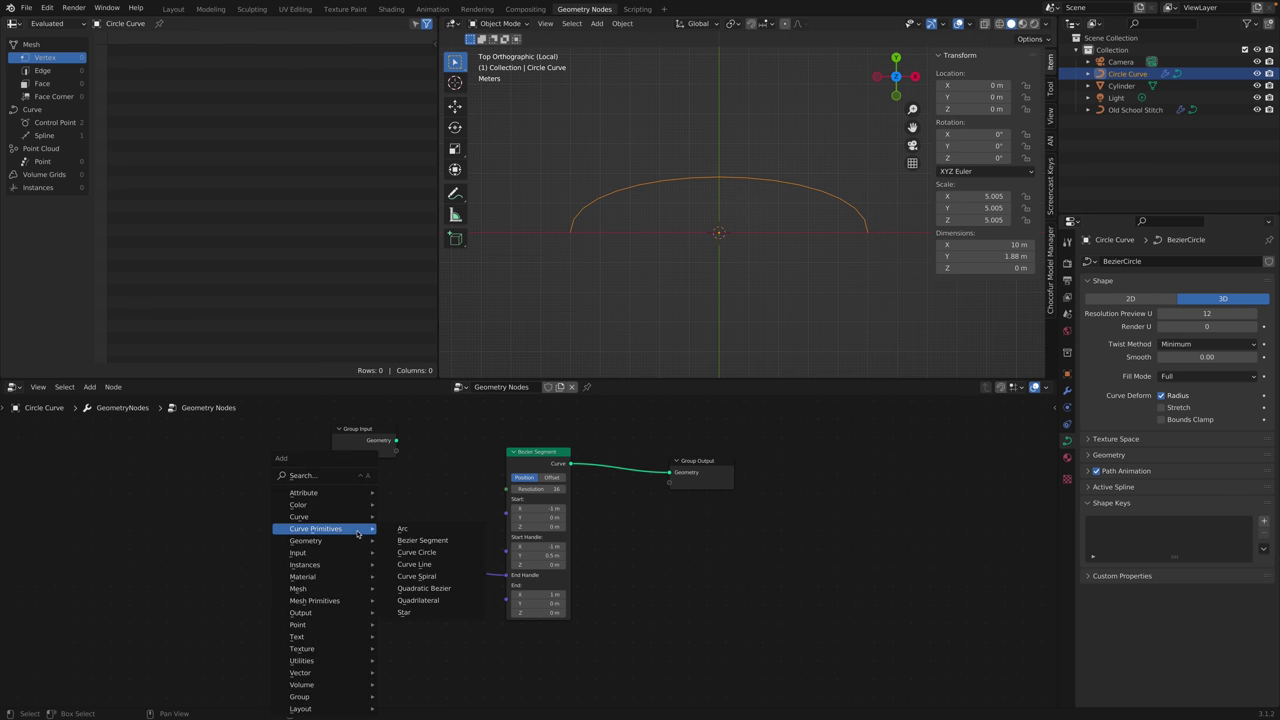
left_click(362, 475)
type("add")
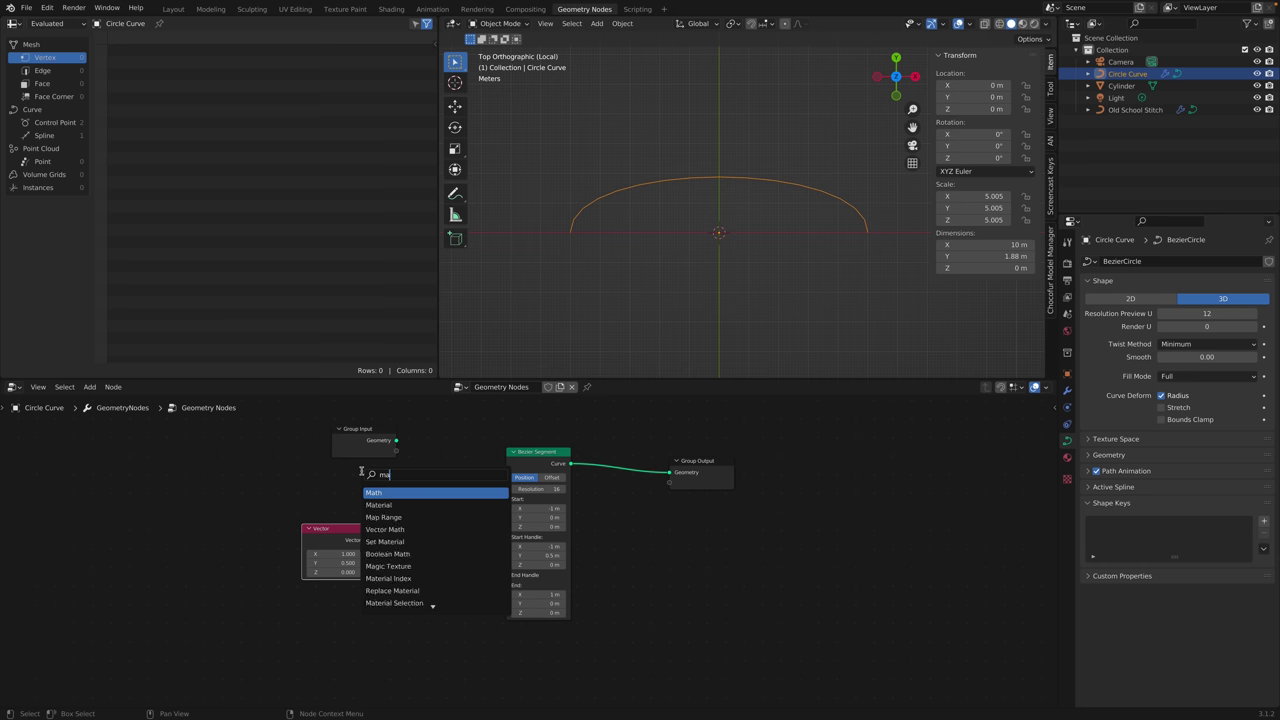
key("Return")
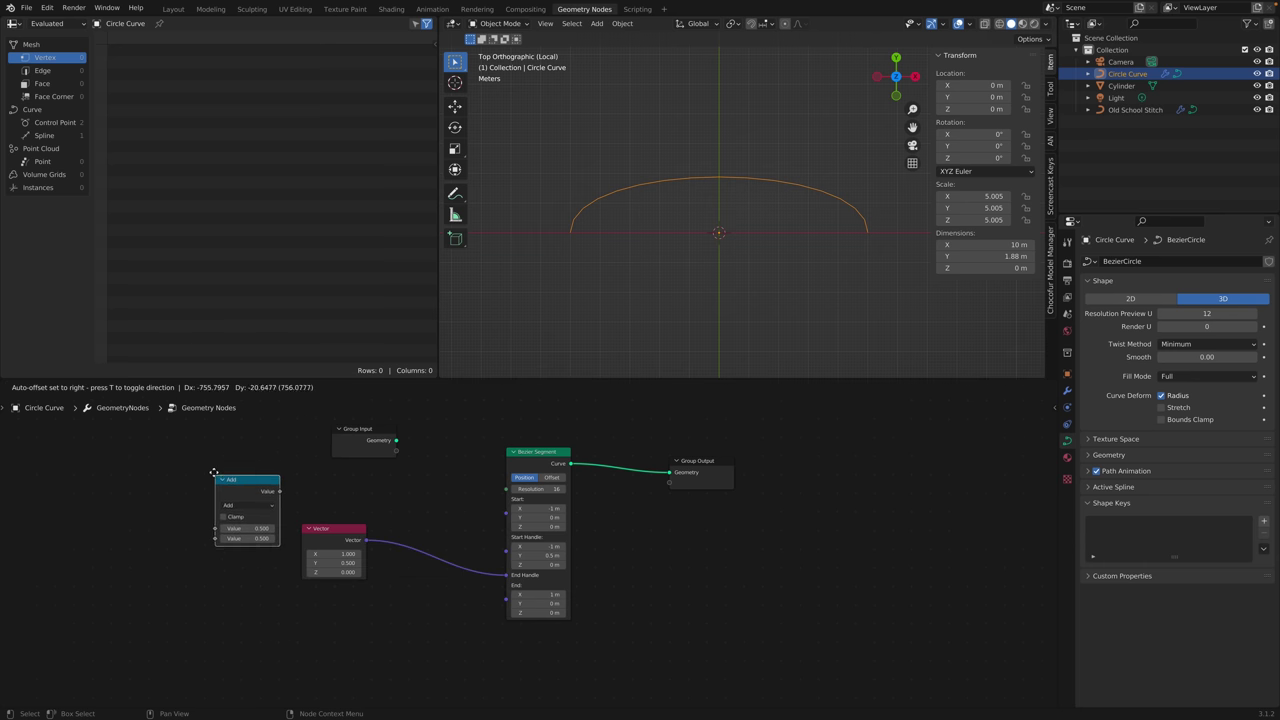
left_click(214, 475)
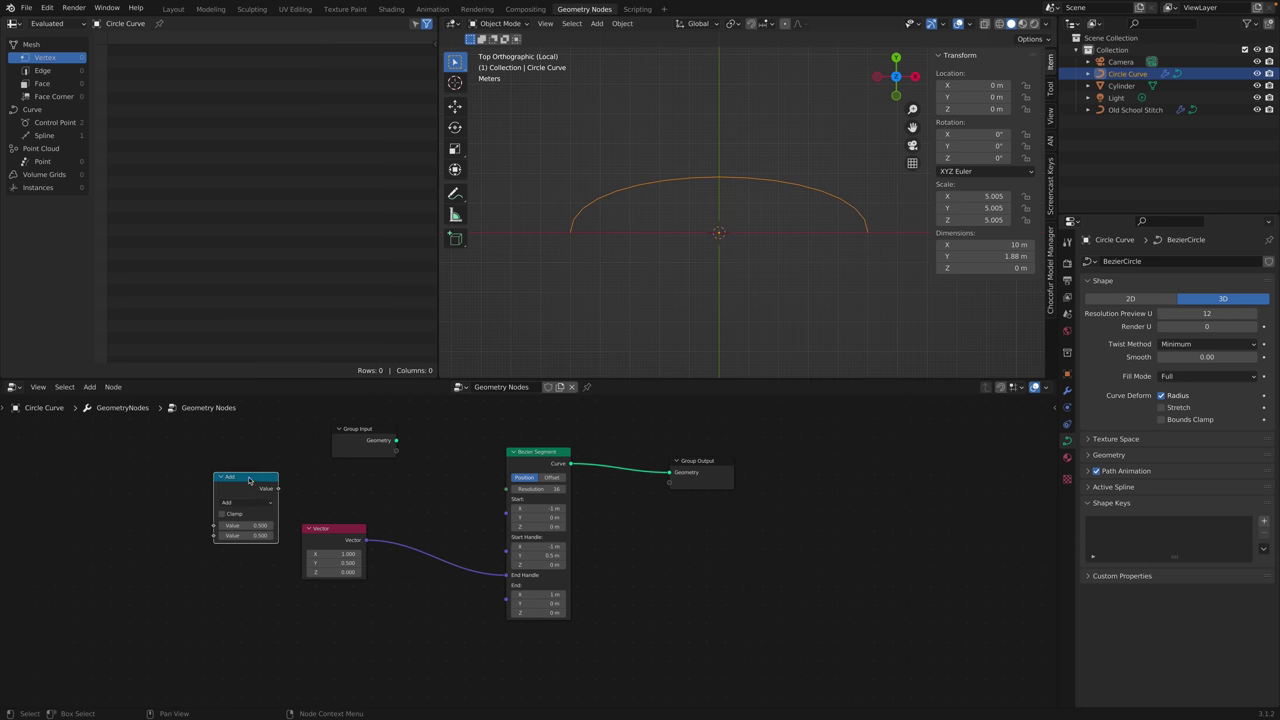
key("x")
Add a Vector Math node set to Multiply, unconnected, between the Vector and Bezier Segment nodes.
key("shift+a")
type("math")
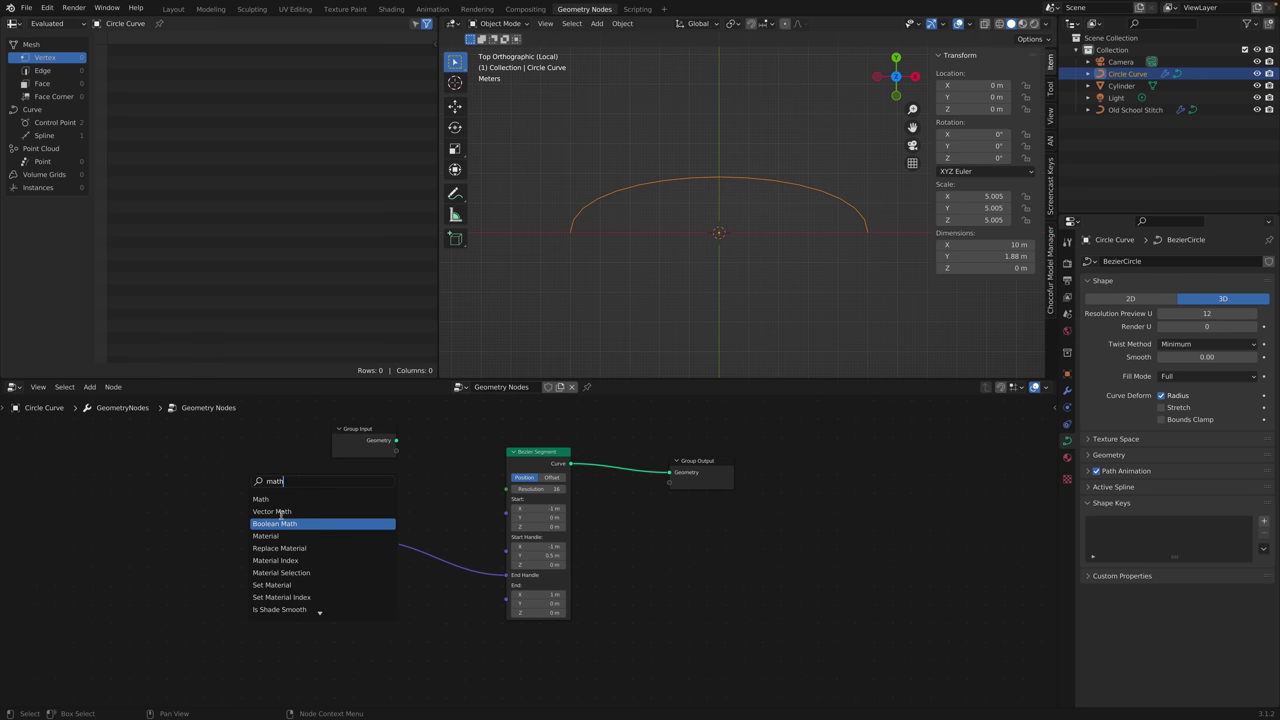
left_click(282, 511)
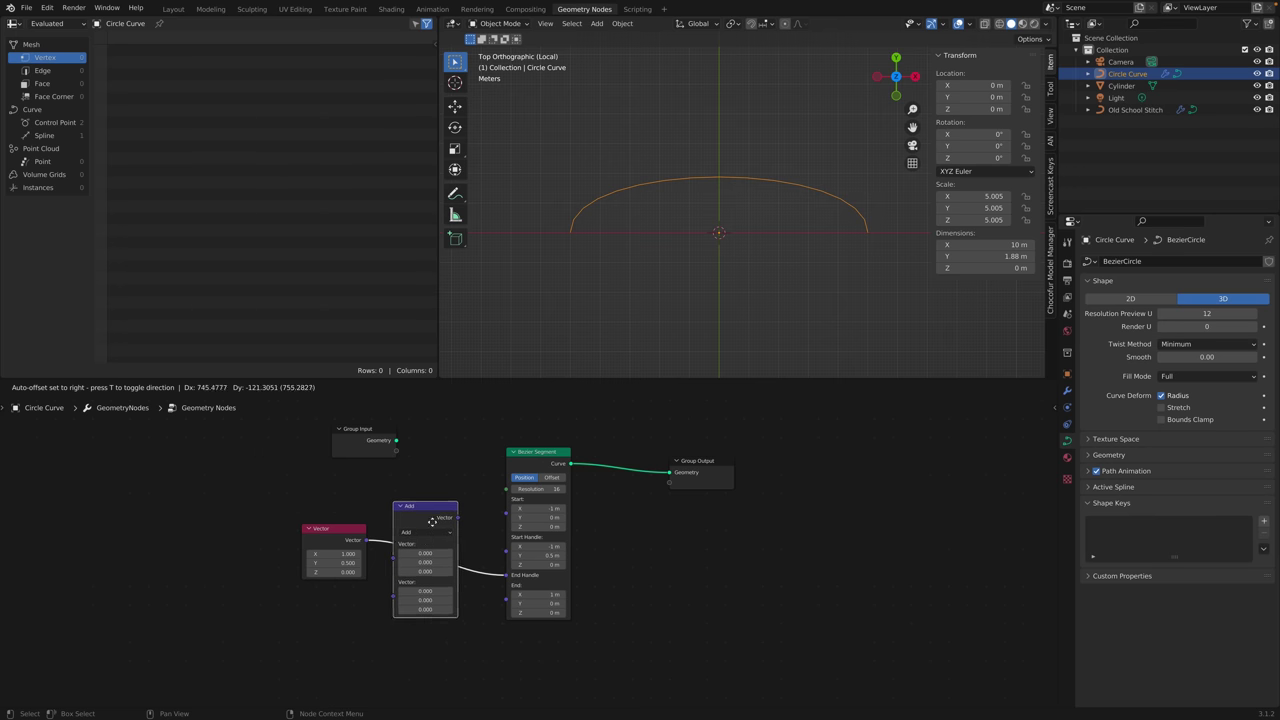
left_click(449, 448)
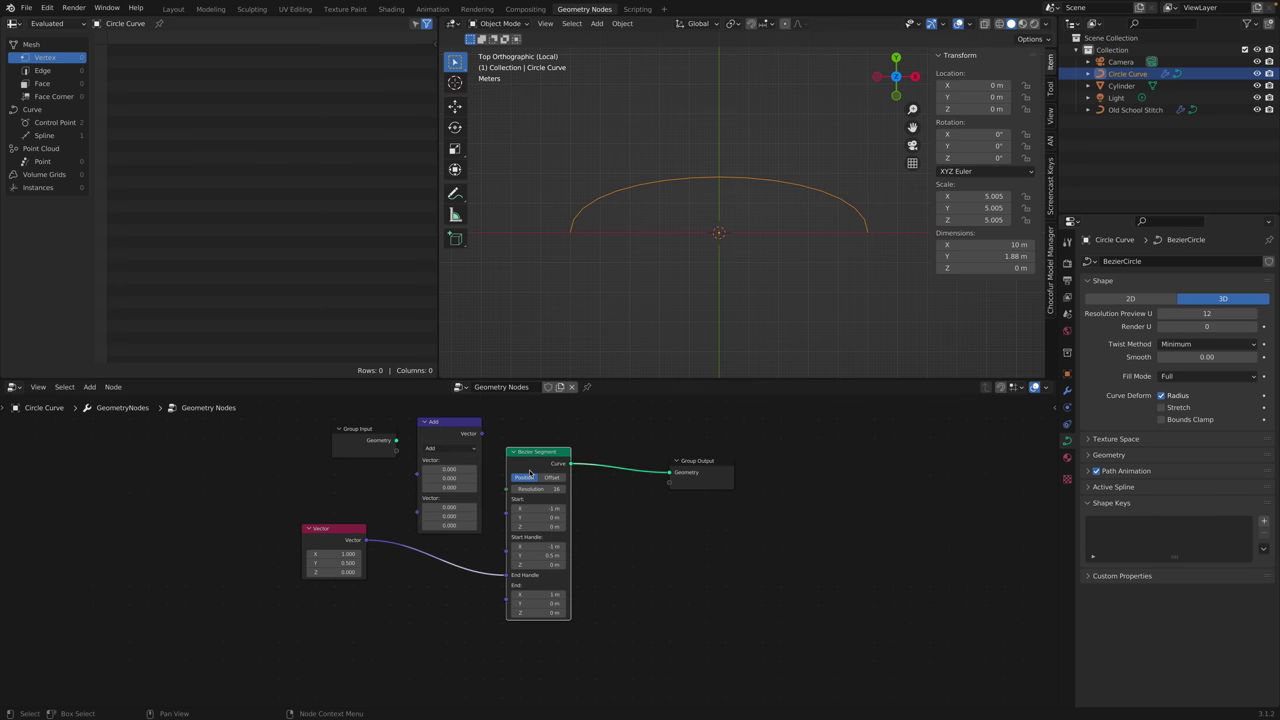
left_click_drag(448, 433, 432, 451)
left_click(432, 467)
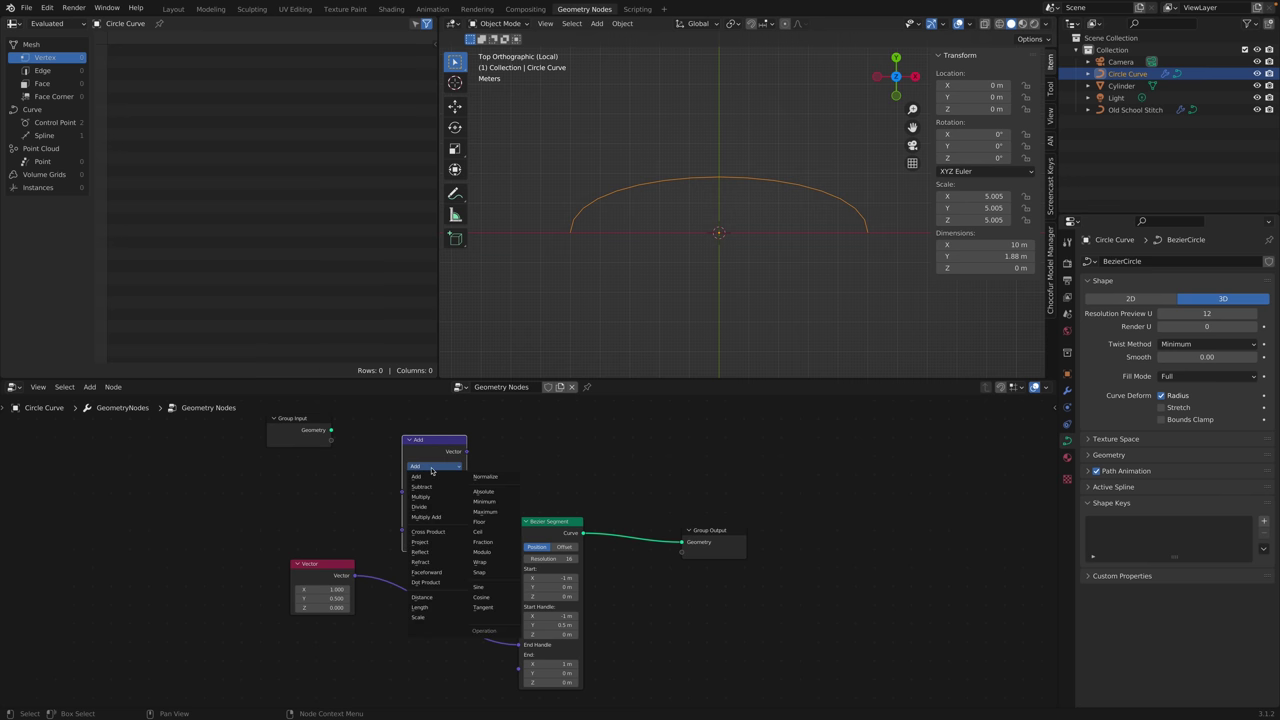
left_click(427, 496)
Set the Multiply node's first vector to -1, 1, 1 and connect the Vector node to its second input.
mouse_move(428, 487)
left_mouse_down()
mouse_move(428, 506)
mouse_move(428, 487)
left_mouse_up()
type("1")
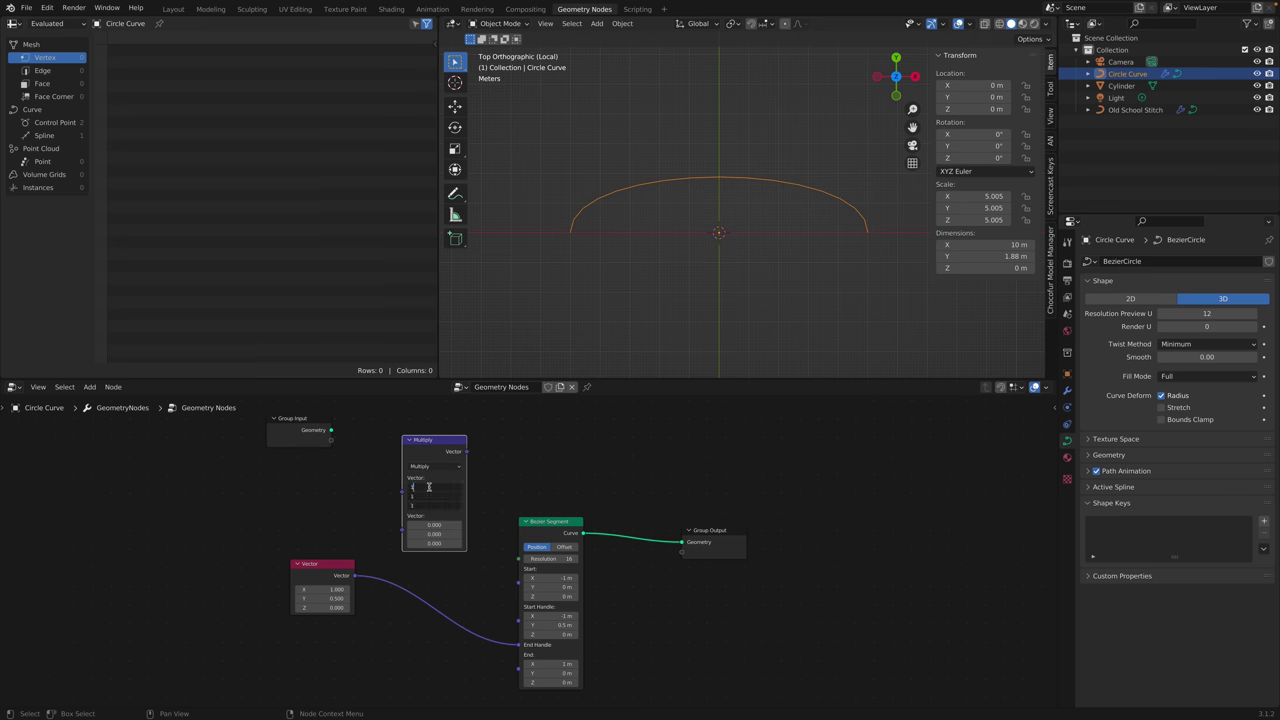
key("Return")
left_click_drag(352, 576, 403, 532)
left_click_drag(466, 452, 496, 473)
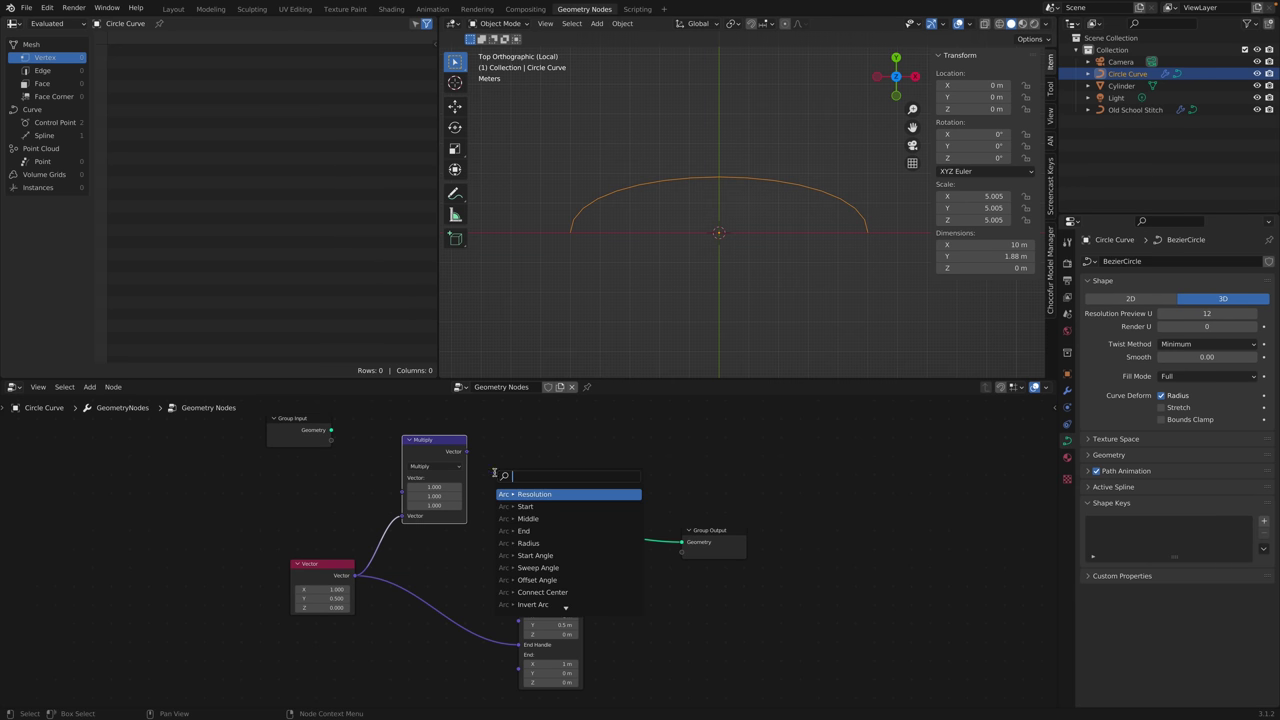
left_click(434, 487)
type("-1")
key("Return")
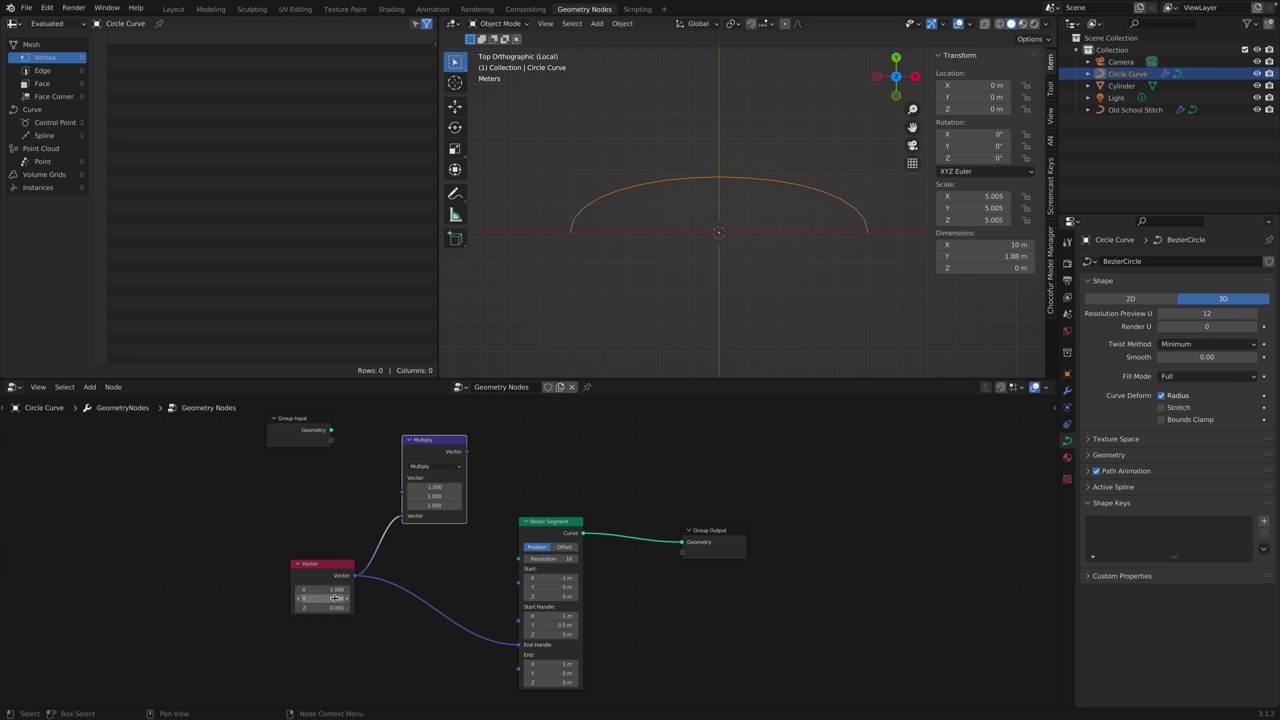
Enter 0.5 for the Vector's Y, connect the Multiply result to the Bezier Segment's Start Handle, and tidy the node positions.
left_click(334, 598)
type("0.5")
key("Return")
left_click_drag(467, 452, 519, 621)
left_click_drag(440, 440, 437, 469)
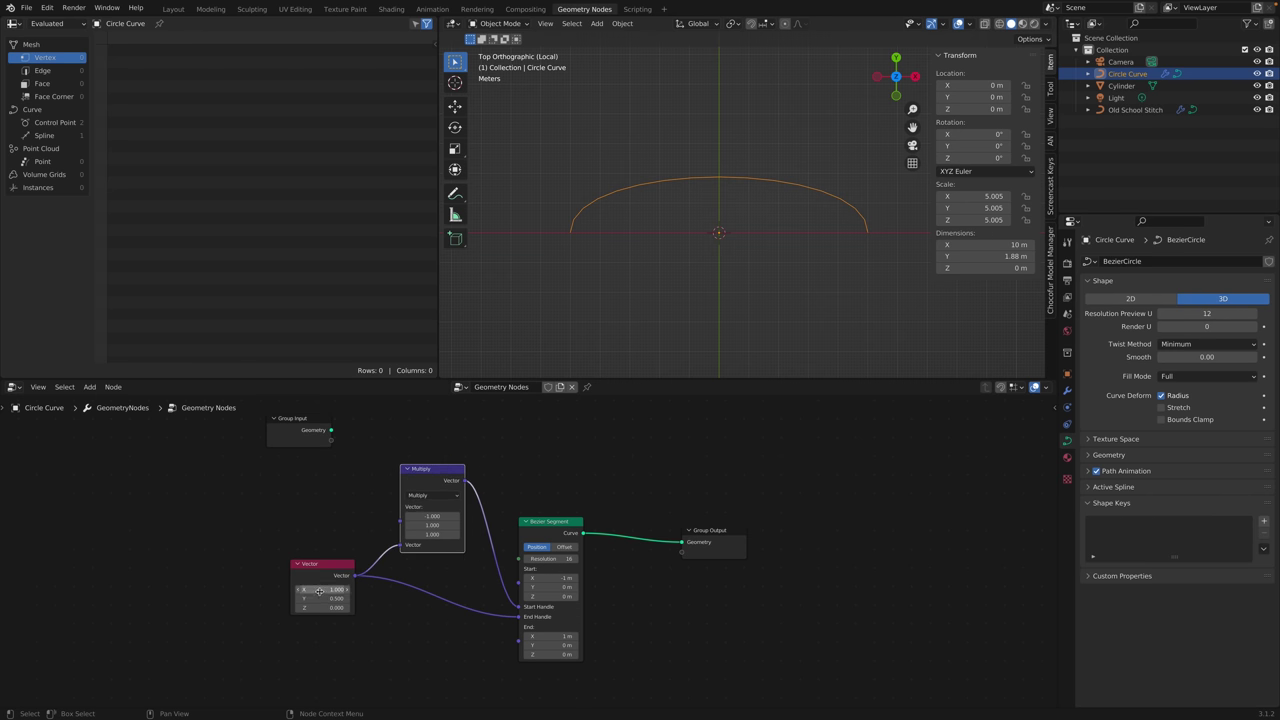
mouse_move(317, 591)
left_mouse_down()
mouse_move(360, 591)
mouse_move(310, 598)
left_mouse_up()
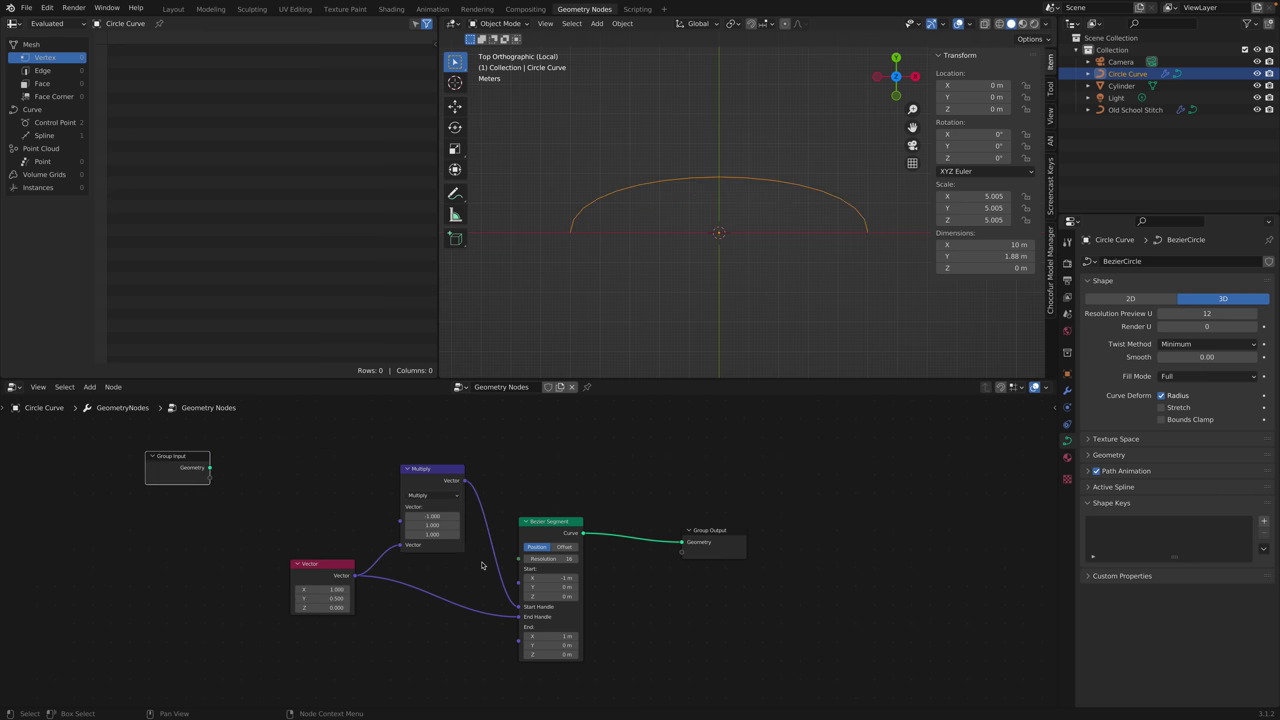
middle_click_drag(745, 170, 698, 240)
left_click(791, 203)
left_click(792, 193)
key("r")
key("x")
key("Escape")
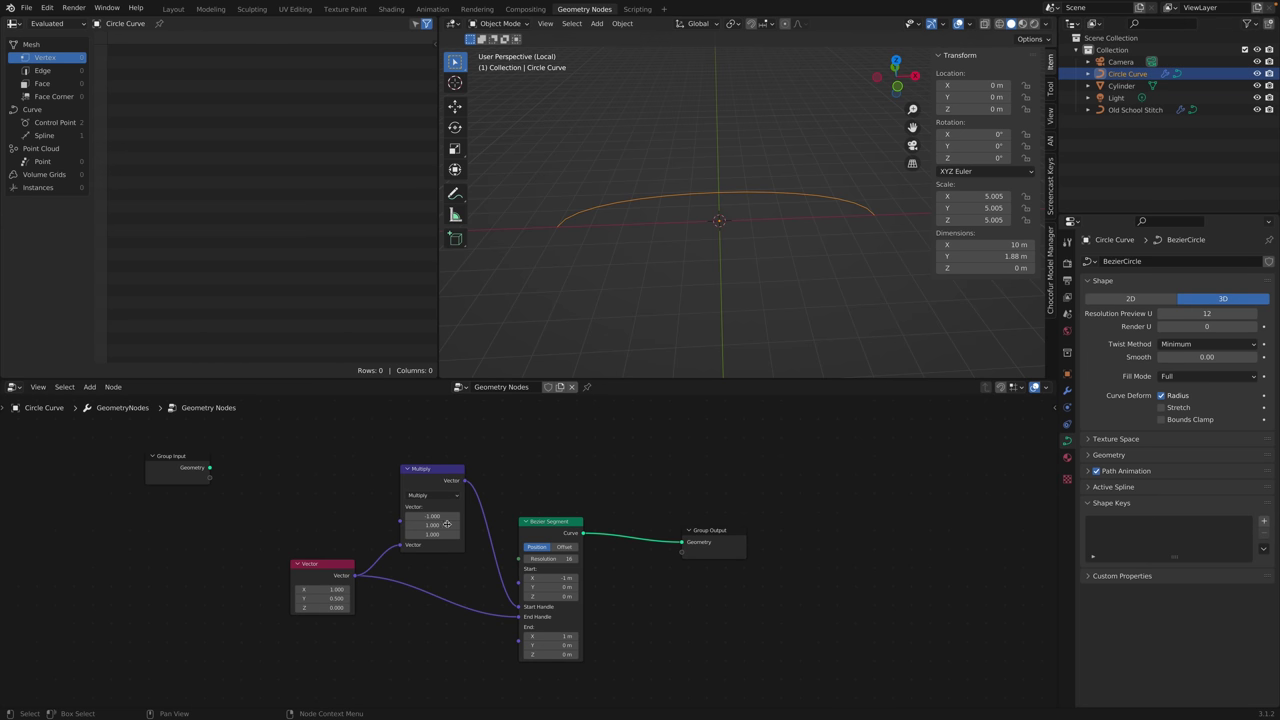
Move Group Output farther away and insert a Transform node on the link between Bezier Segment and Group Output.
middle_click_drag(606, 517, 573, 463)
left_click_drag(640, 497, 714, 488)
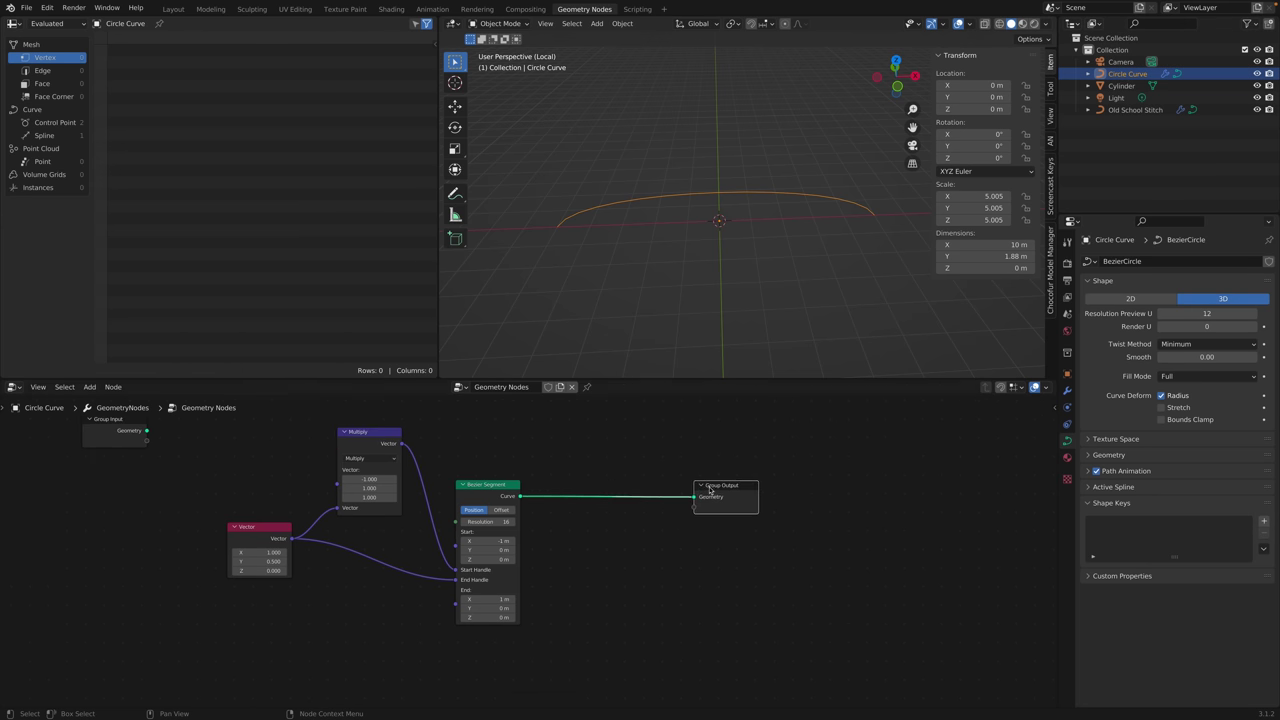
left_click(586, 476)
key("shift+a")
type("tras")
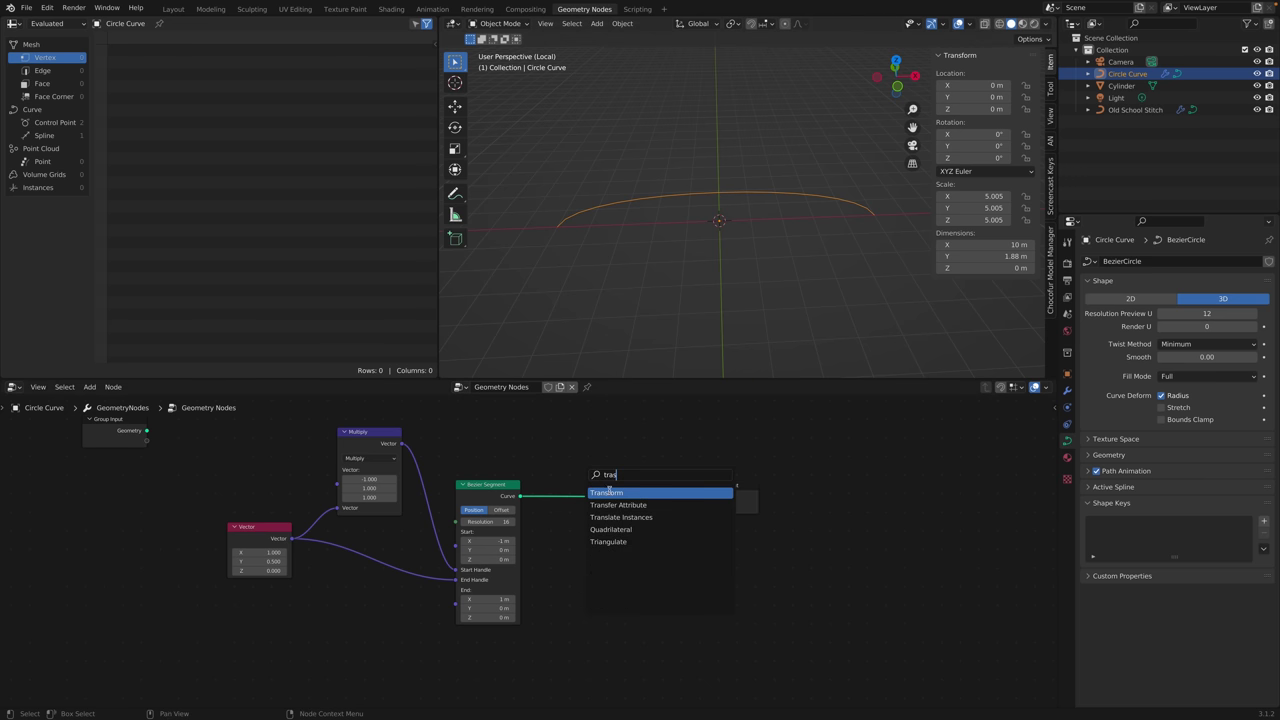
left_click(608, 492)
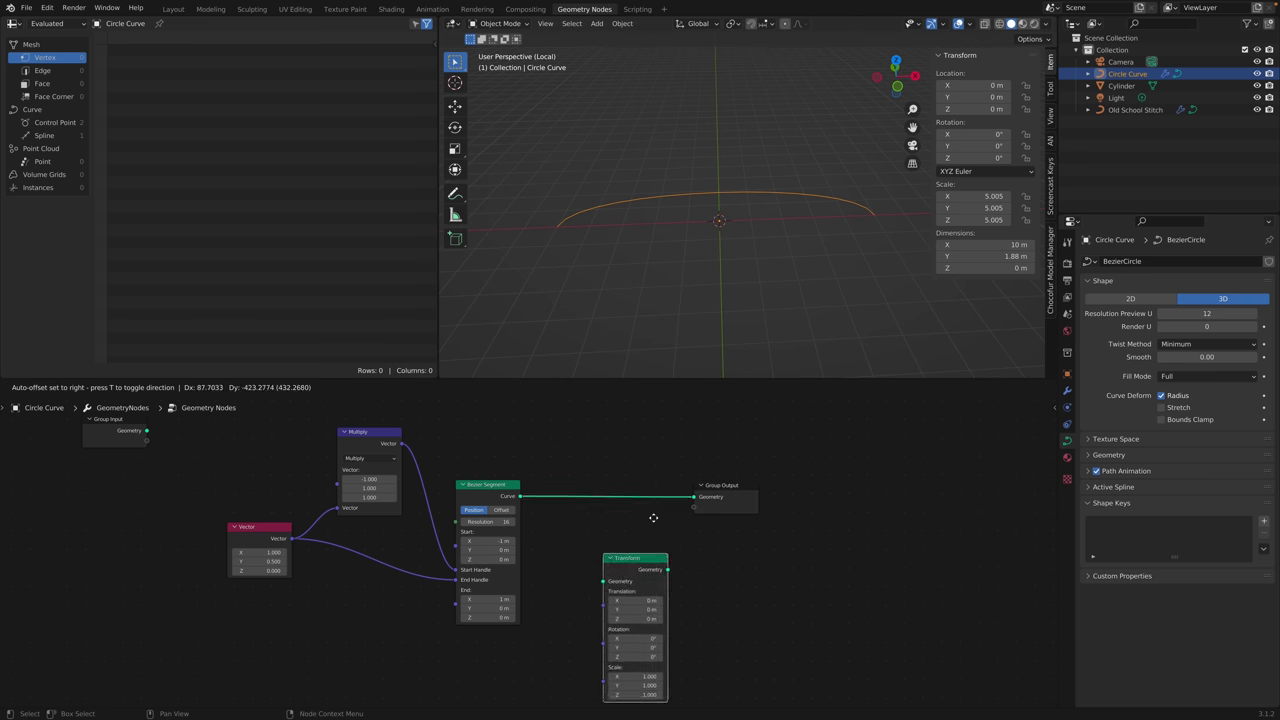
left_click(611, 470)
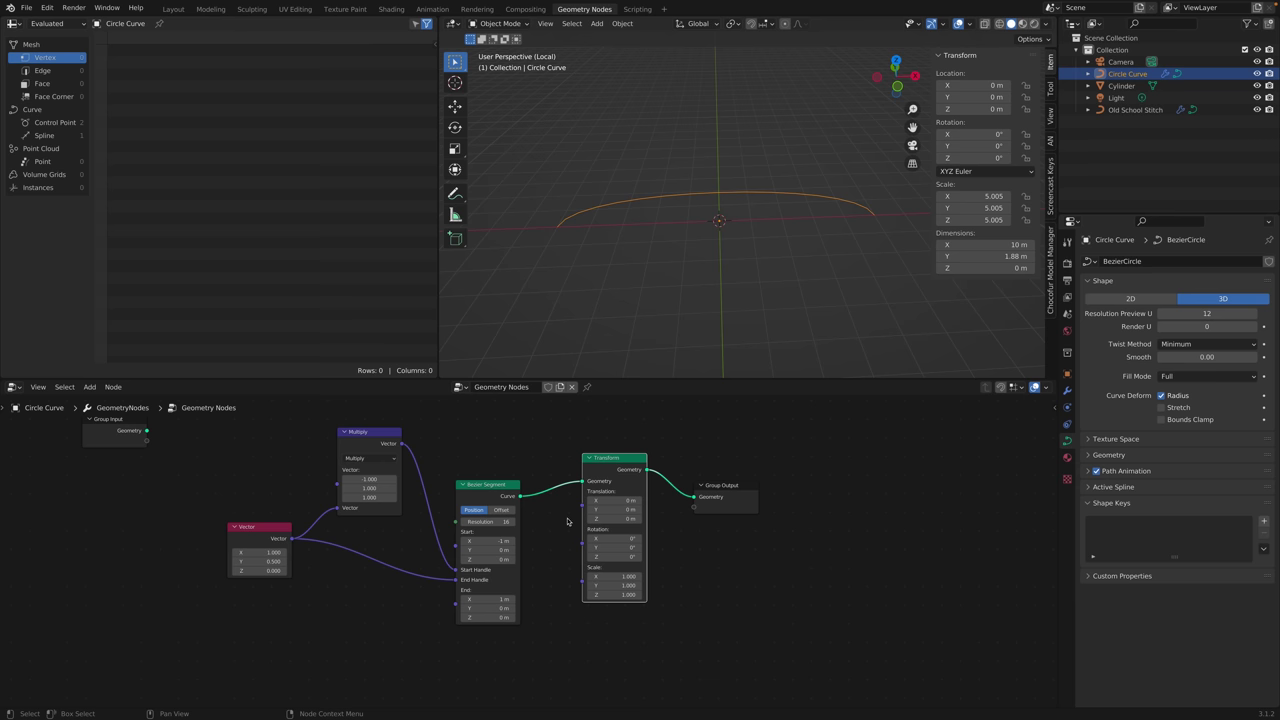
Set the Transform node's X rotation to 90° and move Group Output farther away from it.
left_click(723, 487)
left_click_drag(723, 487, 752, 487)
left_click(608, 541)
type("90")
key("Return")
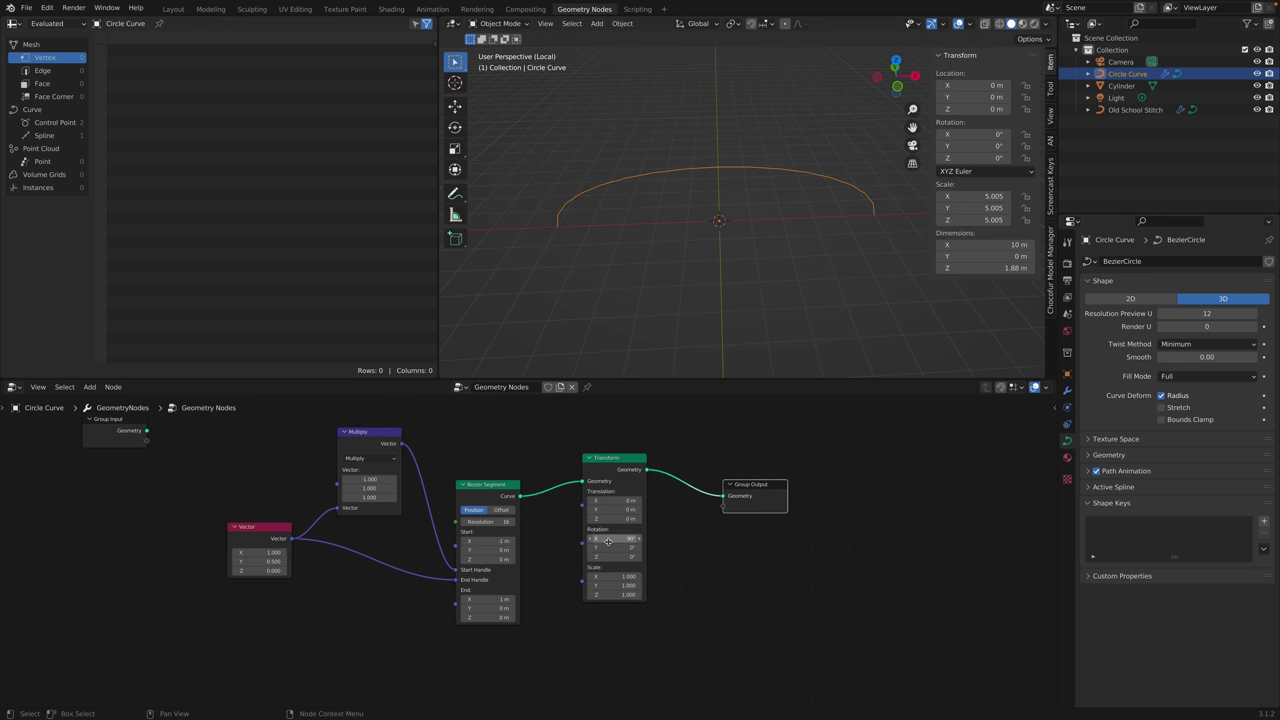
middle_click_drag(720, 290, 762, 287)
key("KP_1")
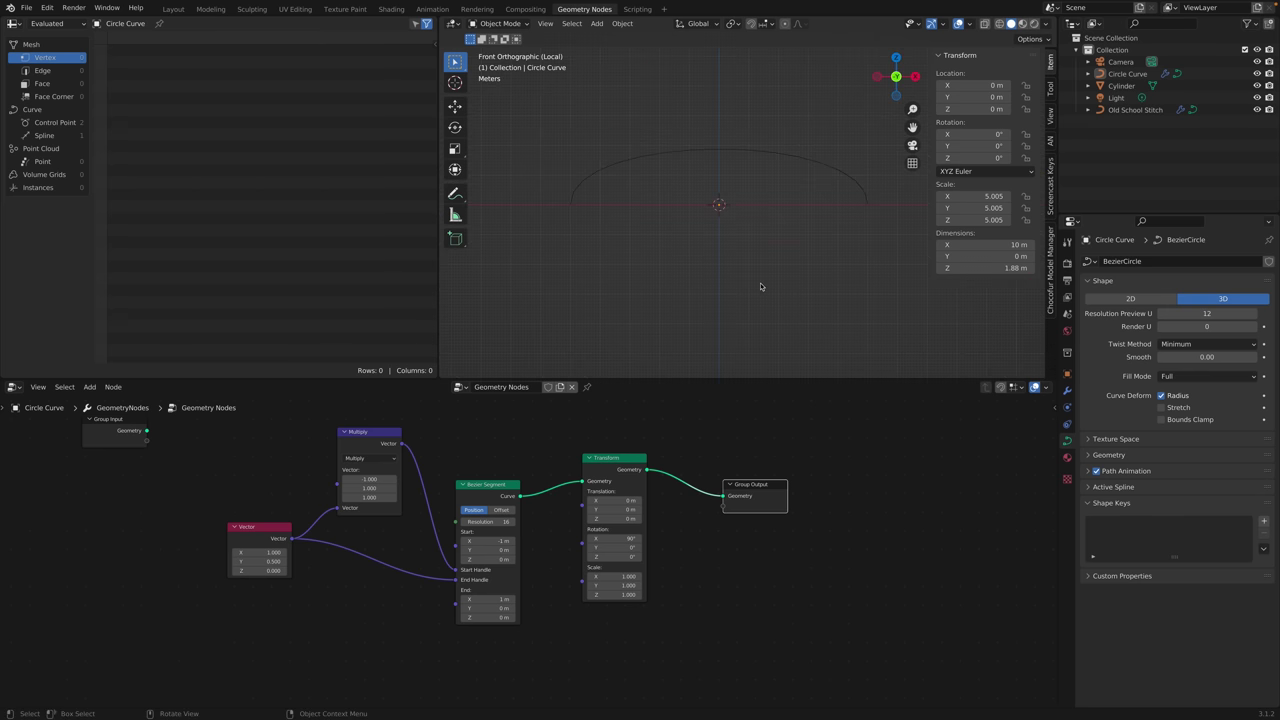
left_click_drag(755, 486, 831, 491)
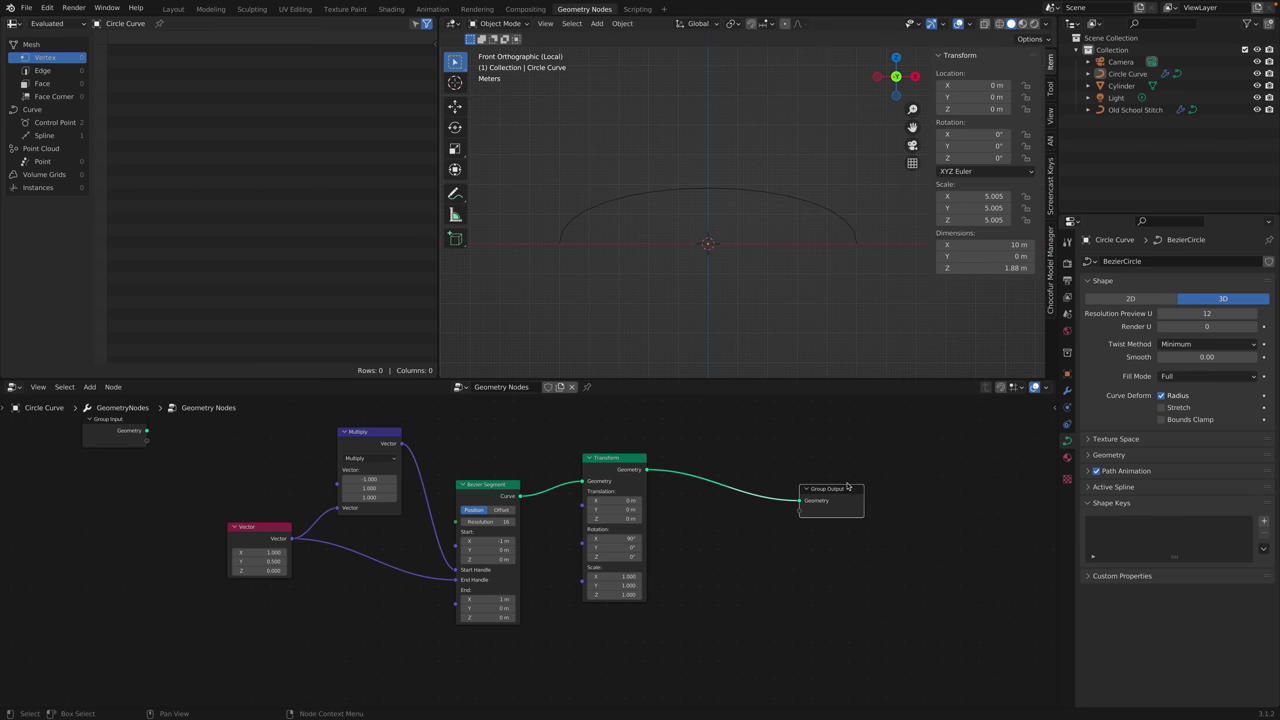
Examine the bevel geometry settings of Old School Stitch and return to Circle Curve.
left_click(1136, 110)
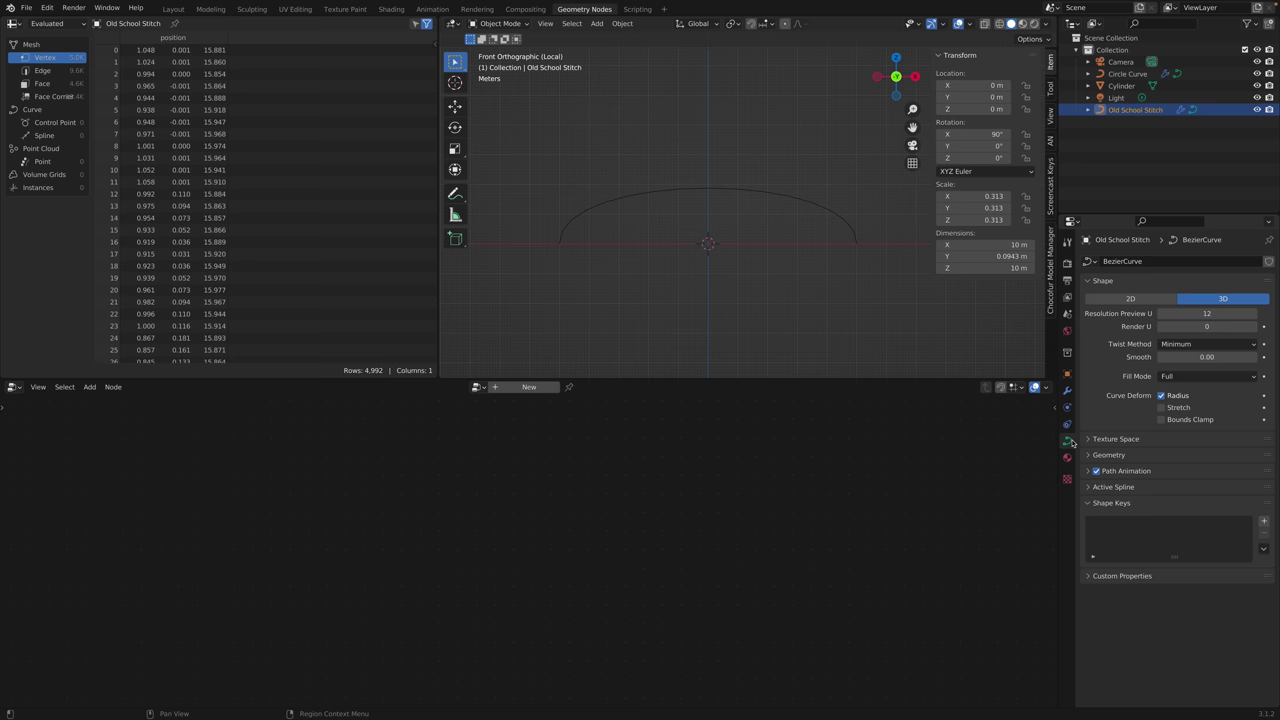
left_click(1108, 455)
scroll(1175, 555, "down", 1)
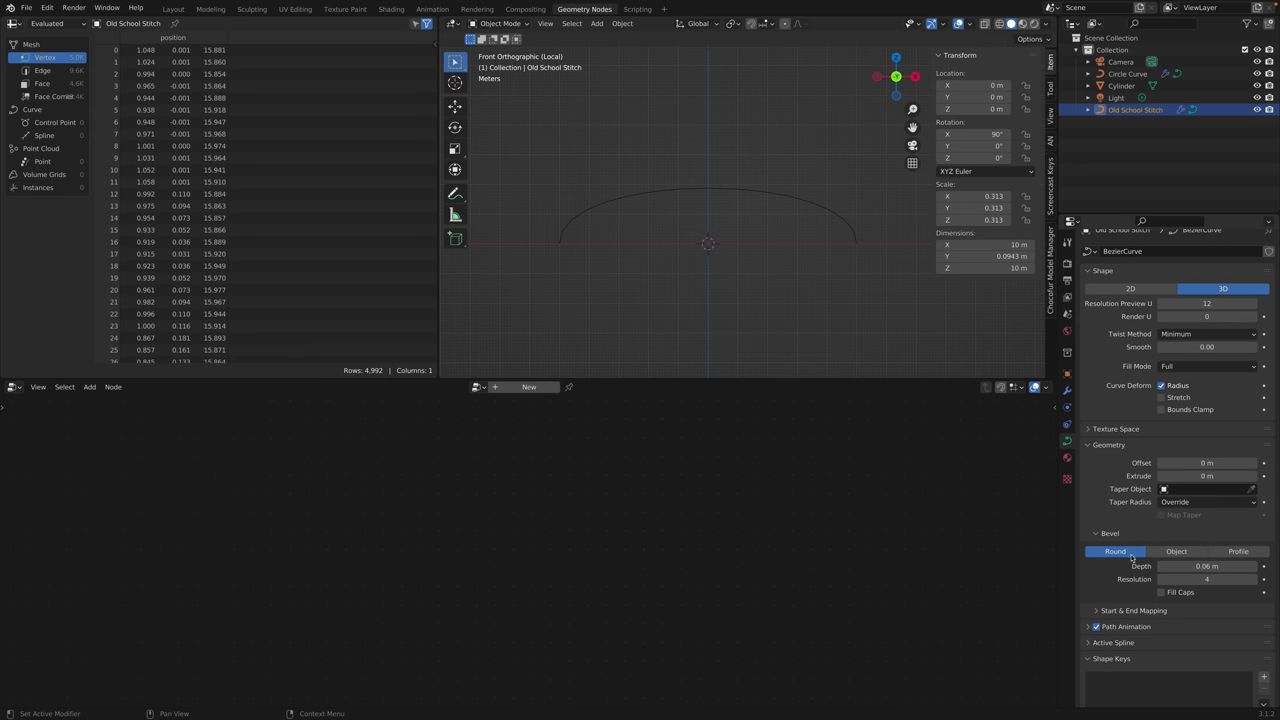
left_click(1127, 73)
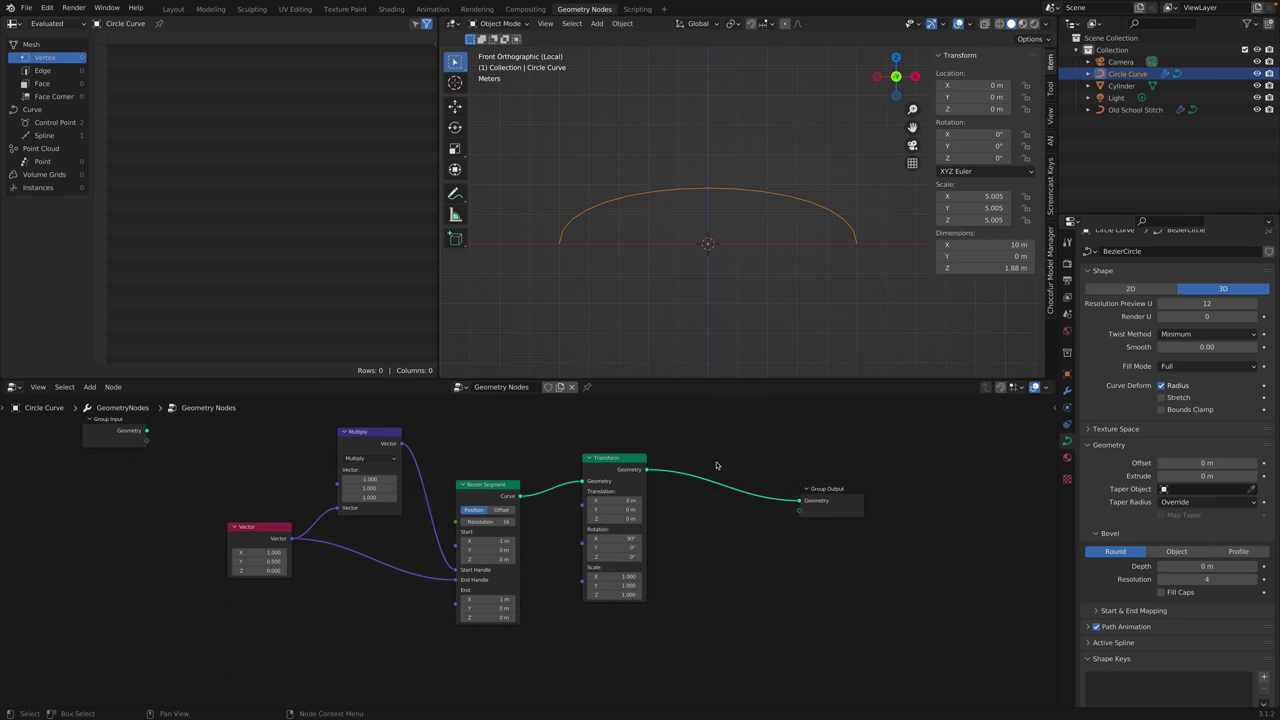
Insert a Curve to Mesh node on the link between Transform and Group Output, and space the nodes apart.
key("shift+a")
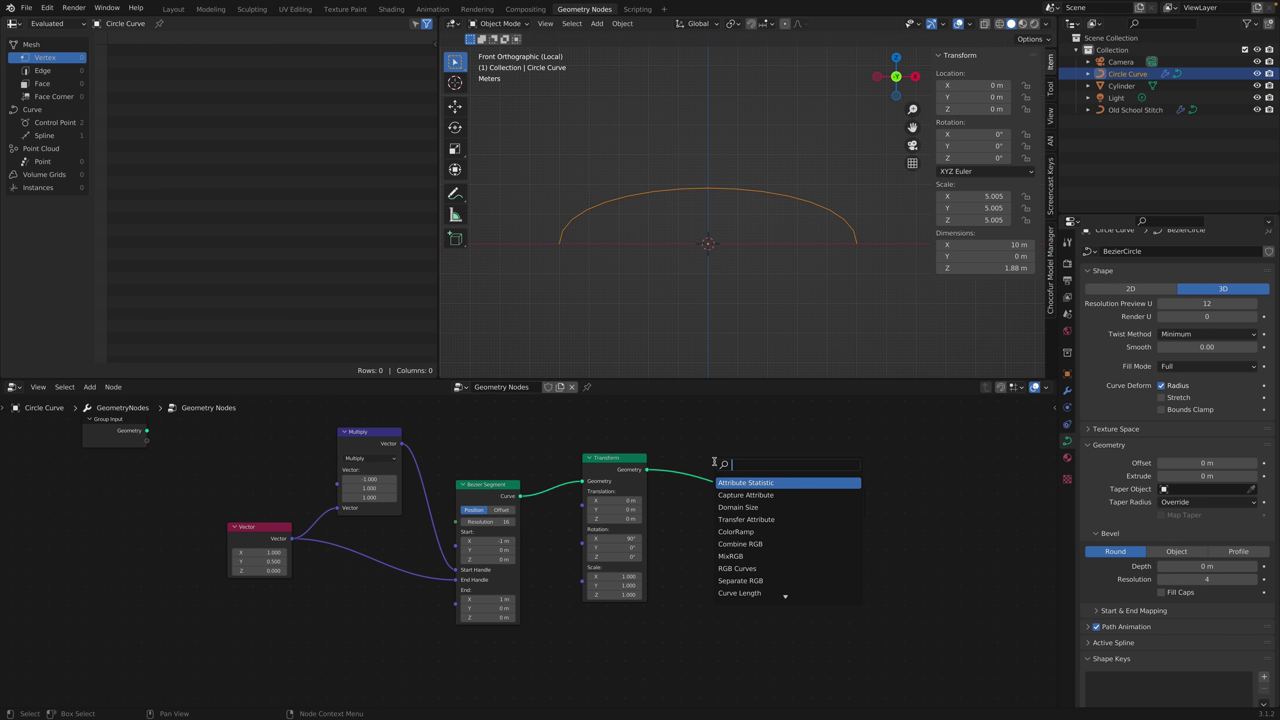
type("curve to mes")
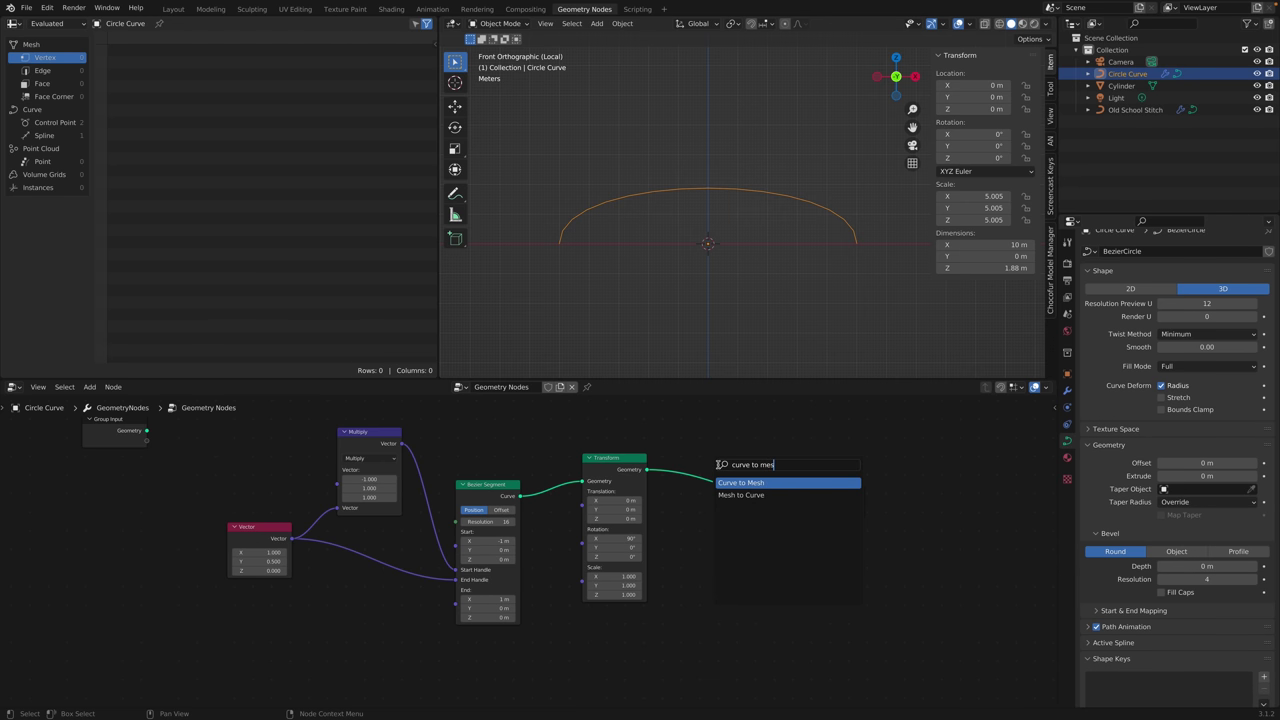
key("Return")
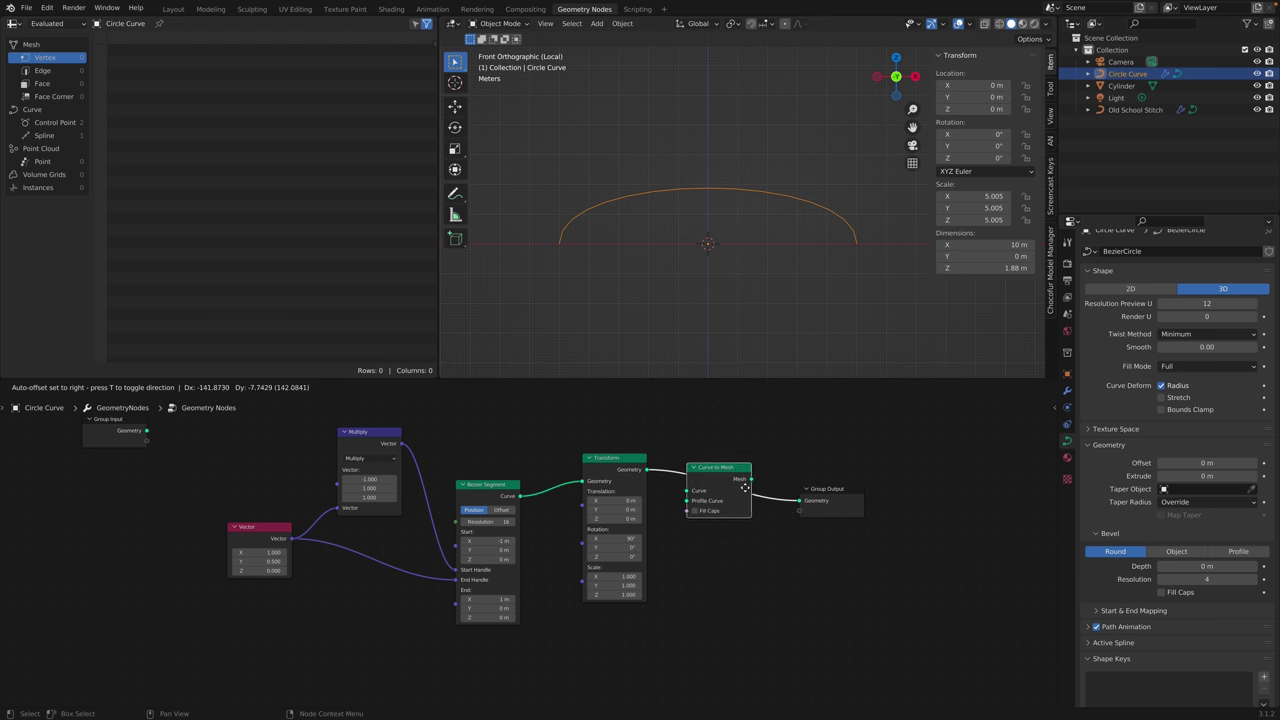
left_click(740, 485)
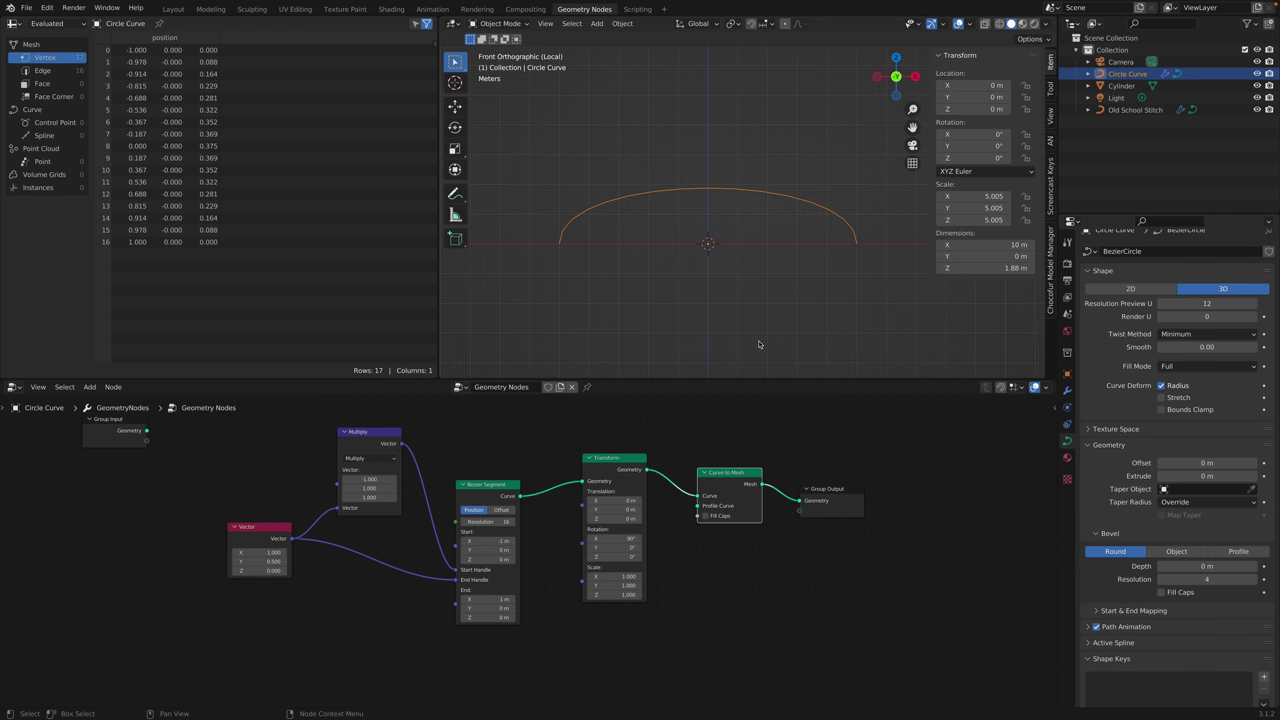
left_click(788, 281)
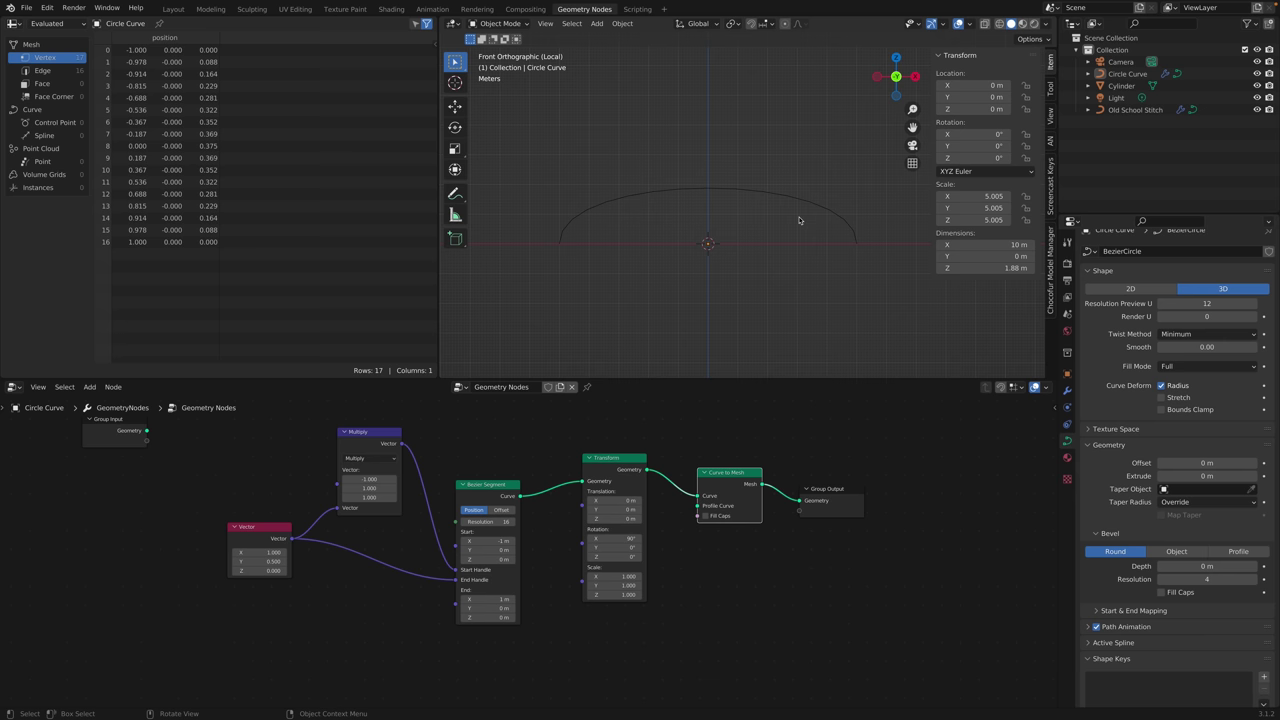
left_click_drag(838, 500, 876, 497)
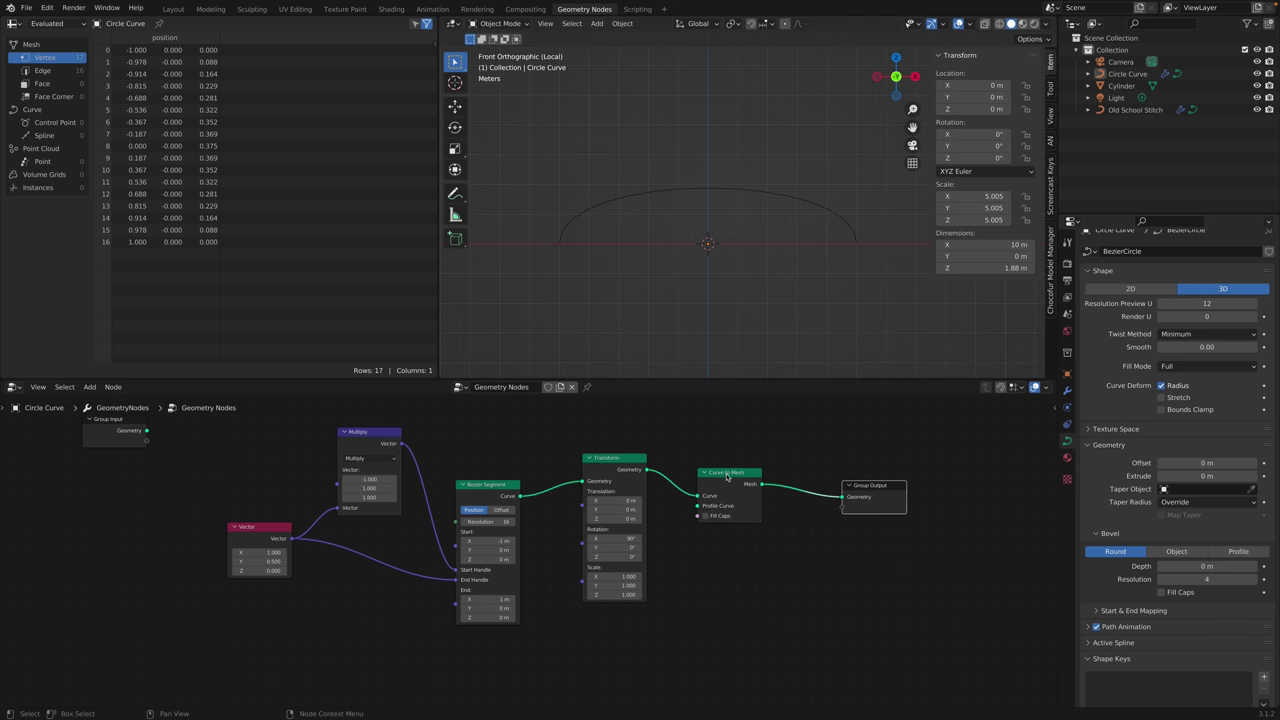
left_click_drag(735, 478, 756, 490)
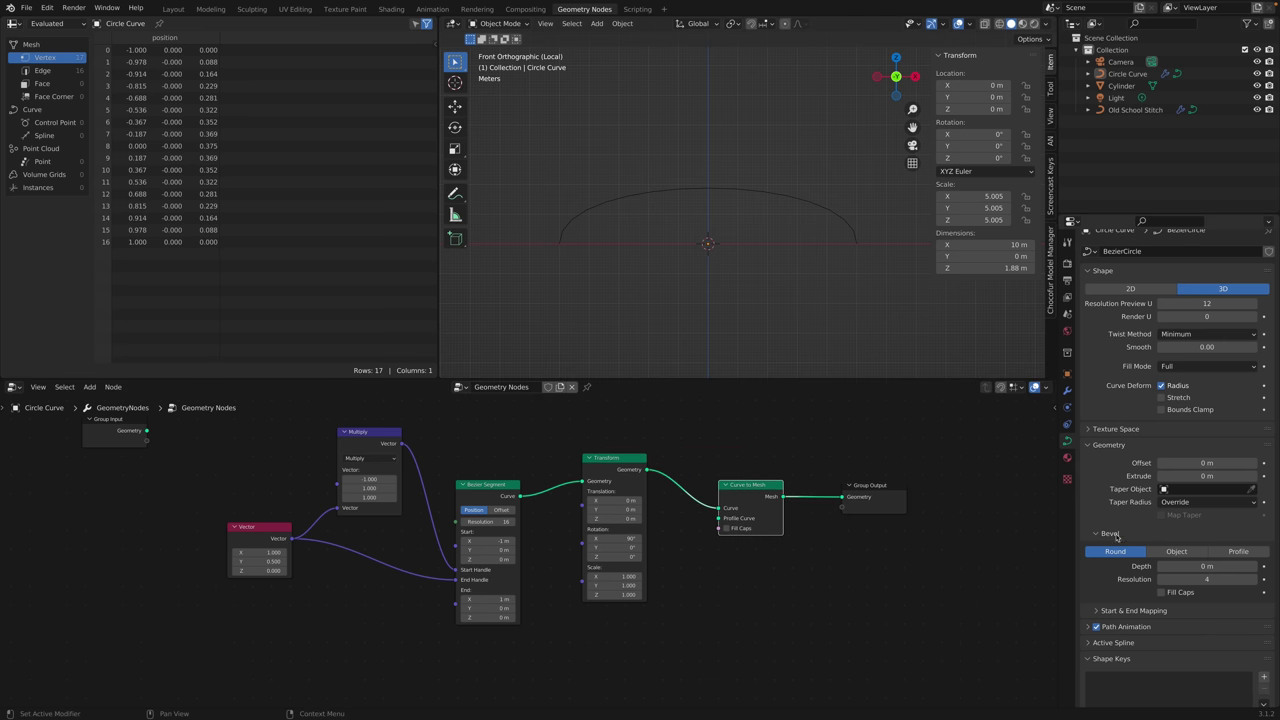
scroll(1117, 537, "down", 2)
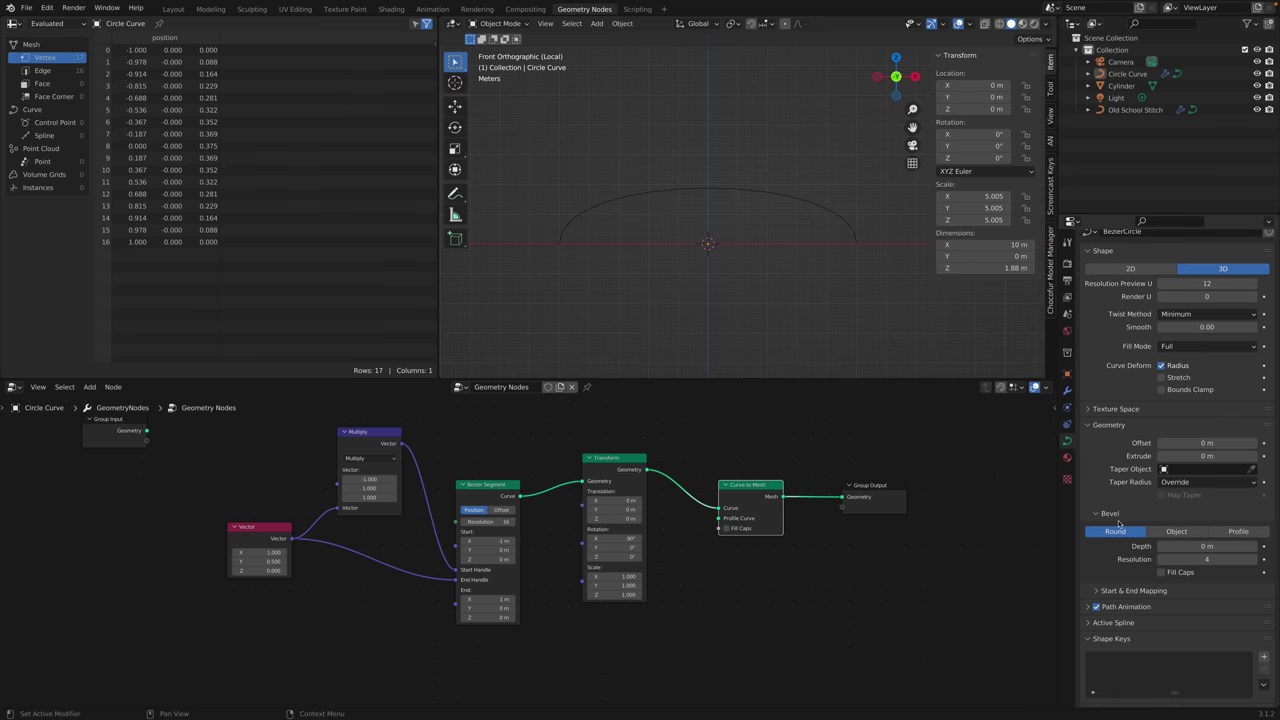
left_click(771, 468)
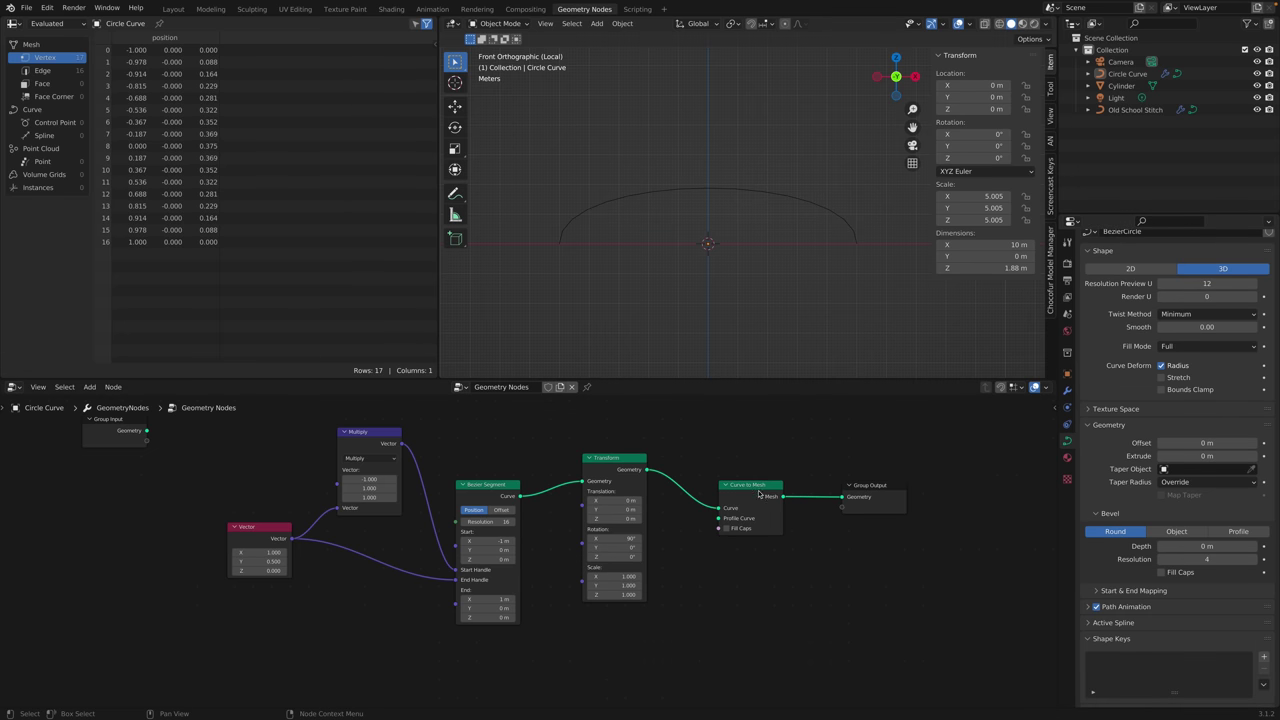
left_click_drag(762, 486, 762, 475)
left_click(768, 480)
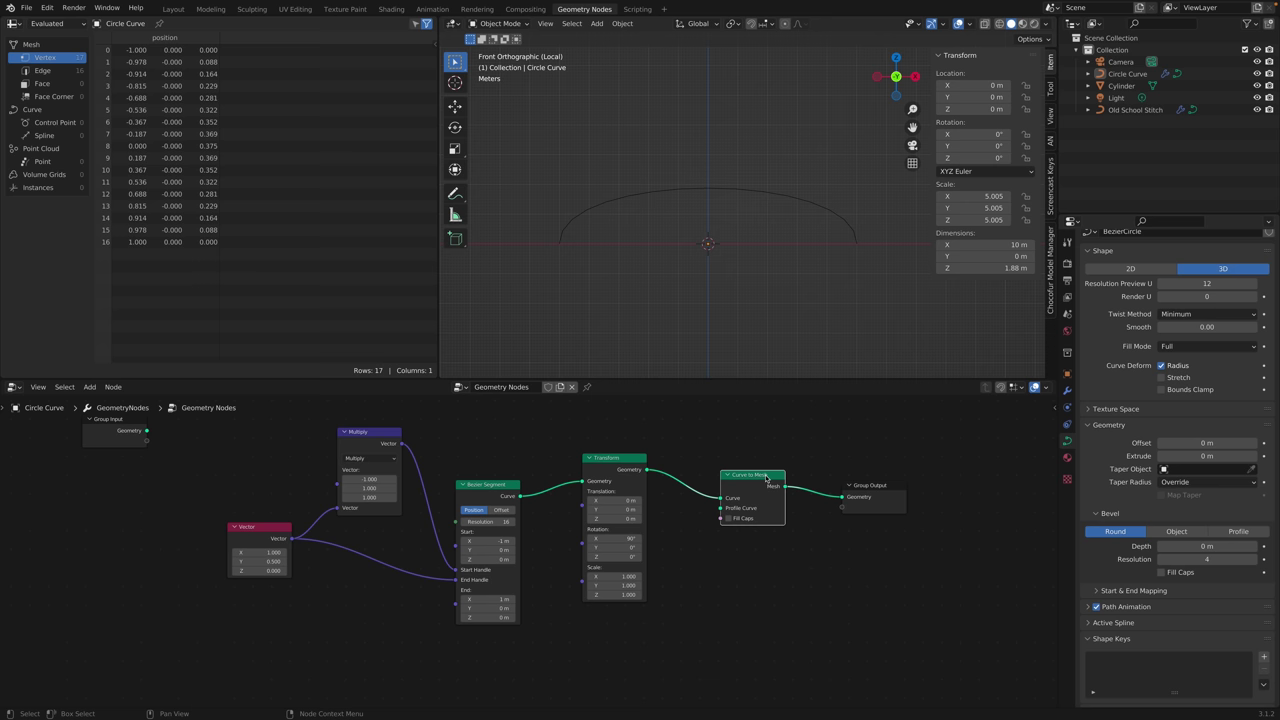
left_click(618, 463)
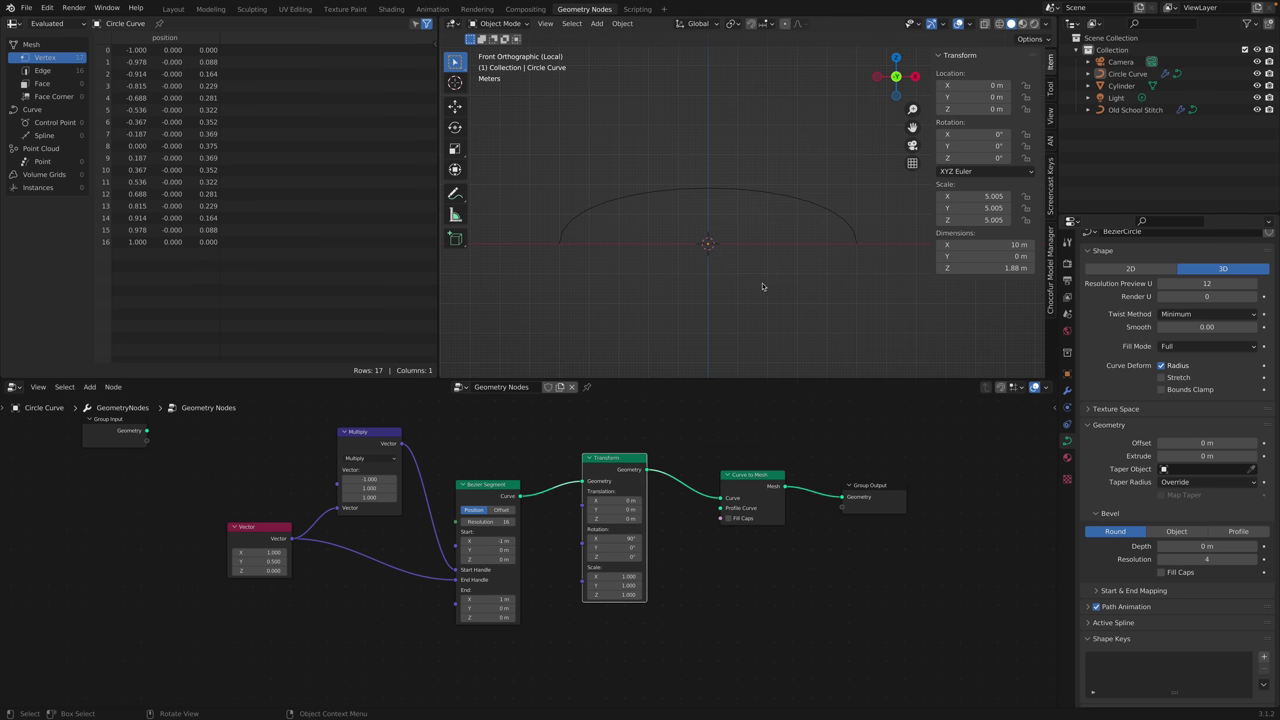
key("shift+a")
left_click(778, 480)
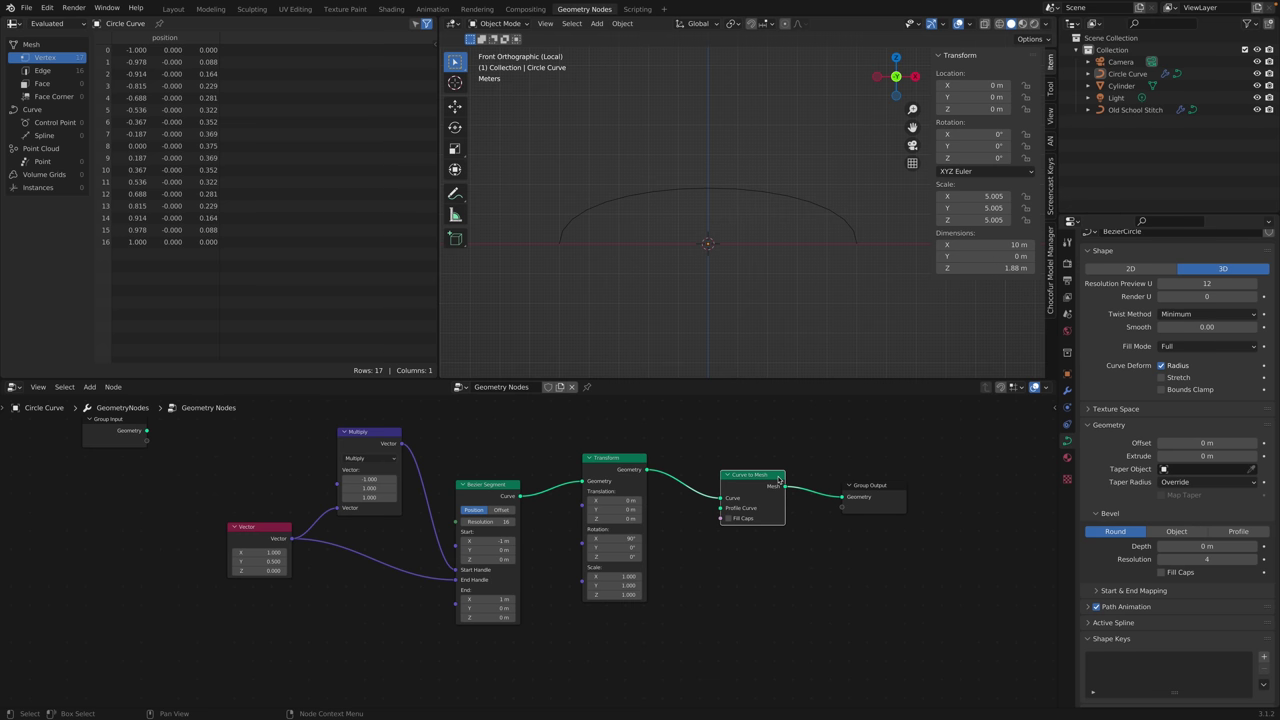
Examine the Convert To options available for the Circle Curve object.
left_click(814, 204)
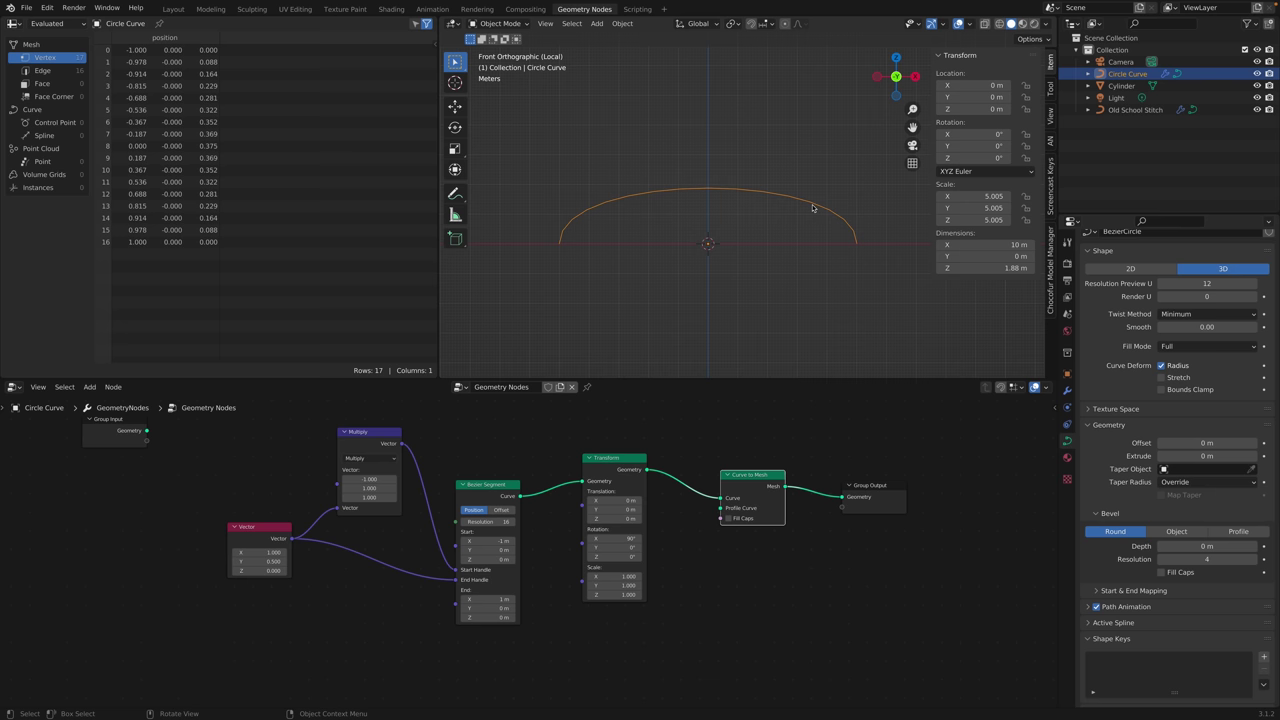
right_click(813, 208)
mouse_move(810, 236)
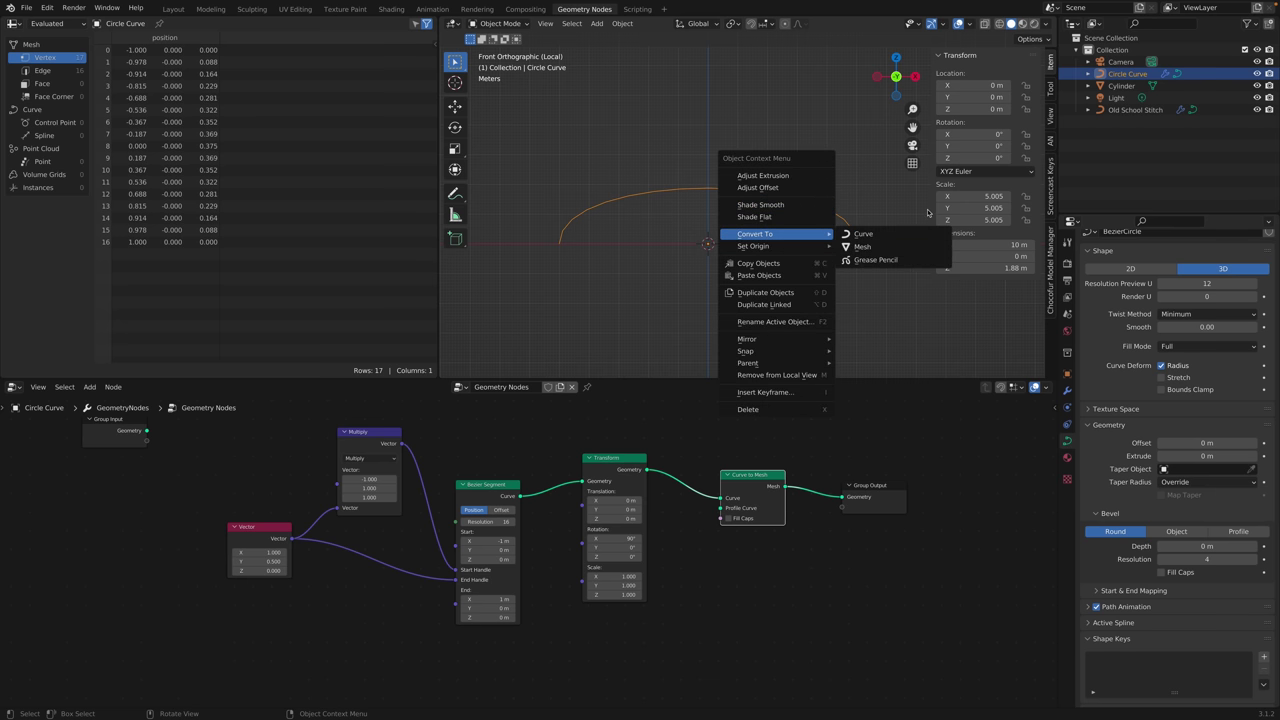
left_click(871, 247)
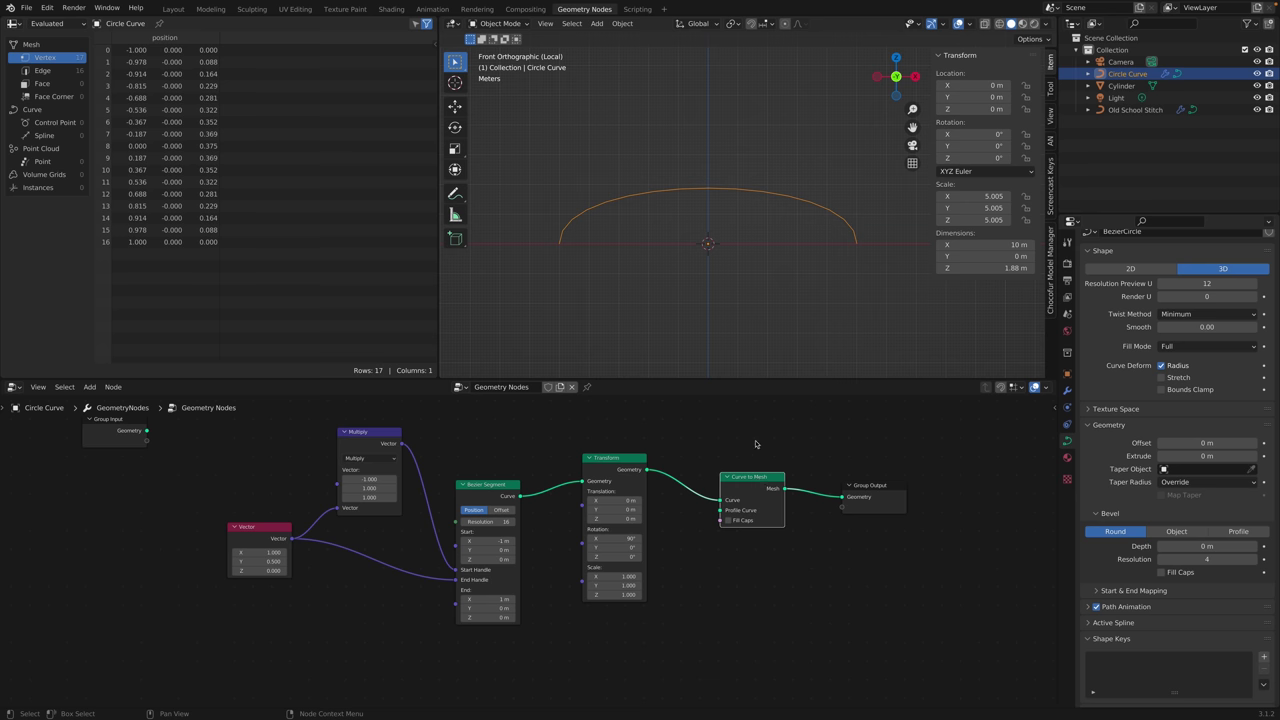
Move Curve to Mesh and Group Output farther from the Transform node to make room for another node.
left_click_drag(750, 478, 700, 512)
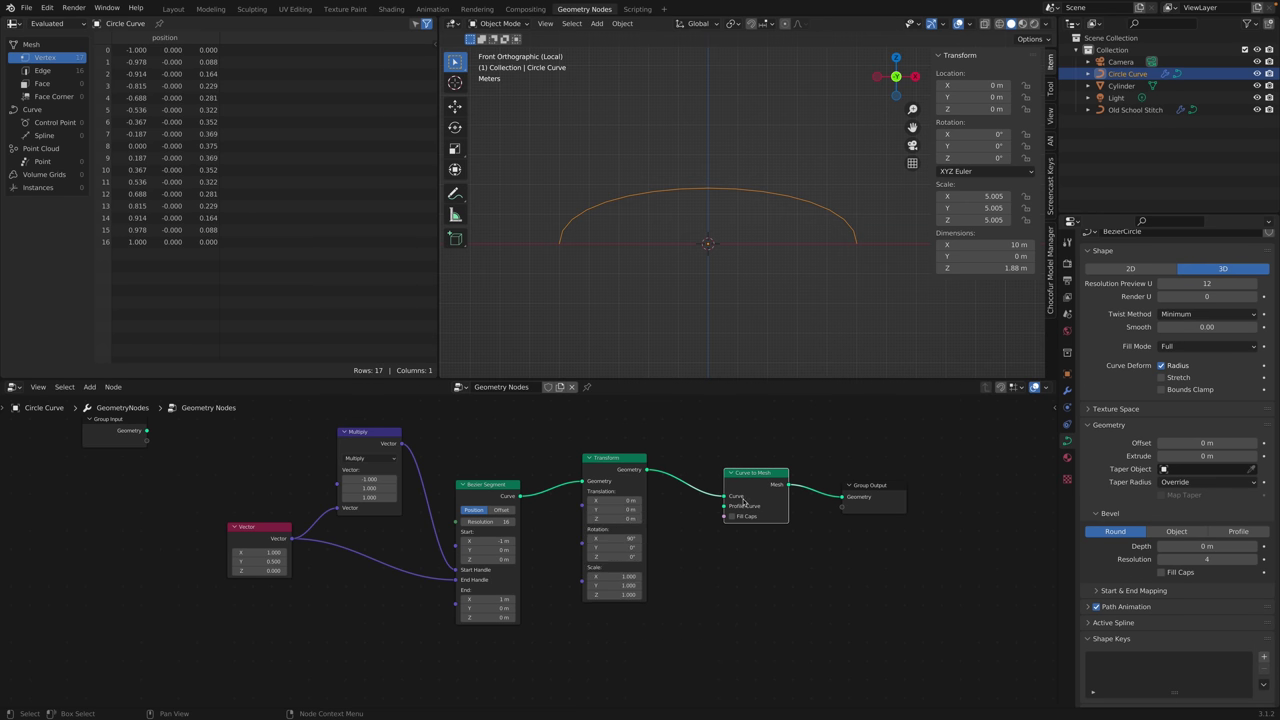
left_click_drag(768, 451, 886, 520)
left_click_drag(773, 477, 821, 473)
left_click(778, 572)
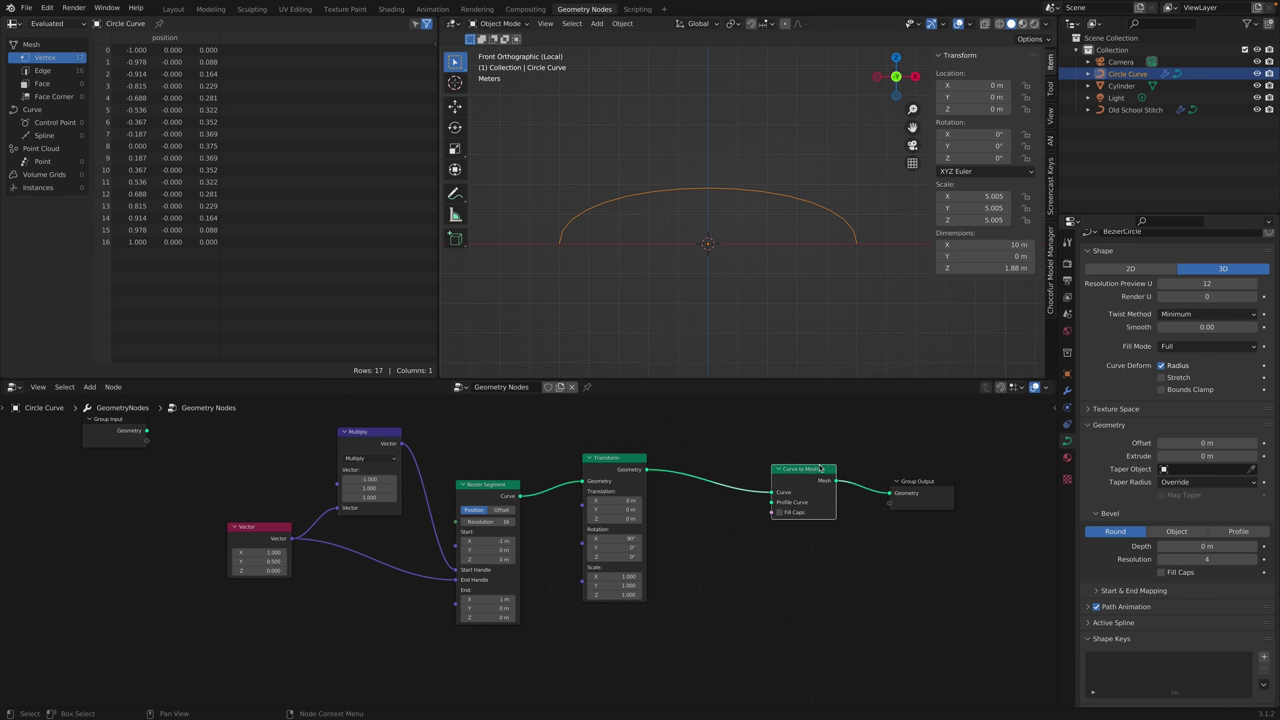
Add an unconnected Curve Circle node between the Transform and Curve to Mesh nodes.
key("shift+a")
key("Escape")
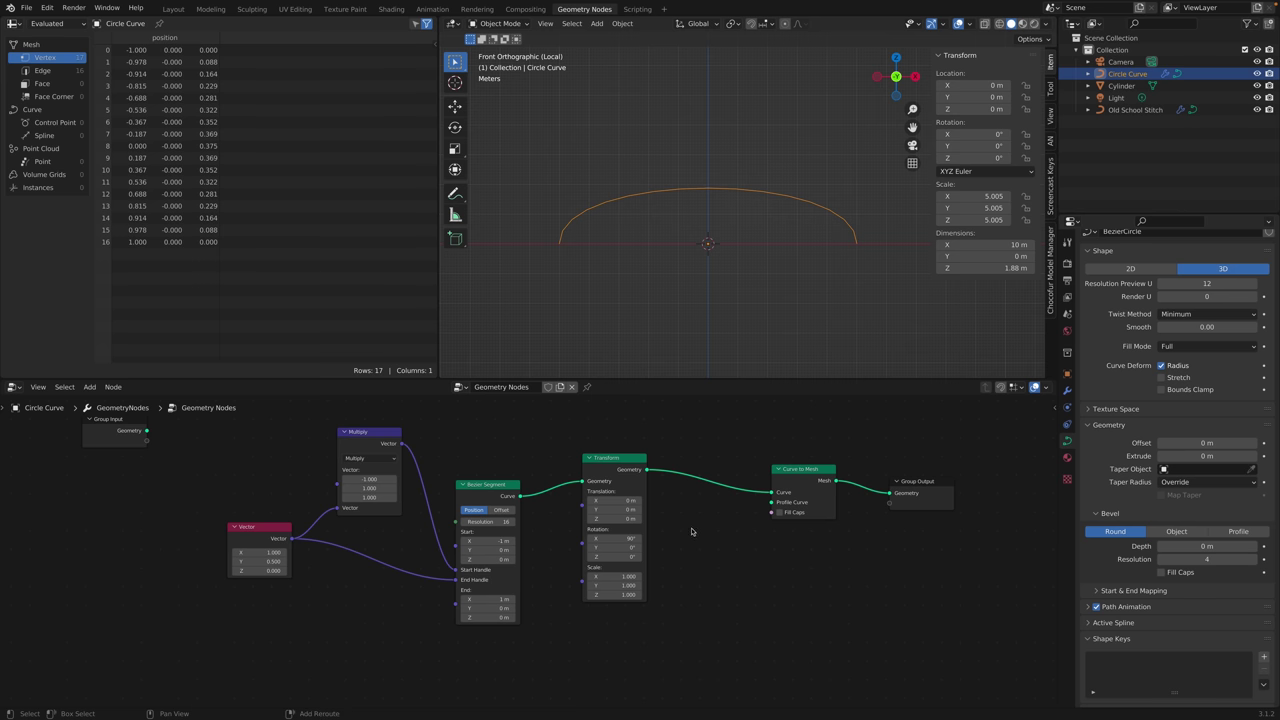
key("shift+a")
mouse_move(690, 516)
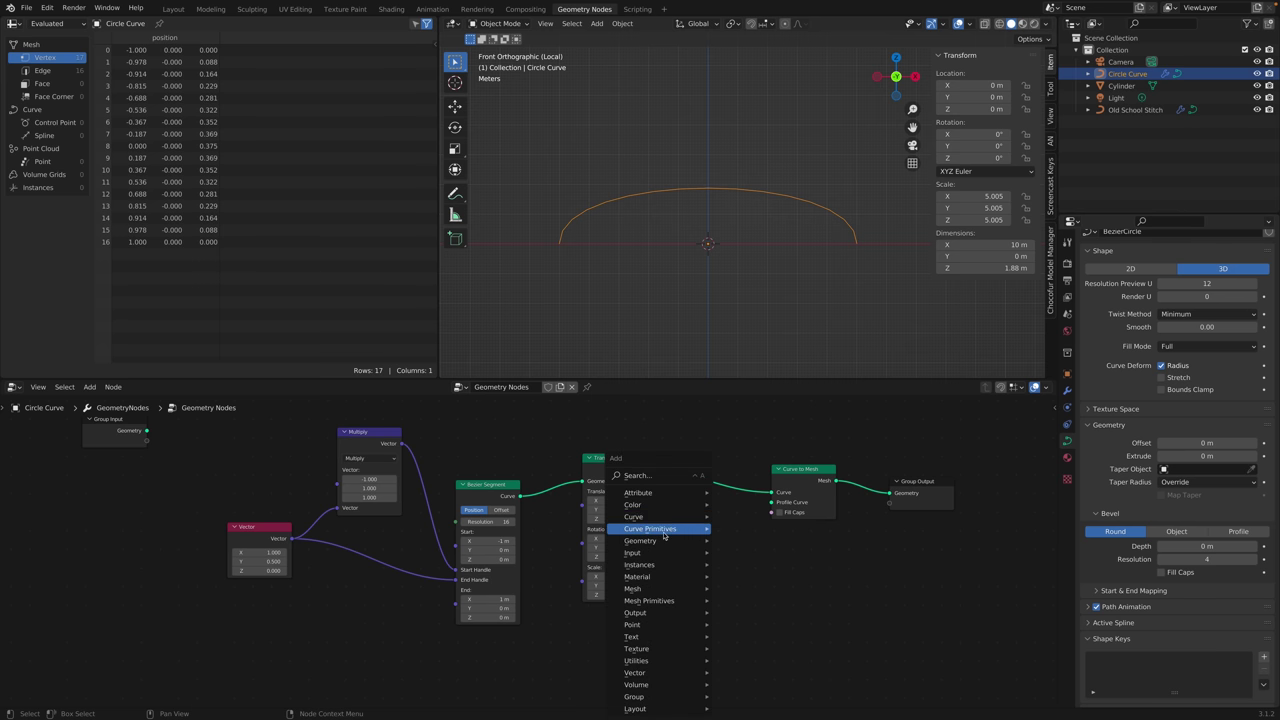
left_click(750, 553)
left_click(740, 546)
left_click(700, 282)
key("shift+a")
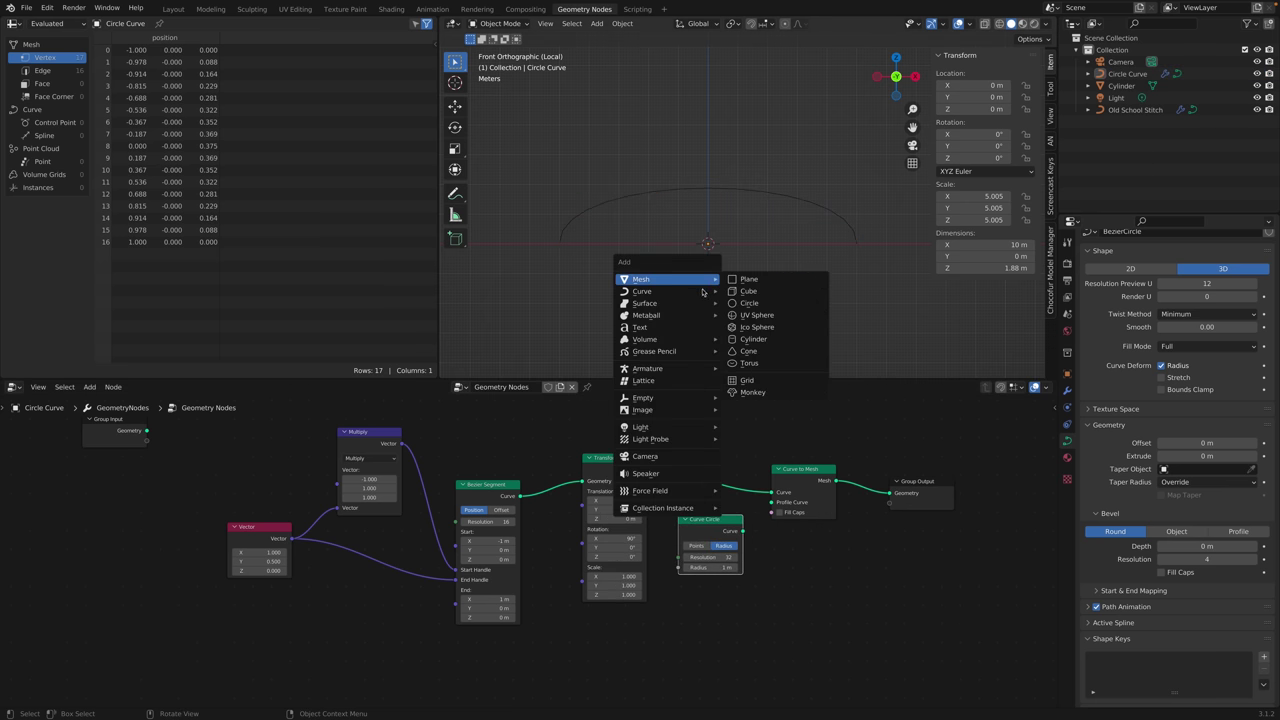
mouse_move(704, 292)
left_click(751, 303)
mouse_move(749, 286)
middle_mouse_down()
mouse_move(757, 240)
mouse_move(745, 283)
middle_mouse_up()
key("ctrl+z")
key("KP_1")
Connect Curve Circle to the Profile Curve input of Curve to Mesh and set the circle's radius to 0.1 m.
left_click_drag(741, 531, 771, 510)
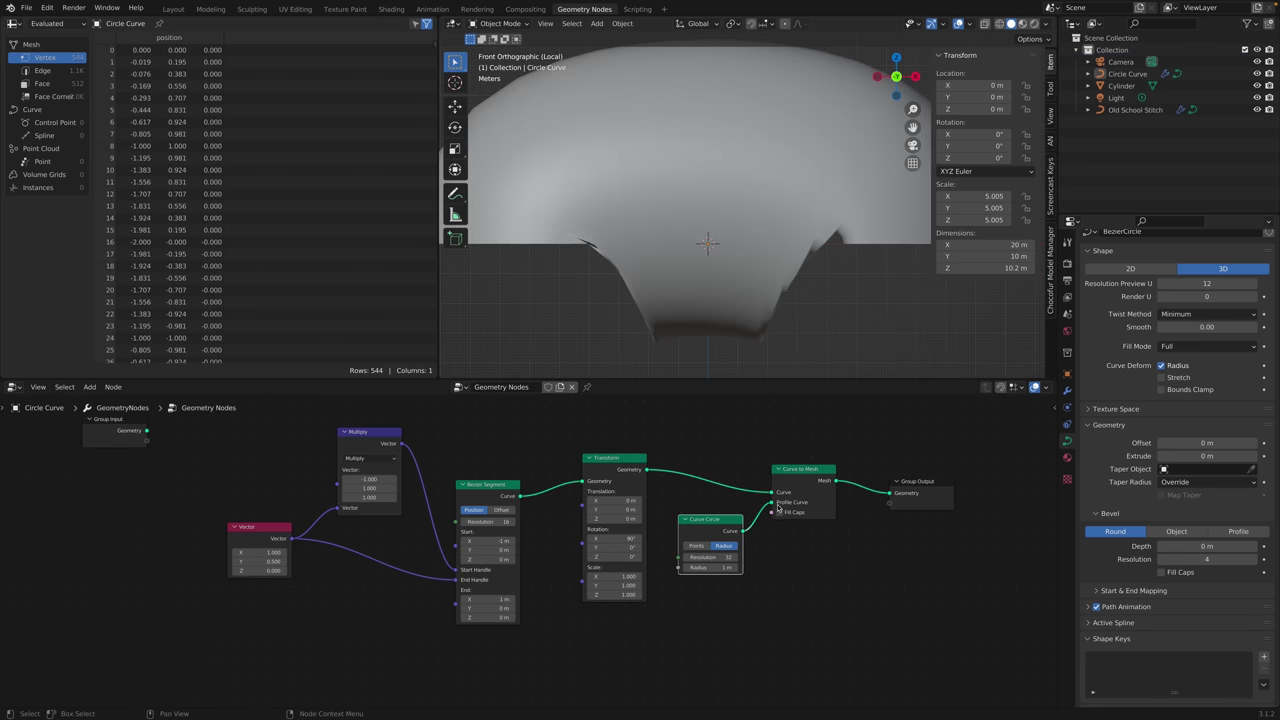
scroll(755, 285, "down", 3)
scroll(755, 285, "up", 1)
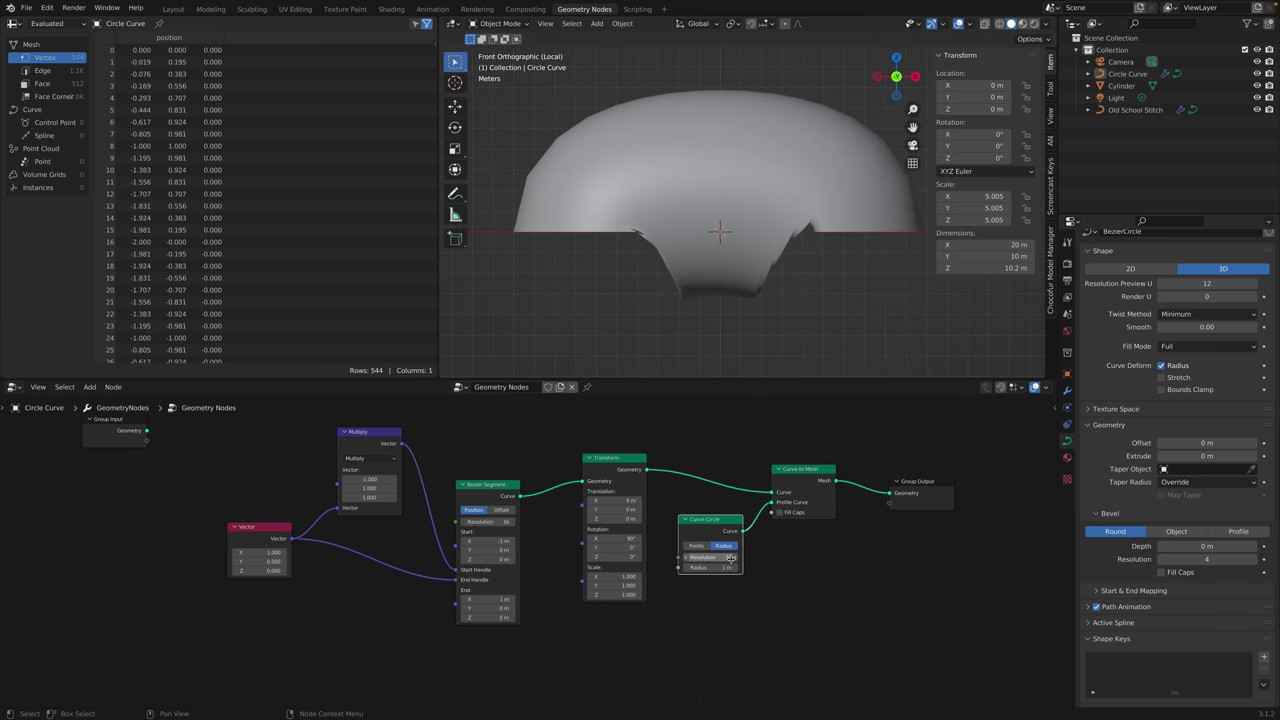
left_click_drag(732, 563, 690, 563)
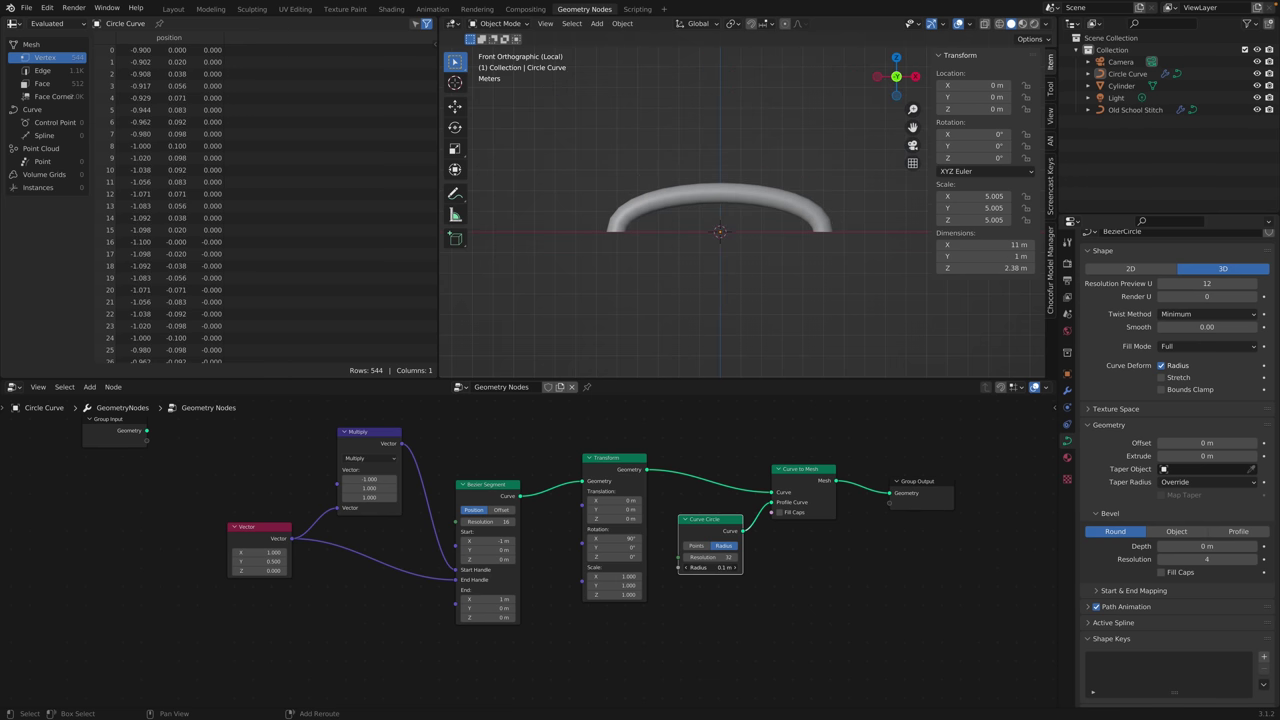
middle_click_drag(781, 312, 733, 292)
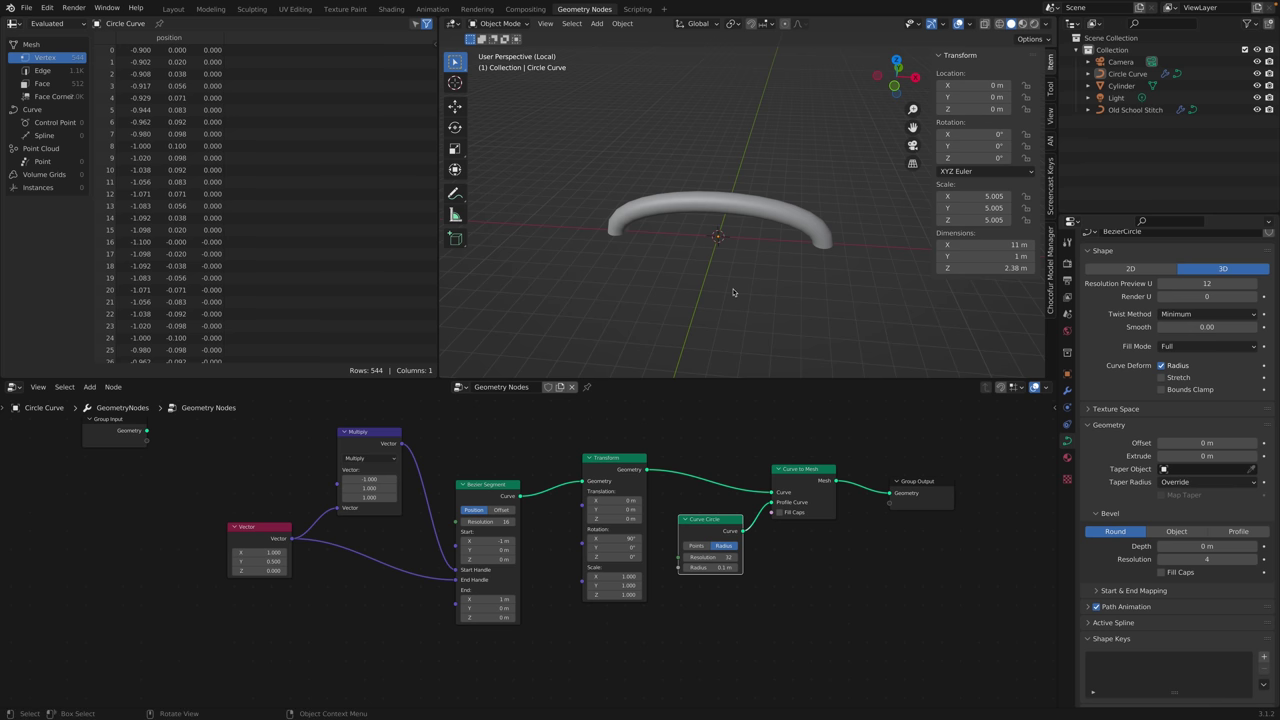
key("KP_1")
left_click_drag(724, 556, 652, 529)
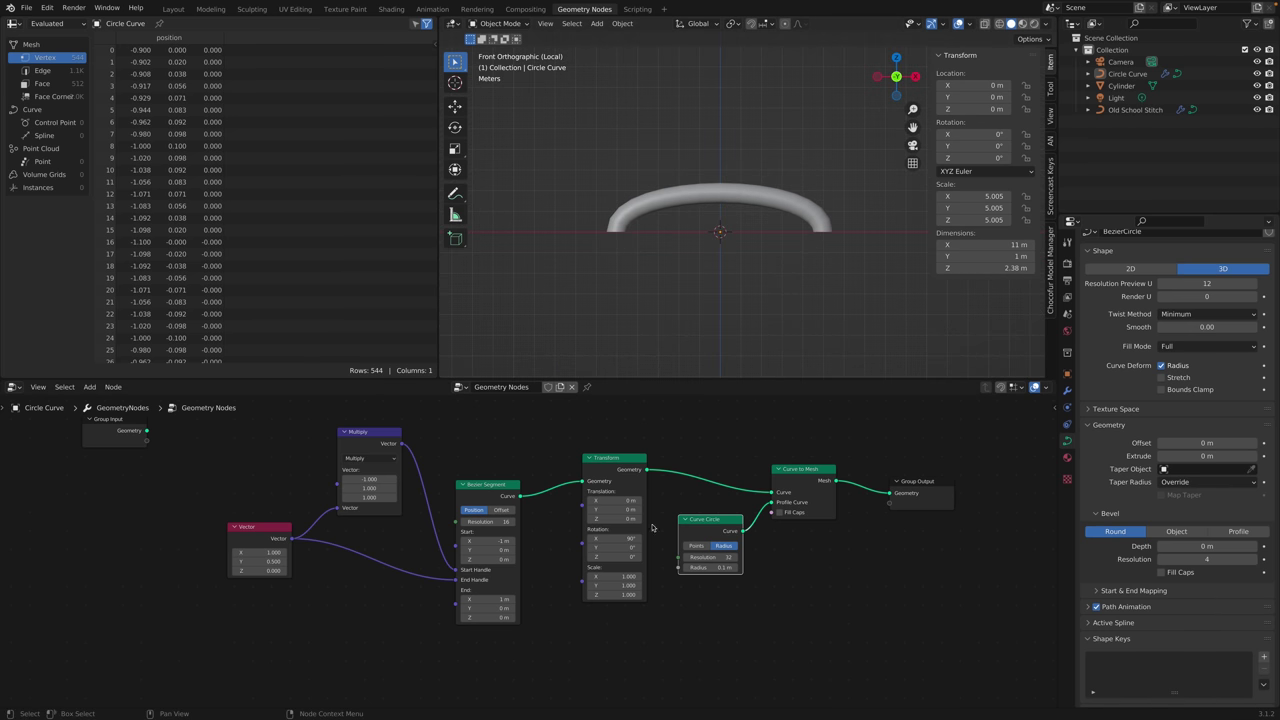
Enable Fill Caps on the Curve to Mesh node to close both ends of the stitch.
middle_click_drag(805, 300, 740, 240)
left_click(780, 512)
left_click(780, 512)
left_click(780, 512)
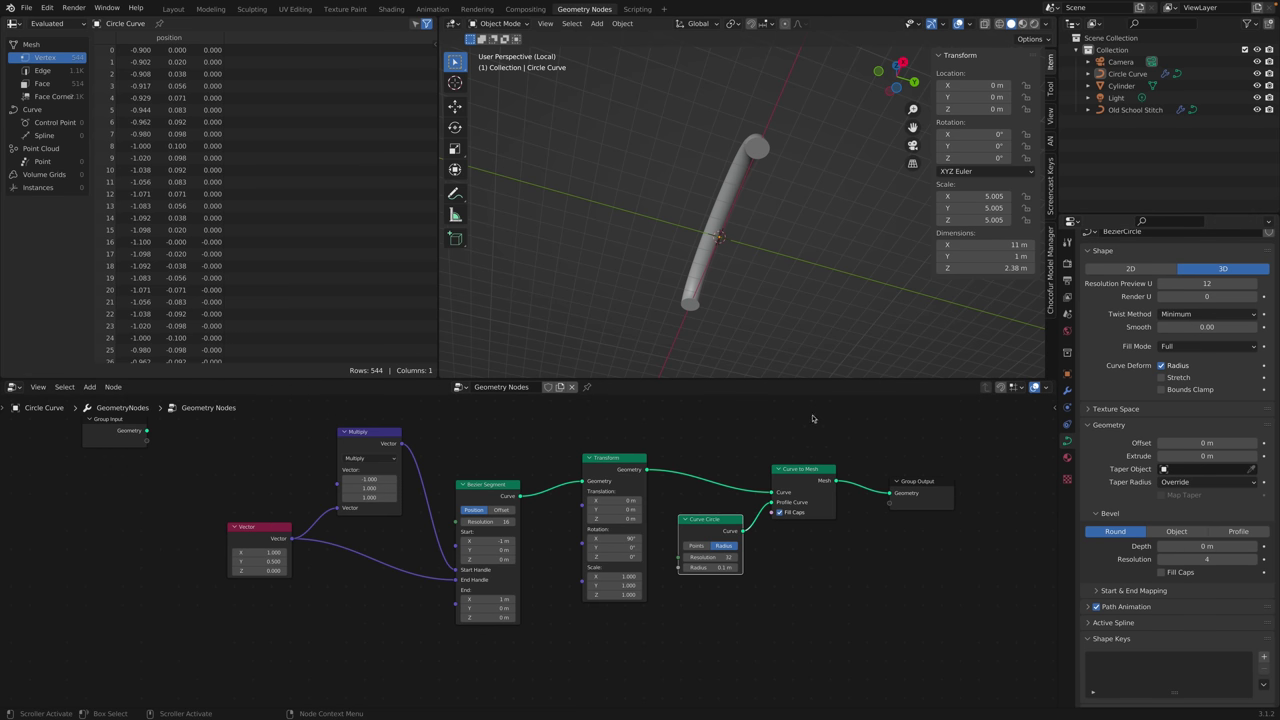
key("KP_1")
scroll(775, 318, "up", 3)
scroll(769, 463, "down", 1)
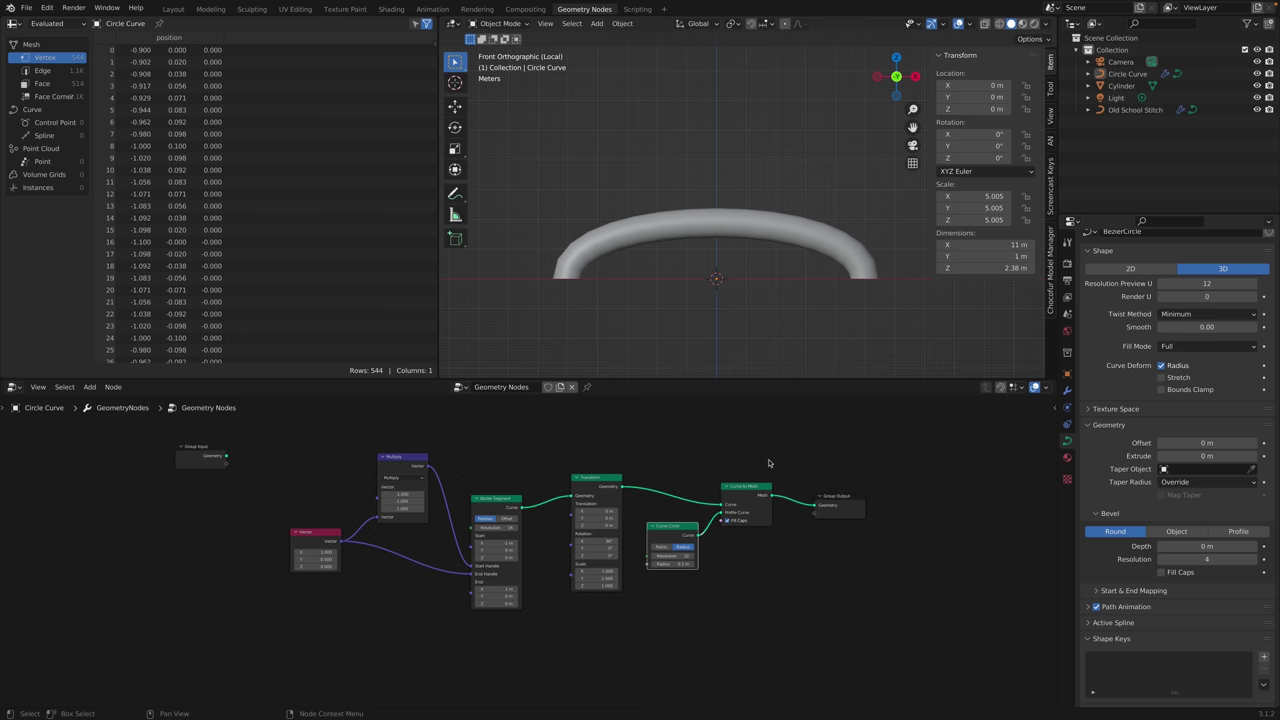
Examine the modifiers on Old School Stitch, and reselect Circle Curve to return to its node tree.
scroll(769, 463, "down", 2)
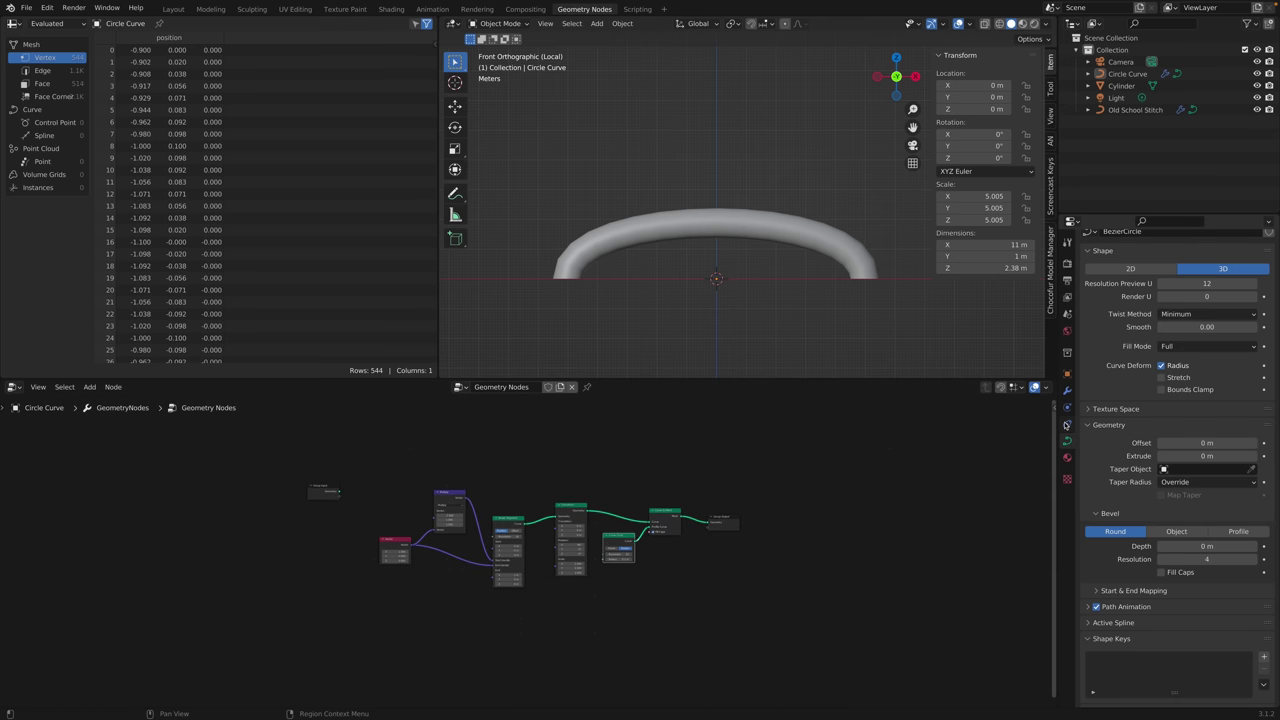
left_click(1135, 109)
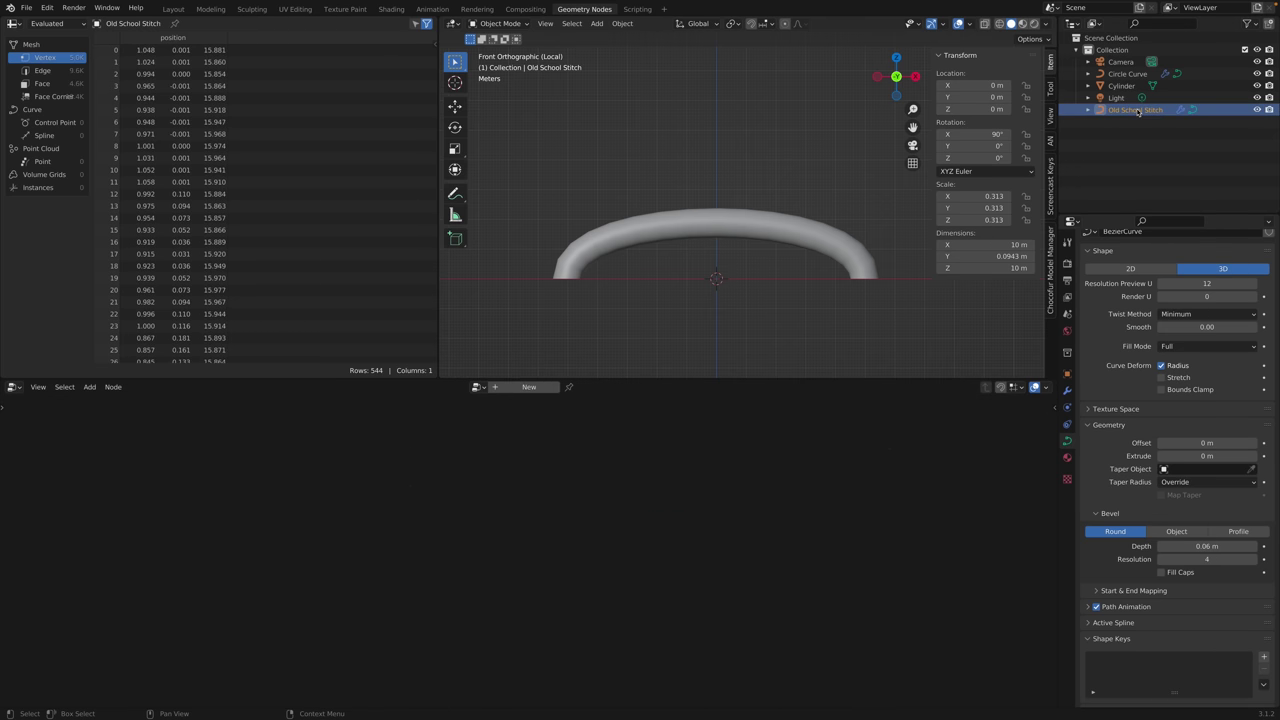
left_click(1068, 391)
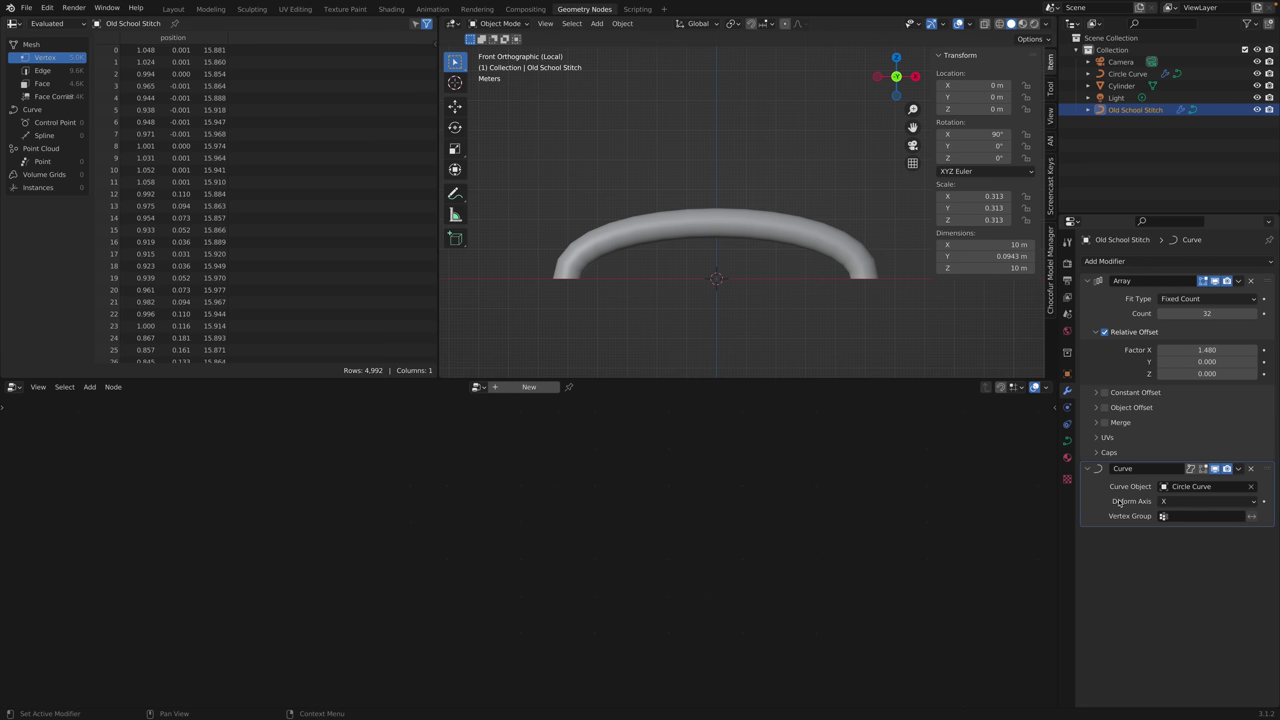
left_click(1127, 74)
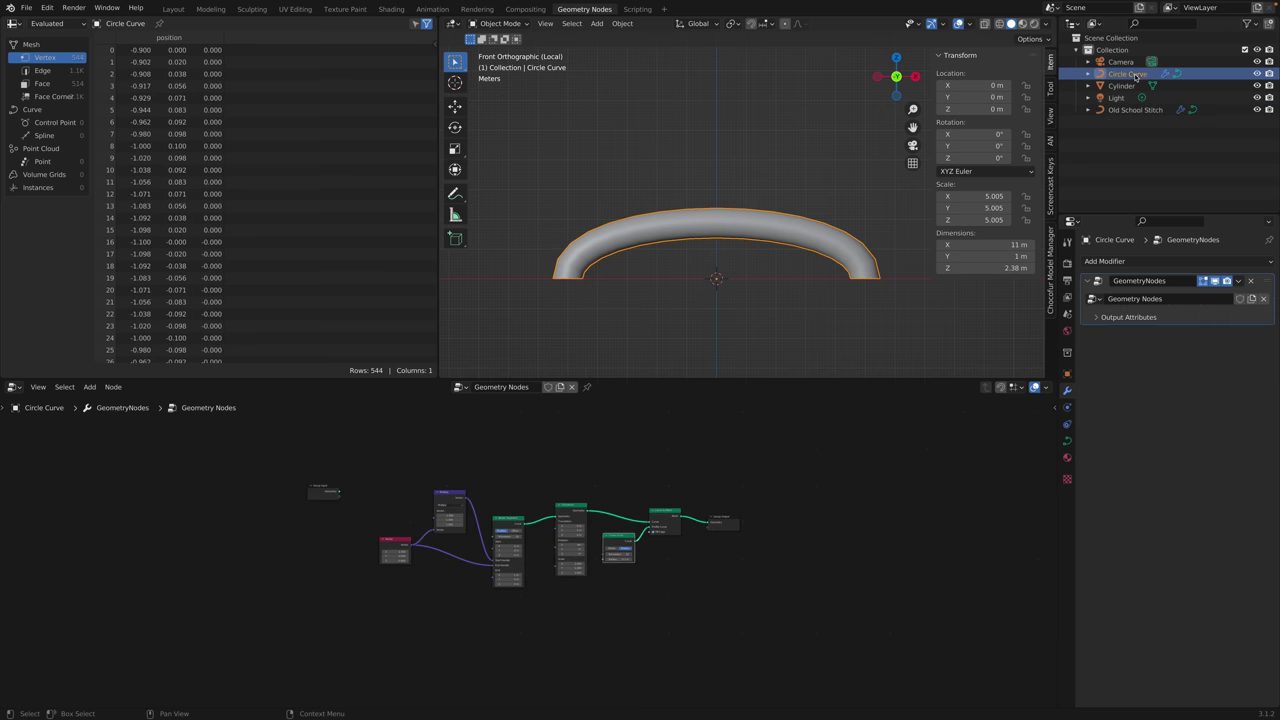
Move the Group Input node to a clear spot above the stitch node chain.
scroll(648, 472, "up", 2)
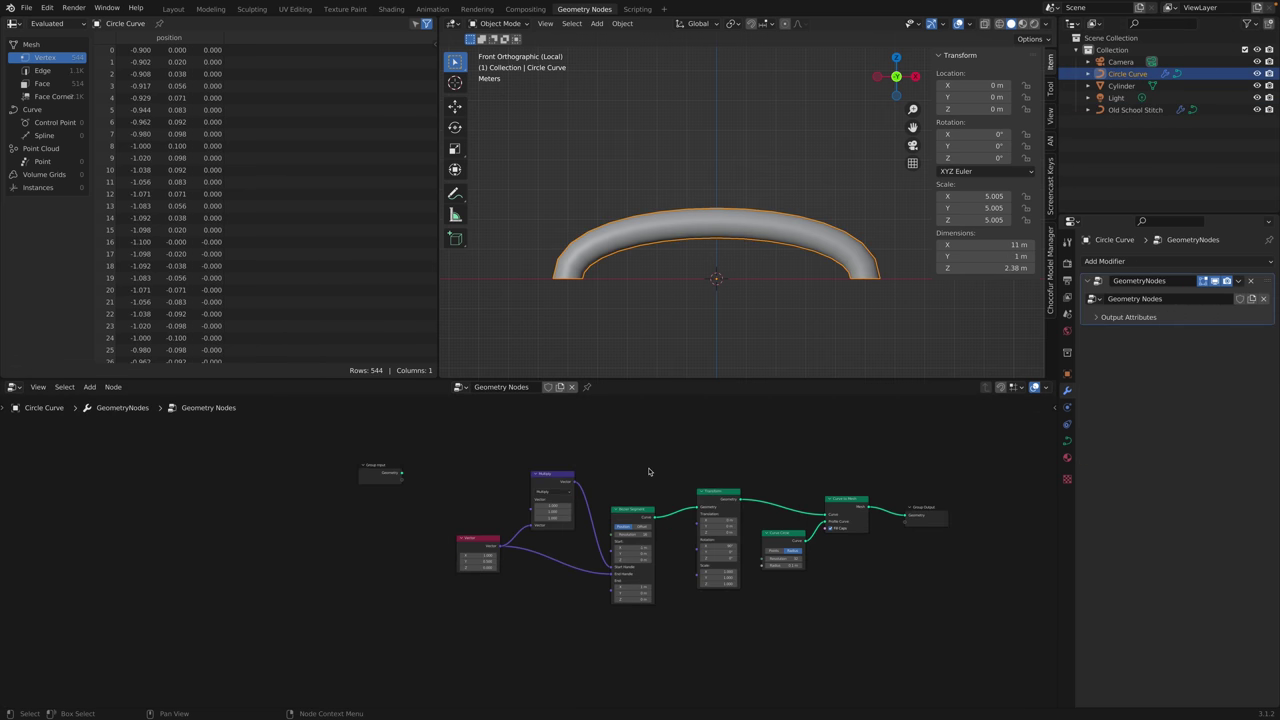
left_click_drag(383, 467, 433, 428)
middle_click_drag(590, 450, 585, 508)
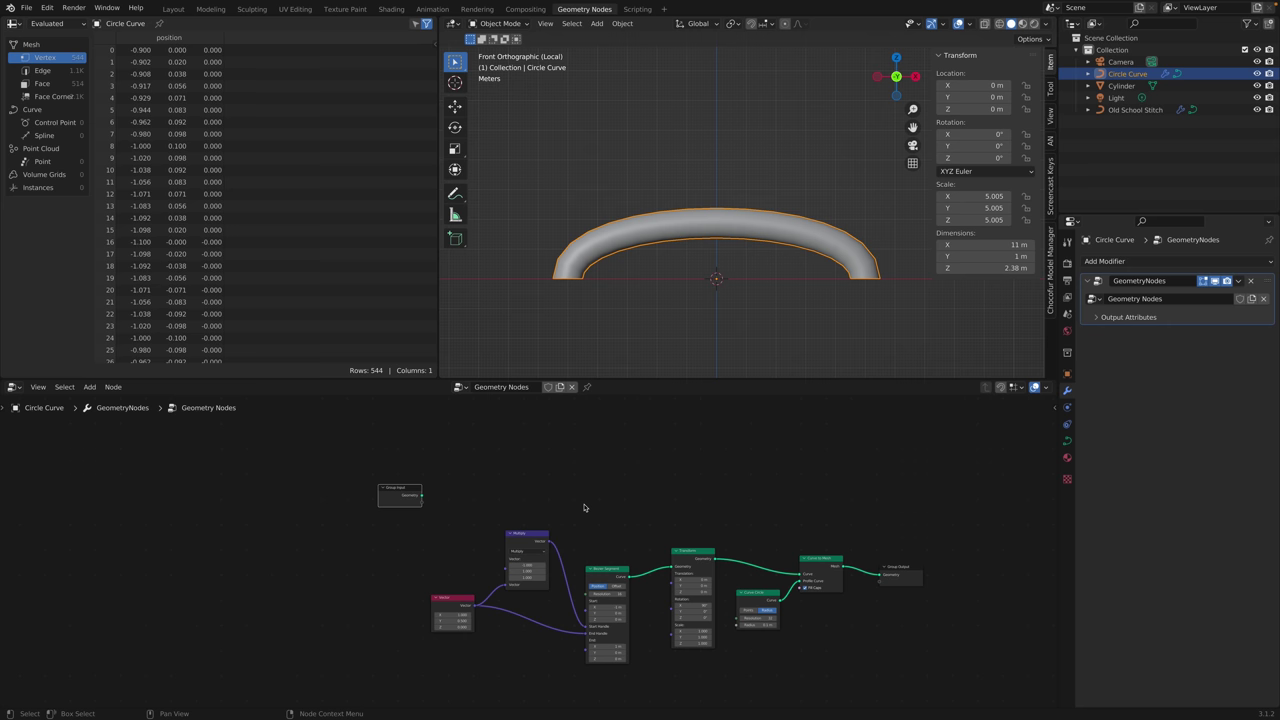
left_click_drag(398, 490, 428, 457)
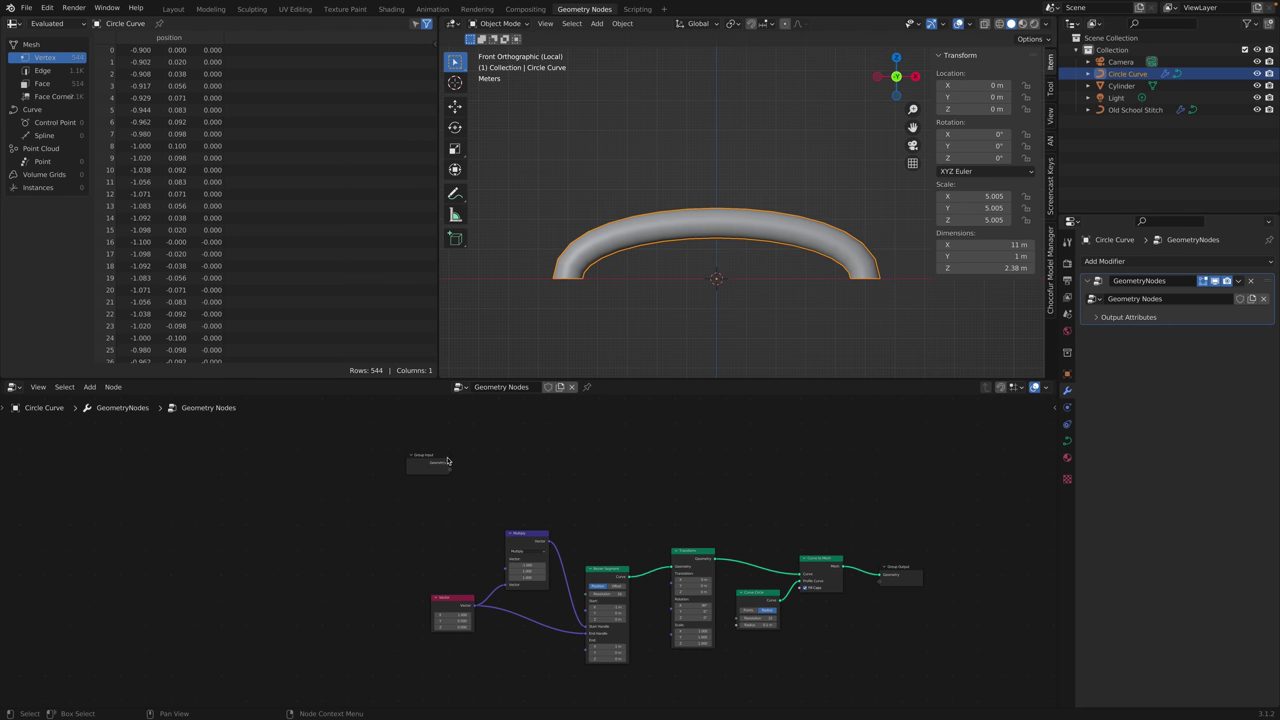
scroll(457, 486, "up", 3)
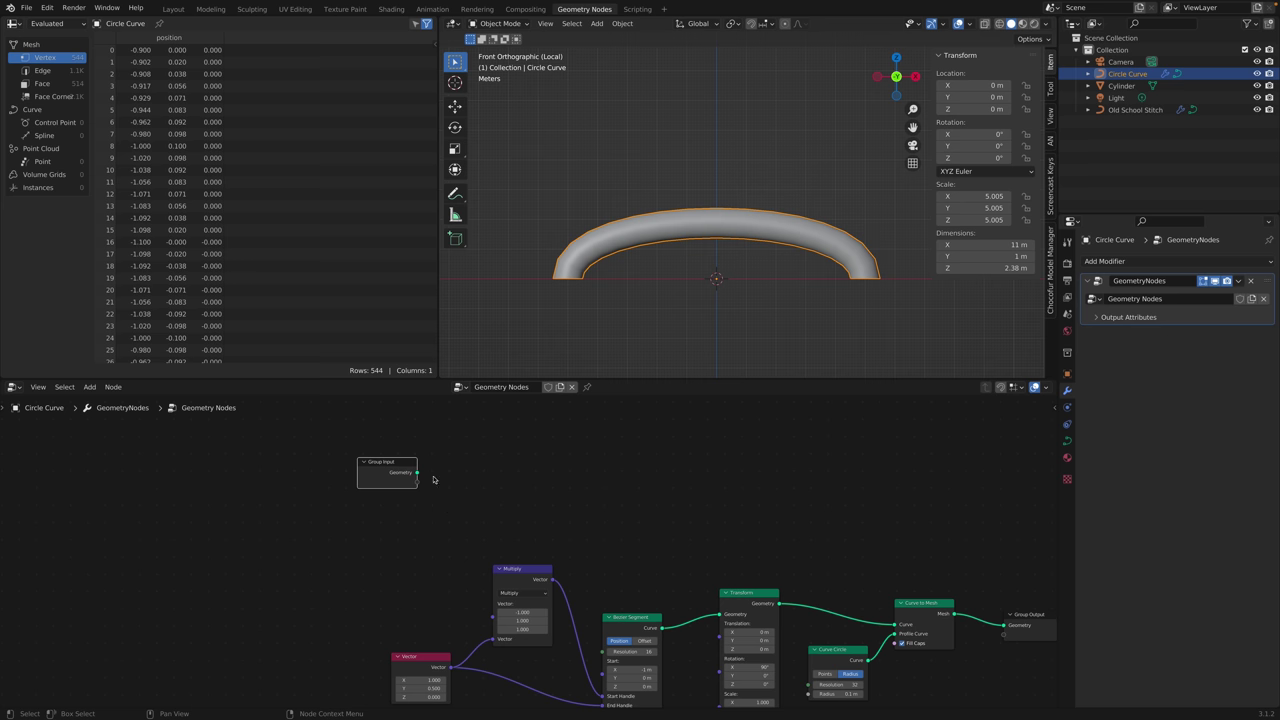
Connect Group Input's Geometry directly to Group Output and insert a Curve to Points node on that link.
left_click_drag(417, 472, 1002, 625)
middle_click_drag(774, 229, 739, 317)
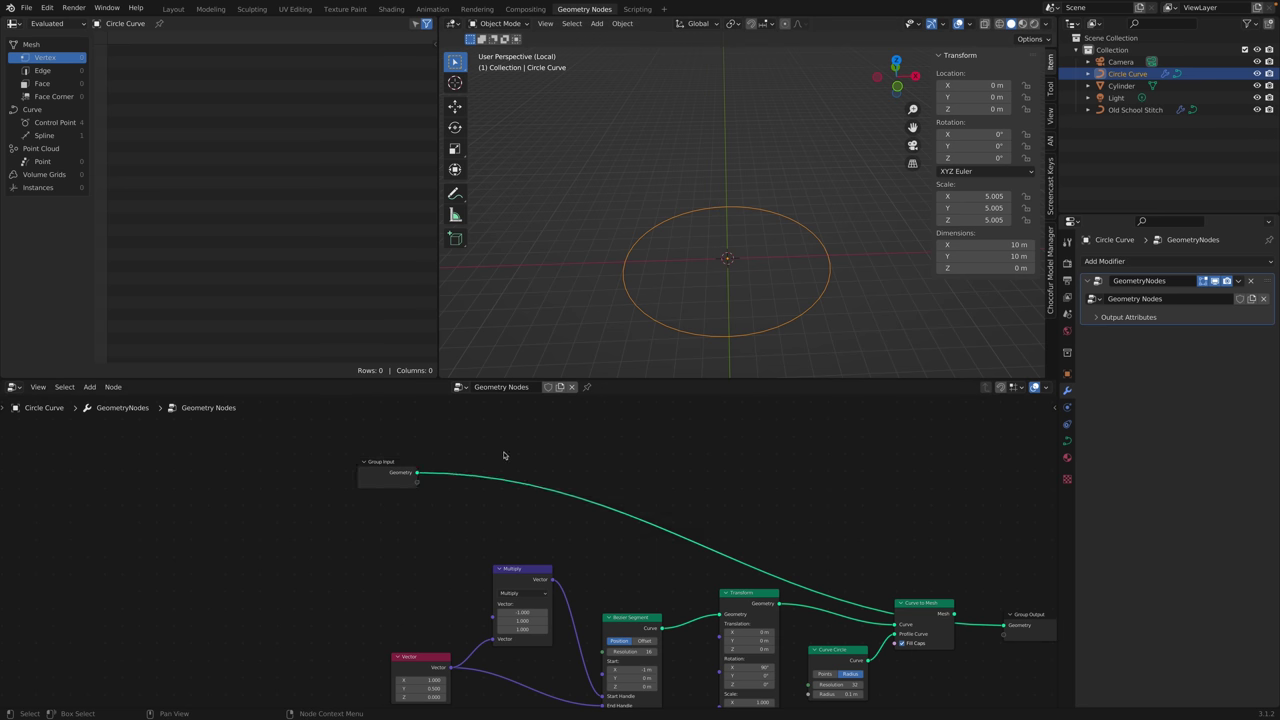
key("shift+a")
mouse_move(504, 453)
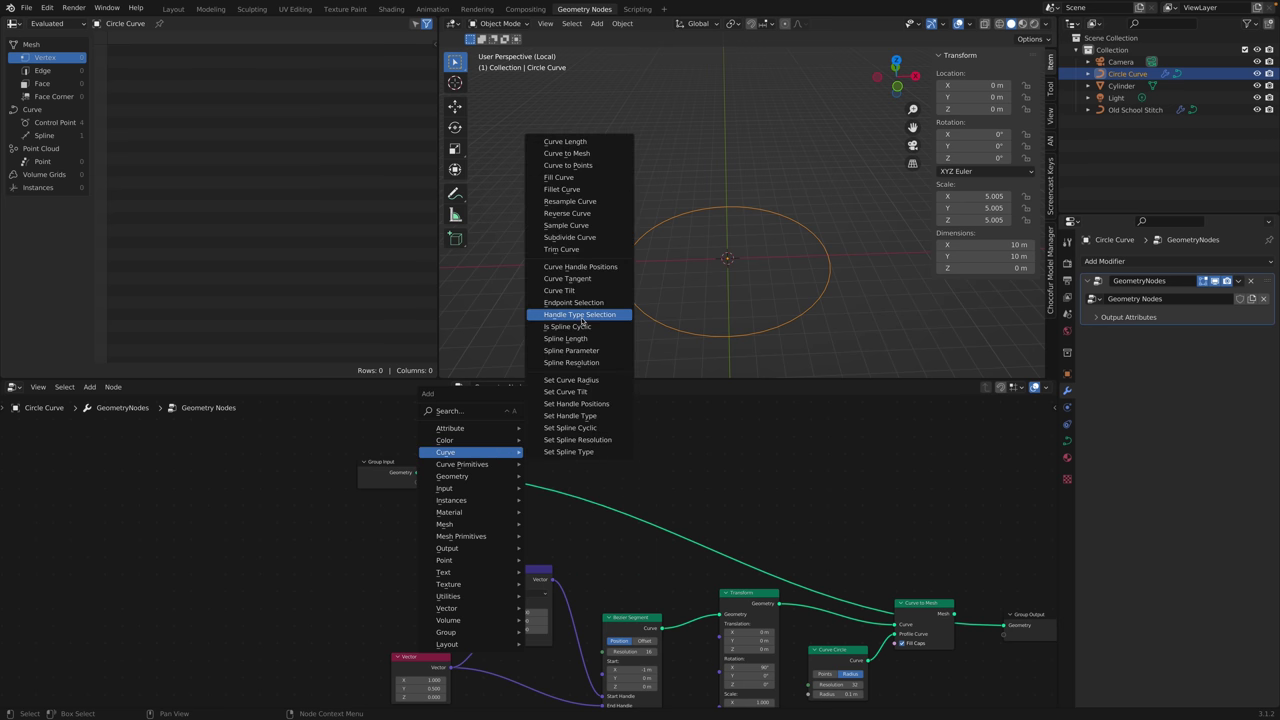
left_click(587, 166)
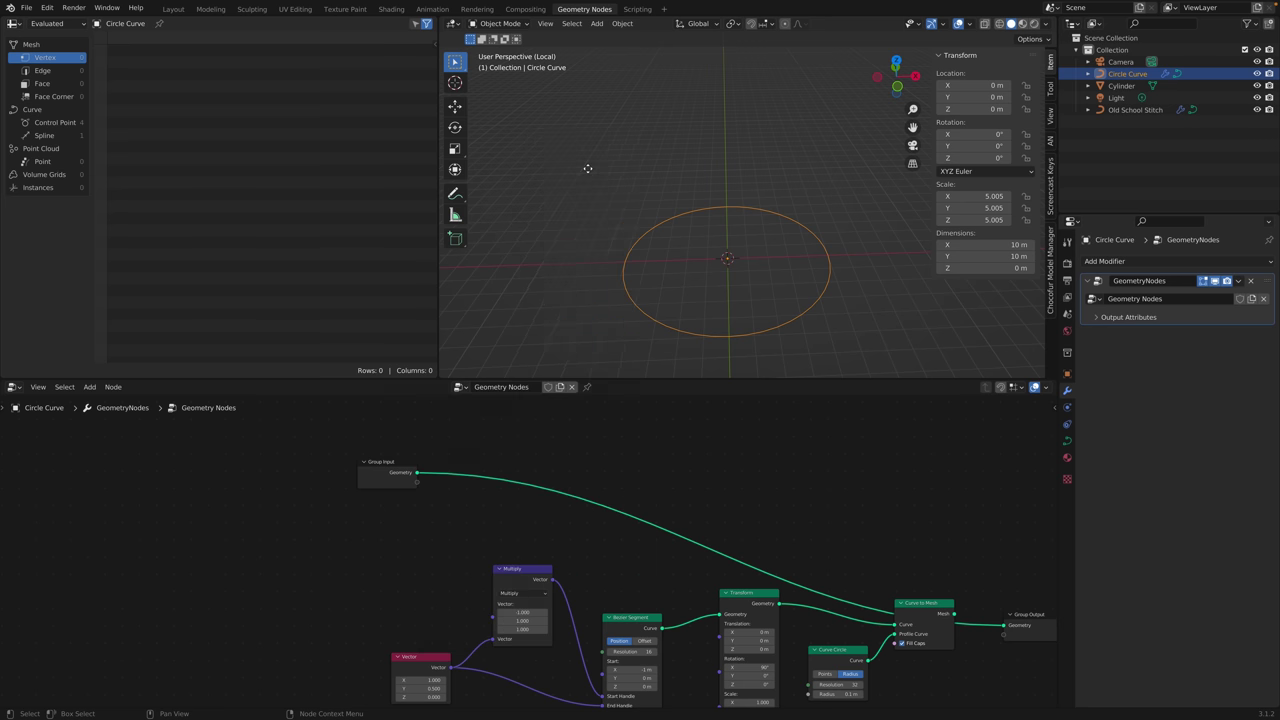
left_click(511, 435)
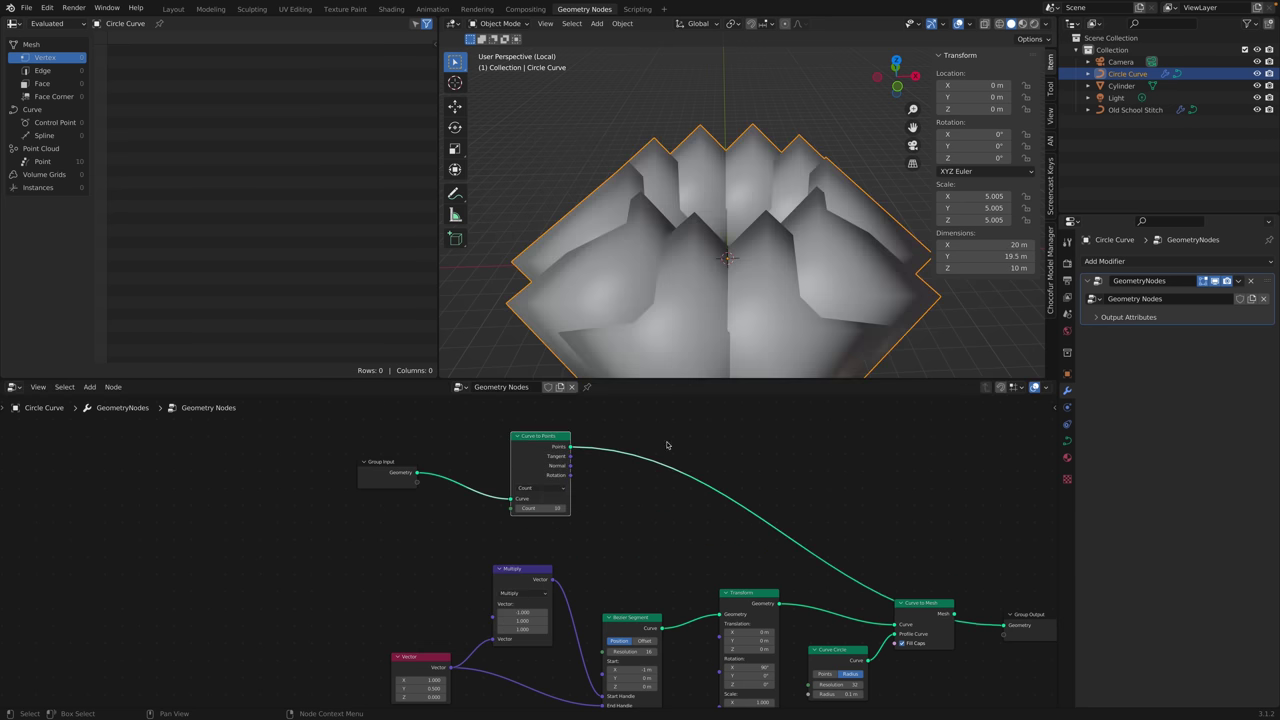
scroll(740, 247, "down", 2)
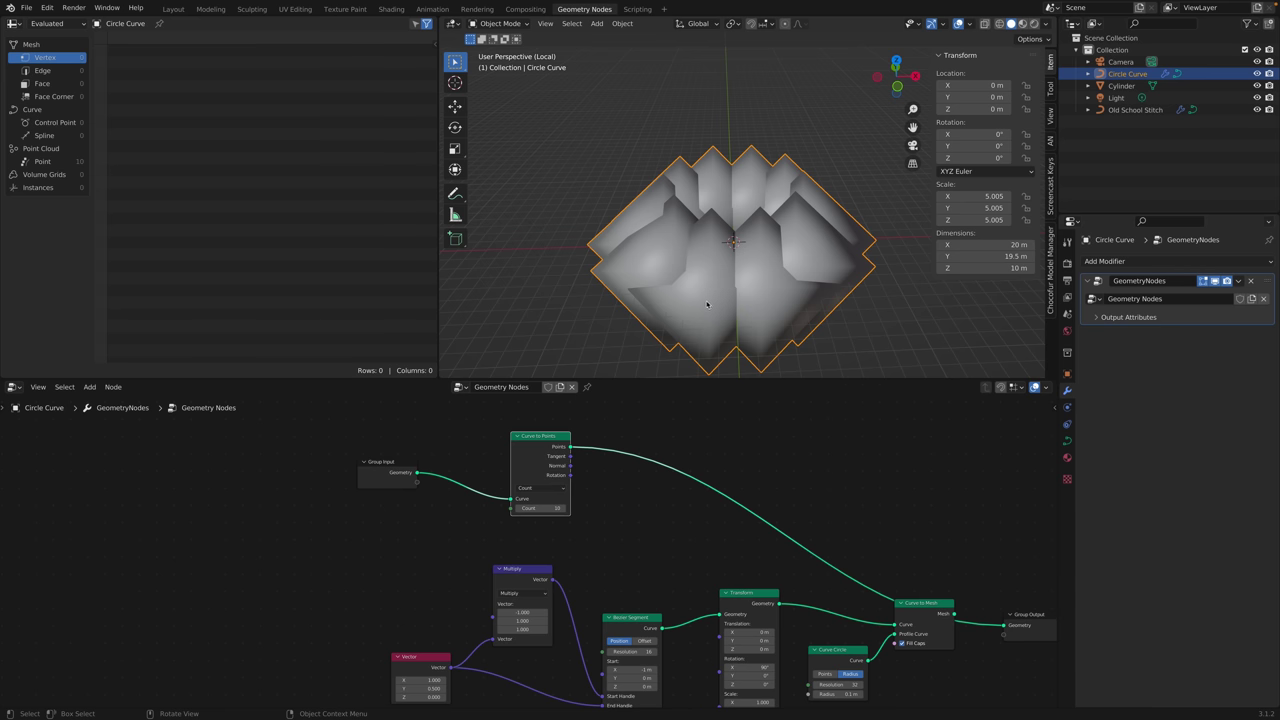
mouse_move(799, 305)
middle_mouse_down()
mouse_move(796, 288)
mouse_move(790, 328)
mouse_move(786, 310)
mouse_move(802, 313)
middle_mouse_up()
key("Tab")
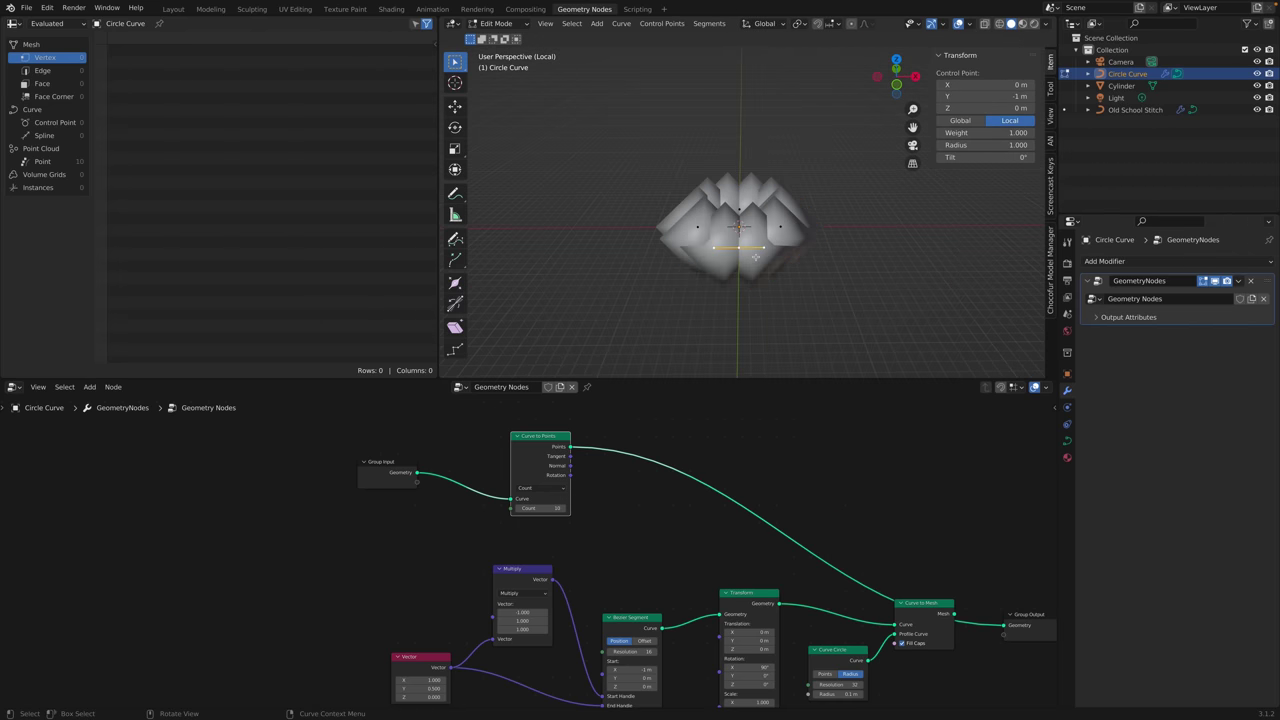
key("s")
key("Escape")
key("a")
key("s")
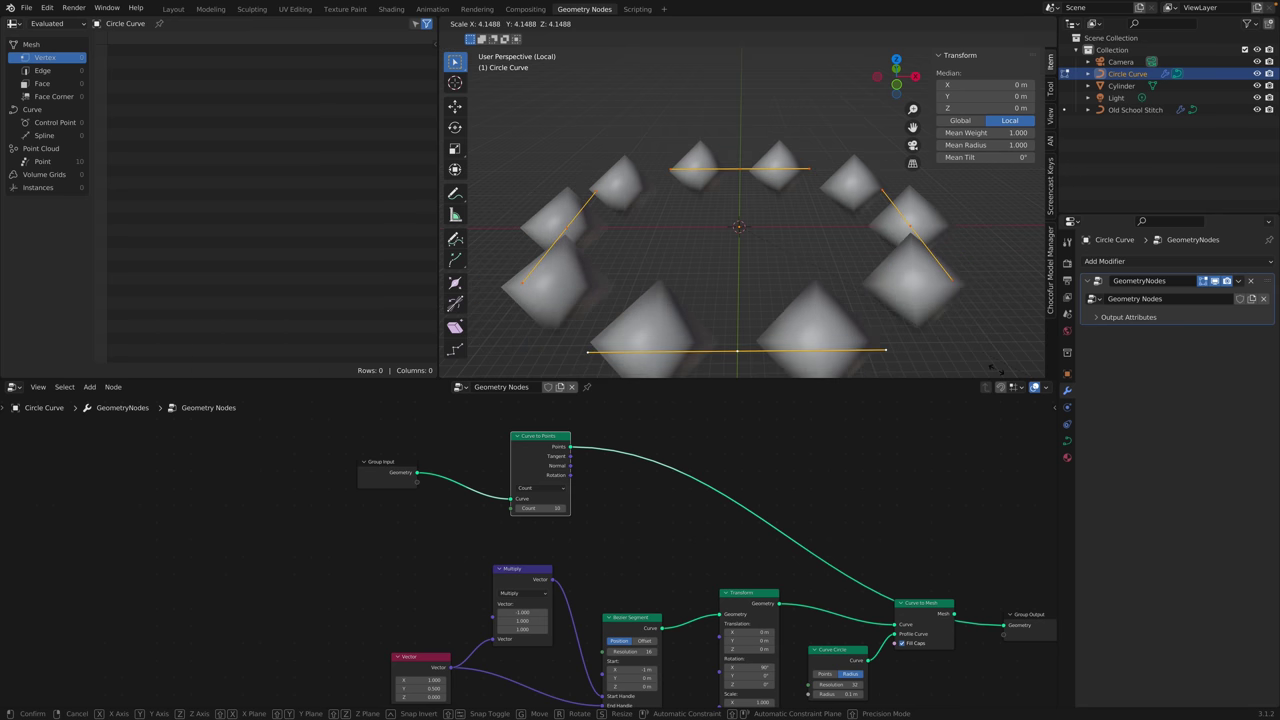
key("Escape")
key("Tab")
Move Curve to Points and Group Output up so they form a separate row above the stitch nodes.
left_click(612, 472)
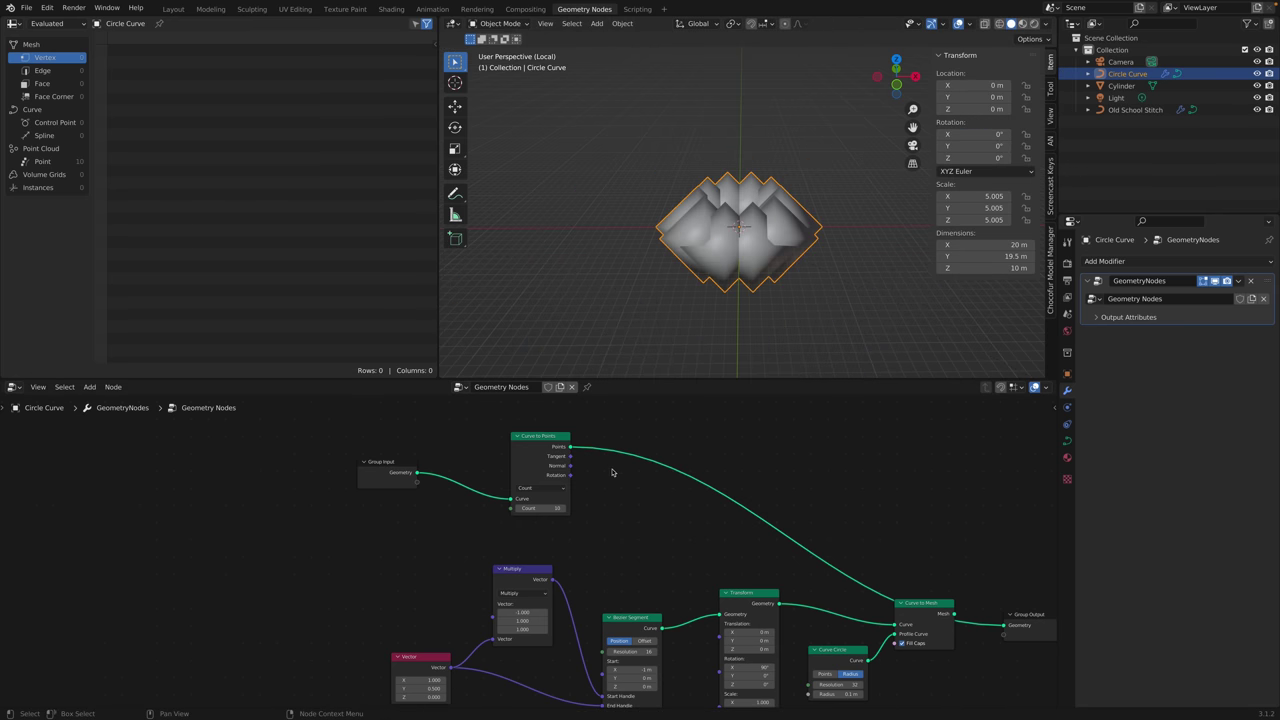
mouse_move(559, 440)
left_mouse_down()
mouse_move(553, 427)
mouse_move(576, 421)
left_mouse_up()
left_click(633, 482)
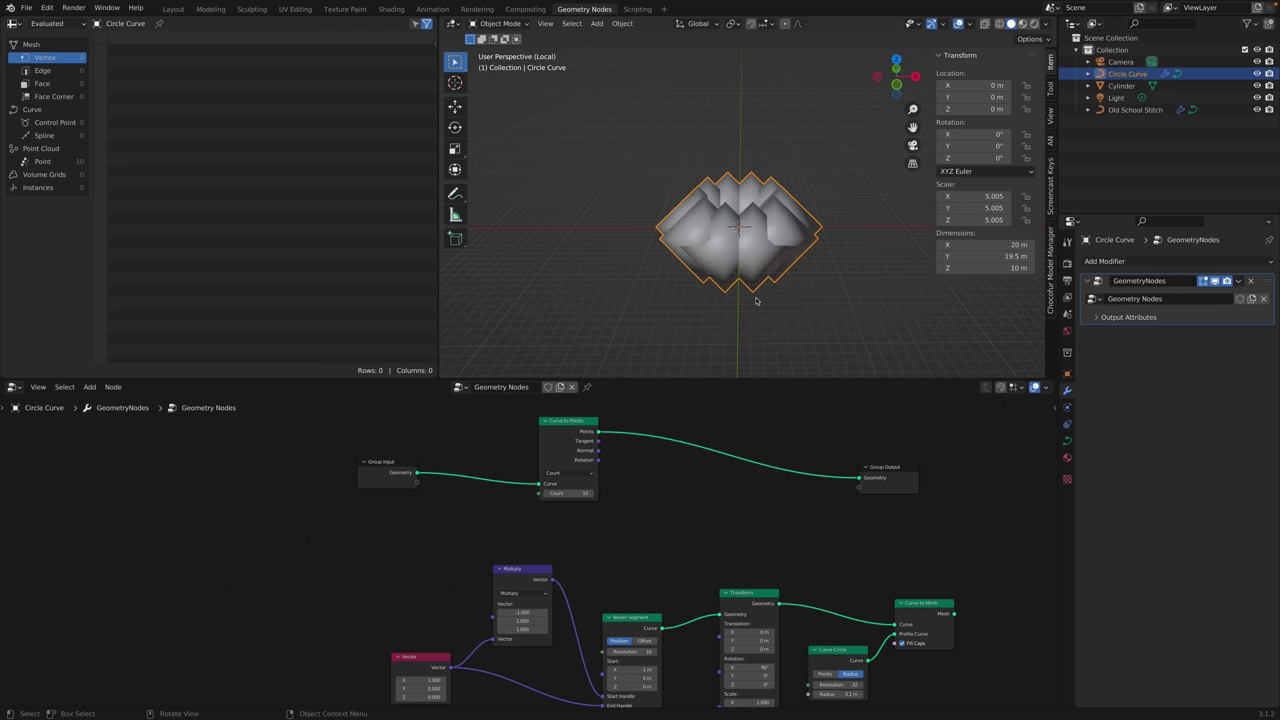
scroll(762, 258, "up", 6)
scroll(765, 292, "down", 4)
middle_click_drag(765, 292, 820, 457)
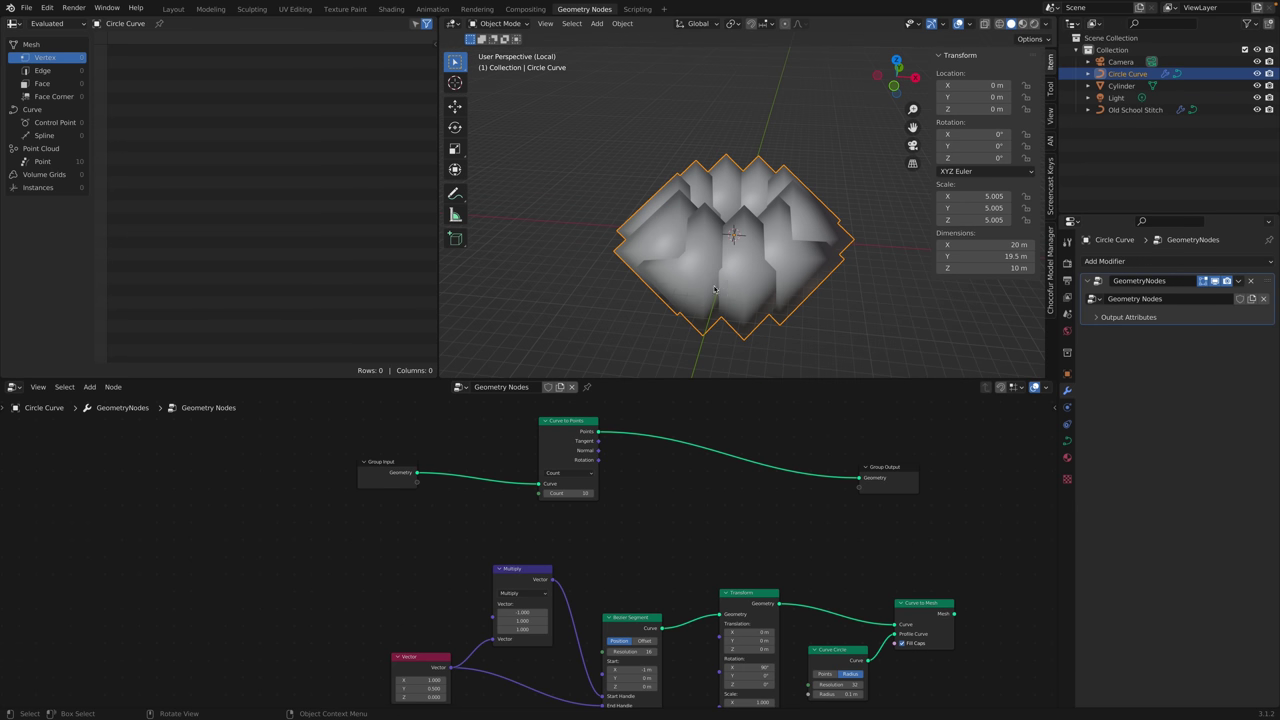
Widen the gap between Curve to Points and Group Output, and shift the whole stitch node chain back beneath Group Input.
left_click_drag(893, 473, 958, 463)
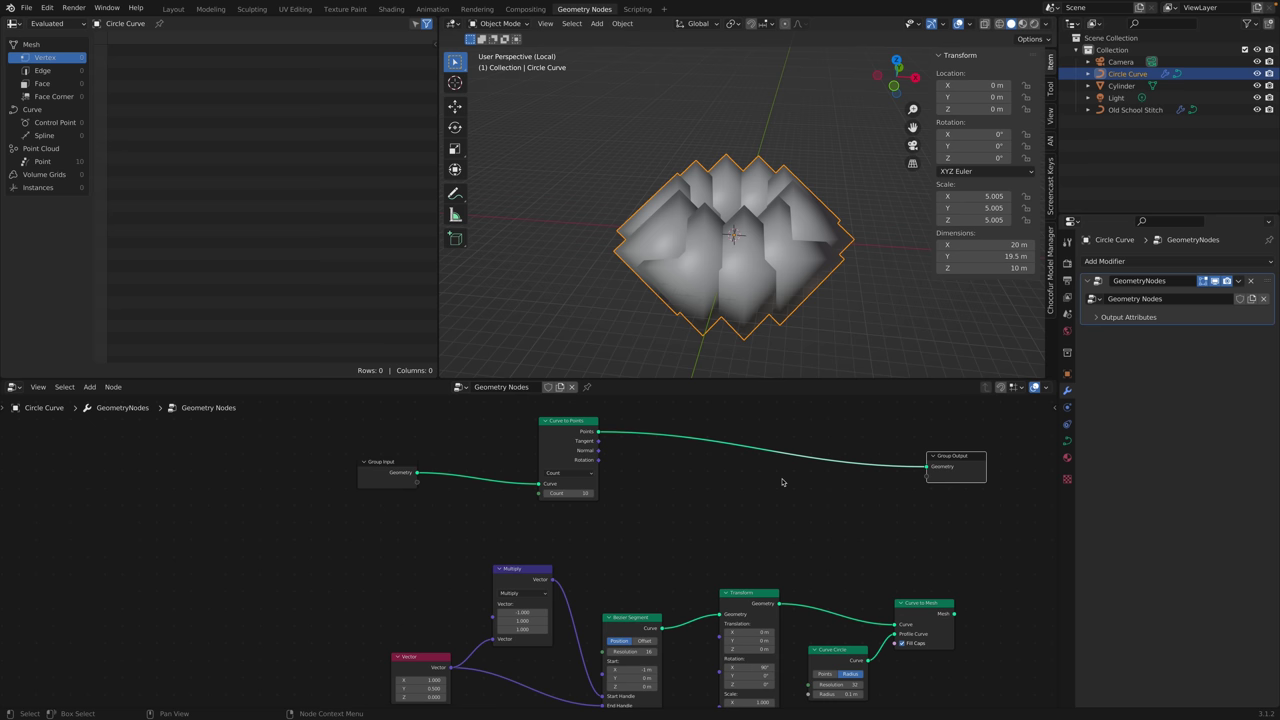
left_click_drag(588, 431, 602, 431)
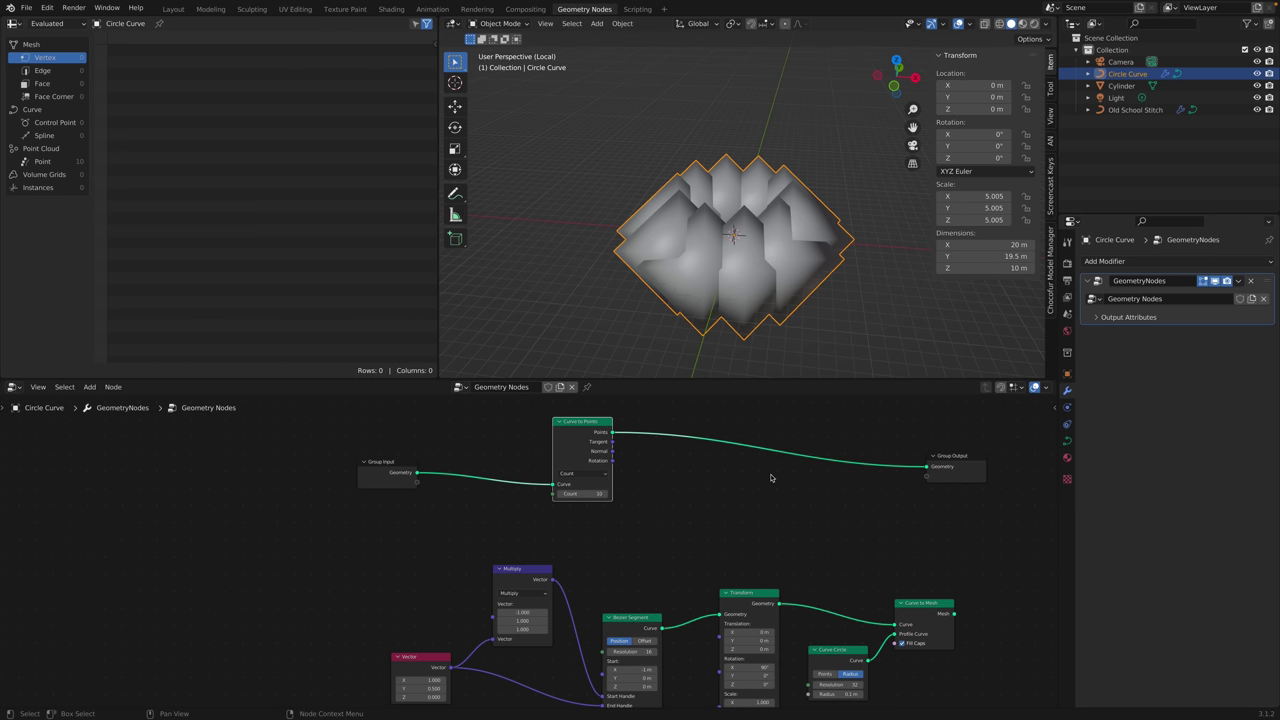
left_click_drag(326, 557, 995, 695)
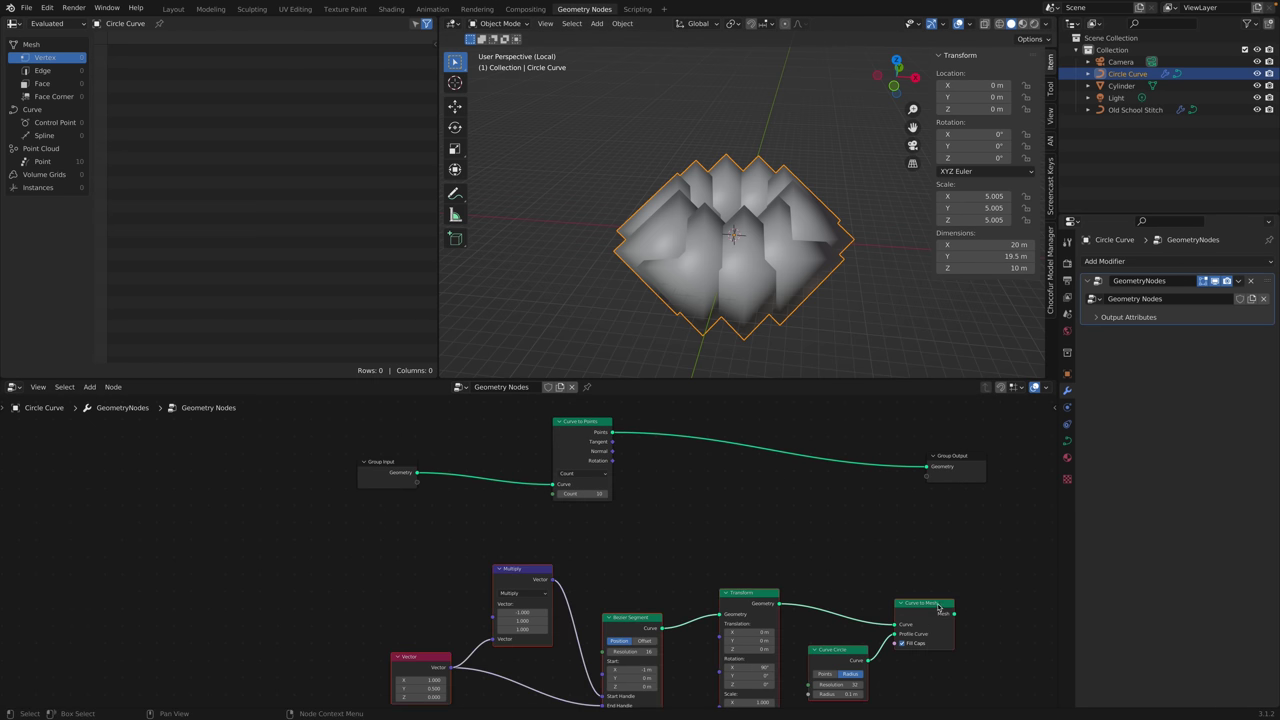
left_click_drag(938, 607, 688, 575)
Insert an Instance on Points node on the link between Curve to Points and Group Output.
key("shift+a")
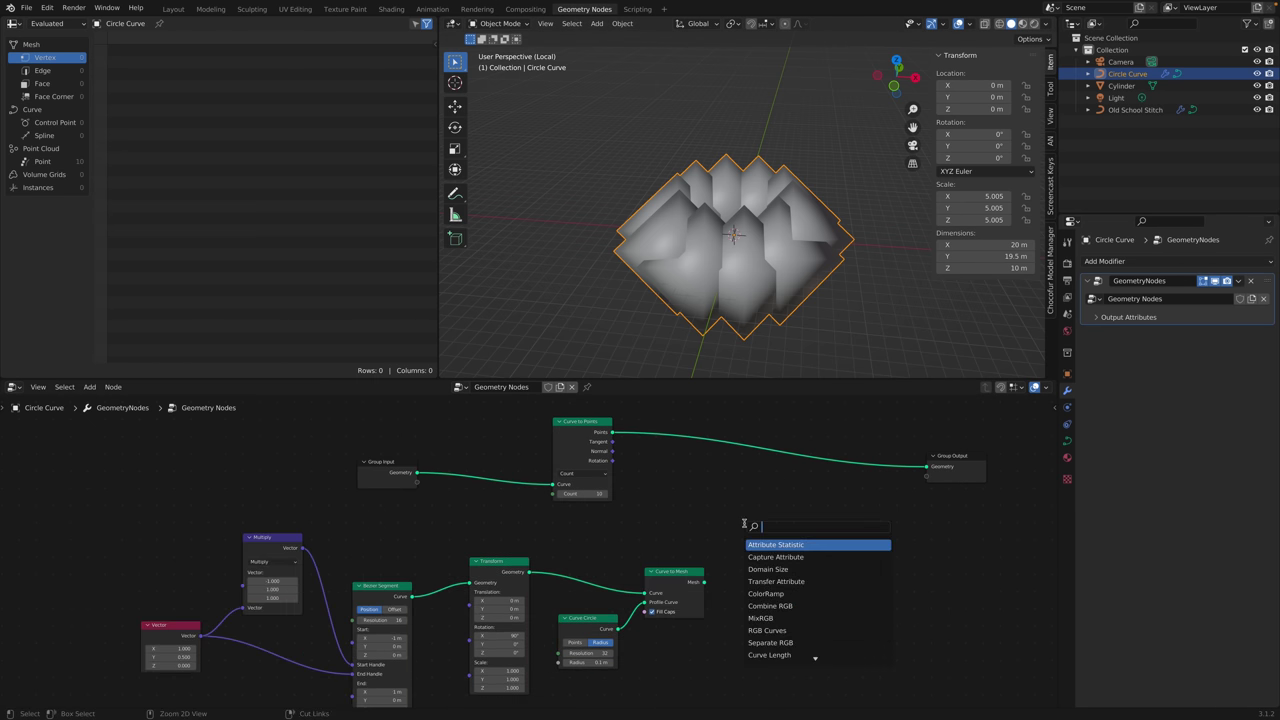
type("instinsta")
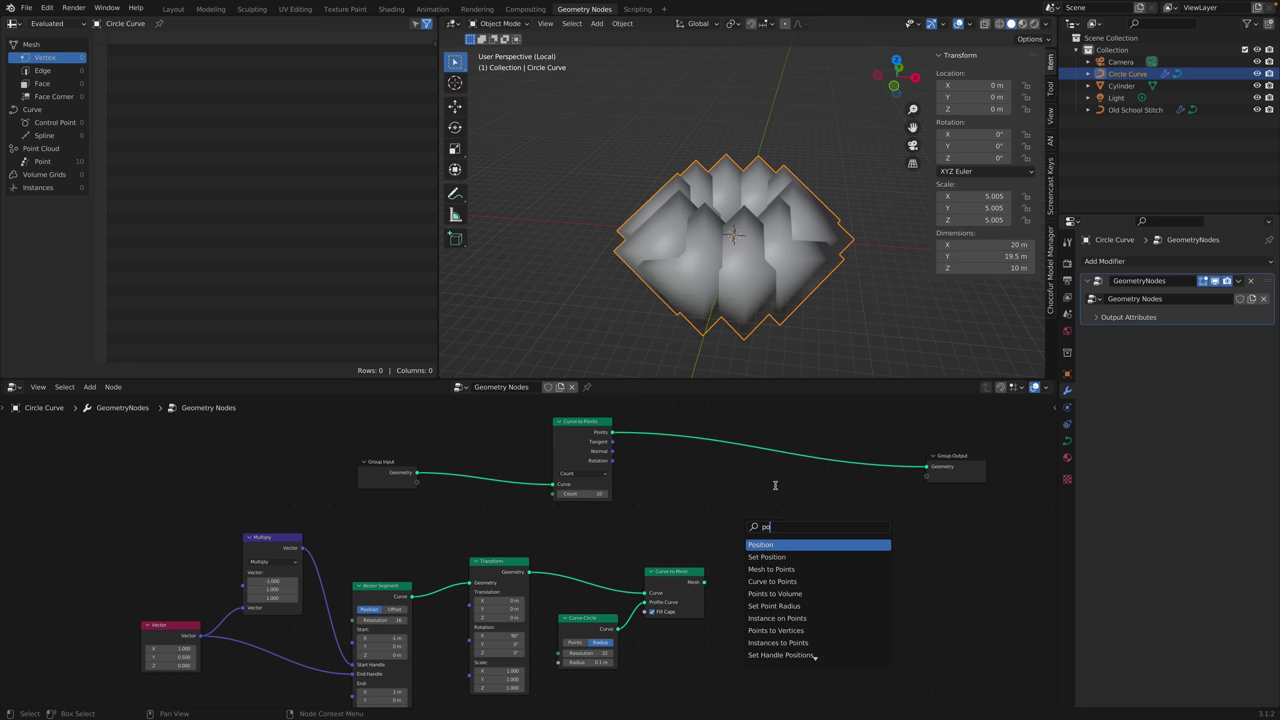
key("Down")
key("Down")
key("Down")
key("Return")
left_click(797, 466)
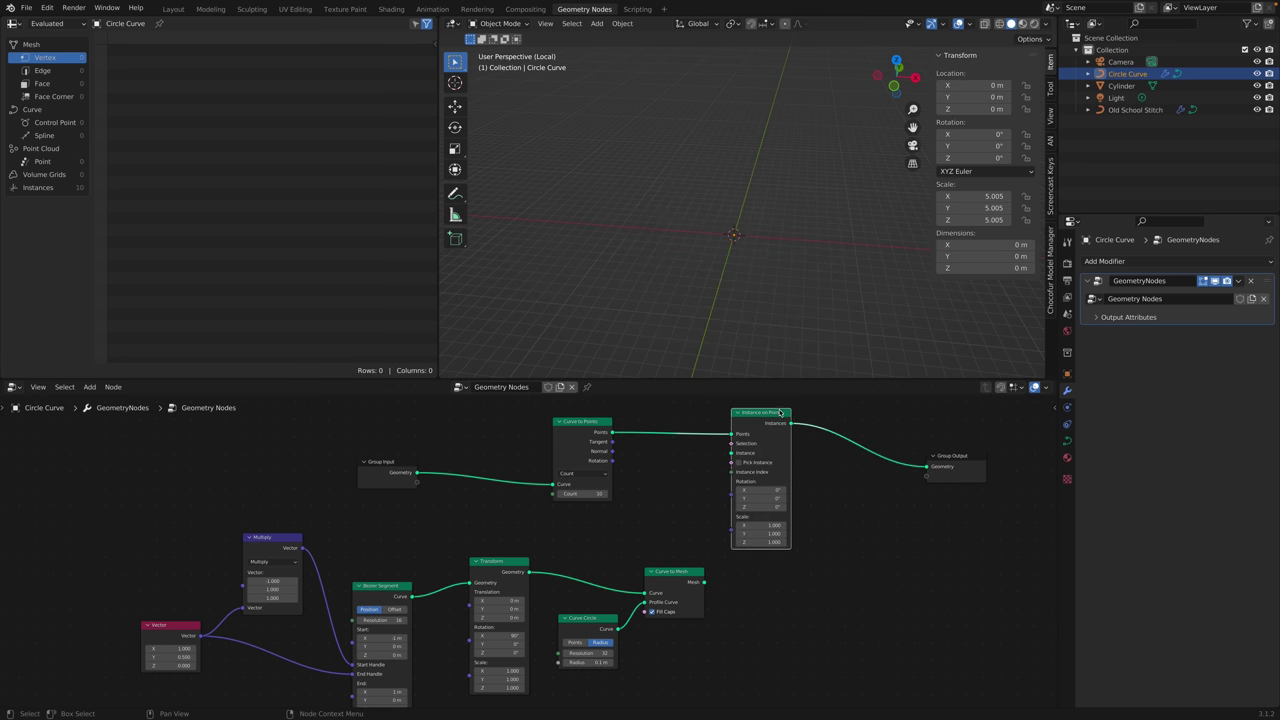
Nudge Instance on Points aside, connect Curve to Mesh's Mesh output to its Instance input, and reposition Curve to Mesh.
left_click_drag(780, 412, 803, 417)
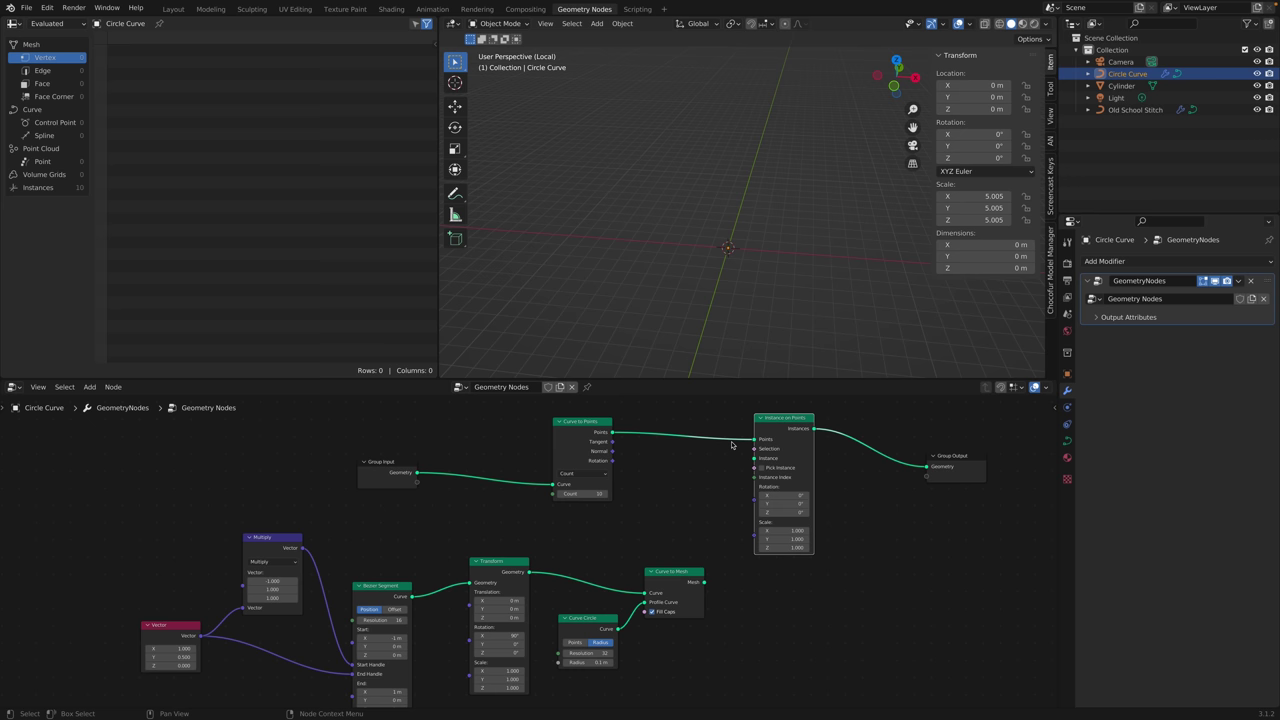
left_click_drag(754, 461, 716, 472)
left_click_drag(670, 571, 755, 460)
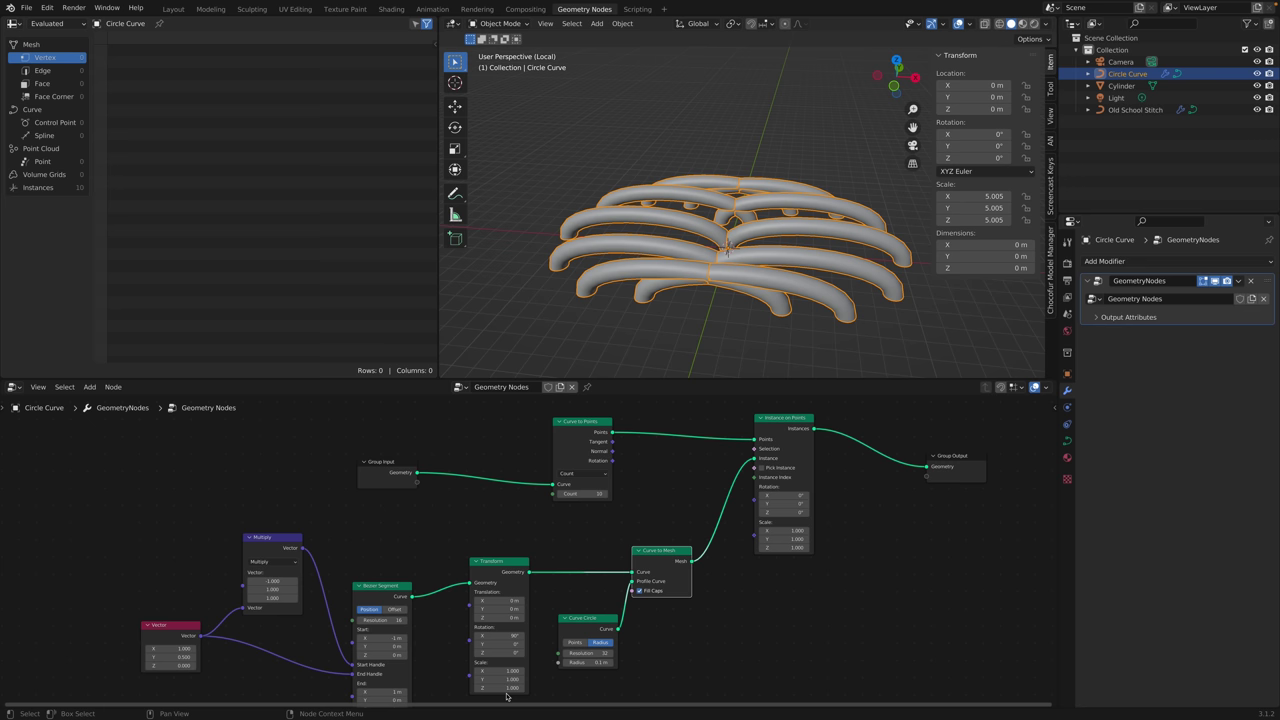
Set the Transform node's scale to 0.1 on all axes and the Curve Circle radius to 0.02 m.
left_click_drag(500, 670, 440, 688)
middle_click_drag(600, 500, 583, 443)
left_click_drag(570, 605, 530, 605)
scroll(737, 319, "up", 2)
left_click(697, 318)
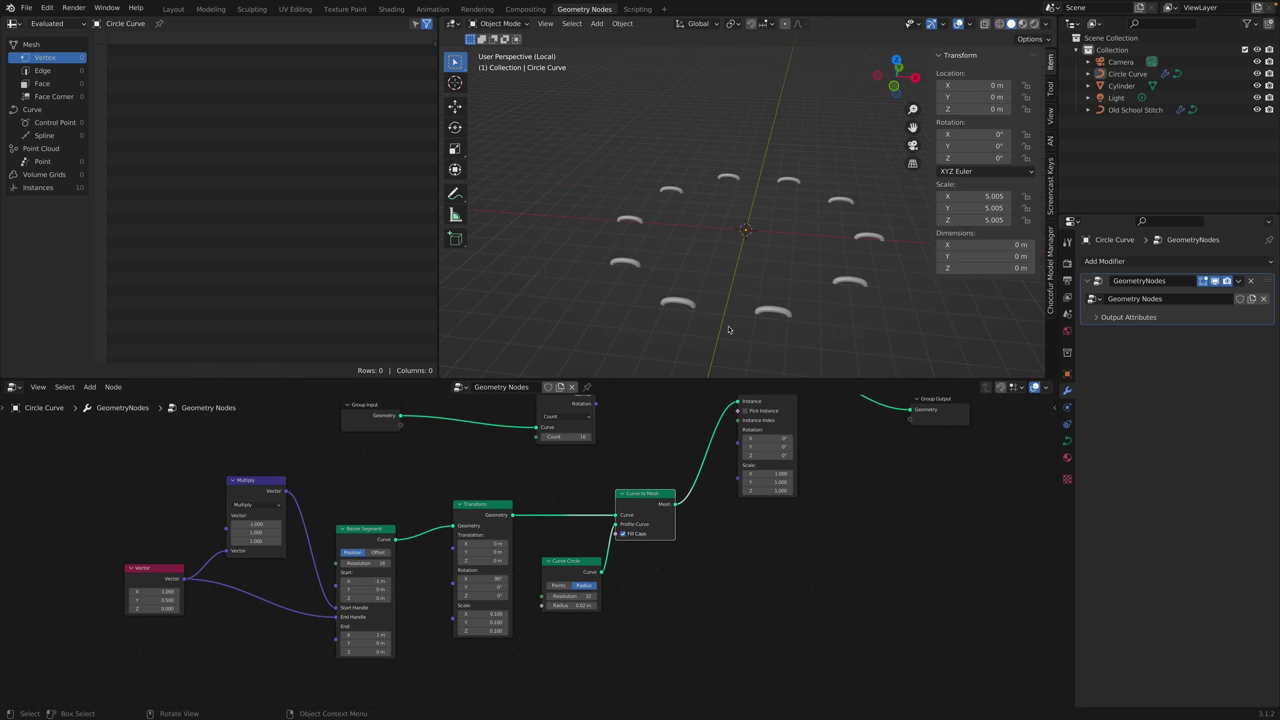
middle_click_drag(829, 458, 826, 522)
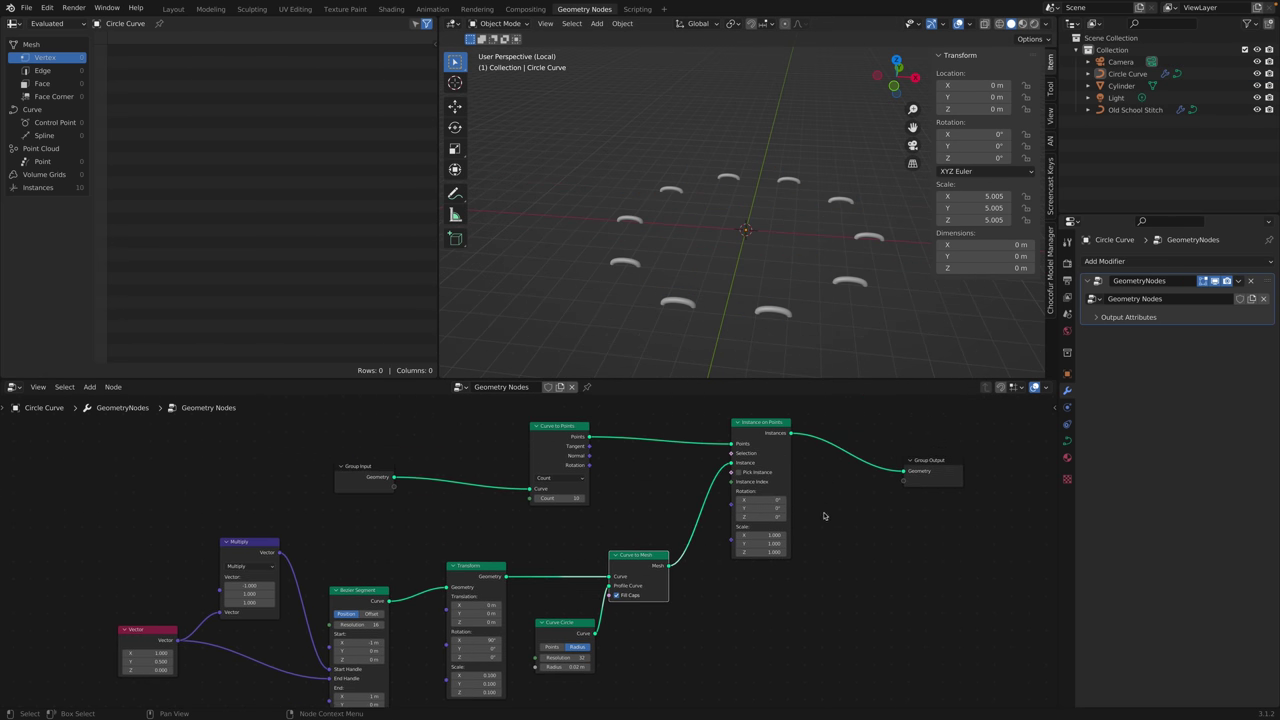
Examine the orientation of the stitch instances around Circle Curve, leaving the object selected.
left_click(777, 313)
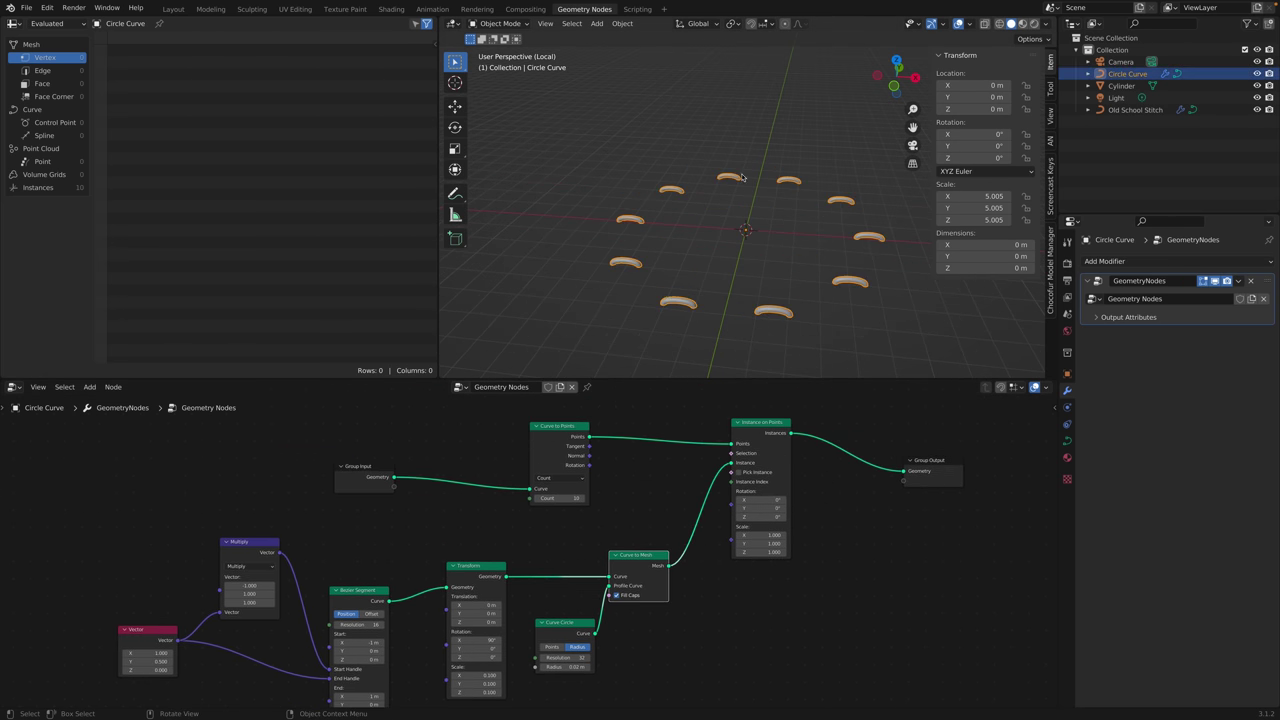
left_click(798, 314)
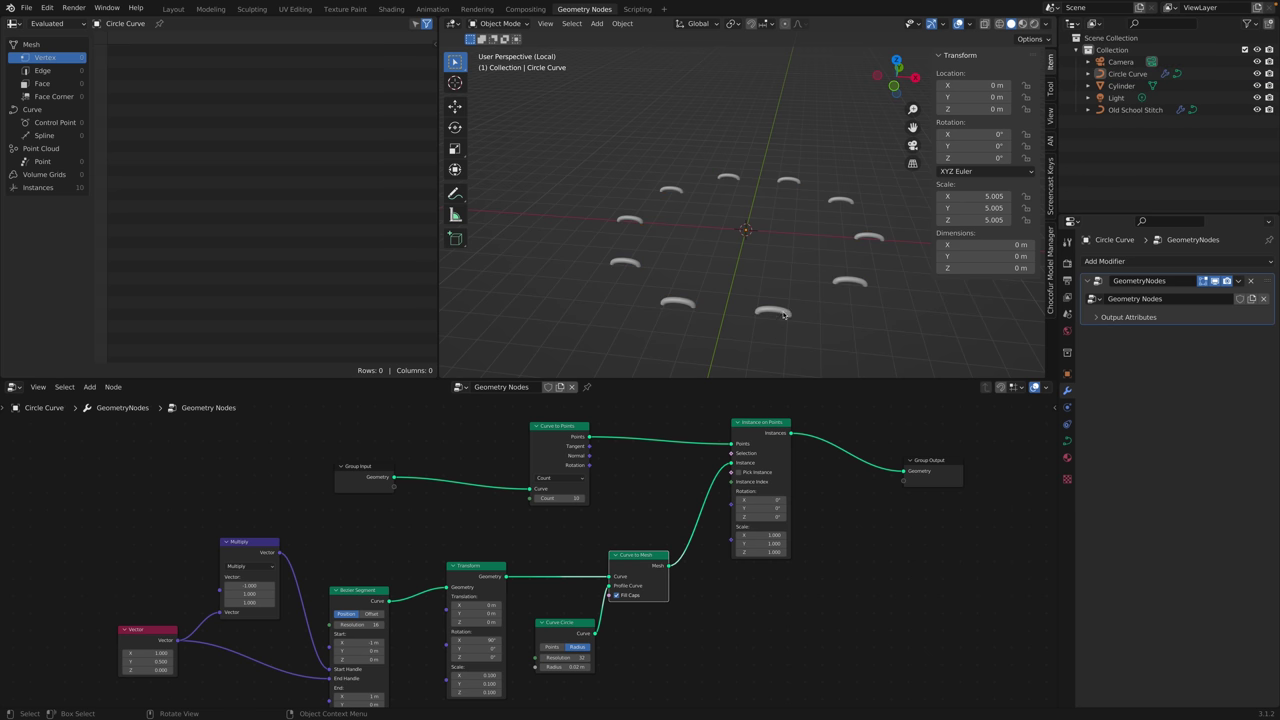
left_click(630, 220)
middle_click_drag(700, 258, 731, 280)
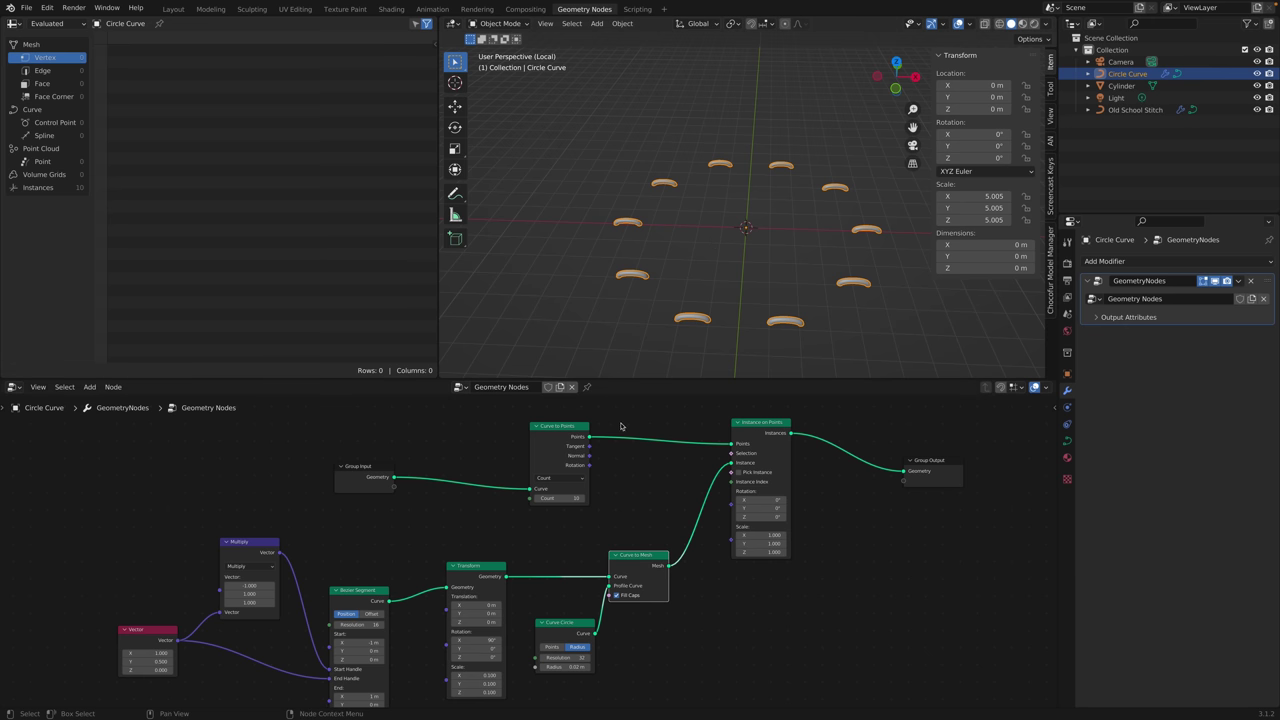
Nudge the Curve to Points node and freely rotate the stitches about Z with Instance on Points' Rotation value.
left_click_drag(580, 431, 644, 466)
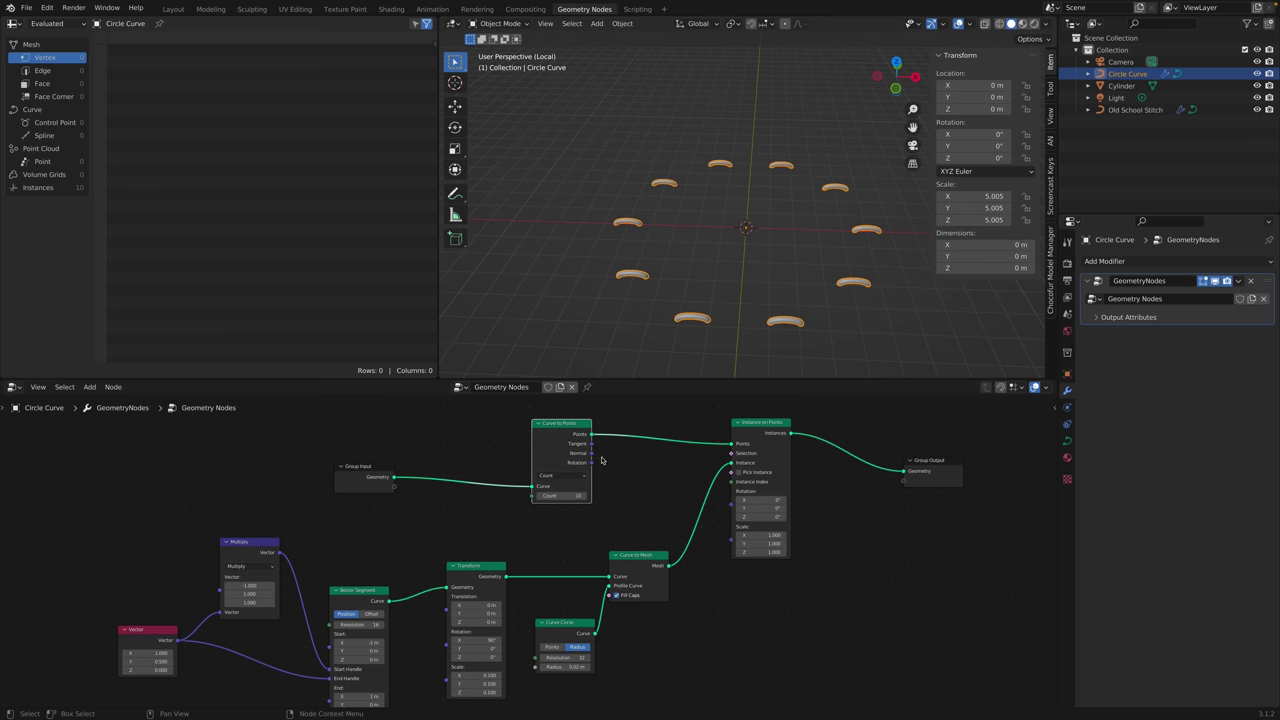
left_click(773, 423)
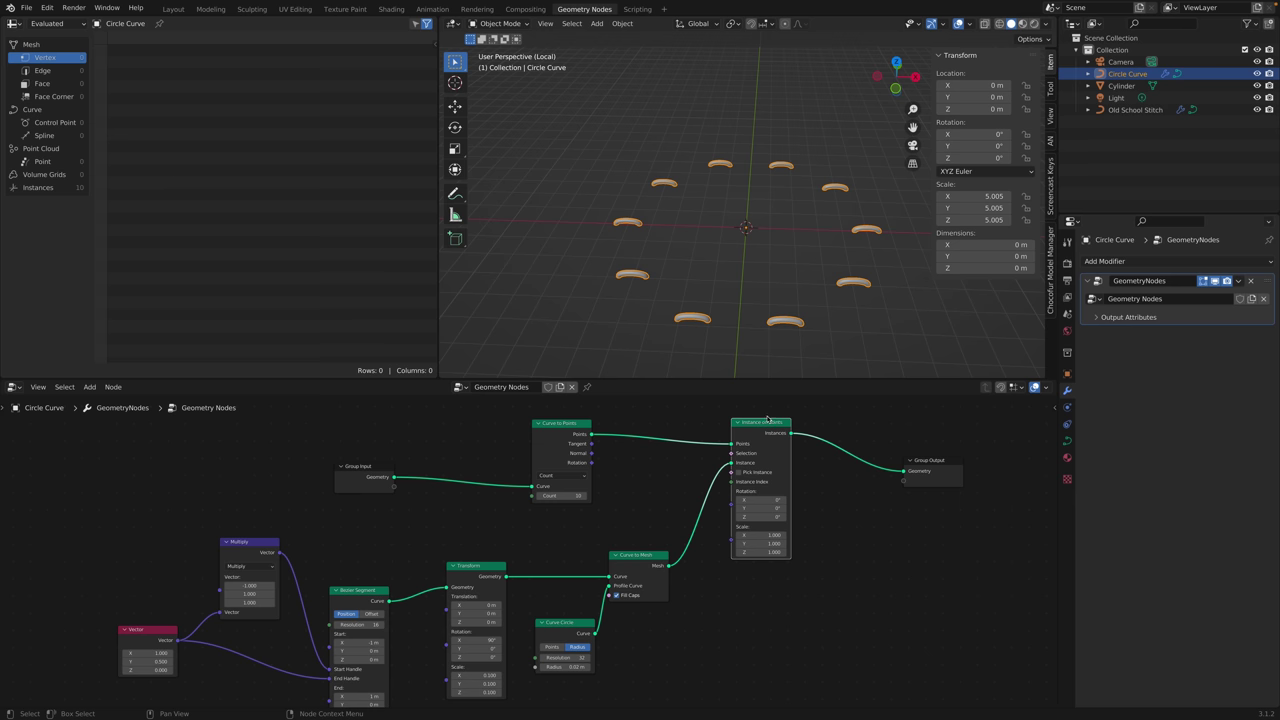
mouse_move(757, 500)
left_mouse_down()
mouse_move(775, 500)
mouse_move(738, 510)
left_mouse_up()
key("BackSpace")
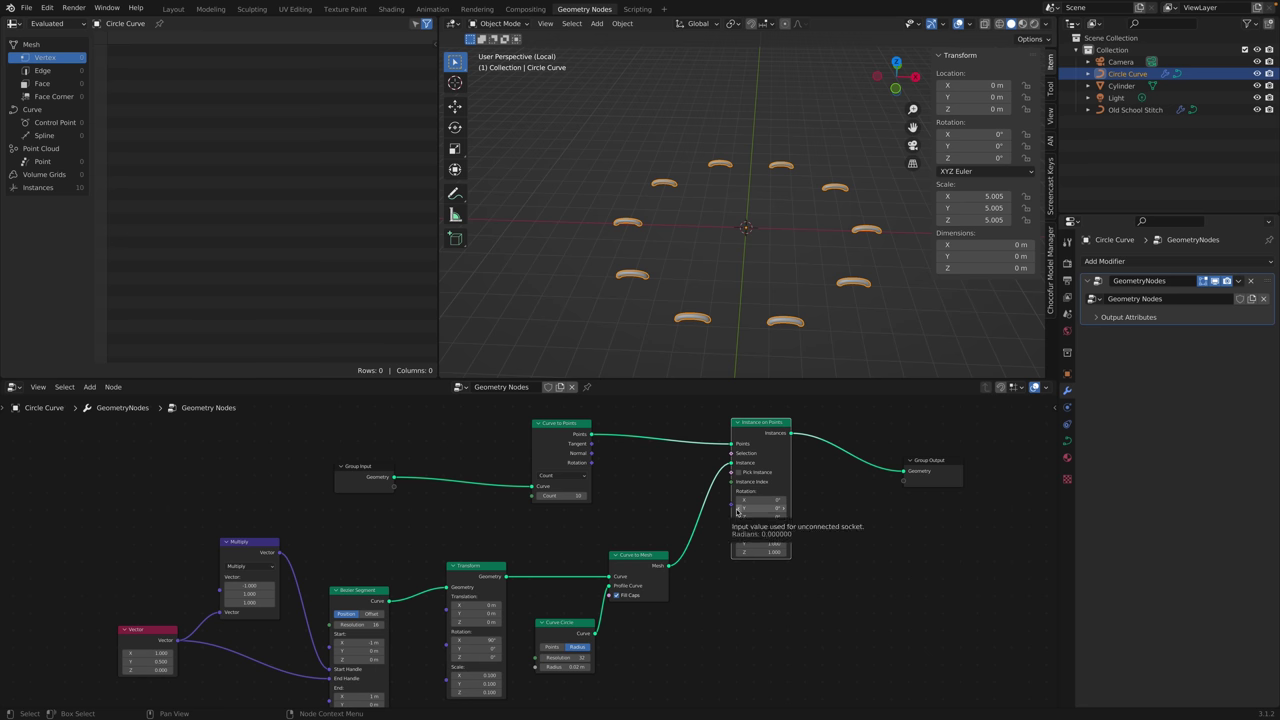
left_click_drag(745, 516, 775, 516)
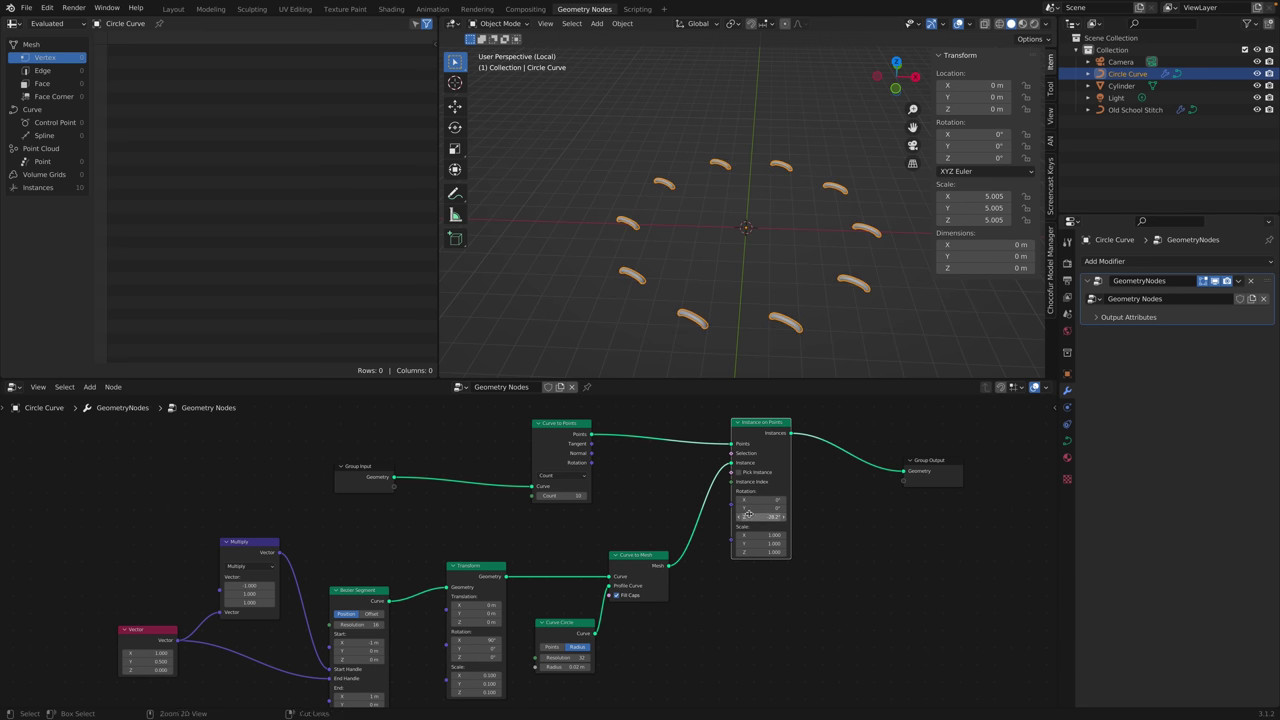
Reset Instance on Points' rotation to 0° and link Curve to Points' Rotation output to its Rotation input.
key("BackSpace")
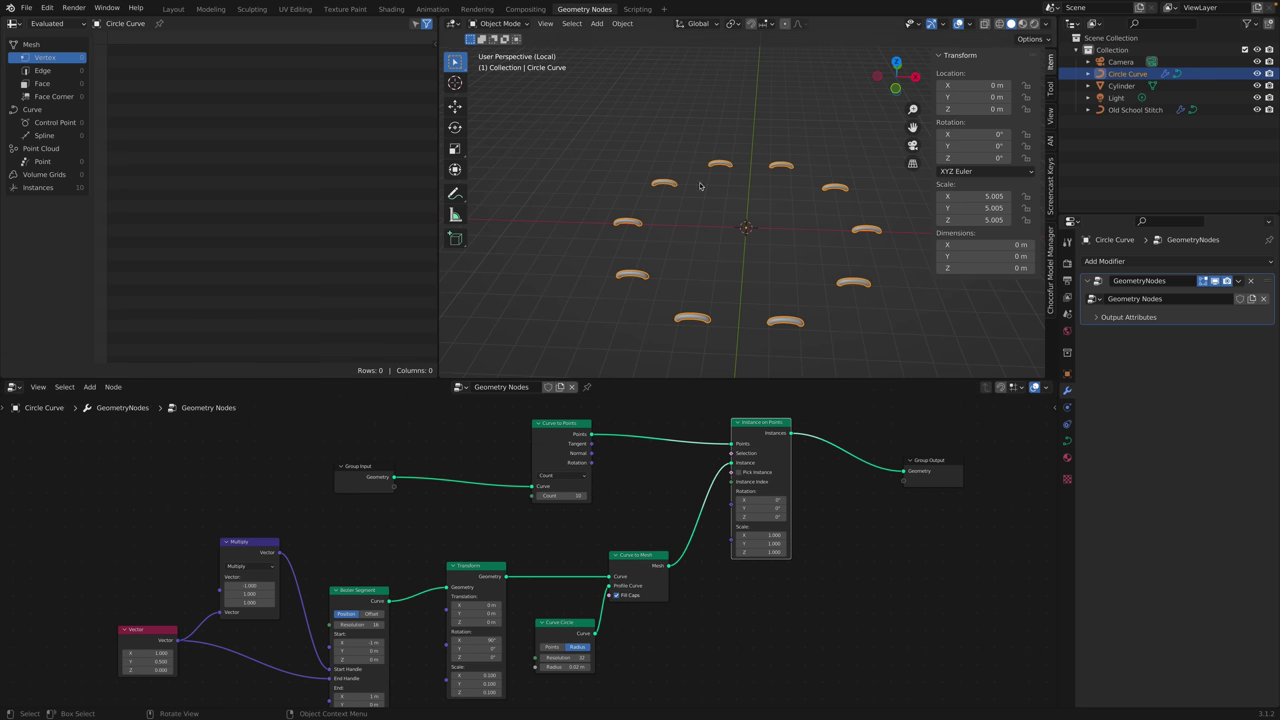
left_click_drag(593, 462, 731, 491)
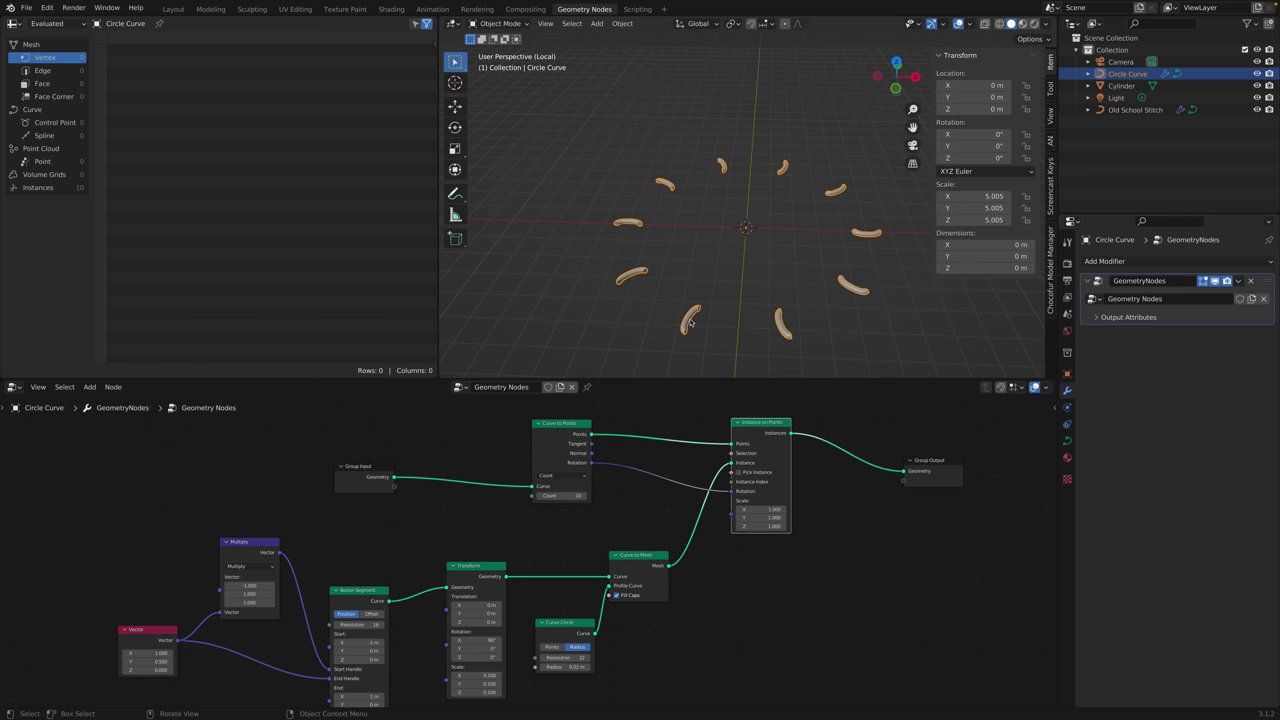
middle_click_drag(731, 318, 788, 293)
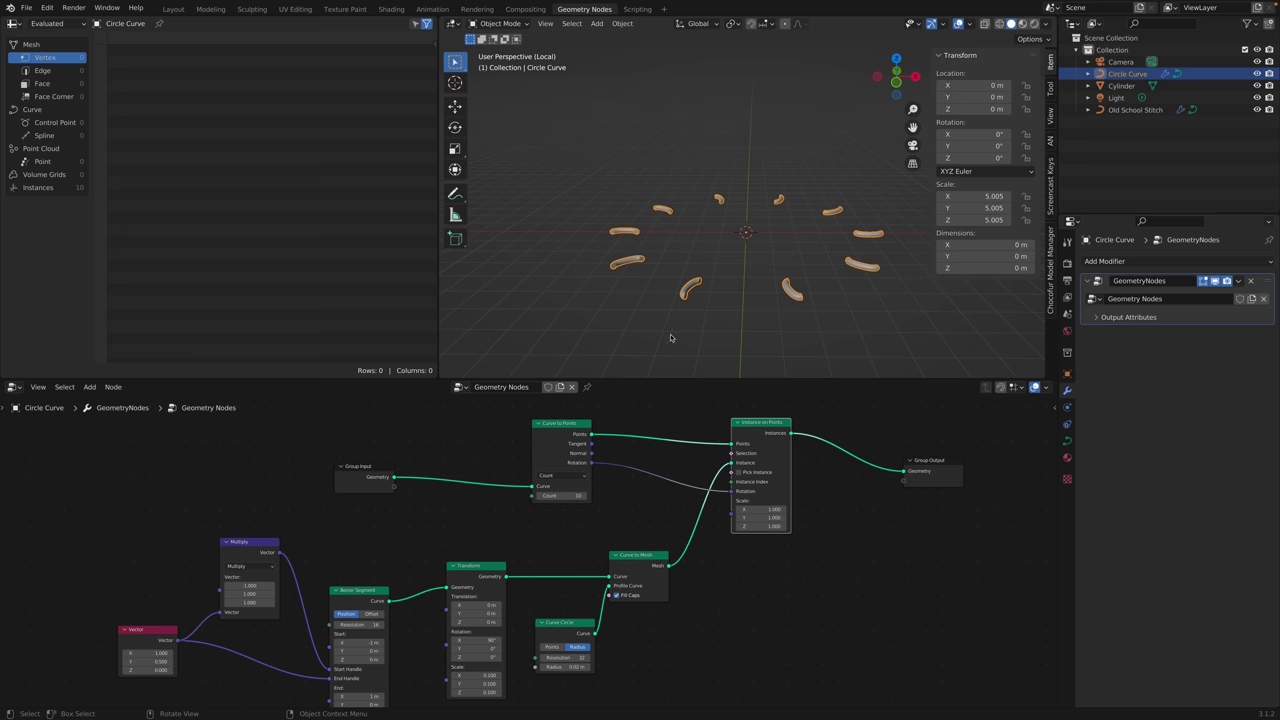
Set the Transform node's rotation to 180° on X and 90° on Y so the stitches follow the circle.
middle_click_drag(532, 599, 566, 549)
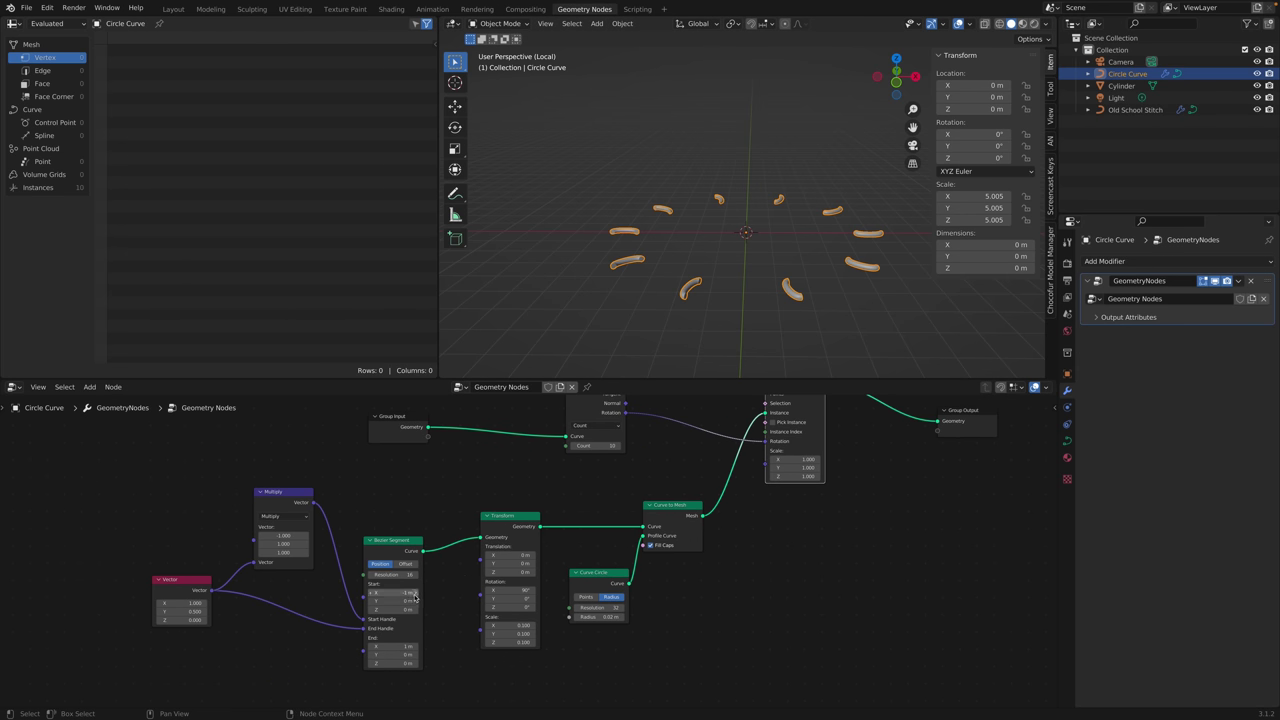
left_click_drag(510, 591, 570, 591)
left_click(510, 591)
type("180")
key("Return")
left_click_drag(510, 598, 563, 598)
left_click(508, 598)
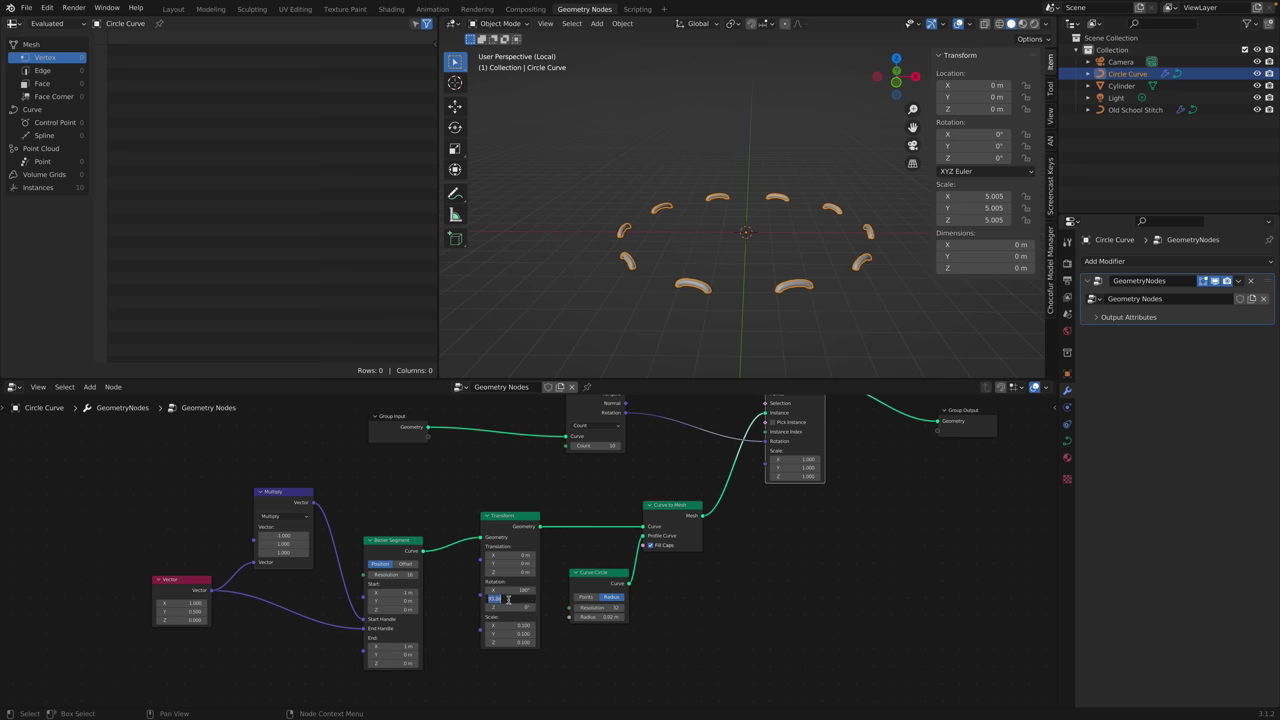
type("90")
left_click(749, 204)
middle_click_drag(749, 204, 760, 305)
scroll(765, 316, "down", 2)
scroll(773, 324, "up", 2)
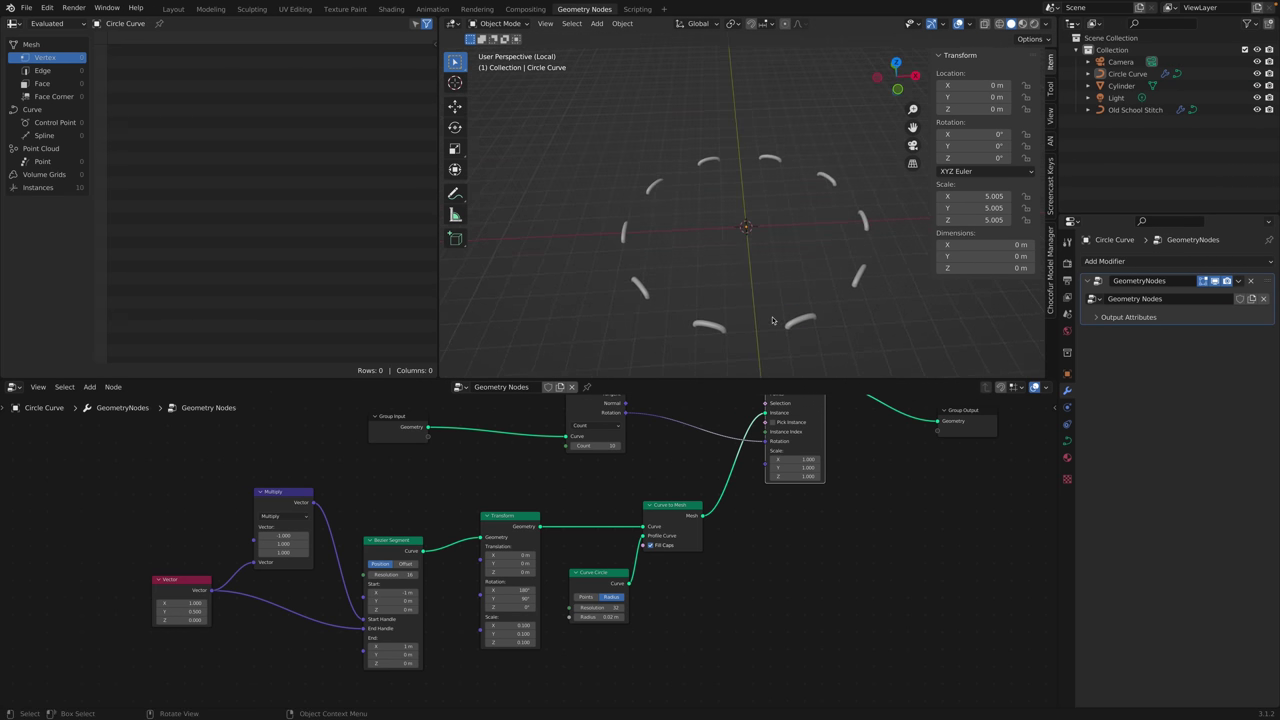
Try a count of 14 on the Curve to Points node and bring it down to 12.
middle_click_drag(624, 405, 590, 478)
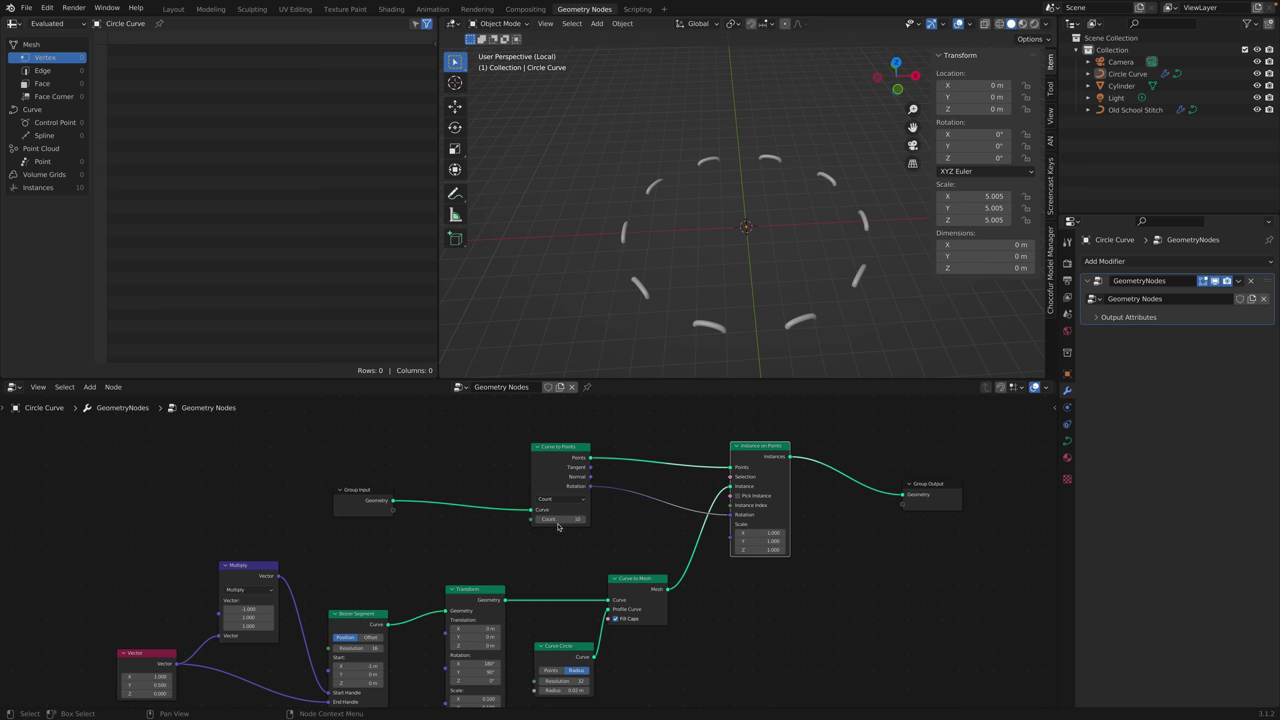
mouse_move(558, 520)
left_mouse_down()
mouse_move(600, 520)
mouse_move(545, 520)
mouse_move(588, 520)
mouse_move(562, 520)
left_mouse_up()
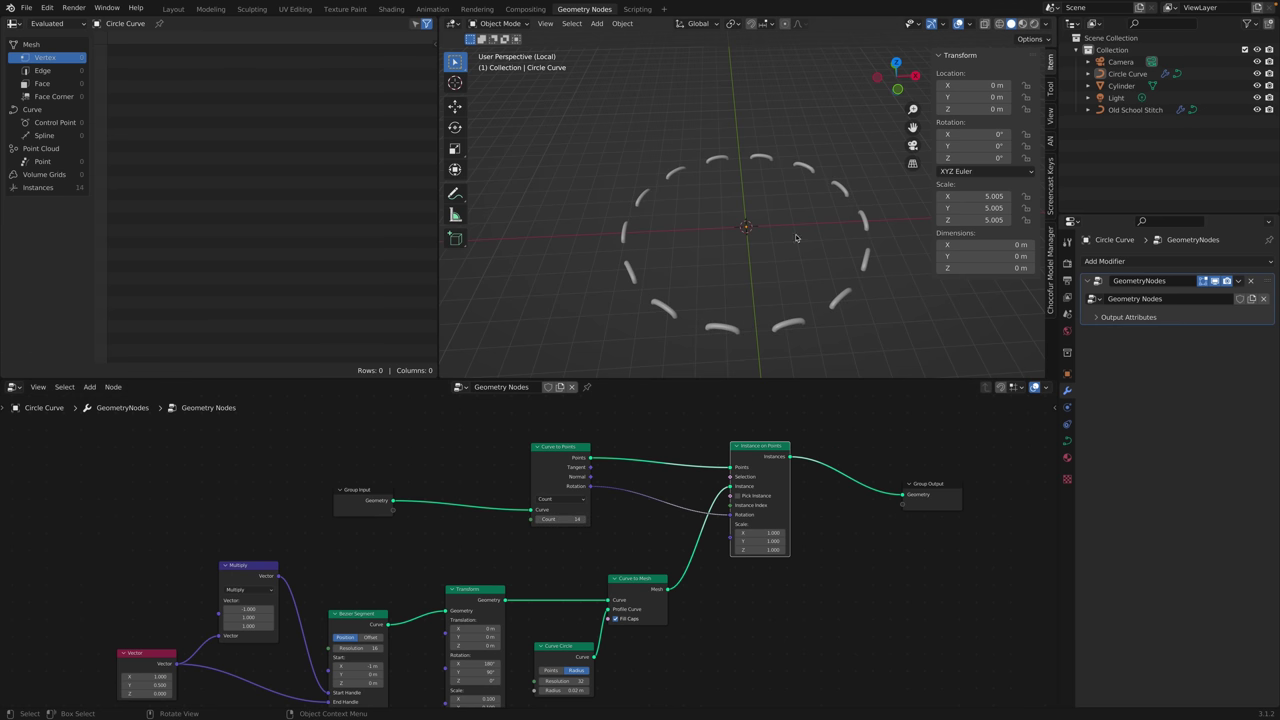
left_click(654, 421)
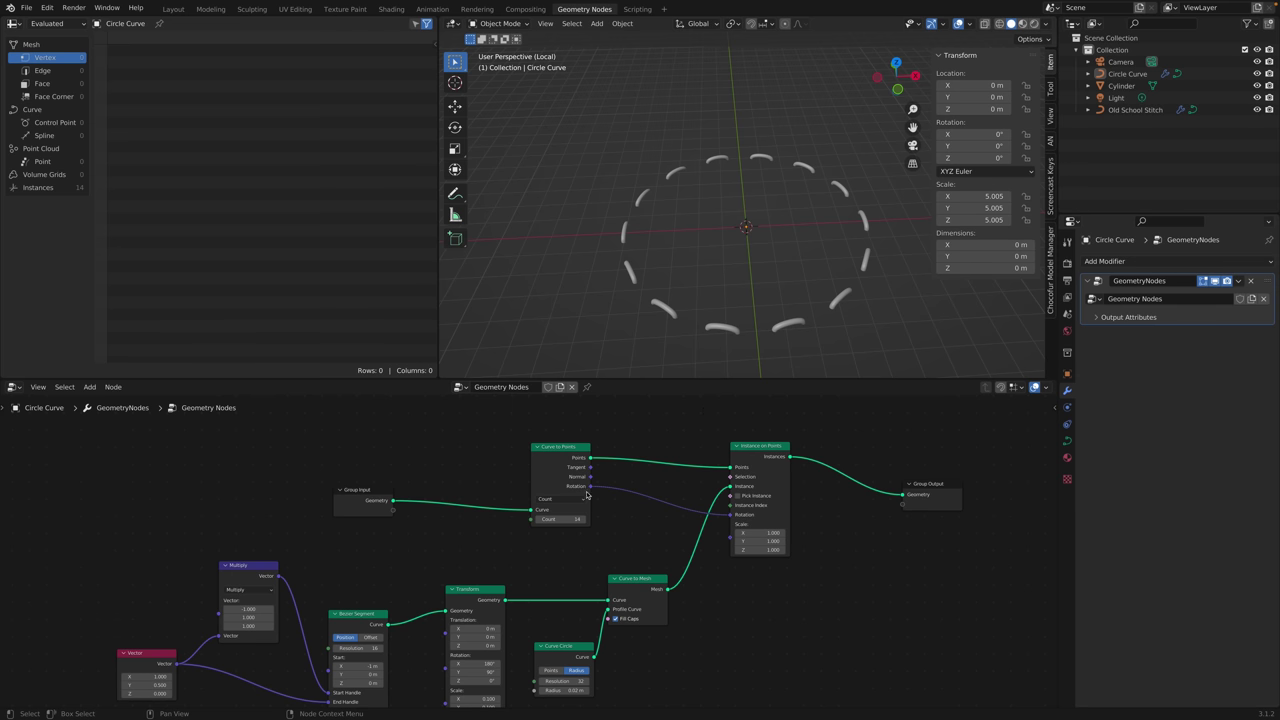
mouse_move(562, 519)
left_mouse_down()
mouse_move(545, 519)
mouse_move(585, 519)
mouse_move(550, 519)
left_mouse_up()
Try scaling all of Circle Curve's control points up to more than twice their size in Edit Mode.
scroll(723, 202, "down", 3)
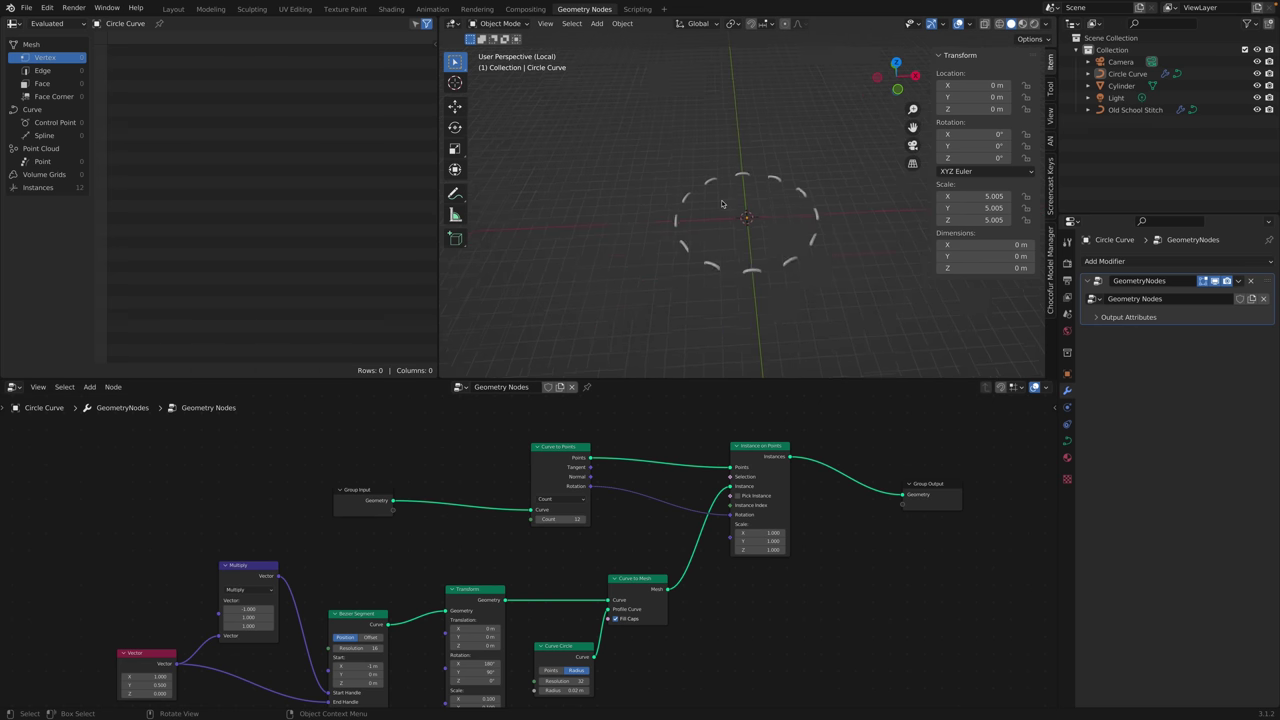
left_click(713, 268)
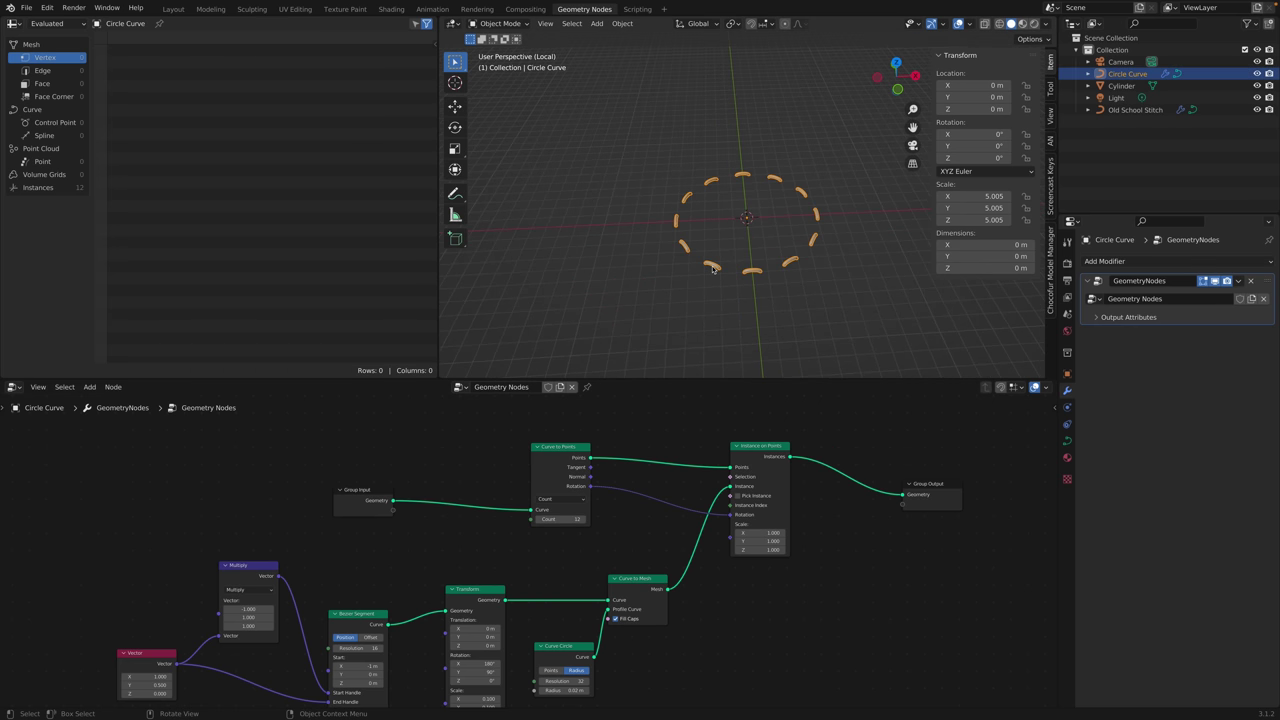
key("Tab")
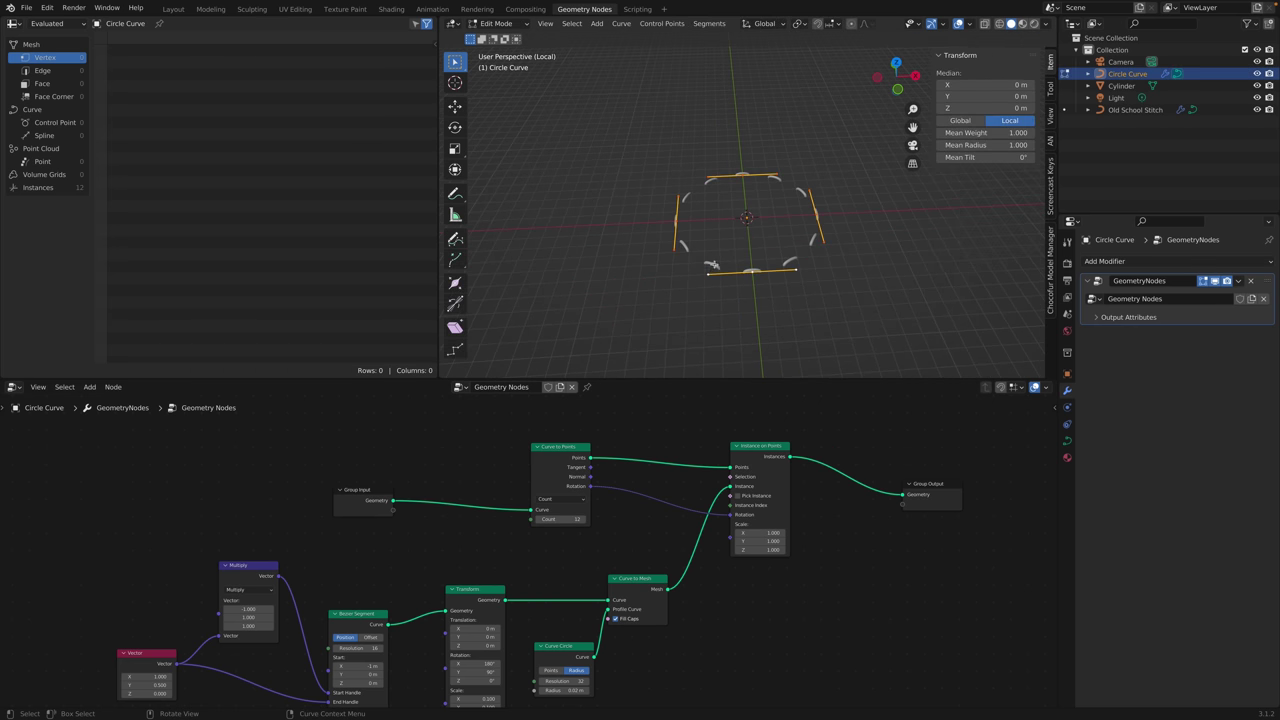
key("s")
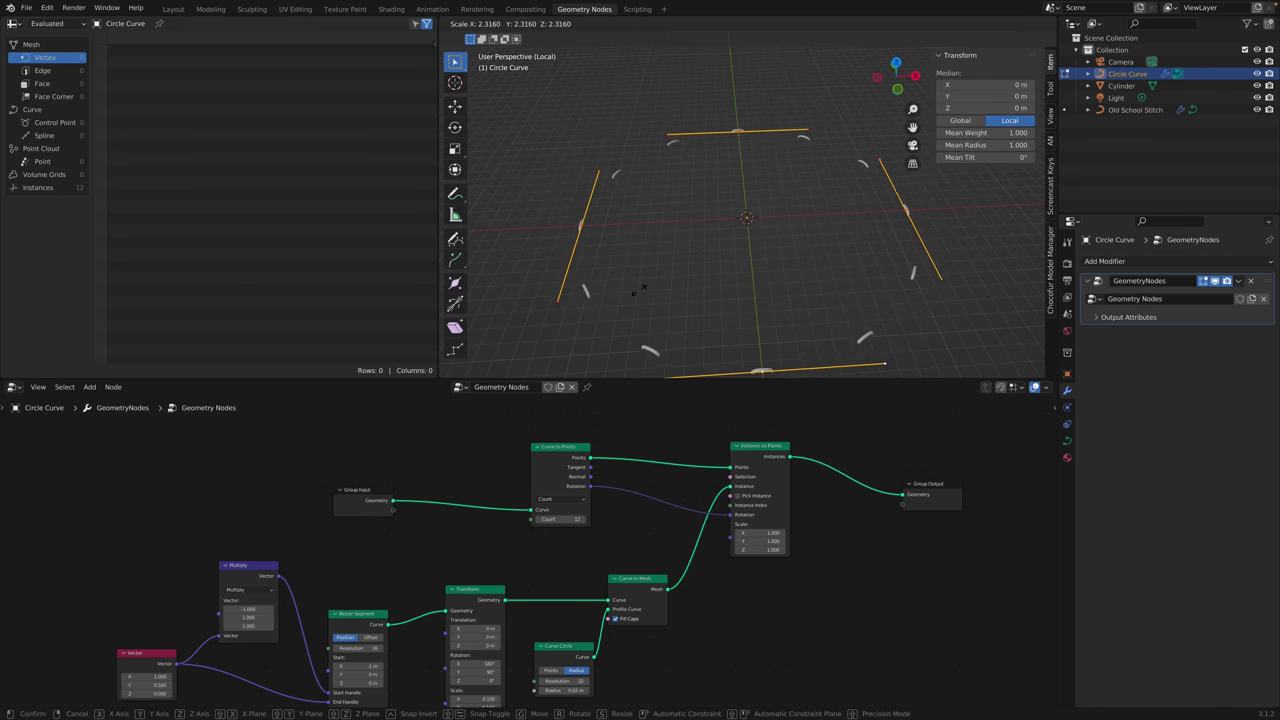
key("Escape")
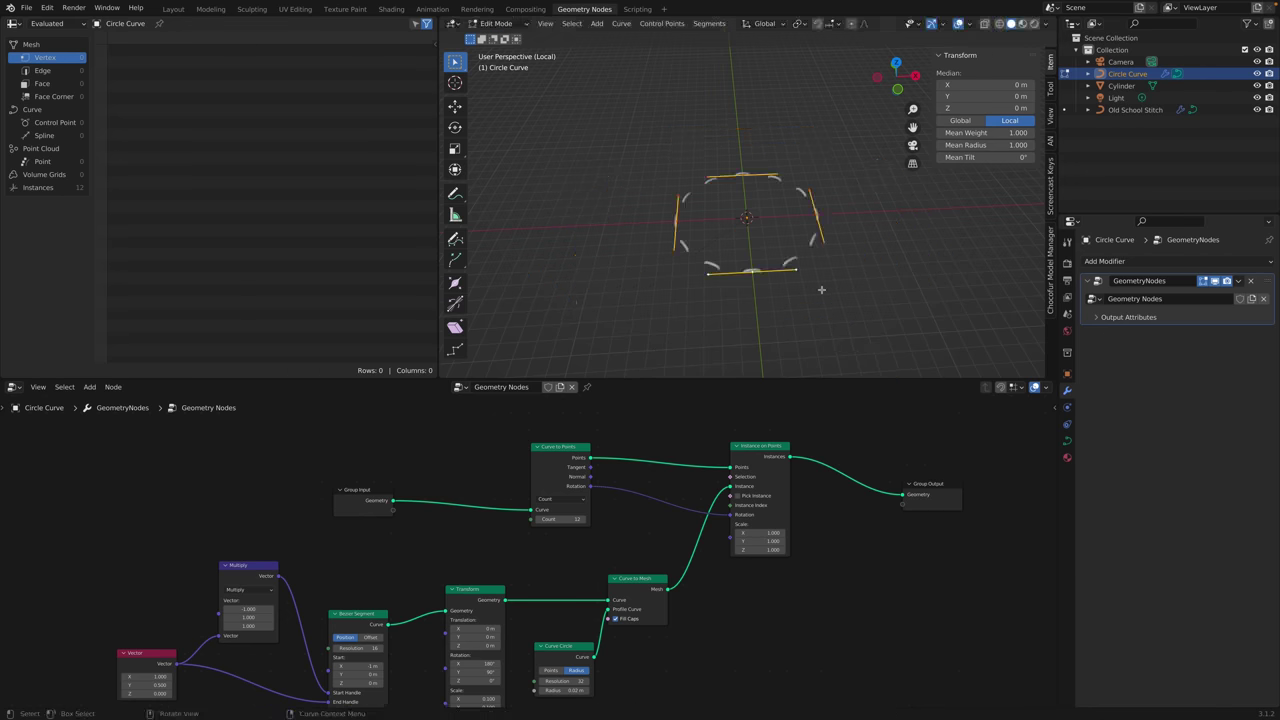
left_click(821, 289)
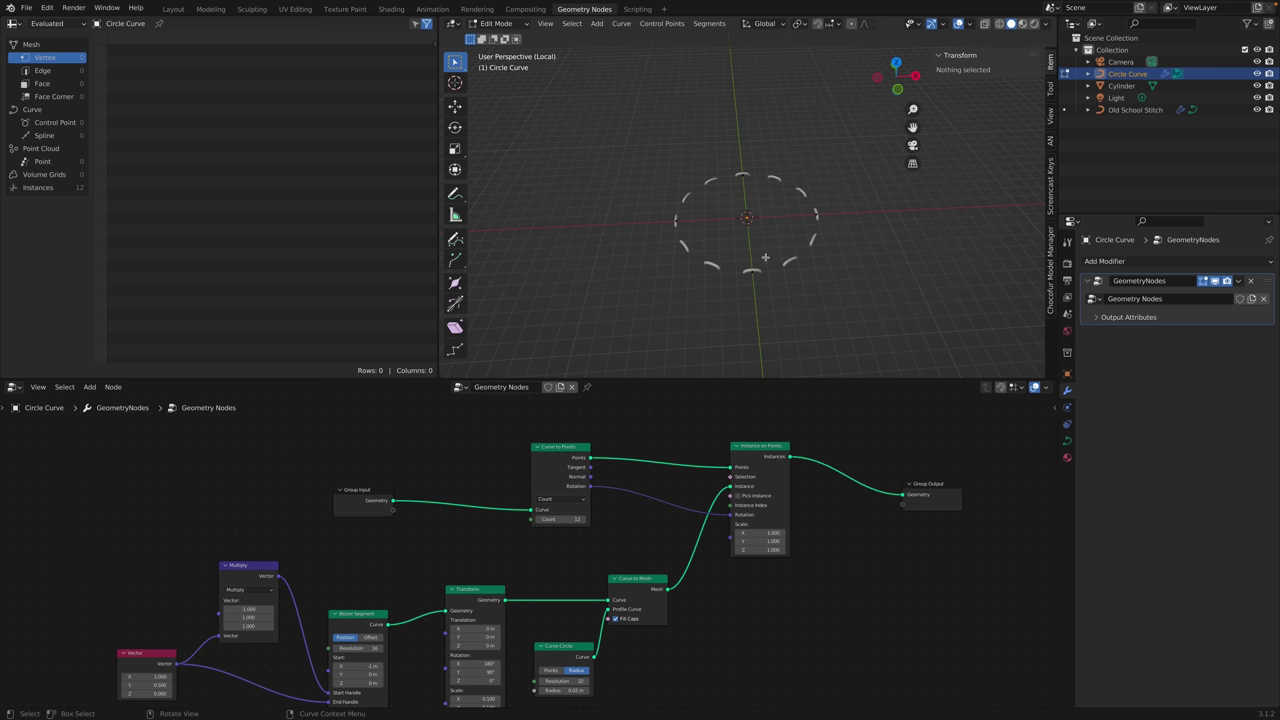
key("a")
key("s")
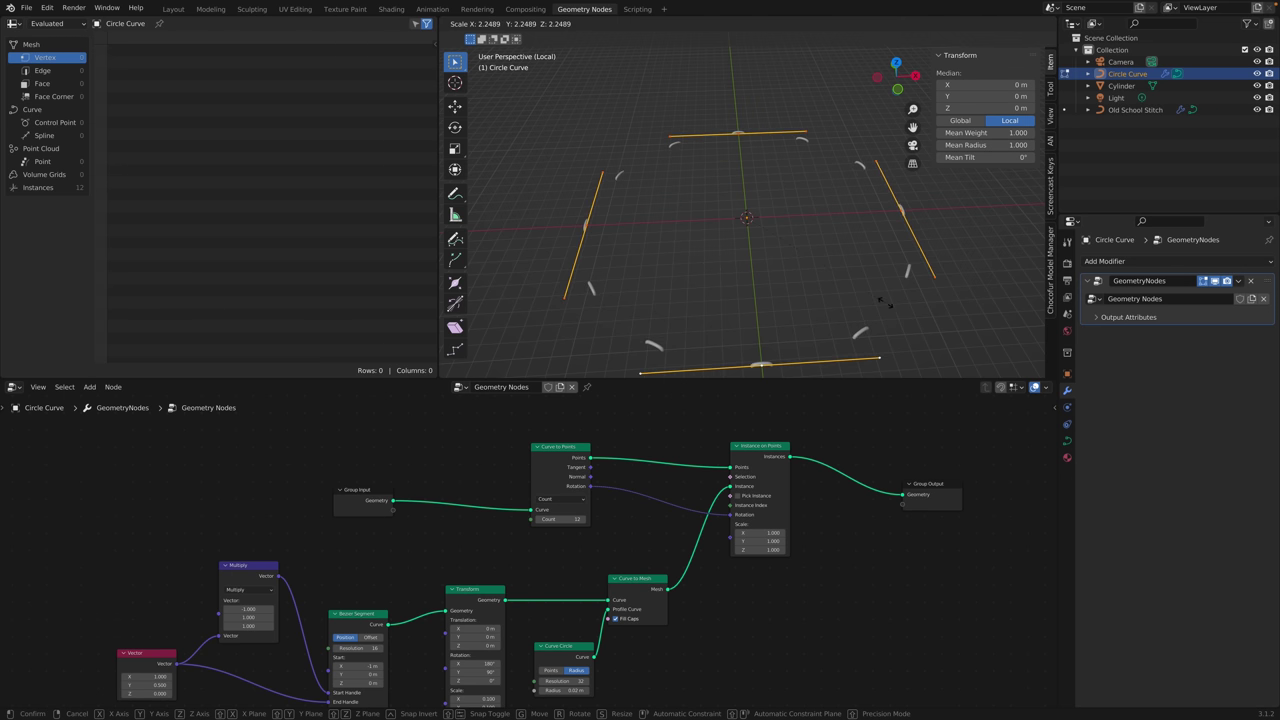
key("Escape")
key("alt+a")
key("Tab")
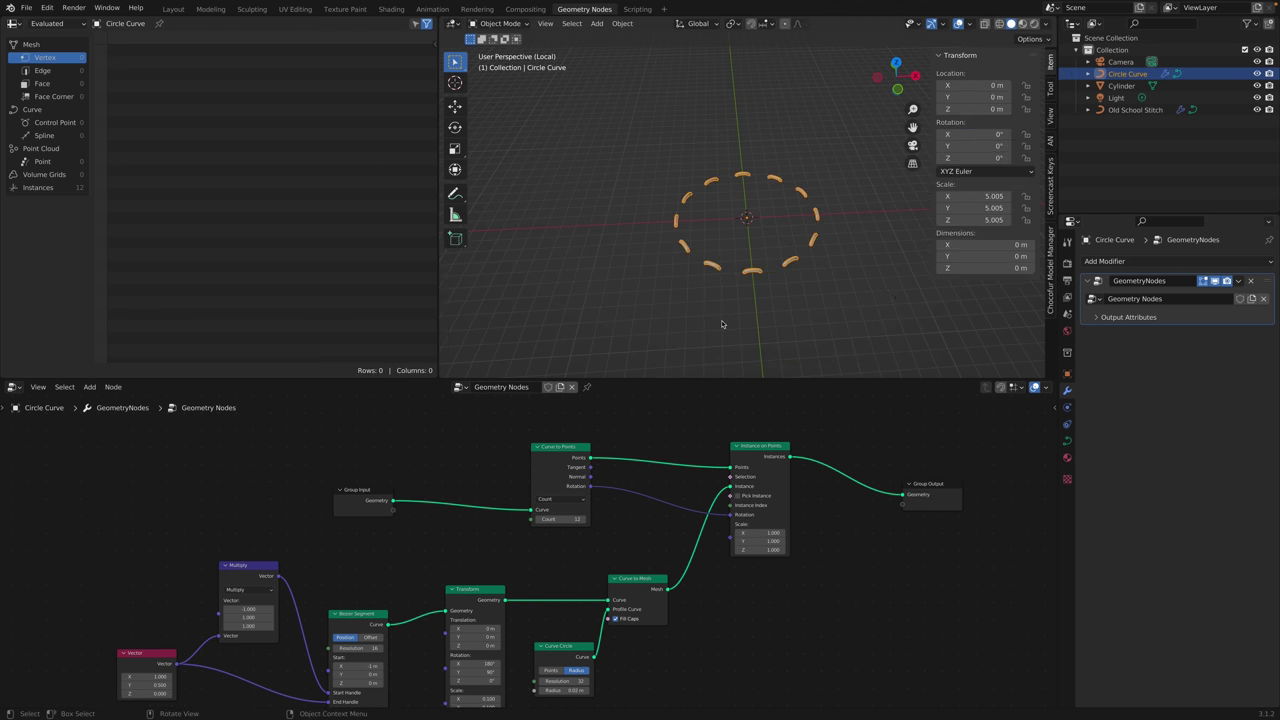
Switch the Curve to Points node to Length mode and raise its length to about 0.37 m.
left_click(563, 499)
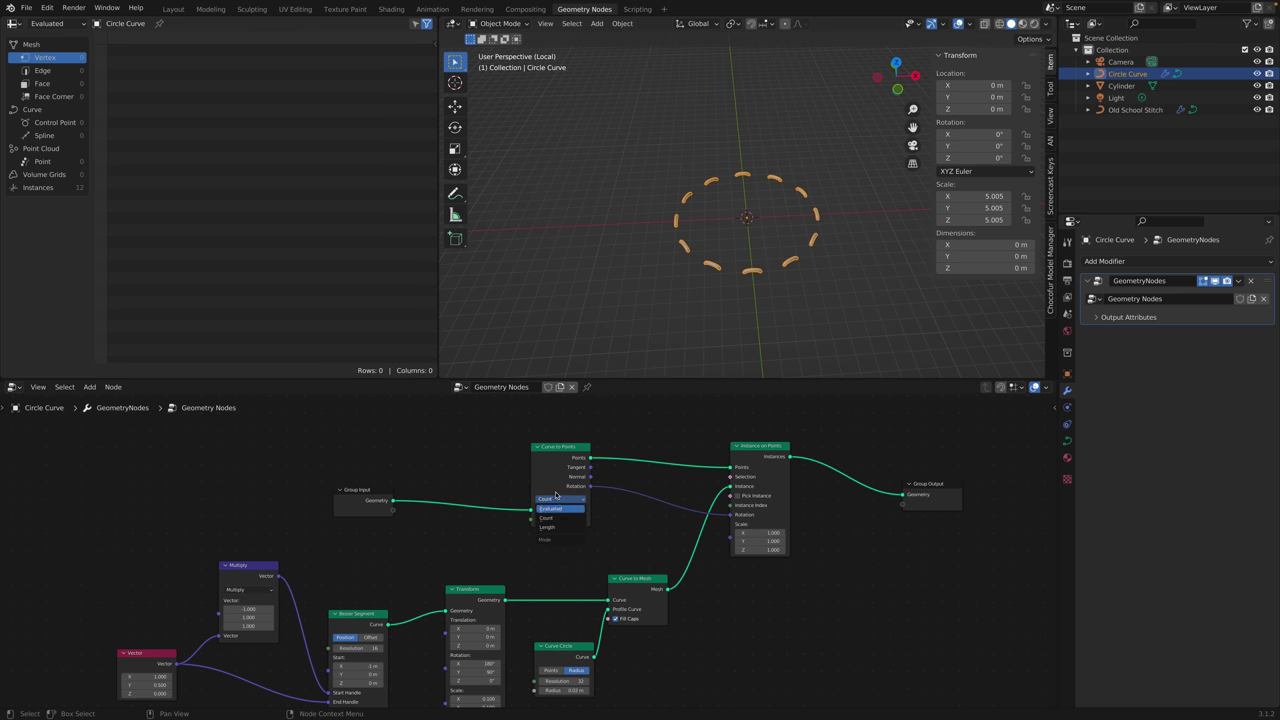
left_click(557, 531)
scroll(754, 324, "up", 5)
middle_click_drag(754, 324, 765, 188, "shift")
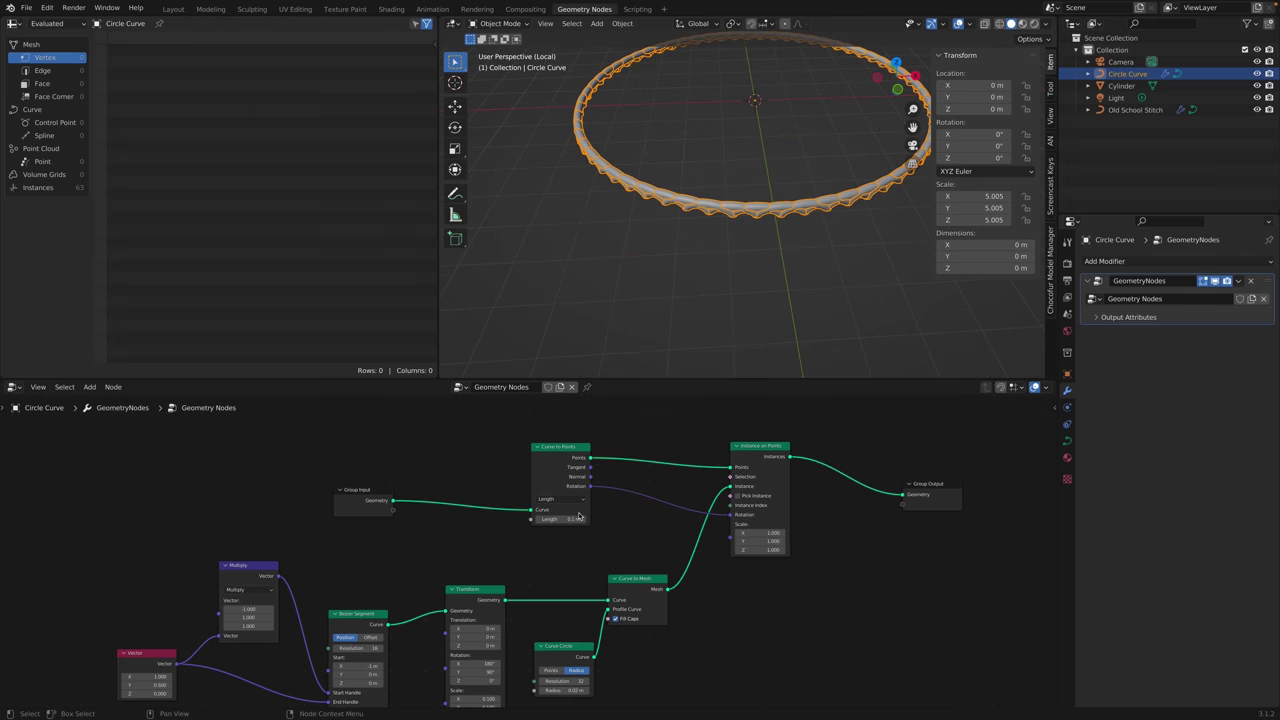
left_click_drag(560, 519, 612, 519)
middle_click_drag(804, 215, 759, 270, "shift")
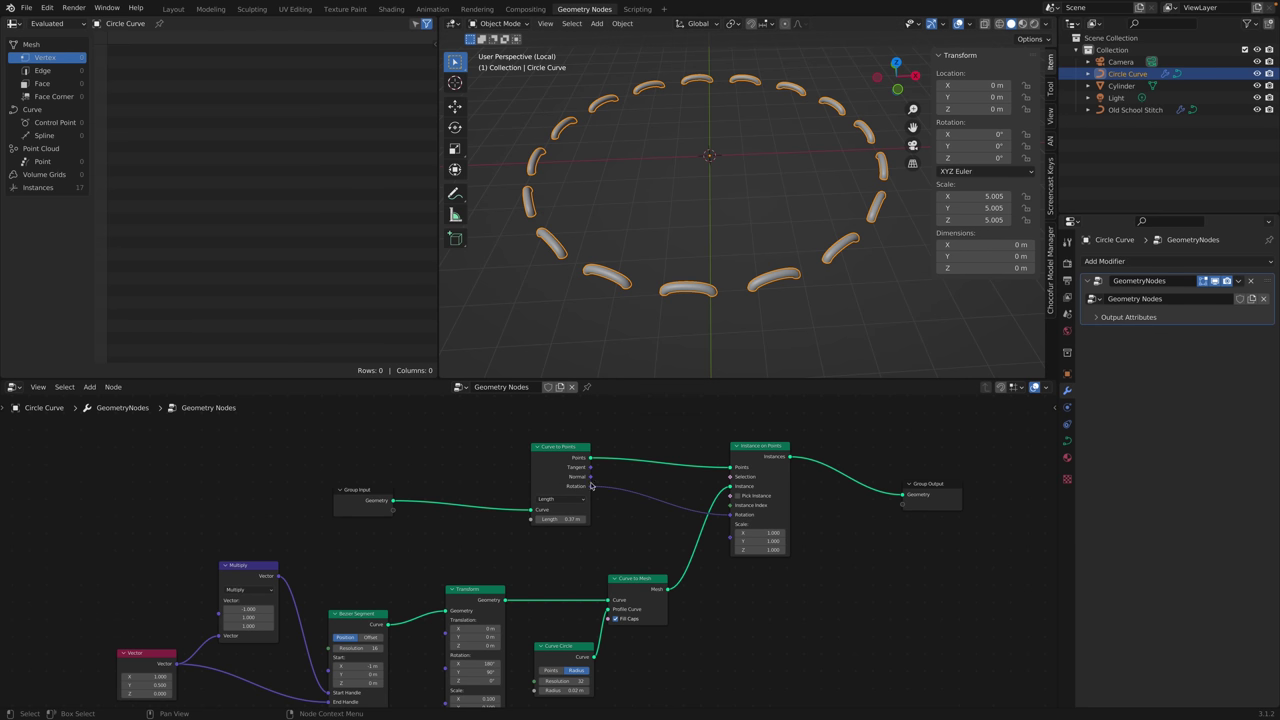
Set the Curve to Points length to 0.5 m and deselect Circle Curve.
left_click(566, 520)
type("0.5")
key("Return")
left_click(688, 218)
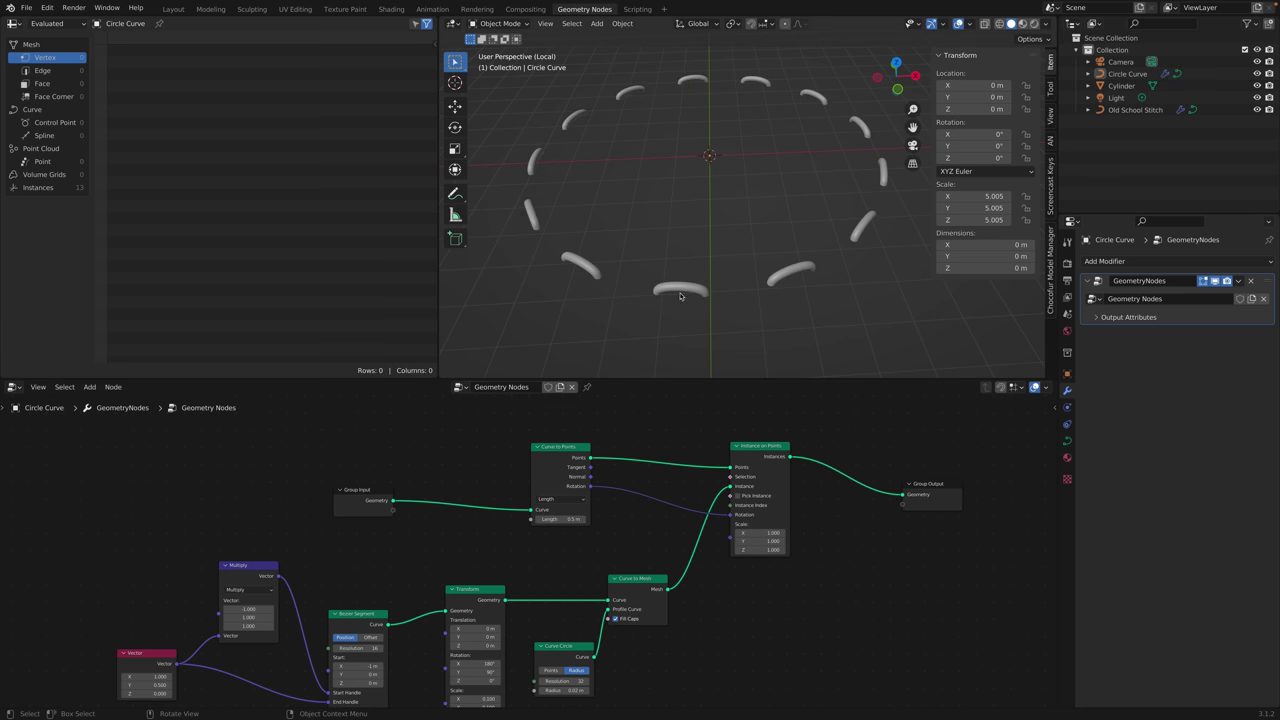
Activate the Measure tool and measure the distance between two neighbouring stitches from the top view.
left_click(456, 215)
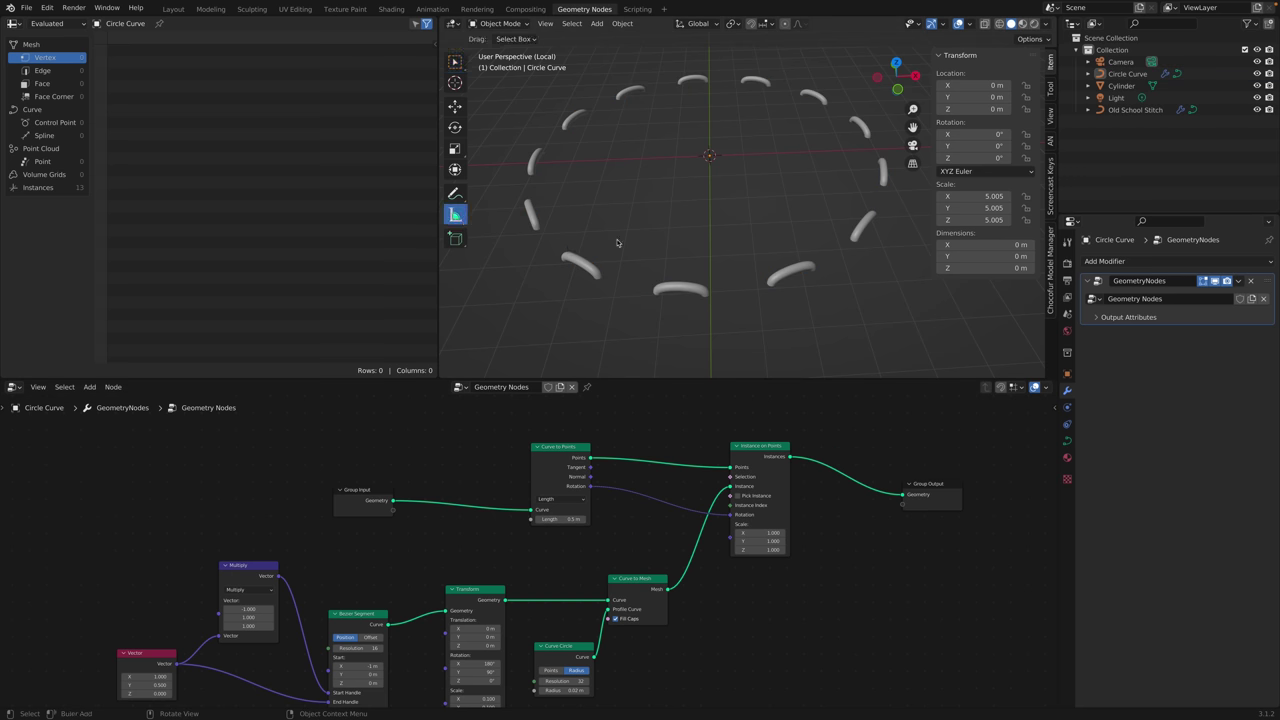
key("shift+space")
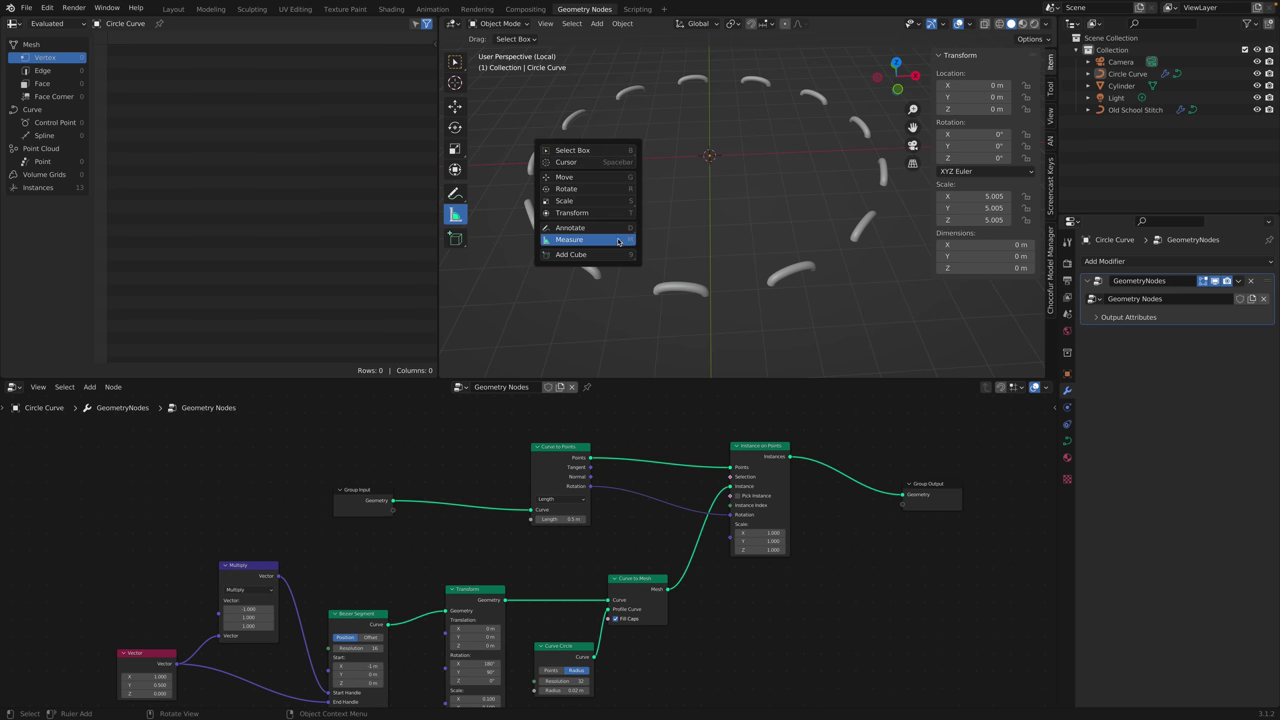
left_click(618, 242)
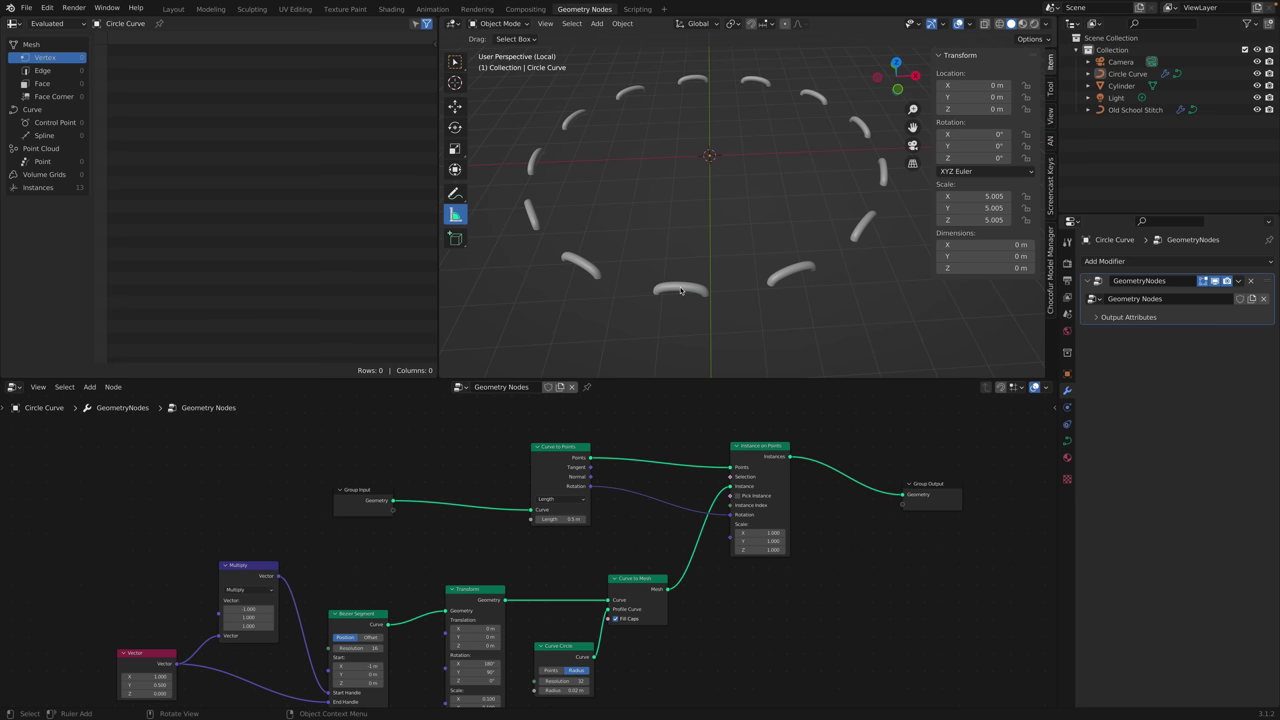
key("KP_7")
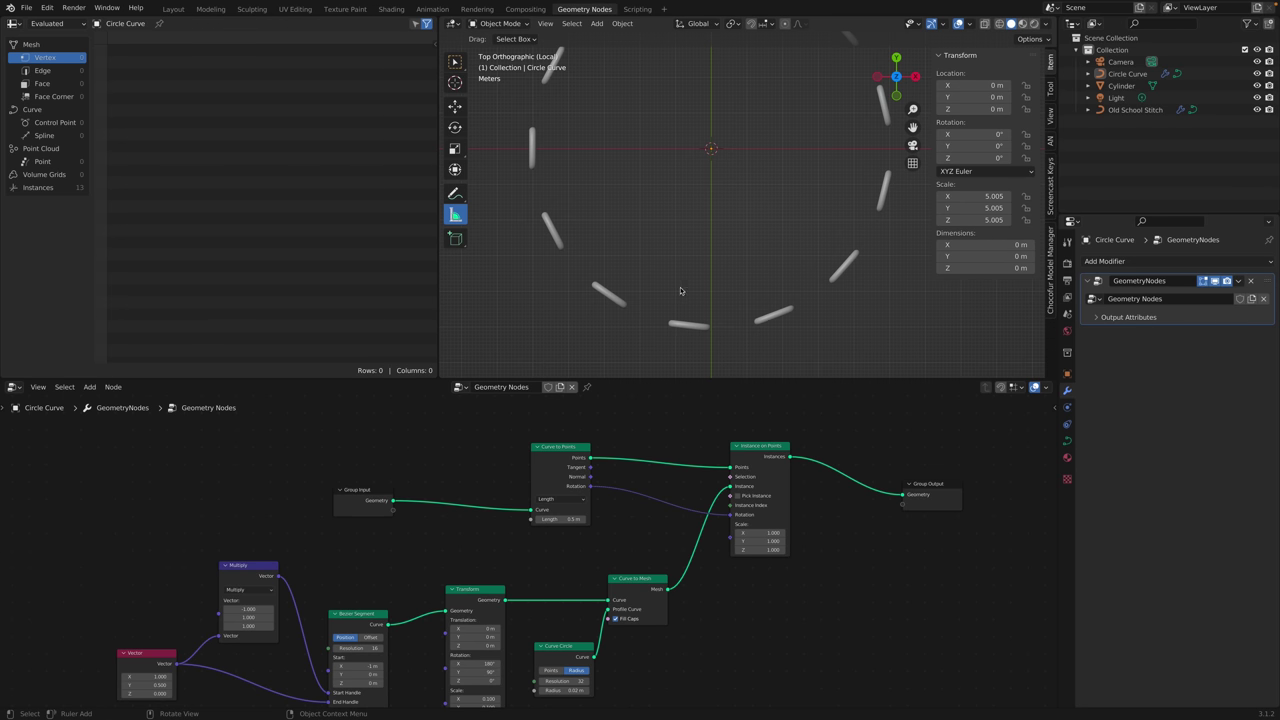
left_click_drag(689, 328, 740, 326)
key("Escape")
Select Circle Curve and apply its object scale, checking the curve in Edit Mode beforehand.
key("Tab")
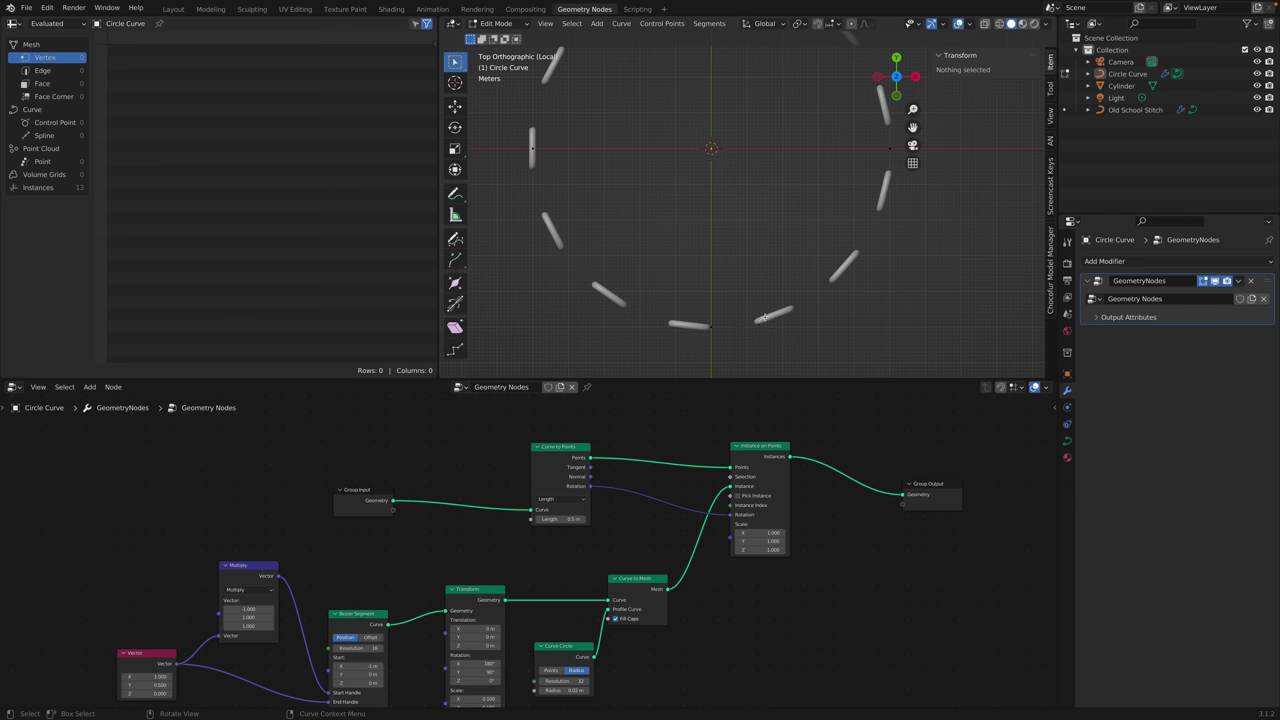
key("Tab")
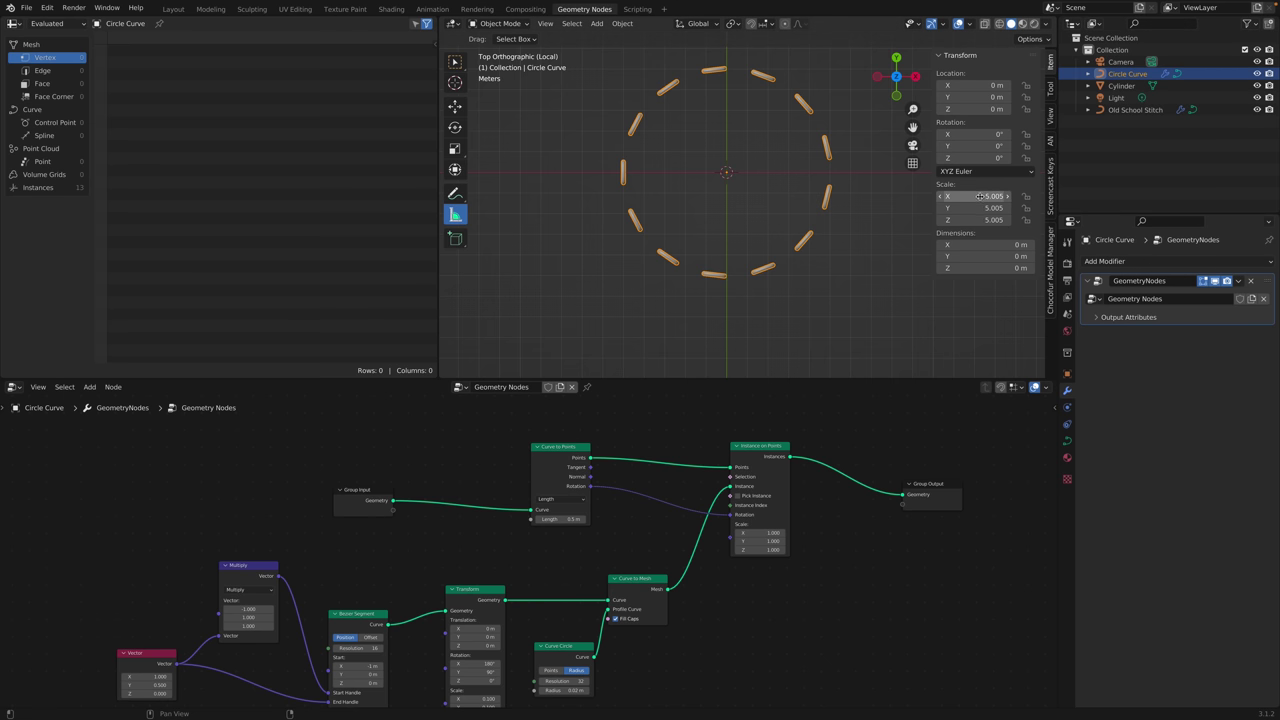
right_click(757, 256)
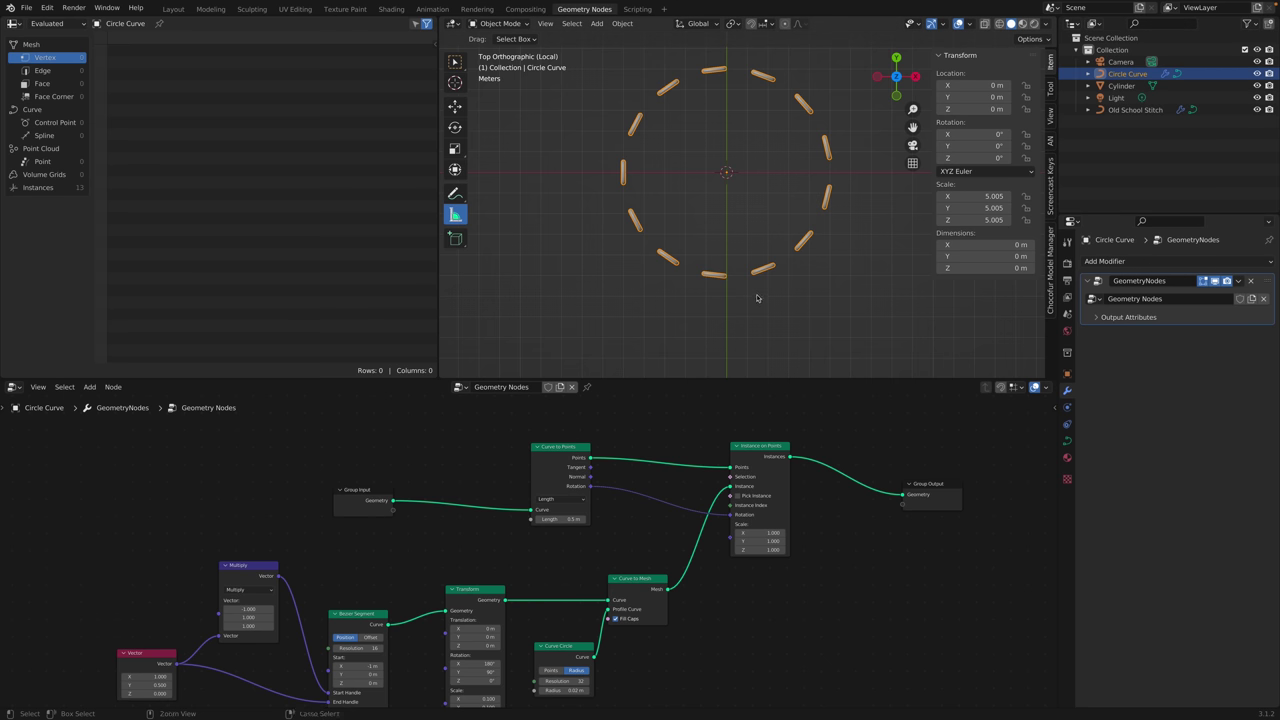
key("ctrl+a")
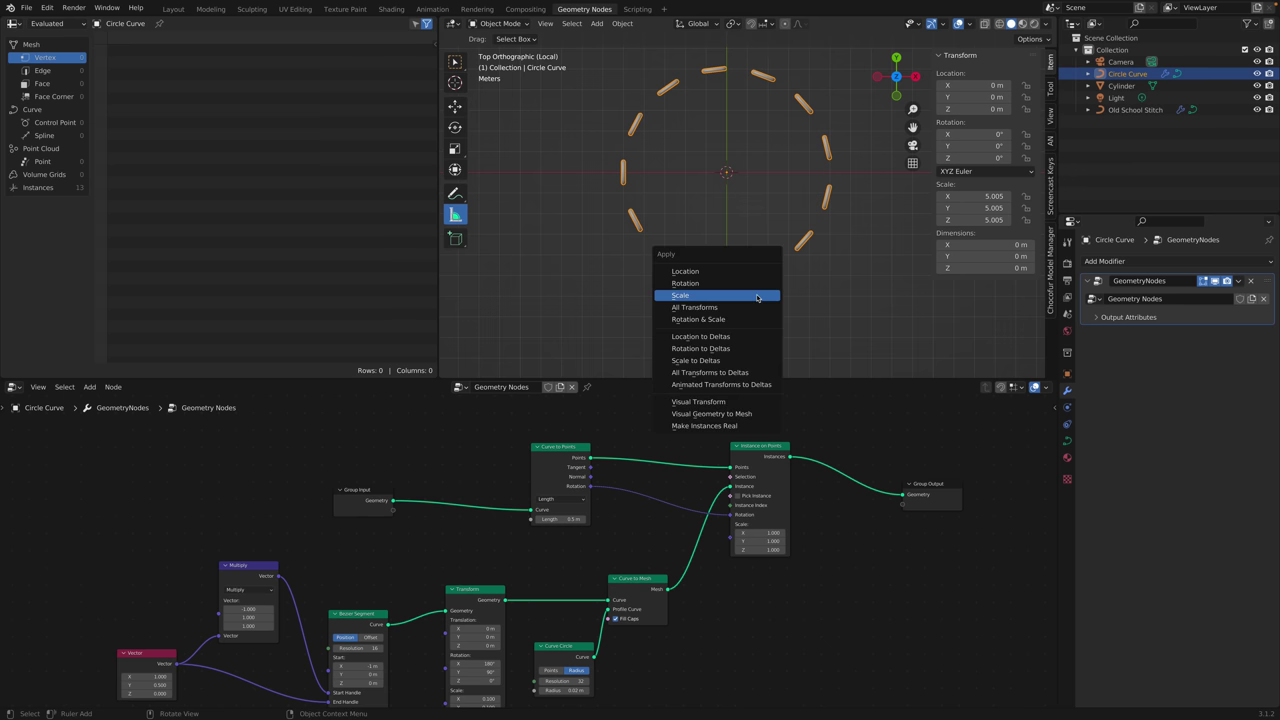
left_click(757, 296)
key("Tab")
key("Tab")
key("Tab")
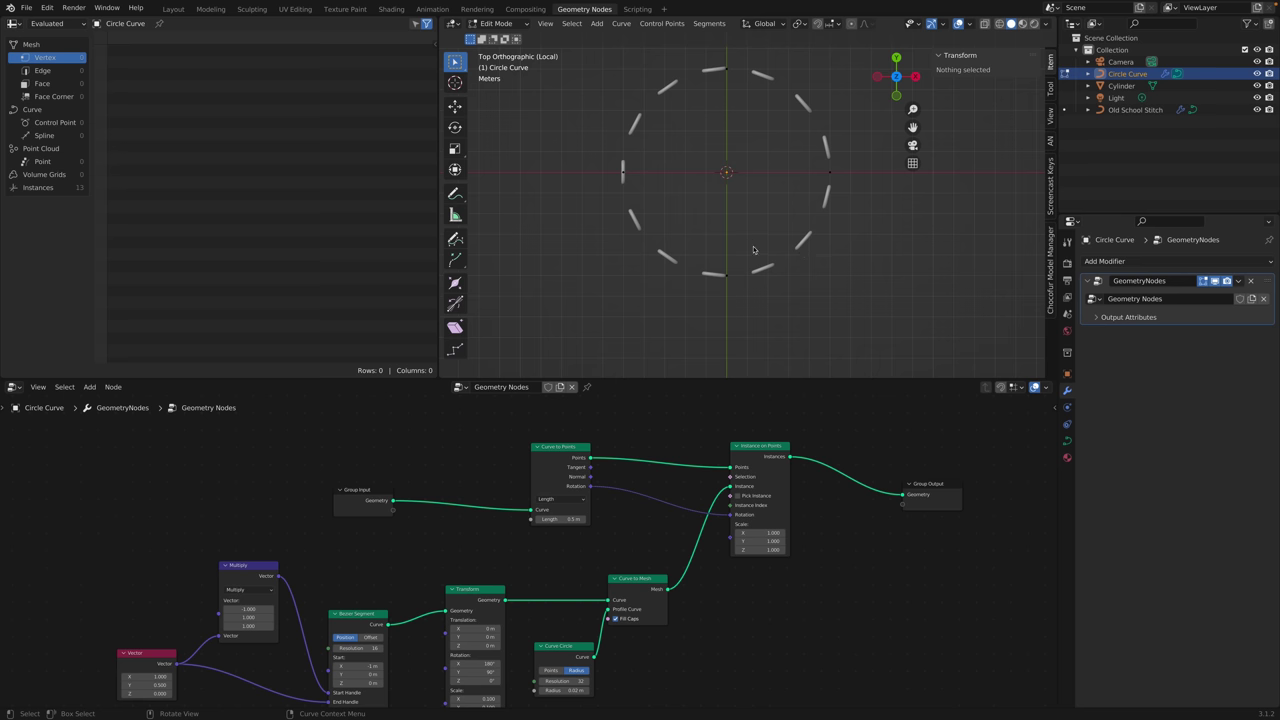
key("Tab")
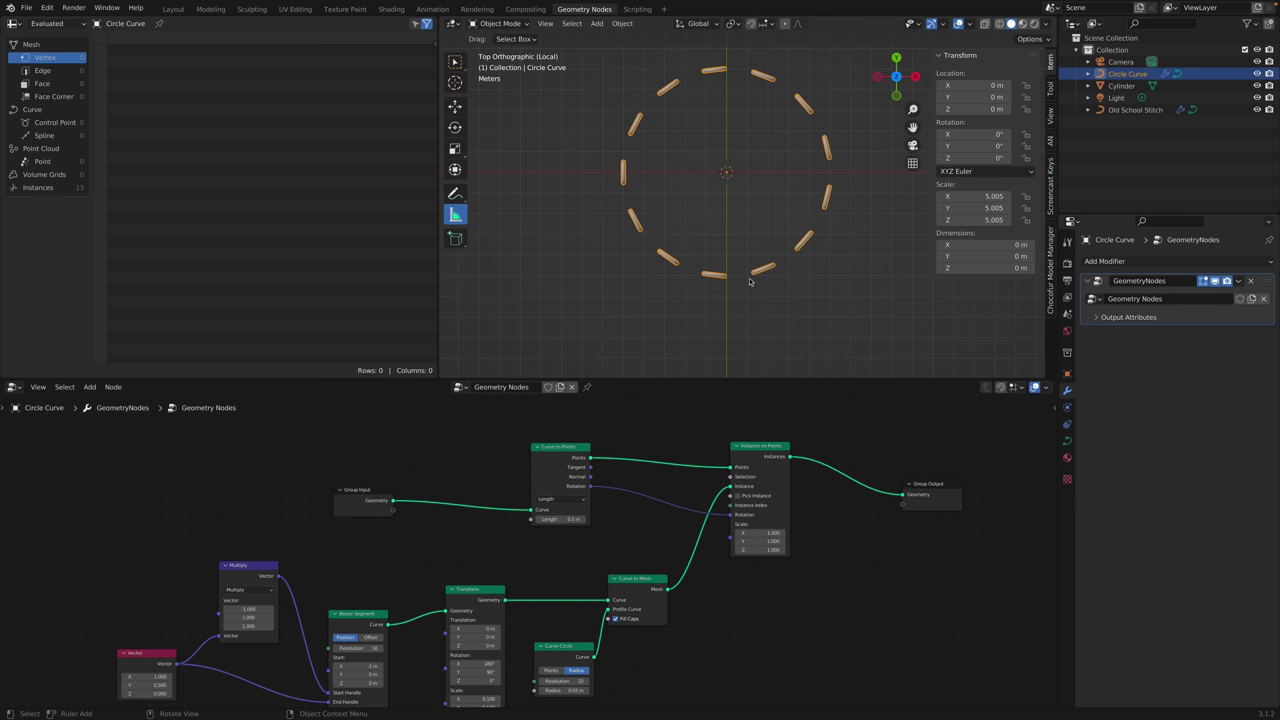
key("ctrl+a")
left_click(800, 249)
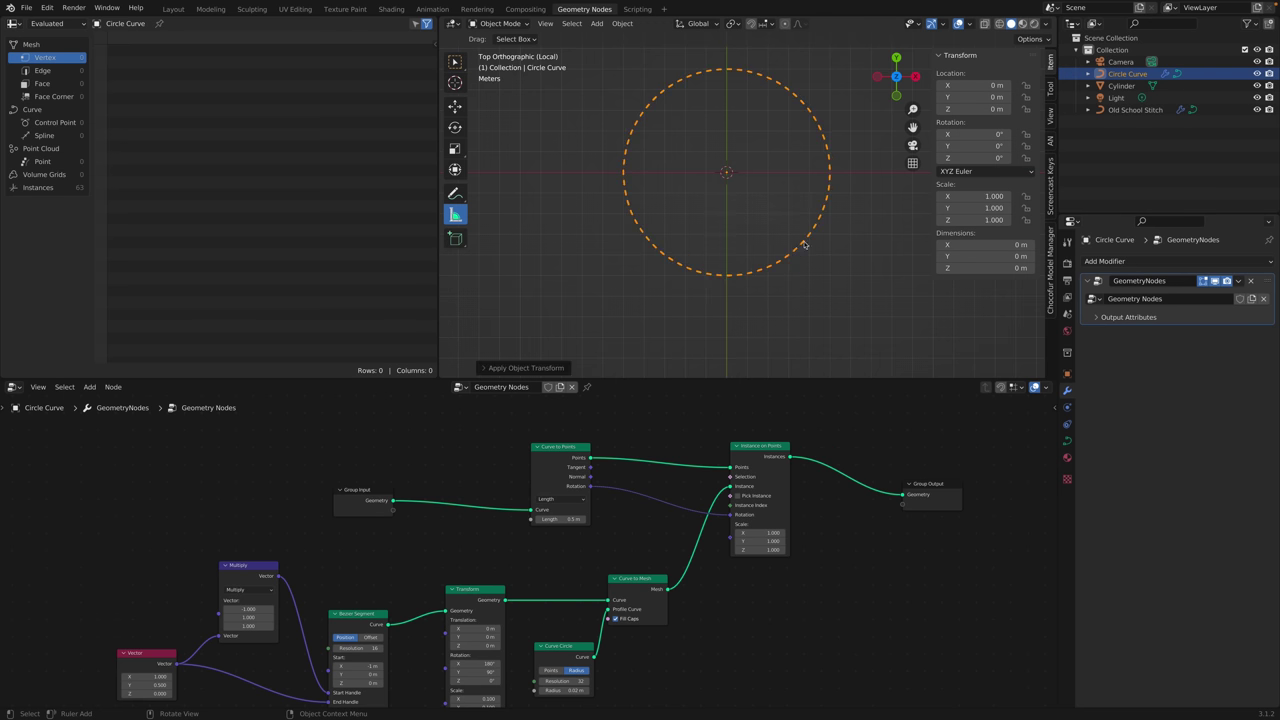
Measure the gap between two neighbouring stitches on Circle Curve from the top view, and undo the measurement.
key("Tab")
middle_click_drag(762, 286, 766, 251)
key("Tab")
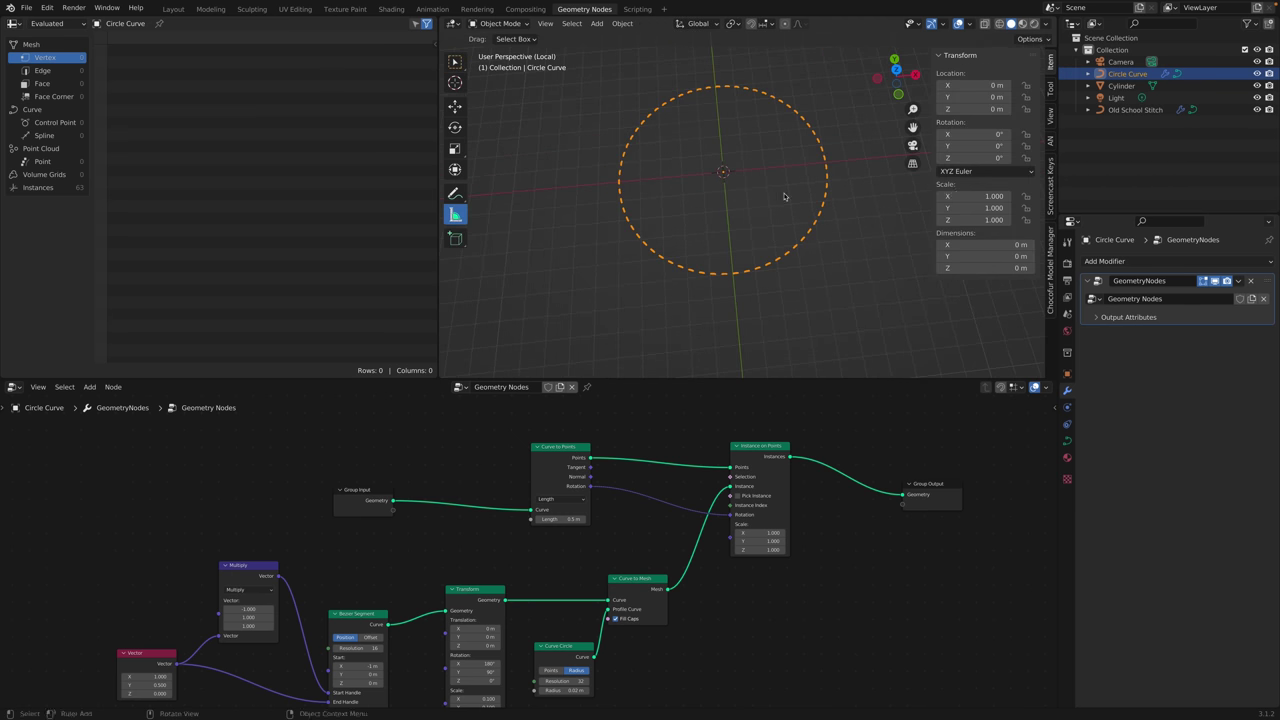
scroll(773, 295, "up", 4)
middle_click_drag(773, 295, 733, 202)
key("KP_7")
scroll(733, 250, "up", 2)
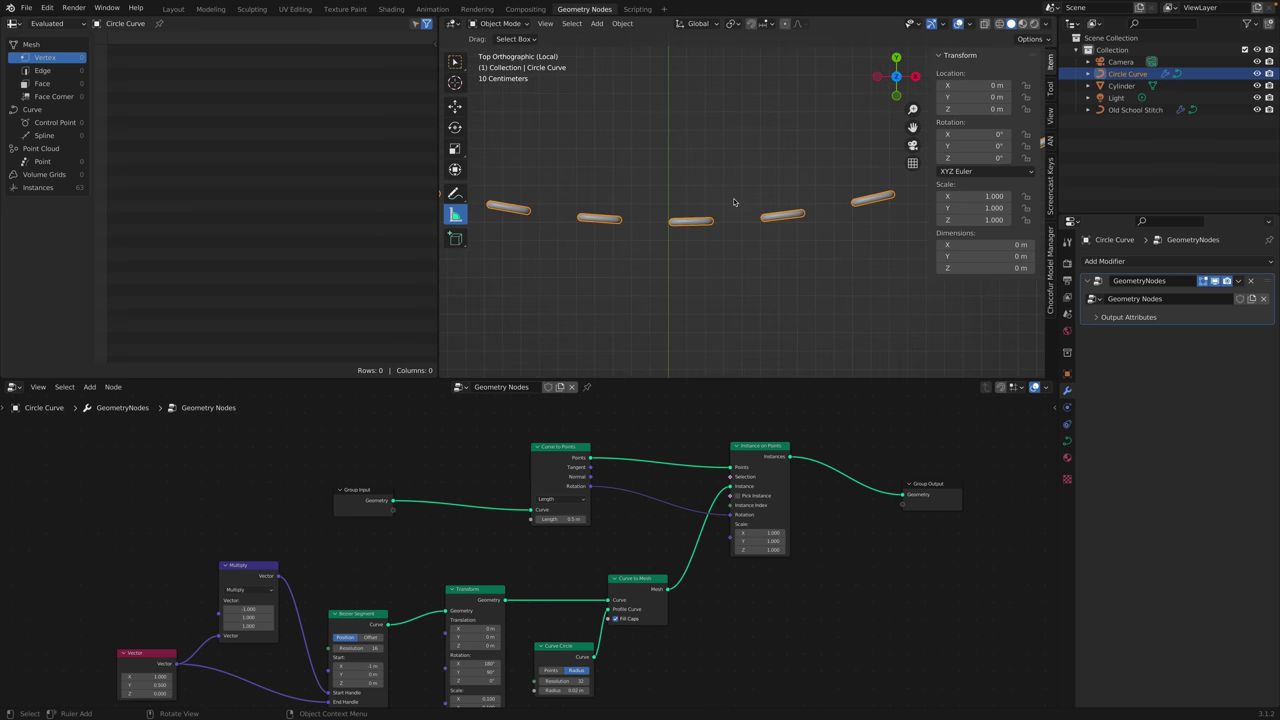
left_click_drag(693, 224, 782, 217)
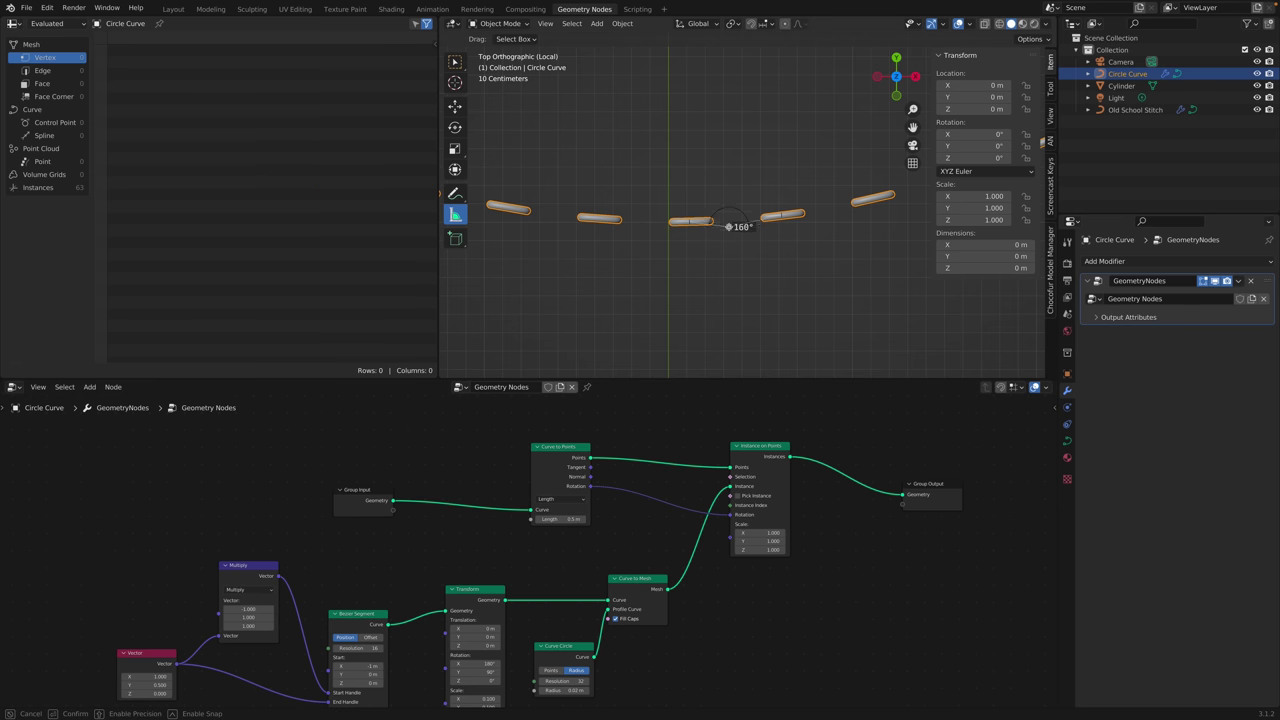
key("ctrl+z")
Try a Curve to Points length of 0.1 m, and settle on 0.46 m for the stitch spacing.
left_click_drag(560, 519, 520, 519)
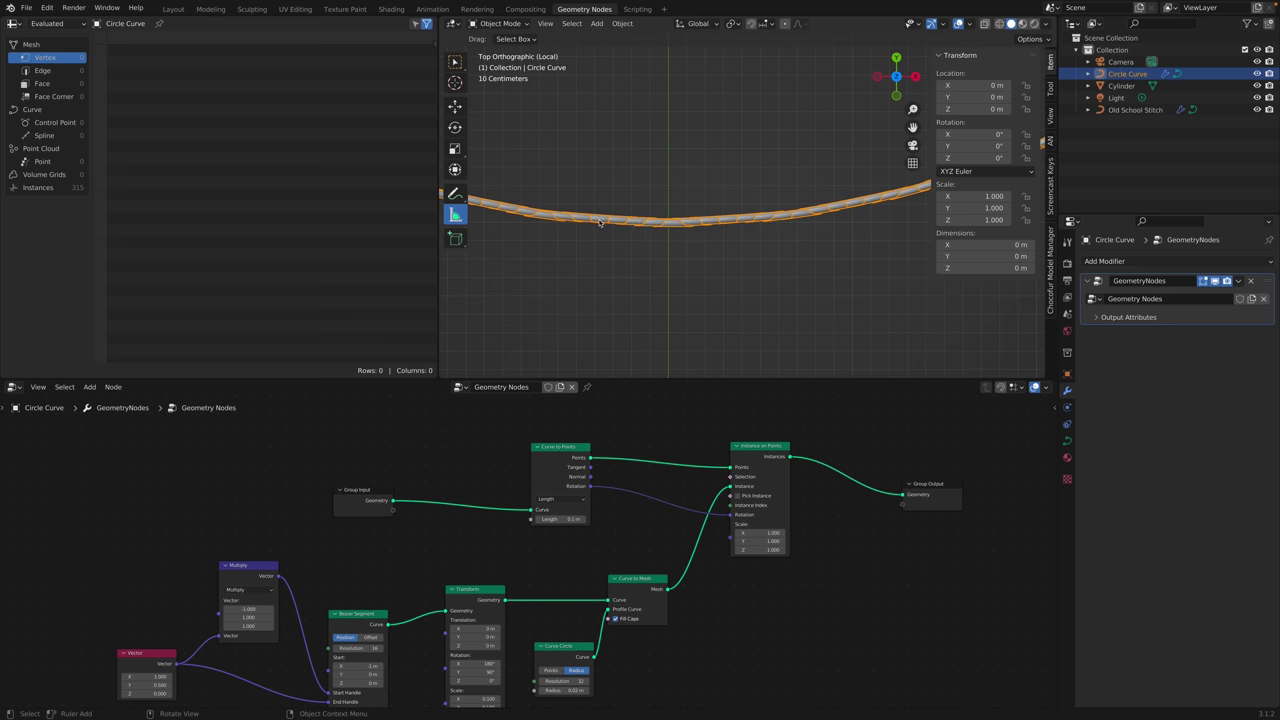
left_click_drag(560, 519, 586, 519)
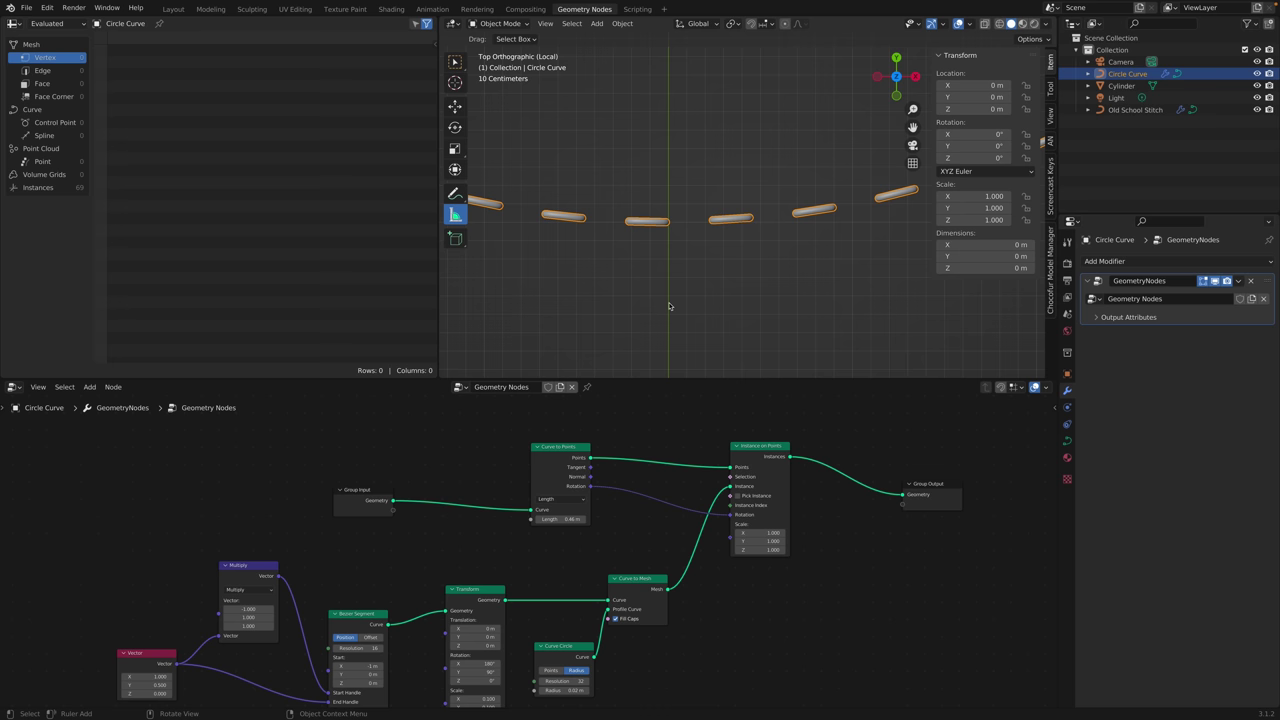
Inspect all of Circle Curve's control points in Edit Mode and scale the object down to about 0.33 in Object Mode.
key("KP_Decimal")
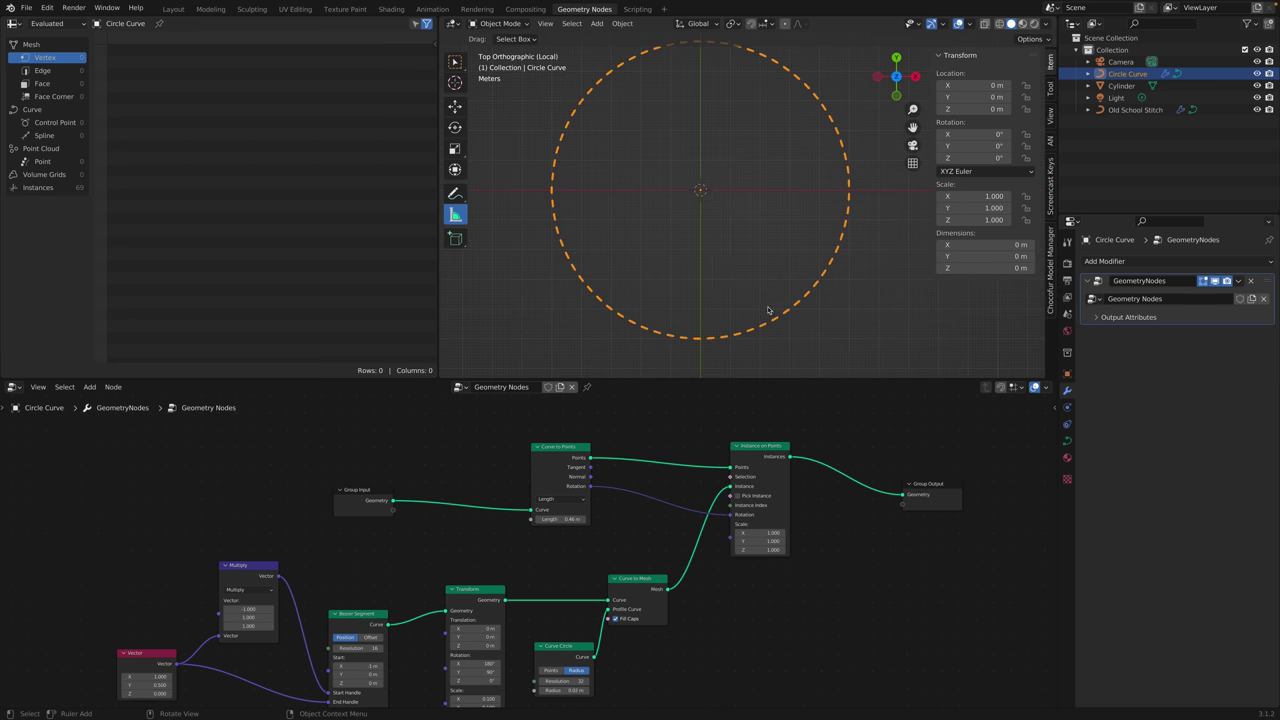
key("Tab")
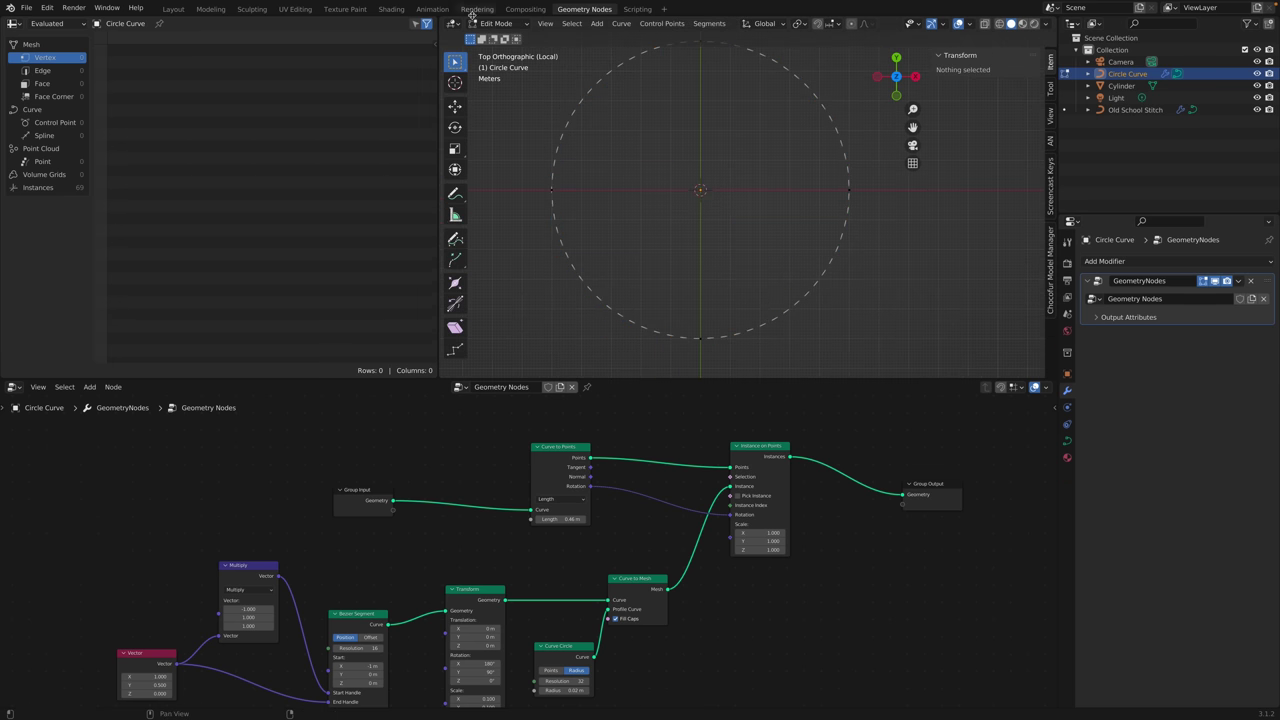
key("a")
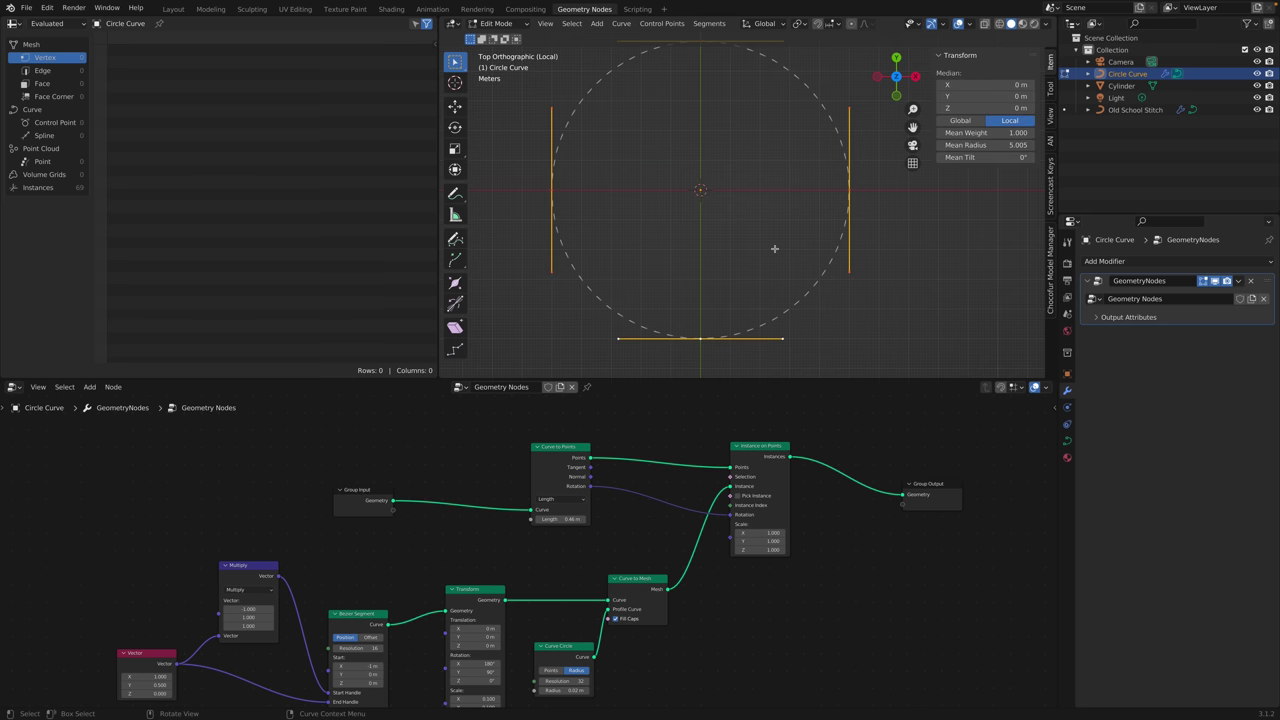
key("Tab")
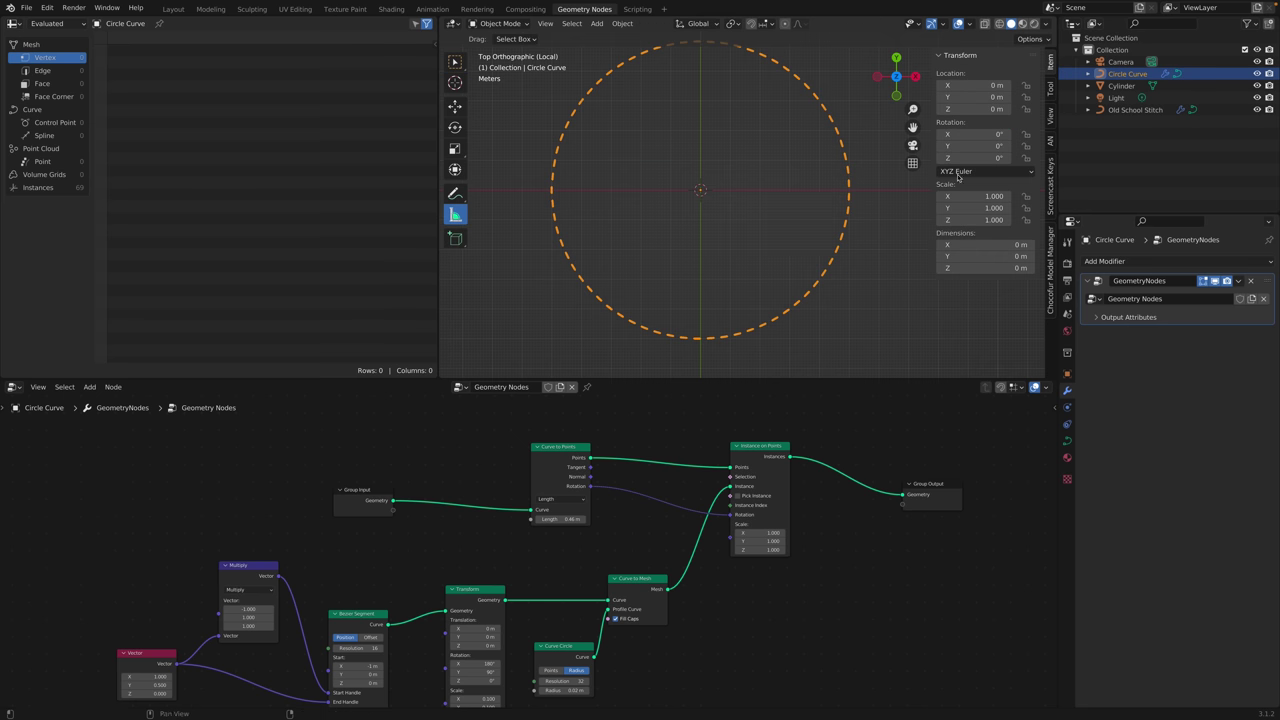
key("s")
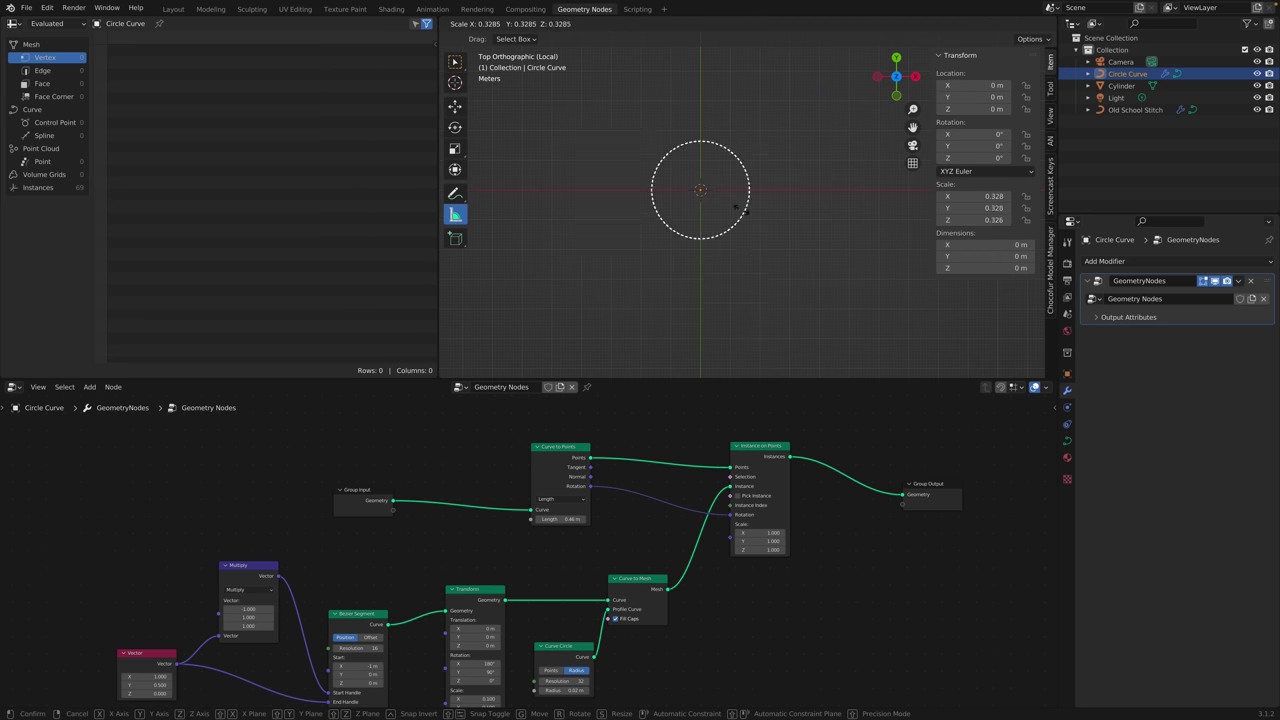
Scale down all of the circle curve's control points in Edit Mode instead of scaling the whole object.
key("Escape")
key("Tab")
key("s")
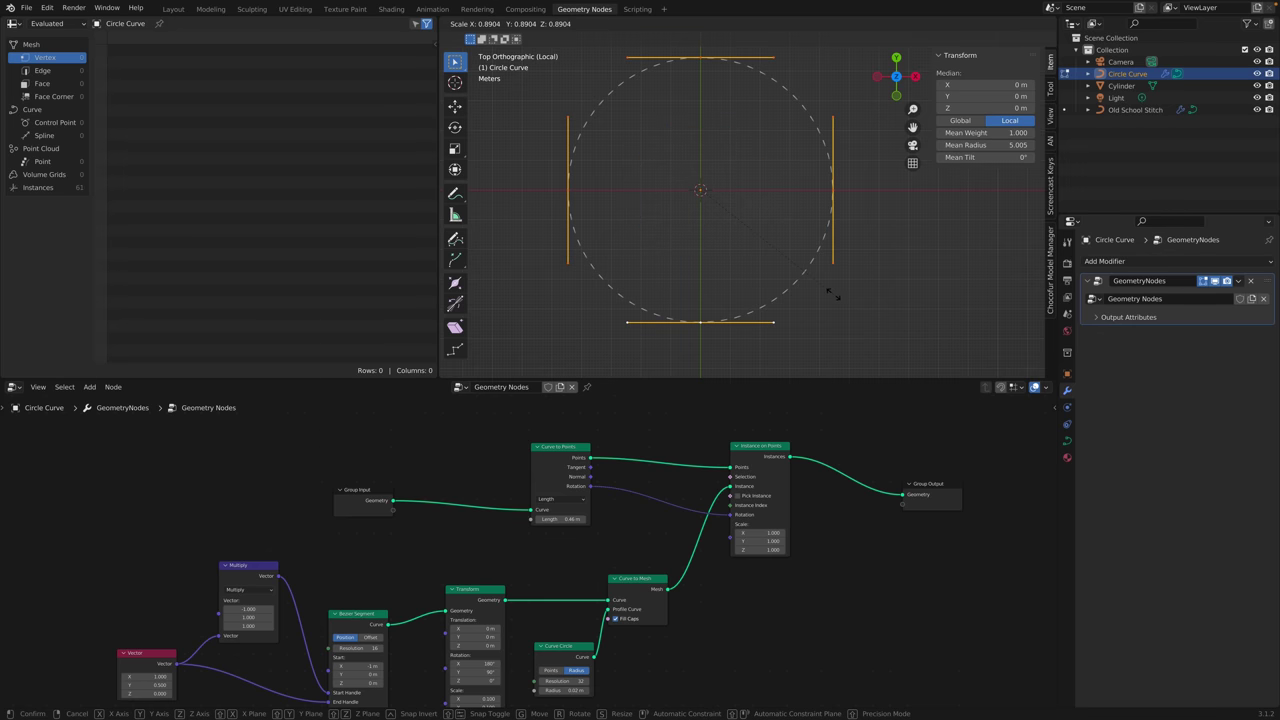
left_click(740, 200)
scroll(760, 240, "up", 7)
key("Tab")
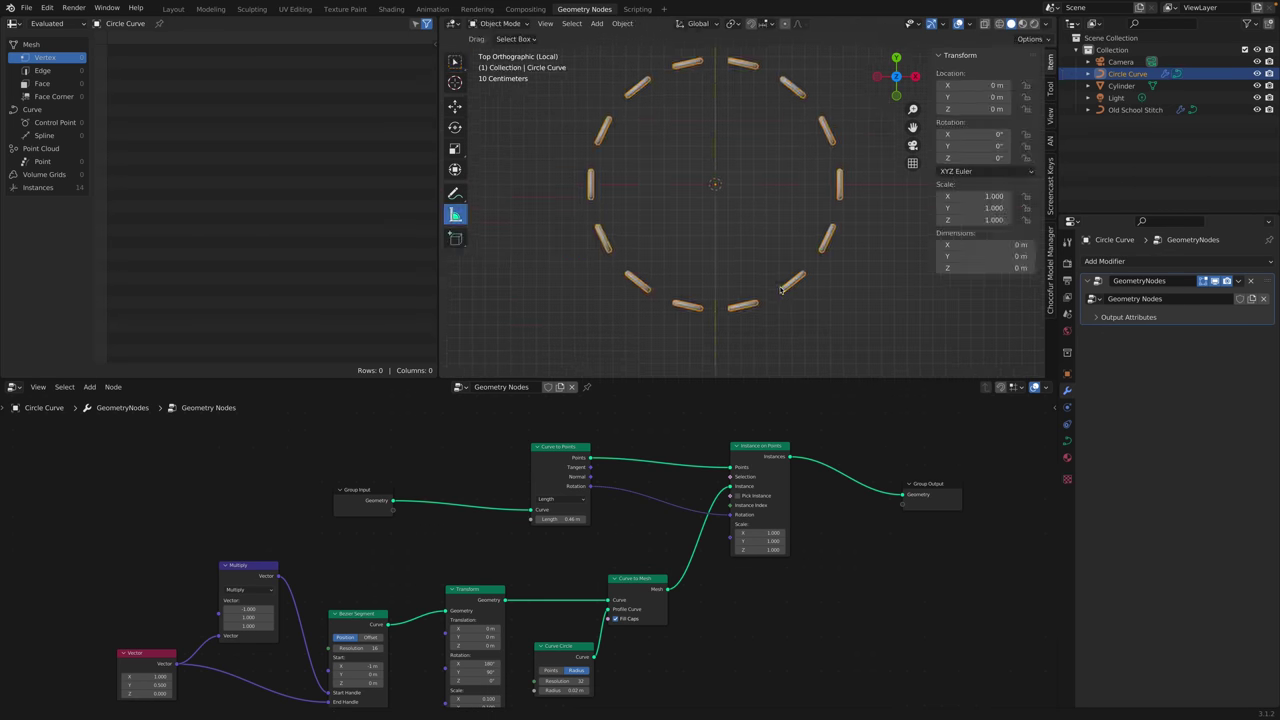
middle_click_drag(782, 289, 762, 316, "shift")
Spread out the Instance on Points, Curve to Mesh and Curve to Points nodes to make room between them.
left_click_drag(760, 446, 780, 441)
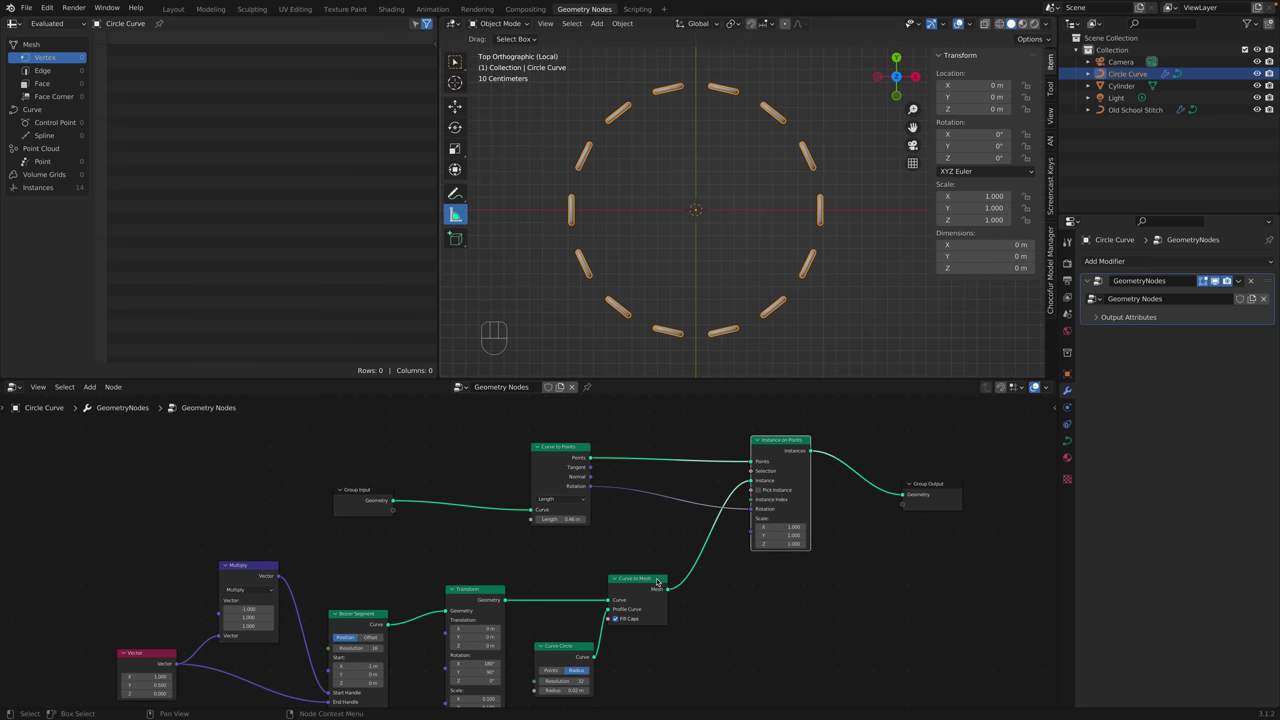
left_click_drag(657, 582, 672, 603)
left_click_drag(588, 460, 532, 452)
left_click(607, 524)
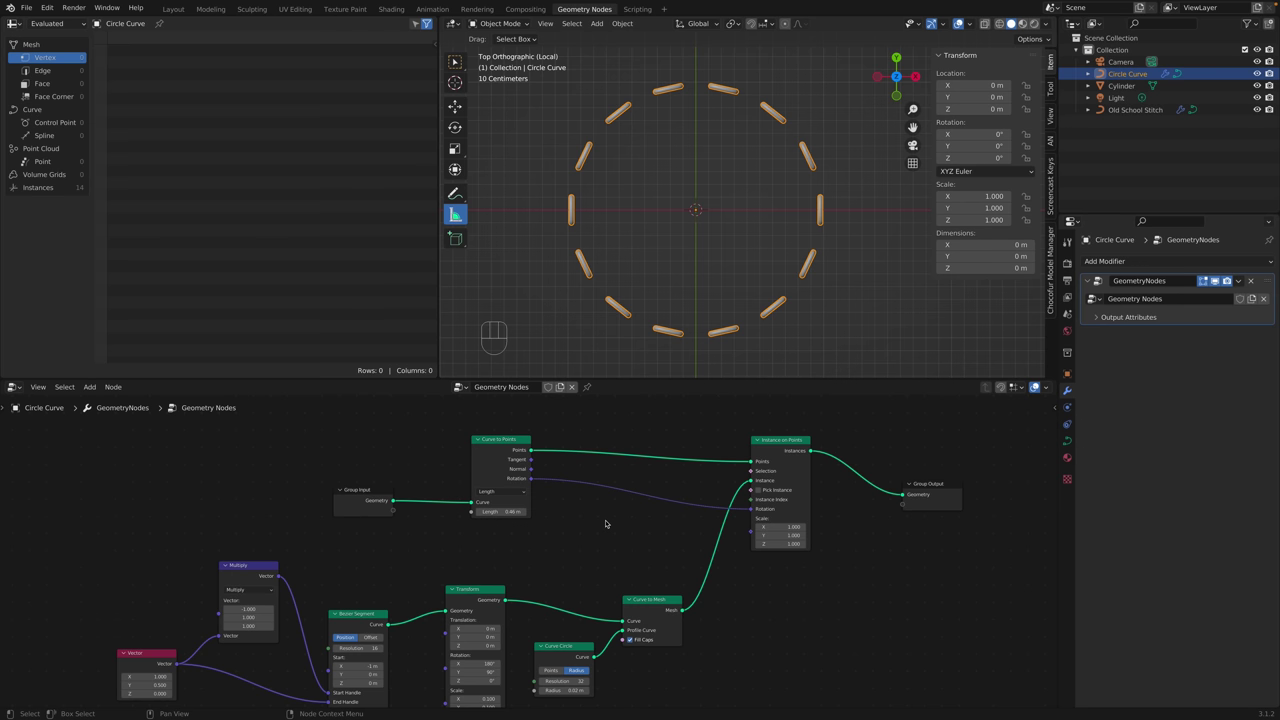
key("shift+q")
key("shift+a")
mouse_move(612, 433)
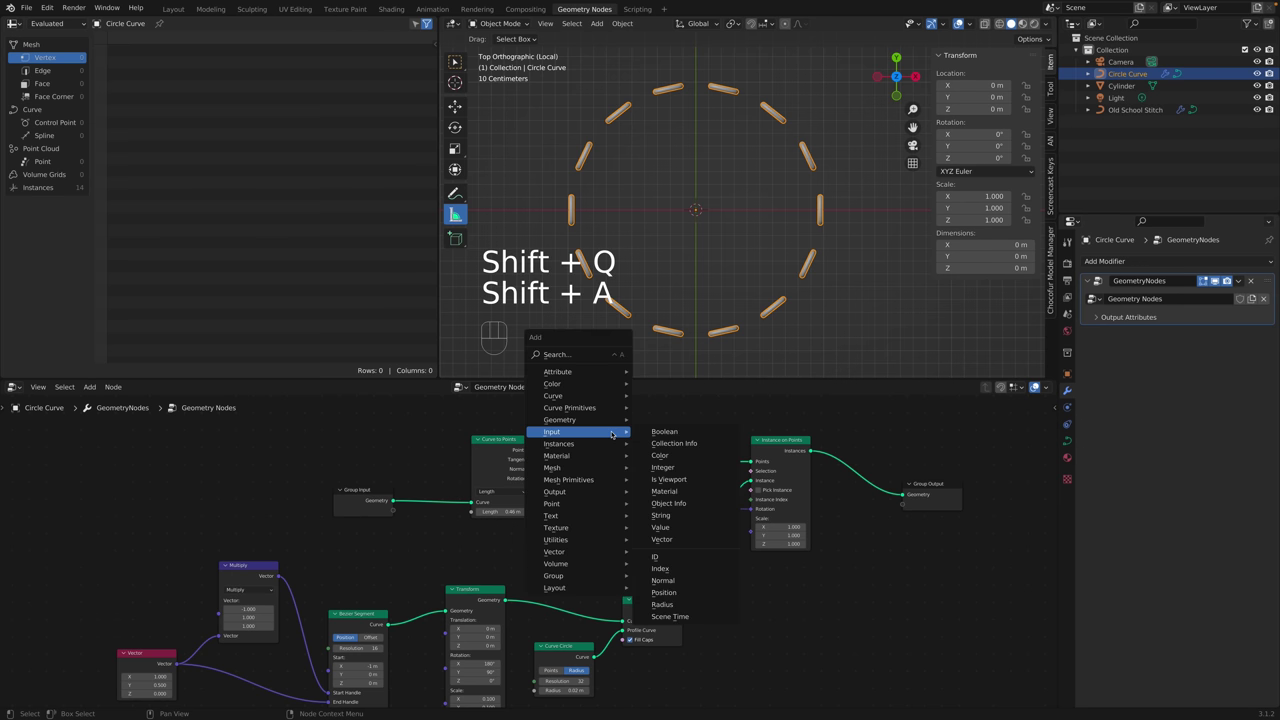
left_click(666, 428)
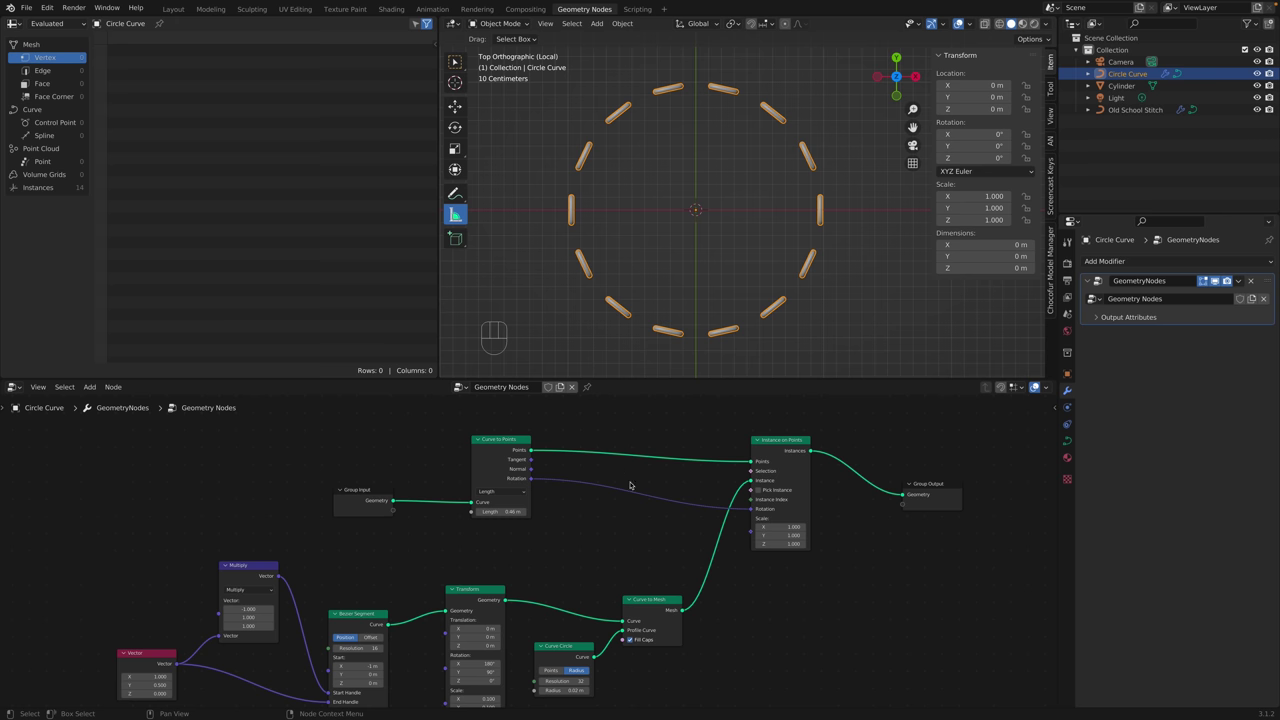
key("shift+a")
Shift the Instance on Points node slightly, try a different scale on all three of its axes, and undo that change.
mouse_move(630, 482)
left_click_drag(786, 443, 780, 437)
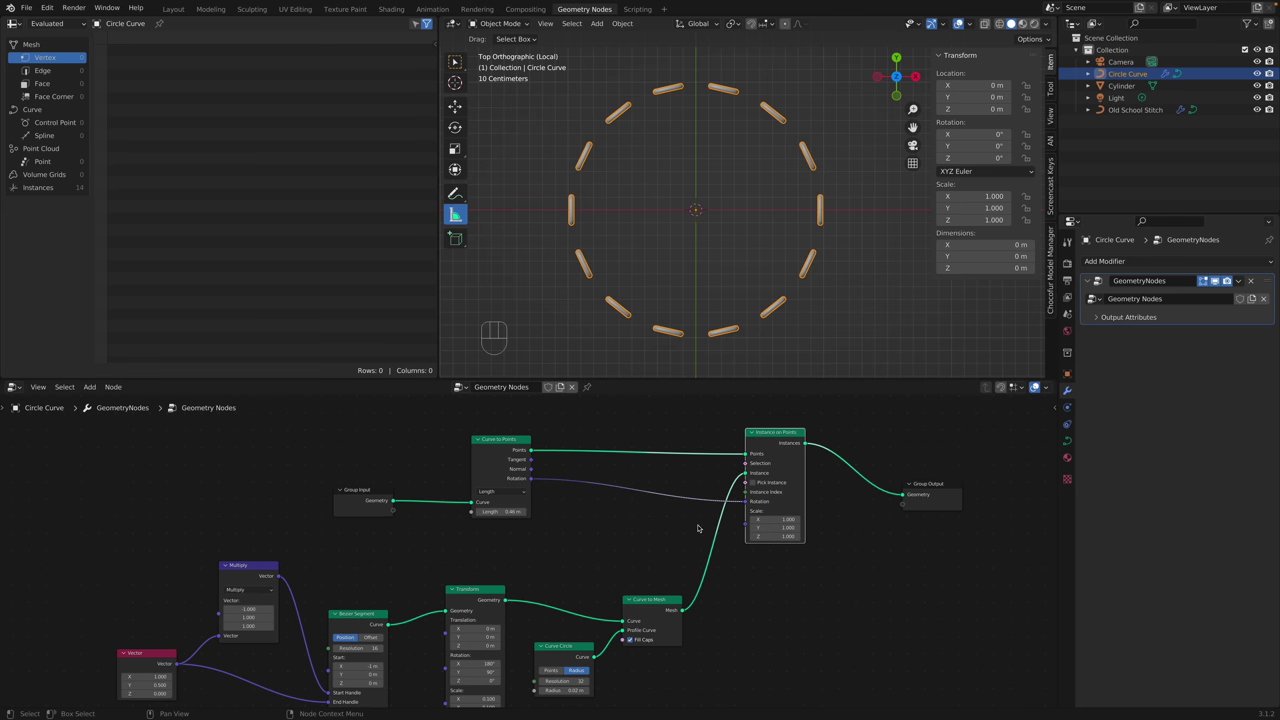
left_click(752, 520)
left_click_drag(752, 520, 785, 536)
key("super+z")
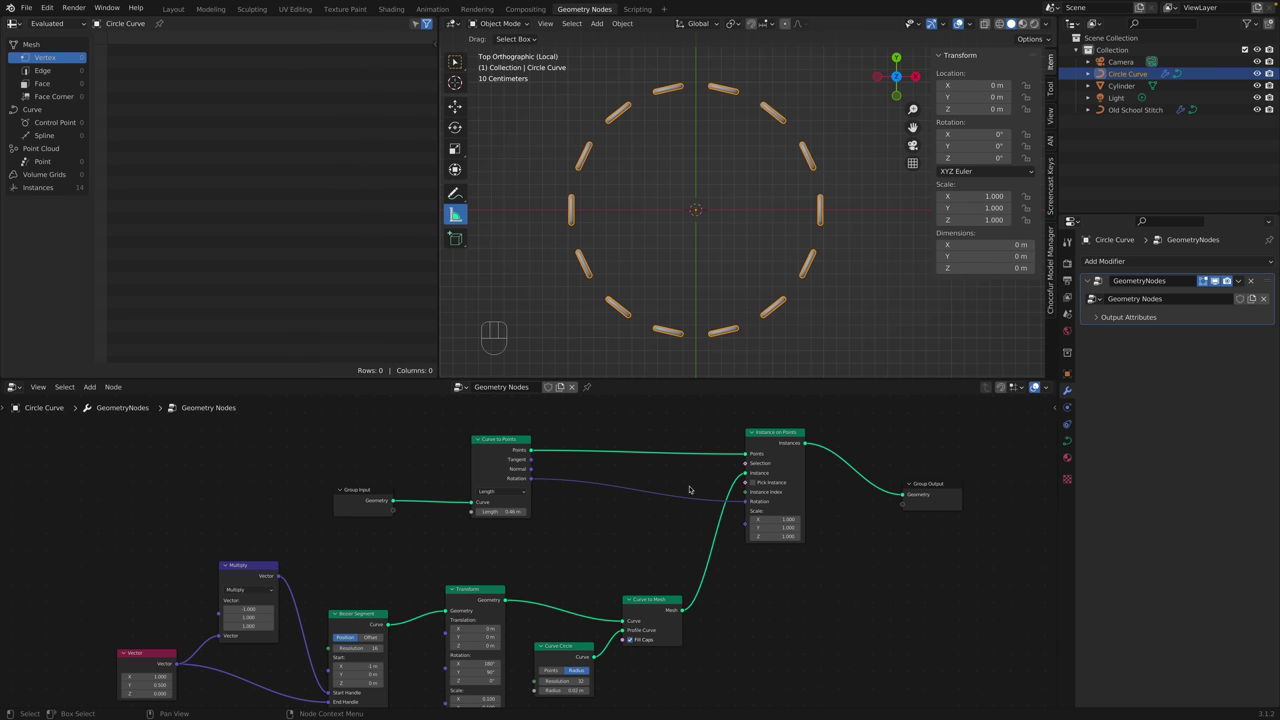
Deselect the circle curve in the 3D viewport.
key("n")
right_click(566, 190)
left_click(619, 171)
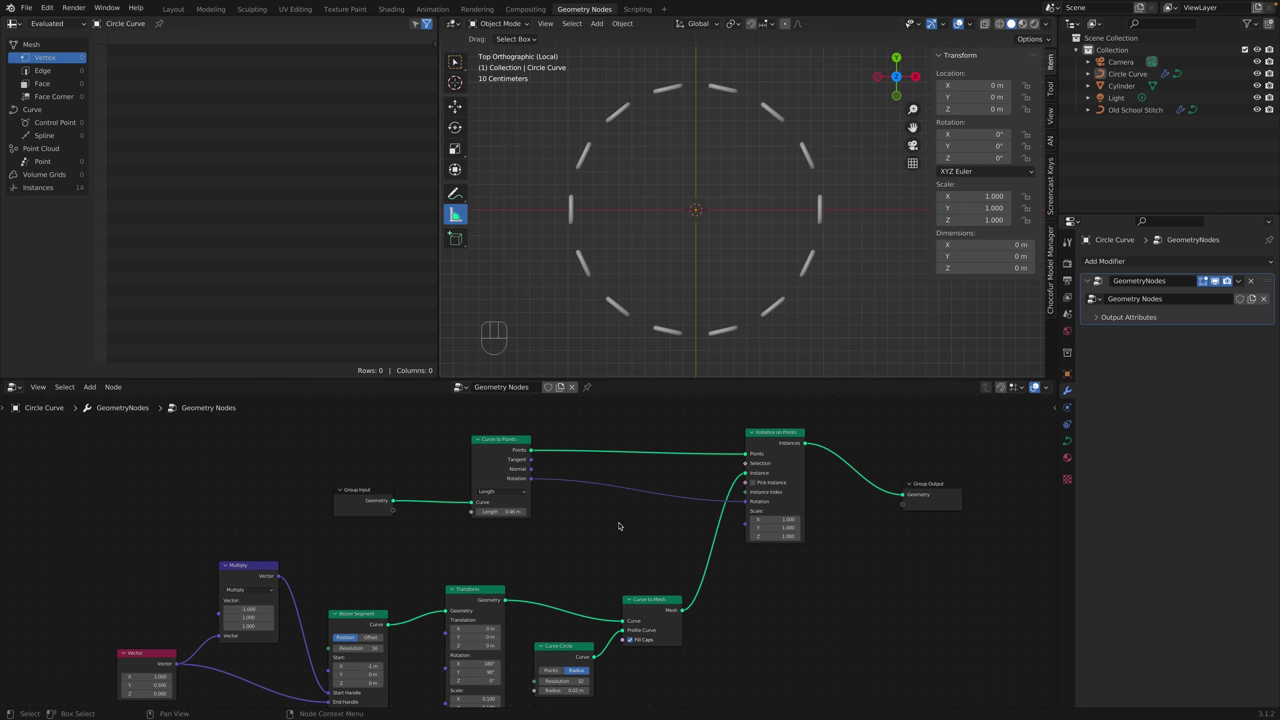
Add an Index node and place it between the Curve to Points and Instance on Points nodes.
key("shift+a")
mouse_move(598, 517)
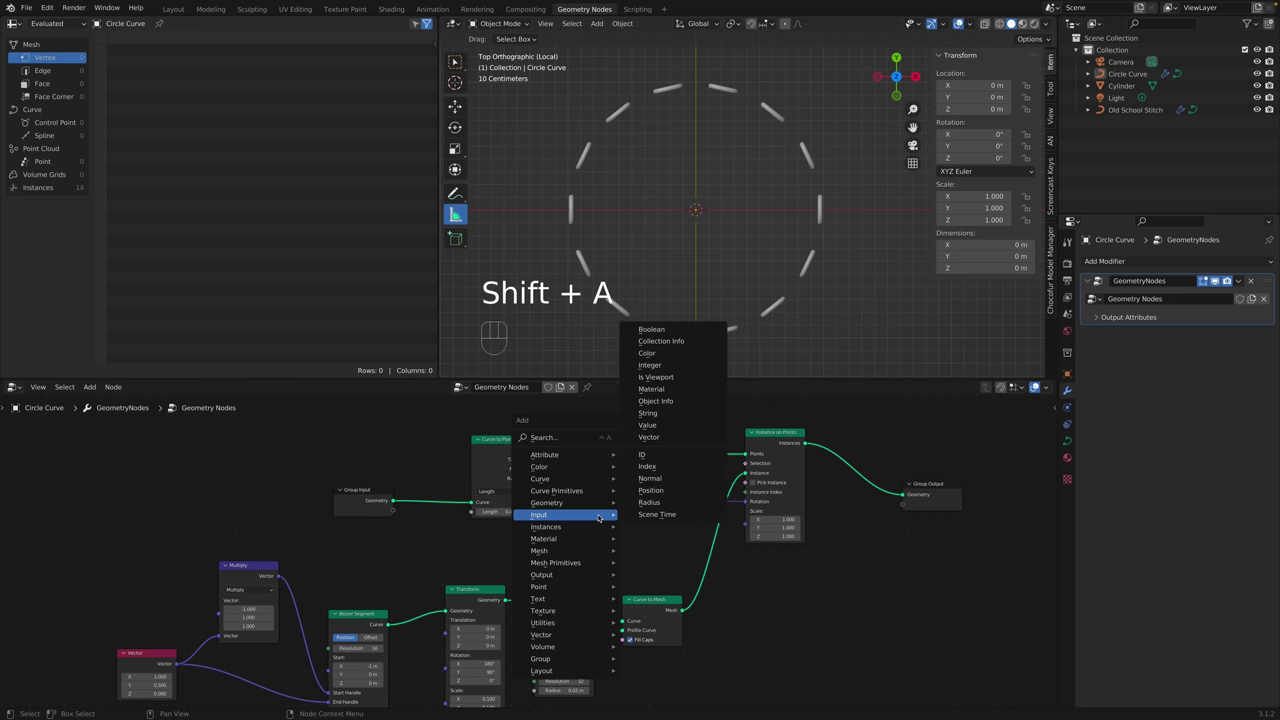
left_click(663, 470)
left_click(607, 517)
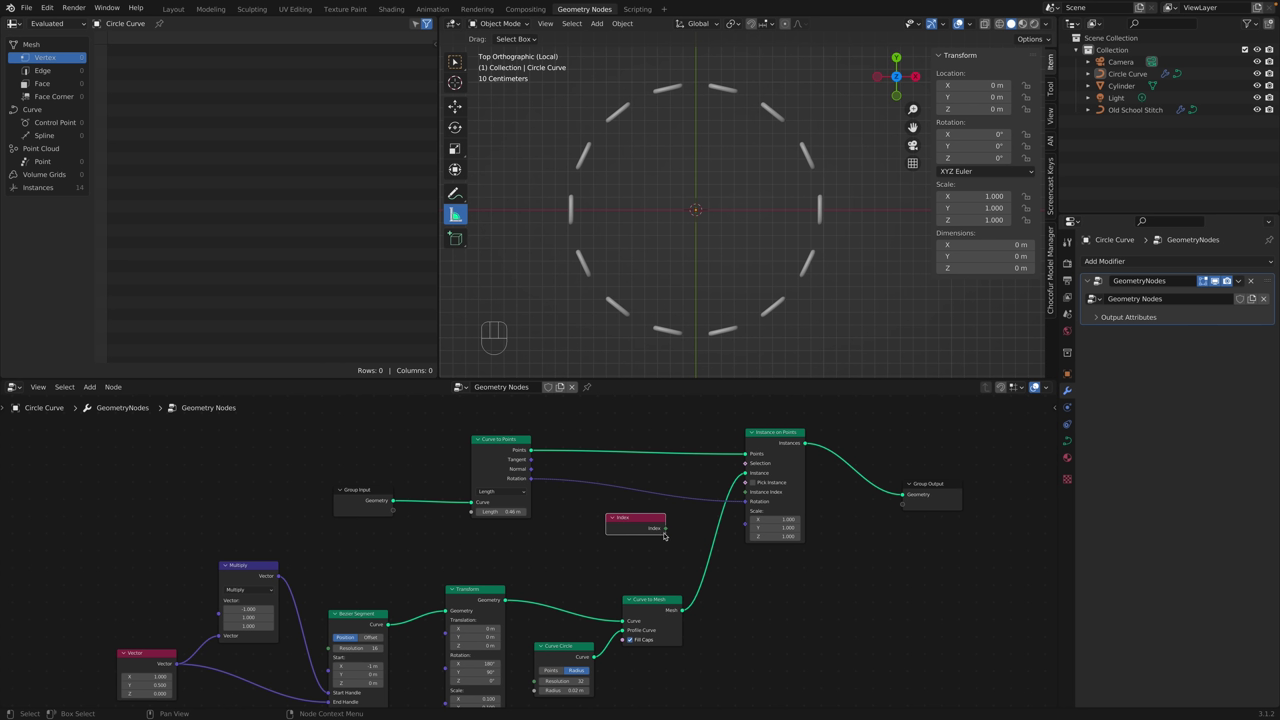
left_click_drag(659, 523, 736, 540)
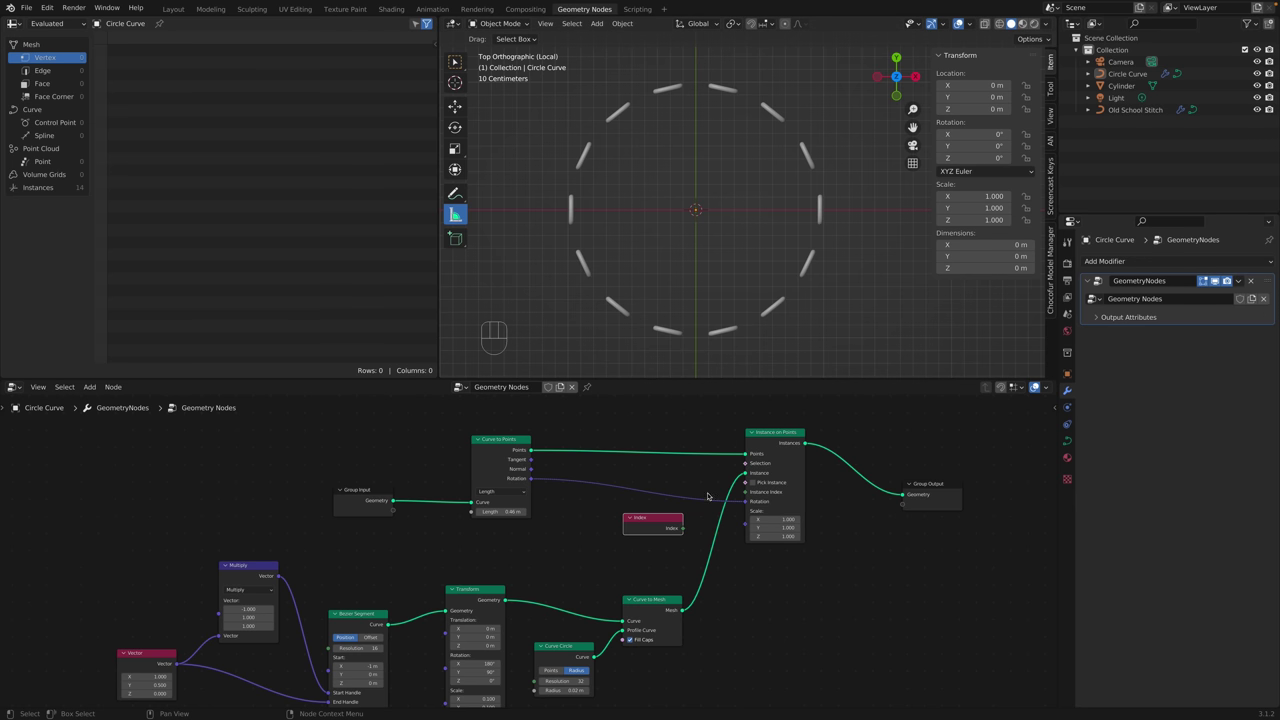
Connect the Index output to the Scale input of Instance on Points and inspect the scaled stitches around the ring.
left_click_drag(683, 528, 748, 527)
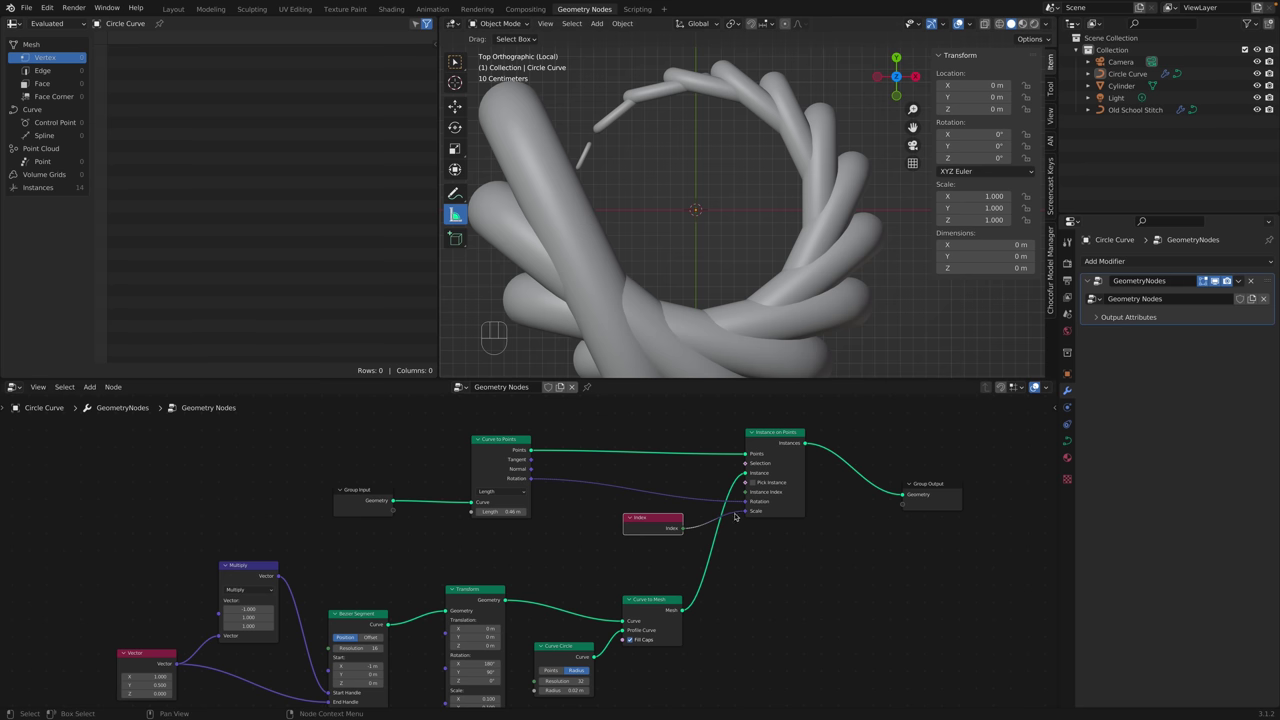
left_click_drag(745, 514, 732, 520)
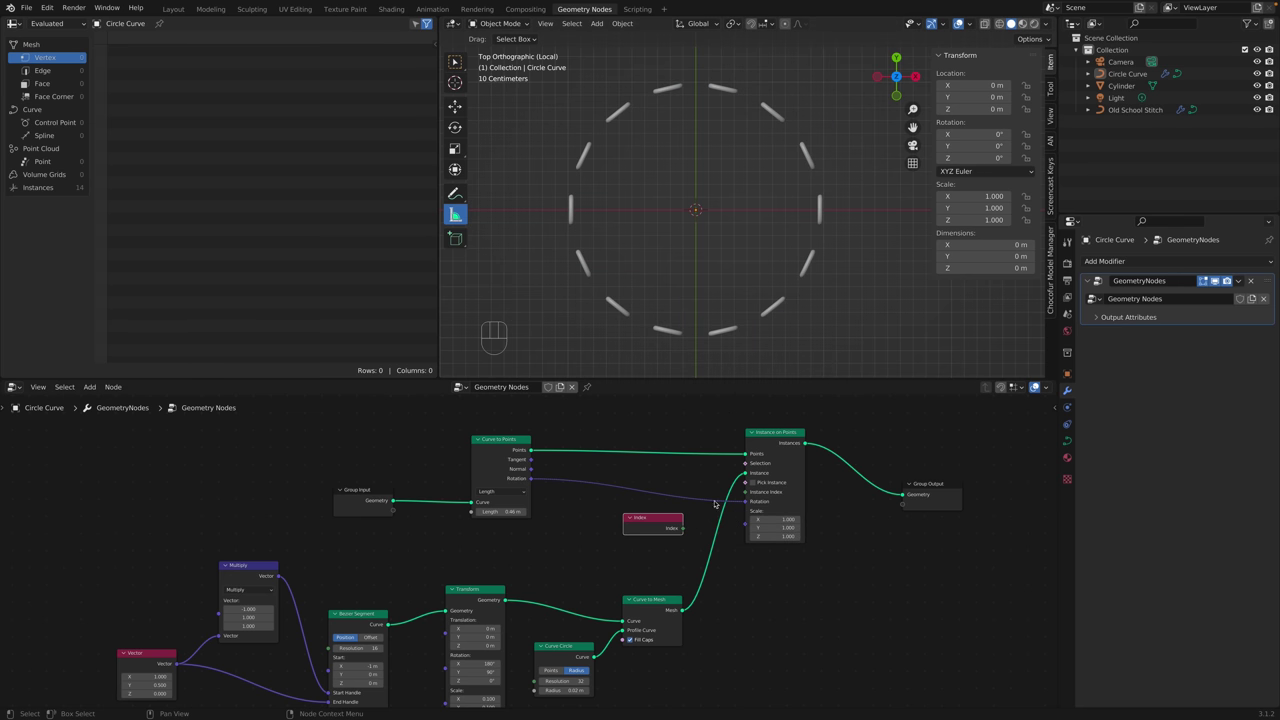
left_click_drag(681, 528, 737, 528)
left_click_drag(683, 528, 746, 529)
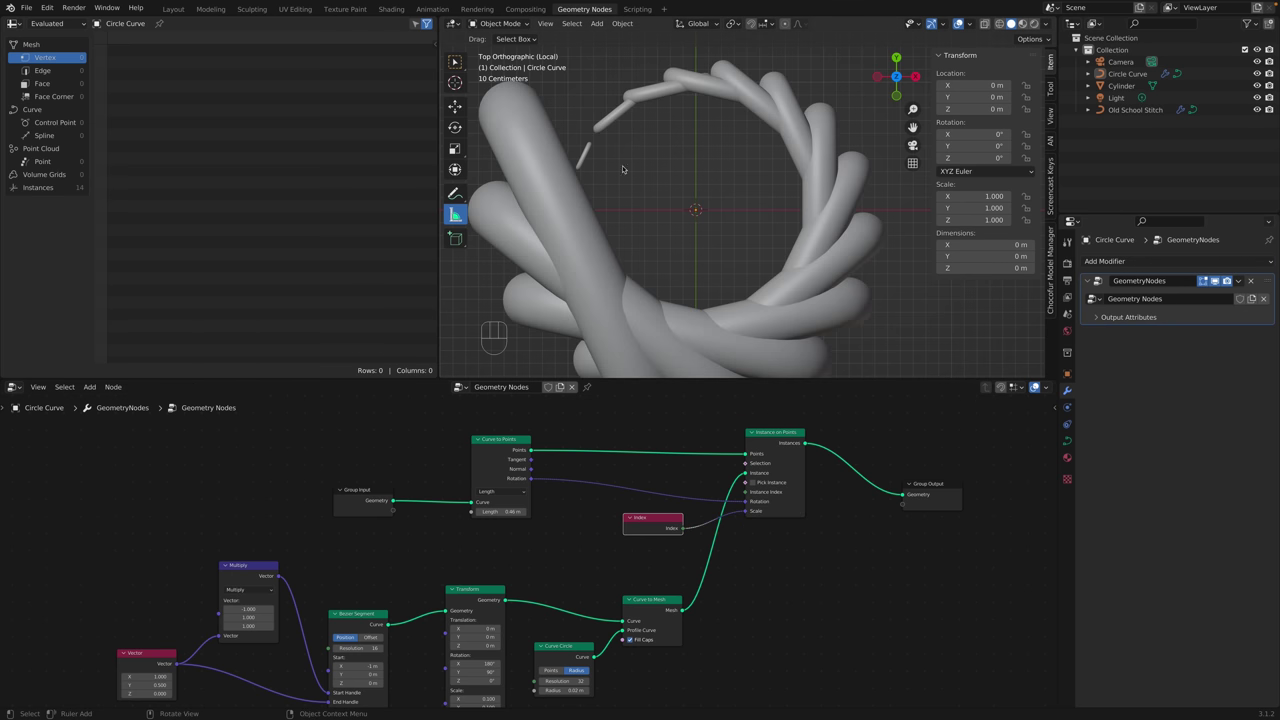
middle_click_drag(564, 206, 650, 86)
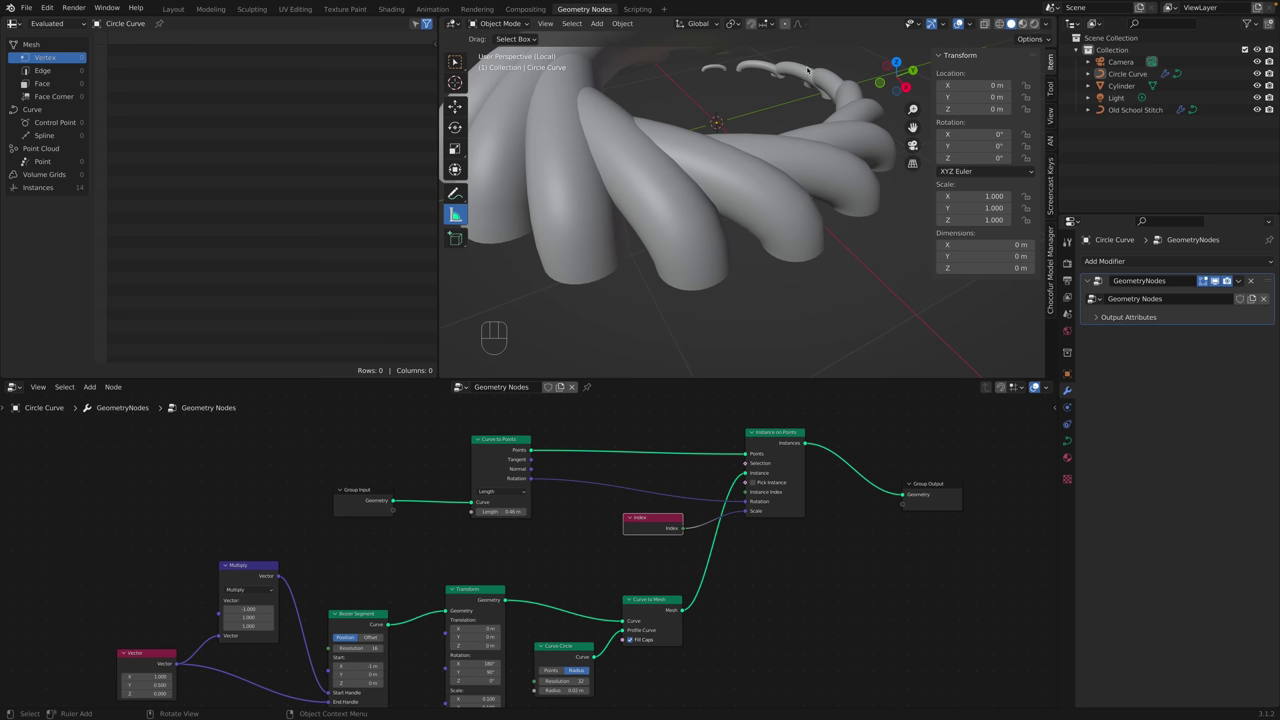
middle_click_drag(625, 139, 702, 186)
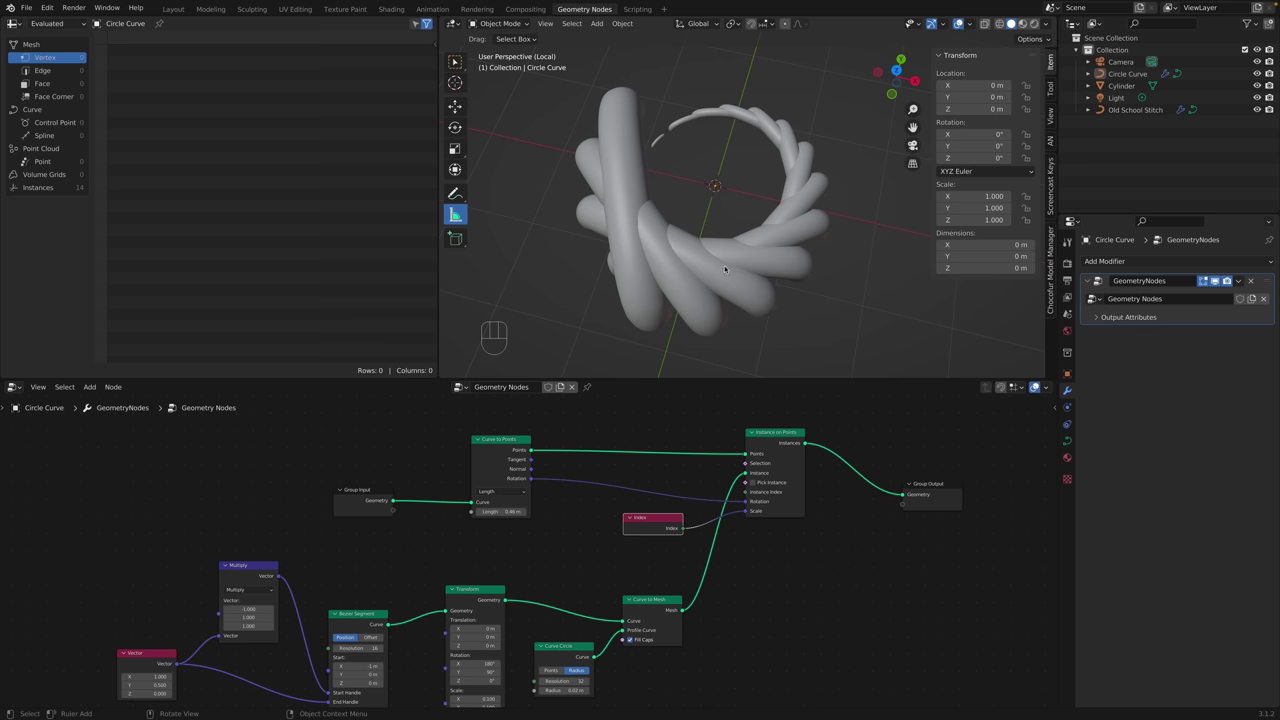
Move the Index node back and insert a Vector Math node set to Add on its link to the Scale input.
left_click_drag(667, 522, 611, 524)
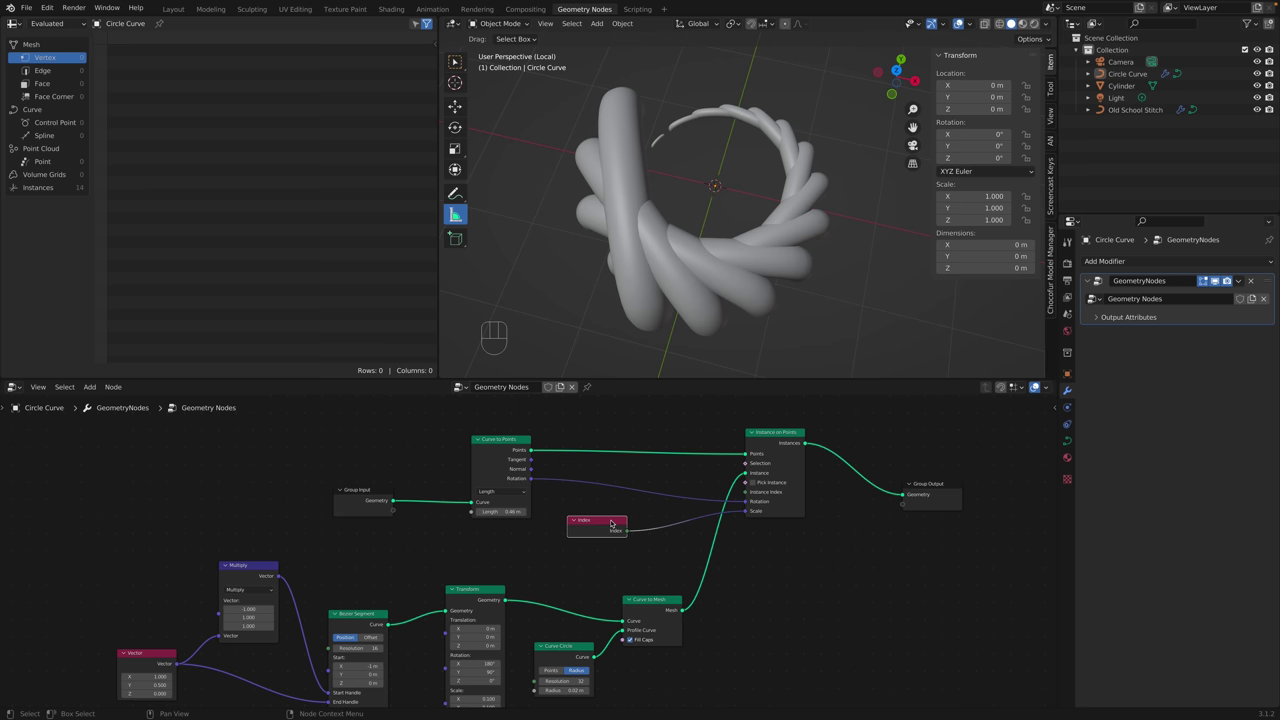
left_click_drag(611, 523, 588, 542)
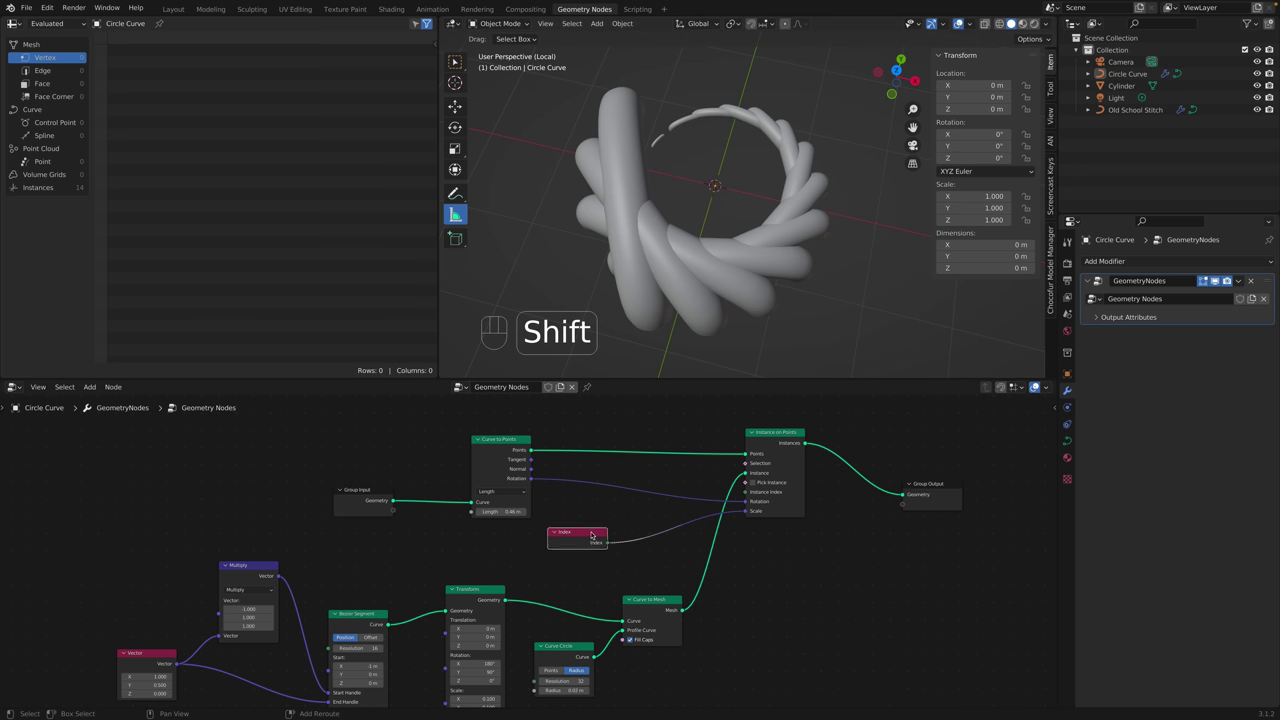
key("shift+a")
left_click(556, 455)
type("add")
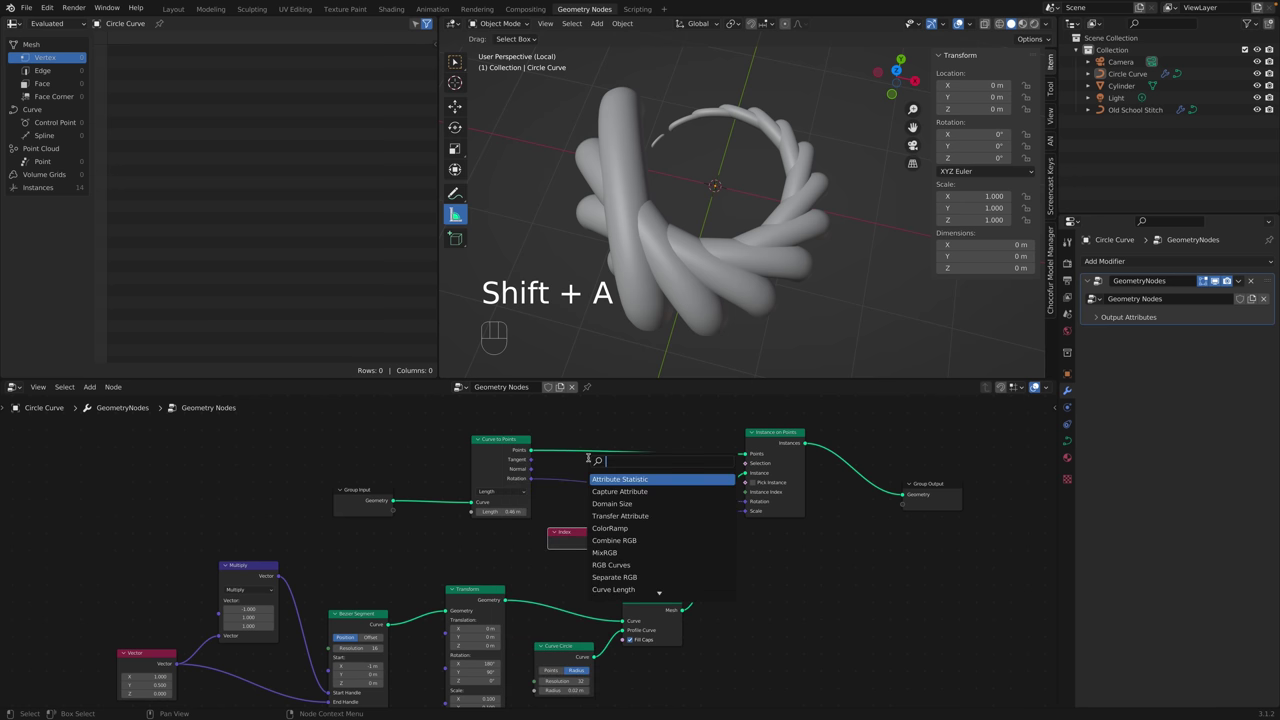
key("Return")
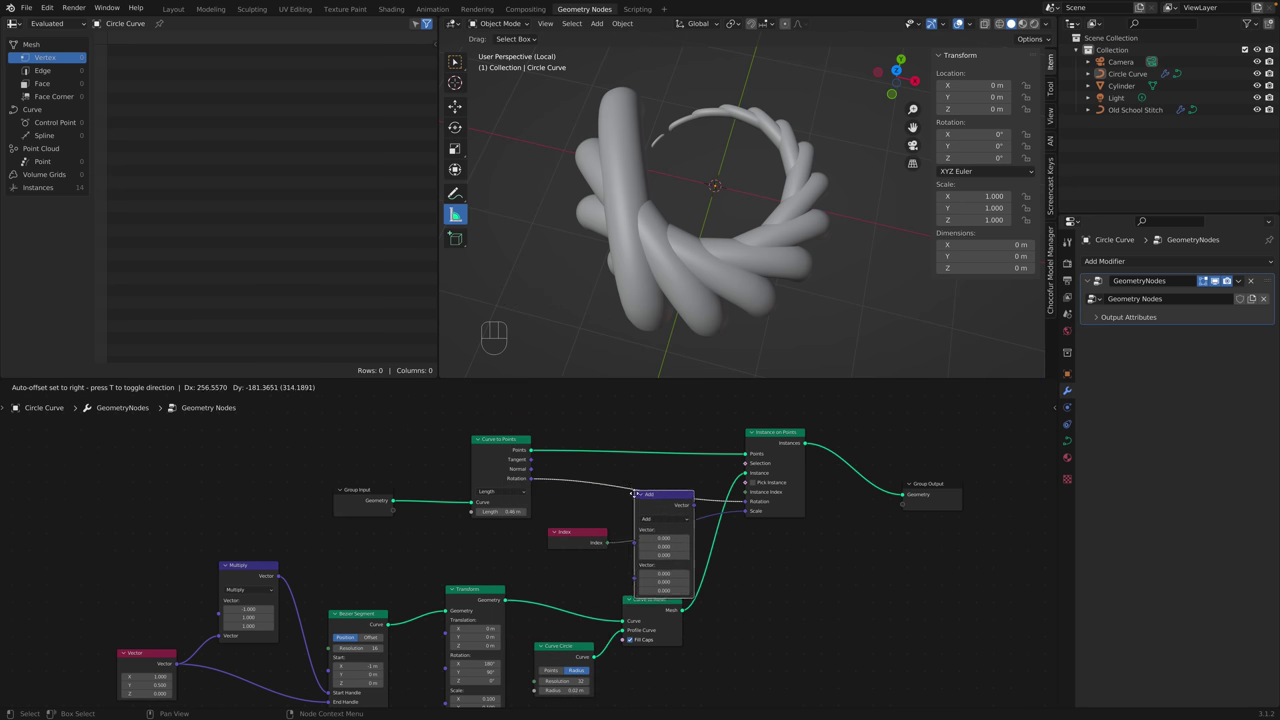
left_click(637, 497)
left_click_drag(637, 497, 673, 517, "alt")
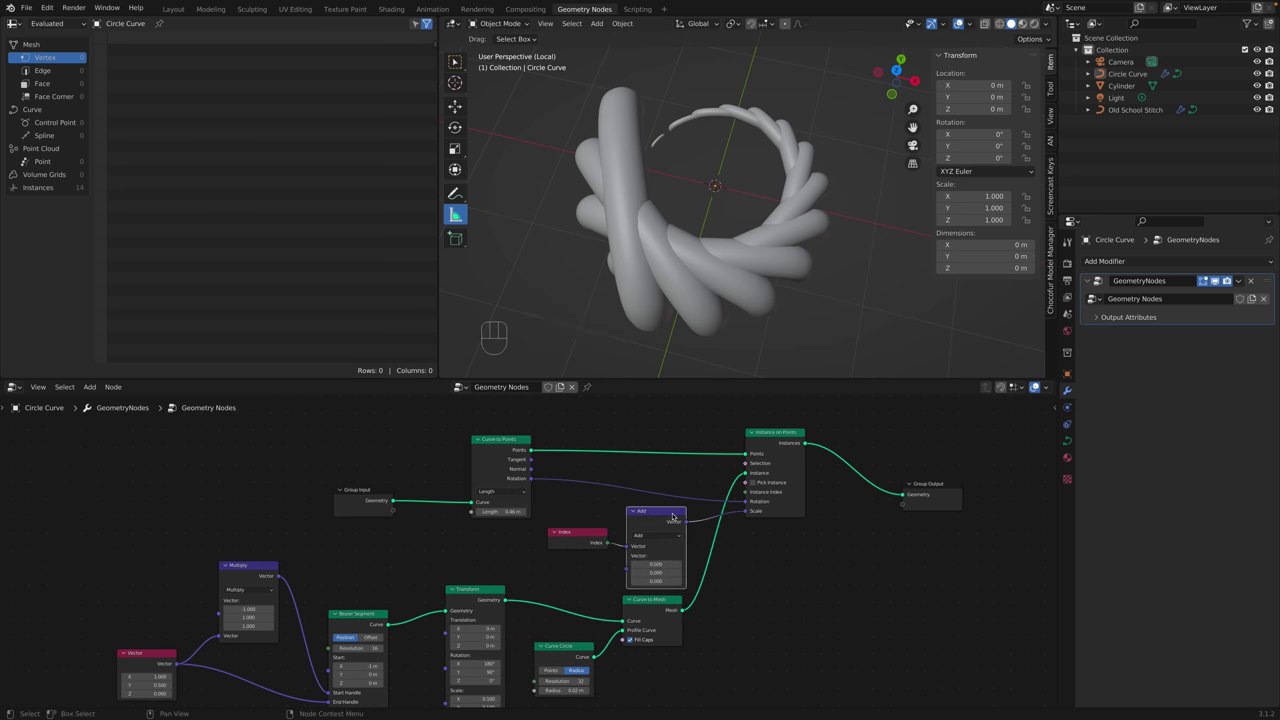
key("alt")
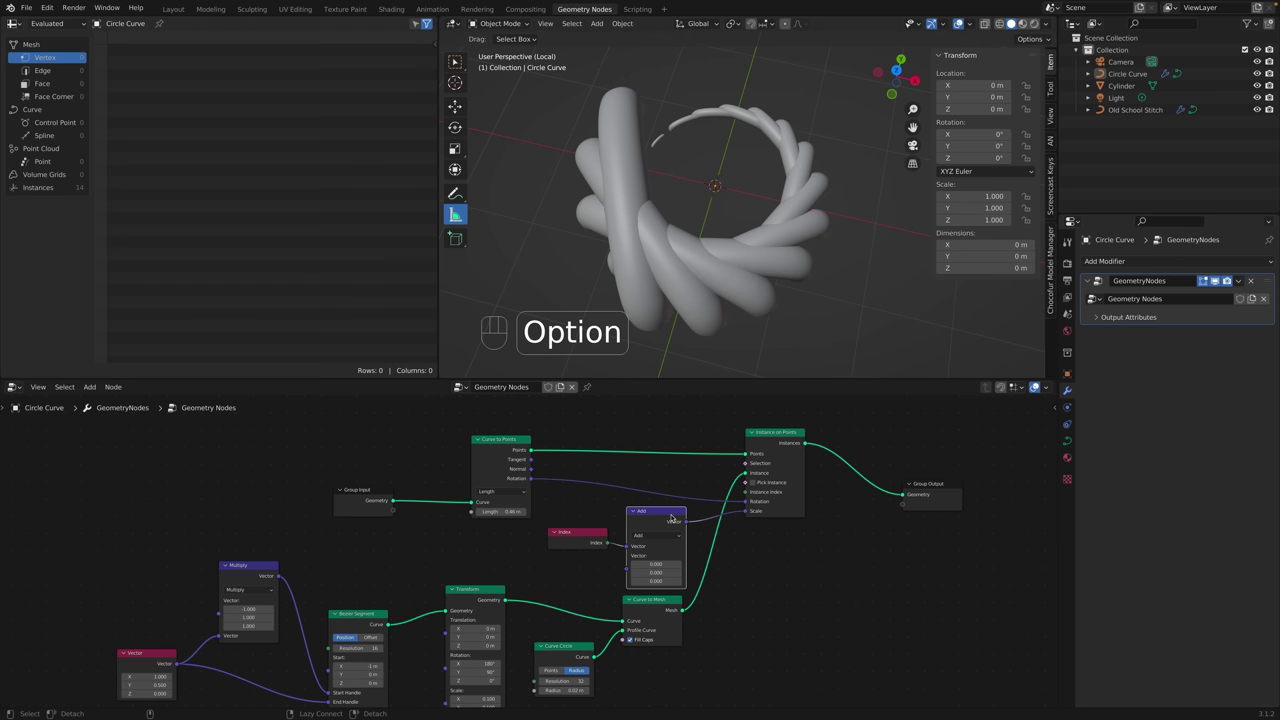
mouse_move(662, 517)
left_mouse_down("alt")
mouse_move(782, 559)
mouse_move(652, 505)
mouse_move(722, 522)
mouse_move(658, 506)
mouse_move(638, 458)
mouse_move(662, 517)
left_mouse_up("alt")
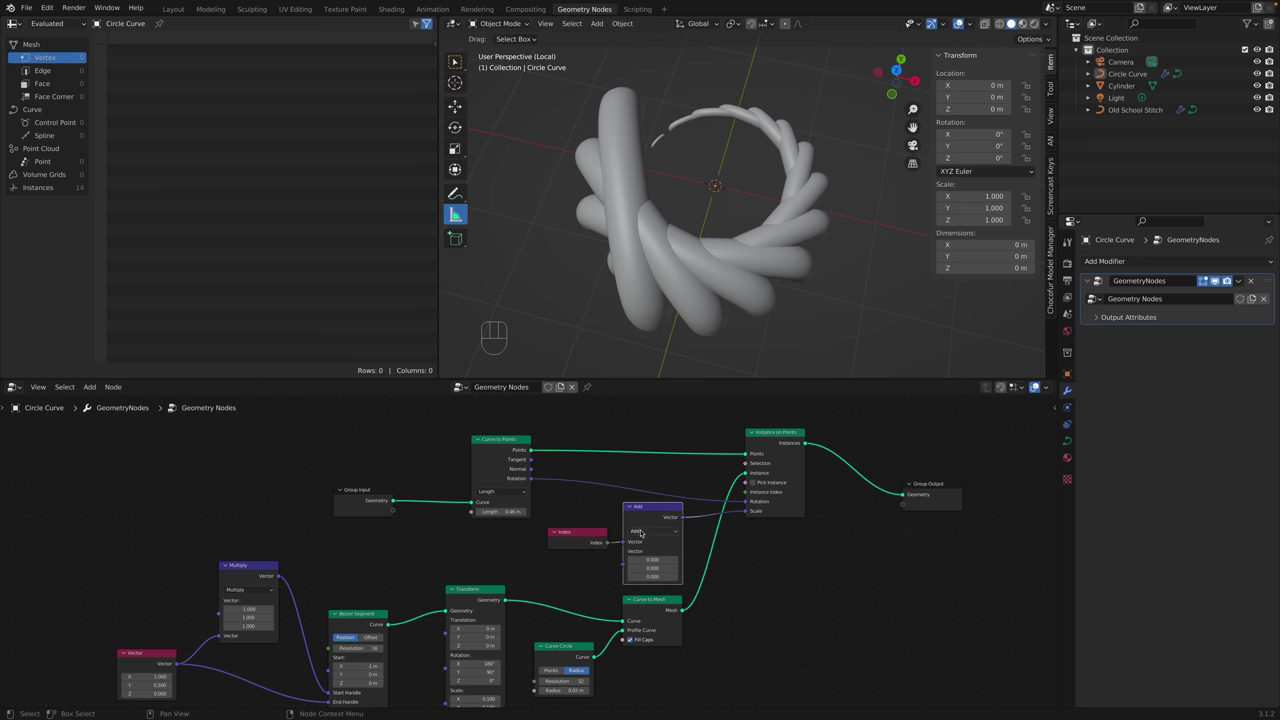
Switch the new vector math node to Multiply and set its X, Y and Z factors to 0.1.
left_click(641, 532)
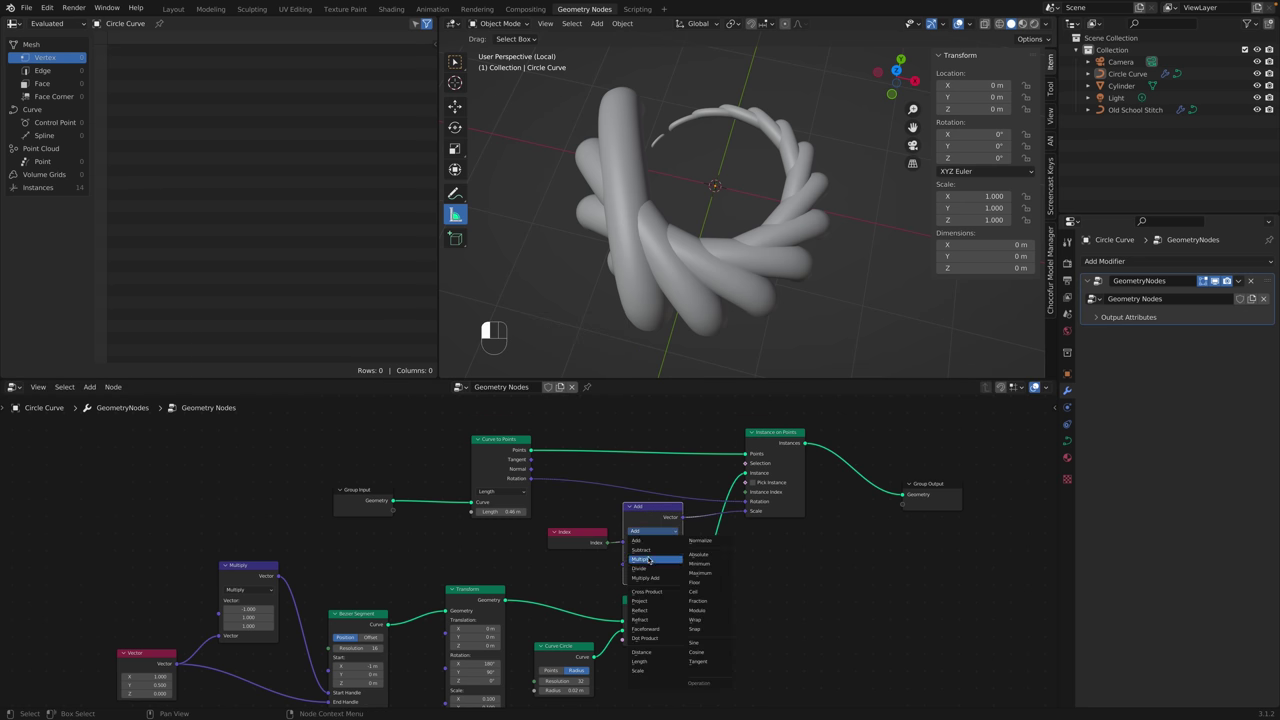
left_click(649, 559)
left_click_drag(651, 559, 652, 559)
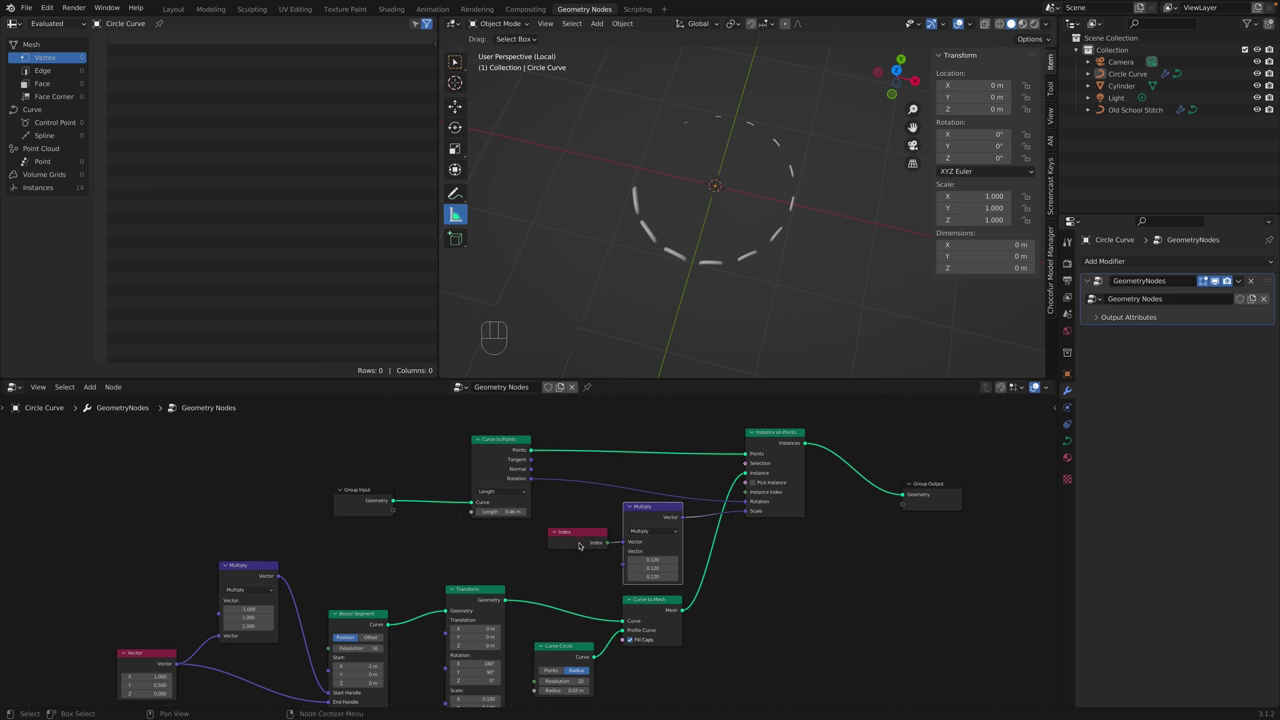
left_click(652, 560, "shift")
mouse_move(652, 560)
left_mouse_down("shift")
mouse_move(630, 560)
mouse_move(652, 560)
left_mouse_up("shift")
left_click_drag(667, 504, 672, 487)
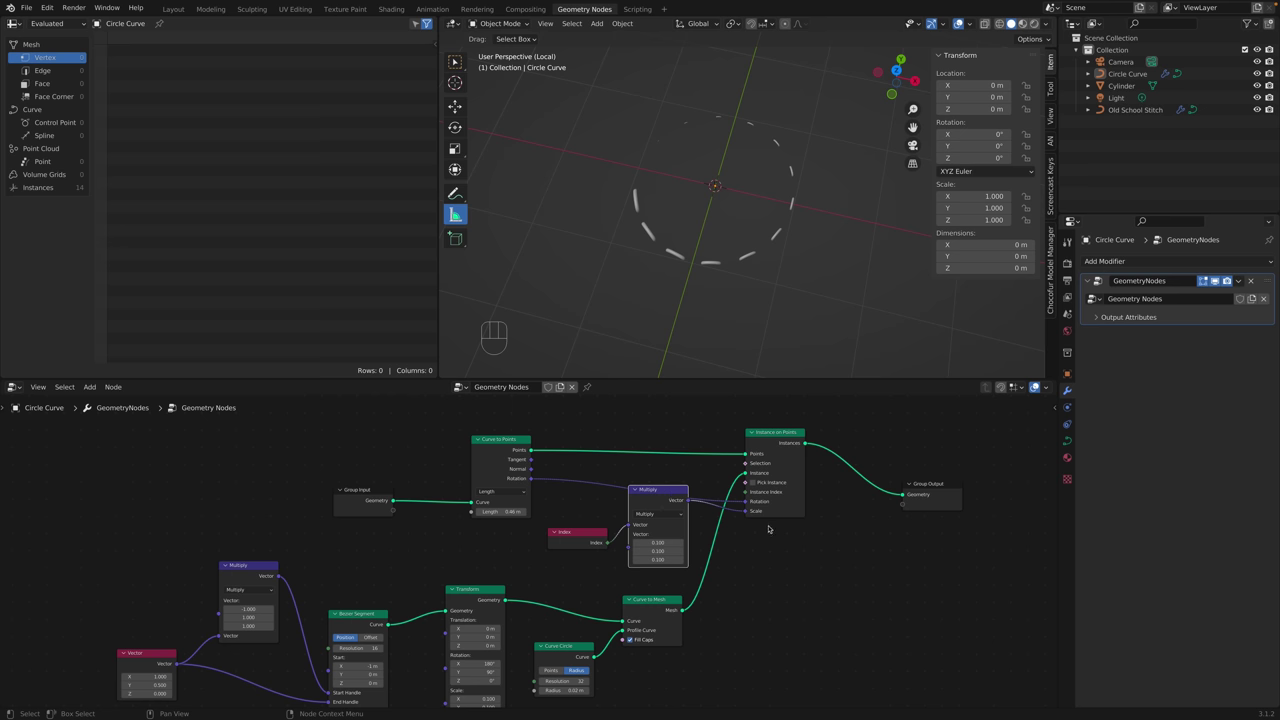
left_click(667, 515)
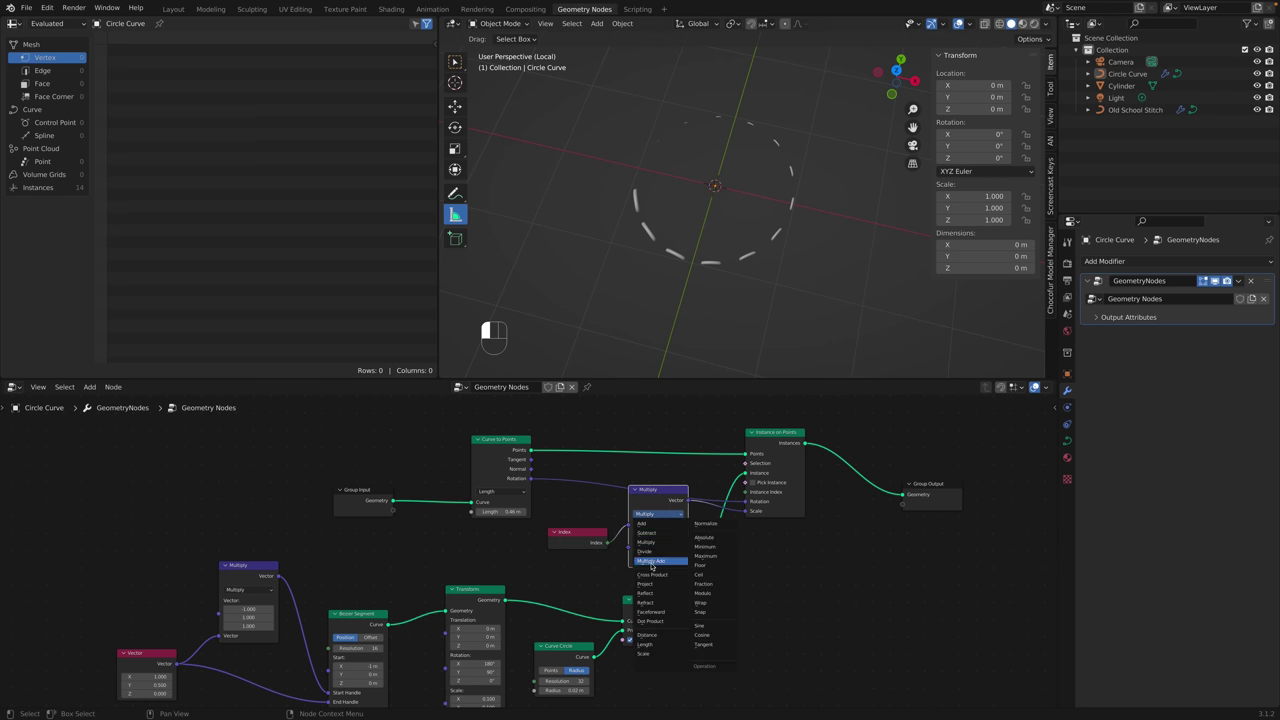
key("Escape")
left_click(668, 514)
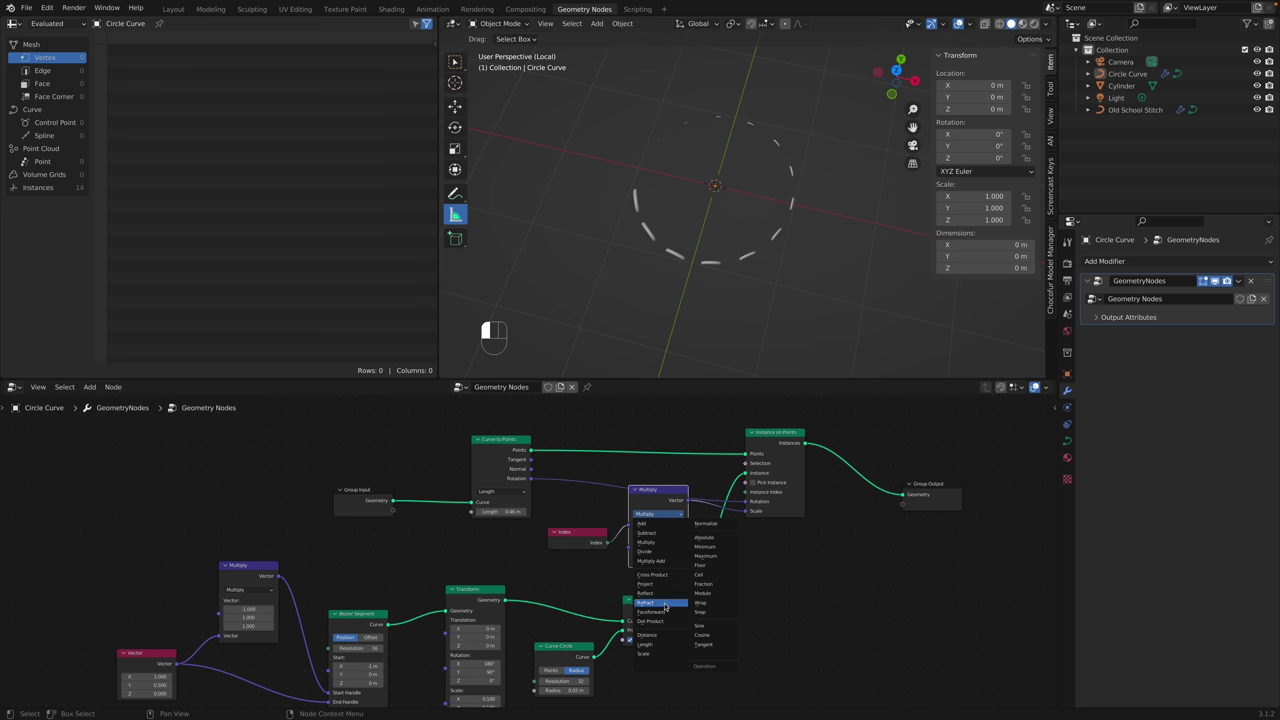
left_click(660, 524)
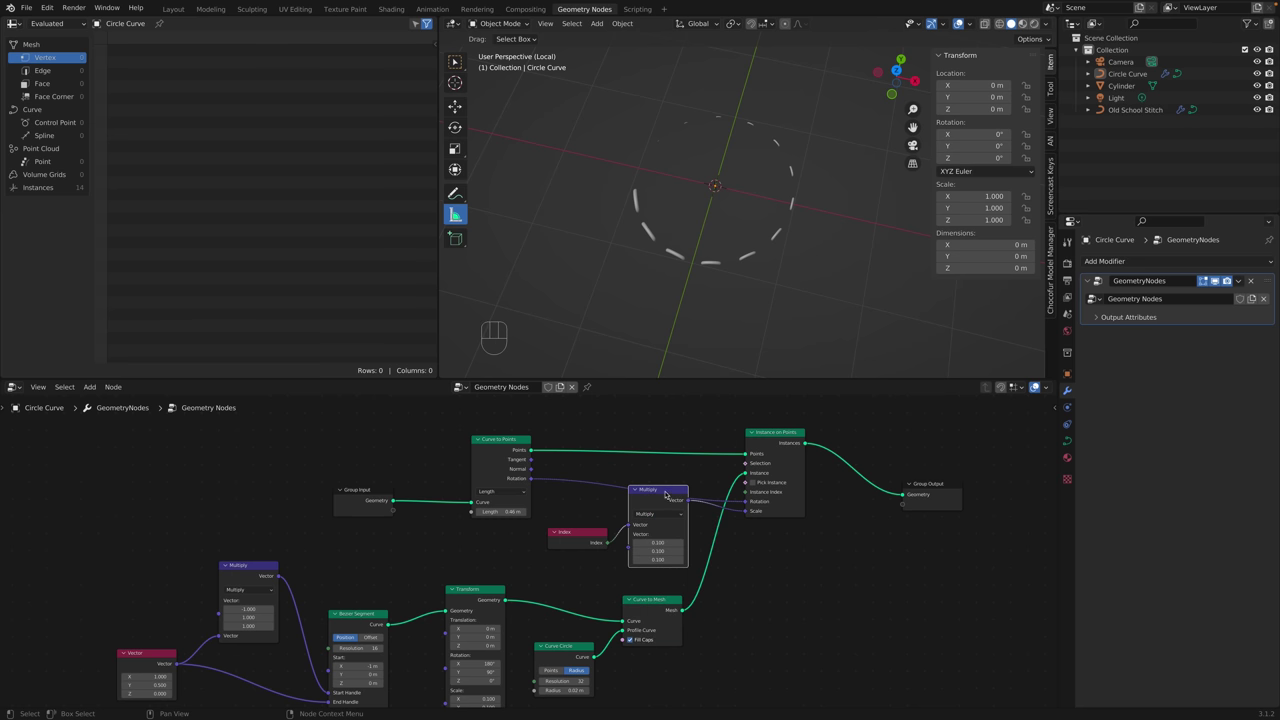
Set the X factor of the Multiply node after Index to 1, vary its Y factor, and inspect the stitches.
mouse_move(657, 542)
left_mouse_down()
mouse_move(620, 542)
mouse_move(663, 543)
left_mouse_up()
left_click(663, 543)
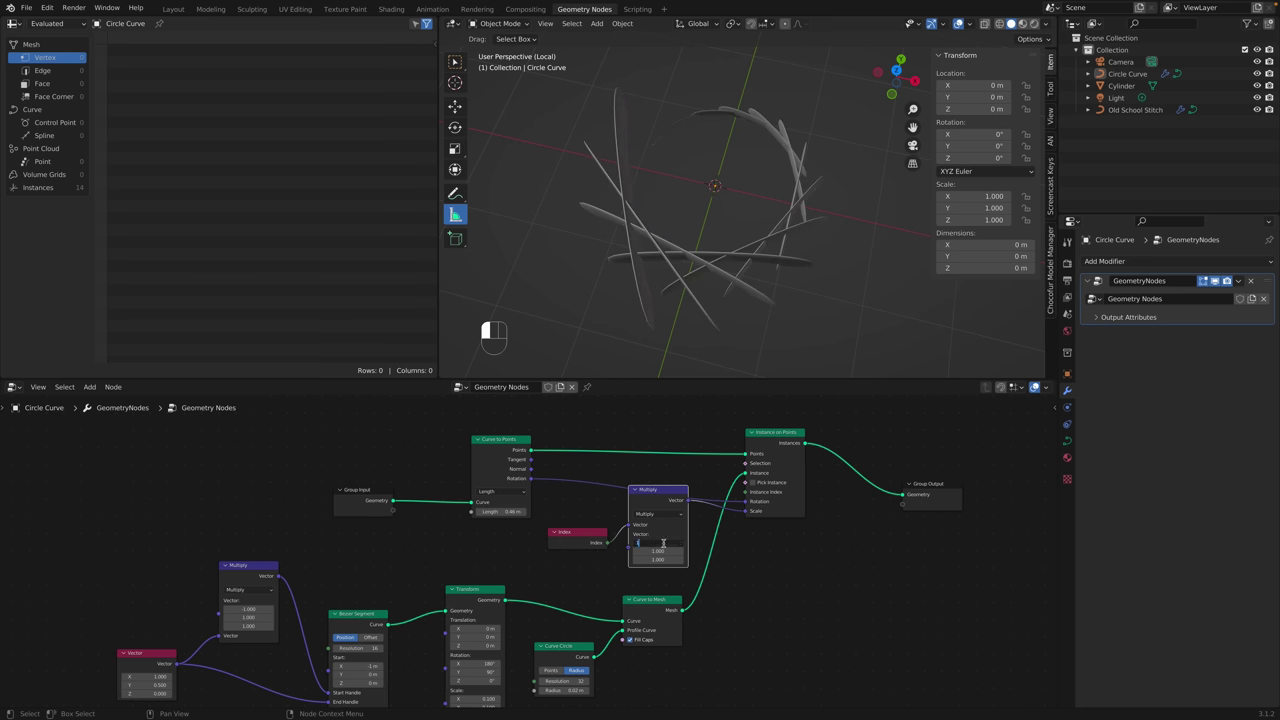
type("1")
key("Return")
mouse_move(657, 551)
left_mouse_down()
mouse_move(684, 551)
mouse_move(640, 559)
mouse_move(666, 542)
mouse_move(648, 551)
left_mouse_up()
mouse_move(740, 236)
middle_mouse_down()
mouse_move(763, 234)
mouse_move(646, 244)
mouse_move(841, 244)
mouse_move(727, 259)
mouse_move(741, 258)
middle_mouse_up()
Delete the Multiply node between Index and Scale, and remove the Index node feeding the instance scale.
left_click(677, 500)
key("x")
left_click_drag(598, 530, 658, 512)
right_click(642, 516)
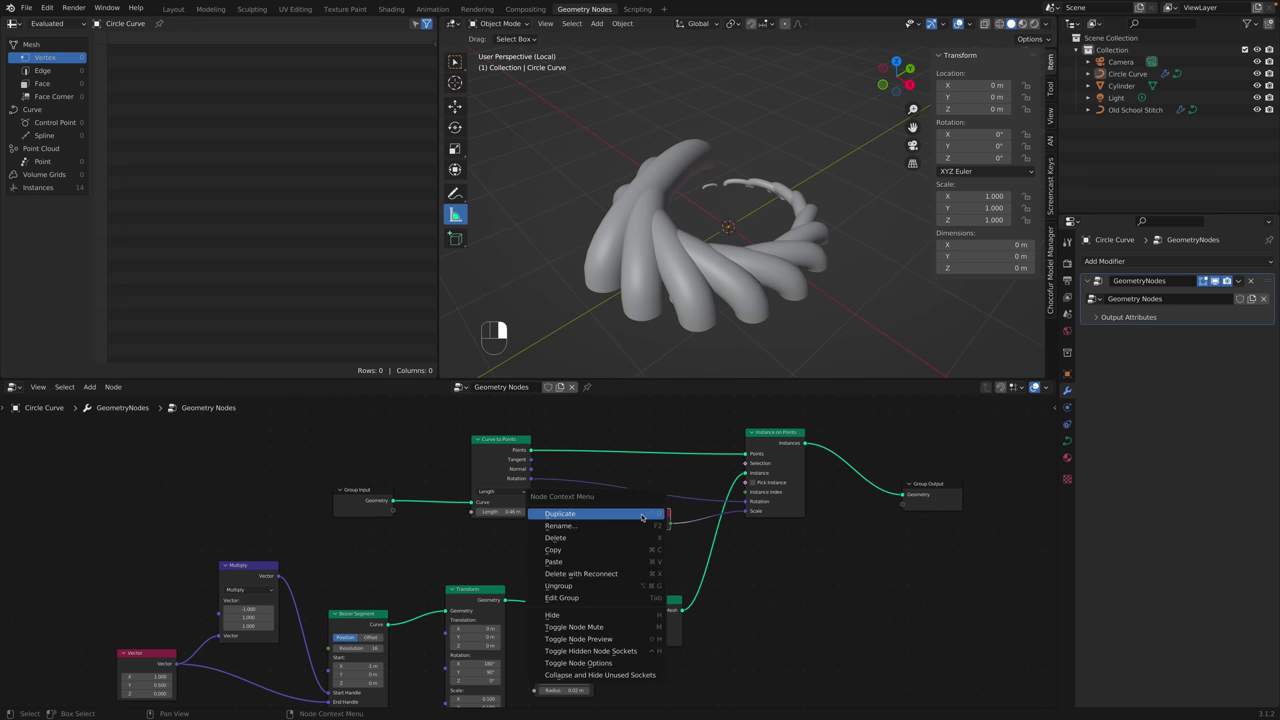
Add a Scene Time node and place it in the empty space above the Group Output node.
key("shift+a")
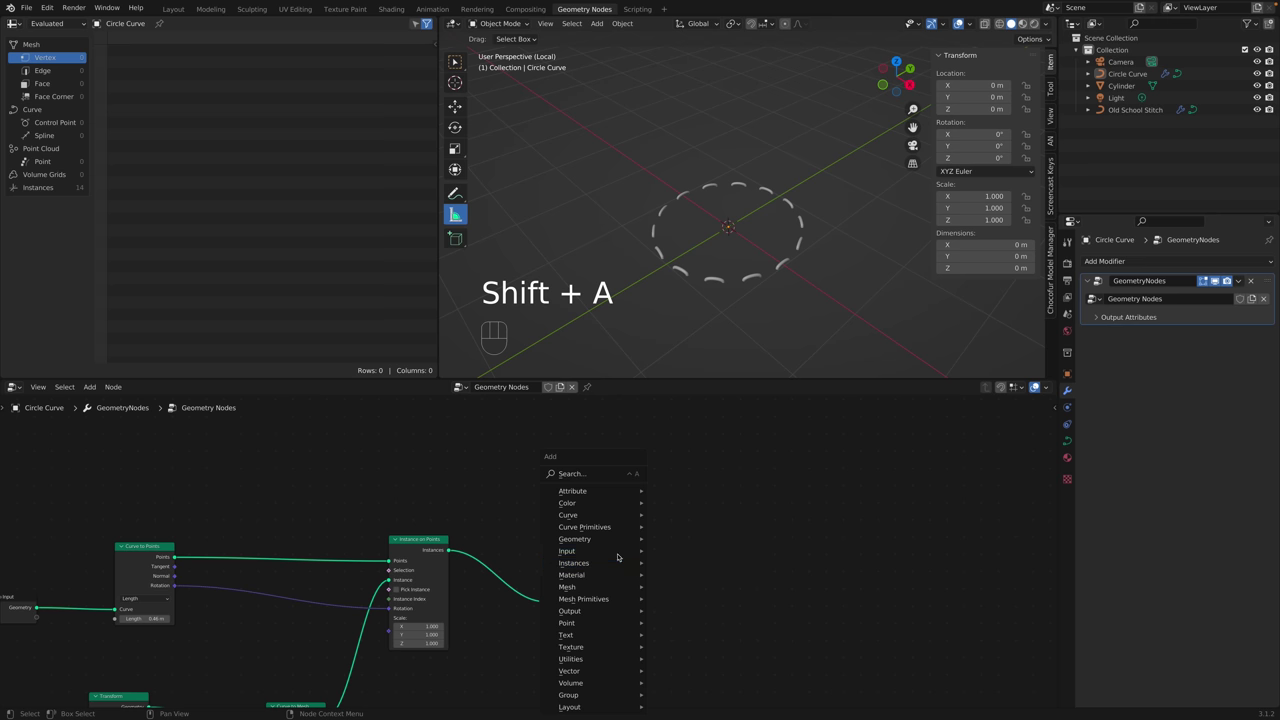
mouse_move(618, 554)
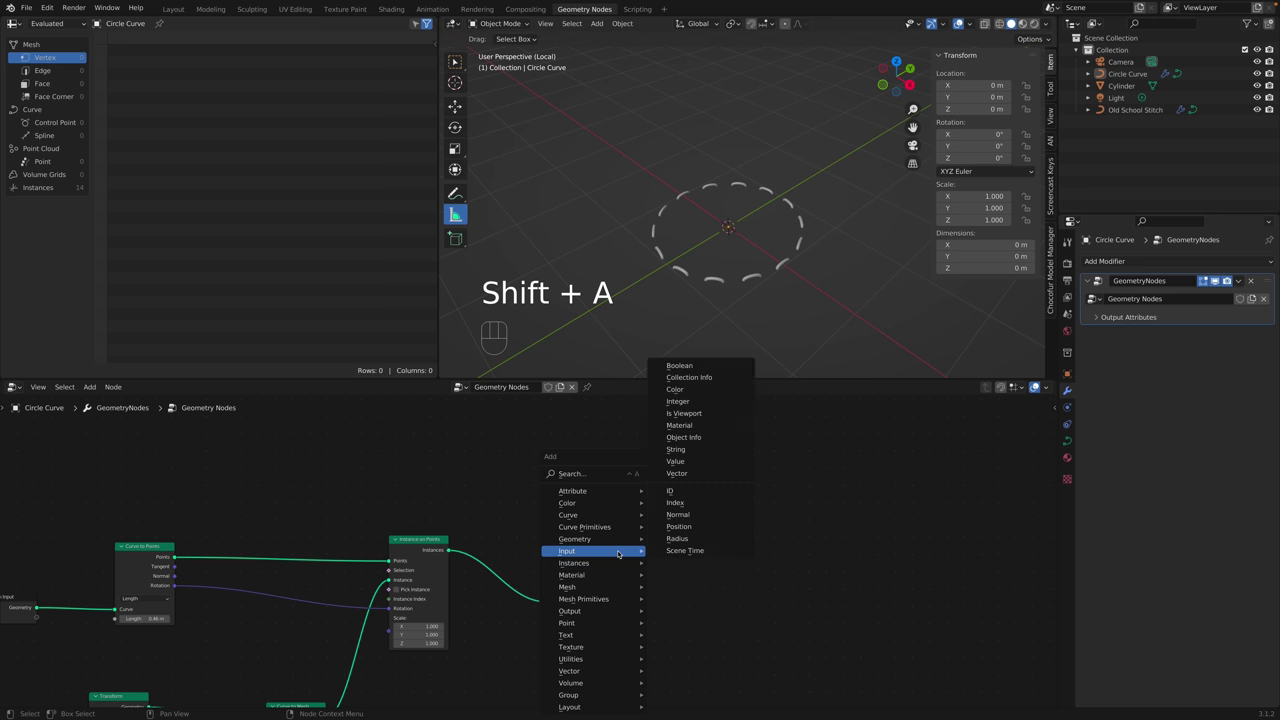
left_click(684, 551)
left_click(555, 466)
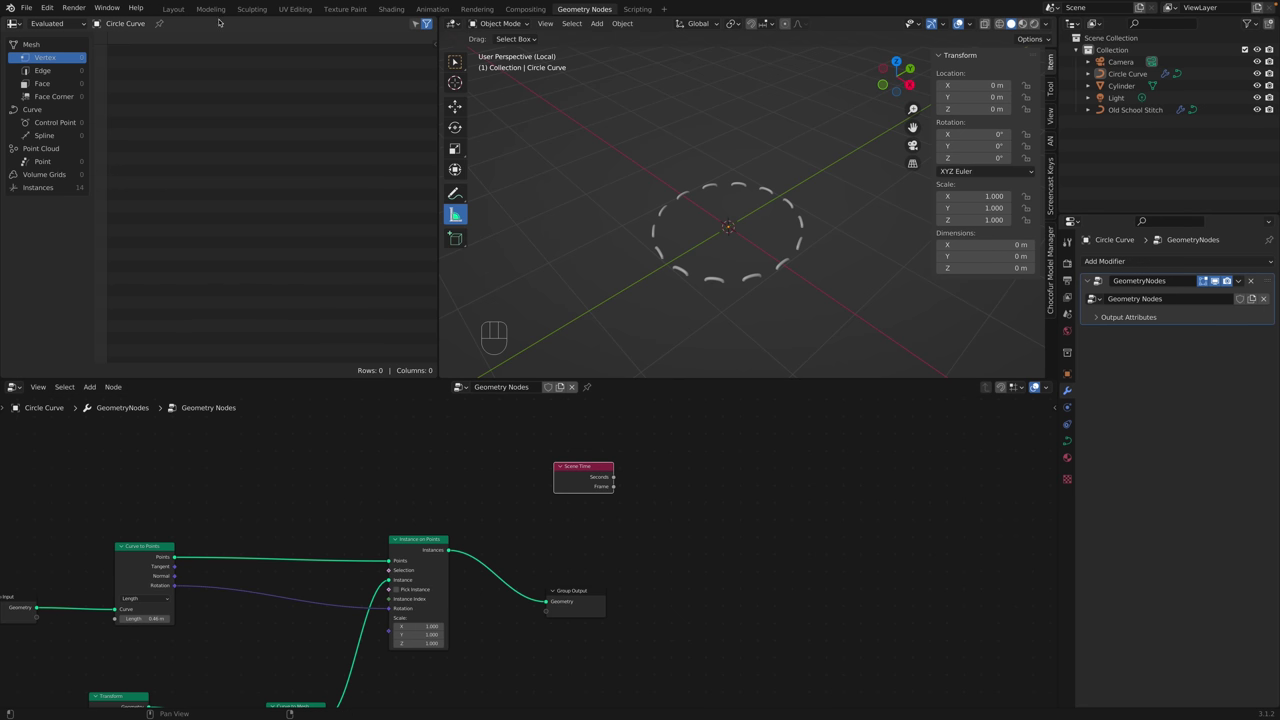
Switch the spreadsheet area to a Dope Sheet and set the current frame to 0.
left_click(12, 23)
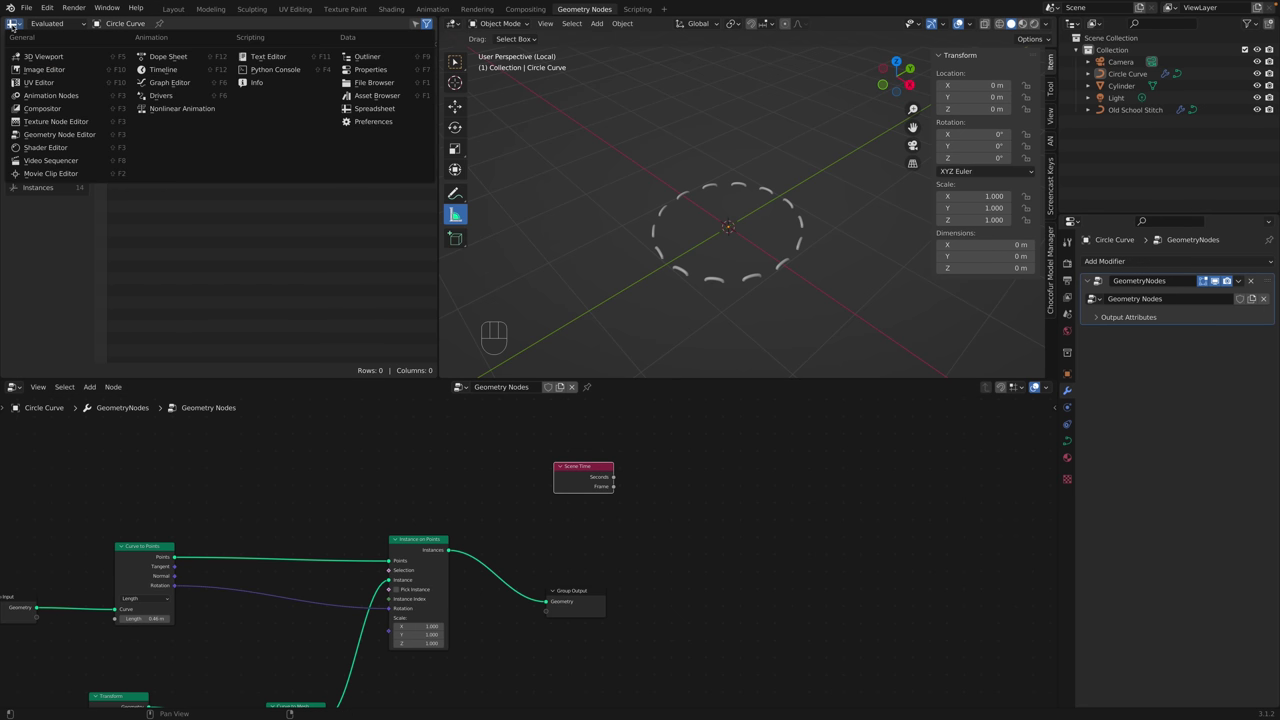
left_click(172, 57)
mouse_move(136, 38)
left_mouse_down()
mouse_move(236, 42)
mouse_move(130, 44)
left_mouse_up()
left_click_drag(612, 485, 629, 465)
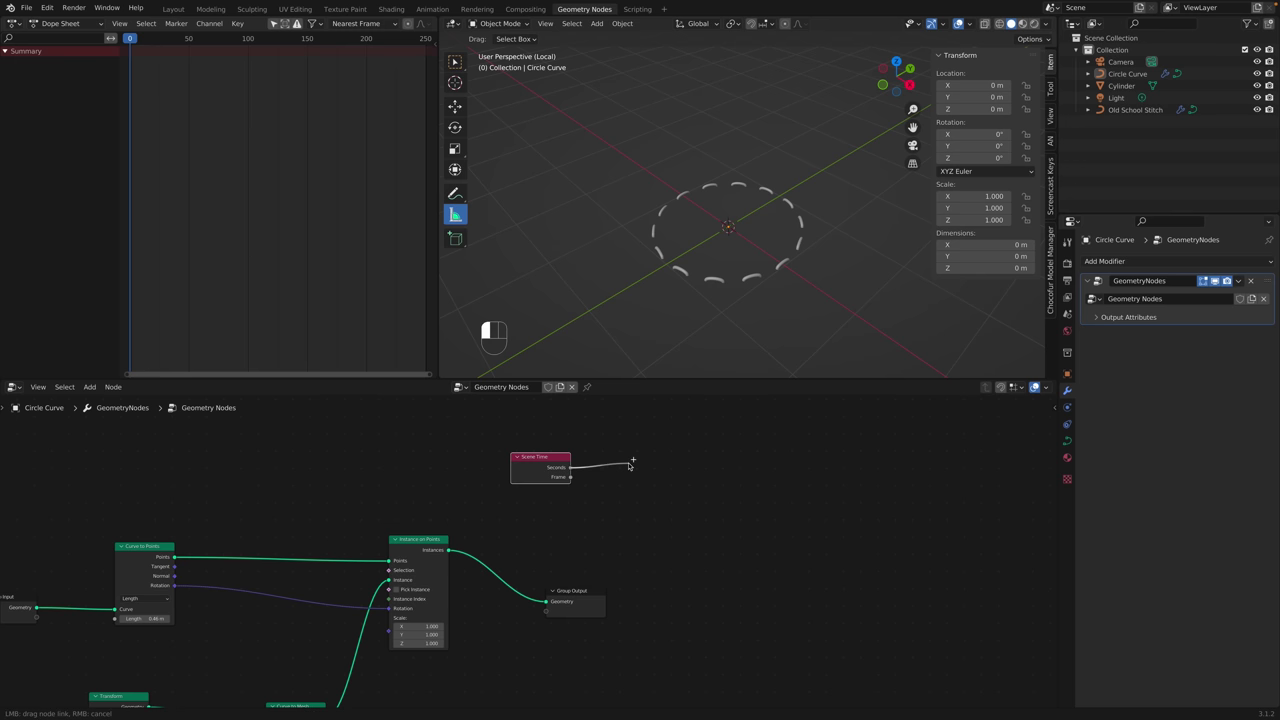
right_click(629, 465)
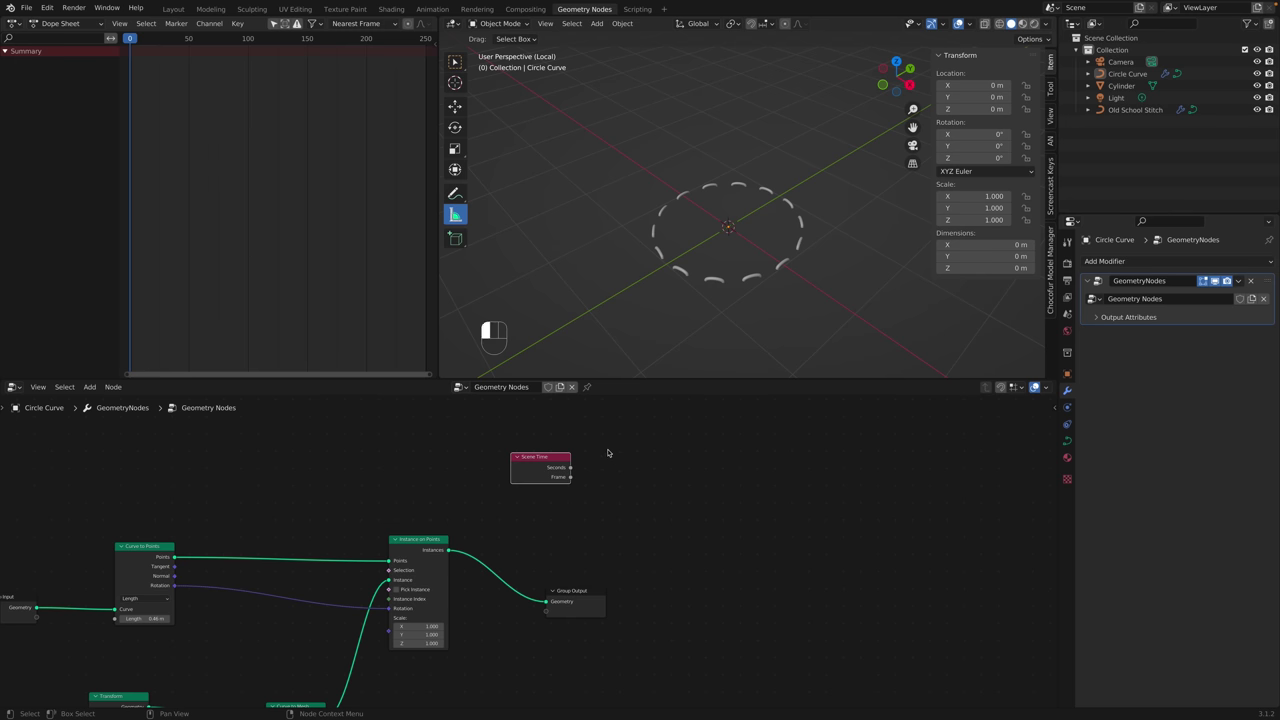
key("shift+a")
mouse_move(584, 547)
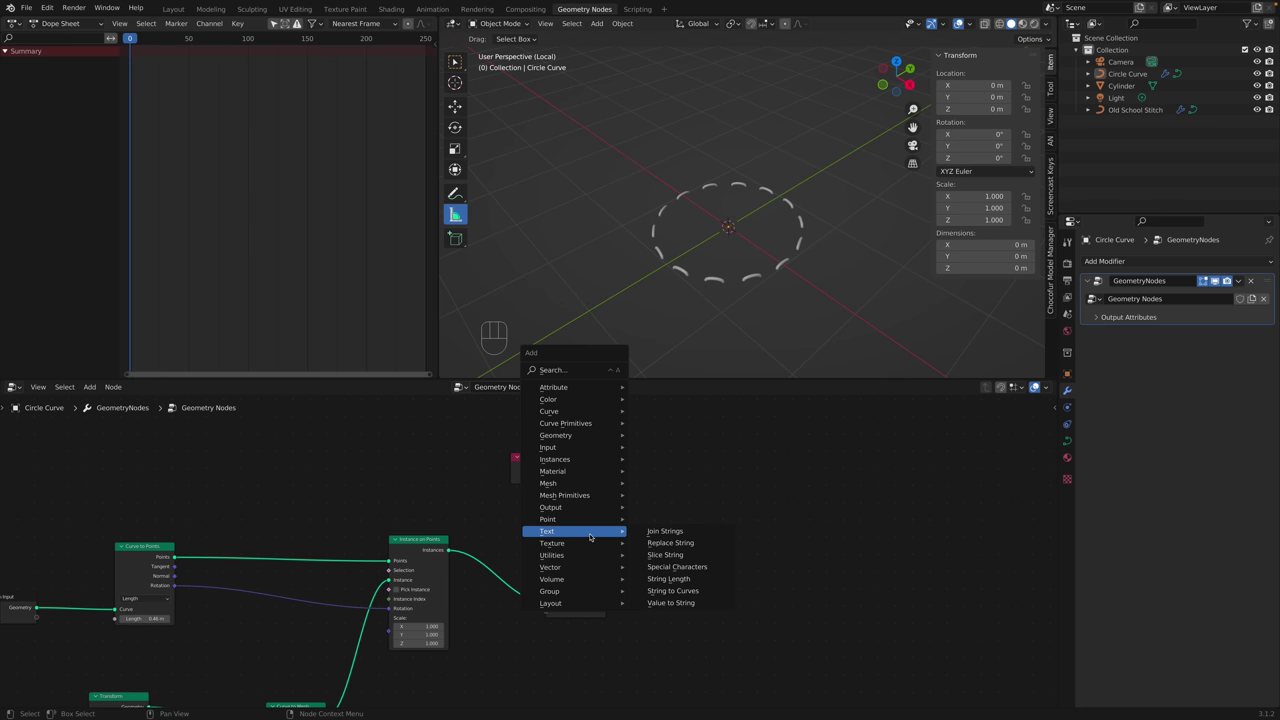
left_click(632, 466)
left_click_drag(561, 461, 620, 457)
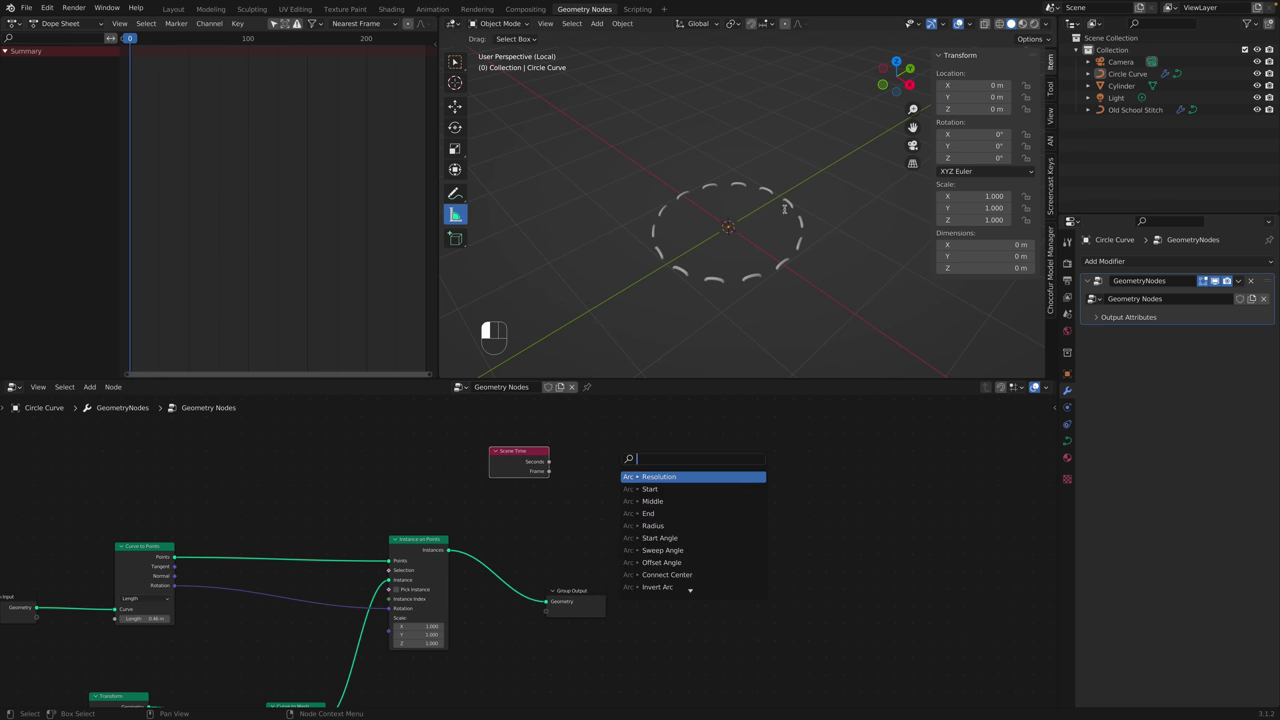
Add a String to Curves node and place it beside the Scene Time node, above Group Output.
key("shift+a")
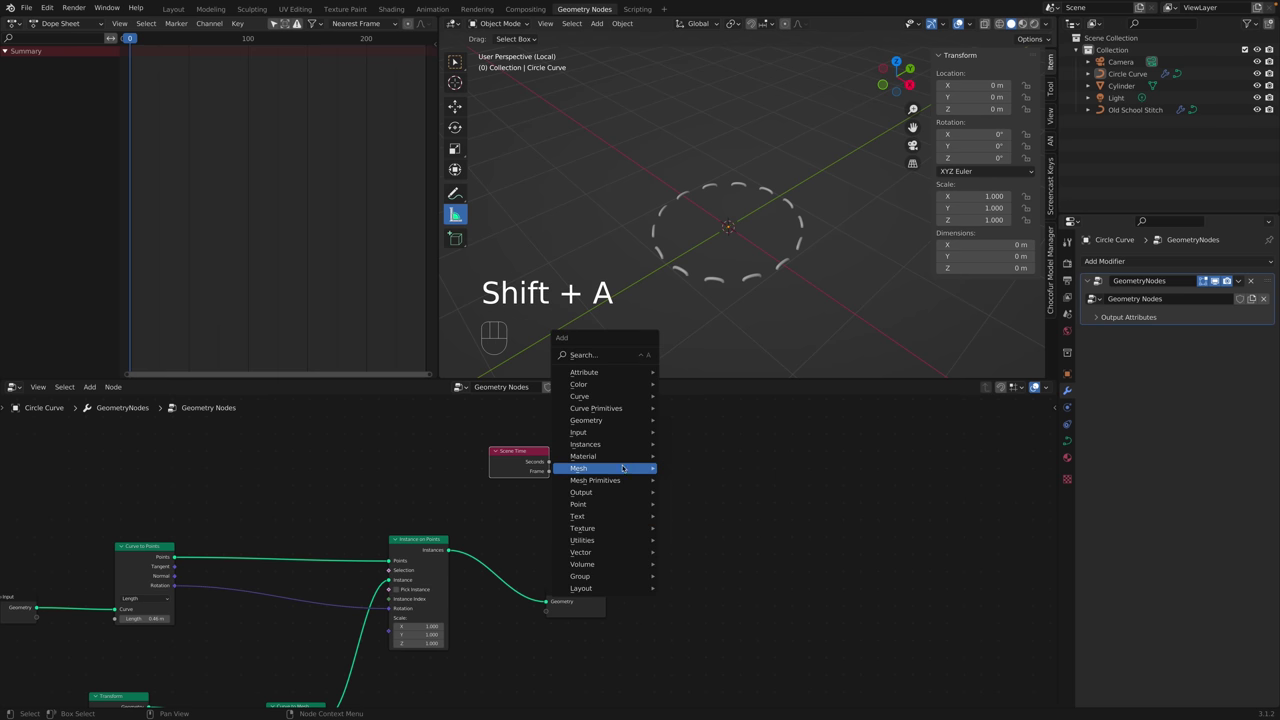
mouse_move(624, 432)
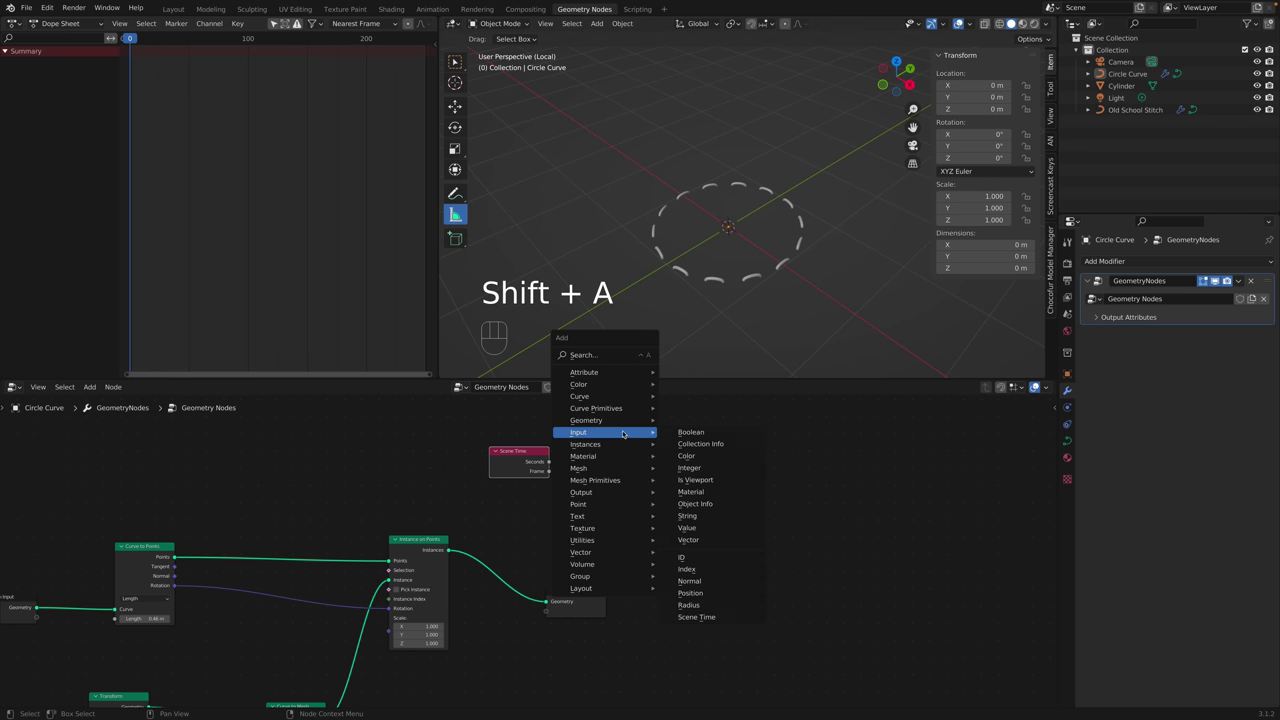
mouse_move(624, 409)
mouse_move(620, 516)
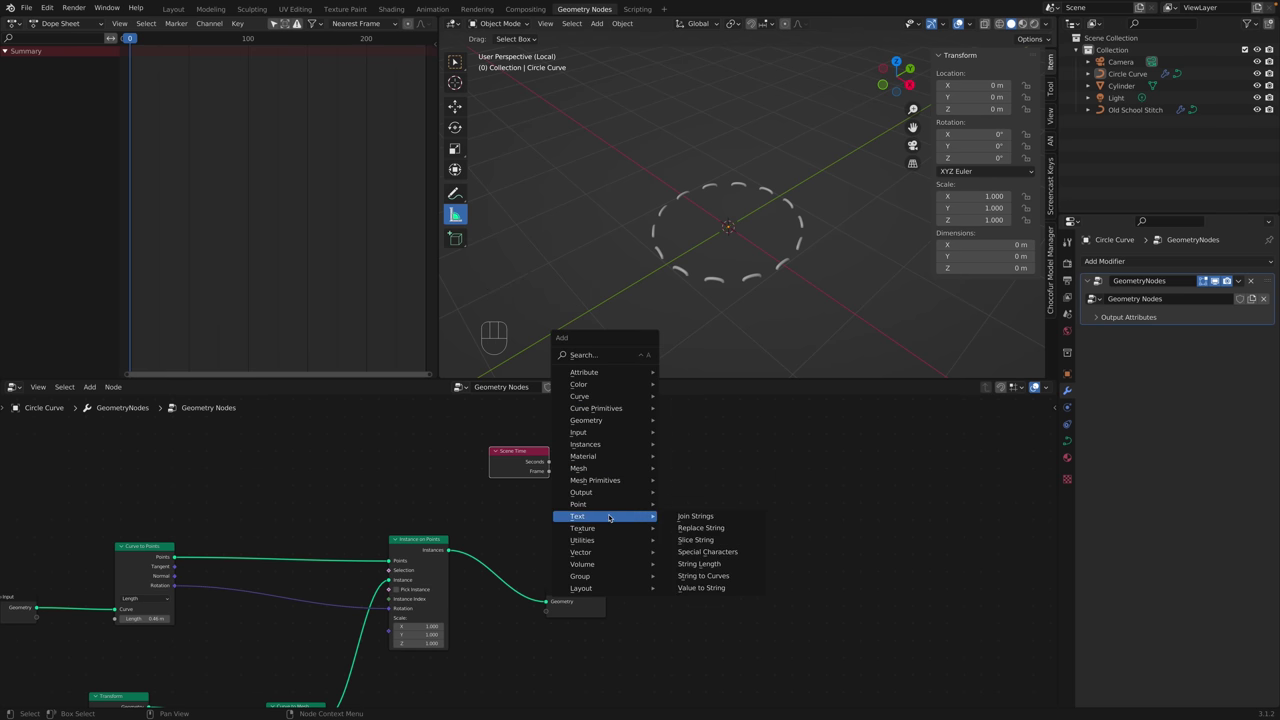
left_click(716, 578)
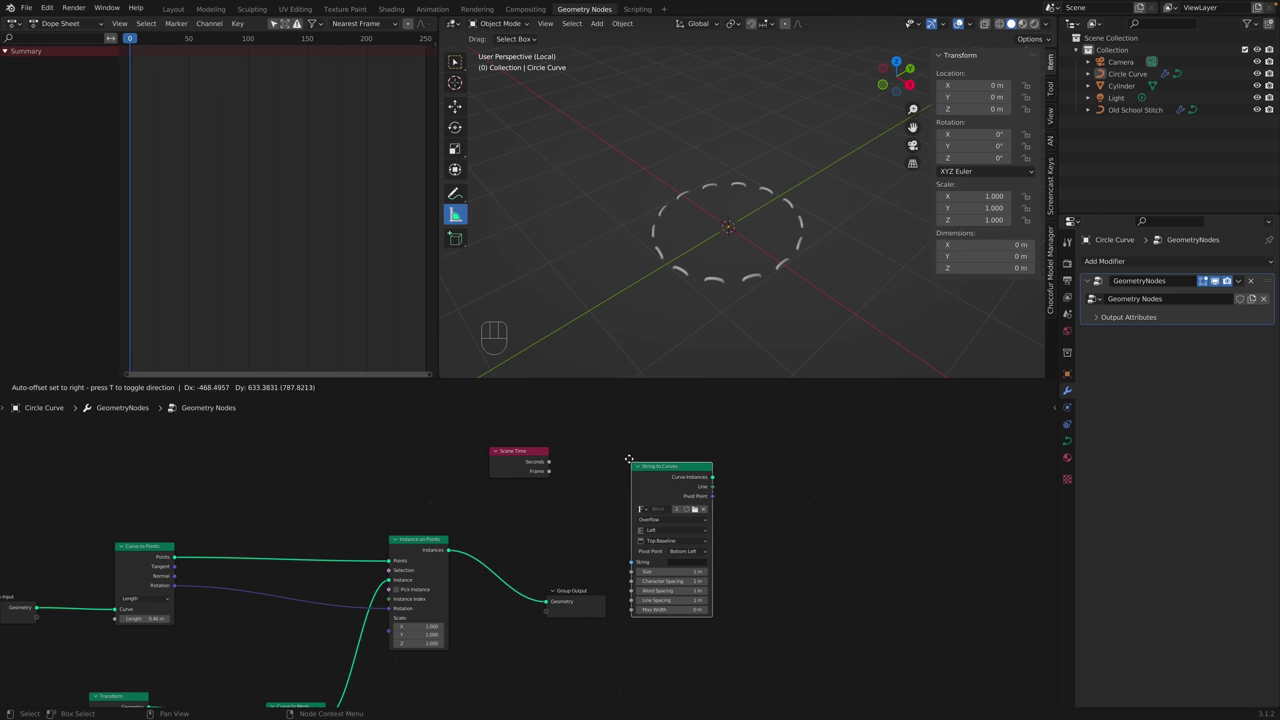
left_click(610, 415)
middle_click_drag(610, 415, 591, 460)
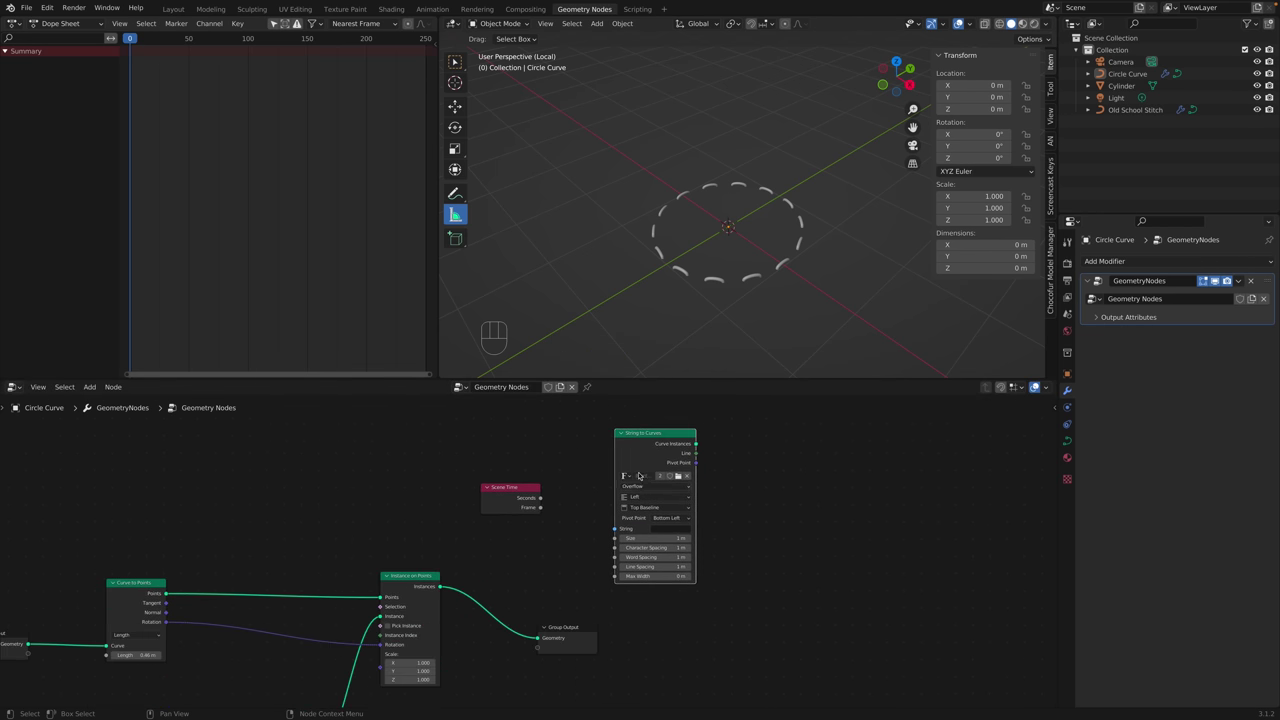
Try linking Scene Time's Seconds output directly to the String input of String to Curves, and remove the link.
left_click_drag(540, 498, 661, 547)
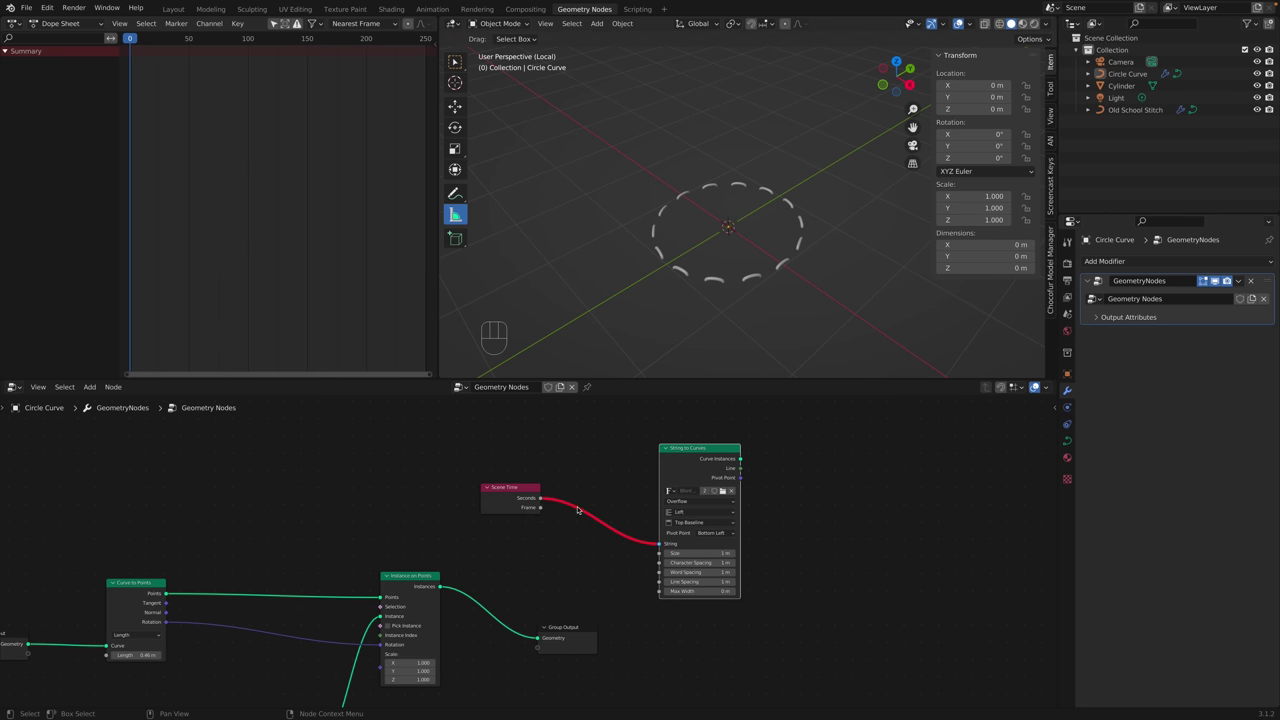
left_click_drag(713, 457, 723, 454)
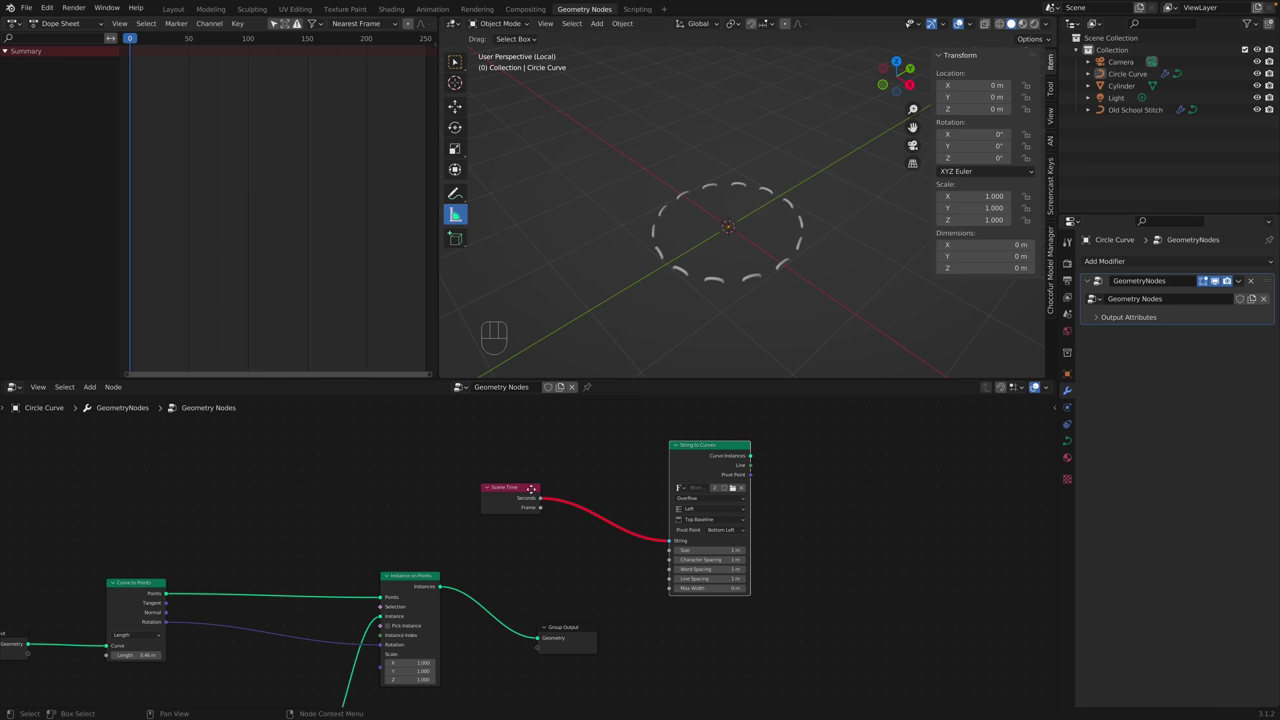
left_click_drag(531, 488, 519, 483)
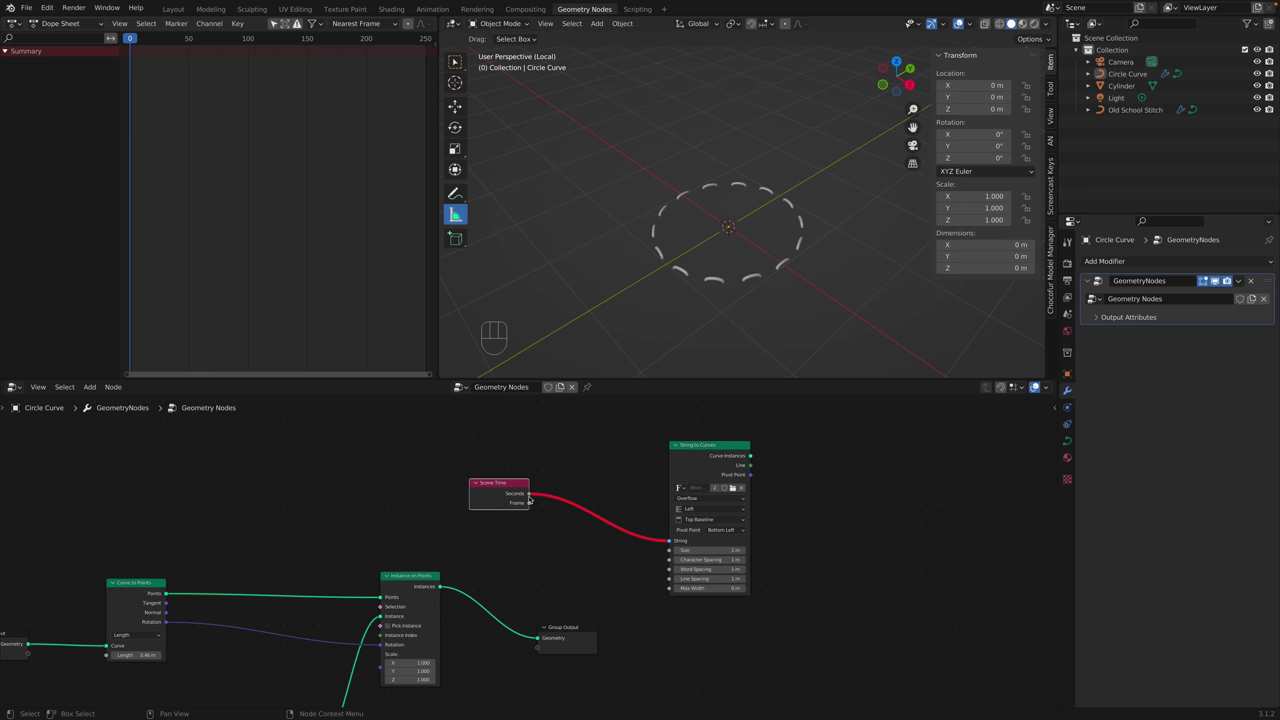
left_click_drag(529, 494, 585, 446)
left_click(562, 459)
left_click_drag(669, 541, 513, 500)
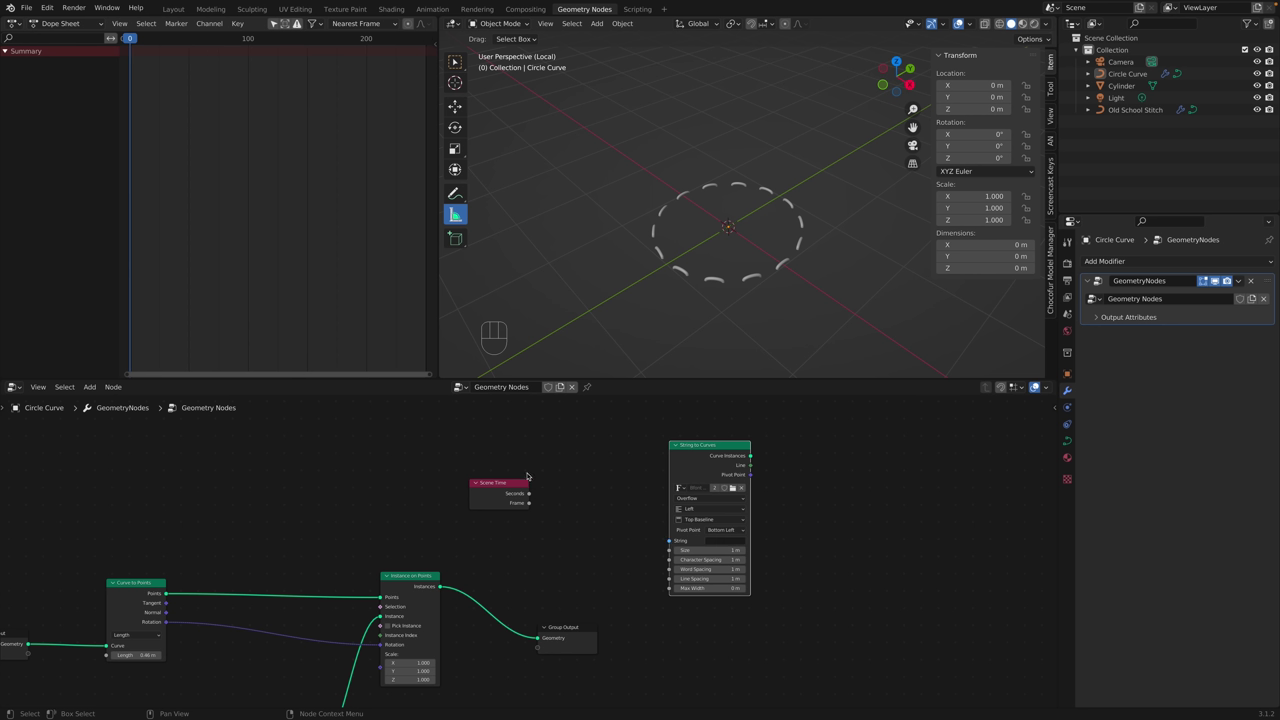
Examine the socket types available for the node group's Geometry input.
mouse_move(531, 497)
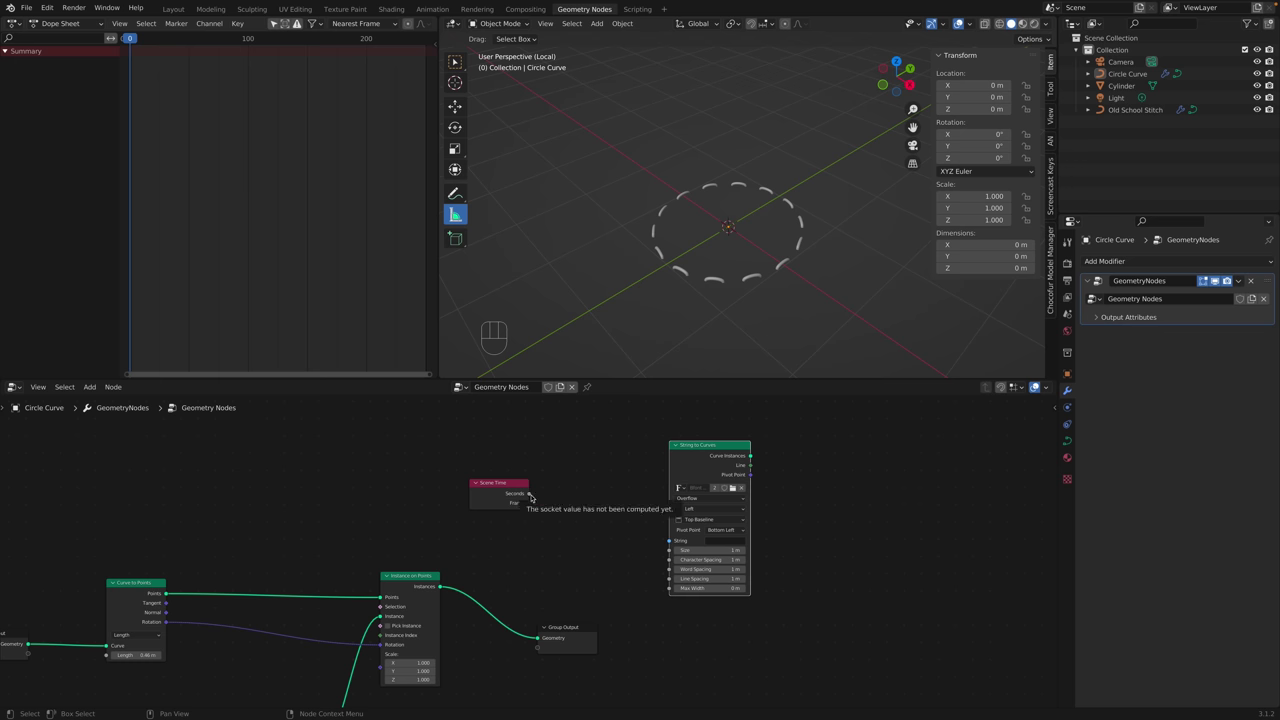
key("n")
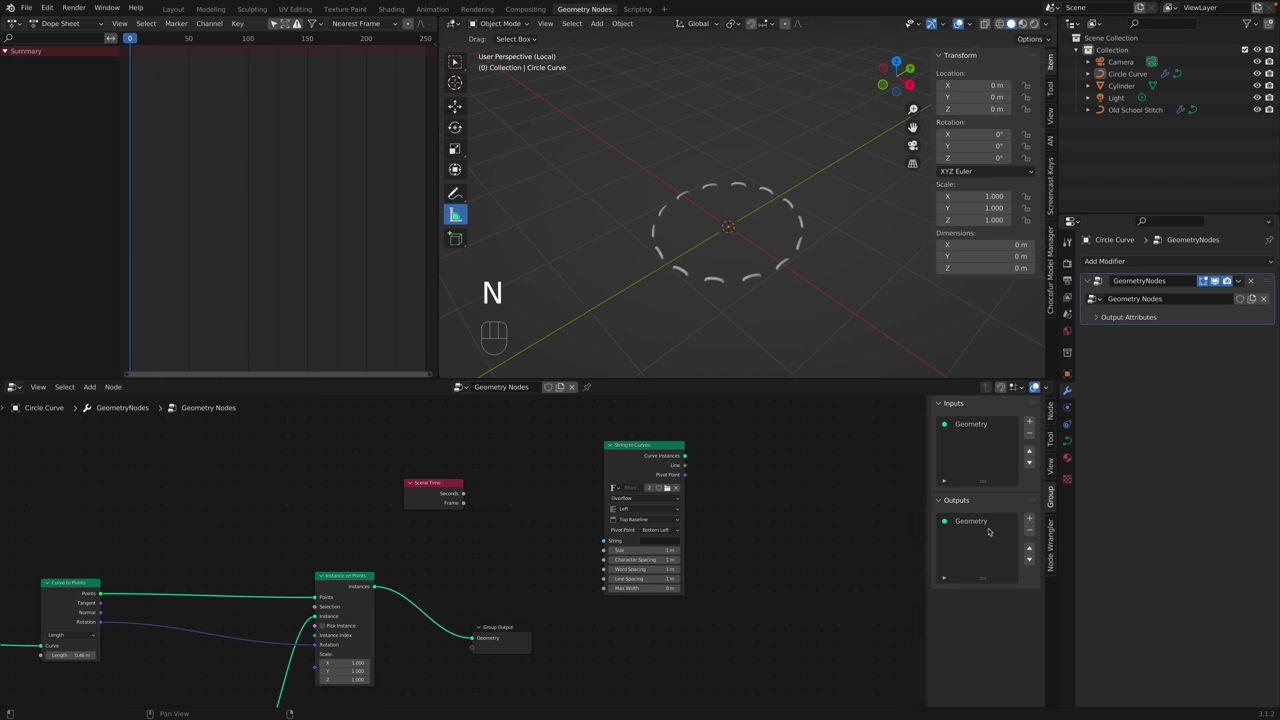
left_click(995, 428)
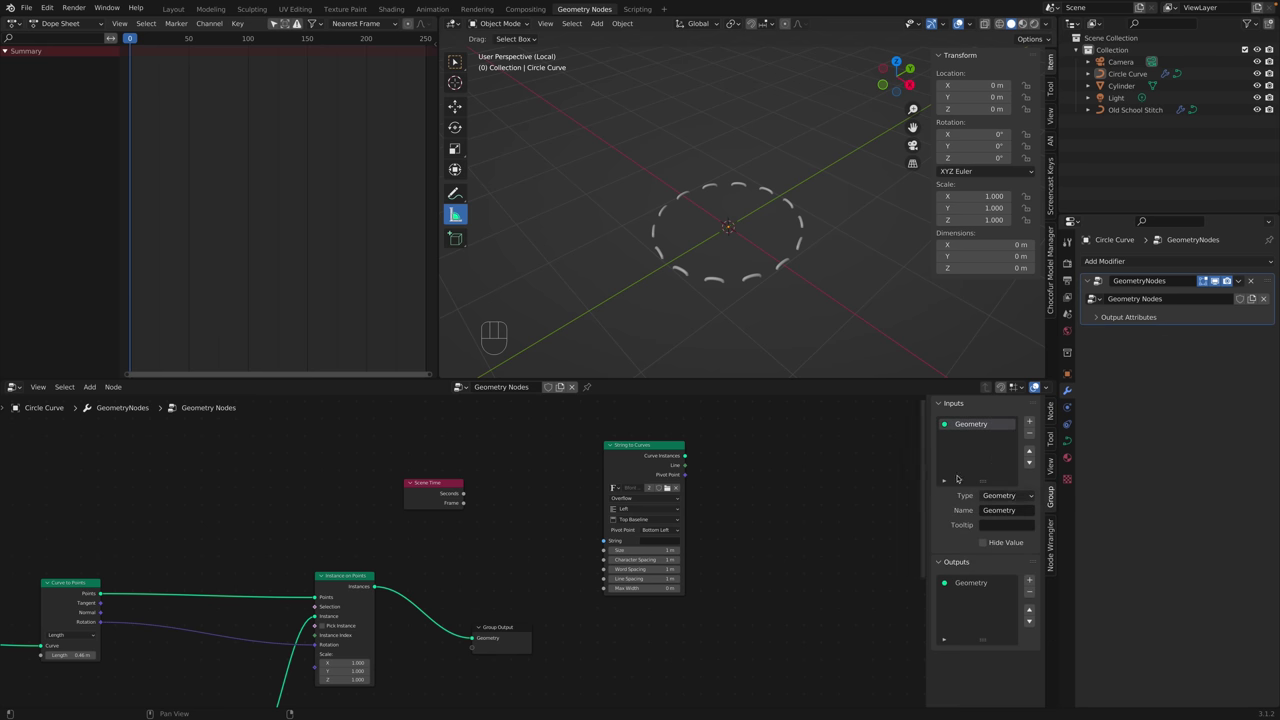
left_click(1002, 495)
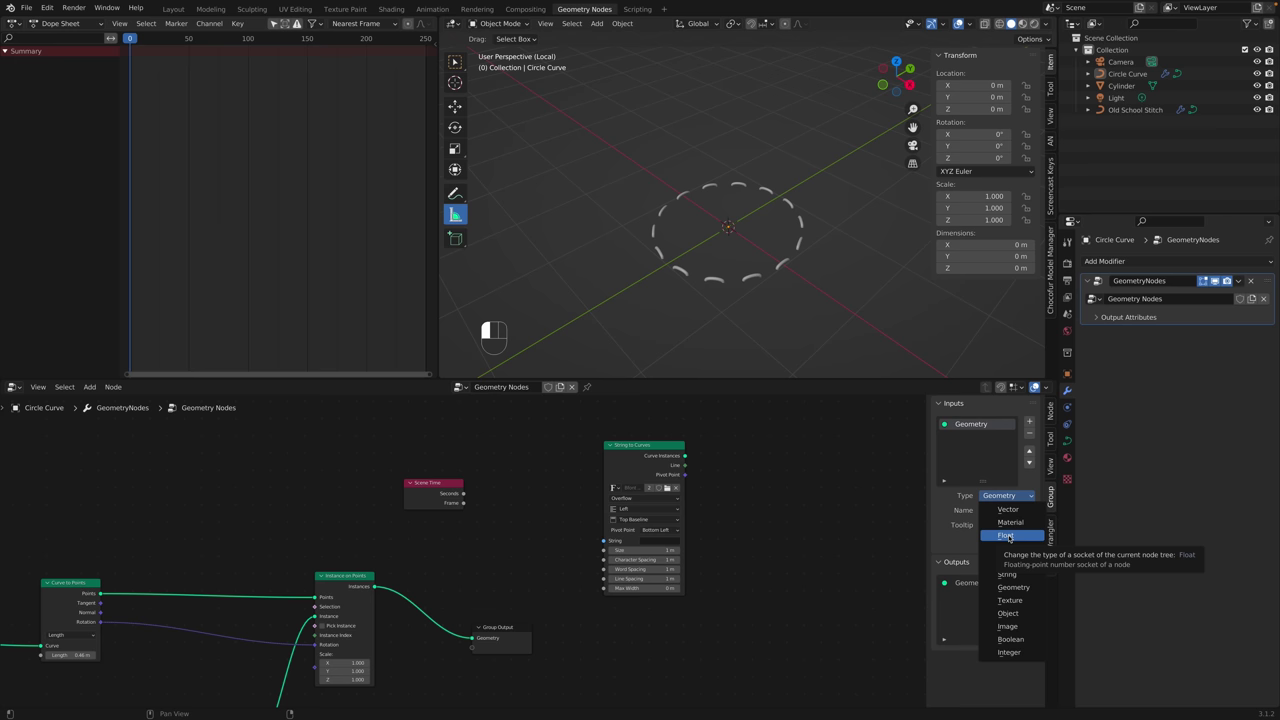
key("n")
Add a Value to String node between Scene Time and String to Curves, feeding Seconds into Value and its result into String.
left_click_drag(708, 447, 690, 447)
left_click_drag(680, 441, 676, 435)
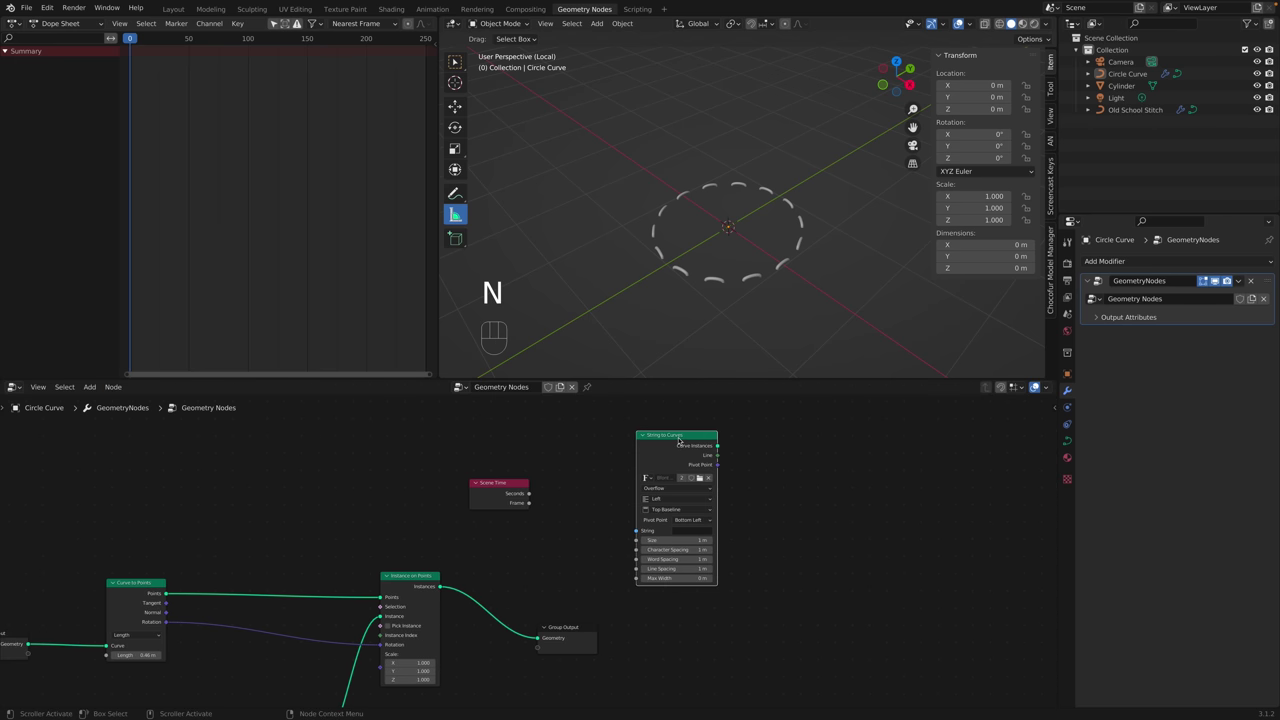
left_click_drag(526, 484, 552, 491)
key("Escape")
key("shift+a")
mouse_move(548, 473)
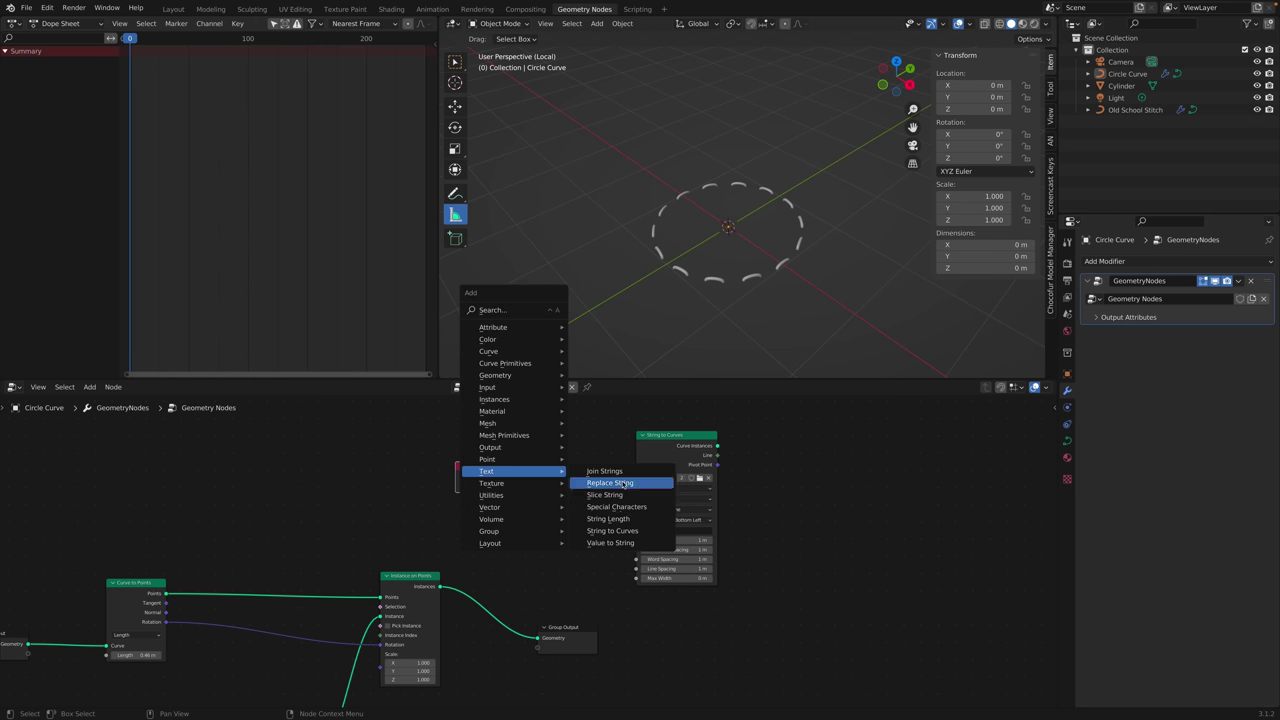
left_click(622, 543)
left_click(547, 466)
left_click_drag(514, 476, 631, 528)
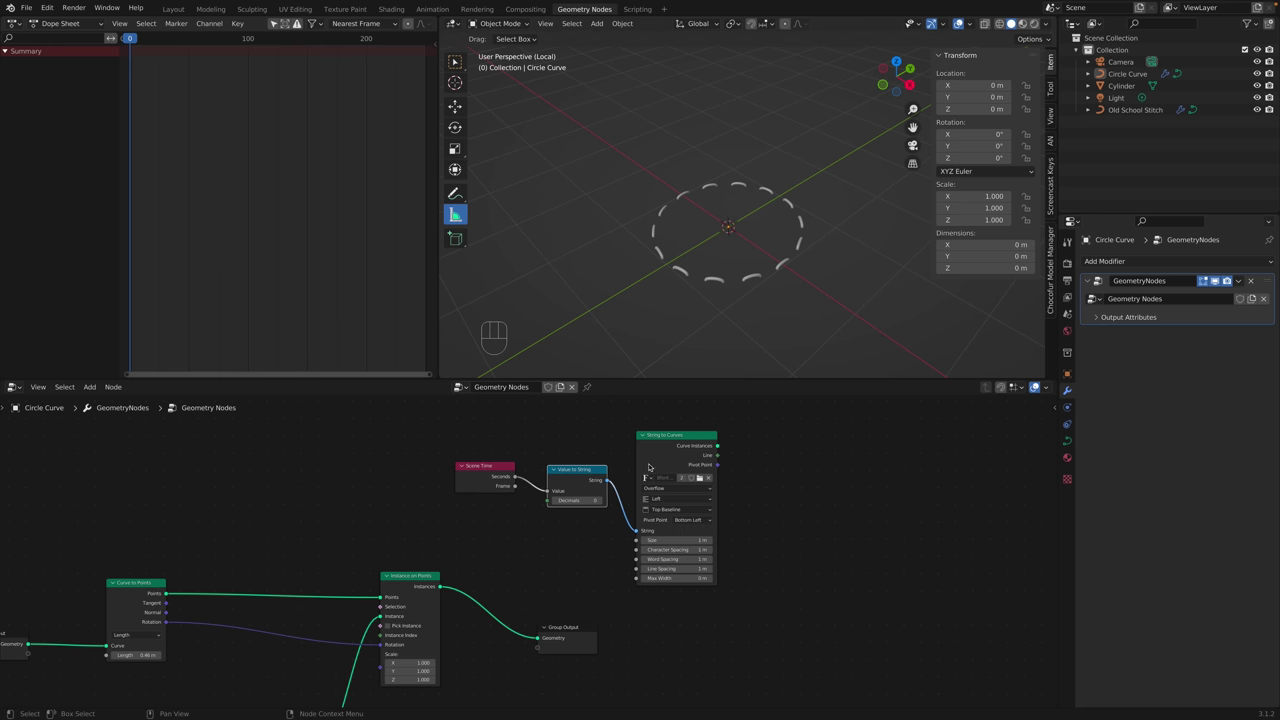
Move Group Output further along, link Curve Instances to its Geometry input, and view the text from above.
left_click_drag(572, 630, 885, 603)
left_click_drag(717, 446, 850, 612)
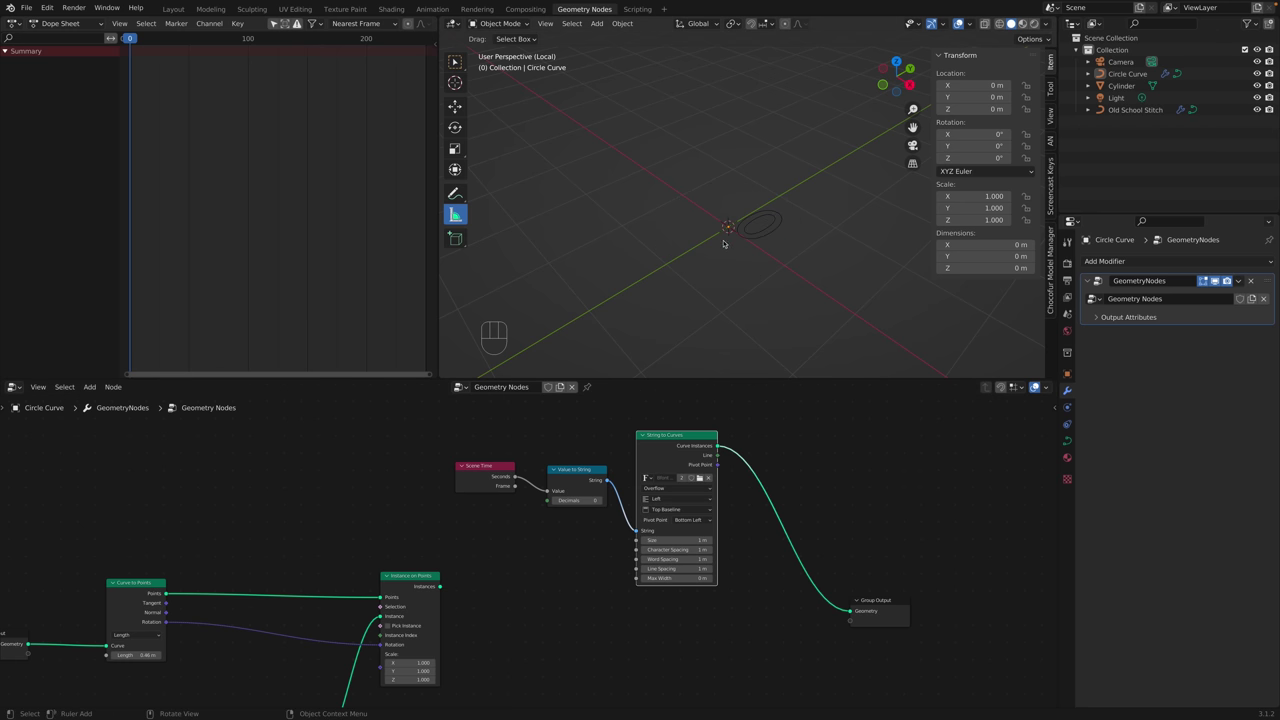
key("KP_7")
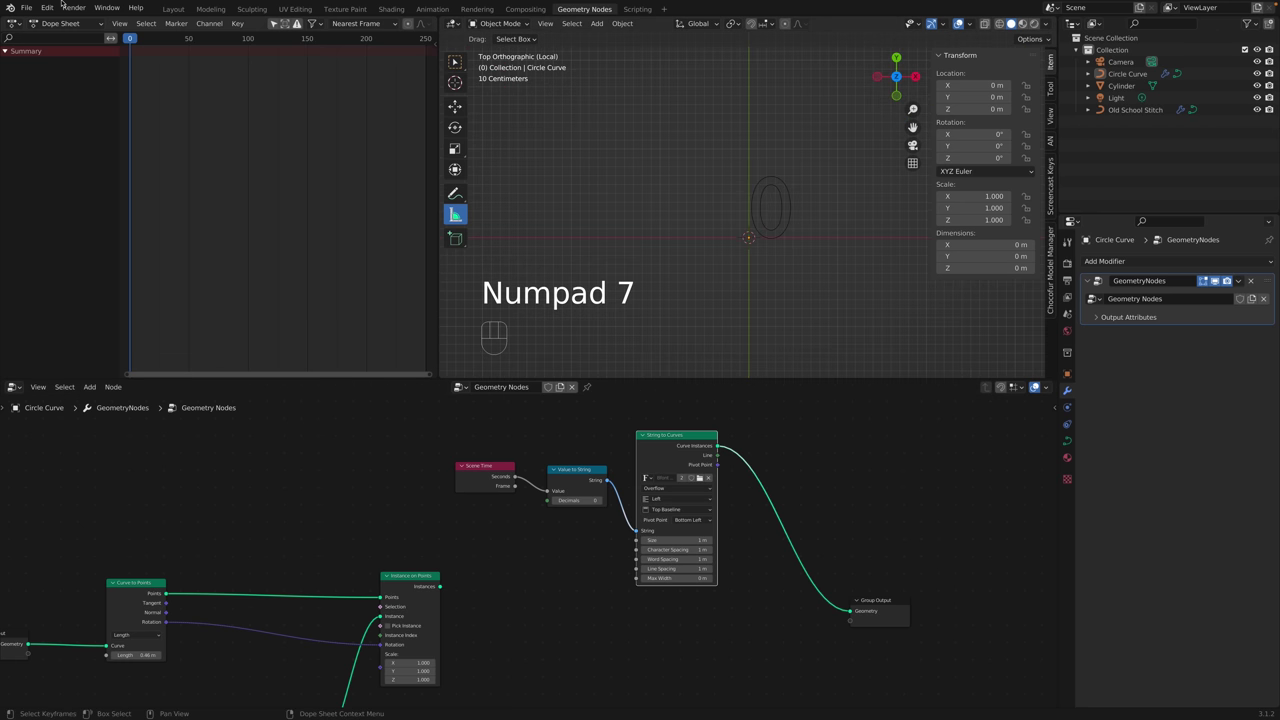
Set the Value to String node's Decimals to 2 and advance the timeline to frame 124.
left_click_drag(130, 40, 243, 47)
left_click_drag(575, 500, 600, 500)
left_click_drag(243, 40, 278, 38)
middle_click_drag(762, 251, 647, 252, "shift")
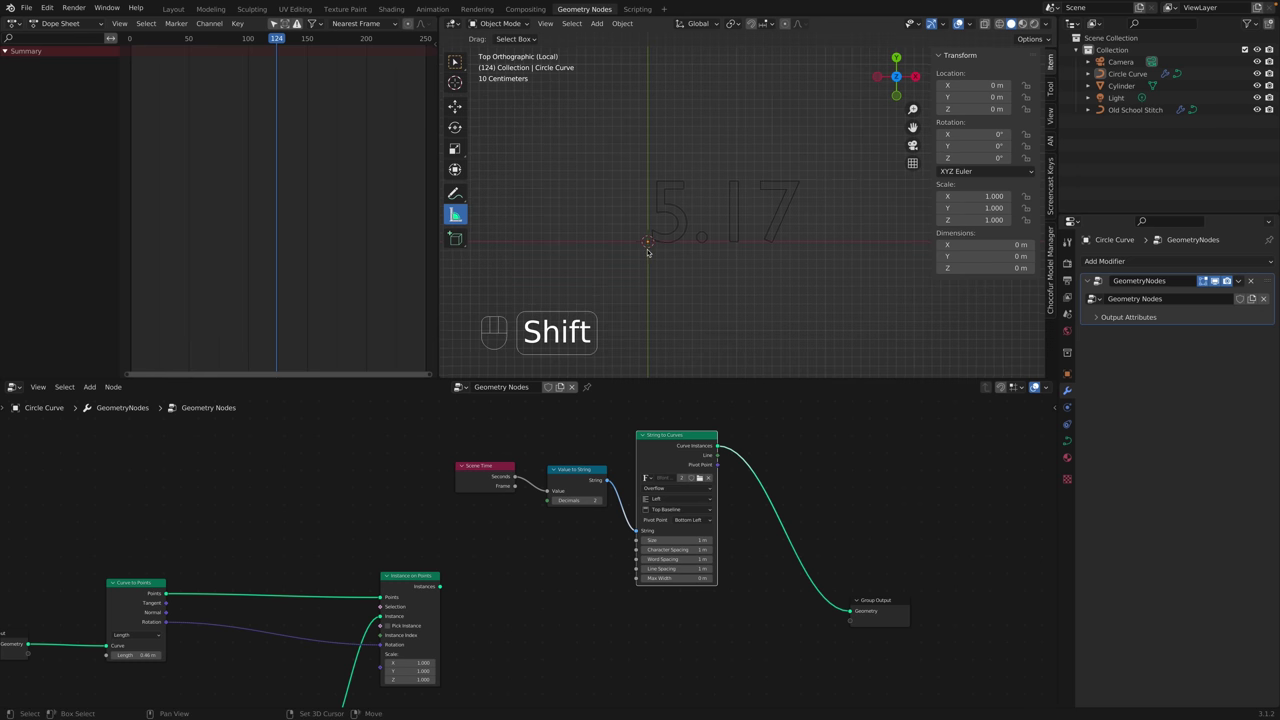
Spread the text nodes apart and insert a Math node on the link between Scene Time and Value to String.
left_click_drag(676, 436, 744, 441)
left_click_drag(585, 470, 630, 464)
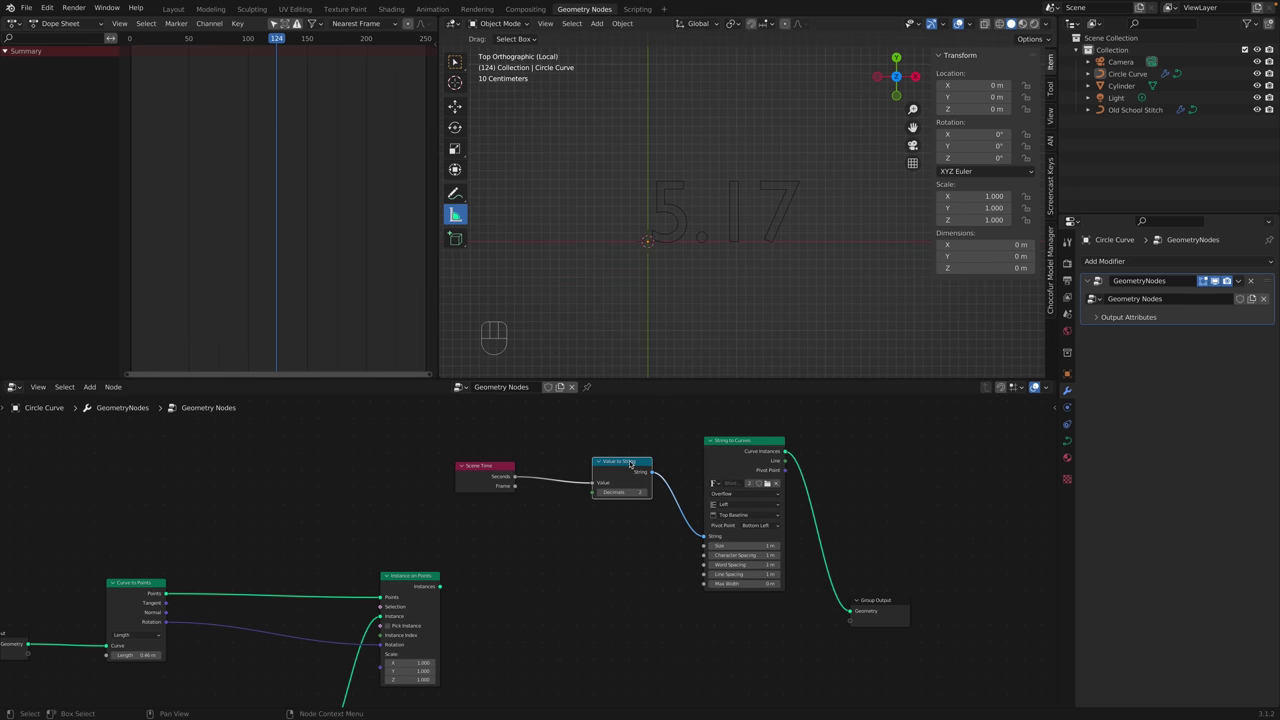
left_click_drag(494, 473, 452, 472)
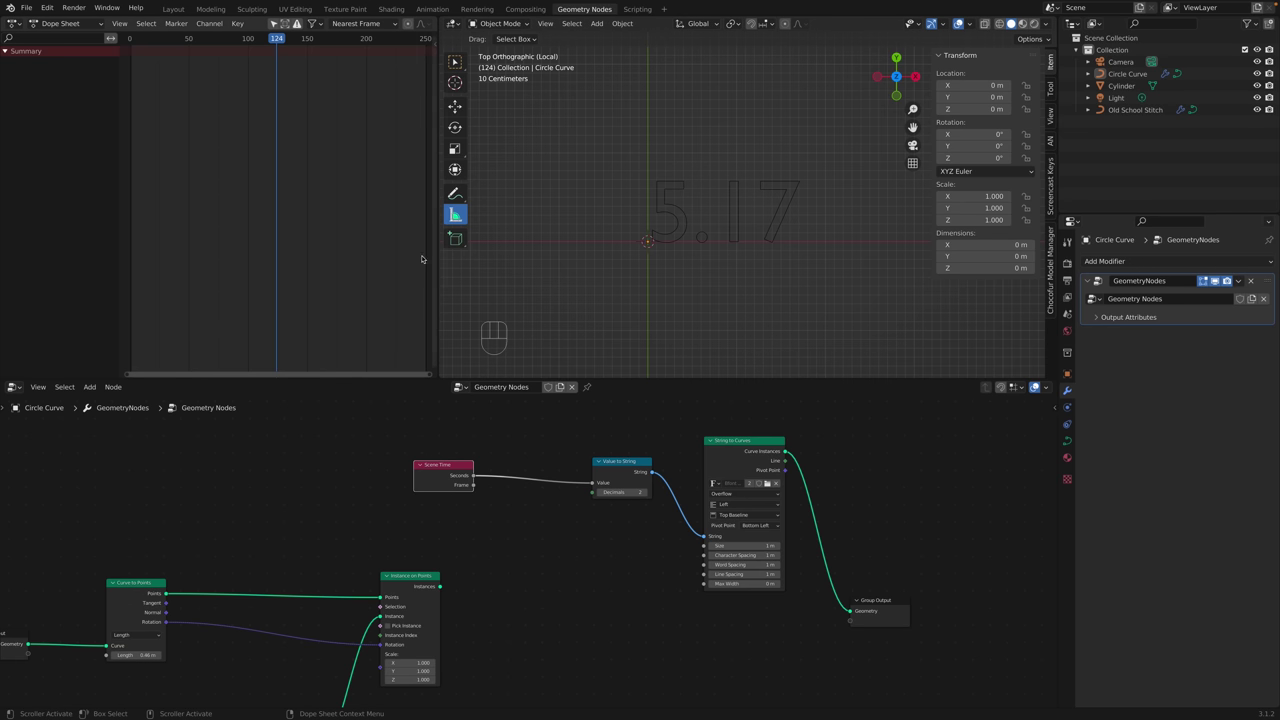
left_click(509, 446)
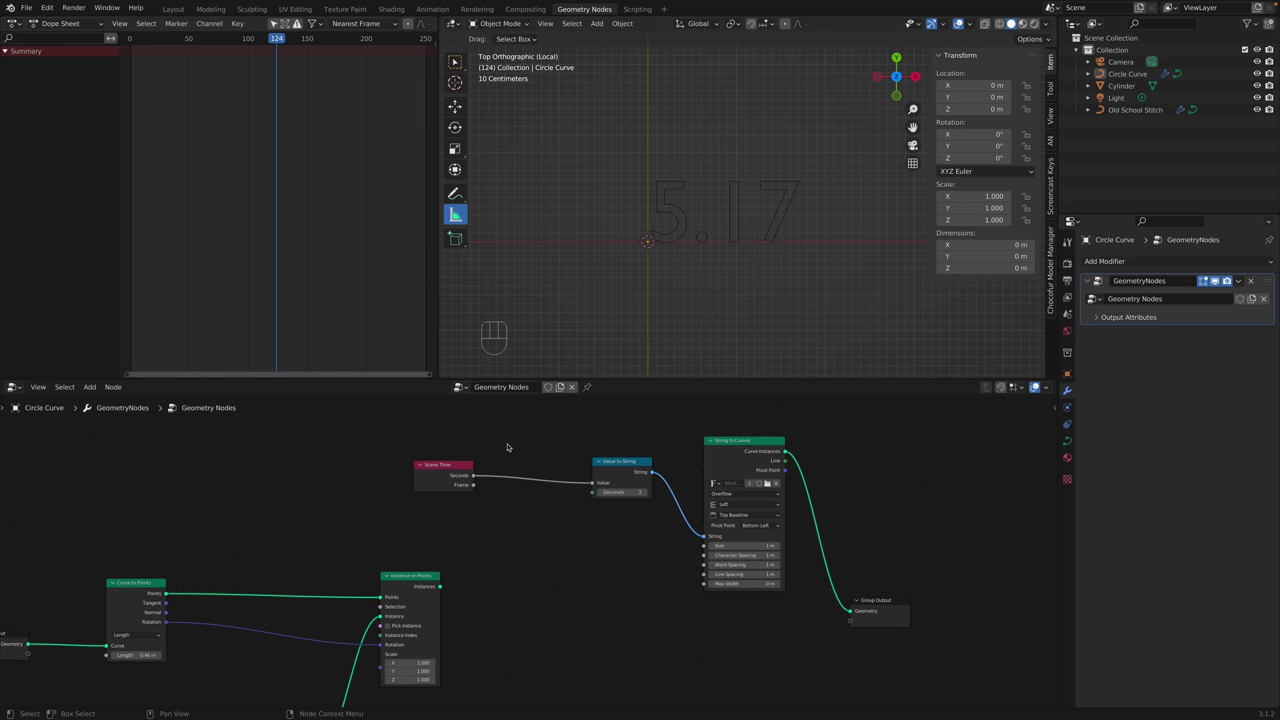
key("shift+a")
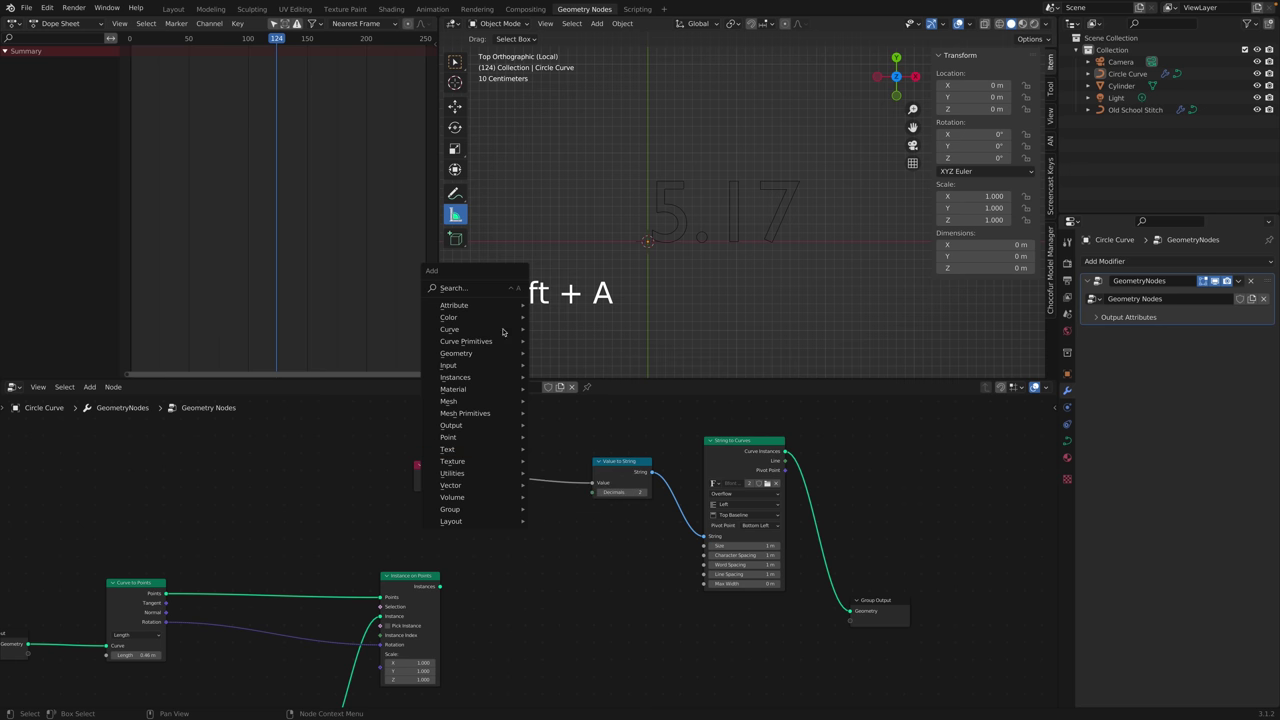
left_click(492, 294)
type("math")
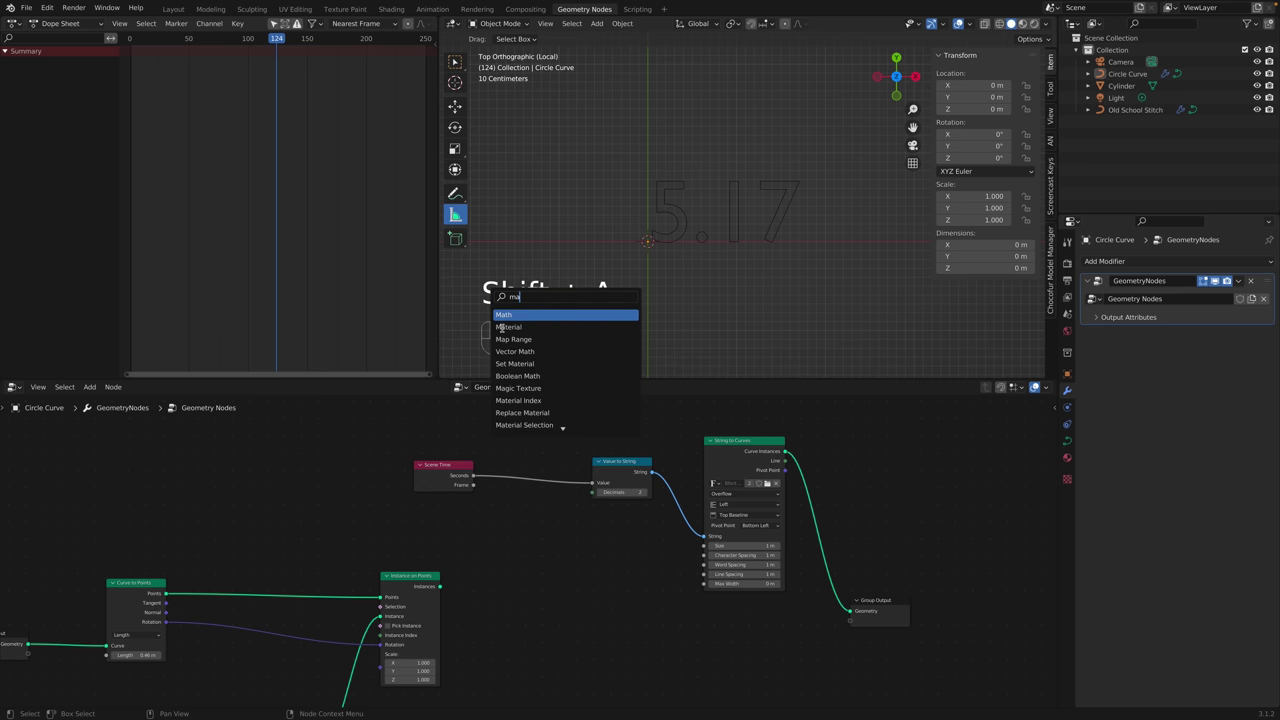
left_click(503, 314)
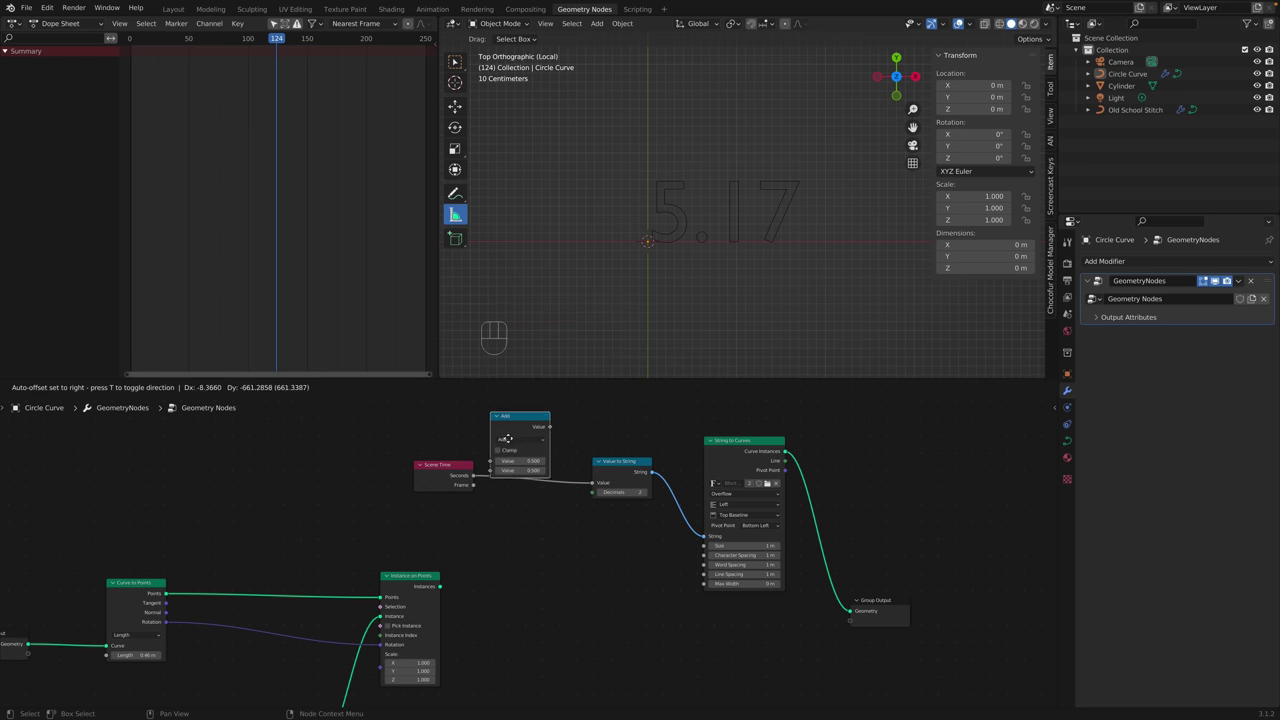
left_click(518, 470)
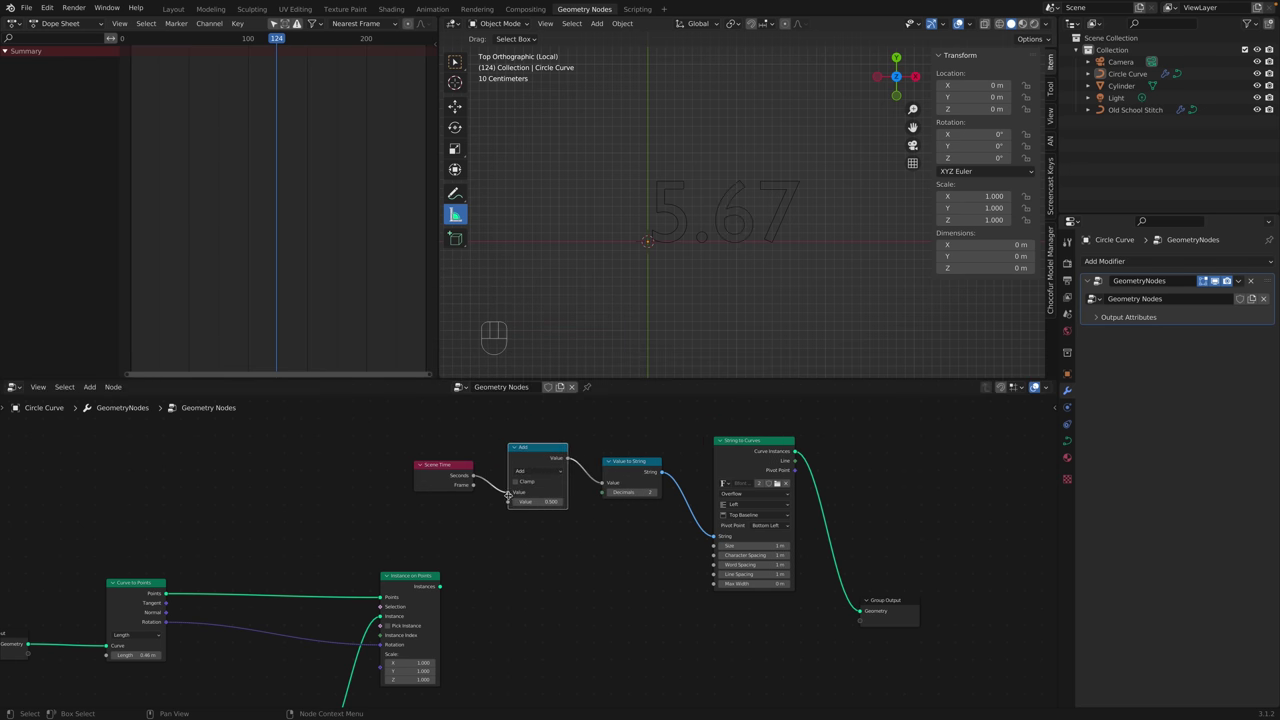
Make the Math node subtract Seconds from a first value of 10, and preview the countdown along the timeline.
left_click(531, 495)
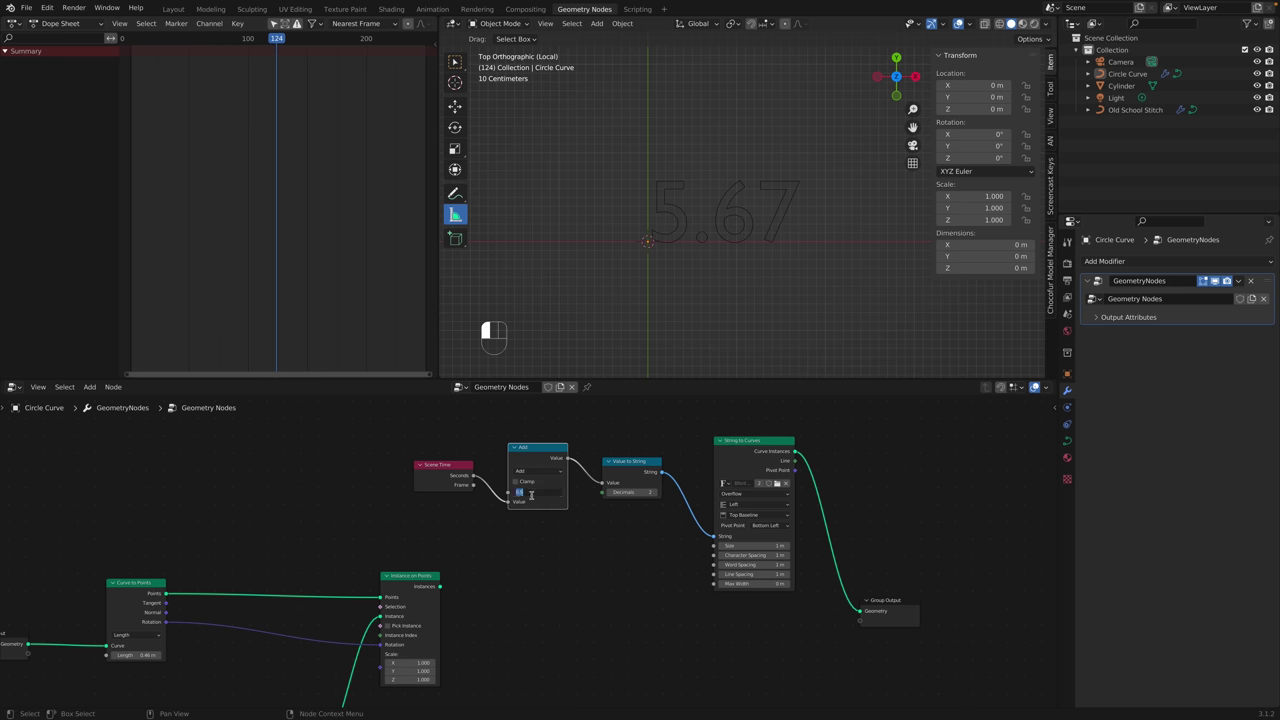
type("10")
key("Return")
left_click_drag(445, 476, 427, 506)
left_click(537, 470)
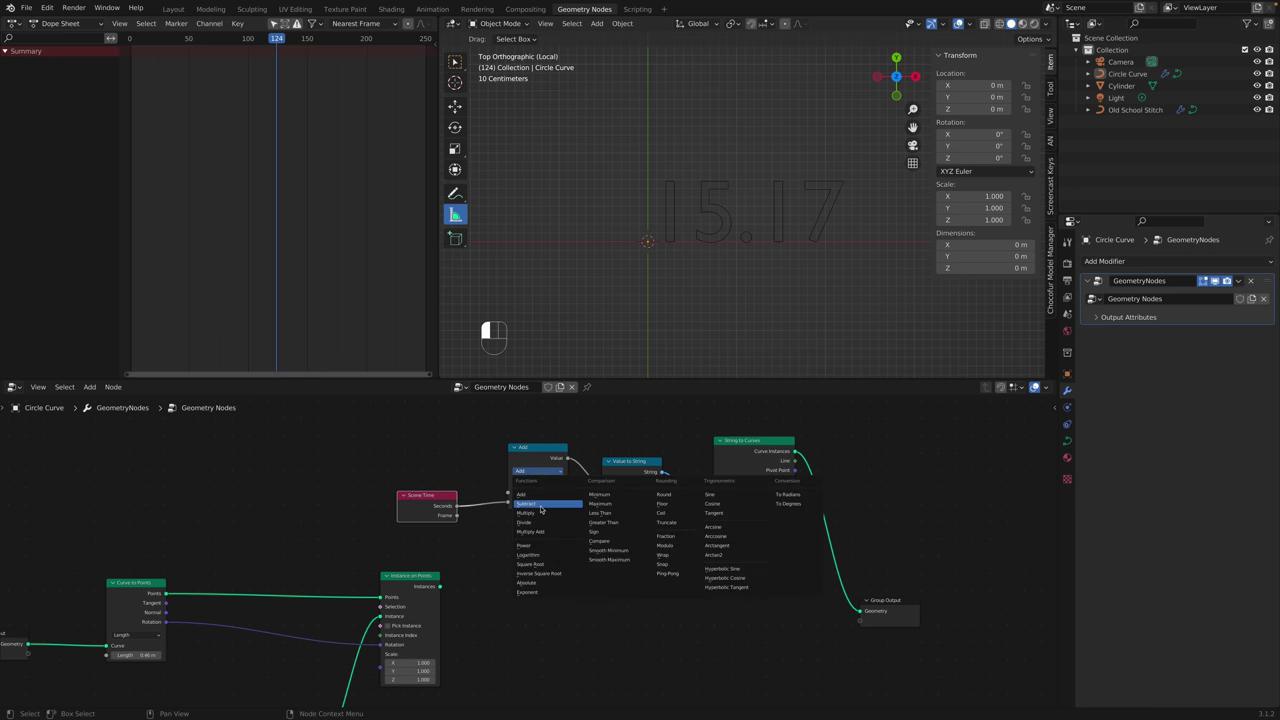
left_click(538, 504)
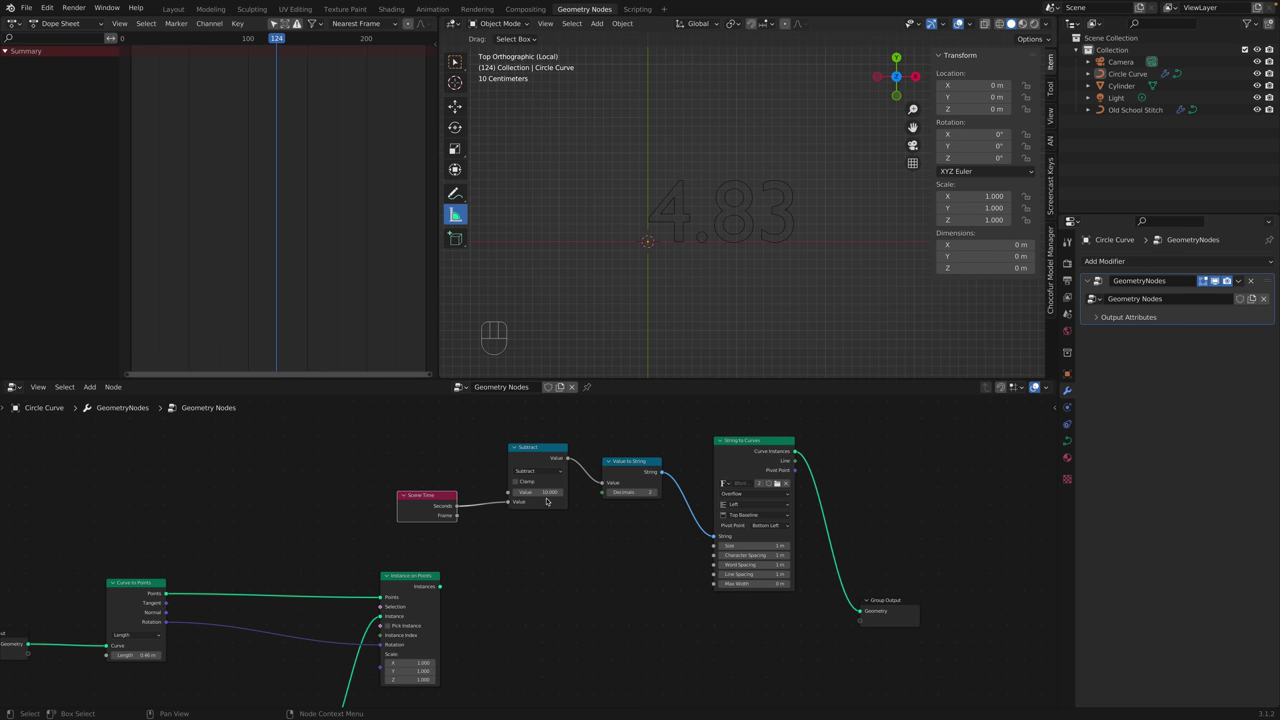
key("shift+ctrl+space")
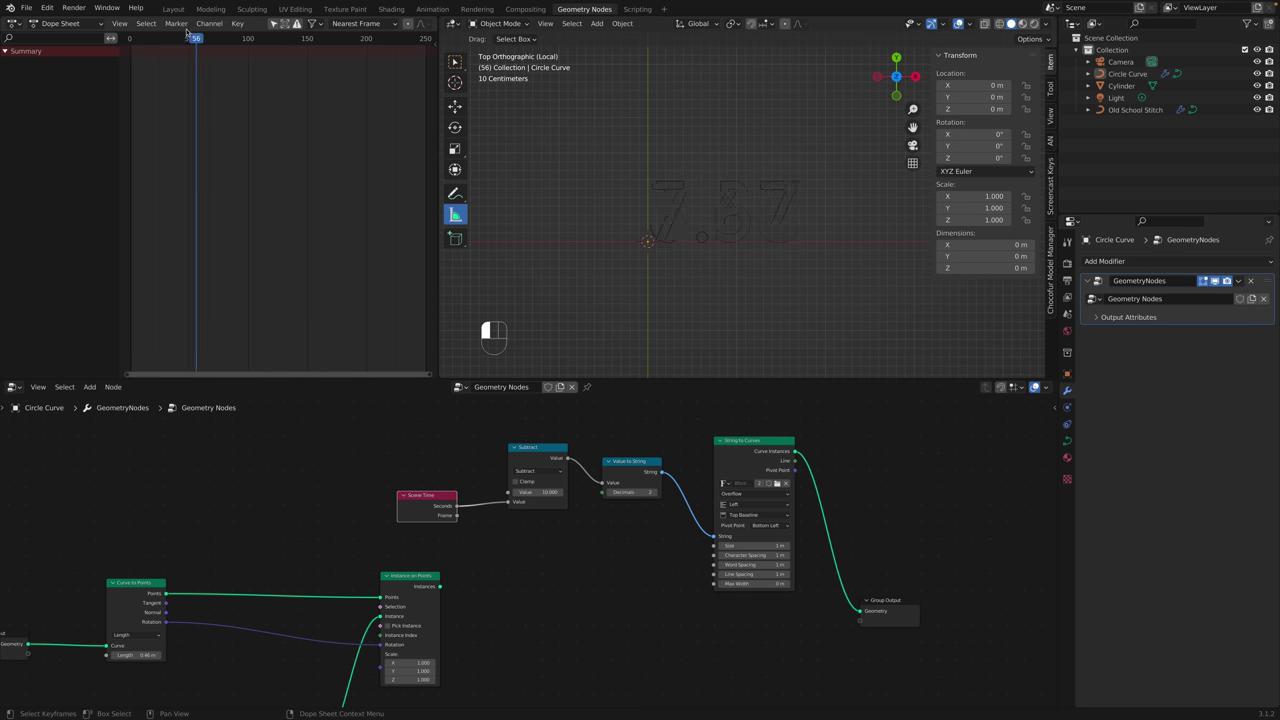
Scrub the countdown from the start to frame 126 and move the Scene Time node slightly away from the Subtract node.
left_click_drag(131, 42, 279, 48)
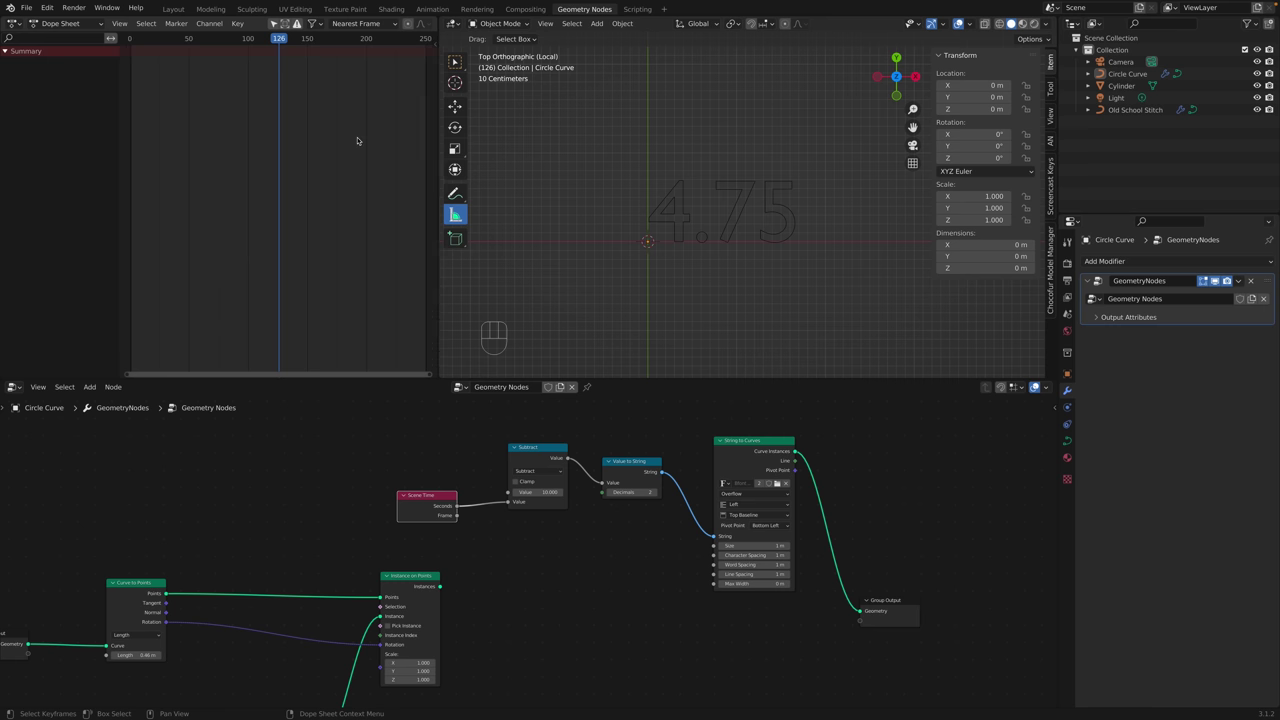
left_click_drag(550, 501, 553, 527)
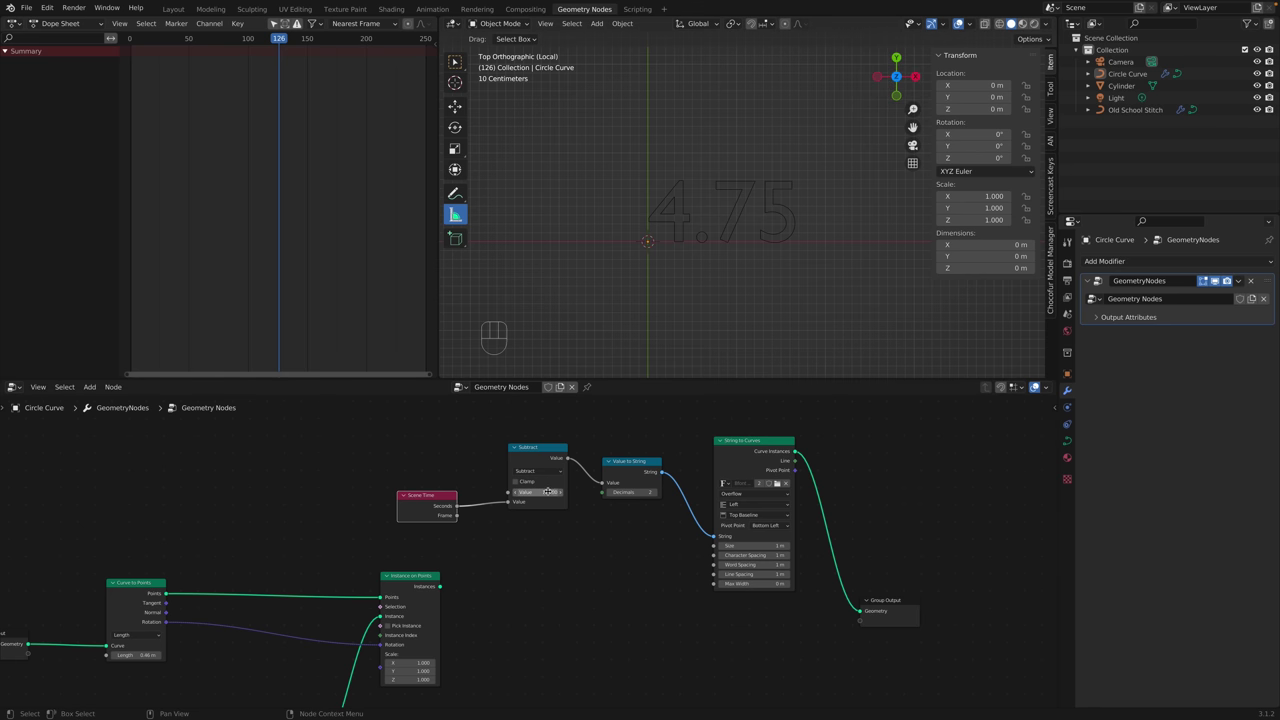
left_click_drag(445, 495, 435, 497)
left_click_drag(388, 418, 500, 481)
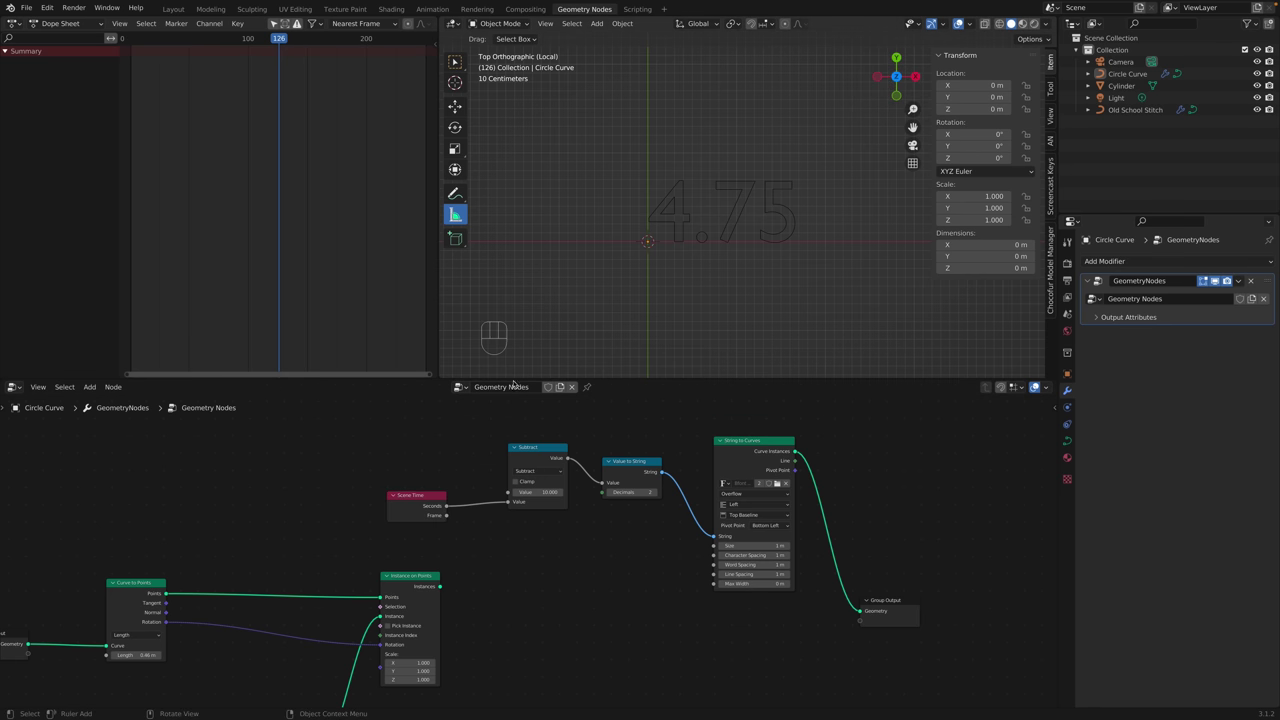
key("shift+a")
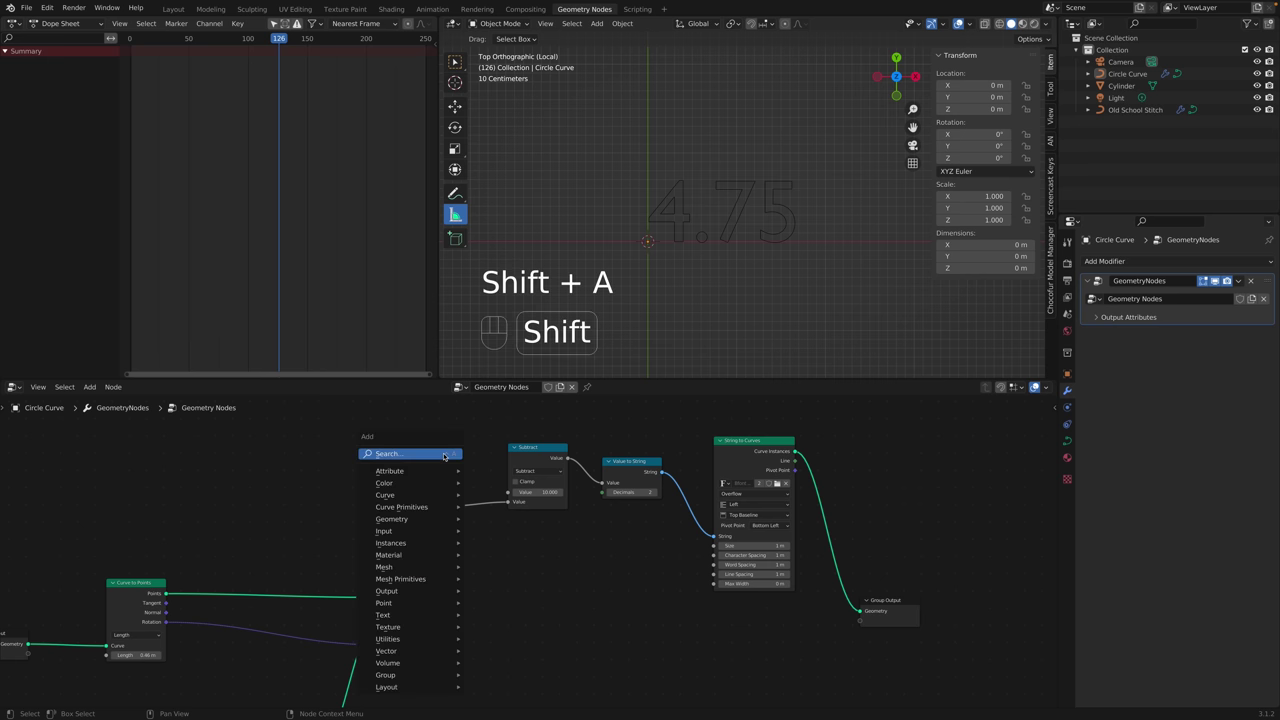
mouse_move(425, 643)
mouse_move(430, 533)
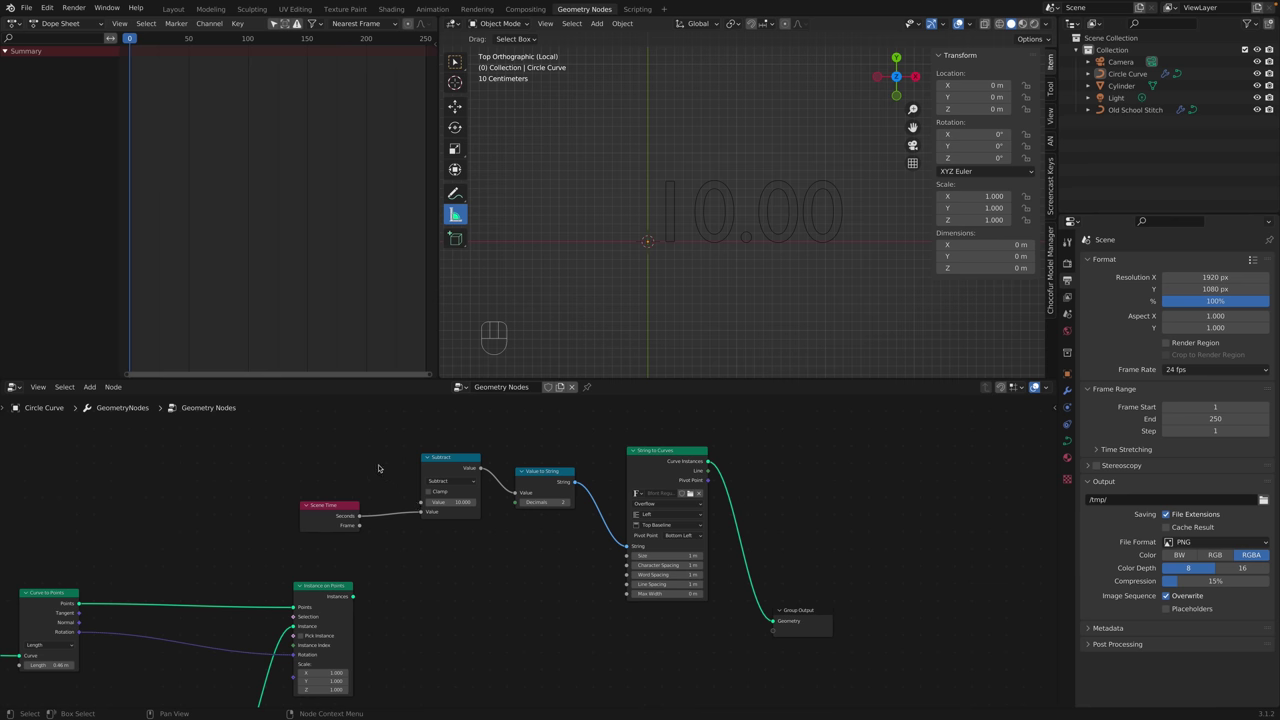
key("shift+a")
mouse_move(367, 552)
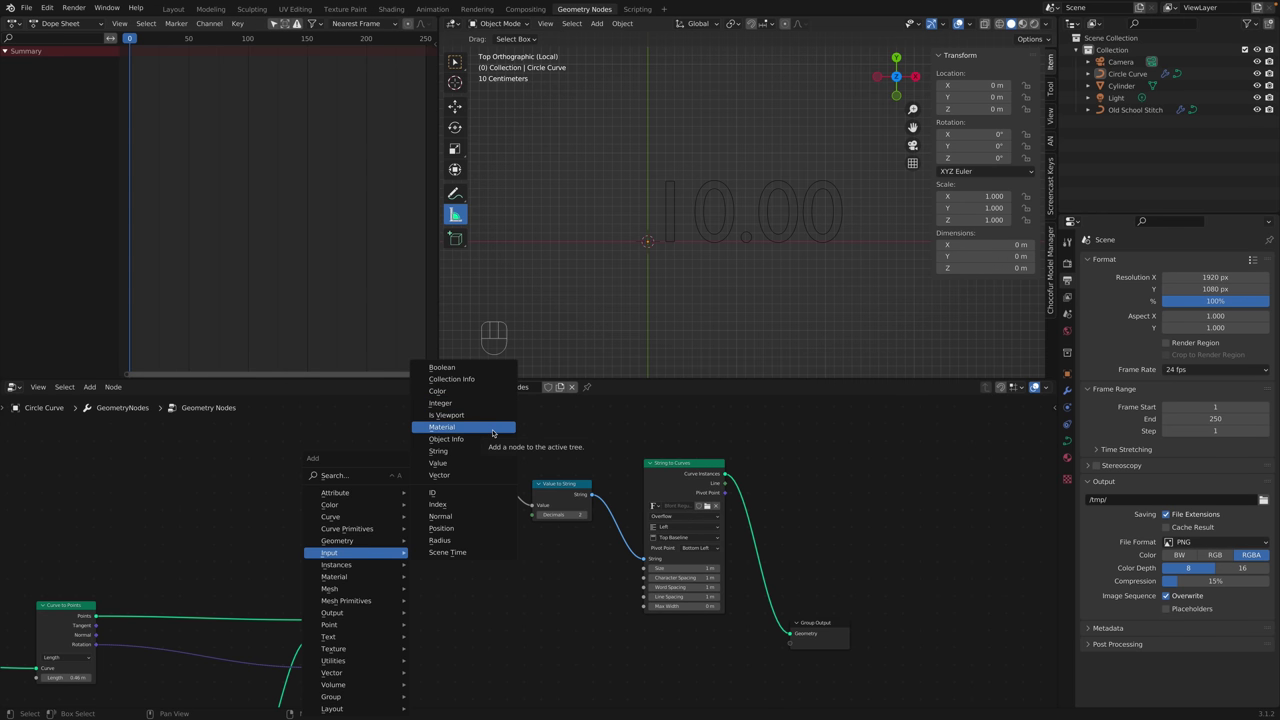
key("Escape")
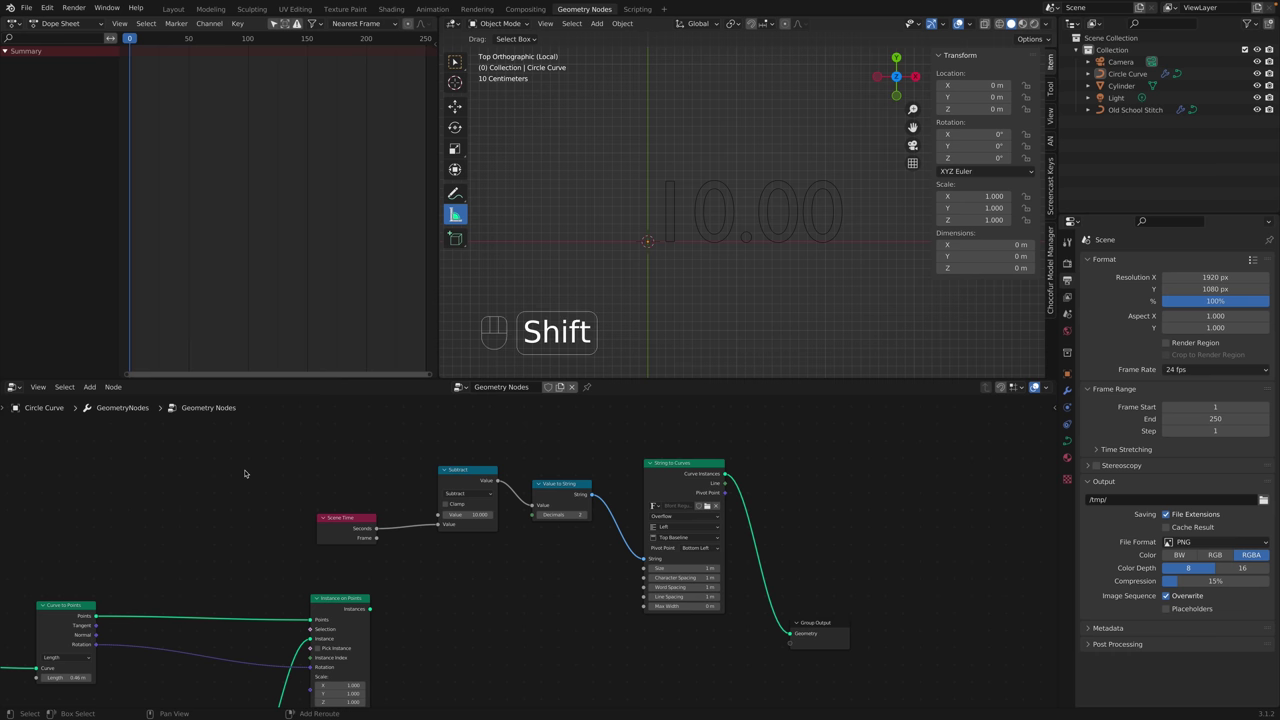
Add a Value input node above Scene Time and set its value to 10.
key("shift+a")
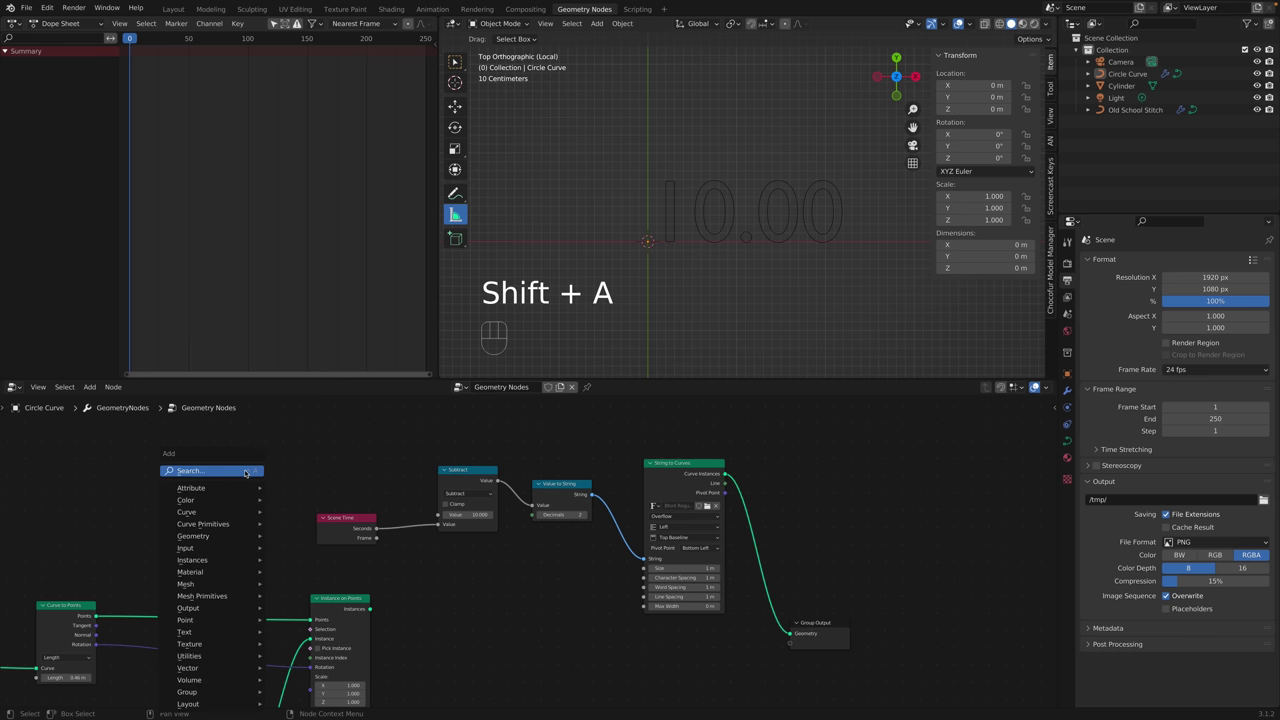
mouse_move(230, 550)
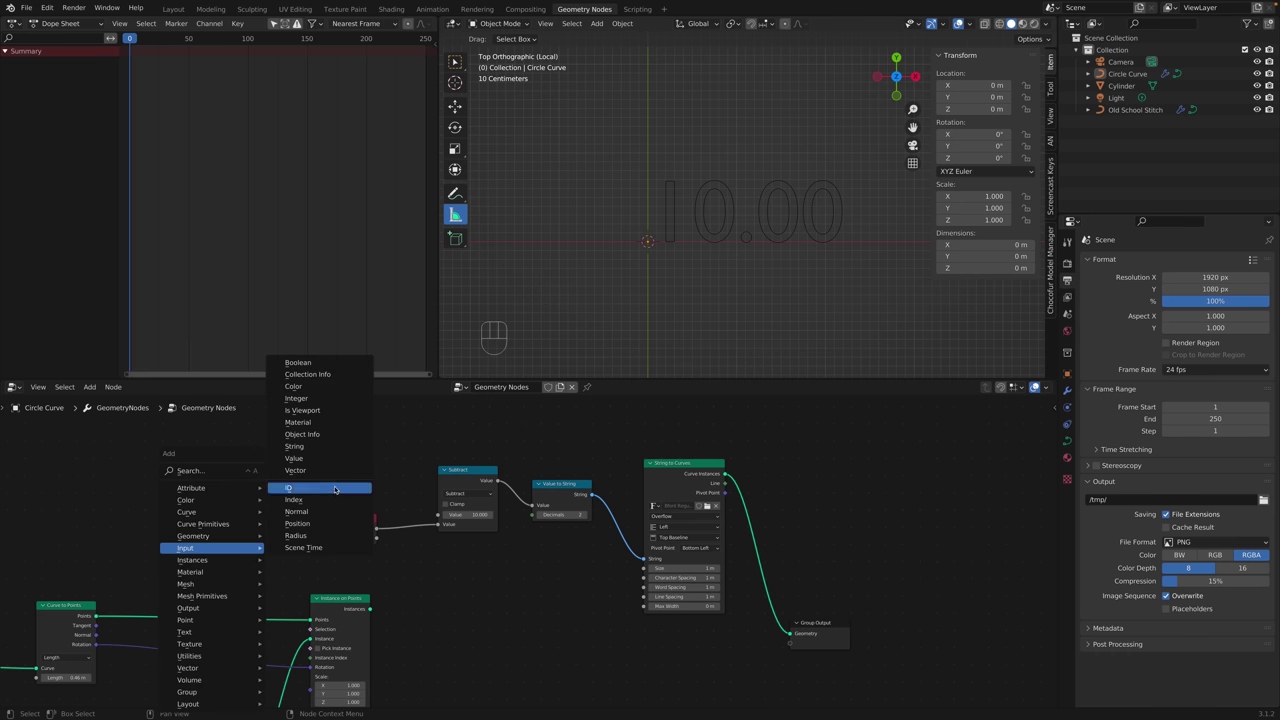
left_click(314, 460)
left_click(278, 467)
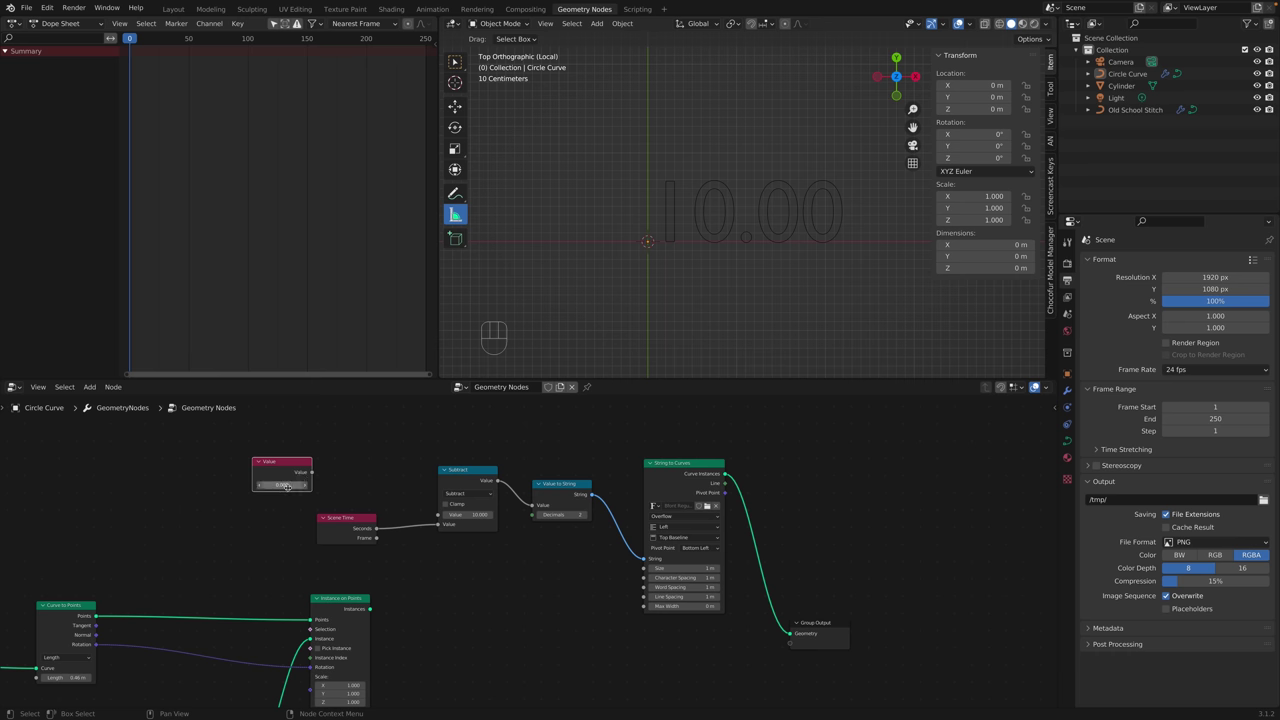
left_click(281, 484)
type("5")
key("Return")
left_click_drag(313, 472, 442, 518)
key("Escape")
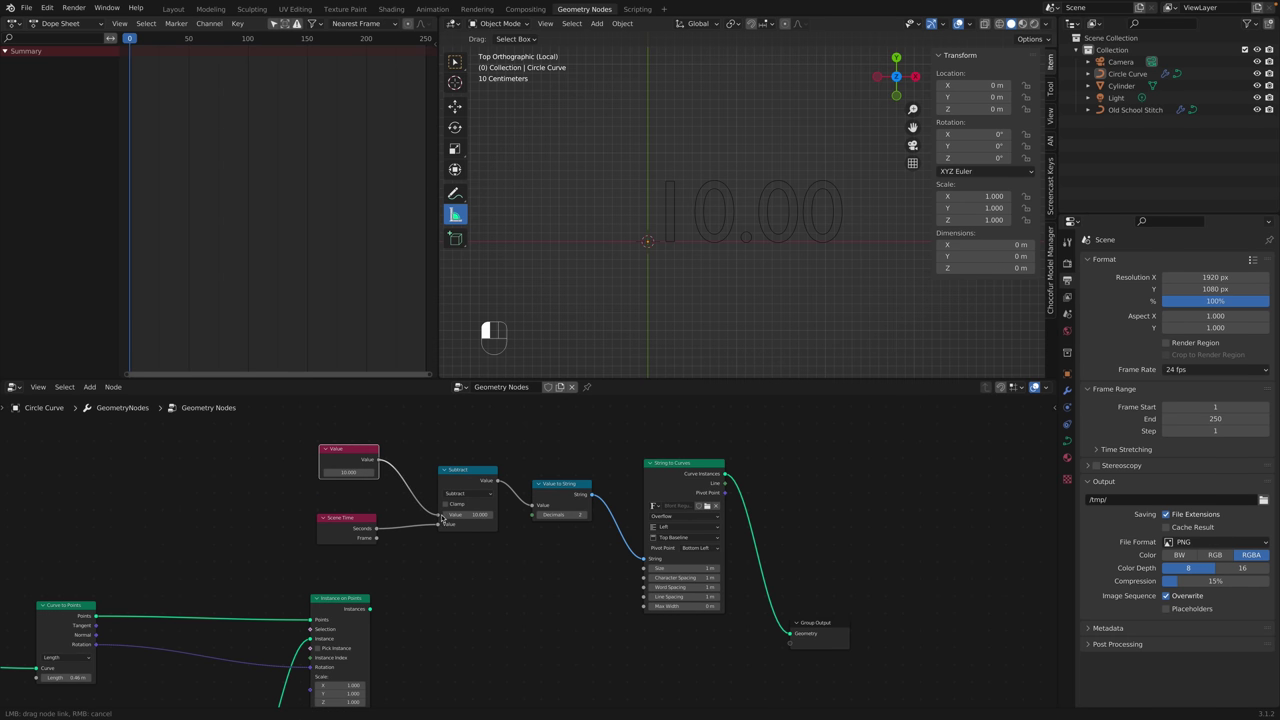
right_click(442, 518)
Move the Value node slightly further from the Subtract node and add a driver to its value.
left_click_drag(349, 472, 335, 471)
right_click(335, 471)
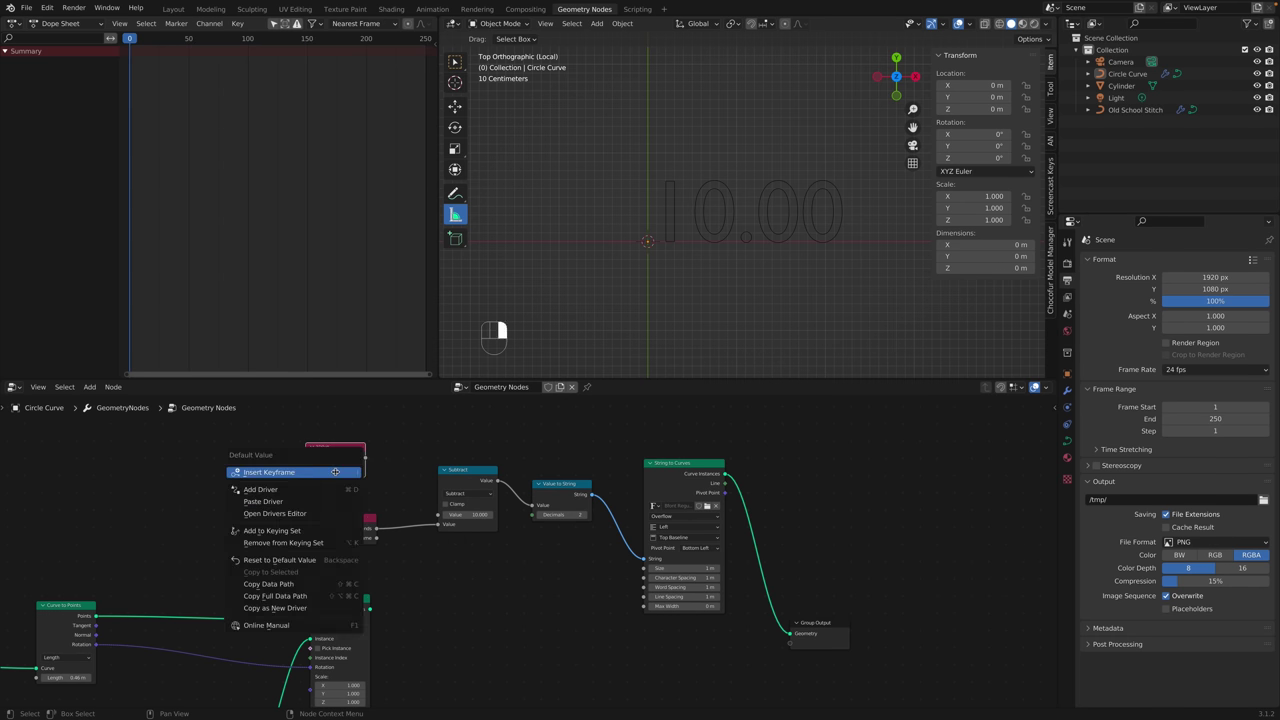
left_click(283, 490)
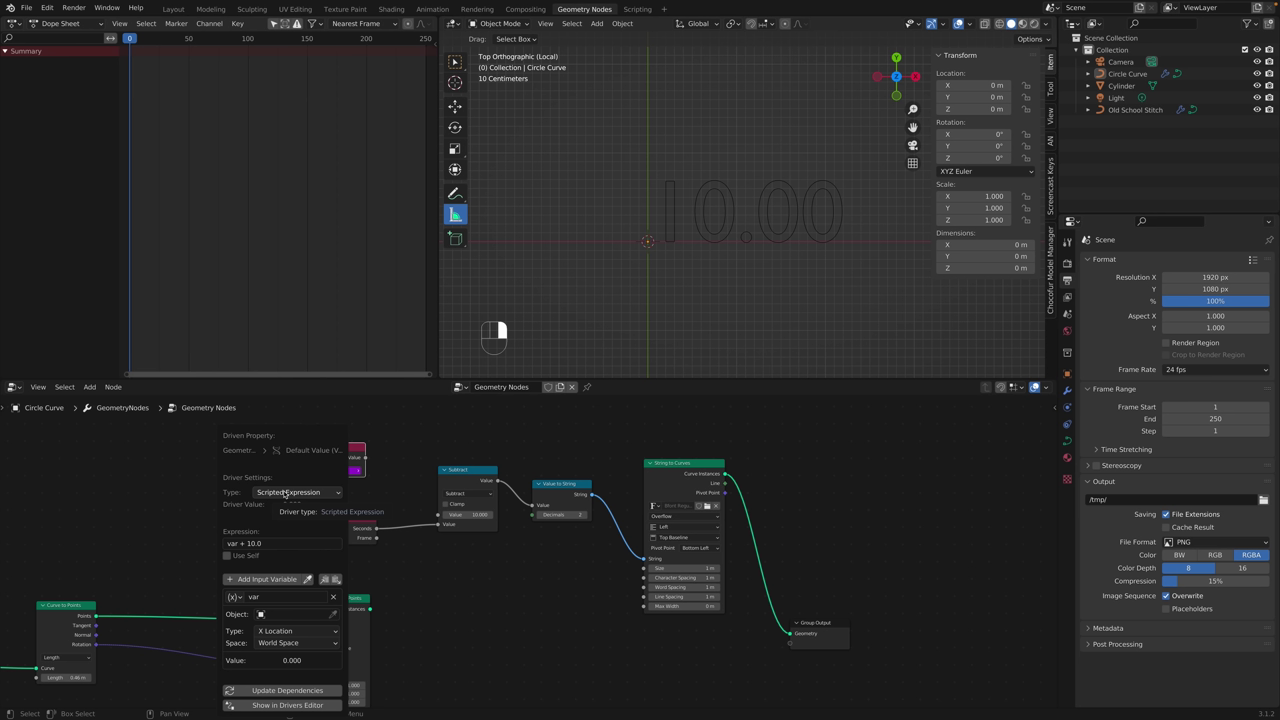
Keep the driver as Scripted Expression with one input variable and change that variable's type to Single Property.
left_click(294, 481)
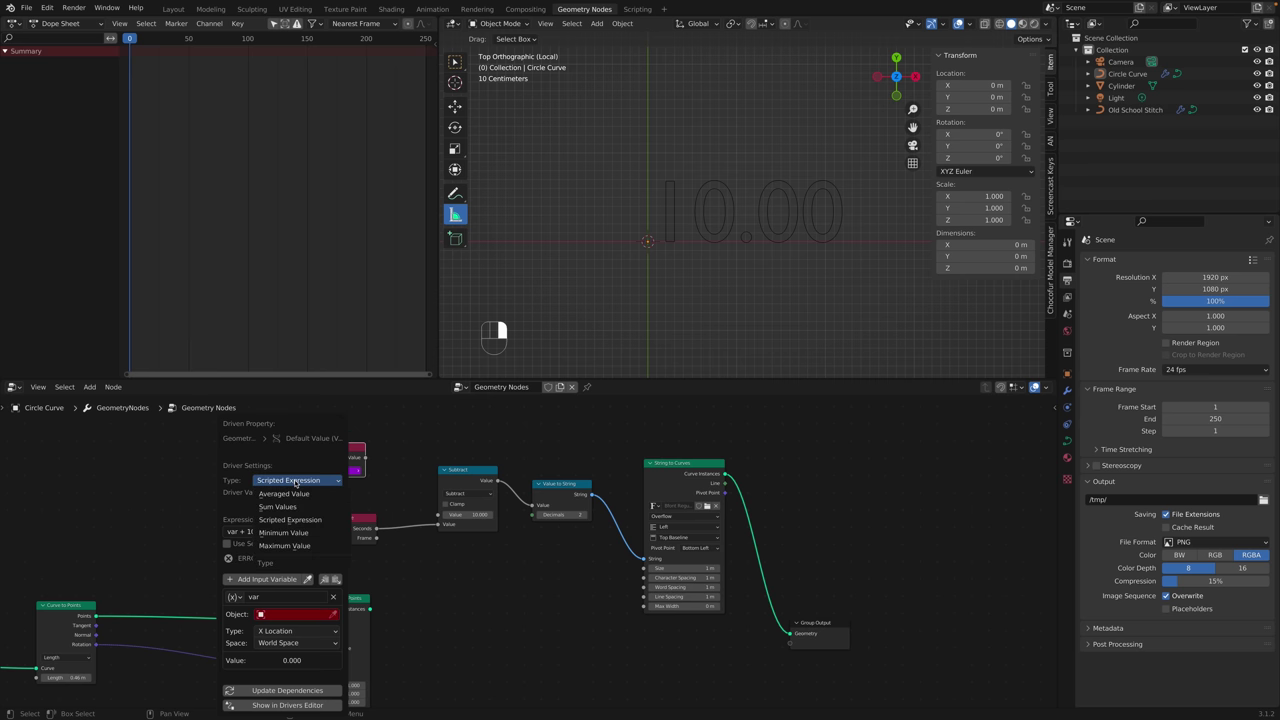
key("Escape")
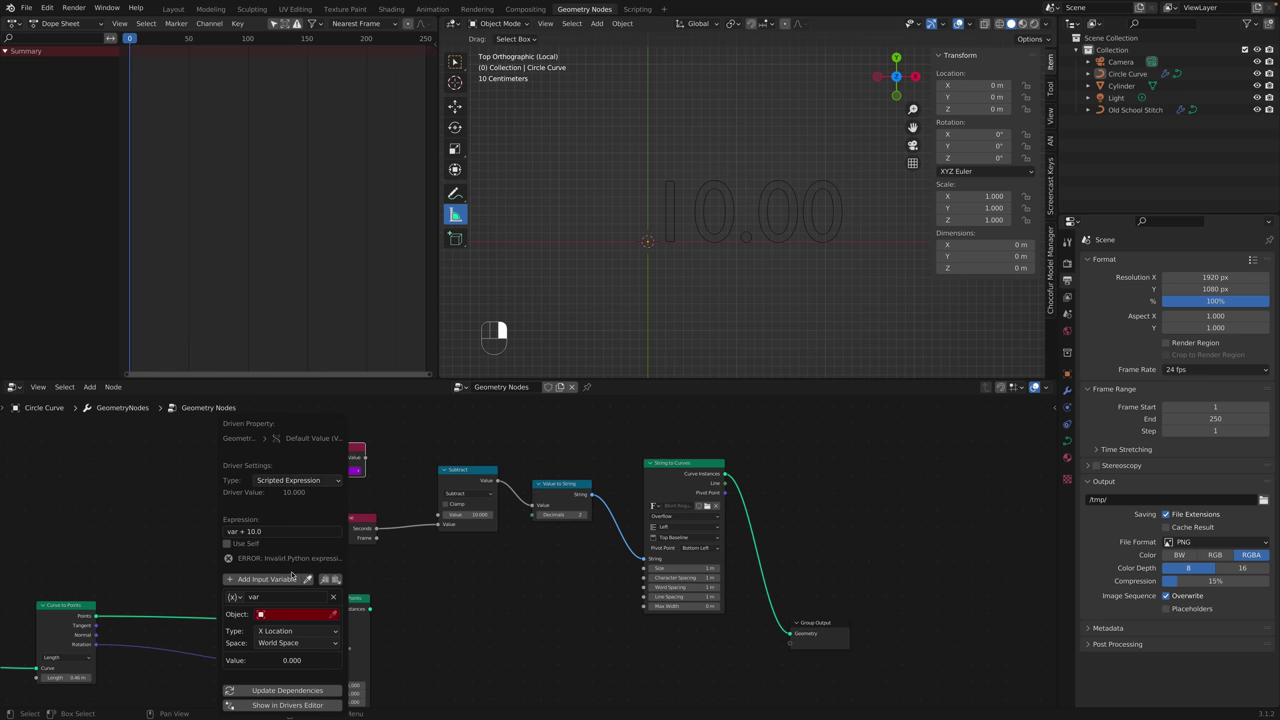
left_click(255, 580)
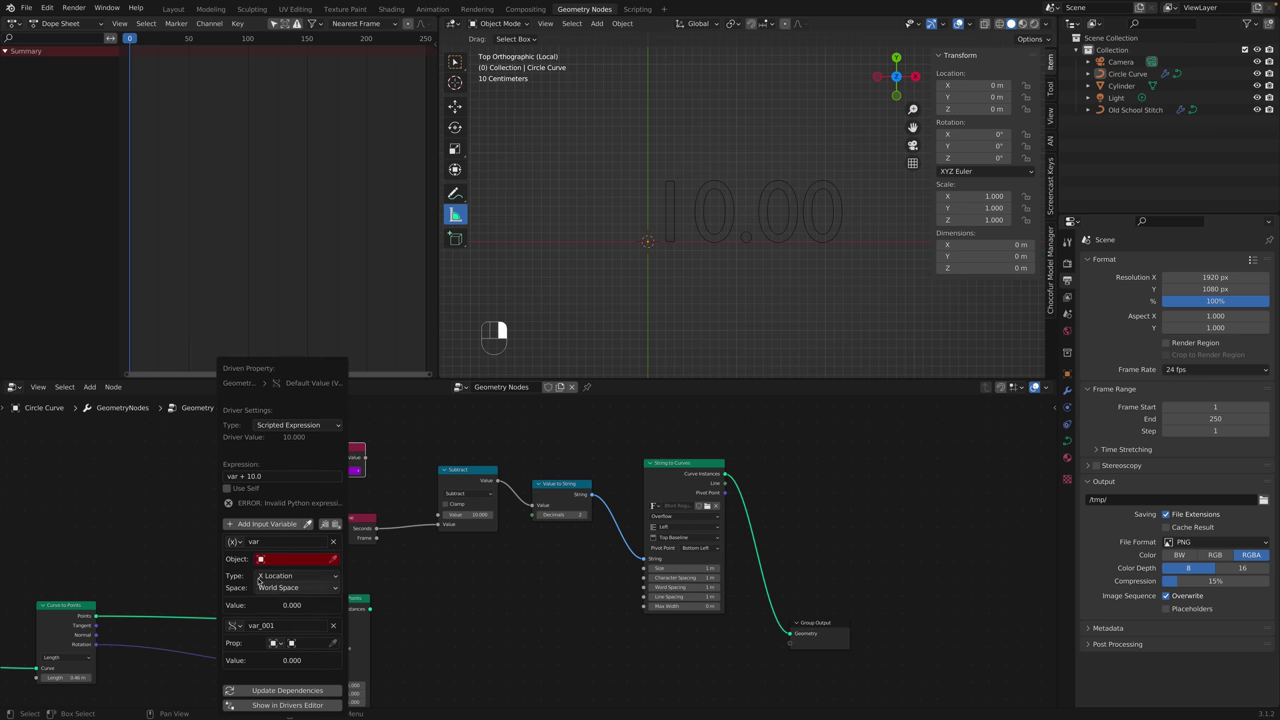
left_click(333, 625)
left_click(234, 541)
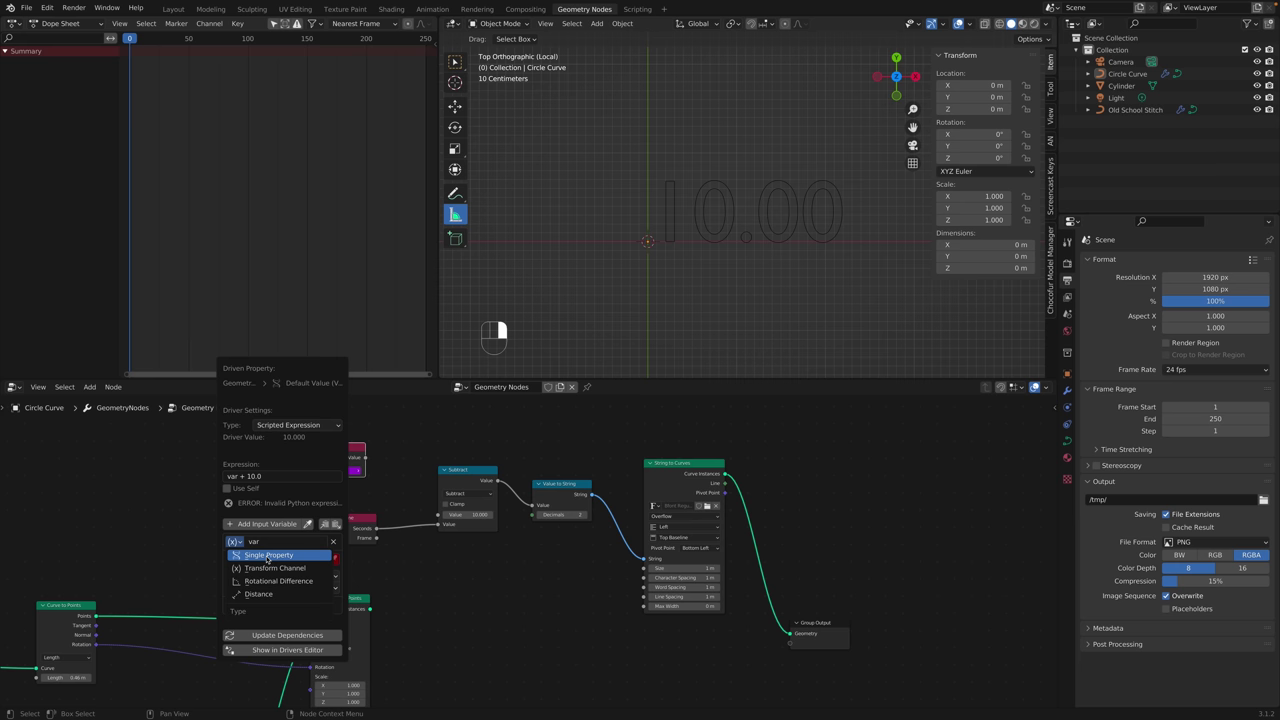
left_click(267, 556)
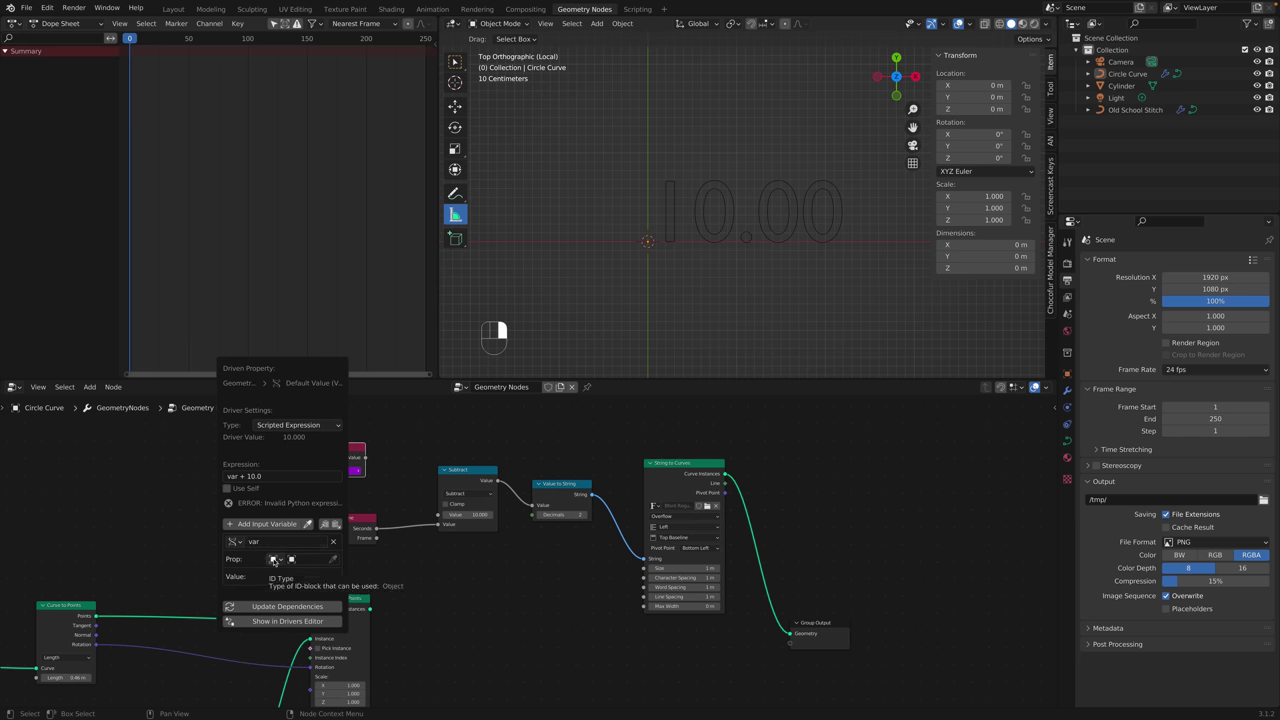
left_click(274, 561)
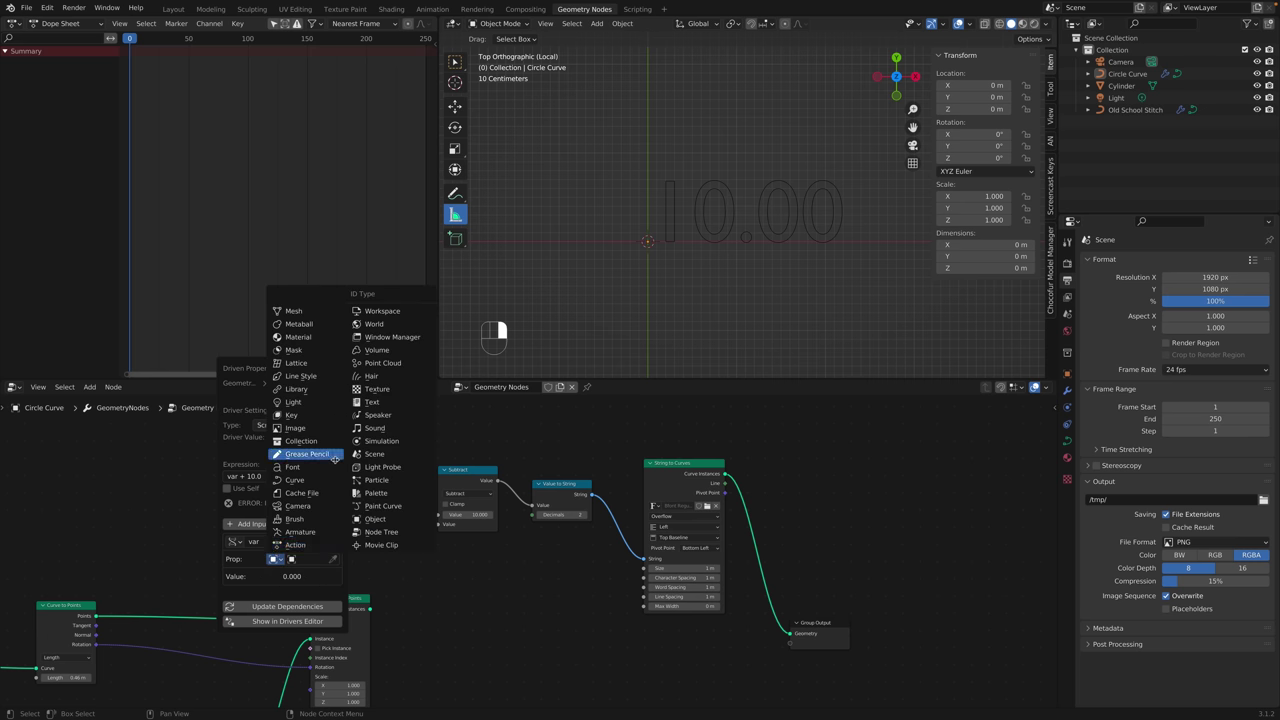
left_click(820, 440)
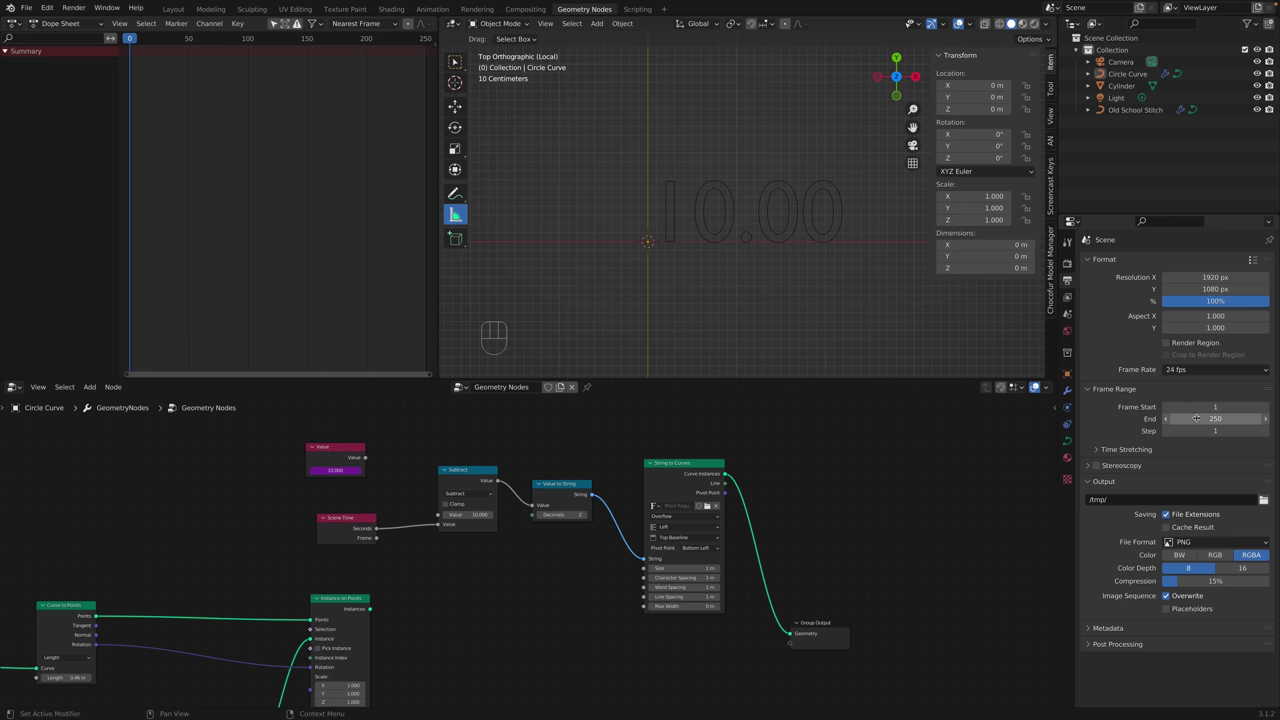
Copy the data path of the scene's End frame setting in the output Frame Range.
right_click(1194, 420)
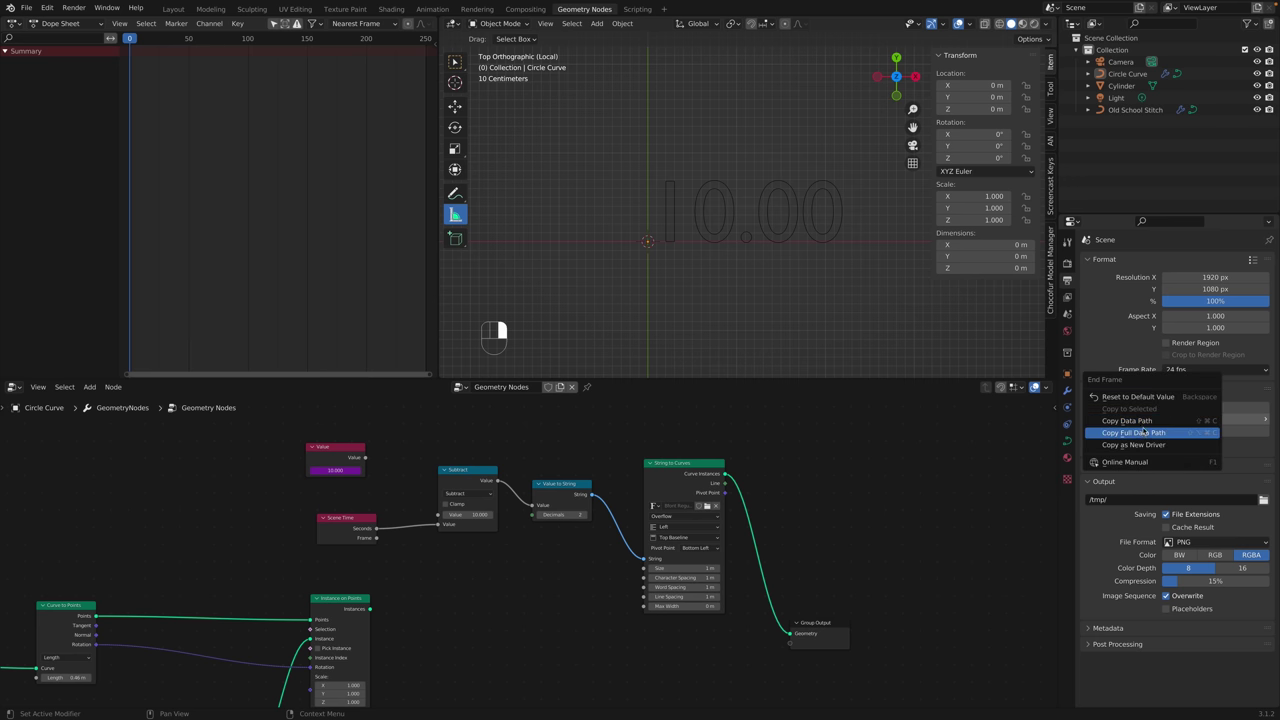
left_click(1147, 421)
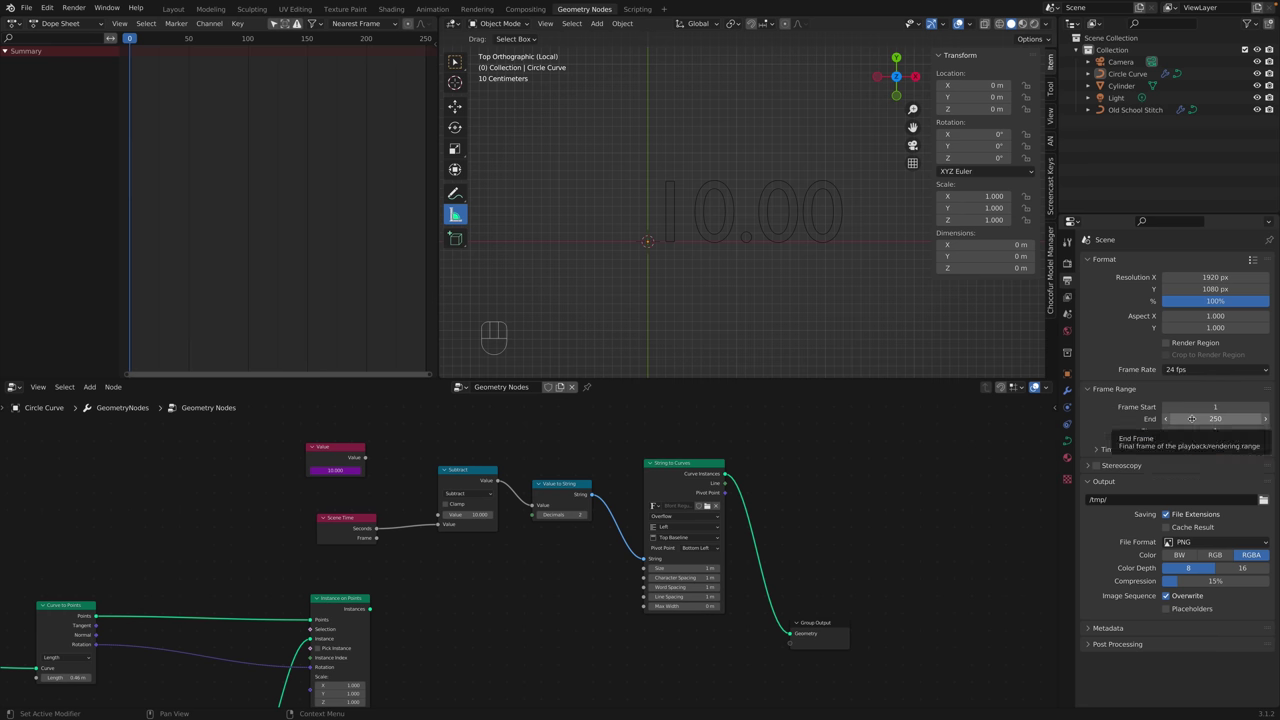
right_click(1175, 418)
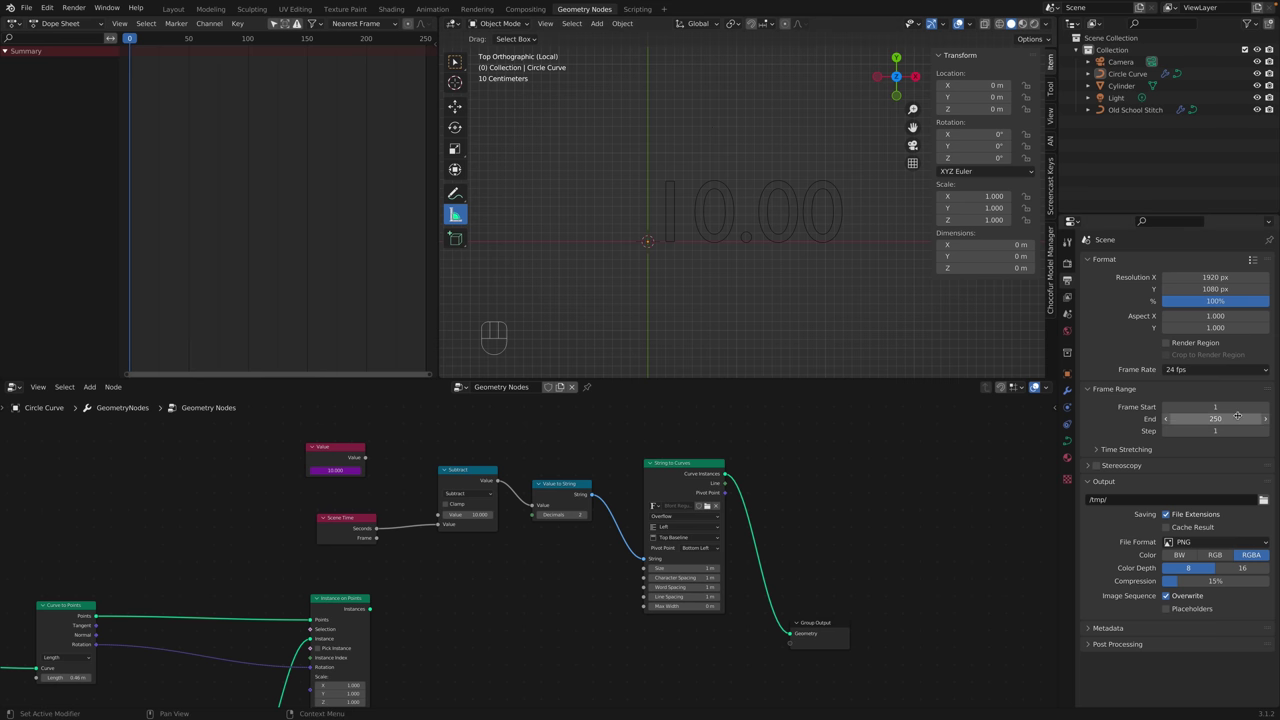
right_click(1205, 419)
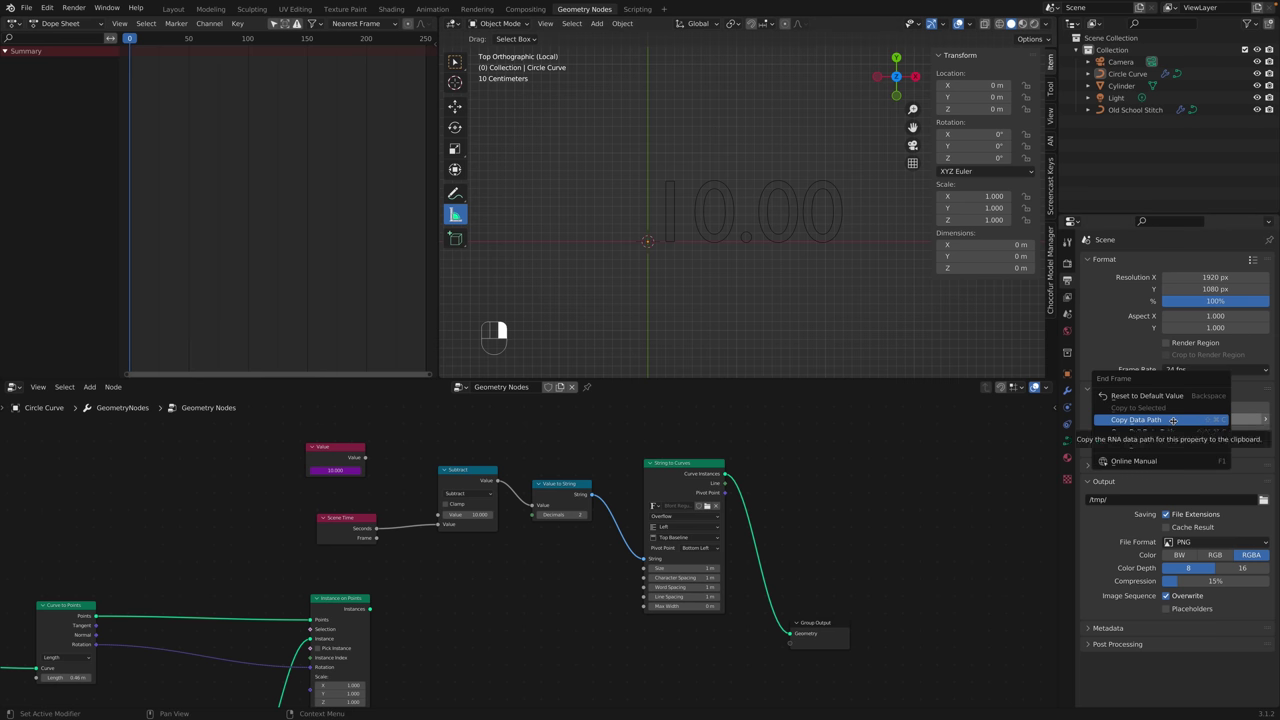
left_click(1175, 420)
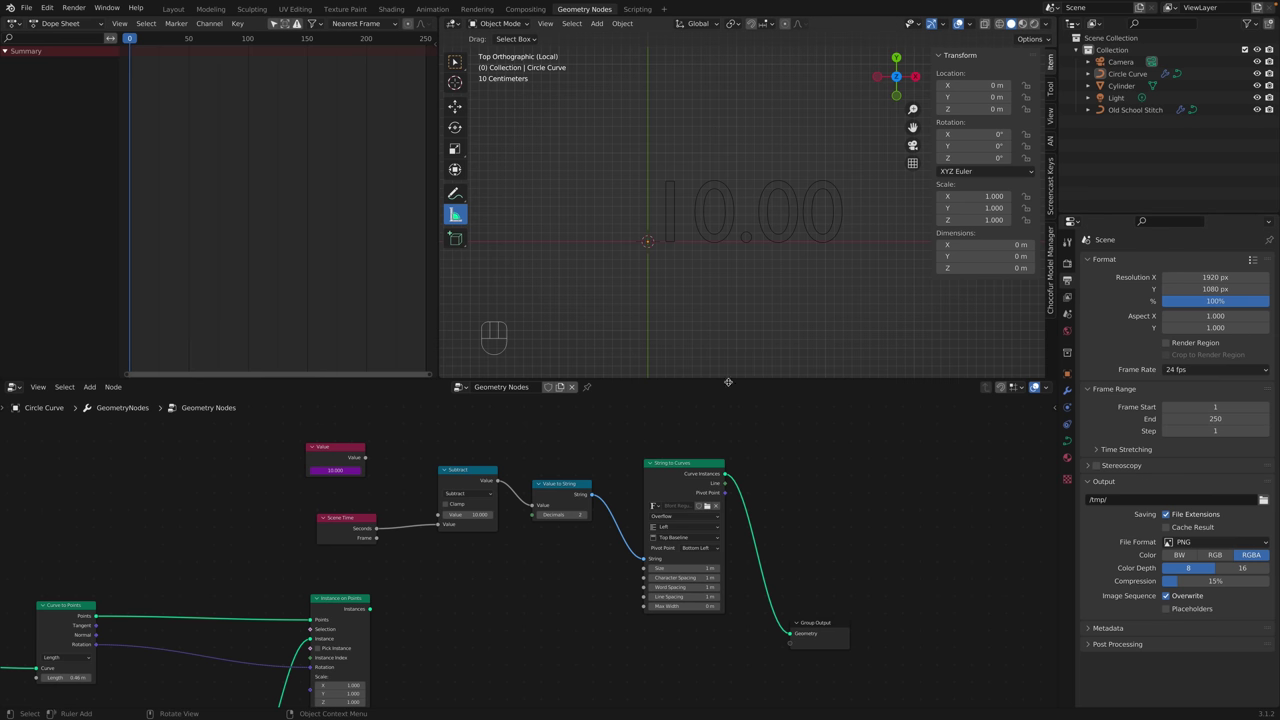
Edit the Value node's driver and reduce its expression to just var.
right_click(330, 469)
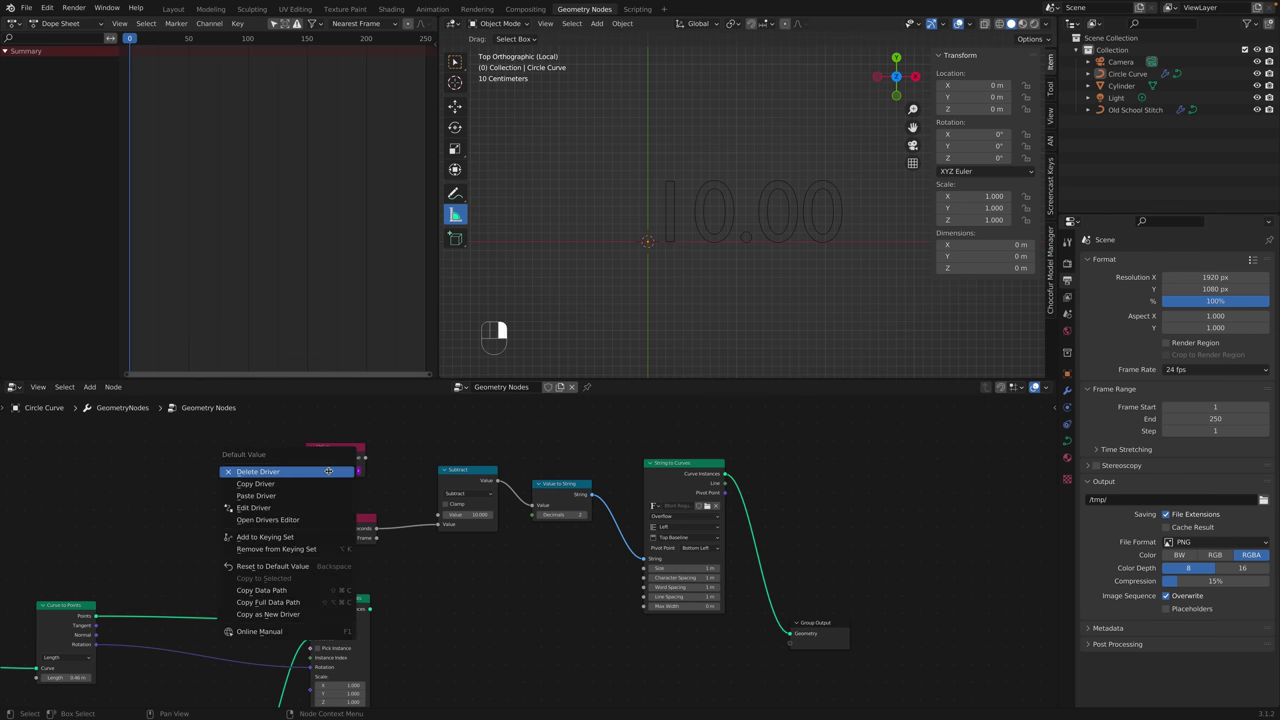
left_click(253, 508)
left_click(256, 559)
key("BackSpace")
key("BackSpace")
key("BackSpace")
key("BackSpace")
key("BackSpace")
key("BackSpace")
key("BackSpace")
key("Return")
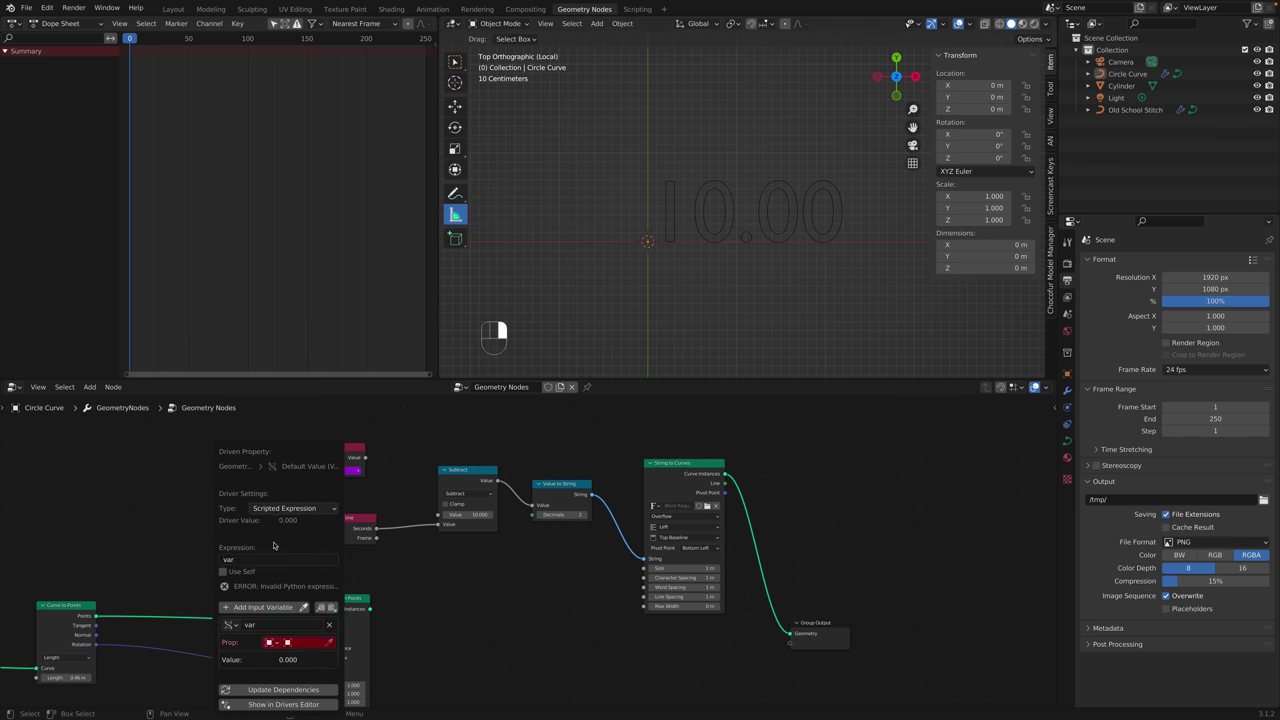
Set the driver variable's property ID type to Scene and choose Scene as its data-block.
left_click(272, 642)
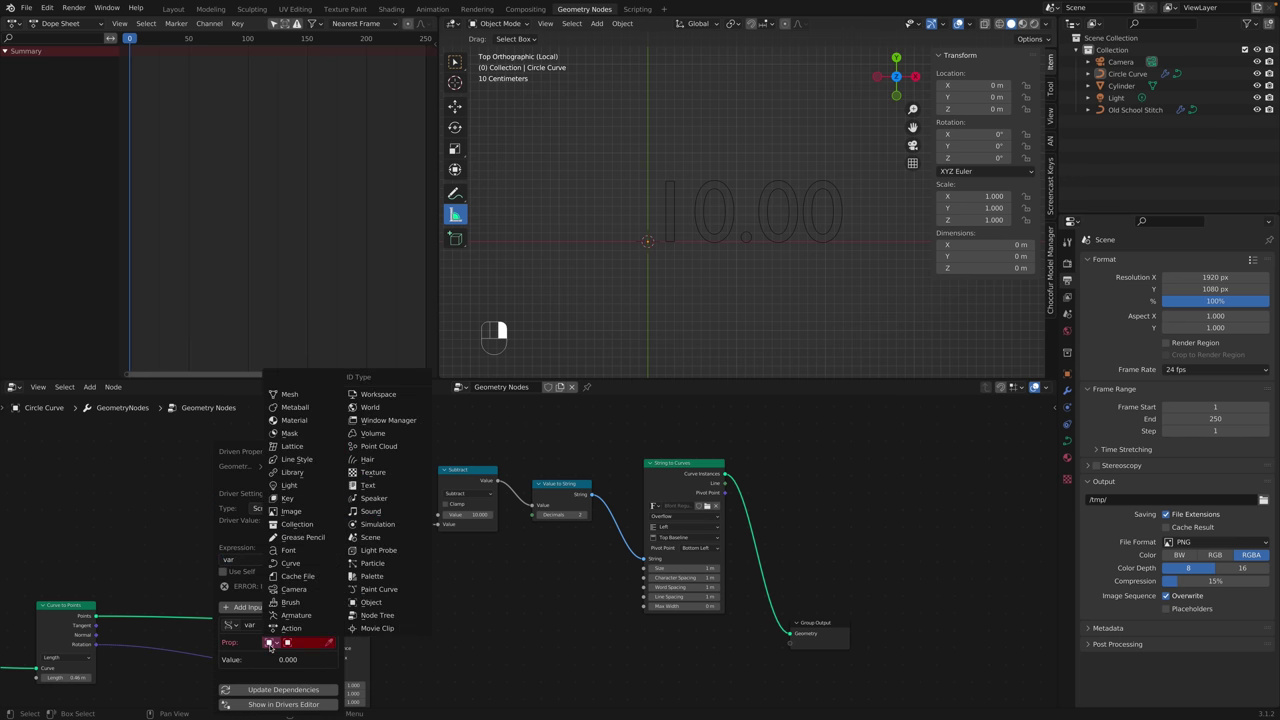
left_click(371, 538)
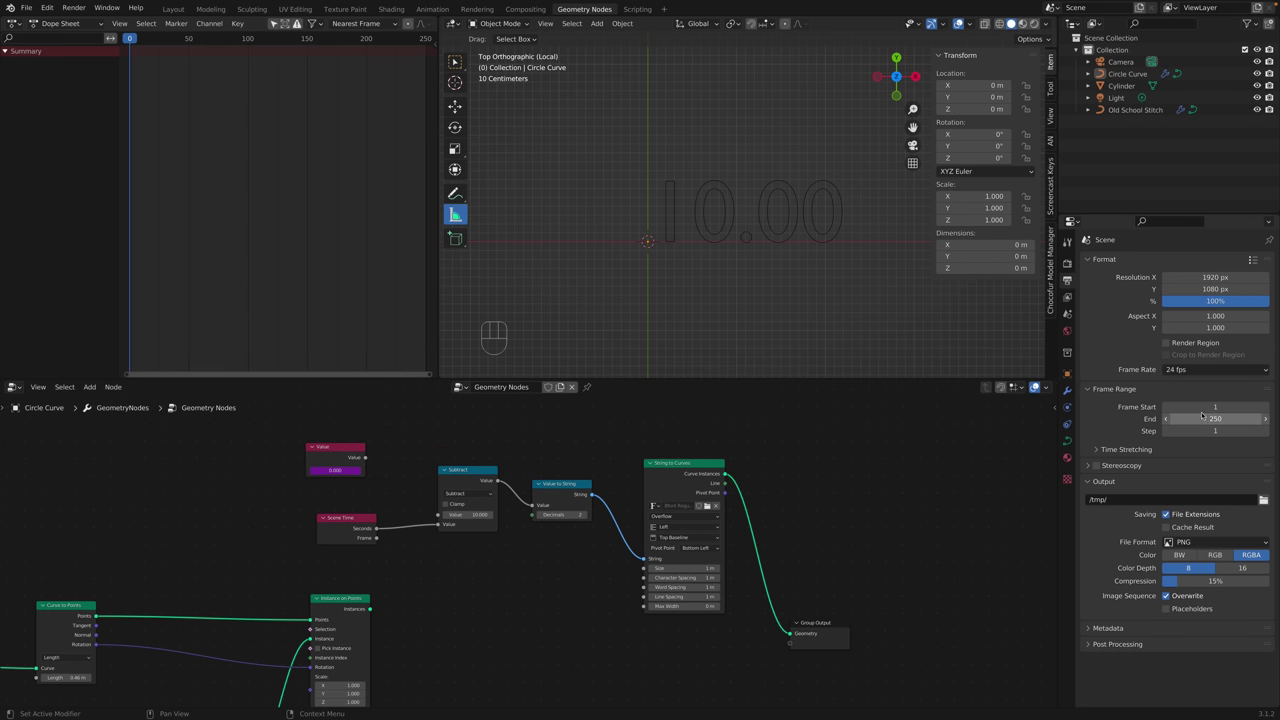
right_click(333, 482)
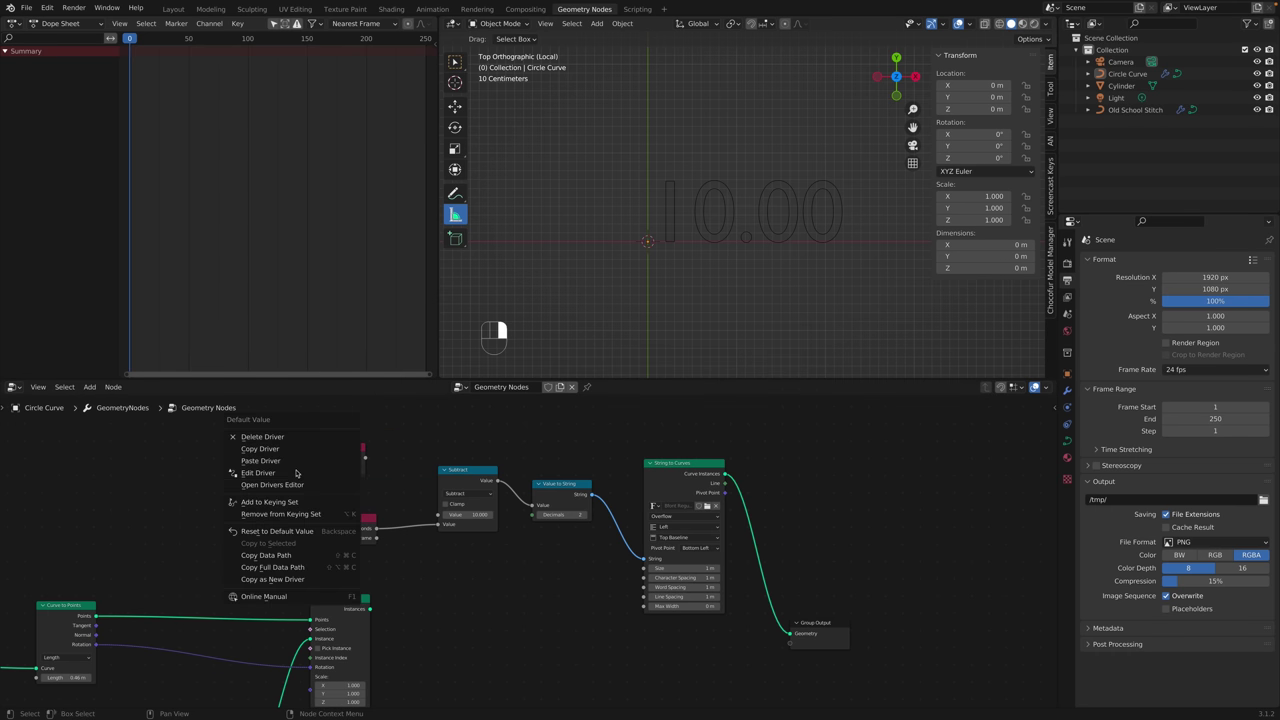
left_click(300, 486)
left_click(333, 605)
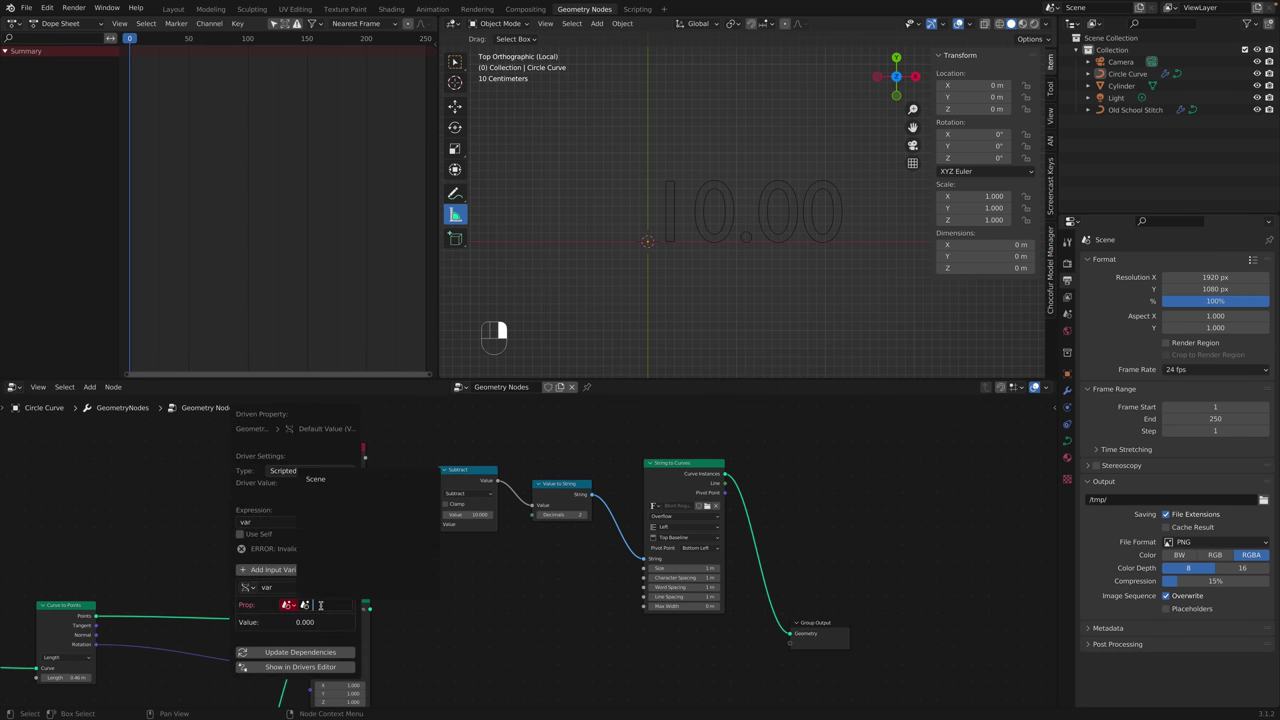
left_click(318, 479)
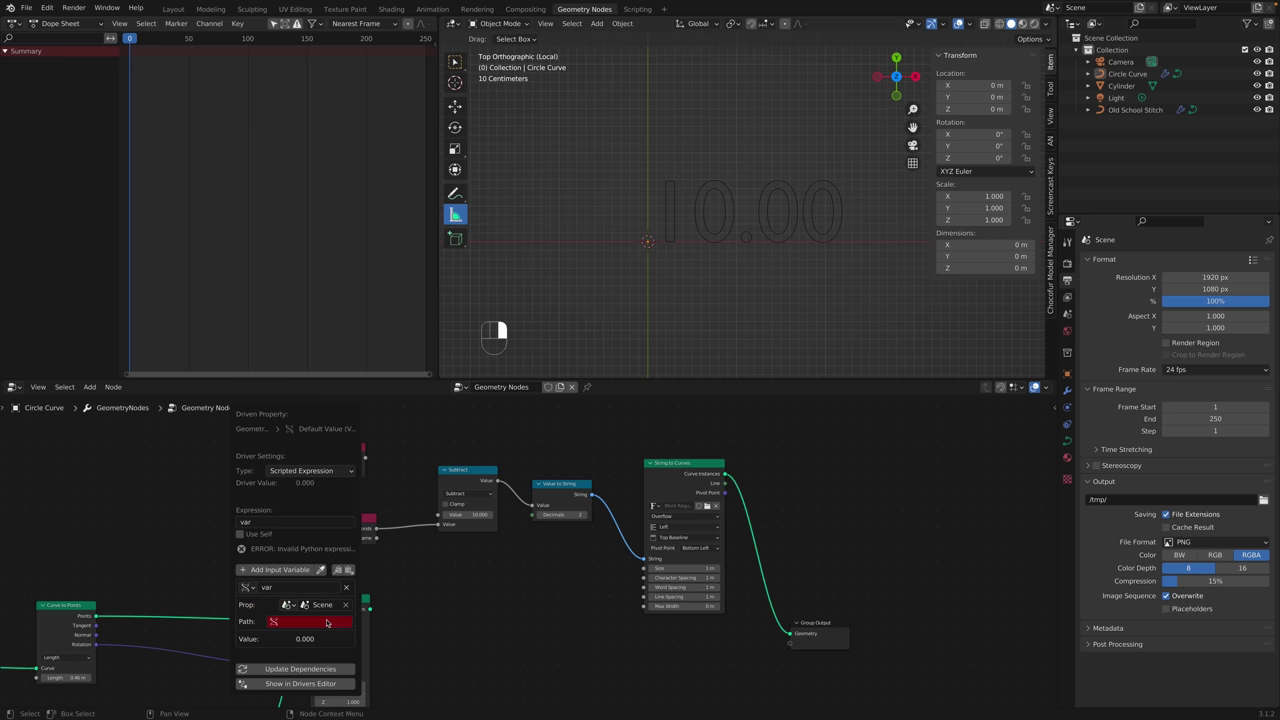
Paste the copied End frame data path into the driver variable's Path.
left_click(308, 621)
key("super+v")
key("Return")
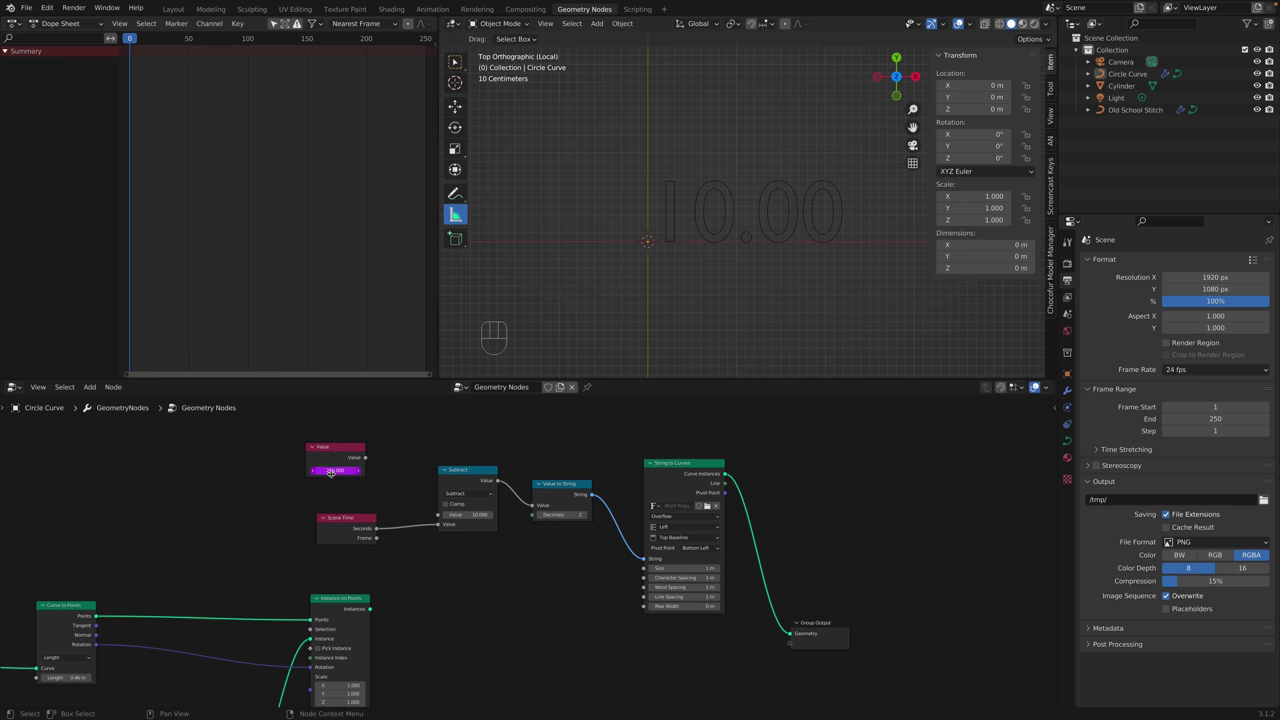
Try to change the driven number on the Value node directly.
scroll(348, 486, "up", 2)
middle_click_drag(348, 486, 430, 528)
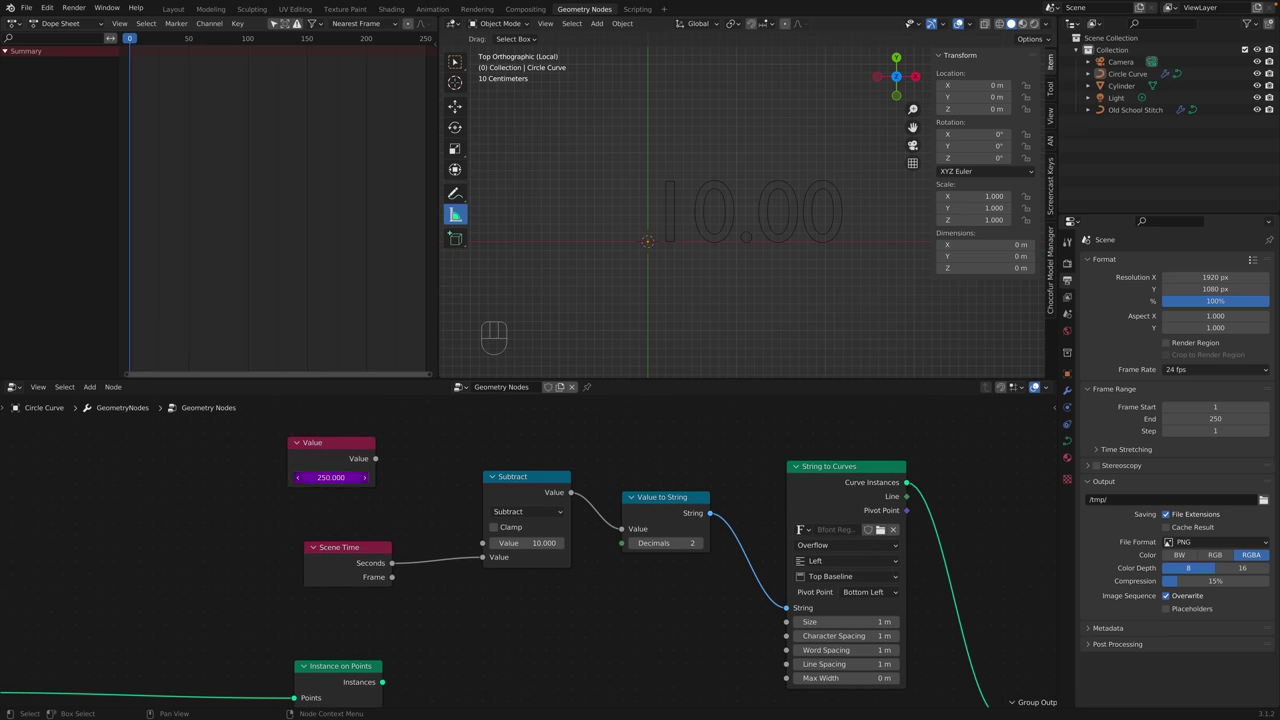
left_click(333, 479)
left_click(333, 479)
left_click(333, 479)
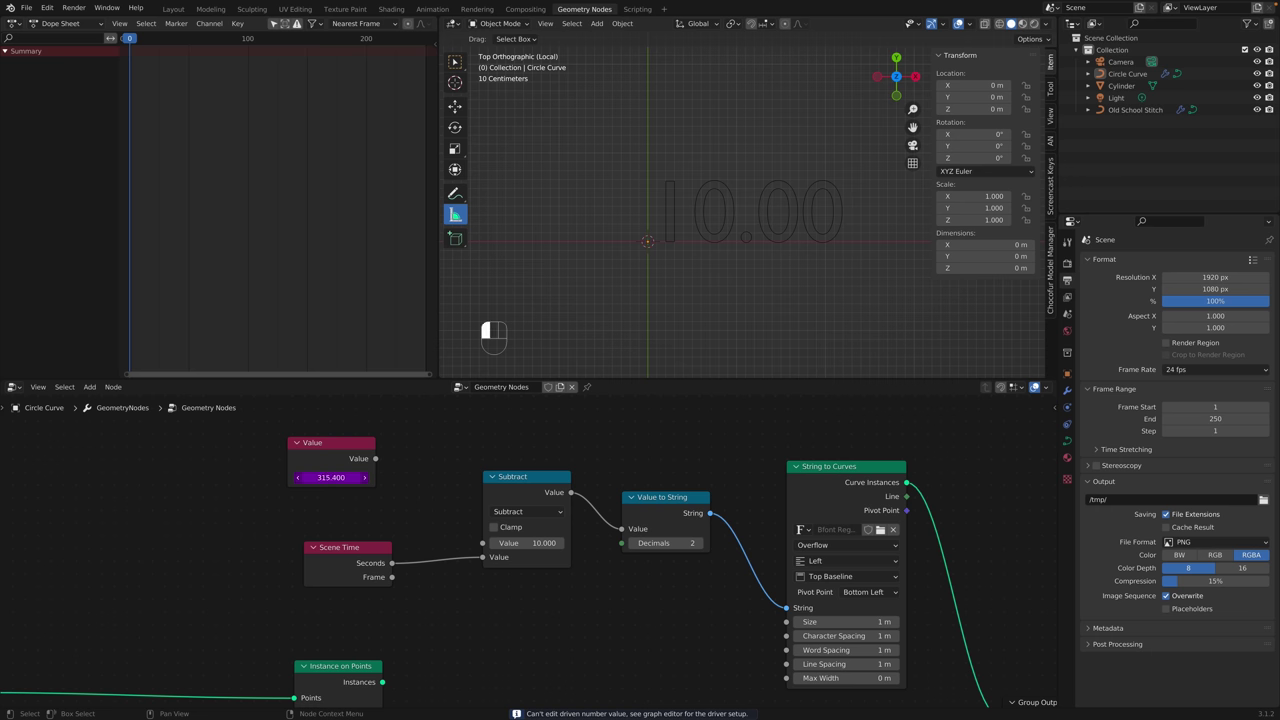
Scrub the scene's End frame to test the driven Value node, and undo the change.
left_click(333, 479)
left_click_drag(1215, 418, 1132, 418)
key("super+z")
Label the driven Value node Total Frames.
mouse_move(370, 442)
left_mouse_down()
mouse_move(328, 440)
mouse_move(377, 437)
left_mouse_up()
right_click(377, 437)
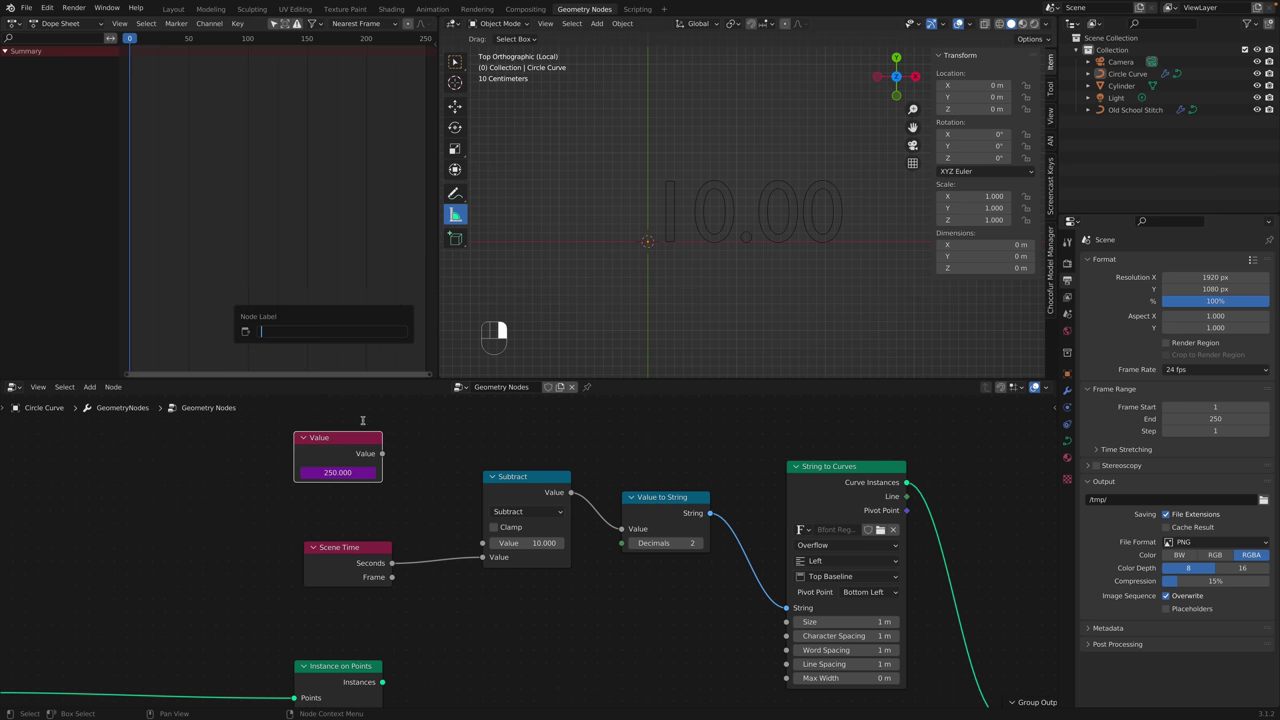
left_click(362, 445)
key("F2")
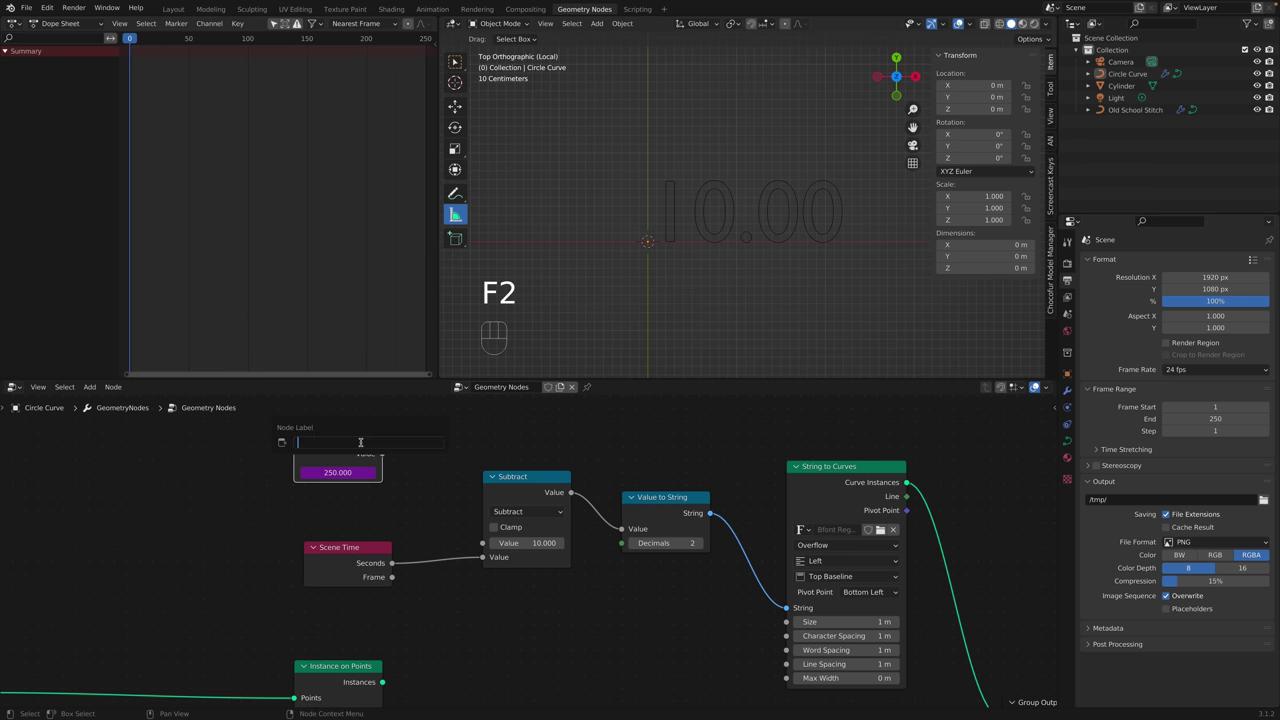
type("Total Frames")
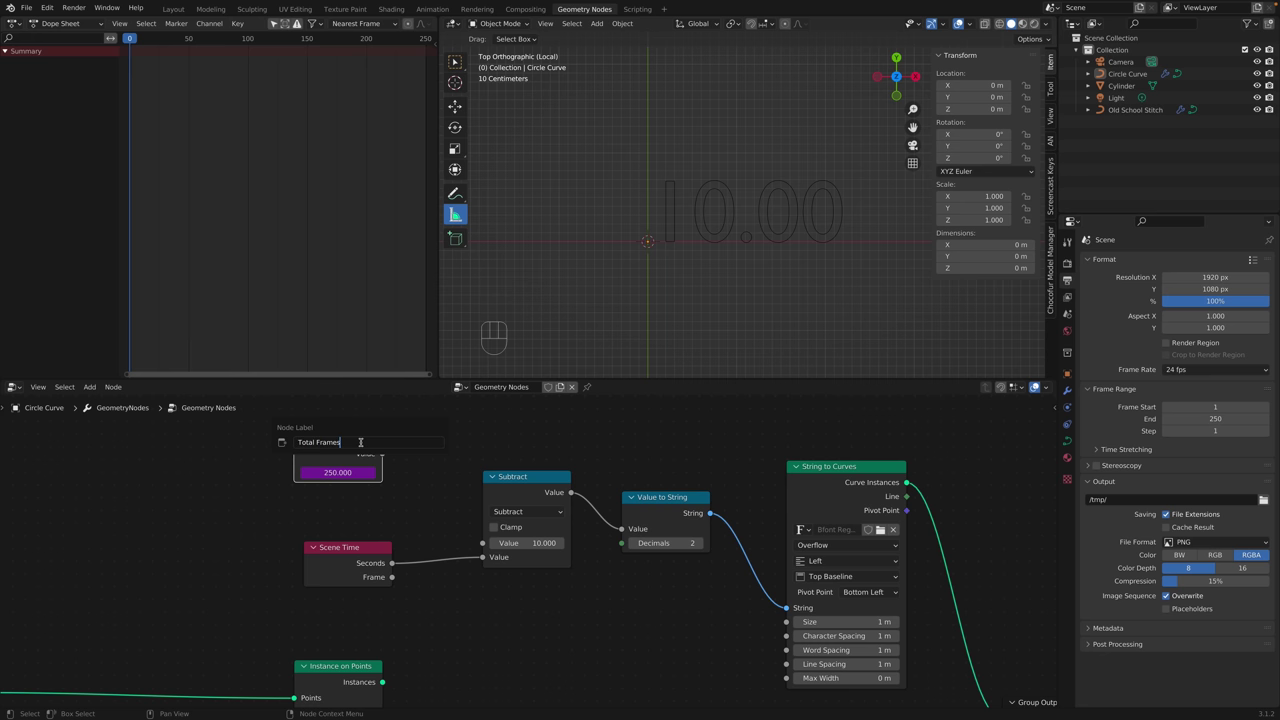
key("Return")
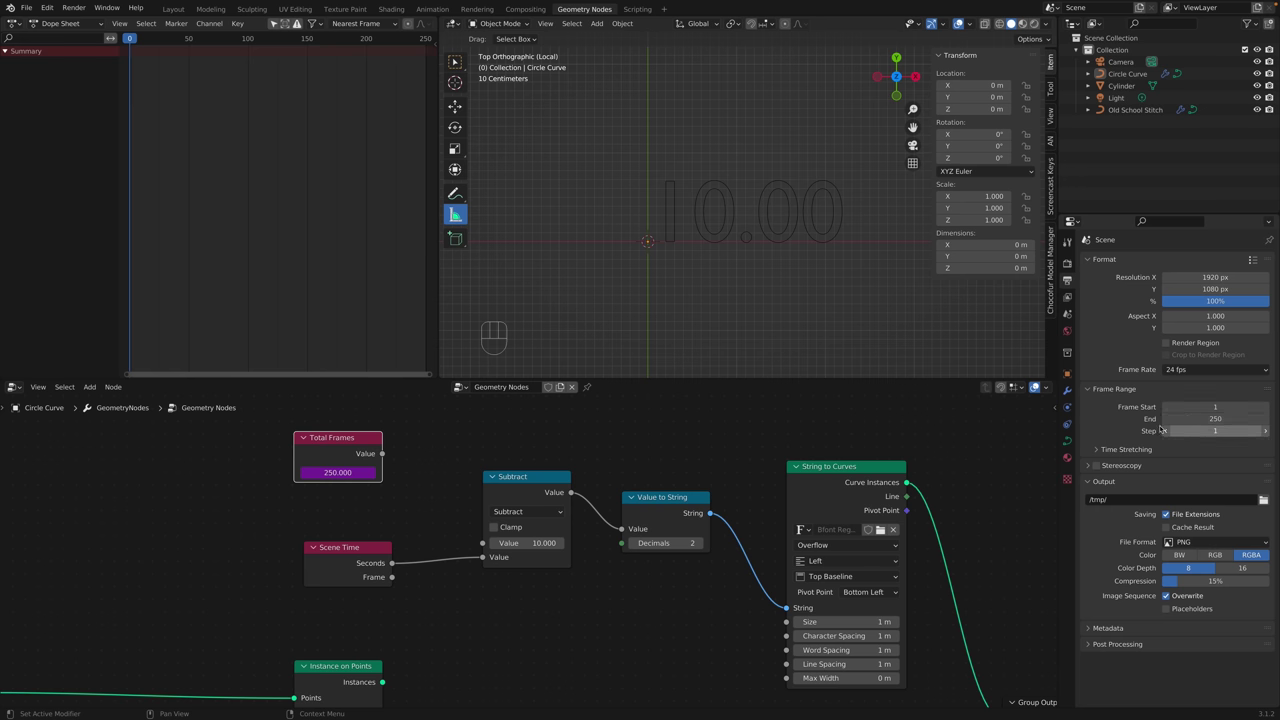
Move the Total Frames node upward to make room above Scene Time.
left_click_drag(351, 440, 349, 436)
scroll(395, 485, "down", 1)
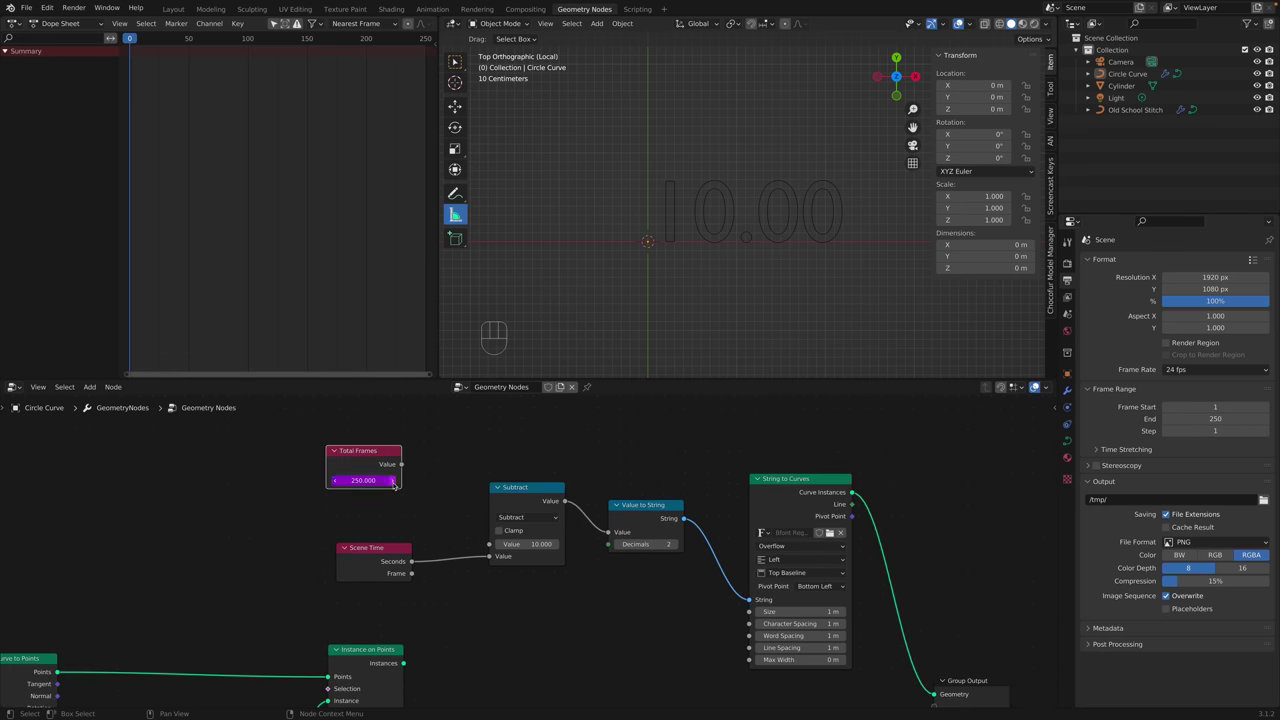
scroll(440, 515, "down", 1)
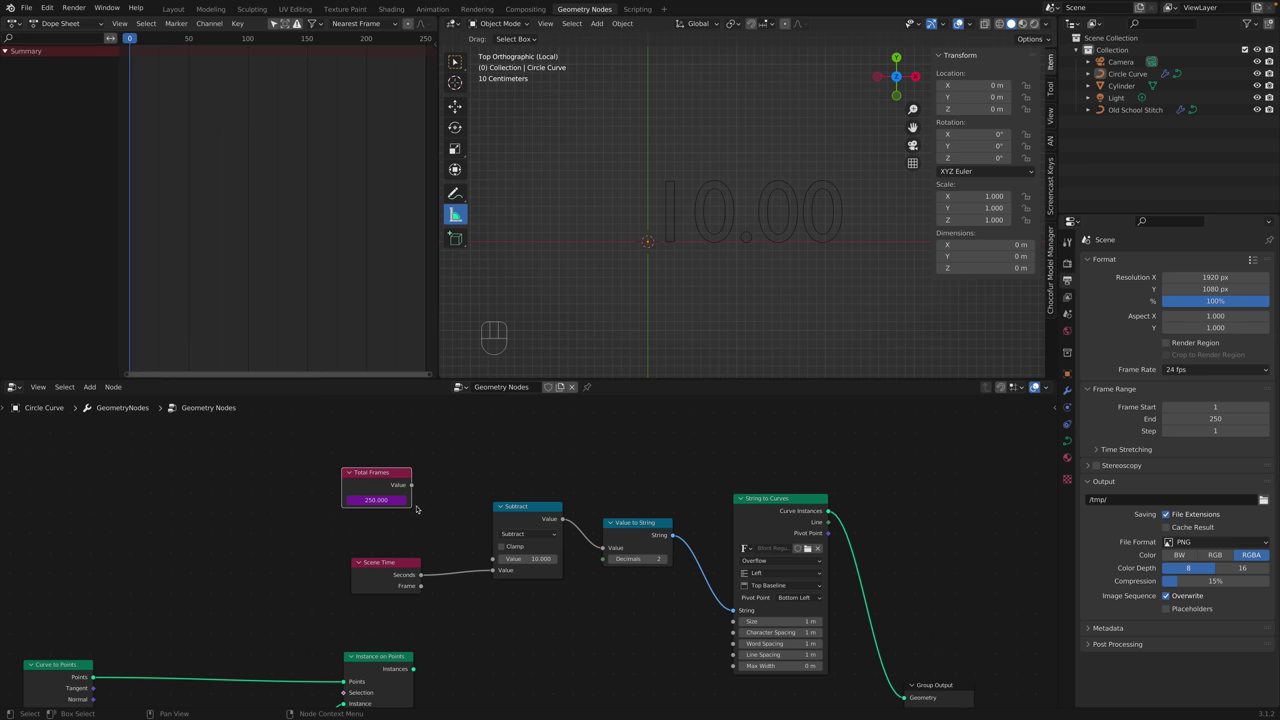
left_click_drag(394, 476, 394, 443)
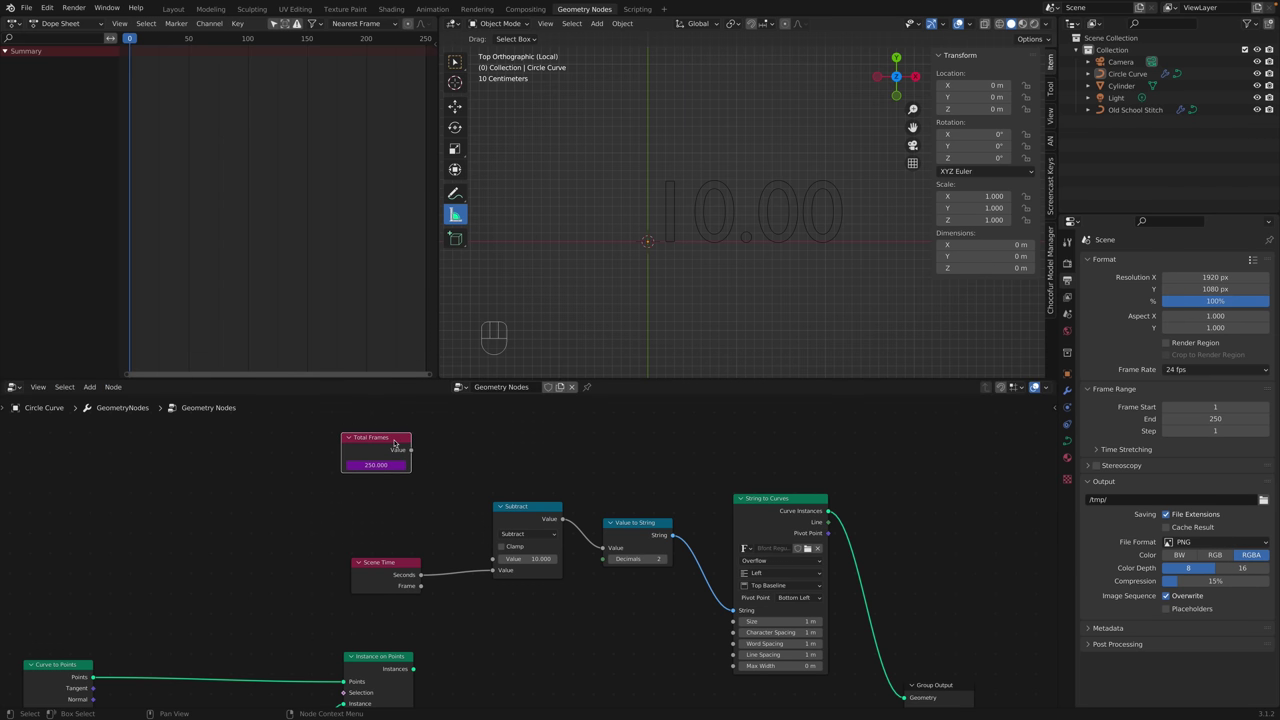
left_click_drag(394, 443, 398, 430)
Duplicate the Total Frames node directly below the original and label the copy FPS.
key("shift+d")
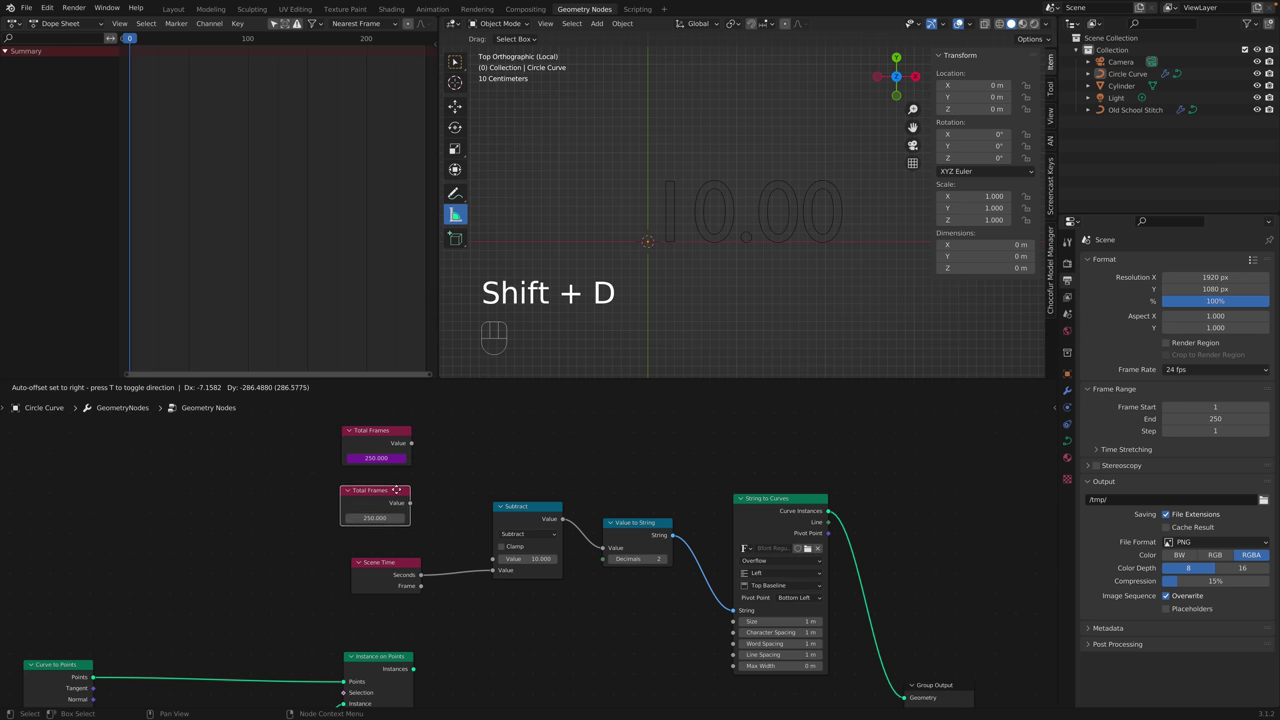
left_click(396, 484)
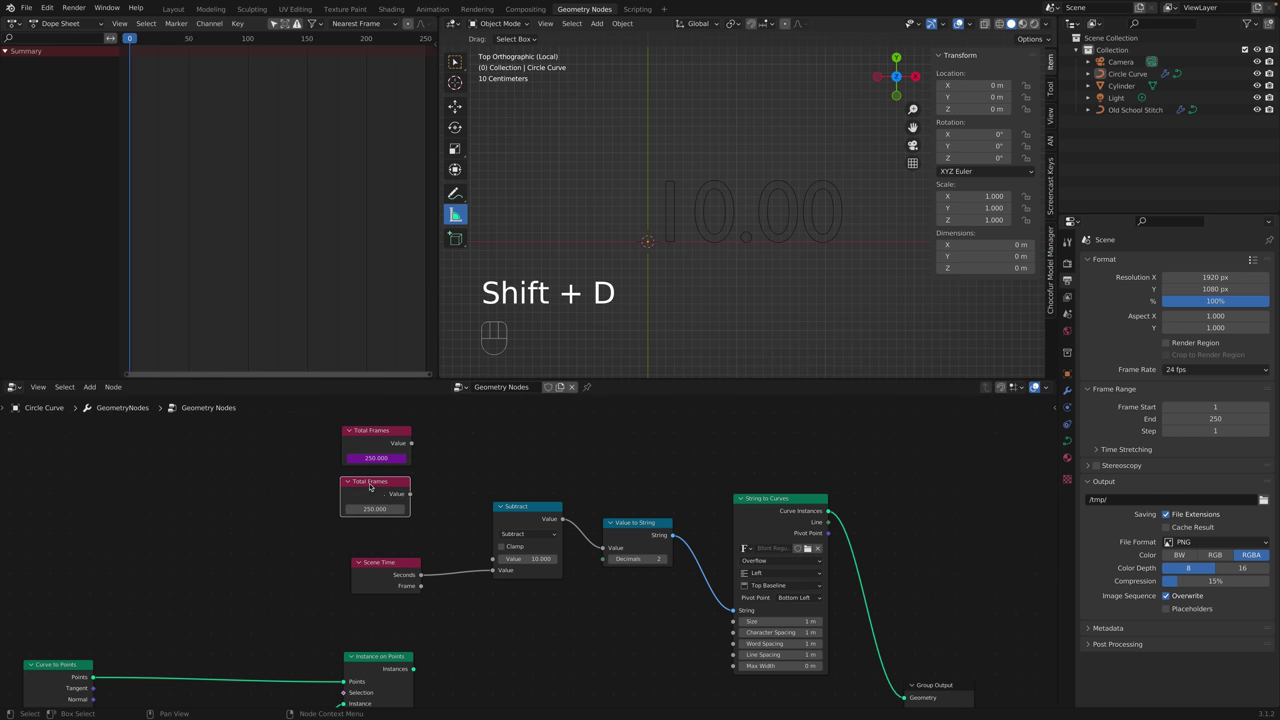
key("F2")
type("FPS")
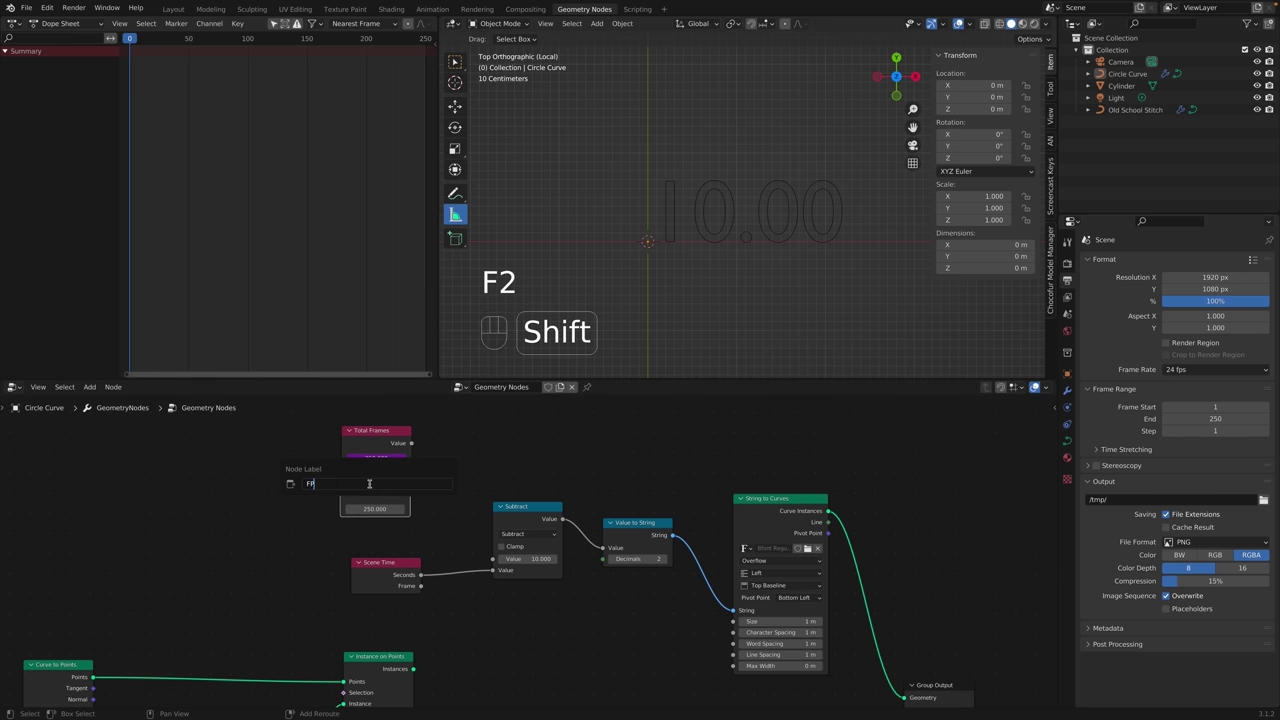
key("Return")
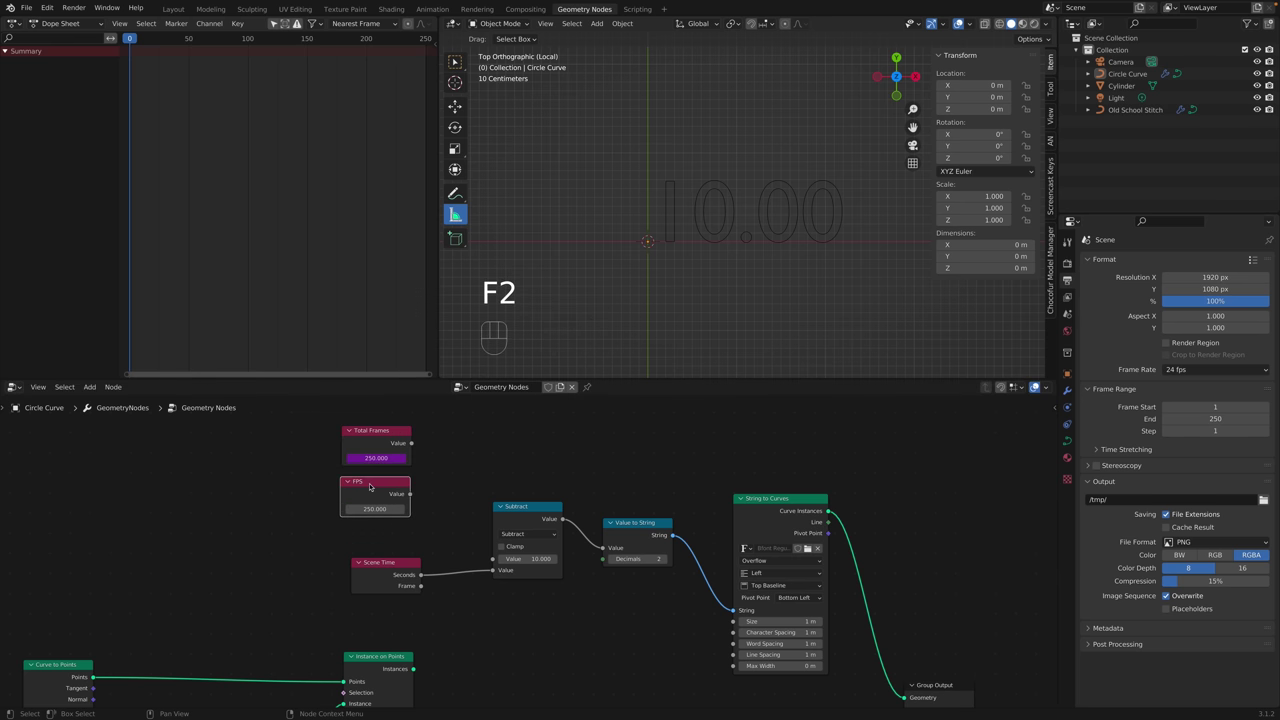
Add a driver to the FPS node's value and reduce its expression to var.
right_click(1180, 371)
left_click(1200, 371)
key("ctrl+d")
left_click(345, 531)
key("BackSpace")
key("BackSpace")
key("BackSpace")
key("BackSpace")
key("BackSpace")
key("BackSpace")
key("BackSpace")
key("BackSpace")
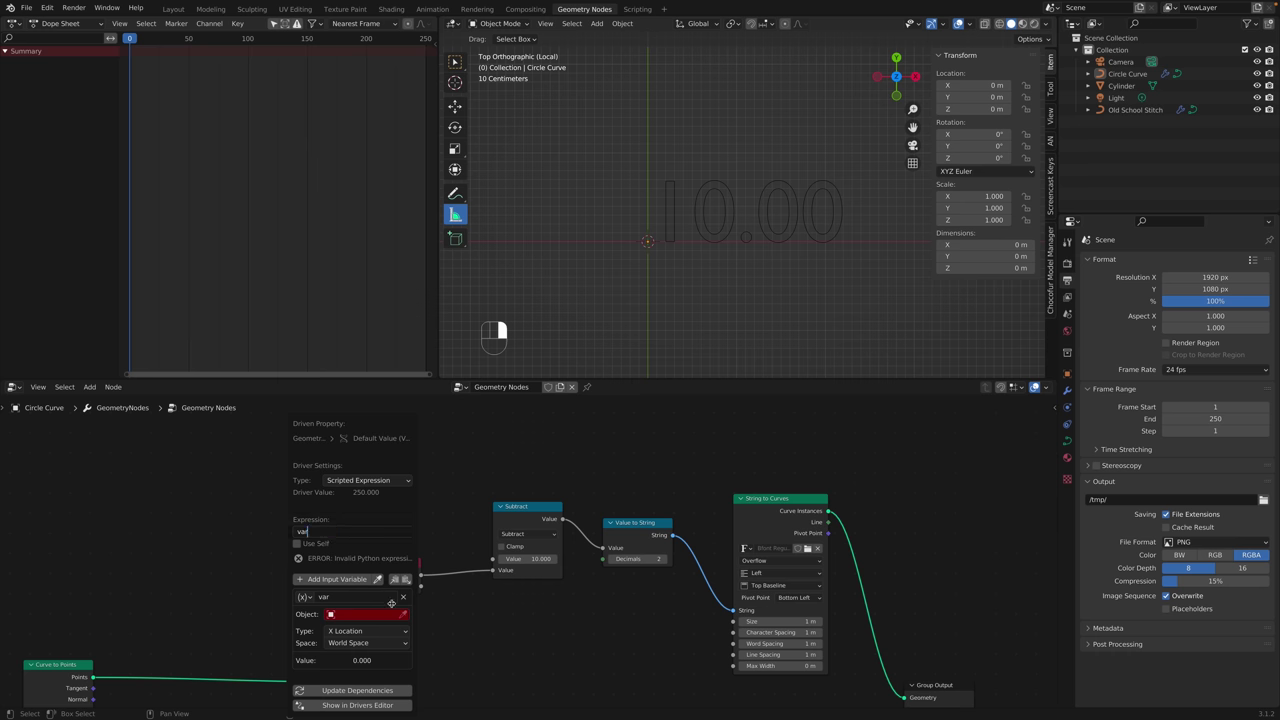
Make the driver variable a single property of the Scene data-block with the path render.fps.
left_click(305, 597)
left_click(330, 585)
left_click(348, 613)
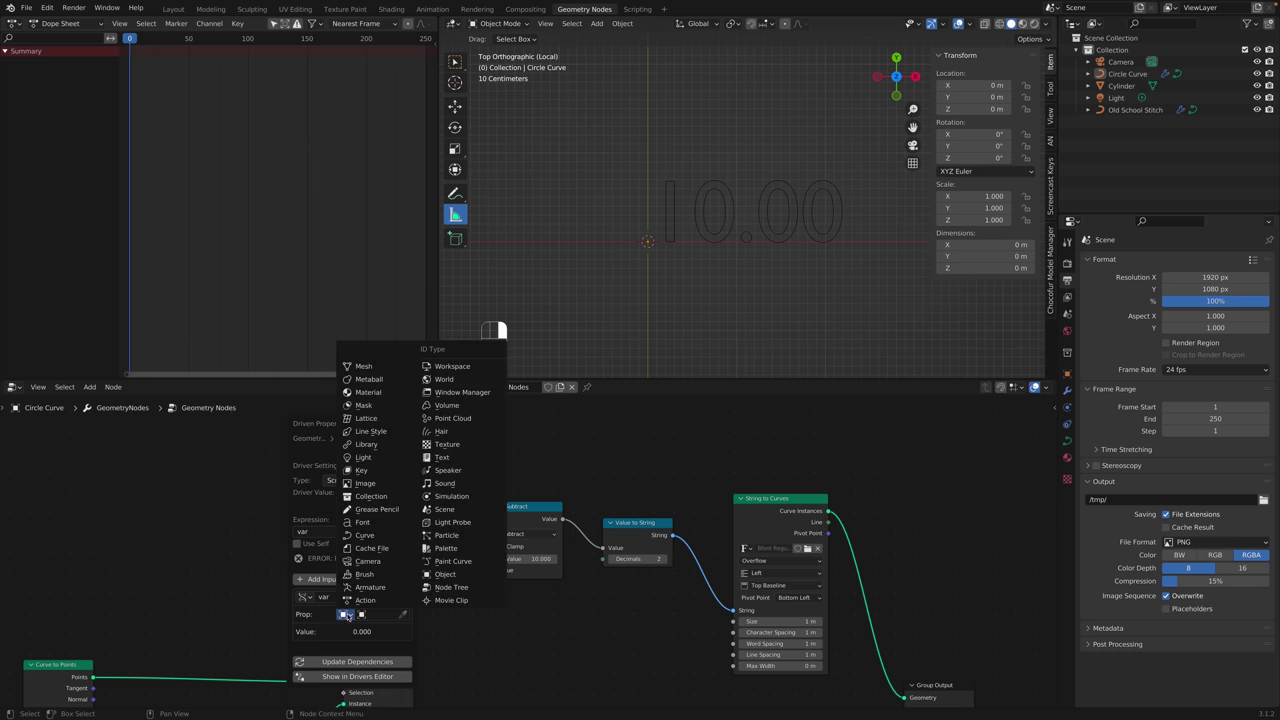
left_click(464, 516)
left_click(381, 610)
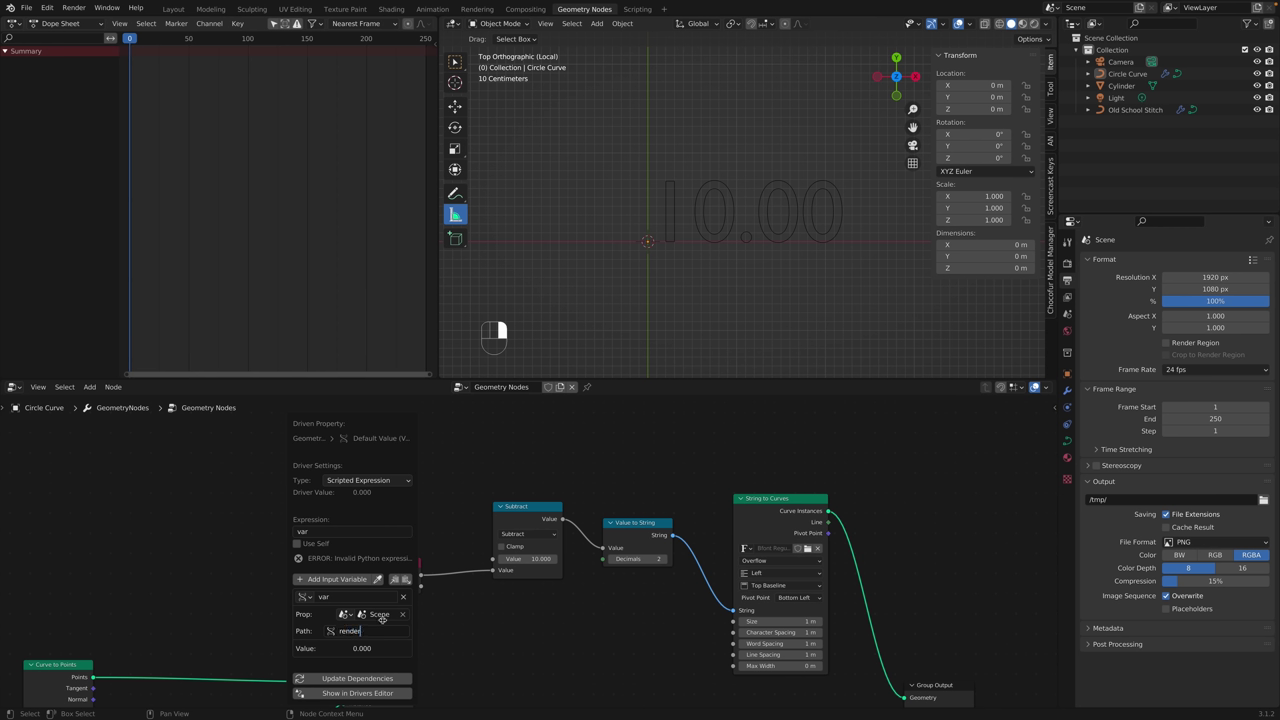
type("ps")
key("Return")
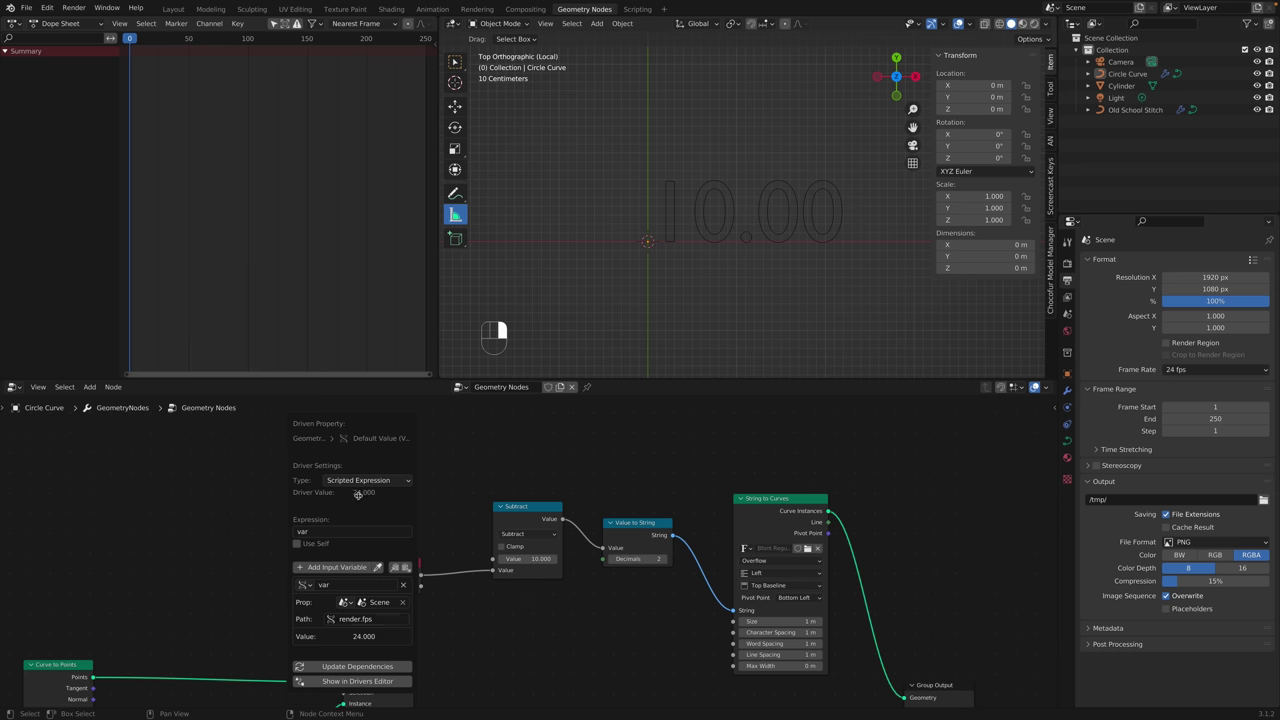
Look through the scene's render and output properties for the frame rate settings.
left_click(1067, 265)
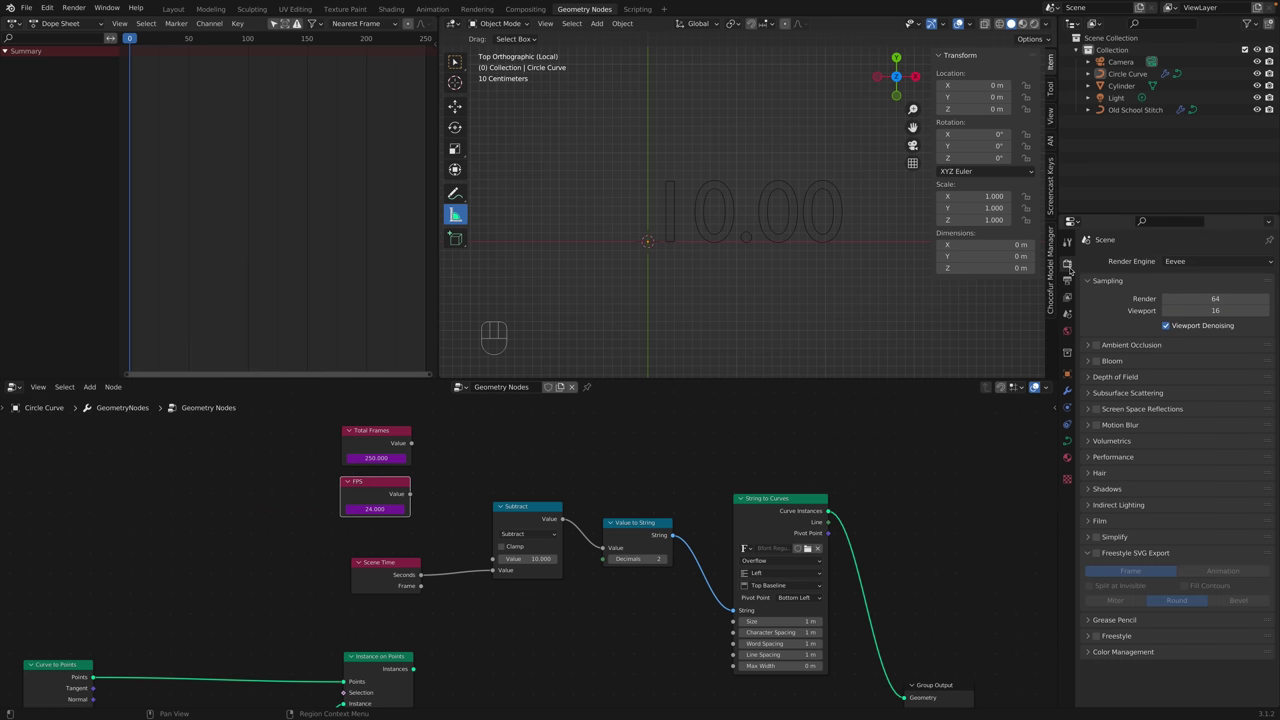
left_click(1067, 280)
left_click(1067, 297)
left_click(1067, 262)
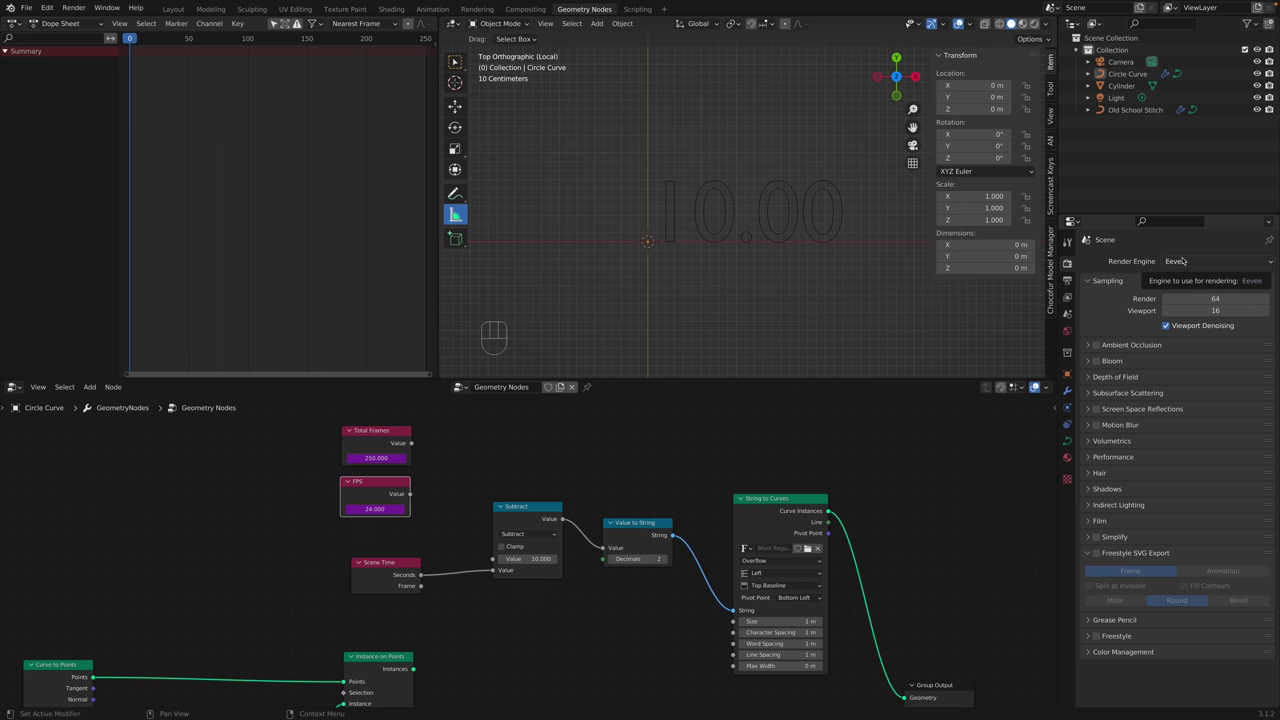
left_click(1067, 280)
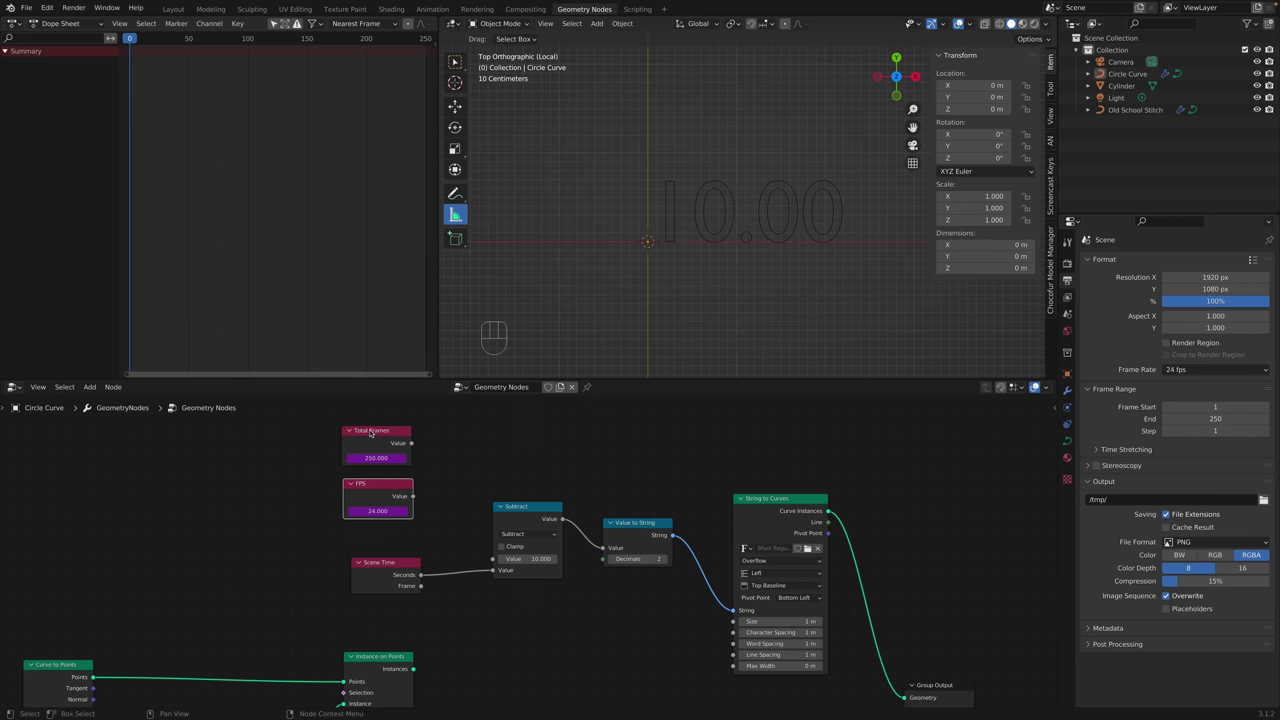
Move the Total Frames and FPS nodes to the left to make room for another node.
left_click_drag(370, 433, 315, 432)
left_click(376, 481)
left_click_drag(376, 481, 324, 481)
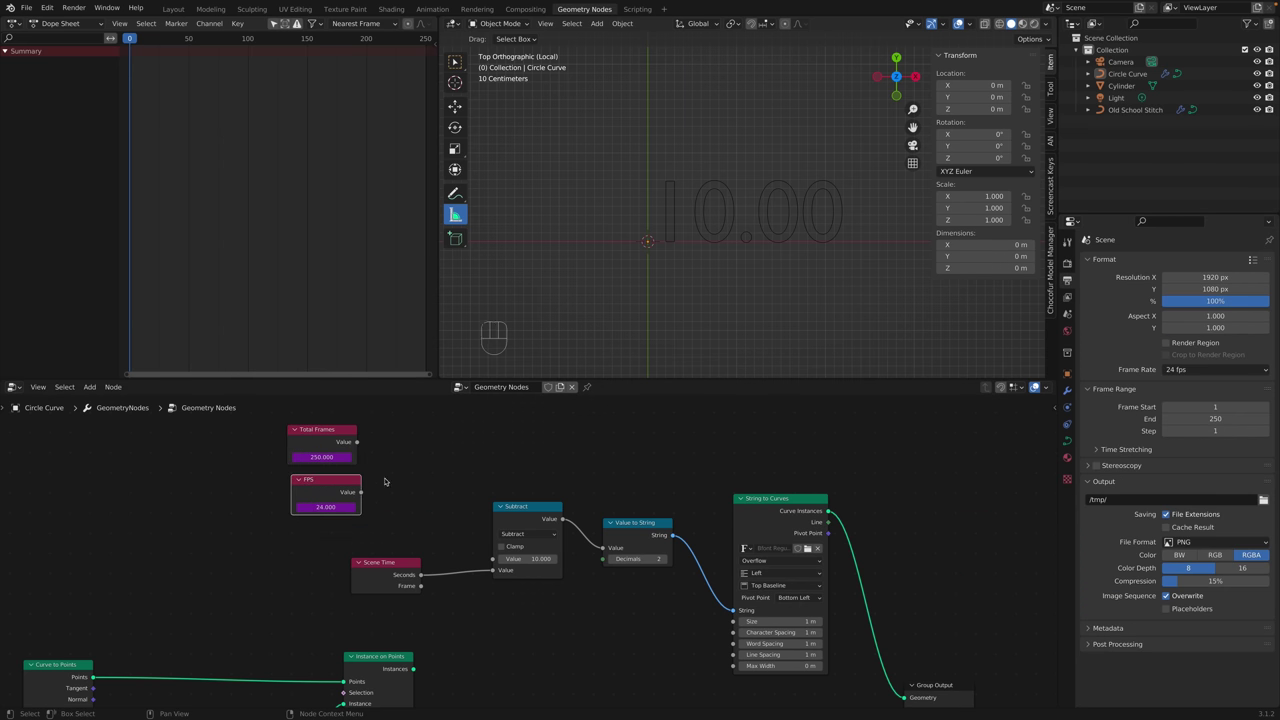
Add a Math node set to Divide and feed it Total Frames as first value and FPS as second.
key("shift+a")
left_click(440, 400)
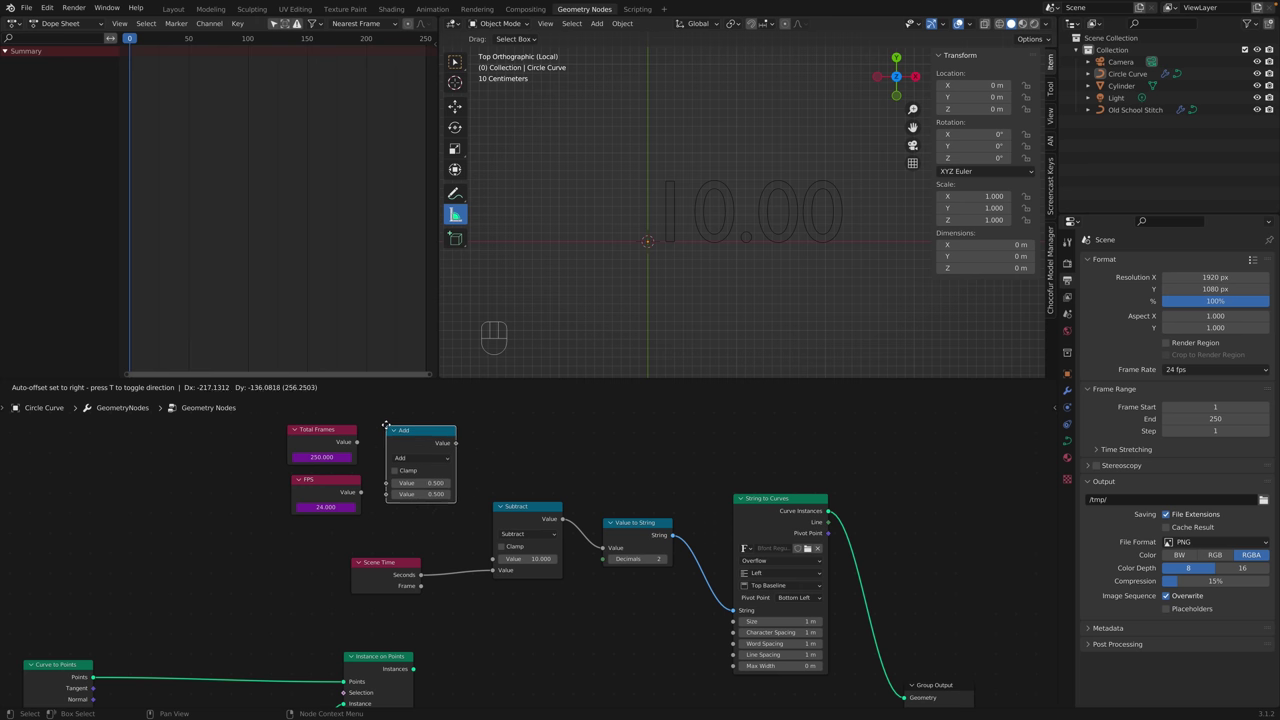
left_click(385, 425)
left_click(420, 457)
left_click(420, 493)
left_click_drag(356, 441, 392, 498)
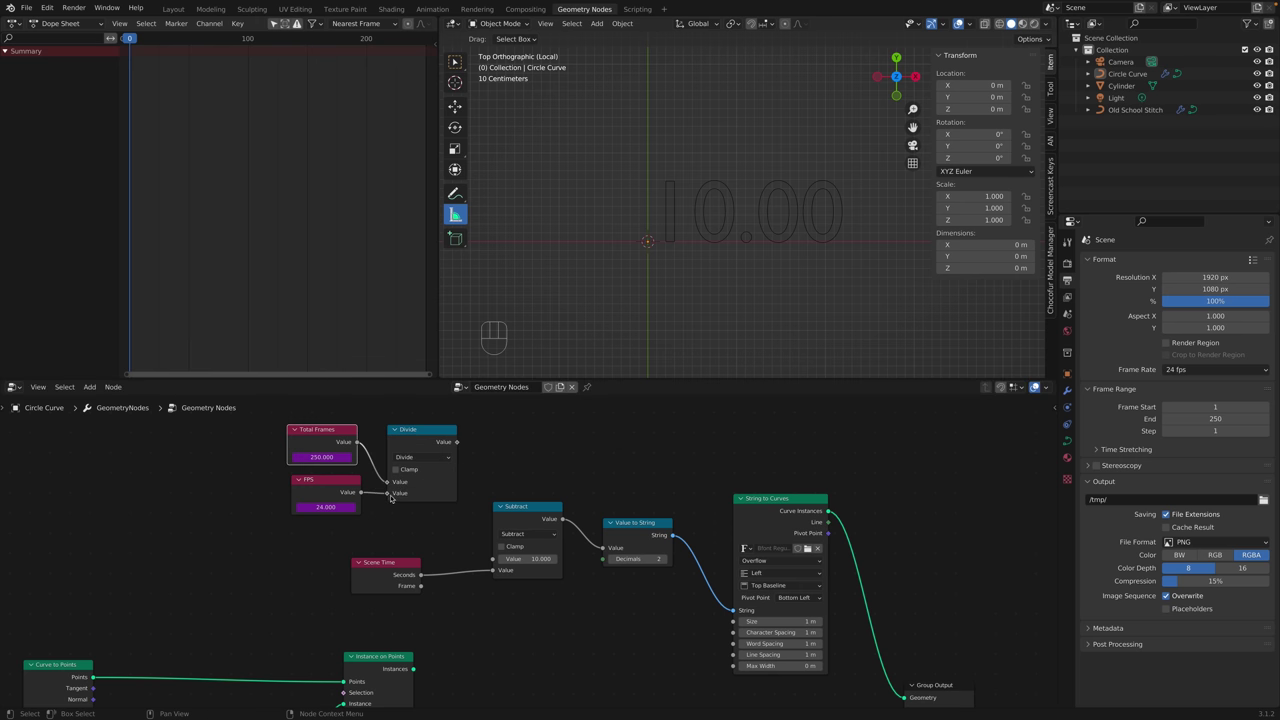
Connect the Divide result to the Subtract node's first value and scrub the timeline to check the countdown.
left_click(455, 444)
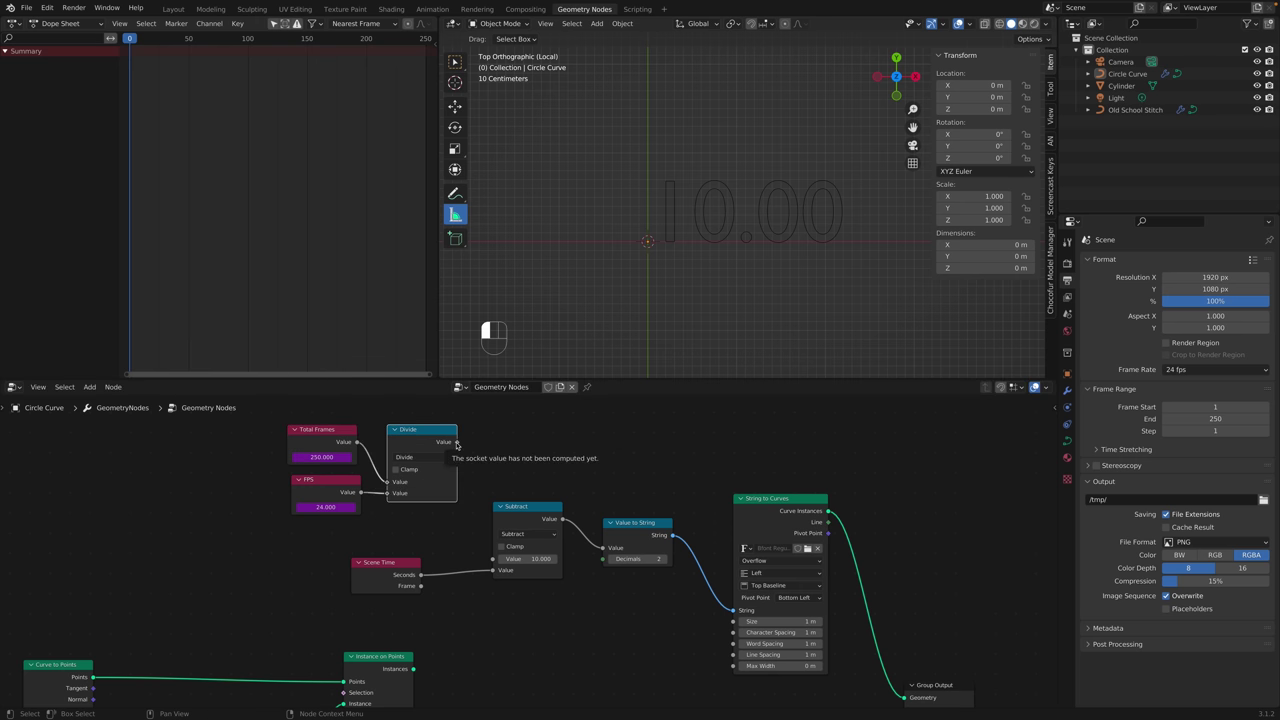
left_click_drag(455, 444, 493, 558)
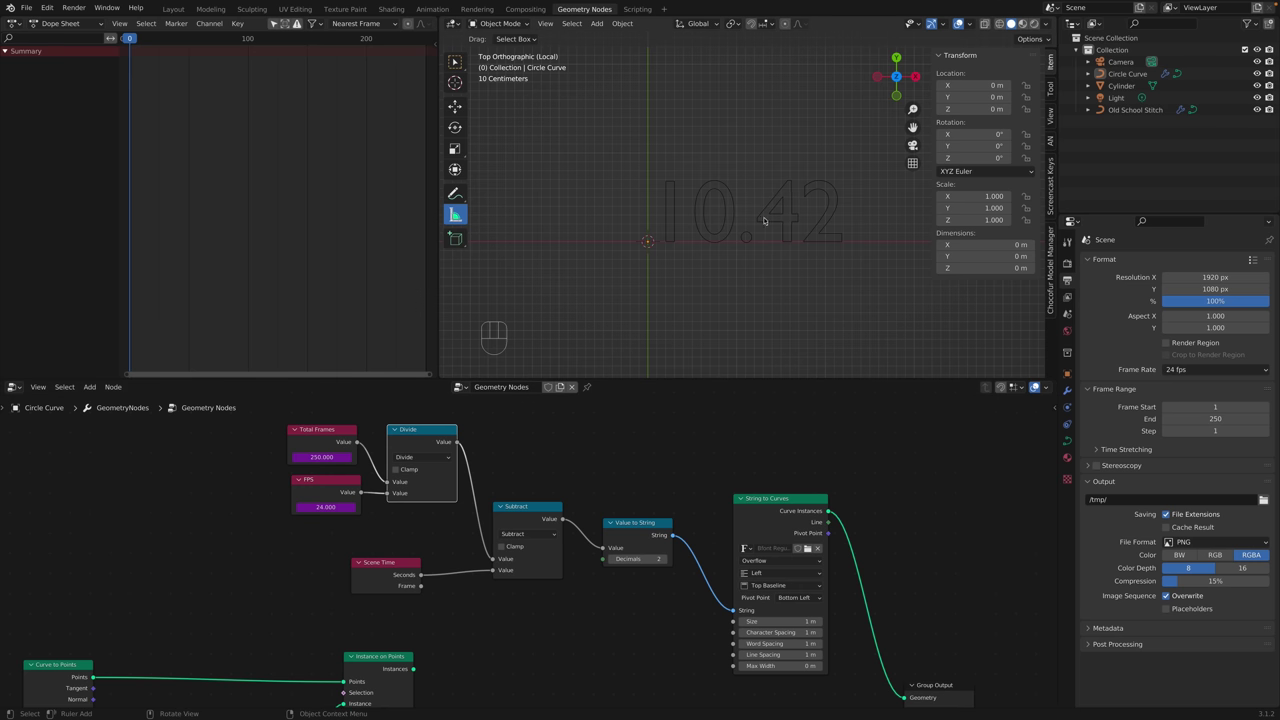
left_click_drag(132, 43, 419, 39)
Insert a Maximum math node with value 0 between Divide and Subtract, and scrub the timeline to test it.
left_click_drag(404, 430, 266, 453)
key("shift+a")
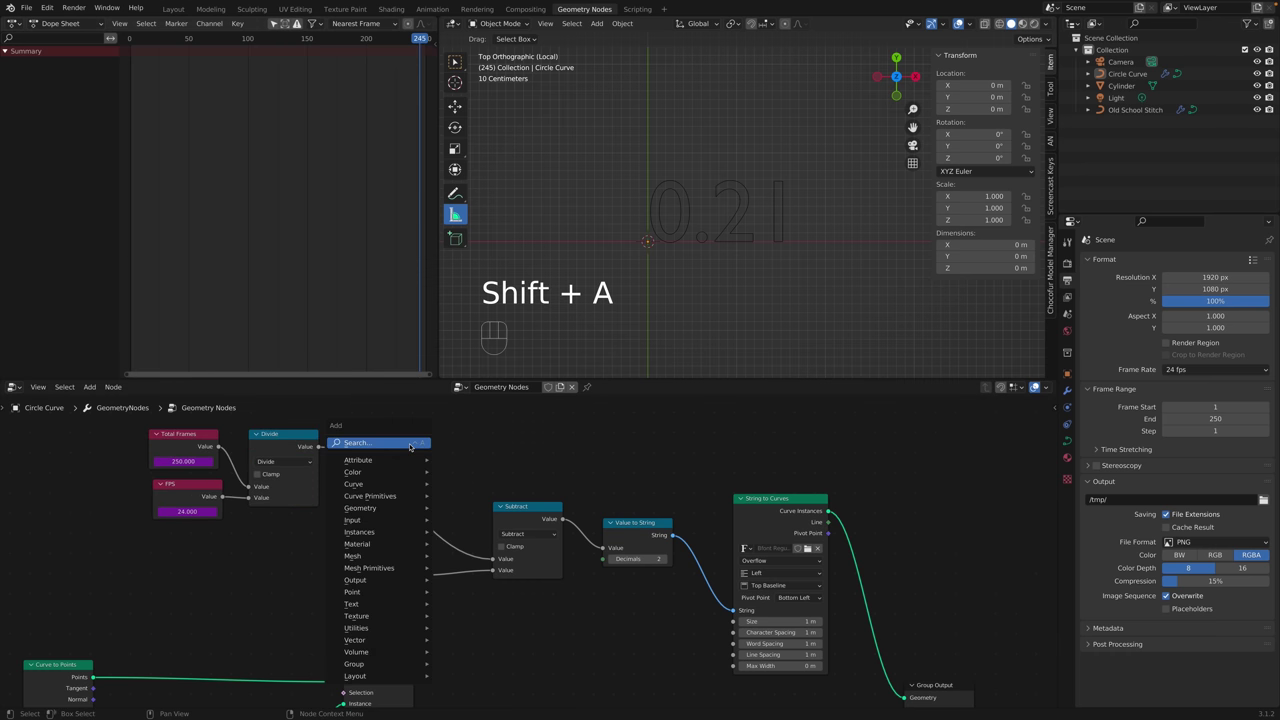
left_click(400, 481)
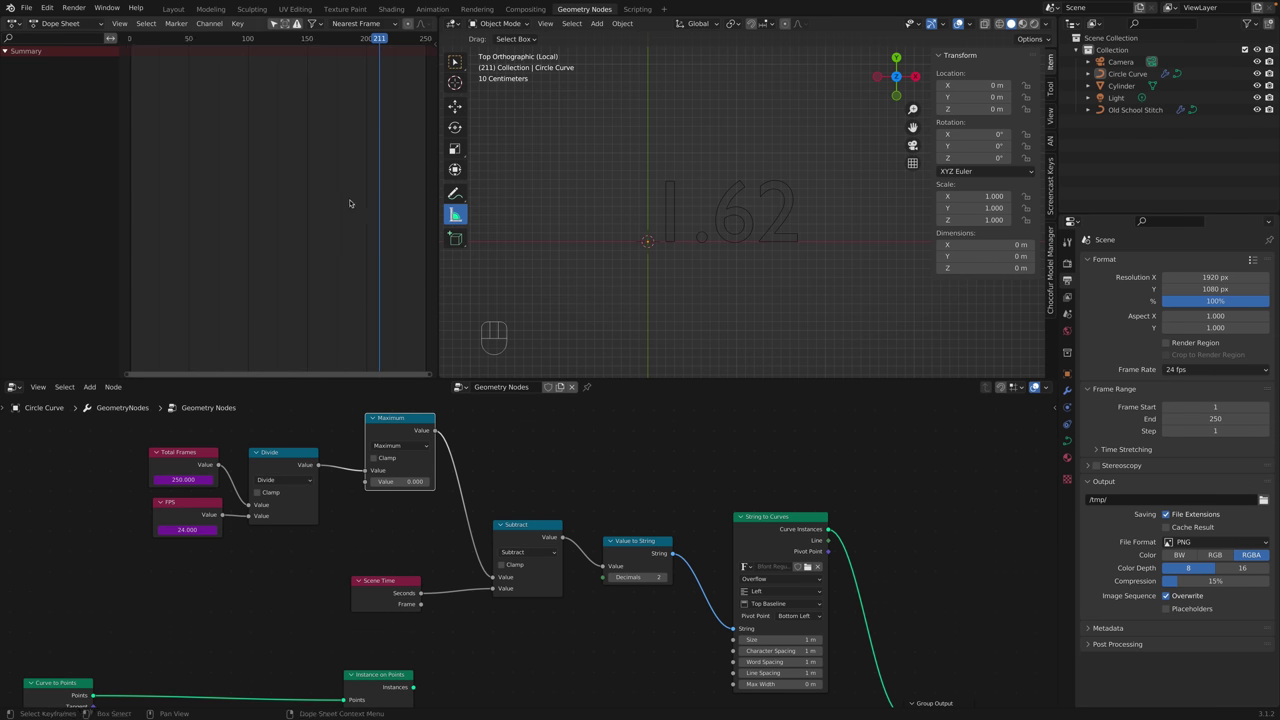
left_click_drag(382, 40, 411, 40)
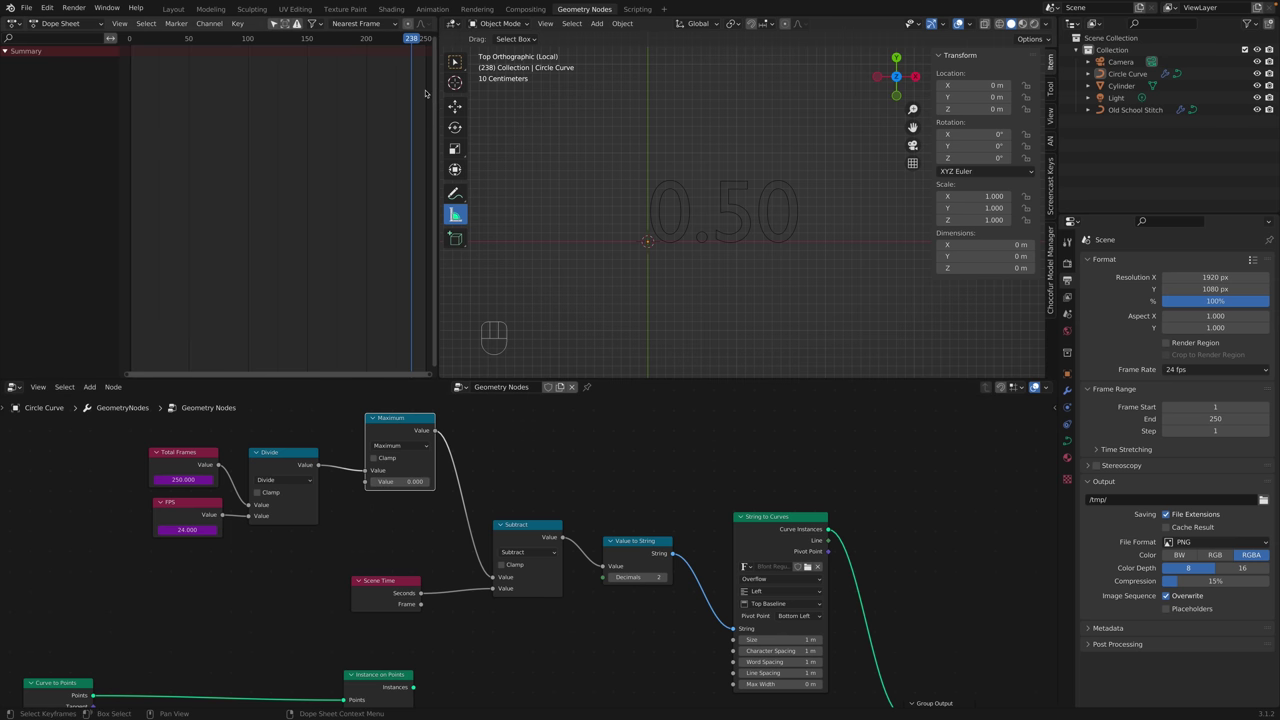
left_click_drag(410, 40, 358, 40)
Detach the Maximum node, reinsert it between Subtract and Value to String, and scrub past the end frame to frame 292.
left_click_drag(527, 517, 515, 515)
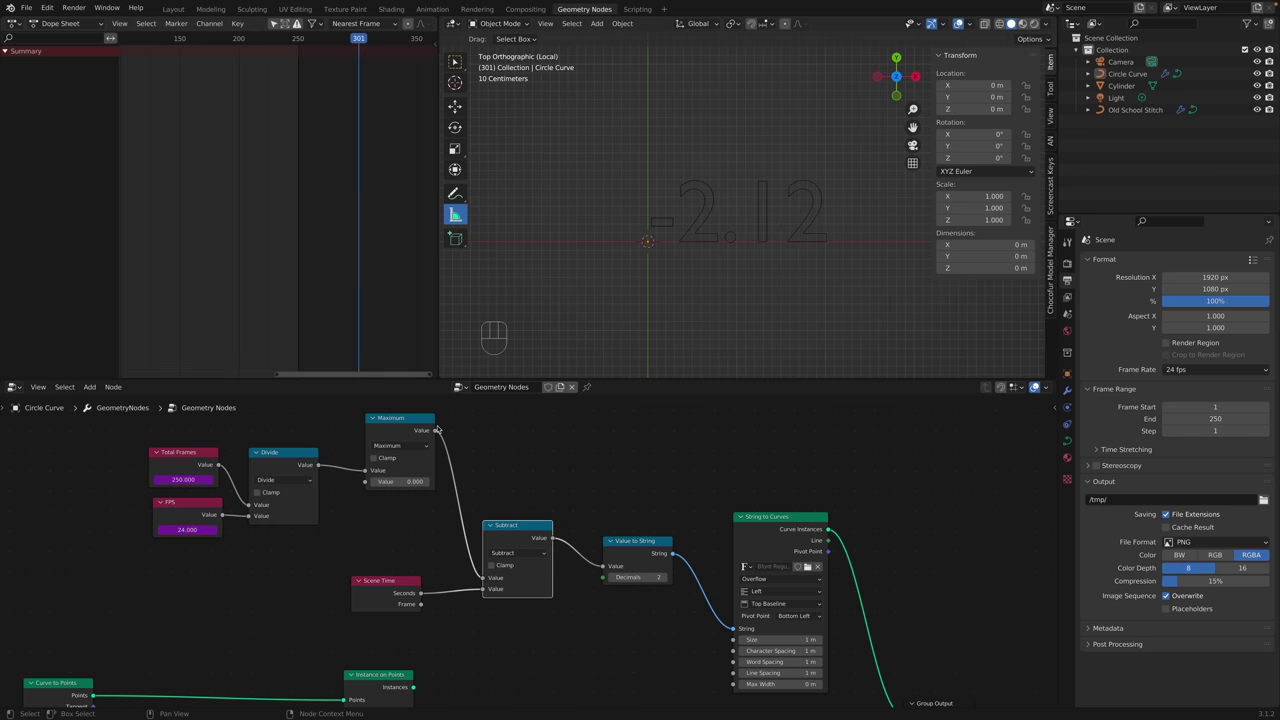
left_click_drag(420, 416, 617, 418, "alt")
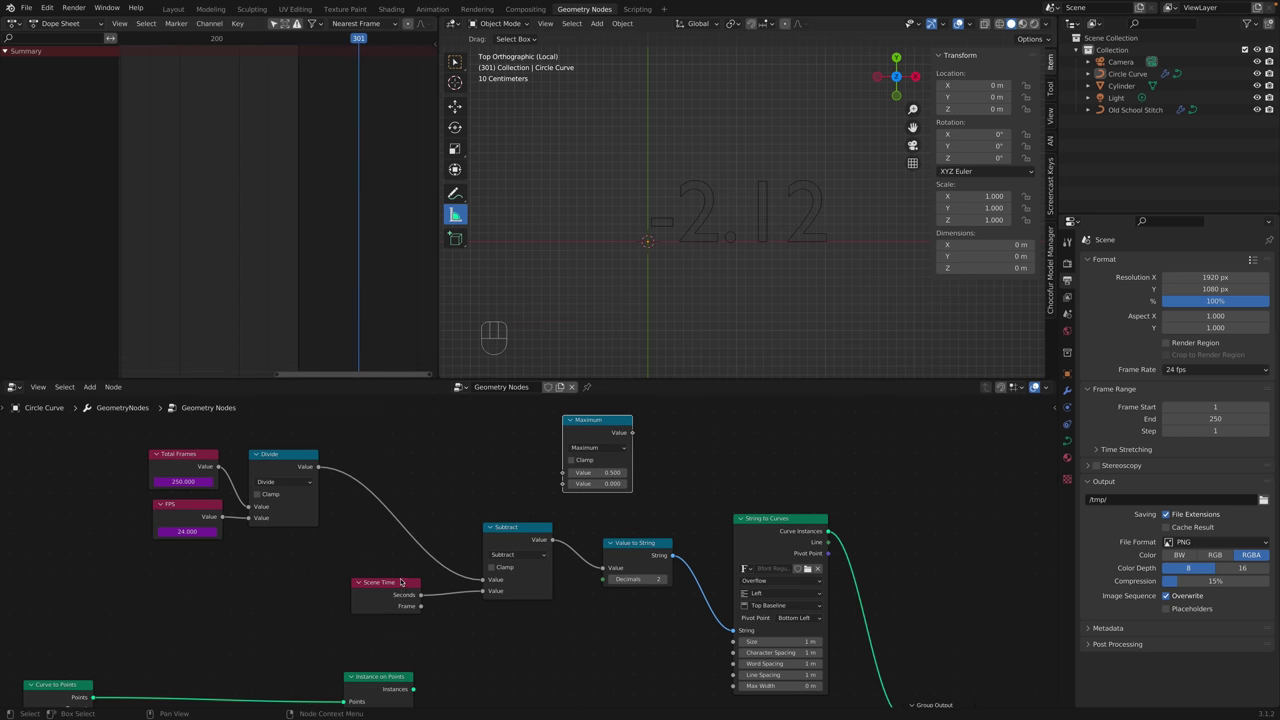
left_click_drag(401, 582, 350, 589)
left_click_drag(521, 533, 438, 513)
left_click_drag(286, 459, 314, 464)
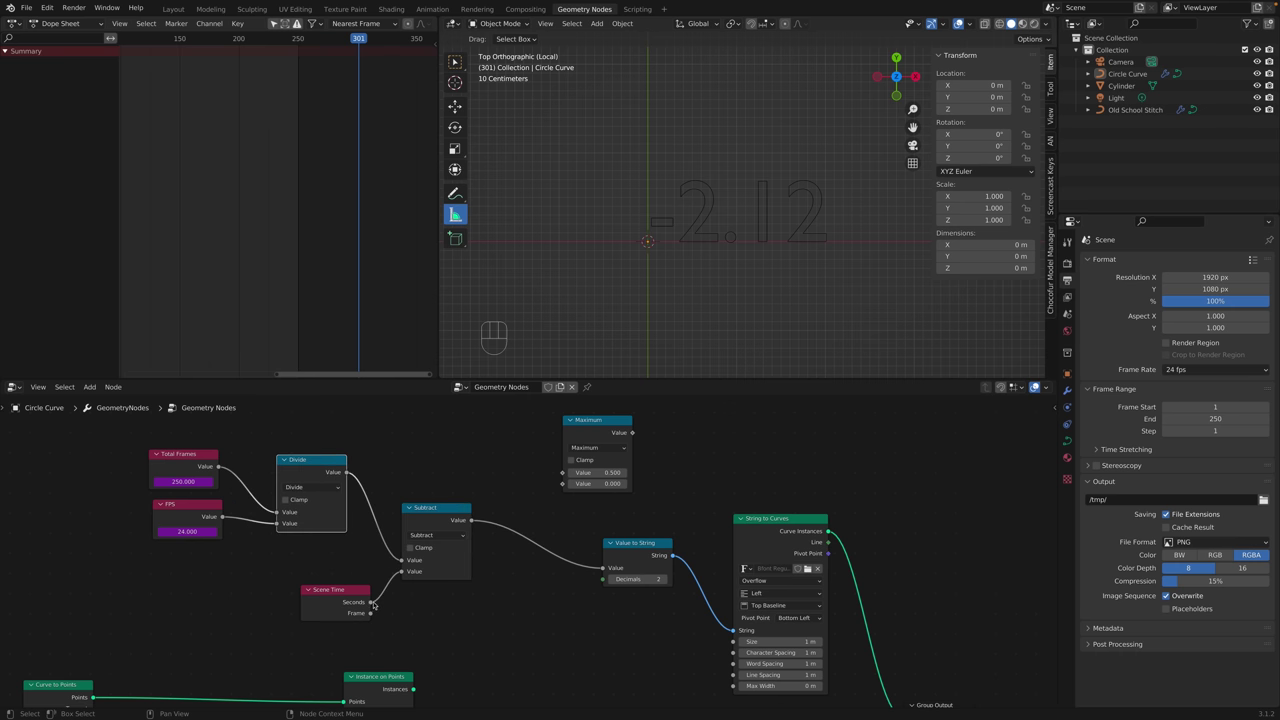
left_click_drag(597, 425, 542, 512)
left_click_drag(230, 40, 355, 60)
left_click_drag(249, 38, 347, 38)
Reposition the String to Curves and Group Output nodes, leaving a gap between them.
scroll(528, 547, "down", 3)
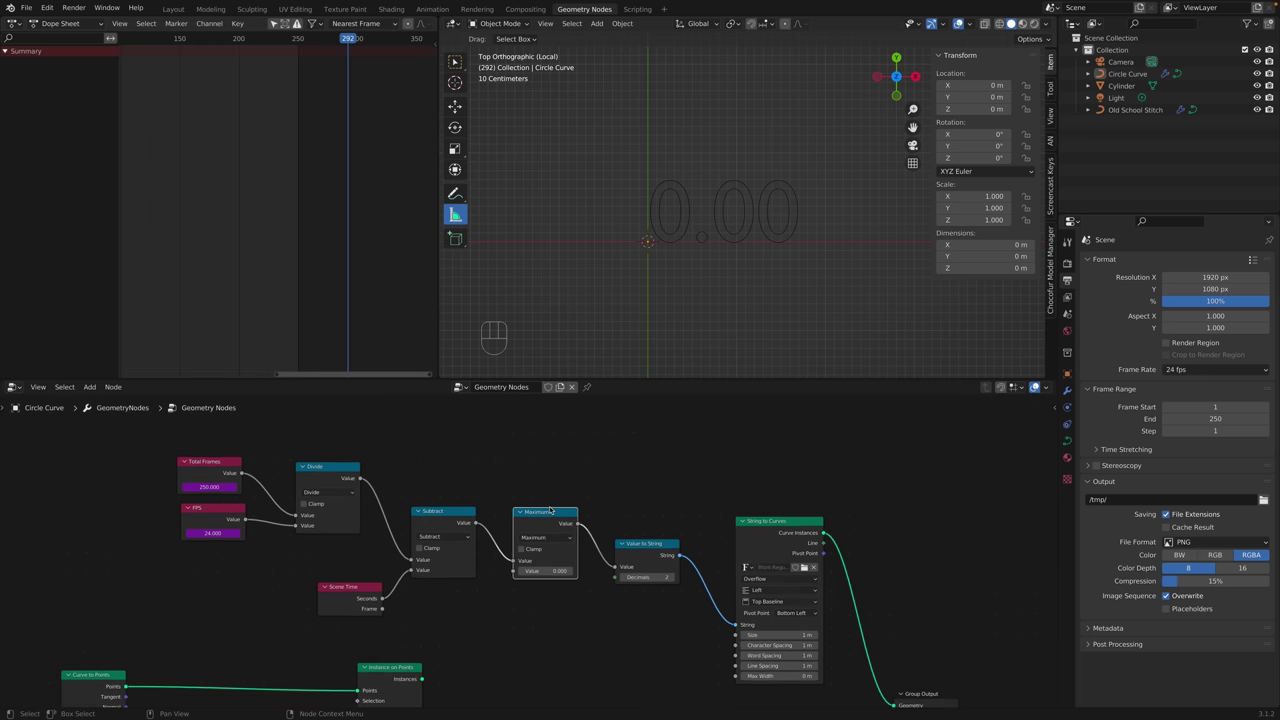
middle_click_drag(561, 537, 551, 497)
left_click(555, 460)
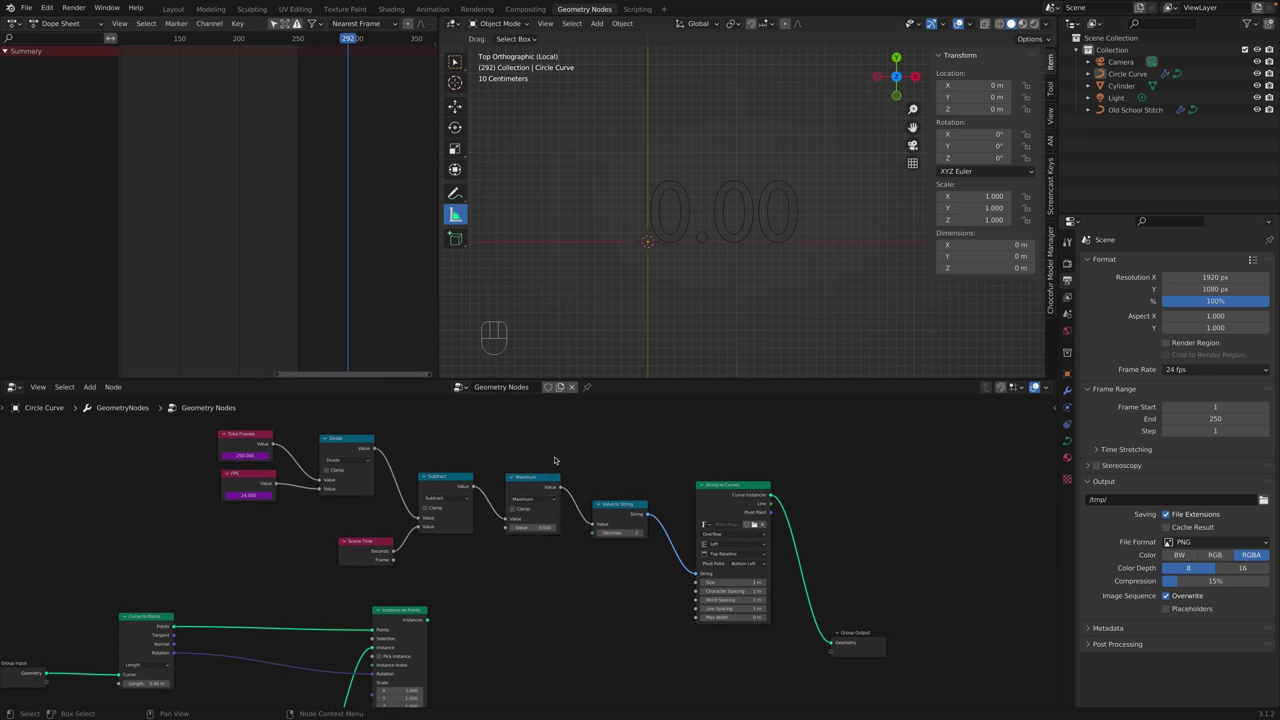
middle_click_drag(187, 434, 5, 400)
left_click_drag(653, 601, 813, 488)
left_click_drag(561, 458, 552, 459)
middle_click_drag(724, 260, 716, 215)
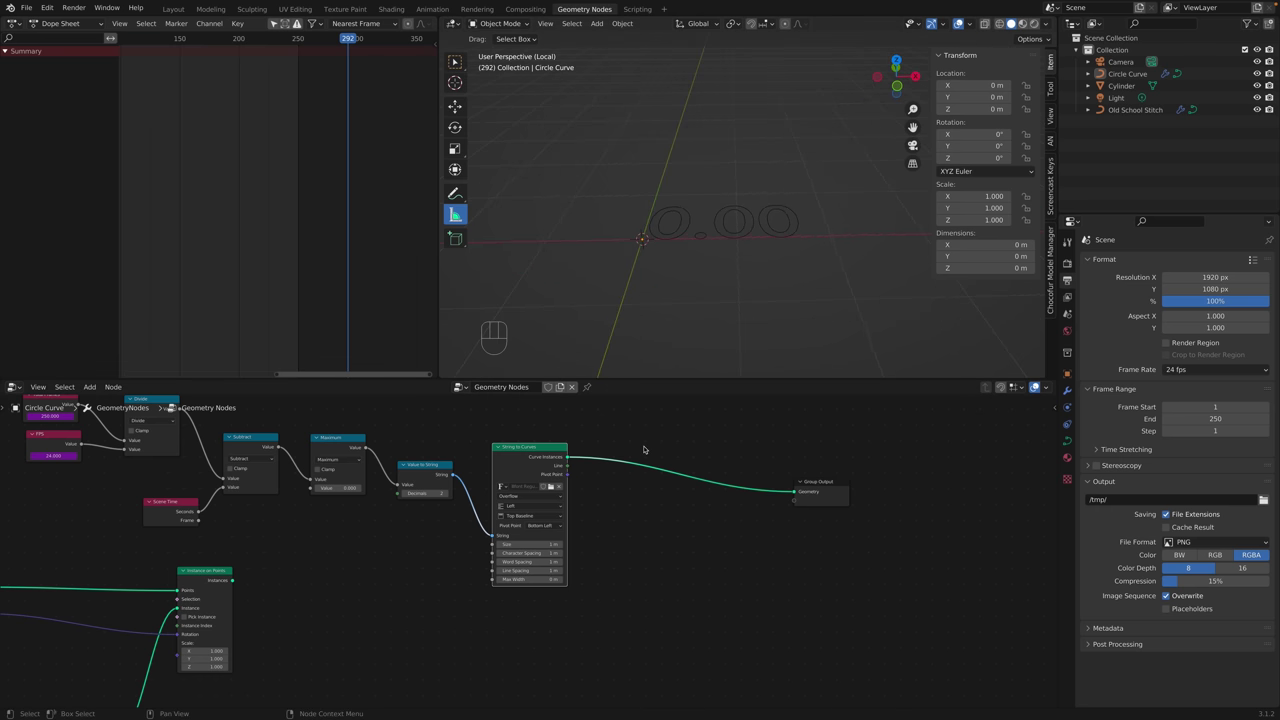
Insert a Curve to Mesh node between String to Curves and Group Output.
key("shift+a")
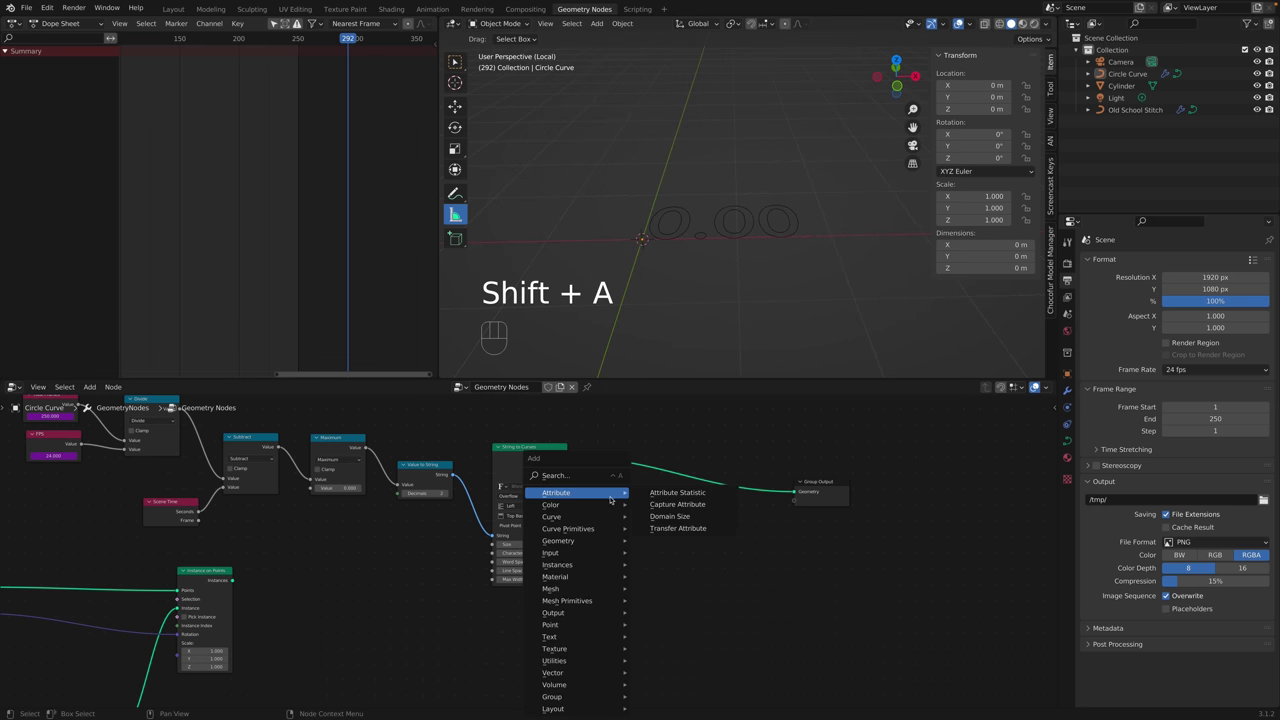
mouse_move(634, 577)
mouse_move(600, 516)
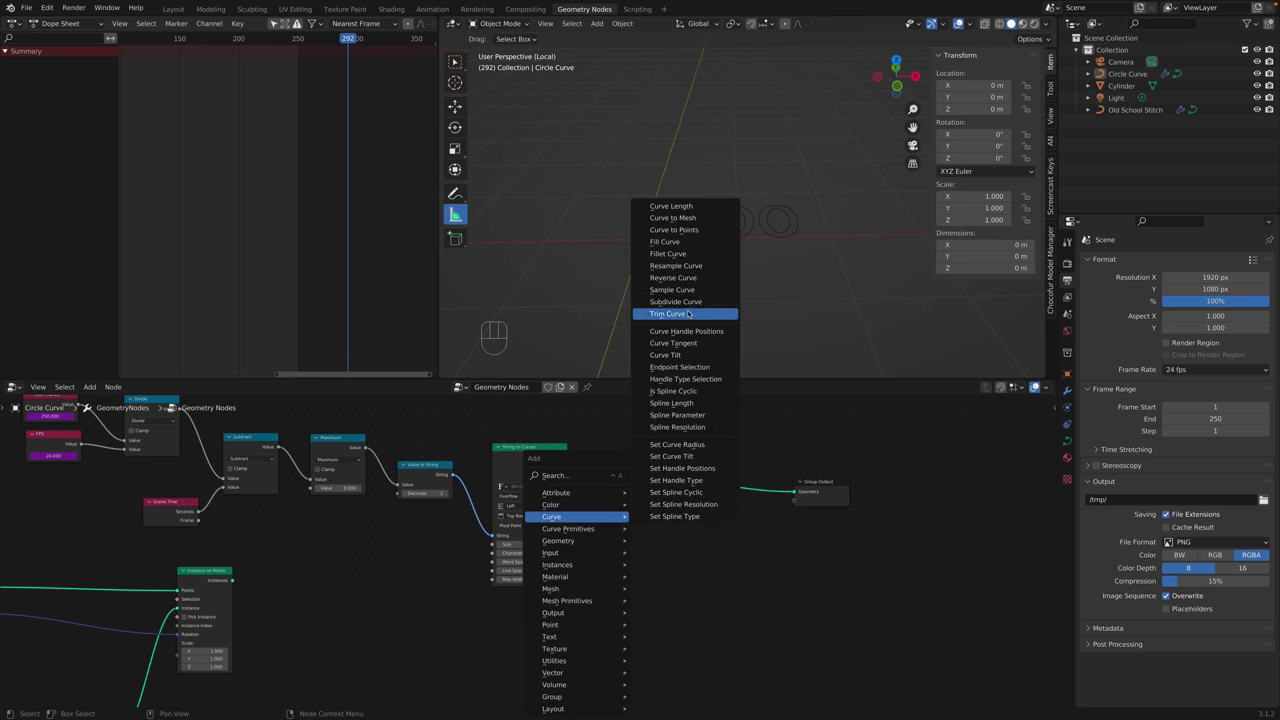
left_click(697, 219)
left_click(646, 452)
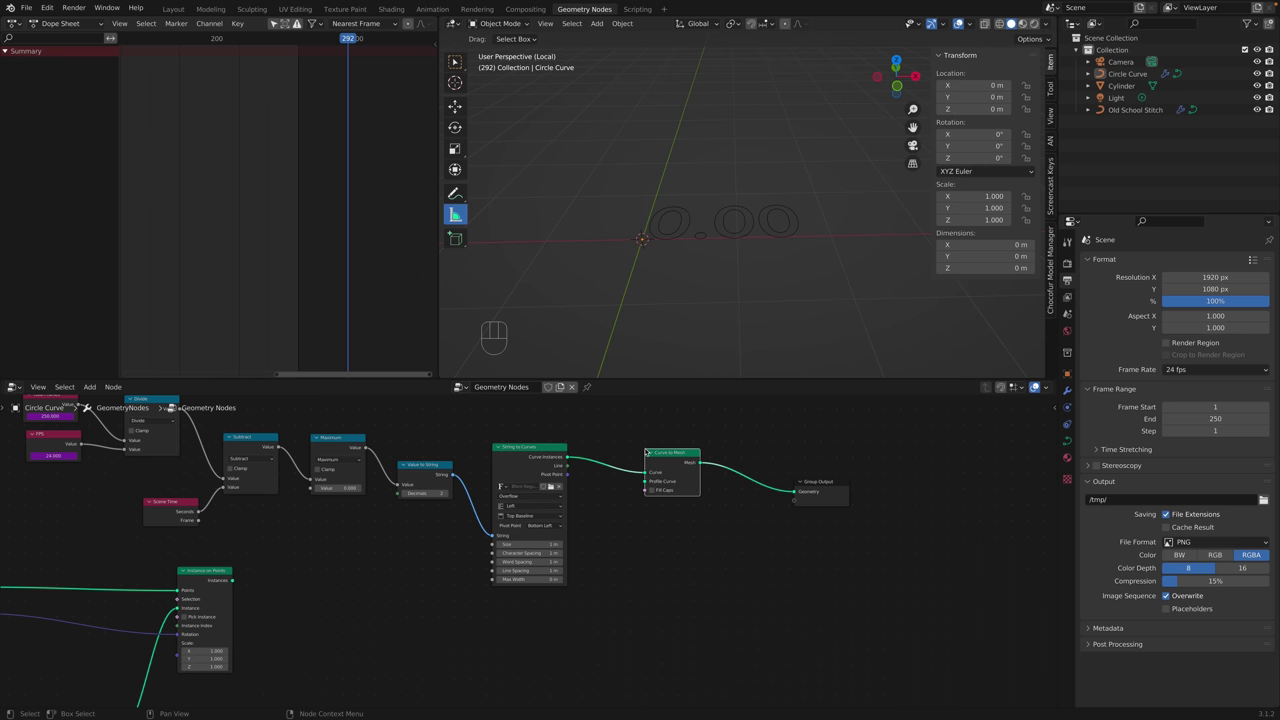
Space out the end nodes and feed Curve to Mesh's Profile Curve from a new Curve Circle node with a radius of about 0.04 m.
left_click_drag(815, 482, 838, 463)
left_click_drag(671, 449, 719, 462)
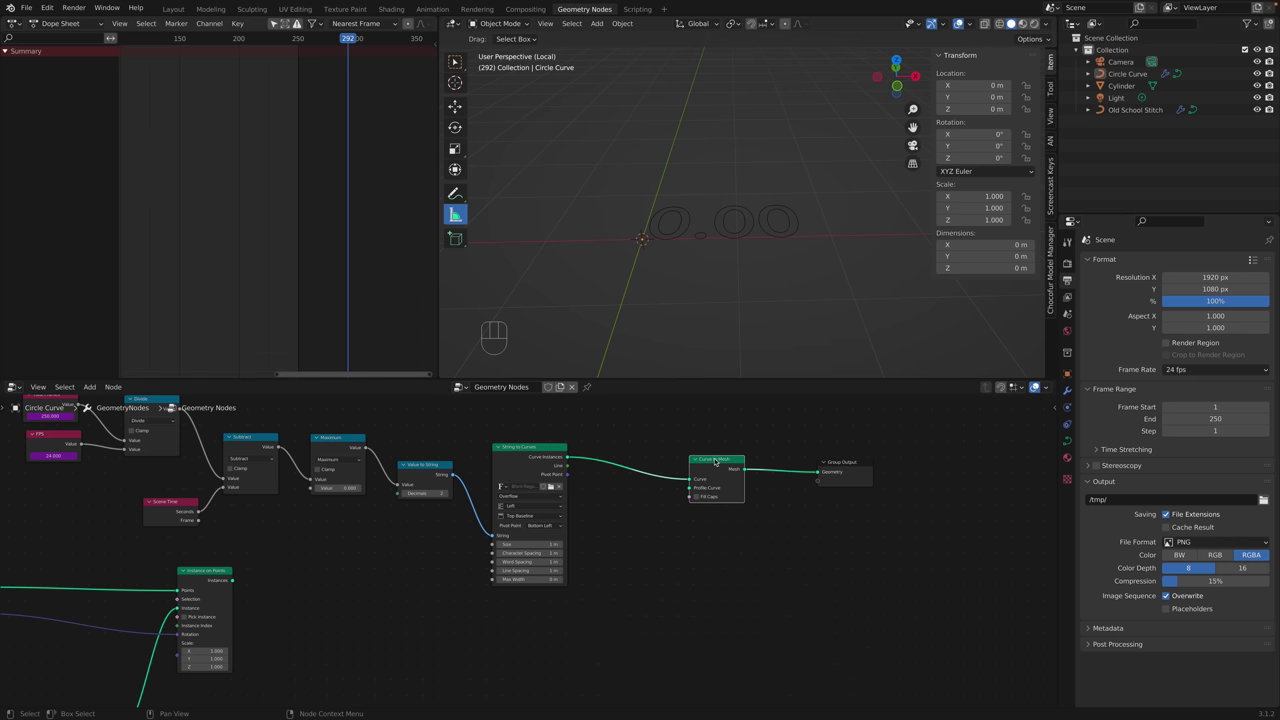
key("shift+a")
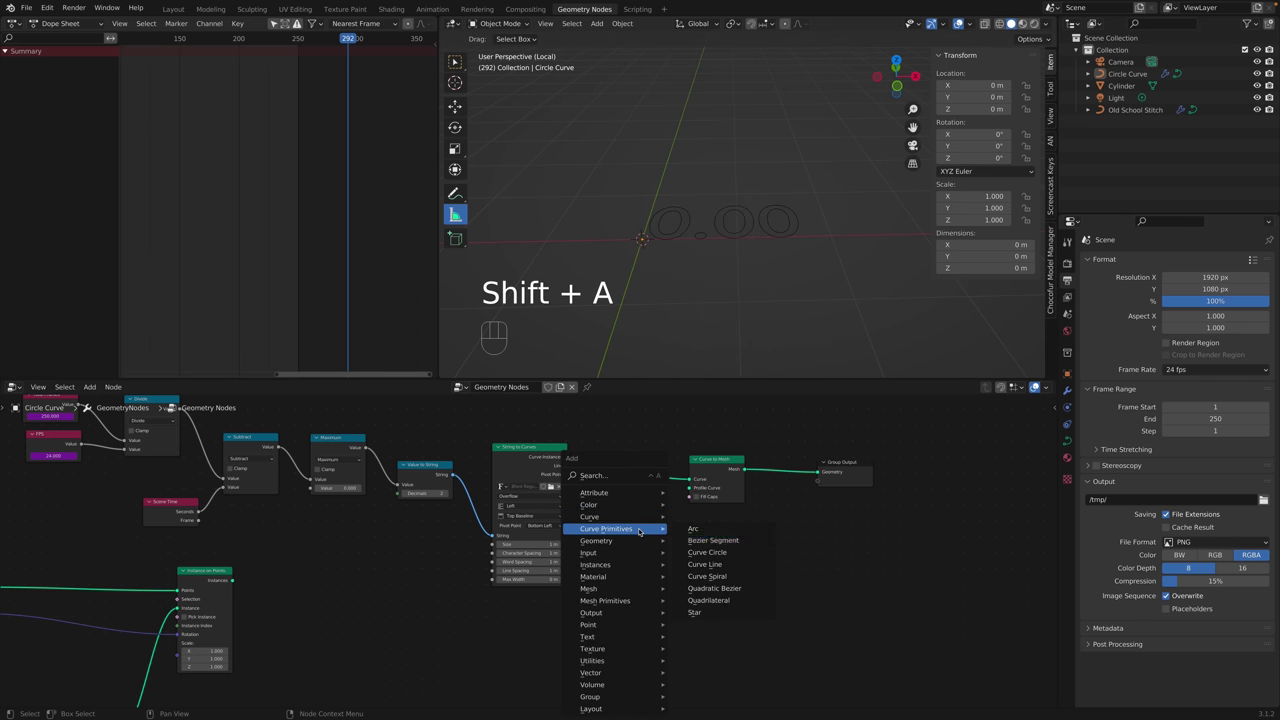
mouse_move(640, 528)
left_click(740, 550)
left_click(625, 518)
left_click_drag(668, 526, 690, 493)
left_click_drag(641, 556, 610, 556, "shift")
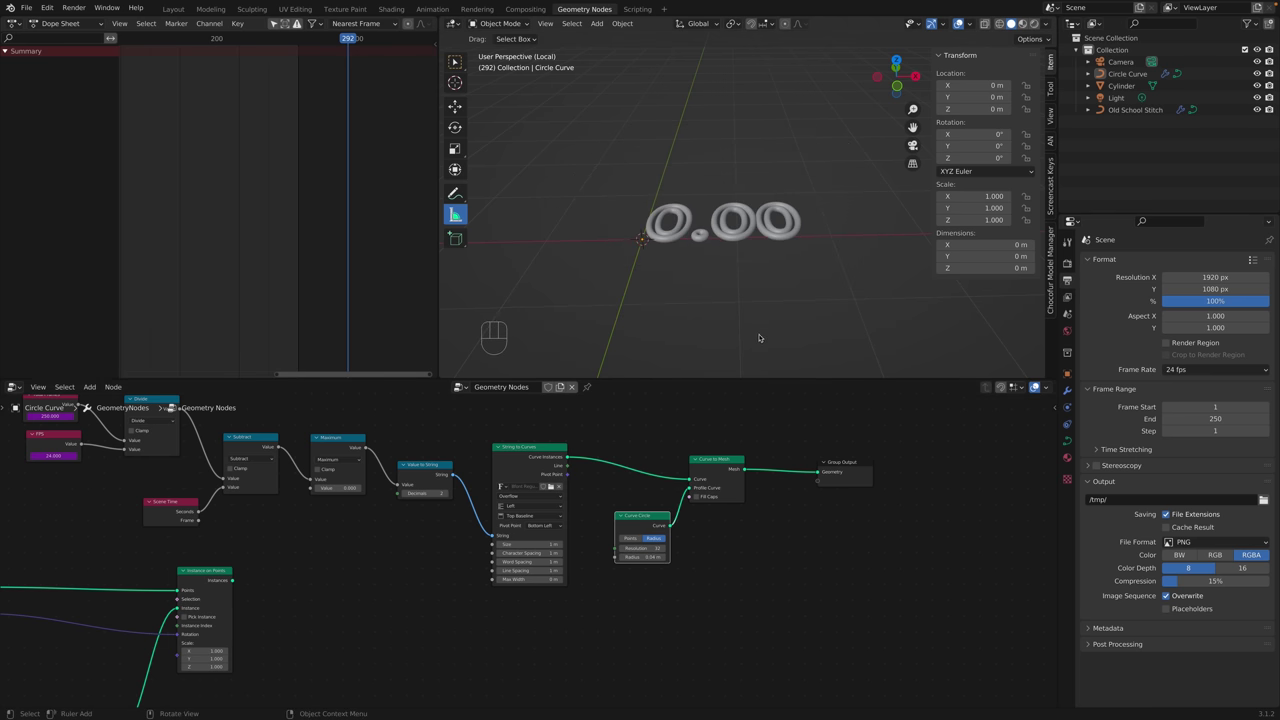
mouse_move(724, 218)
middle_mouse_down()
mouse_move(723, 294)
mouse_move(749, 266)
mouse_move(748, 222)
mouse_move(735, 240)
middle_mouse_up()
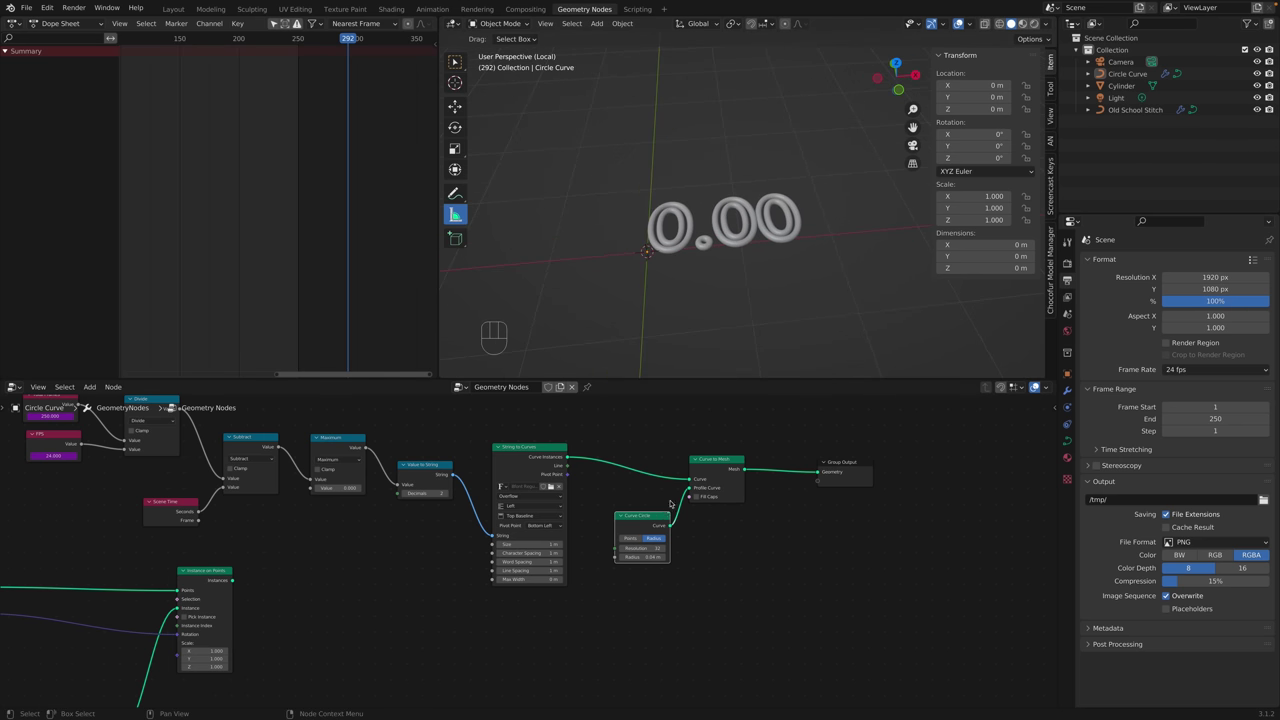
Remove the Curve Circle and Curve to Mesh nodes, leaving String to Curves connected to Group Output.
key("x")
key("z")
key("ctrl+x")
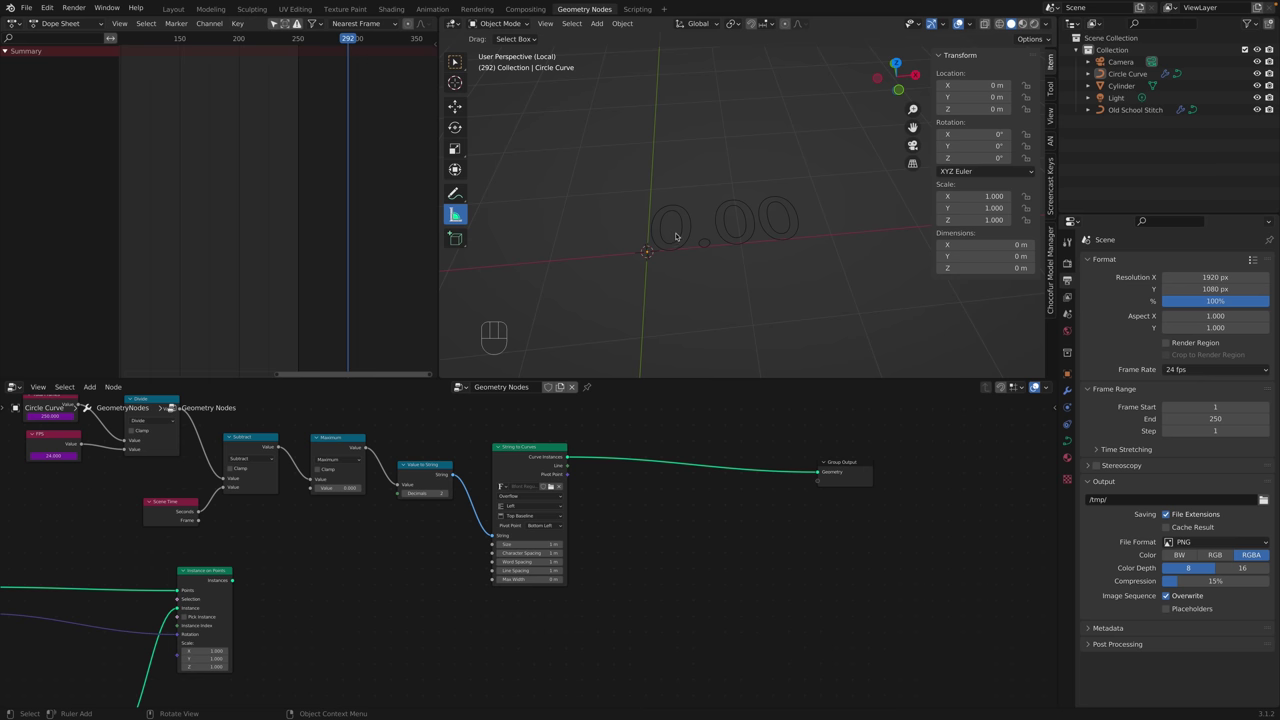
Insert a Fill Curve node between String to Curves and Group Output.
key("shift+a")
mouse_move(560, 607)
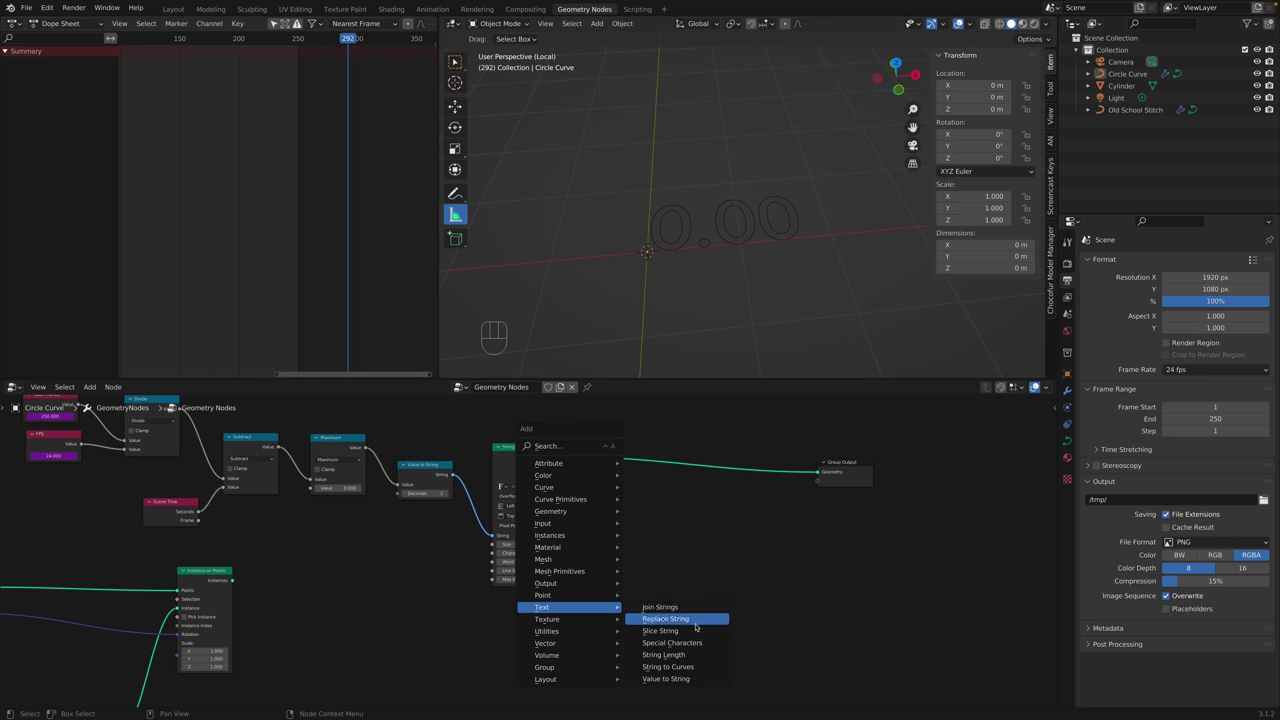
mouse_move(560, 487)
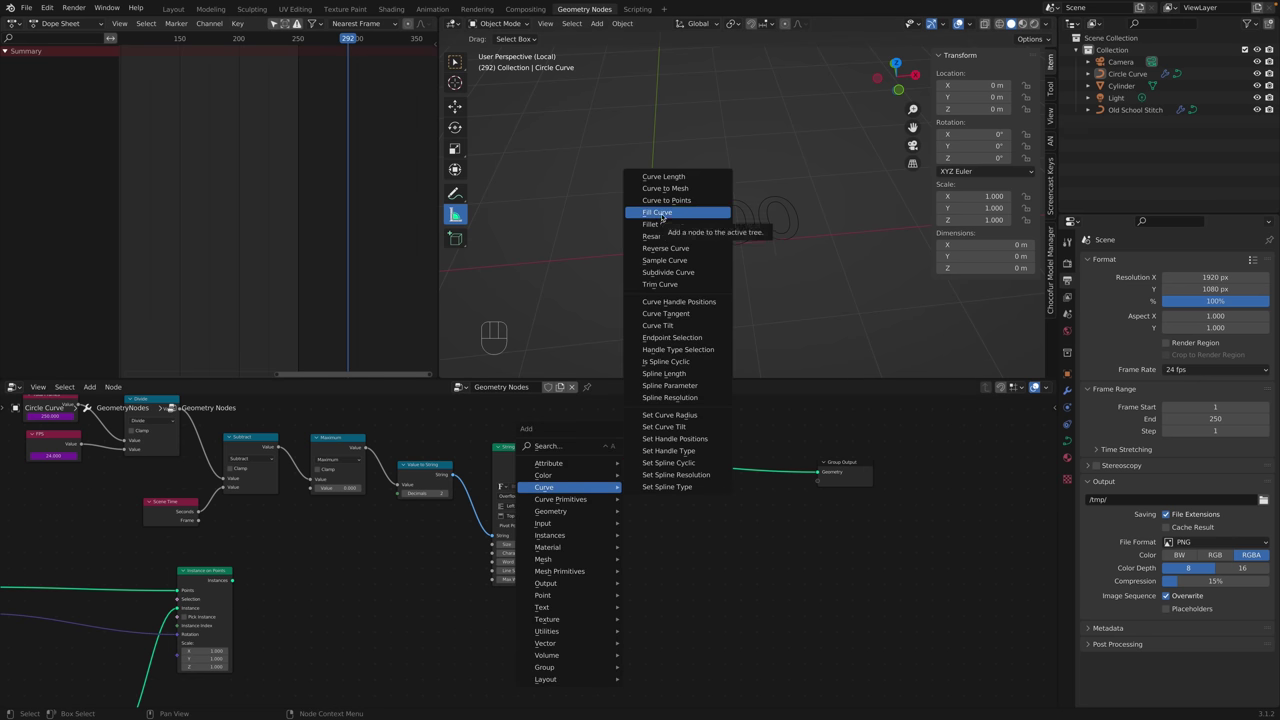
left_click(660, 213)
left_click(657, 453)
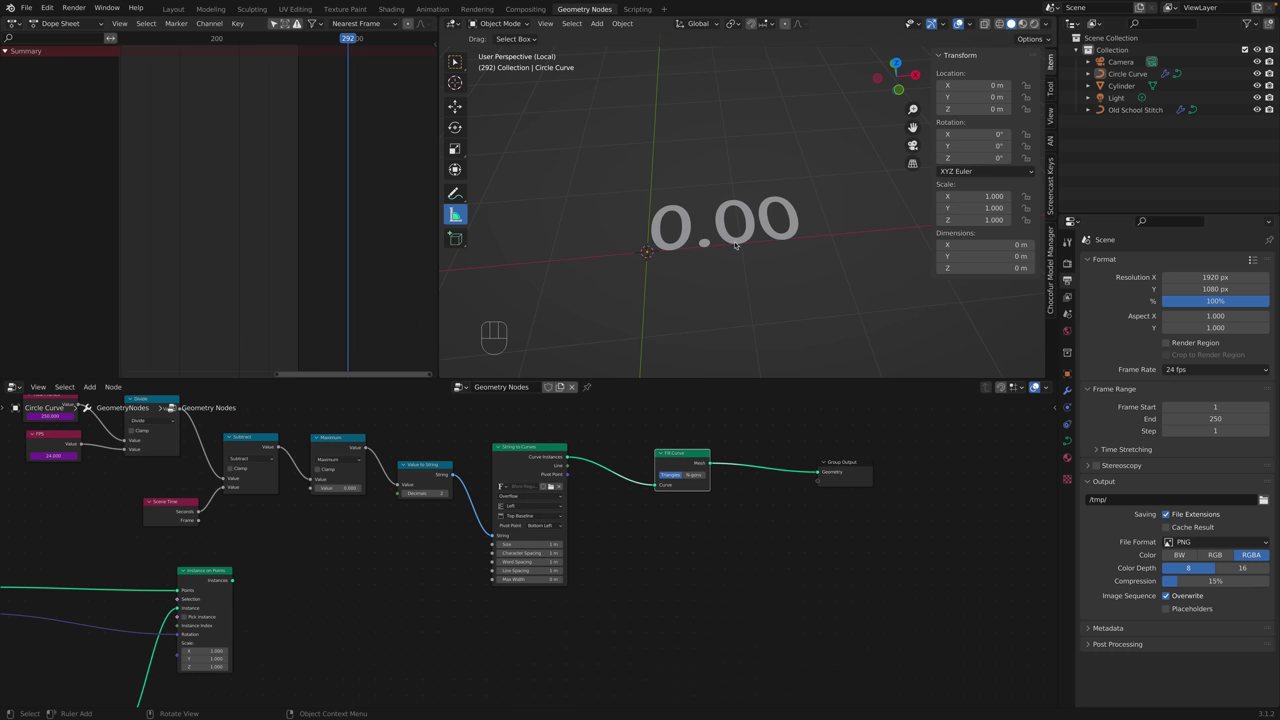
scroll(735, 245, "up", 4)
scroll(705, 265, "down", 3)
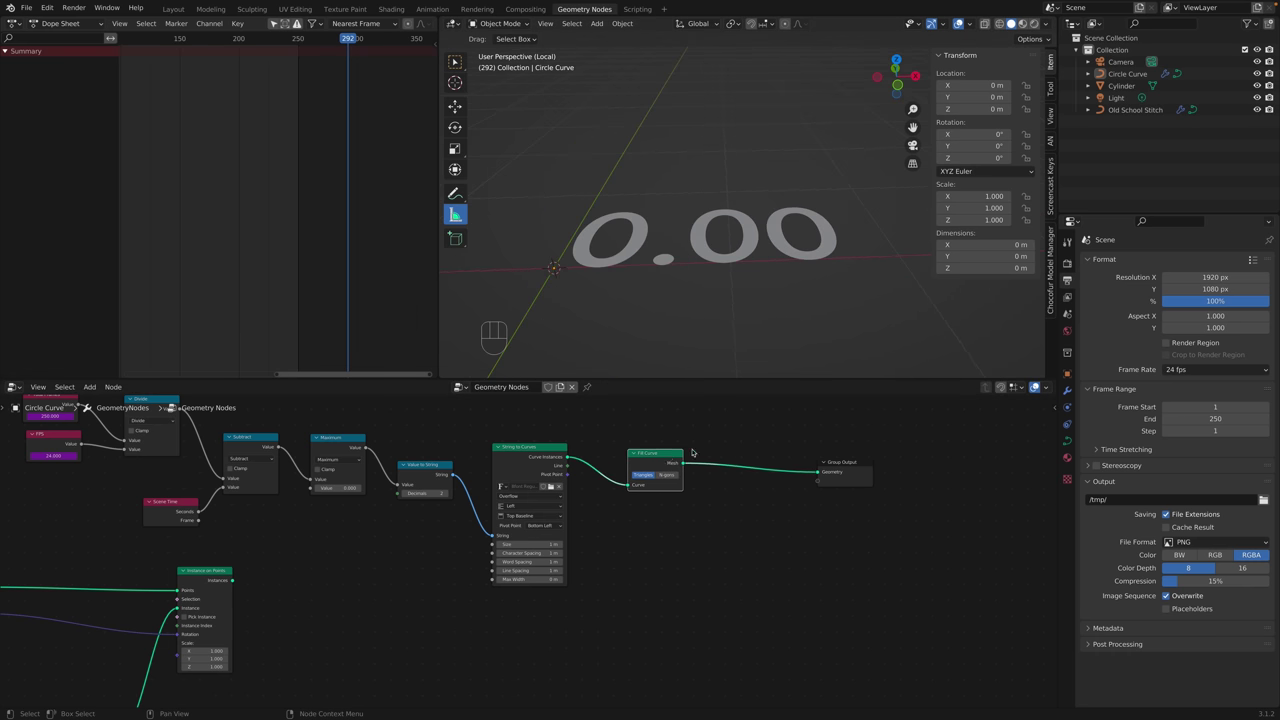
Insert an Extrude Mesh node between Fill Curve and Group Output, and reduce its Offset Scale to about 0.1.
key("shift+a")
mouse_move(708, 449)
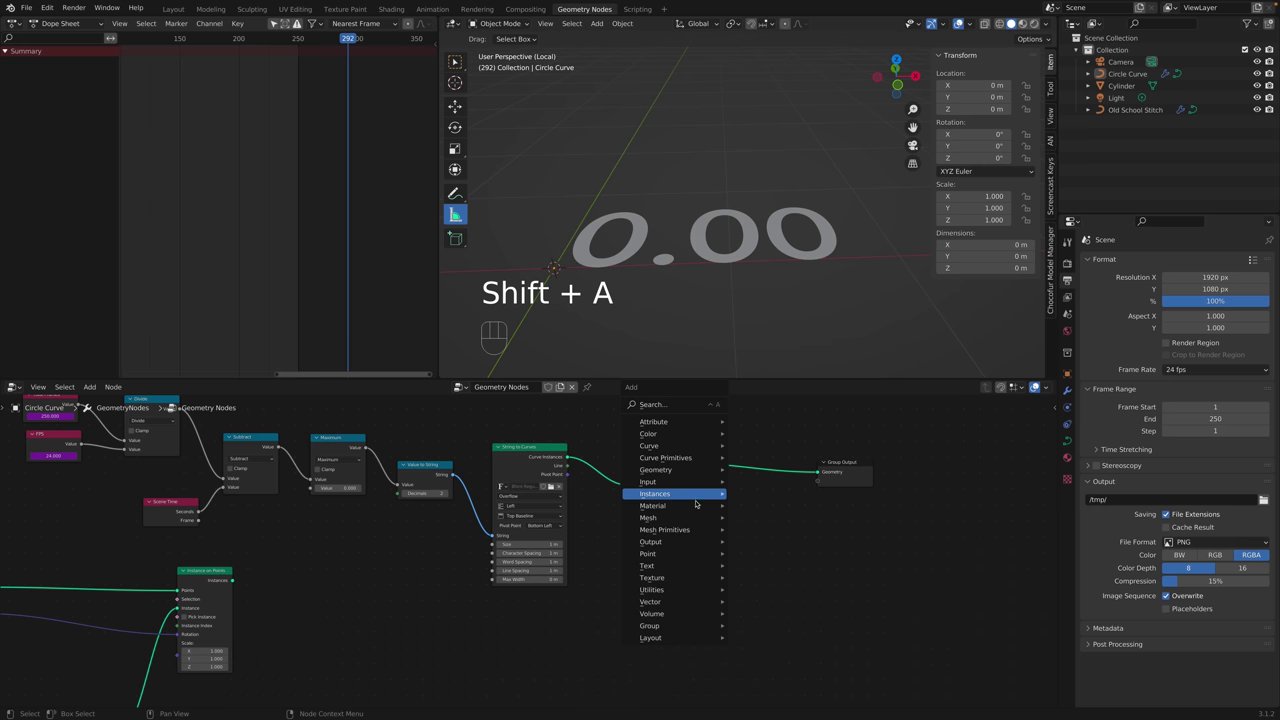
mouse_move(692, 518)
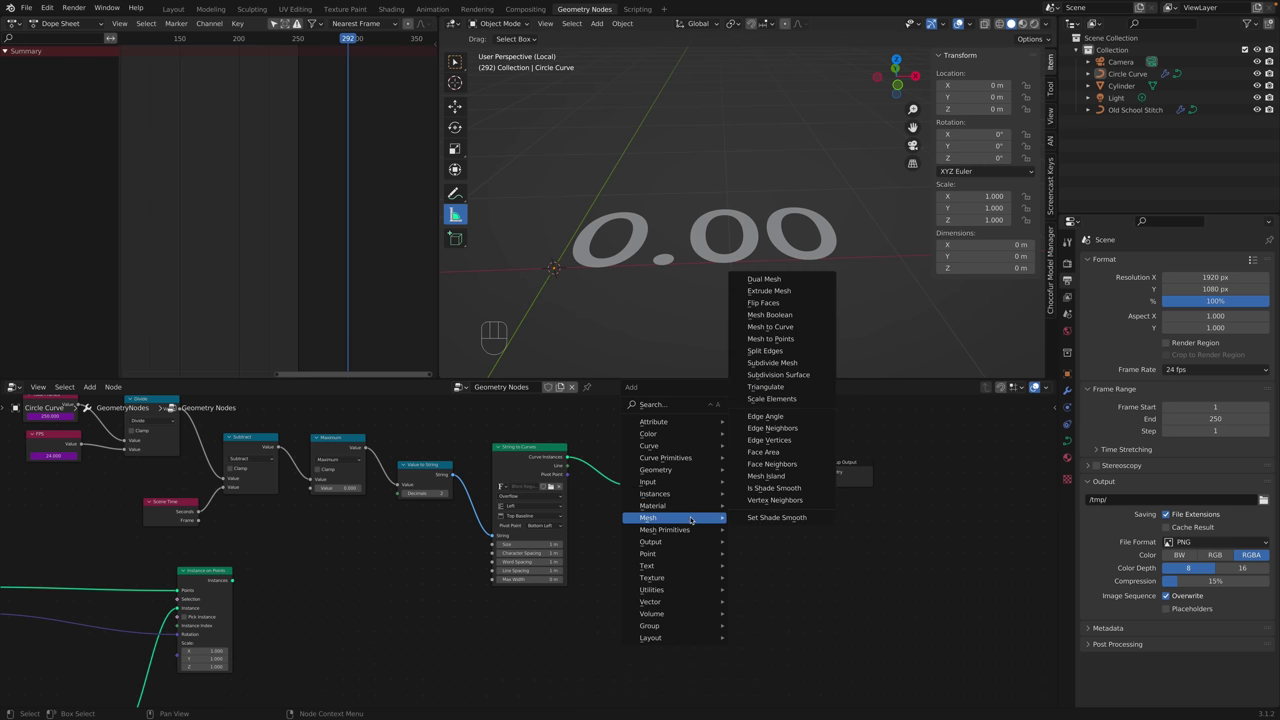
left_click(769, 290)
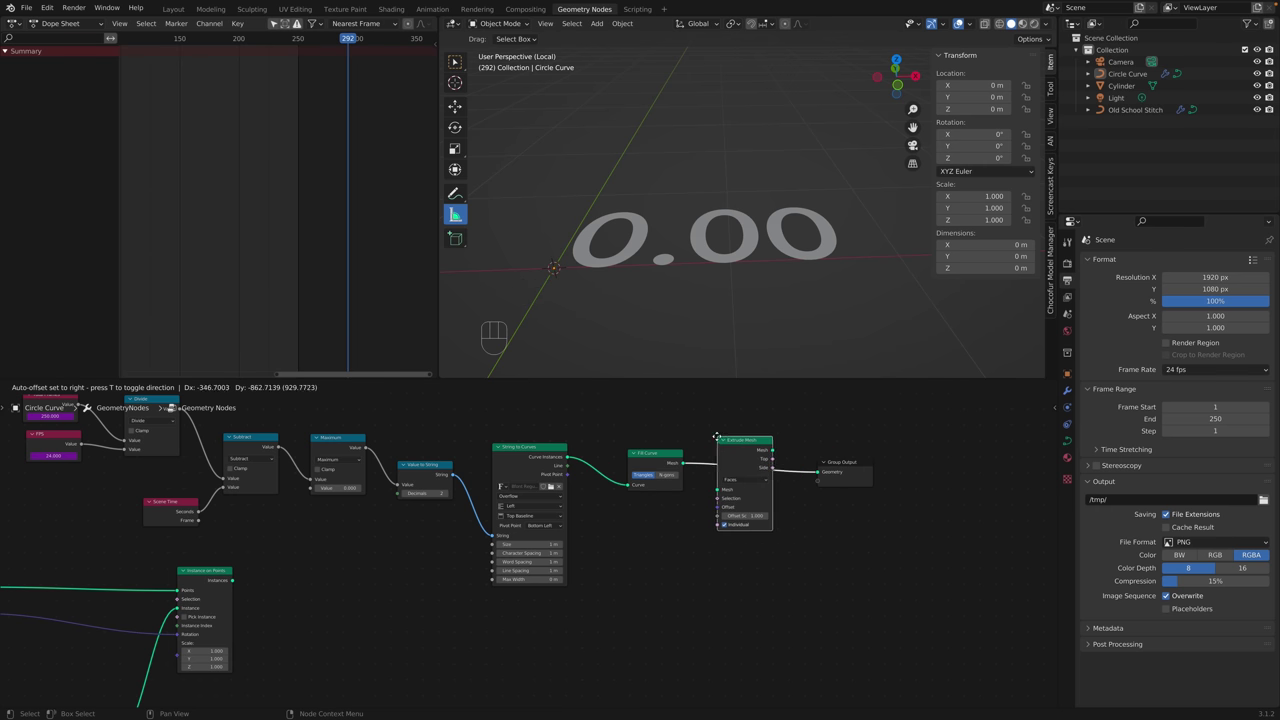
left_click(722, 433)
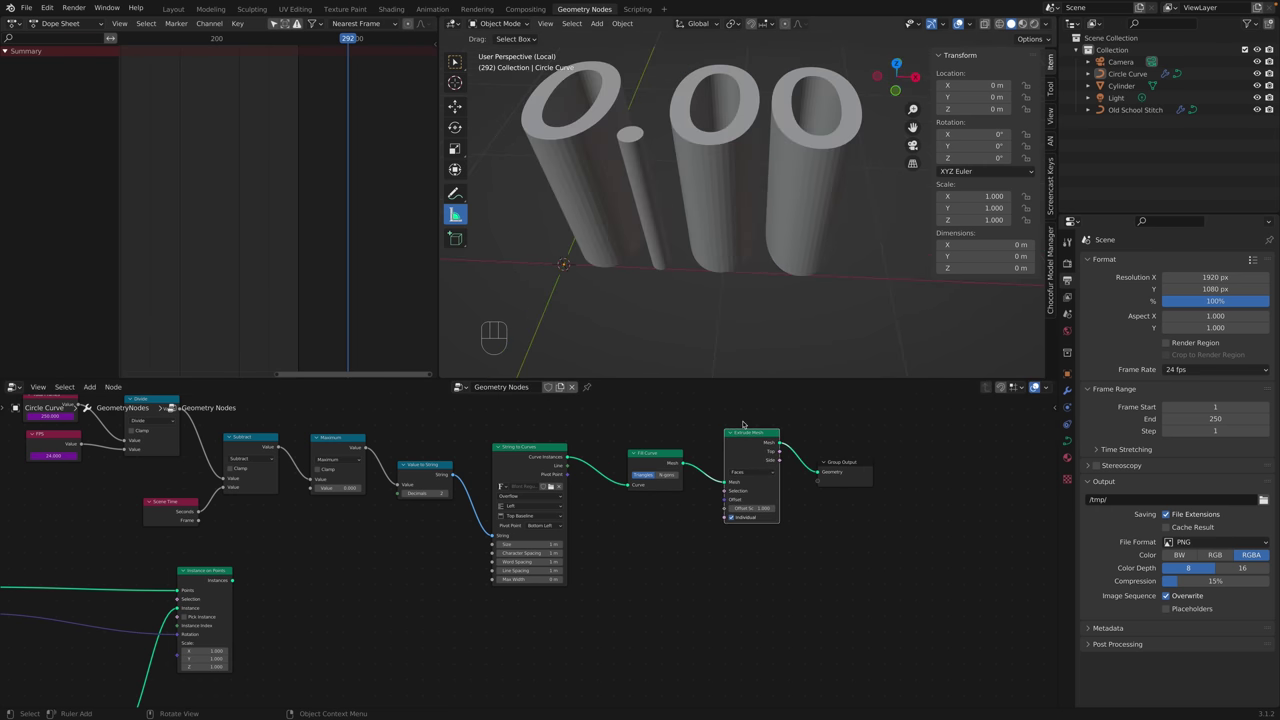
left_click_drag(752, 508, 682, 508, "shift")
left_click_drag(844, 462, 918, 461)
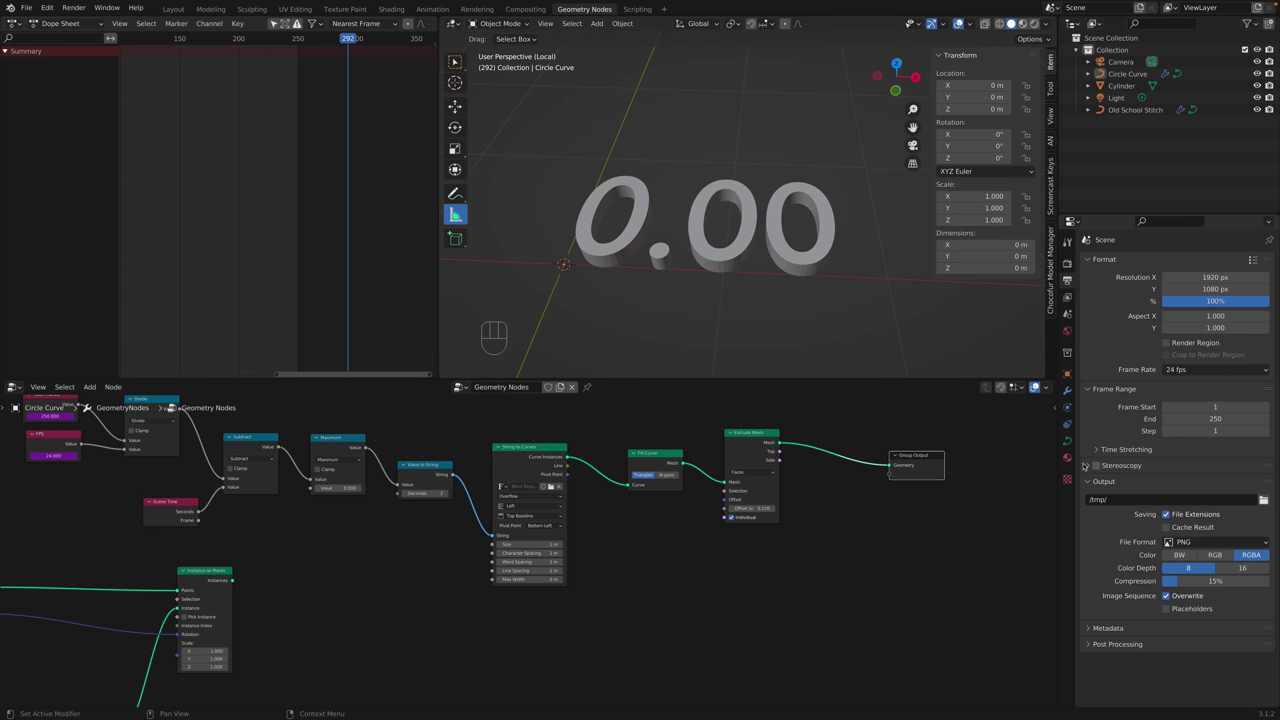
Select the Circle Curve text object and try to apply object-level Shade Smooth to it.
mouse_move(668, 452)
left_mouse_down()
mouse_move(668, 441)
mouse_move(657, 454)
left_mouse_up()
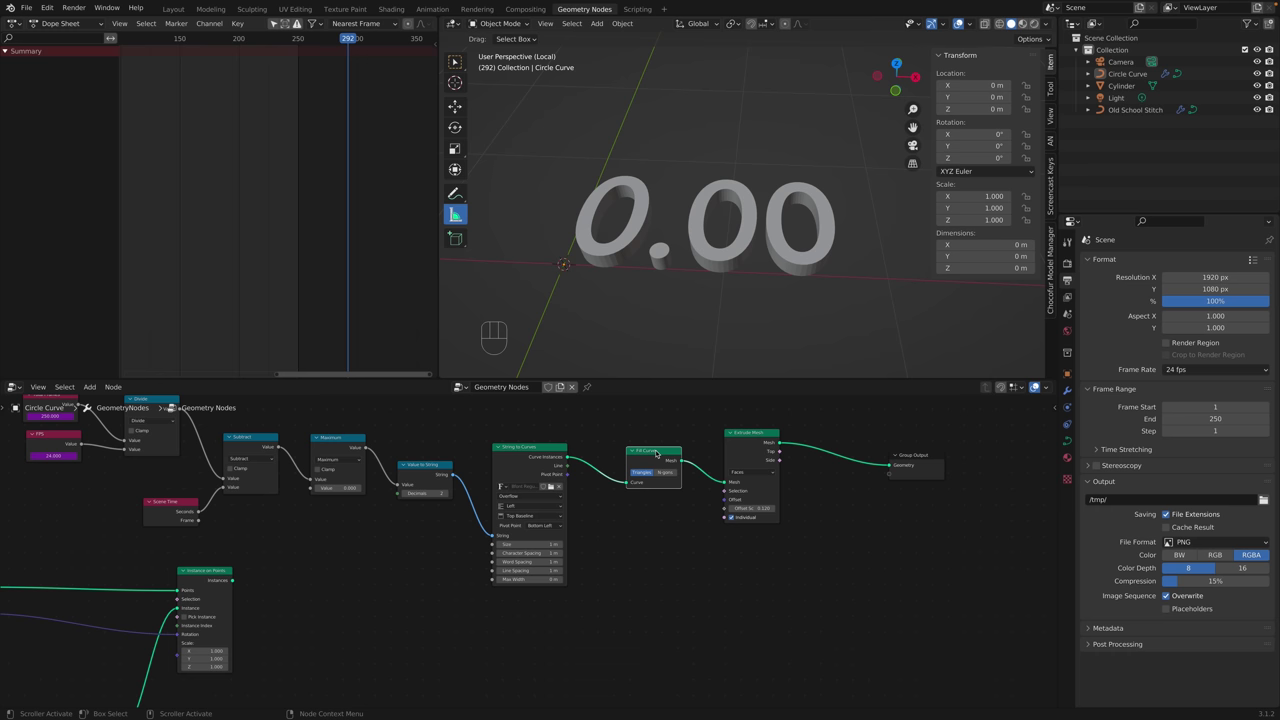
left_click_drag(656, 453, 657, 452)
mouse_move(794, 277)
middle_mouse_down()
mouse_move(788, 258)
mouse_move(794, 270)
mouse_move(760, 265)
middle_mouse_up()
left_click(697, 263)
right_click(697, 263)
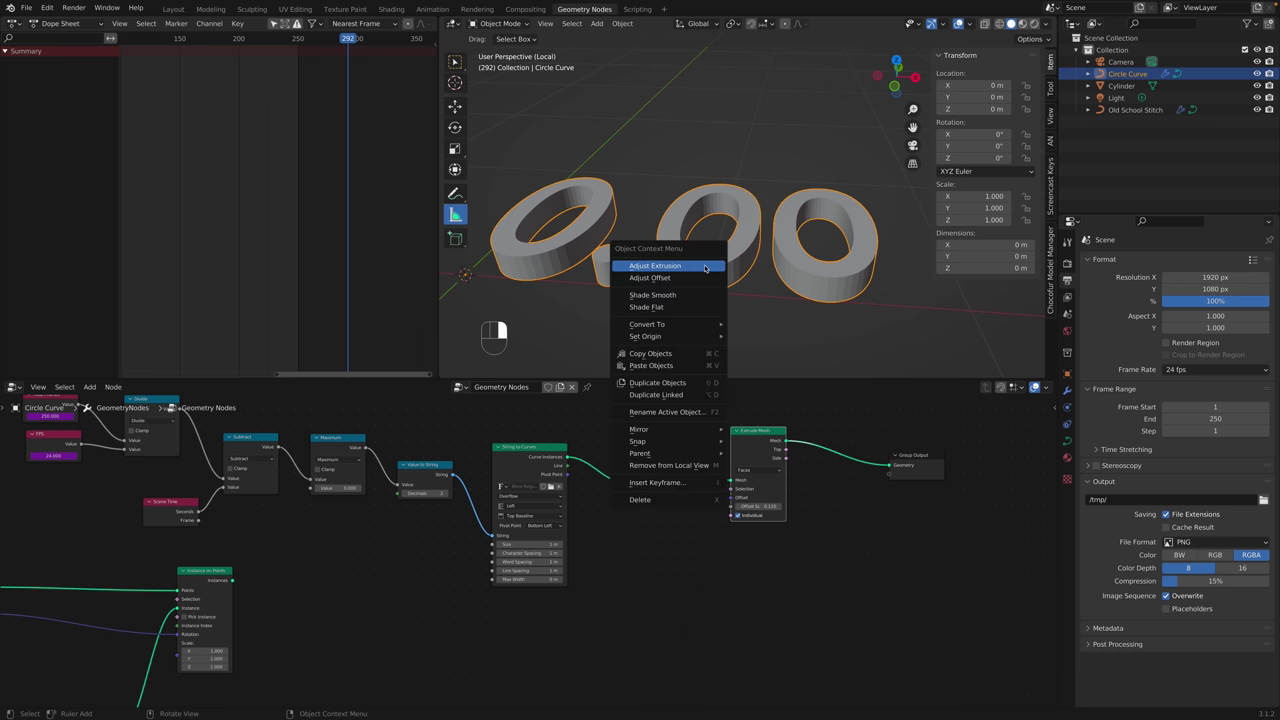
left_click(675, 301)
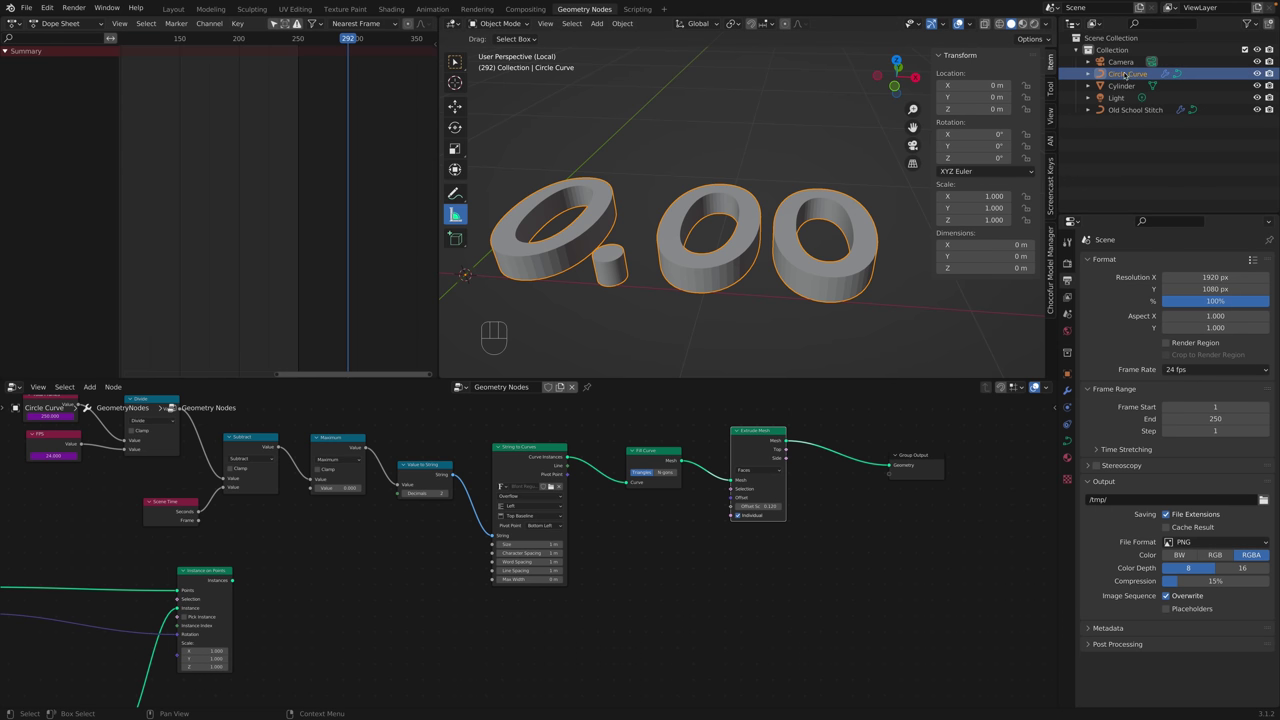
right_click(670, 225)
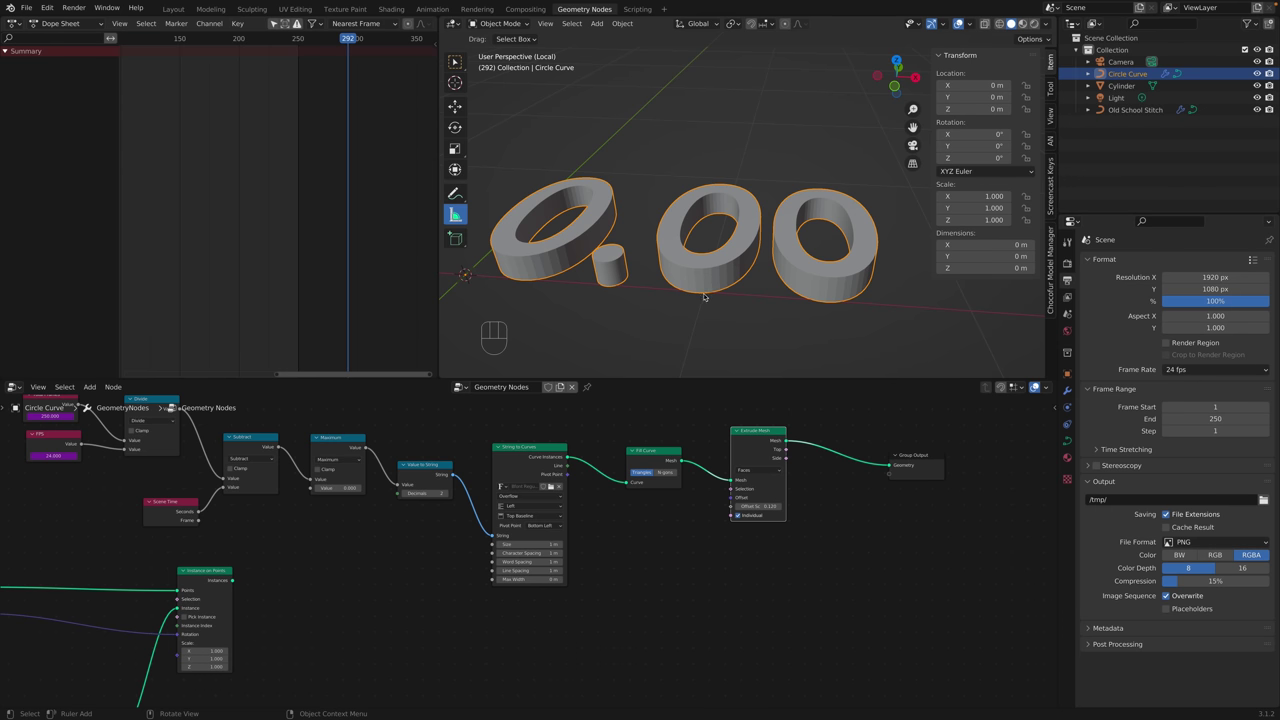
Make room after Extrude Mesh and insert a Set Shade Smooth node before Group Output.
left_click_drag(670, 455, 657, 455)
left_click_drag(767, 434, 743, 438)
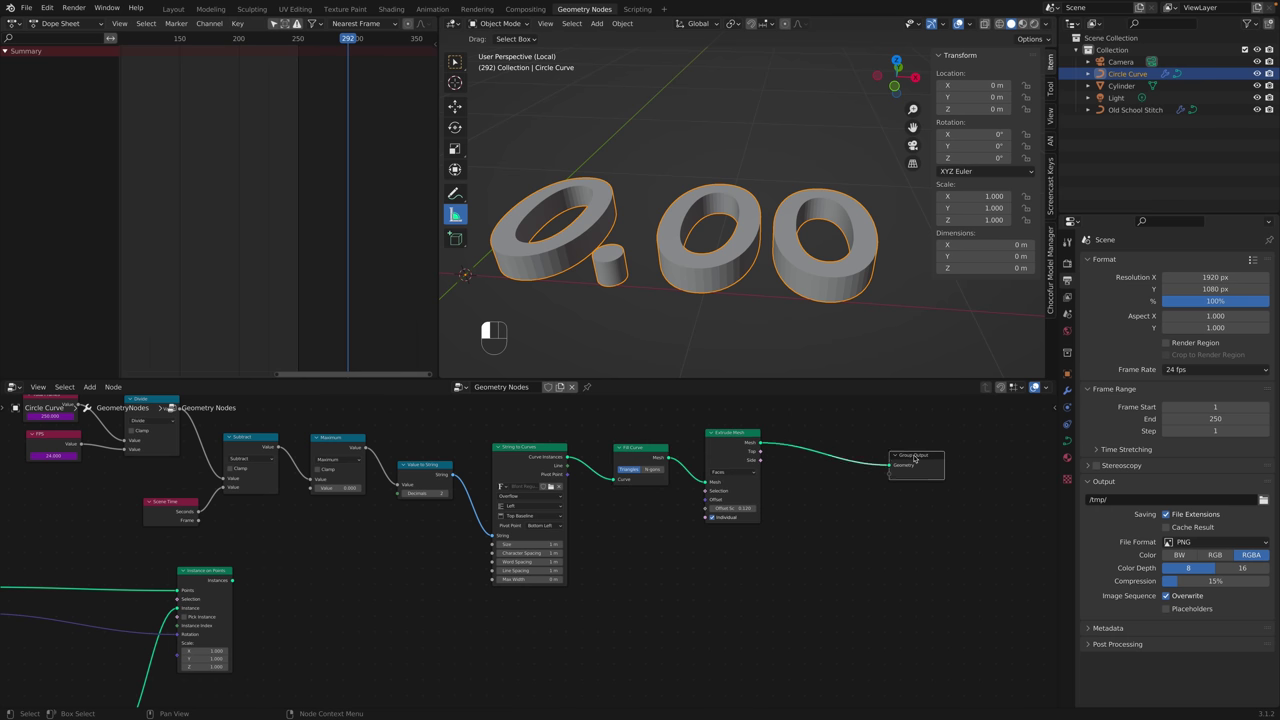
left_click_drag(885, 476, 921, 461)
left_click(793, 481)
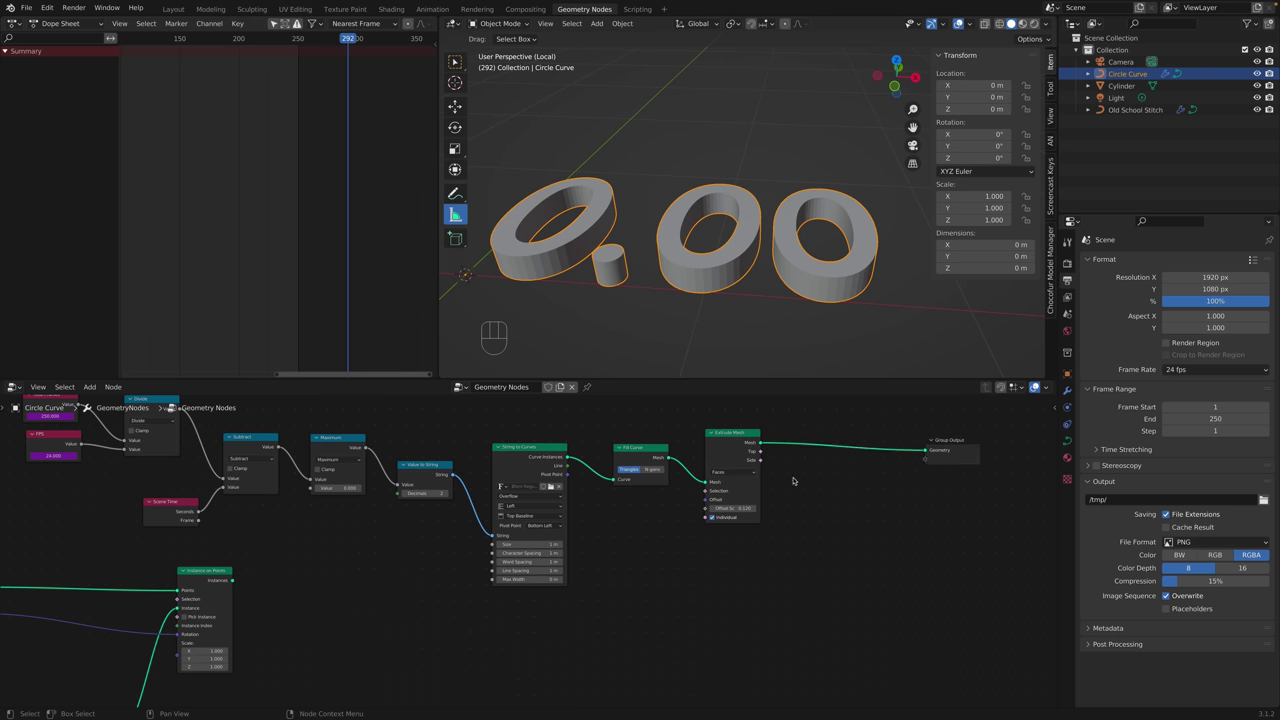
key("ctrl+a")
type("smooth")
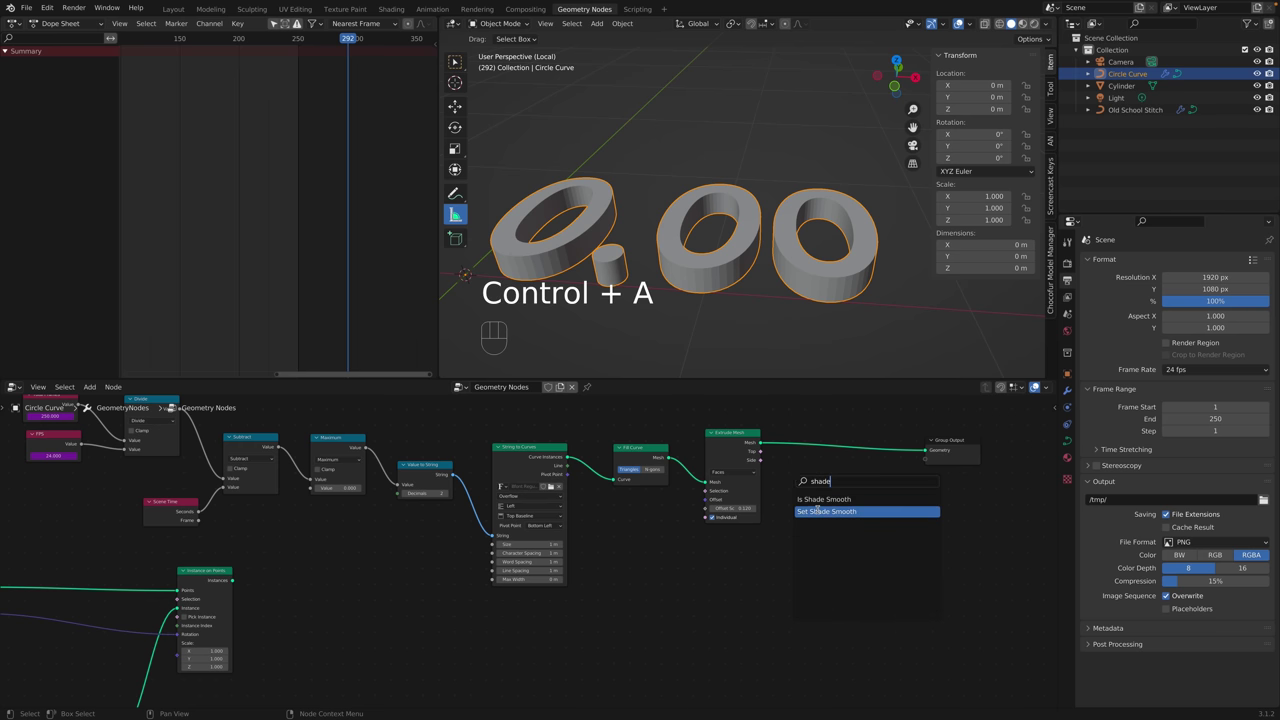
key("Return")
left_click(831, 464)
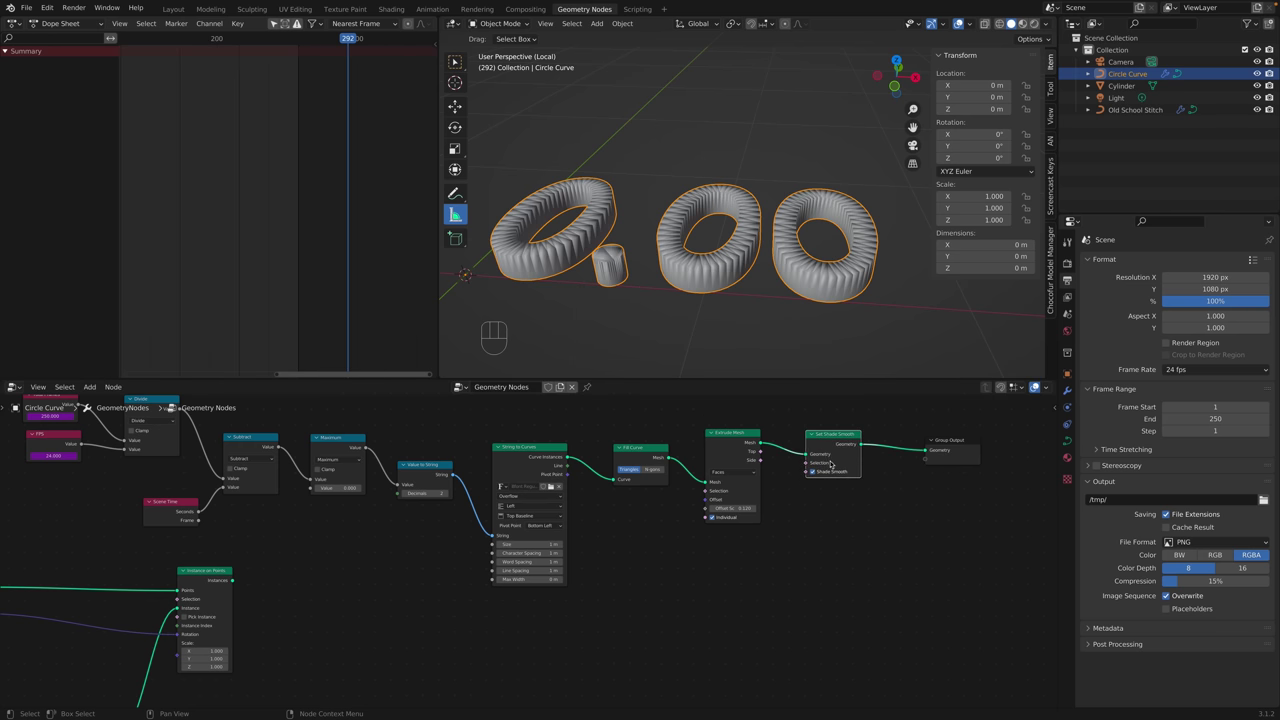
Toggle Shade Smooth off and on in the Set Shade Smooth node and compare the digits' shading up close.
left_click(814, 475)
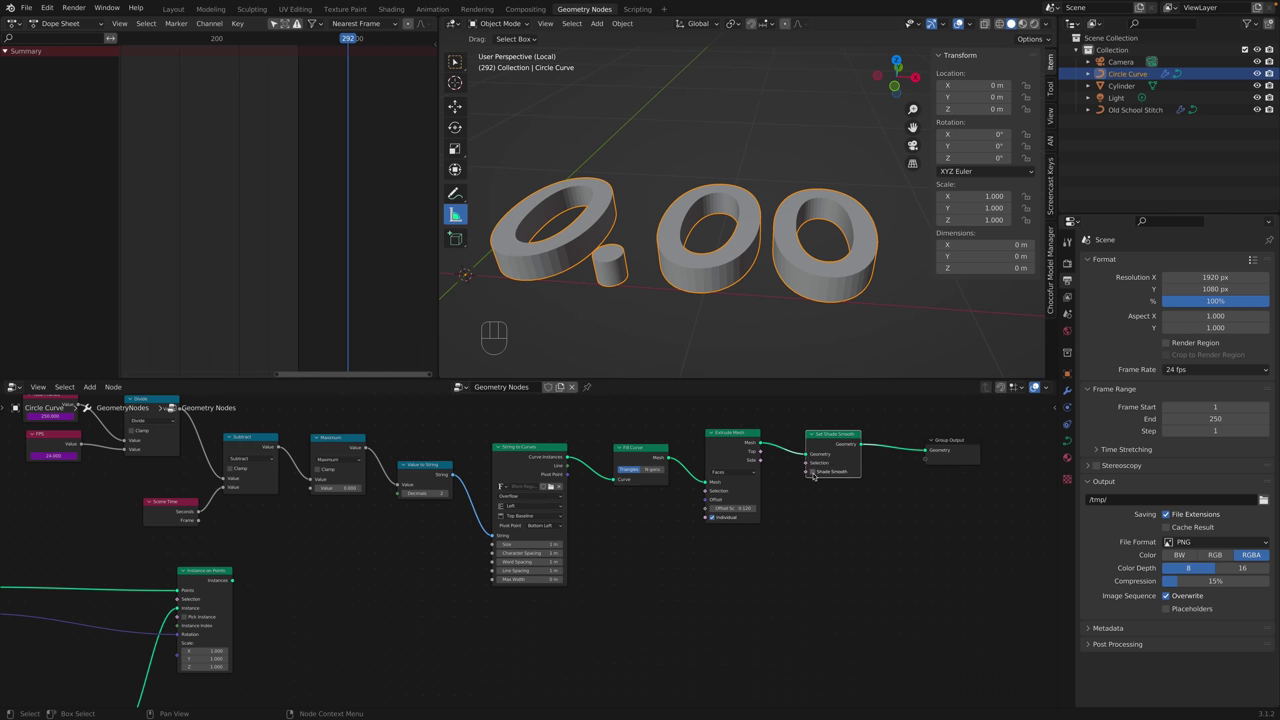
left_click(814, 475)
double_click(814, 475)
left_click(814, 475)
left_click(814, 475)
scroll(798, 279, "up", 4)
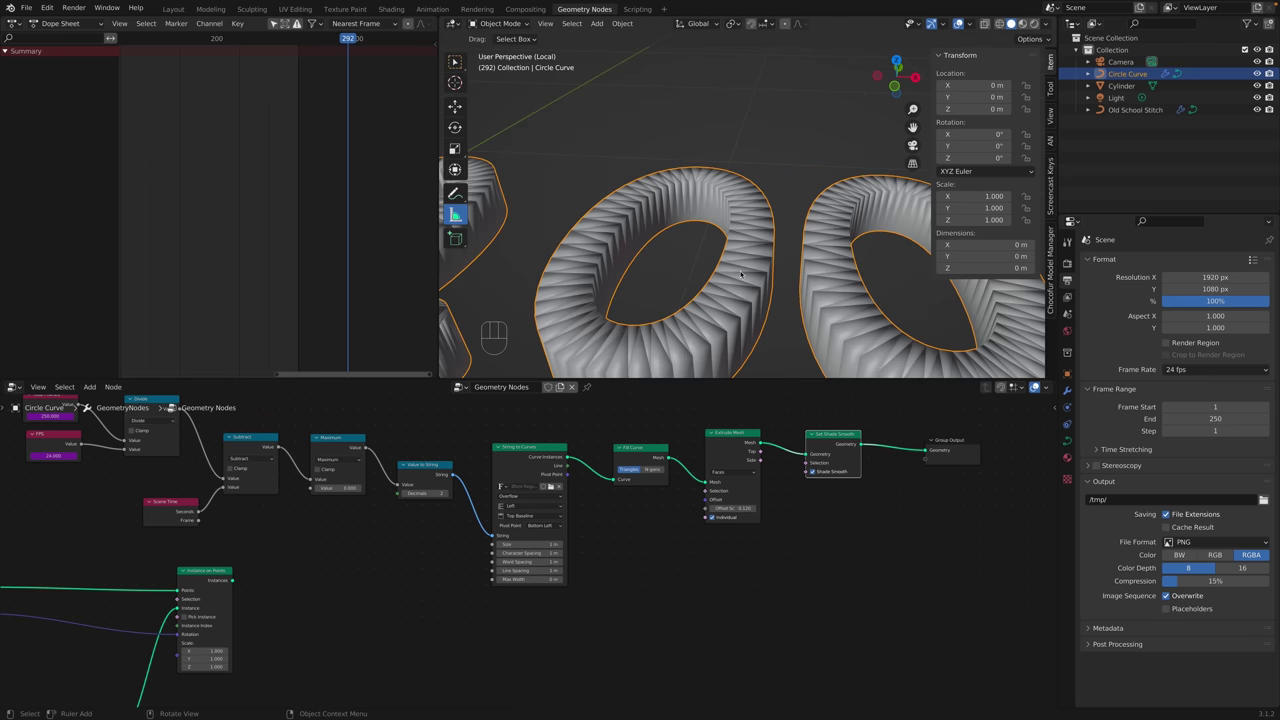
scroll(741, 274, "down", 2)
mouse_move(729, 291)
middle_mouse_down()
mouse_move(740, 250)
mouse_move(719, 302)
middle_mouse_up()
Switch the Fill Curve node's mode to N-gons and inspect the smoothed digits.
mouse_move(641, 447)
left_mouse_down()
mouse_move(622, 428)
mouse_move(635, 440)
left_mouse_up()
left_click(623, 466)
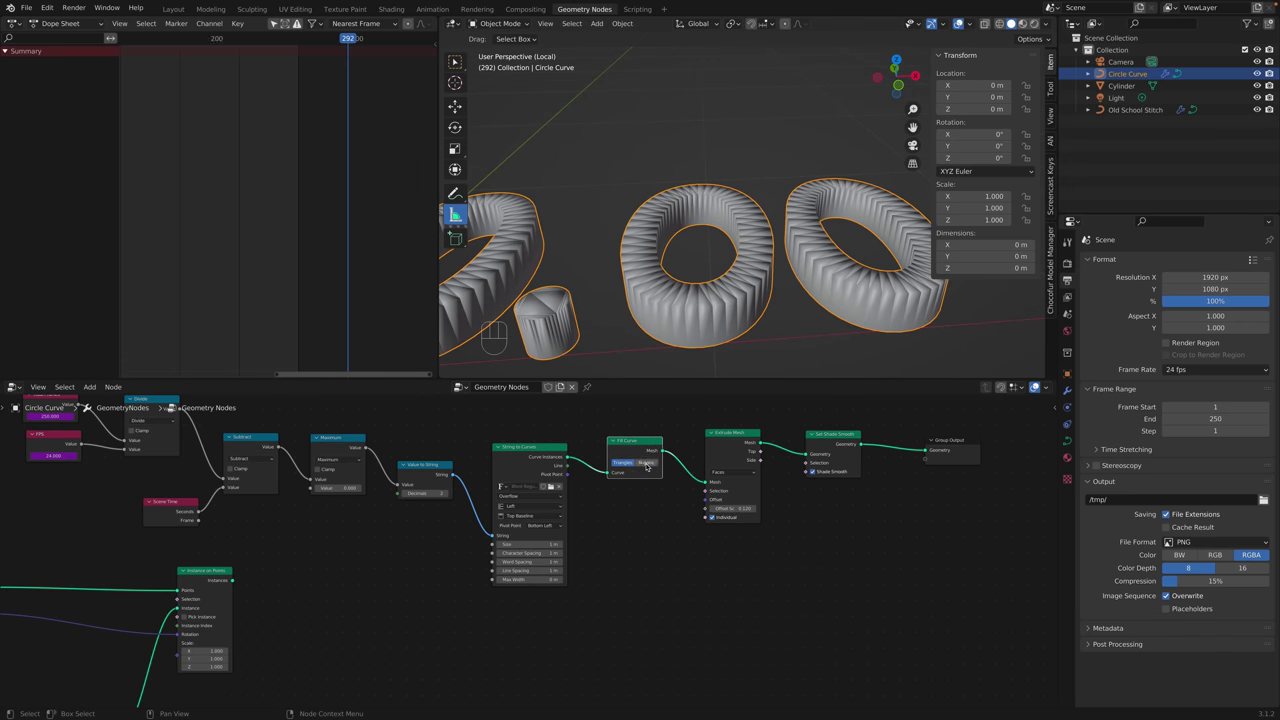
left_click(647, 463)
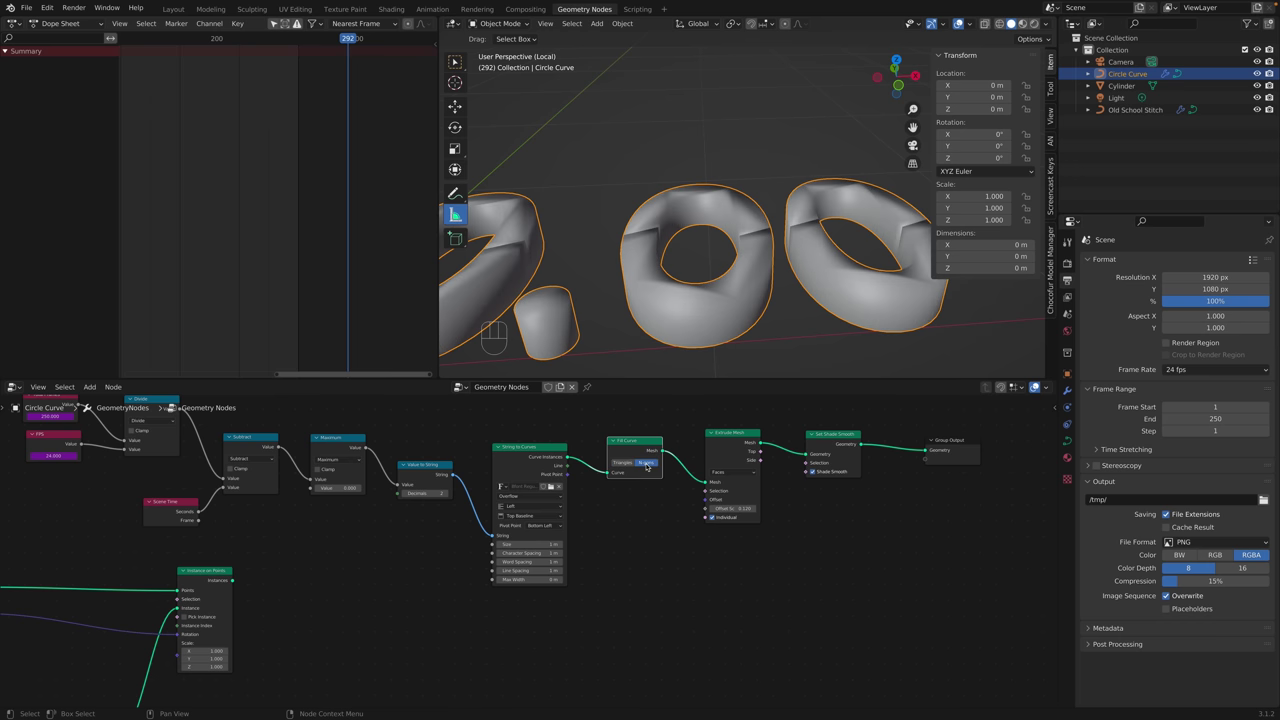
middle_click_drag(640, 300, 727, 286)
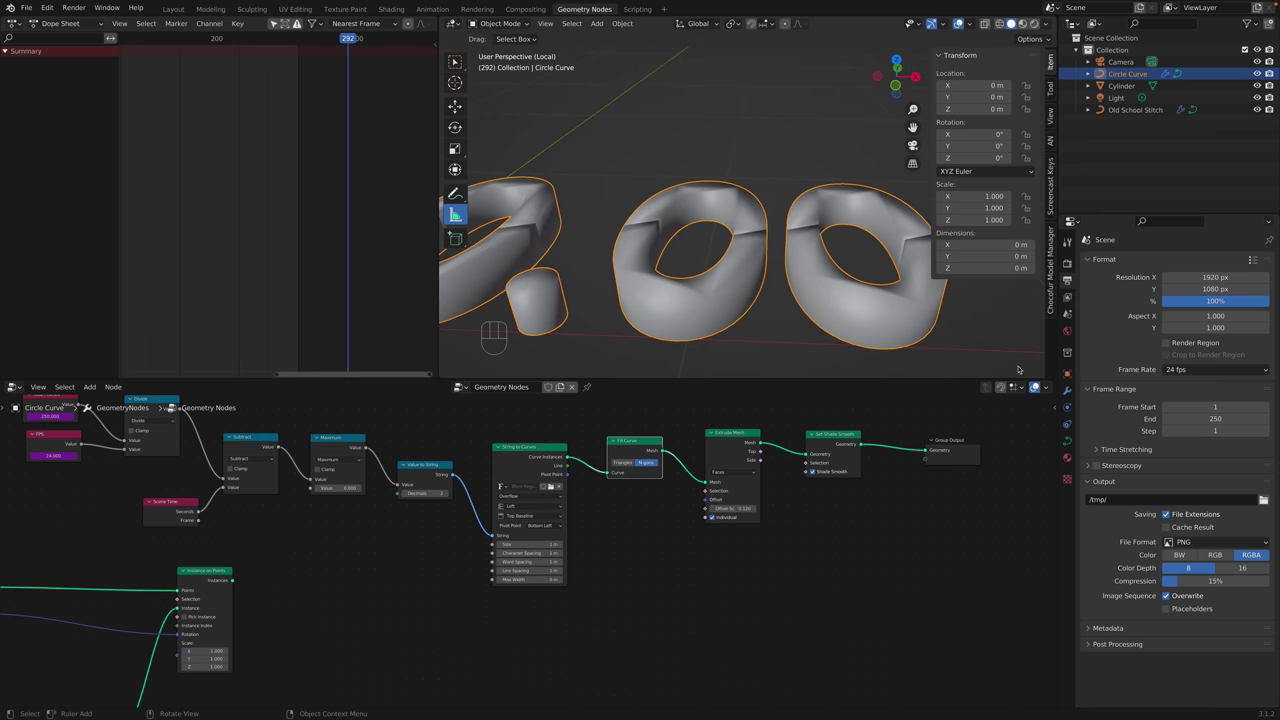
Select the Cylinder and open the Normals settings in its mesh data properties.
left_click(1121, 85)
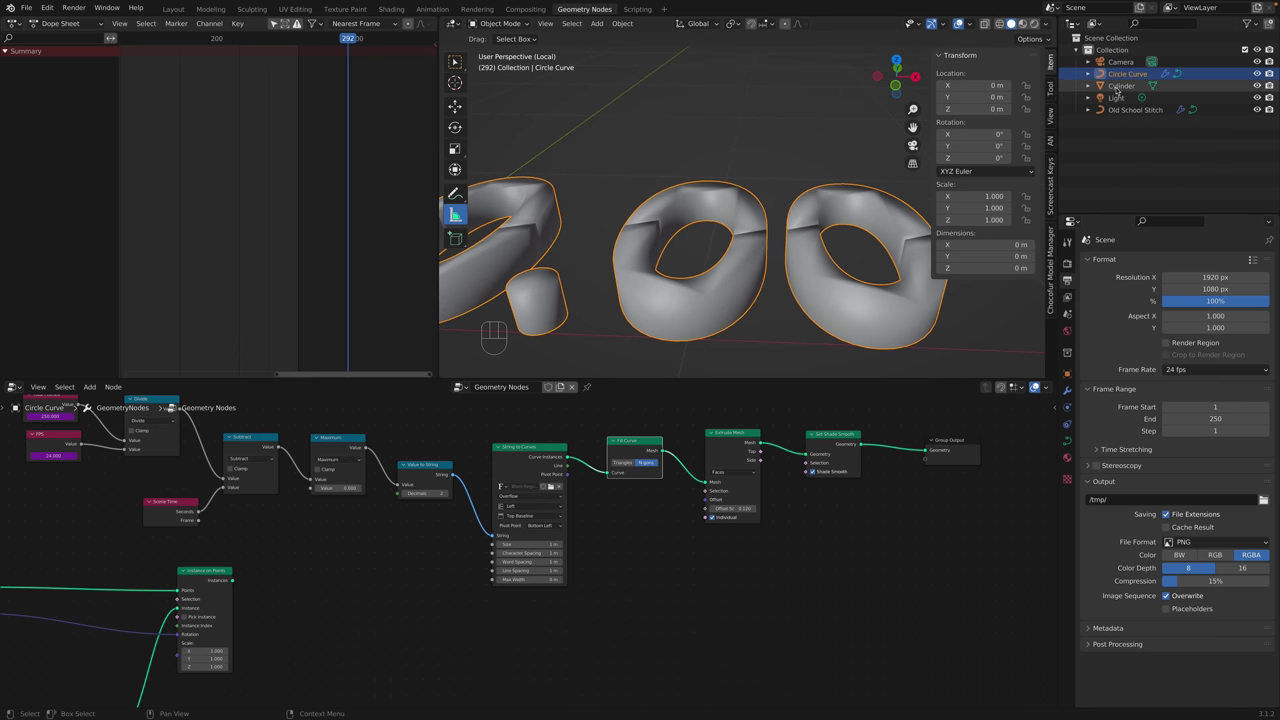
left_click(1067, 457)
left_click(1096, 490)
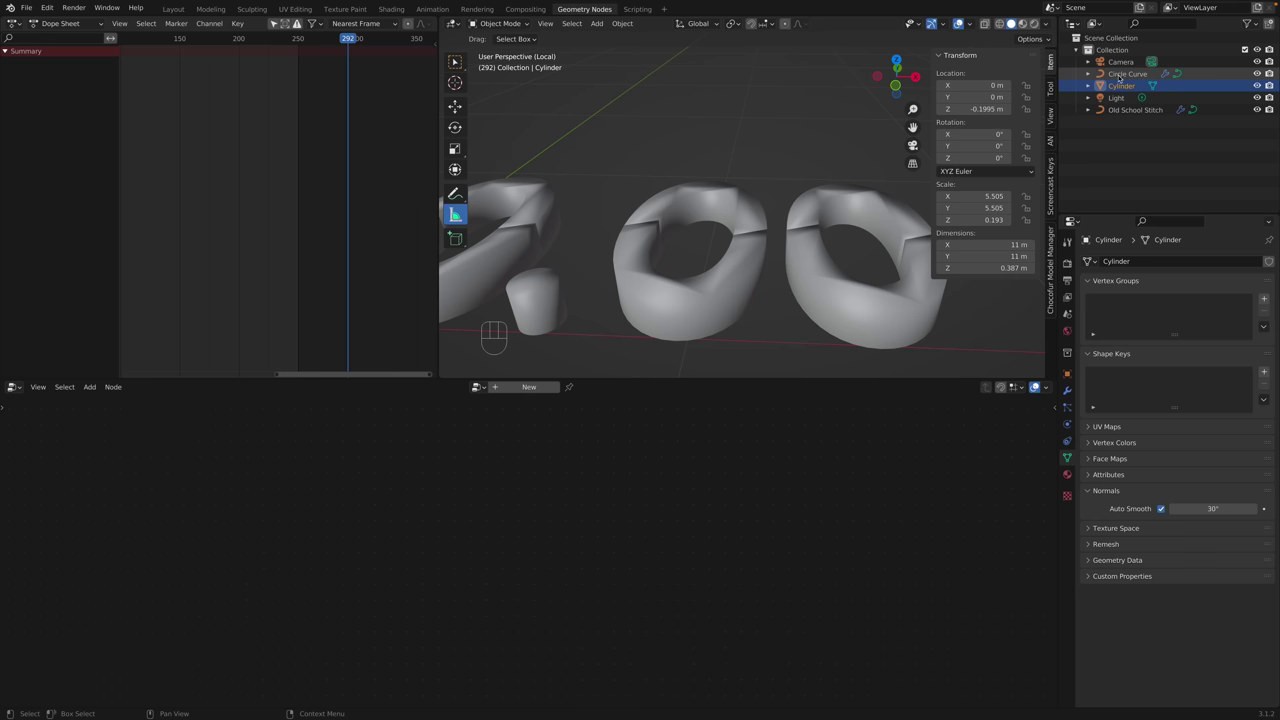
scroll(760, 268, "down", 5)
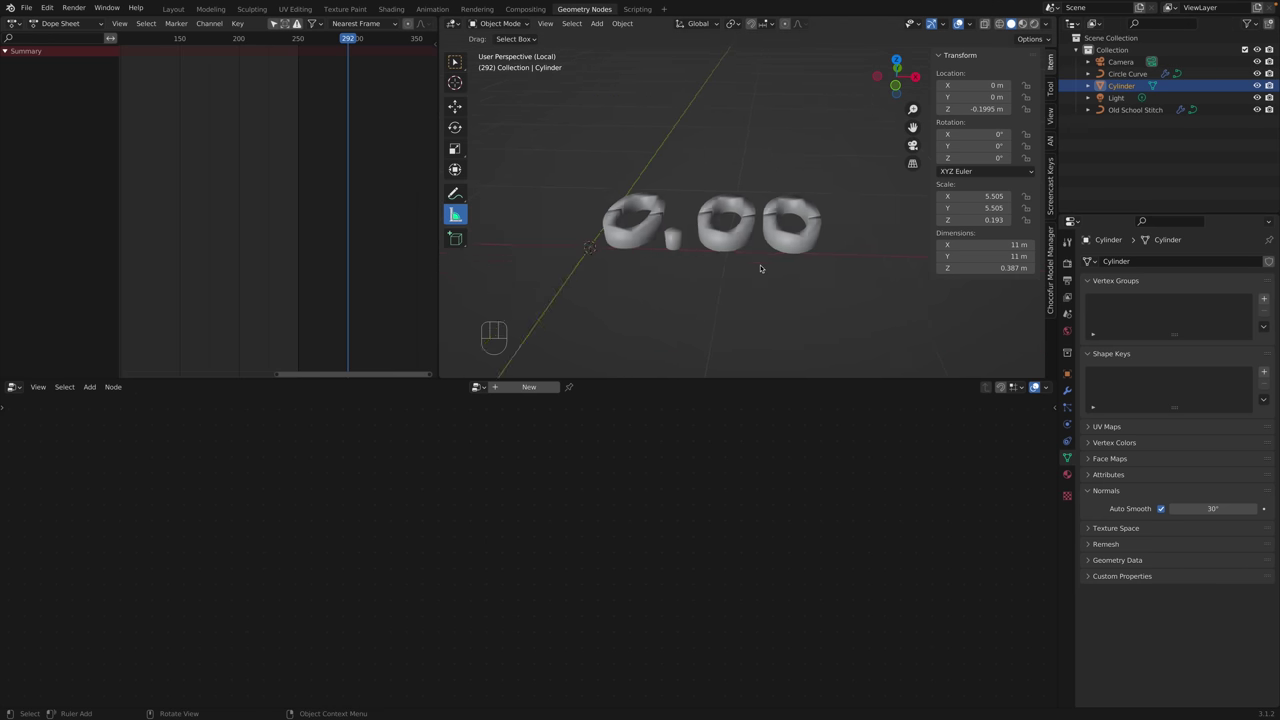
scroll(760, 268, "up", 3)
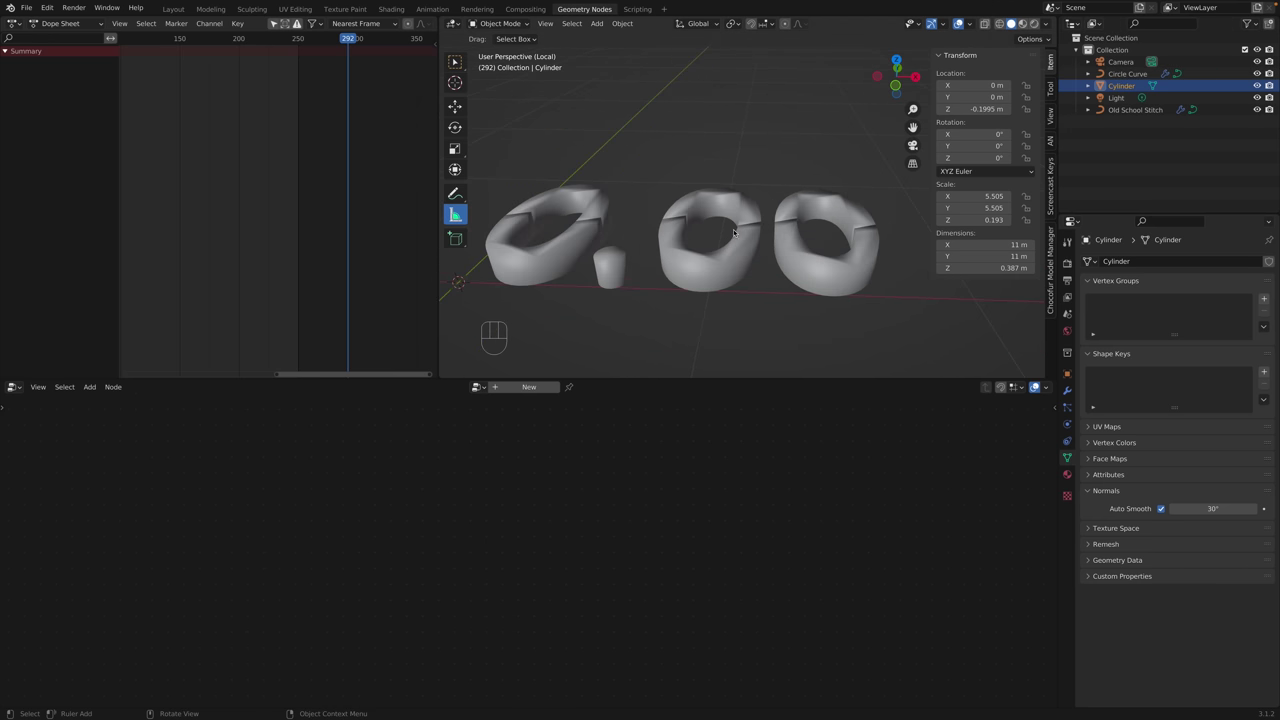
Leave local view and toggle Auto Smooth on the Cylinder to compare its shading, leaving the option enabled.
key("slash")
scroll(822, 288, "up", 3)
middle_click_drag(822, 288, 776, 190, "shift")
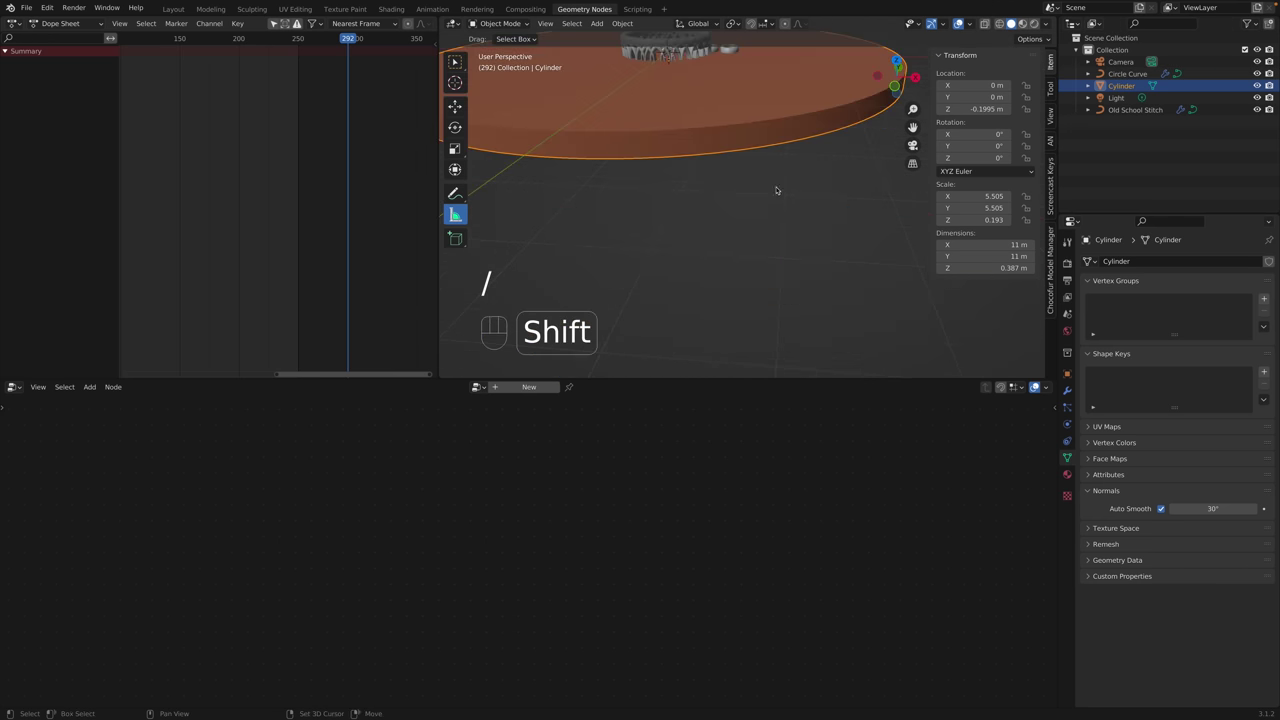
left_click(783, 203)
middle_click_drag(760, 140, 785, 205, "shift")
left_click(1161, 509)
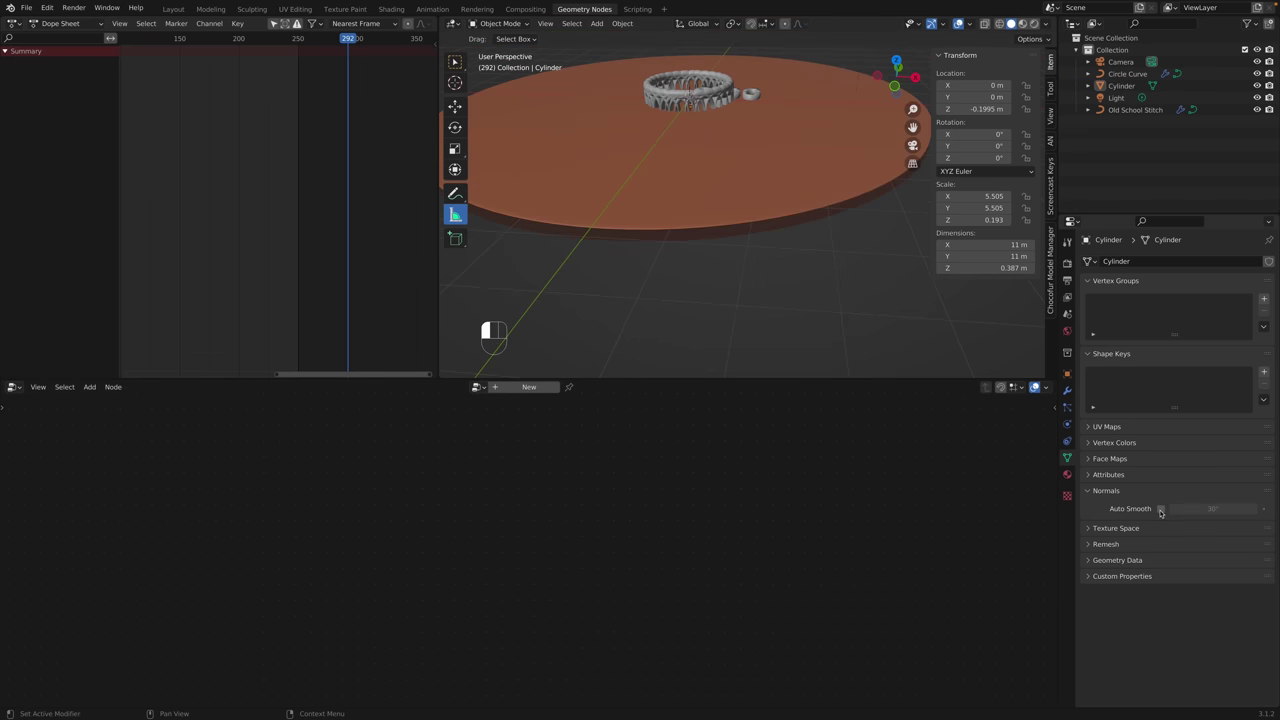
left_click(1161, 509)
left_click(1161, 509)
middle_click_drag(1009, 319, 800, 183)
Select Circle Curve again and isolate it in local view.
left_click(790, 212)
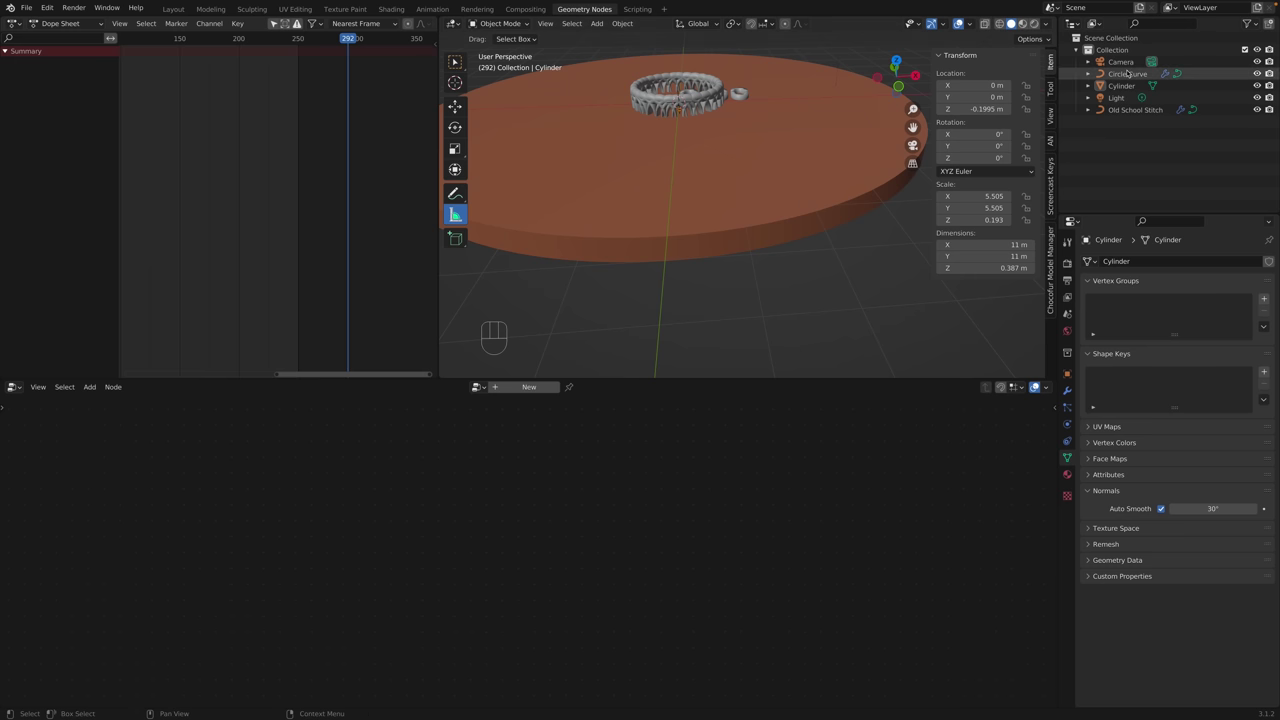
key("slash")
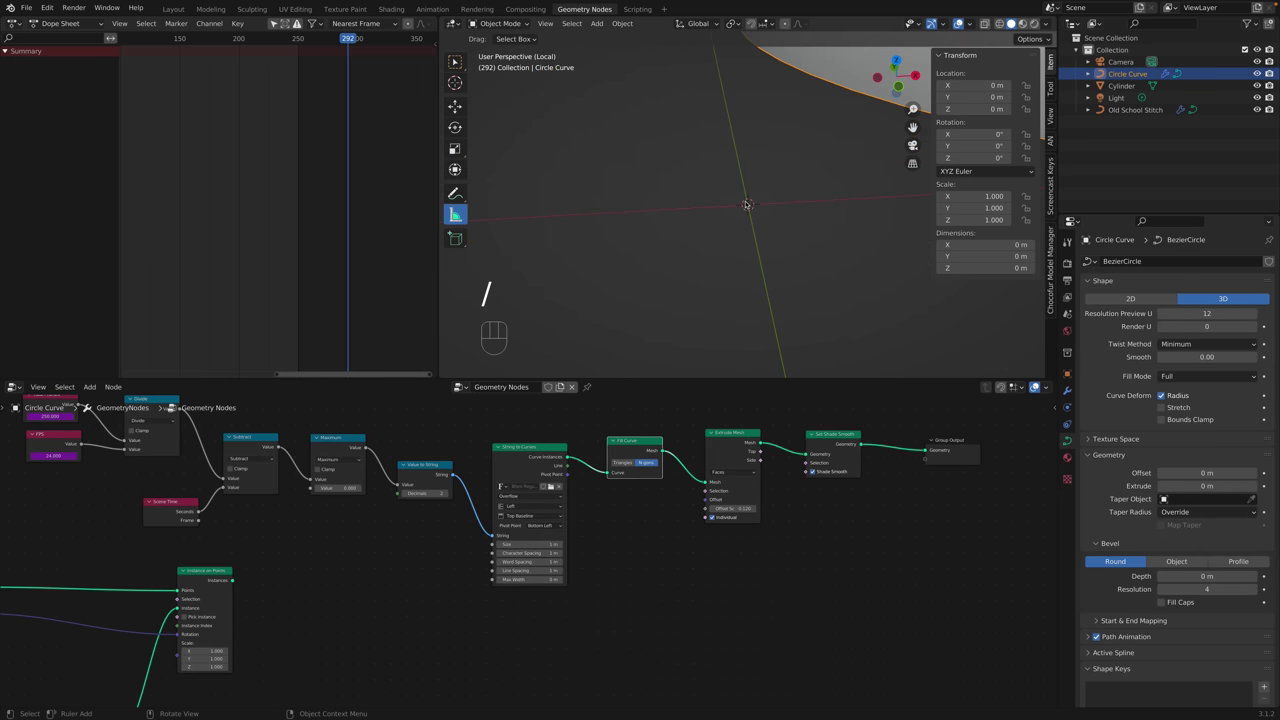
Frame the extruded digits and compare them with the Cylinder's Auto Smooth settings, ending with Circle Curve selected.
key("KP_Decimal")
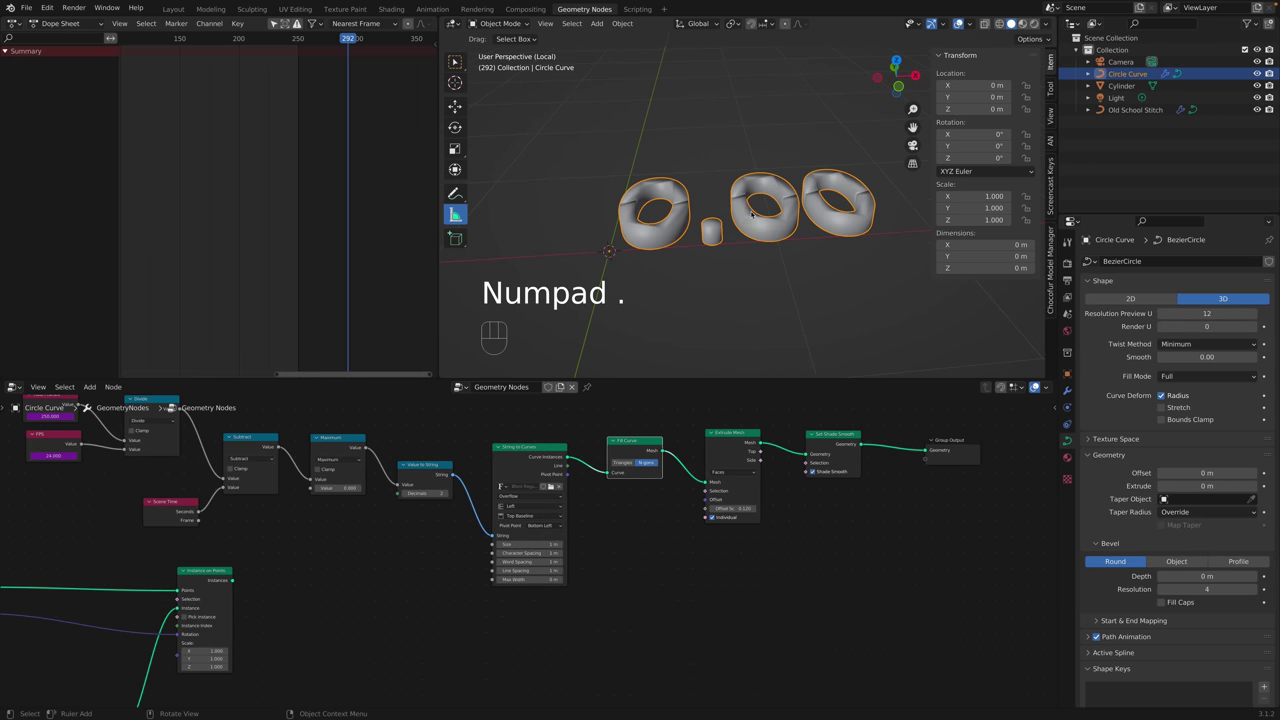
middle_click_drag(752, 215, 700, 230)
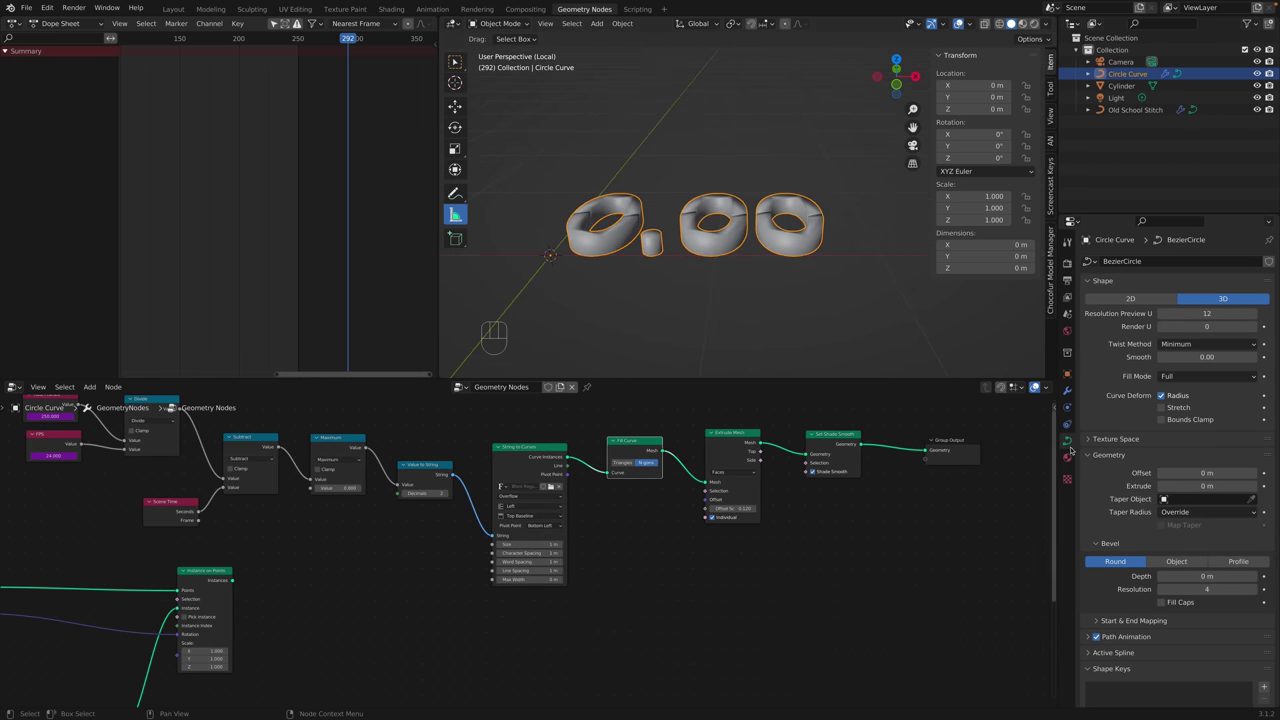
left_click(1121, 85)
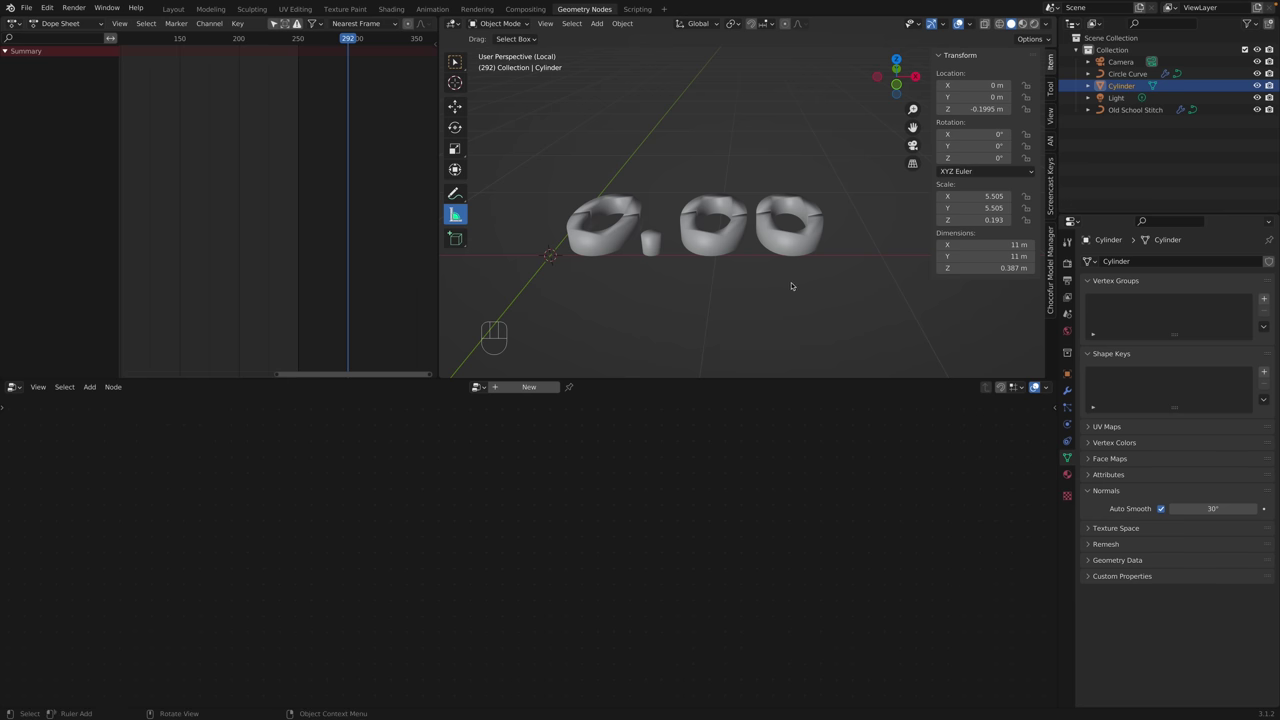
left_click(741, 247)
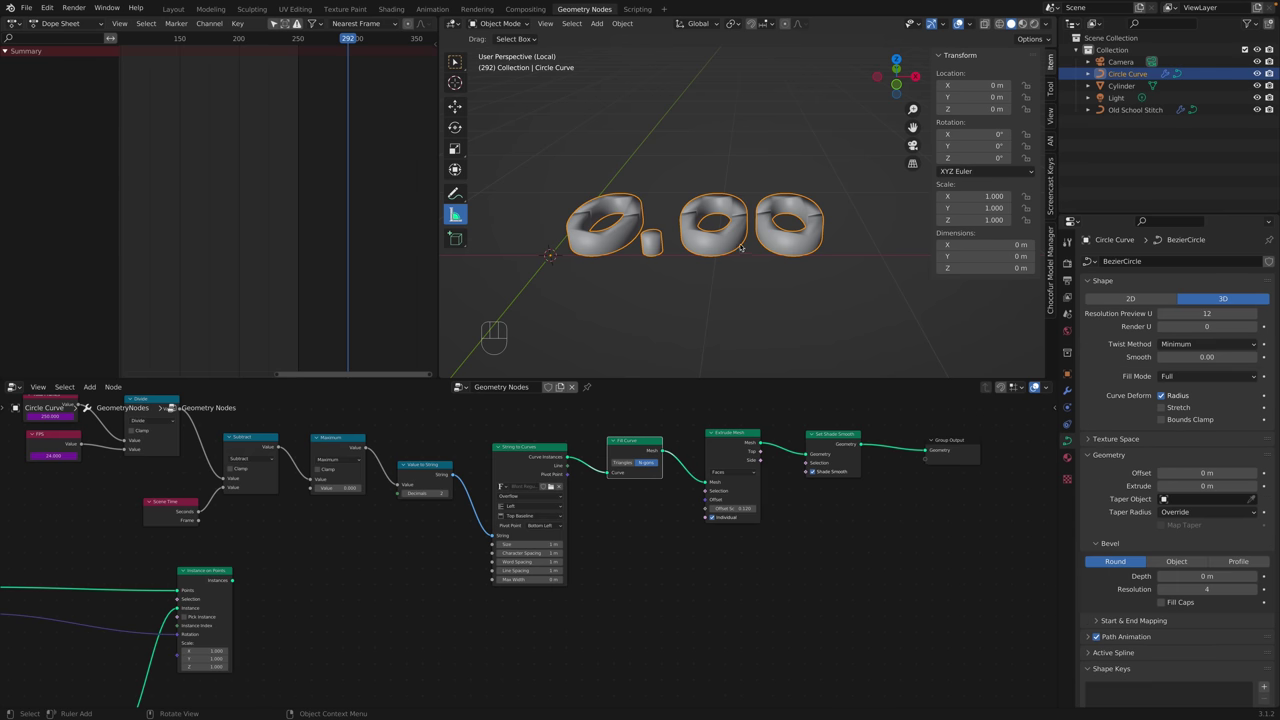
Move the Set Shade Smooth and Group Output nodes away from Extrude Mesh to make room between them.
middle_click_drag(837, 509, 663, 517)
scroll(677, 491, "up", 2)
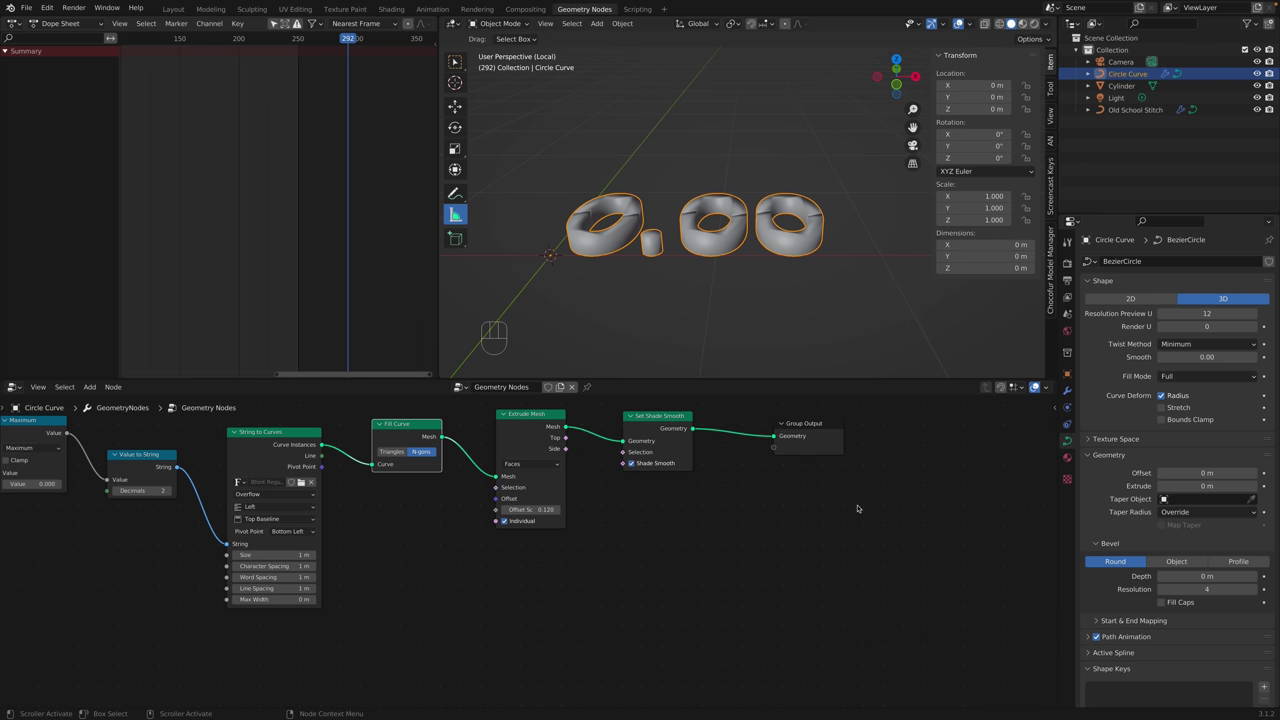
scroll(743, 500, "down", 1)
scroll(743, 500, "down", 1)
left_click_drag(633, 441, 713, 449)
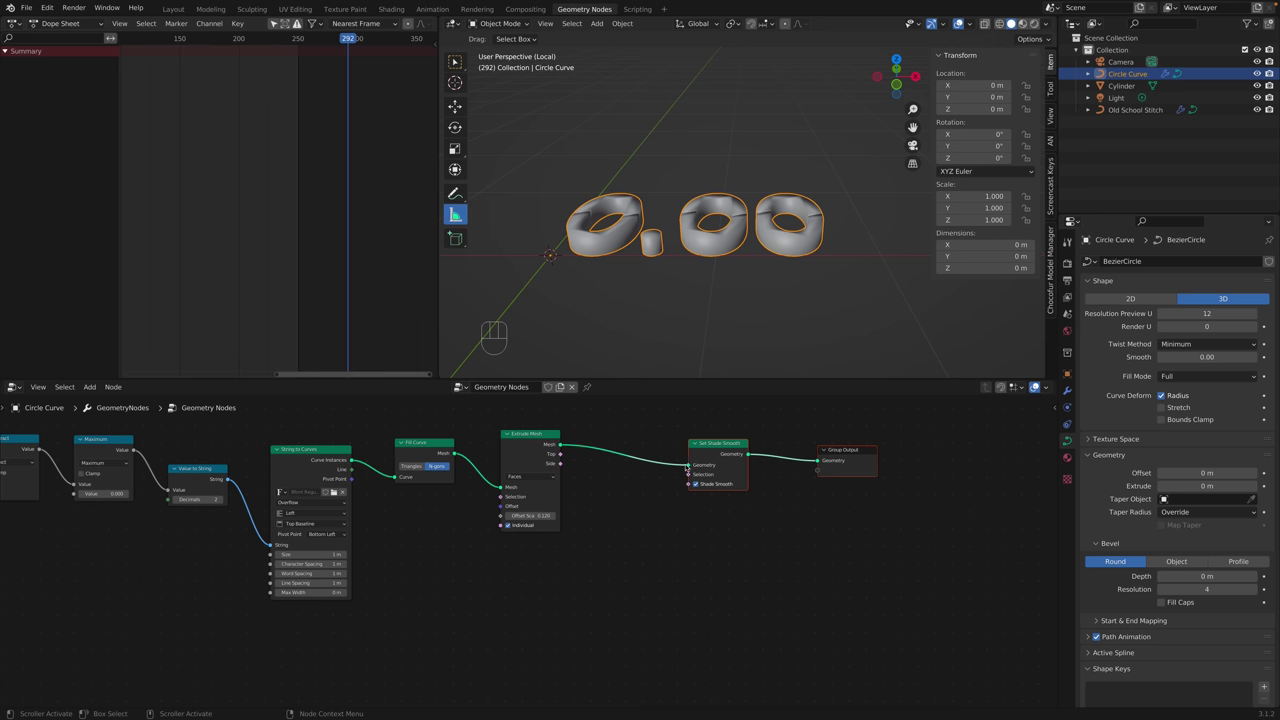
left_click_drag(689, 474, 646, 478)
left_click_drag(717, 447, 713, 443)
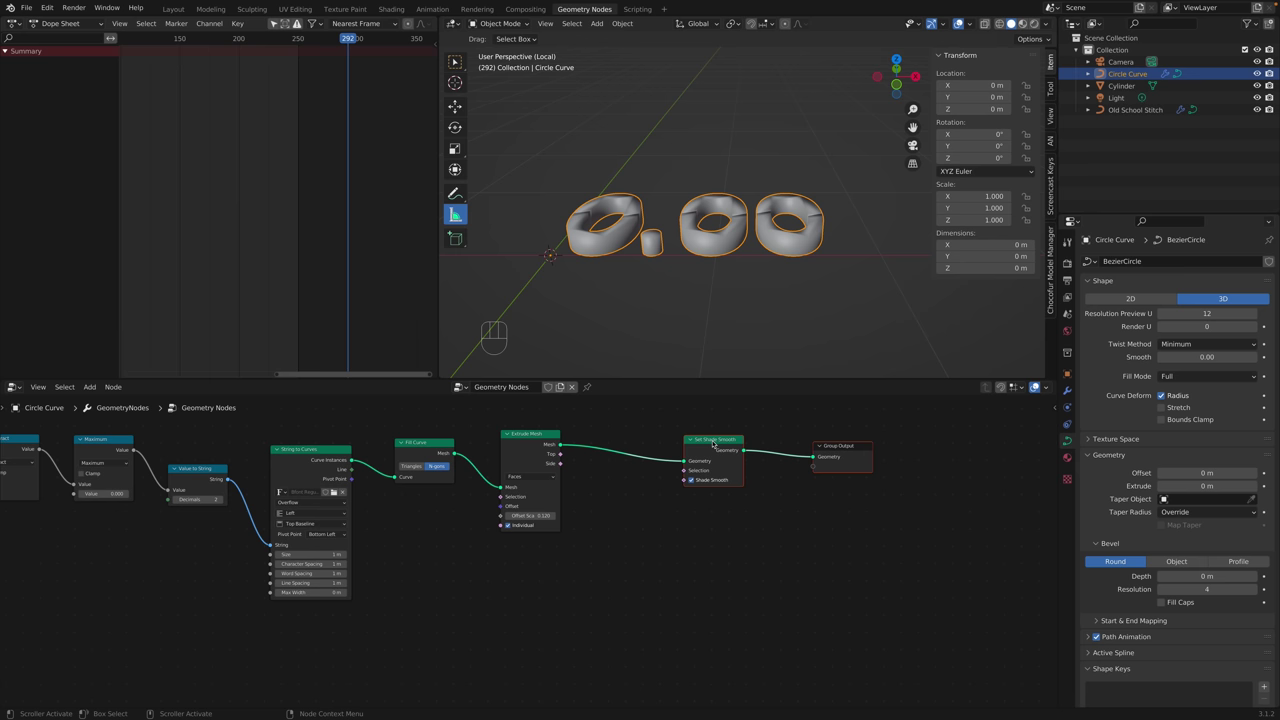
left_click_drag(684, 474, 640, 470)
Examine the Selection inputs across the node tree and the Cylinder's Auto Smooth option, returning to Circle Curve.
scroll(540, 505, "left", 10)
scroll(540, 505, "down", 3)
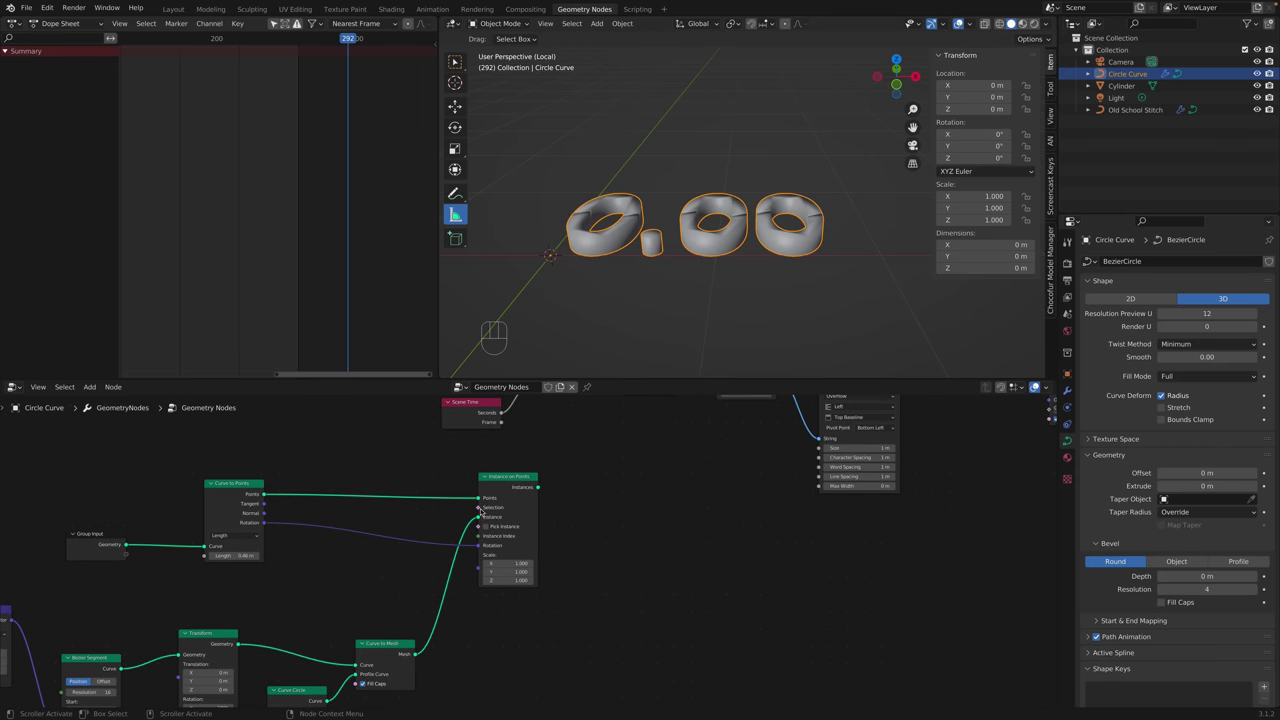
scroll(480, 512, "right", 6)
scroll(480, 512, "up", 3)
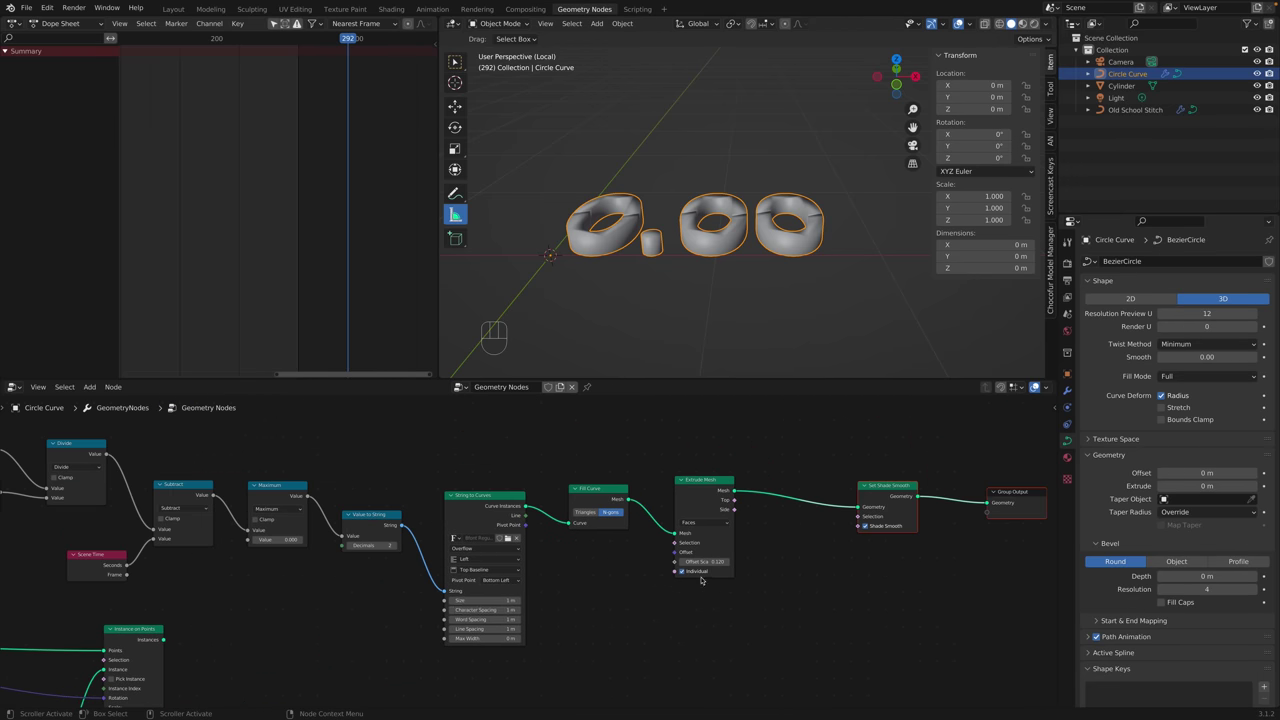
scroll(560, 535, "right", 5)
scroll(560, 535, "down", 1)
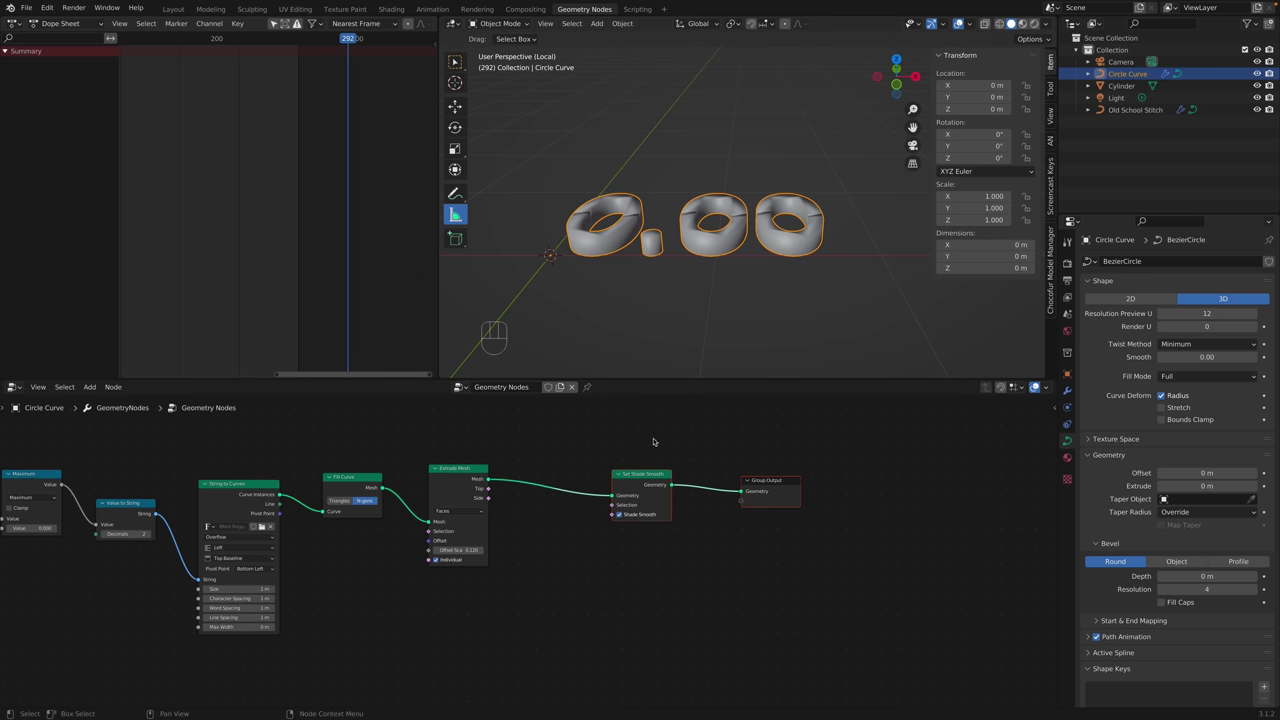
left_click(1121, 85)
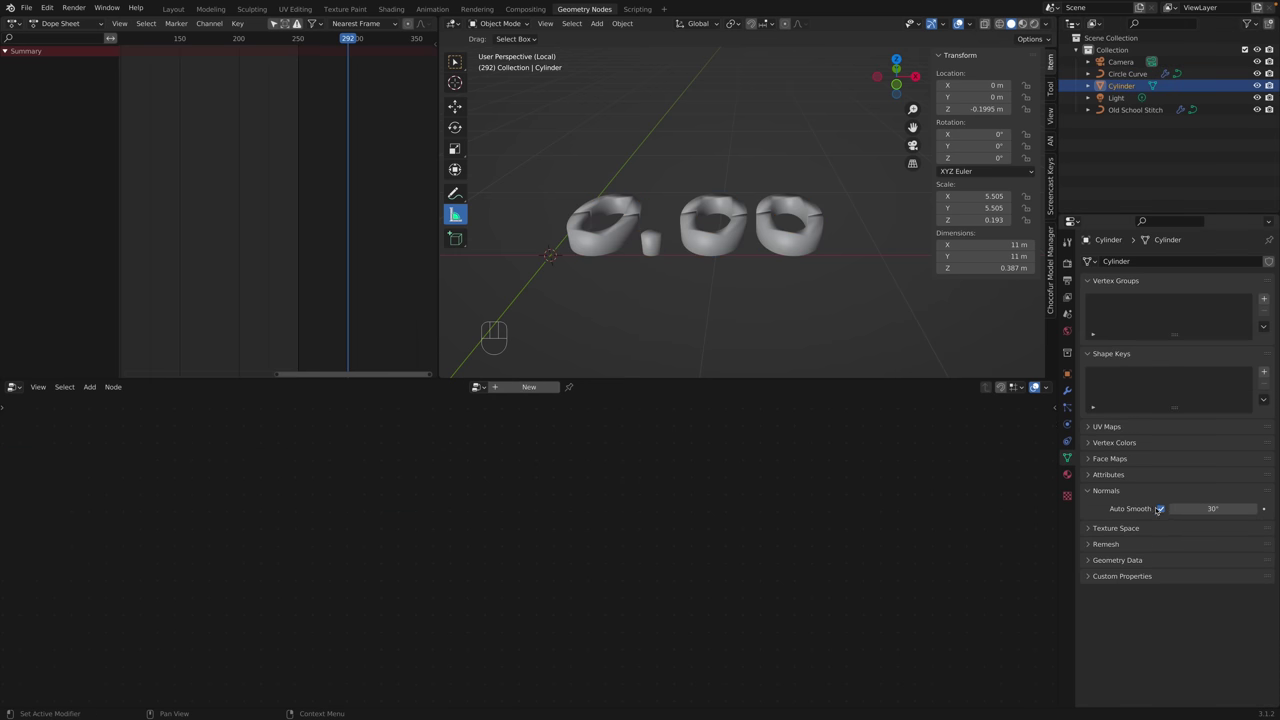
left_click(1127, 74)
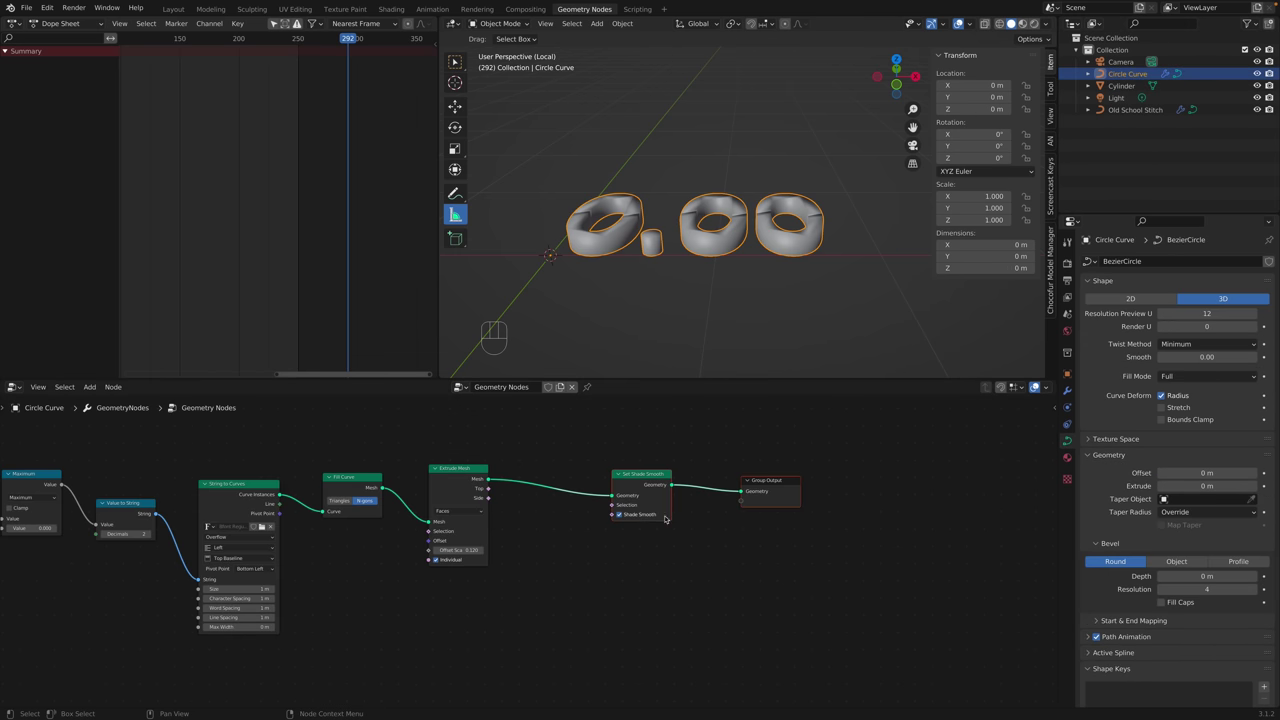
Add a Normal input node between Extrude Mesh and Set Shade Smooth, and rearrange the surrounding nodes.
left_click(620, 564)
left_click_drag(624, 507, 637, 499)
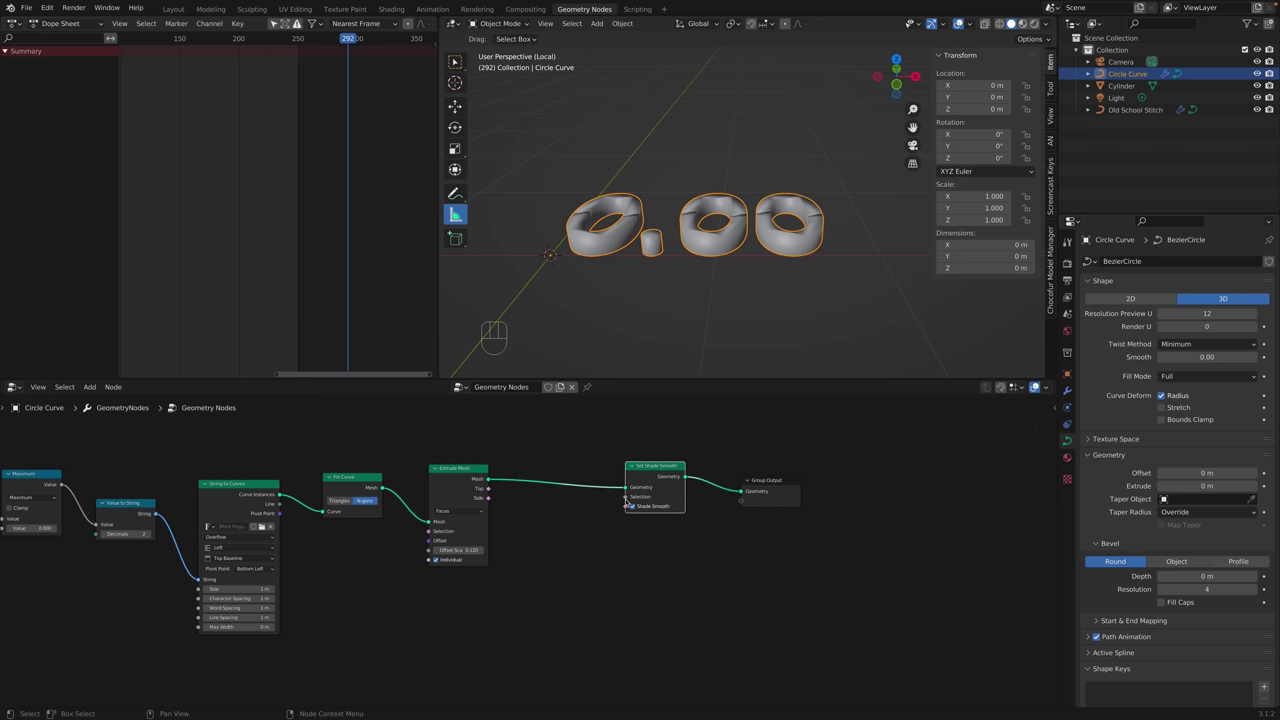
key("shift+a")
mouse_move(536, 538)
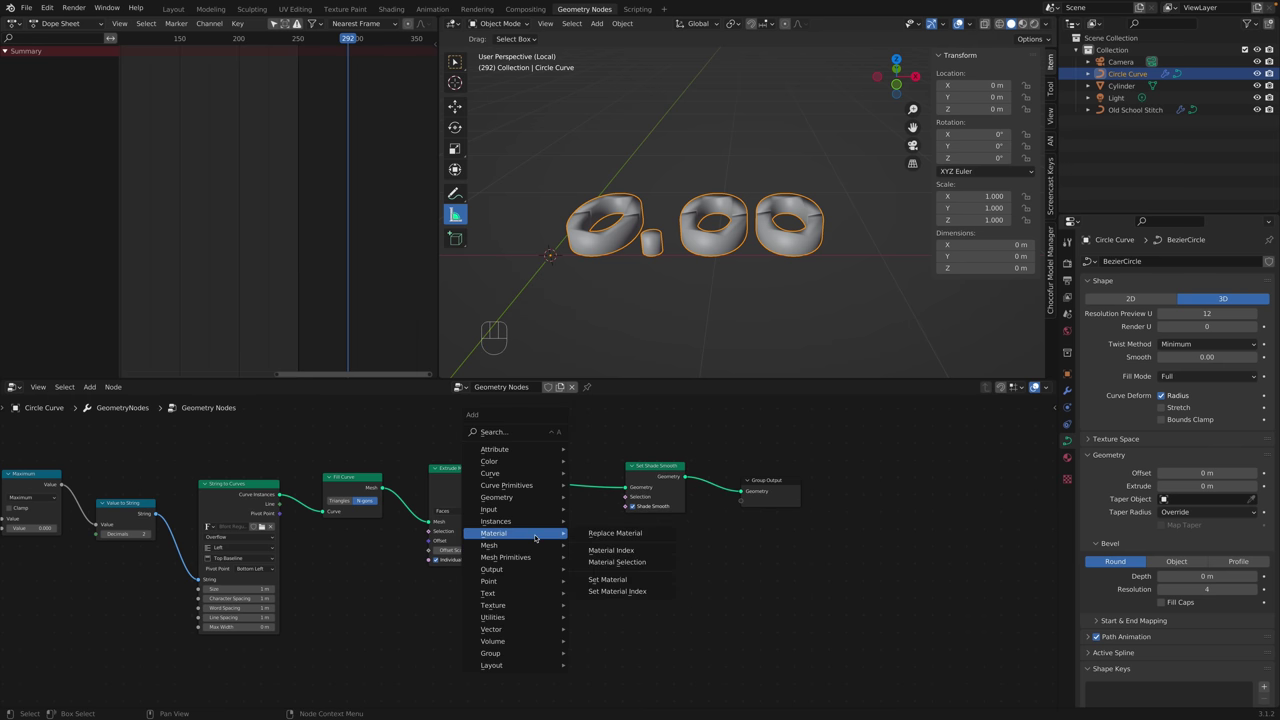
mouse_move(530, 514)
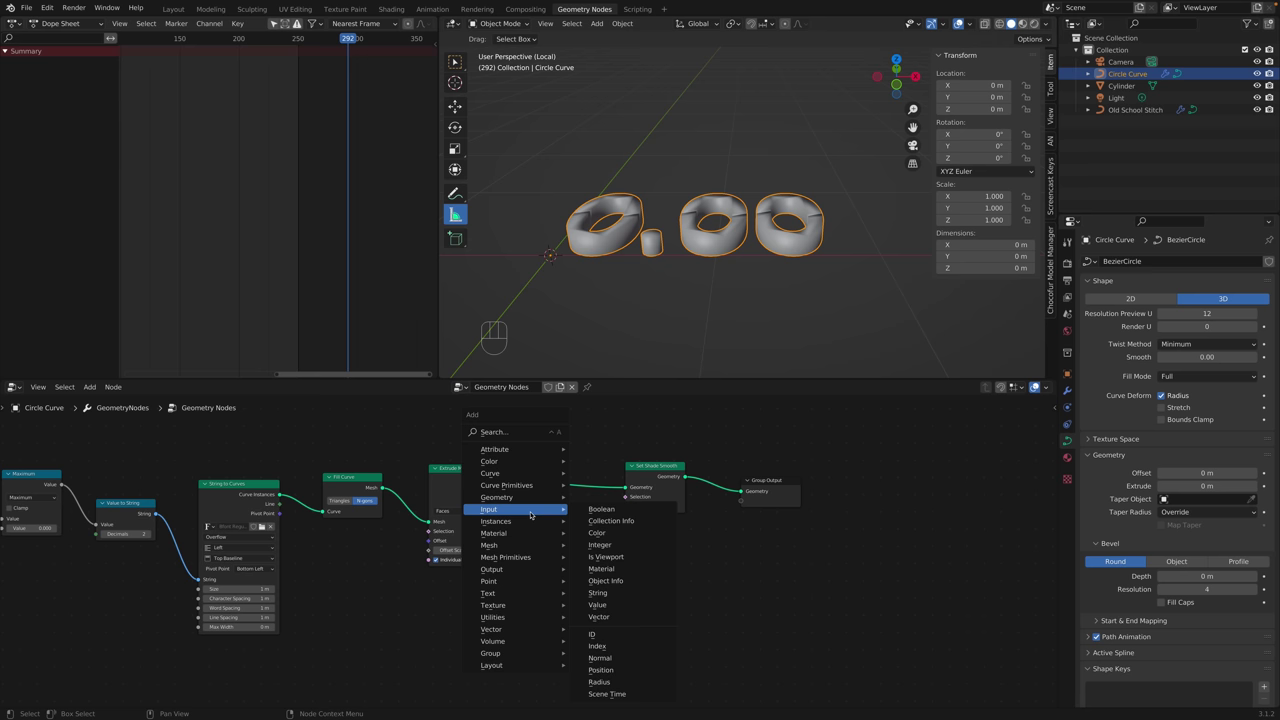
left_click(620, 659)
left_click(531, 515)
left_click_drag(567, 519, 572, 511)
left_click_drag(649, 466, 649, 470)
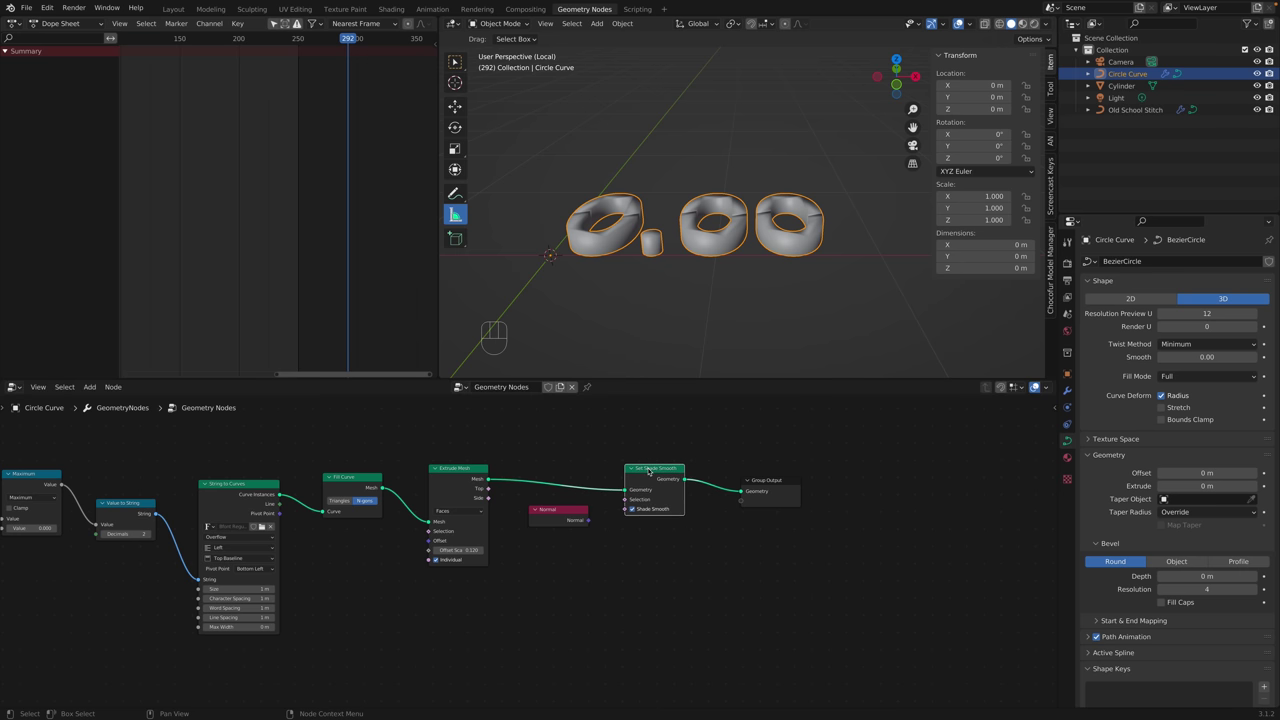
mouse_move(588, 520)
left_mouse_down()
mouse_move(597, 505)
mouse_move(597, 527)
left_mouse_up()
key("Escape")
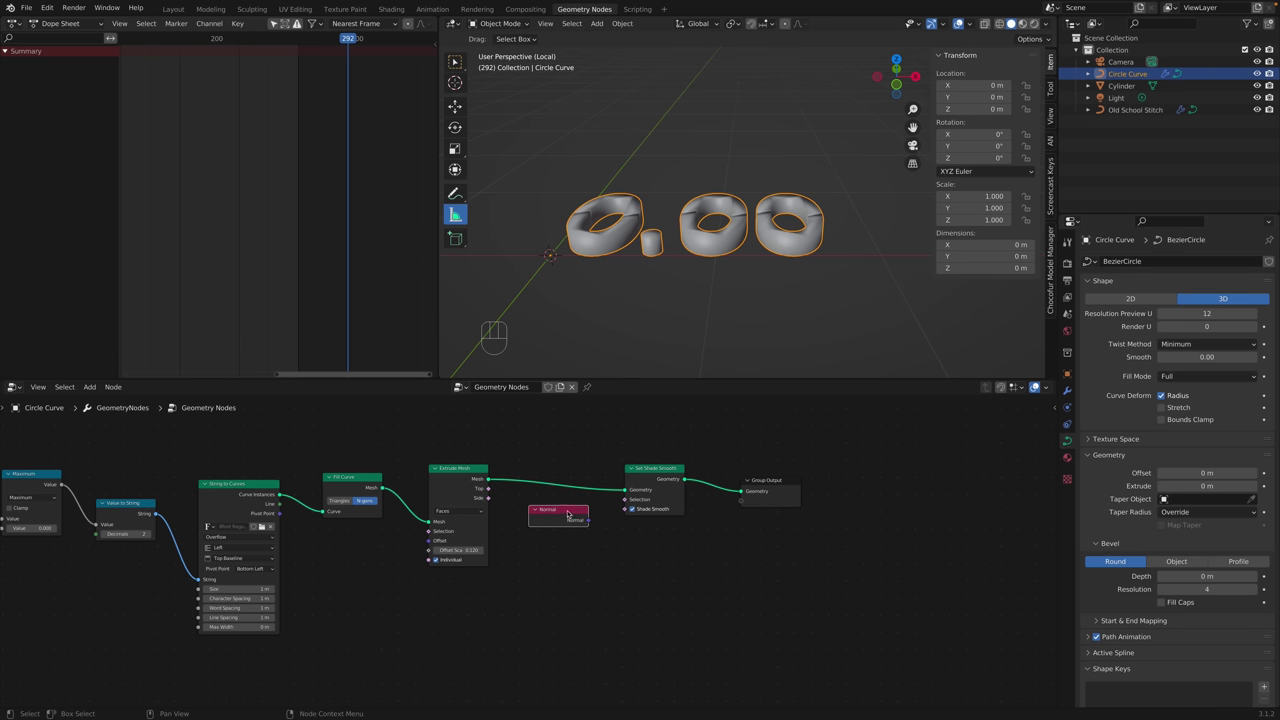
mouse_move(588, 520)
left_mouse_down()
mouse_move(624, 500)
mouse_move(724, 497)
mouse_move(566, 518)
left_mouse_up()
Add a Math node fed by the Normal output and set its operation to Less Than.
key("shift+a")
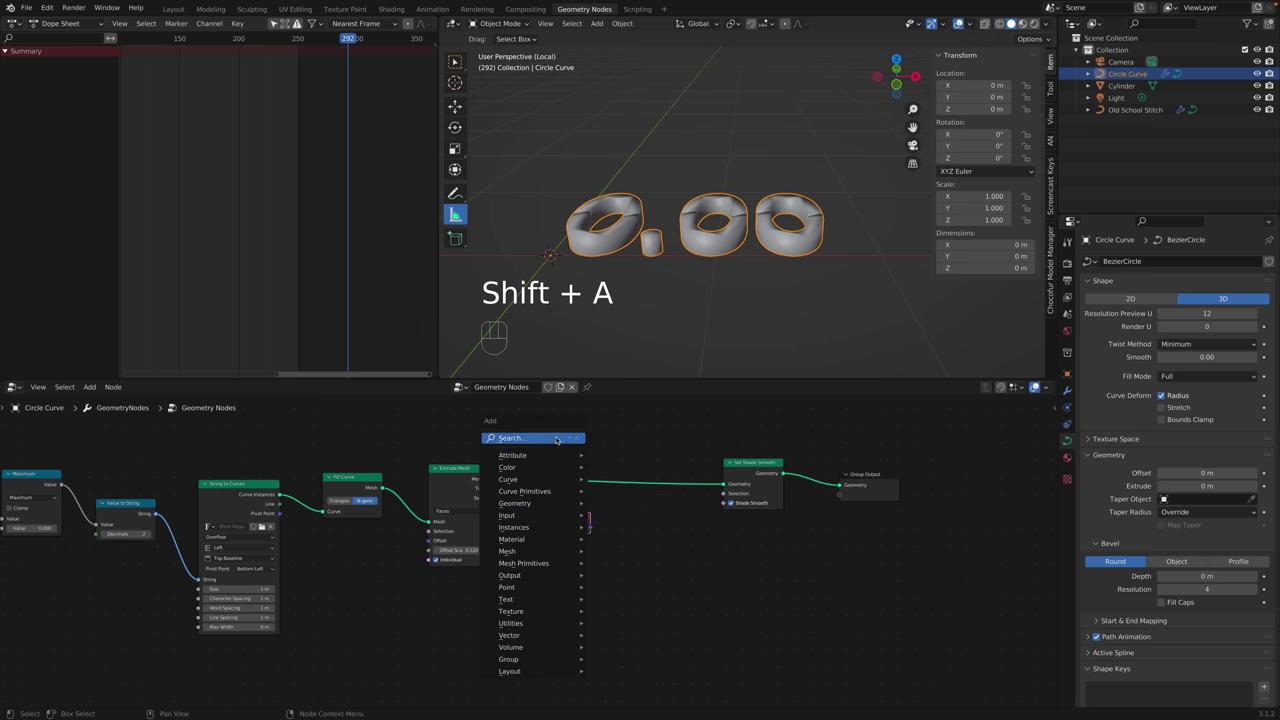
left_click(530, 450)
left_click(656, 528)
left_click_drag(591, 529, 622, 549)
left_click(646, 528)
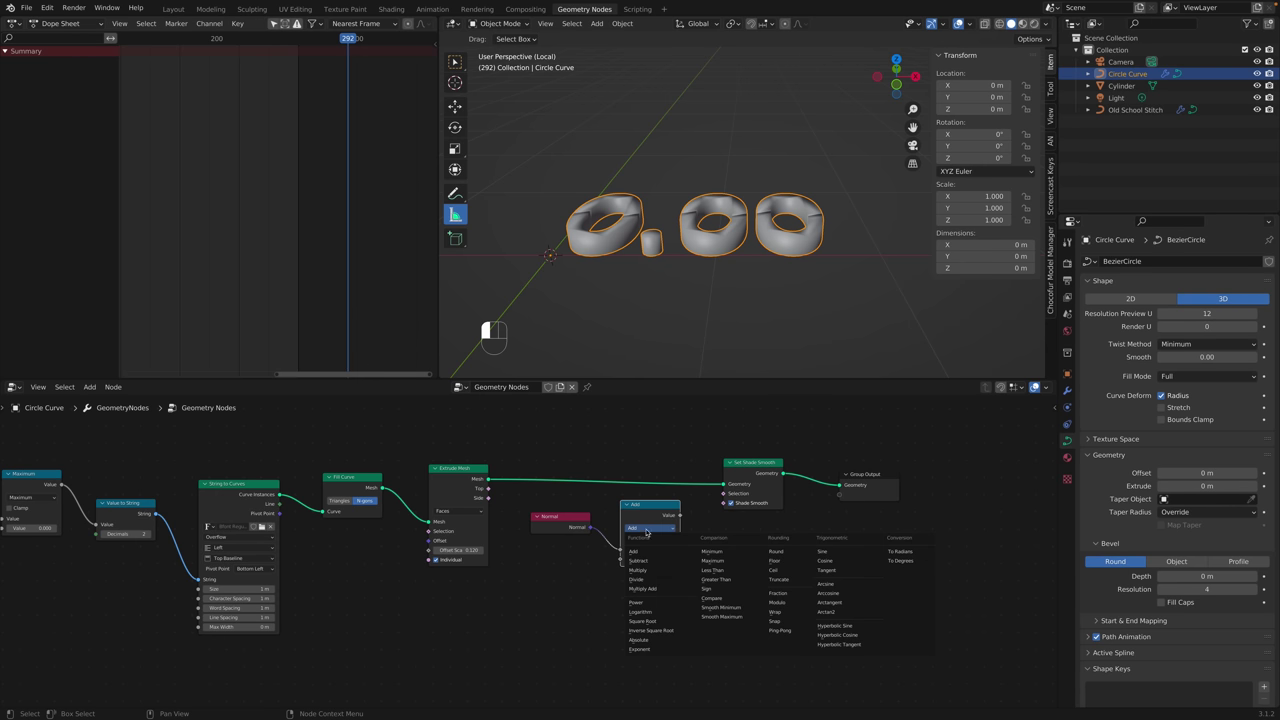
left_click(712, 570)
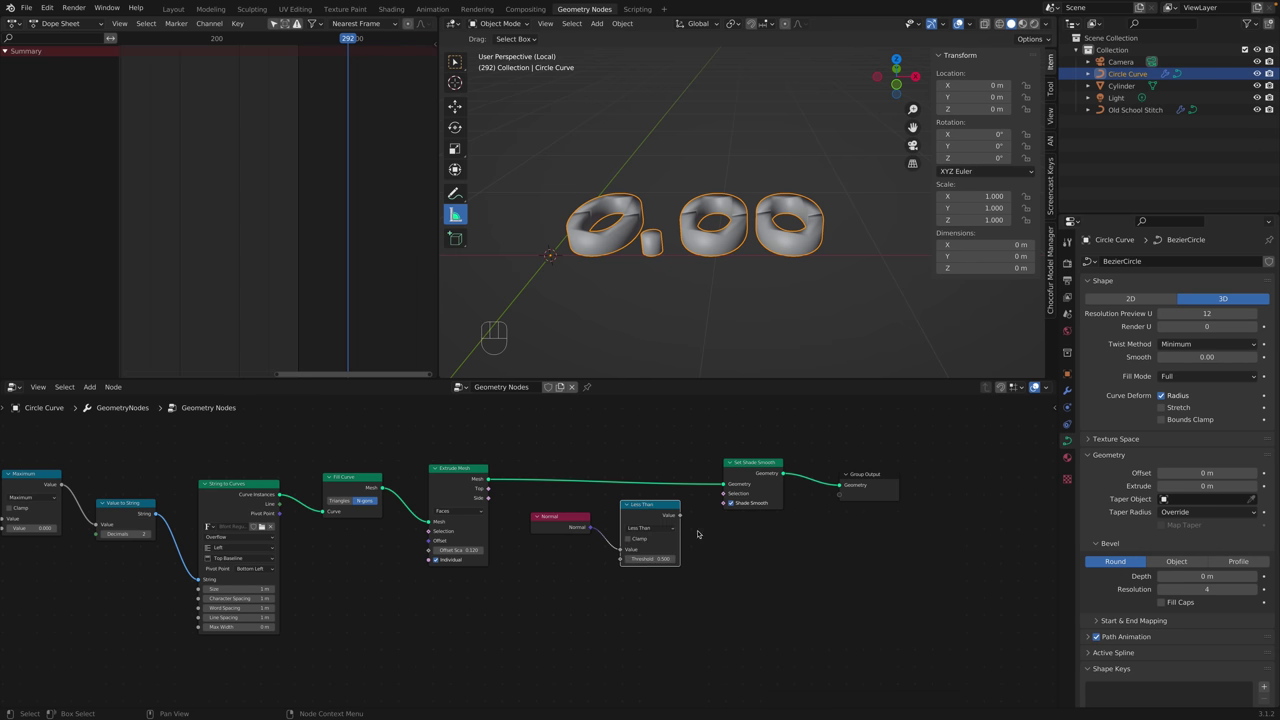
Connect the Less Than value to Set Shade Smooth's Selection and adjust the threshold to 0.3, inspecting the digits' shading.
left_click_drag(679, 516, 740, 495)
left_click_drag(648, 561, 648, 561)
left_click_drag(662, 507, 668, 504)
mouse_move(655, 556)
left_mouse_down("shift")
mouse_move(620, 556)
mouse_move(655, 556)
left_mouse_up("shift")
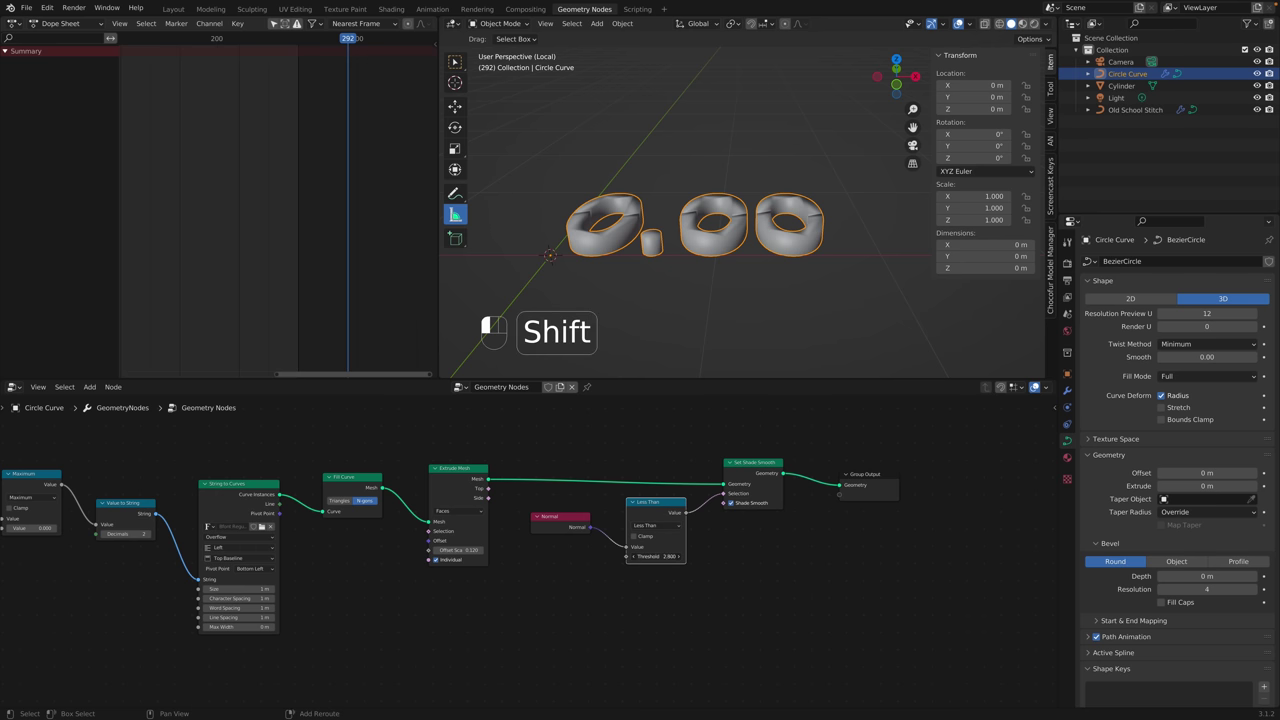
left_click_drag(655, 556, 645, 556, "shift")
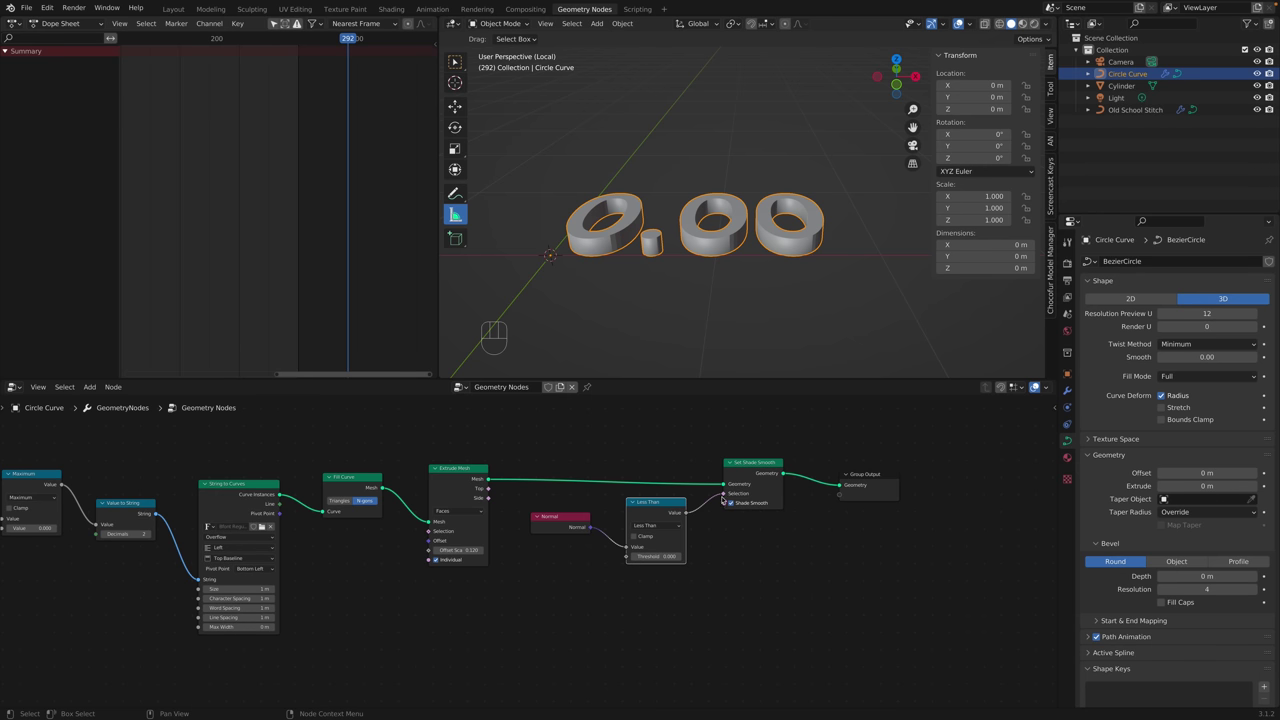
mouse_move(676, 562)
left_mouse_down()
mouse_move(658, 562)
mouse_move(672, 562)
left_mouse_up()
middle_click_drag(700, 262, 720, 290)
scroll(728, 277, "up", 4)
scroll(728, 277, "up", 3)
scroll(720, 290, "down", 4)
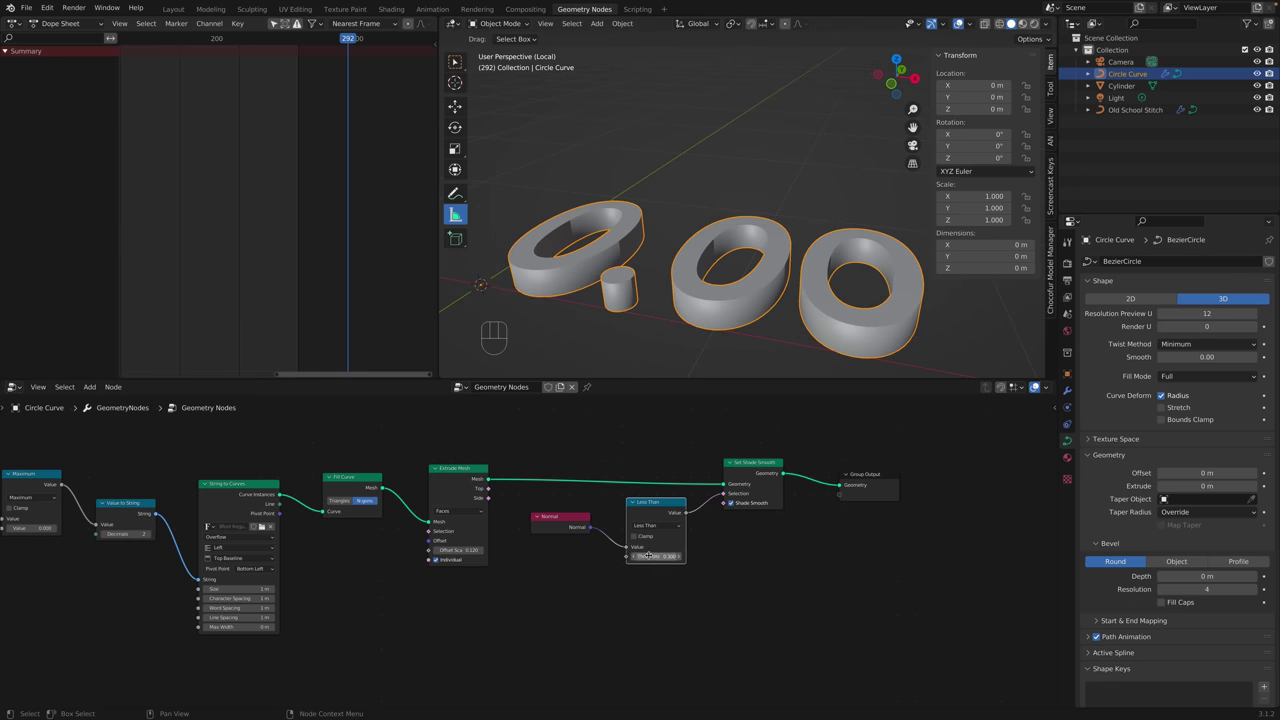
Shift the Less Than node slightly and add a second Math node below Normal set to To Radians.
left_click_drag(664, 503, 670, 516)
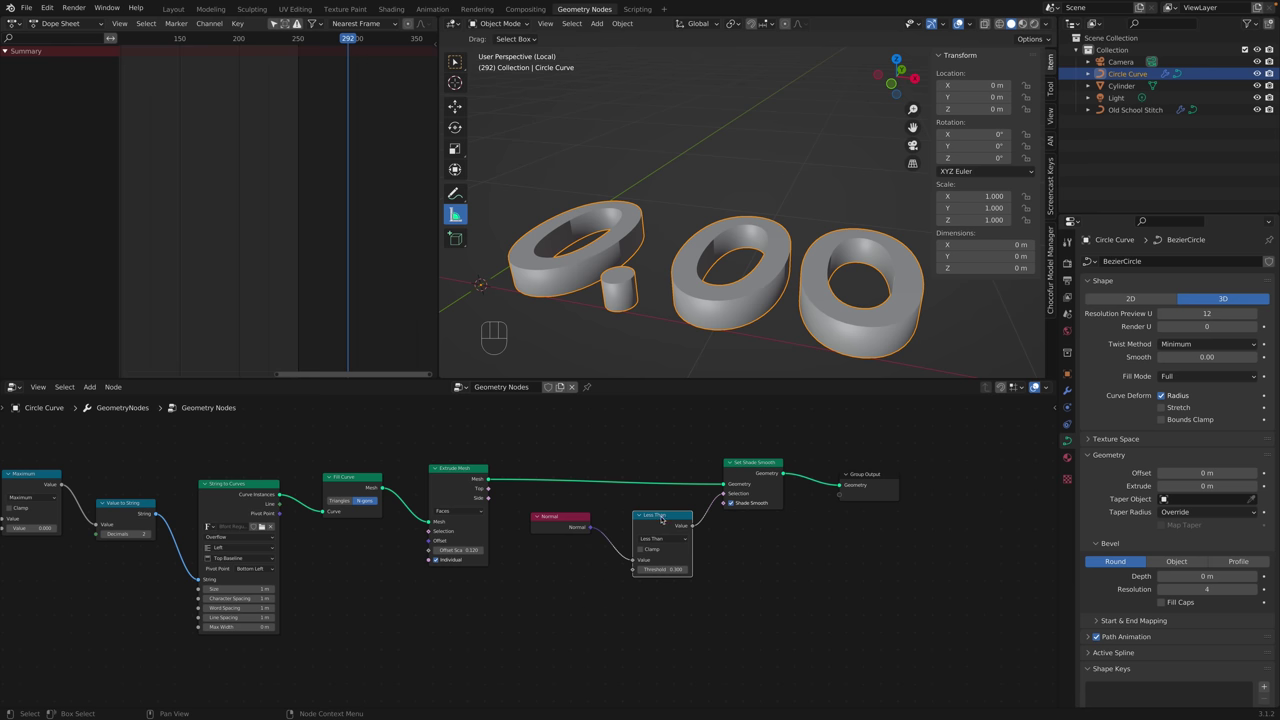
left_click_drag(658, 518, 660, 525)
middle_click_drag(635, 605, 640, 558)
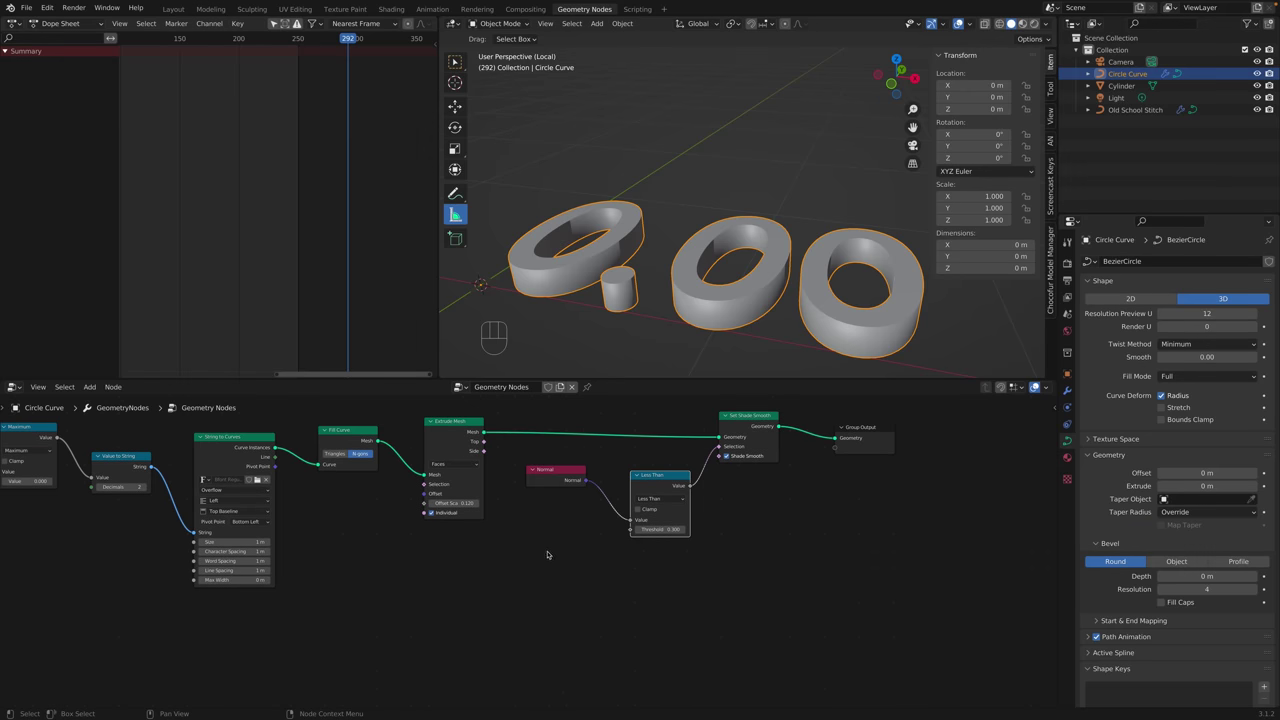
key("shift+a")
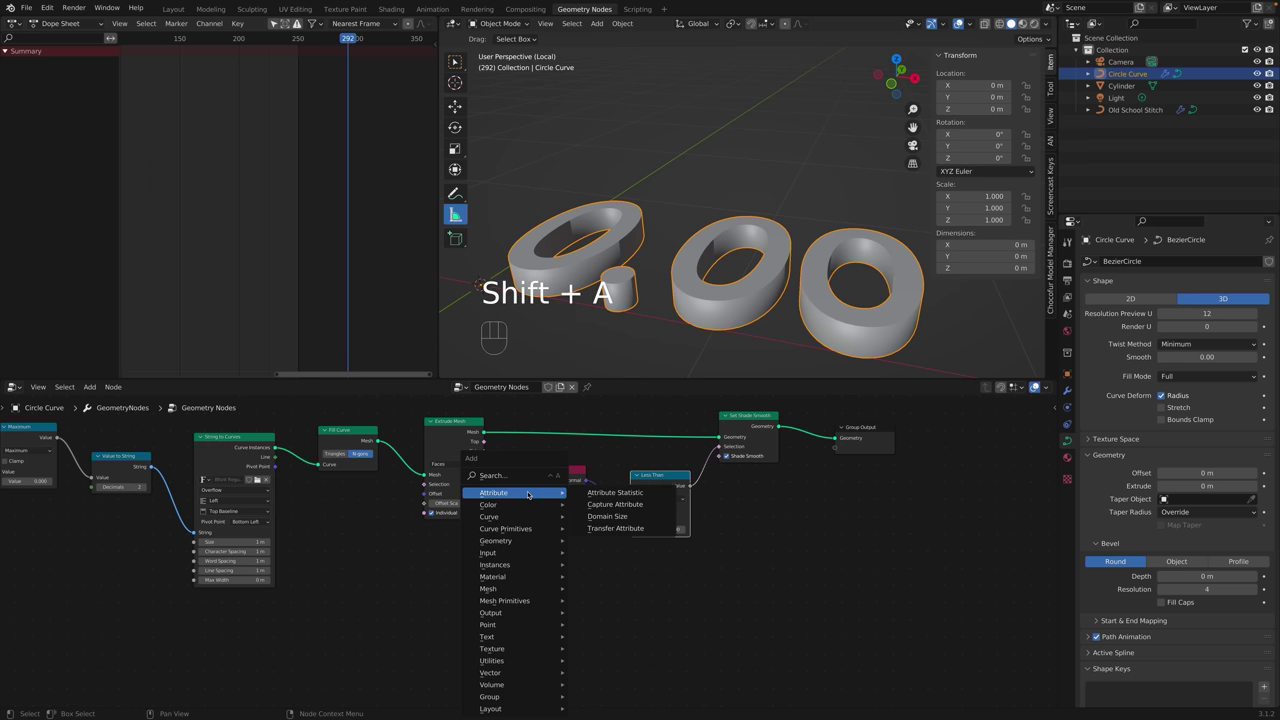
left_click(534, 476)
type("math")
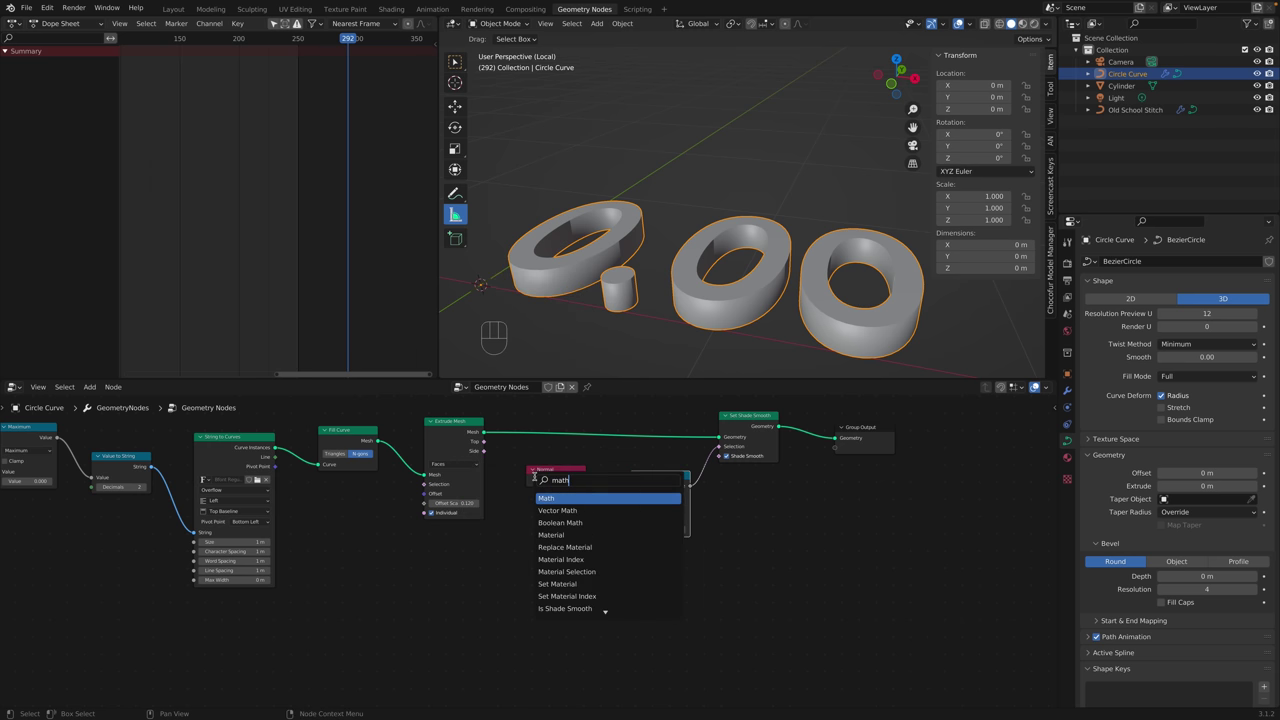
key("Return")
left_click(545, 532)
left_click(553, 549)
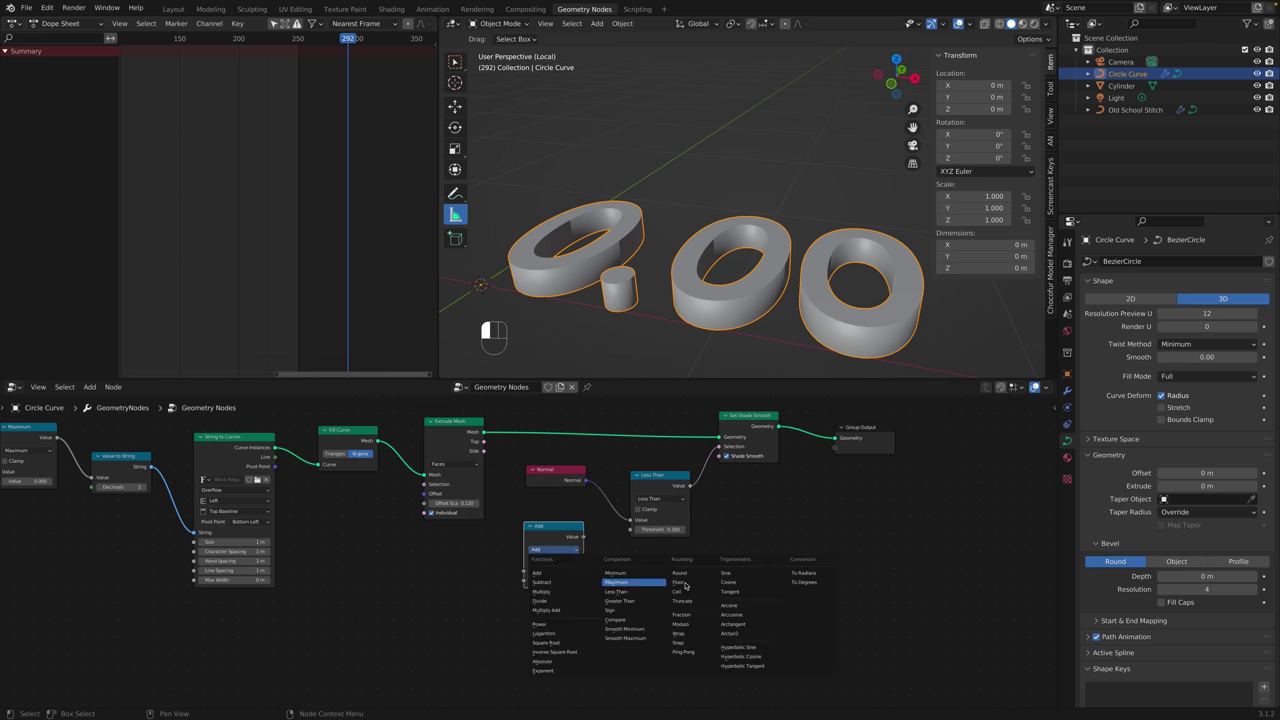
left_click(805, 573)
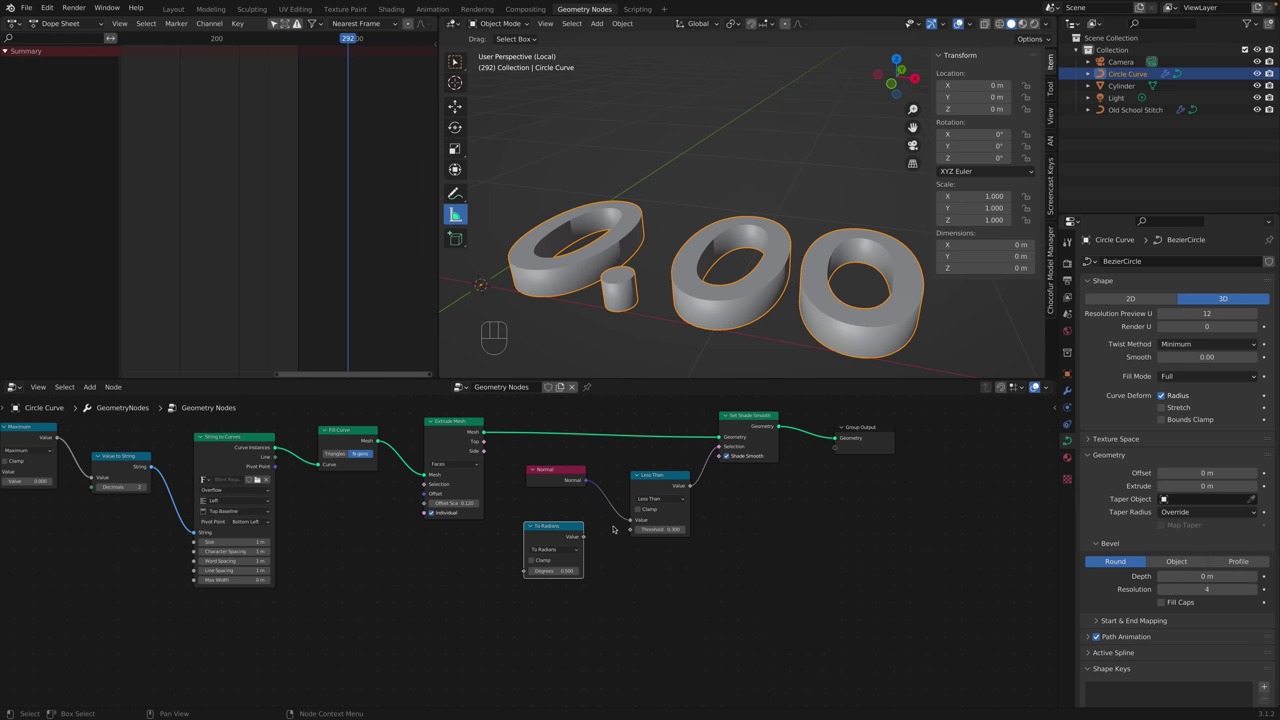
Connect To Radians to the Less Than threshold, enter 30 degrees and reduce the angle to about 17.5.
left_click_drag(583, 536, 630, 529)
left_click(550, 572)
key("Return")
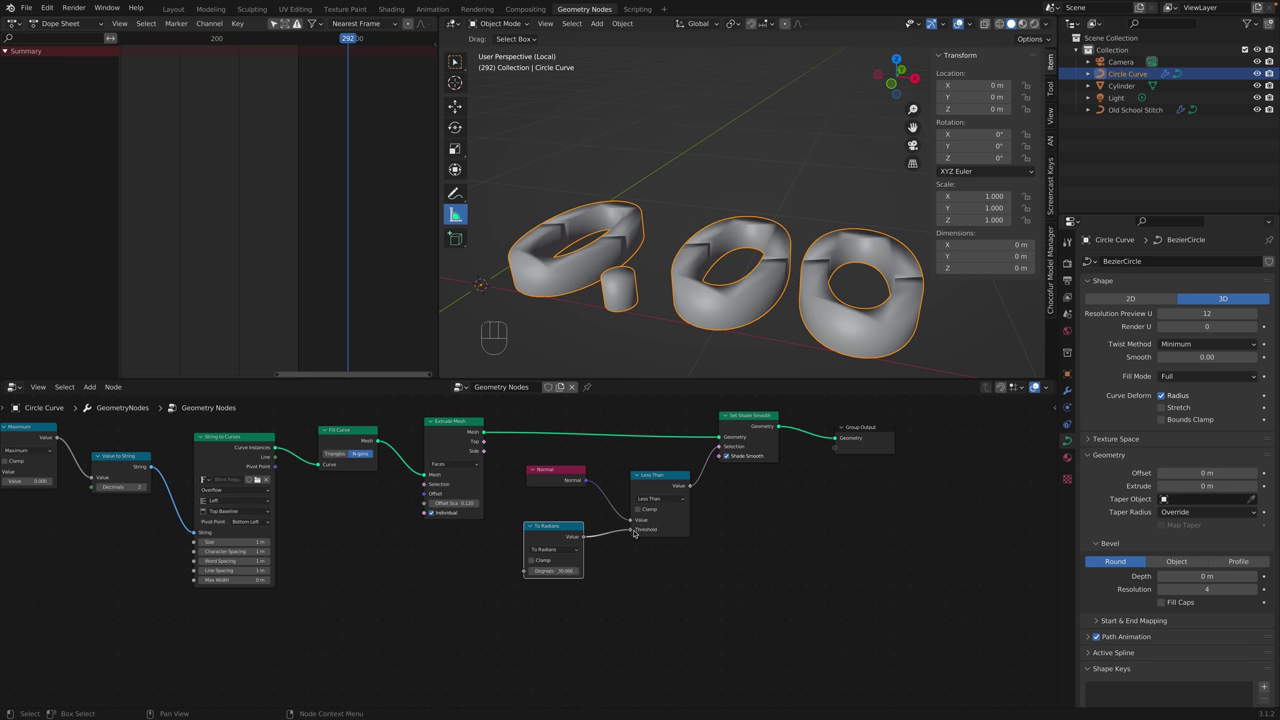
left_click_drag(555, 571, 538, 571, "shift")
middle_click_drag(675, 320, 790, 322)
Spread the Normal and To Radians nodes further apart beside the Less Than node.
middle_click_drag(596, 532, 593, 563)
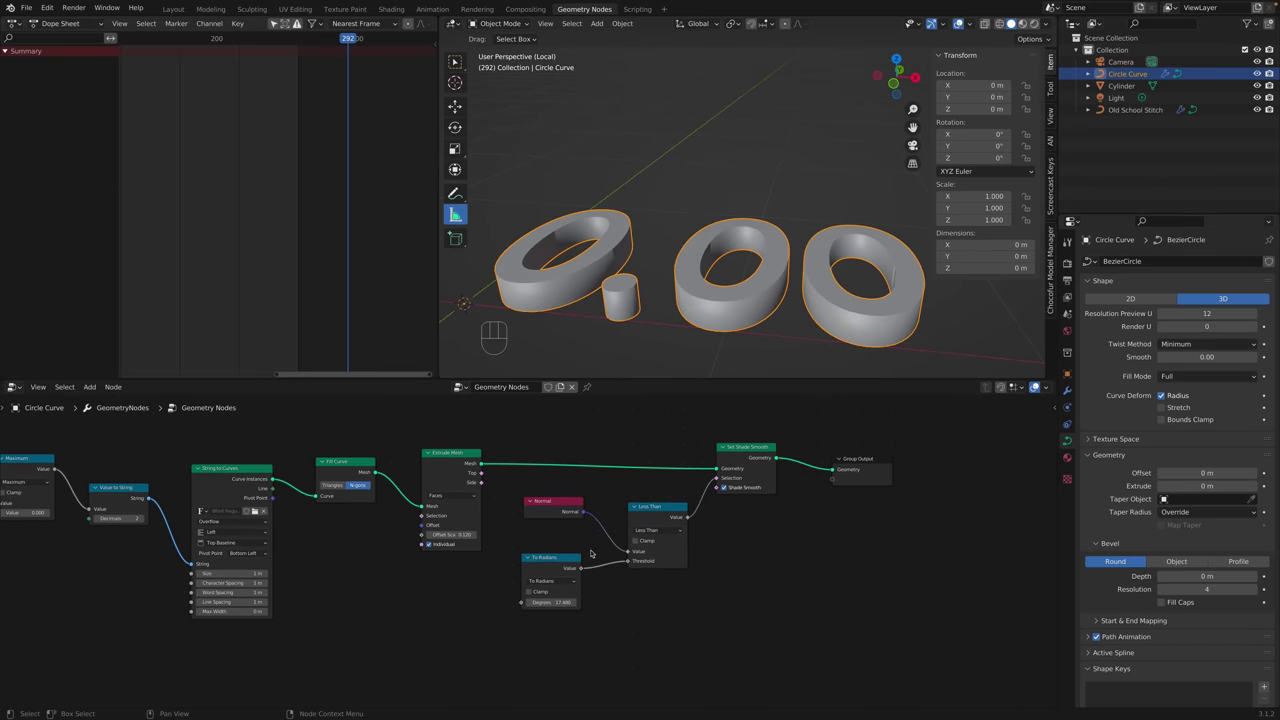
left_click(577, 505)
left_click_drag(578, 506, 590, 494)
left_click_drag(576, 556, 596, 594)
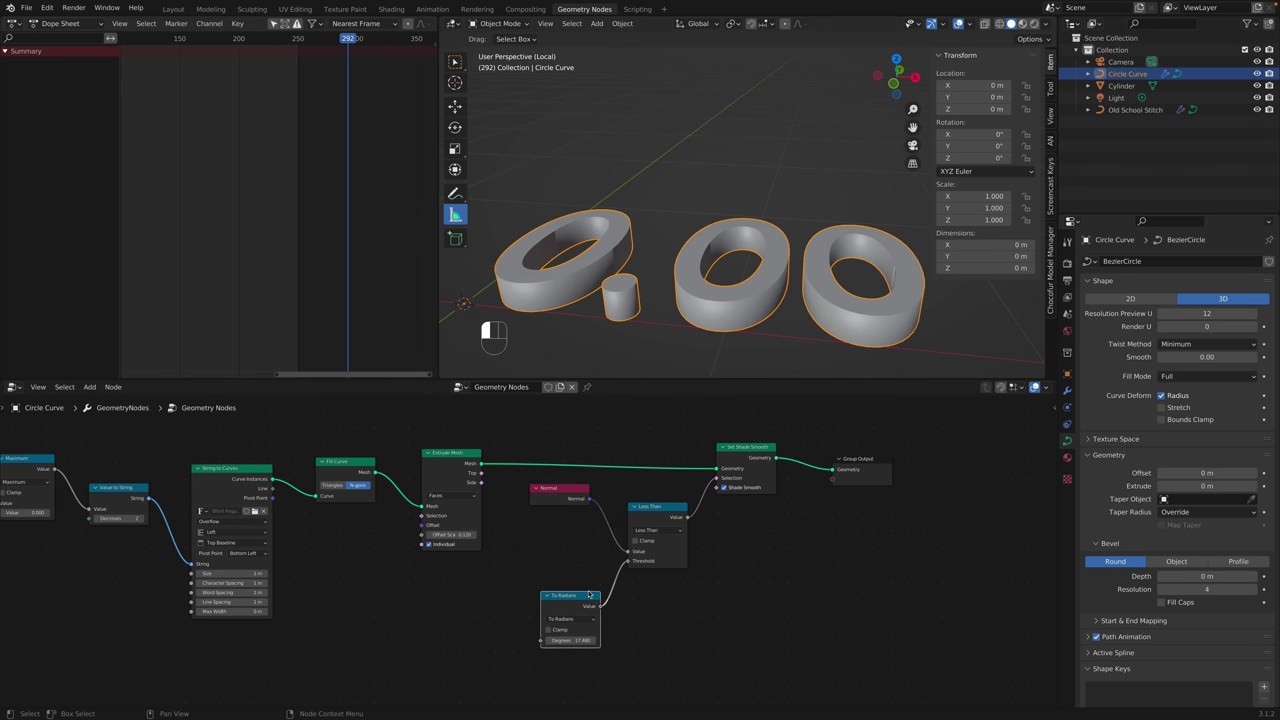
left_click_drag(574, 491, 568, 507)
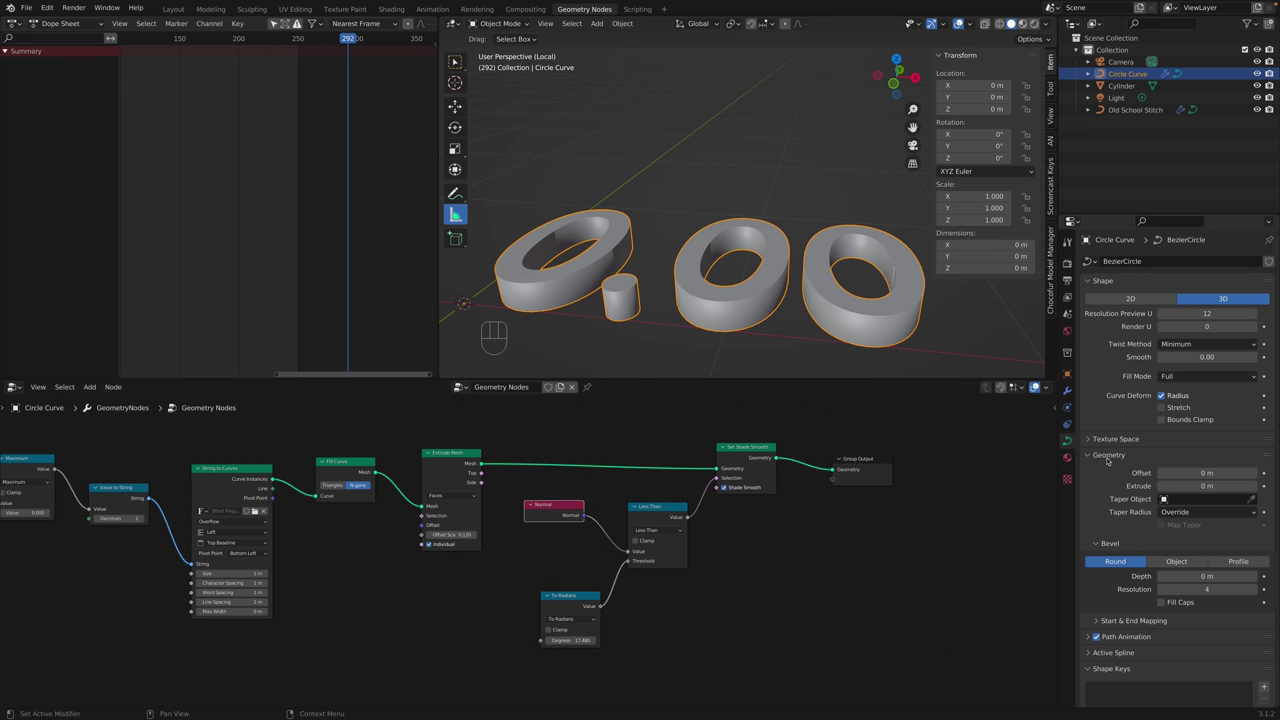
Check the Cylinder's Auto Smooth setting, reselect Circle Curve and add an Edge Angle node near Less Than.
left_click(1122, 85)
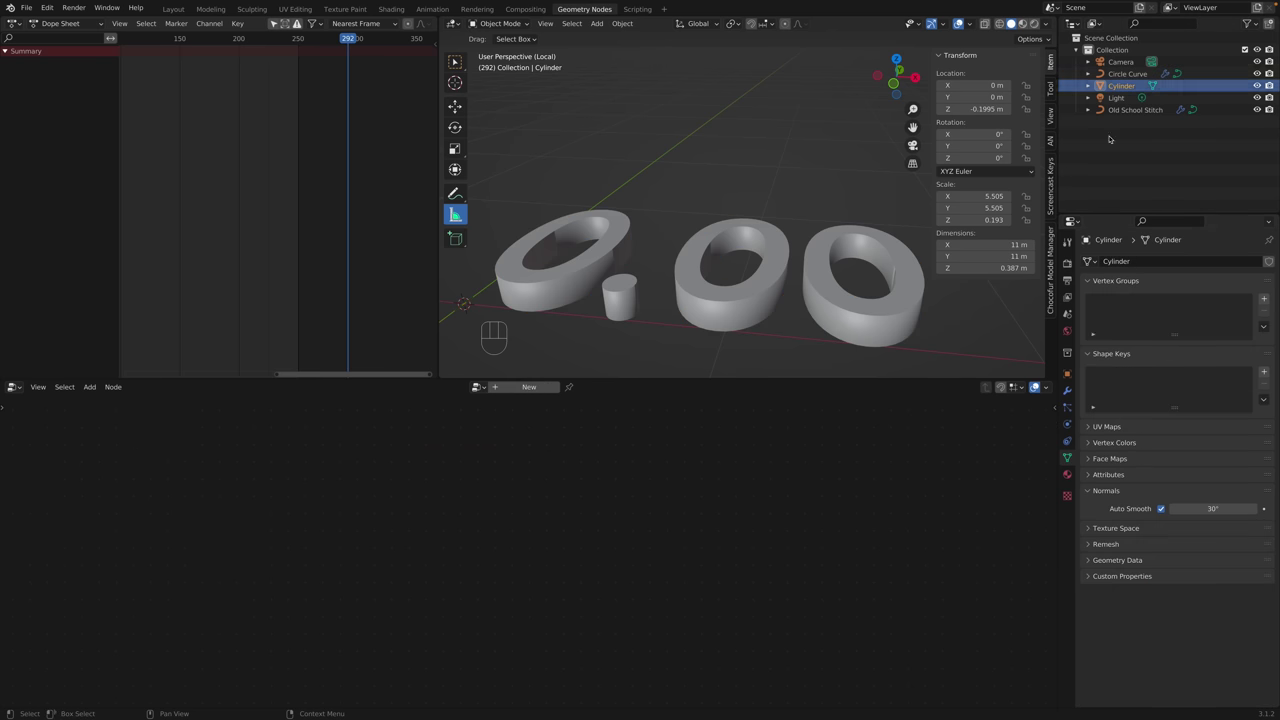
left_click(1127, 73)
key("shift+a")
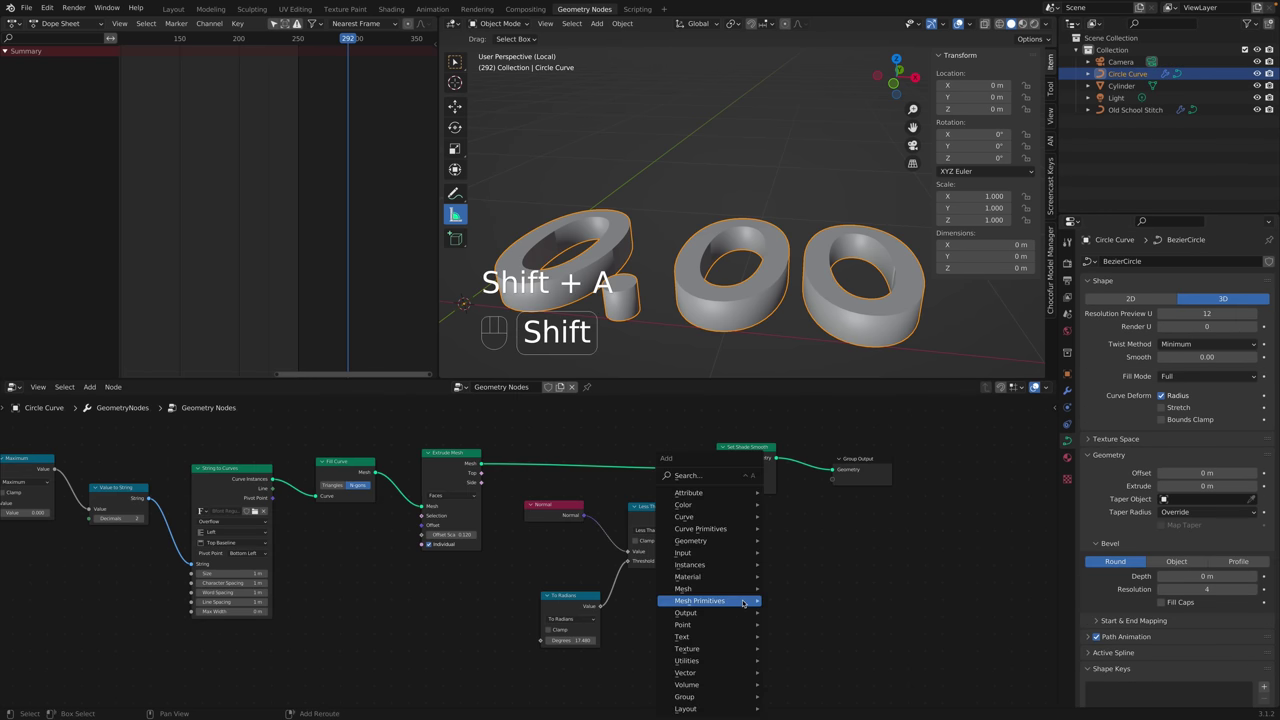
key("ctrl+a")
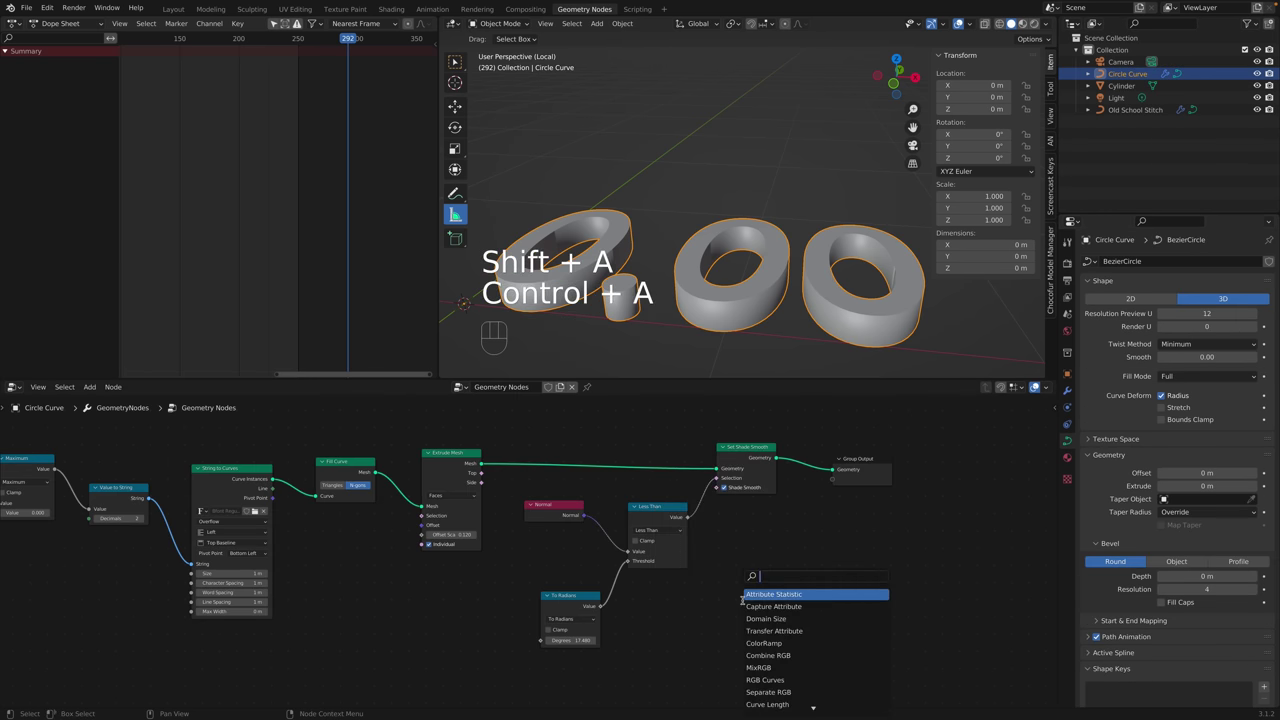
type("ed")
key("Return")
left_click(718, 548)
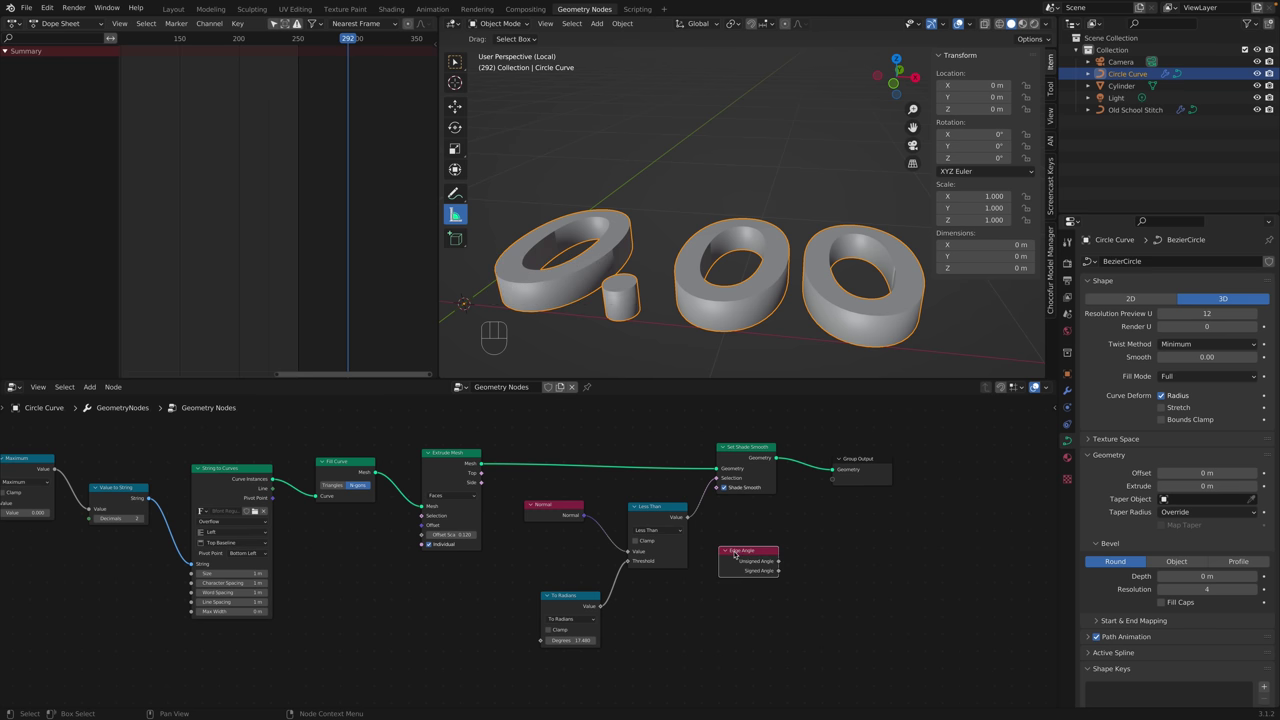
Replace the Normal node with Edge Angle, feeding its Unsigned Angle into the Less Than value.
key("shift+a")
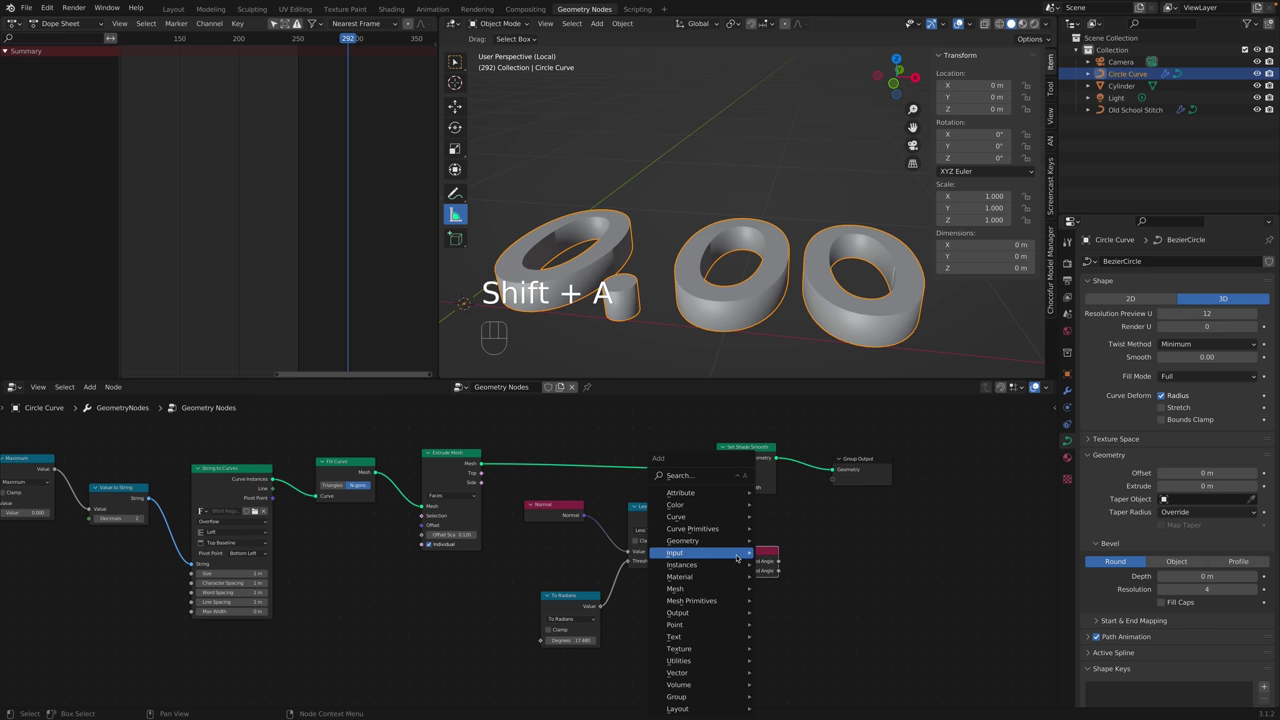
mouse_move(733, 590)
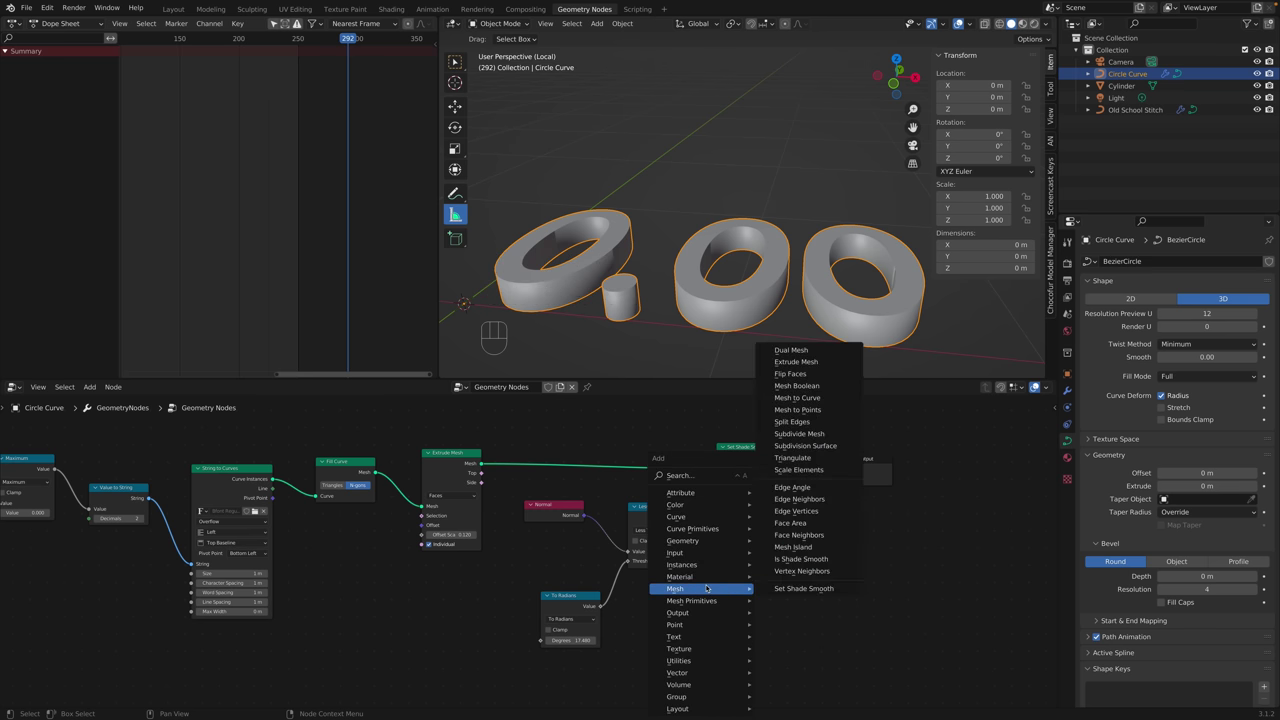
left_click(805, 489)
left_click(543, 540)
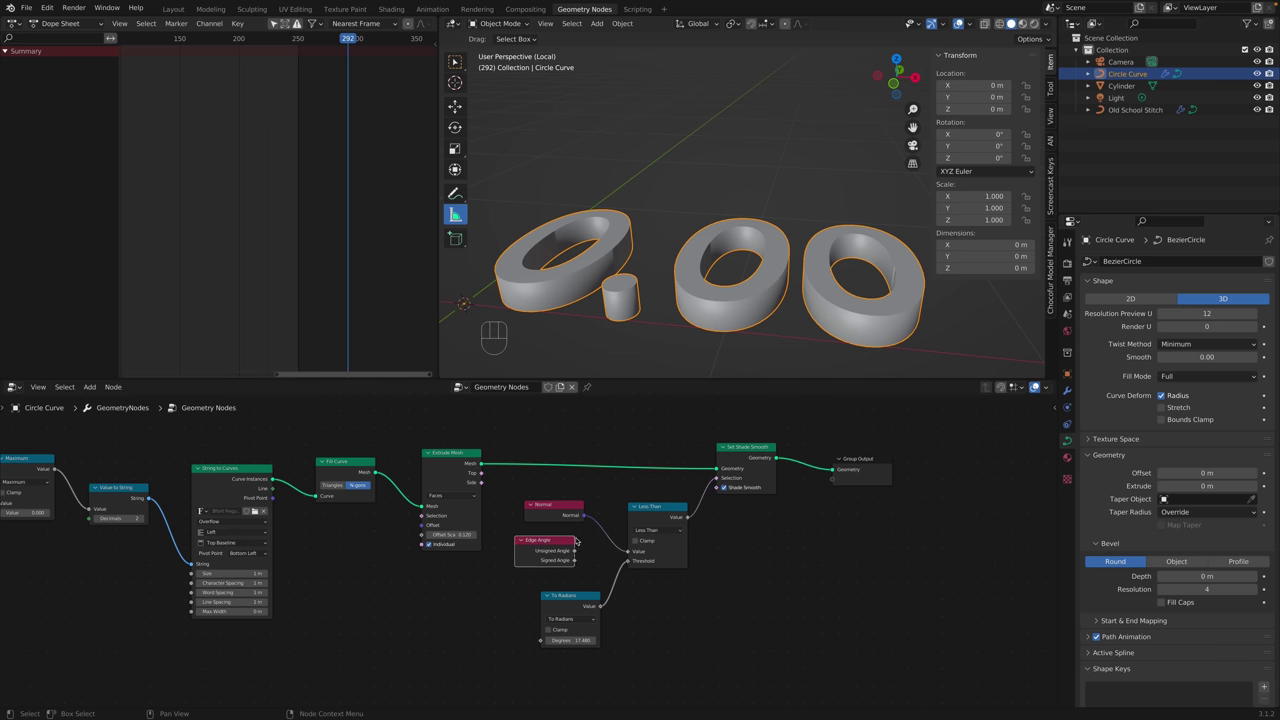
mouse_move(575, 551)
left_mouse_down()
mouse_move(628, 553)
mouse_move(545, 503)
left_mouse_up()
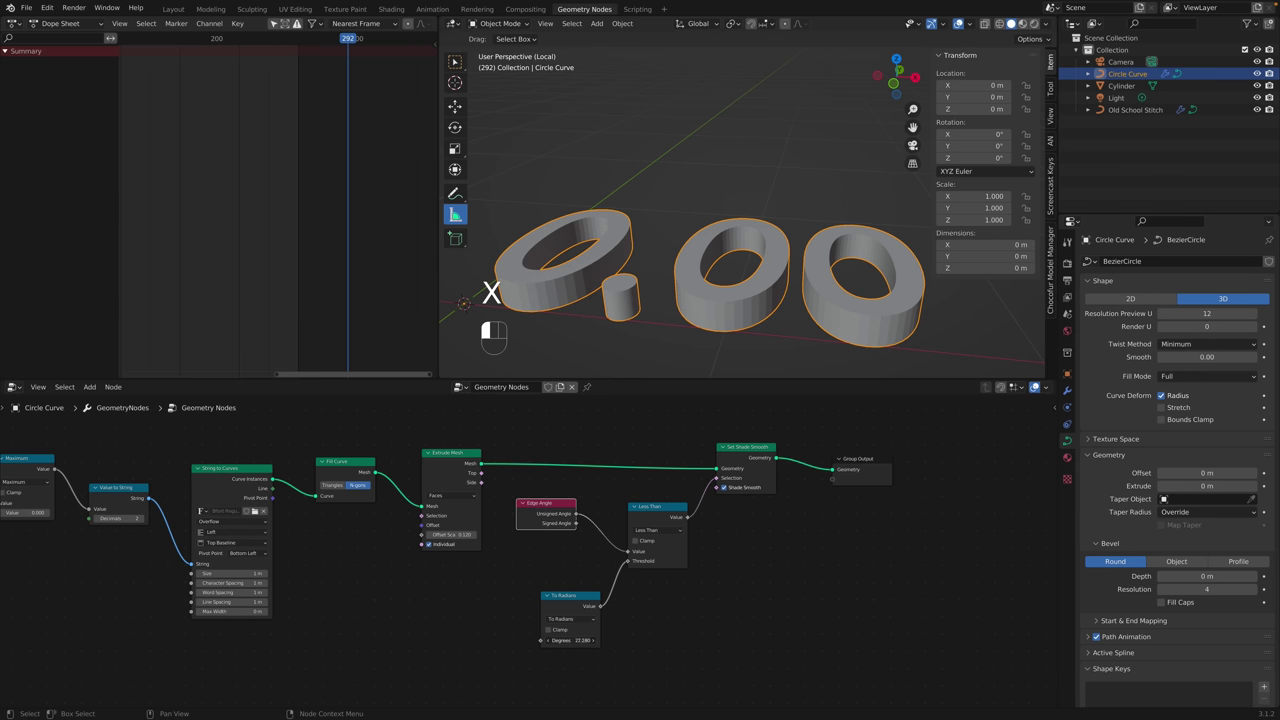
Increase the To Radians angle, move that node up closer to Edge Angle and inspect the digits' shading.
left_click_drag(568, 640, 590, 640)
mouse_move(640, 220)
middle_mouse_down()
mouse_move(620, 294)
mouse_move(665, 290)
mouse_move(710, 257)
middle_mouse_up()
scroll(710, 257, "up", 4)
left_click_drag(575, 597, 570, 589)
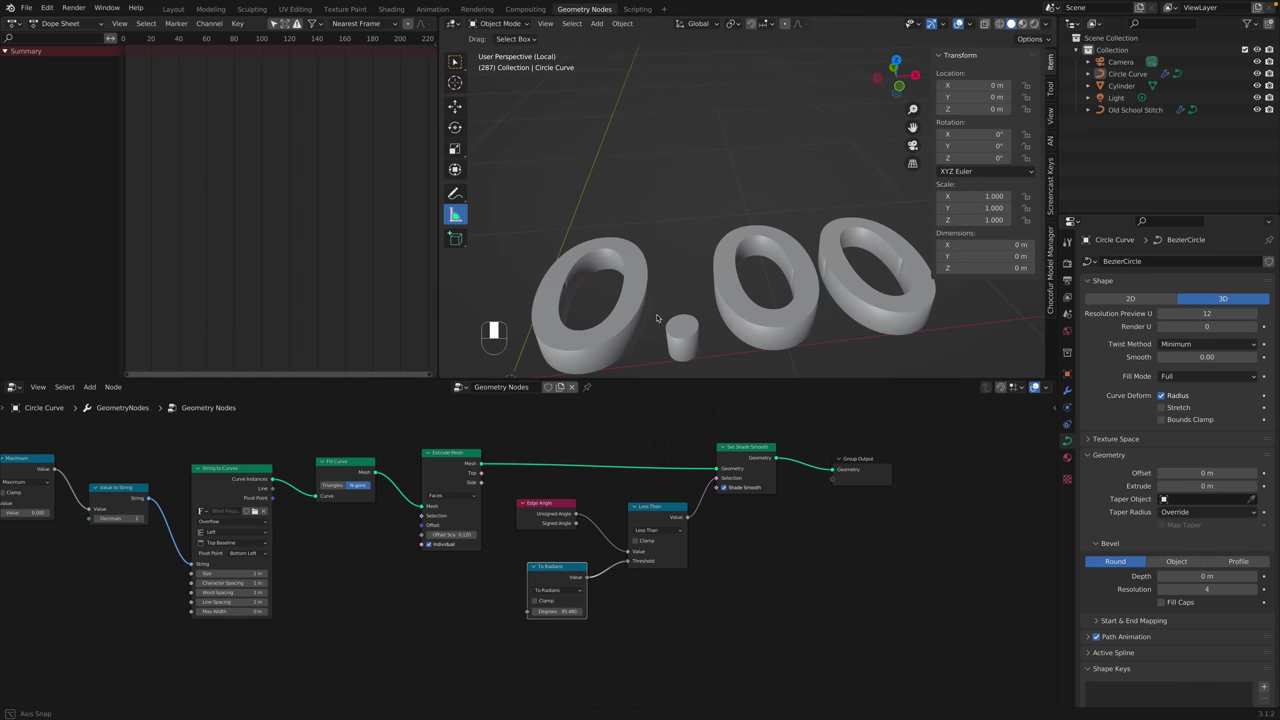
middle_click_drag(590, 300, 622, 311)
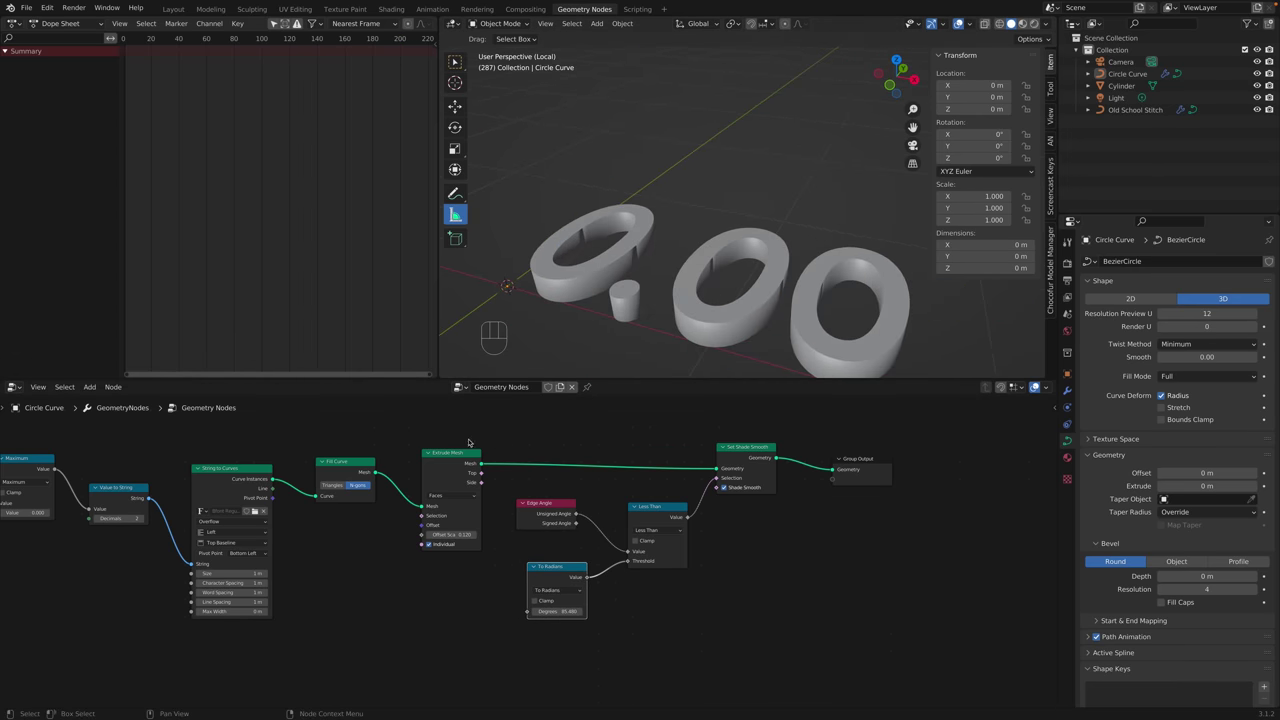
Shift Extrude Mesh slightly, turn off its Individual option and lower the To Radians angle to about 27 degrees.
left_click_drag(467, 459, 461, 446)
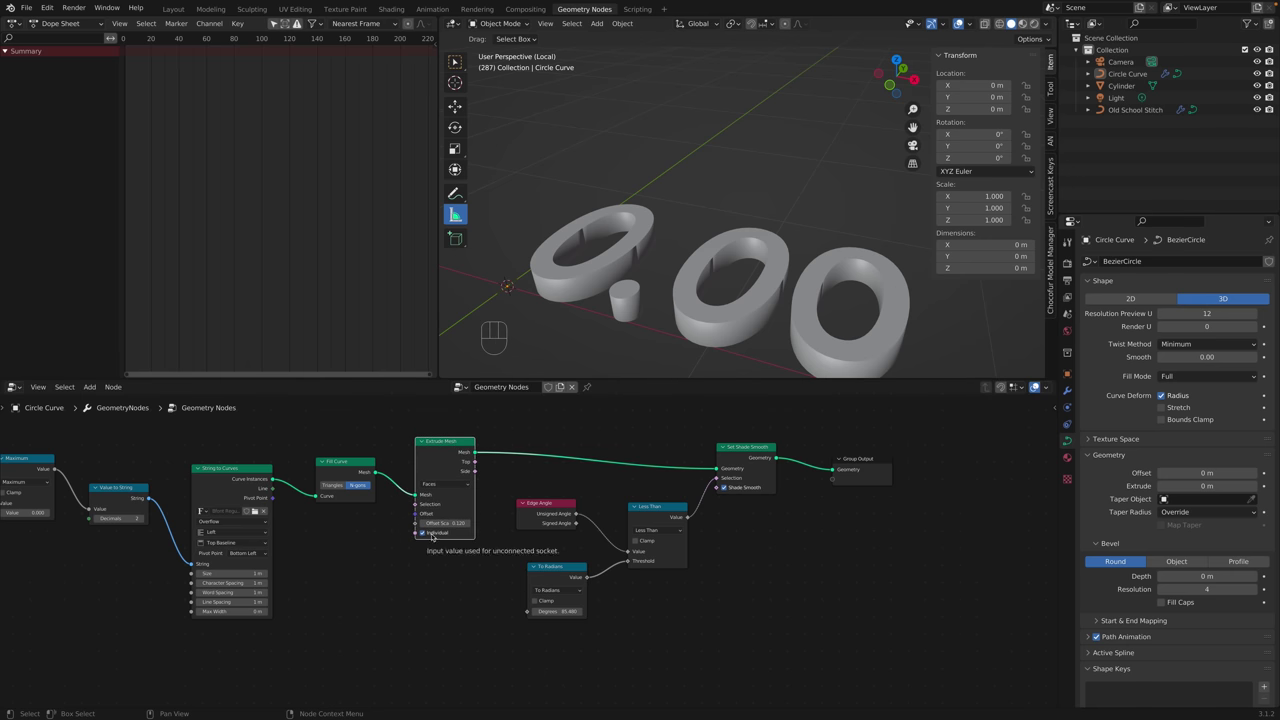
left_click(432, 537)
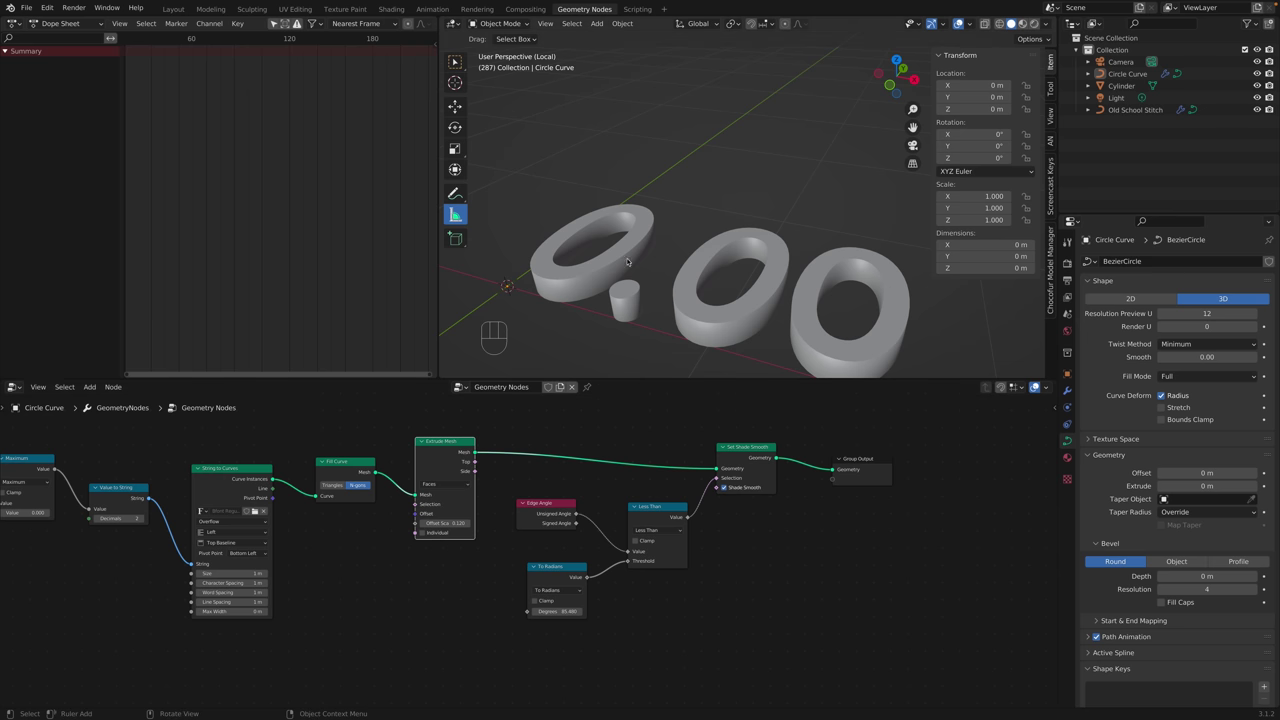
left_click_drag(560, 611, 530, 611)
left_click_drag(556, 611, 530, 611)
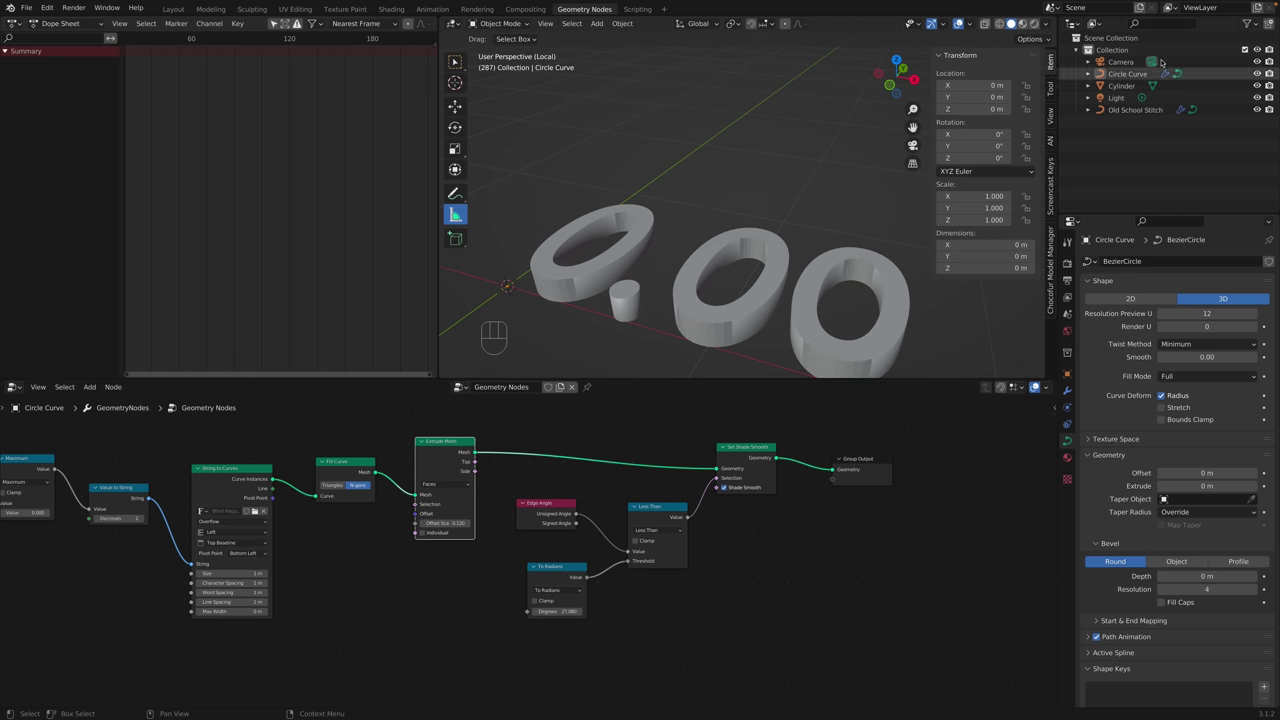
Check the Cylinder's Auto Smooth angle, reselect Circle Curve and set the To Radians angle to 30 degrees.
left_click(1128, 86)
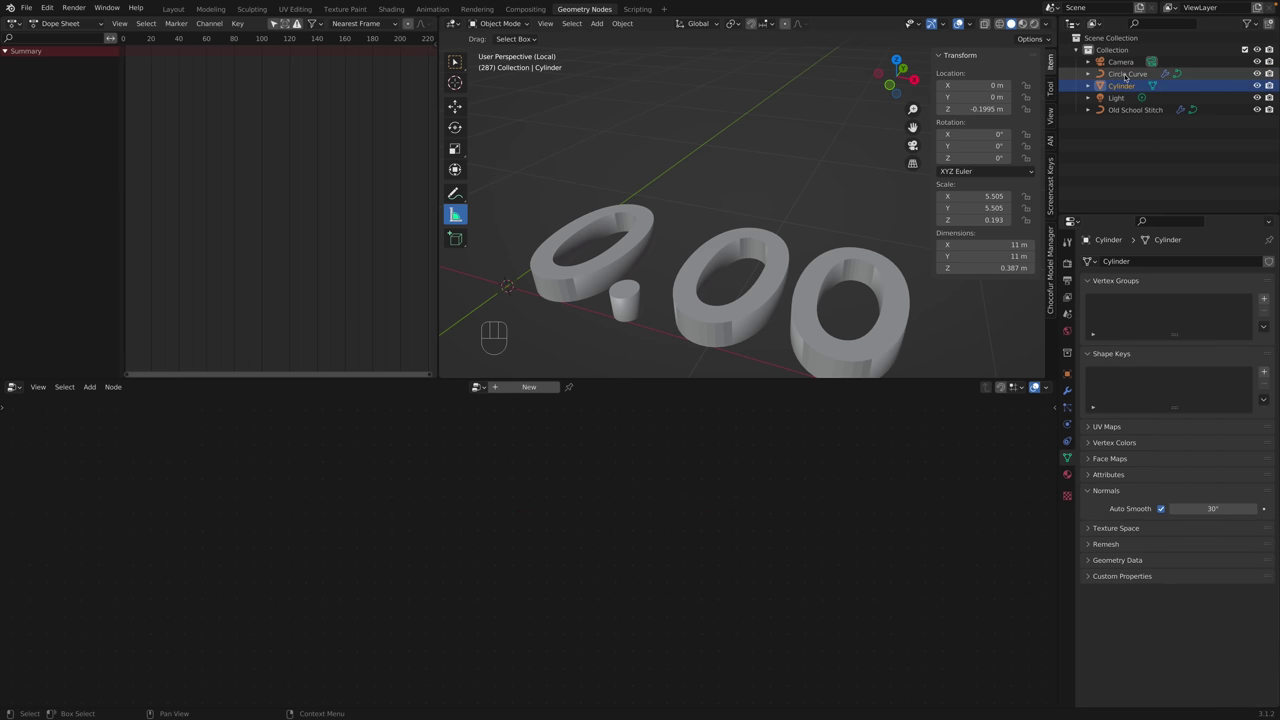
left_click(1126, 75)
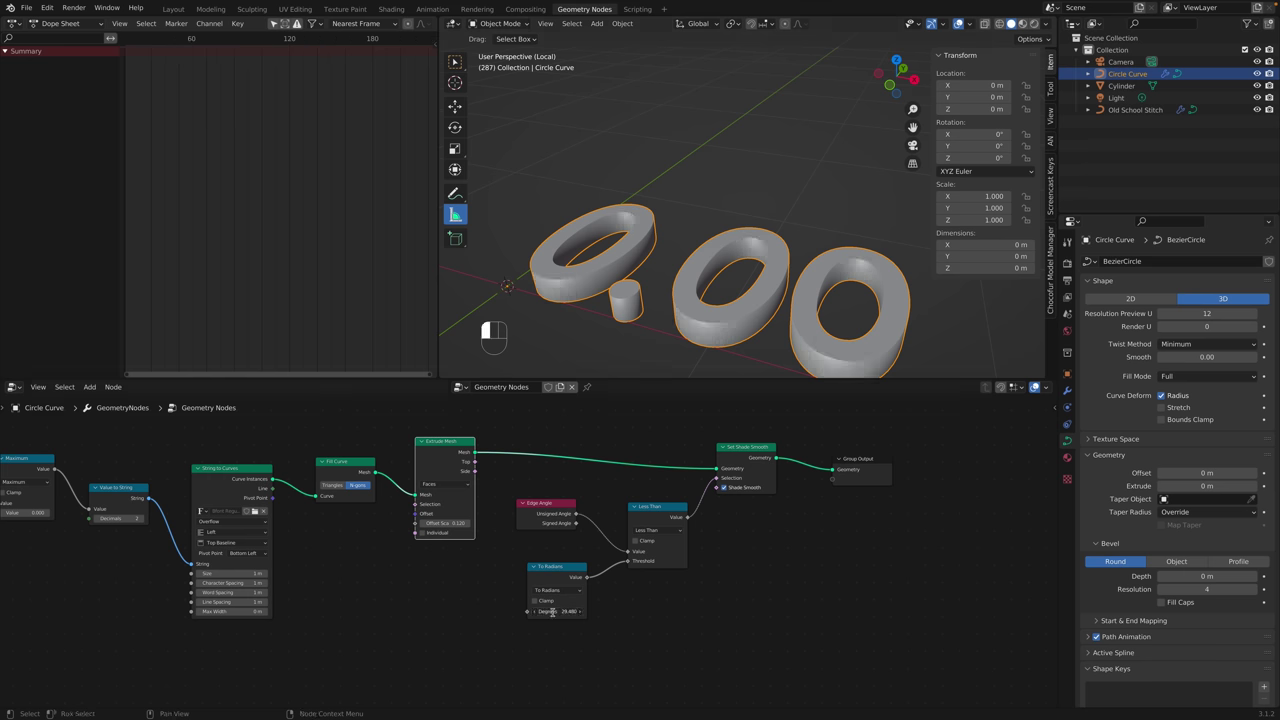
left_click_drag(551, 612, 560, 612)
middle_click_drag(760, 300, 871, 323)
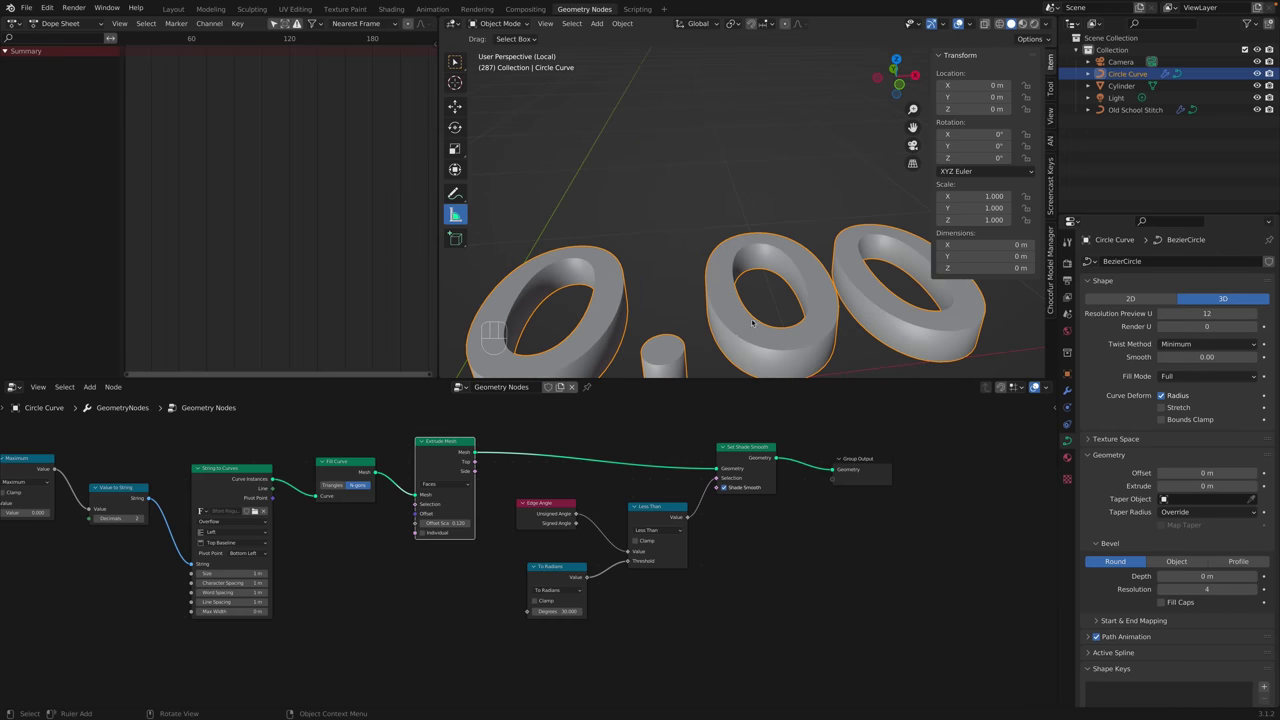
middle_click_drag(752, 322, 720, 330)
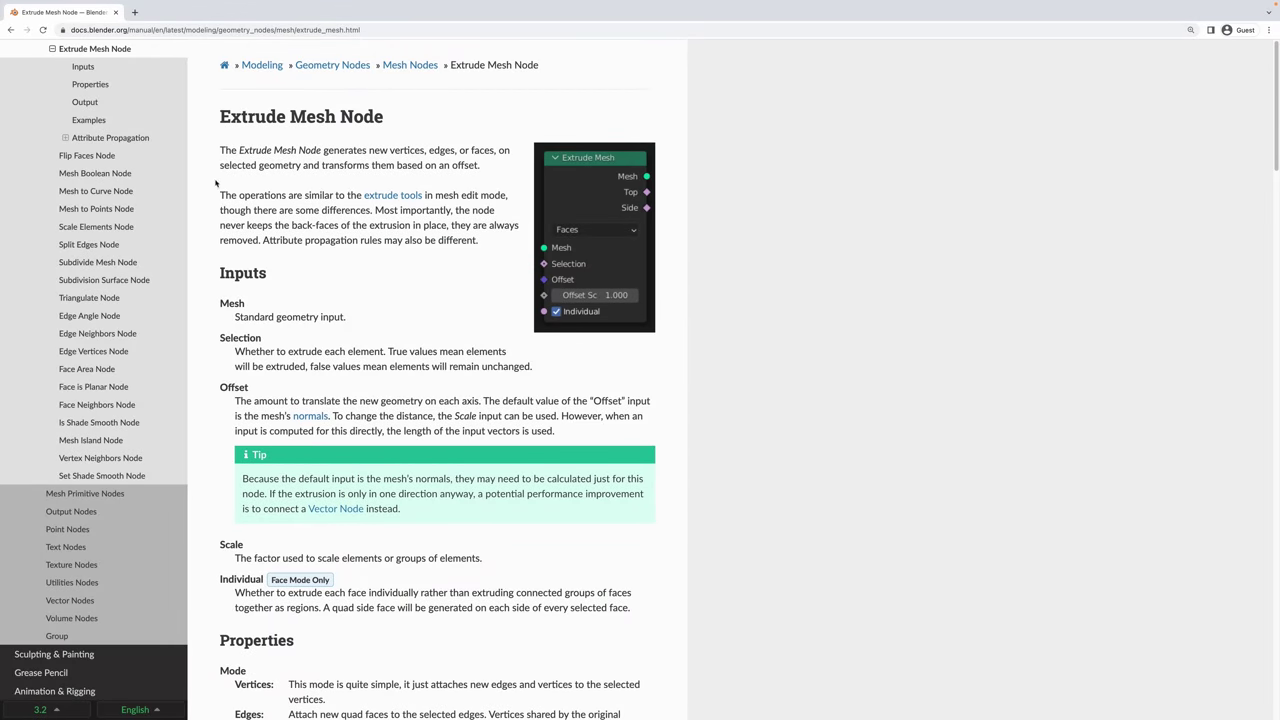
Read the Individual option's description on the manual's Extrude Mesh Node page and return to Blender.
scroll(494, 239, "down", 2)
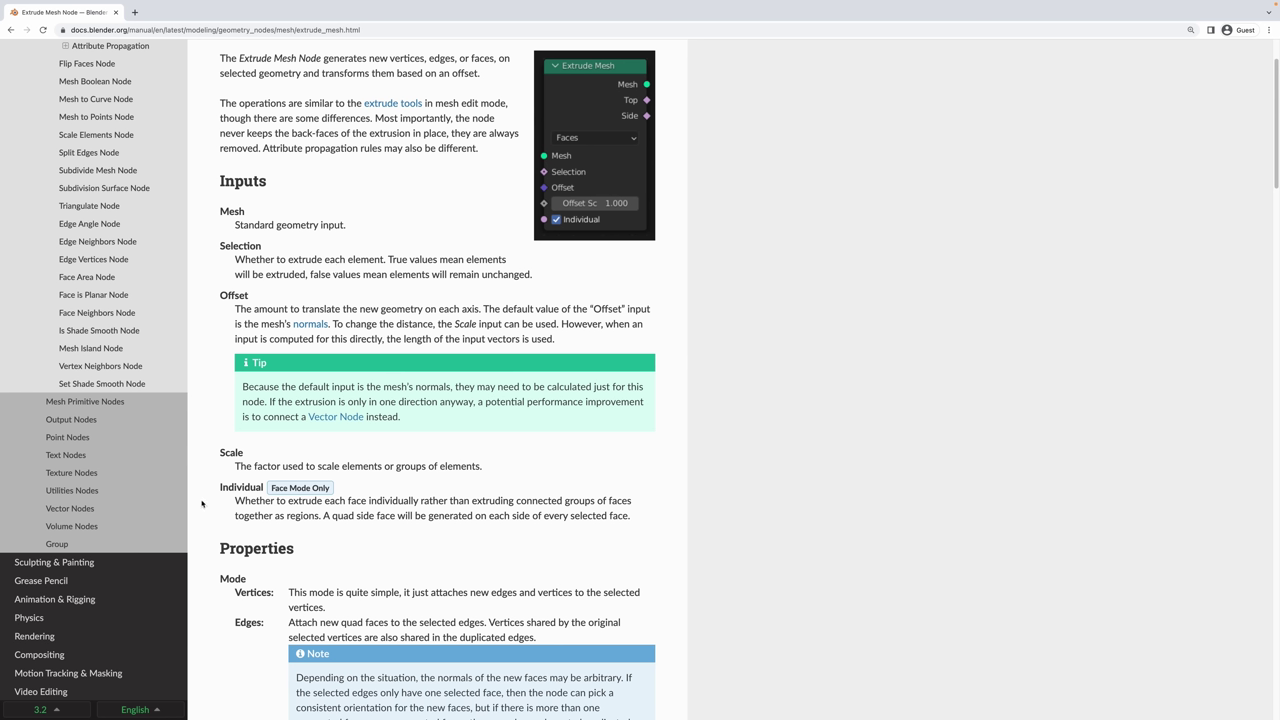
left_click_drag(235, 503, 404, 503)
left_click(419, 487)
key("ctrl+Left")
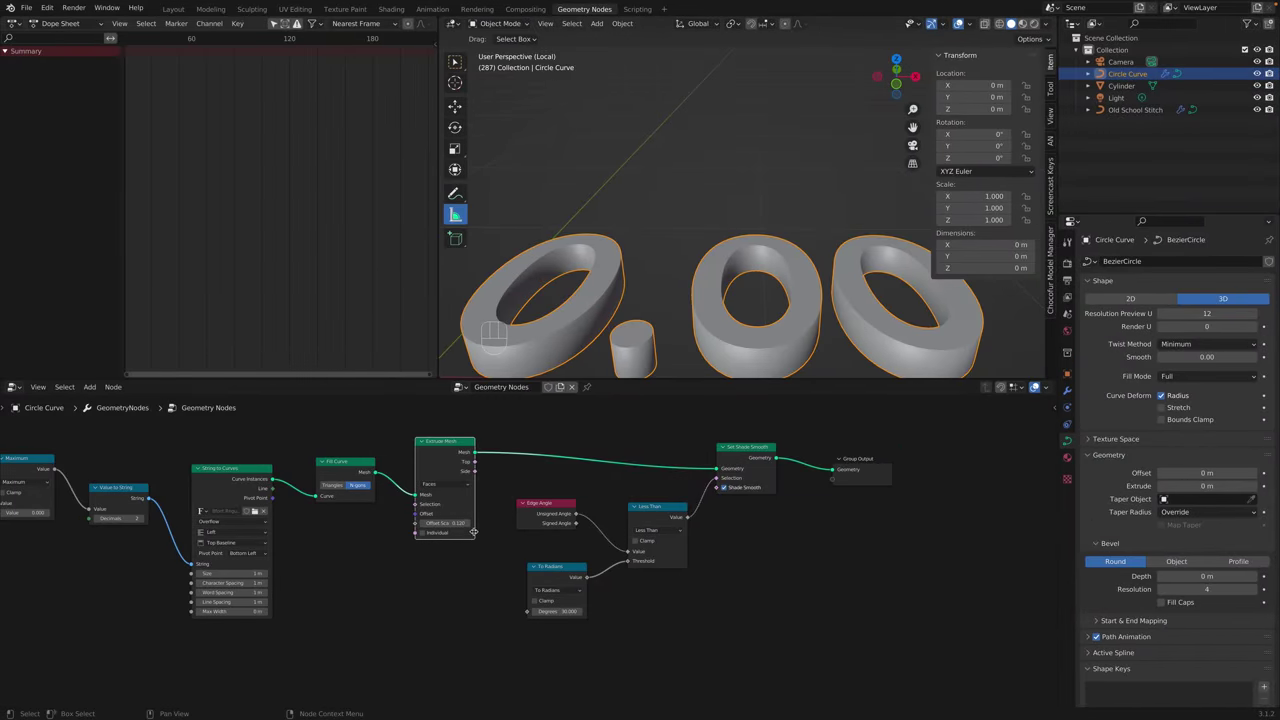
Examine the digits' open underside and shift Extrude Mesh and the nodes after it farther from Fill Curve.
middle_click_drag(662, 305, 688, 254)
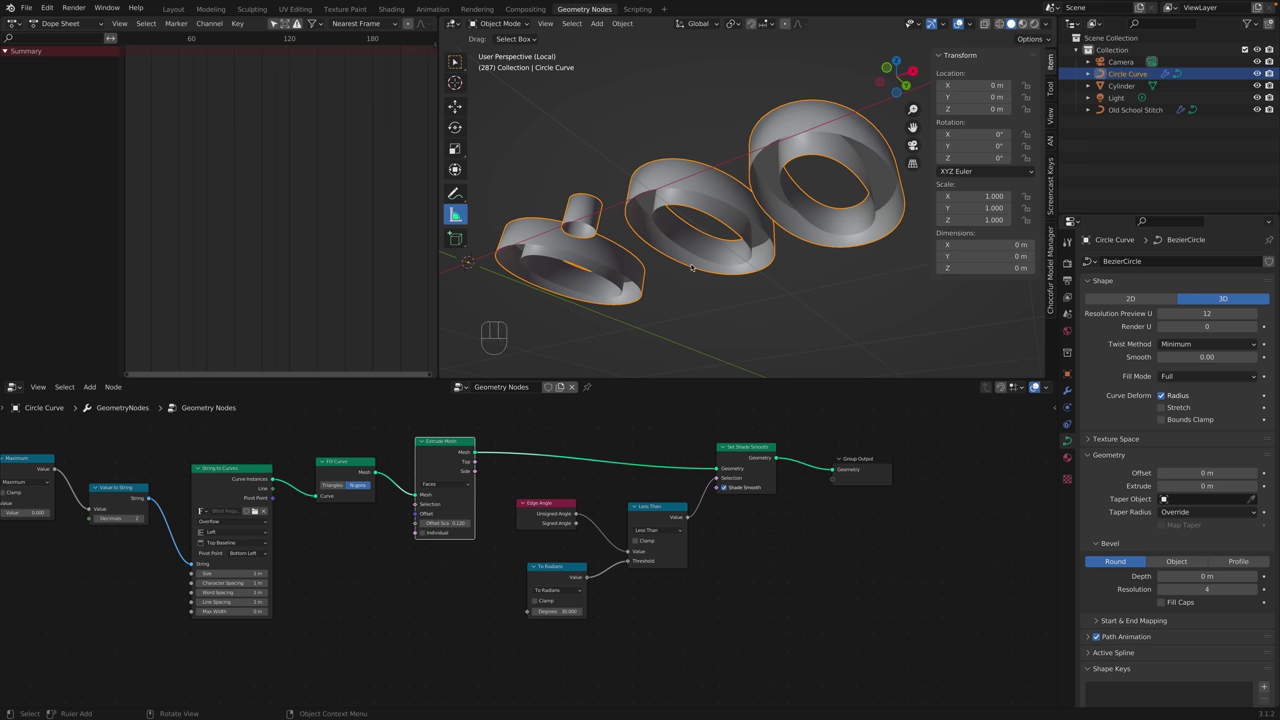
middle_click_drag(695, 252, 705, 287)
left_click_drag(531, 425, 889, 604)
left_click_drag(463, 441, 536, 437)
middle_click_drag(722, 237, 666, 245)
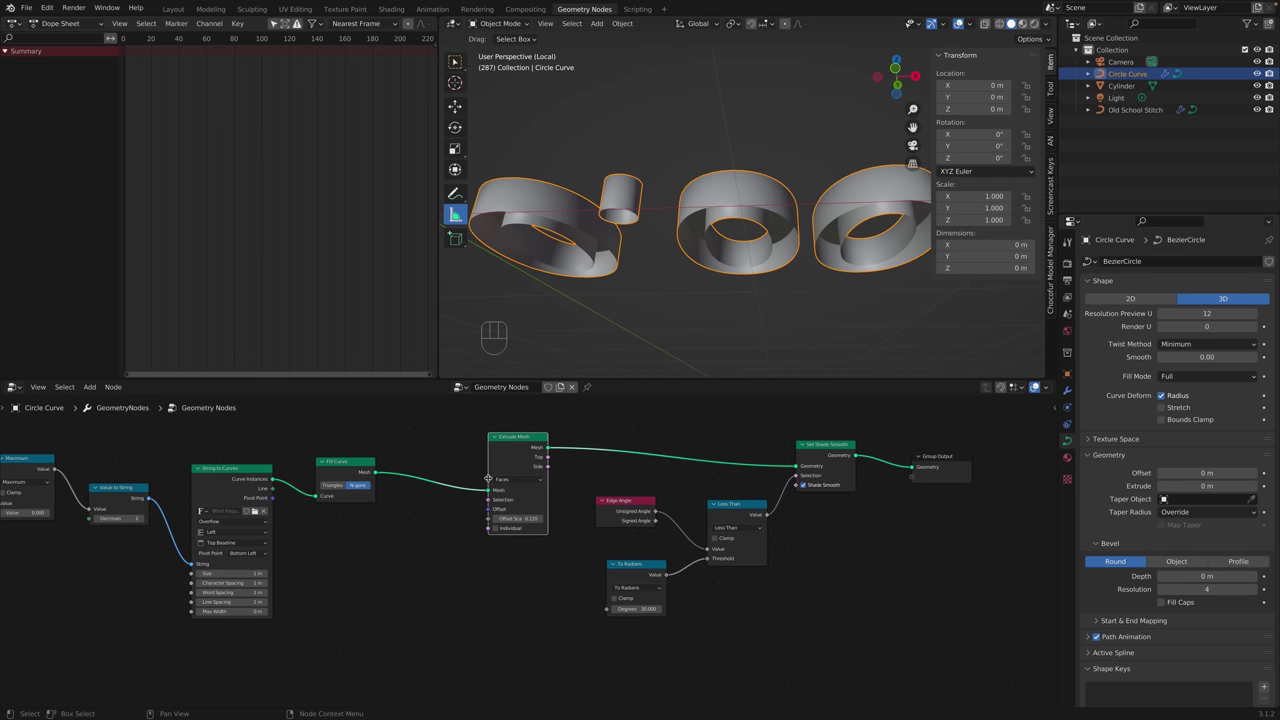
left_click_drag(532, 440, 511, 436)
mouse_move(695, 282)
middle_mouse_down()
mouse_move(700, 300)
mouse_move(690, 250)
mouse_move(695, 295)
mouse_move(683, 261)
middle_mouse_up()
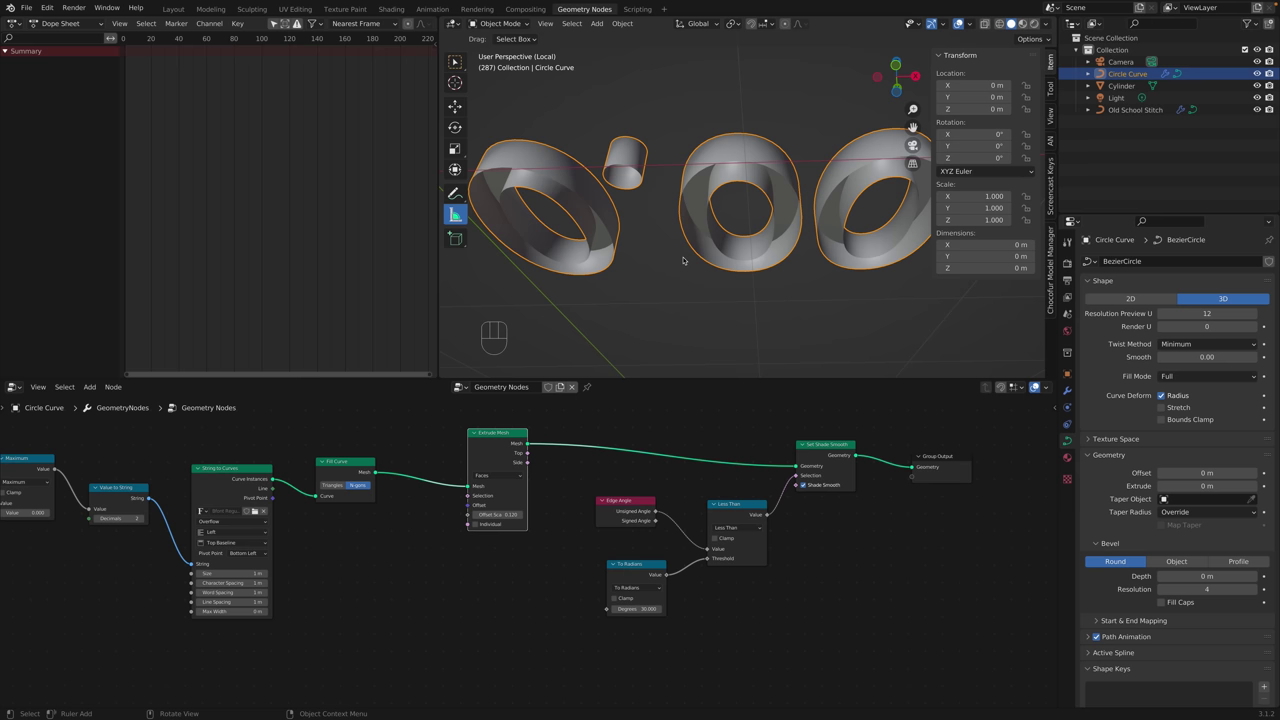
left_click_drag(510, 433, 515, 437)
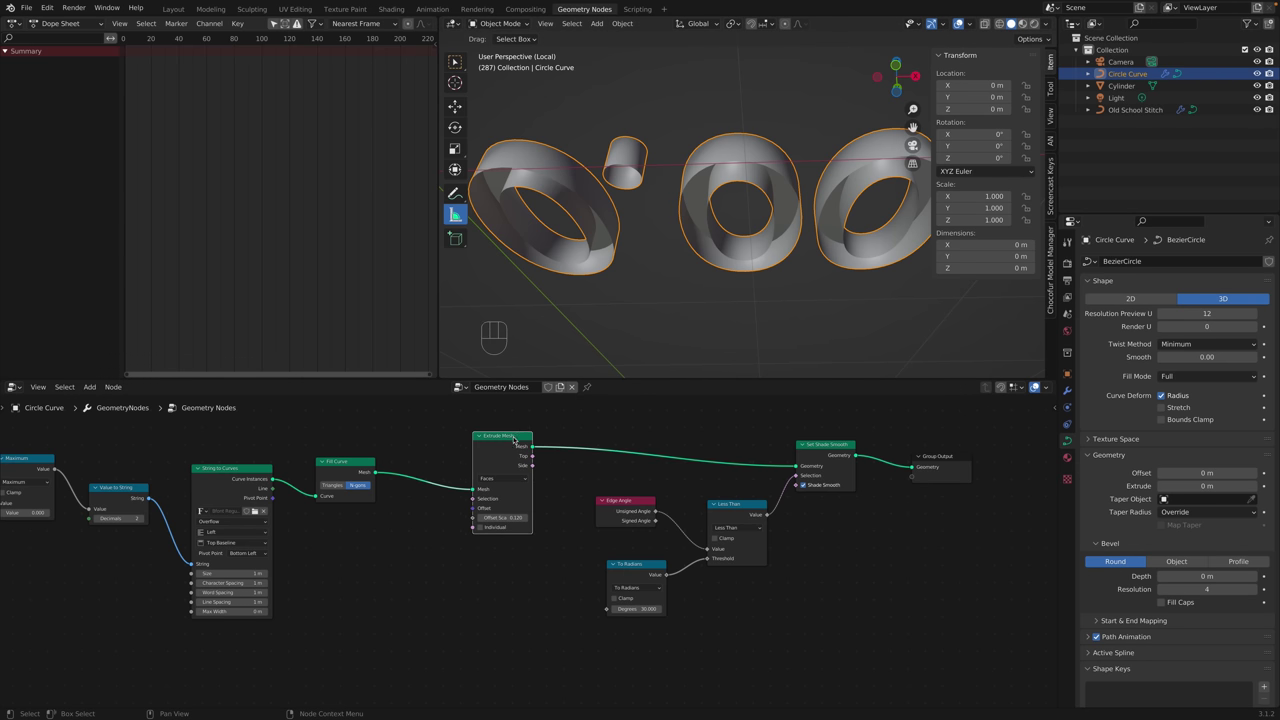
Reposition Fill Curve and Extrude Mesh to leave room for another node between them.
left_click_drag(364, 469, 397, 497)
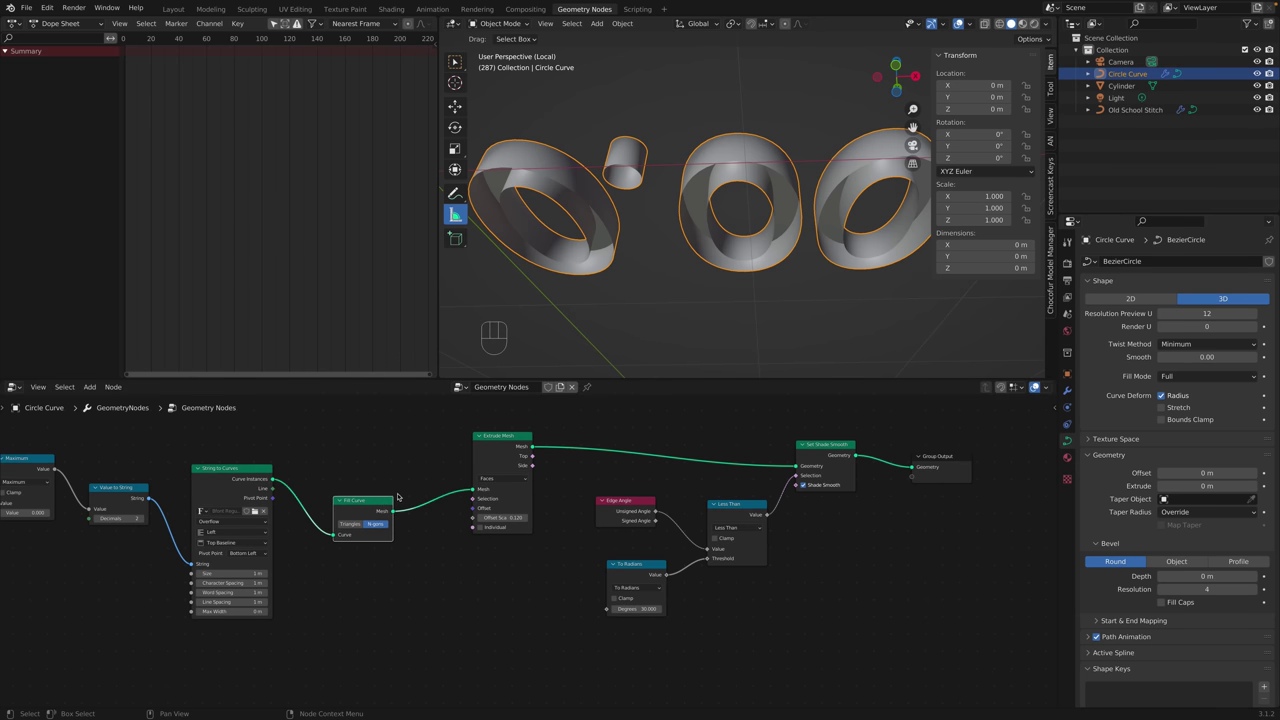
left_click_drag(383, 505, 382, 491)
left_click_drag(525, 442, 516, 444)
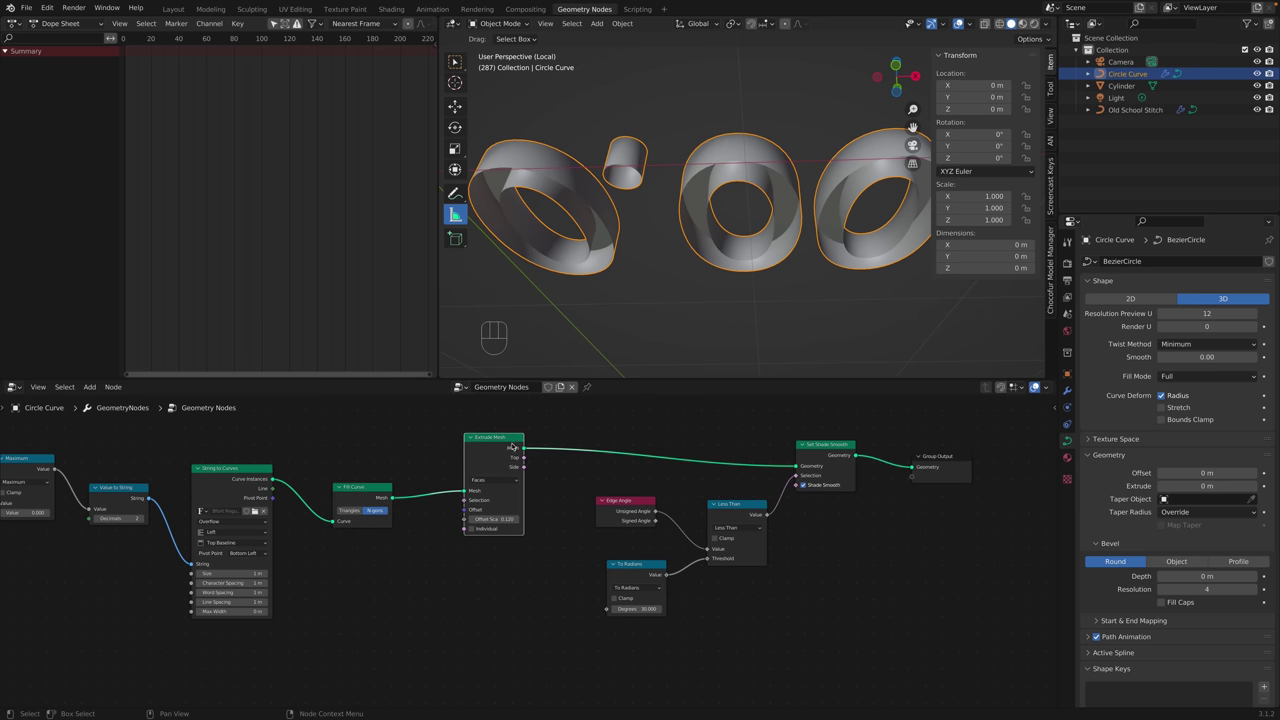
left_click_drag(386, 488, 379, 490)
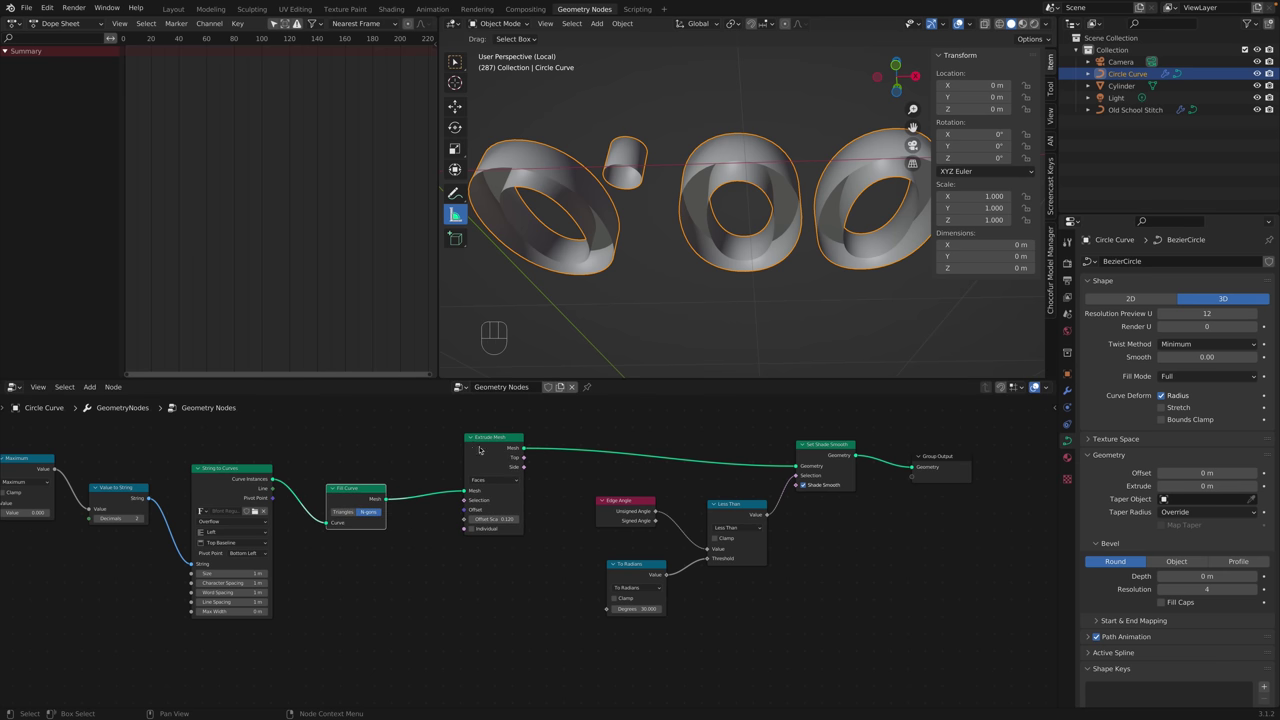
left_click_drag(495, 442, 513, 437)
left_click(375, 489)
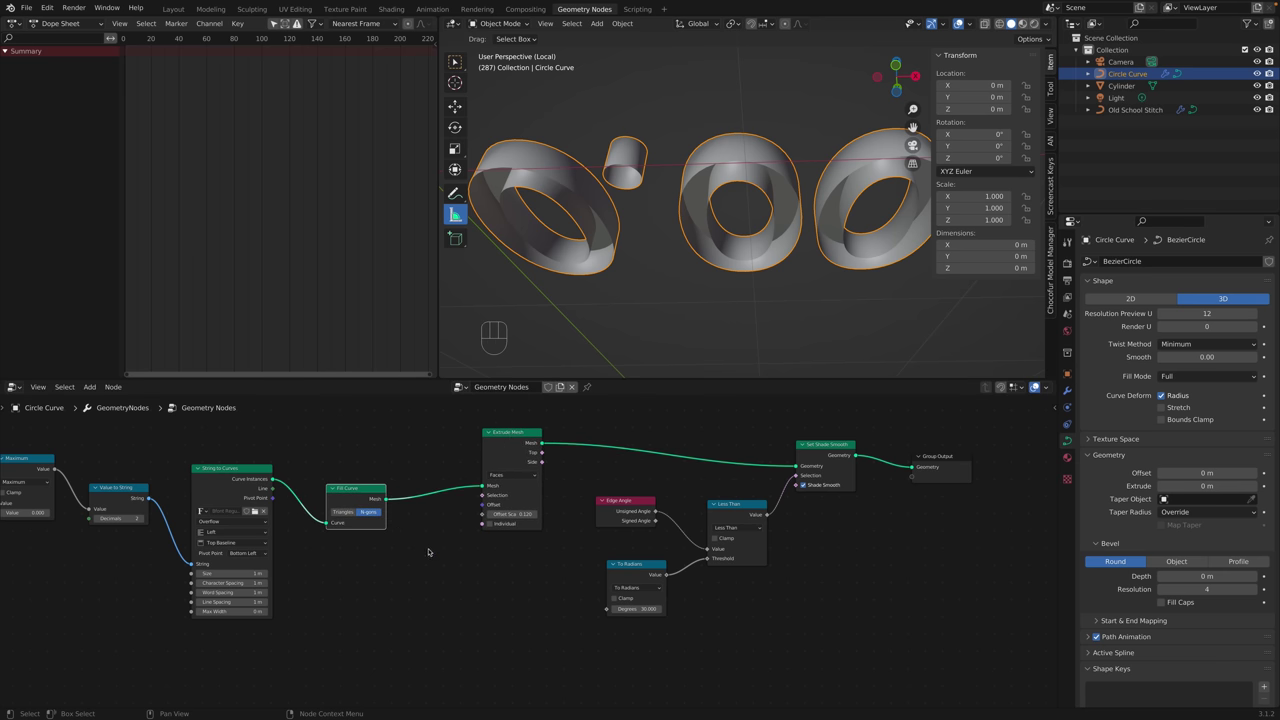
Add a Flip Faces node below the link between Fill Curve and Extrude Mesh.
key("shift+a")
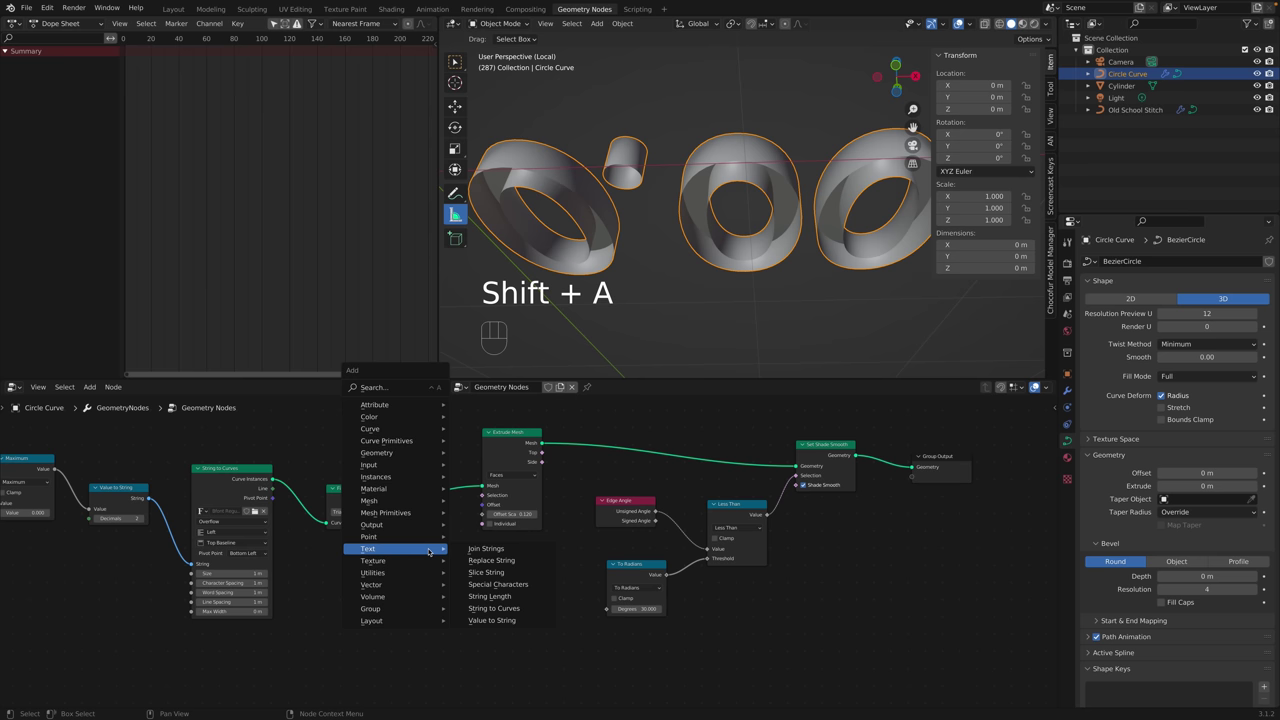
left_click(414, 388)
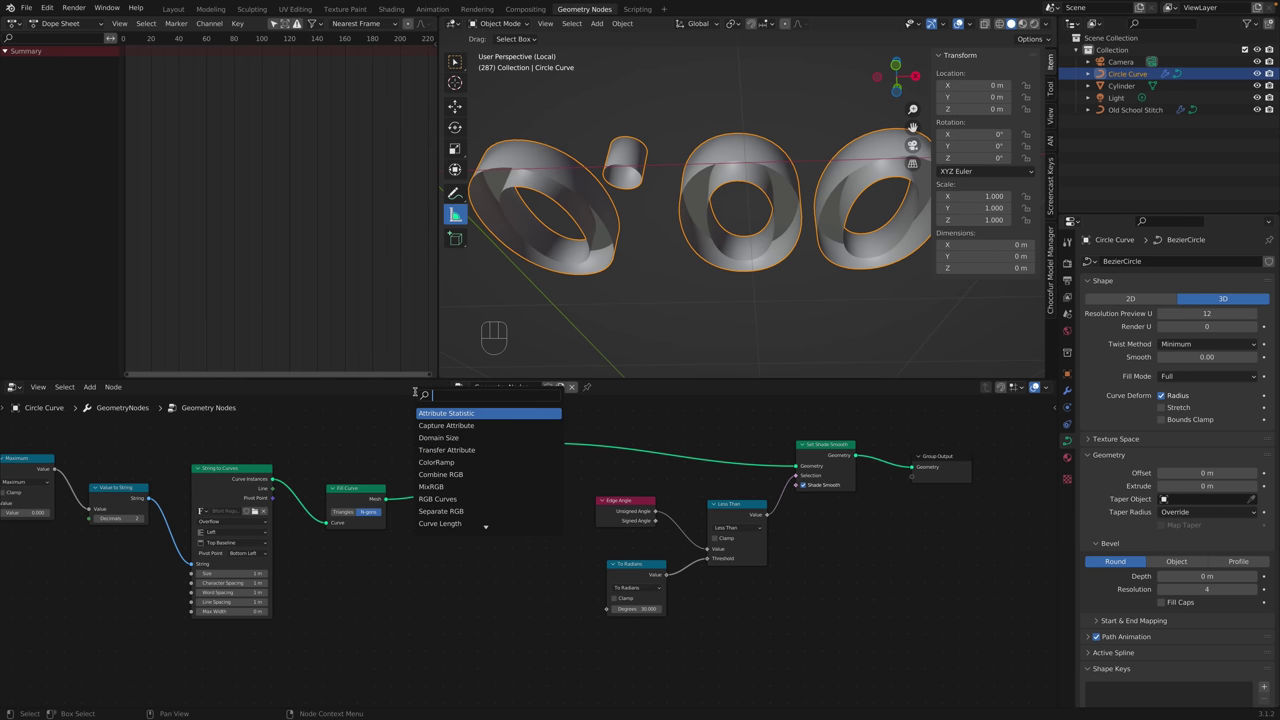
type("flip")
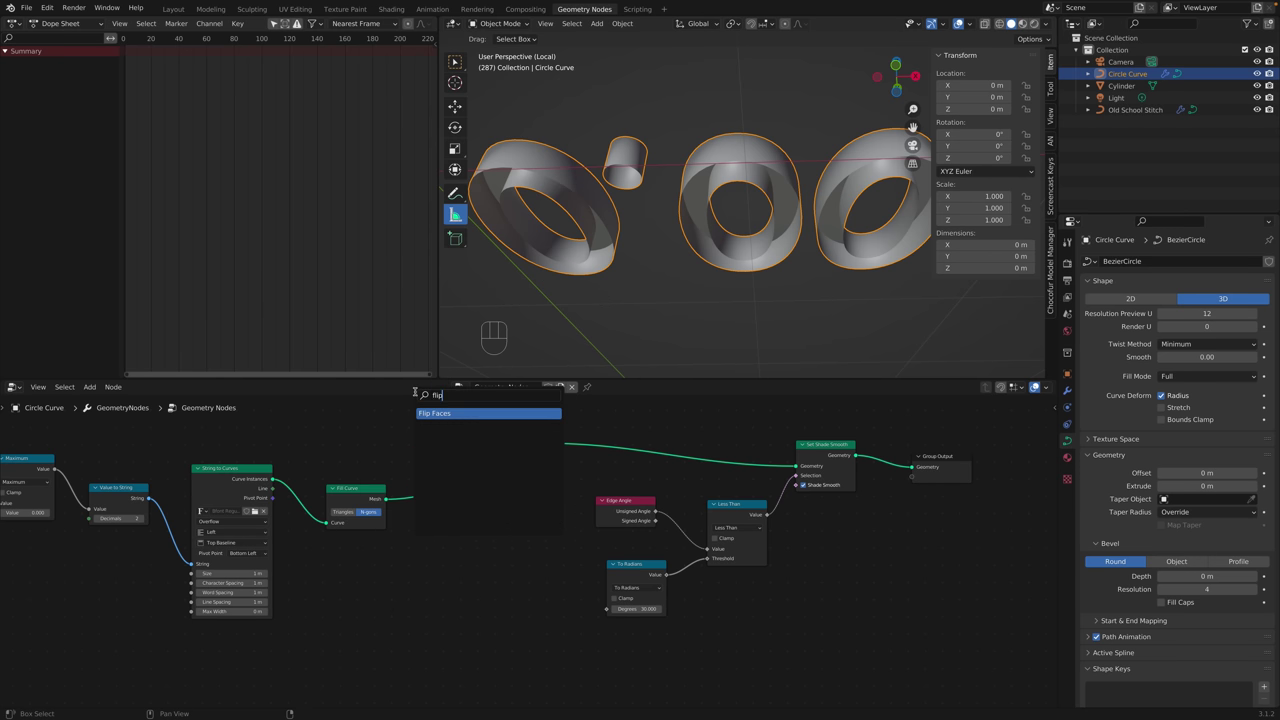
key("Return")
left_click(430, 572)
key("shift+a")
mouse_move(423, 580)
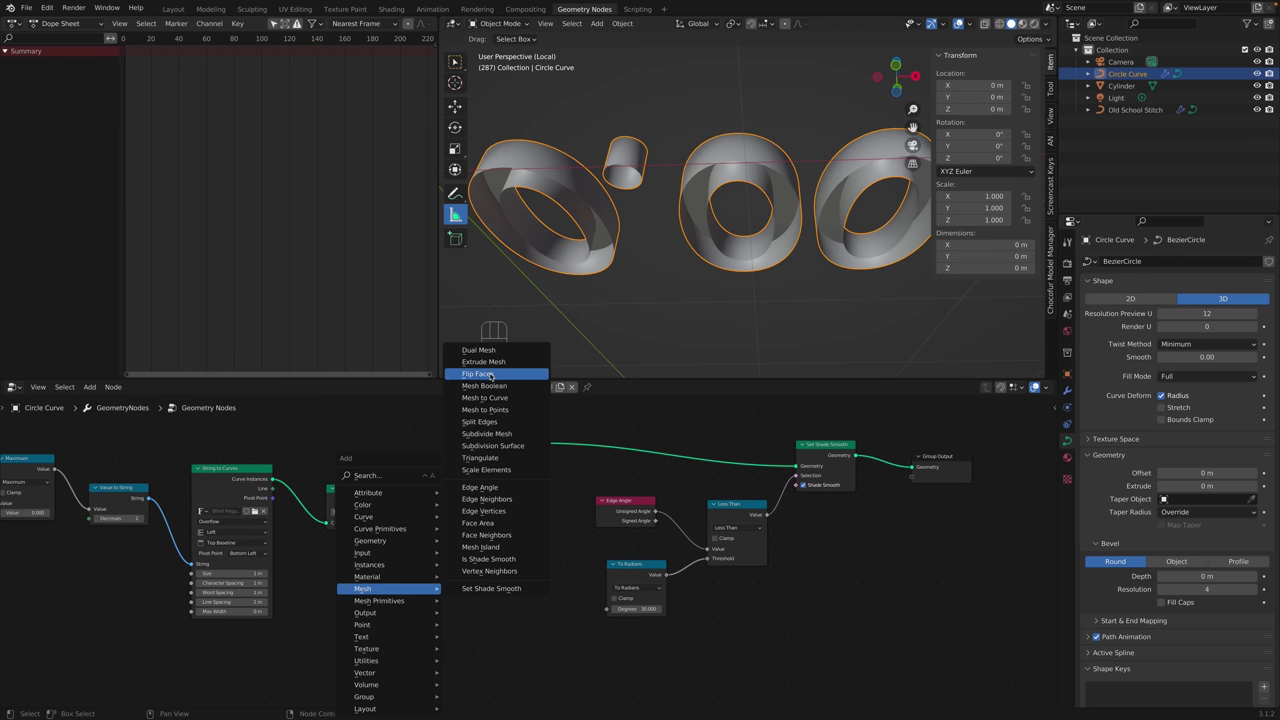
left_click(483, 361)
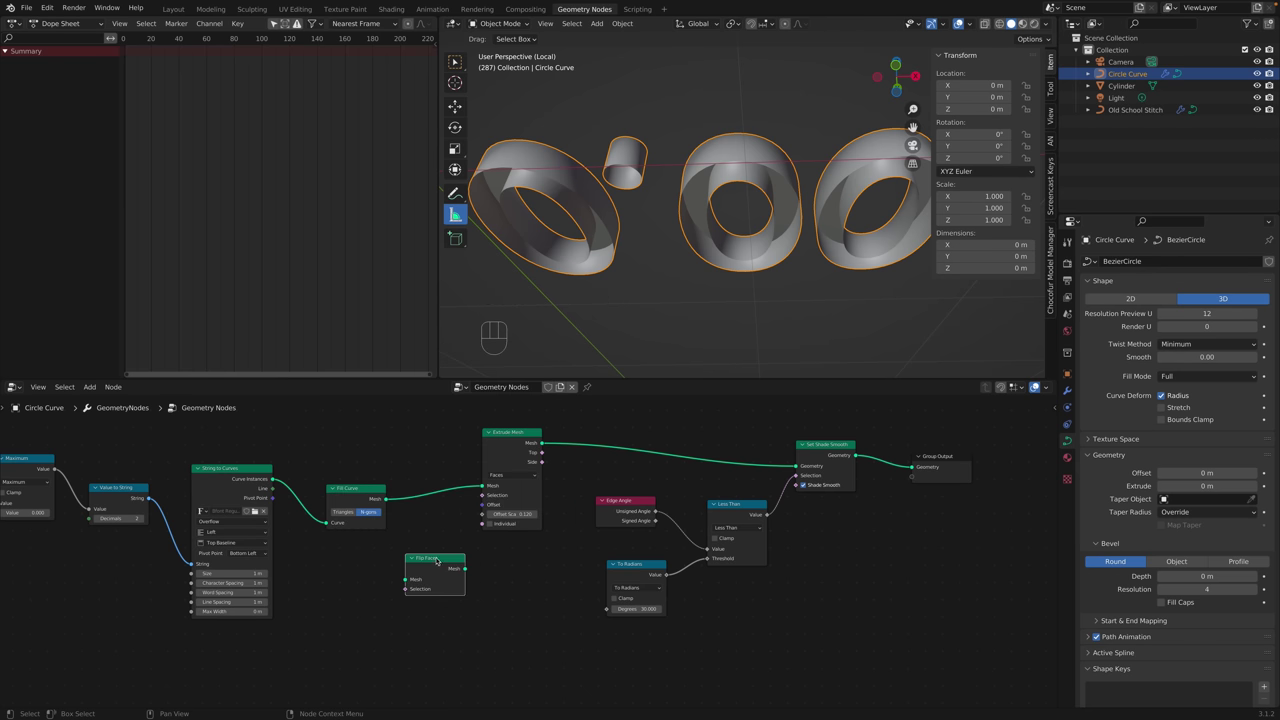
left_click(472, 530)
Insert Flip Faces between Fill Curve and Extrude Mesh and inspect the digits from above and below.
left_click_drag(440, 558, 438, 551)
mouse_move(385, 500)
left_mouse_down()
mouse_move(404, 577)
mouse_move(436, 524)
mouse_move(437, 477)
mouse_move(449, 478)
left_mouse_up()
key("Escape")
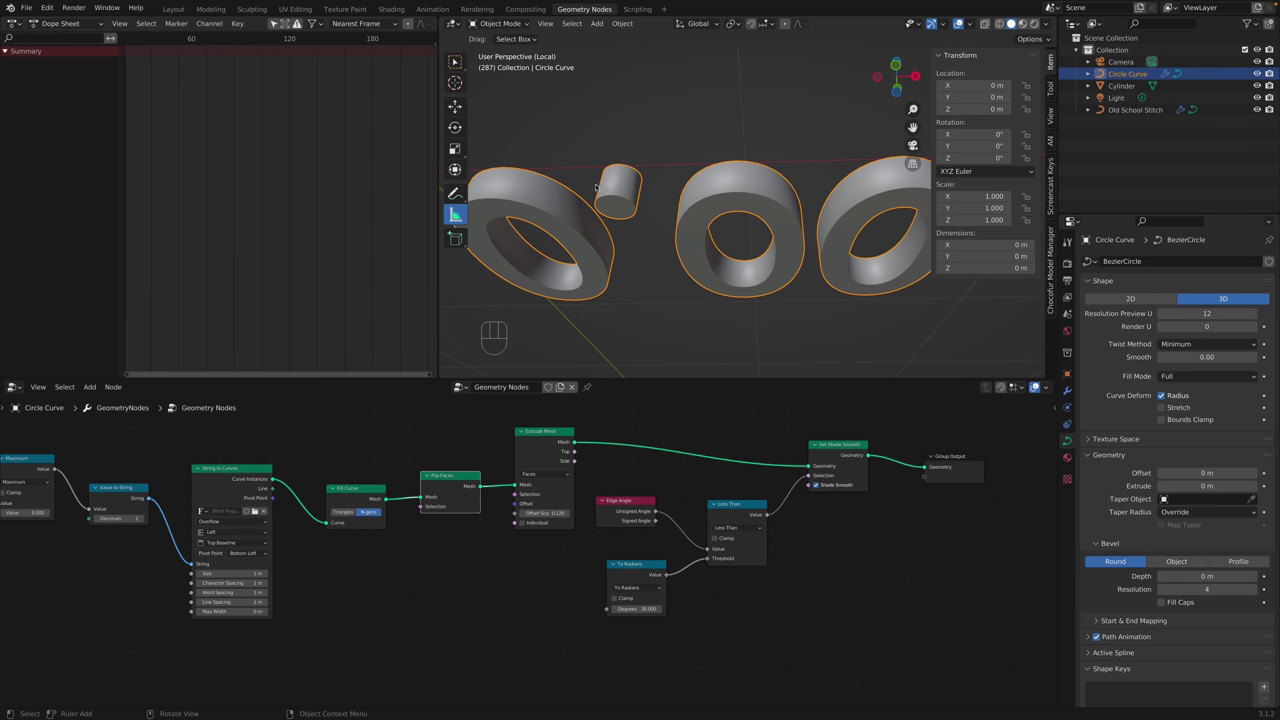
middle_click_drag(617, 207, 622, 259)
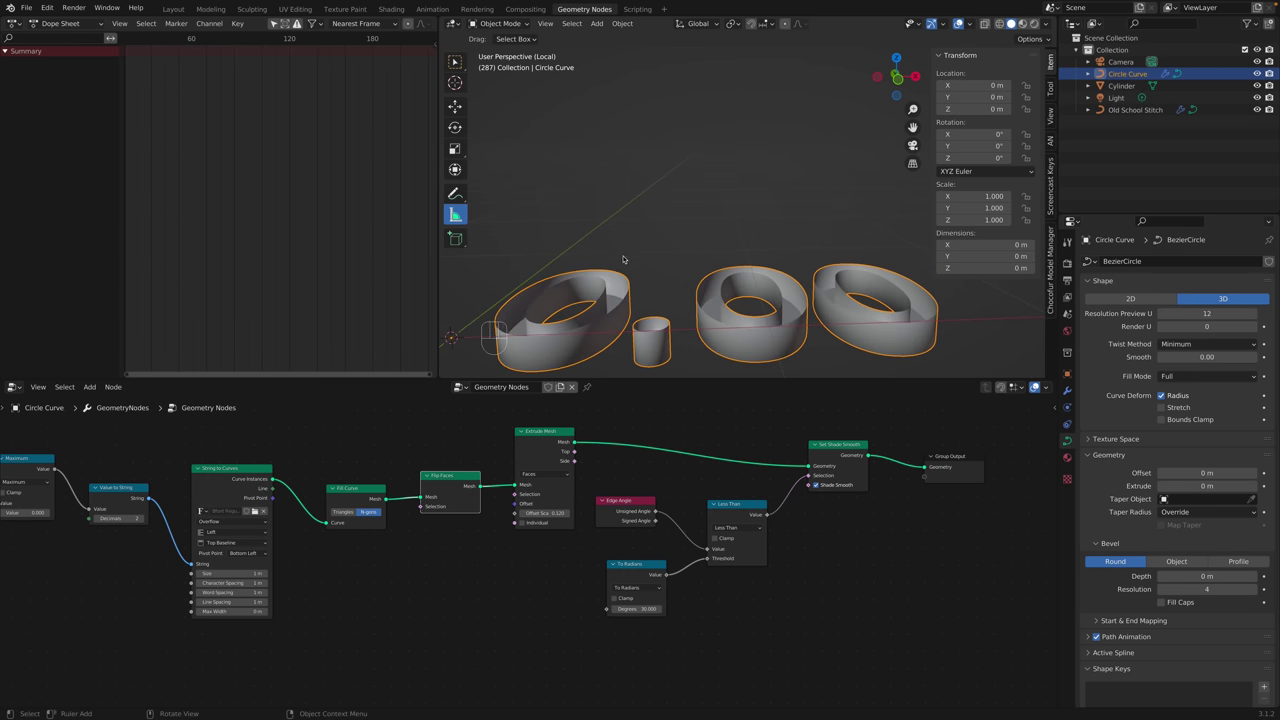
middle_click_drag(623, 337, 672, 170)
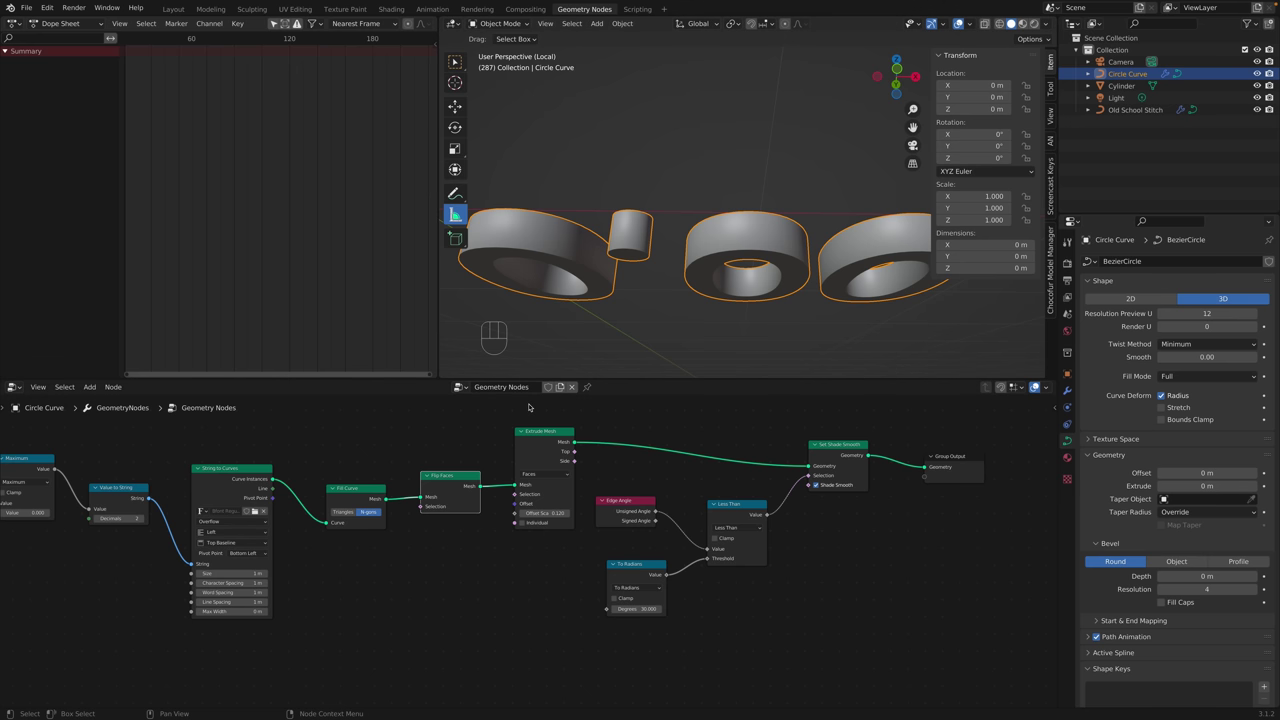
Detach Flip Faces from between Fill Curve and Extrude Mesh, branching Fill Curve's mesh into both Extrude Mesh and Flip Faces.
left_click_drag(460, 478, 454, 568, "alt")
left_click_drag(385, 499, 465, 544)
left_click(463, 561)
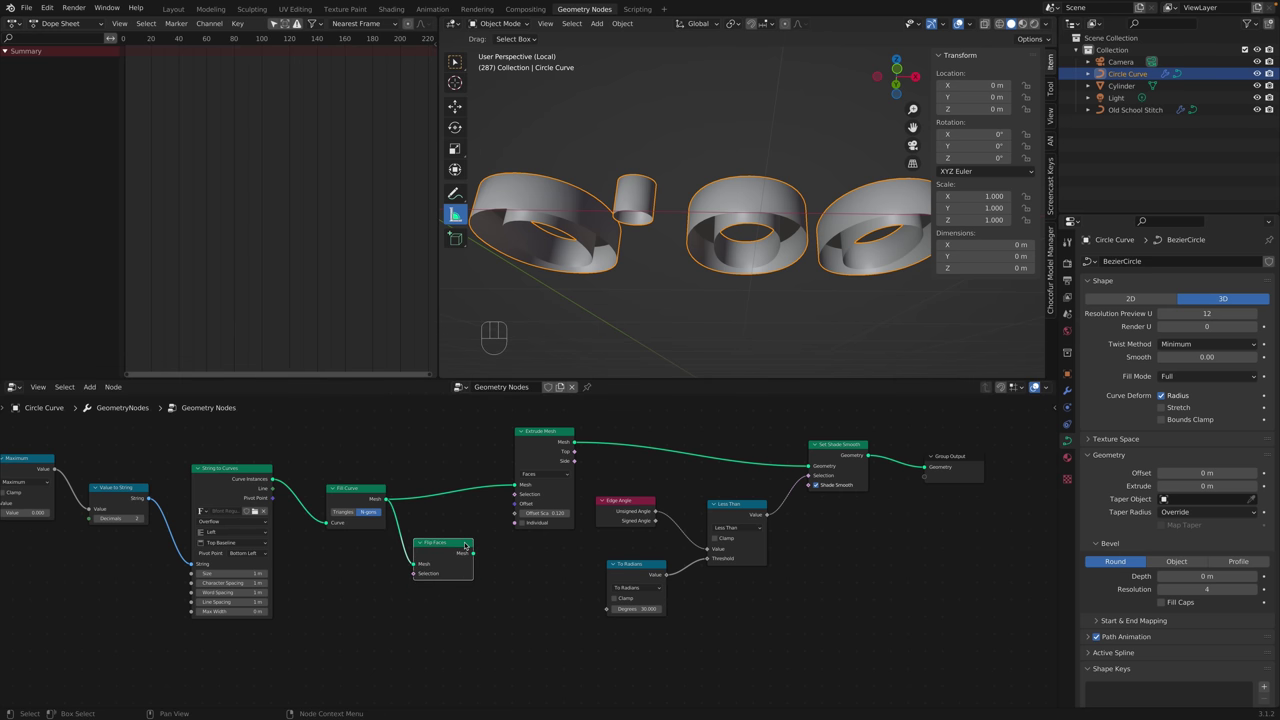
left_click_drag(474, 553, 515, 485)
left_click_drag(386, 500, 515, 485)
Move Extrude Mesh closer to Fill Curve and align Flip Faces directly beneath it.
left_click_drag(544, 432, 456, 423)
left_click(455, 548)
left_click_drag(453, 548, 466, 550)
left_click(452, 426)
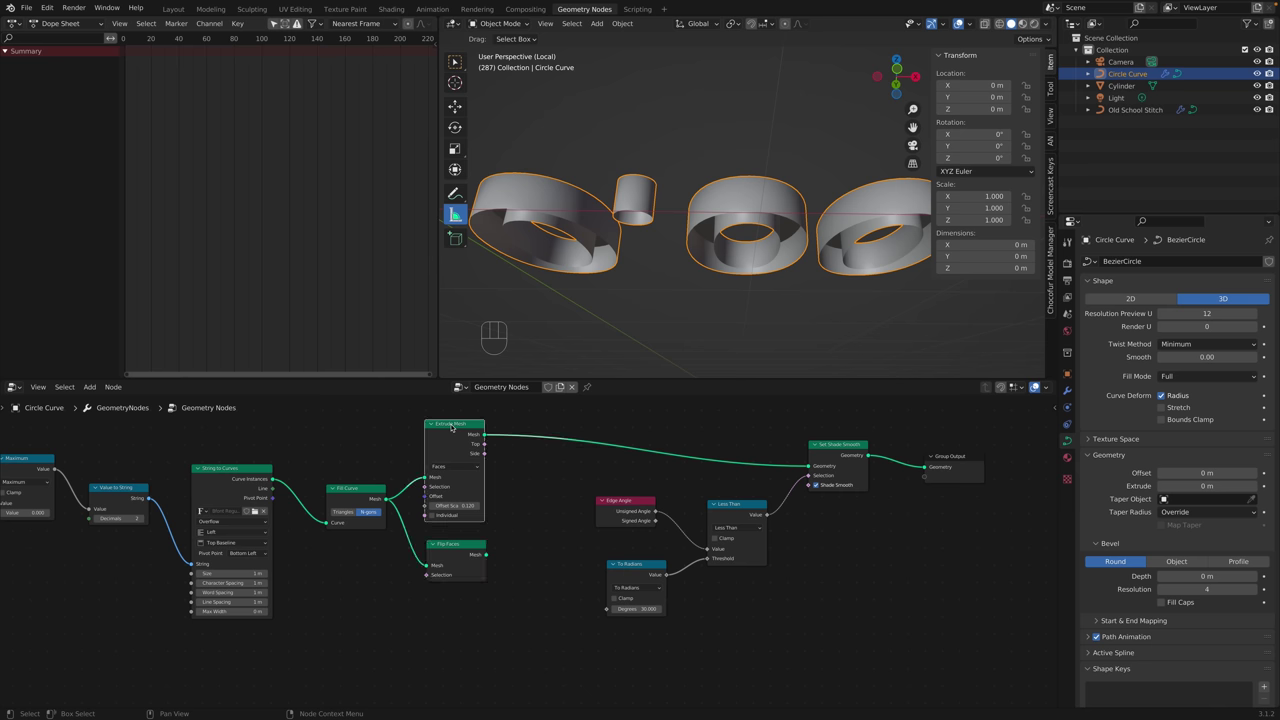
key("ctrl+z")
key("ctrl+z")
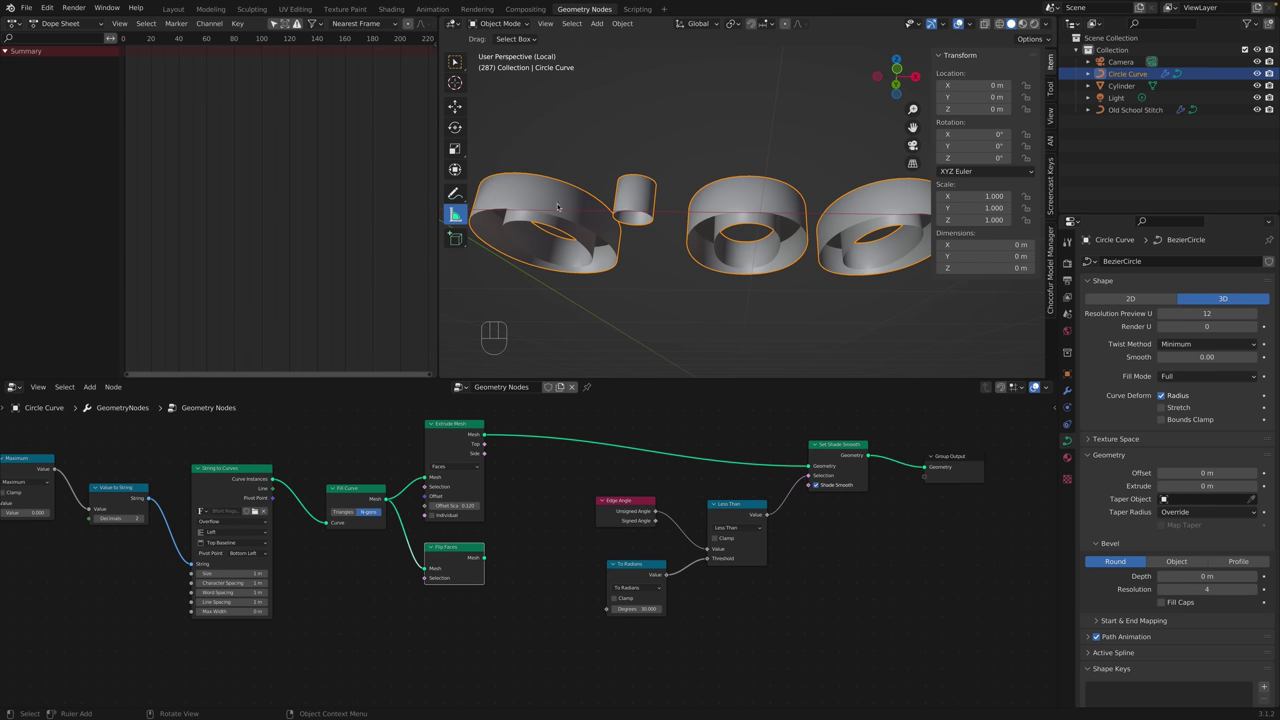
key("shift+a")
mouse_move(503, 508)
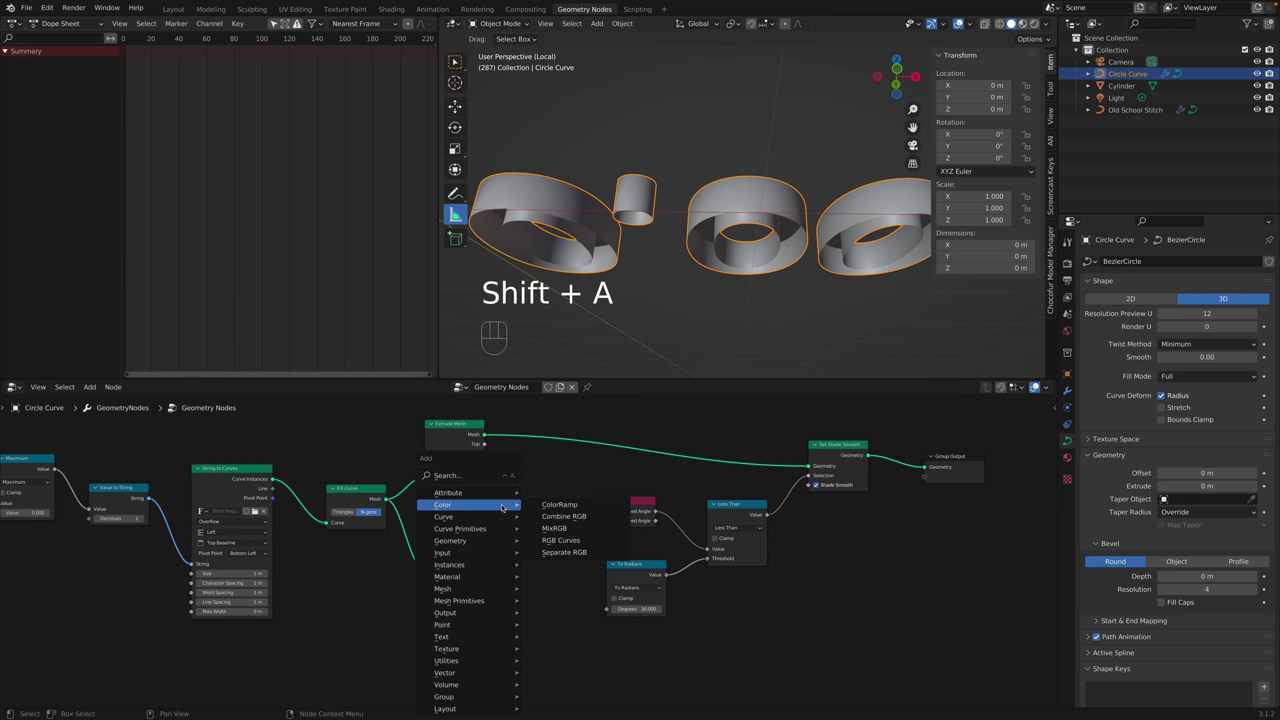
key("shift+a")
mouse_move(498, 589)
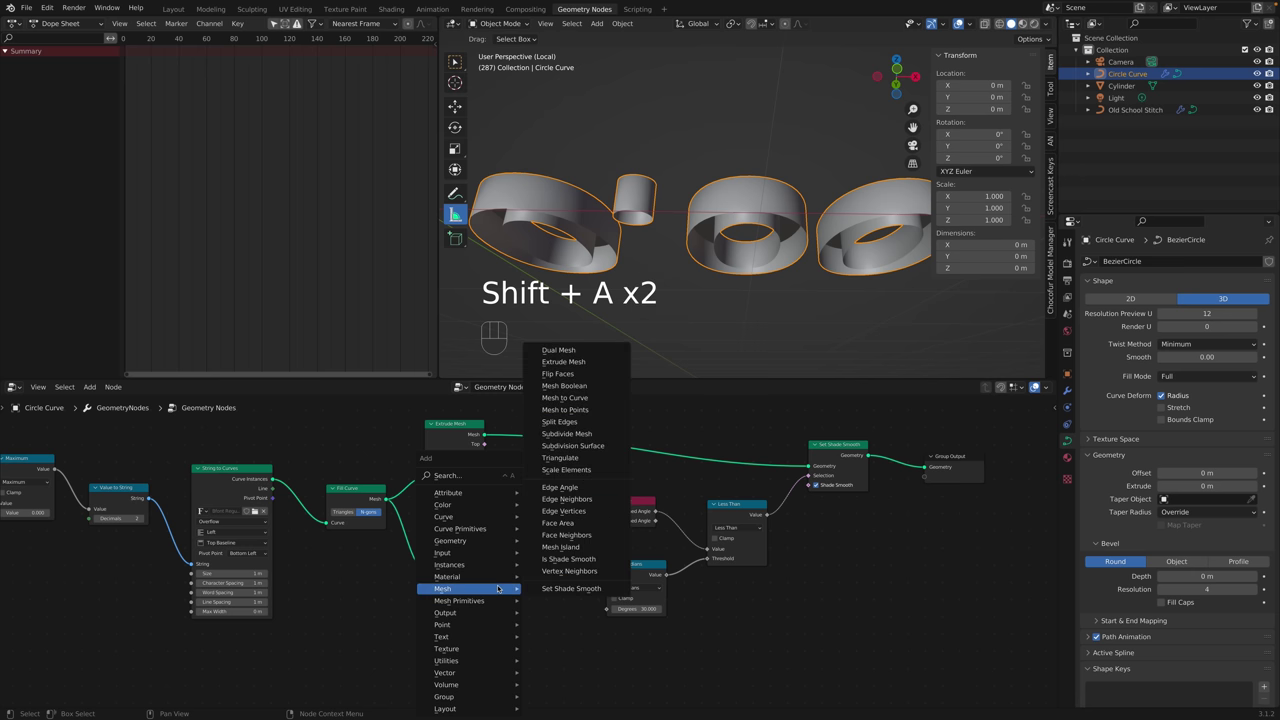
left_click(557, 373)
key("x")
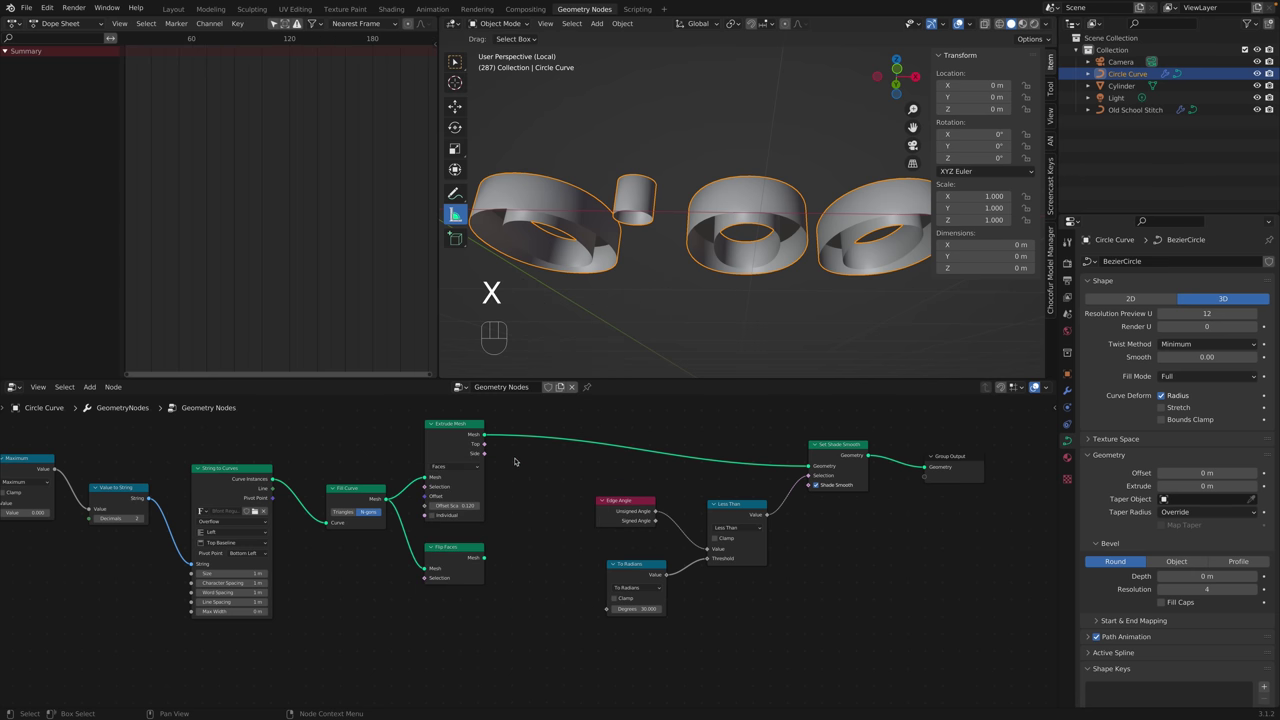
key("ctrl+a")
type("combin")
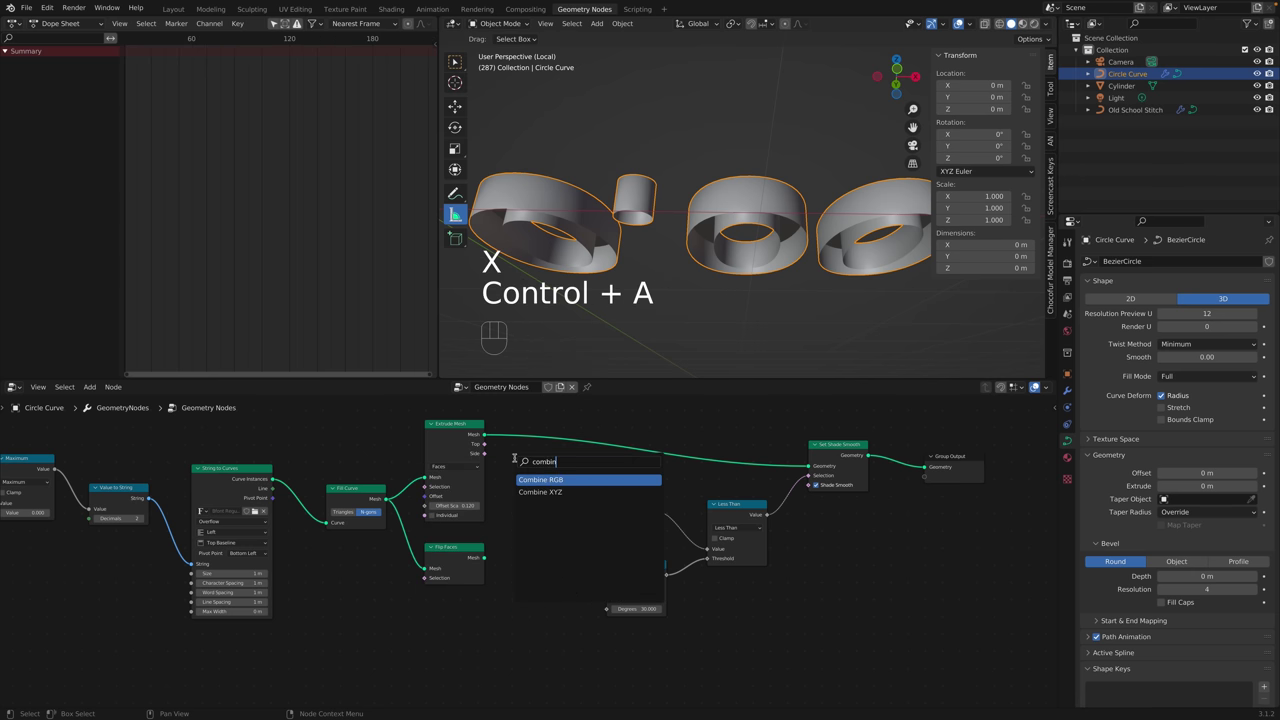
key("ctrl+a")
key("BackSpace")
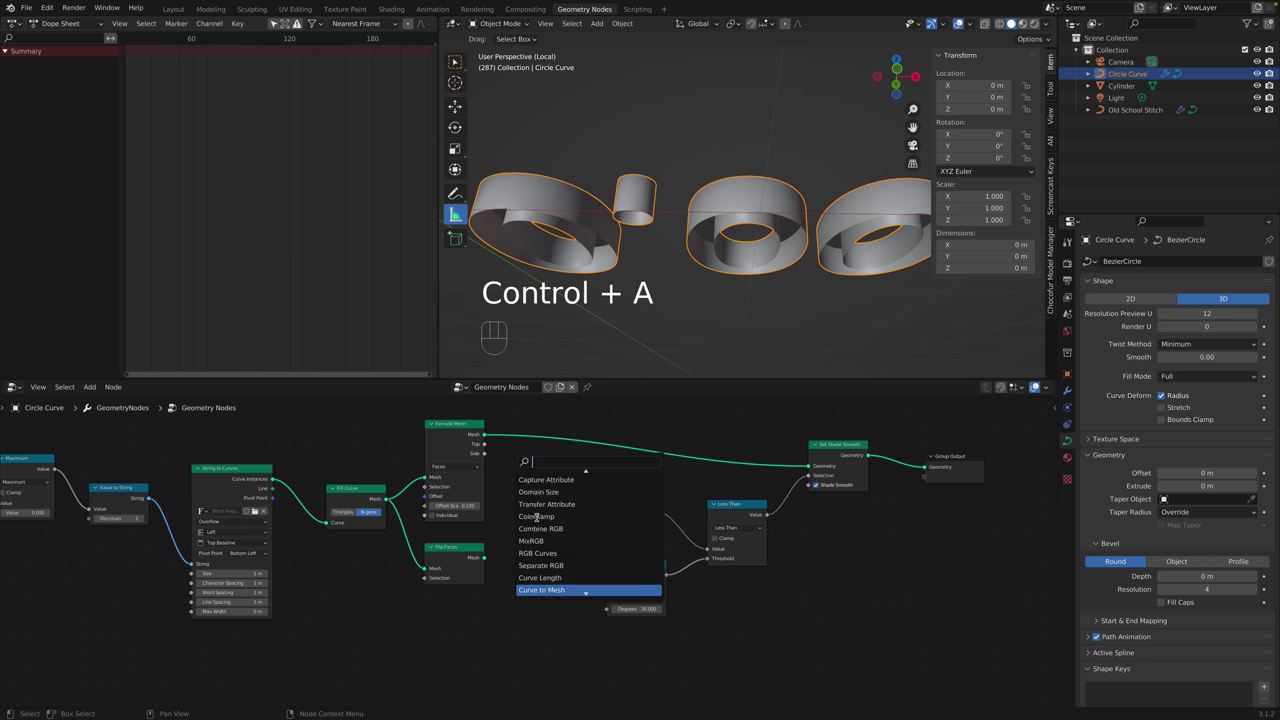
key("BackSpace")
Insert a Join Geometry node between Extrude Mesh and Set Shade Smooth and also feed Flip Faces' mesh into it.
mouse_move(470, 444)
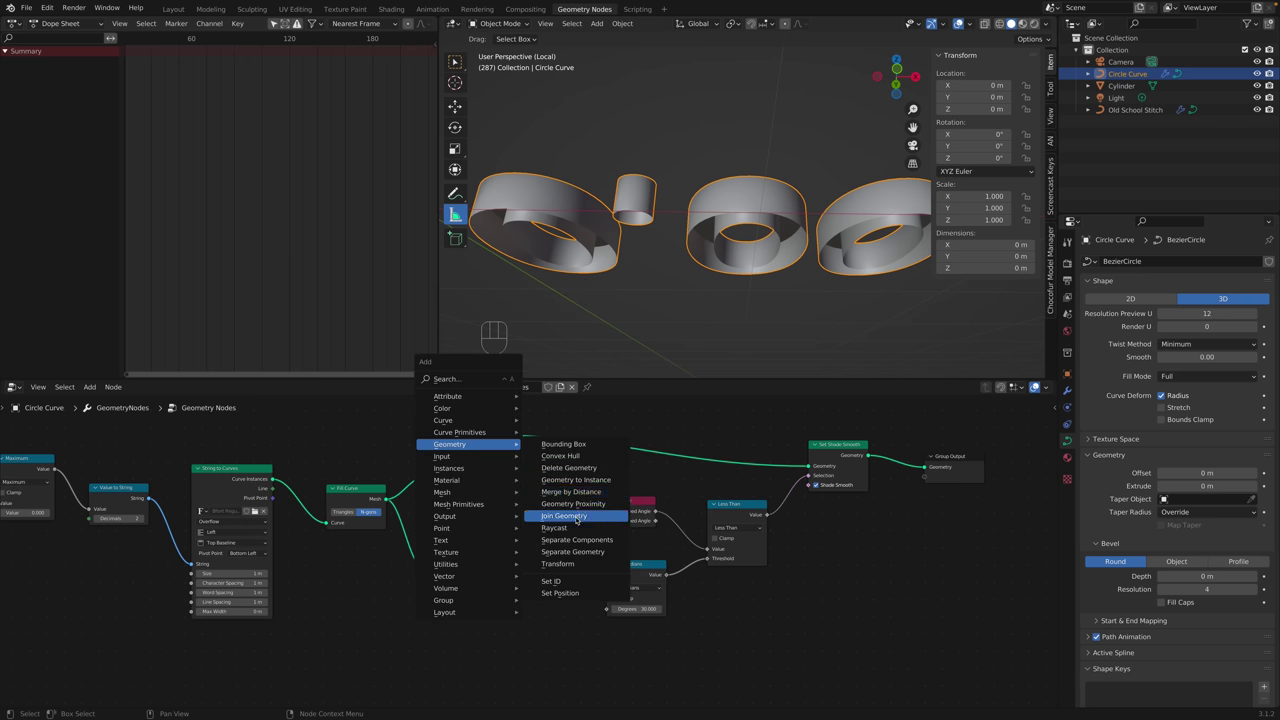
left_click(566, 516)
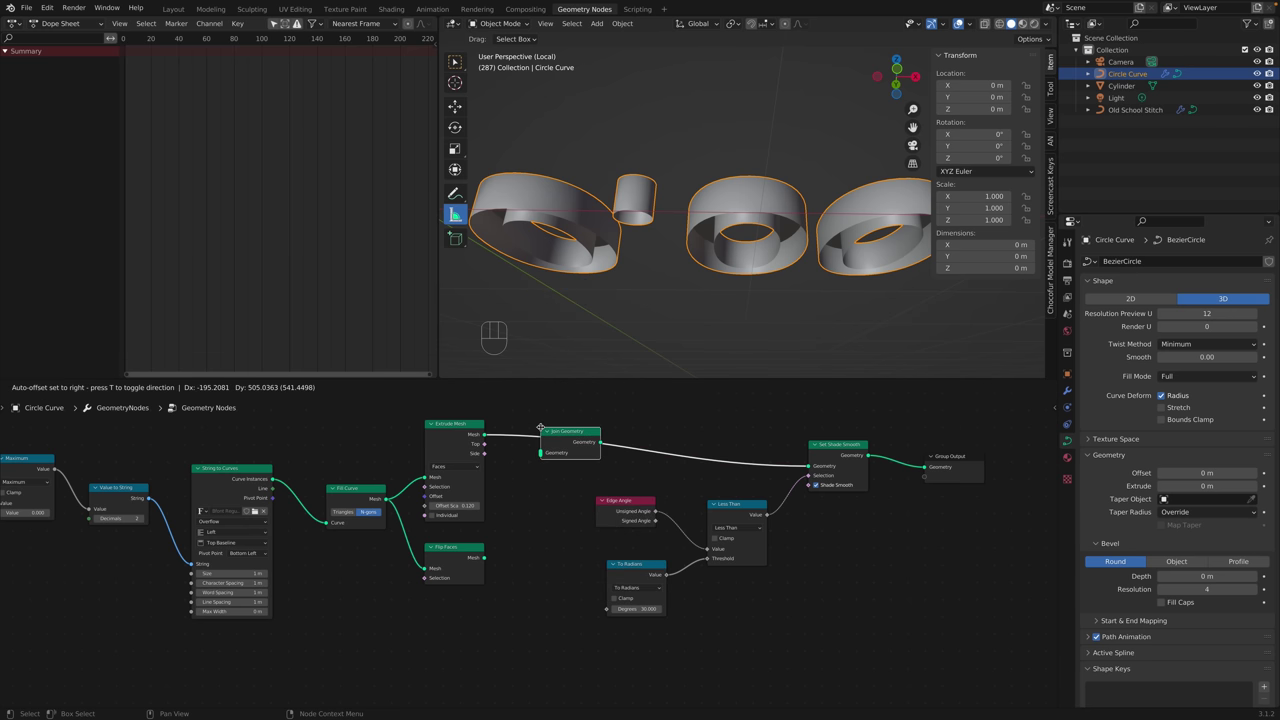
left_click(540, 428)
scroll(542, 469, "up", 3)
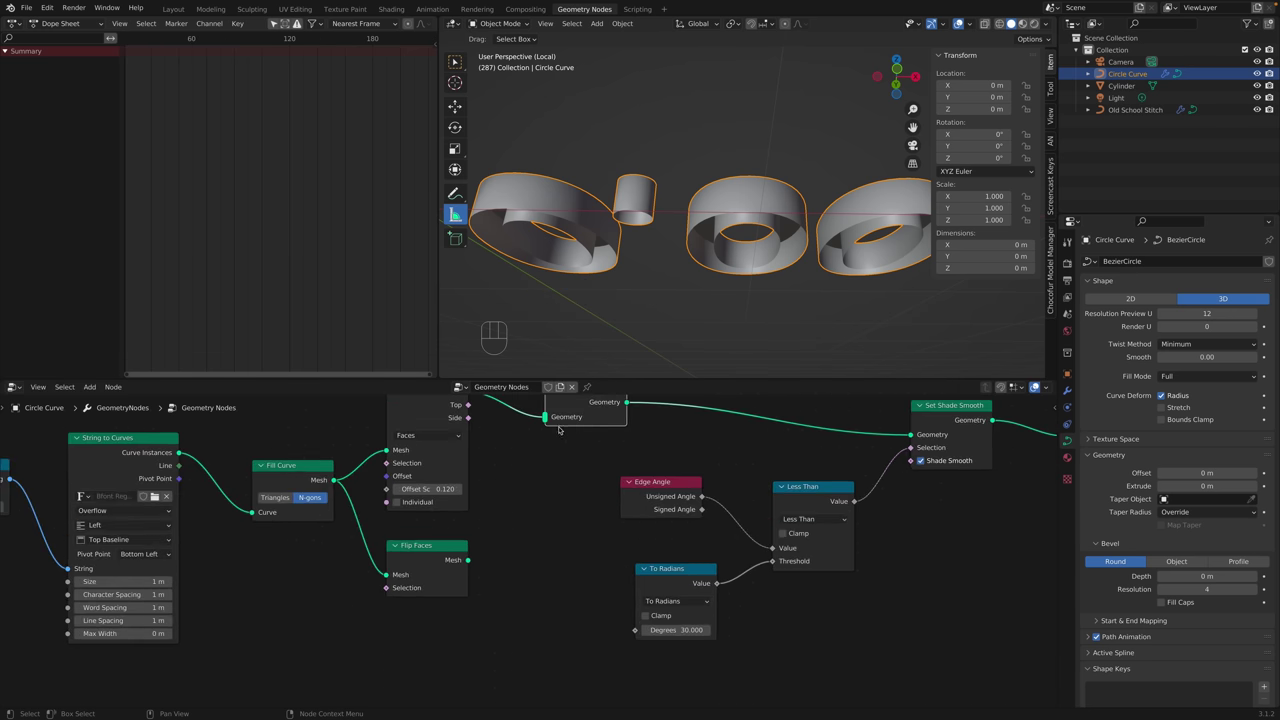
scroll(558, 437, "down", 2)
middle_click_drag(567, 438, 563, 449)
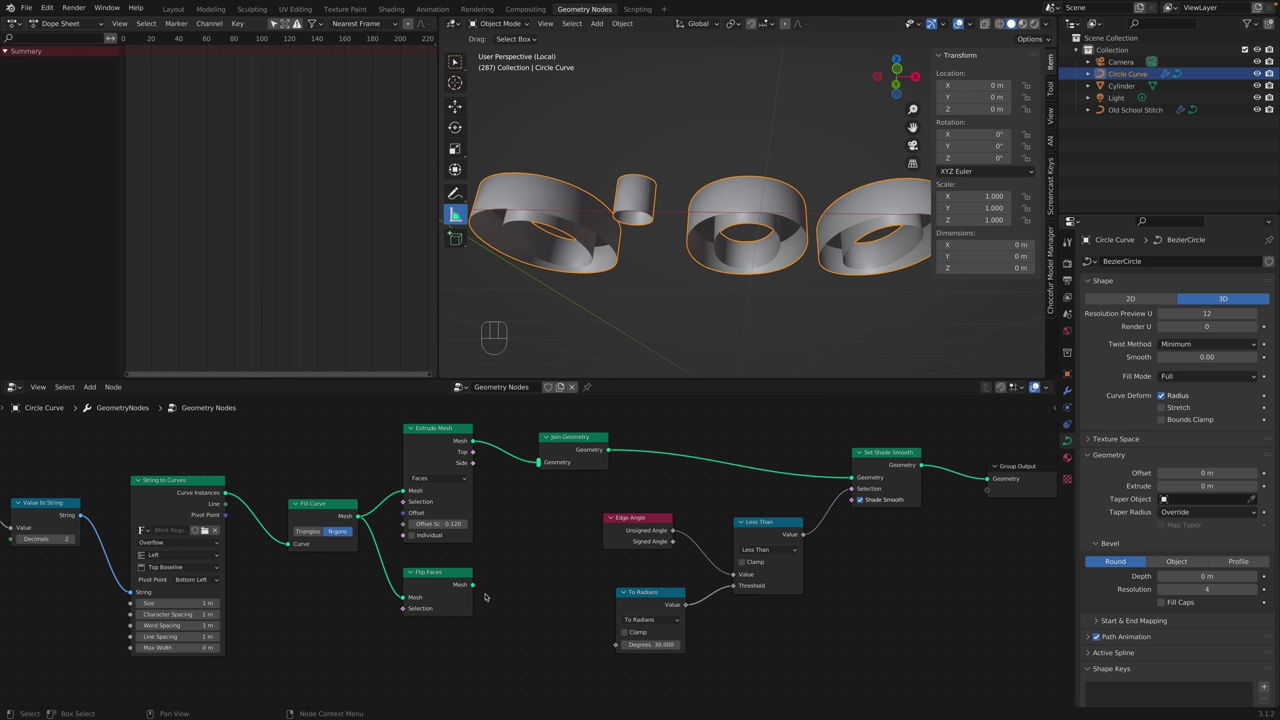
left_click(590, 440)
left_click_drag(472, 586, 539, 462)
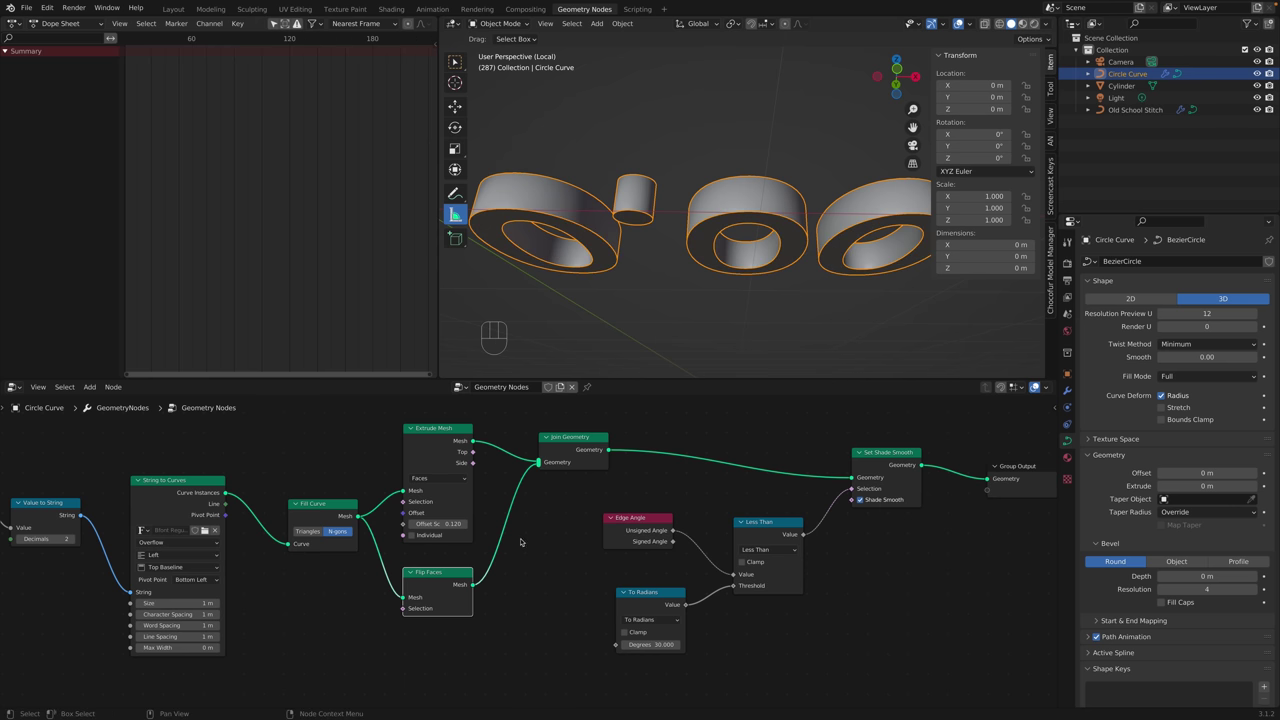
Inspect the extruded digits from several angles and play the countdown from frame 19, including in top view.
left_click(646, 272)
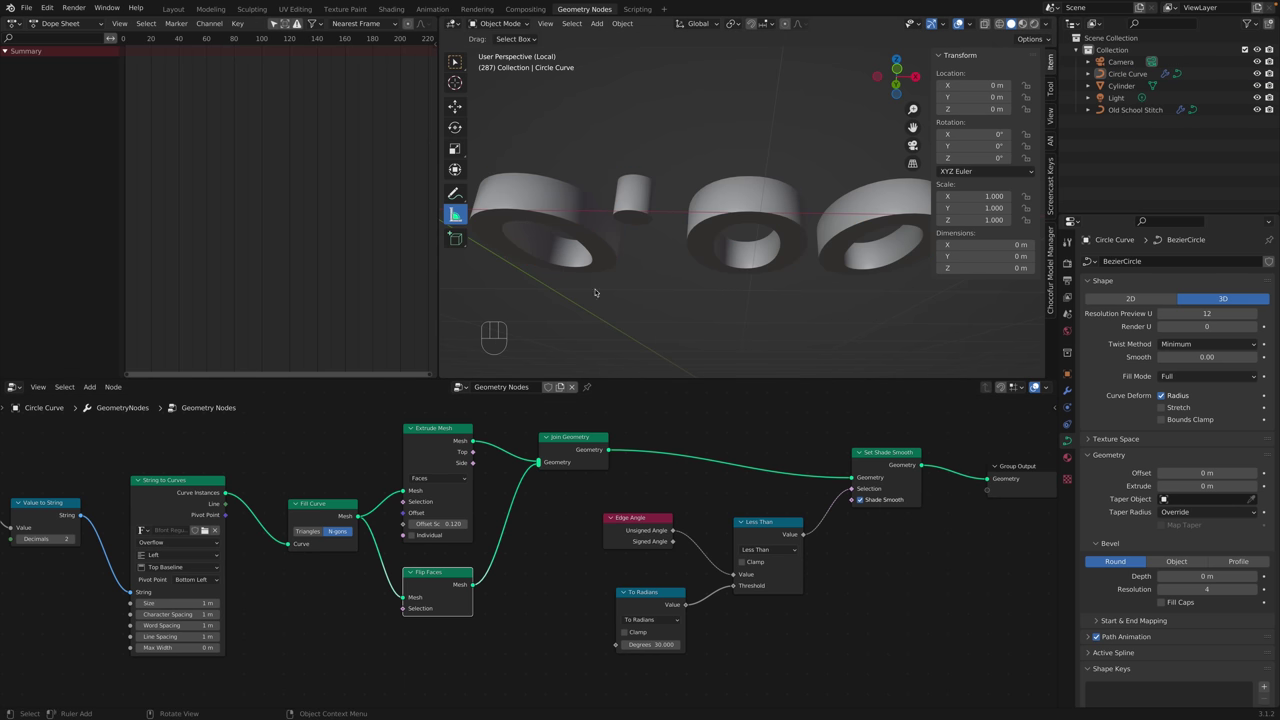
left_click(568, 209)
middle_click_drag(568, 209, 708, 245)
left_click(150, 40)
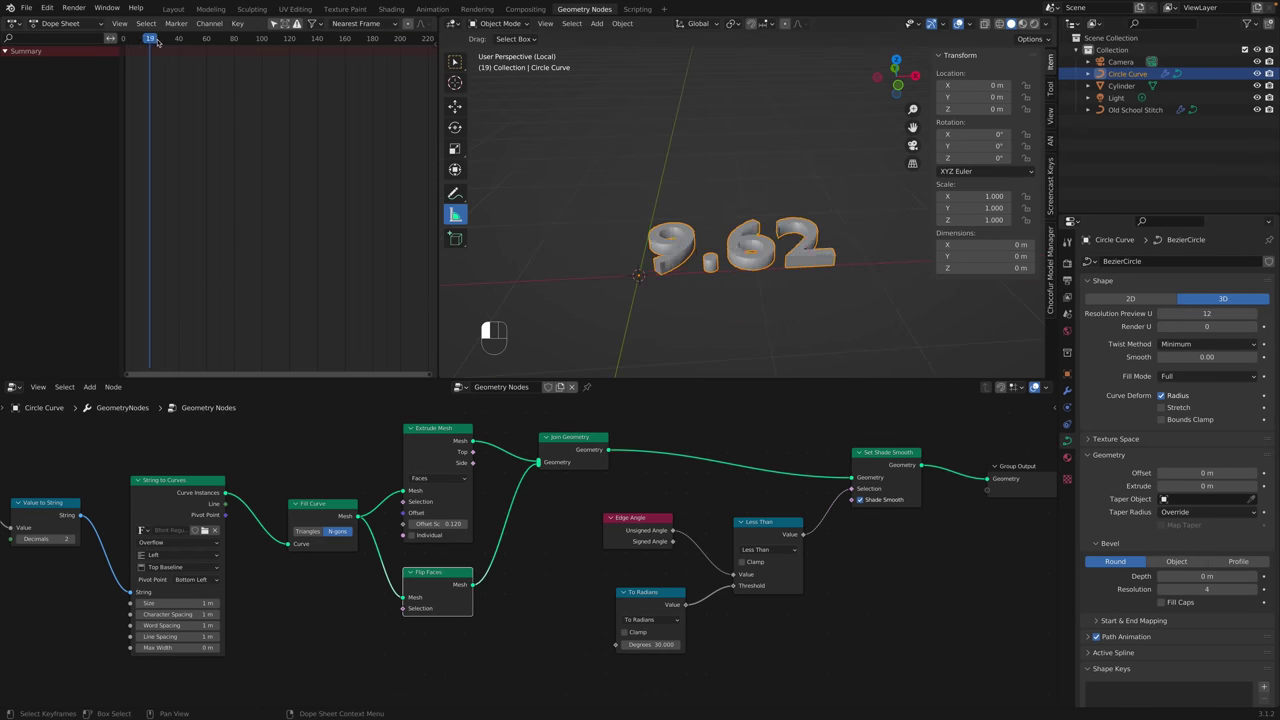
key("space")
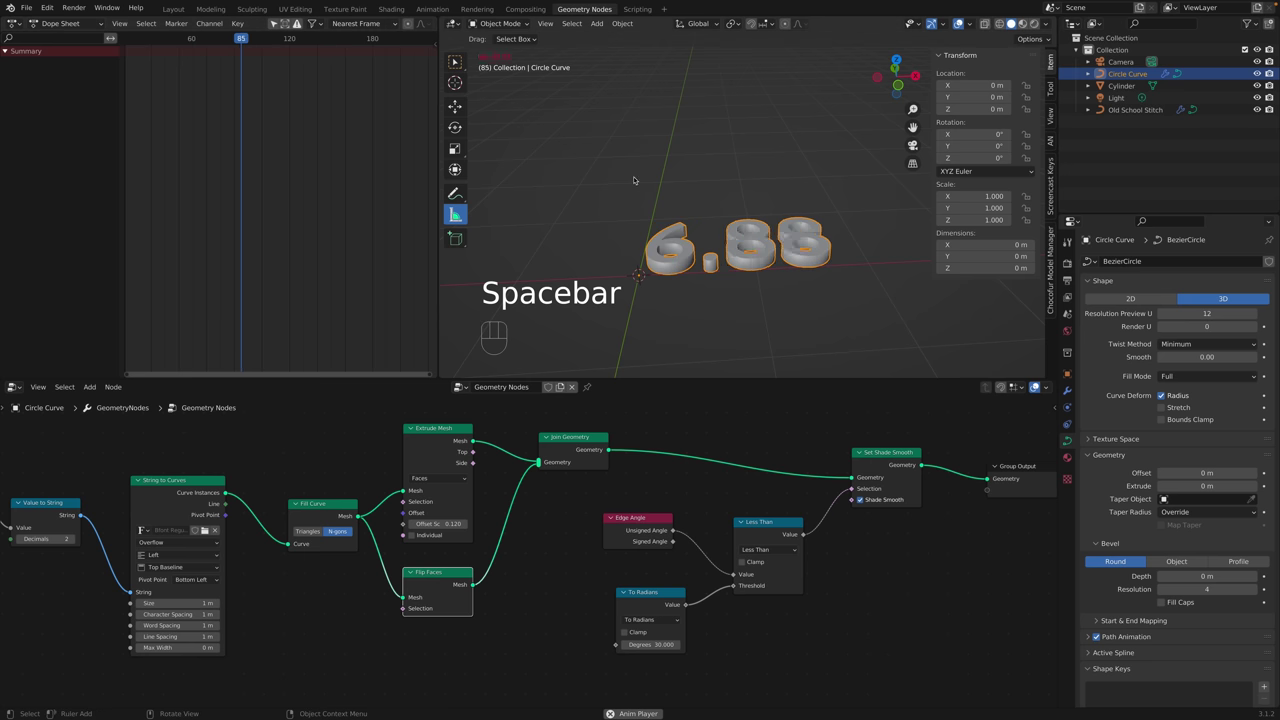
key("space")
key("KP_7")
key("space")
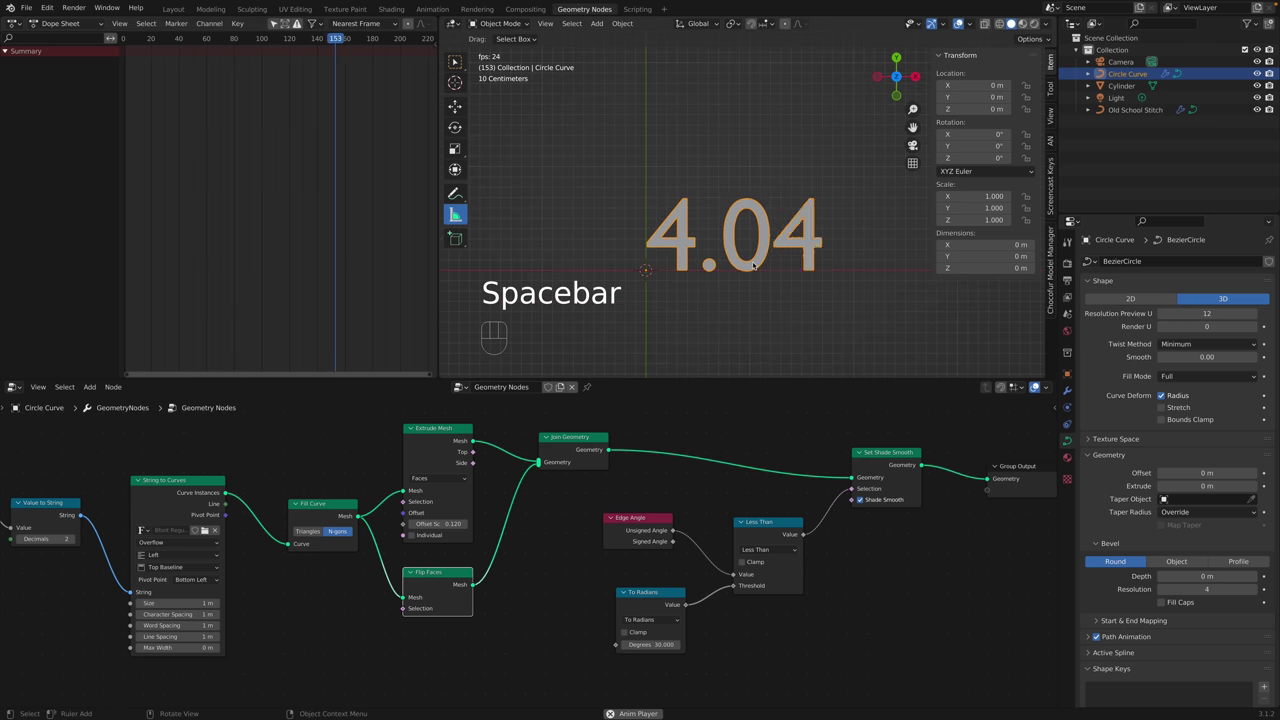
key("Escape")
middle_click_drag(754, 265, 749, 426)
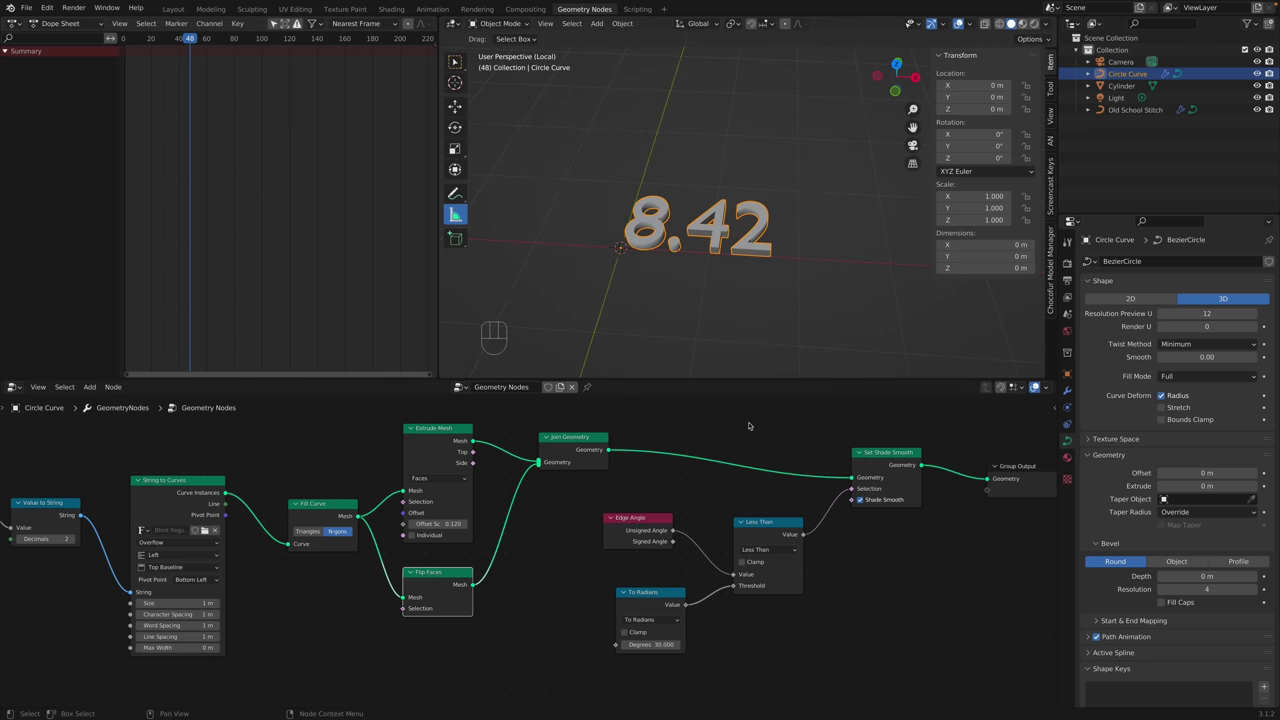
Select the whole countdown node chain, including Group Output, and move it up away from the unrelated nodes below.
key("Home")
middle_click_drag(332, 553, 538, 516)
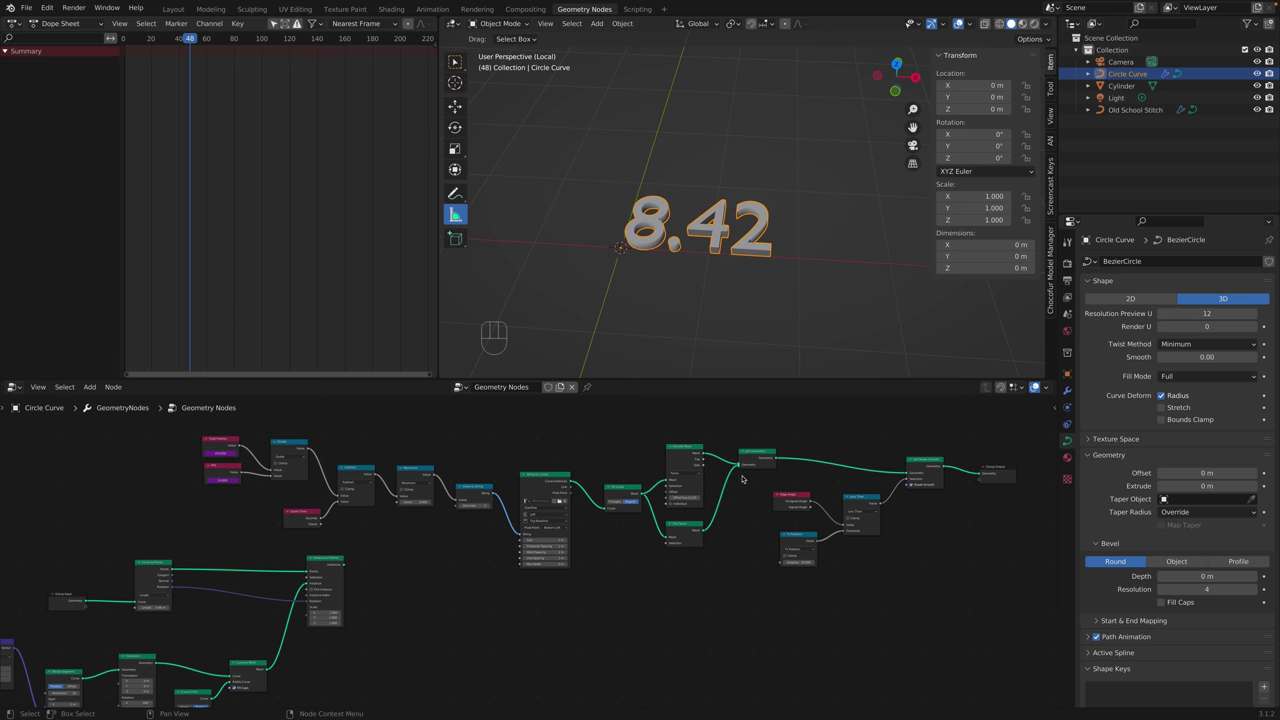
key("ctrl+z")
left_click_drag(197, 437, 1002, 547)
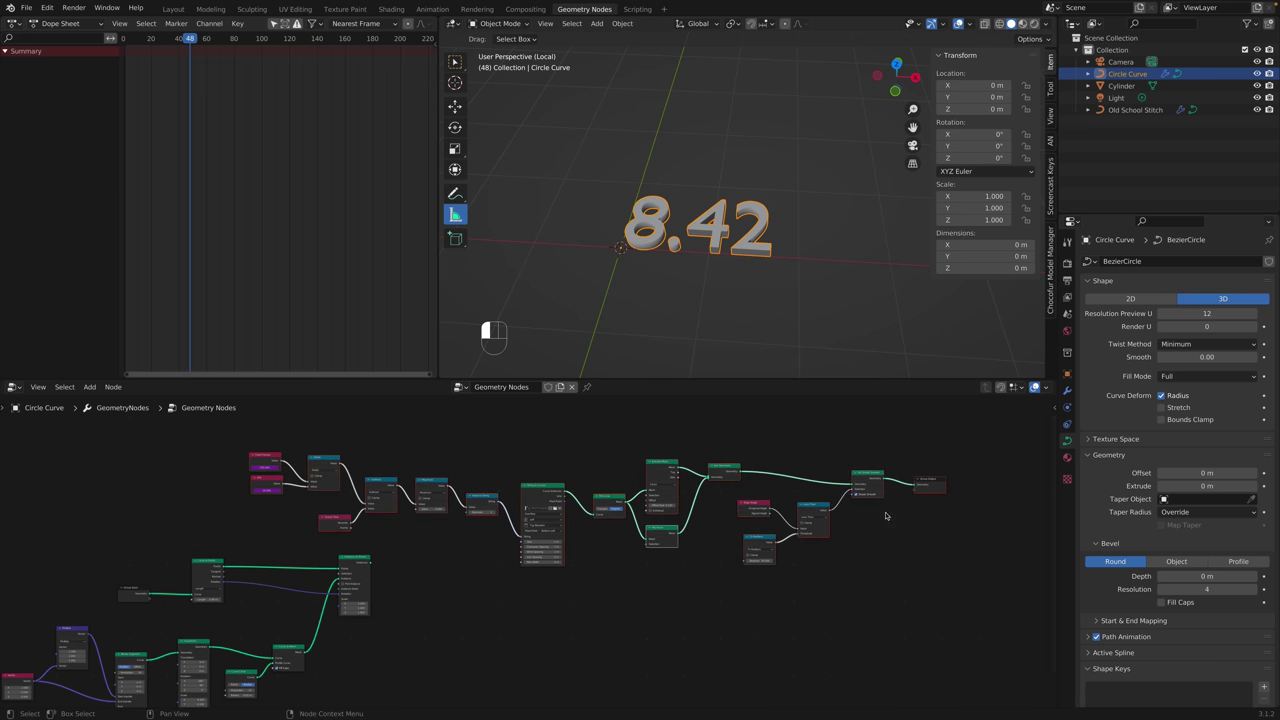
left_click_drag(556, 487, 566, 461)
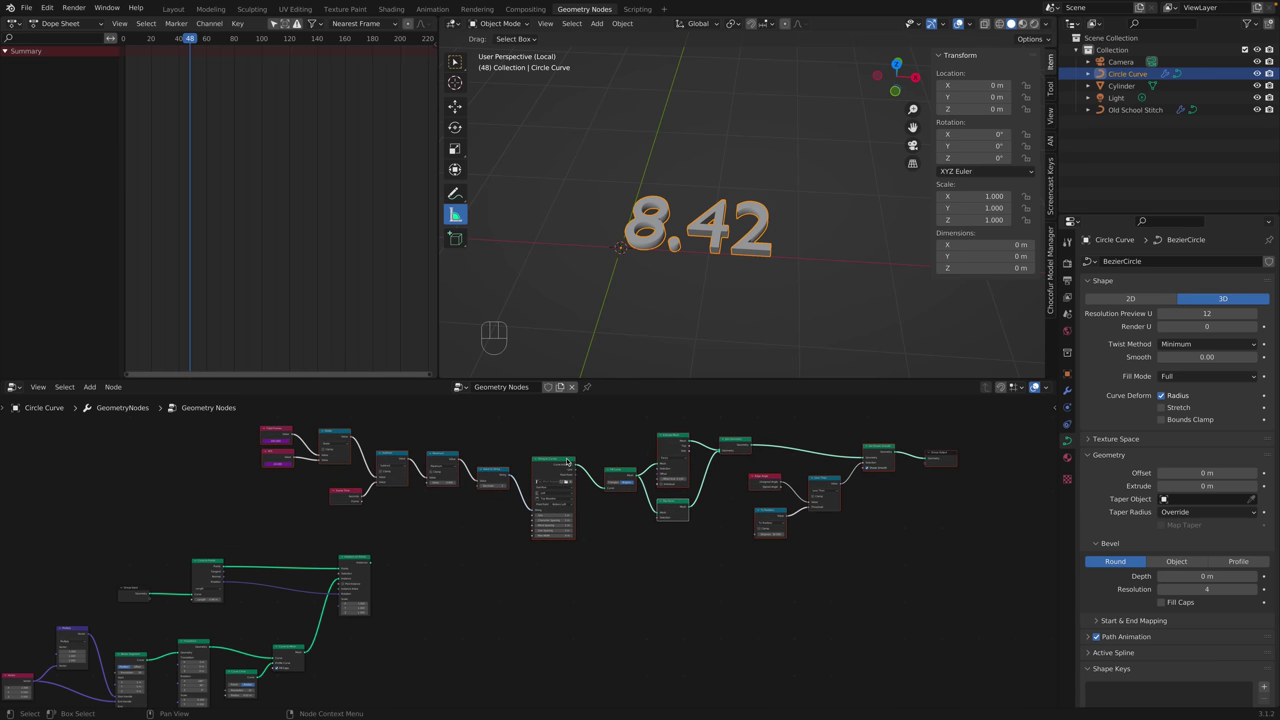
Combine the selected countdown nodes into a node group.
left_click(335, 463)
right_click(422, 487)
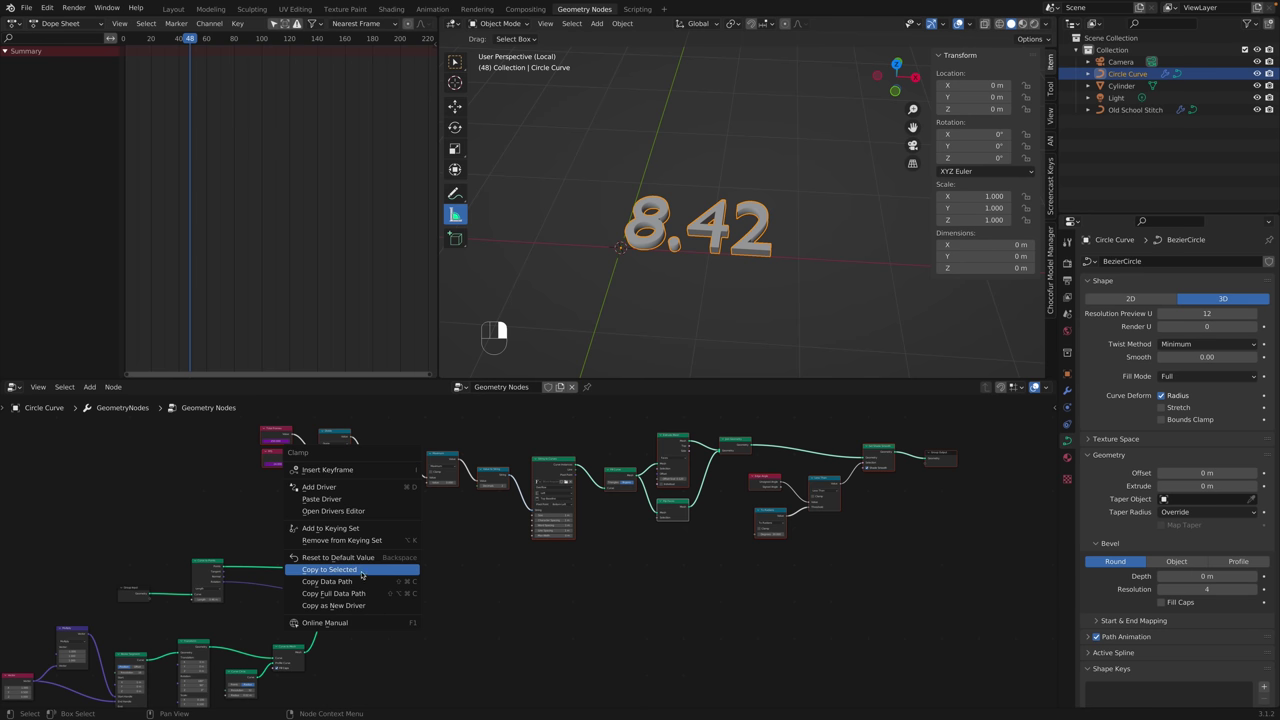
key("Escape")
key("shift+a")
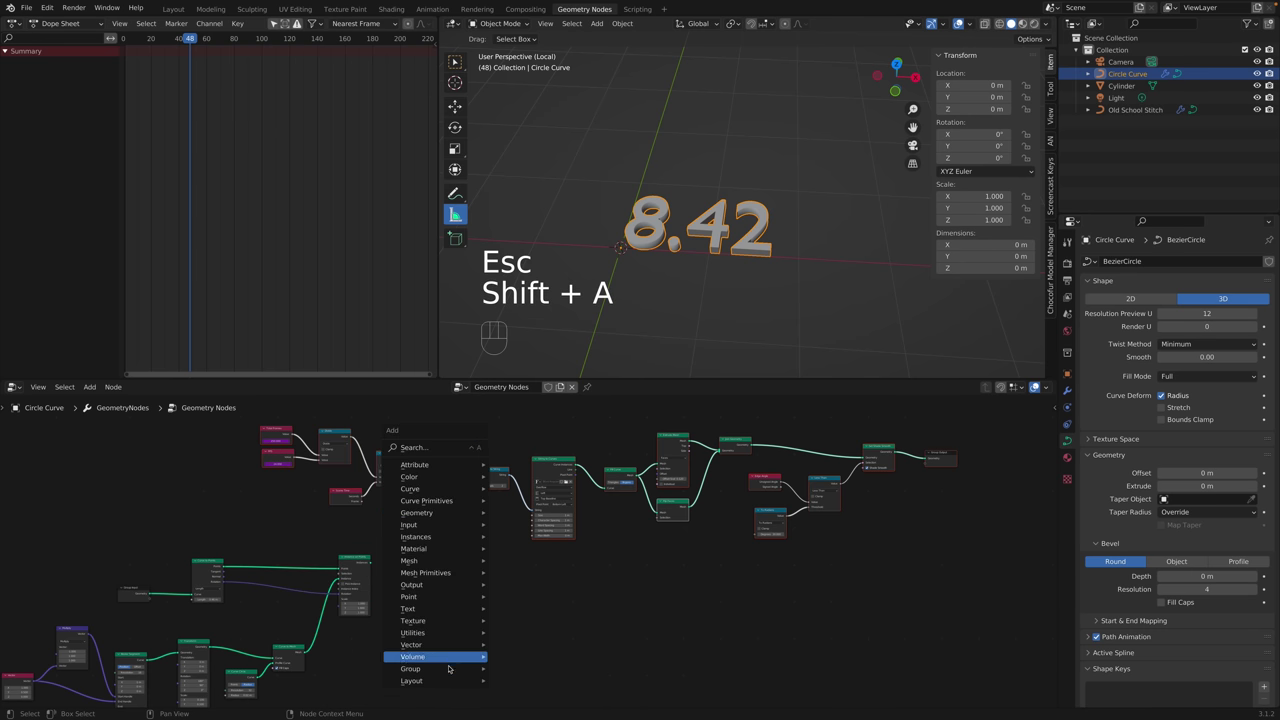
mouse_move(440, 668)
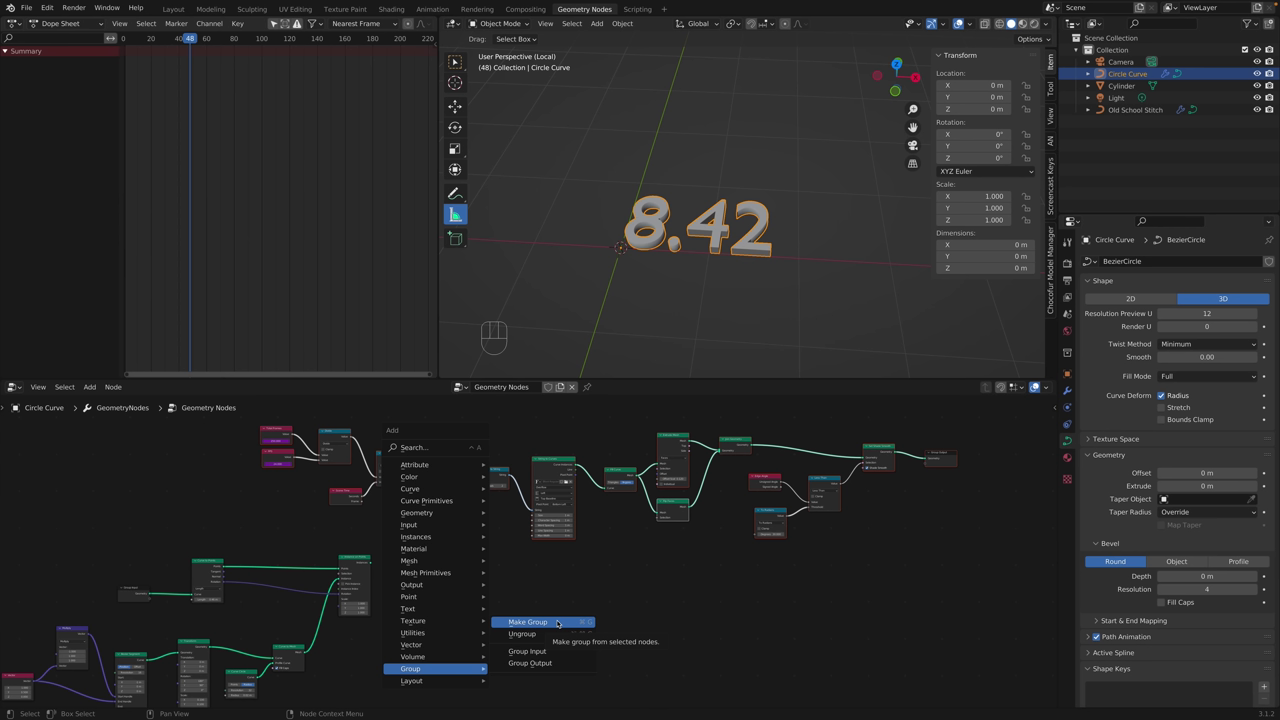
left_click(548, 623)
Inside the new node group, move Group Input farther from the countdown nodes and return to the parent node tree.
key("Tab")
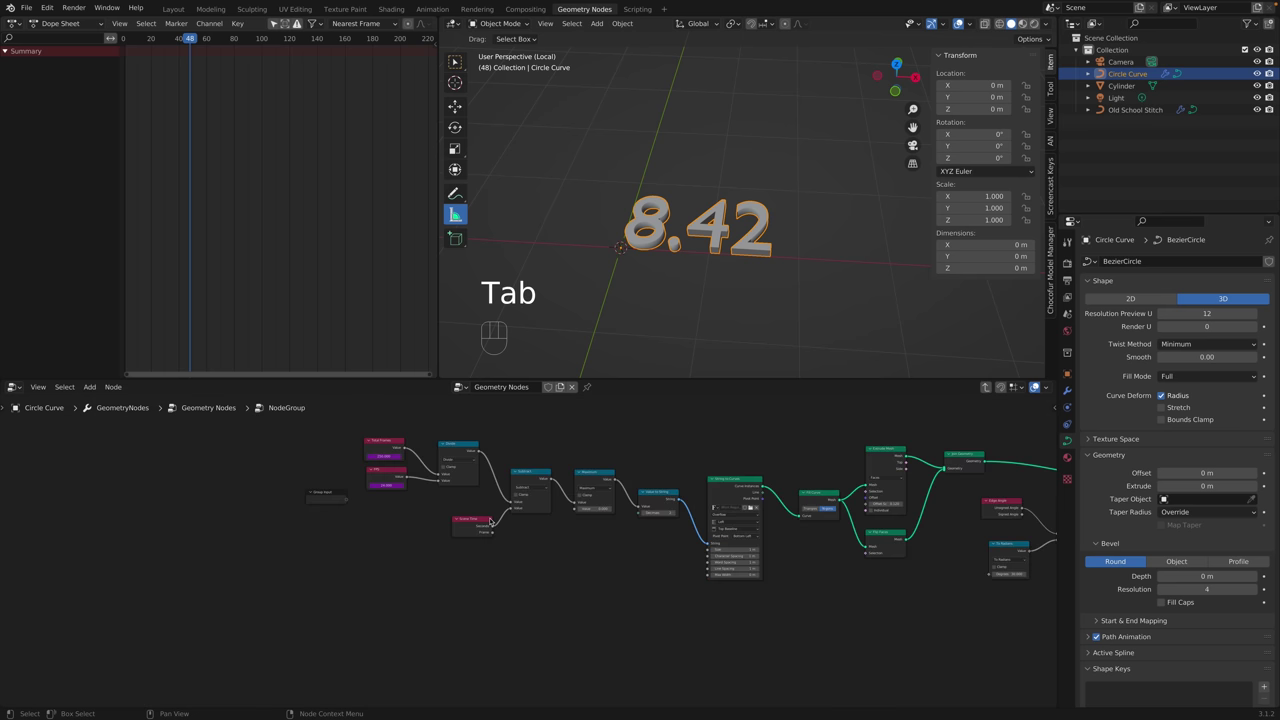
left_click_drag(300, 487, 278, 487)
middle_click_drag(797, 542, 357, 527)
scroll(357, 527, "down", 3)
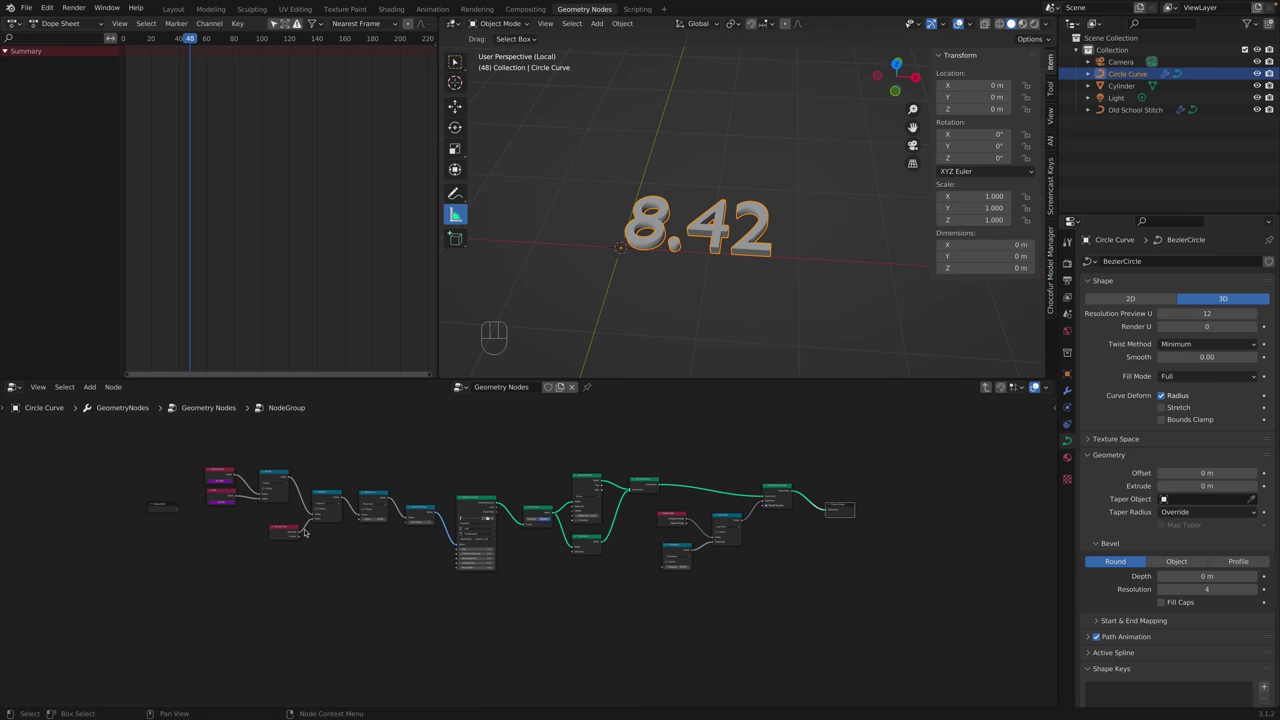
key("Tab")
key("Tab")
key("Tab")
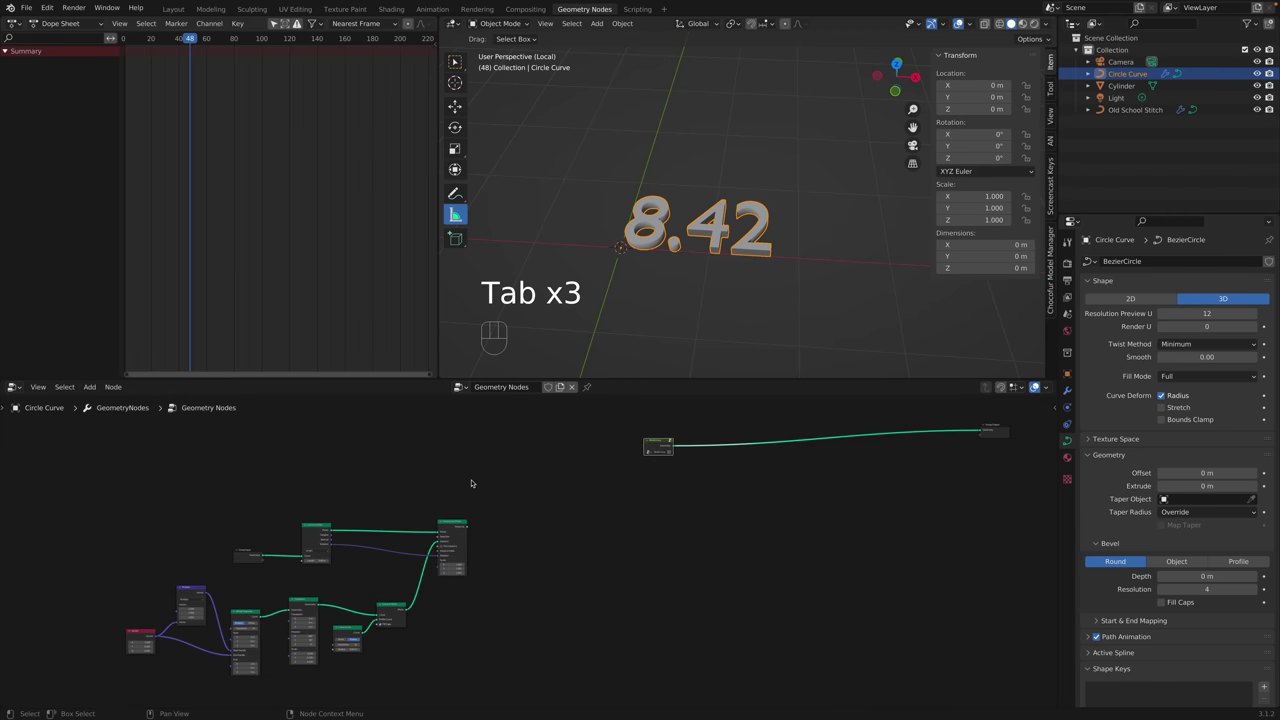
Place the parent tree's Group Output right beside the node group and look briefly inside the group.
left_click_drag(985, 445, 440, 628)
middle_click_drag(415, 625, 536, 553)
scroll(536, 553, "up", 2)
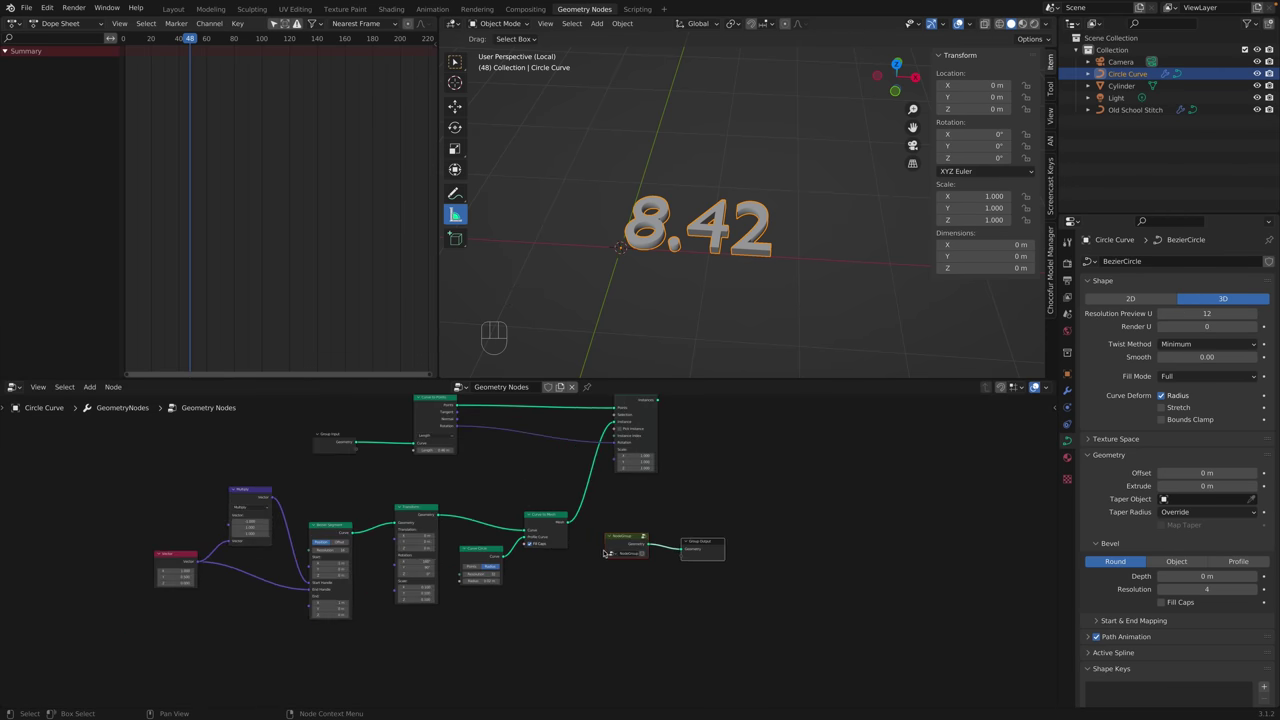
key("Tab")
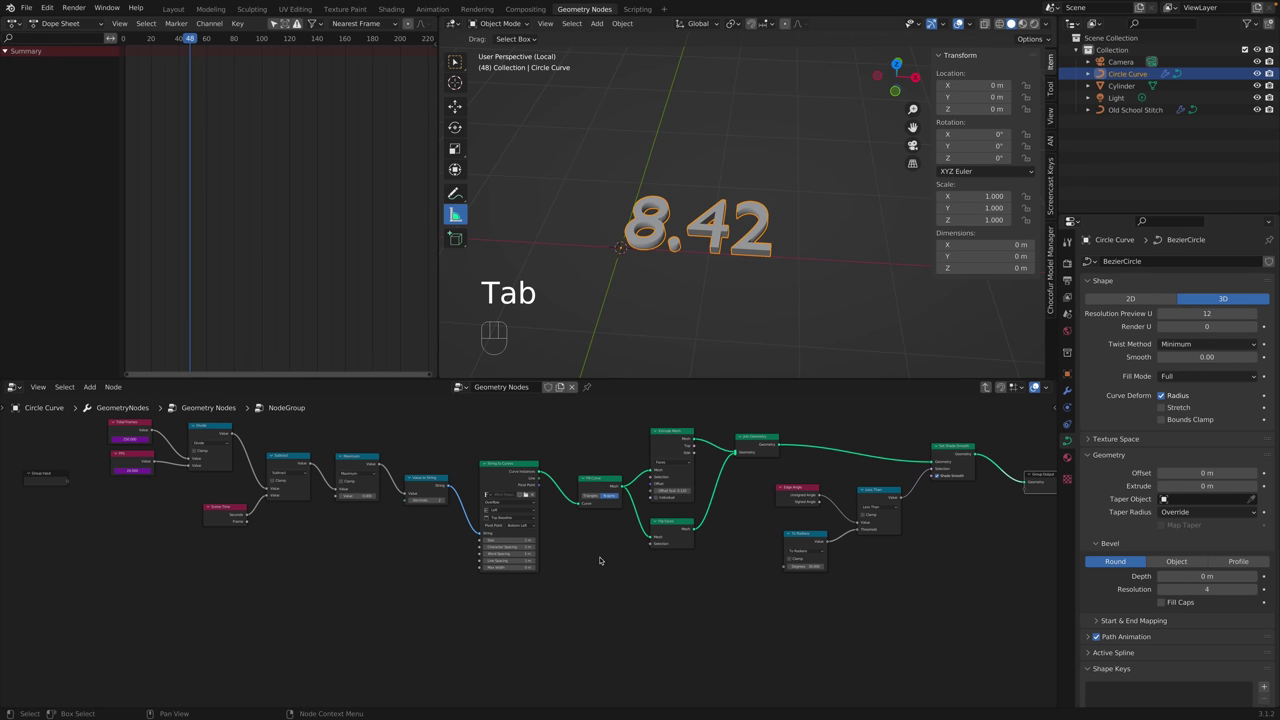
key("Tab")
Shift Group Input farther from the curve nodes and nudge the node group closer to Group Output.
left_click(327, 441)
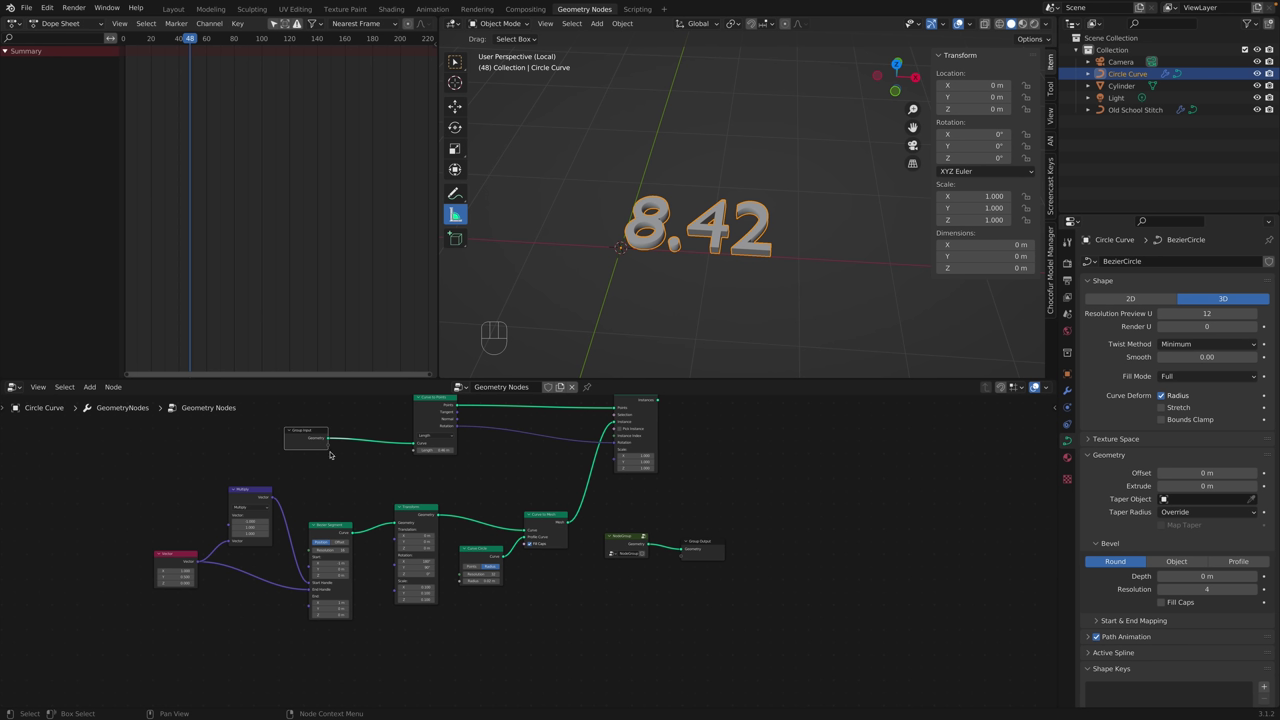
left_click_drag(328, 446, 396, 540)
mouse_move(302, 432)
left_mouse_down()
mouse_move(222, 430)
mouse_move(289, 429)
left_mouse_up()
left_click(632, 541)
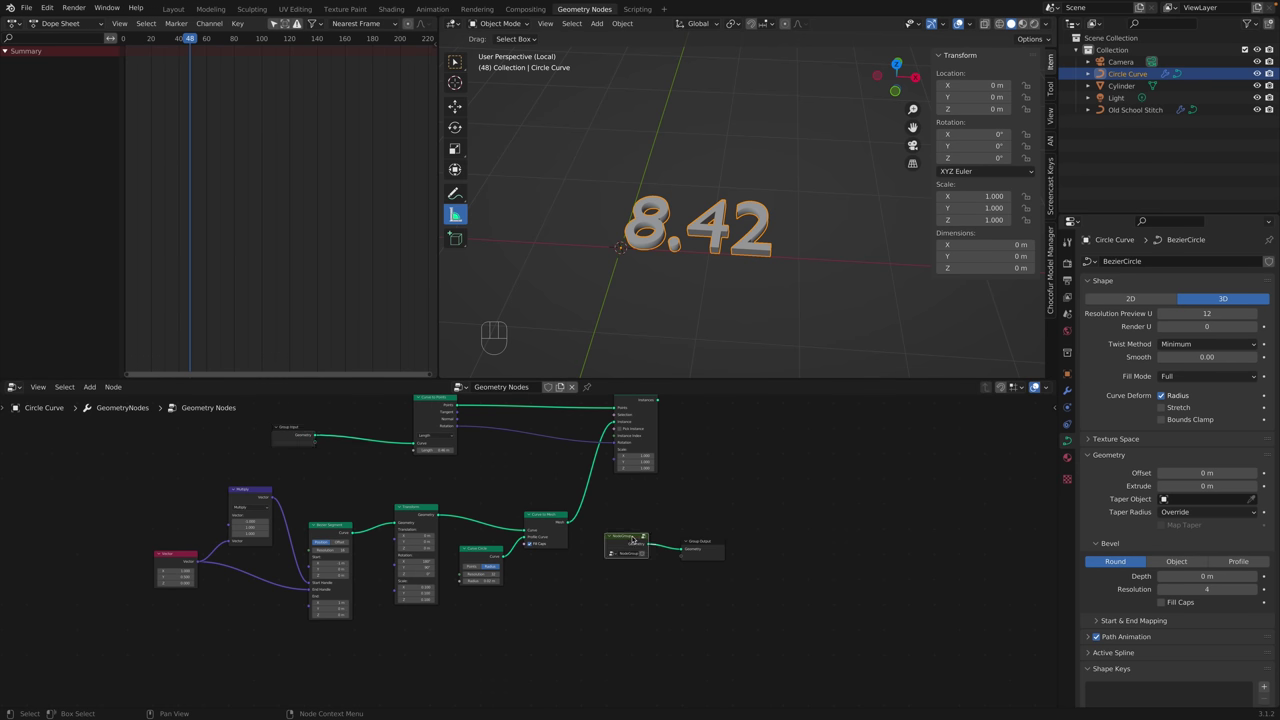
left_click_drag(628, 540, 634, 542)
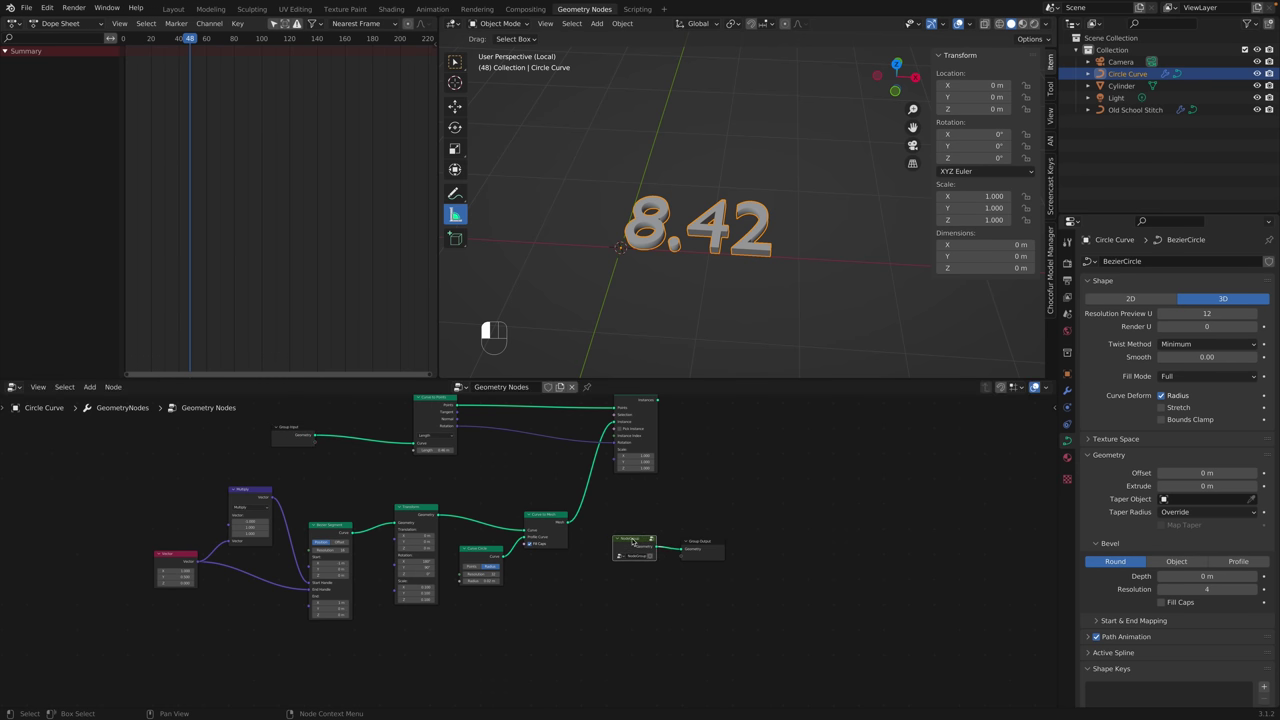
Label the node group "Countdown Timer".
key("F2")
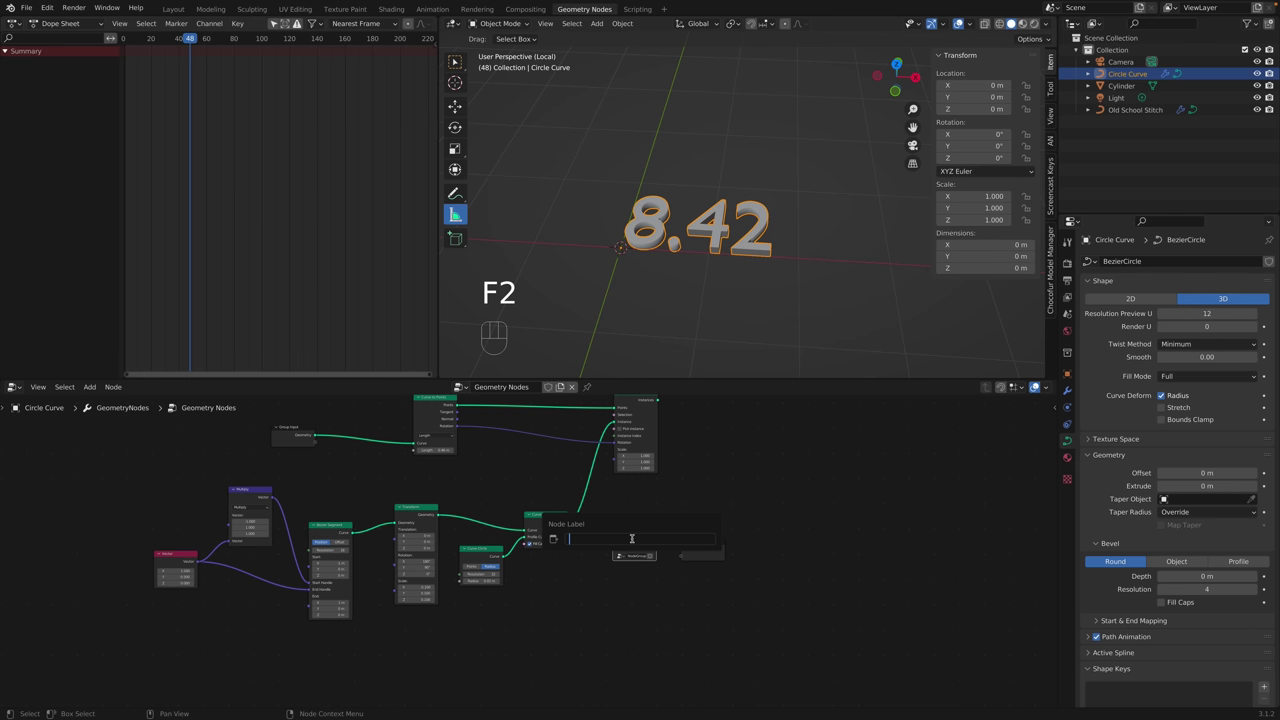
right_click(632, 540)
left_click(632, 540)
type("Countdown Timer")
key("Return")
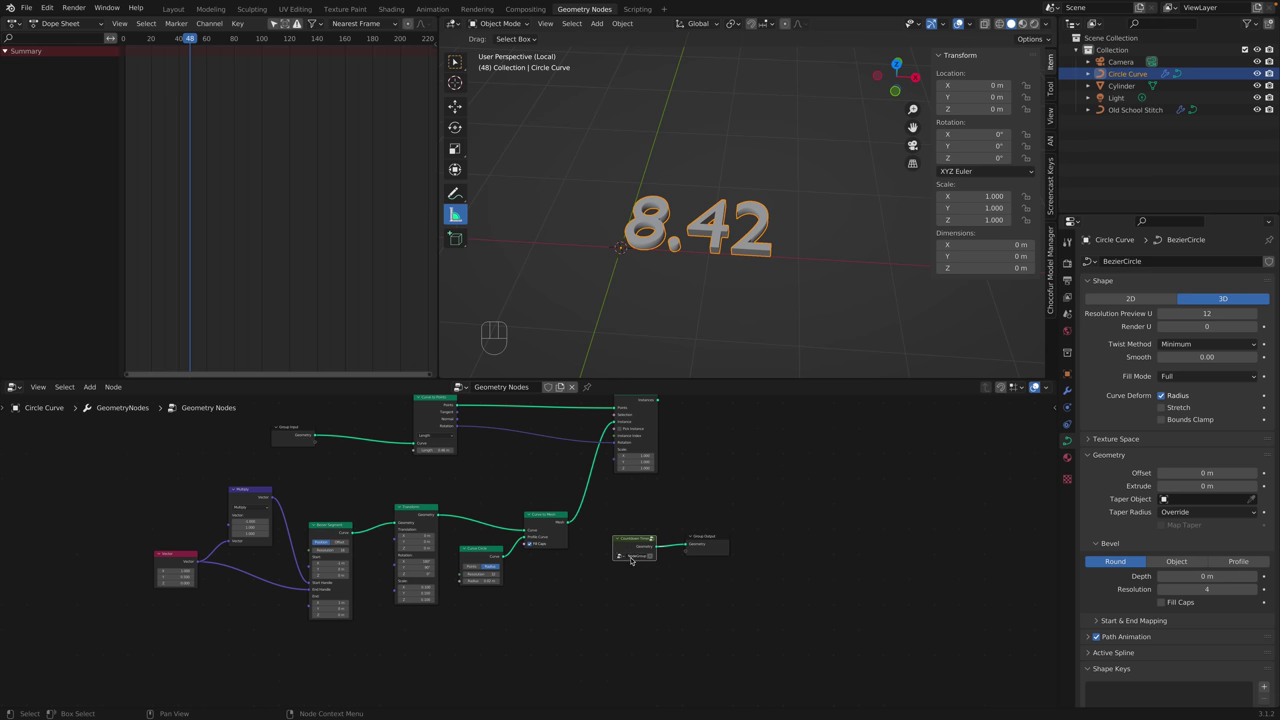
Place a duplicate of the Countdown Timer group node below the original and delete the copy.
left_click(635, 557)
key("Escape")
key("shift+d")
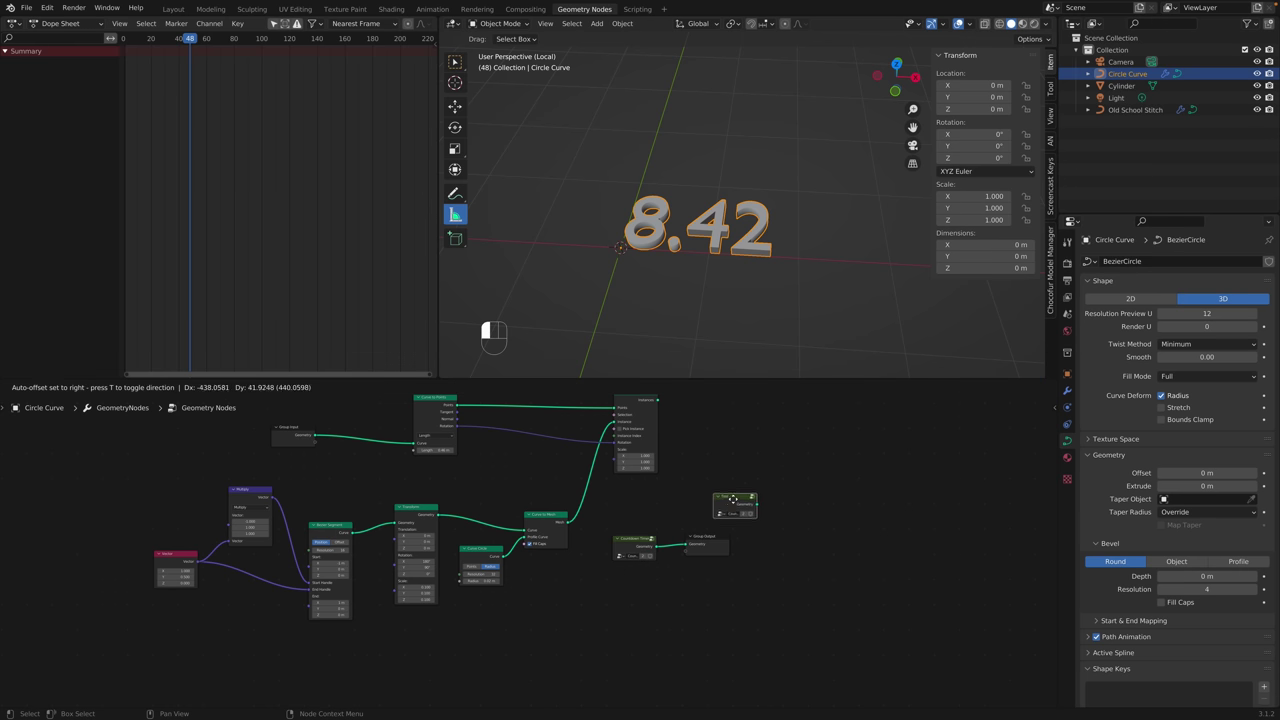
left_click(632, 589)
left_click(623, 545)
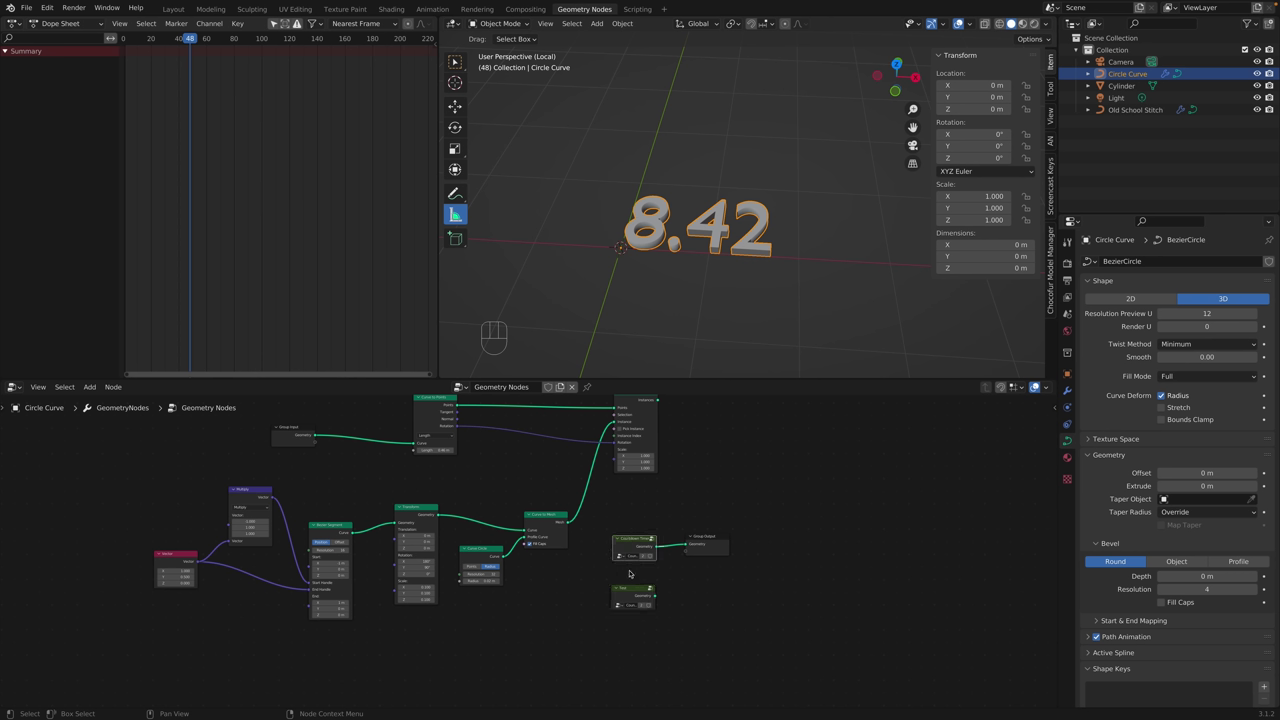
key("x")
Rename the node group's own data name as "Countdown Timer" and nudge the group node up slightly.
left_click(637, 556)
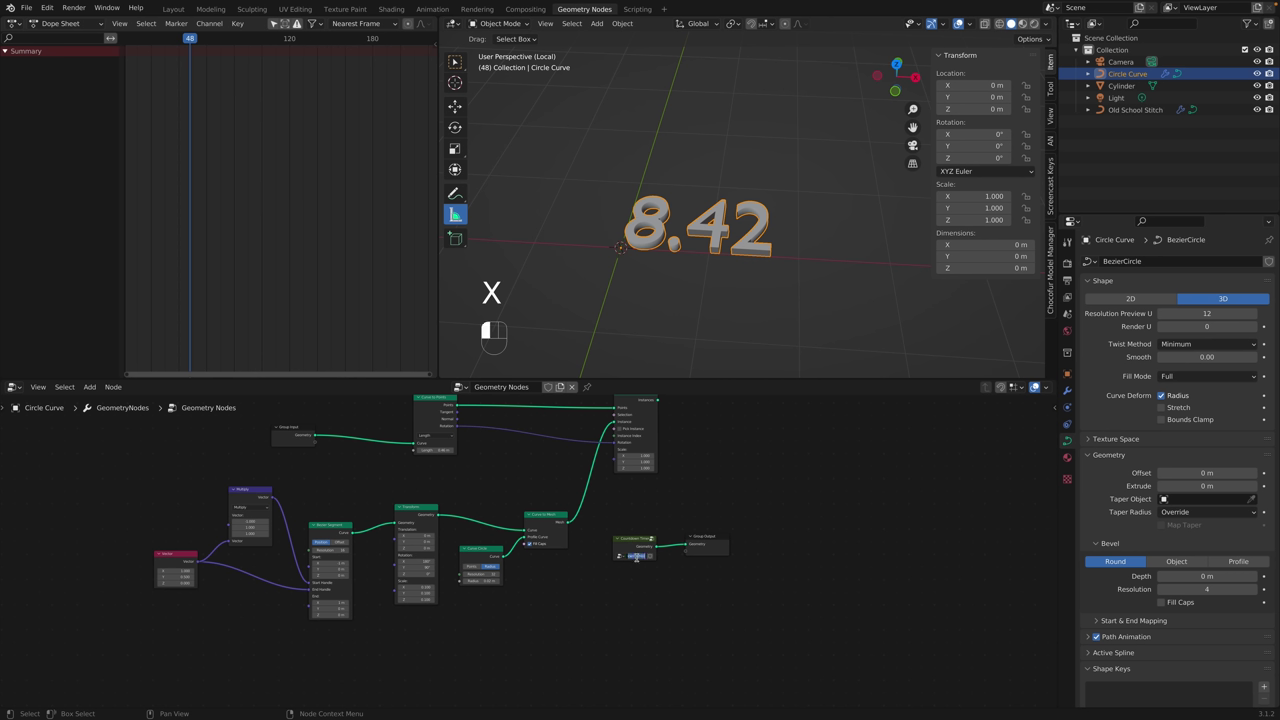
double_click(634, 558)
key("Return")
left_click(632, 546)
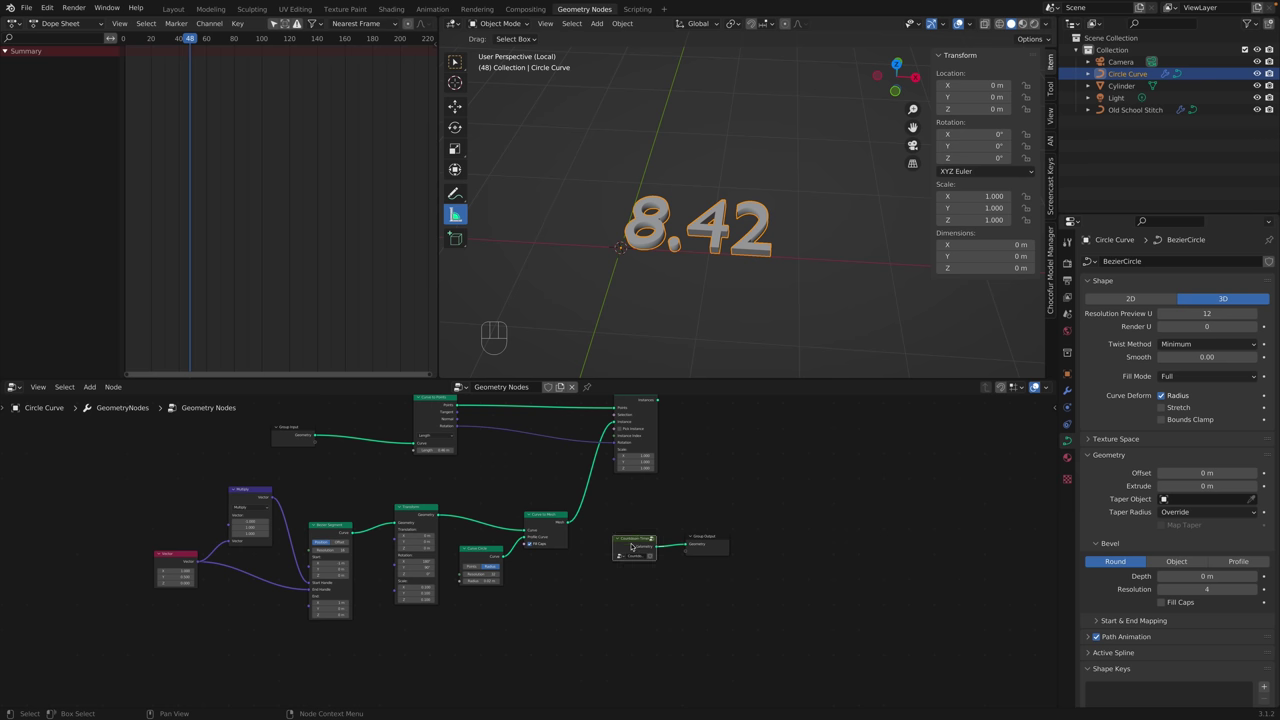
left_click_drag(635, 541, 641, 537)
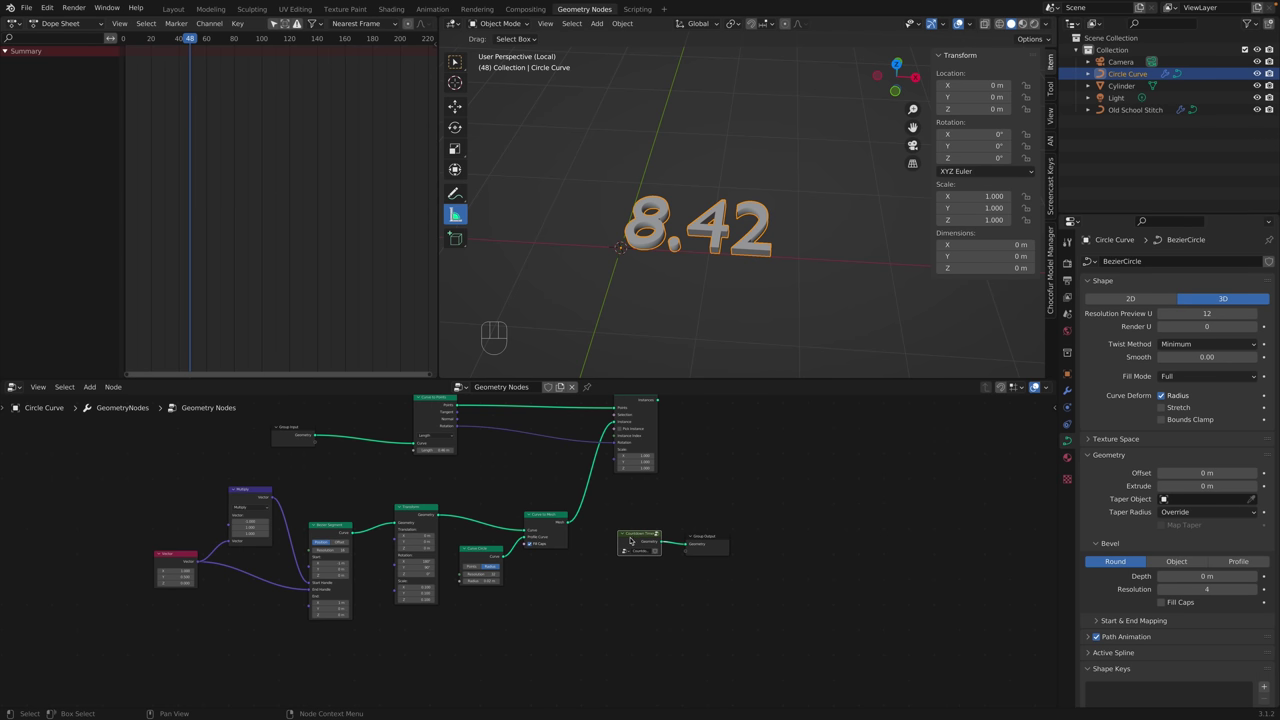
Check the available node trees and rename the parent geometry node tree as "Stitching".
left_click(462, 388)
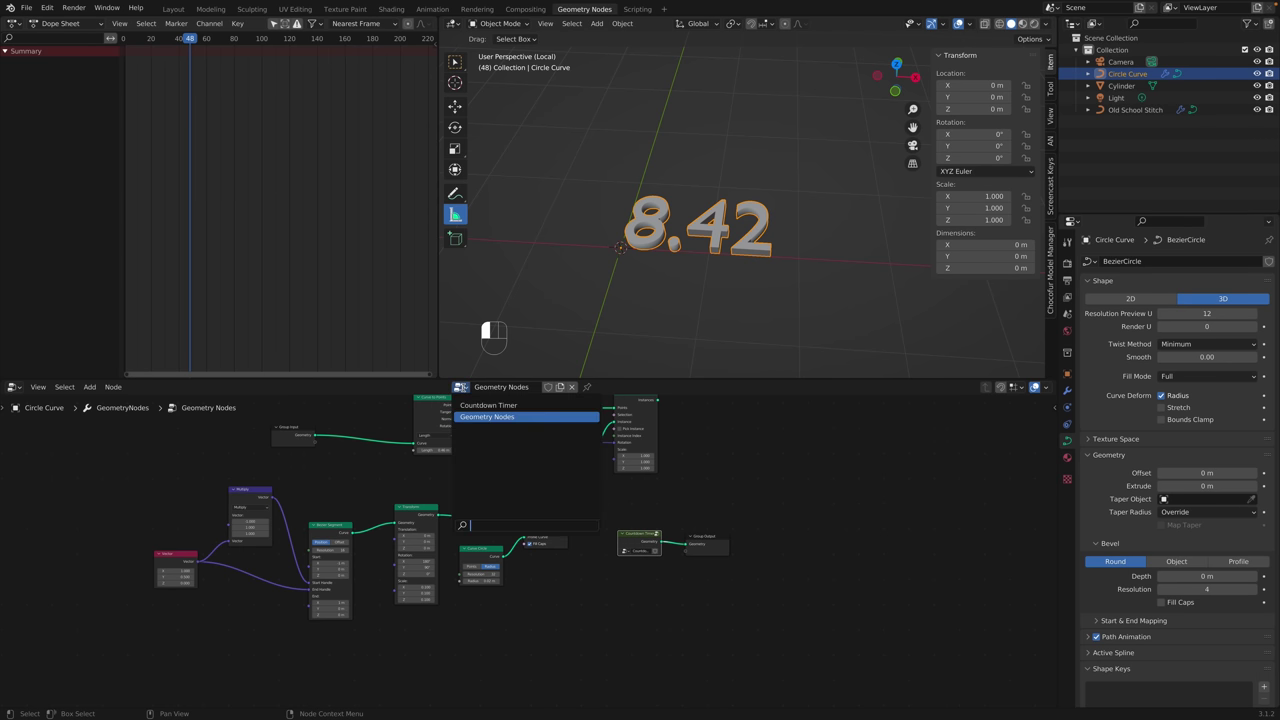
left_click(505, 391)
left_click(503, 389)
type("S")
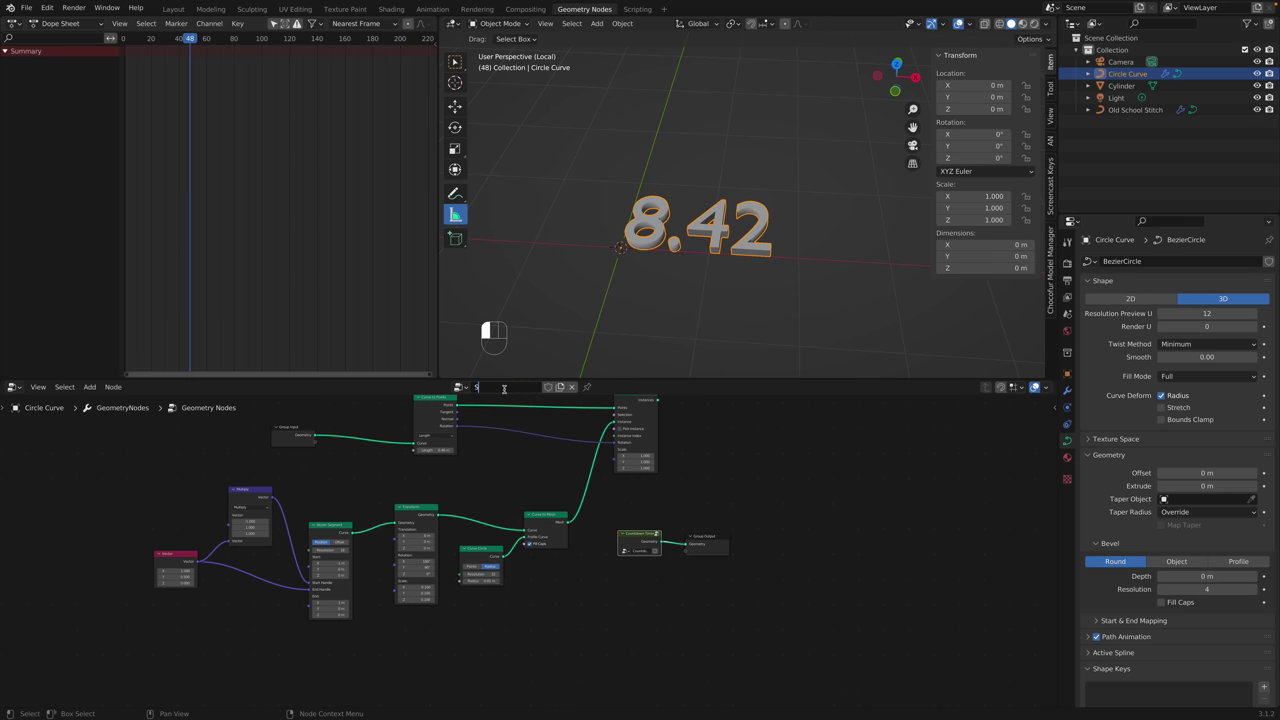
type("titching")
key("Return")
Look over the list of available node trees for Stitching and Countdown Timer.
left_click(460, 387)
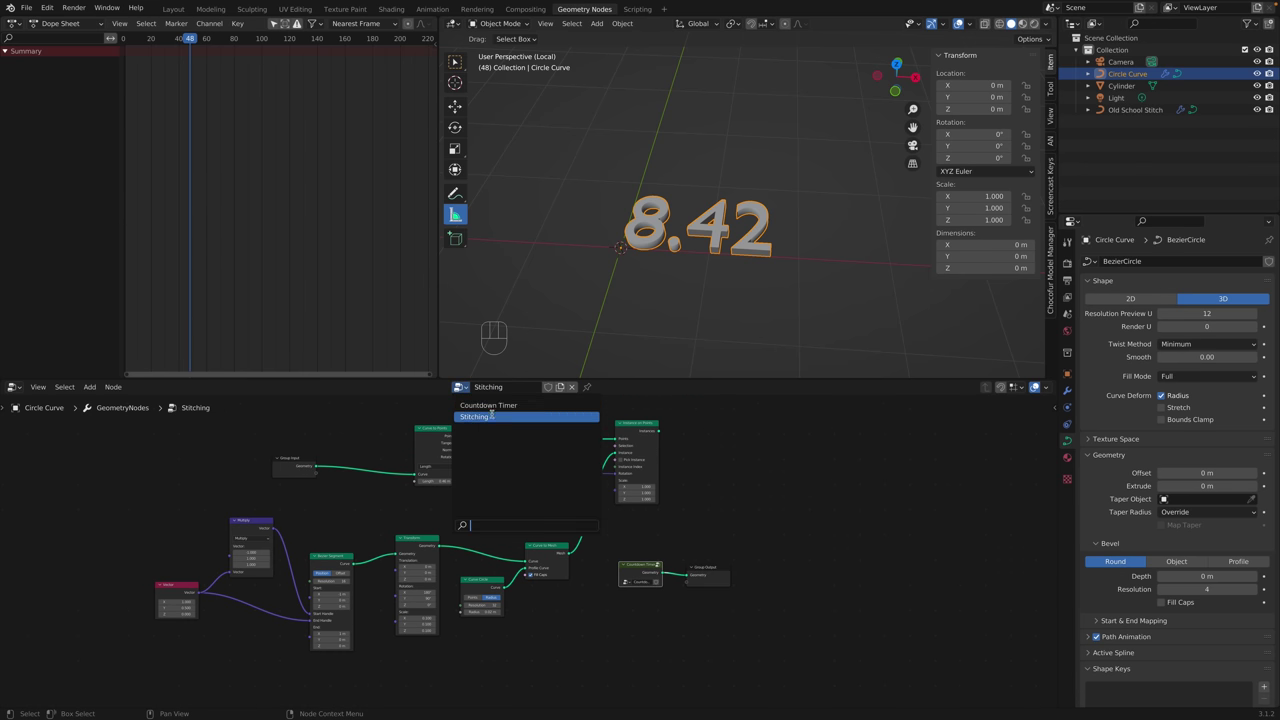
left_click(771, 526)
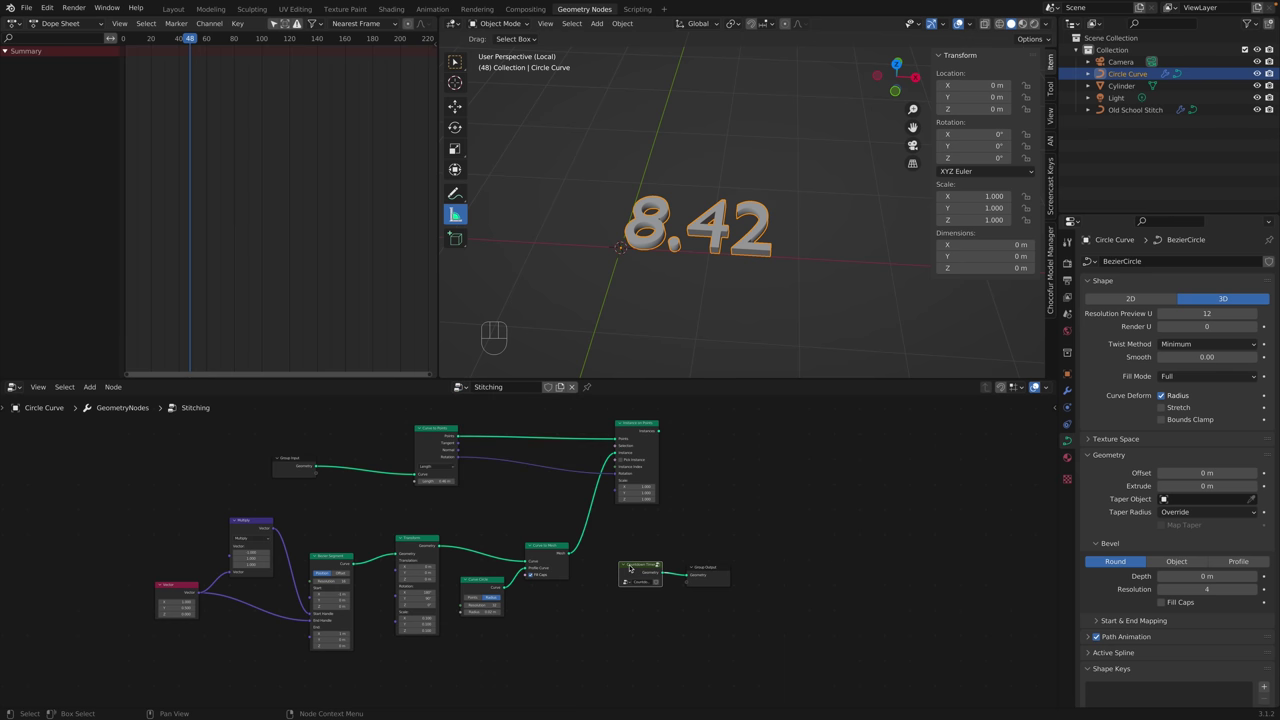
left_click(461, 387)
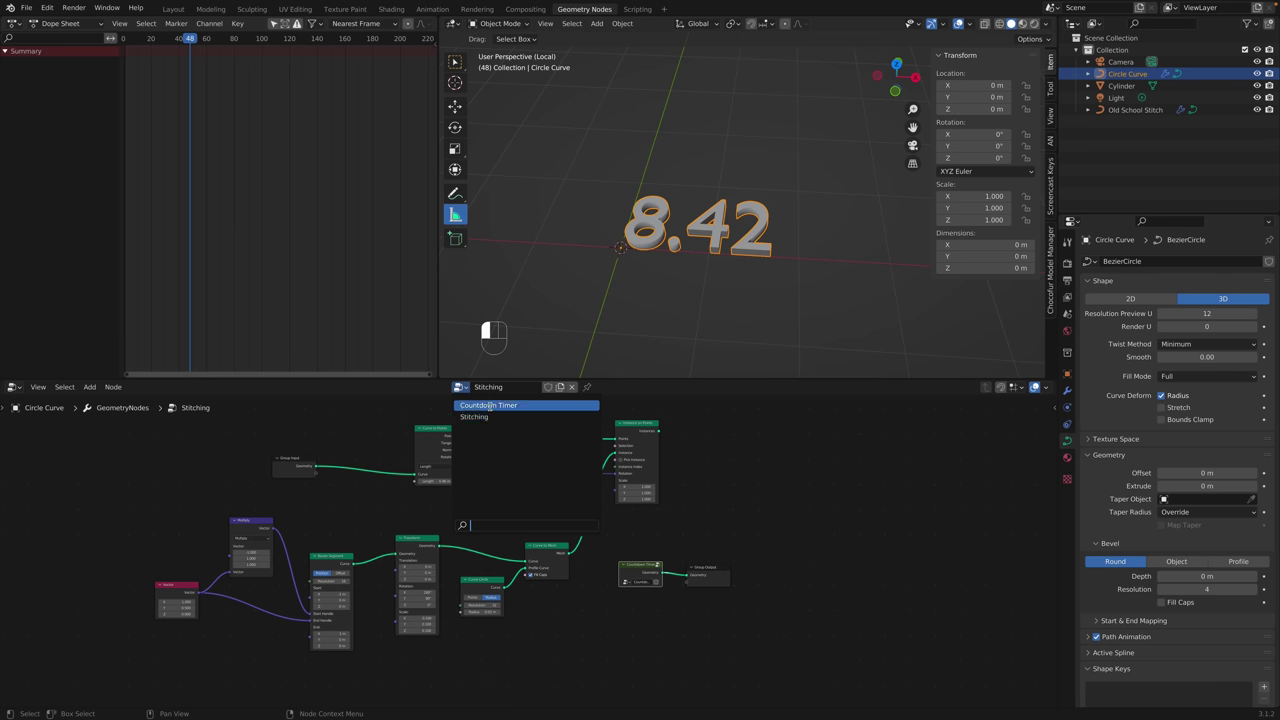
left_click(743, 541)
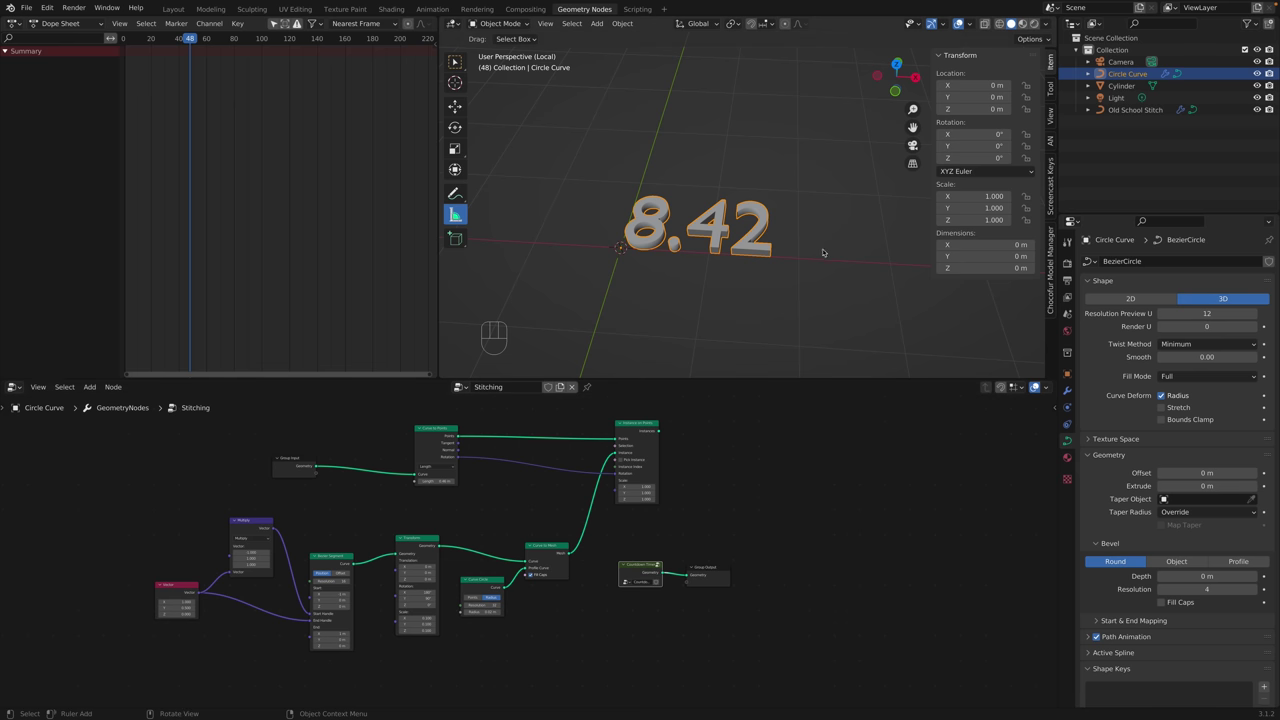
Try a Plain Axes empty at the origin as the host for the node group, and delete it.
left_click(795, 172)
key("shift+a")
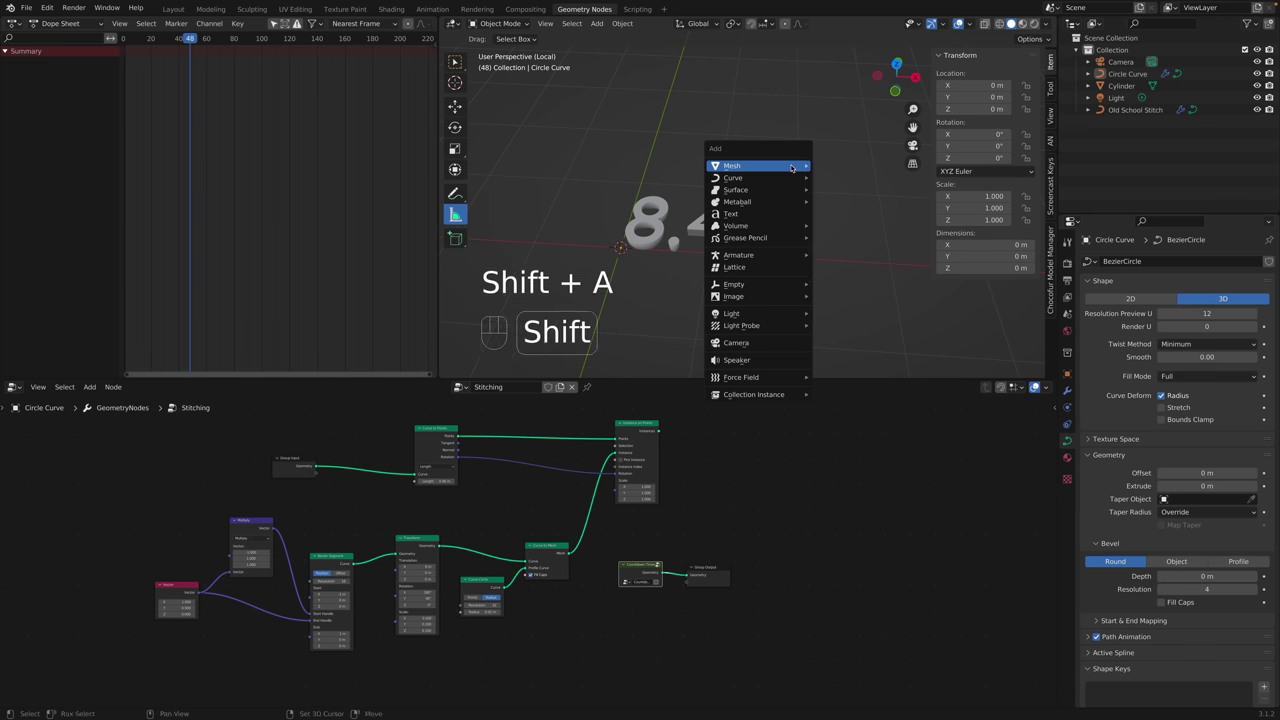
mouse_move(774, 237)
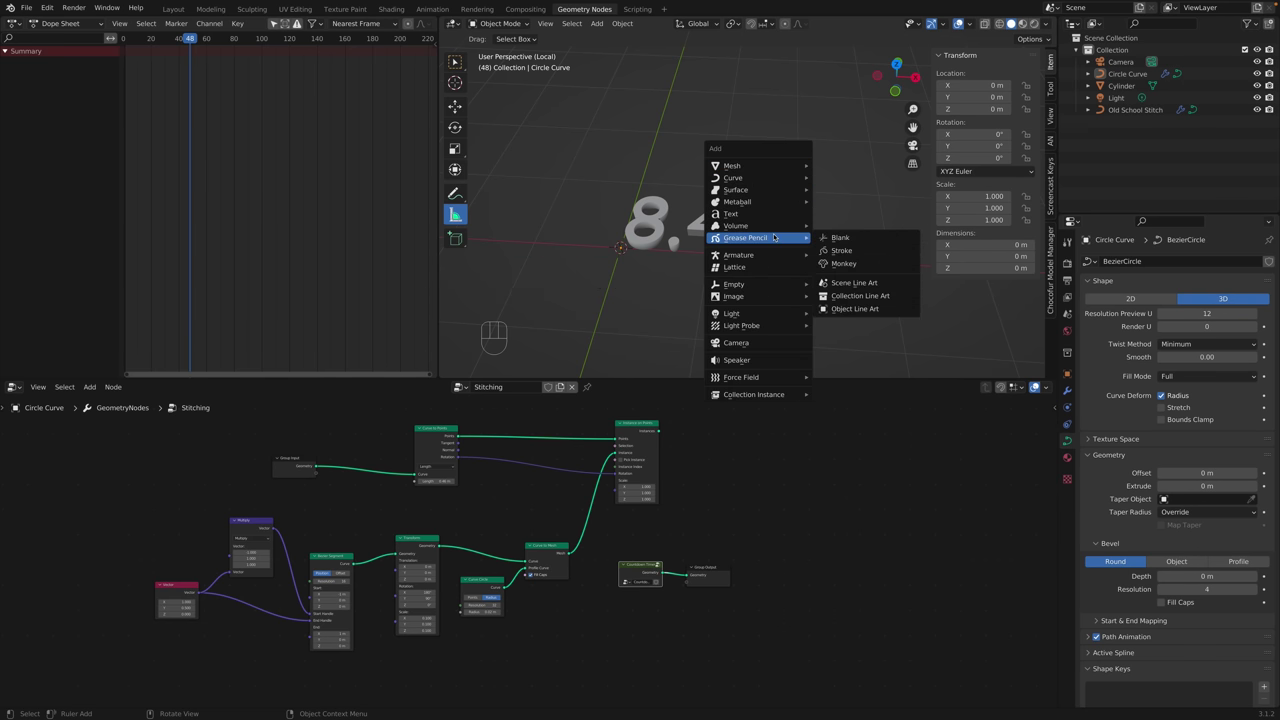
mouse_move(776, 286)
left_click(850, 286)
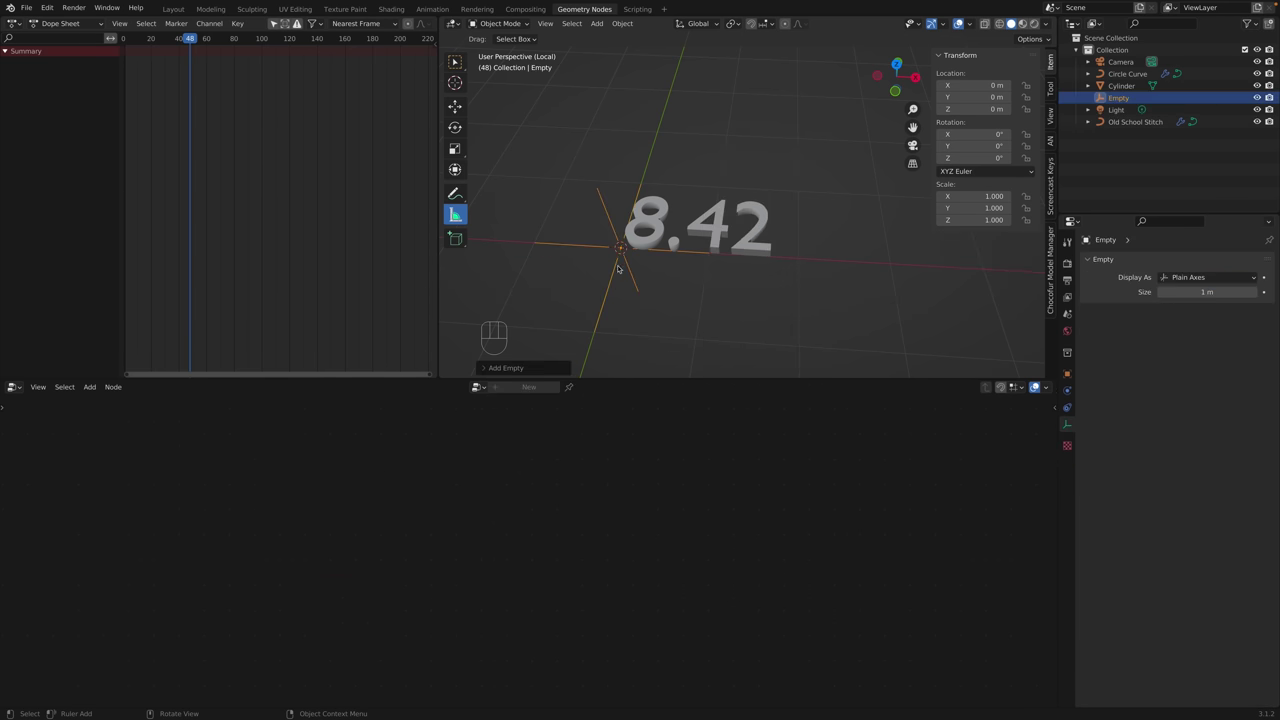
middle_click_drag(654, 256, 690, 257)
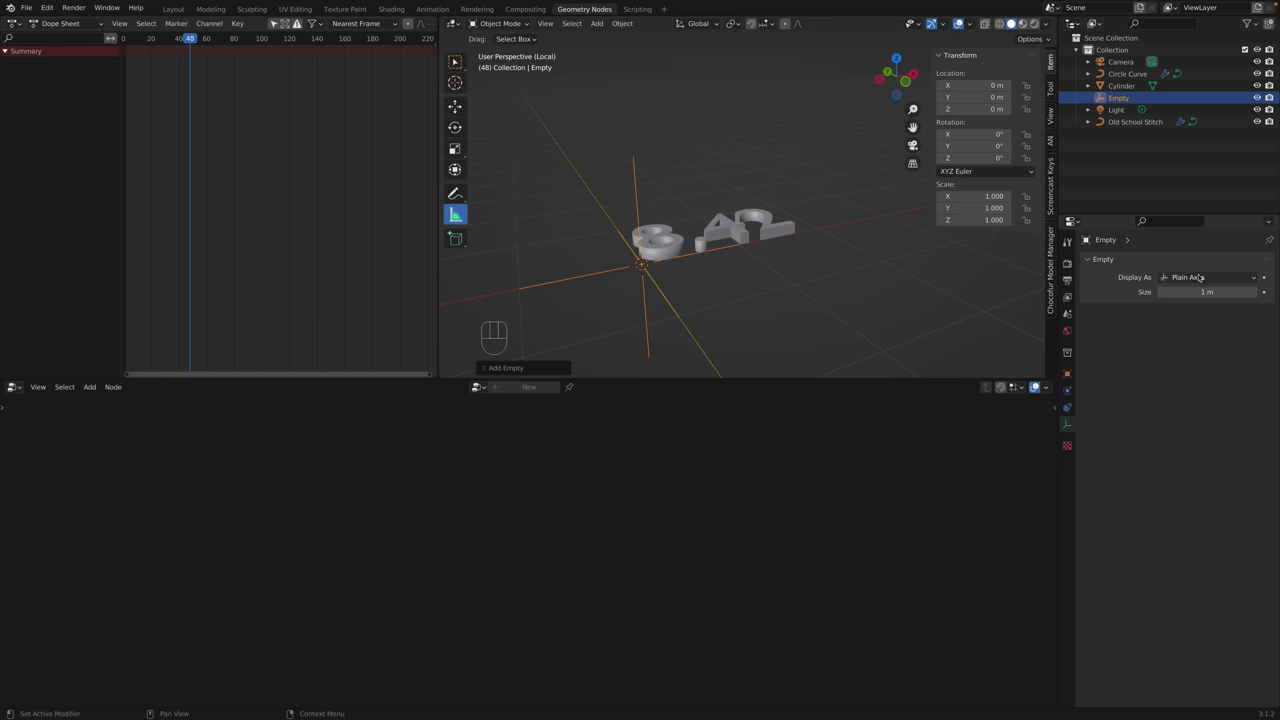
left_click(1067, 374)
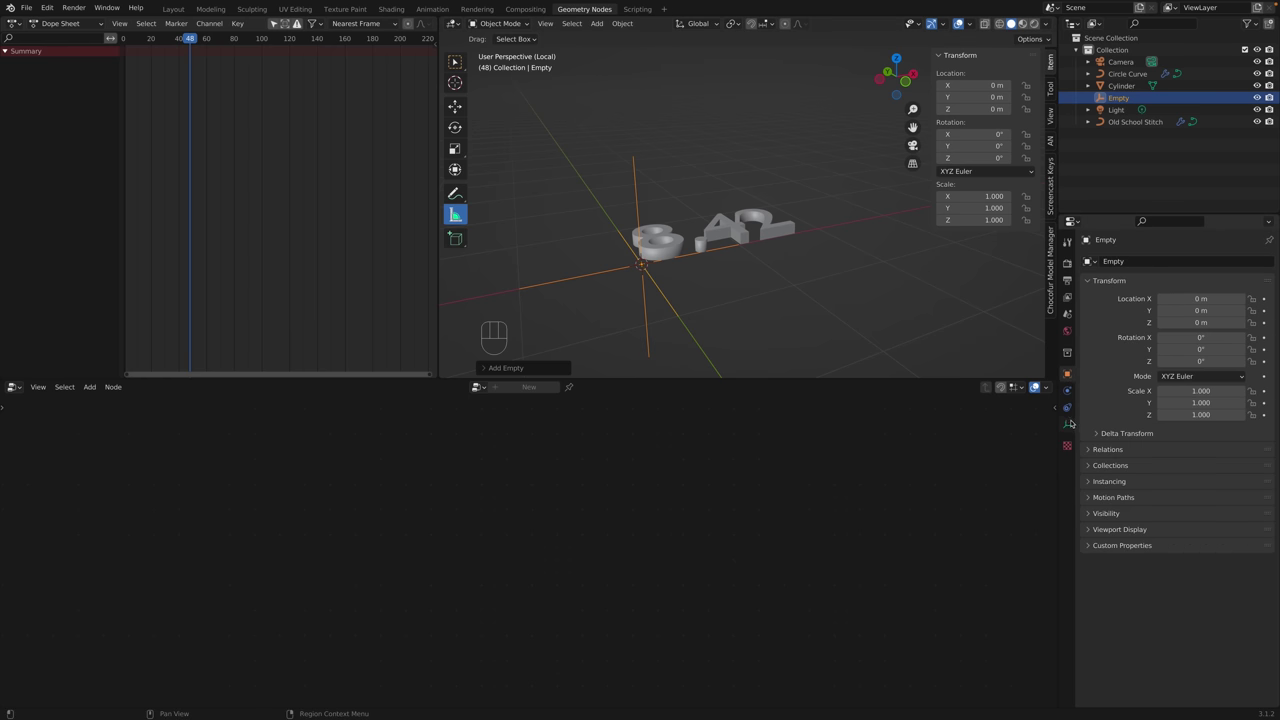
left_click(1067, 352)
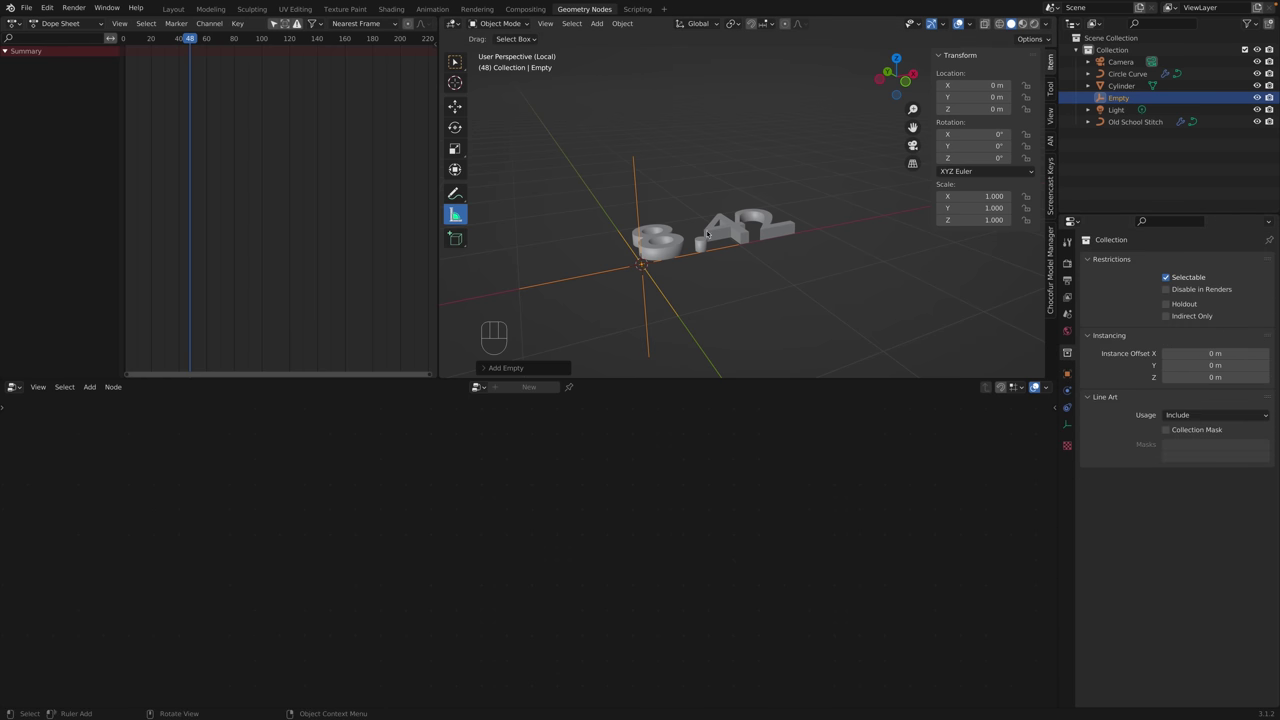
key("x")
left_click(618, 268)
Add a cube at the origin and give it a Geometry Nodes modifier.
key("shift+a")
mouse_move(572, 259)
mouse_move(560, 139)
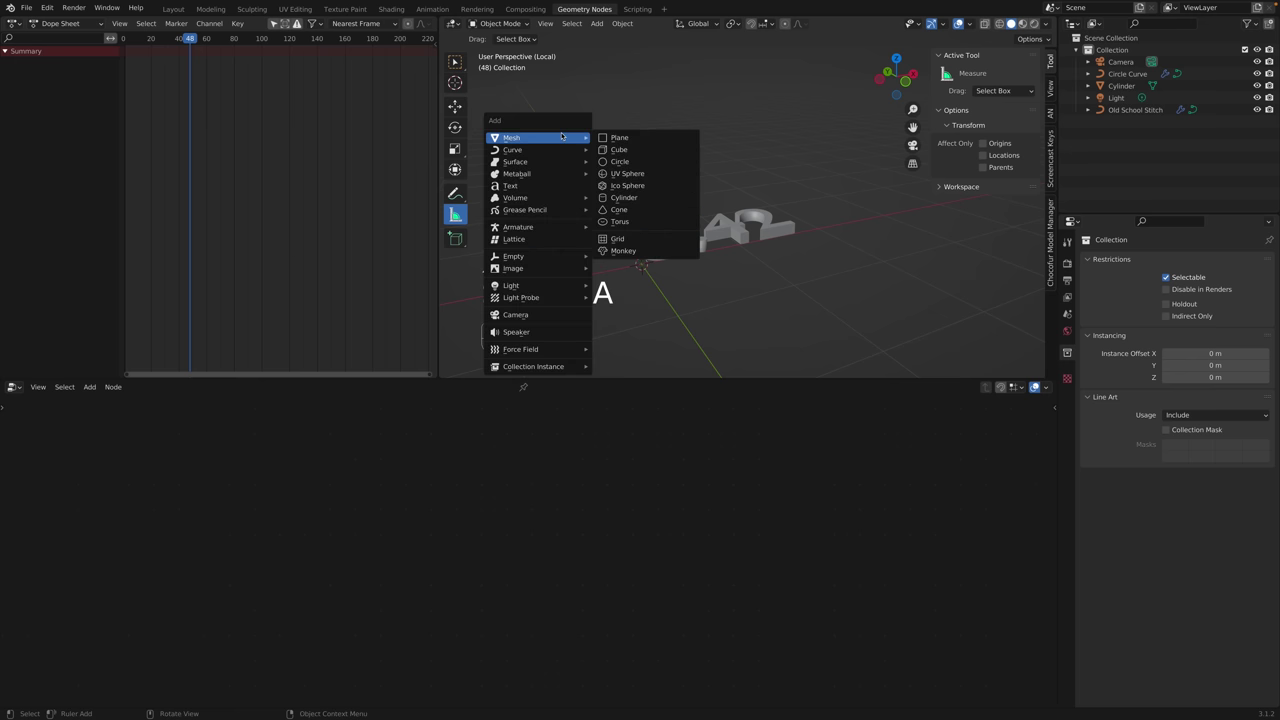
left_click(620, 149)
left_click(1067, 390)
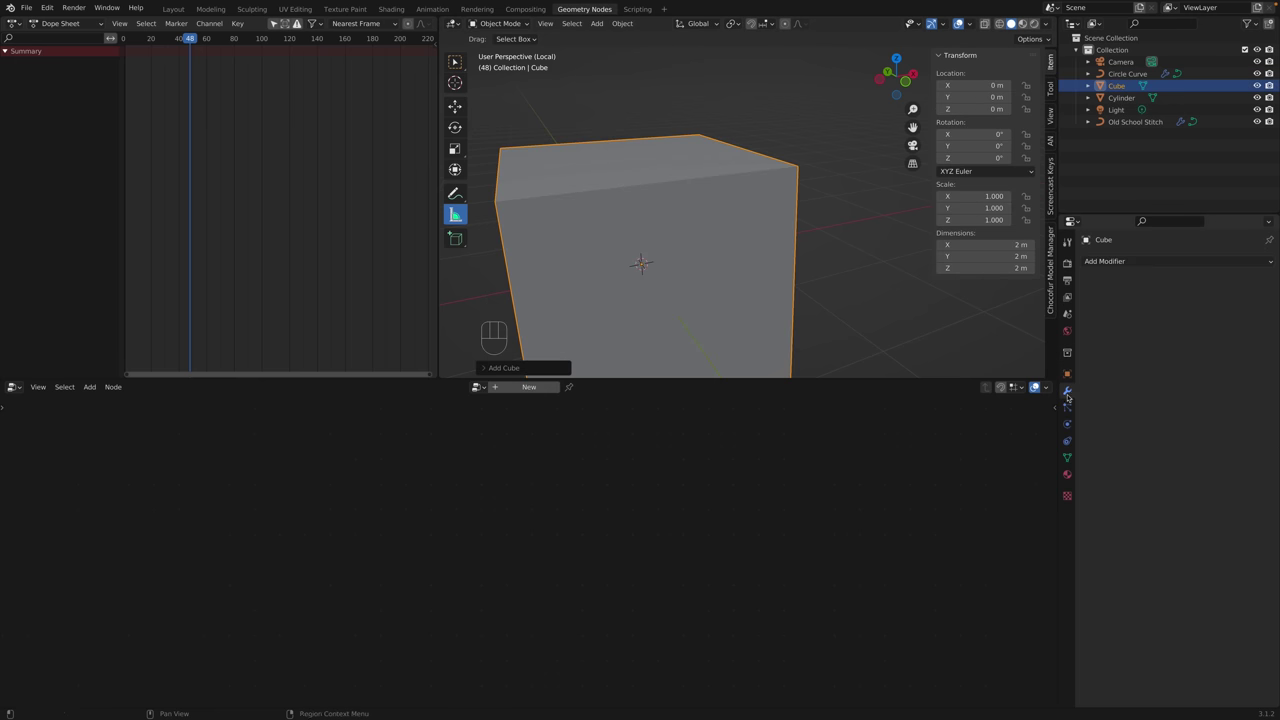
left_click(1137, 262)
left_click(1039, 373)
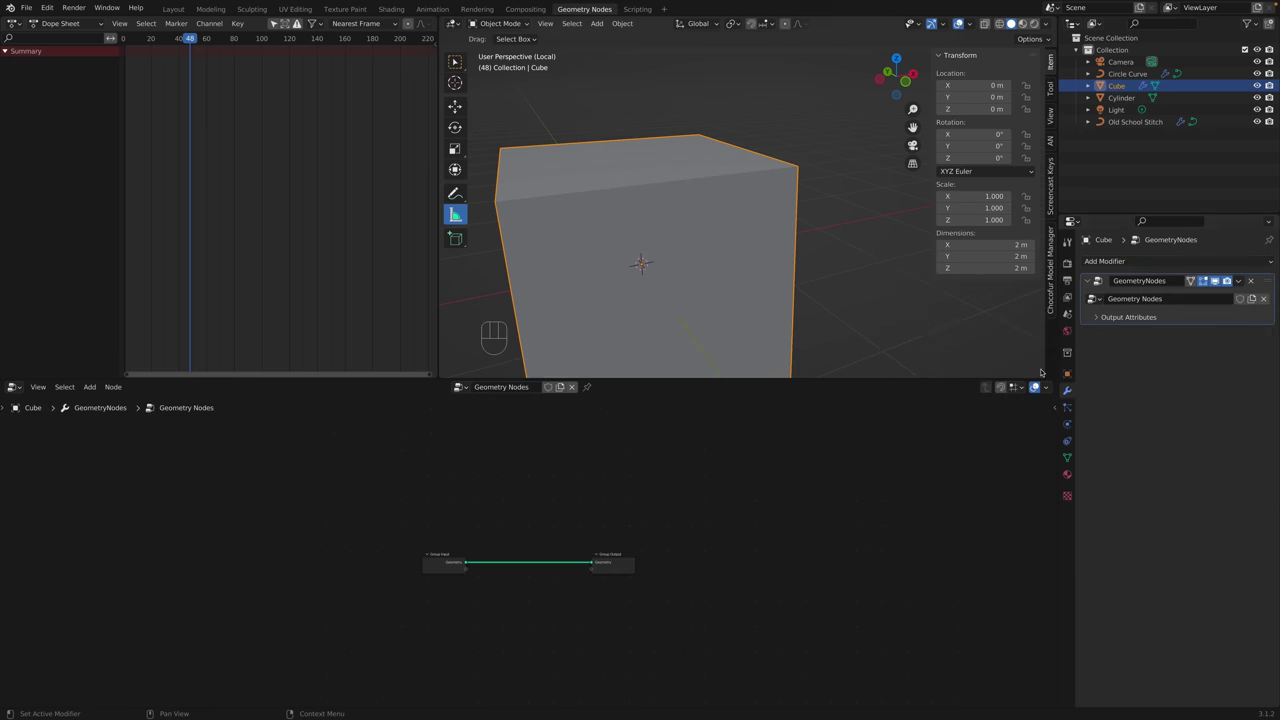
Replace the node tree in the cube's modifier with Countdown Timer.
left_click(1094, 300)
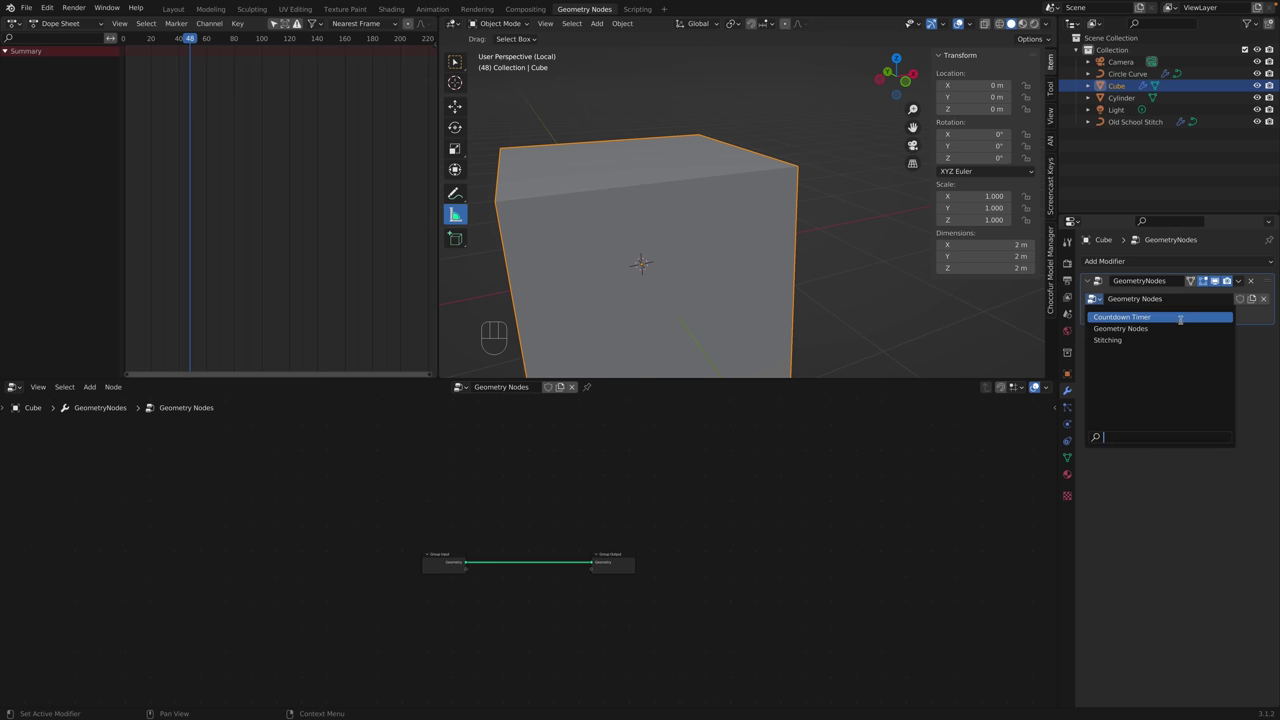
left_click(1264, 300)
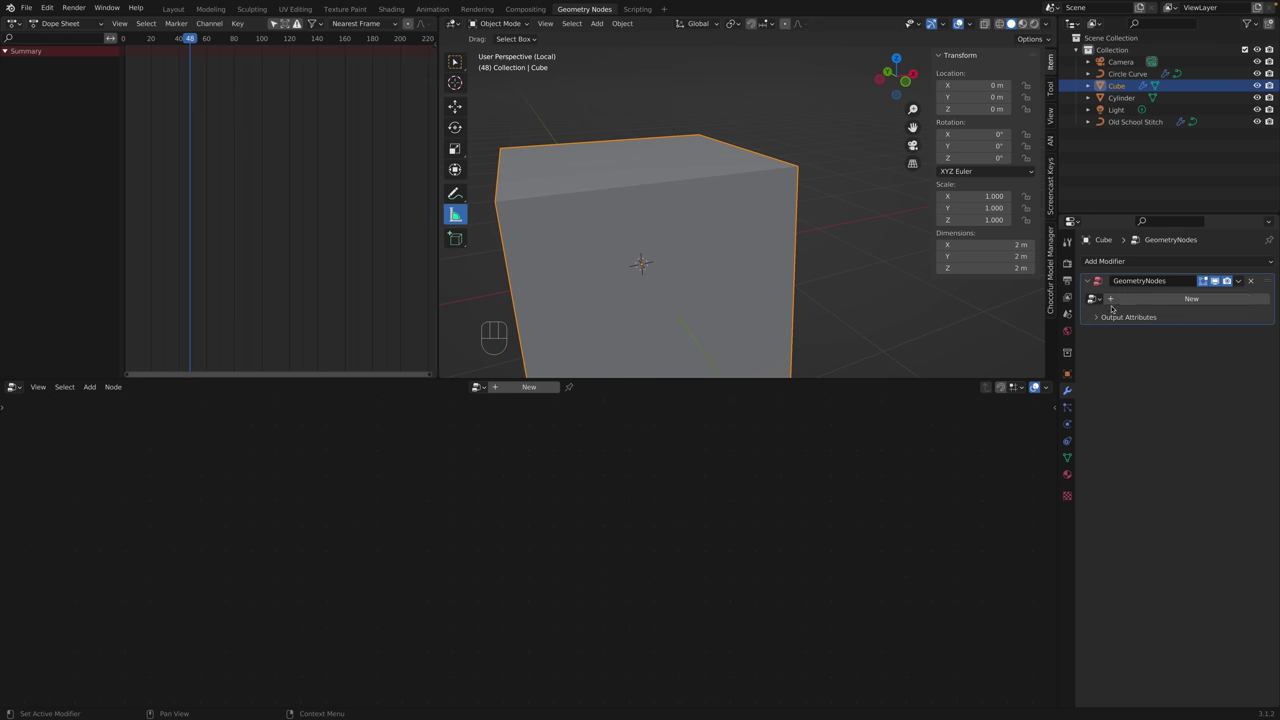
left_click(1094, 299)
left_click(1125, 316)
Move the cube's countdown about 1.5 m along Y, and delete the cube.
middle_click_drag(767, 208, 737, 286)
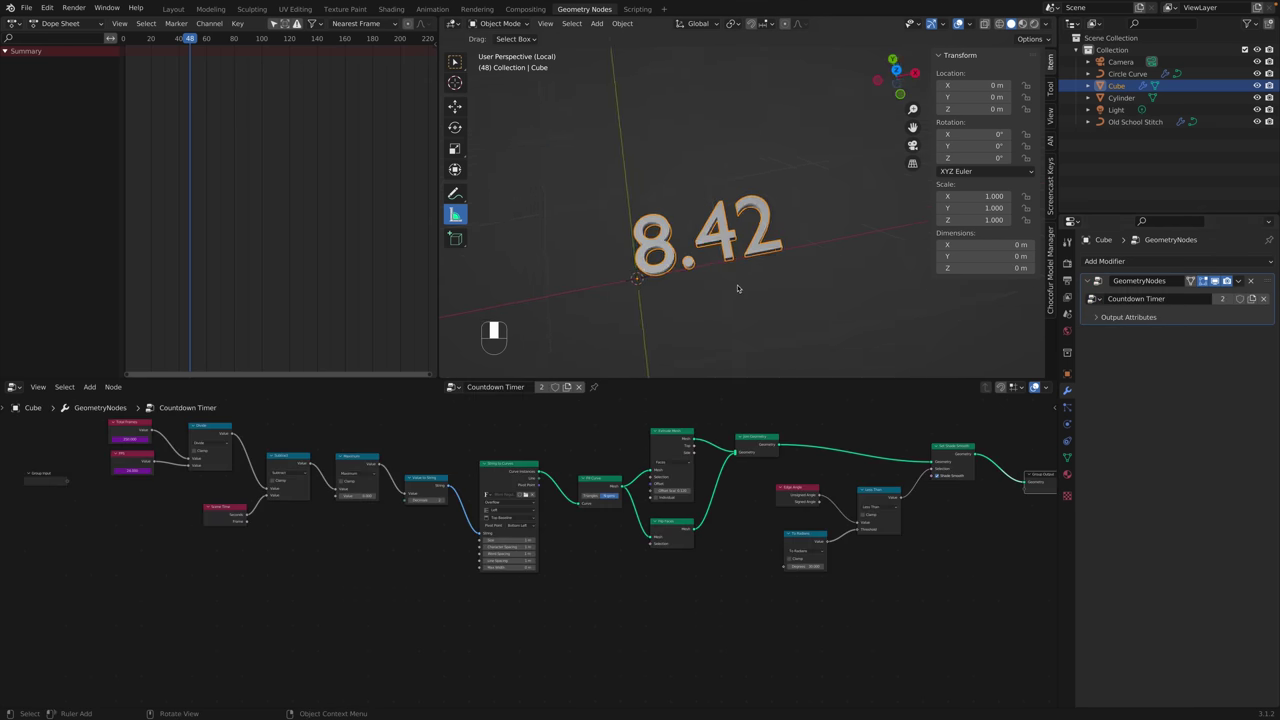
key("g")
key("y")
left_click(674, 148)
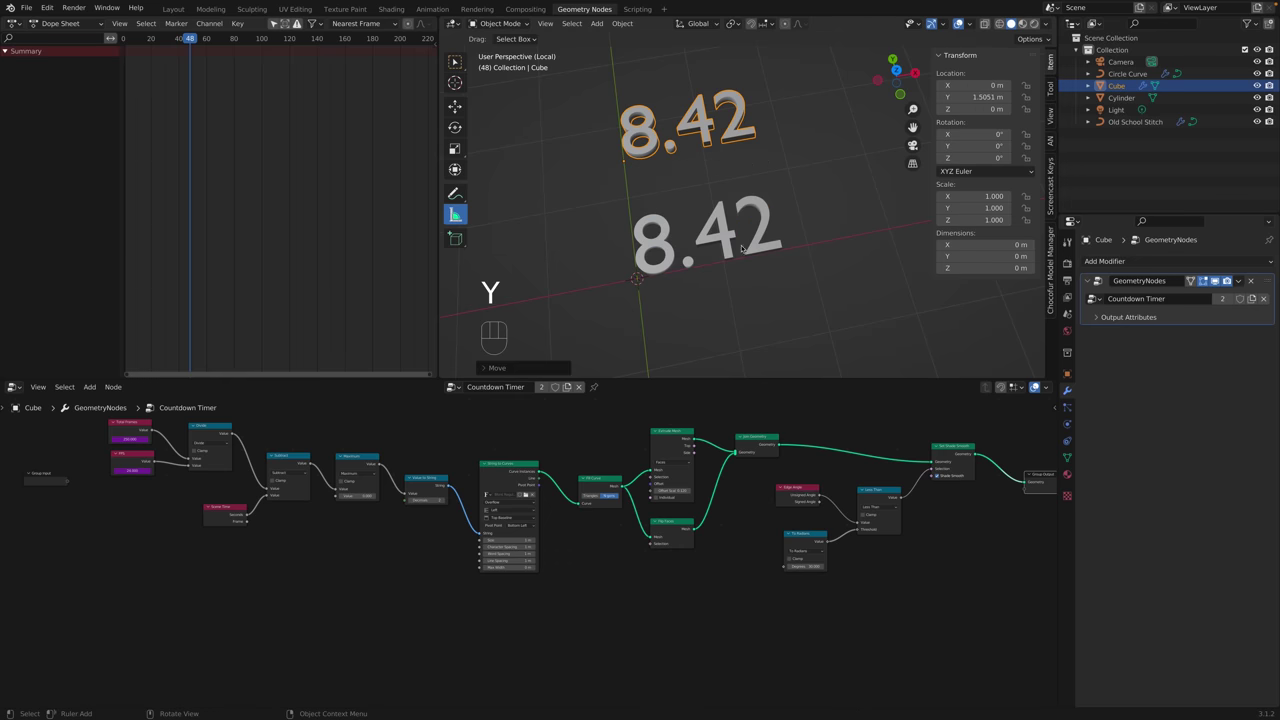
middle_click_drag(684, 170, 697, 205)
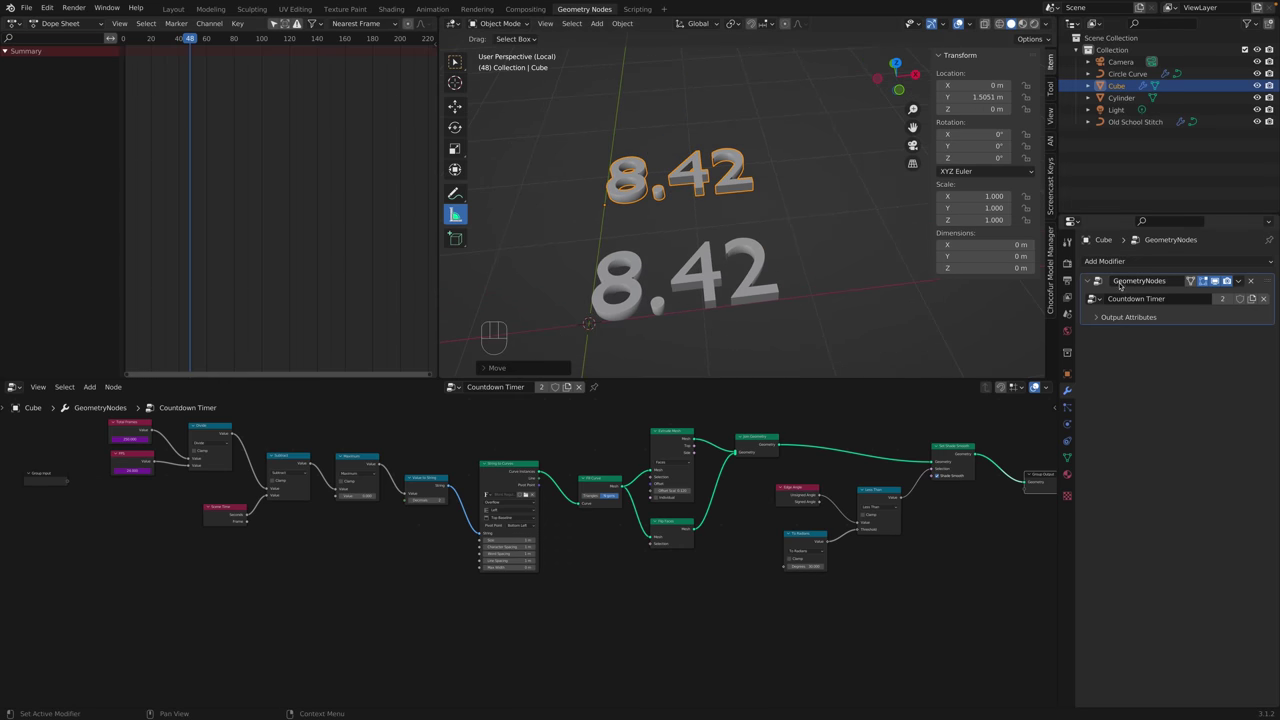
key("x")
left_click(722, 184)
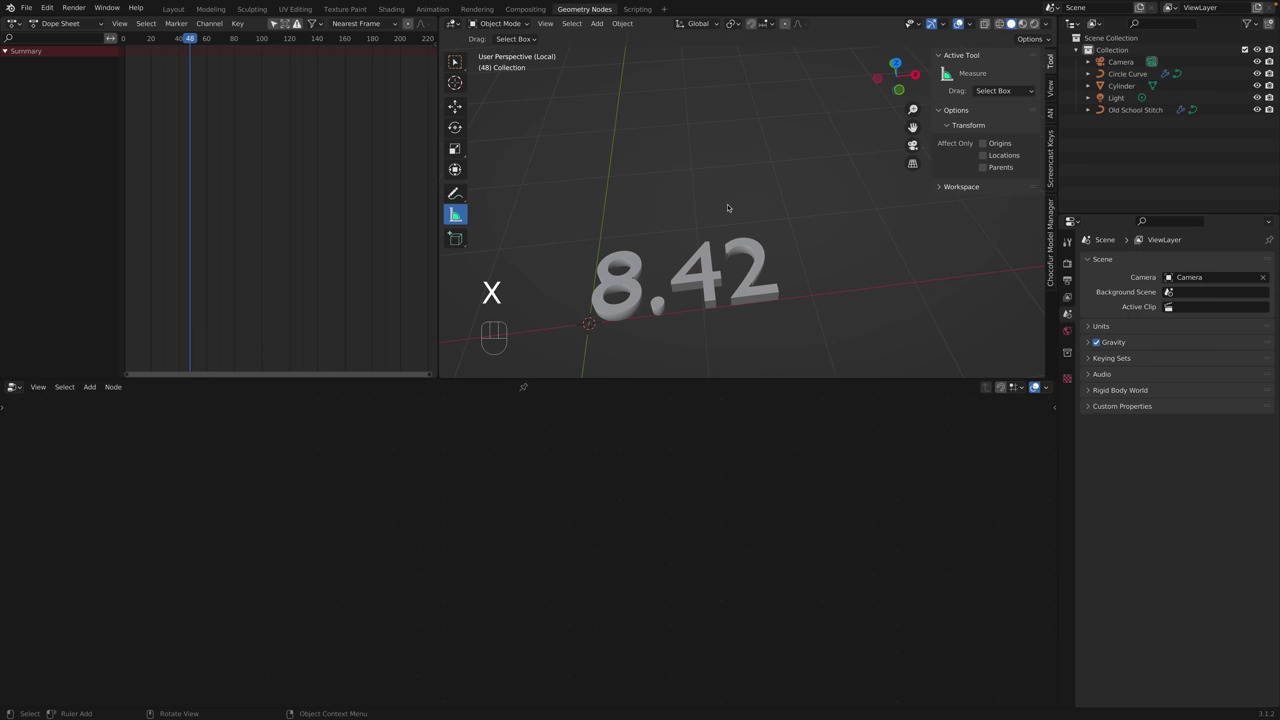
Select the Circle Curve object and open the Countdown Timer group inside its Stitching tree.
left_click(714, 289)
middle_click_drag(663, 457, 706, 494)
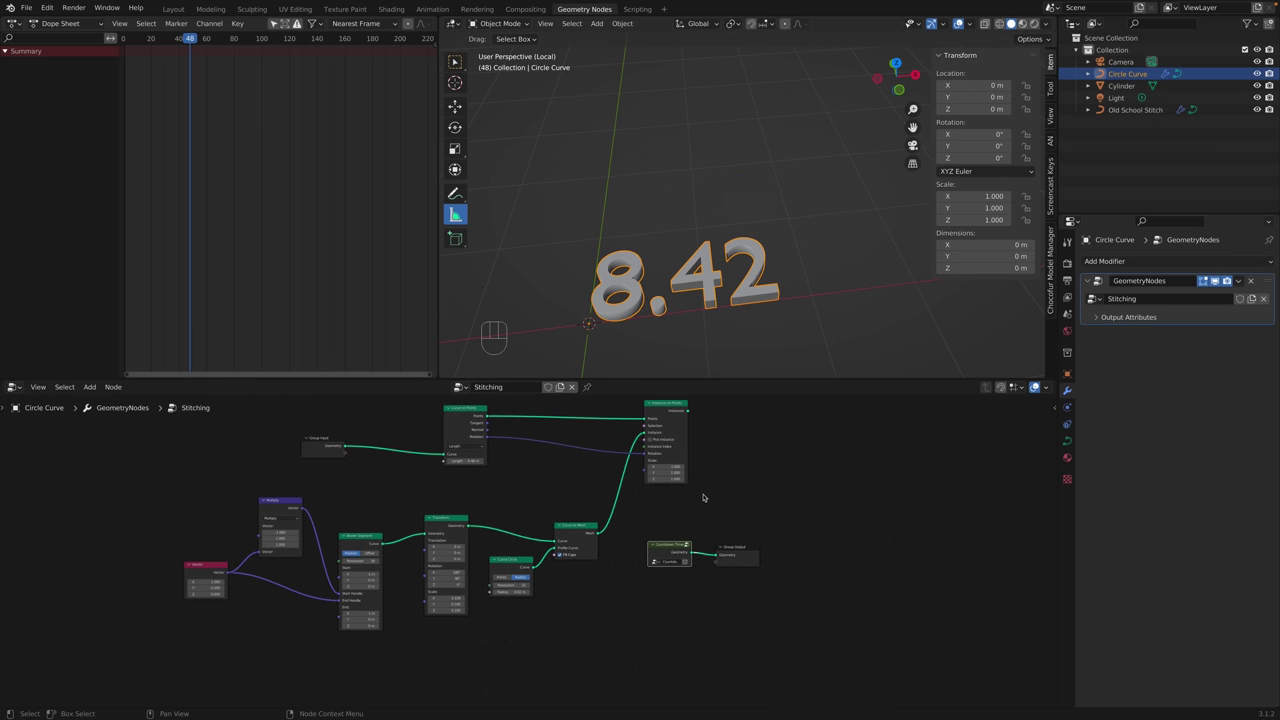
left_click(676, 546)
key("Tab")
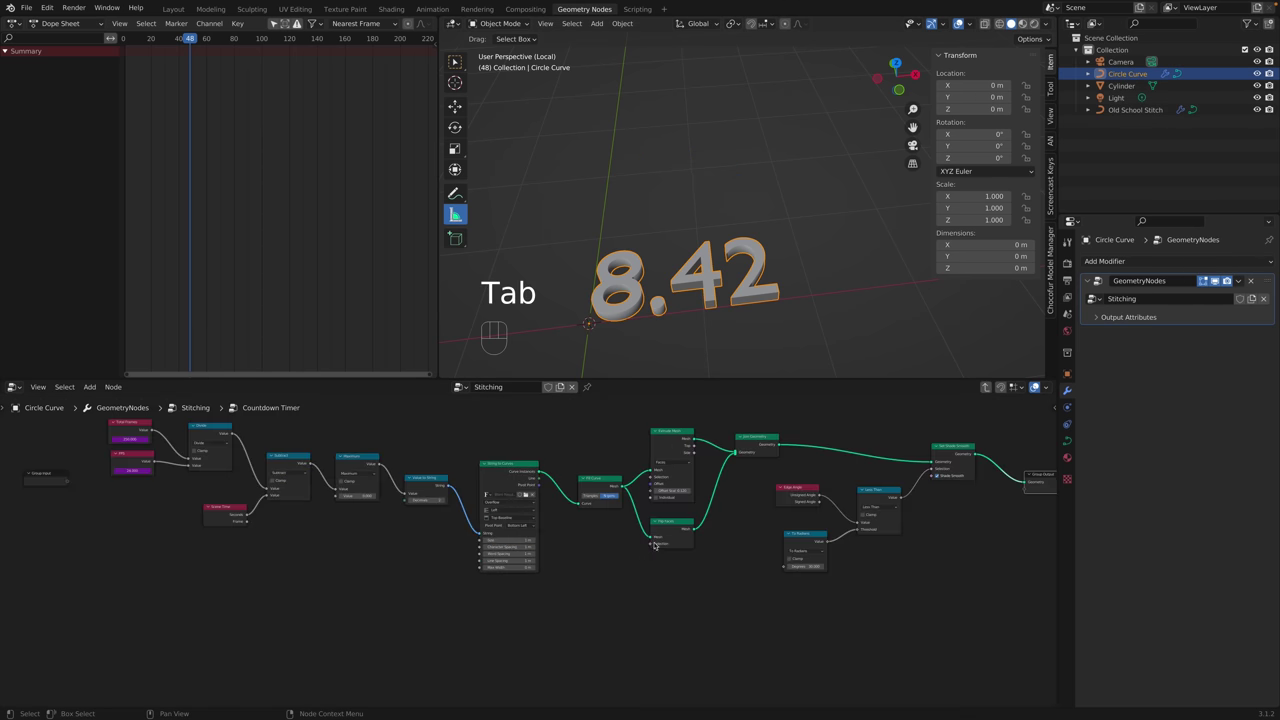
Choose Stitching again as Circle Curve's node tree and view the Countdown Timer nodes.
left_click(460, 387)
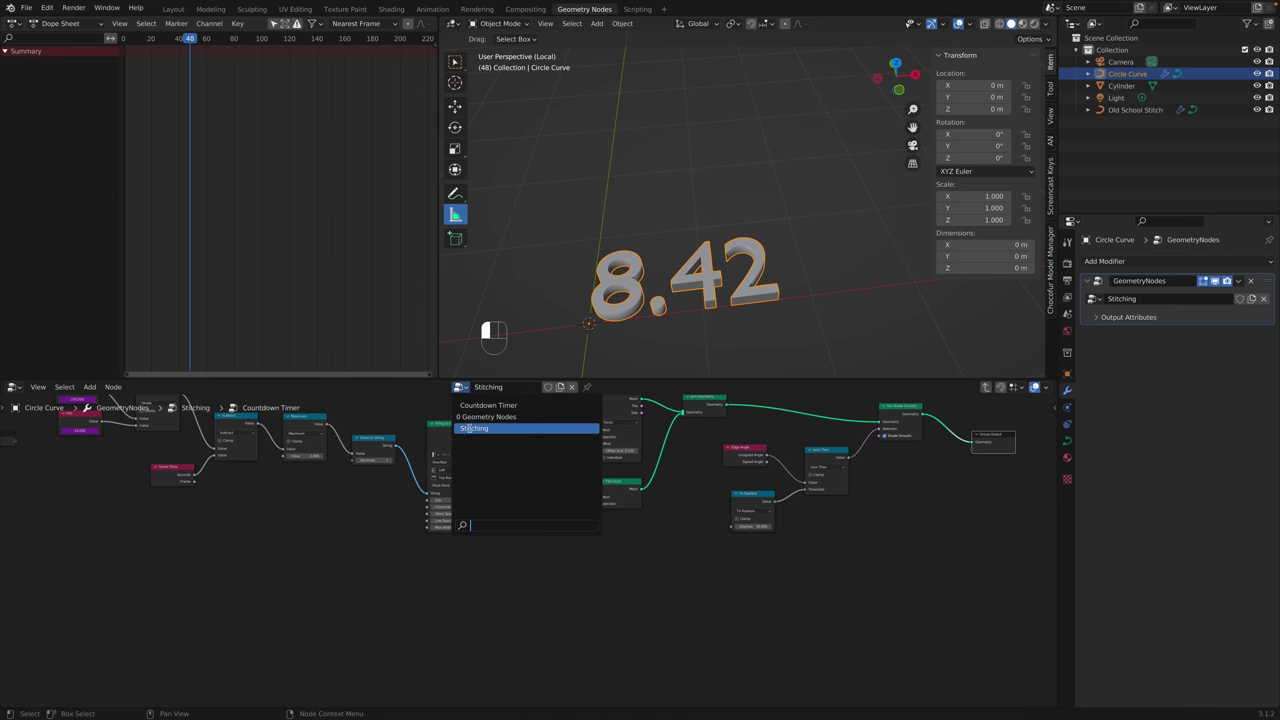
left_click(486, 428)
key("Home")
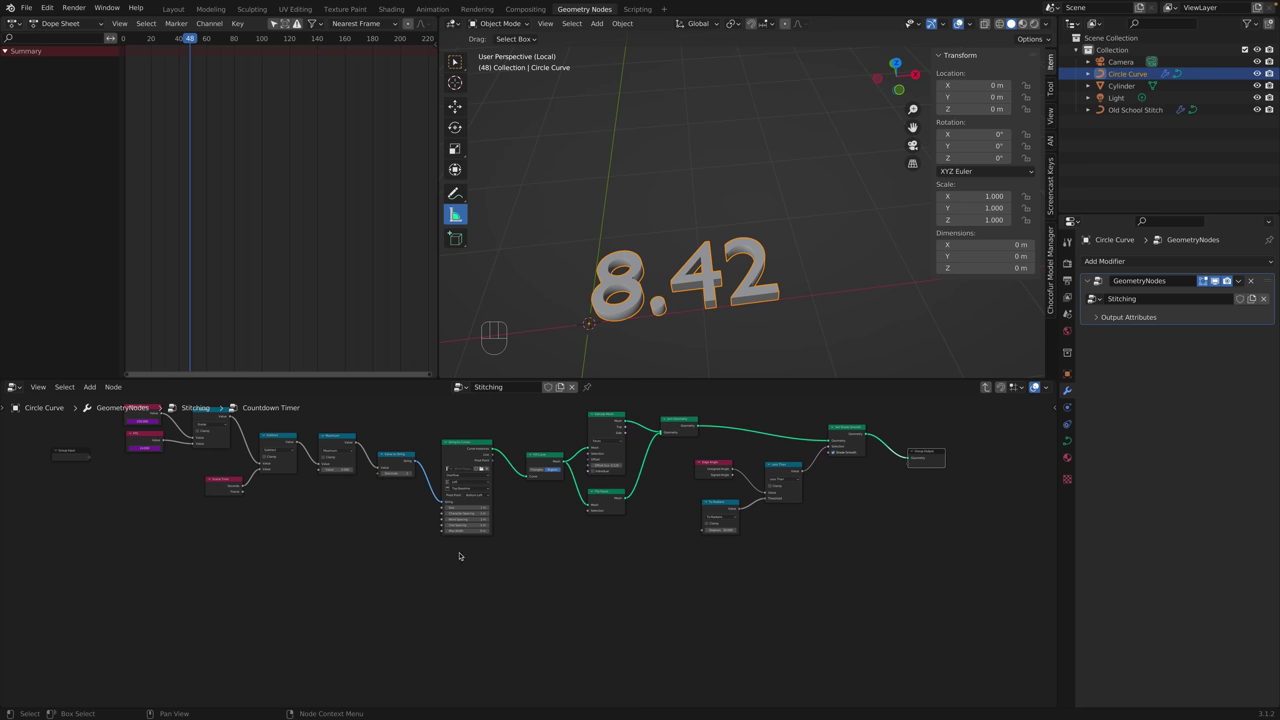
middle_click_drag(450, 552, 511, 528)
Save the file and assign the Countdown Timer node tree to Circle Curve's modifier.
key("shift+a")
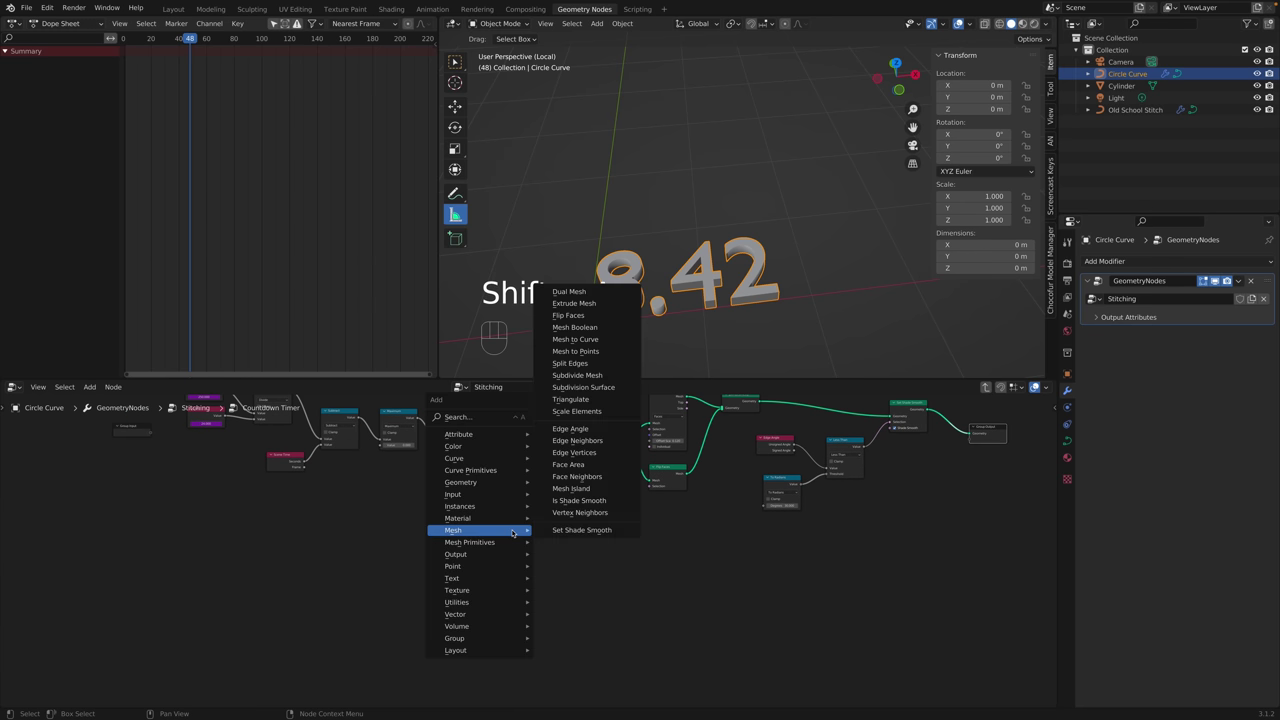
key("super+s")
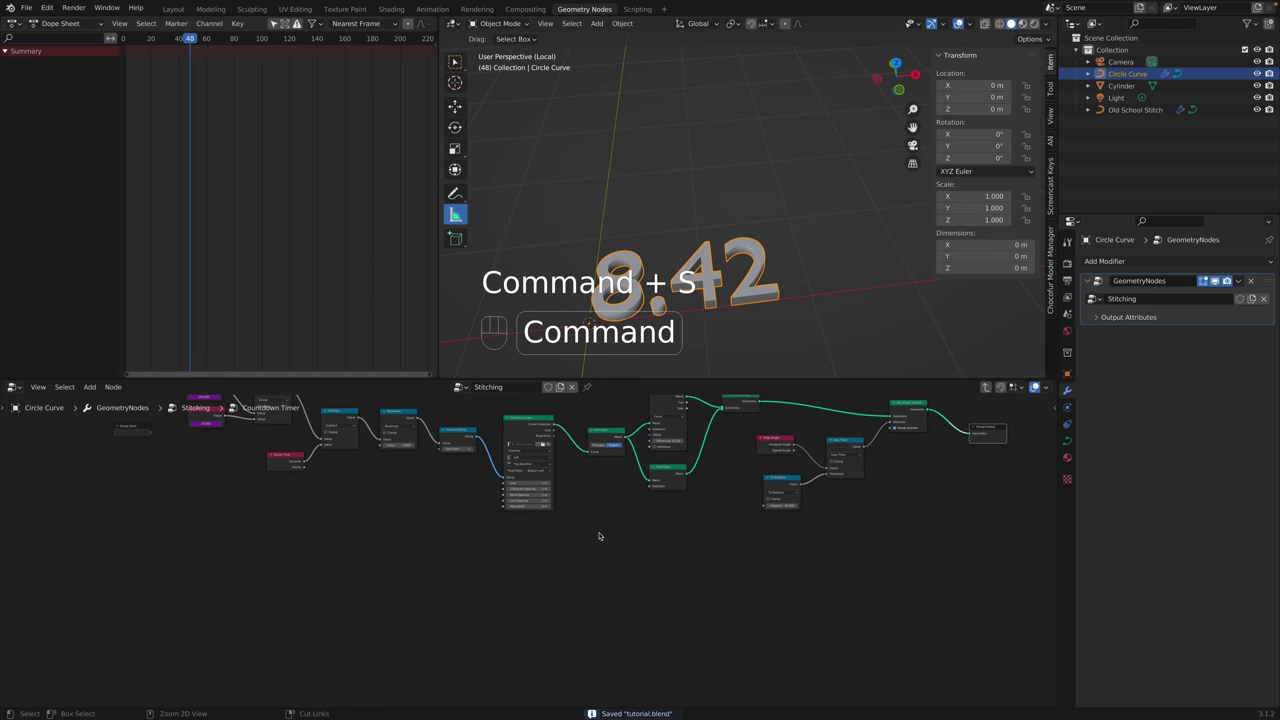
key("super+s")
key("shift+a")
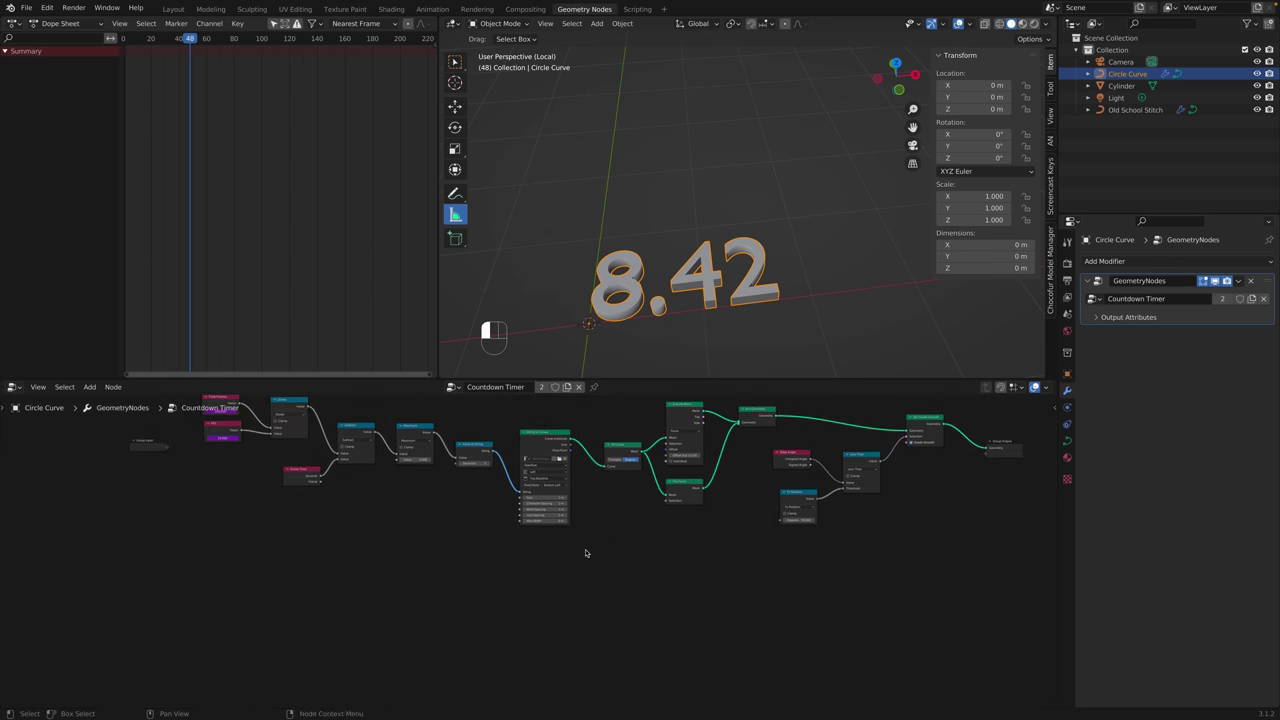
Check which existing node groups can be added inside the Countdown Timer tree.
key("shift+a")
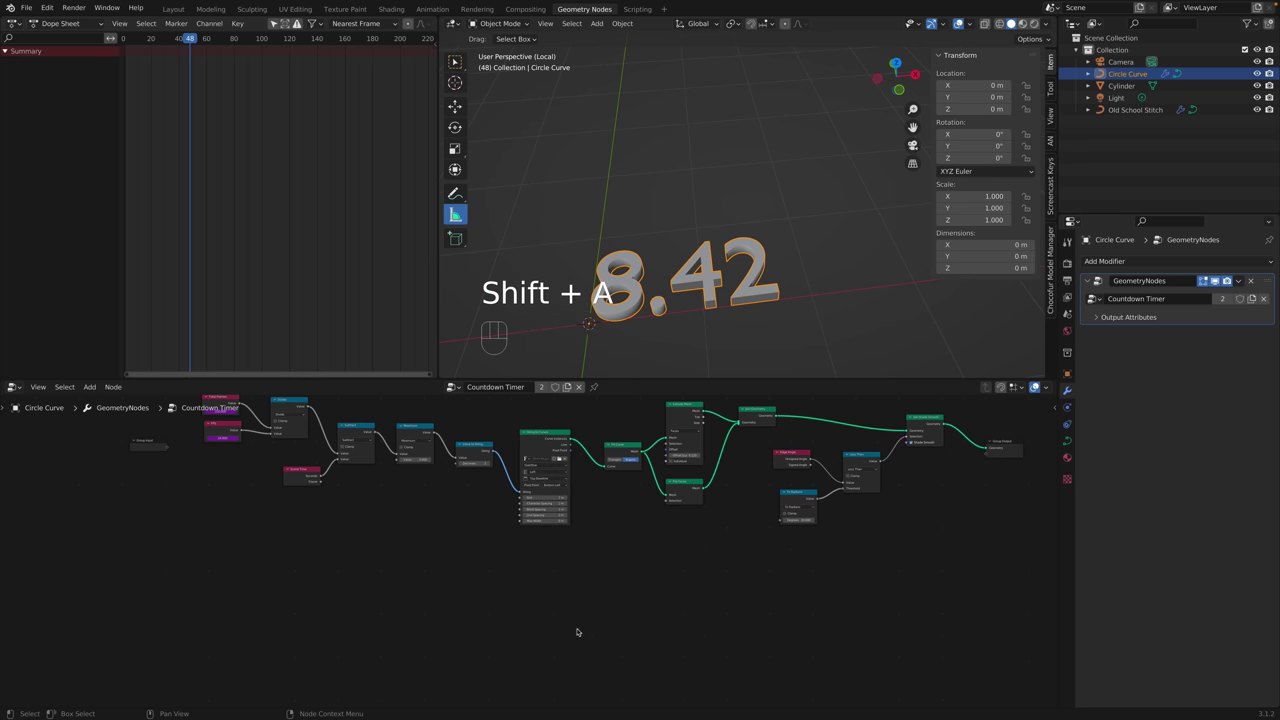
key("shift+a")
mouse_move(598, 697)
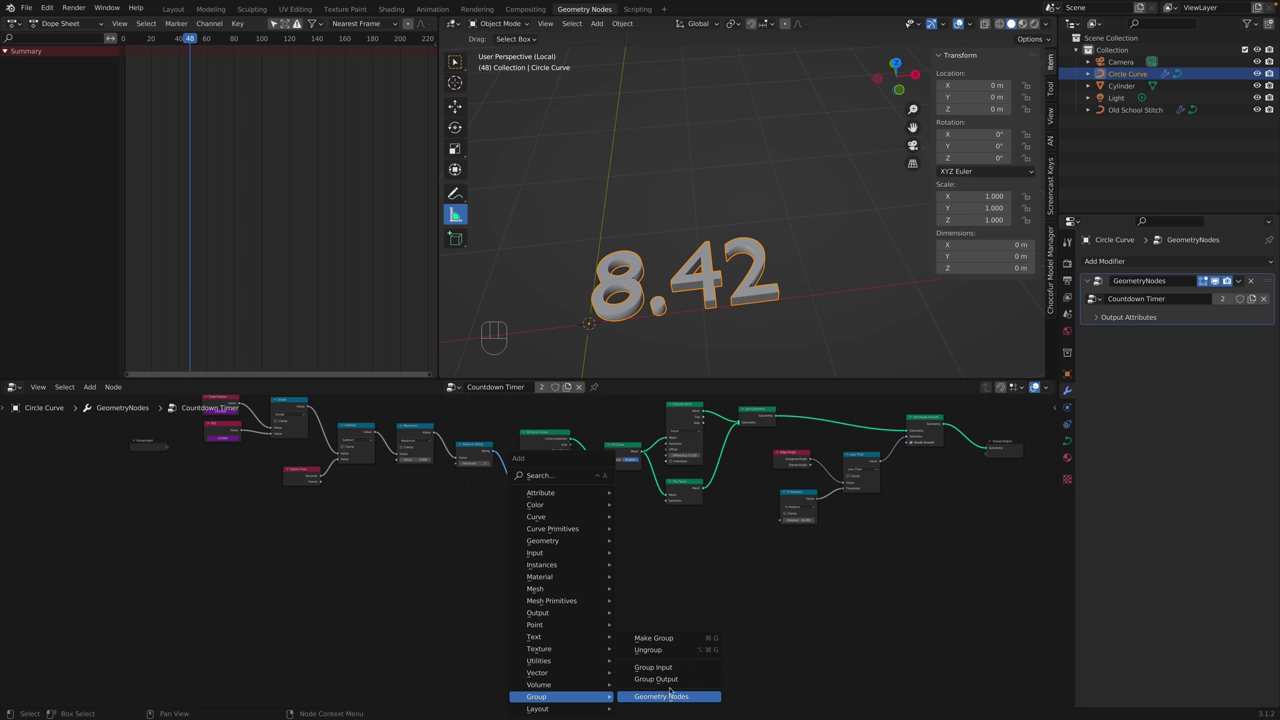
key("shift+a")
mouse_move(617, 551)
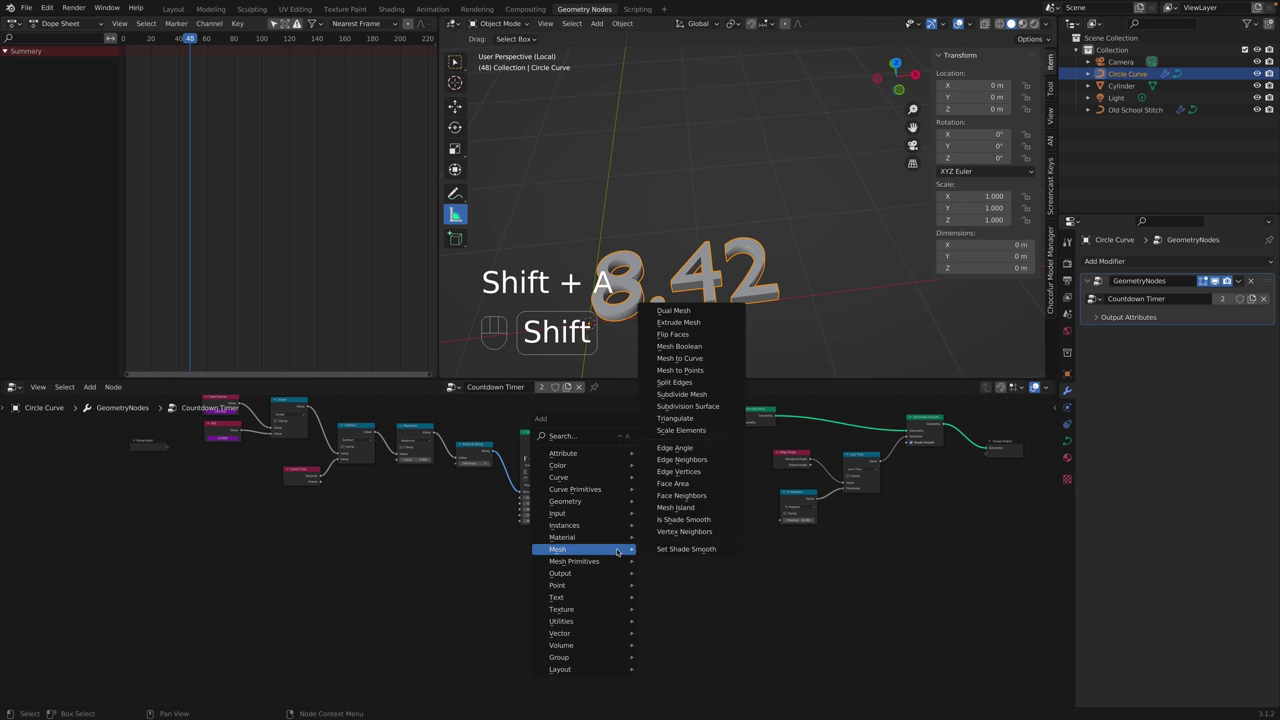
mouse_move(612, 658)
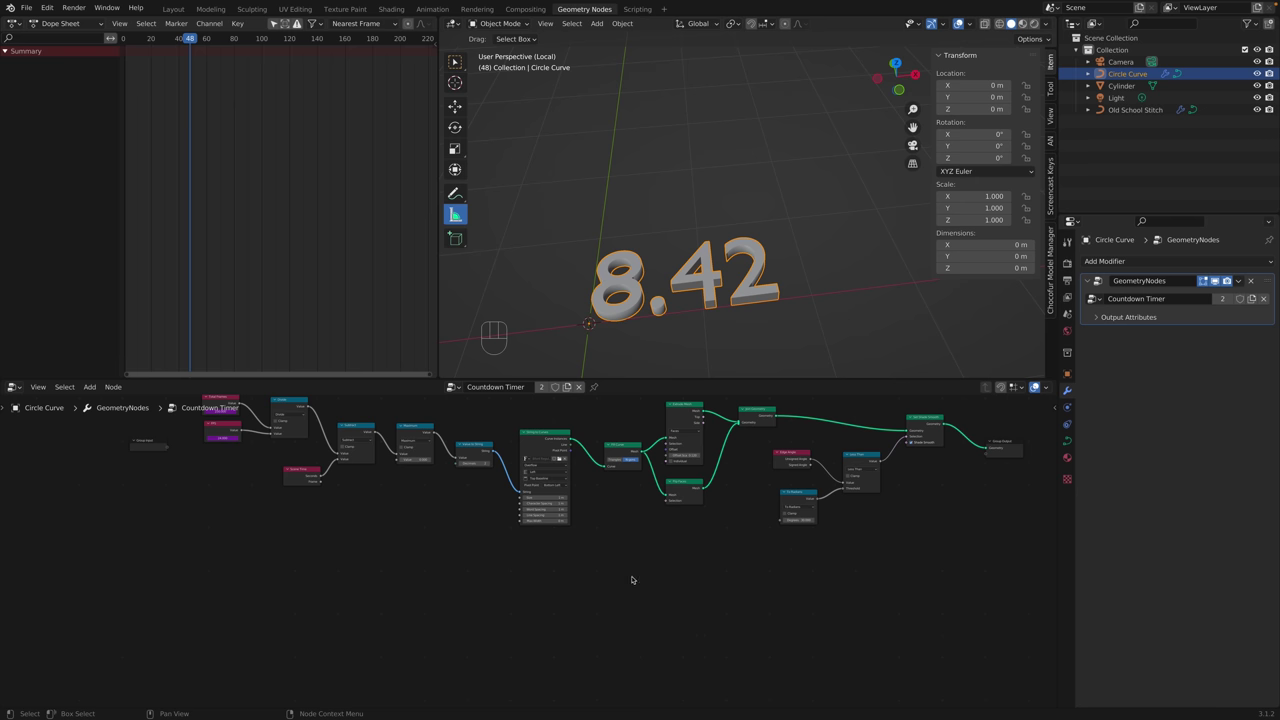
key("shift+a")
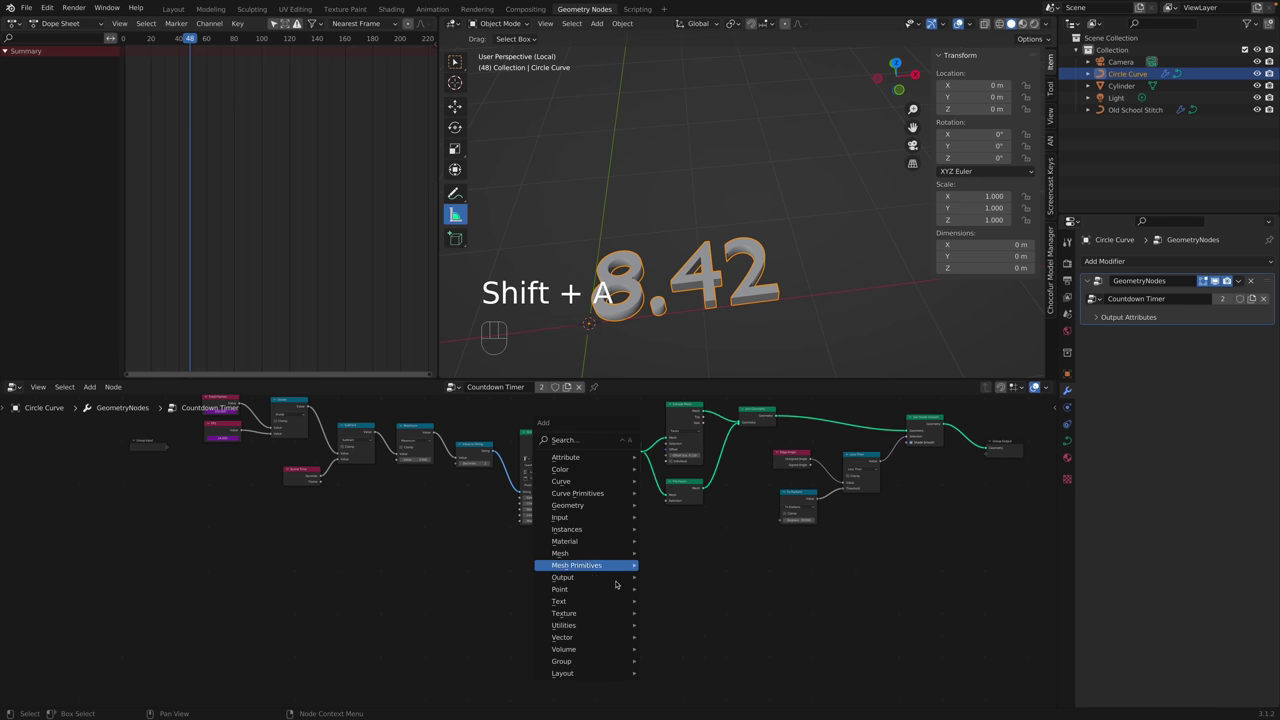
left_click(453, 387)
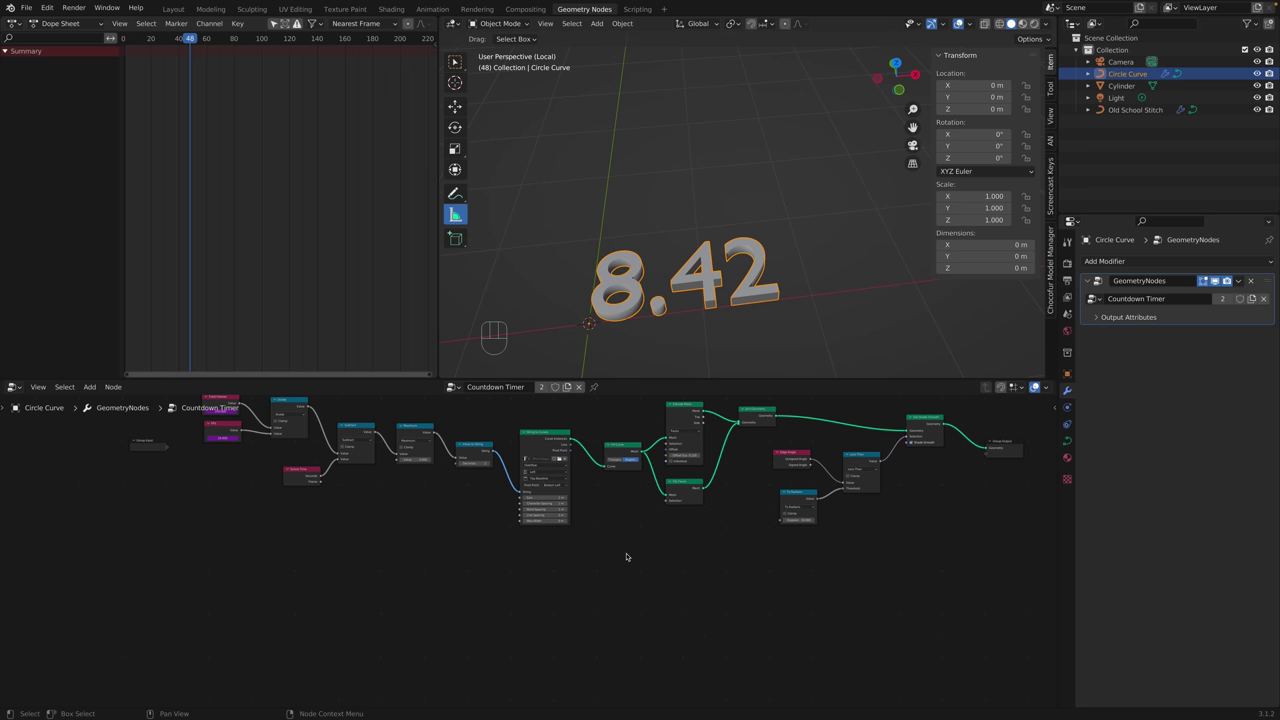
scroll(583, 540, "down", 1)
scroll(583, 543, "down", 1)
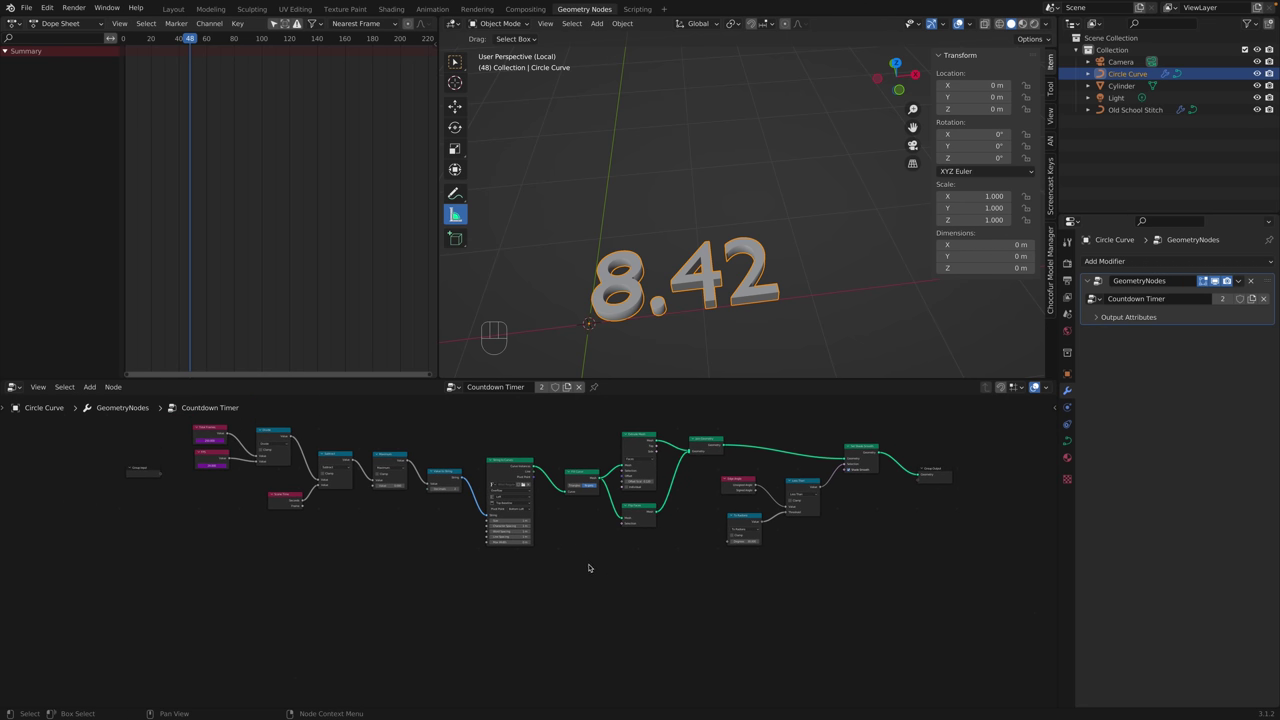
key("shift+a")
Assign the Geometry Nodes tree to Circle Curve's modifier and unlink it again.
left_click(453, 387)
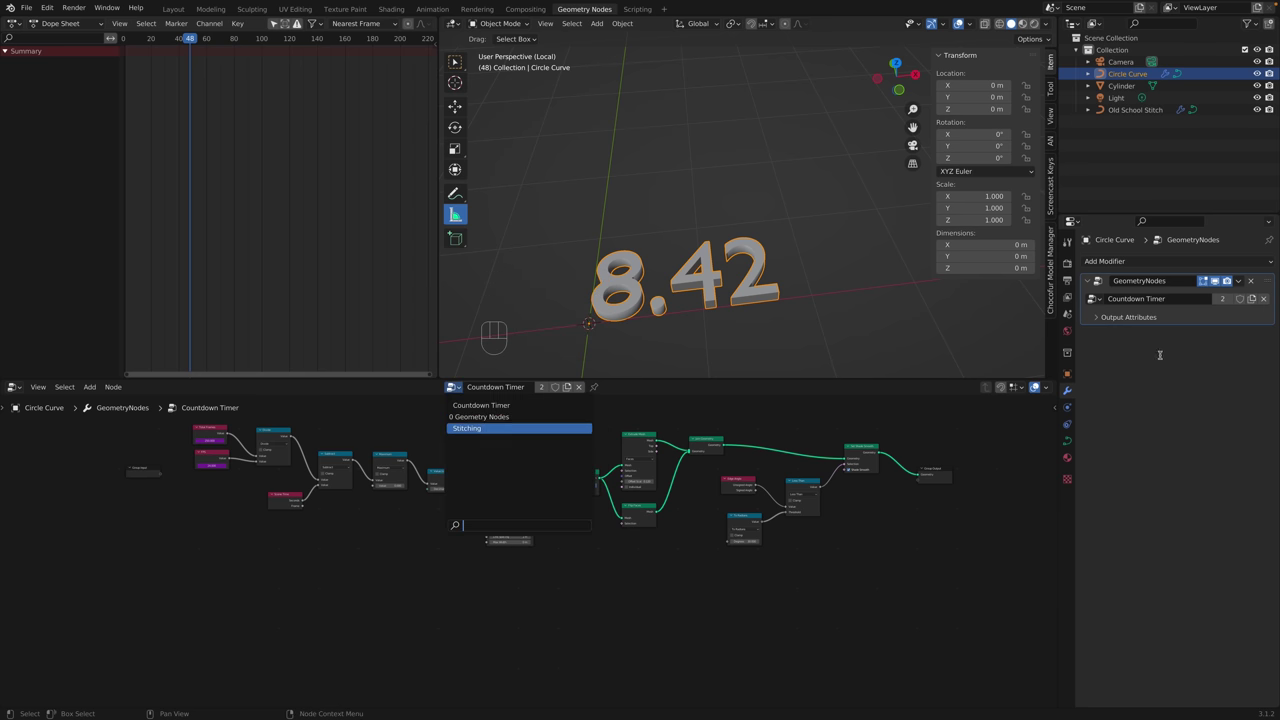
left_click(478, 417)
left_click(458, 387)
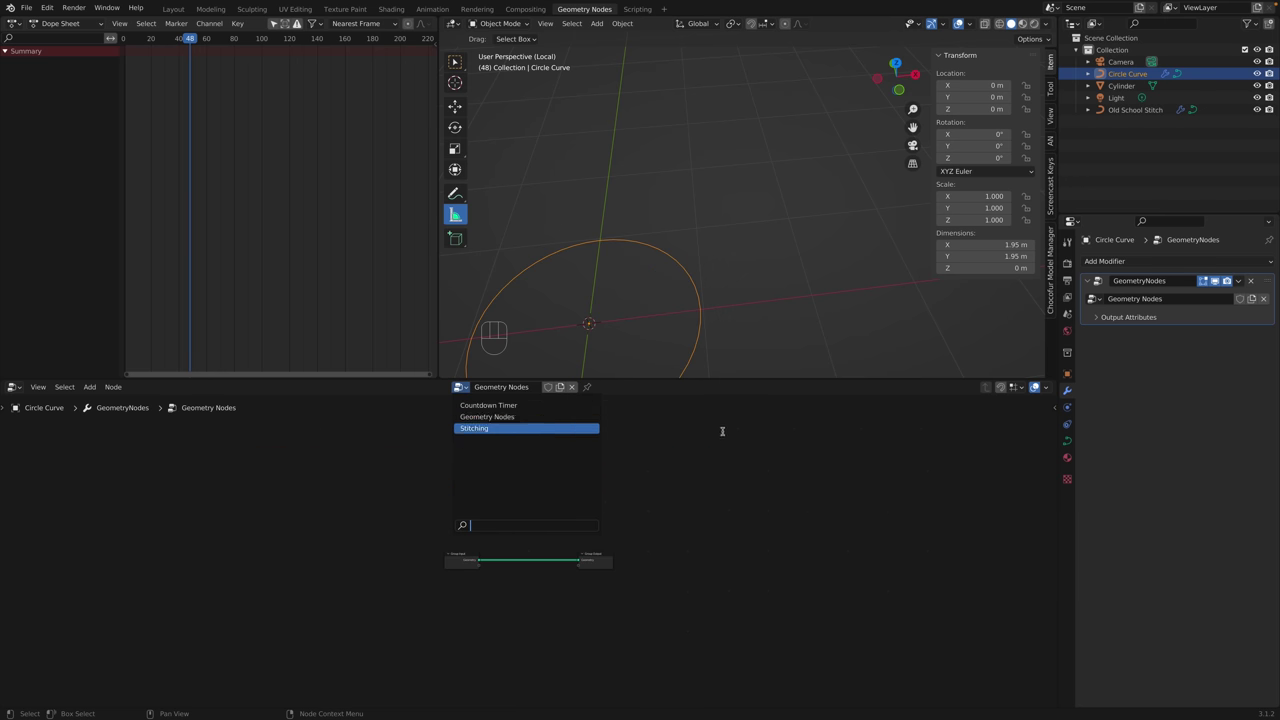
left_click(572, 387)
left_click(478, 387)
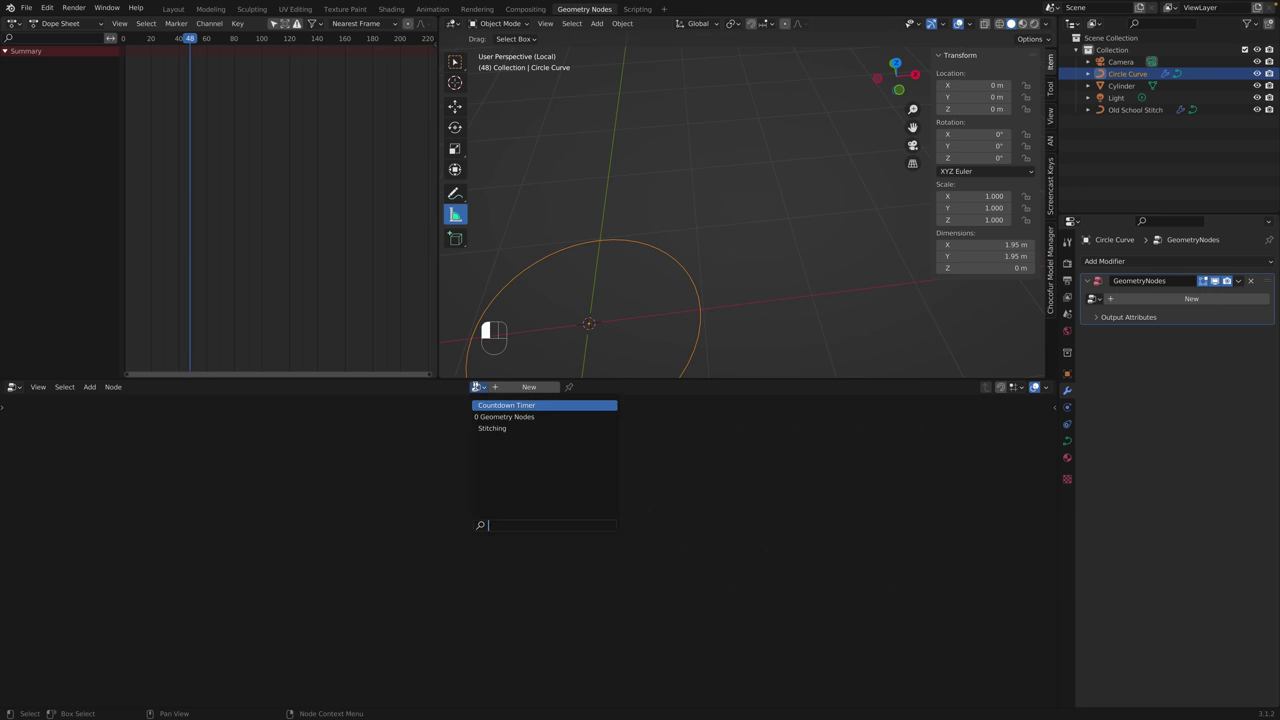
left_click(477, 387)
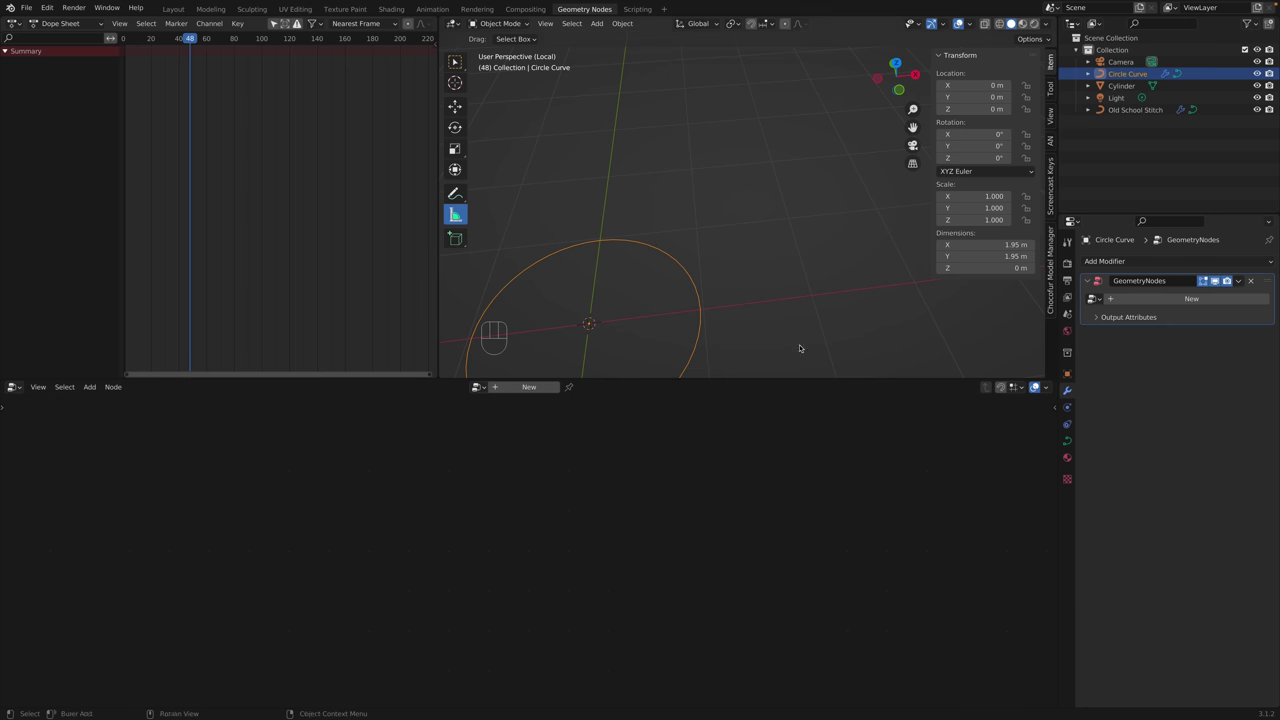
Switch the outliner to the Blender File display and expand its Node Groups down to Countdown Timer, Geometry Nodes and Stitching.
left_click(1095, 23)
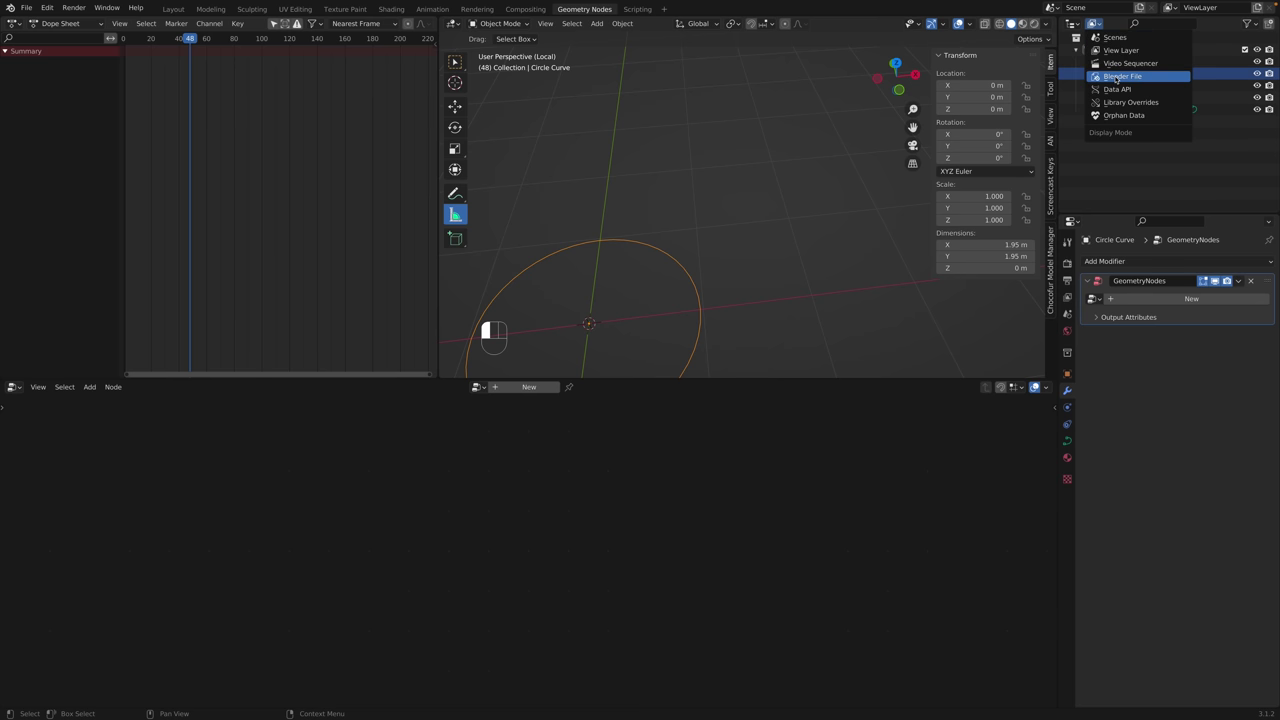
left_click(1120, 76)
left_click(1076, 170)
scroll(1137, 100, "down", 5)
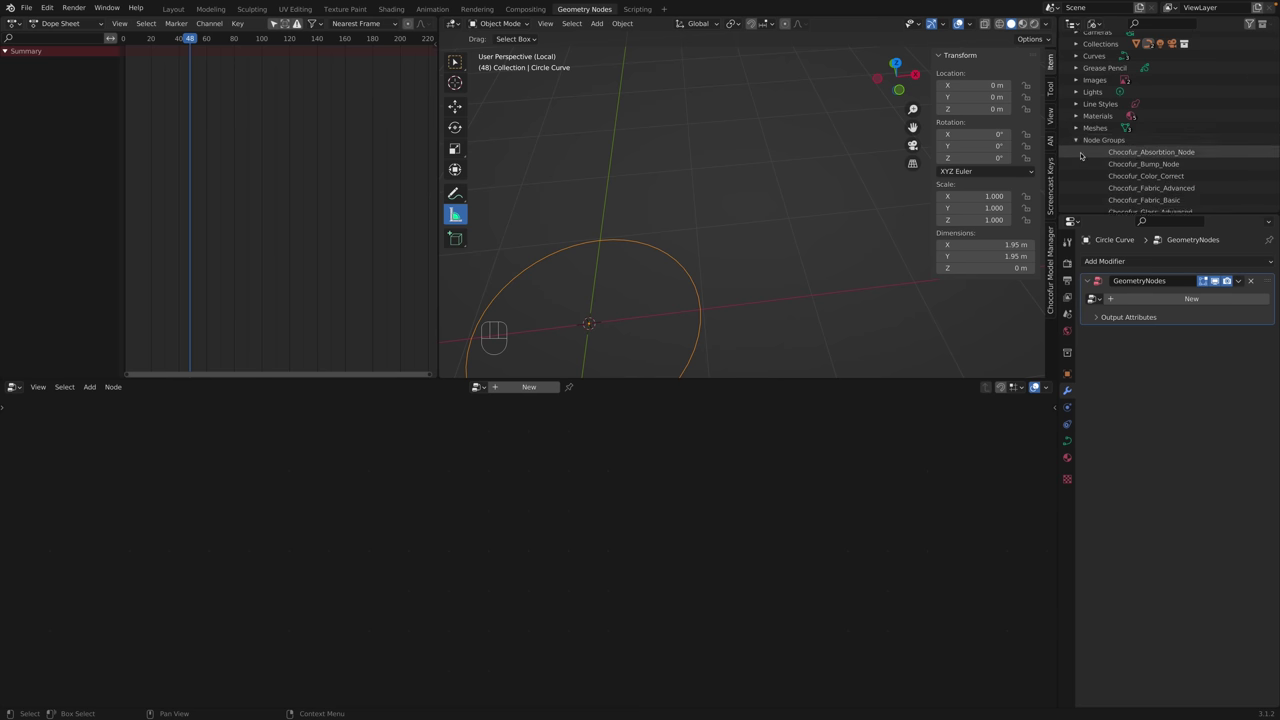
scroll(1137, 100, "up", 3)
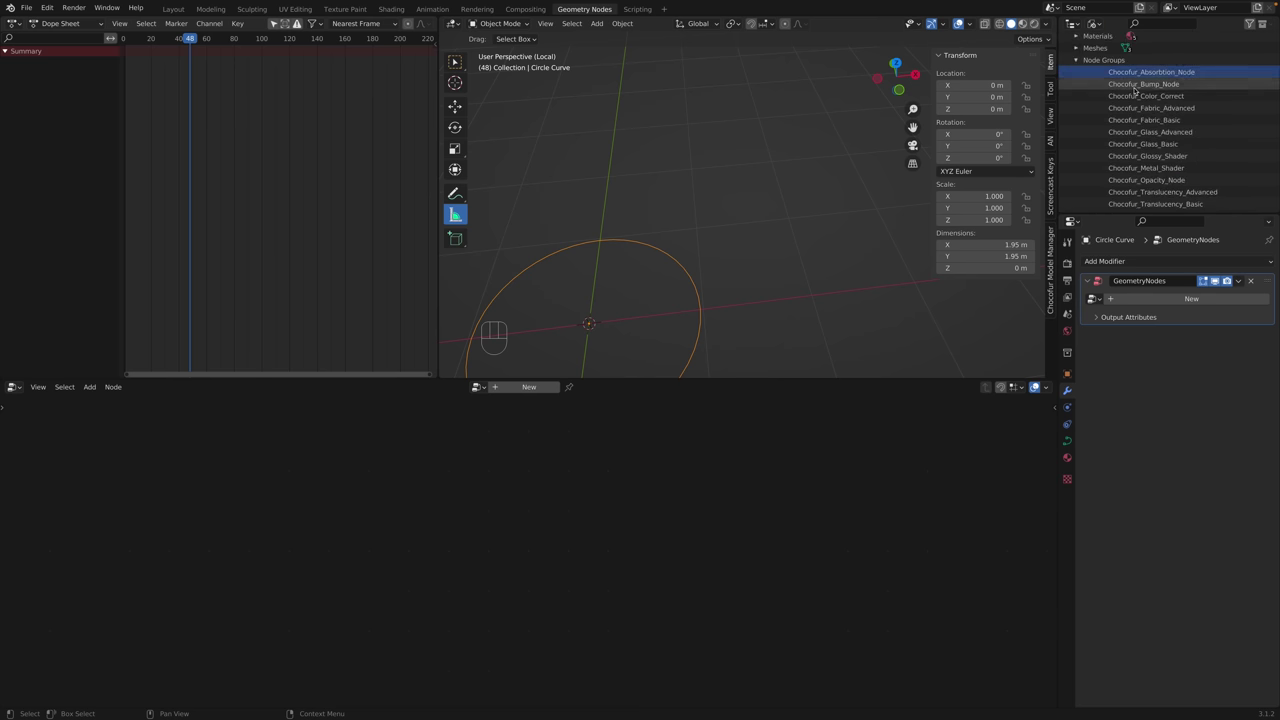
scroll(1125, 128, "down", 2)
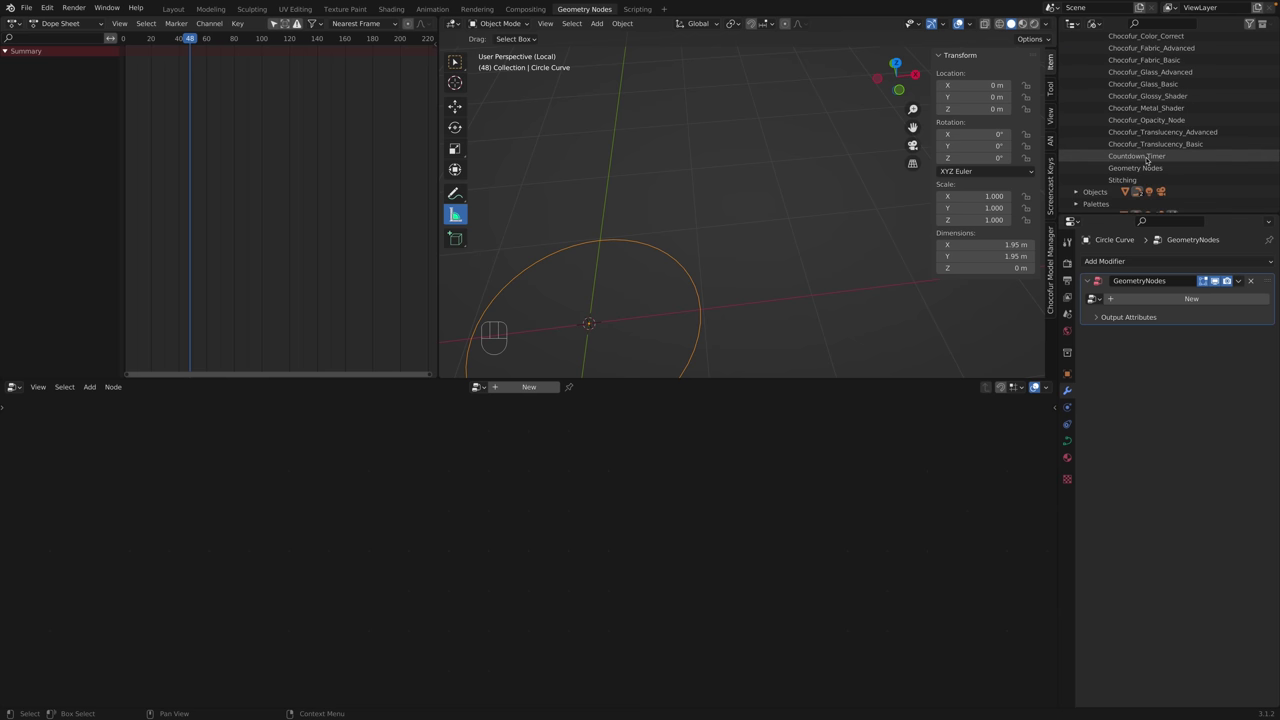
scroll(1148, 160, "up", 2)
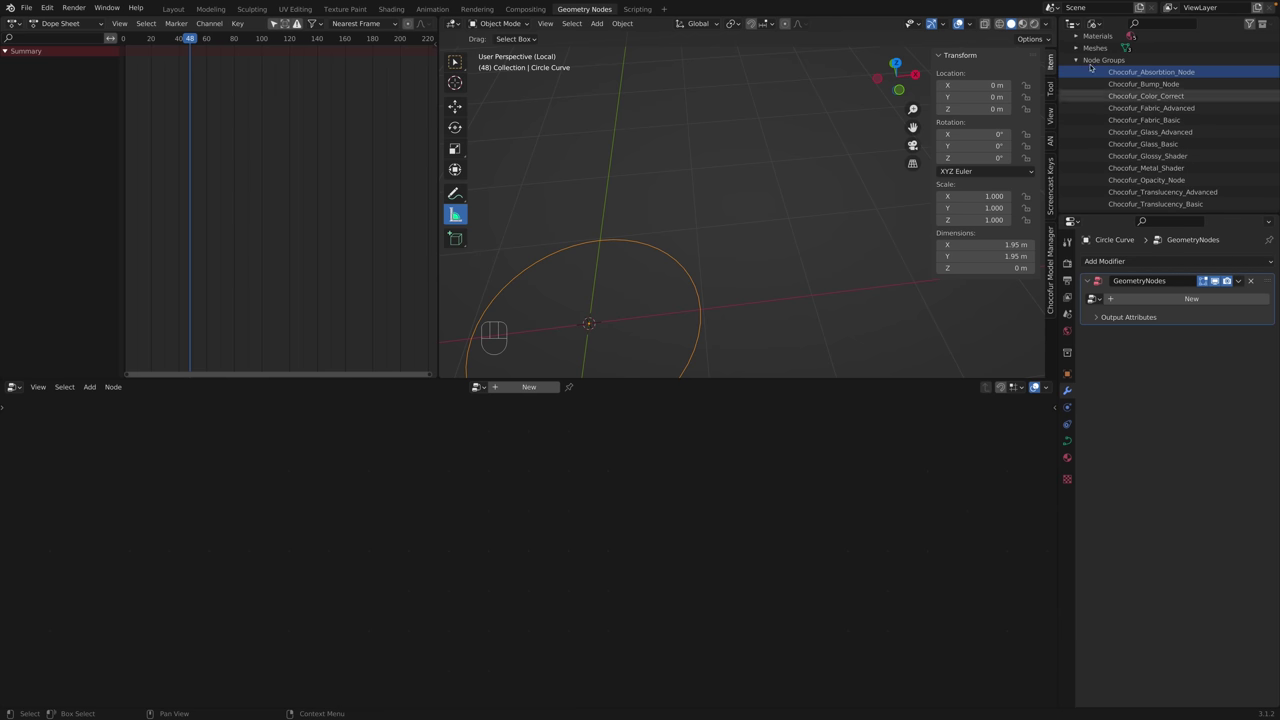
scroll(1133, 140, "down", 1)
Delete the Geometry Nodes node group from the file's data and collapse the Node Groups list.
left_click(1134, 178)
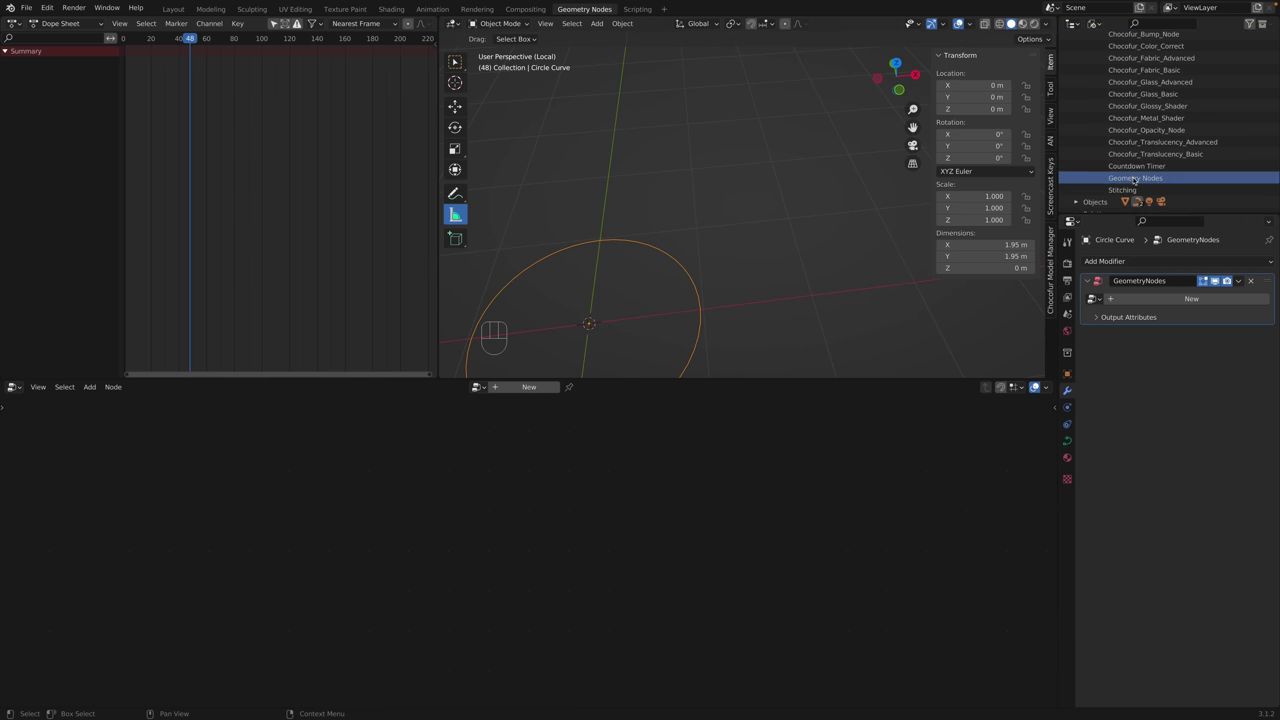
right_click(1134, 179)
left_click(1126, 191)
scroll(1140, 130, "up", 3)
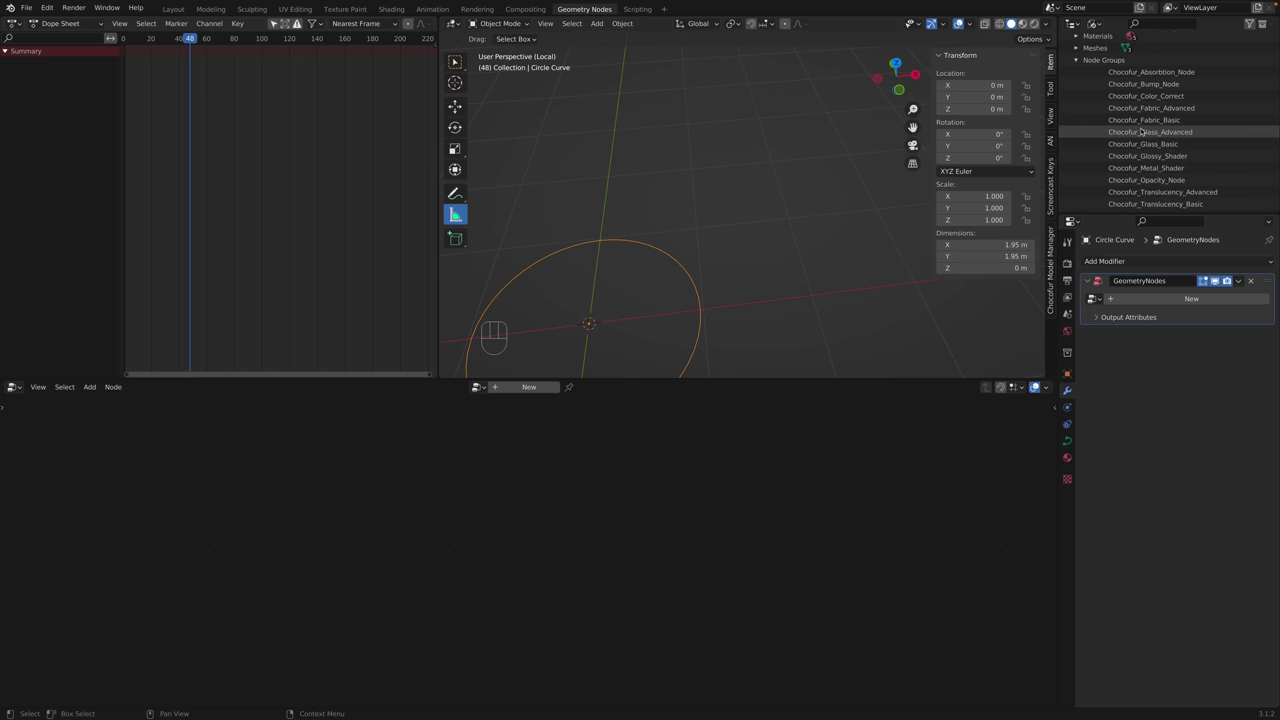
left_click(1076, 58)
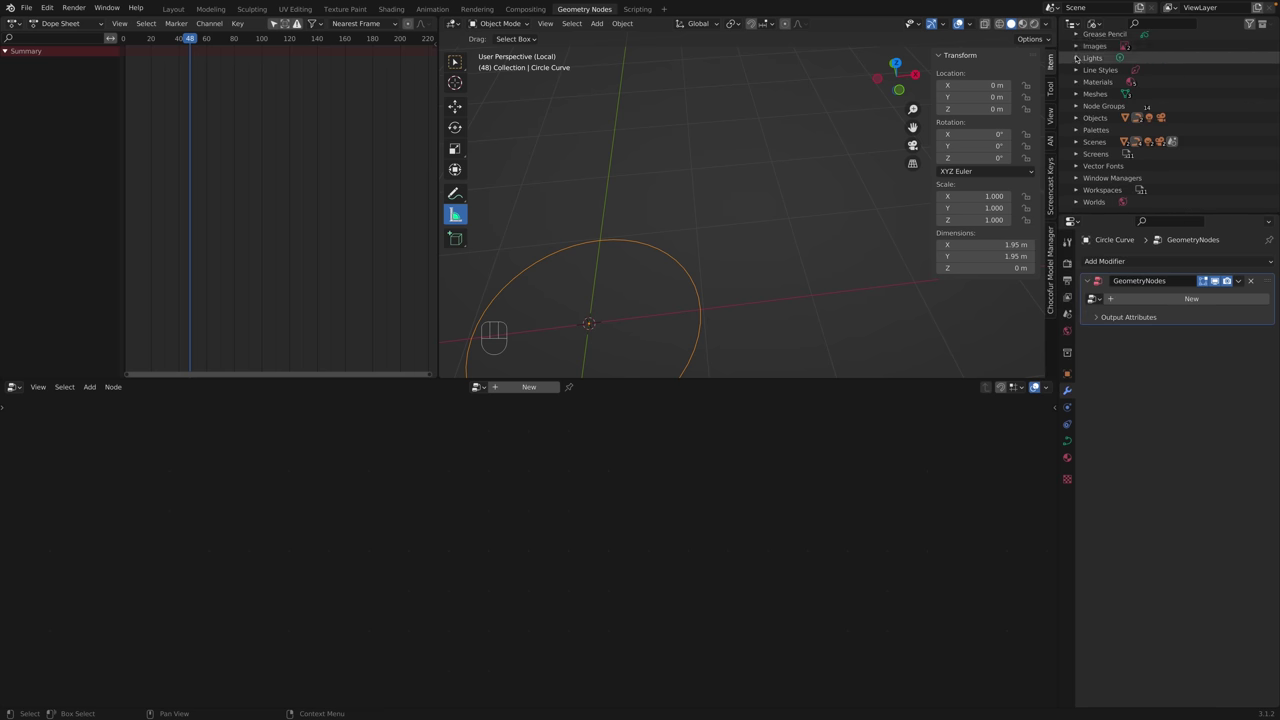
Remove the GeometryNodes modifier from Circle Curve, returning the outliner to the View Layer display with the curve selected and framed.
left_click(1251, 283)
left_click(1096, 23)
left_click(1120, 46)
left_click(1125, 73)
key("KP_Decimal")
Add a Geometry Nodes modifier to Circle Curve and assign it the Stitching node tree.
left_click(1104, 261)
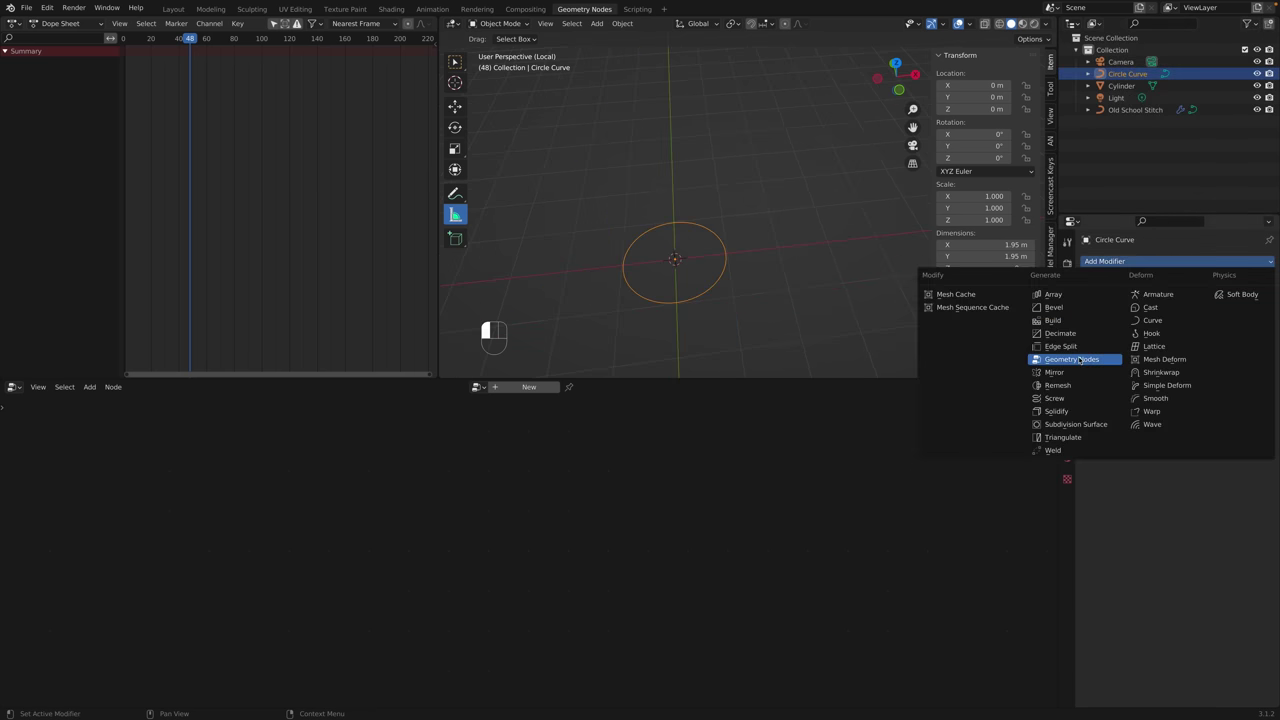
left_click(1079, 359)
left_click(1096, 299)
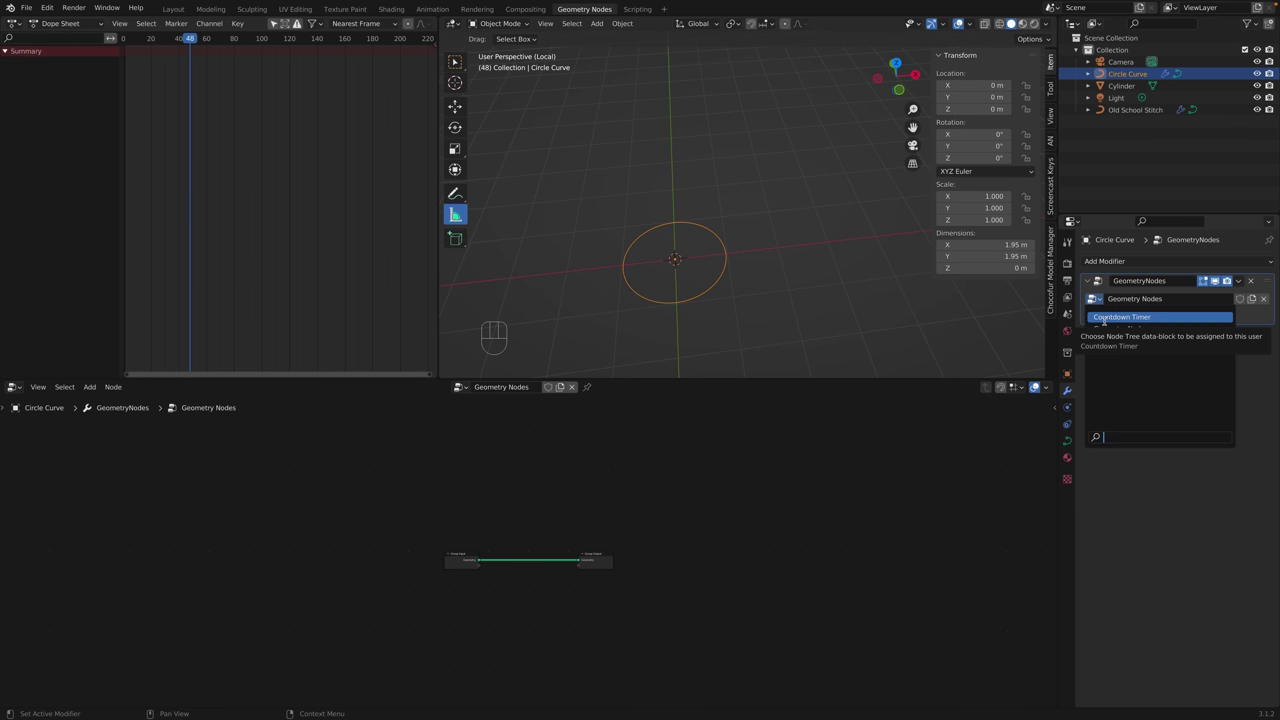
left_click(1105, 329)
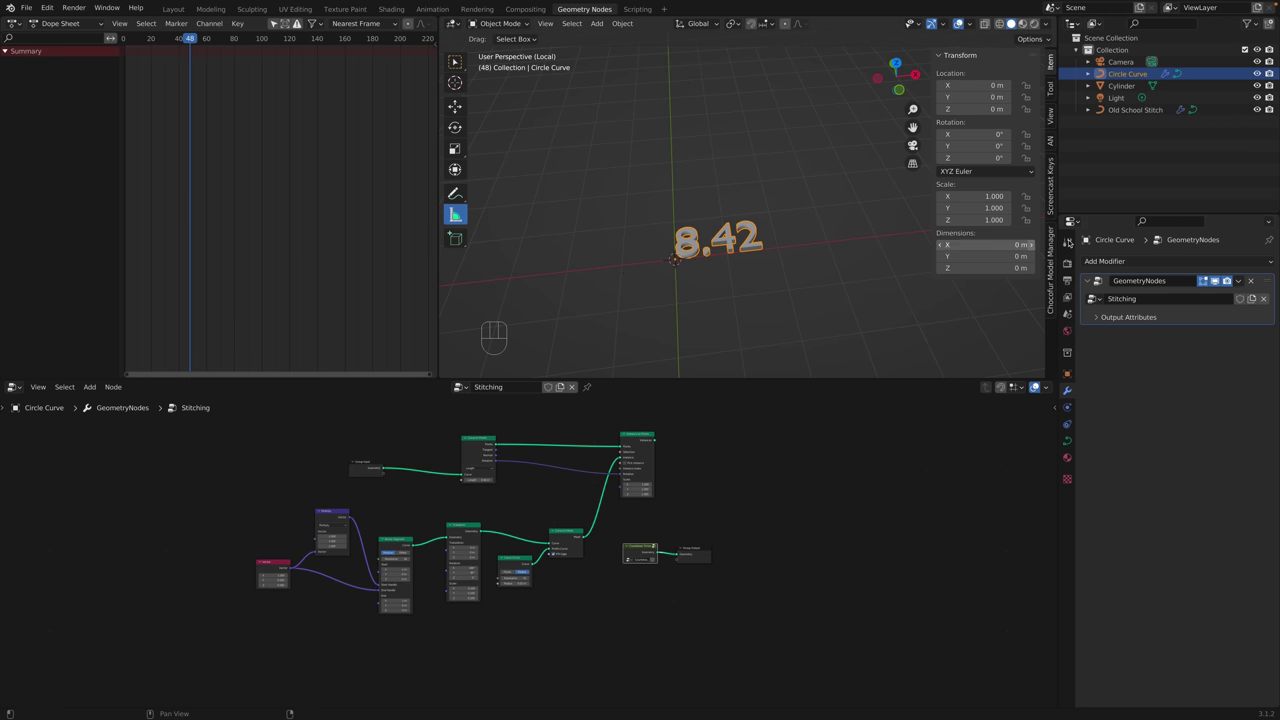
left_click(1096, 299)
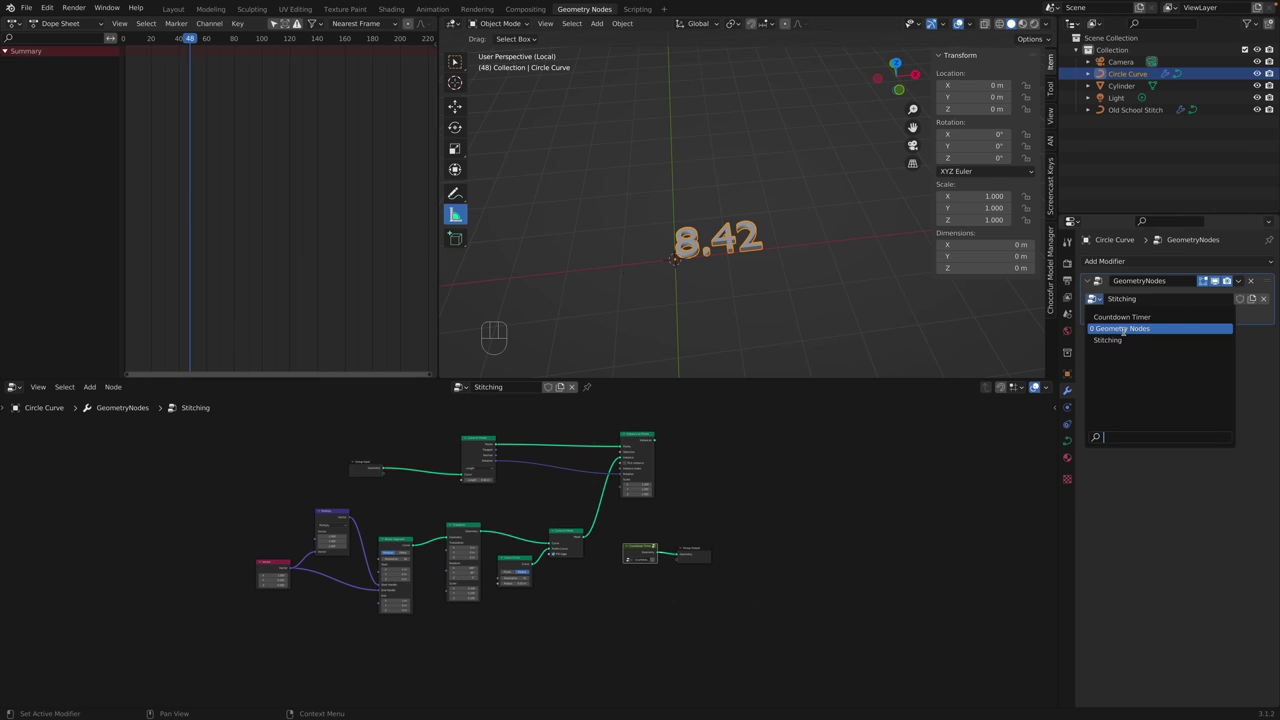
left_click(1095, 23)
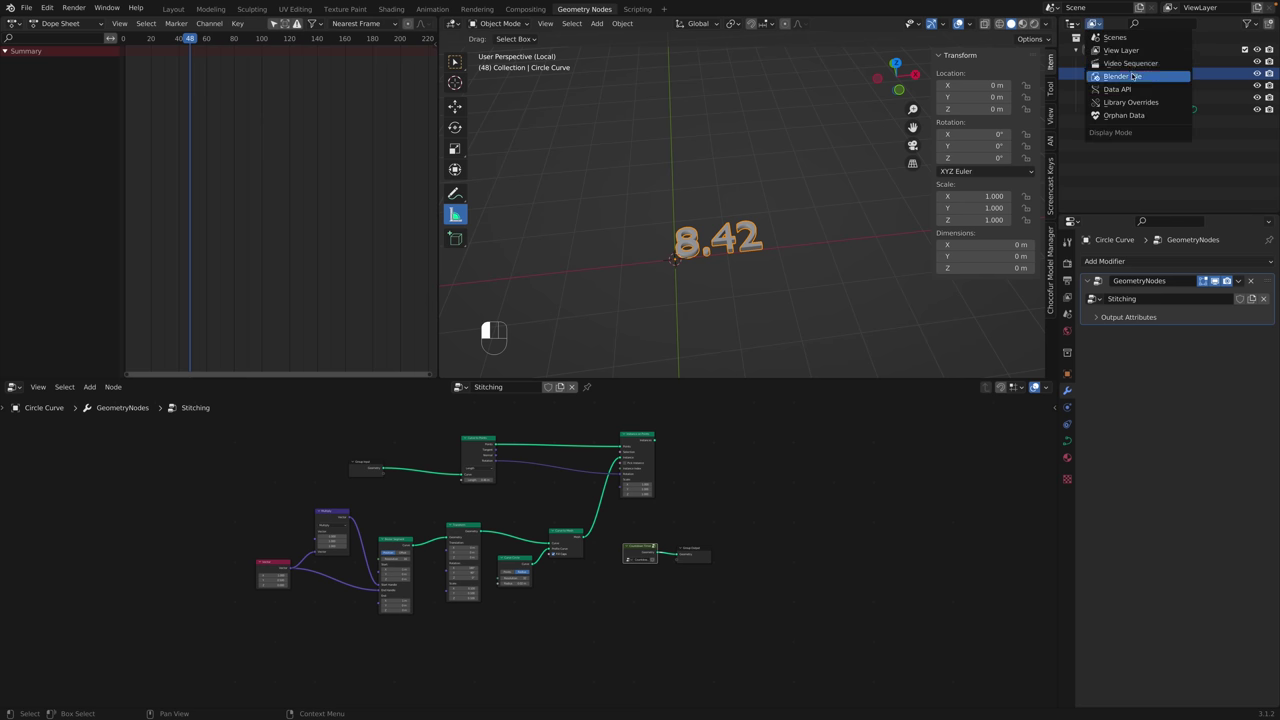
left_click(1133, 76)
scroll(1140, 110, "down", 3)
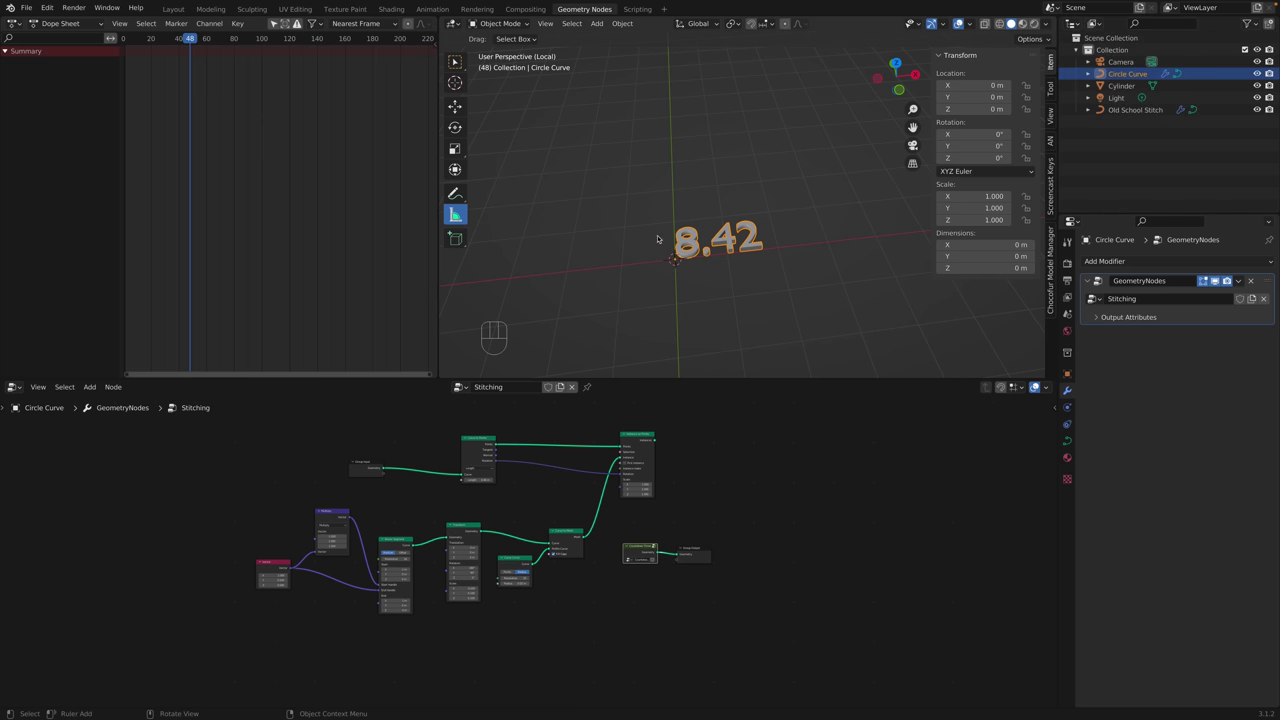
Examine the nodes inside the Countdown Timer group of the Stitching tree, from Scene Time through to Group Output, and exit the group.
scroll(600, 510, "up", 3)
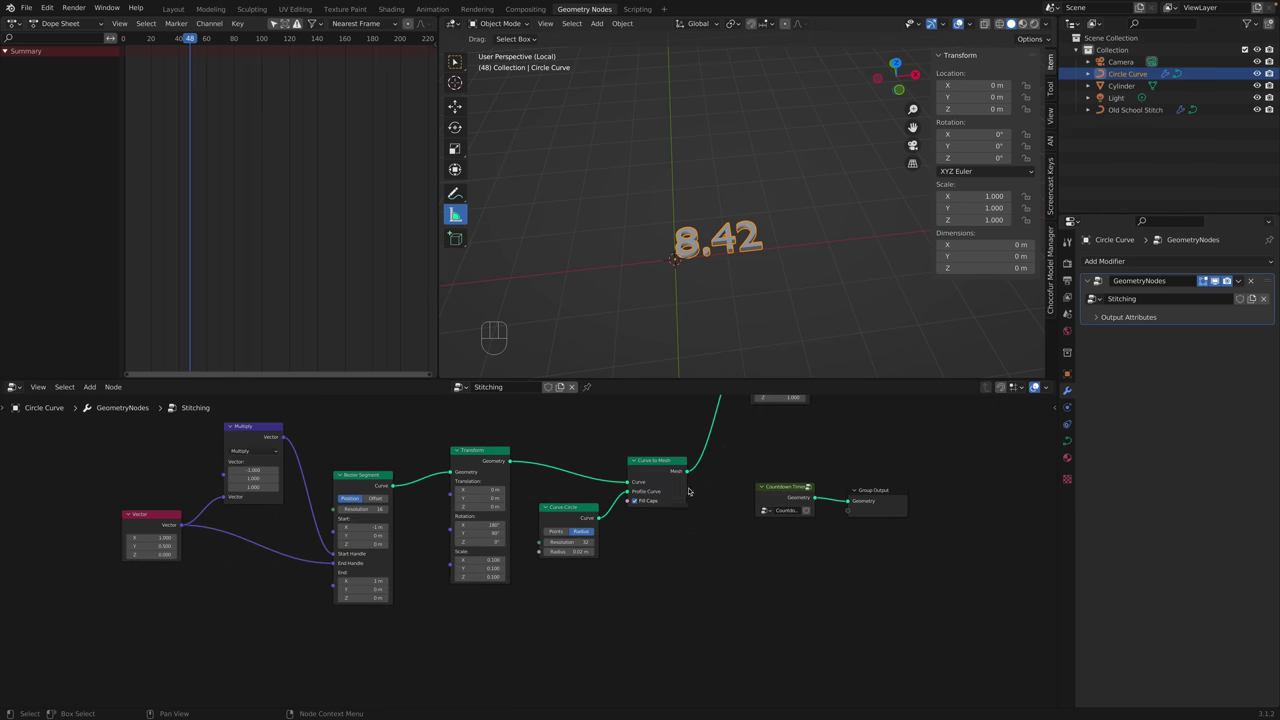
middle_click_drag(688, 491, 533, 558)
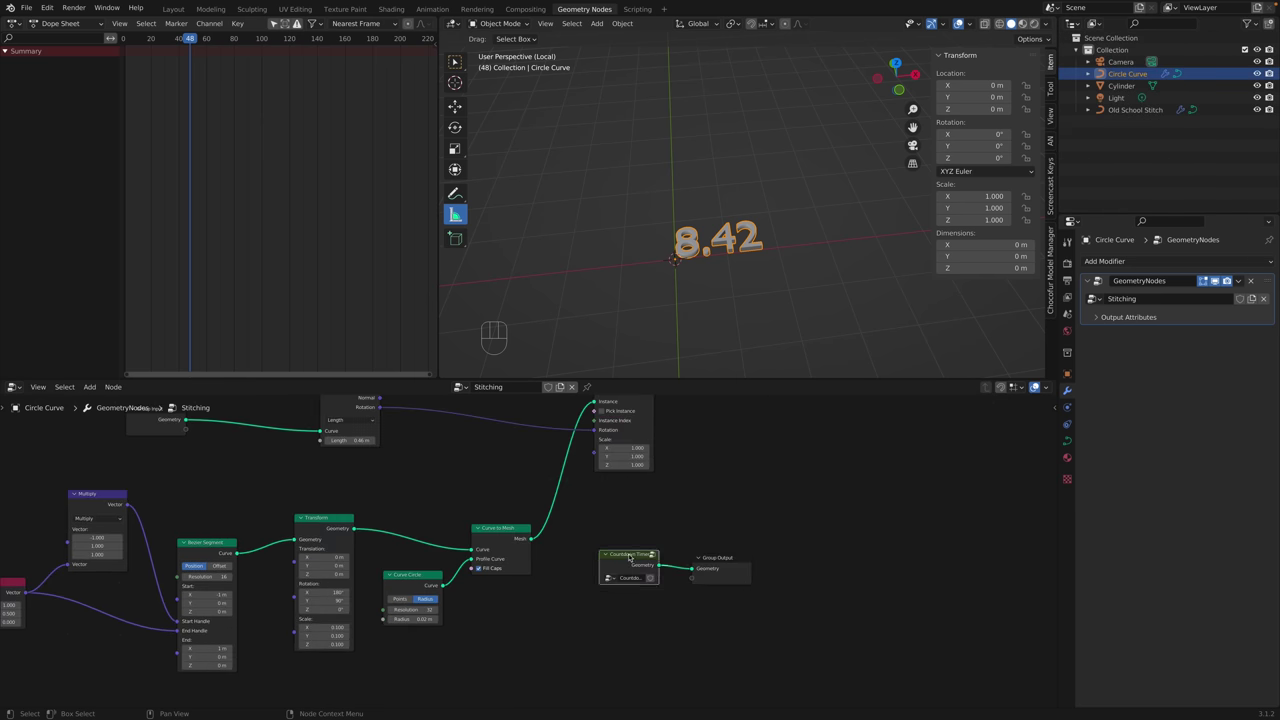
key("Tab")
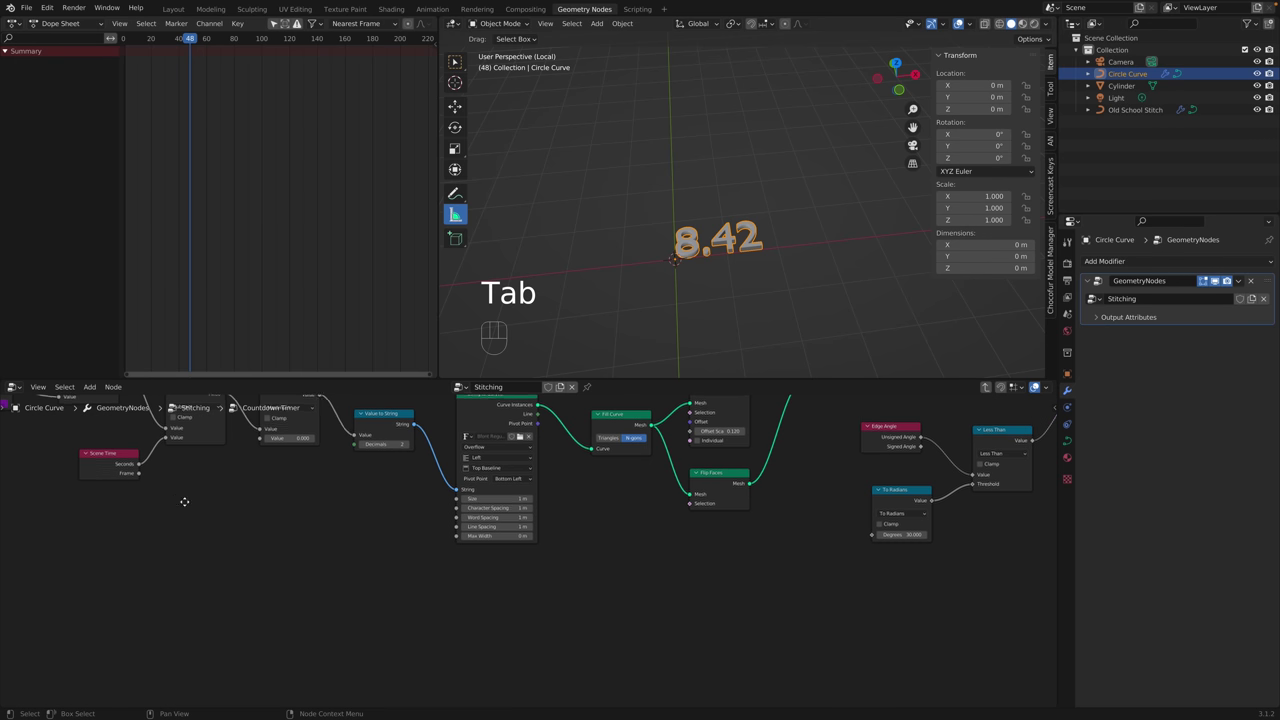
middle_click_drag(186, 503, 593, 587)
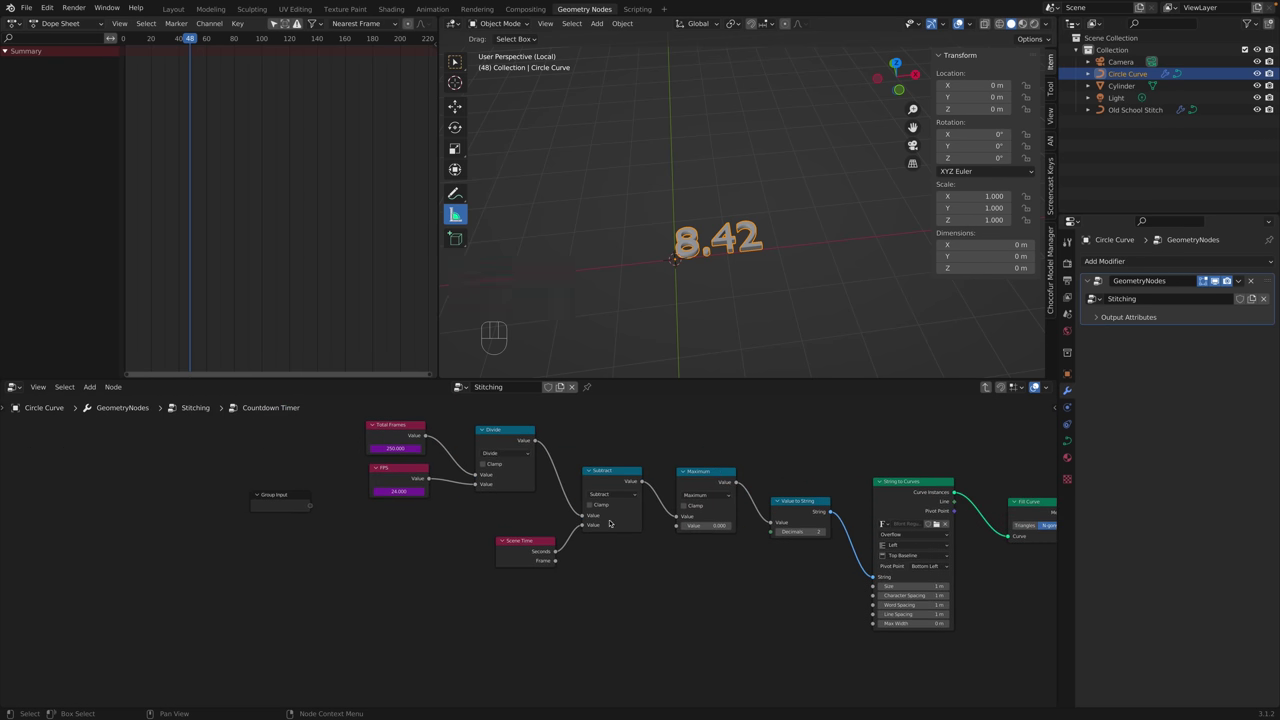
scroll(595, 535, "down", 1)
middle_click_drag(595, 535, 686, 470)
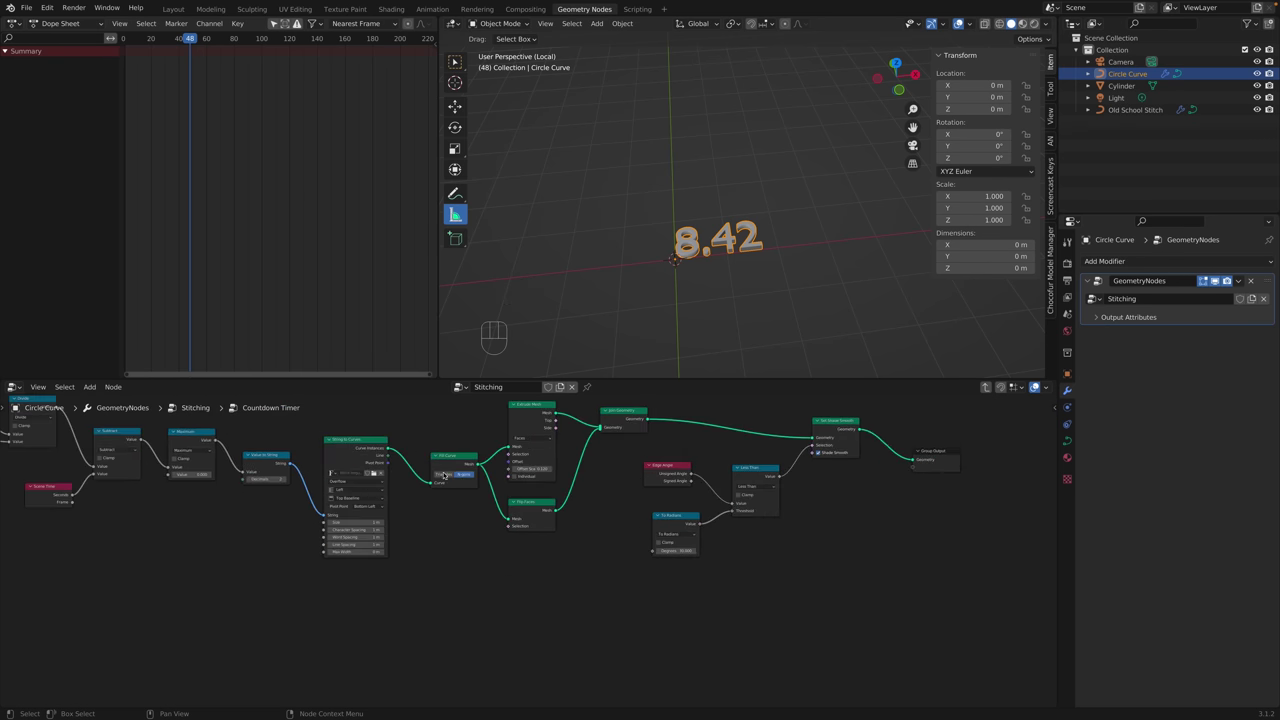
mouse_move(913, 460)
left_mouse_down()
mouse_move(901, 466)
mouse_move(868, 440)
mouse_move(912, 461)
left_mouse_up()
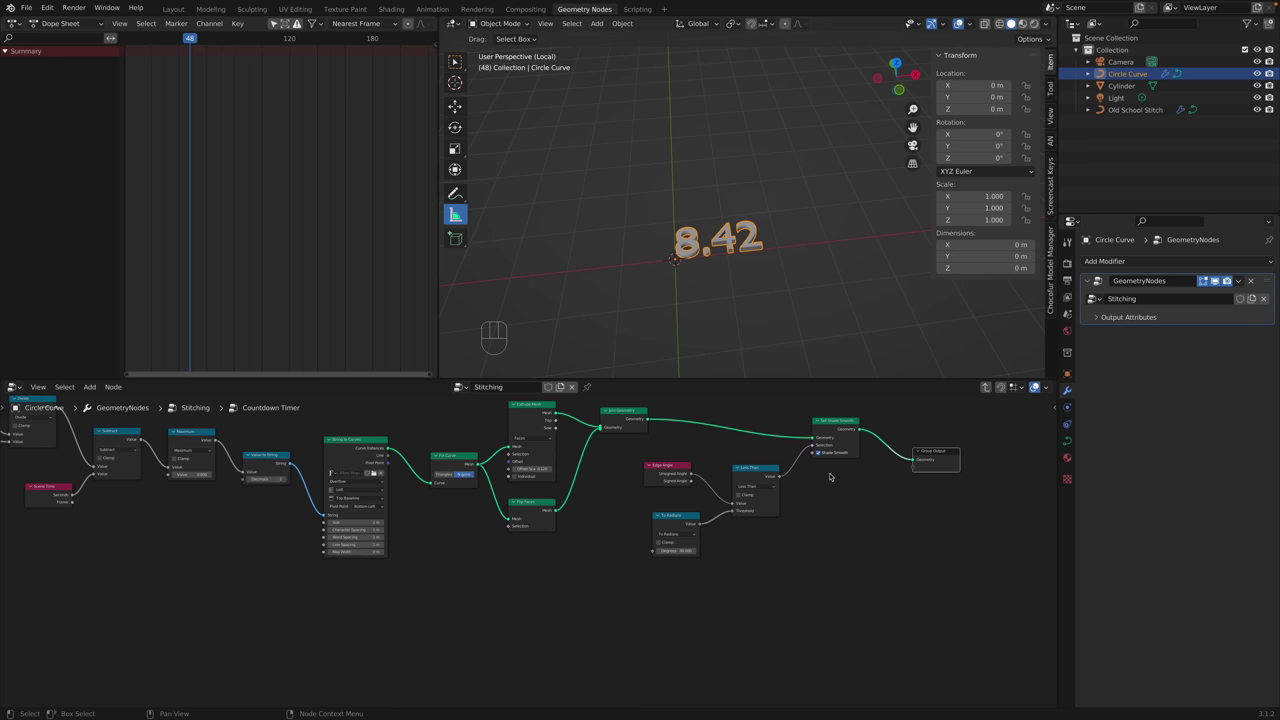
key("Tab")
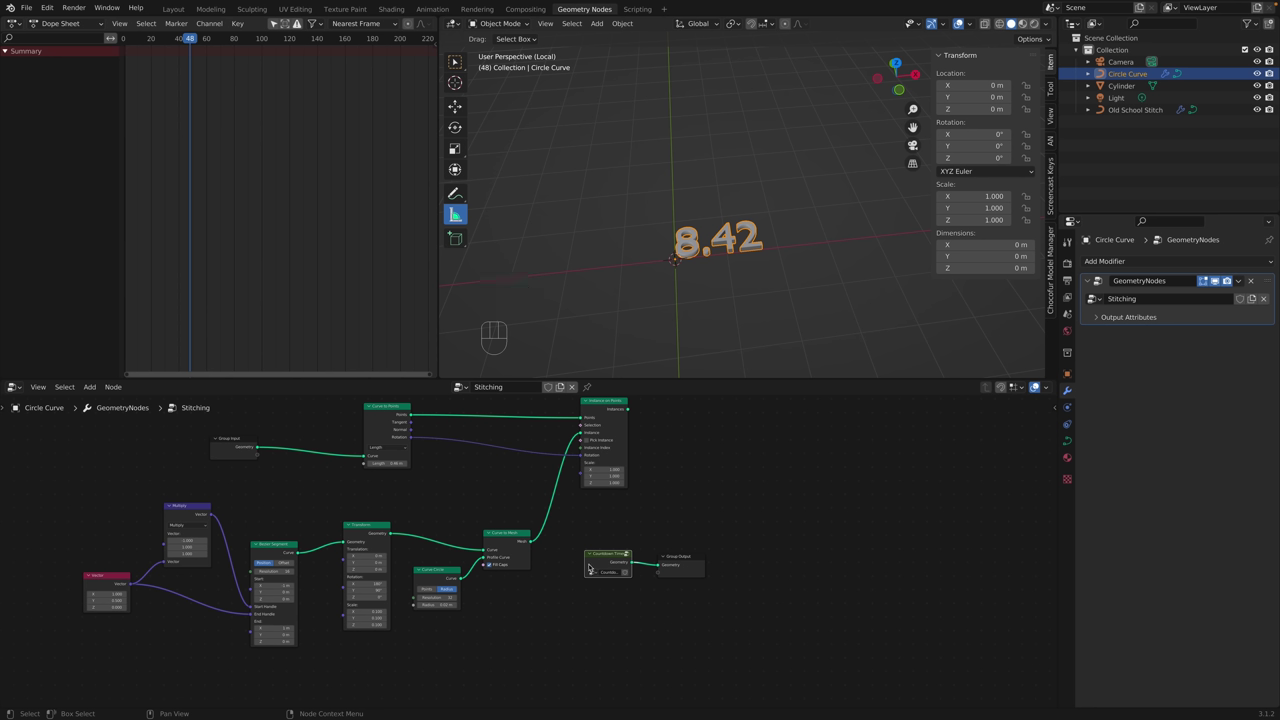
Reopen the Countdown Timer group for editing and move its Group Input node farther away from the Total Frames and FPS nodes.
left_click(590, 567)
key("Tab")
middle_click_drag(308, 555, 548, 574)
scroll(271, 520, "down", 1)
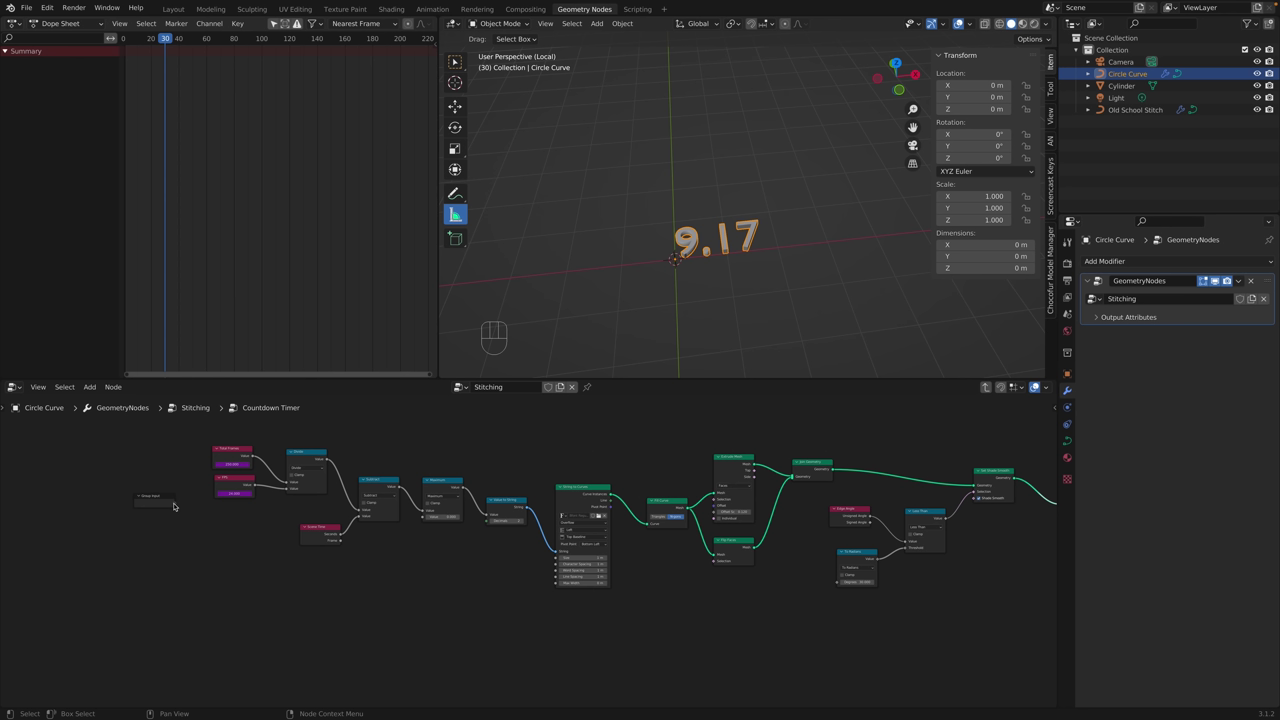
scroll(226, 481, "up", 2)
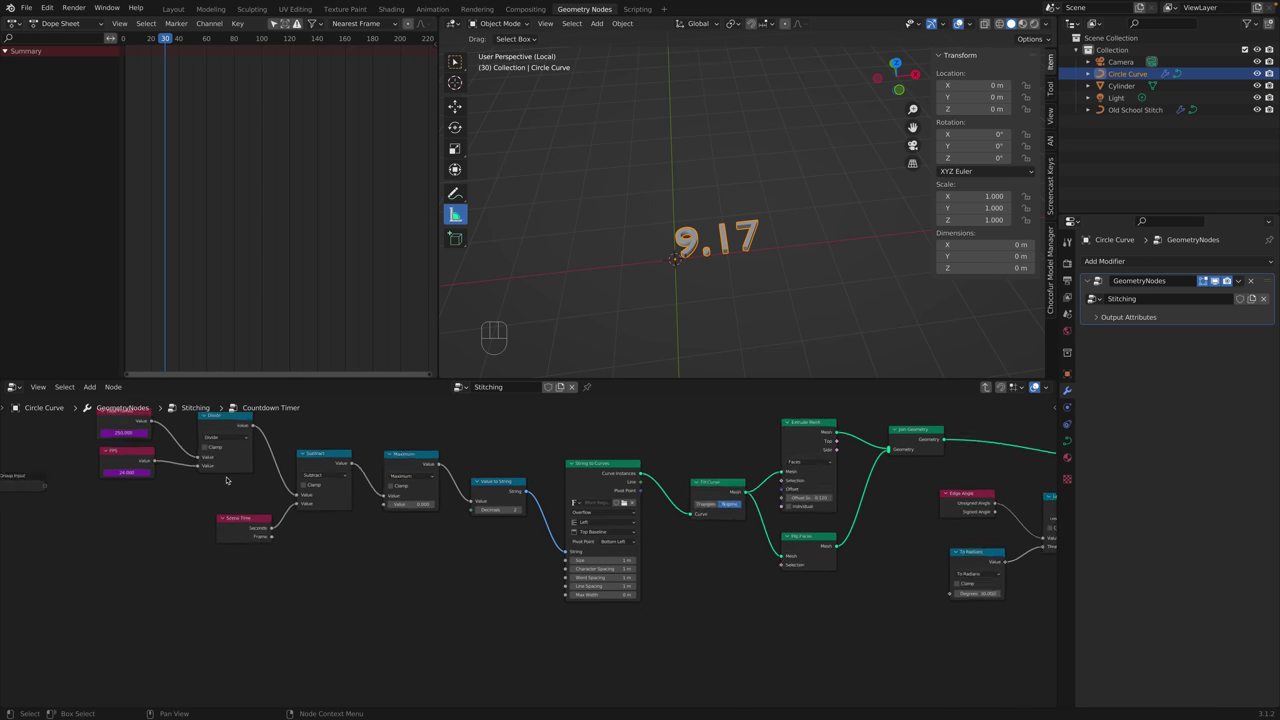
middle_click_drag(226, 481, 311, 536)
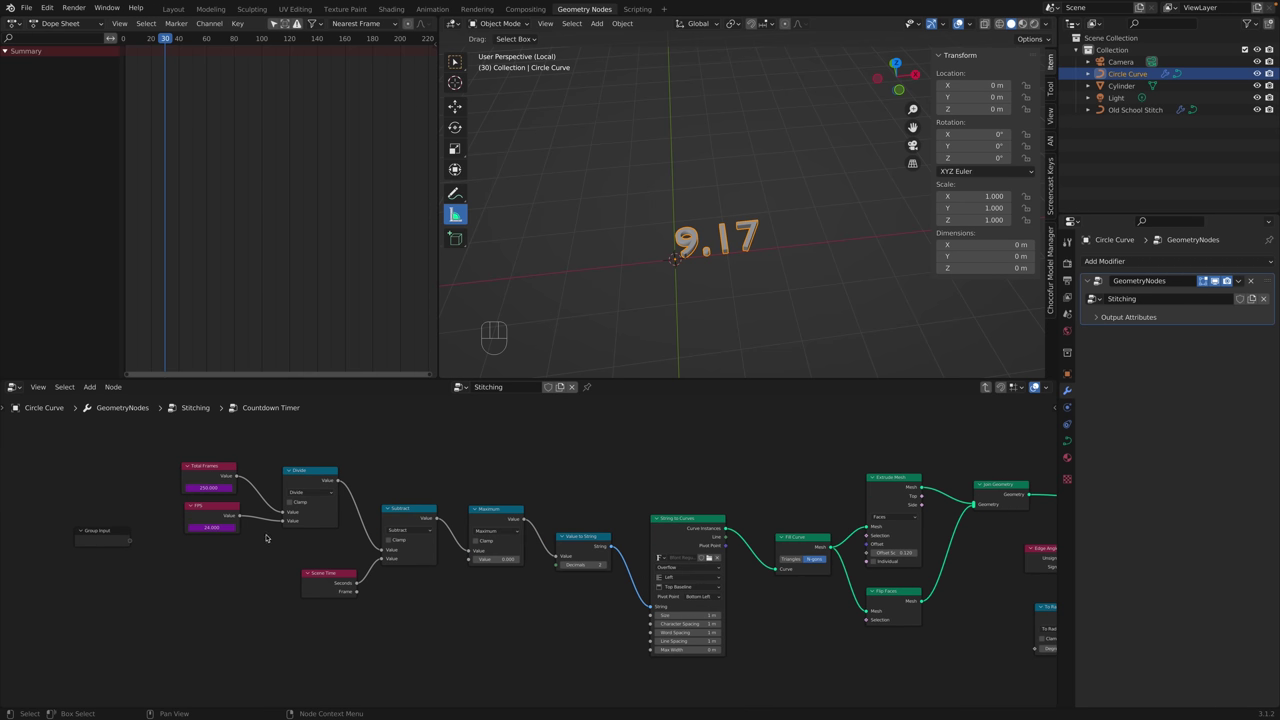
scroll(265, 538, "down", 2)
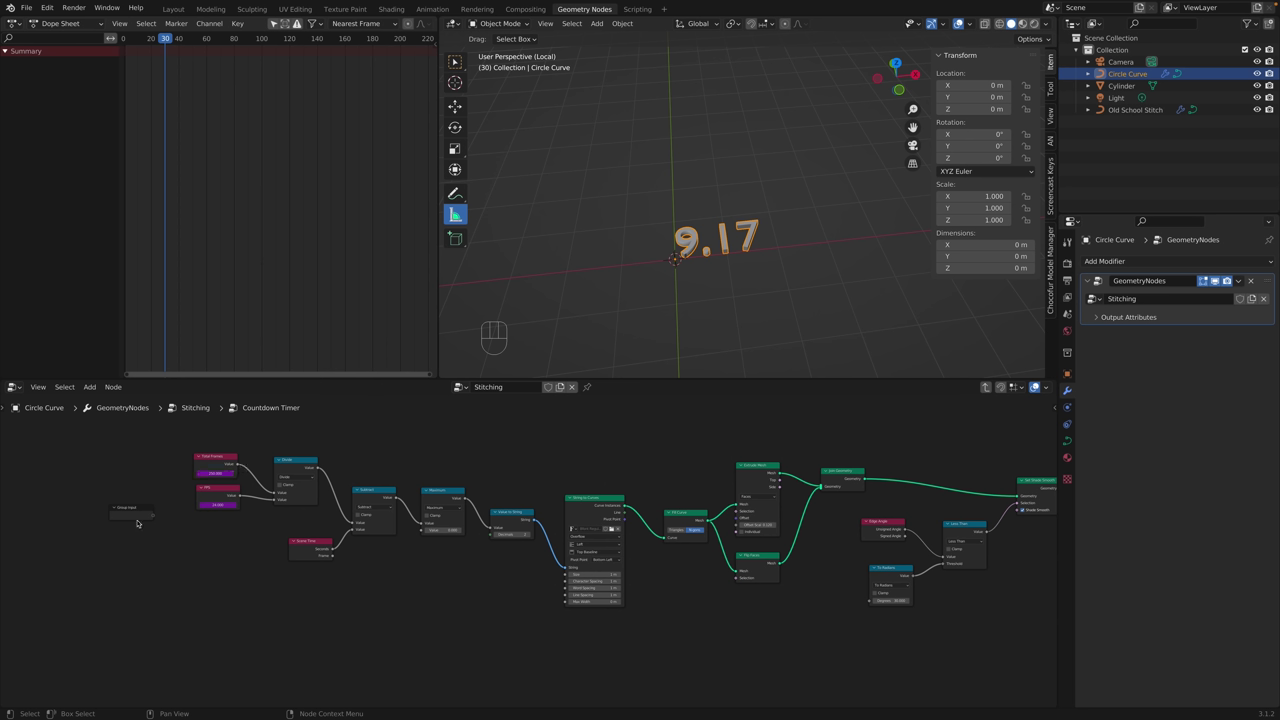
left_click_drag(141, 513, 134, 498)
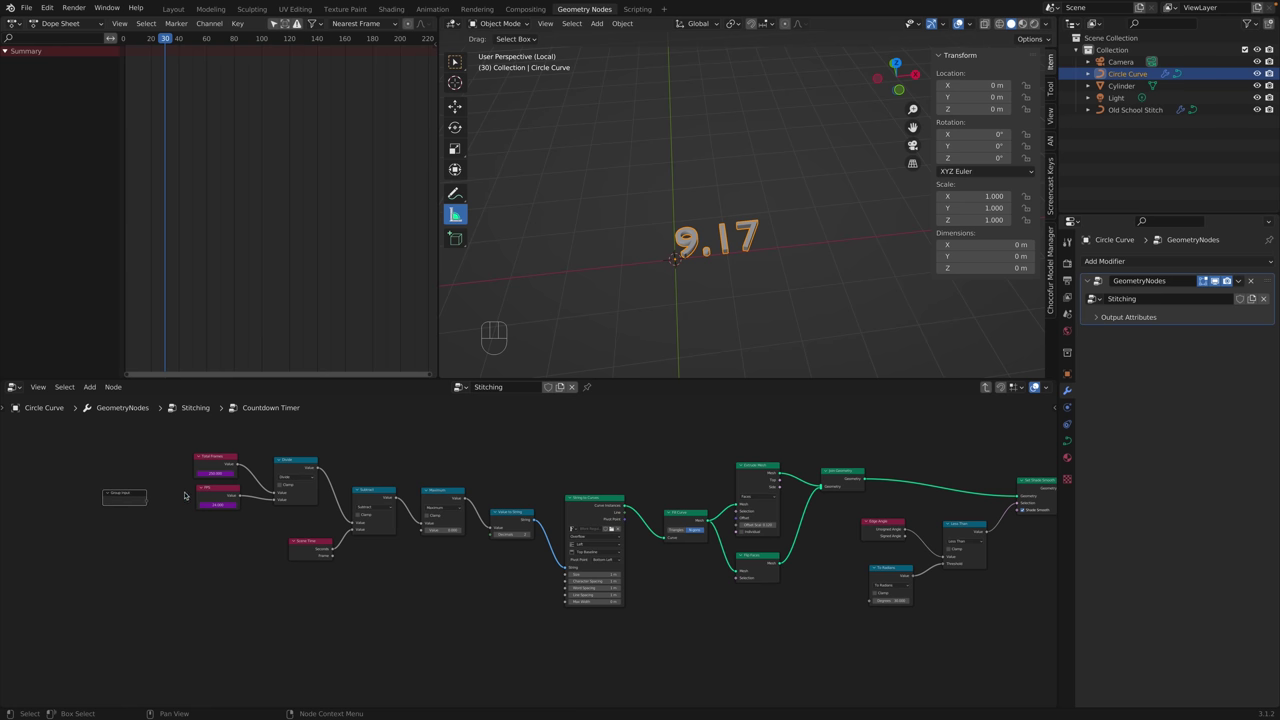
left_click_drag(145, 500, 106, 500)
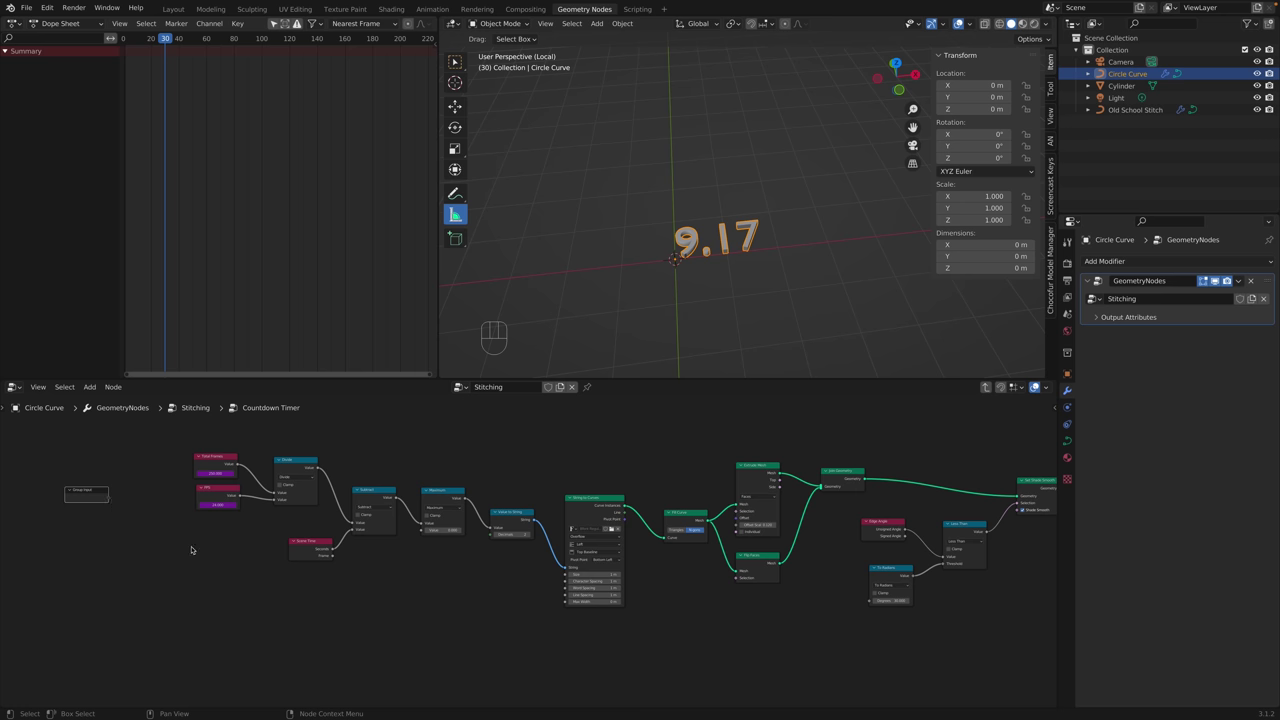
key("ctrl+z")
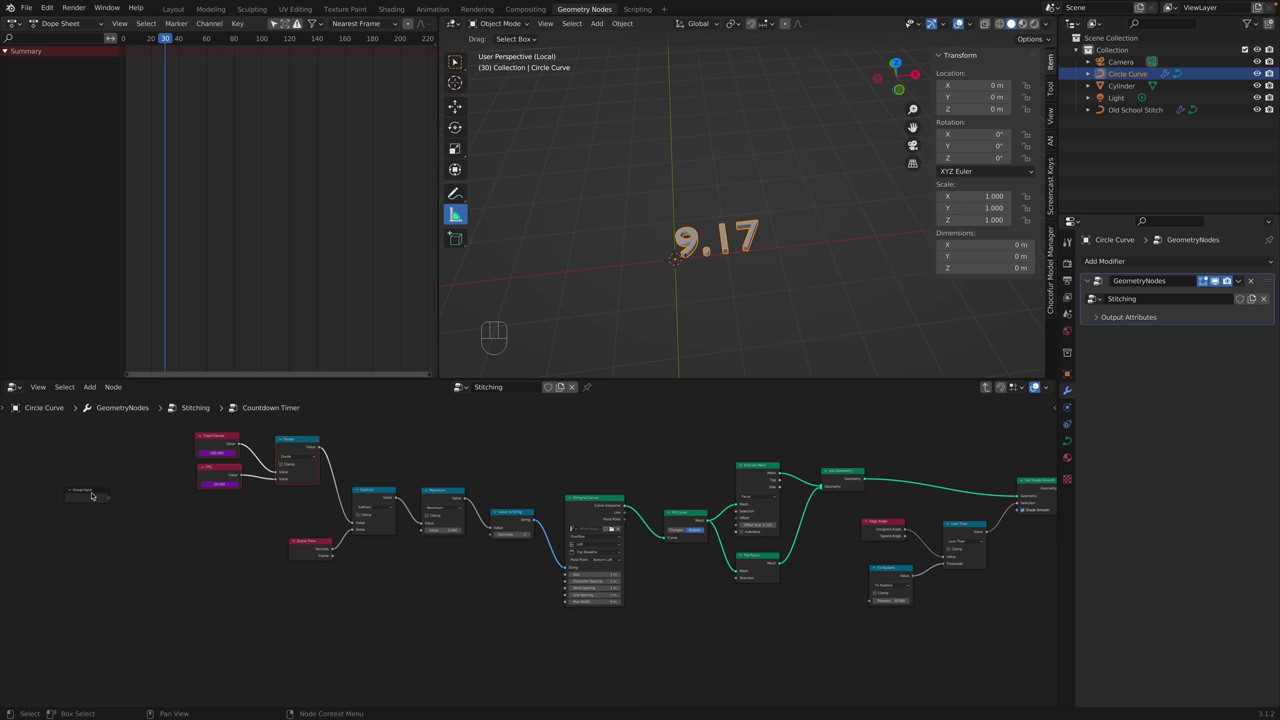
Group the Total Frames, FPS and Divide nodes into a nested group named Scene Duration and place it near the Subtract node.
left_click_drag(100, 496, 144, 533)
left_click_drag(310, 505, 172, 428)
key("ctrl")
key("ctrl+g")
key("Tab")
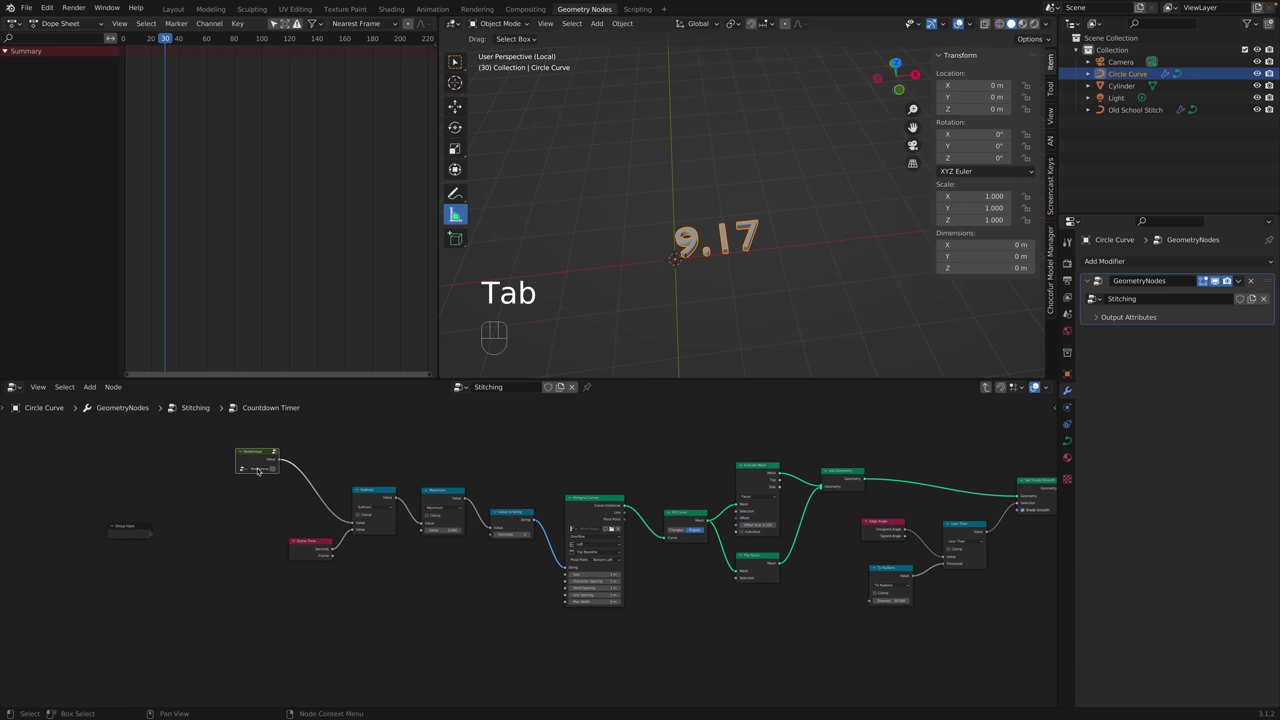
type("Screen Dr")
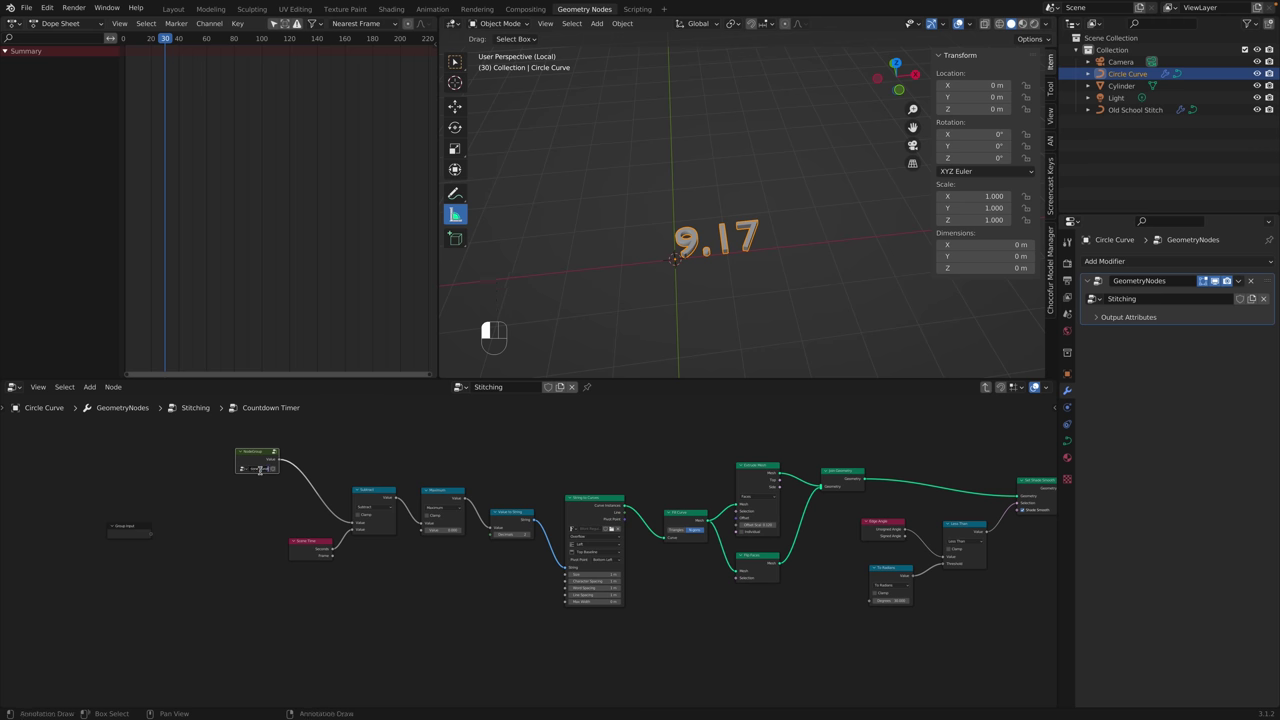
left_click_drag(260, 473, 293, 479)
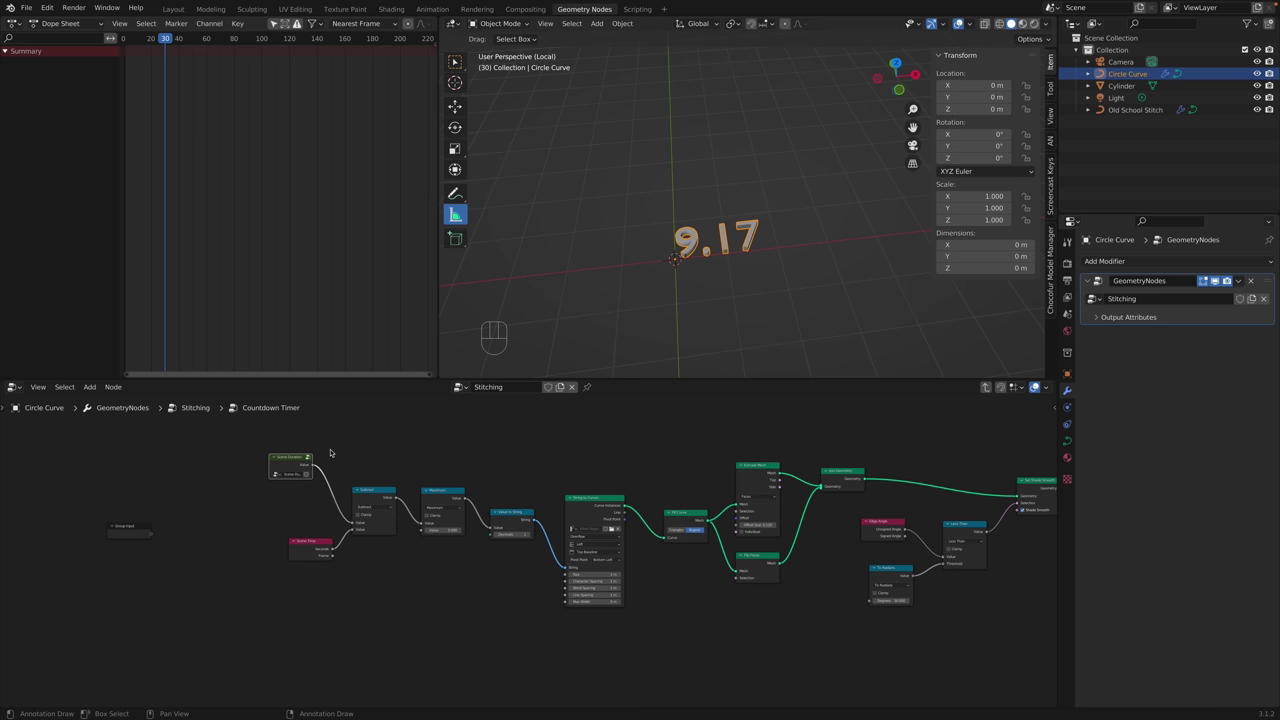
left_click_drag(694, 590, 562, 458)
left_click_drag(336, 507, 336, 507)
left_click(421, 589)
middle_click_drag(700, 575, 547, 570)
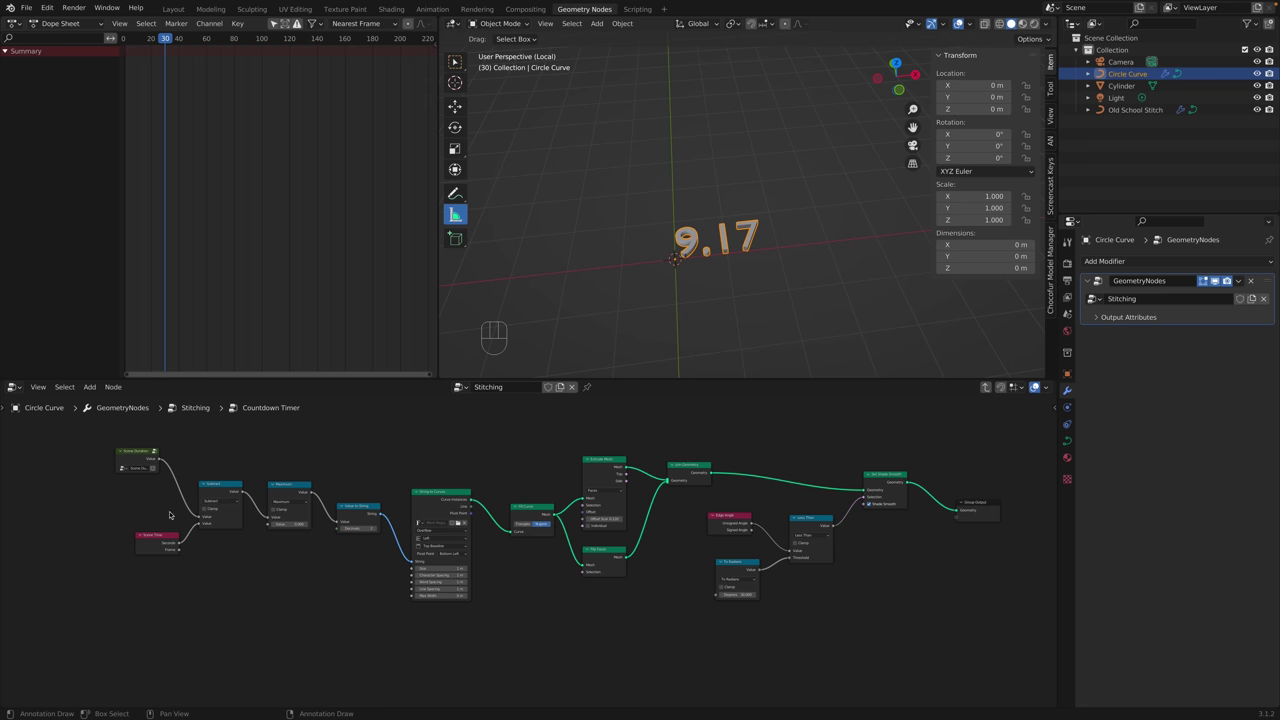
middle_click_drag(232, 609, 338, 604)
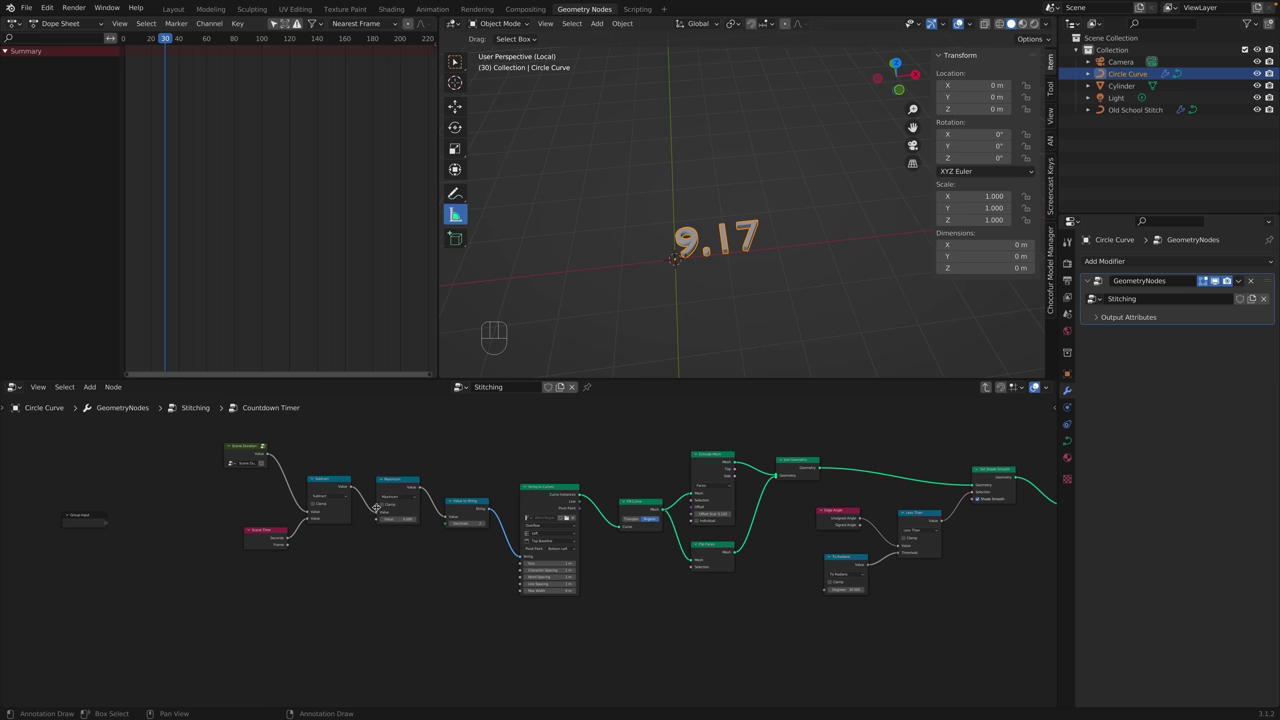
Spread the Scene Duration and Scene Time nodes apart and move Group Input closer, leaving it between their rows.
left_click_drag(258, 452, 270, 460)
left_click_drag(264, 533, 247, 559)
left_click_drag(267, 457, 247, 456)
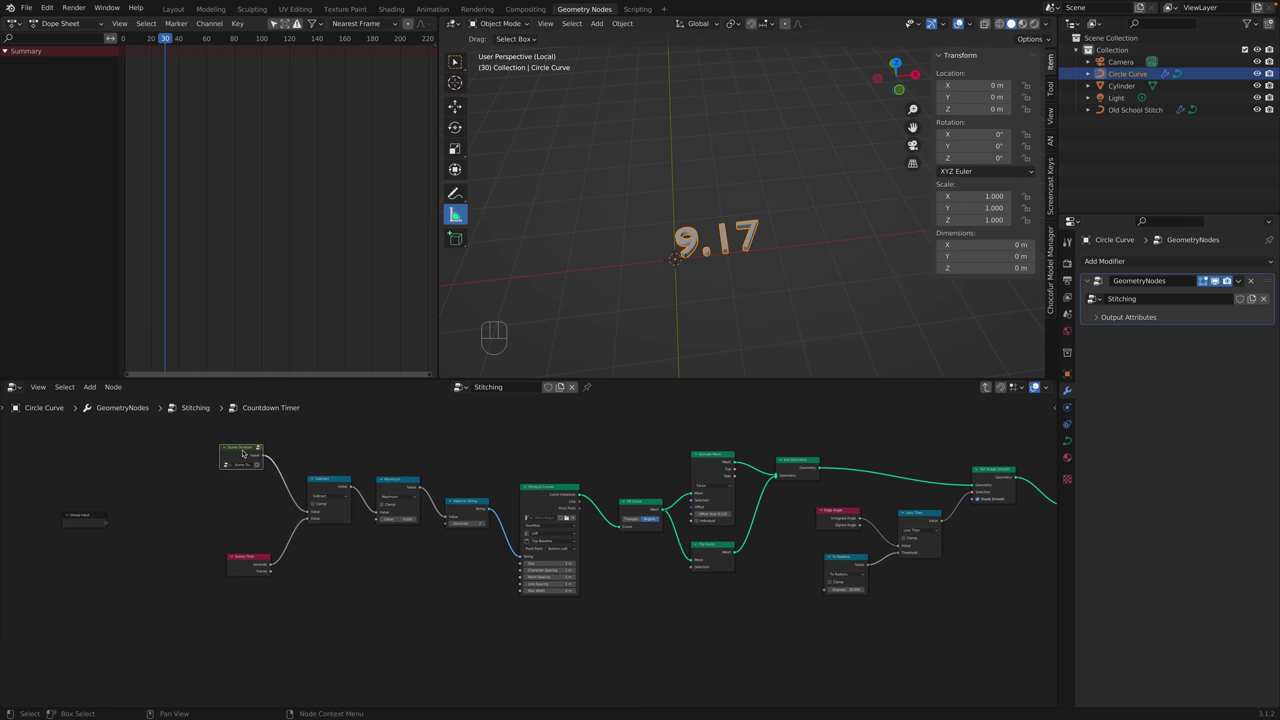
left_click_drag(88, 516, 138, 514)
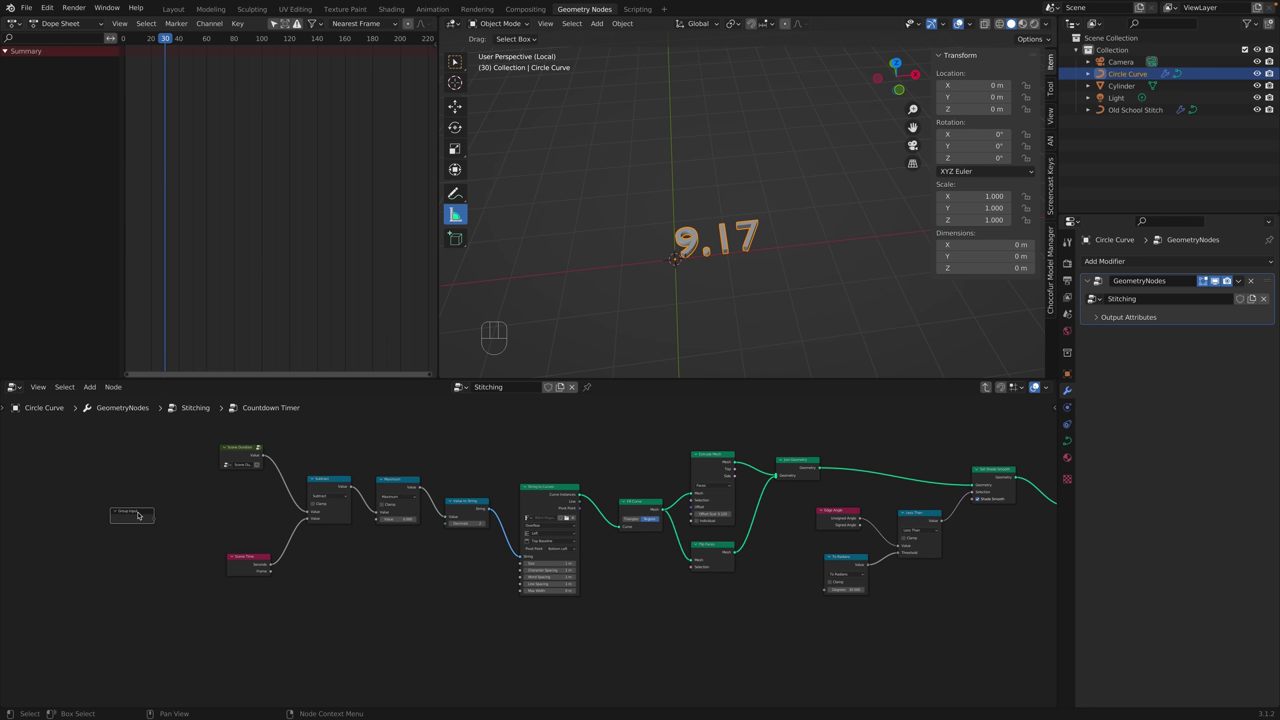
left_click_drag(138, 515, 147, 507)
Show the Countdown Timer group's input and output lists beside the node tree.
left_click(1052, 408)
key("n")
key("n")
key("n")
key("n")
key("n")
key("n")
key("n")
key("n")
key("n")
key("n")
key("n")
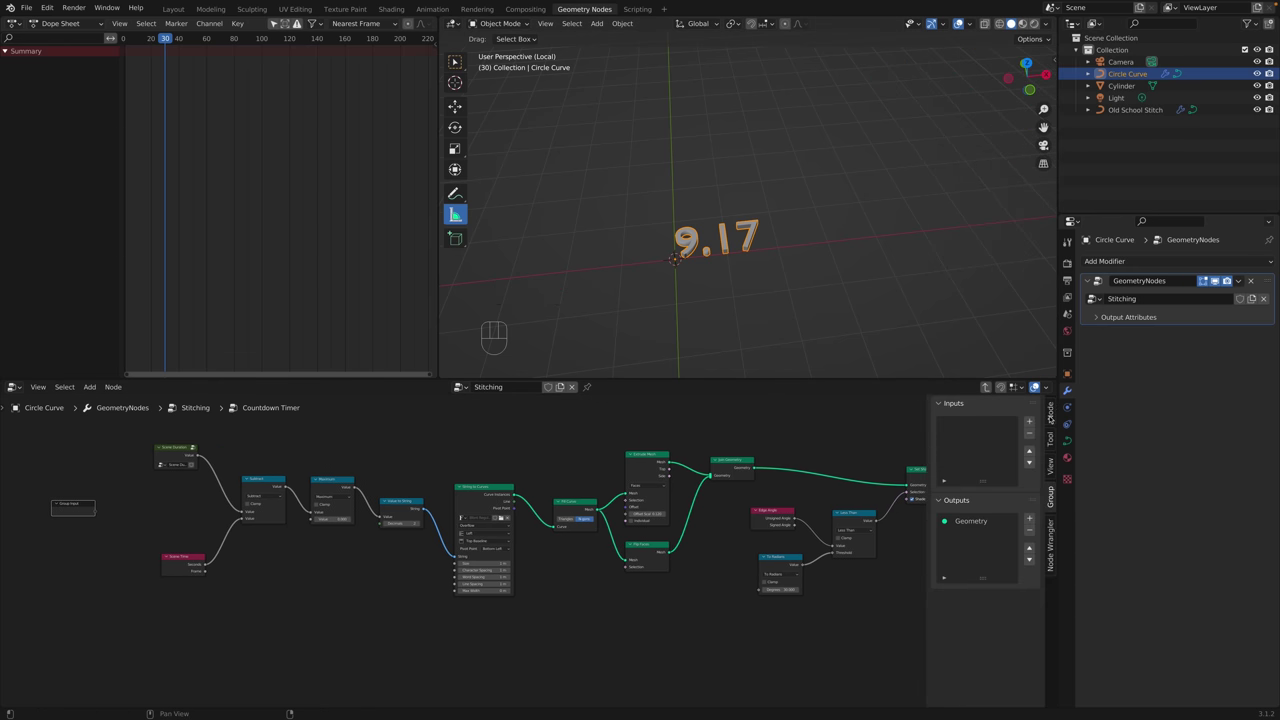
Check the Group Input node's name and try a custom colour on it.
left_click(1050, 413)
scroll(1050, 460, "down", 3, "ctrl")
left_click(1050, 413)
left_click(1008, 448)
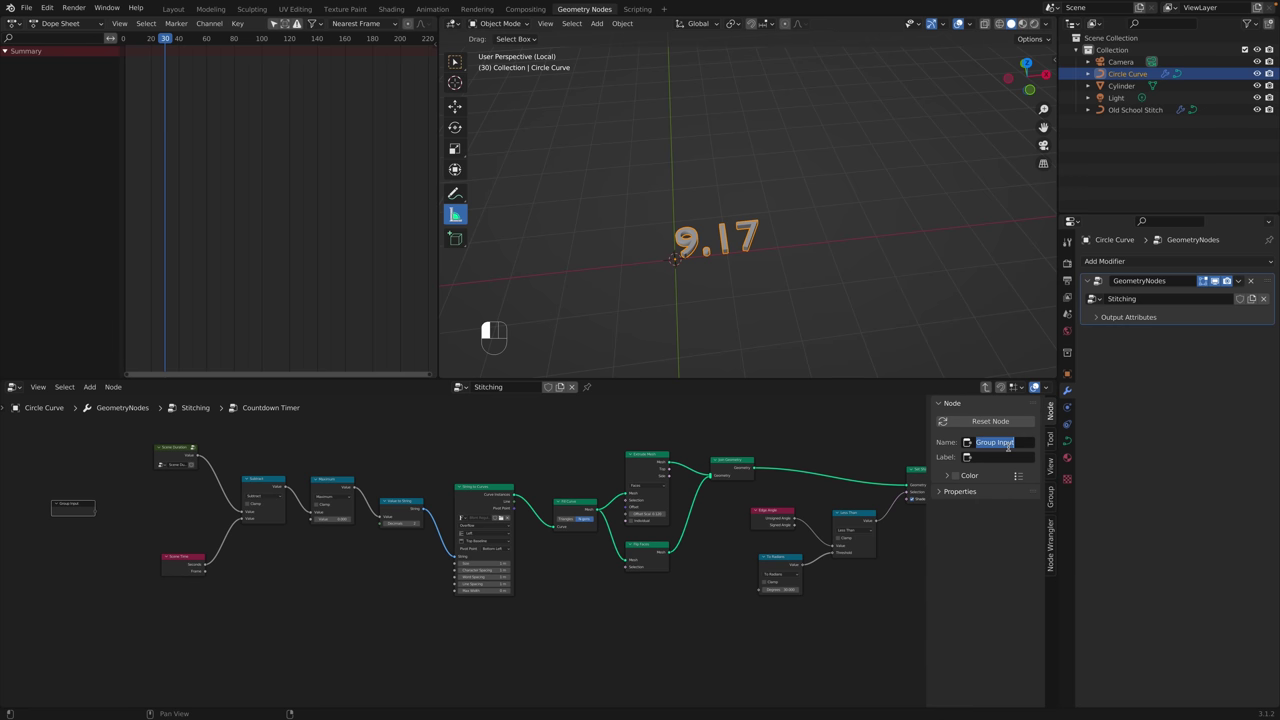
key("End")
left_click(955, 477)
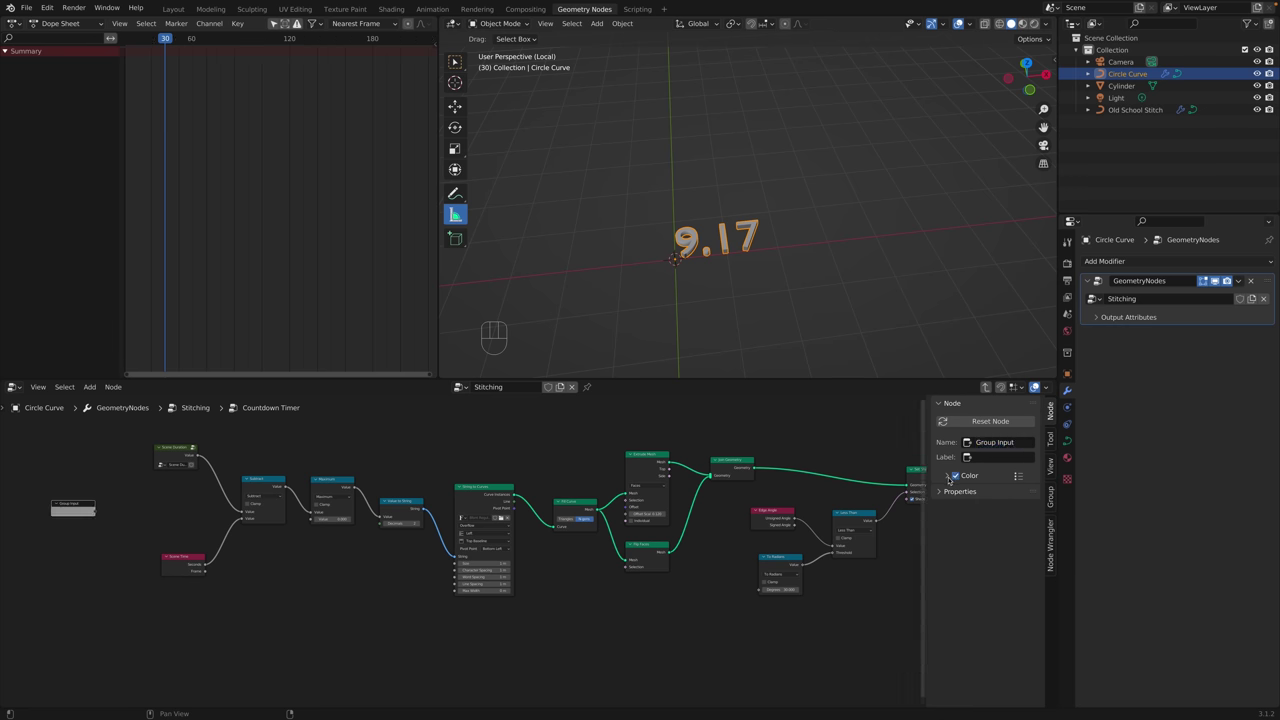
left_click(946, 476)
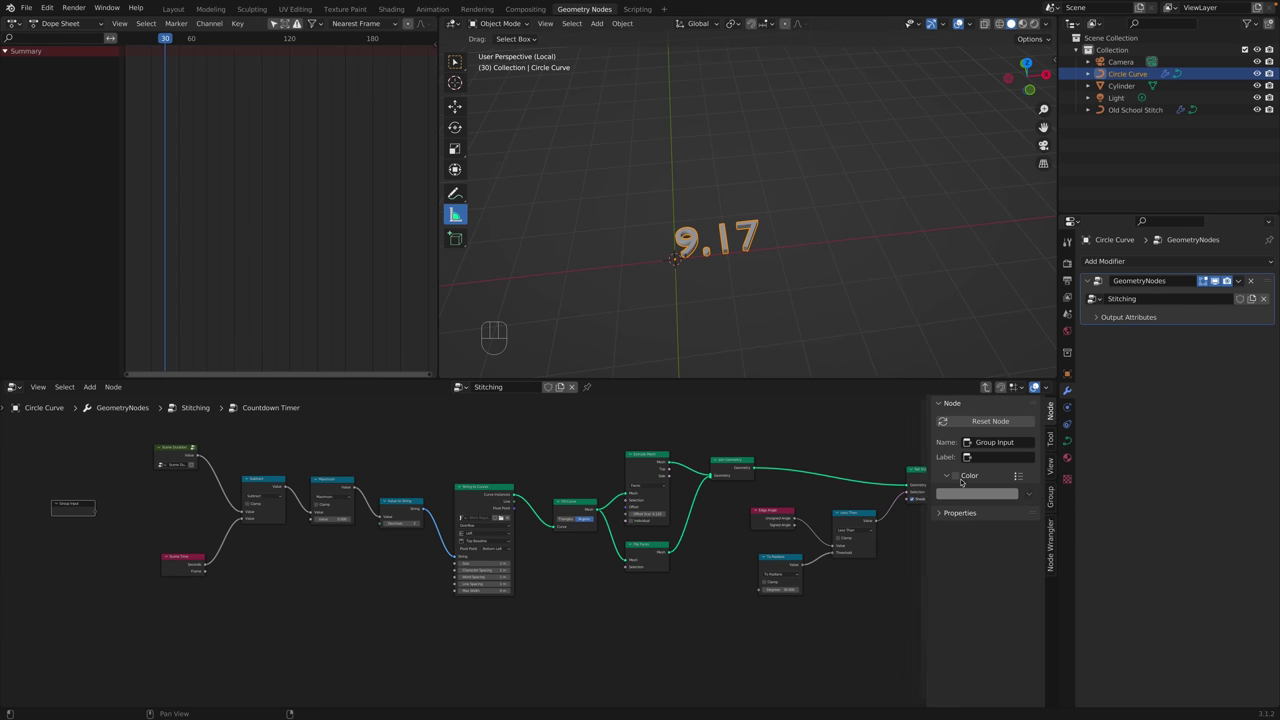
left_click(976, 493)
left_click(944, 477)
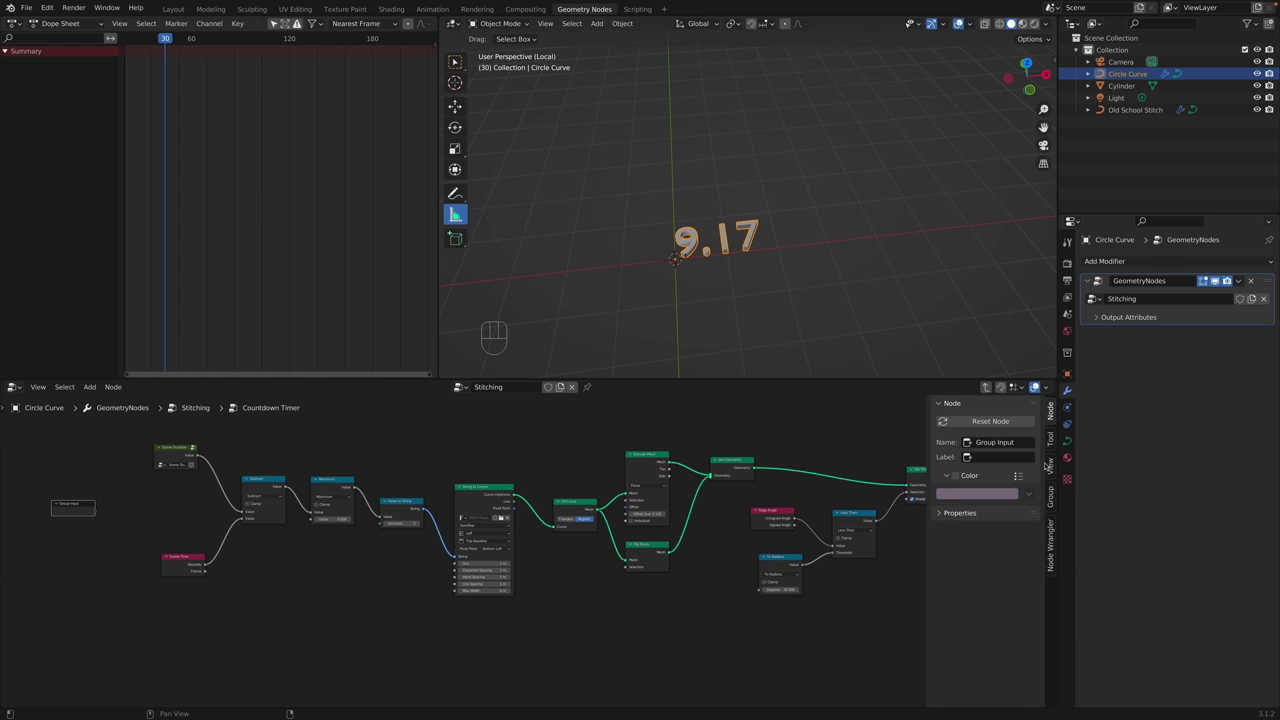
left_click(944, 477)
Add a new input to the Countdown Timer group and make its type Boolean.
left_click(1050, 498)
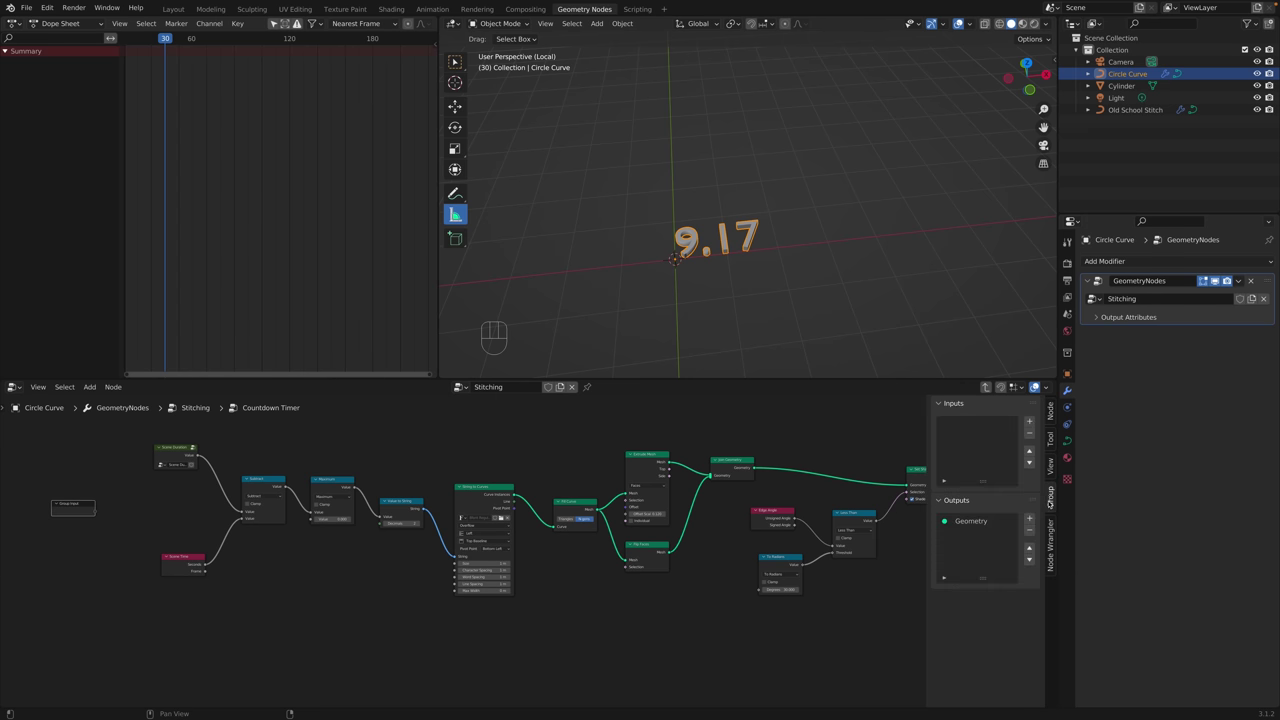
left_click(1029, 421)
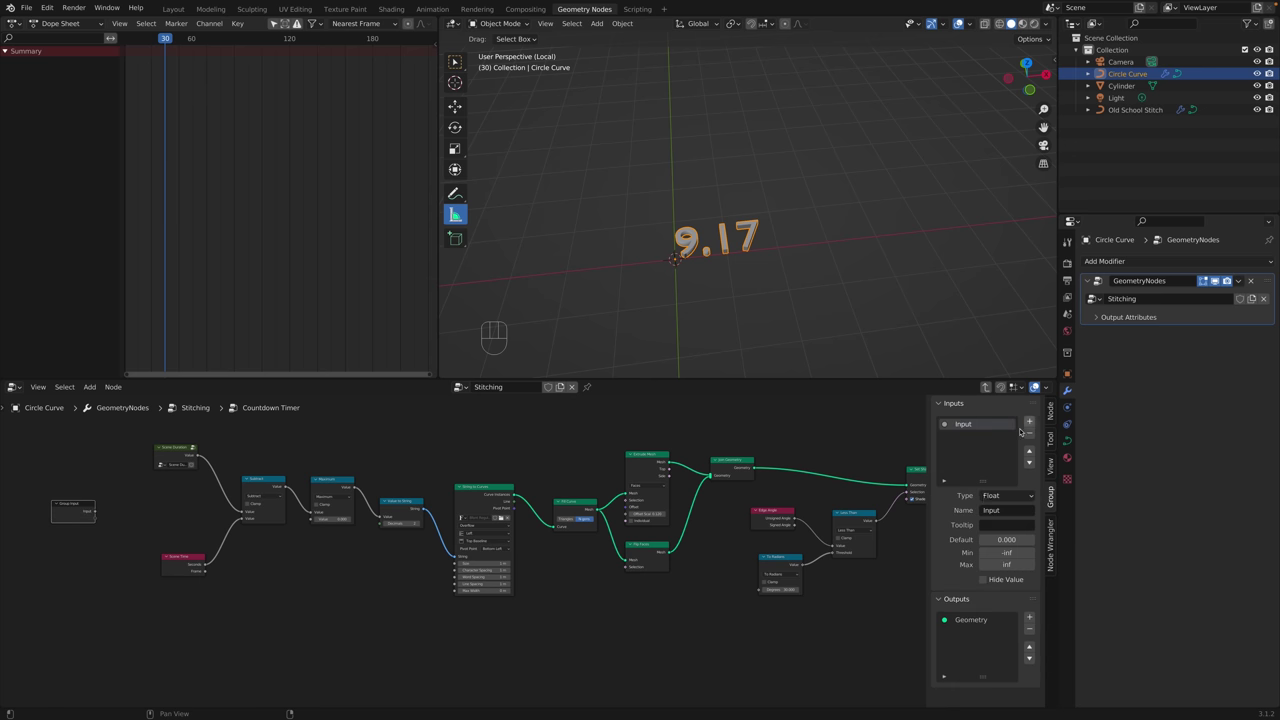
left_click(1005, 497)
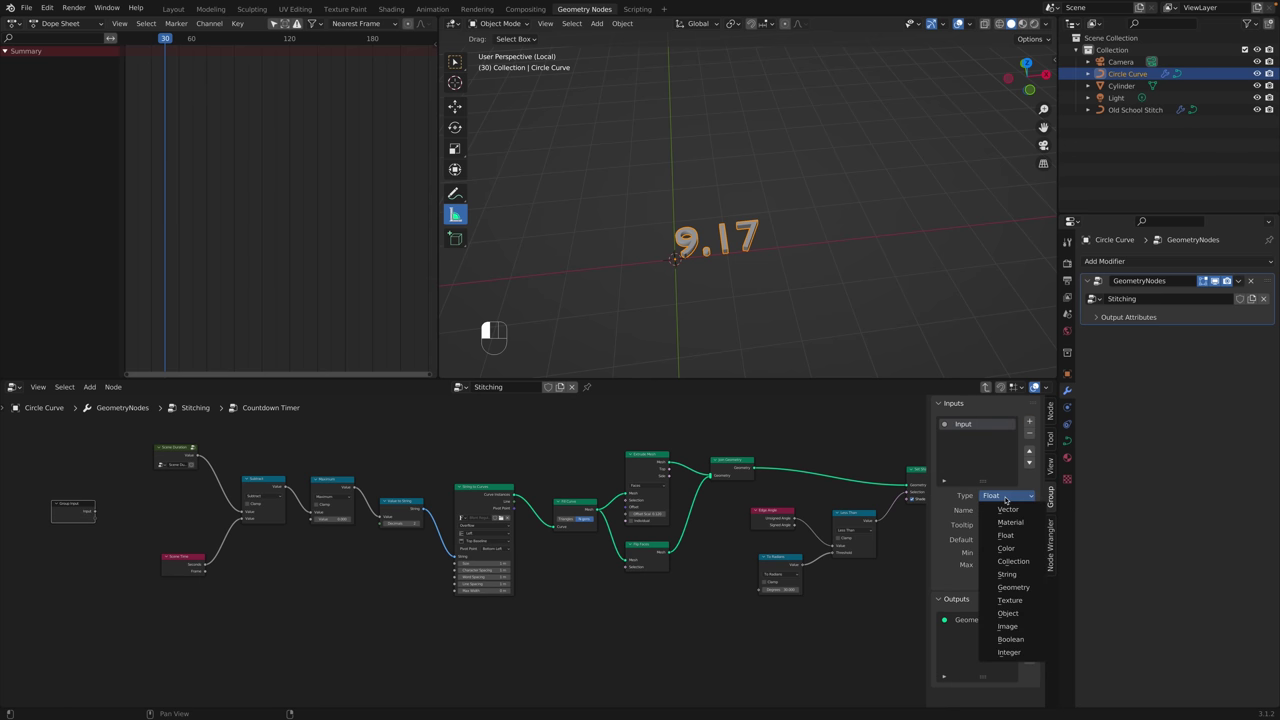
left_click(1014, 640)
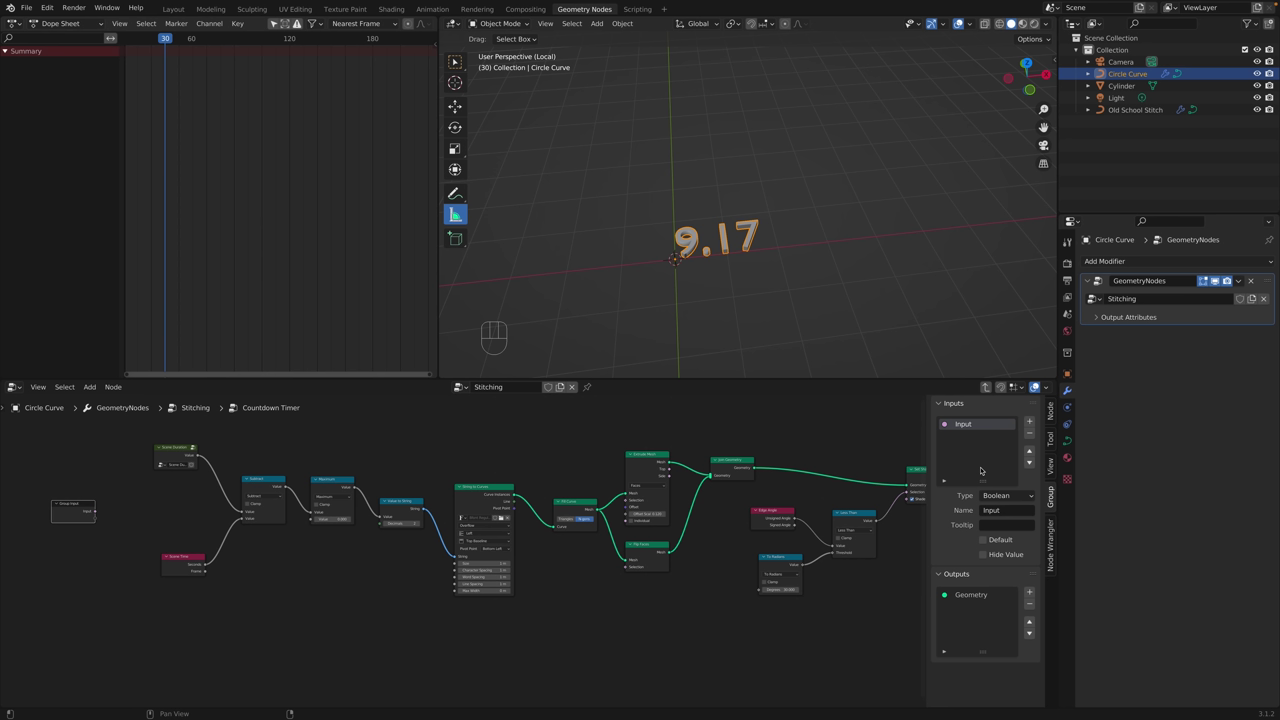
Enable the default of the new Boolean group input and name it Custom Duration.
left_click(983, 540)
left_click(983, 541)
left_click(983, 541)
double_click(1001, 510)
type("Custom")
type(" Duration")
key("Return")
Move the Scene Duration and Group Input nodes apart to make room for a node between them.
left_click_drag(176, 453, 195, 449)
left_click_drag(86, 506, 76, 503)
left_click(118, 517)
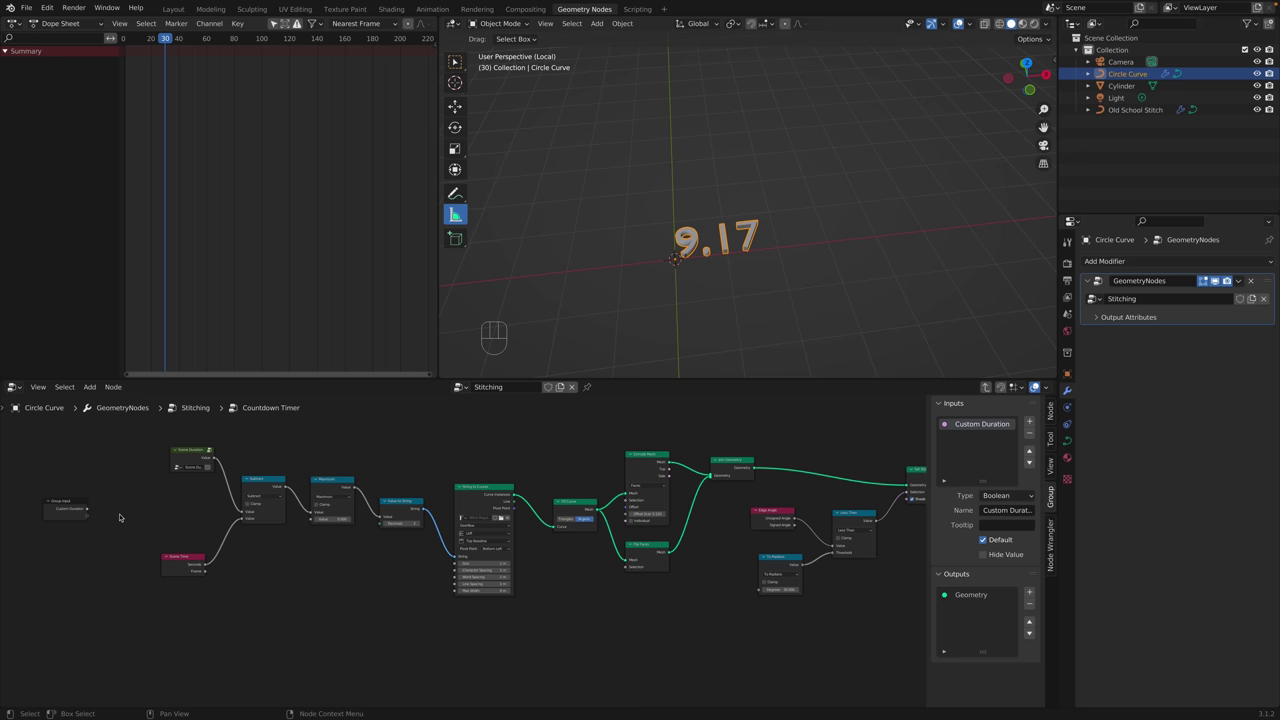
Try a Boolean Math node beside Group Input and delete it.
key("shift+a")
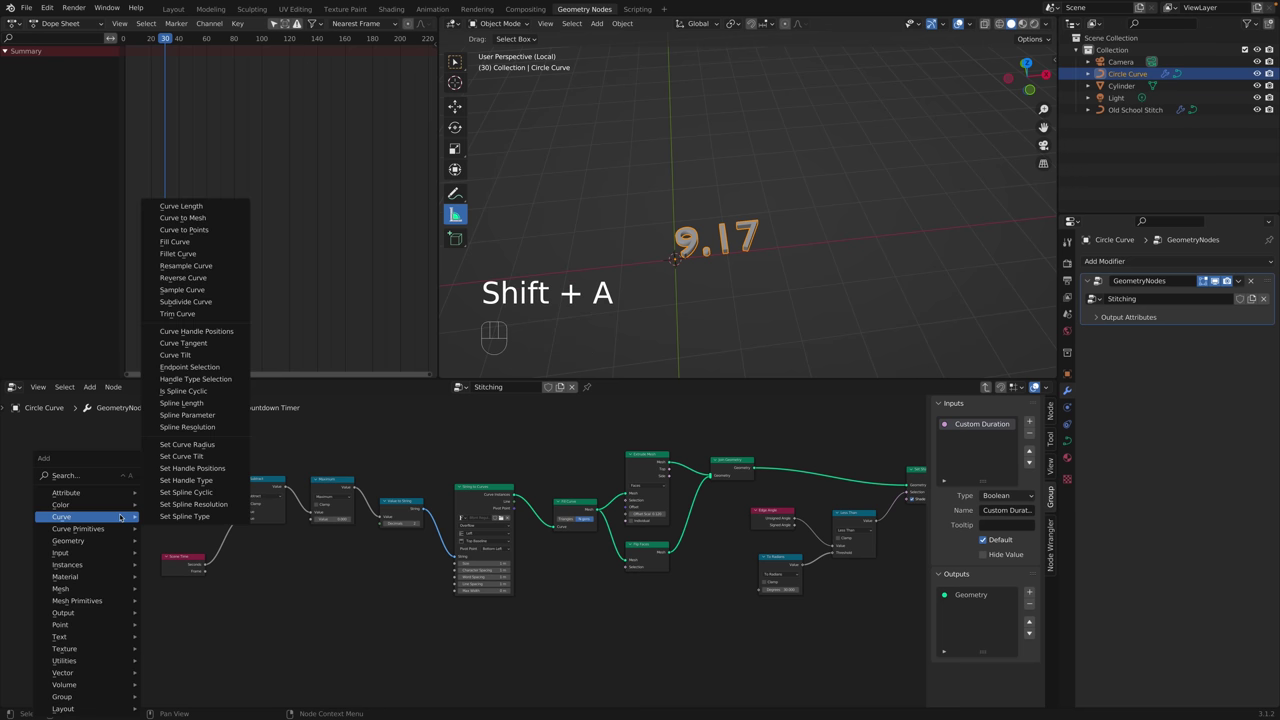
left_click(118, 474)
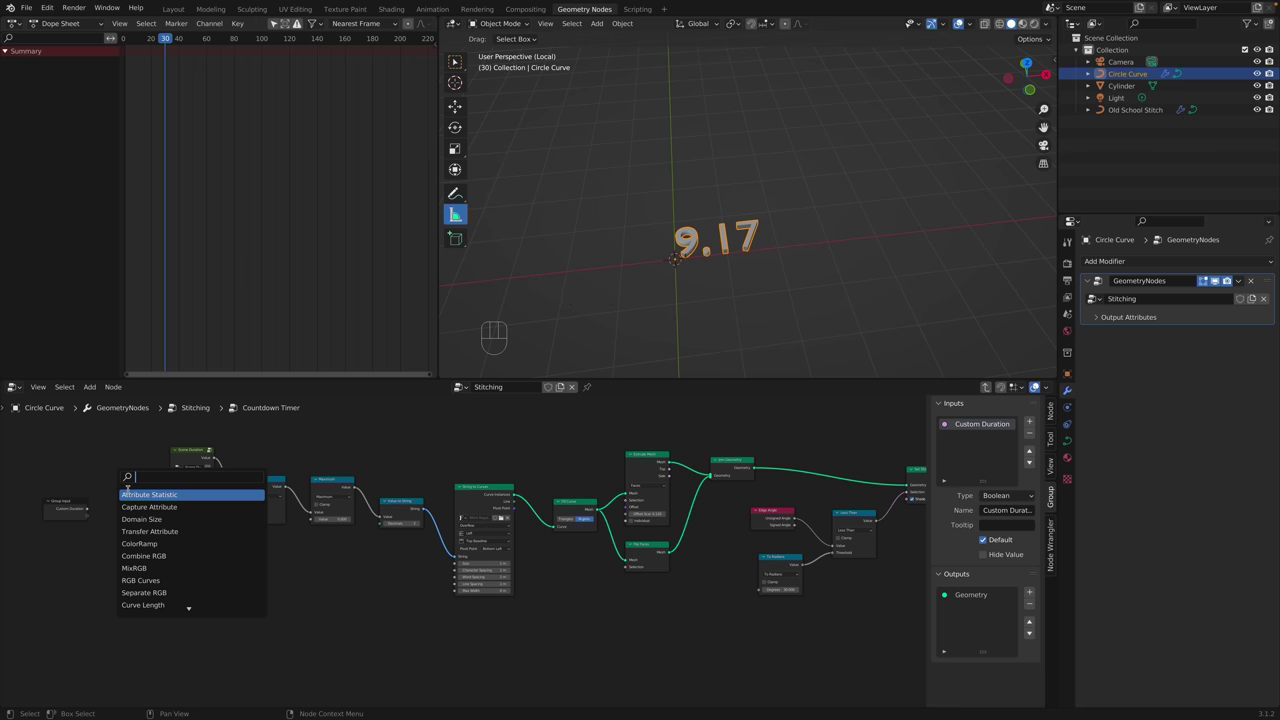
type("math")
key("Down")
key("Down")
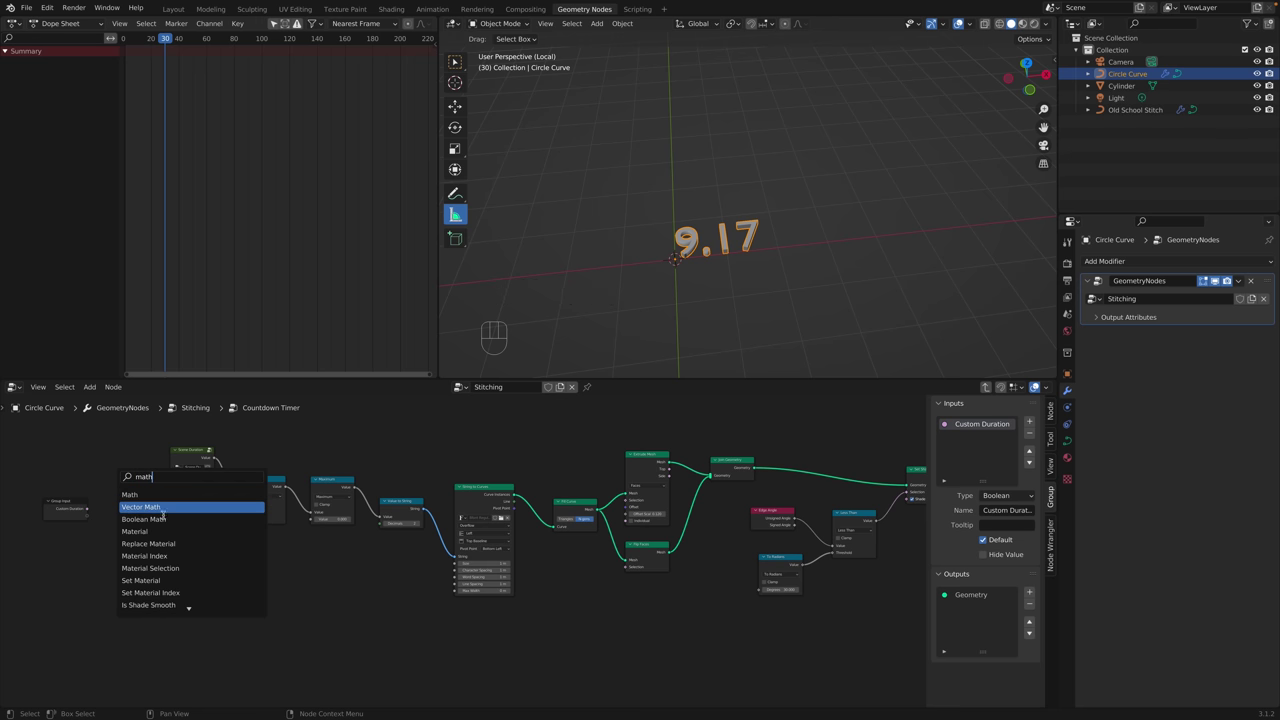
key("Return")
left_click(128, 490)
left_click(130, 495)
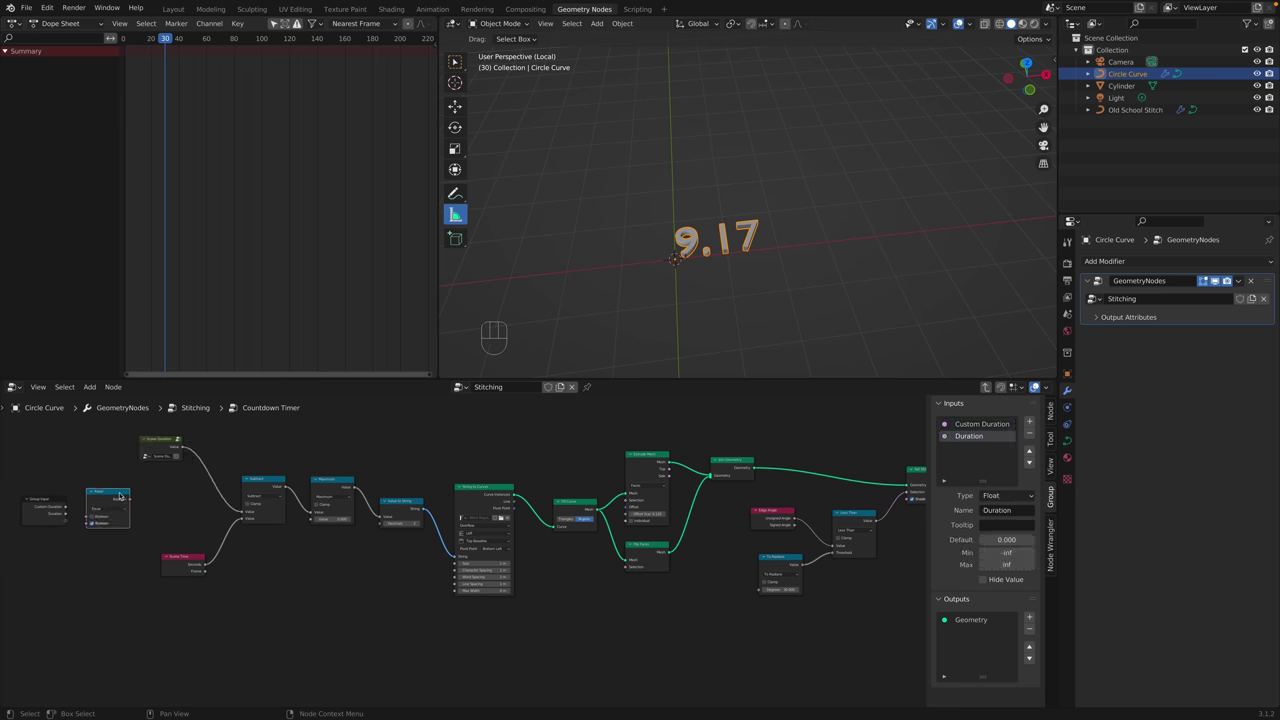
left_click(119, 495)
key("x")
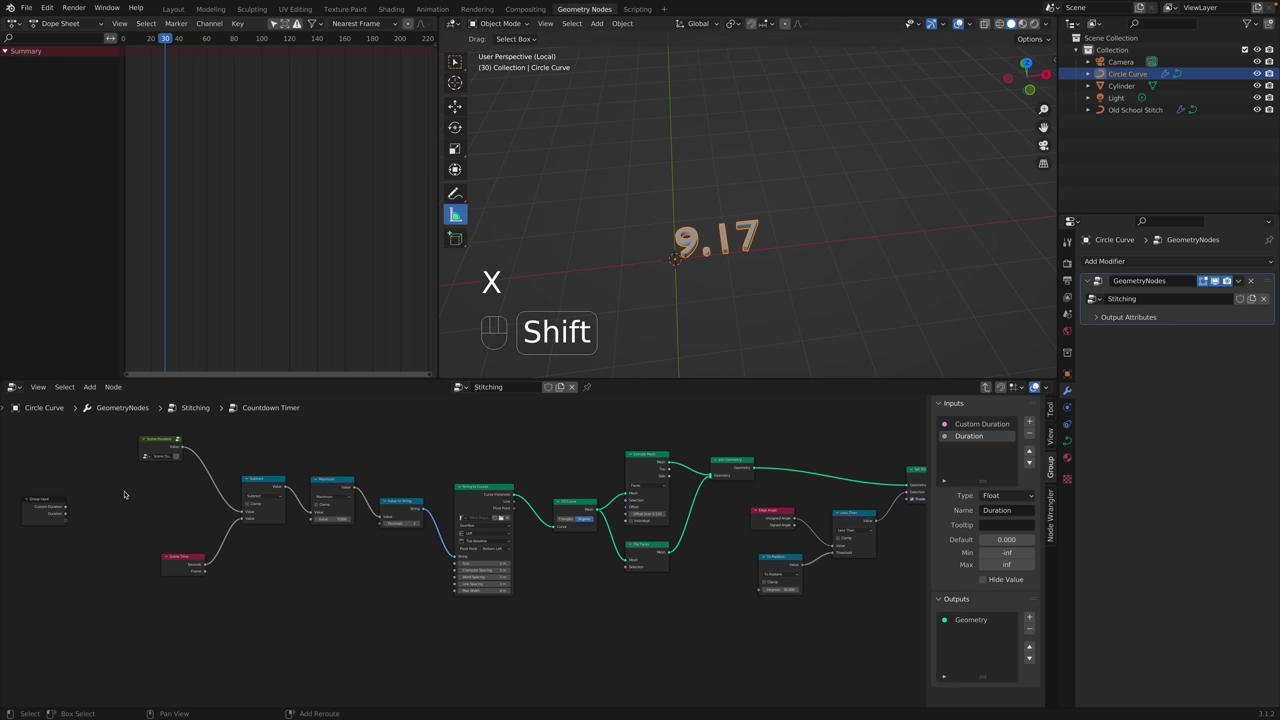
Add a Switch node and place it between Group Input and Subtract, just below Scene Duration.
key("ctrl+a")
type("swit")
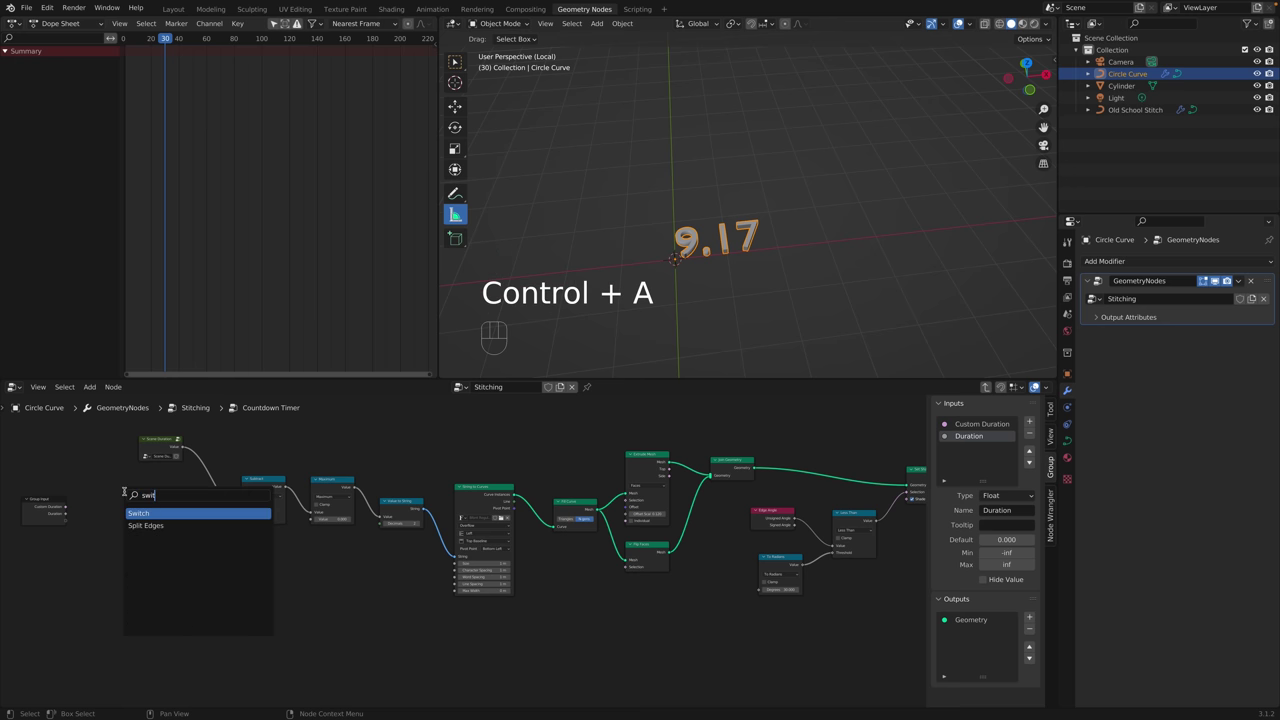
key("Return")
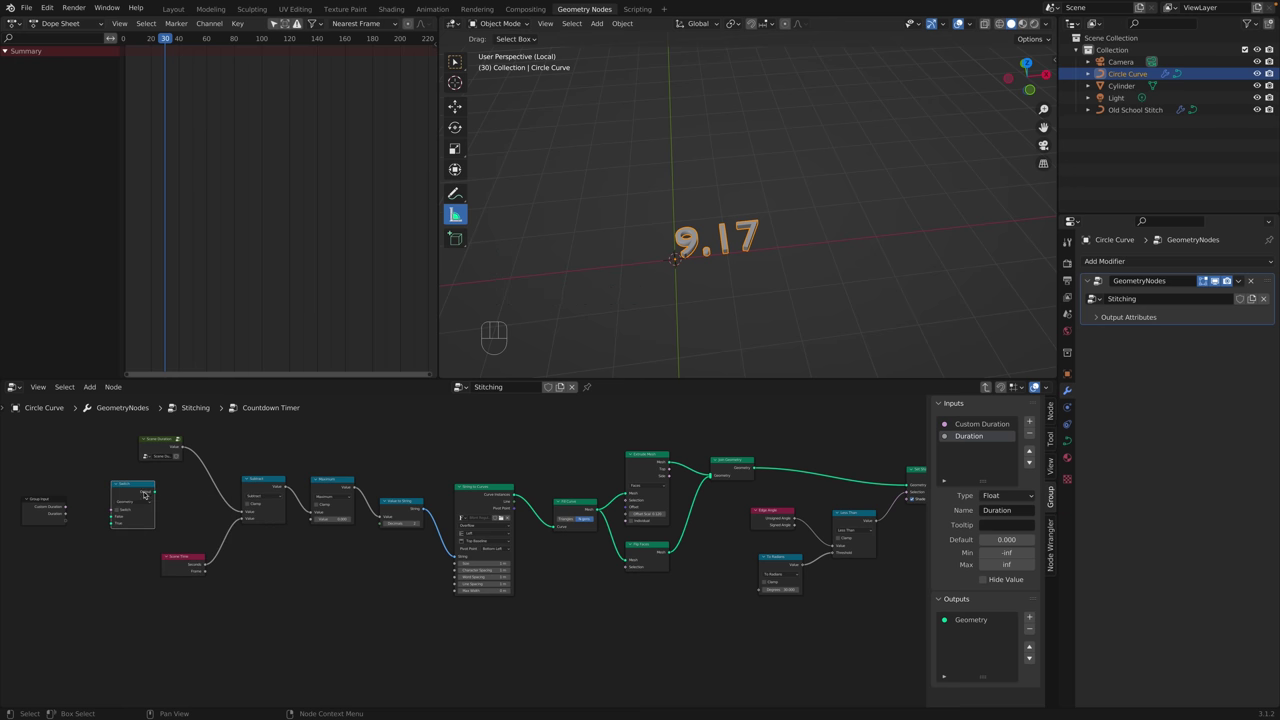
left_click_drag(142, 488, 150, 484)
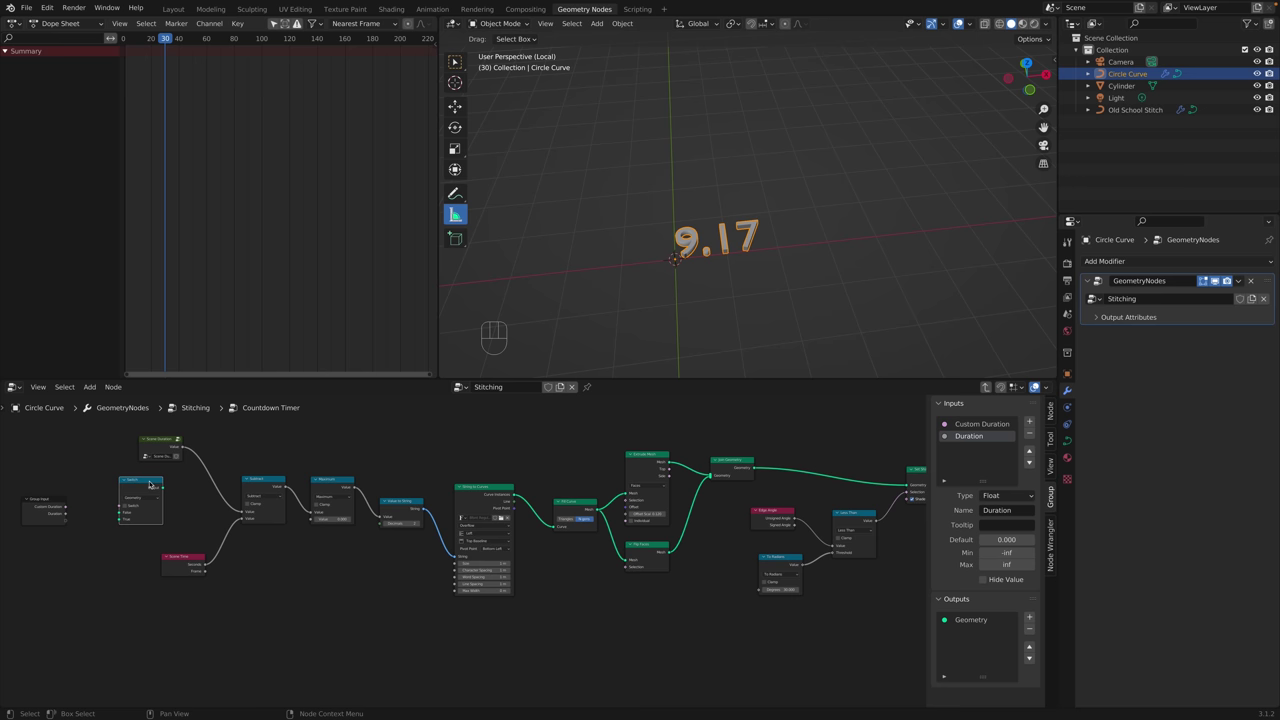
left_click_drag(141, 485, 156, 483)
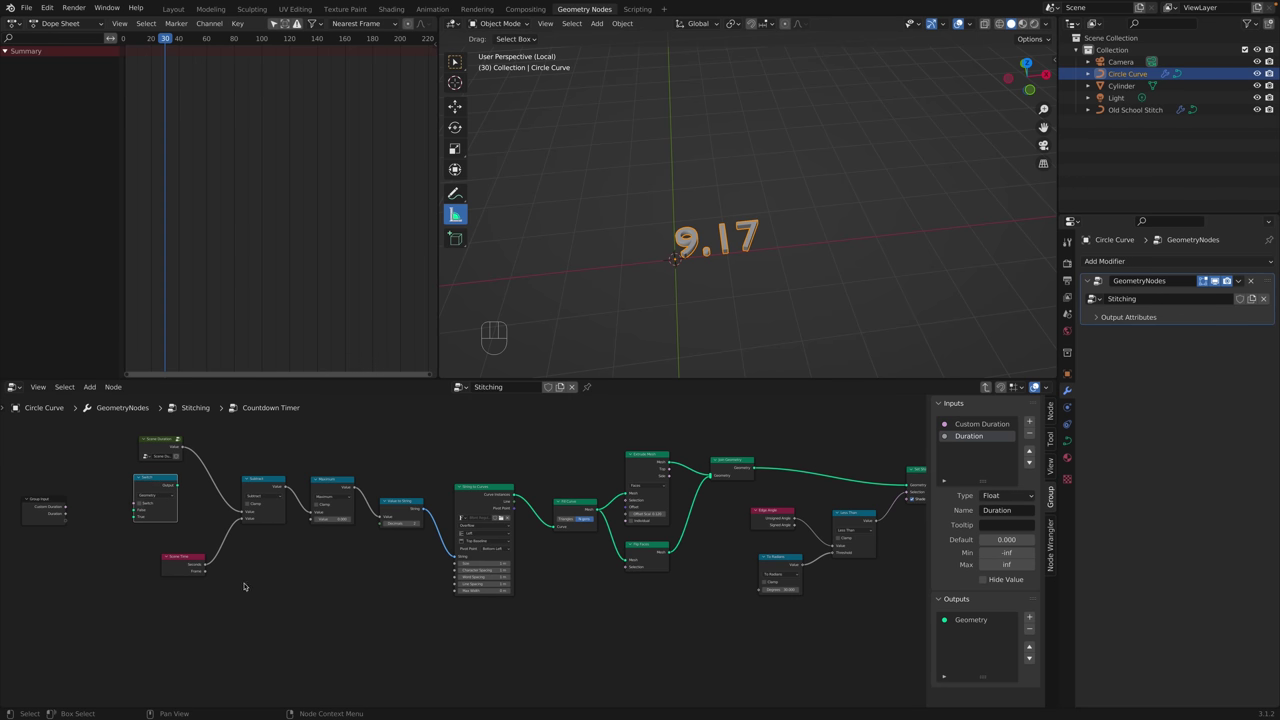
key("shift+a")
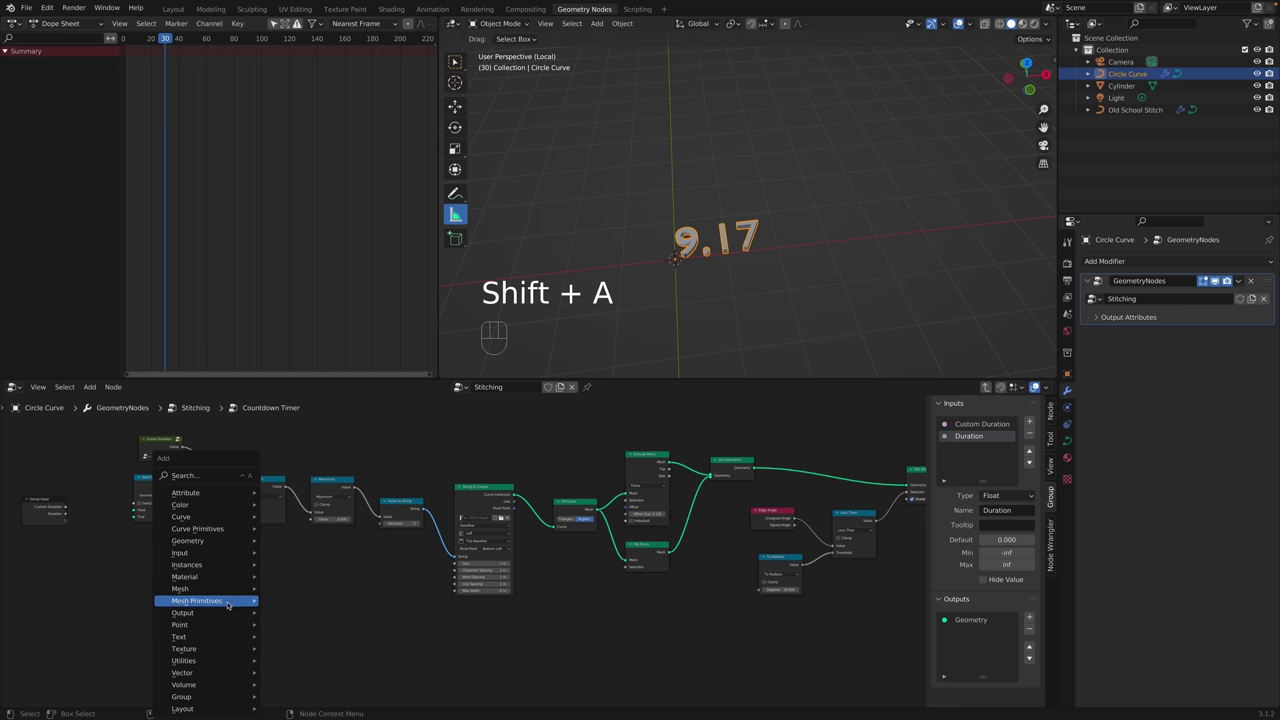
mouse_move(238, 679)
mouse_move(200, 661)
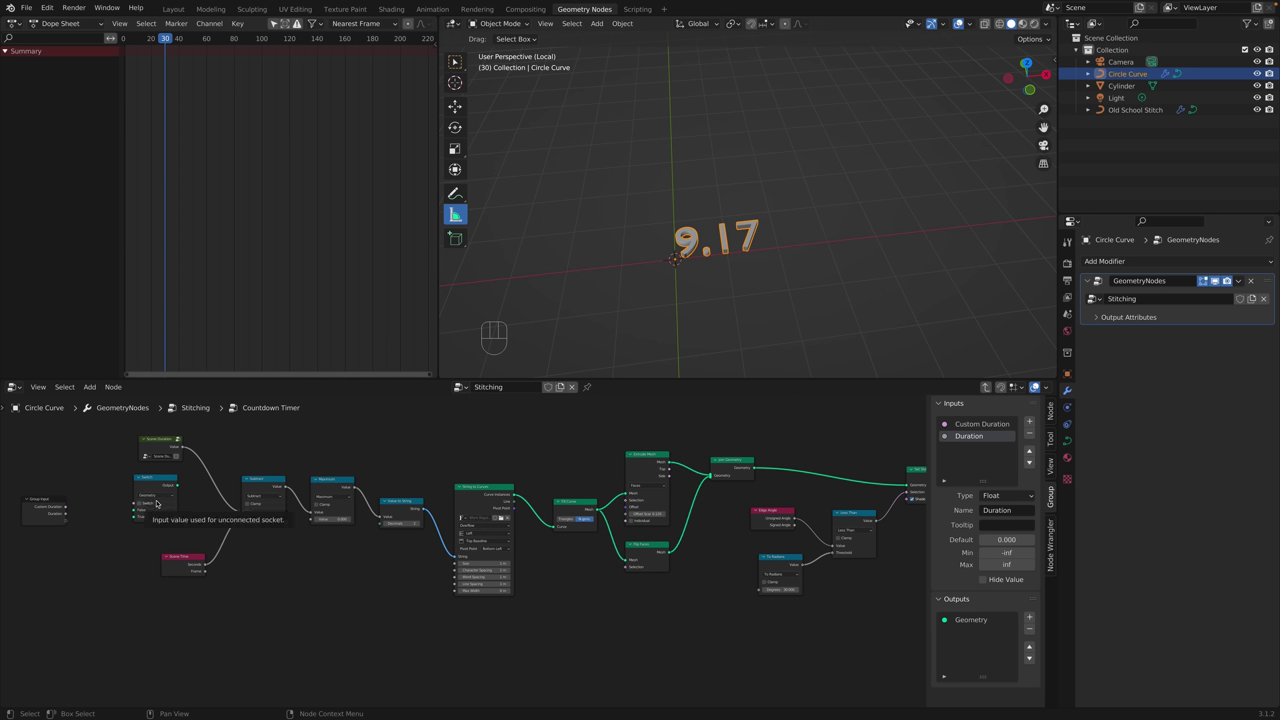
left_click(155, 496)
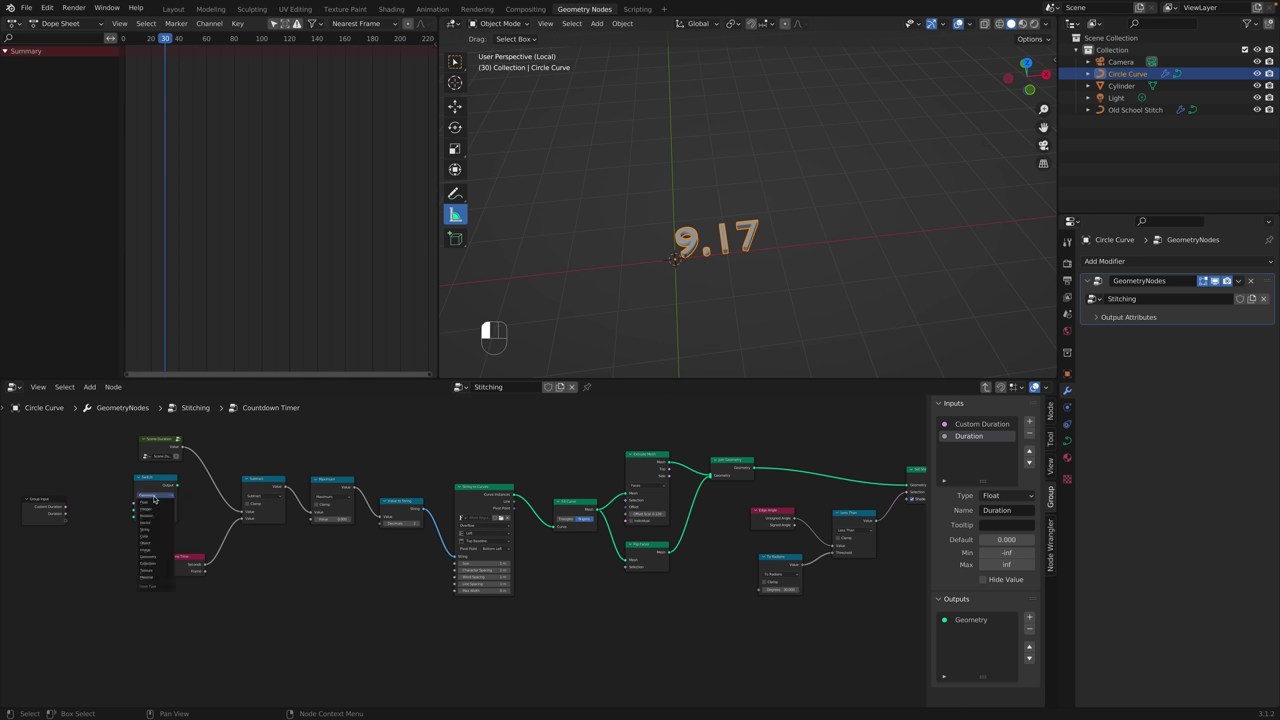
left_click(155, 496)
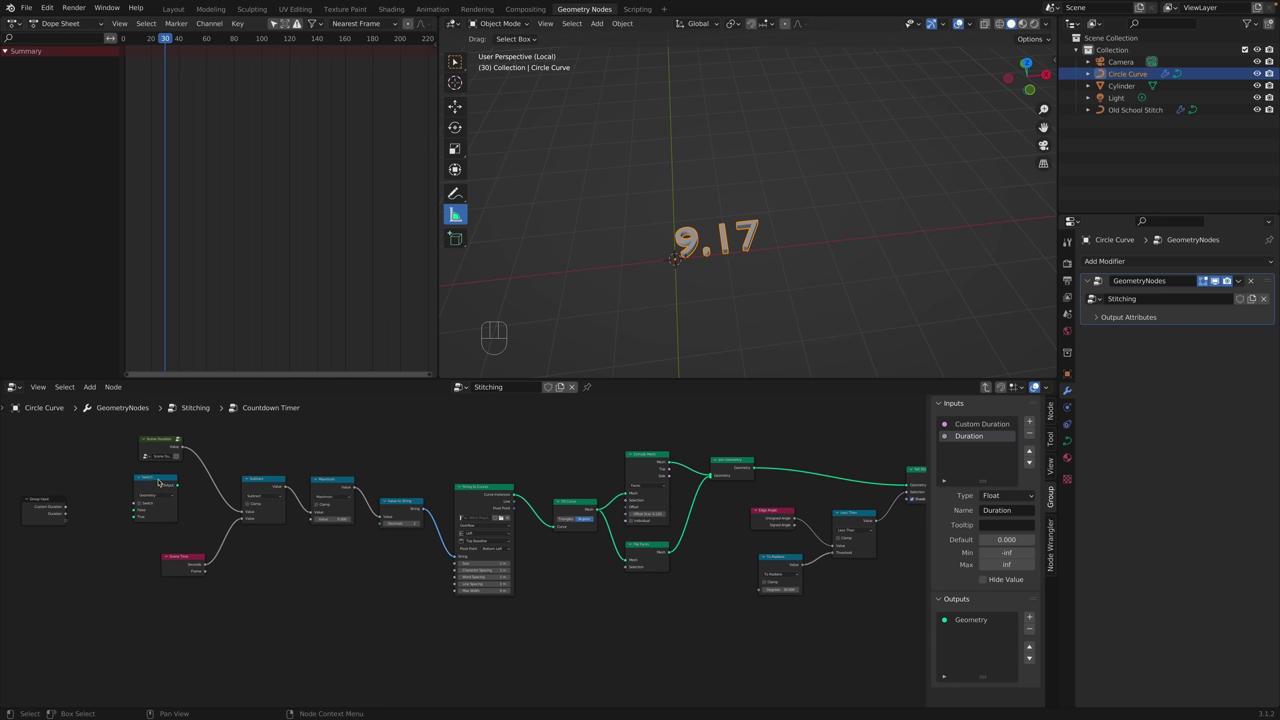
Compare the Duration and Custom Duration group inputs and turn off the default of Custom Duration.
left_click(62, 501)
left_click(1006, 498)
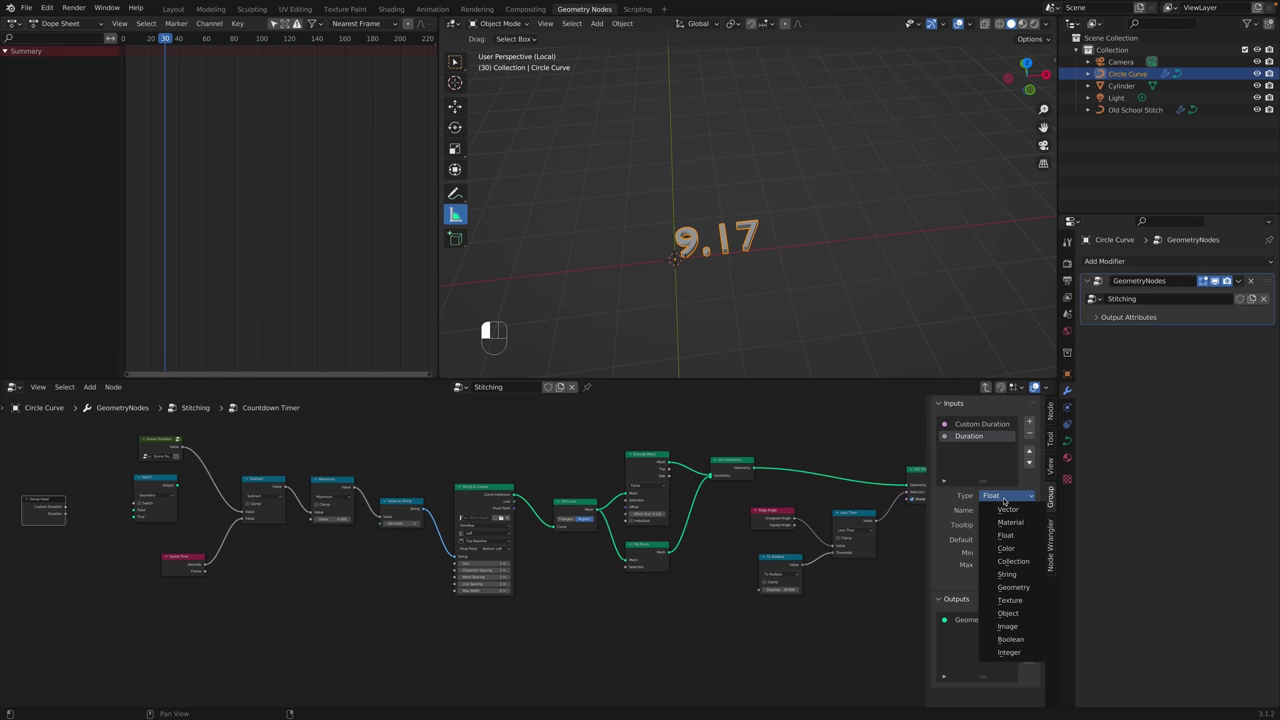
left_click(979, 426)
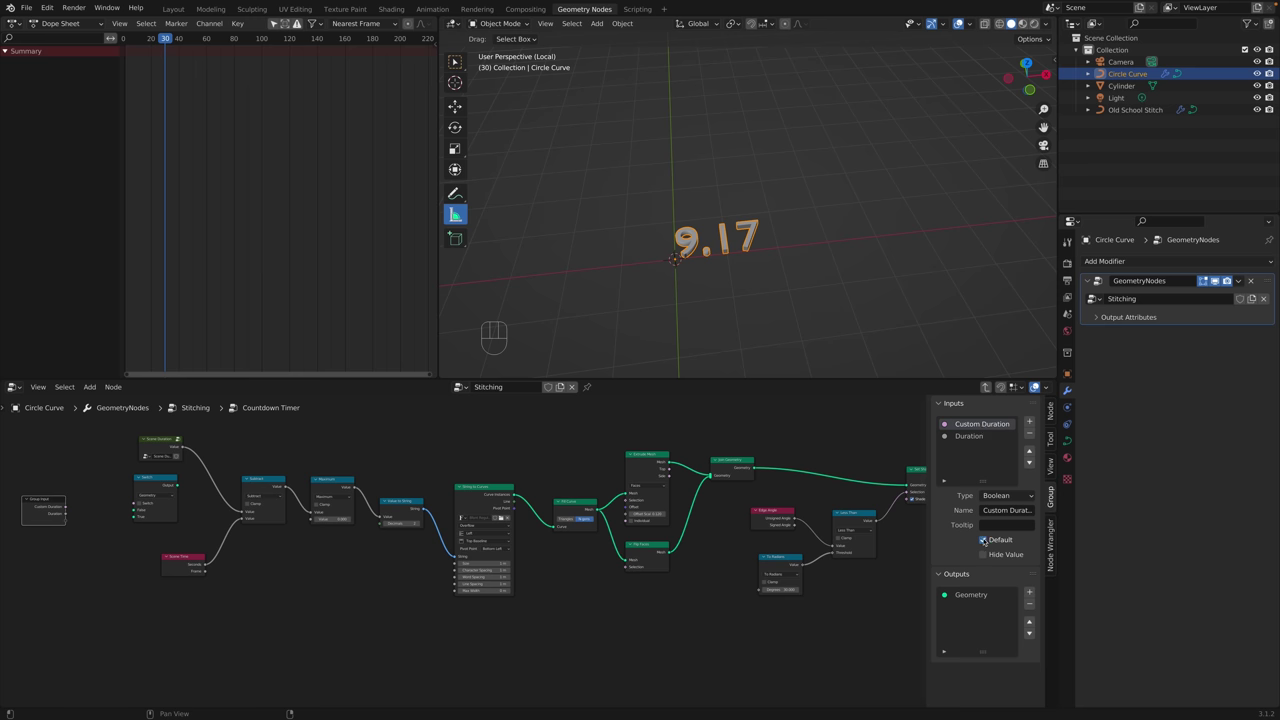
left_click(972, 437)
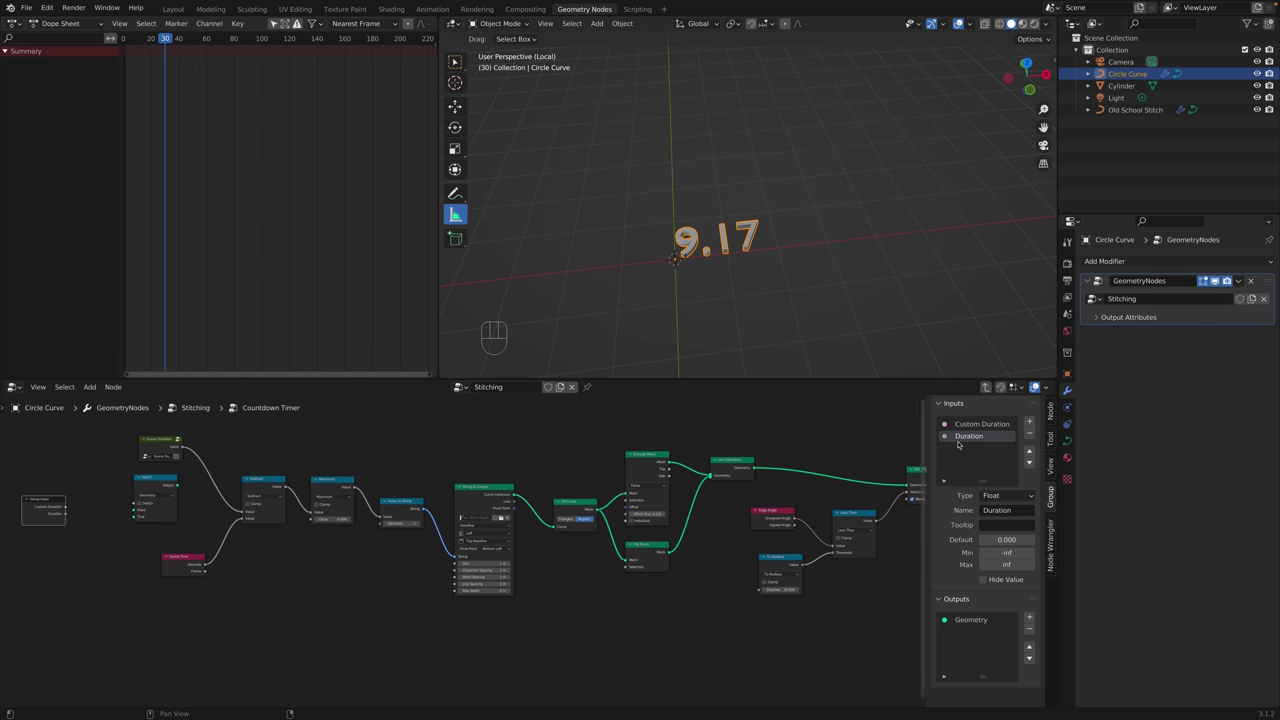
left_click(980, 426)
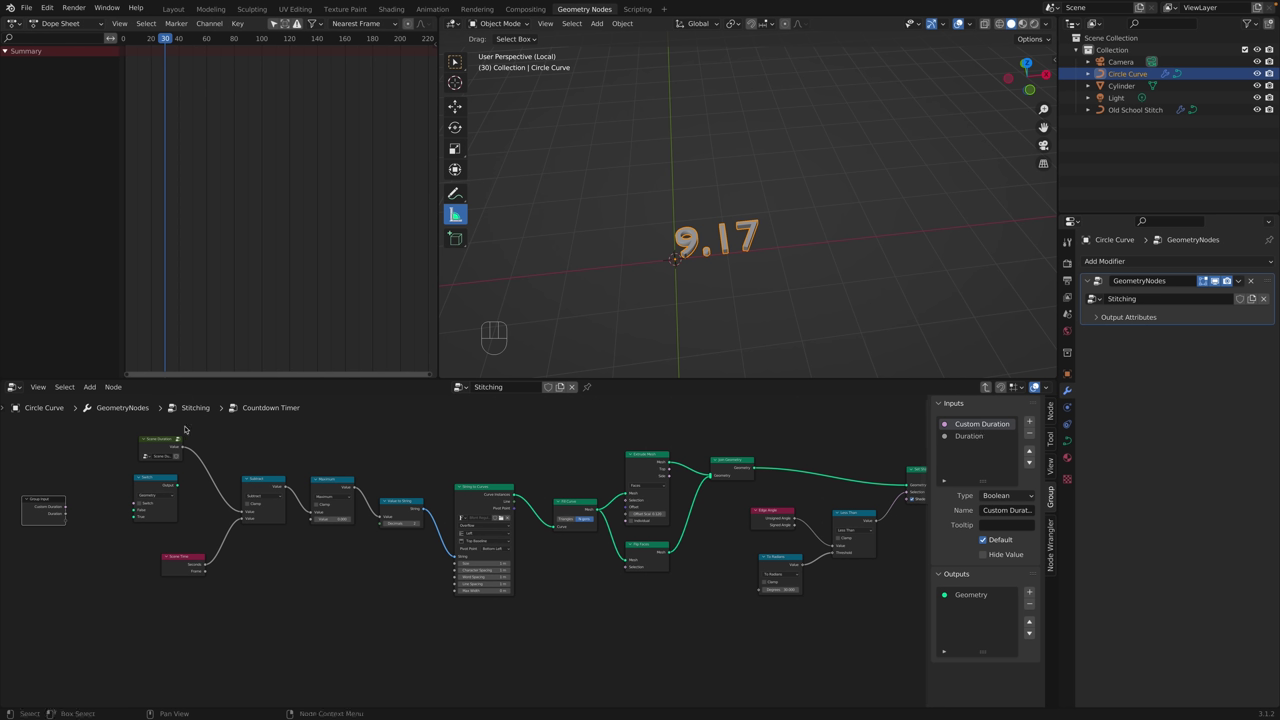
left_click(983, 540)
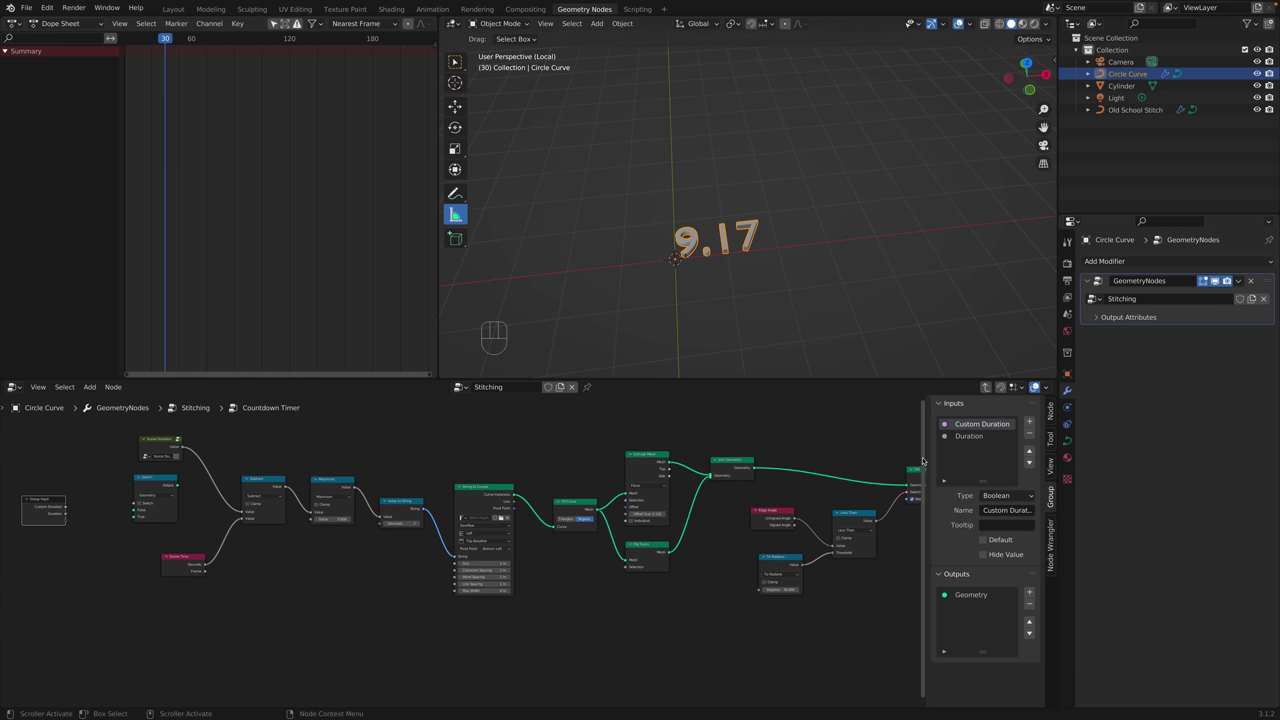
Move the Group Input node closer to the Switch and shift the Scene Duration node away above it to clear space.
left_click_drag(43, 500, 66, 483)
left_click(175, 494)
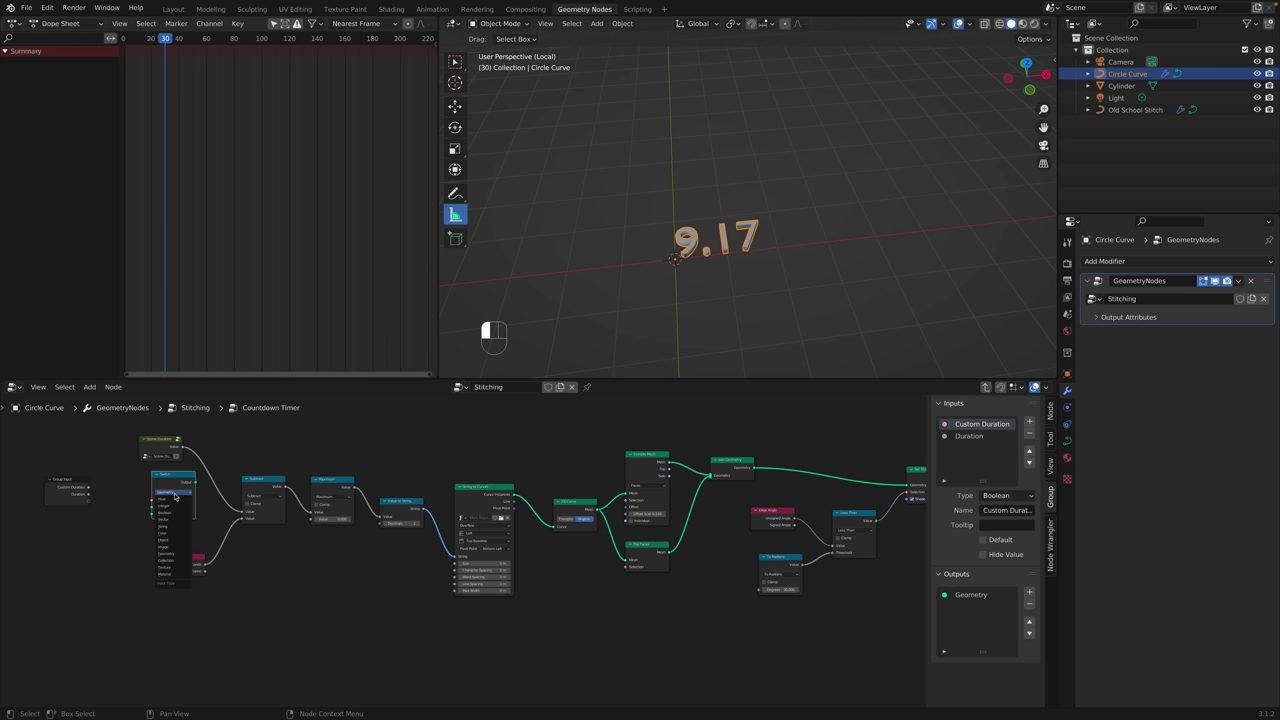
left_click(175, 495)
left_click(175, 495)
left_click(175, 495)
left_click_drag(176, 458, 148, 449)
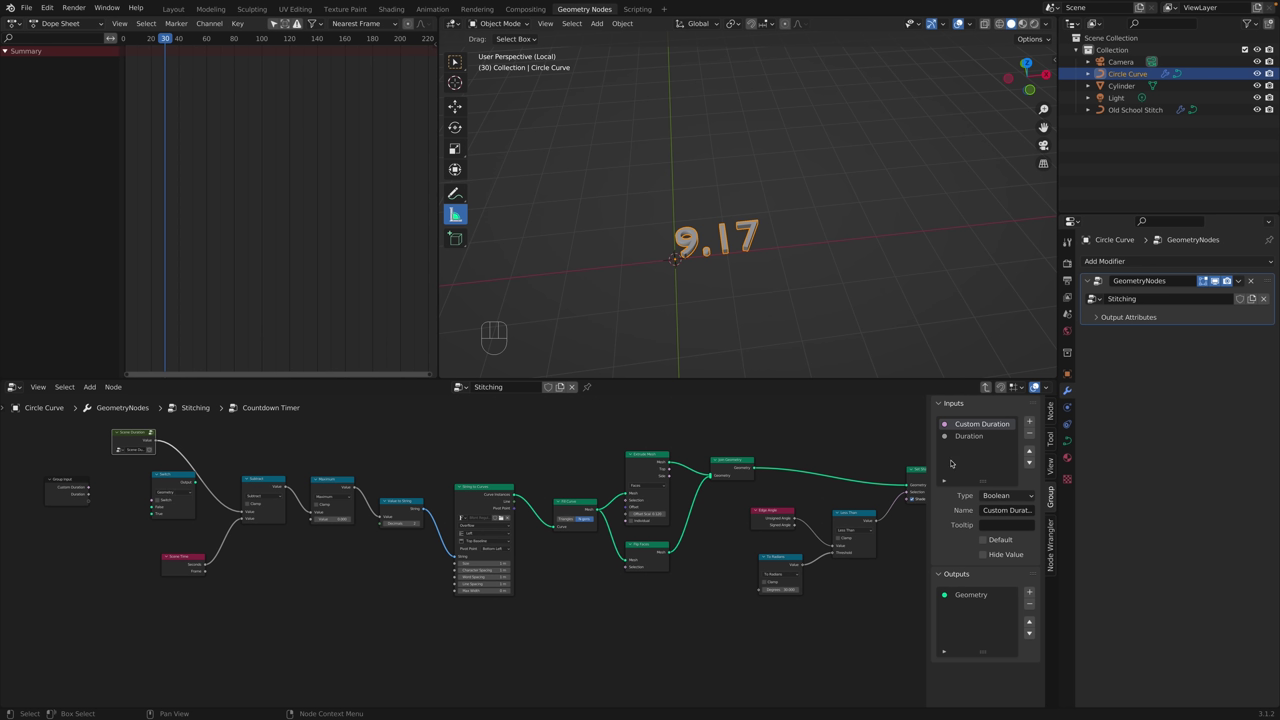
Check the Duration group input's type, set the Switch node's type to Float, and move the node slightly down.
left_click(970, 437)
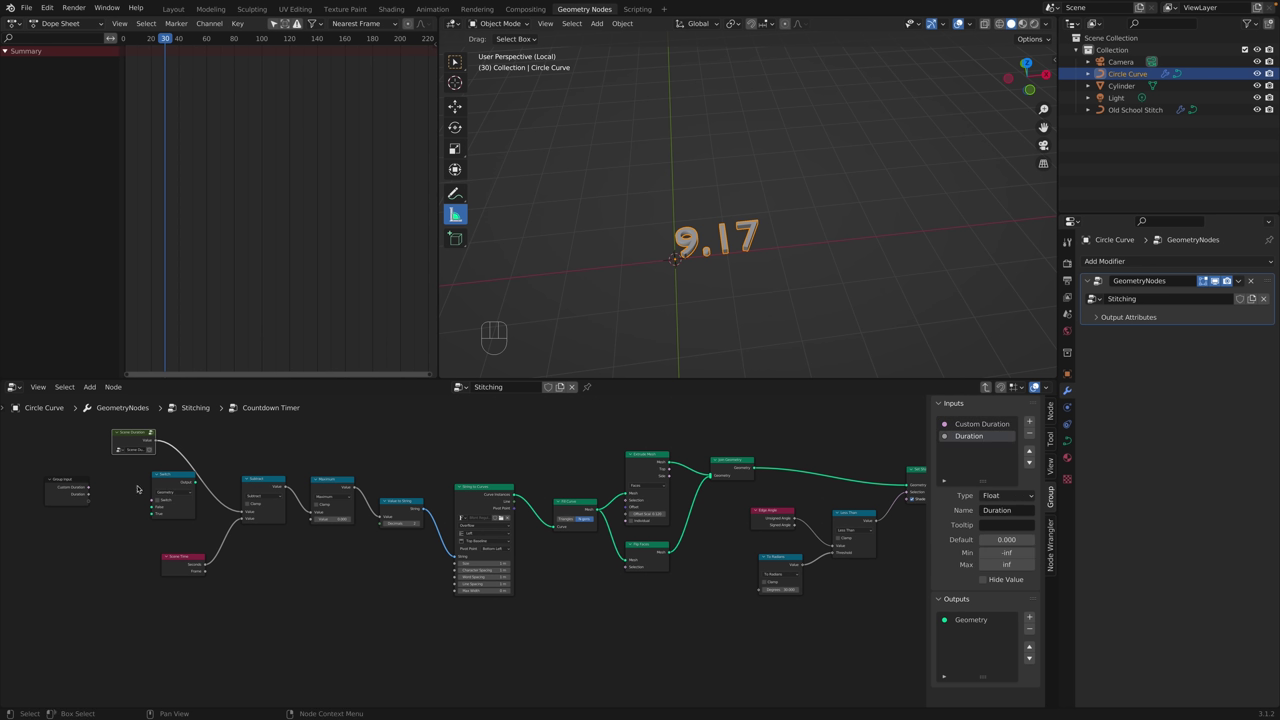
left_click(174, 494)
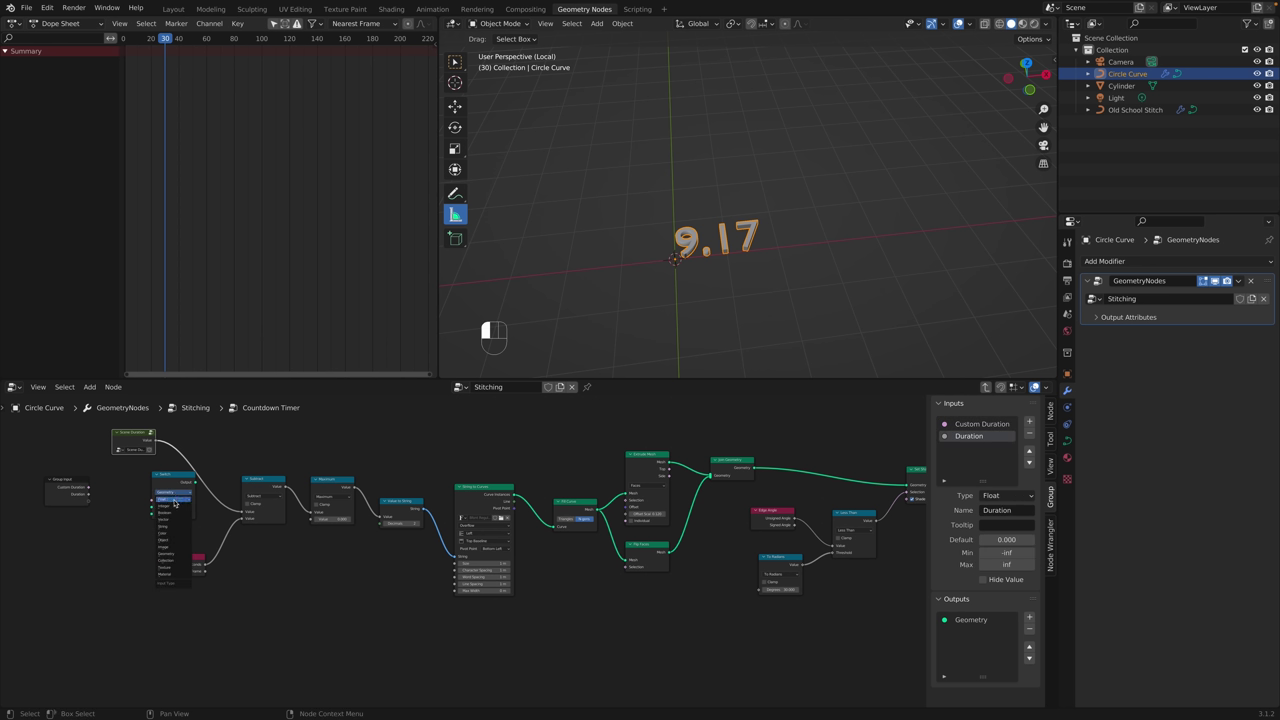
left_click(174, 501)
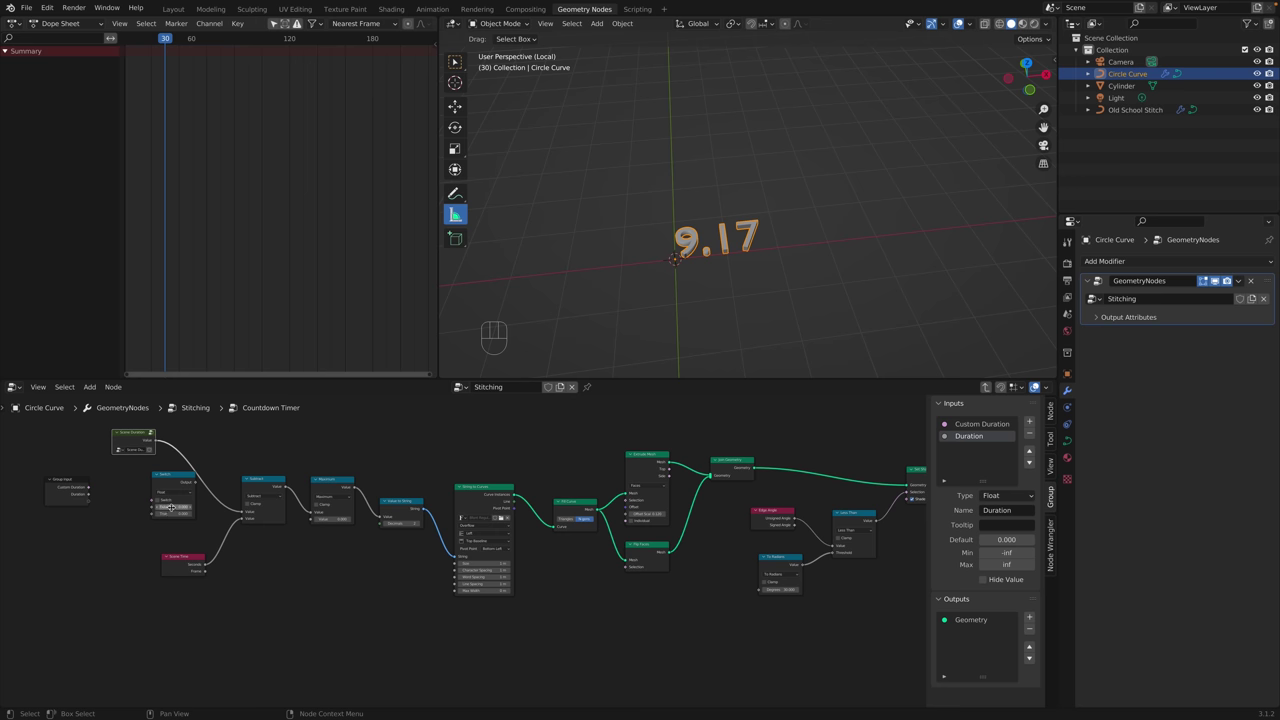
left_click_drag(176, 484, 178, 492)
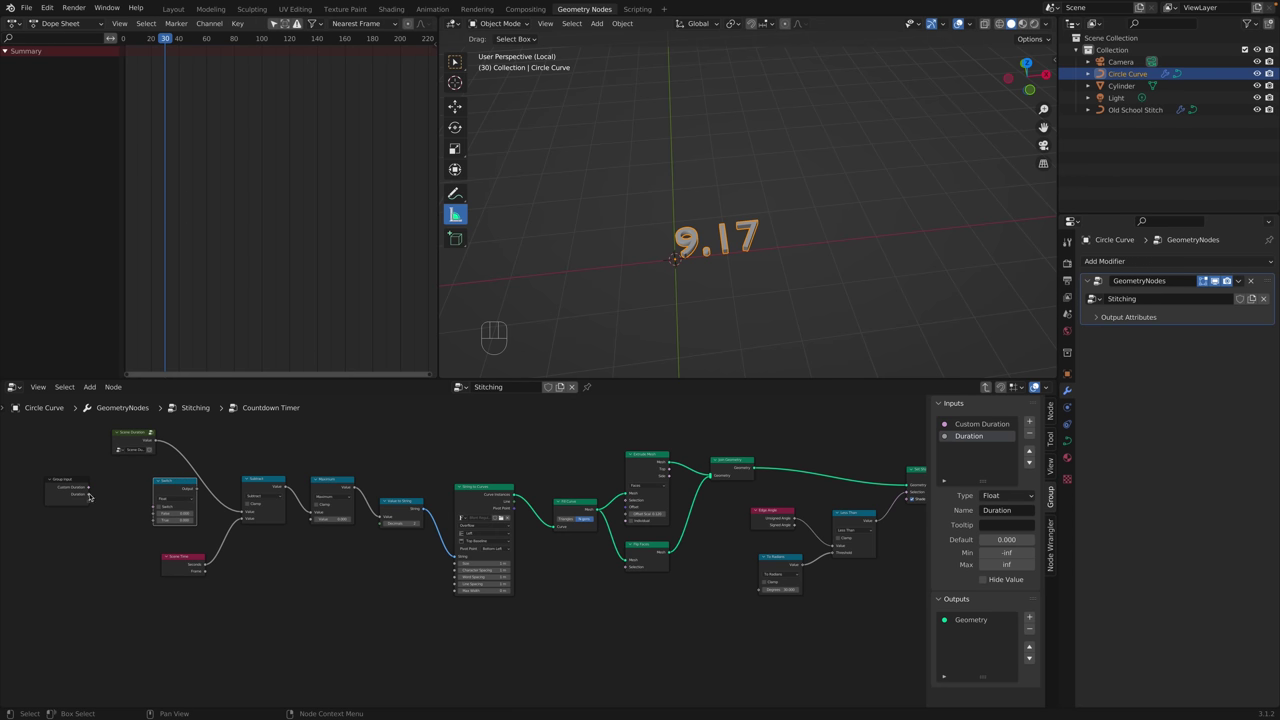
Wire Custom Duration to the Switch's Switch input, Scene Duration to False, Duration to True, and the Switch output to Subtract's first value.
left_click_drag(89, 488, 166, 484)
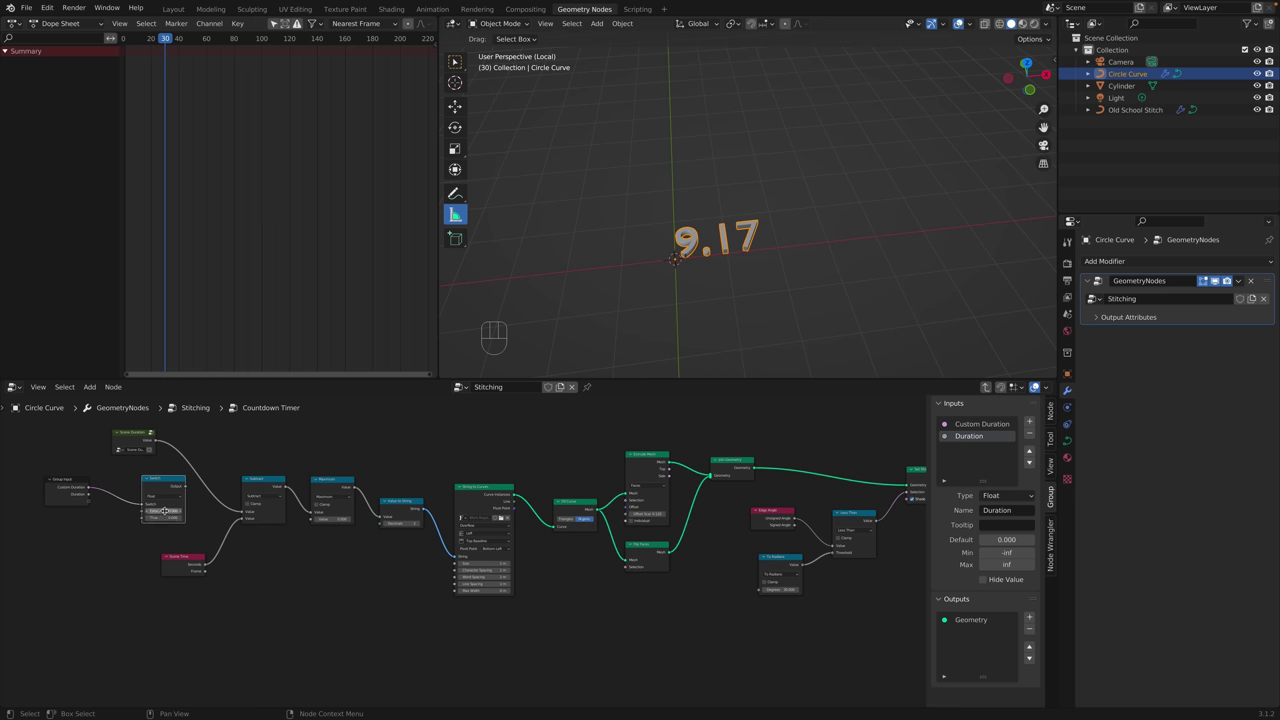
left_click_drag(138, 435, 182, 449)
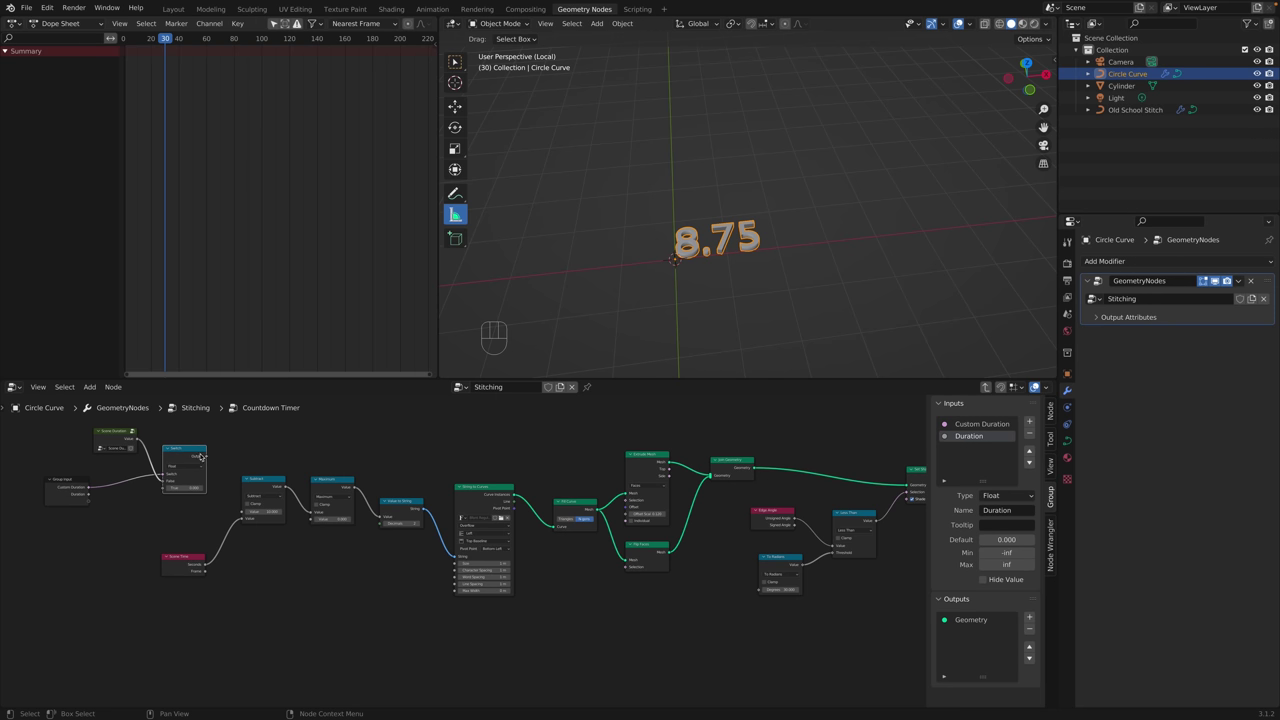
left_click_drag(206, 457, 242, 511)
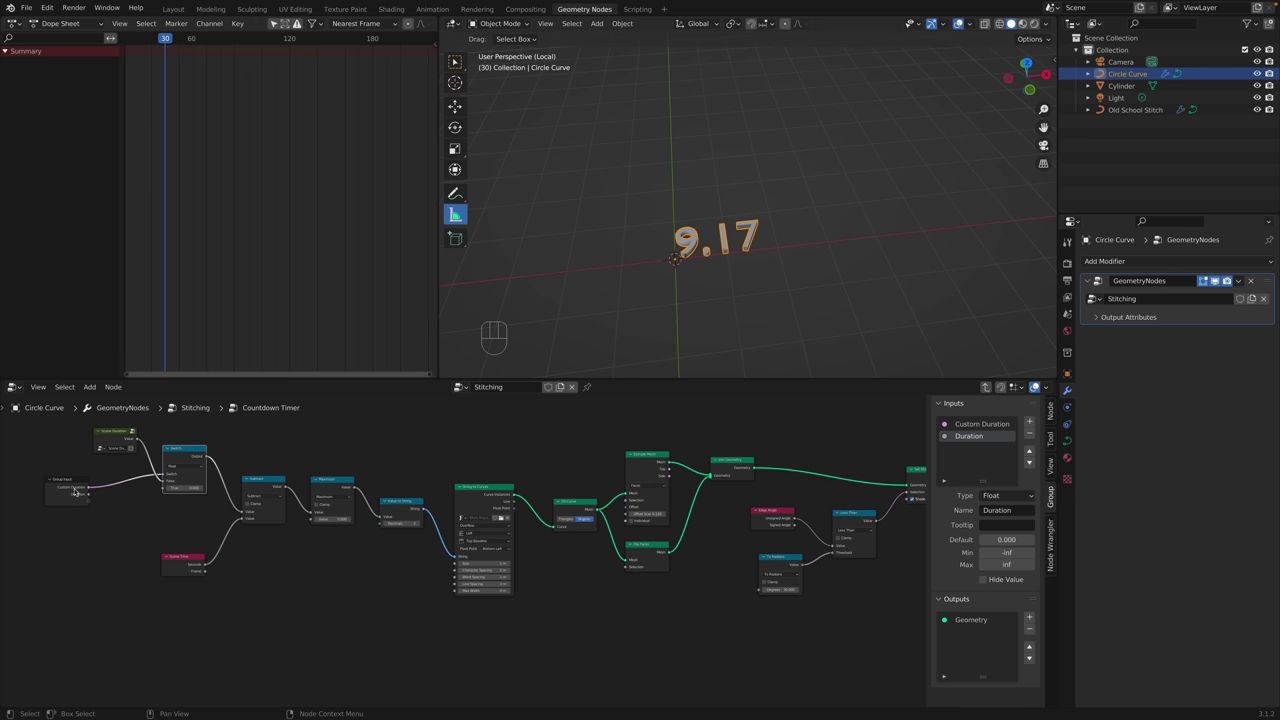
left_click_drag(89, 494, 164, 487)
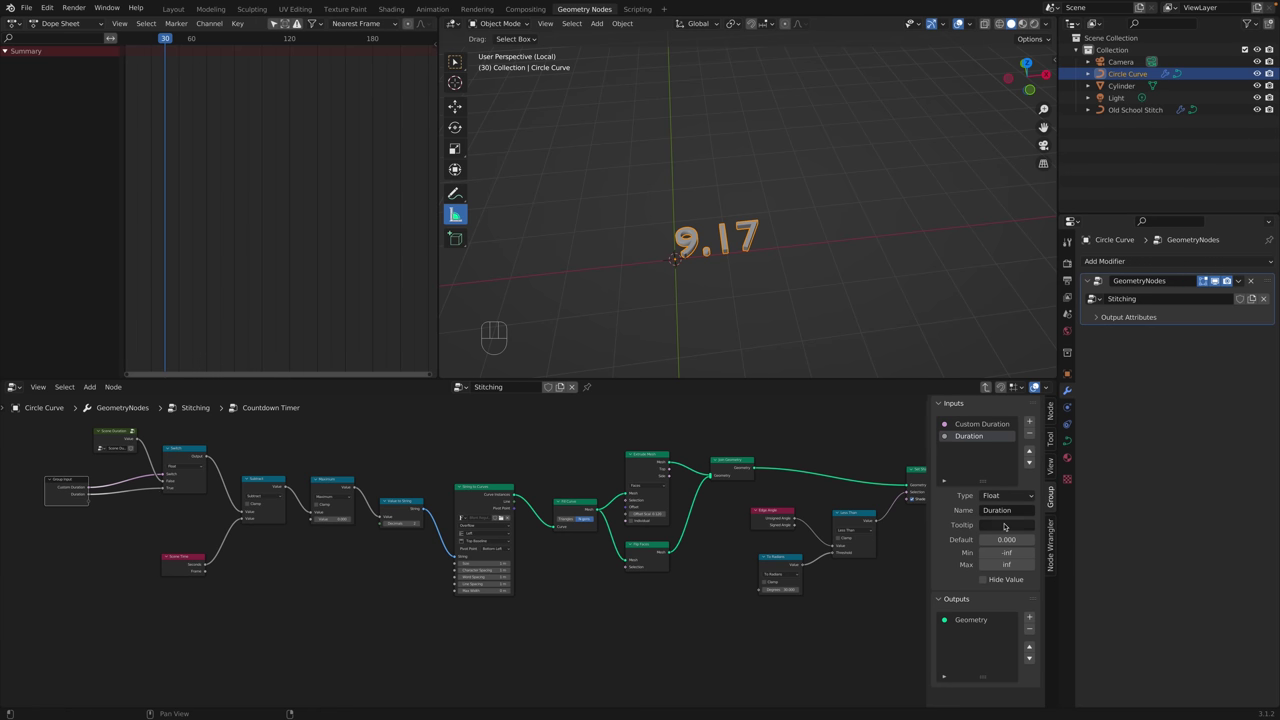
Rewind the animation to frame 0 and leave the Countdown Timer group for the parent Stitching node tree.
key("shift+Left")
scroll(424, 38, "down", 20, "alt")
scroll(424, 40, "up", 20, "alt")
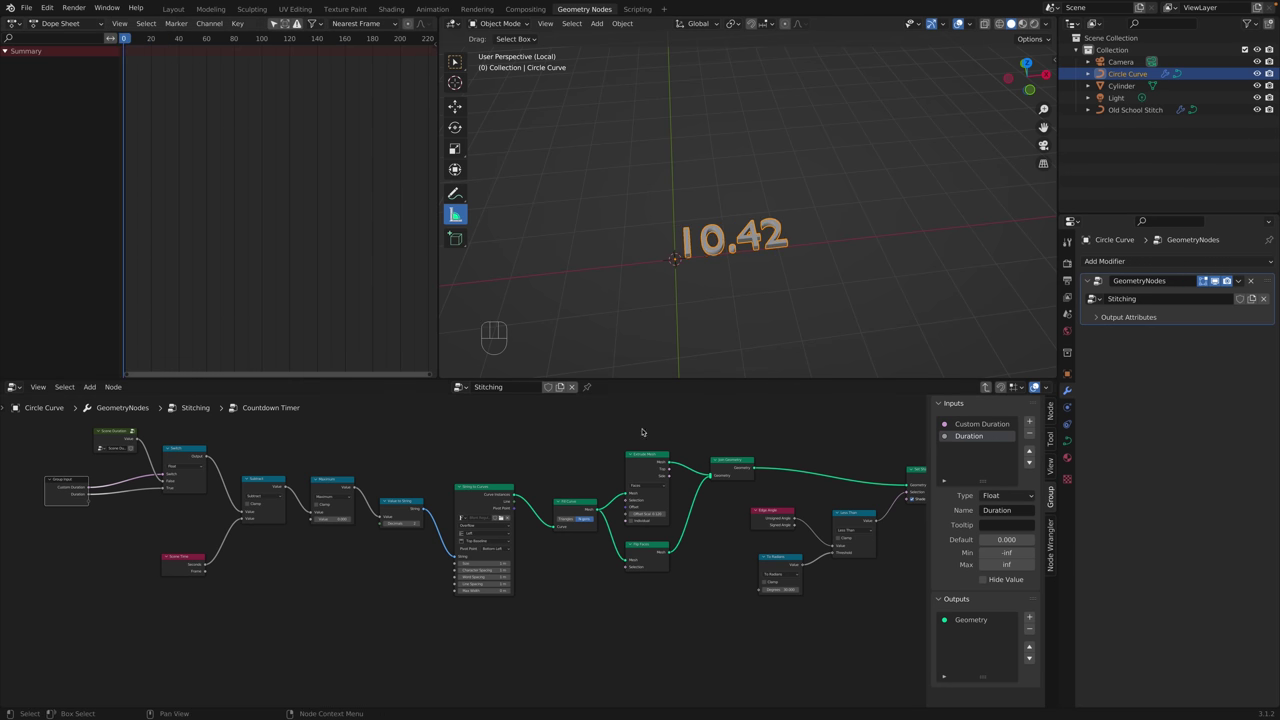
middle_click_drag(393, 451, 390, 470)
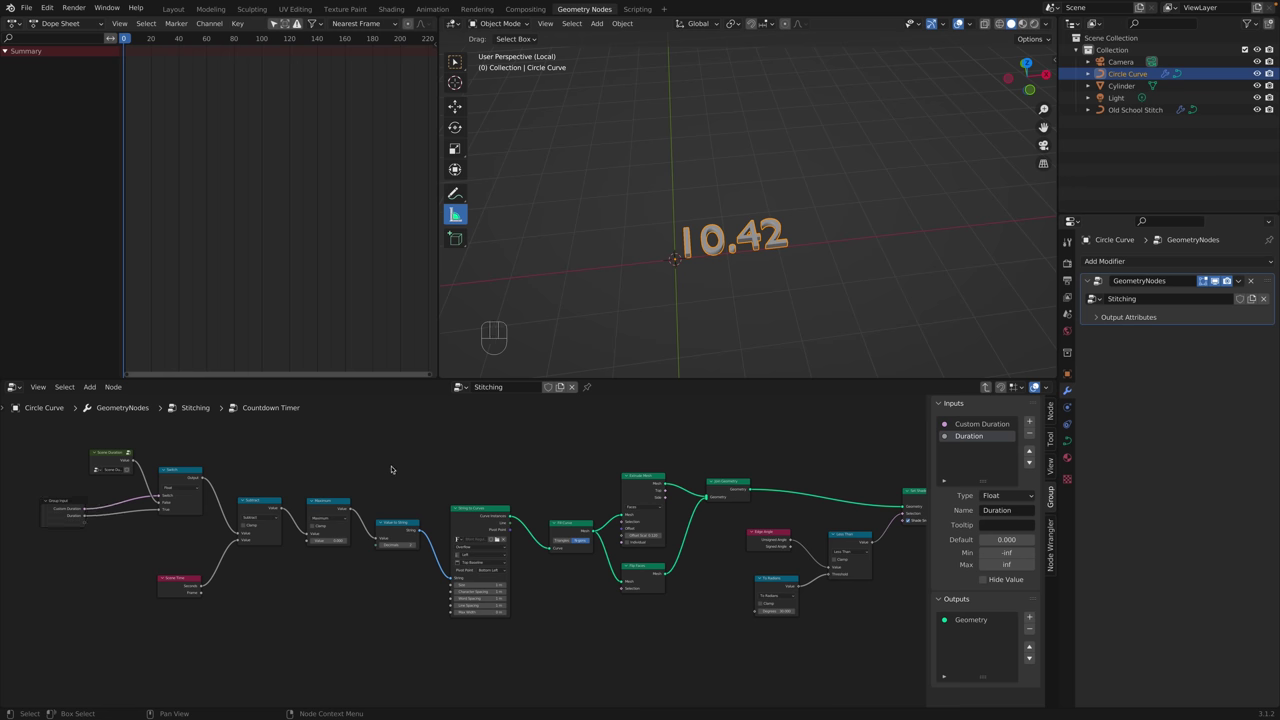
key("Tab")
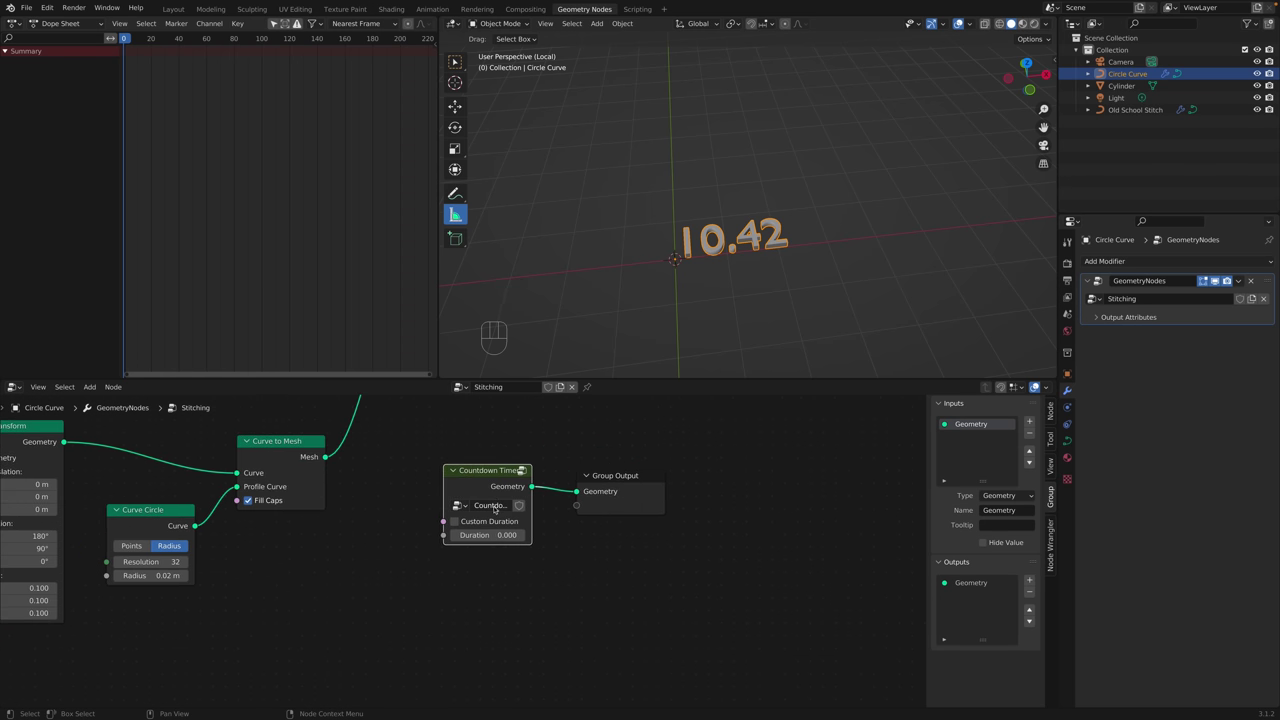
key("Tab")
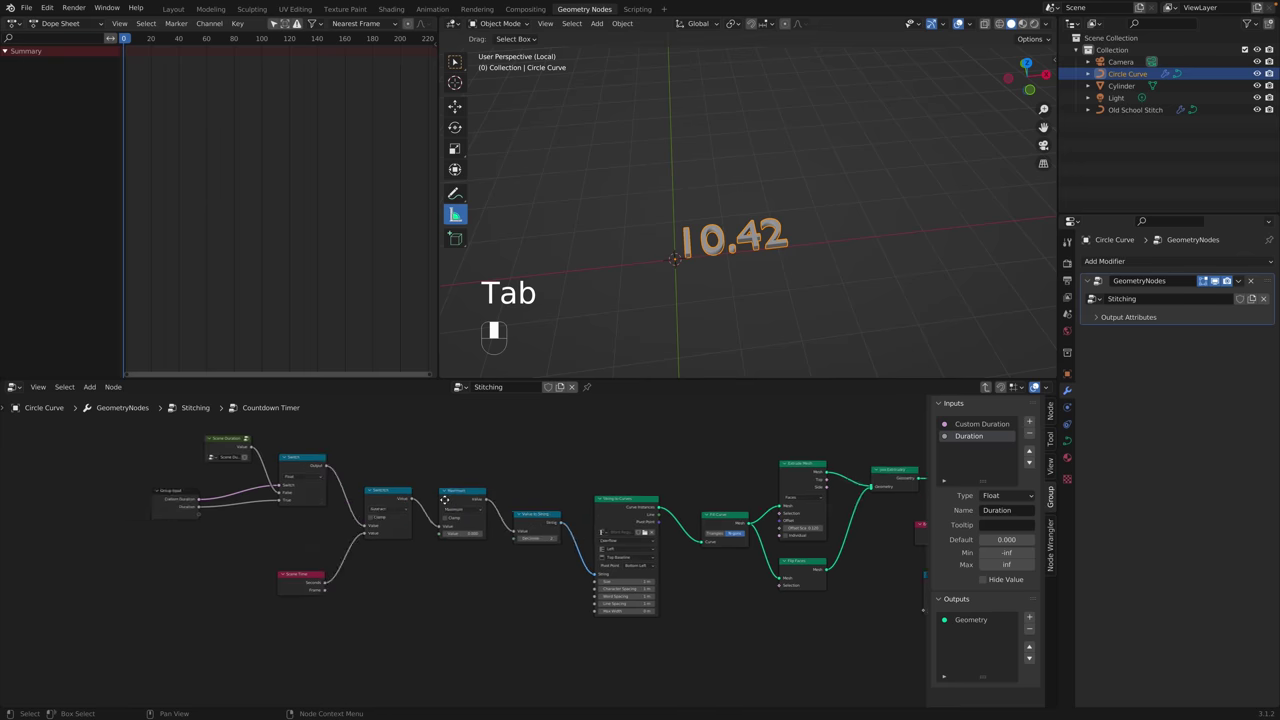
key("Tab")
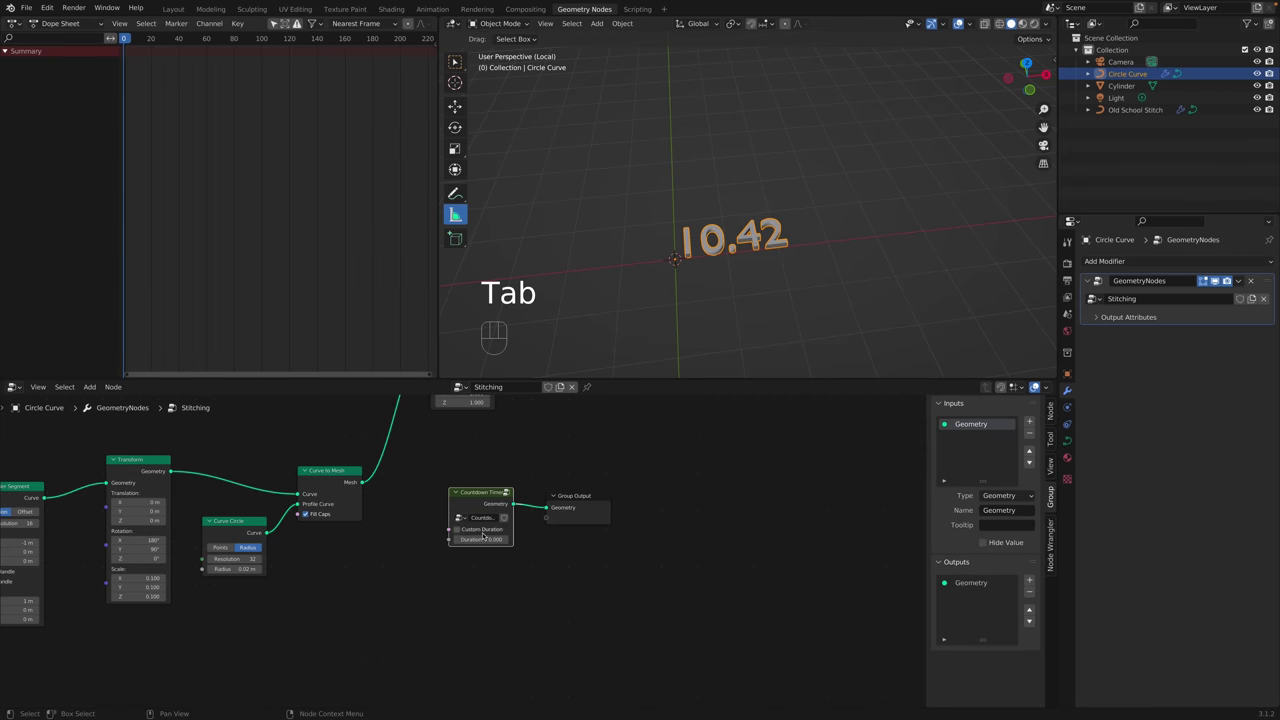
Test the Custom Duration option on the Countdown Timer node with a Duration of 20, and turn the option off.
left_click(473, 533)
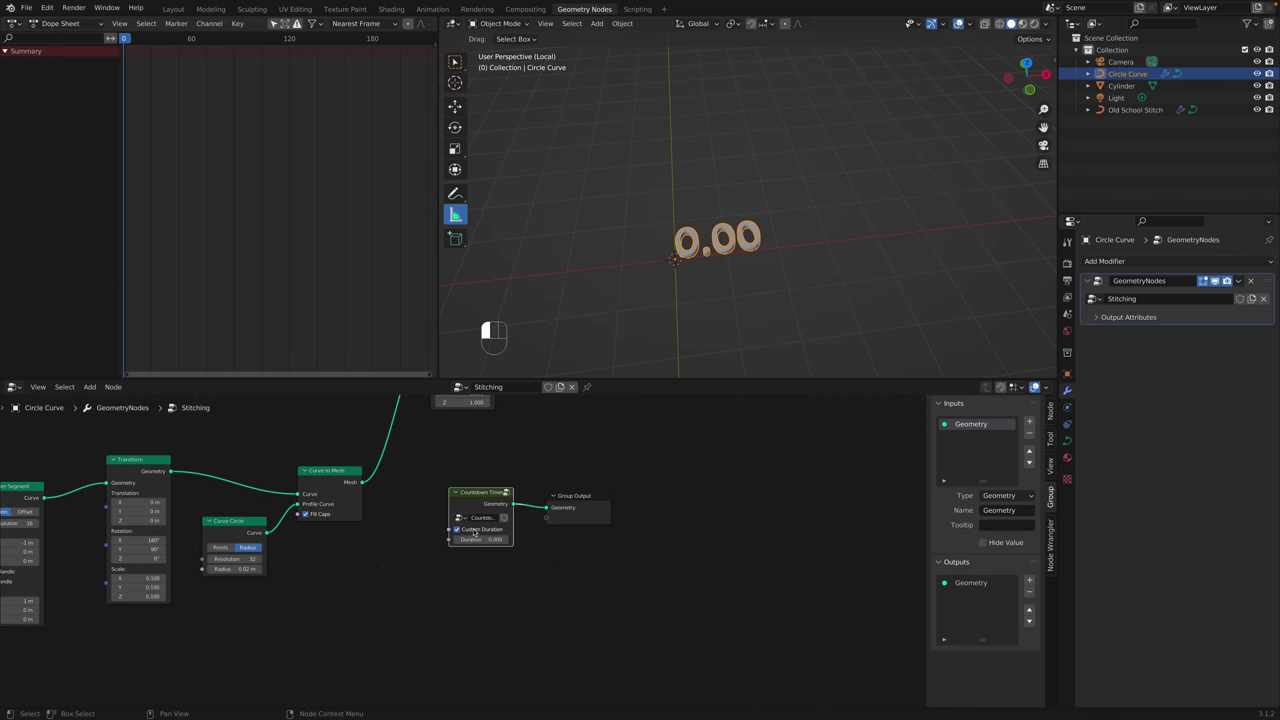
left_click(473, 533)
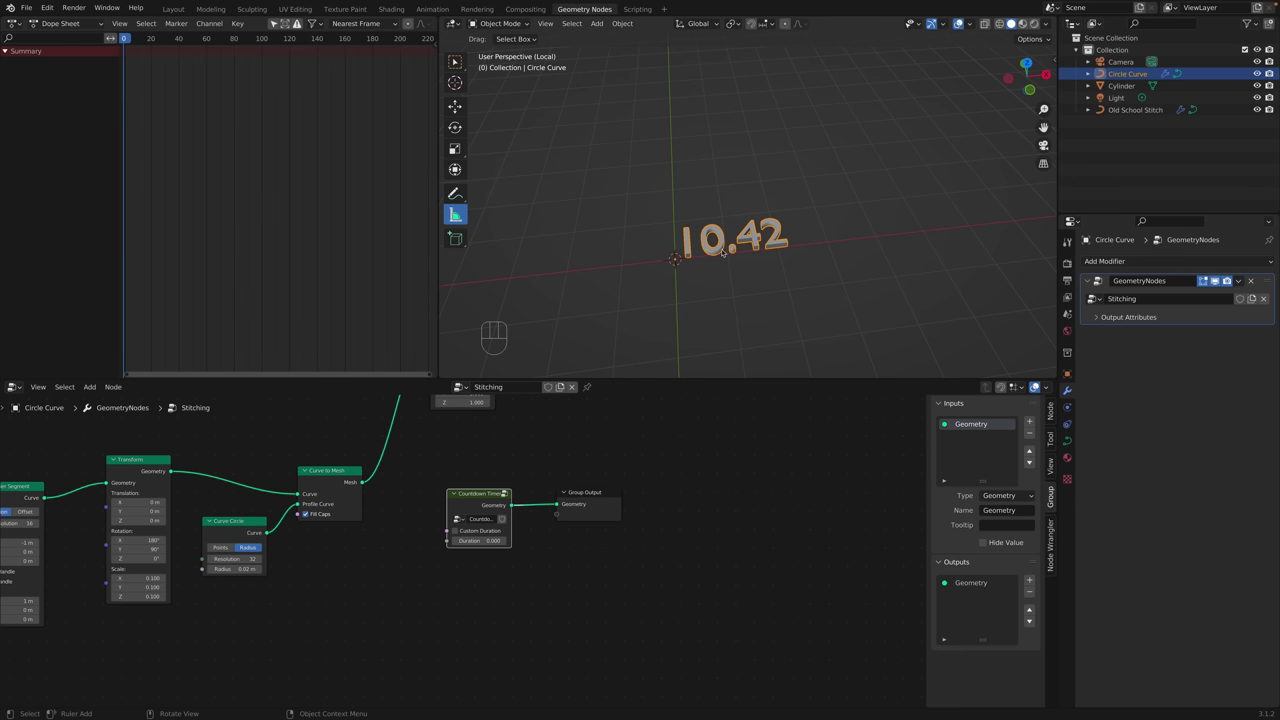
left_click(459, 532)
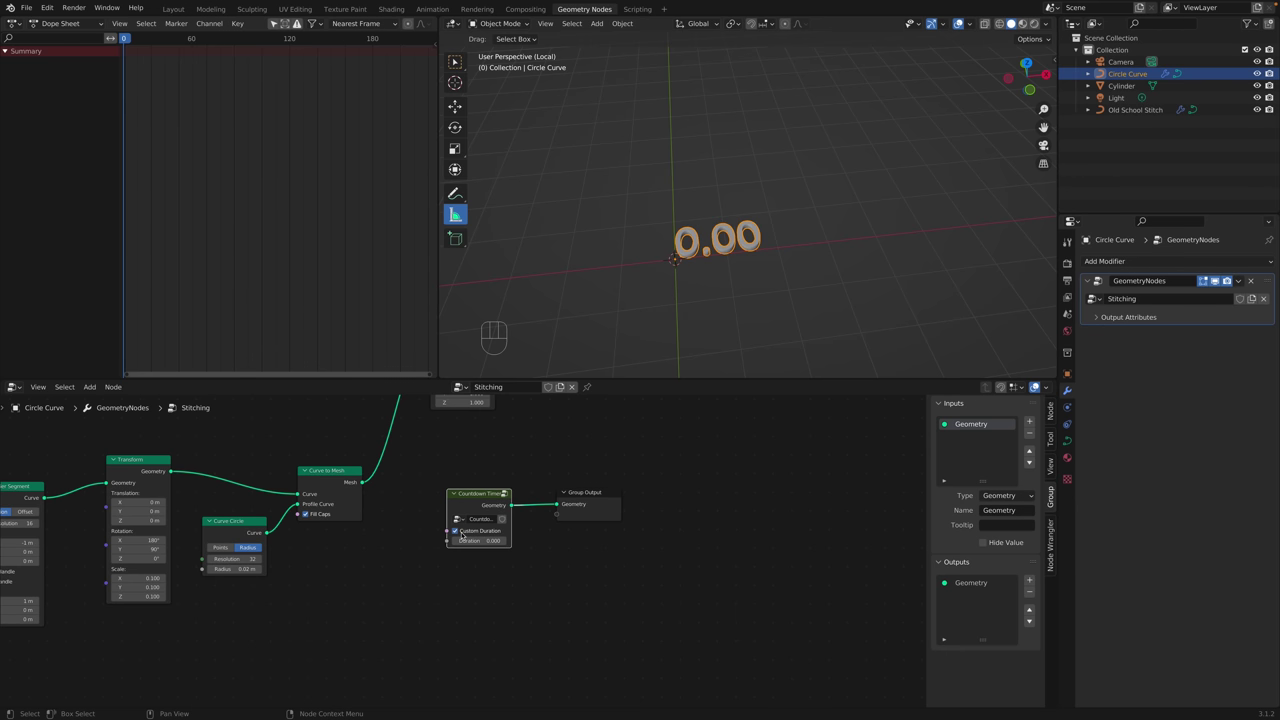
mouse_move(470, 541)
left_mouse_down()
mouse_move(580, 541)
mouse_move(464, 542)
left_mouse_up()
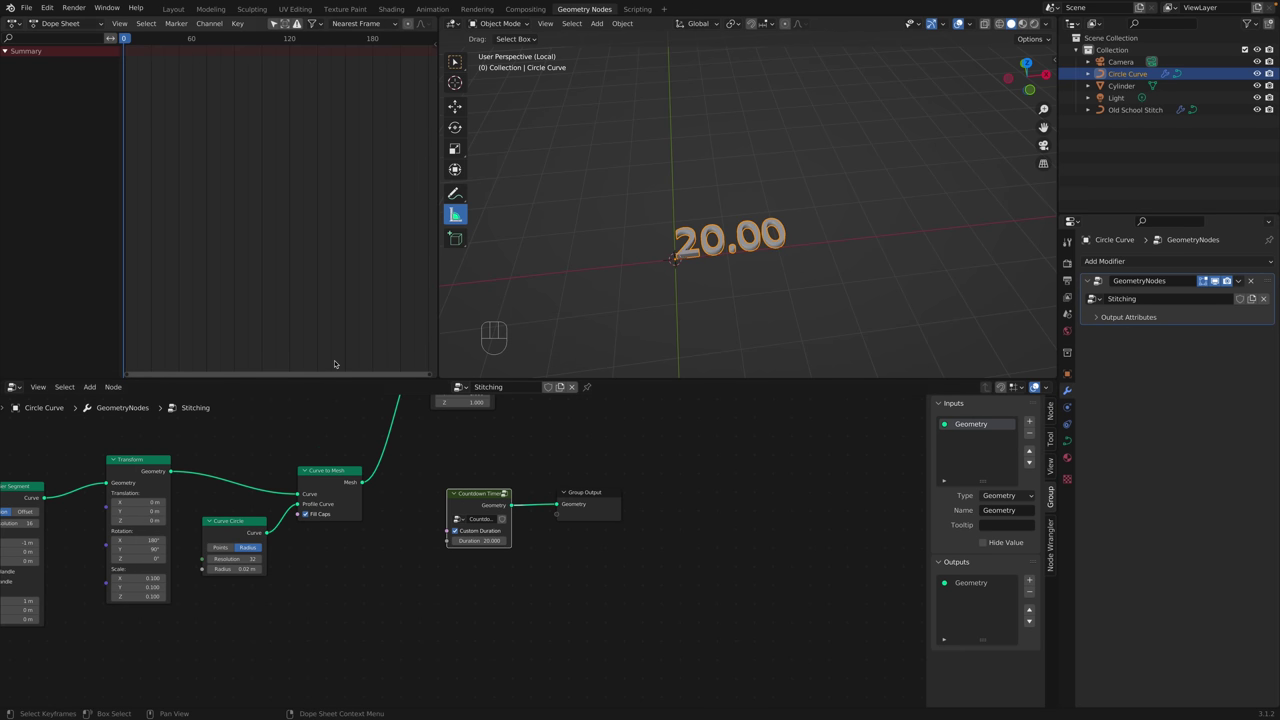
mouse_move(126, 40)
left_mouse_down()
mouse_move(352, 44)
mouse_move(124, 44)
left_mouse_up()
left_click(471, 532)
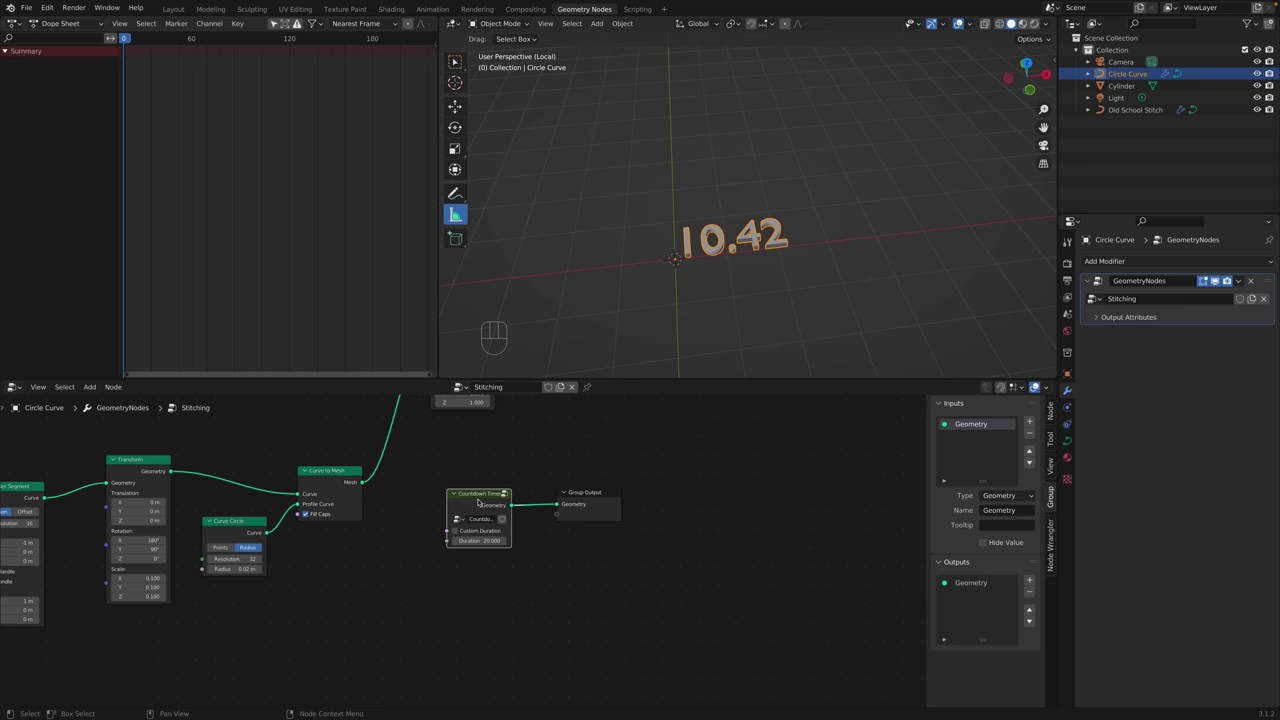
Enter the Countdown Timer group and compare the settings of its Custom Duration and Duration inputs.
key("Tab")
left_click(965, 424)
left_click(968, 436)
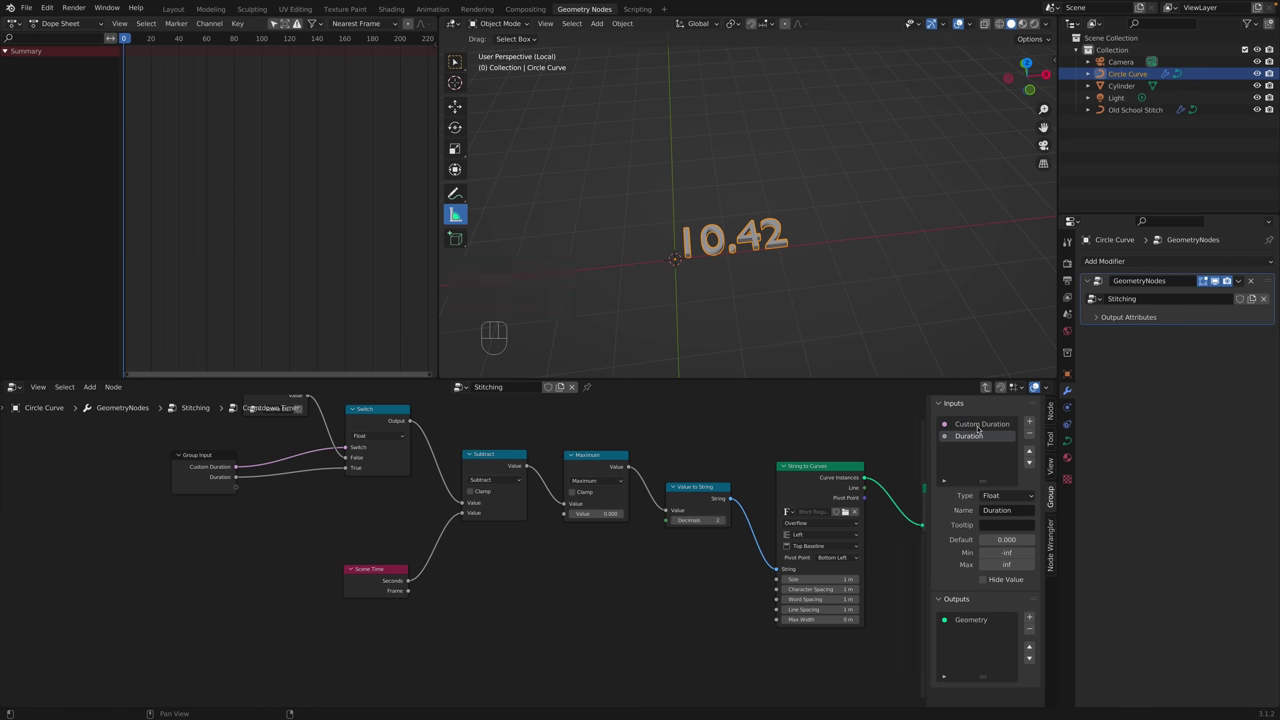
left_click(978, 424)
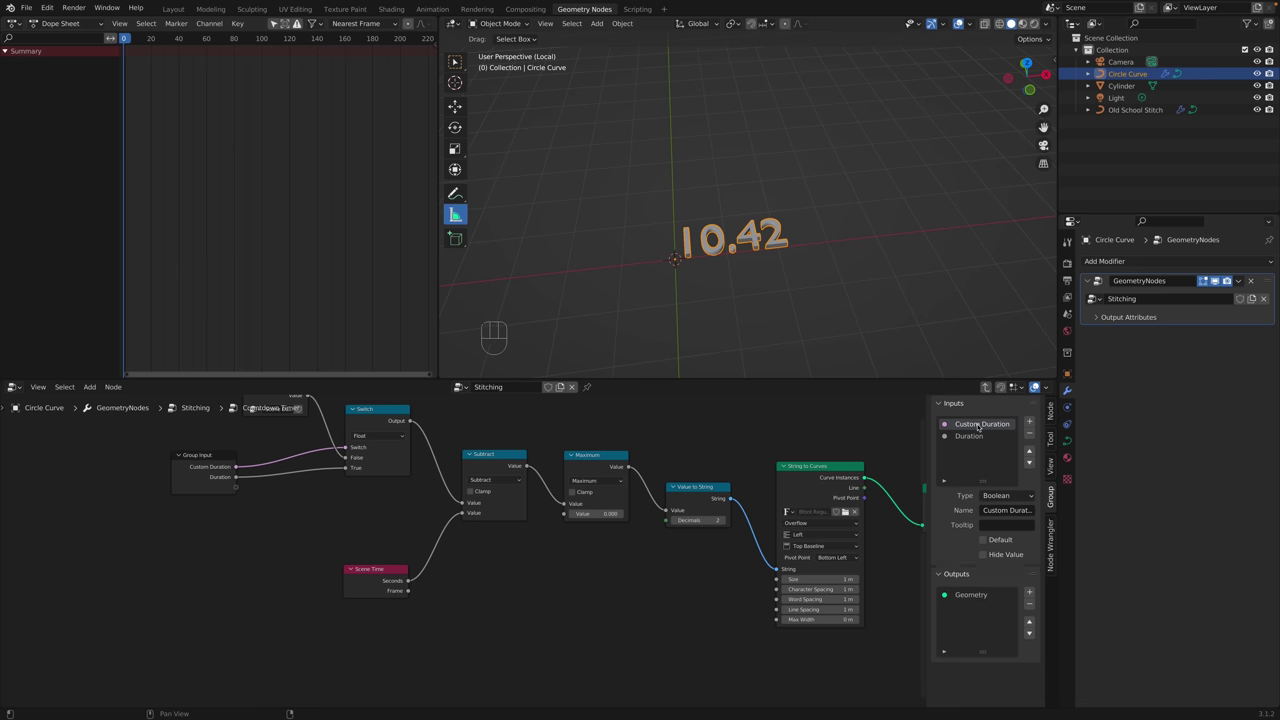
left_click(974, 437)
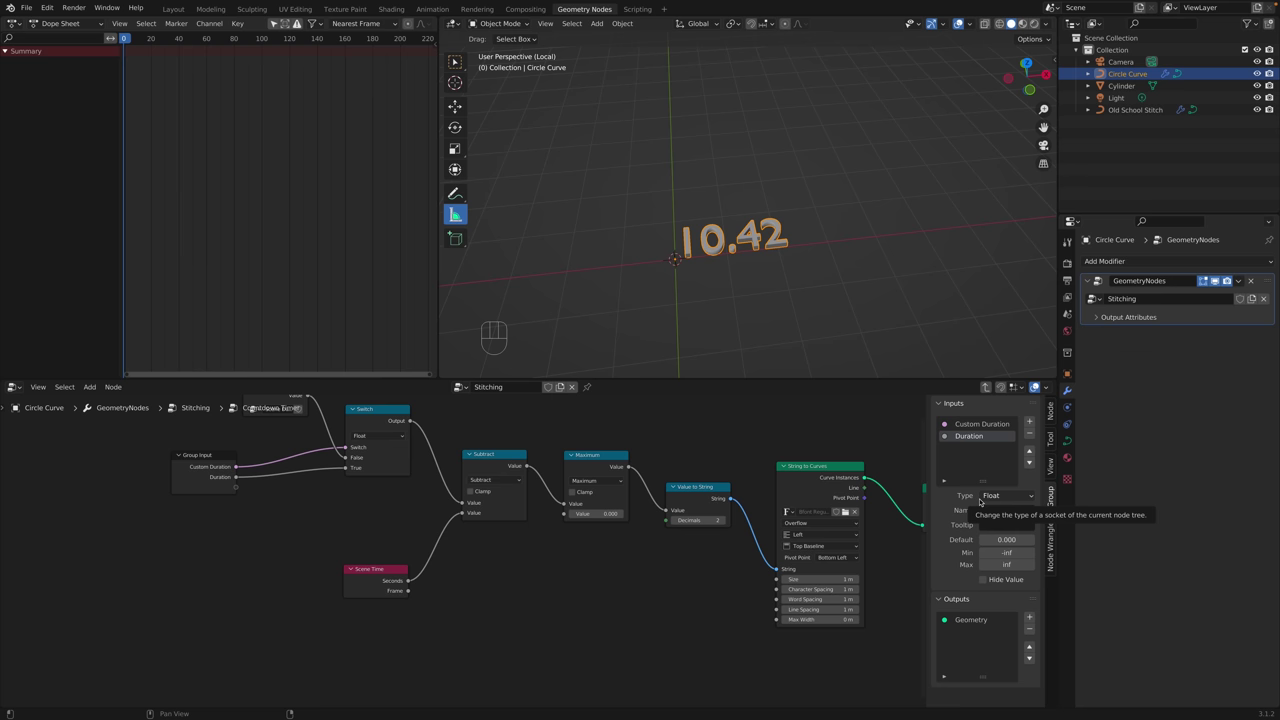
scroll(462, 550, "down", 2)
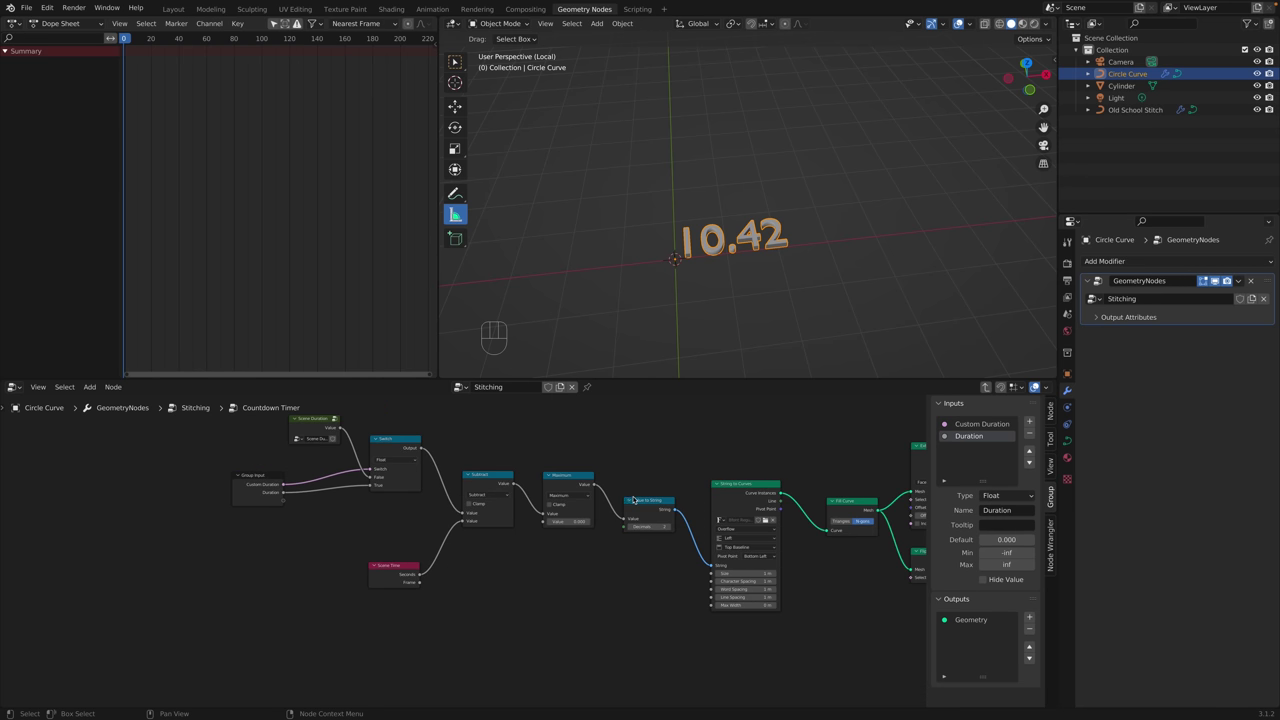
Enable Hide Value for the Duration group input and inspect the Countdown Timer node in the Stitching tree.
left_click(984, 580)
key("Tab")
key("Tab")
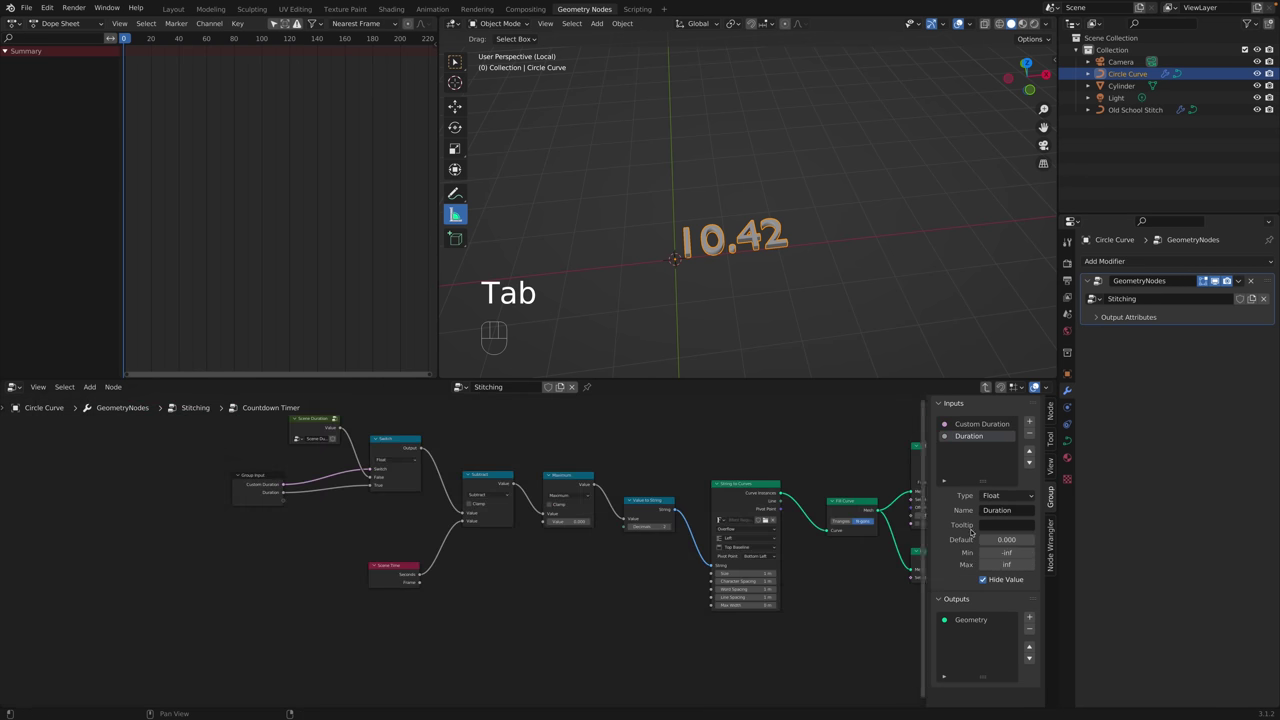
left_click(996, 584)
key("Tab")
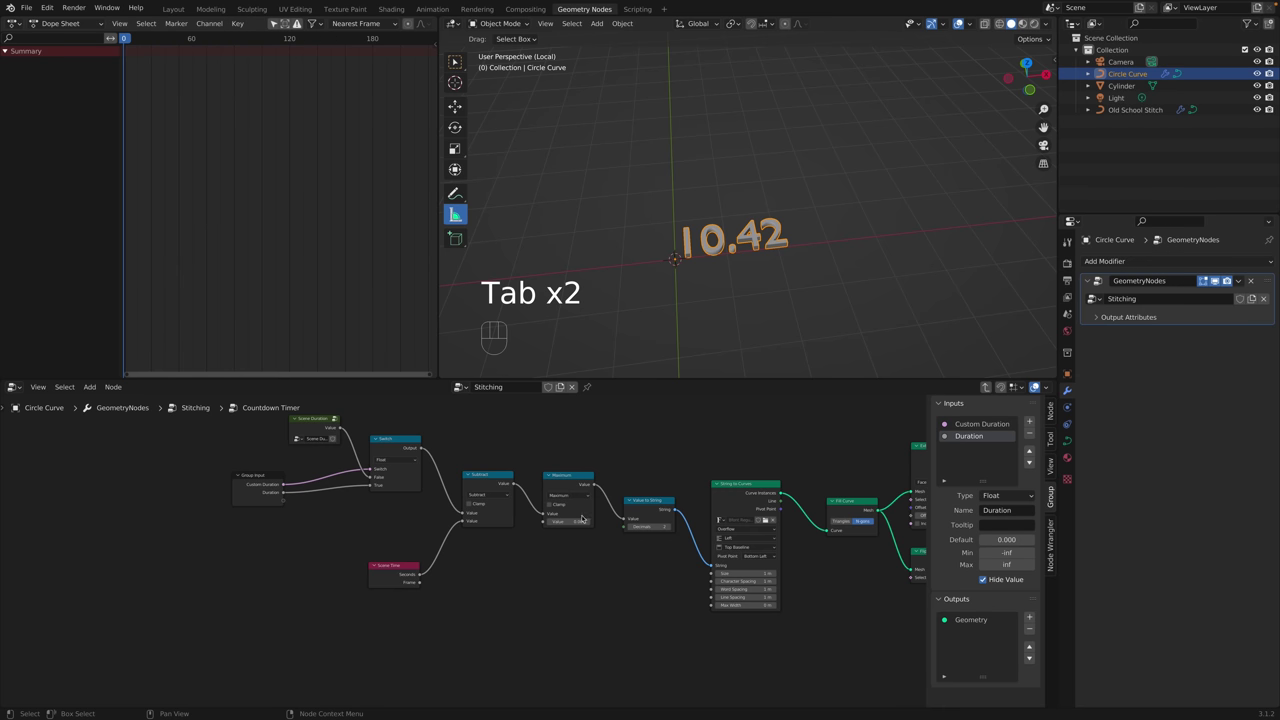
key("Tab")
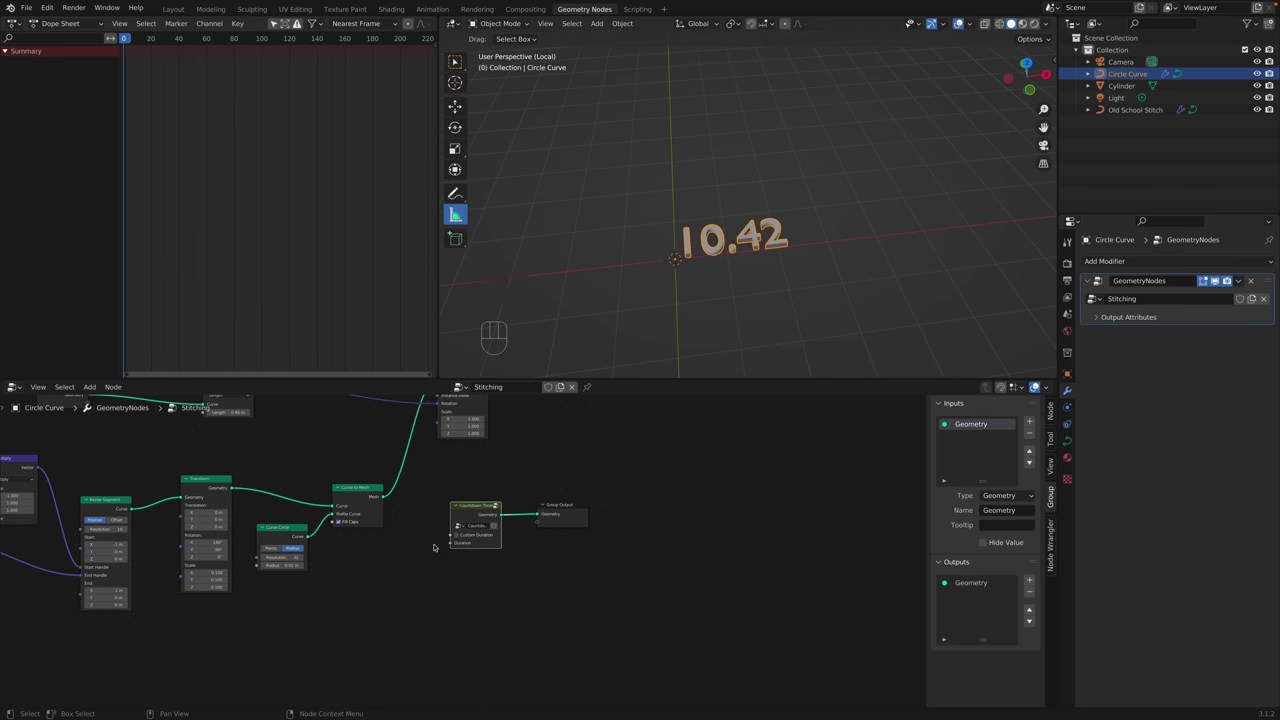
left_click_drag(398, 550, 431, 556)
left_click(480, 520)
Disable Hide Value for the Duration group input, check the node in the Stitching tree, and return inside the group.
key("Tab")
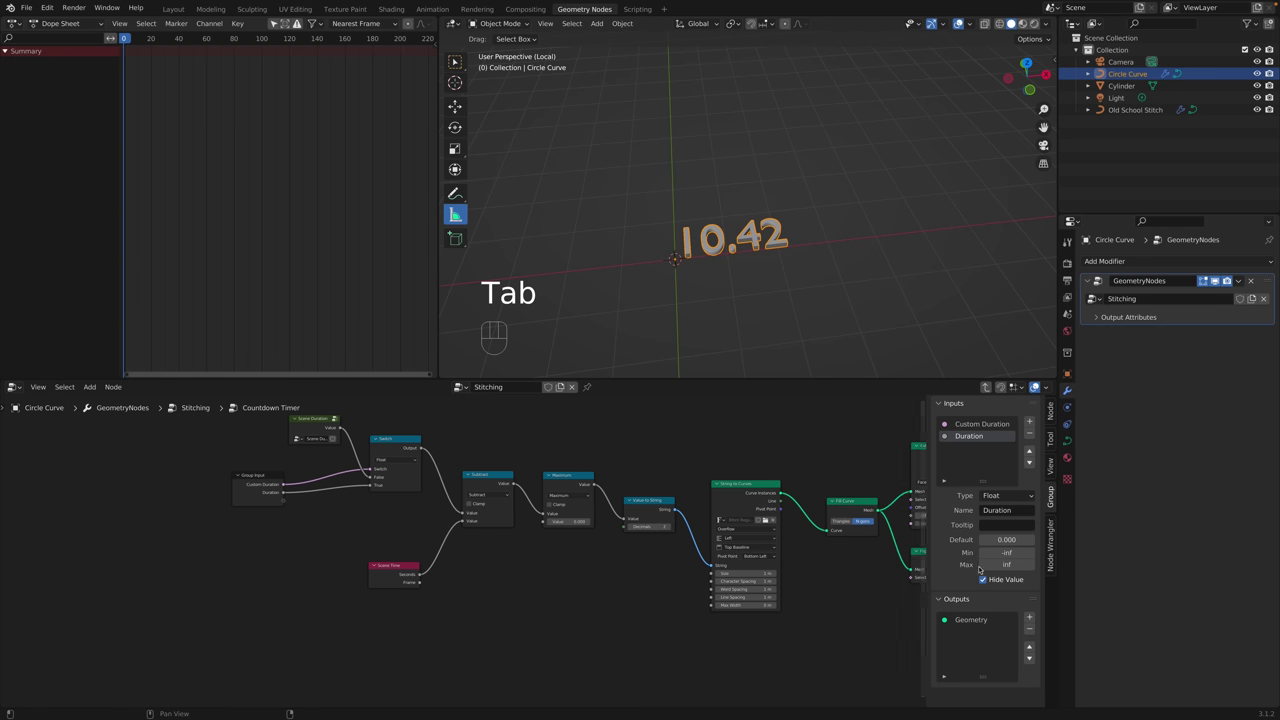
key("Tab")
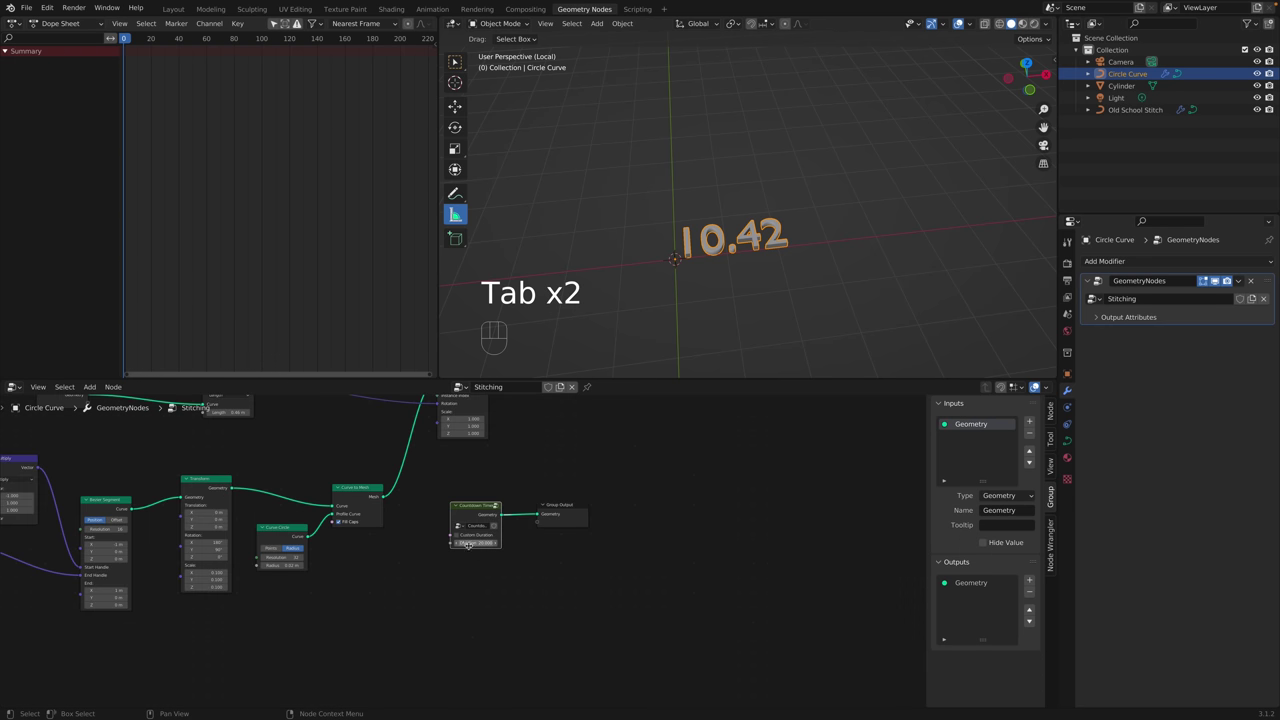
left_click_drag(488, 546, 412, 550, "shift")
key("Tab")
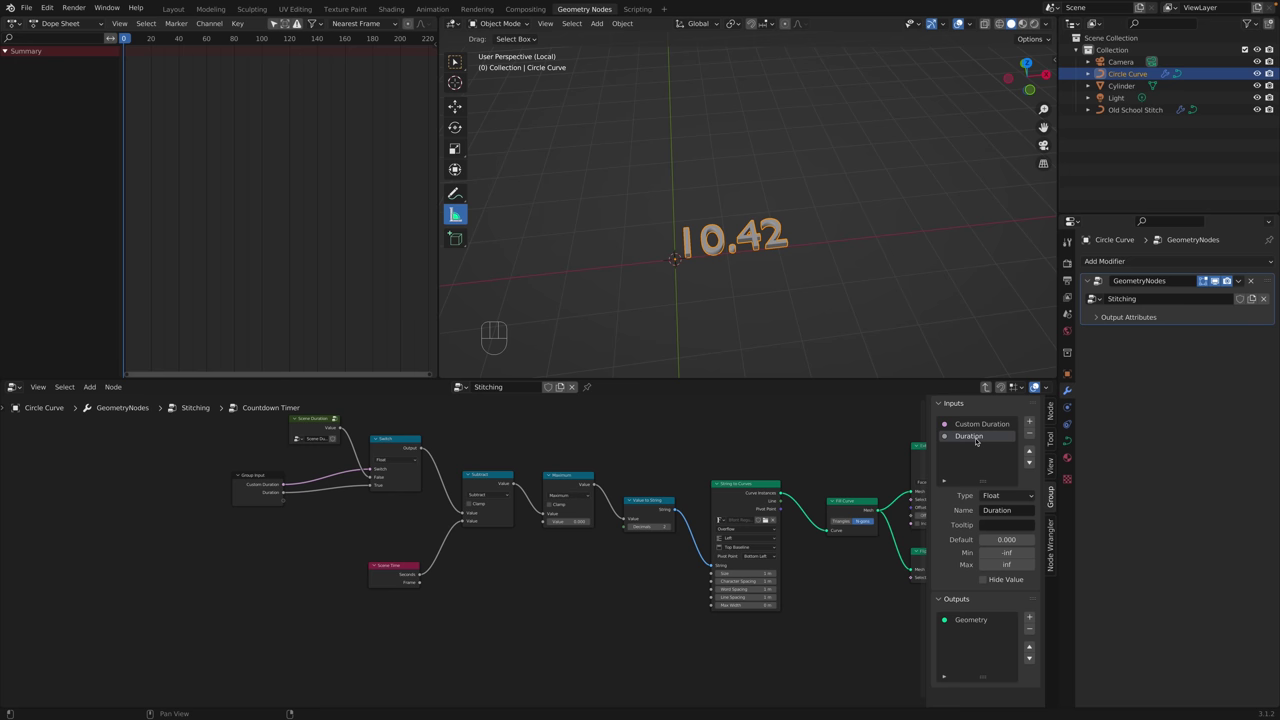
Move the Group Output node slightly up, next to the Set Shade Smooth node.
middle_click_drag(820, 540, 525, 539)
middle_click_drag(742, 539, 596, 540)
left_click(682, 495)
left_click_drag(682, 495, 680, 481)
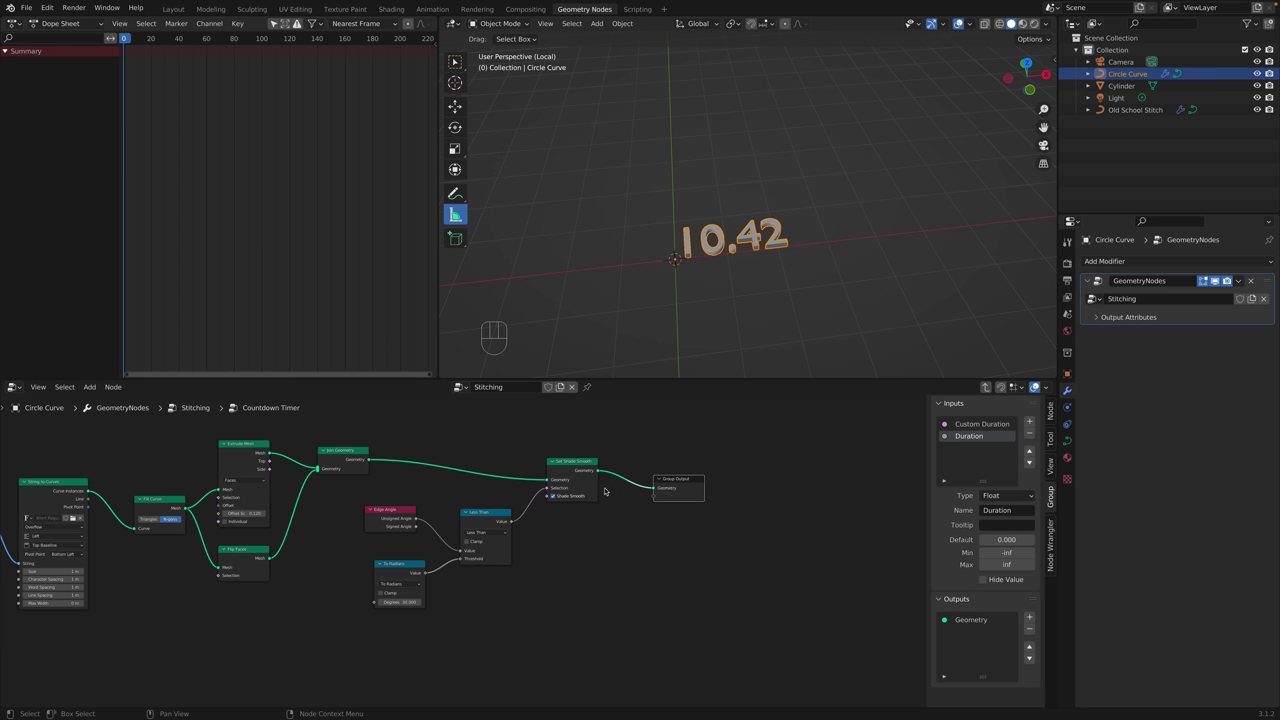
Select the group's Geometry output and examine its type and other settings.
left_click(995, 618)
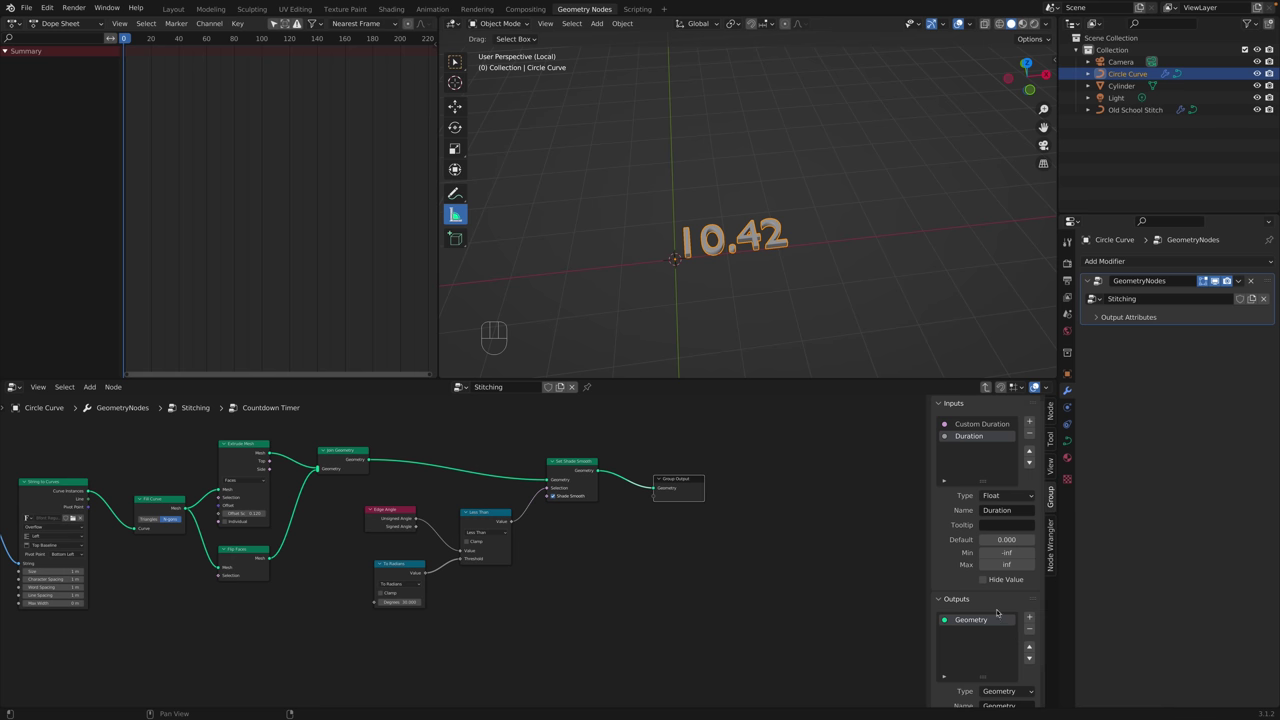
scroll(997, 613, "down", 2)
left_click(1006, 648)
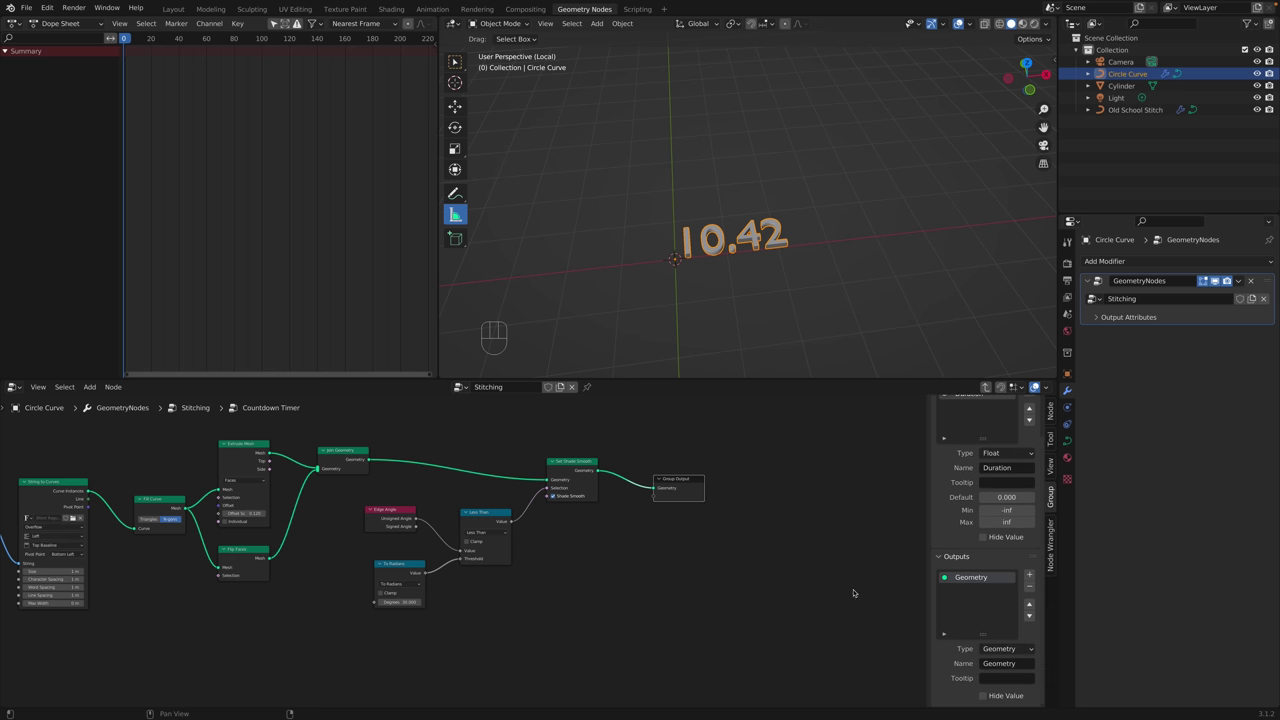
left_click(540, 569)
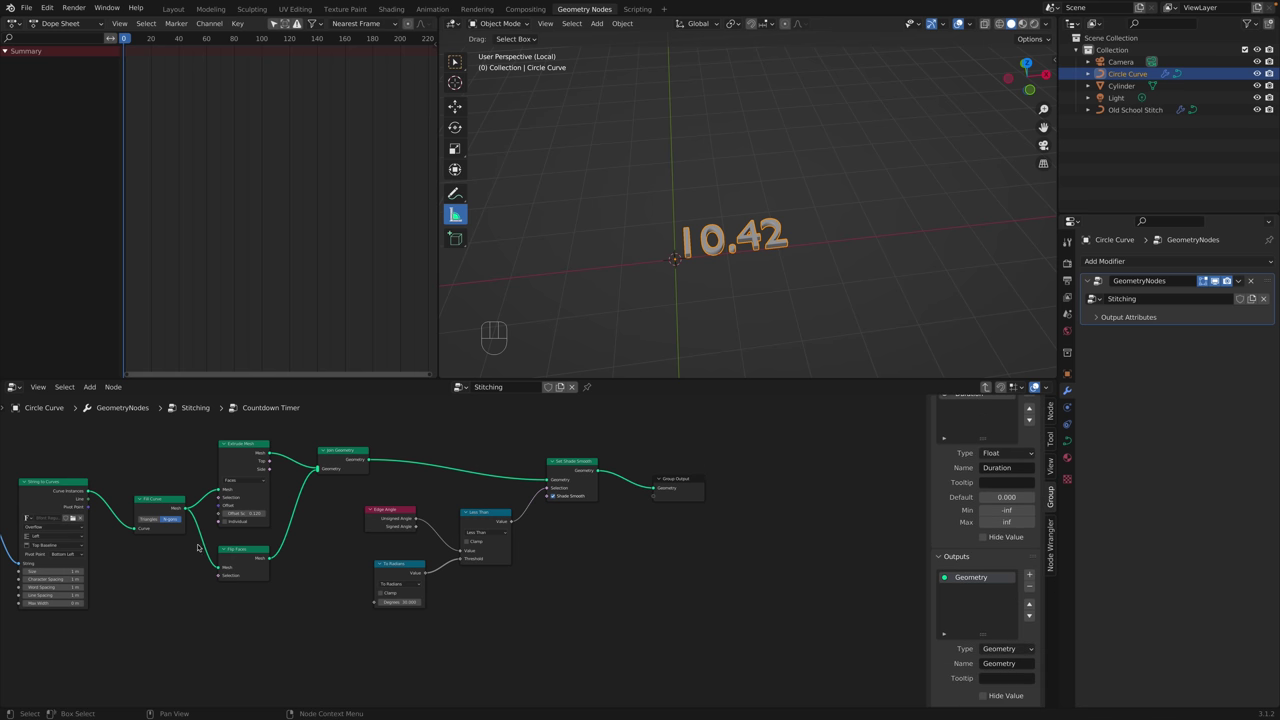
middle_click_drag(330, 603, 355, 588)
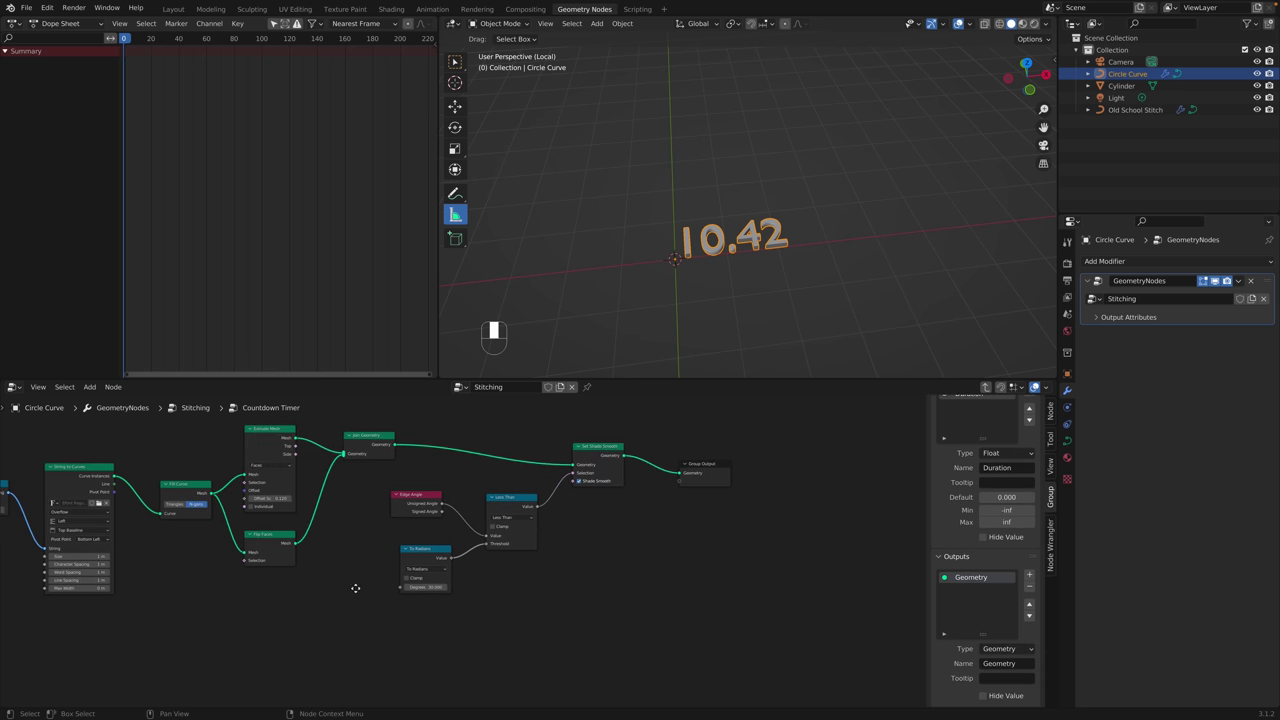
Connect the Maximum node's value to the Group Output as a new output and rename it Text Value.
middle_click_drag(157, 553, 493, 501)
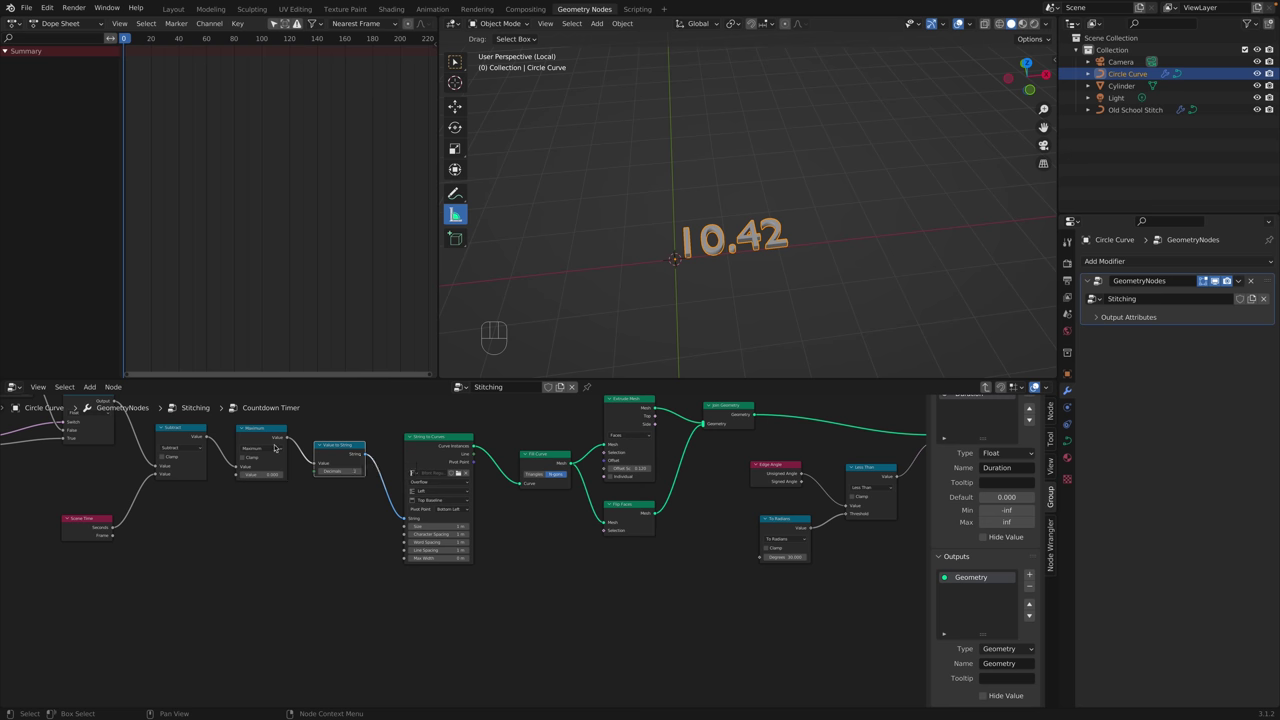
left_click_drag(365, 456, 378, 510)
left_click_drag(288, 440, 685, 498)
double_click(989, 590)
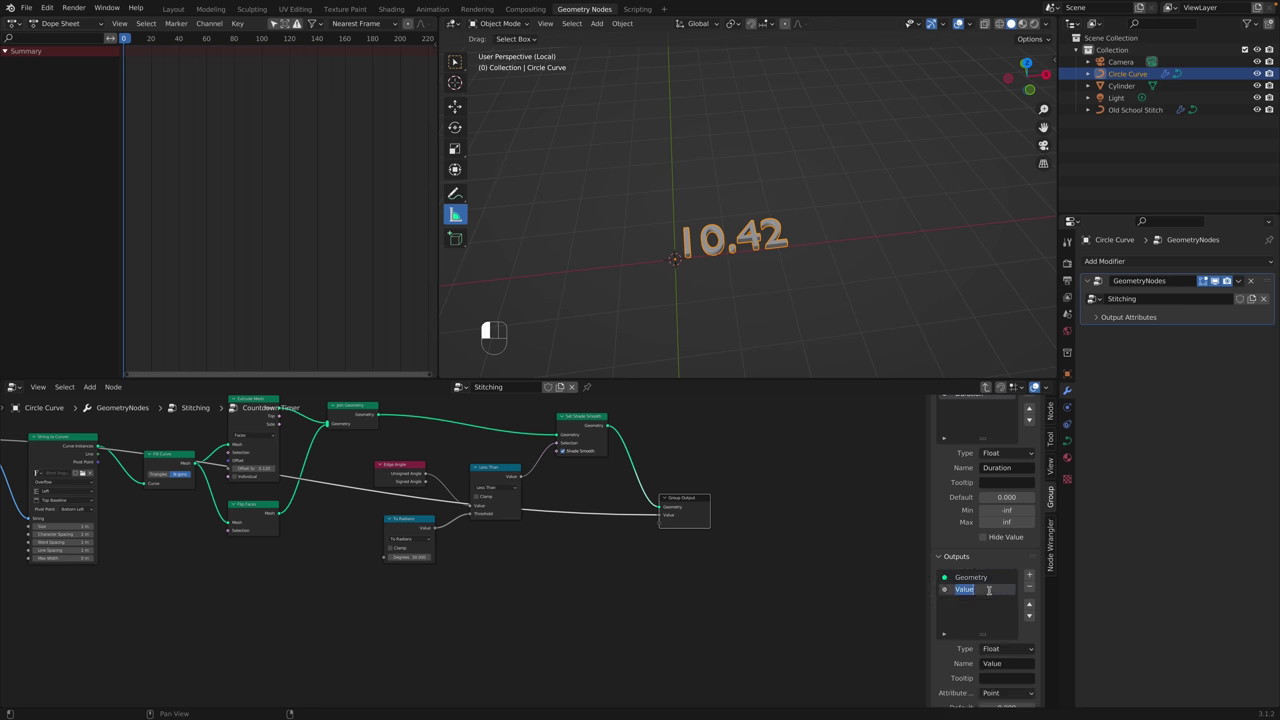
type("Text Value")
key("Return")
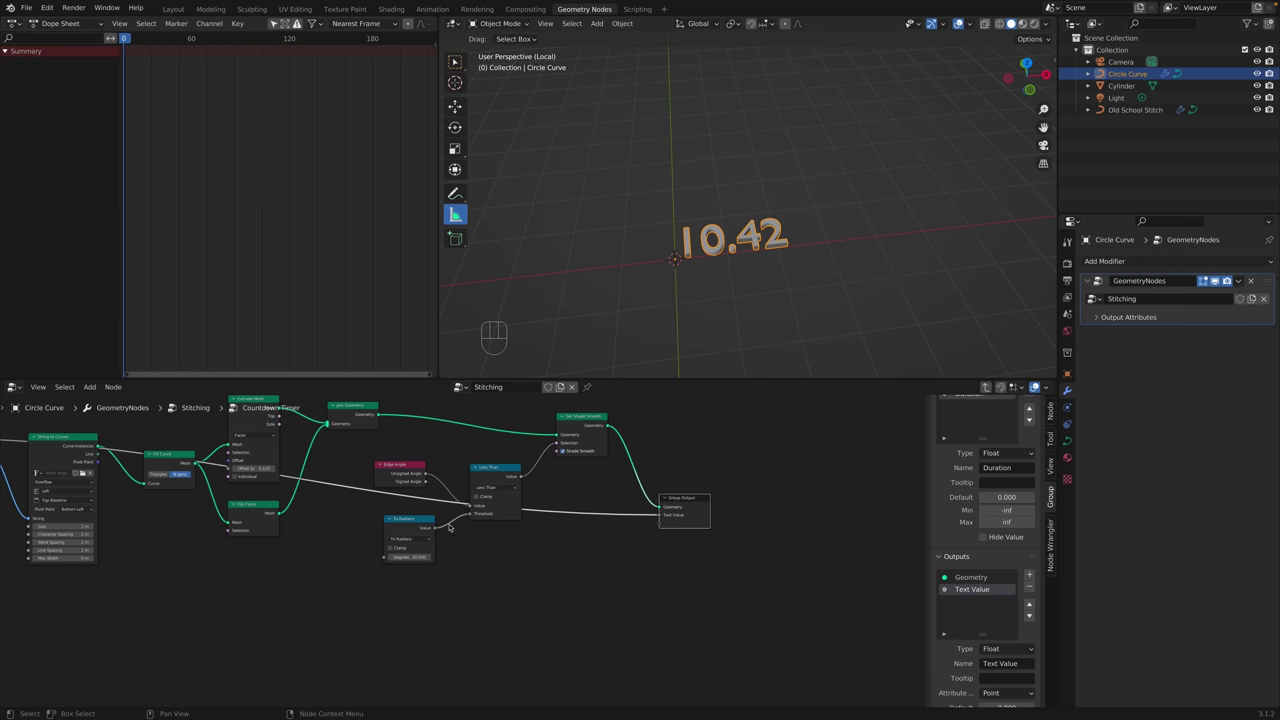
Return to the Stitching tree and examine the Countdown Timer node with its additional Text Value output.
key("Tab")
left_click_drag(556, 511, 602, 505)
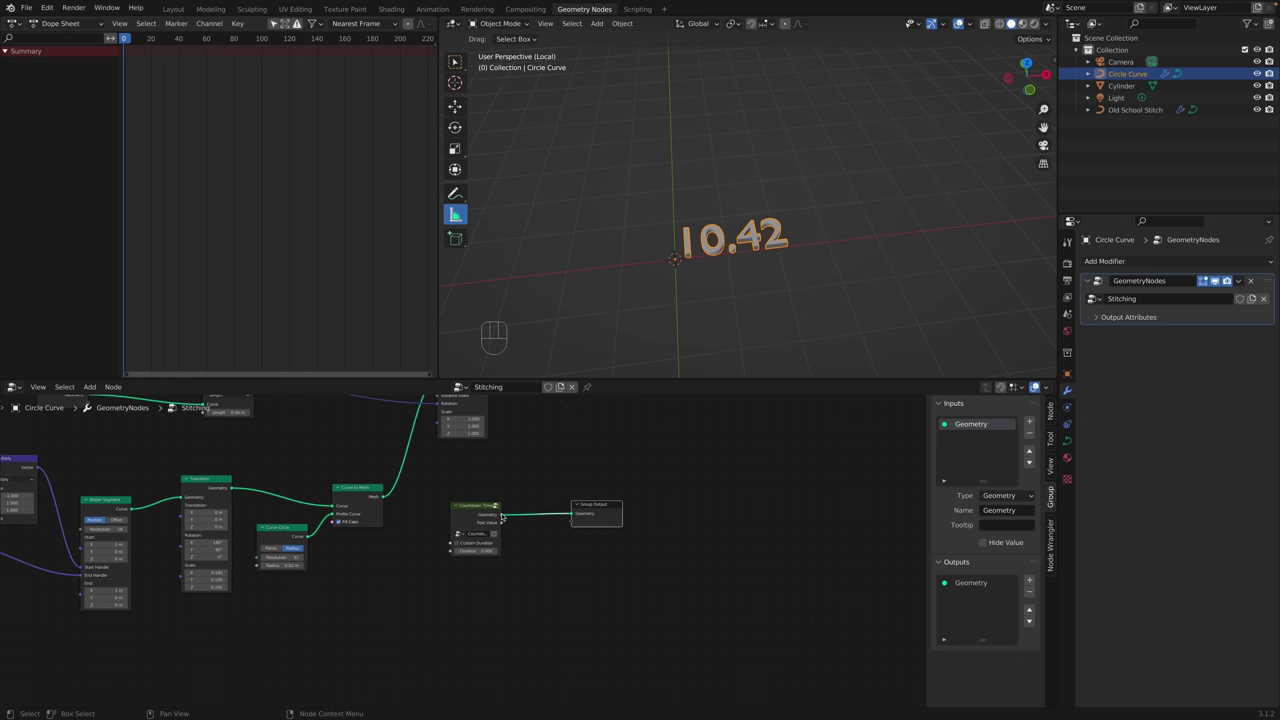
mouse_move(502, 525)
mouse_move(502, 525)
left_mouse_down()
mouse_move(550, 560)
mouse_move(551, 577)
mouse_move(517, 543)
mouse_move(577, 553)
mouse_move(569, 569)
mouse_move(508, 584)
mouse_move(697, 556)
mouse_move(497, 549)
mouse_move(486, 526)
left_mouse_up()
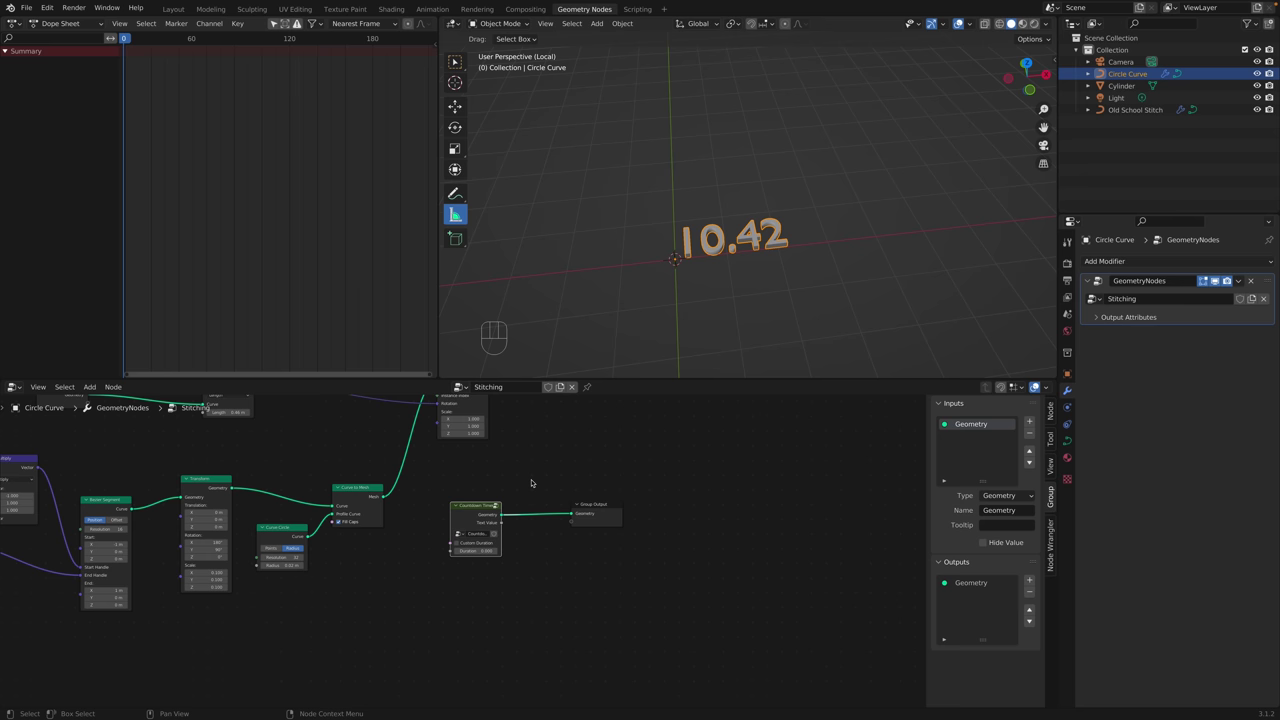
key("Tab")
key("Tab")
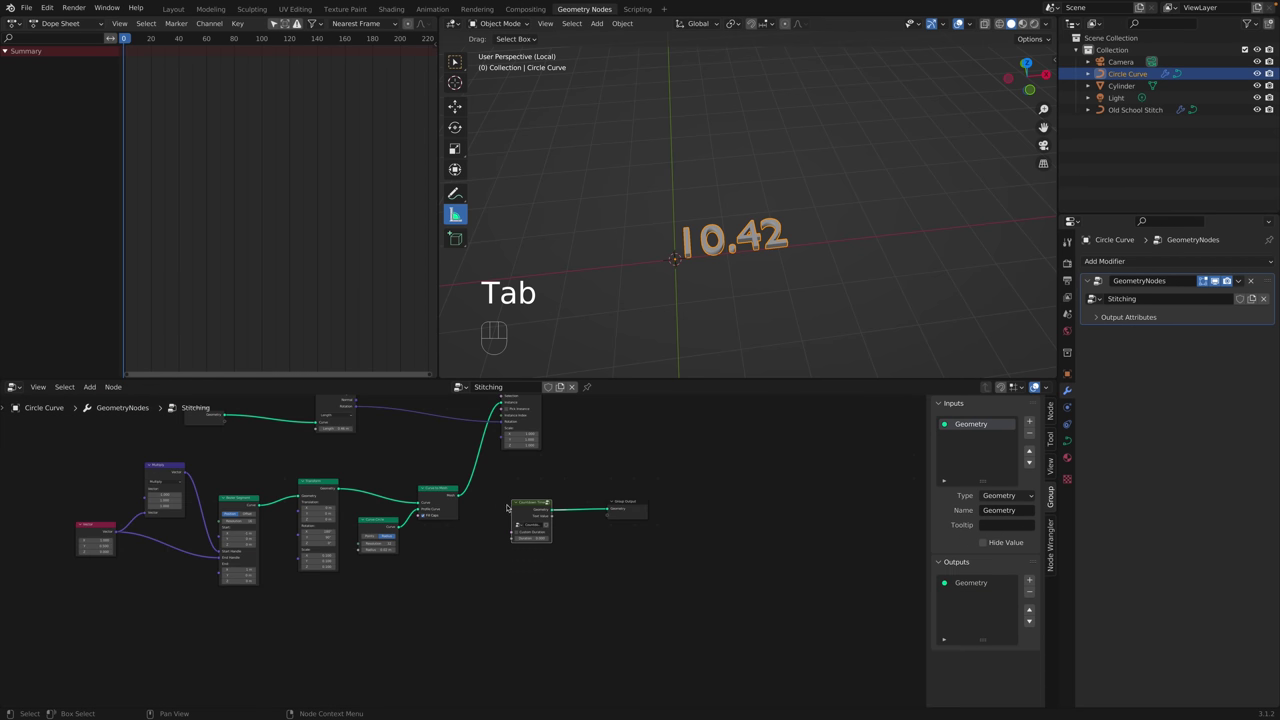
left_click(537, 508)
middle_click_drag(560, 480, 581, 509)
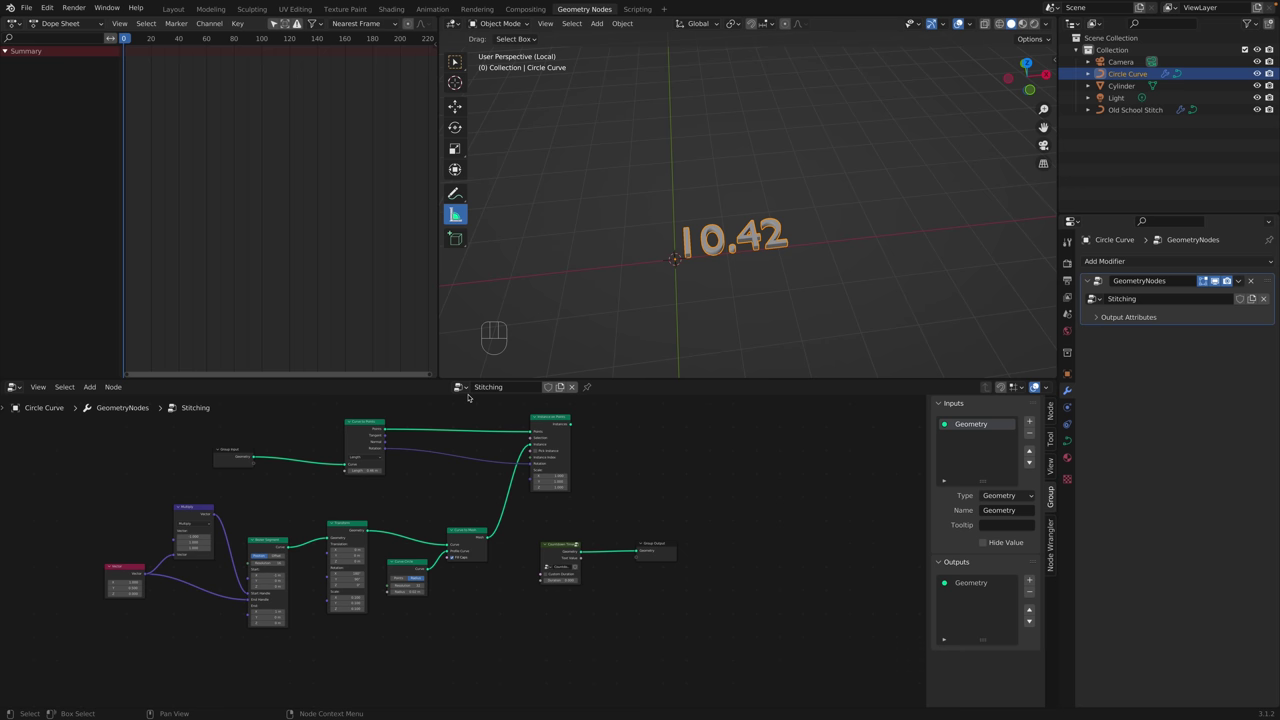
Delete the Countdown Timer node from the Stitching tree.
left_click(565, 547)
left_click_drag(565, 547, 560, 550)
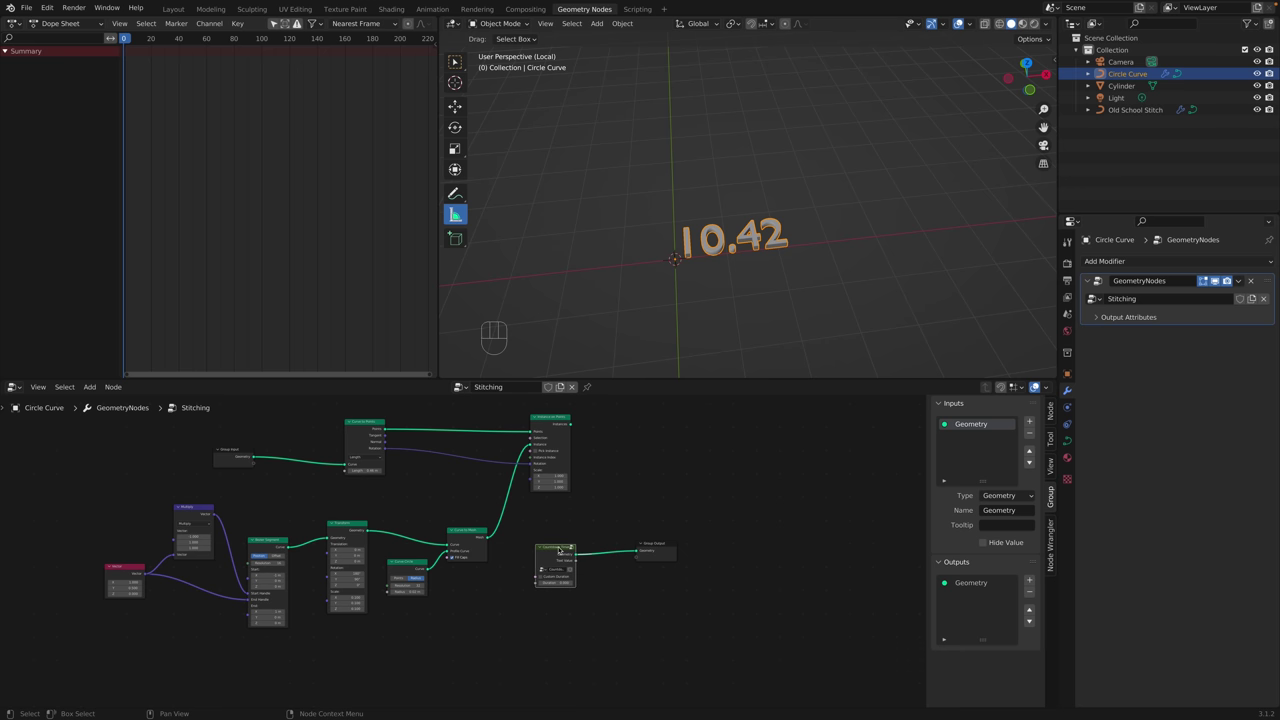
key("x")
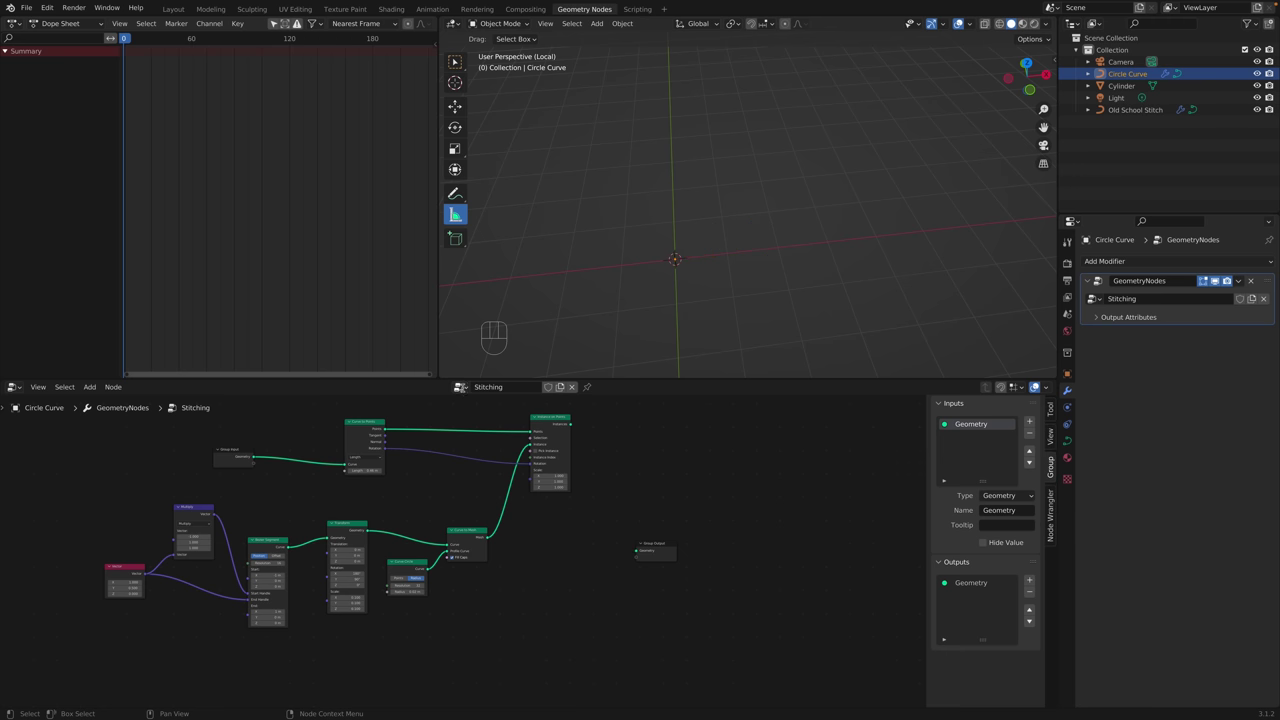
Assign the Countdown Timer node tree to the Circle Curve's modifier and enable its fake user.
left_click(461, 387)
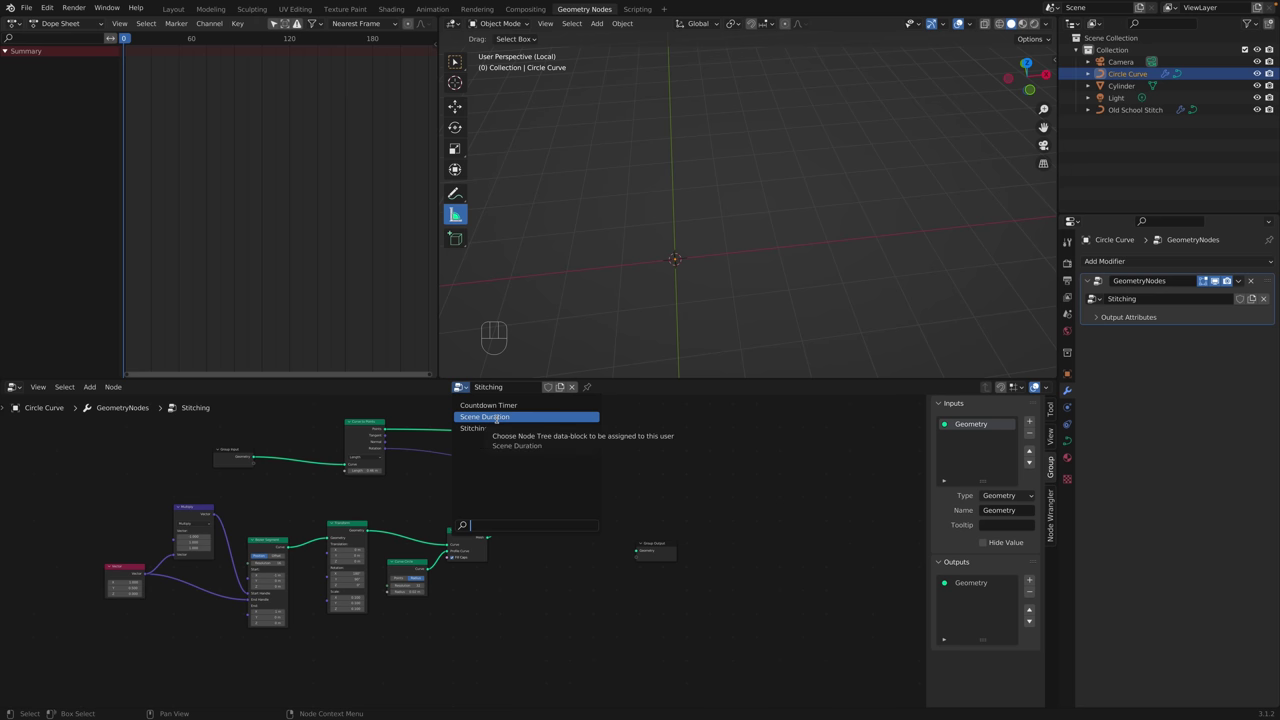
left_click(492, 405)
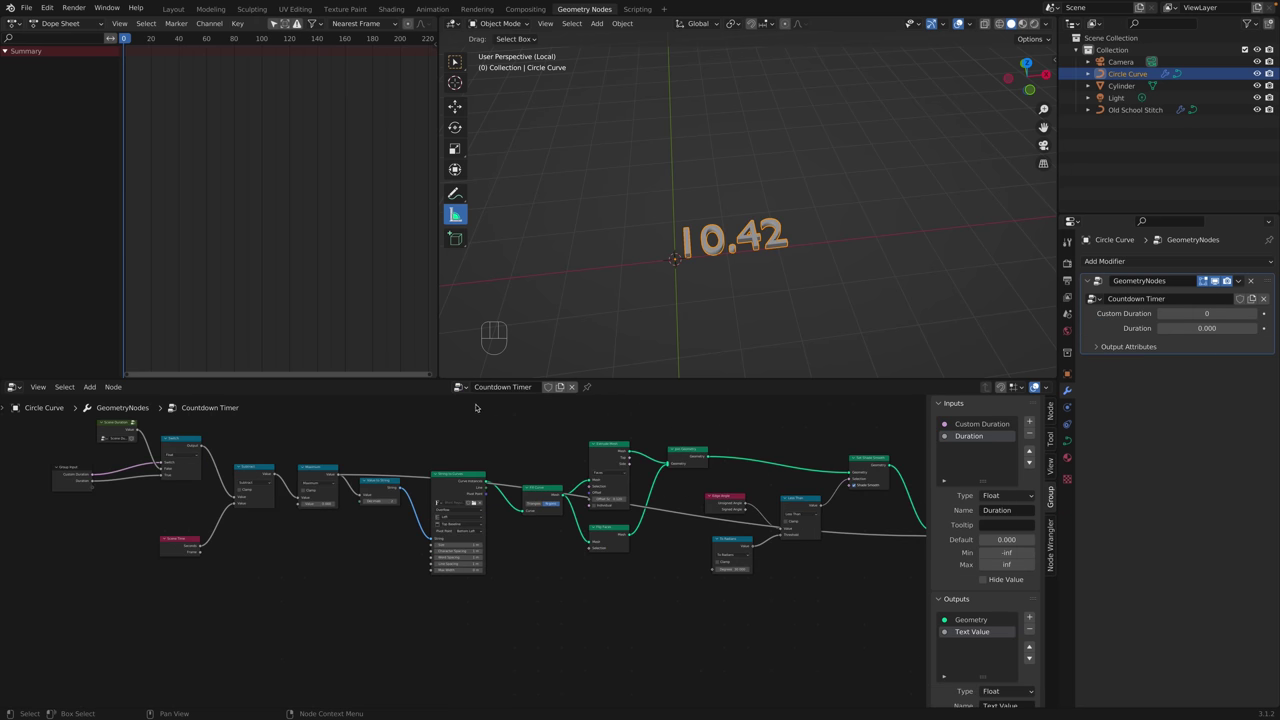
left_click(459, 387)
left_click(538, 405)
left_click(548, 387)
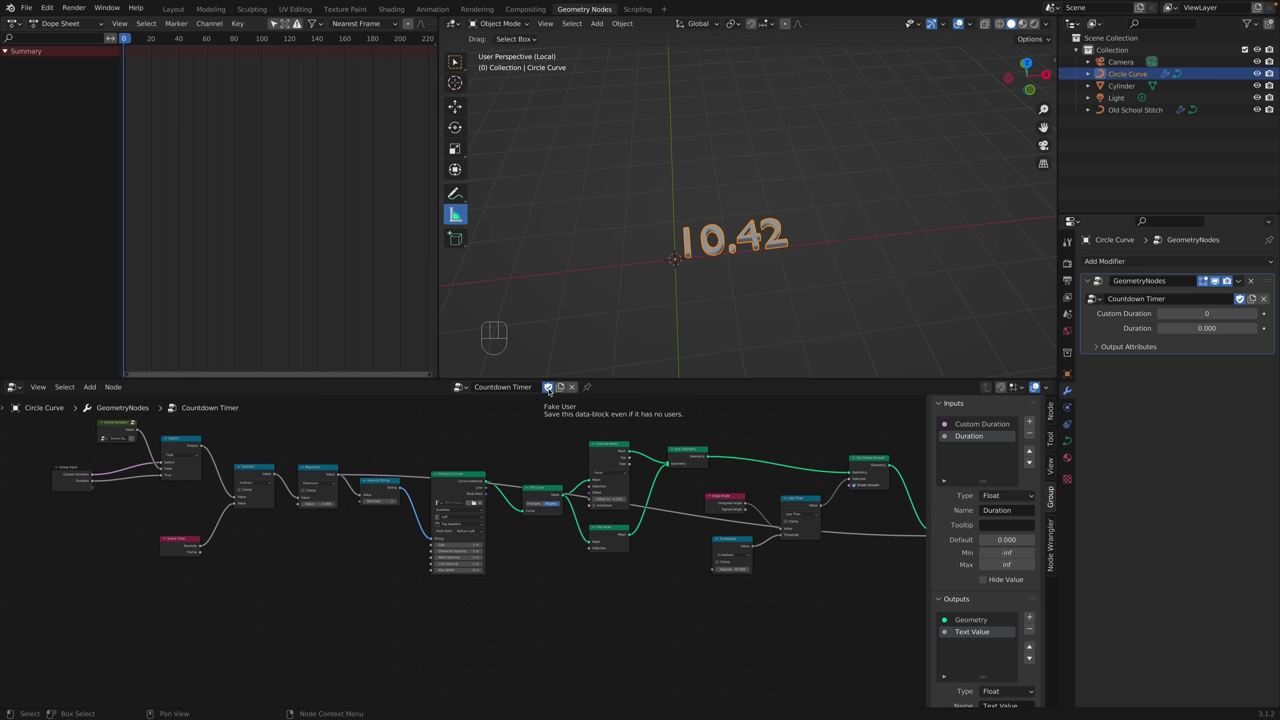
left_click(462, 388)
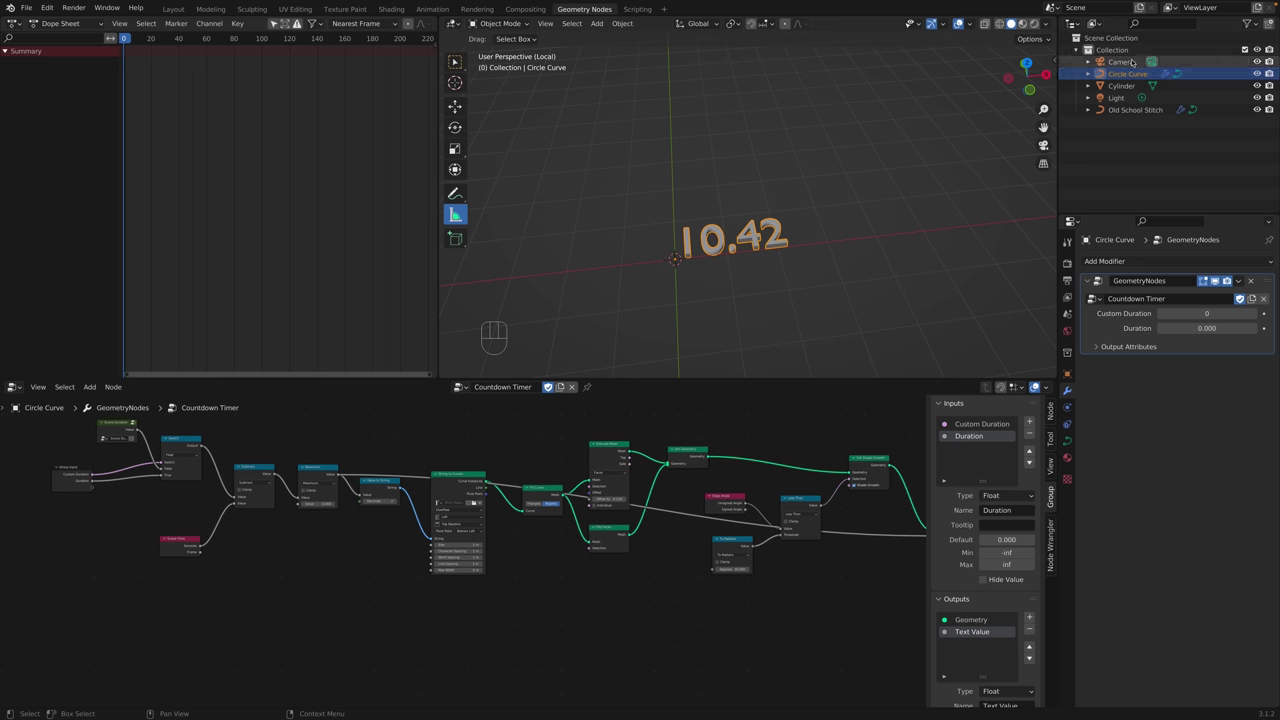
Set the outliner's display mode to Blender File and look through the data categories, including Node Groups.
left_click(1094, 23)
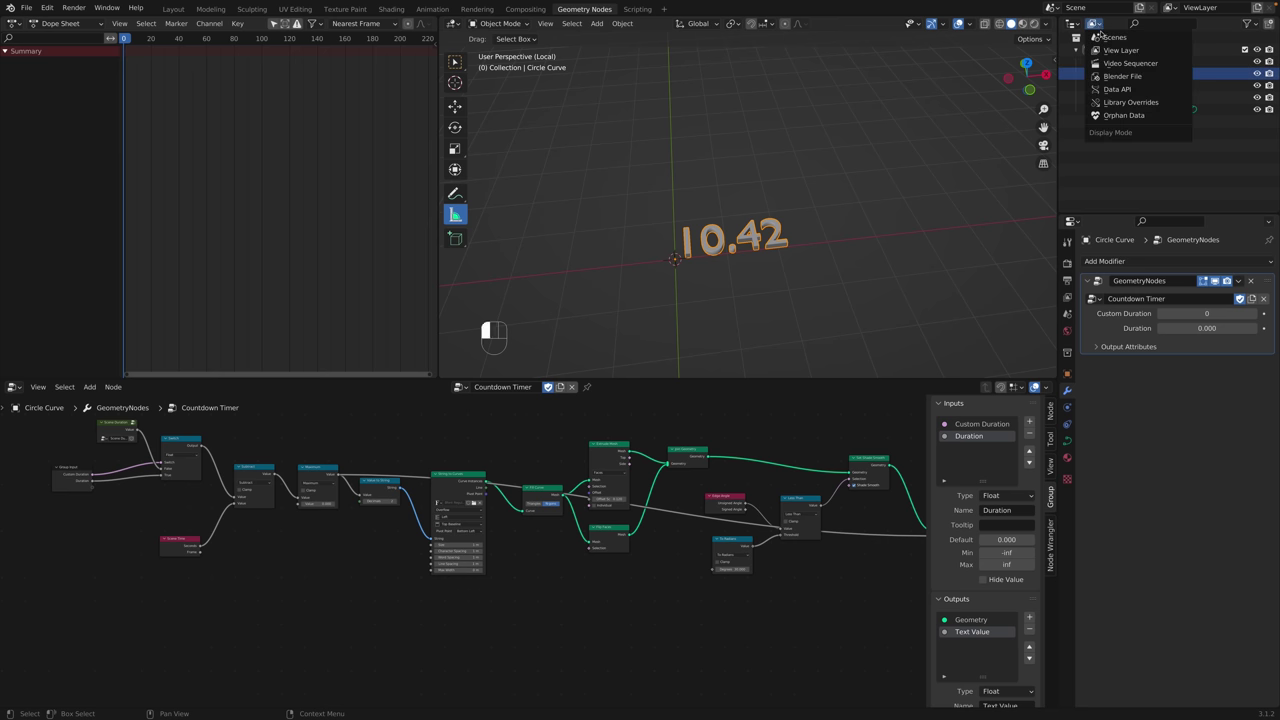
left_click(1125, 76)
scroll(1094, 68, "down", 2)
scroll(1094, 68, "down", 2)
scroll(1100, 90, "up", 4)
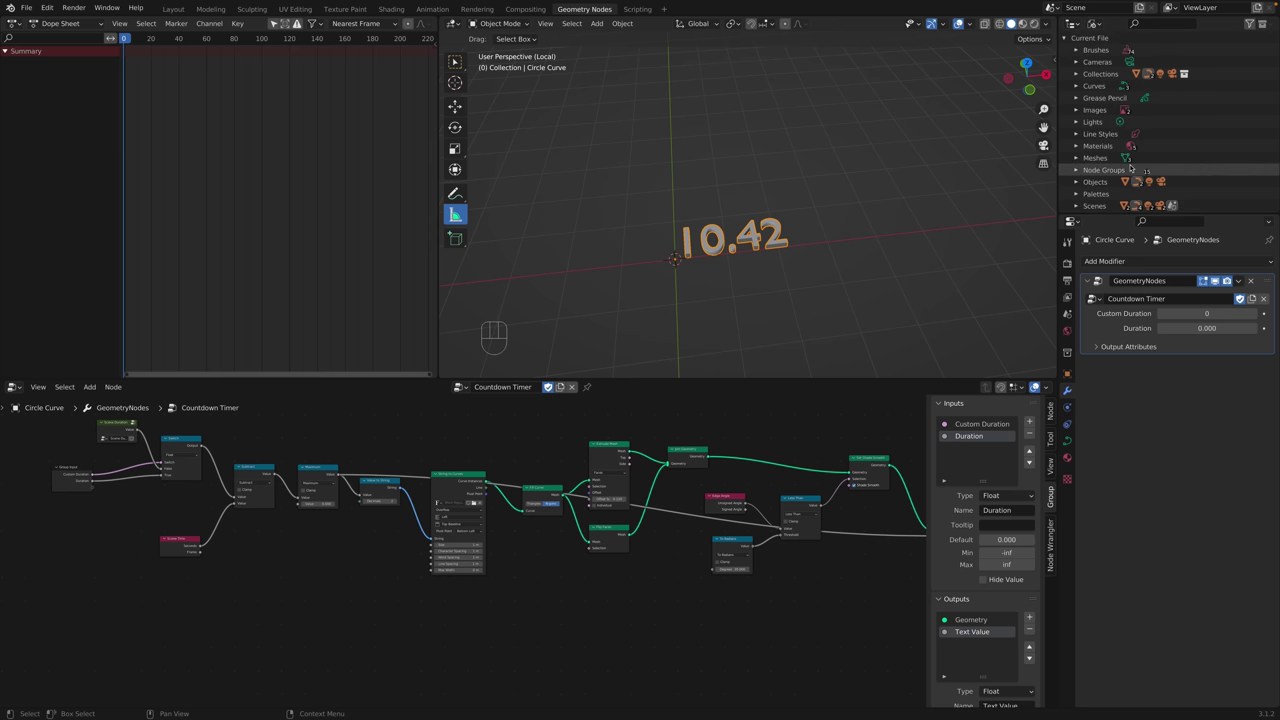
scroll(1100, 166, "down", 1)
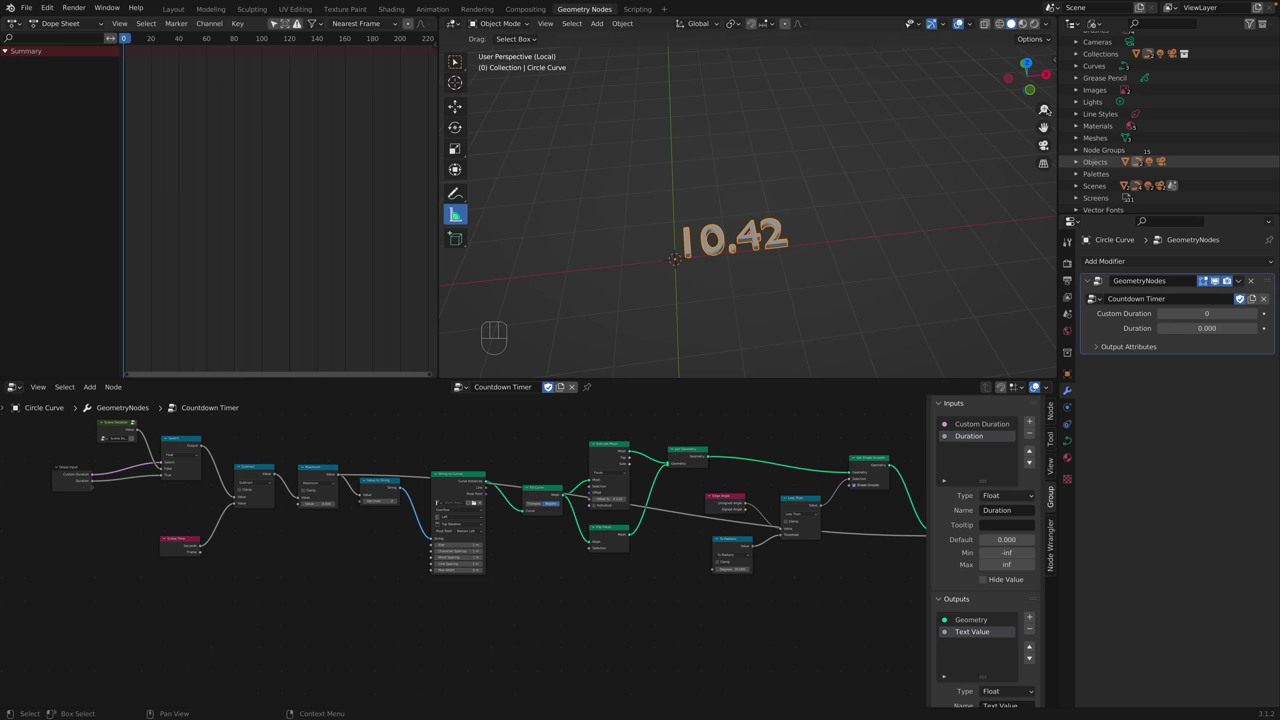
Add a cube behind the countdown text and place a duplicate of it alongside.
left_click(760, 137)
key("shift+a")
mouse_move(714, 145)
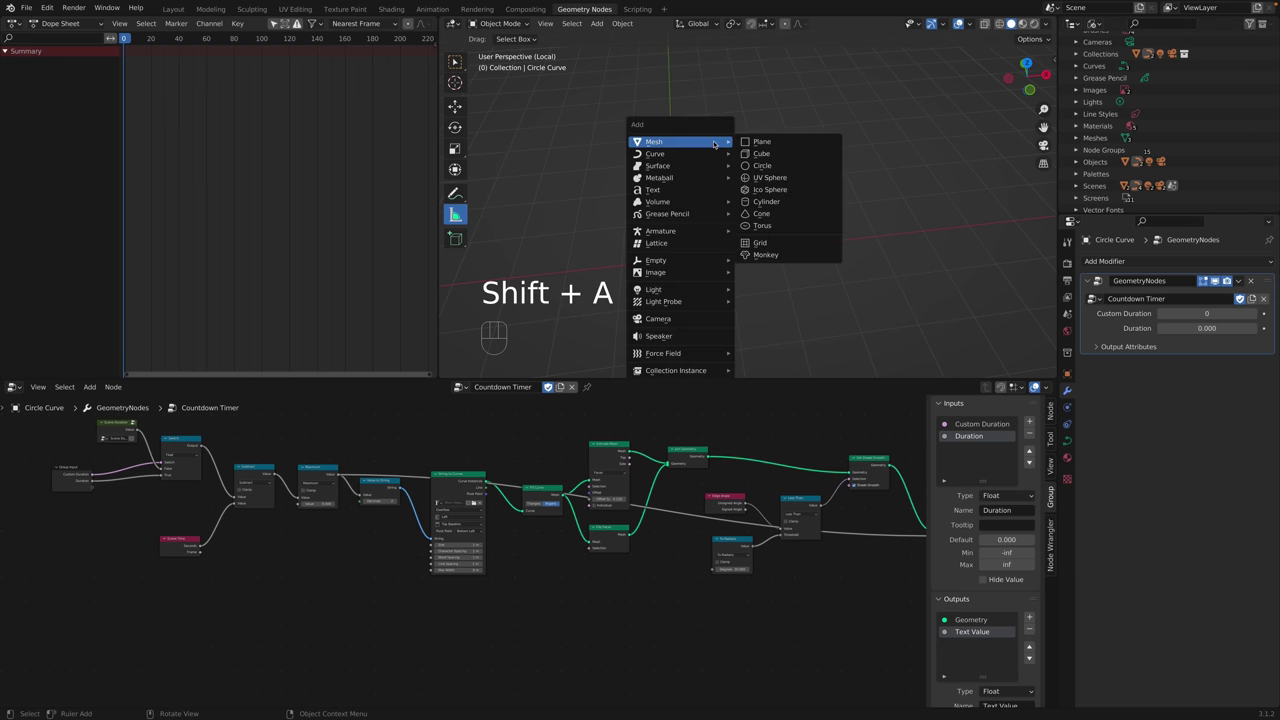
left_click(761, 153)
key("g")
left_click(827, 152)
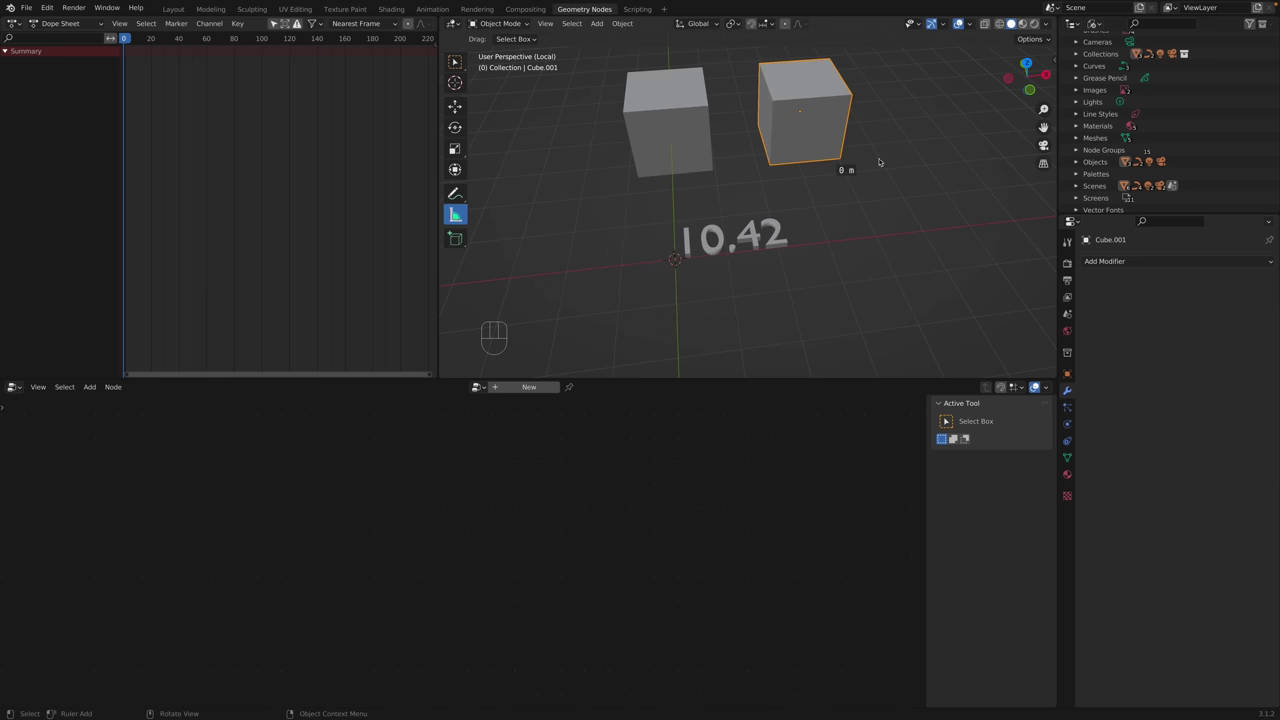
middle_click_drag(860, 190, 827, 182)
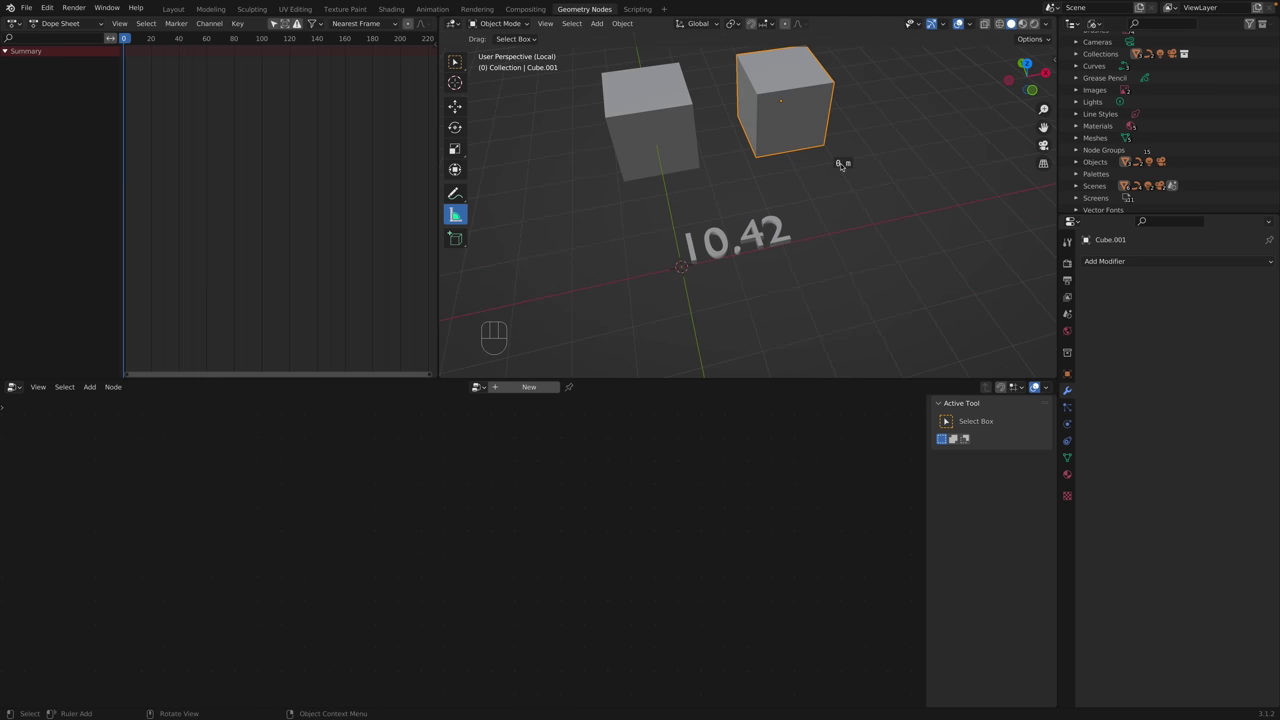
key("x")
Shear the duplicate cube by moving its top vertices along X in Edit Mode, and return to Object Mode.
left_click(455, 62)
left_click(930, 233)
middle_click_drag(837, 166, 823, 198)
left_click(818, 169)
key("Tab")
left_click_drag(886, 143, 760, 66)
key("g")
key("x")
key("Tab")
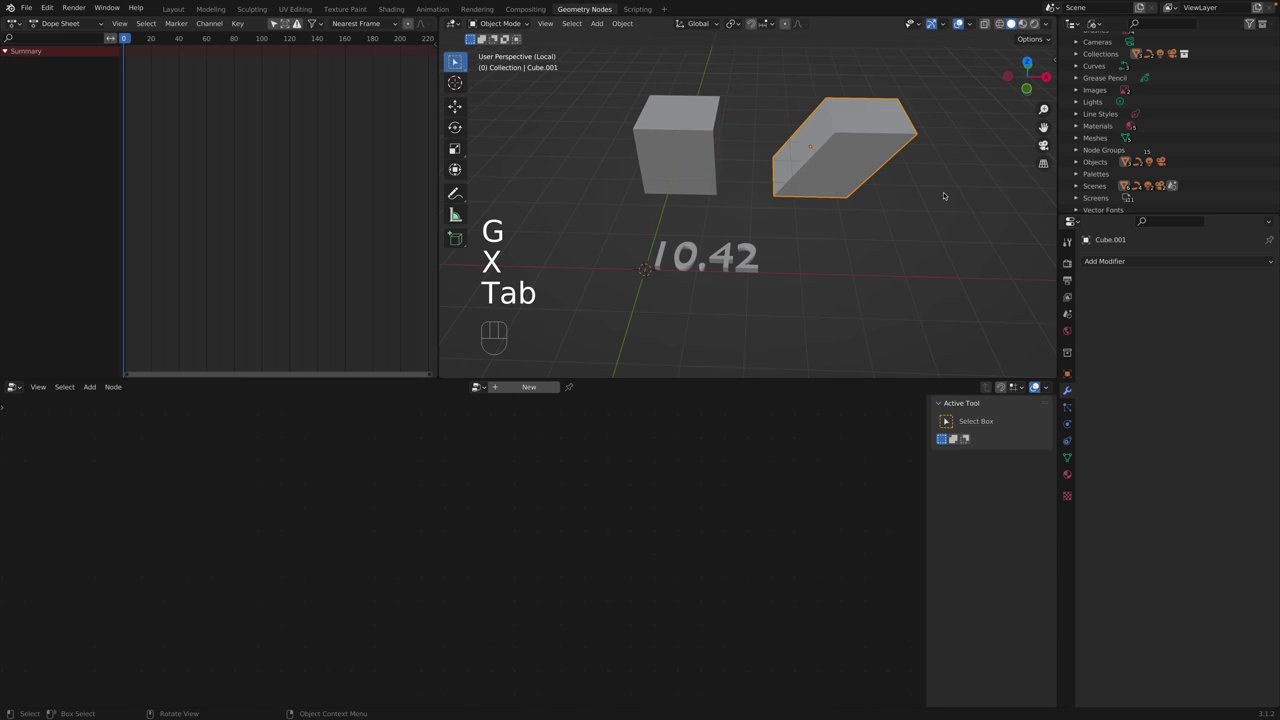
Set the outliner's display mode to View Layer and expand both cube objects down to their meshes.
left_click(1094, 23)
left_click(1108, 55)
left_click(1114, 86)
left_click(1100, 97)
left_click(1089, 86)
left_click(1127, 98)
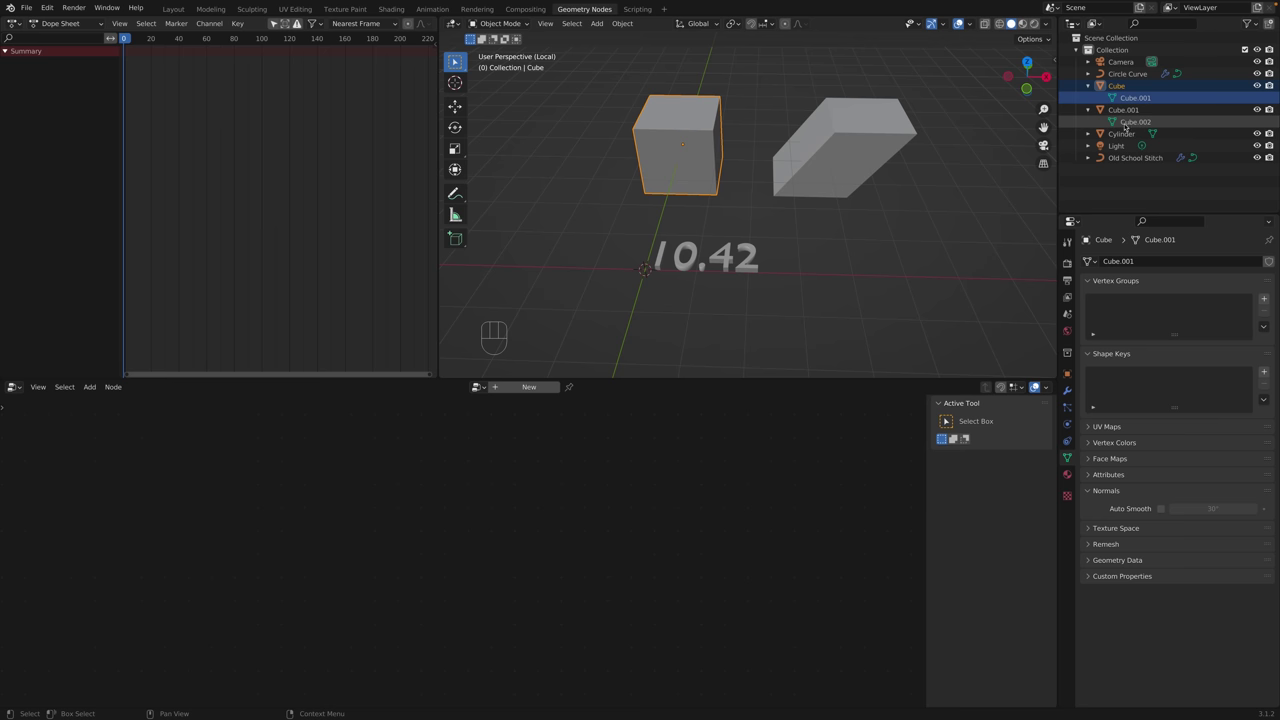
Compare the separate mesh data-blocks used by the original cube and its sheared duplicate in the outliner.
left_click(1126, 122)
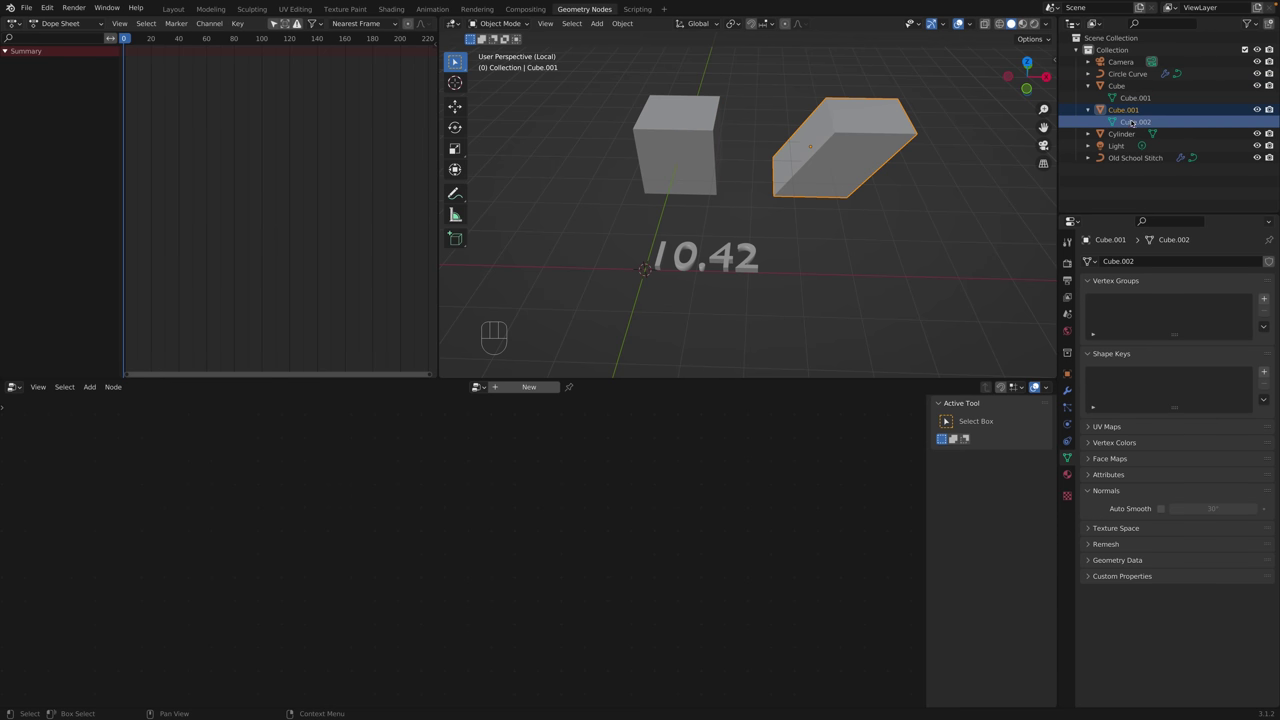
left_click(1131, 99)
left_click(1131, 99)
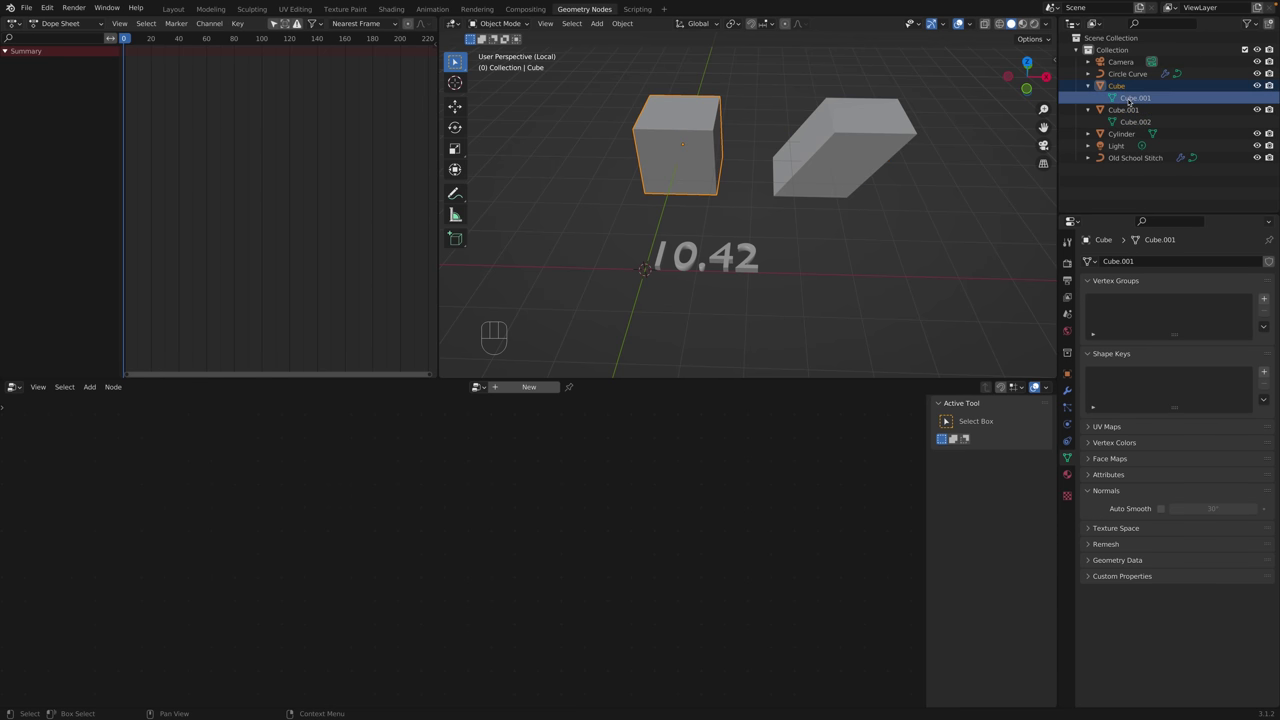
left_click(1118, 87)
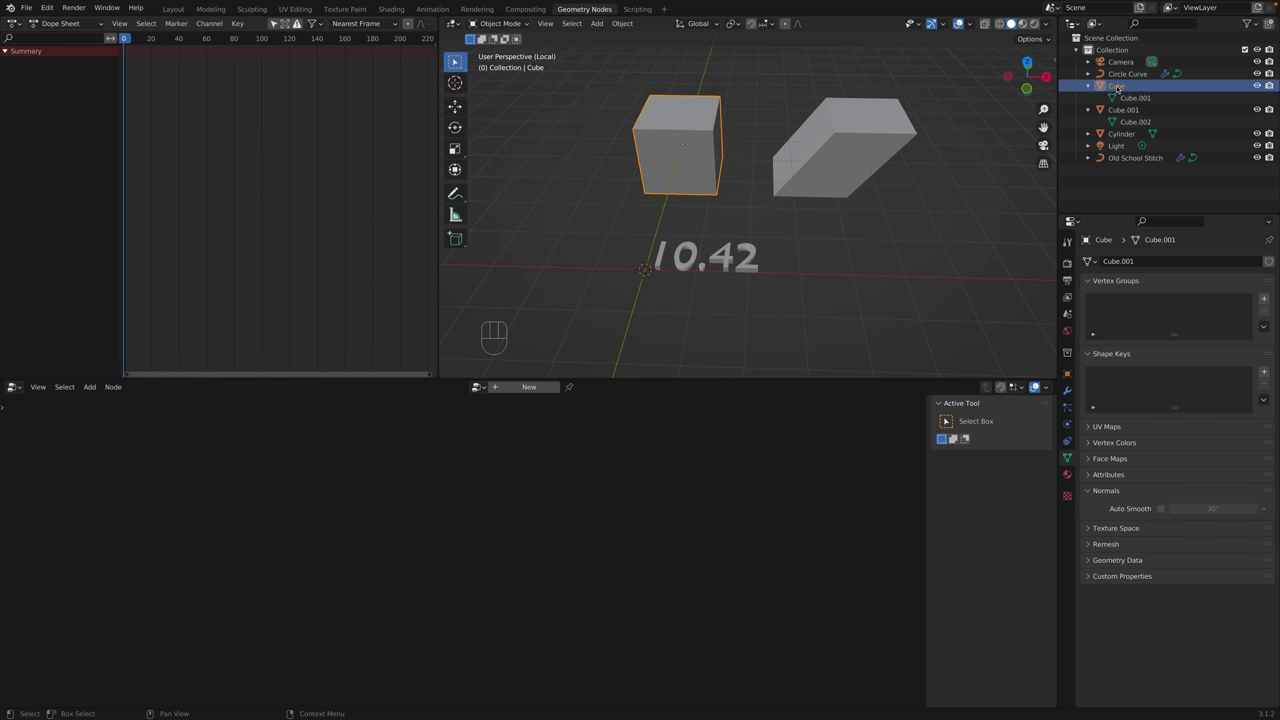
left_click(1136, 122)
left_click(1137, 109)
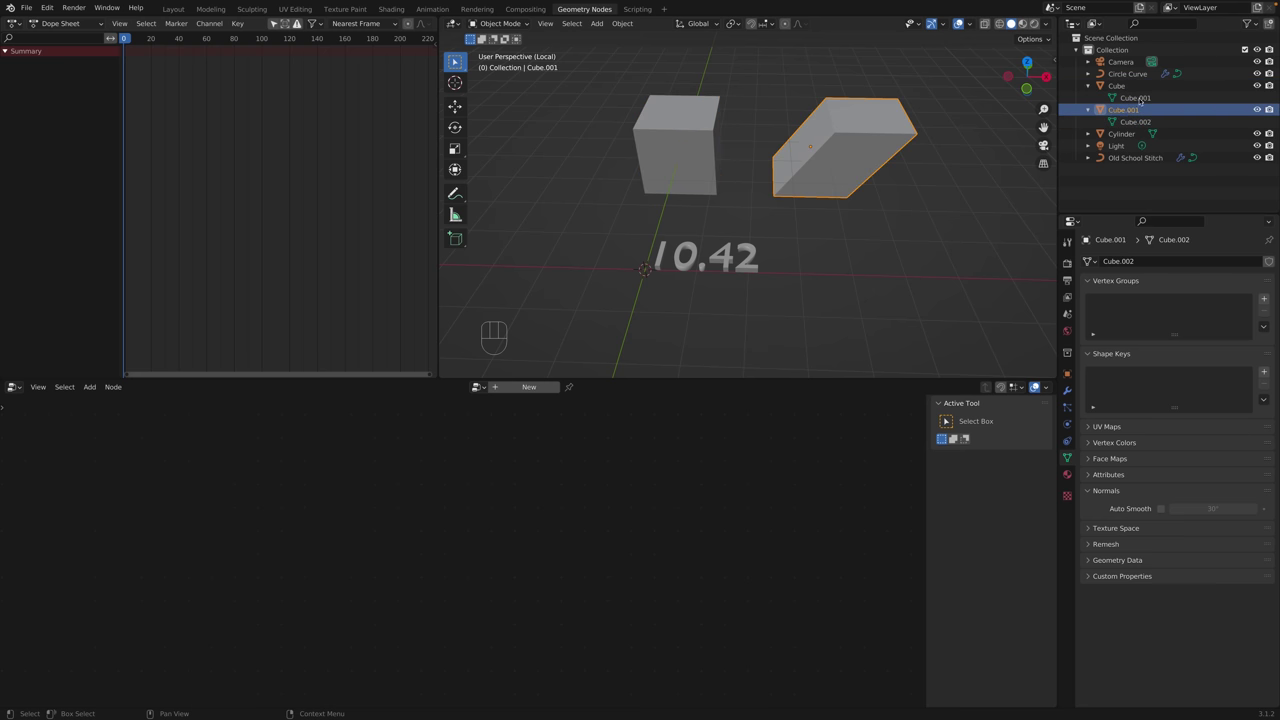
left_click(1131, 98)
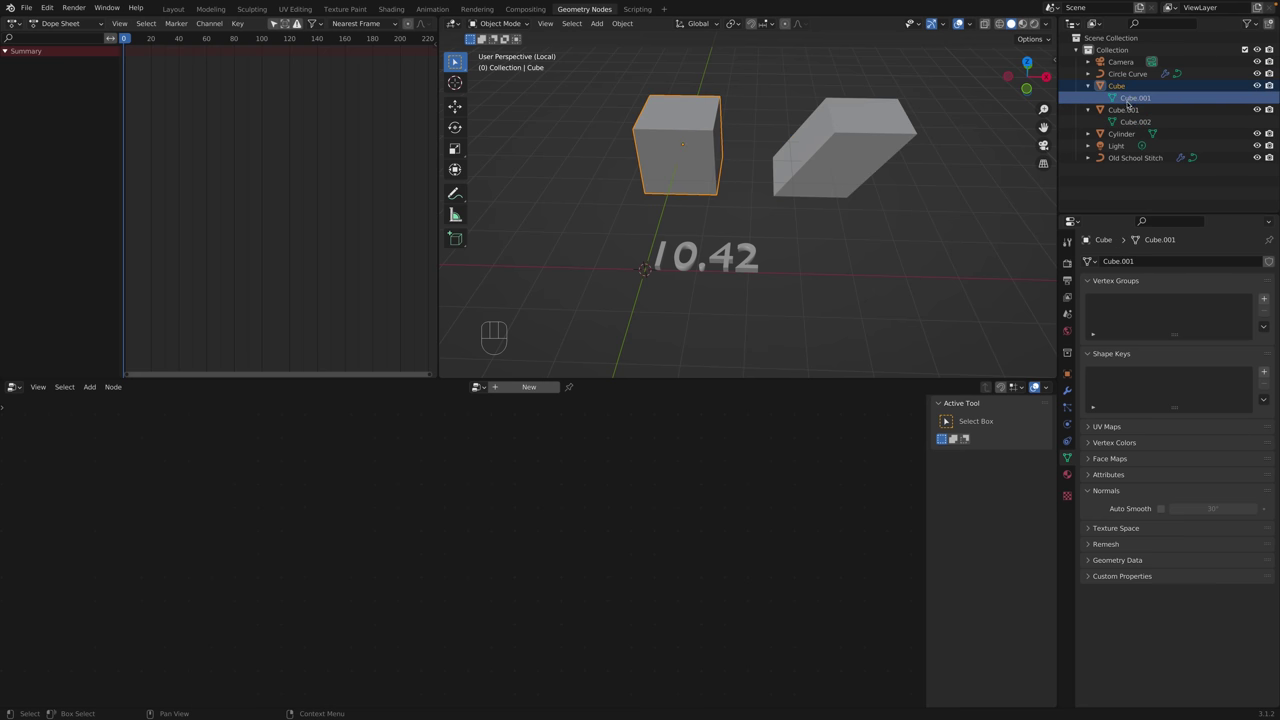
right_click(1131, 99)
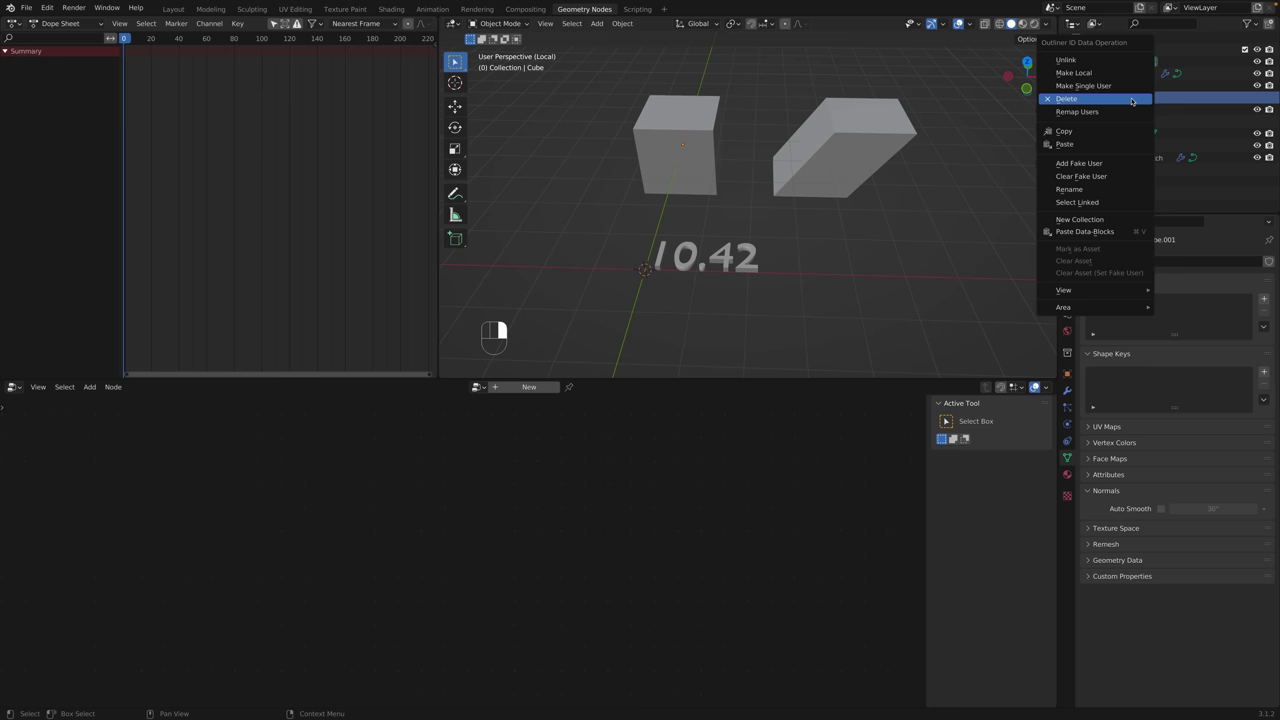
left_click(682, 143)
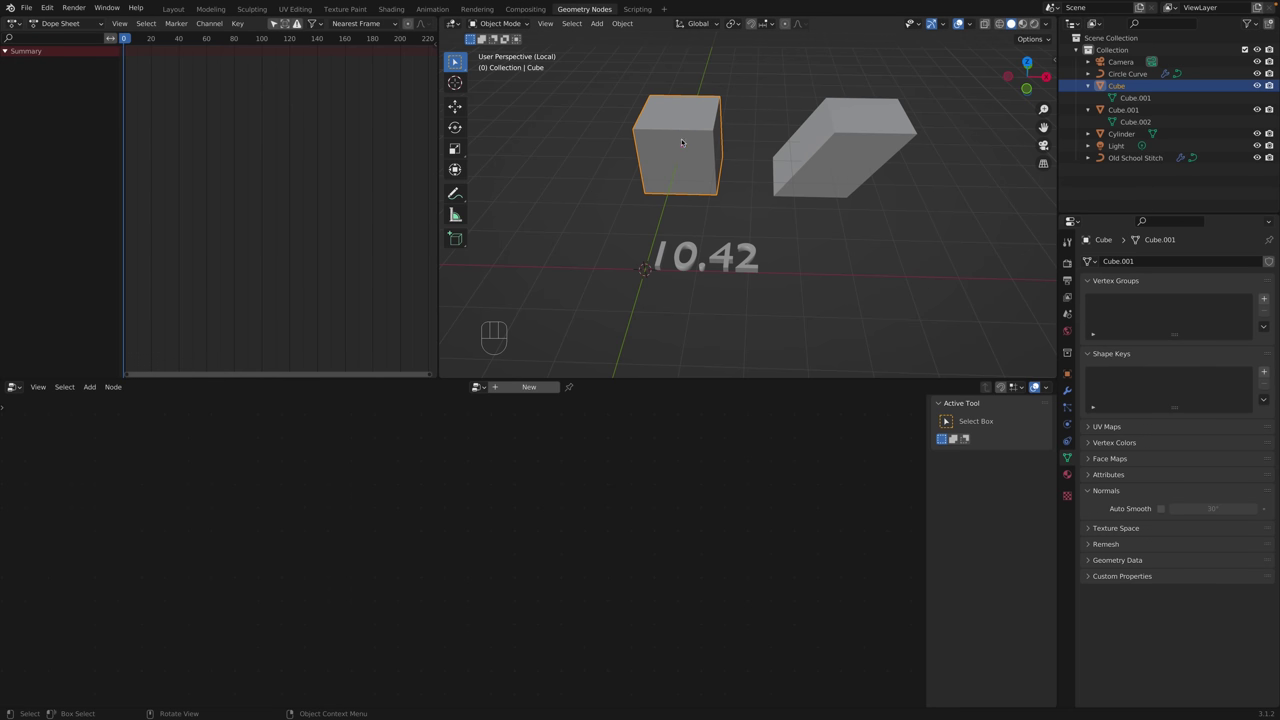
Delete the sheared duplicate cube.
left_click(817, 150)
key("x")
left_click(817, 150)
Create a linked duplicate of the remaining cube and place it beside the original along the X axis.
left_click(682, 143)
key("alt+d")
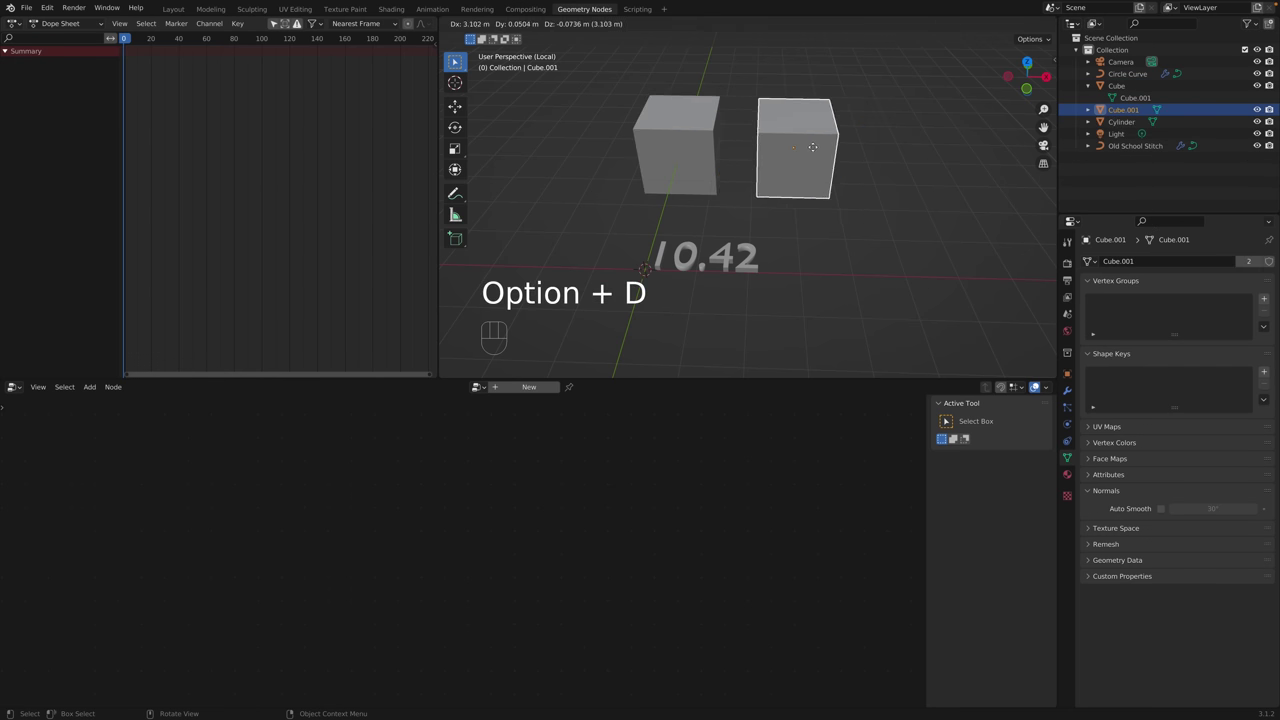
key("y")
key("x")
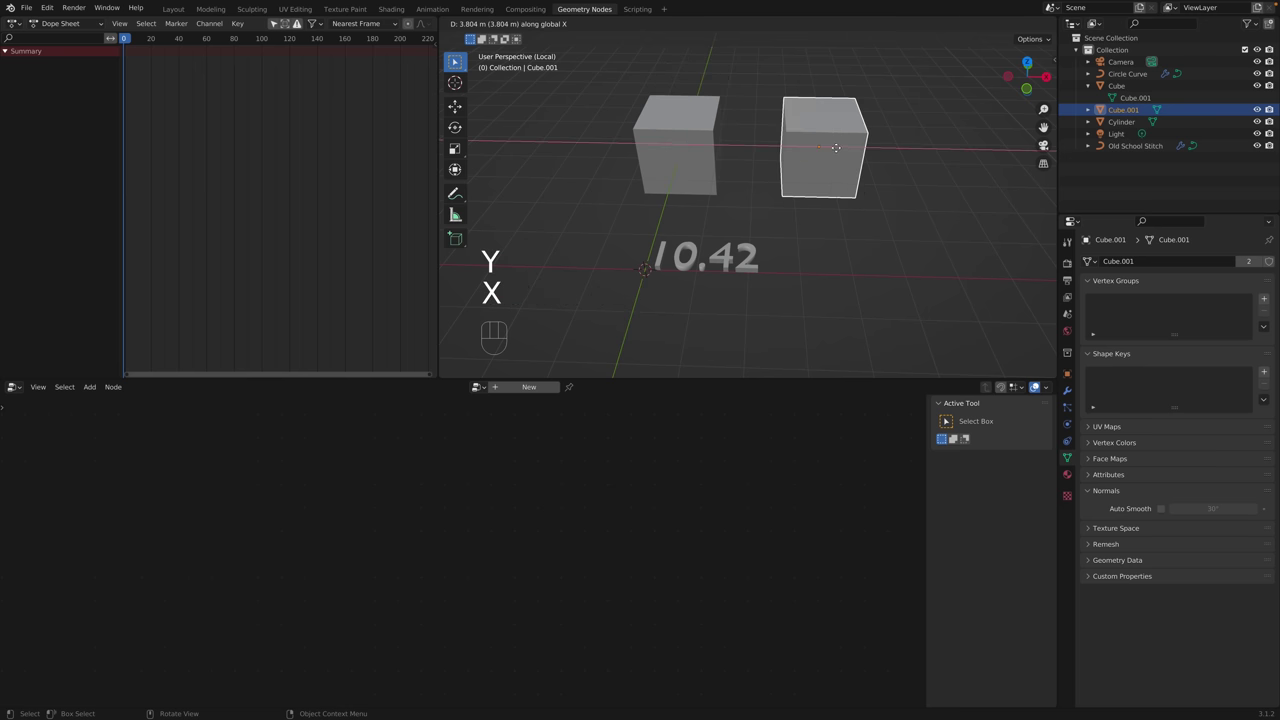
left_click(836, 147)
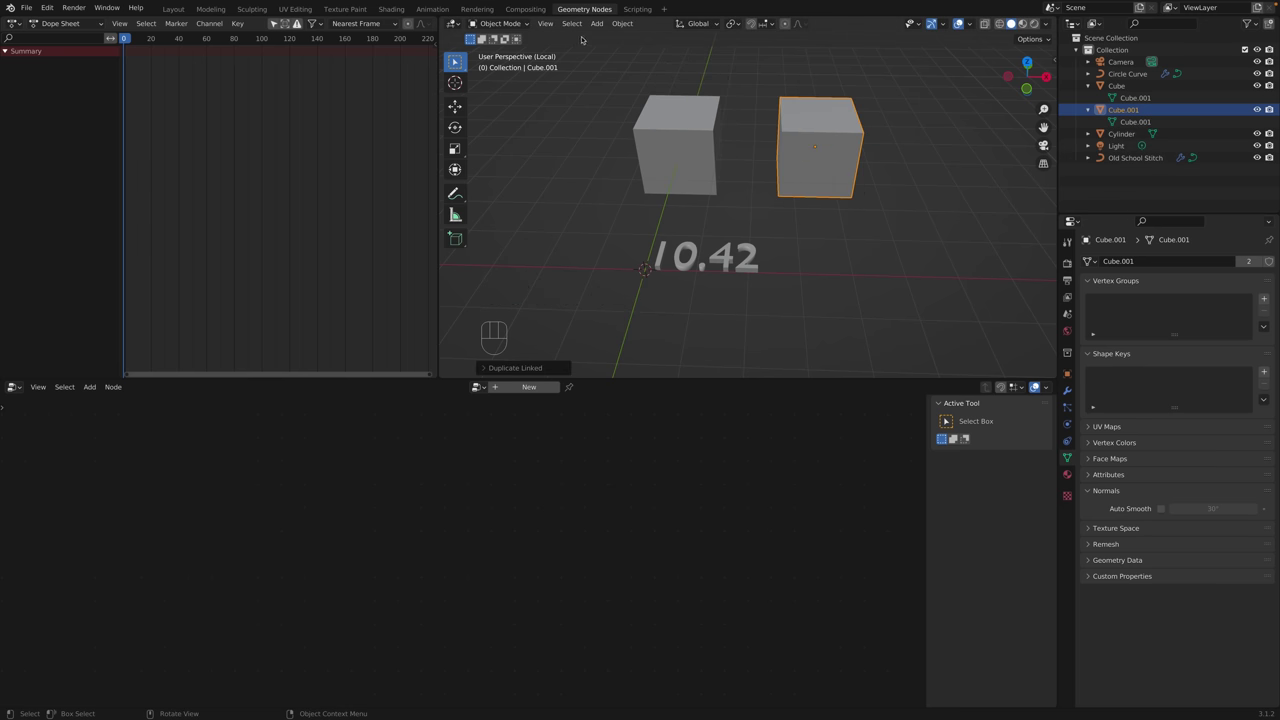
Check in the outliner which mesh data-block the original cube and its linked duplicate use.
left_click(622, 23)
left_click(1128, 98)
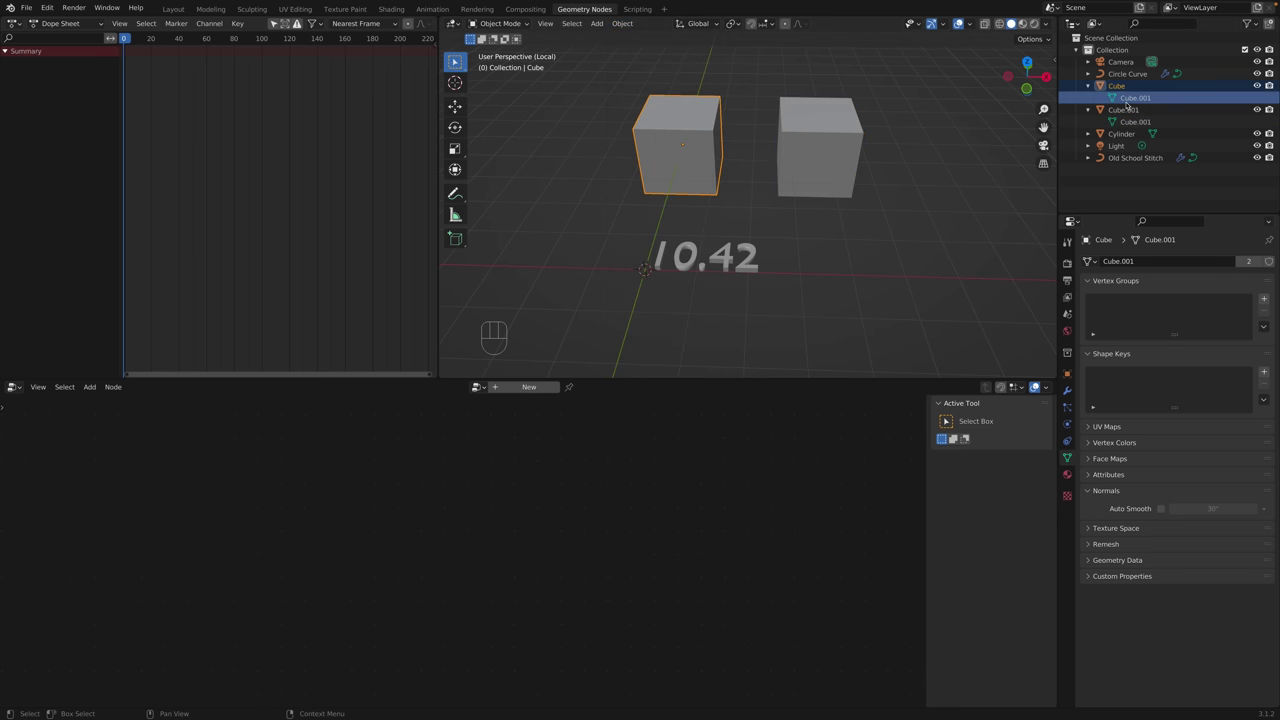
left_click(1125, 110)
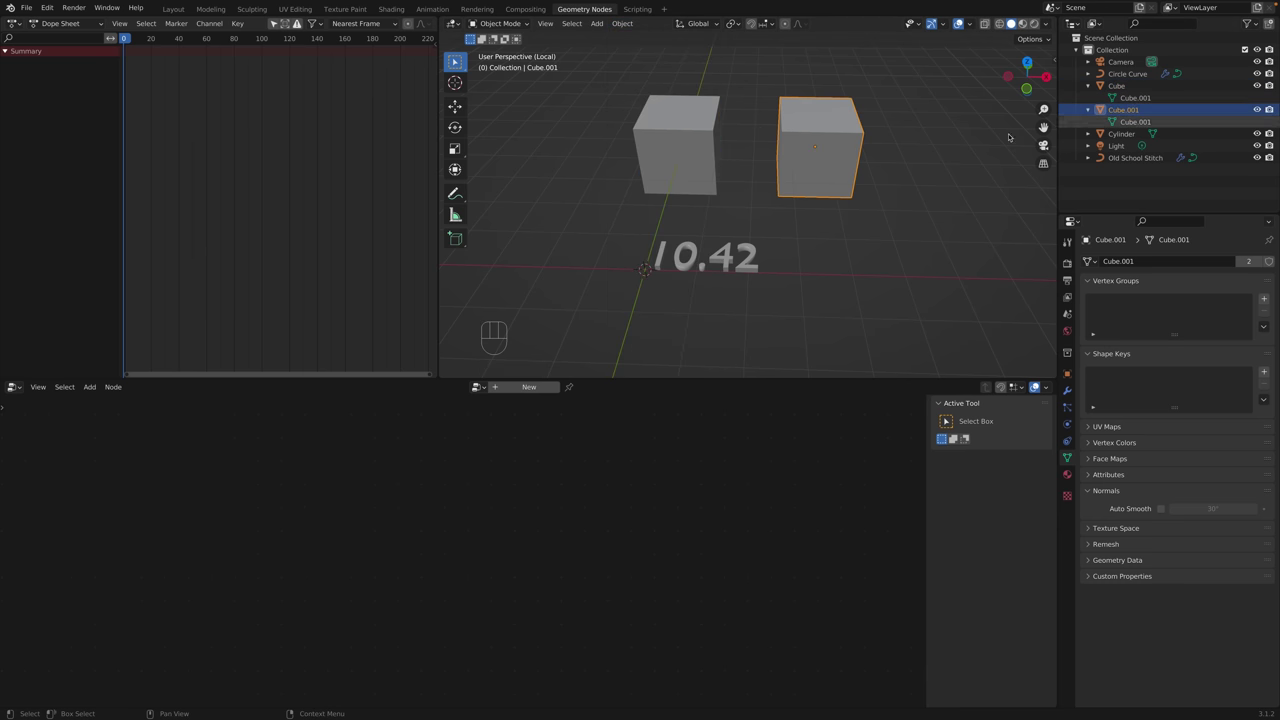
Move the top face of the original cube along the X axis to shear its mesh.
left_click(685, 154)
key("Tab")
left_click(737, 131)
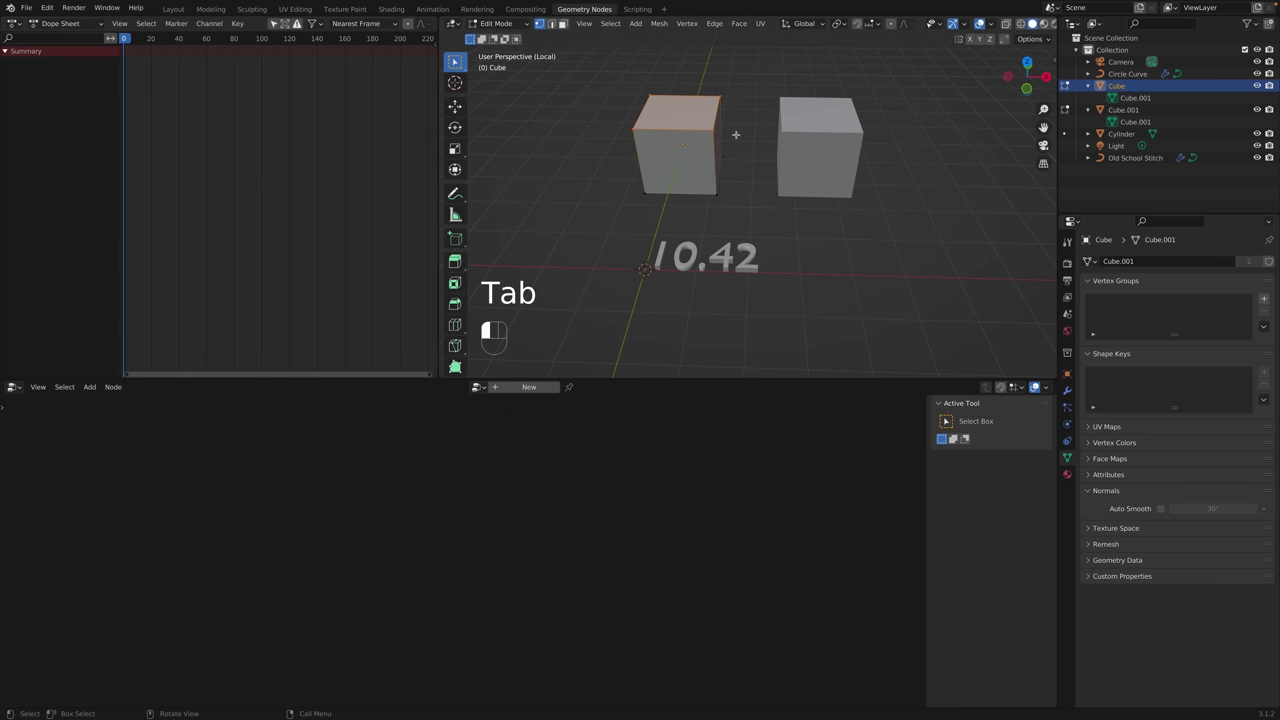
key("g")
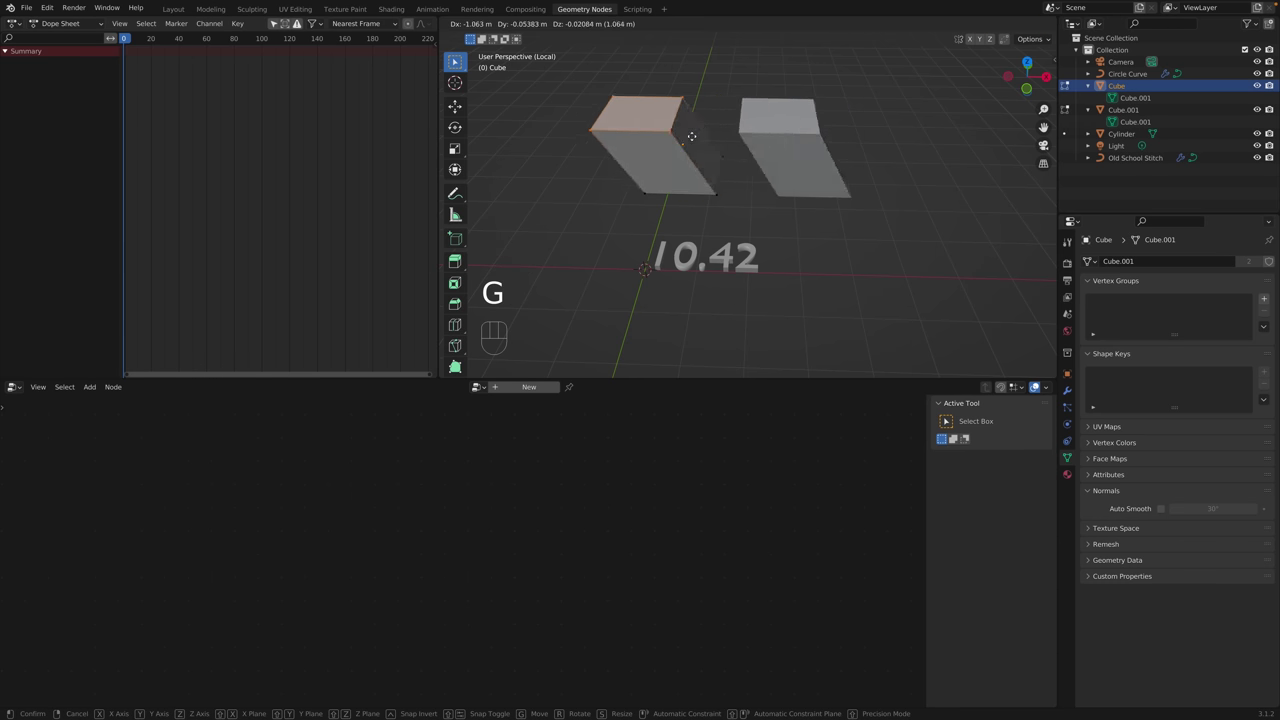
key("x")
left_click(712, 144)
key("Tab")
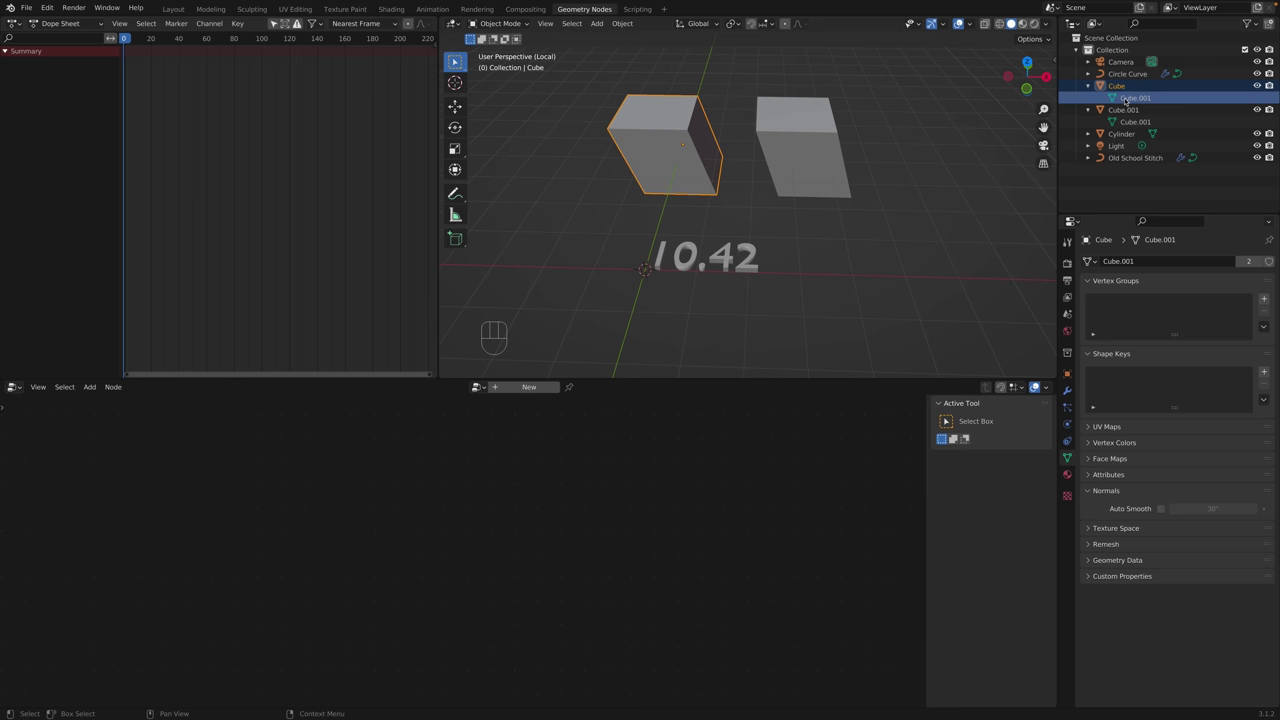
Set the linked duplicate cube's scale to 0.700 on all three axes.
left_click(811, 163)
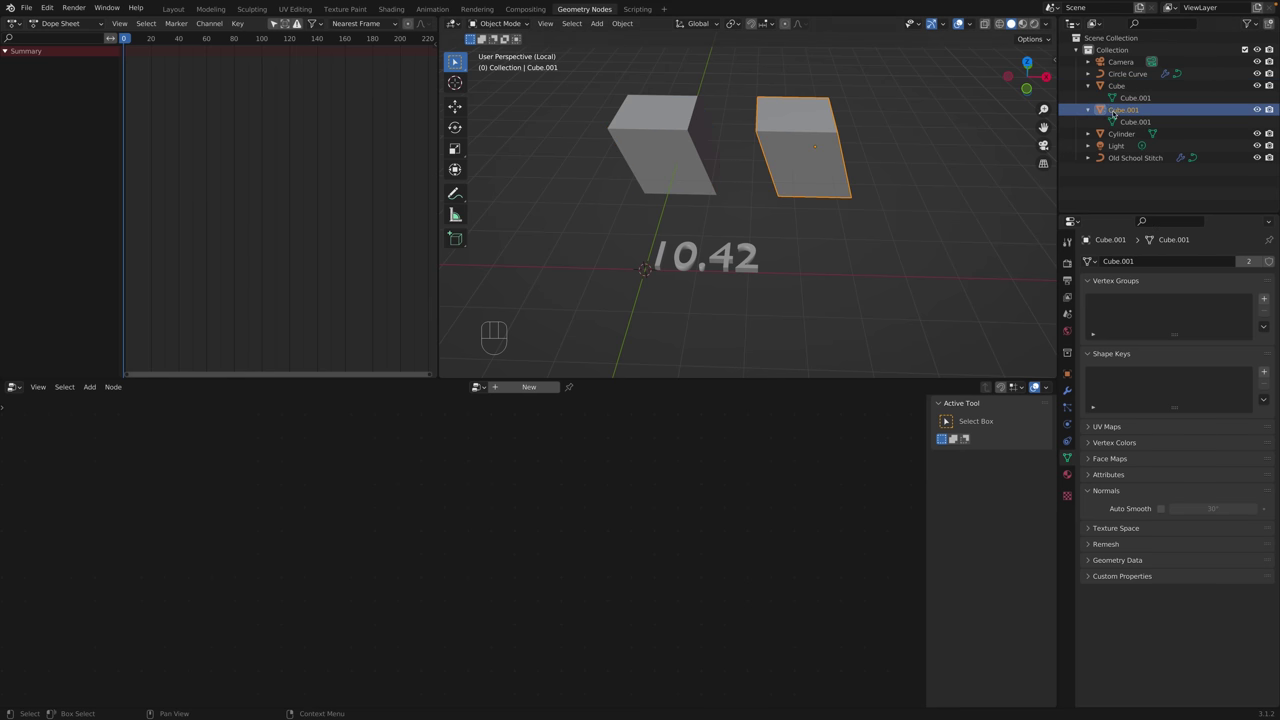
key("n")
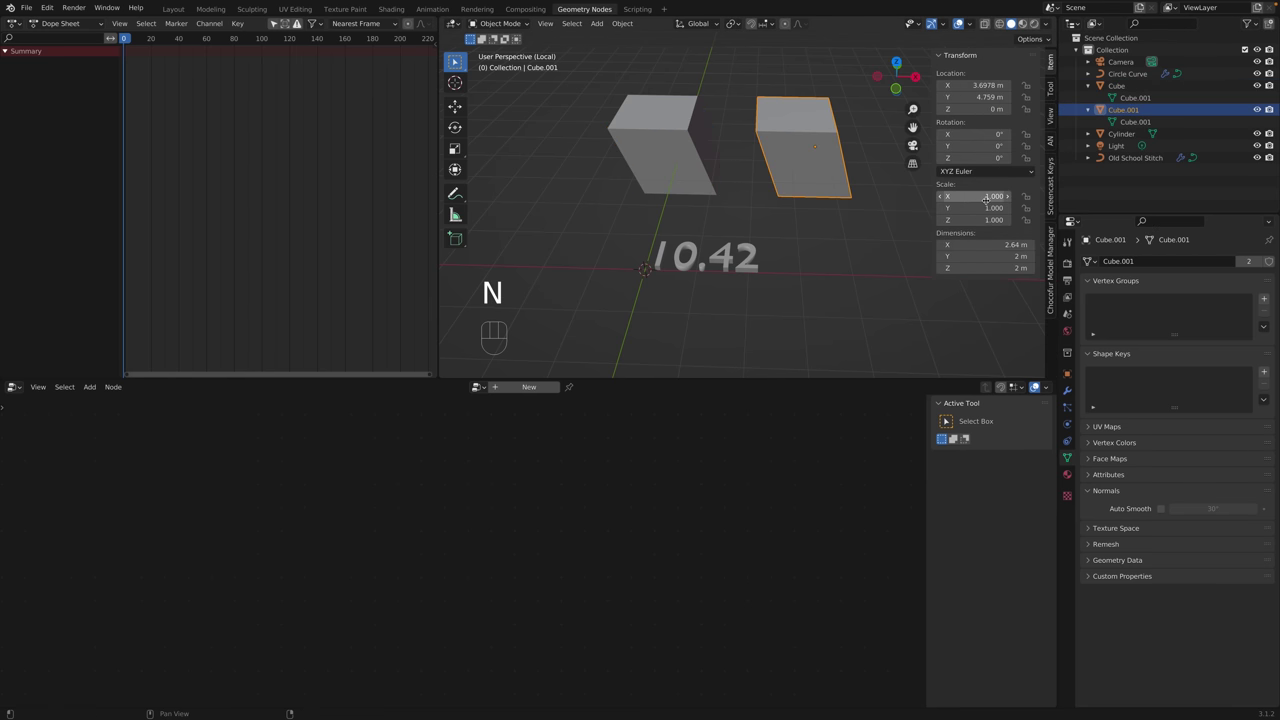
left_click_drag(975, 196, 985, 220)
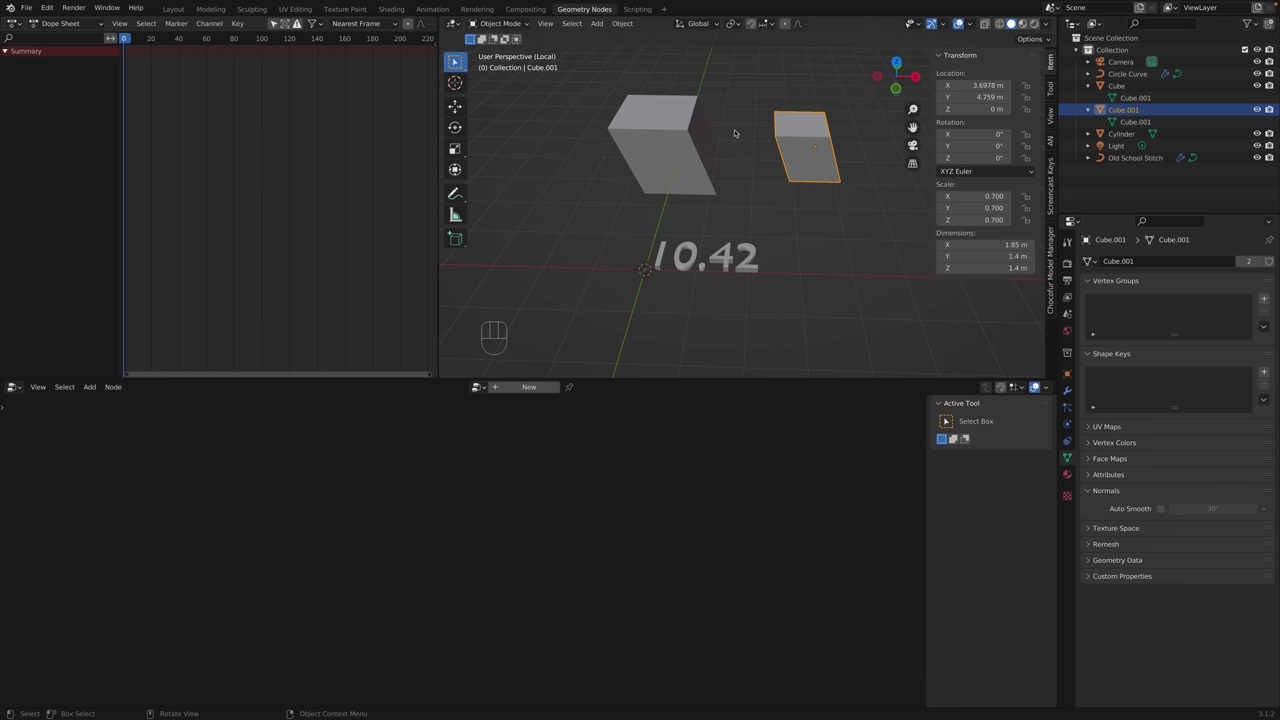
Move one front upper corner vertex of the original cube to deform the shared mesh.
left_click(670, 135)
key("Tab")
left_click(688, 131)
key("g")
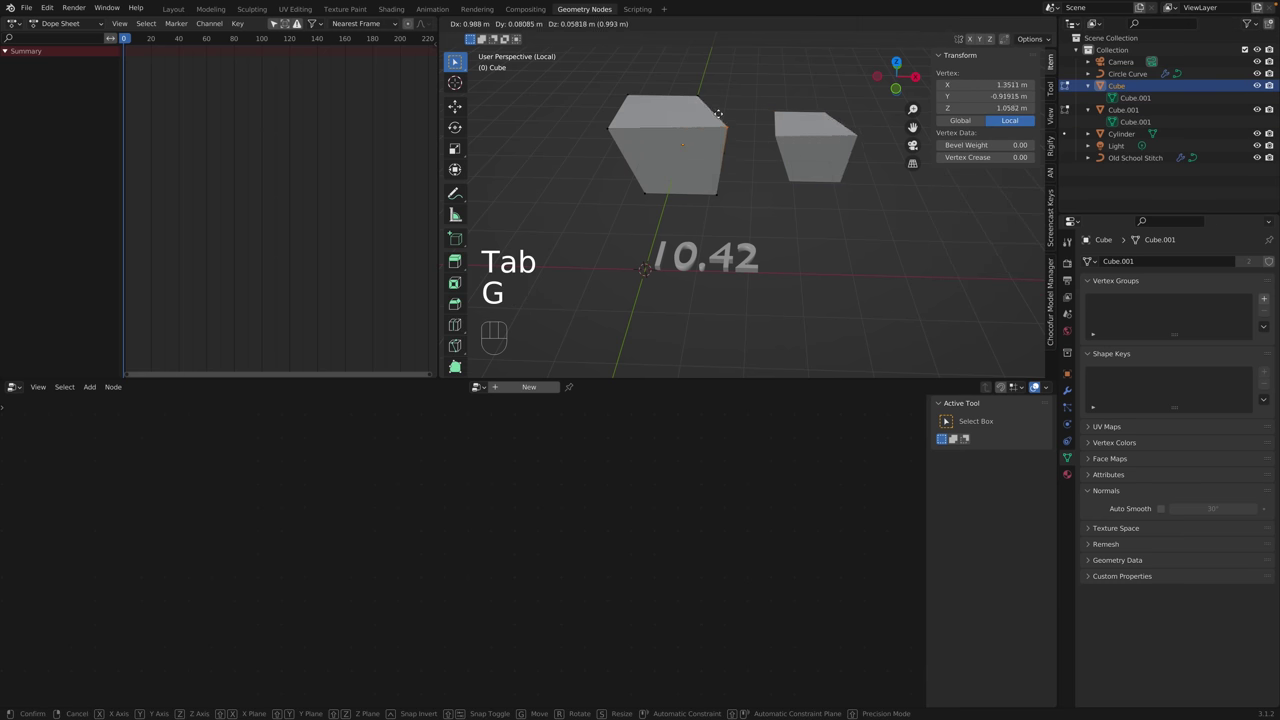
left_click(698, 135)
key("Tab")
Set the linked duplicate's scale to 0.580 and its rotation to -34.6° on all three axes.
left_click(795, 145)
left_click_drag(975, 196, 950, 220)
left_click_drag(985, 134, 945, 158)
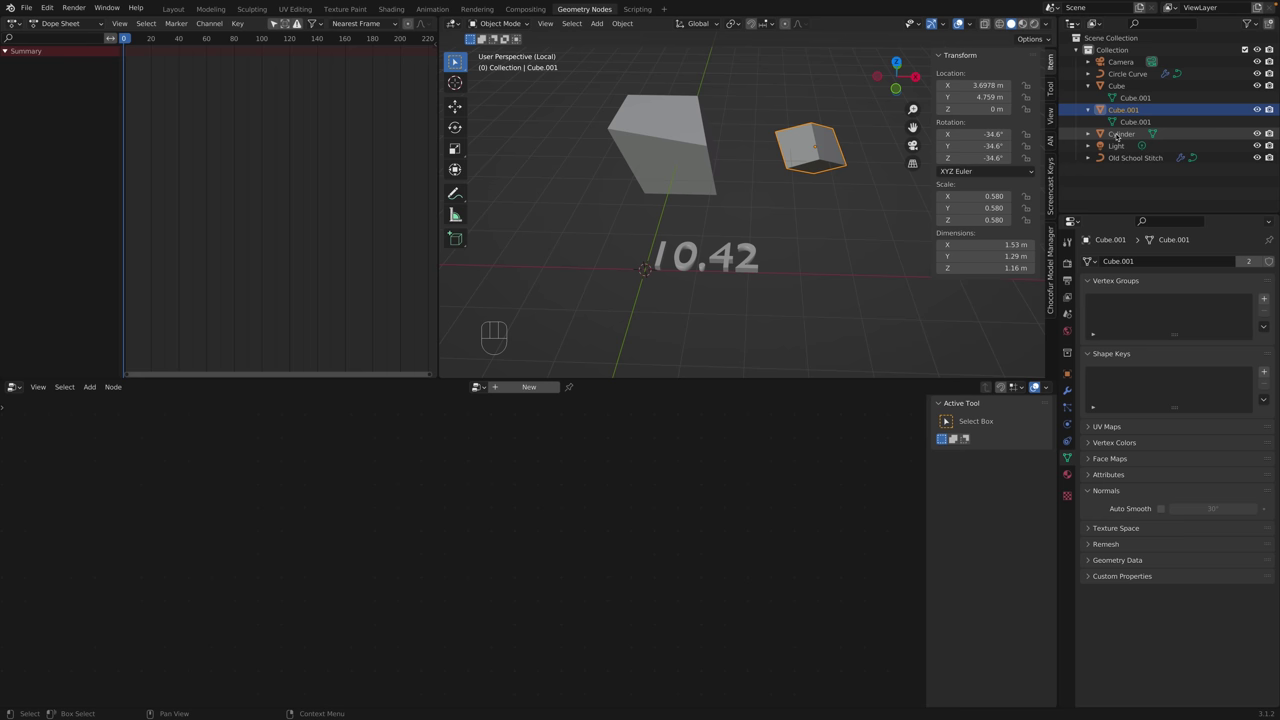
Compare the mesh data-block entries under the original cube and its linked duplicate in the outliner.
left_click(1135, 97)
left_click(1137, 122)
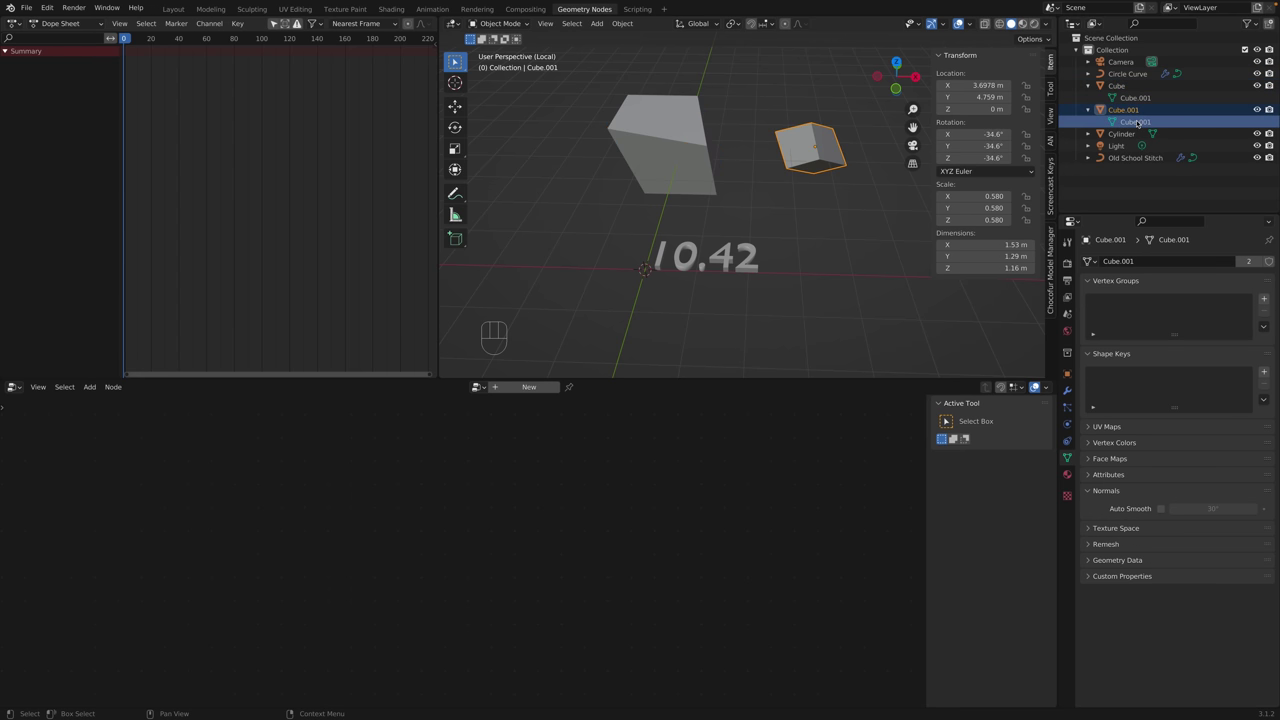
left_click(1132, 98)
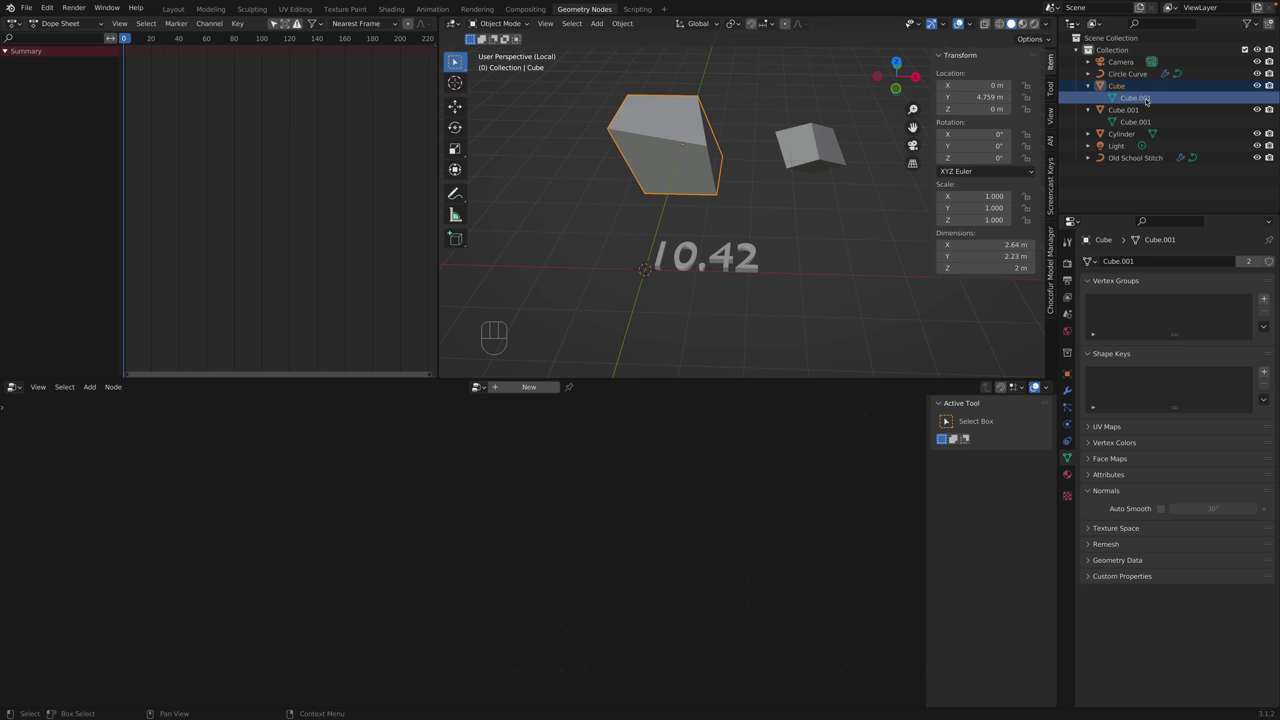
left_click(1124, 110)
left_click(1136, 99)
left_click(1136, 110)
Switch the outliner to the Blender File display mode and expand the file's Meshes category.
left_click(1071, 23)
left_click(1120, 77)
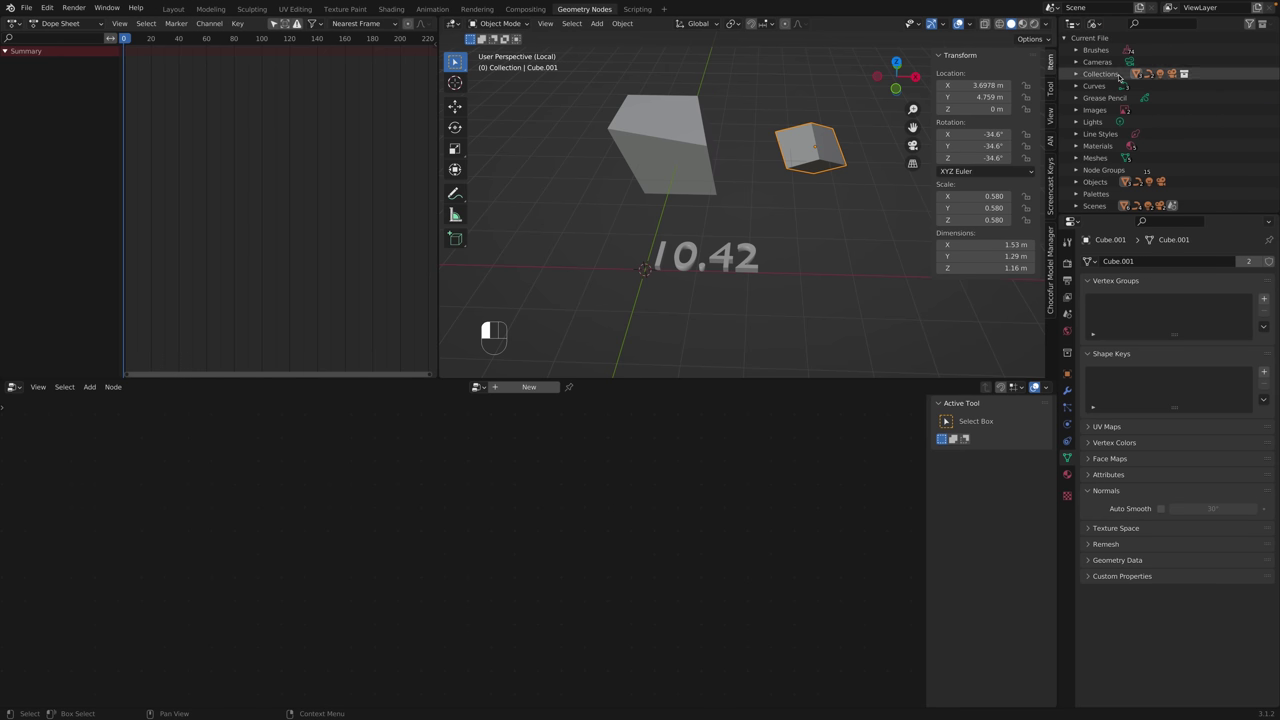
scroll(1100, 110, "down", 3)
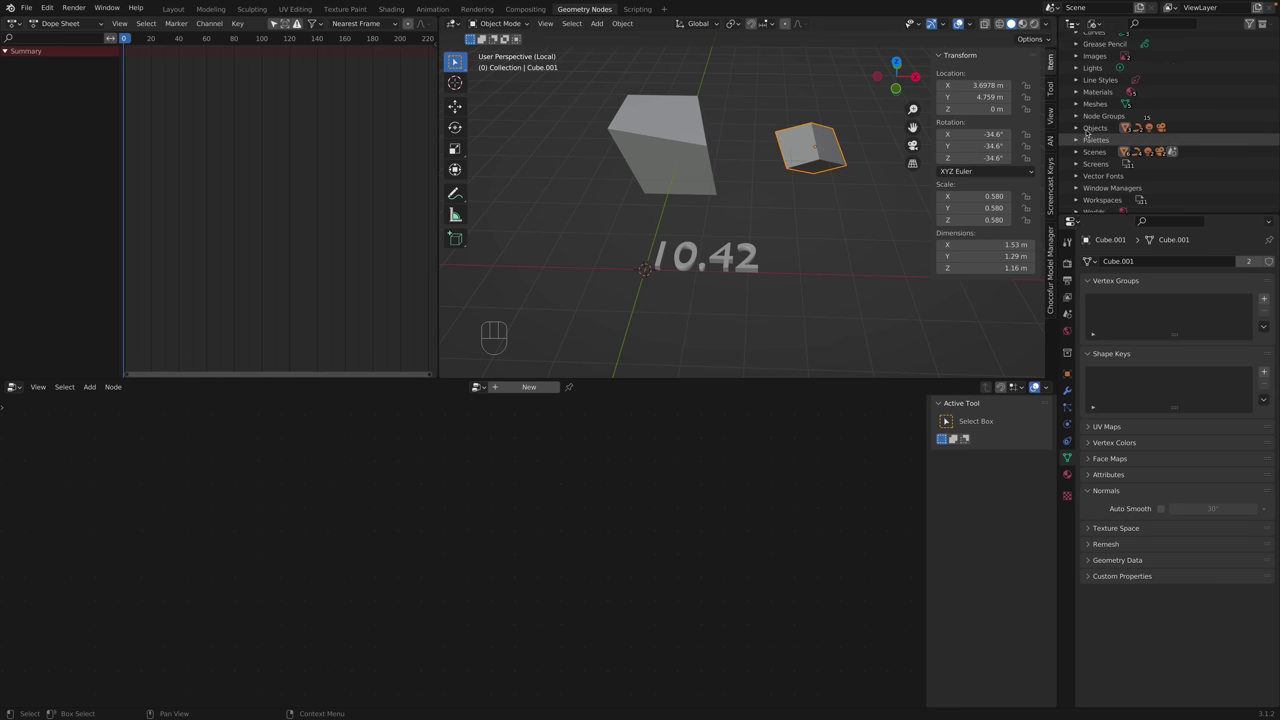
scroll(1088, 133, "up", 3)
left_click(1076, 157)
scroll(1111, 154, "down", 2)
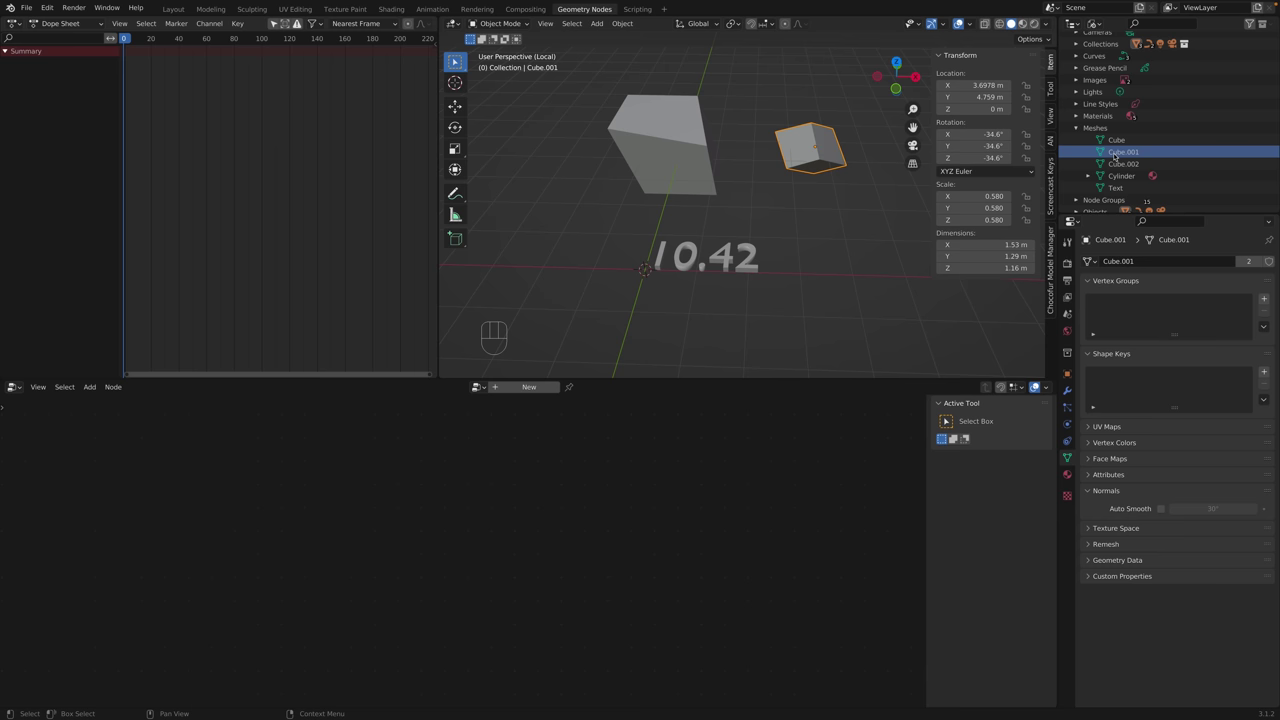
scroll(1115, 155, "down", 1)
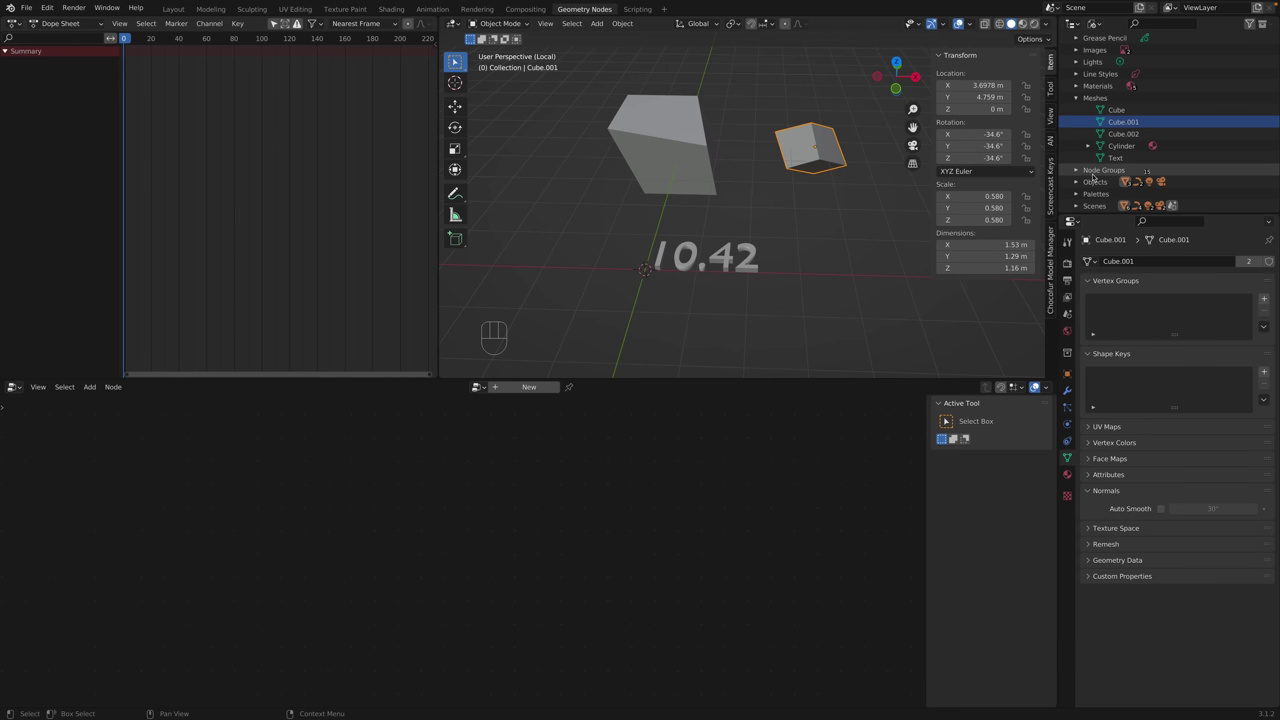
Examine the file's object entries and mesh data-blocks, selecting the Cube.002 mesh in the Meshes list.
left_click(1076, 181)
scroll(1100, 170, "down", 2)
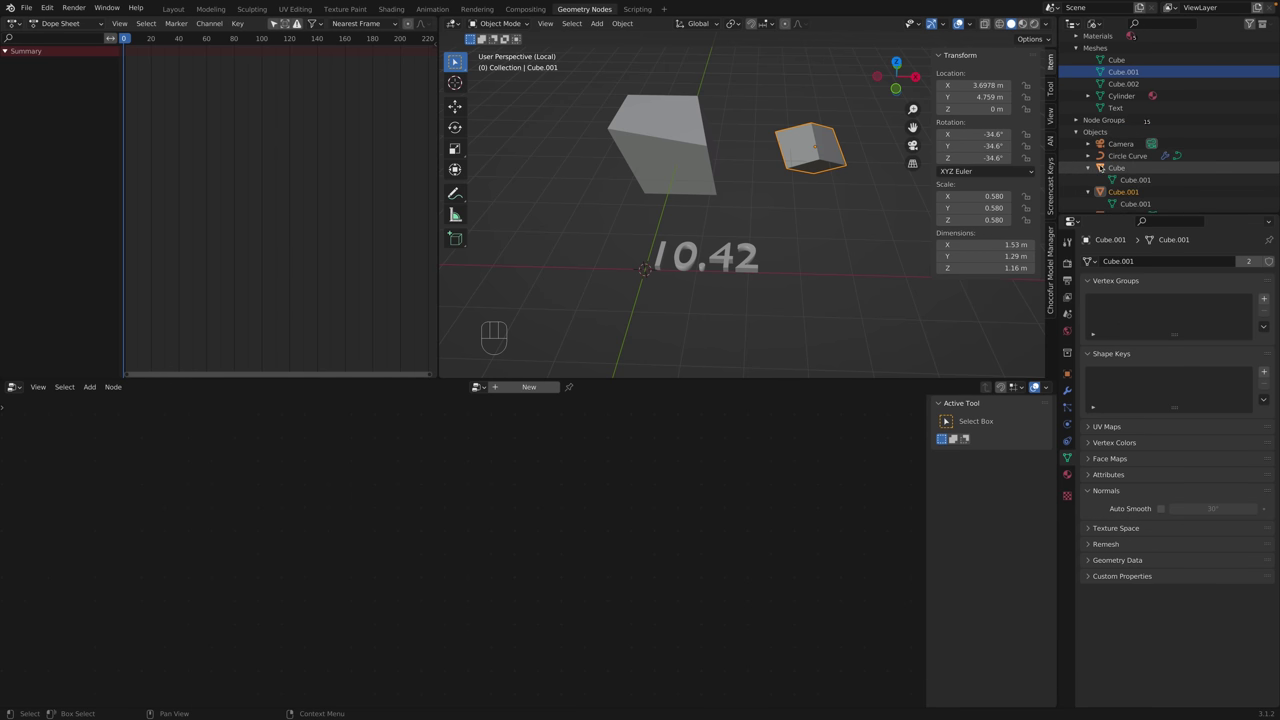
scroll(1080, 172, "up", 2)
left_click(1076, 162)
scroll(1078, 150, "up", 2)
left_click(1076, 128)
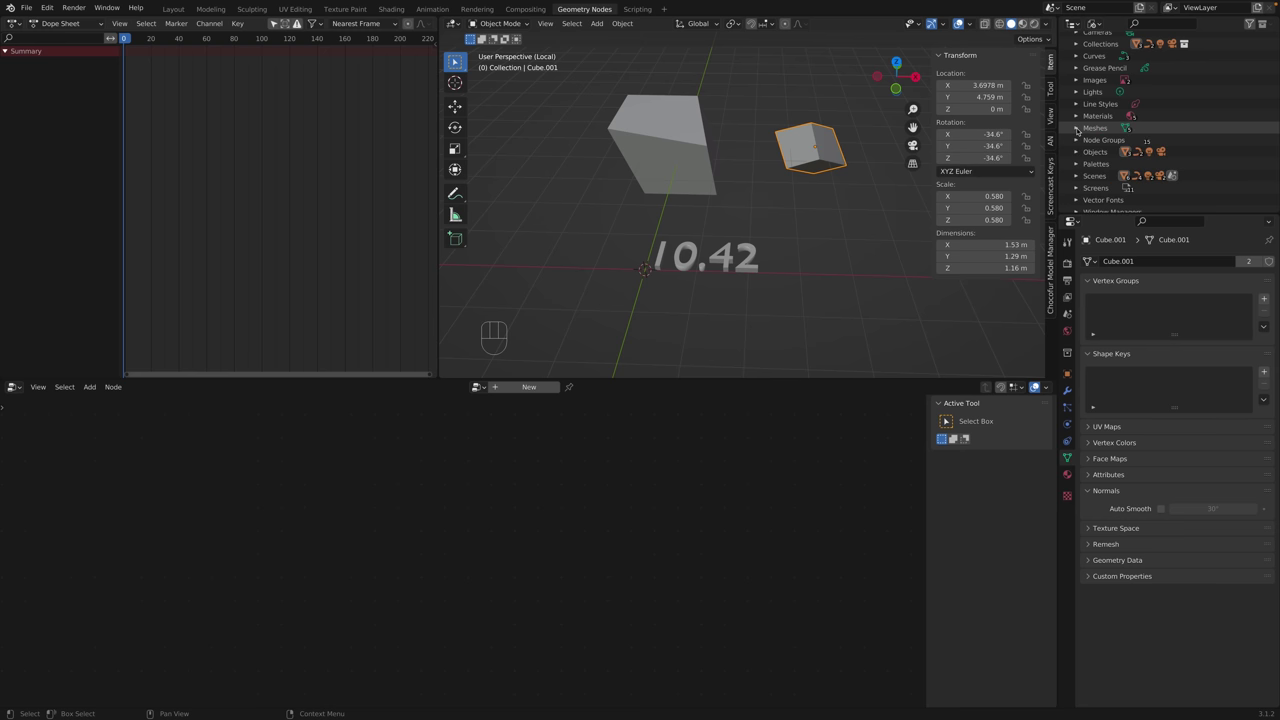
left_click(1076, 129)
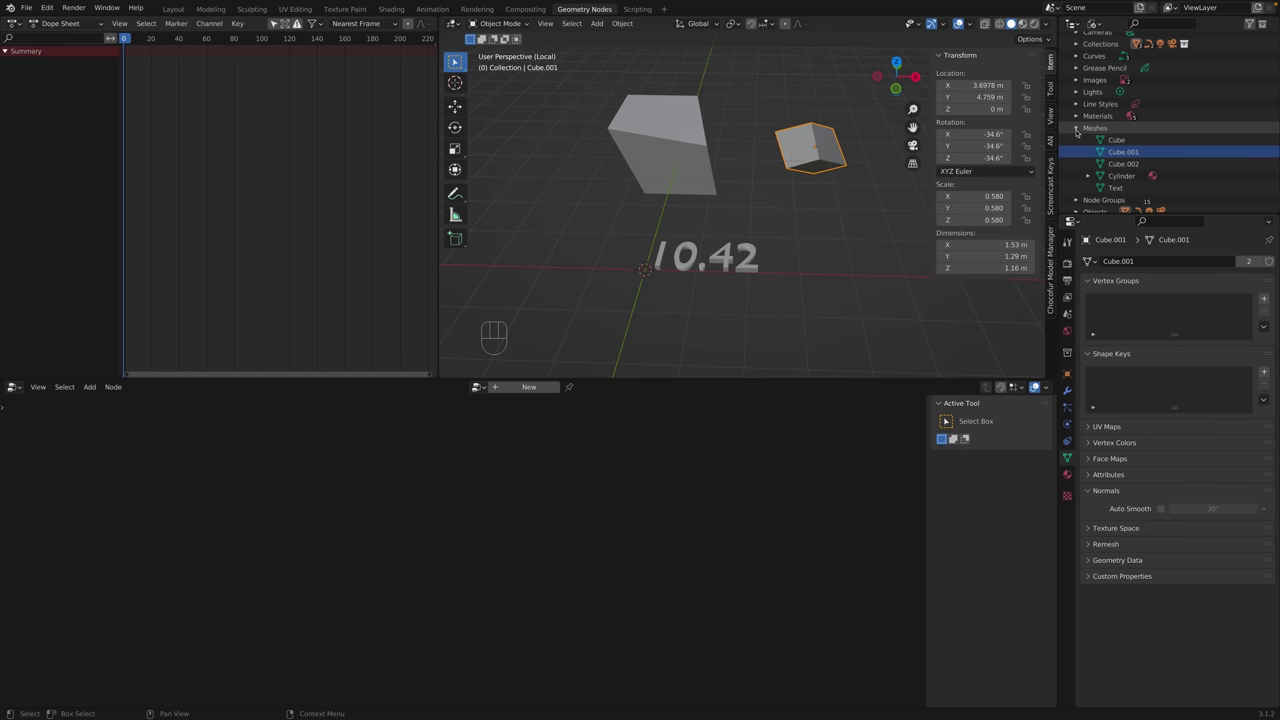
left_click(1123, 166)
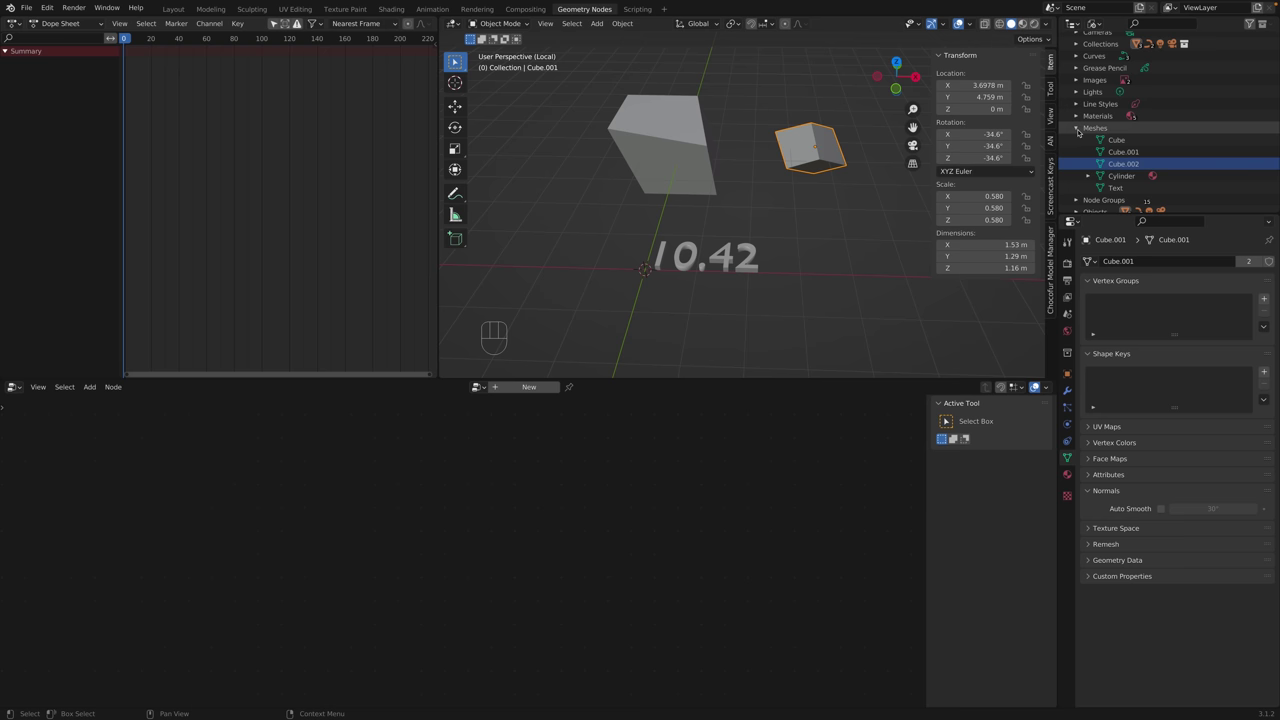
Create a geometry node group named fdsafdsa on the linked duplicate and unlink it from the object.
left_click(479, 387)
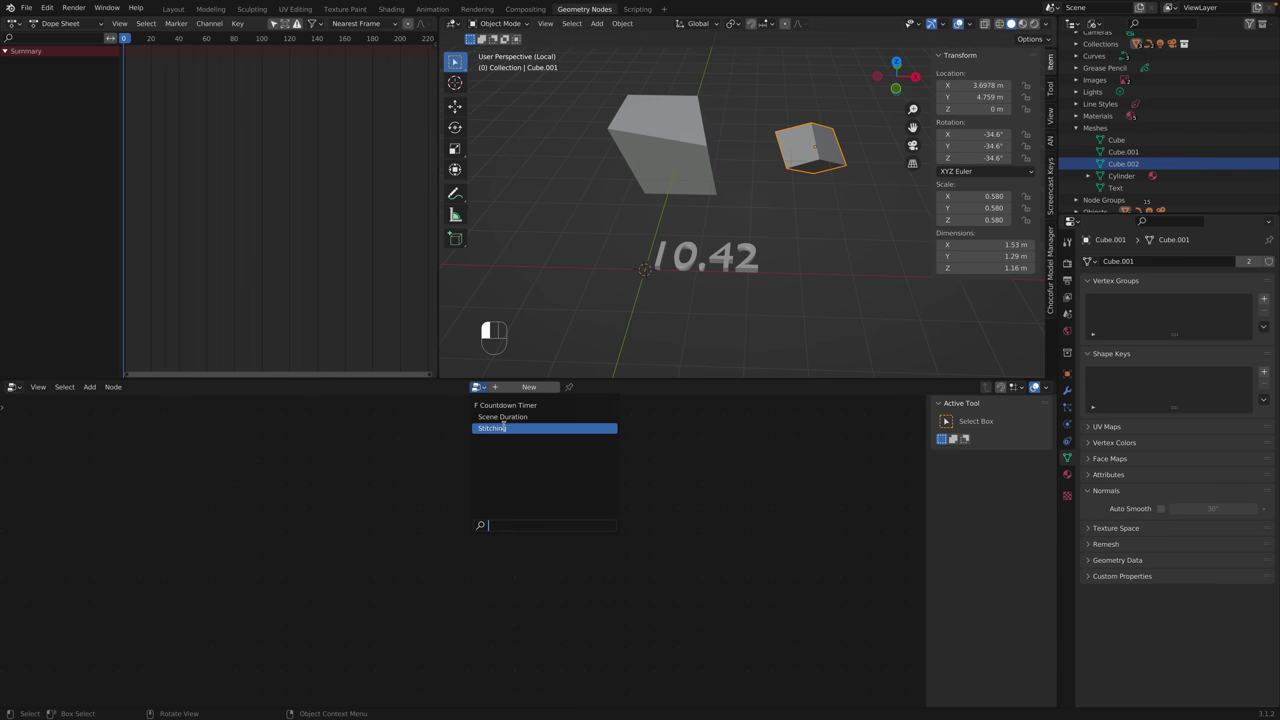
left_click(528, 387)
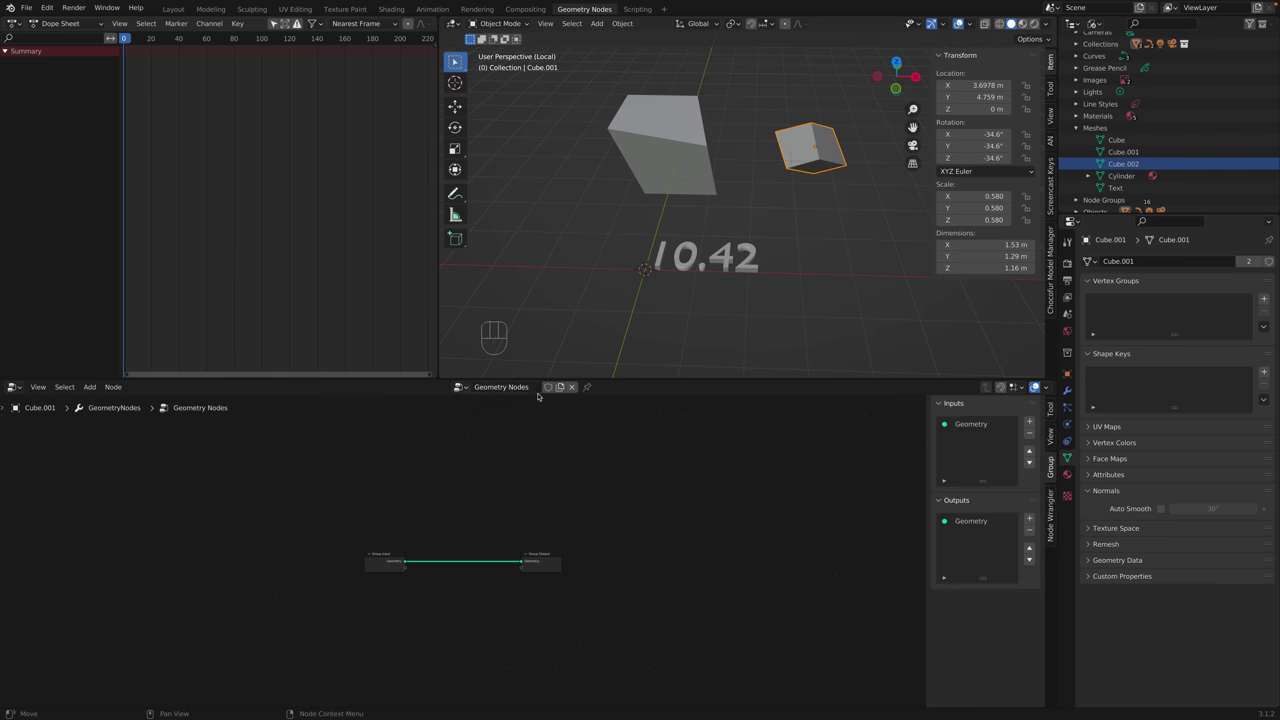
left_click(459, 387)
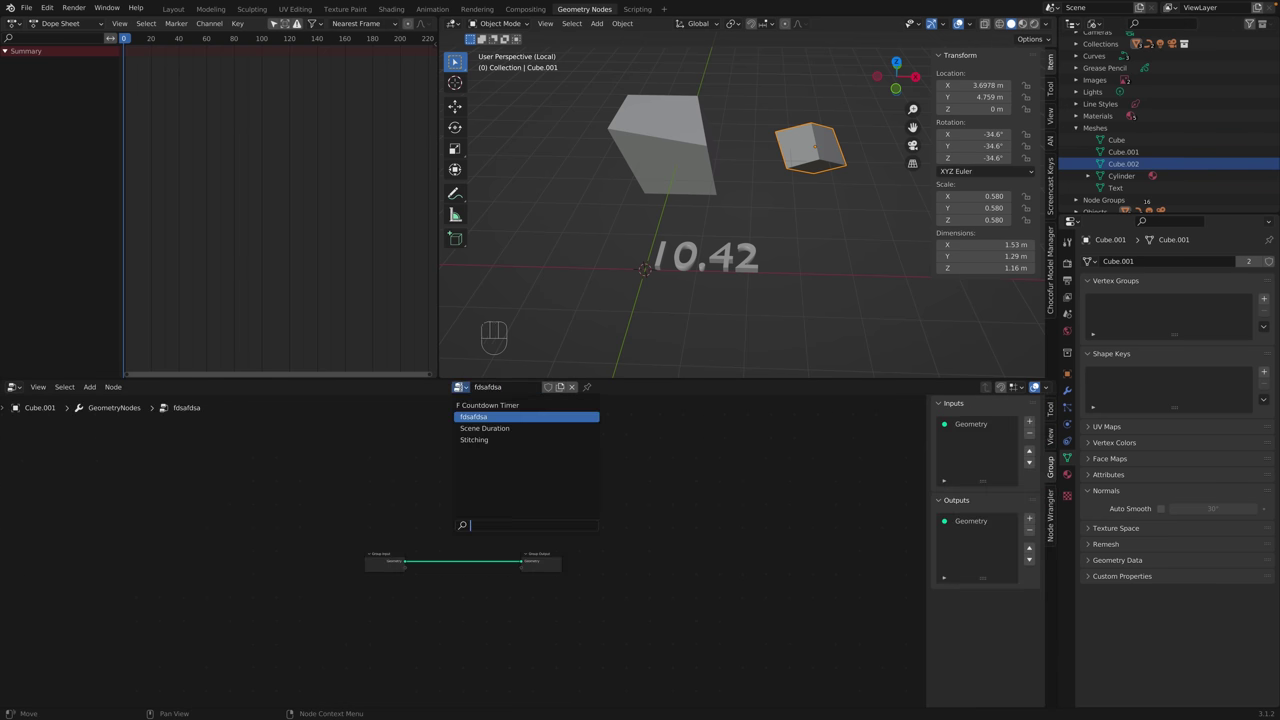
left_click(572, 387)
Check how fdsafdsa is marked in the list of available node trees and find it among the outliner's node groups.
left_click(478, 387)
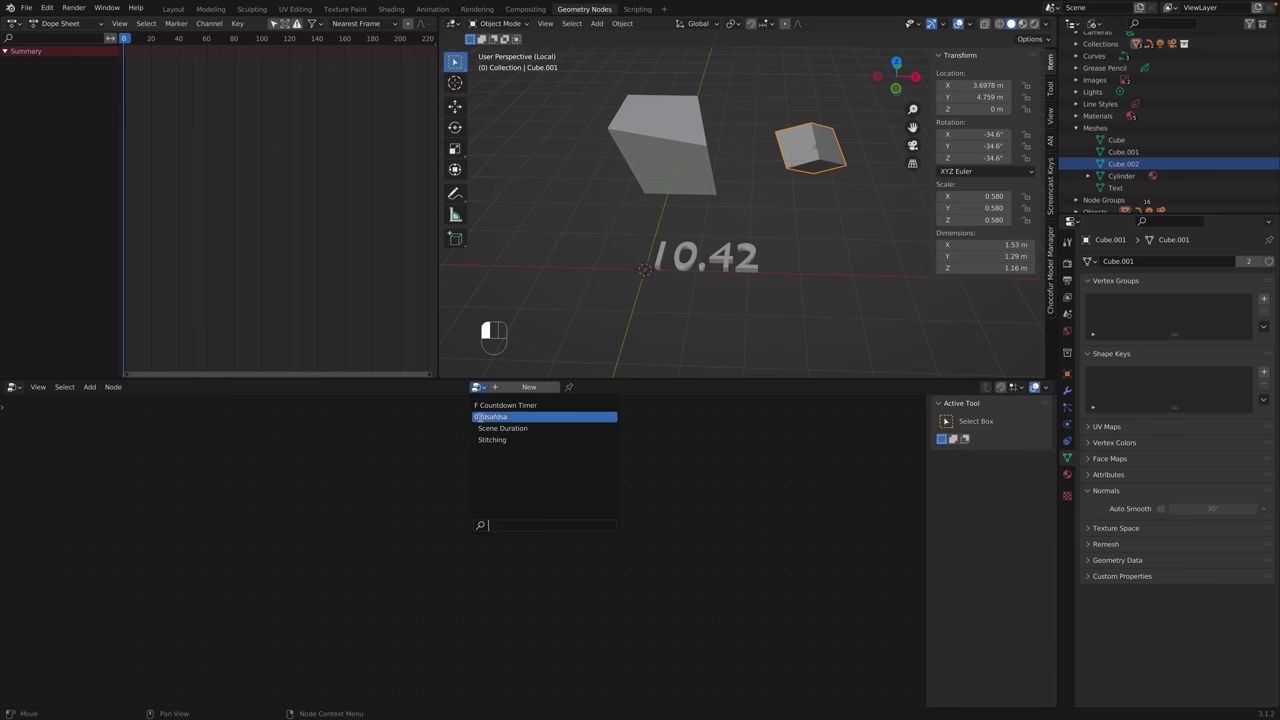
left_click(1077, 129)
left_click(1077, 140)
scroll(1110, 150, "down", 2)
left_click(1122, 148)
left_click(478, 387)
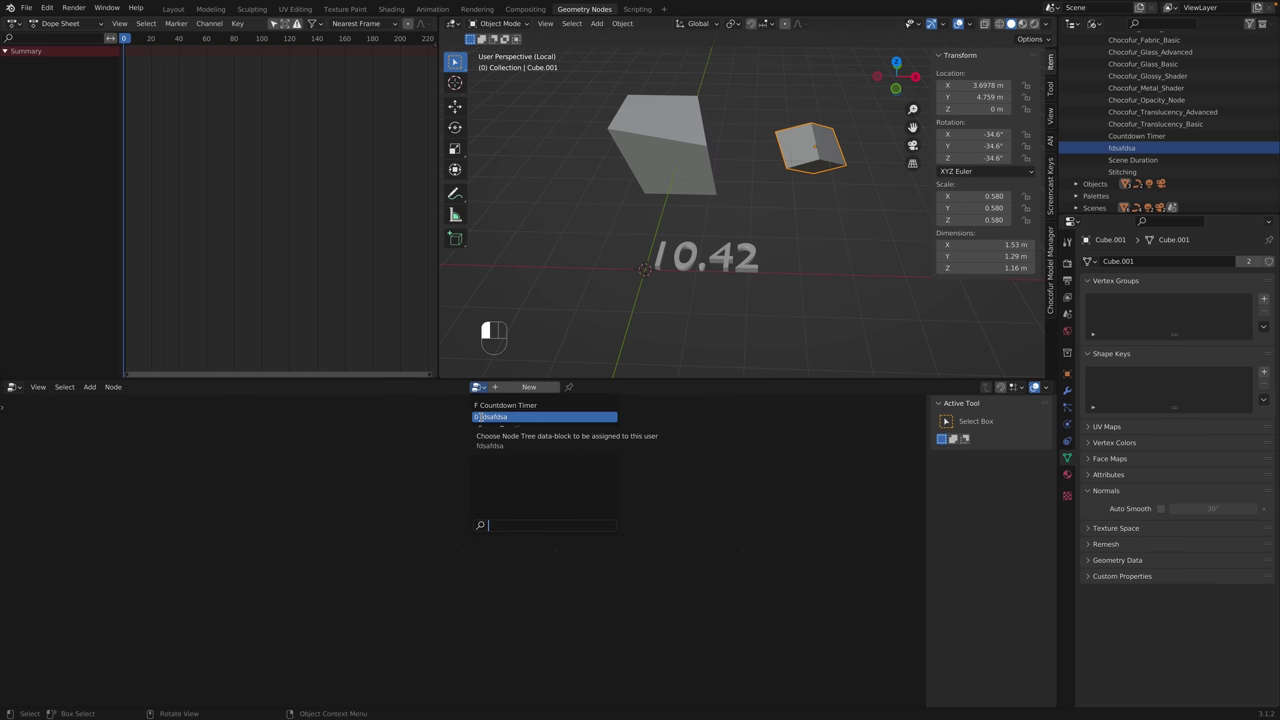
left_click(480, 388)
left_click(479, 388)
left_click(480, 389)
left_click(480, 389)
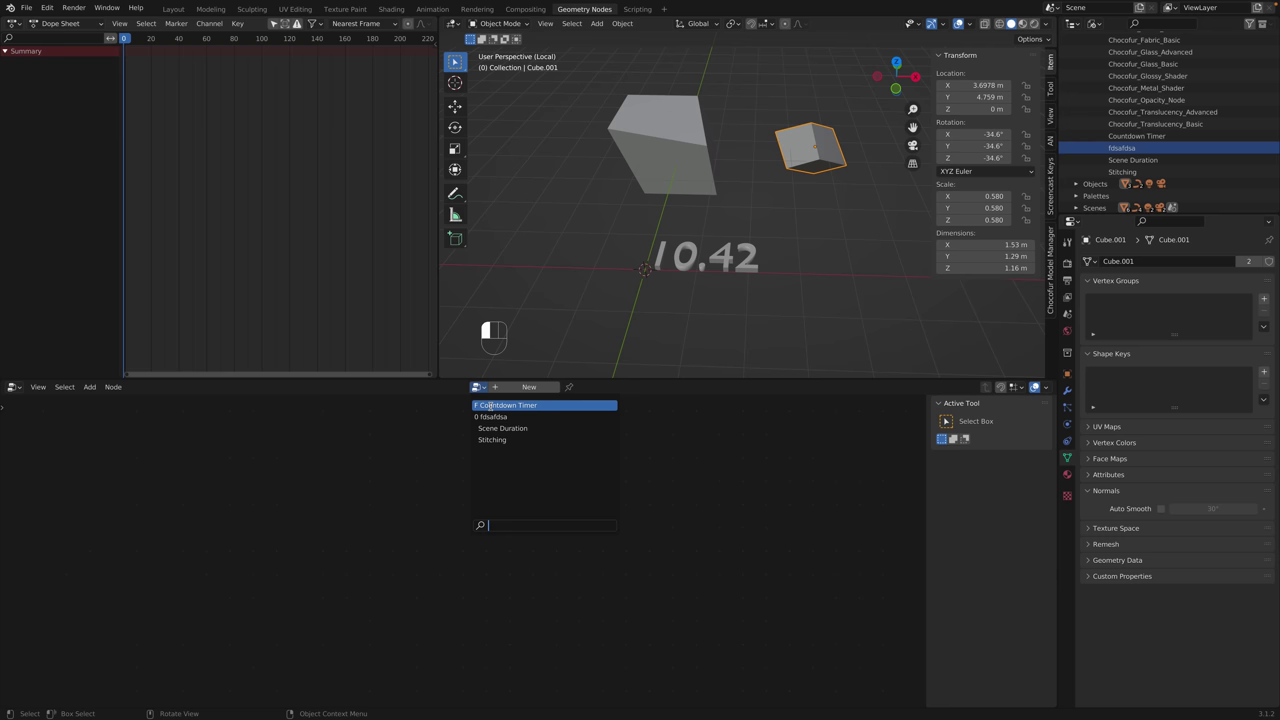
Assign the Countdown Timer node group to the linked duplicate and inspect its Fake User setting.
left_click(484, 401)
left_click(458, 389)
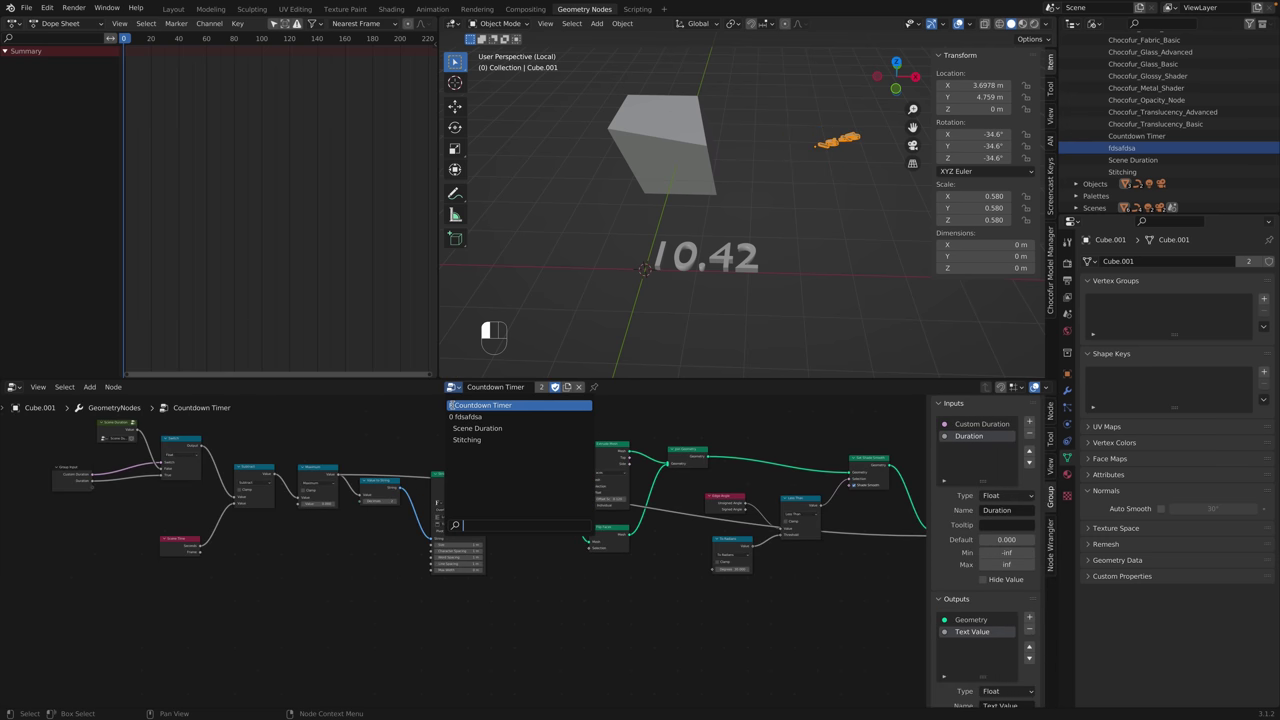
left_click(556, 388)
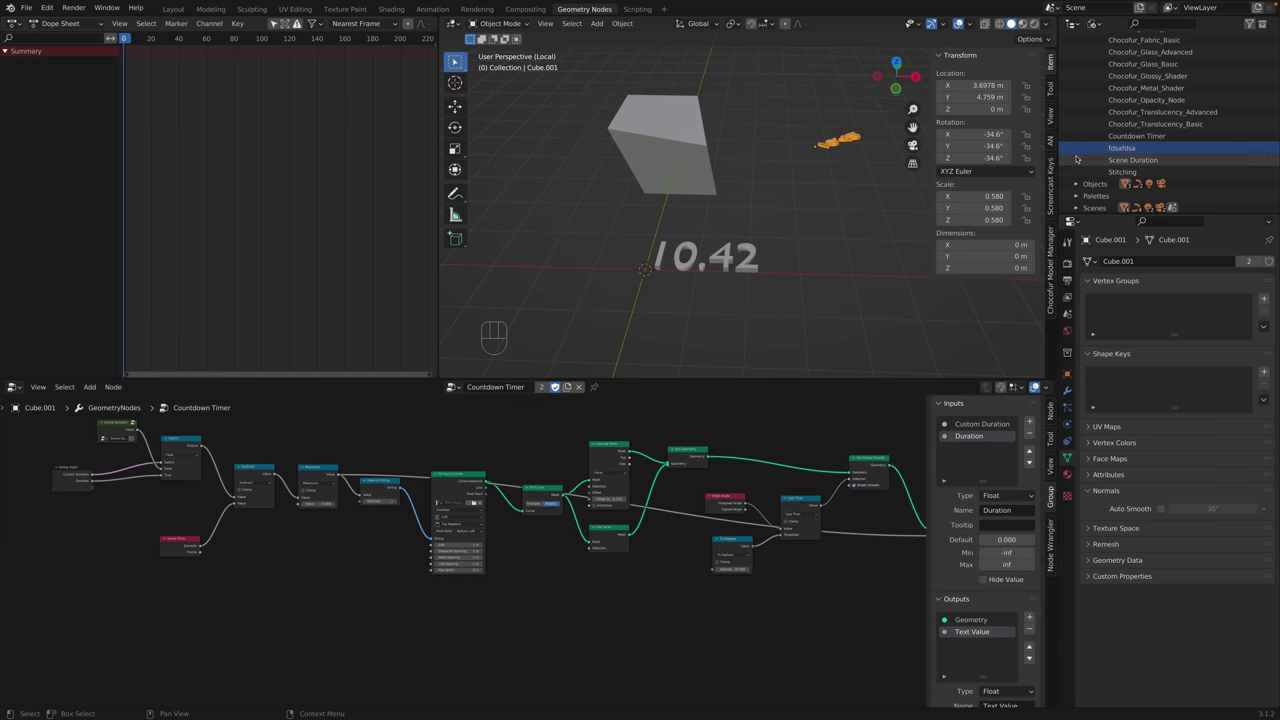
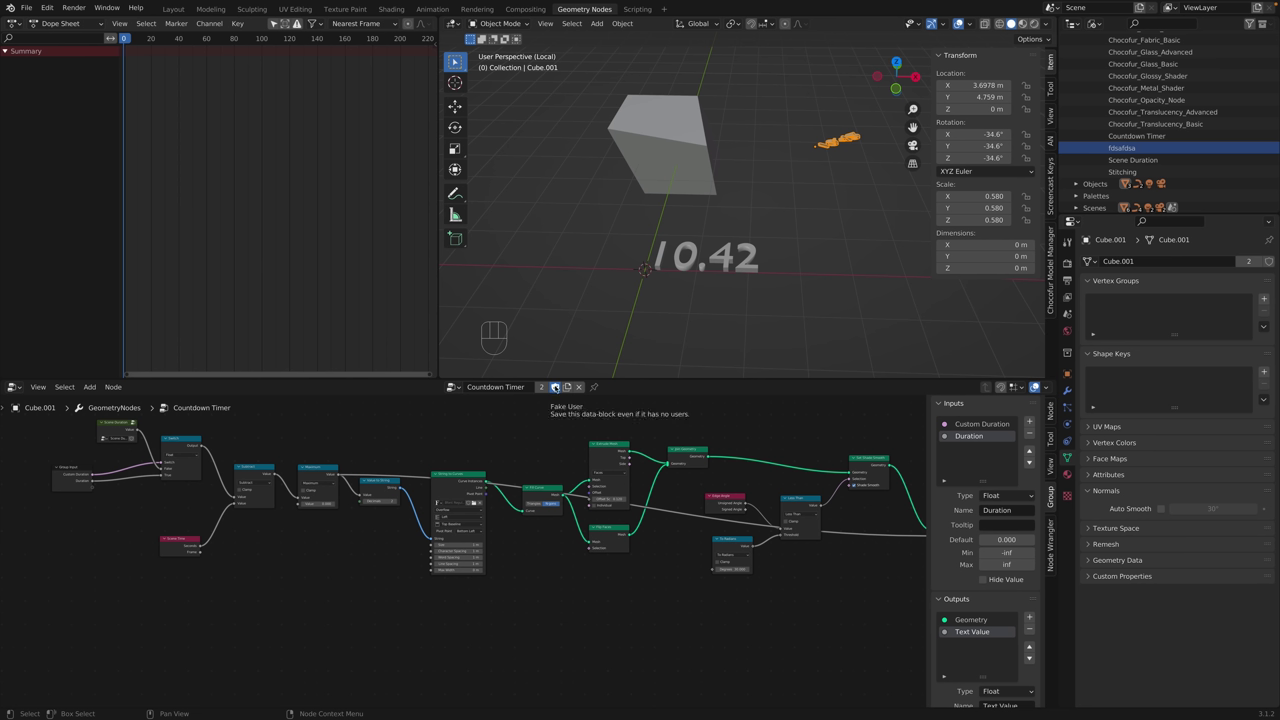
Delete the unused fdsafdsa node group from the file's data-blocks and check the list of node trees.
left_click(452, 387)
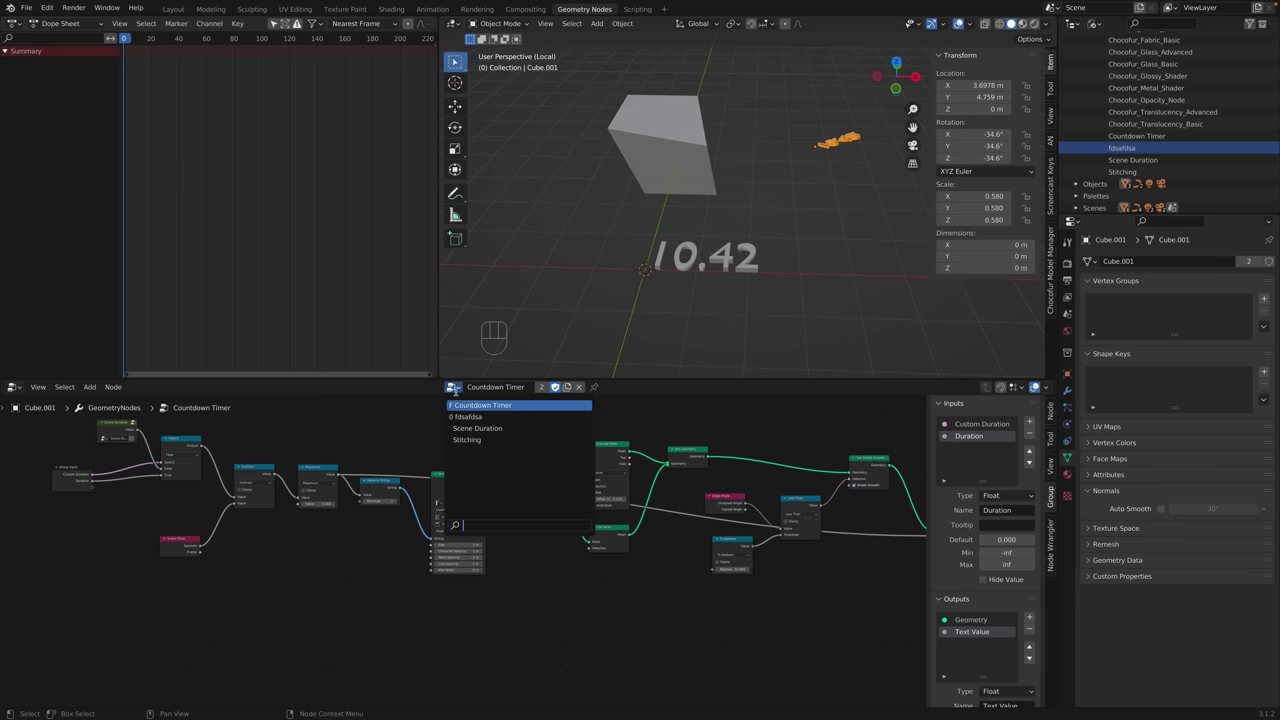
right_click(1108, 150)
left_click(1108, 152)
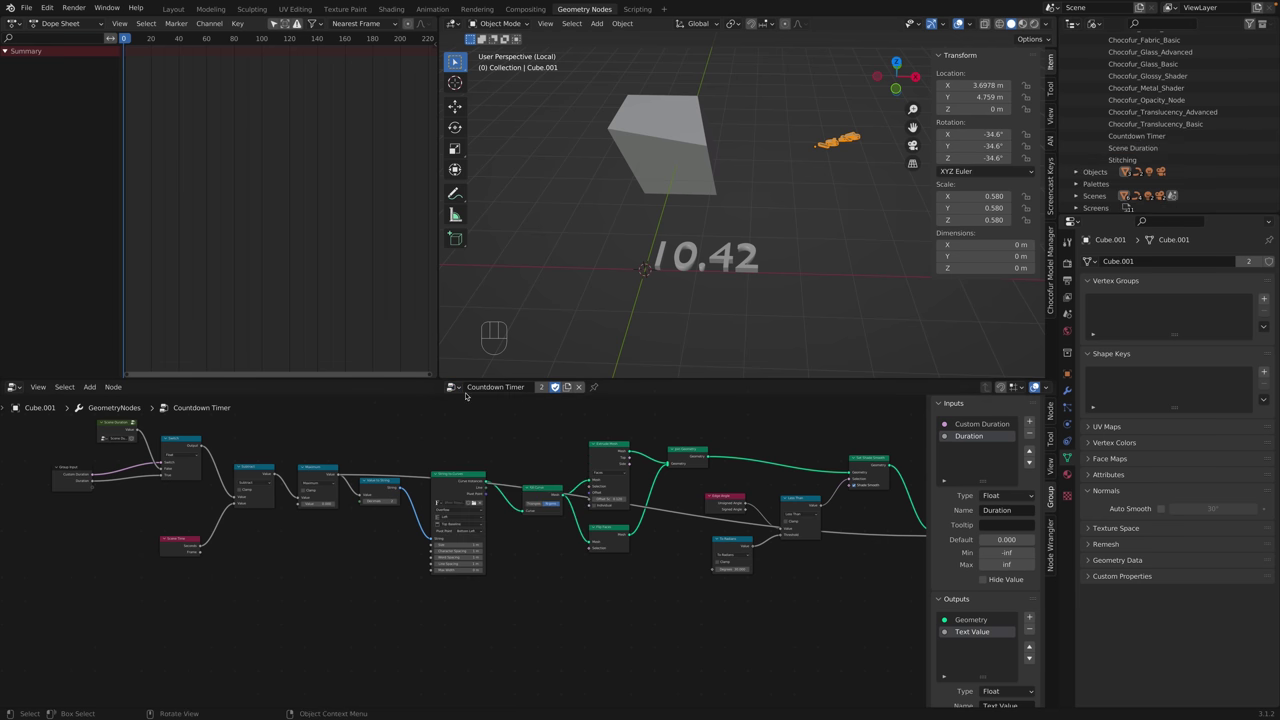
left_click(452, 387)
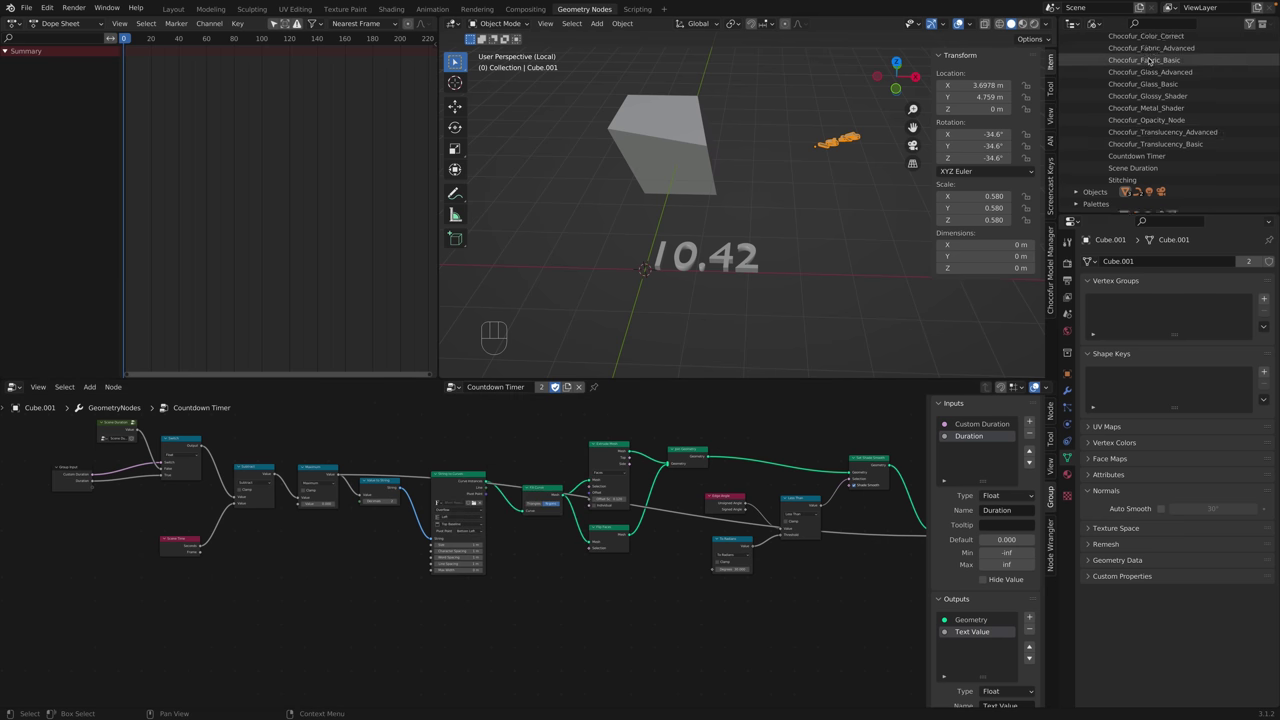
Save the file and return the outliner to the View Layer display mode.
key("super+s")
key("Tab")
key("Tab")
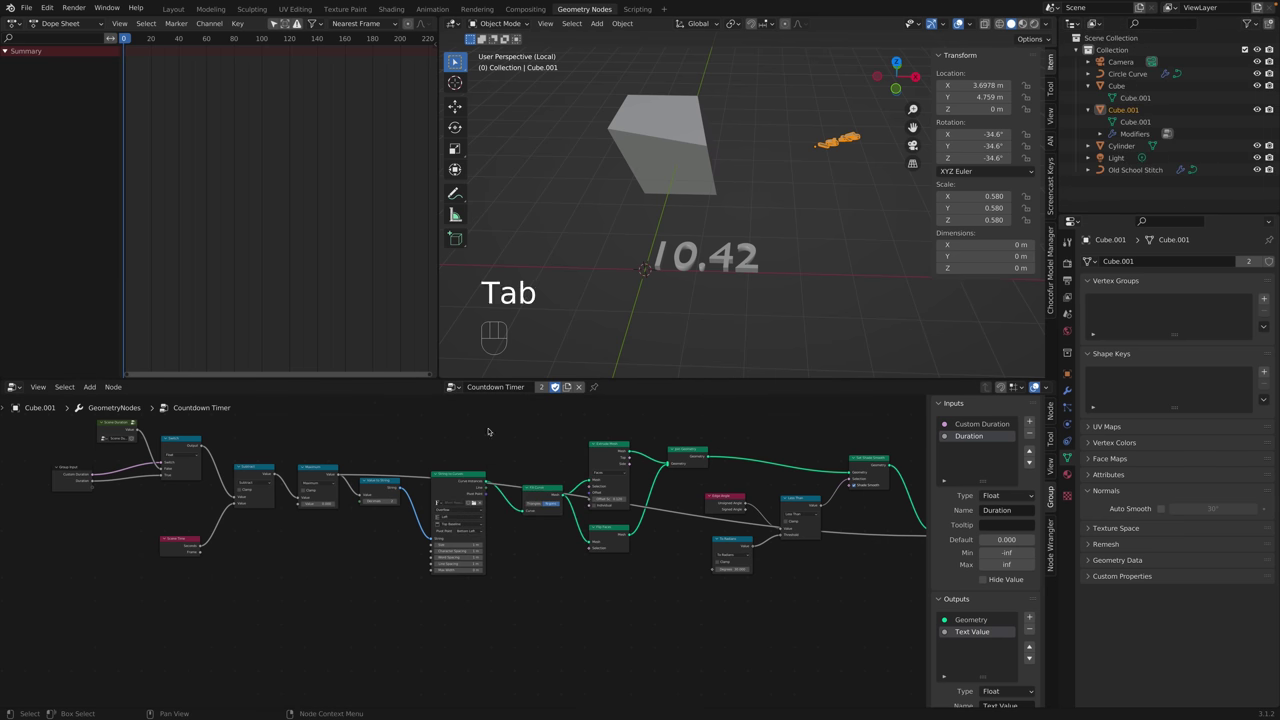
Review the Countdown Timer node tree and the list of available node groups.
scroll(488, 432, "down", 2)
left_click(160, 487)
key("Tab")
key("Tab")
key("Tab")
key("Tab")
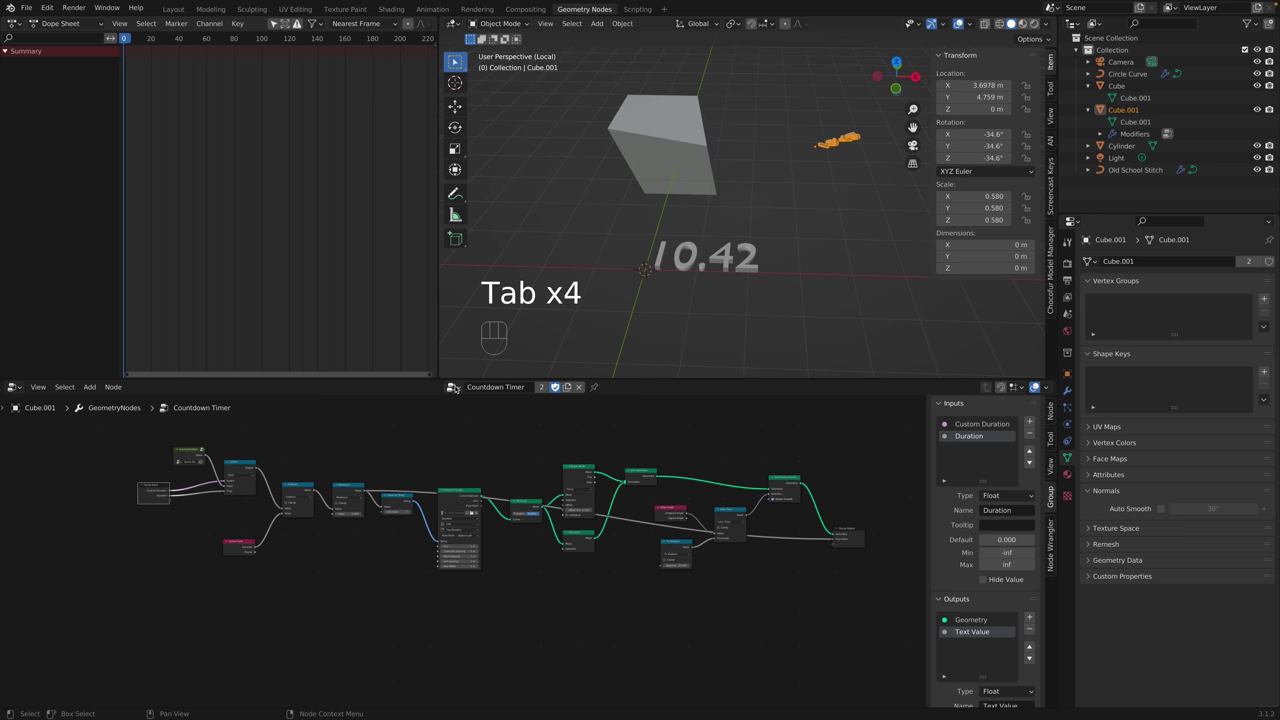
left_click(453, 387)
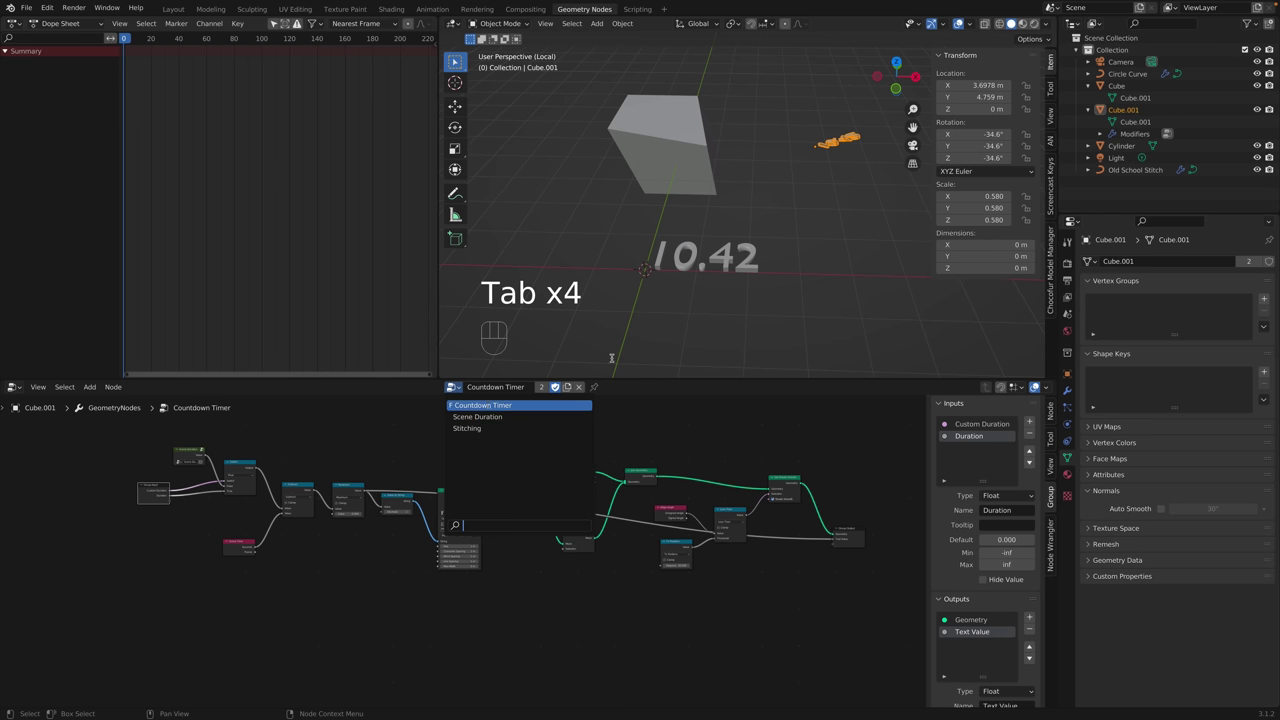
Delete the original cube and its linked duplicate from the scene.
left_click(828, 166)
left_click(836, 142)
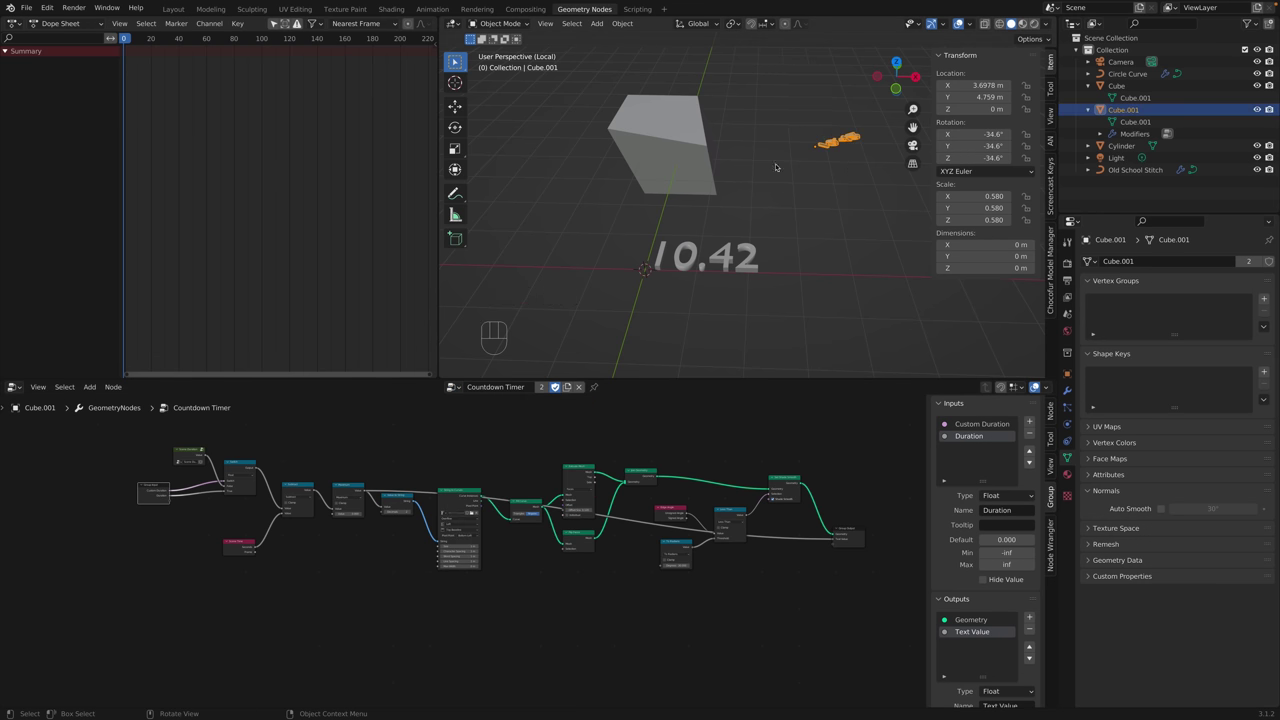
key("x")
key("x")
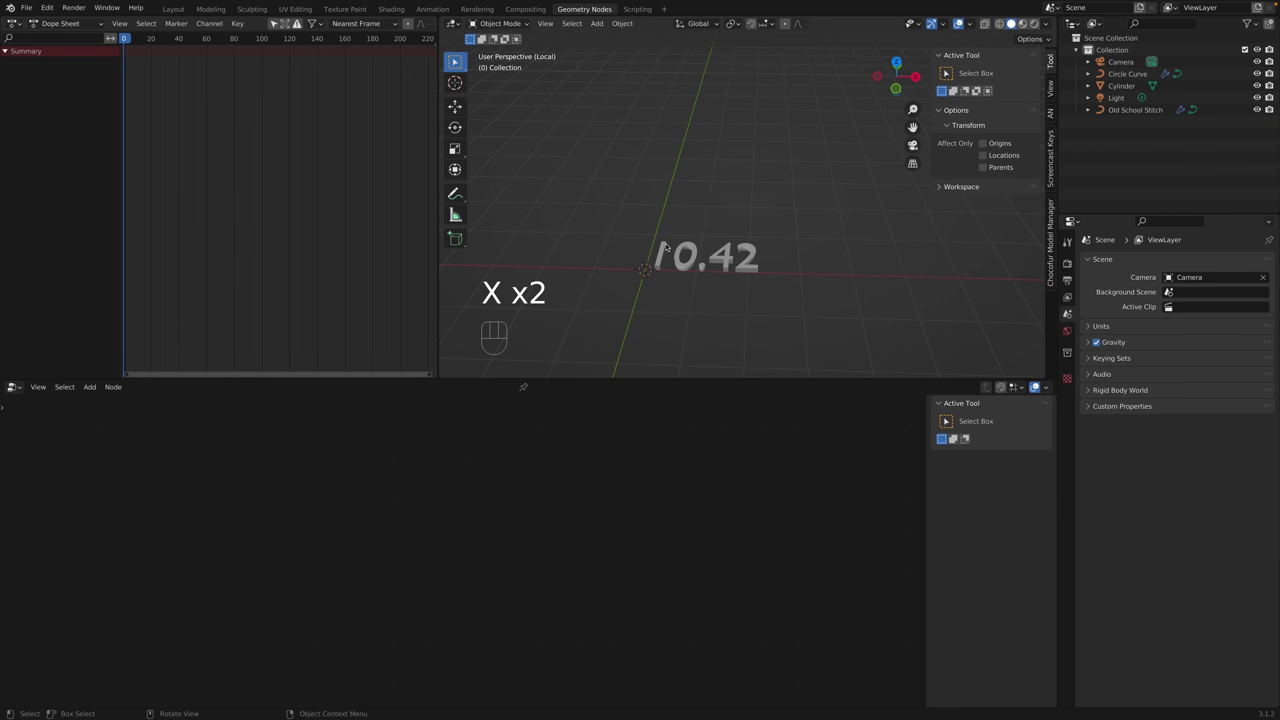
Select the Circle Curve object and switch its geometry node group to Stitching.
left_click(664, 256)
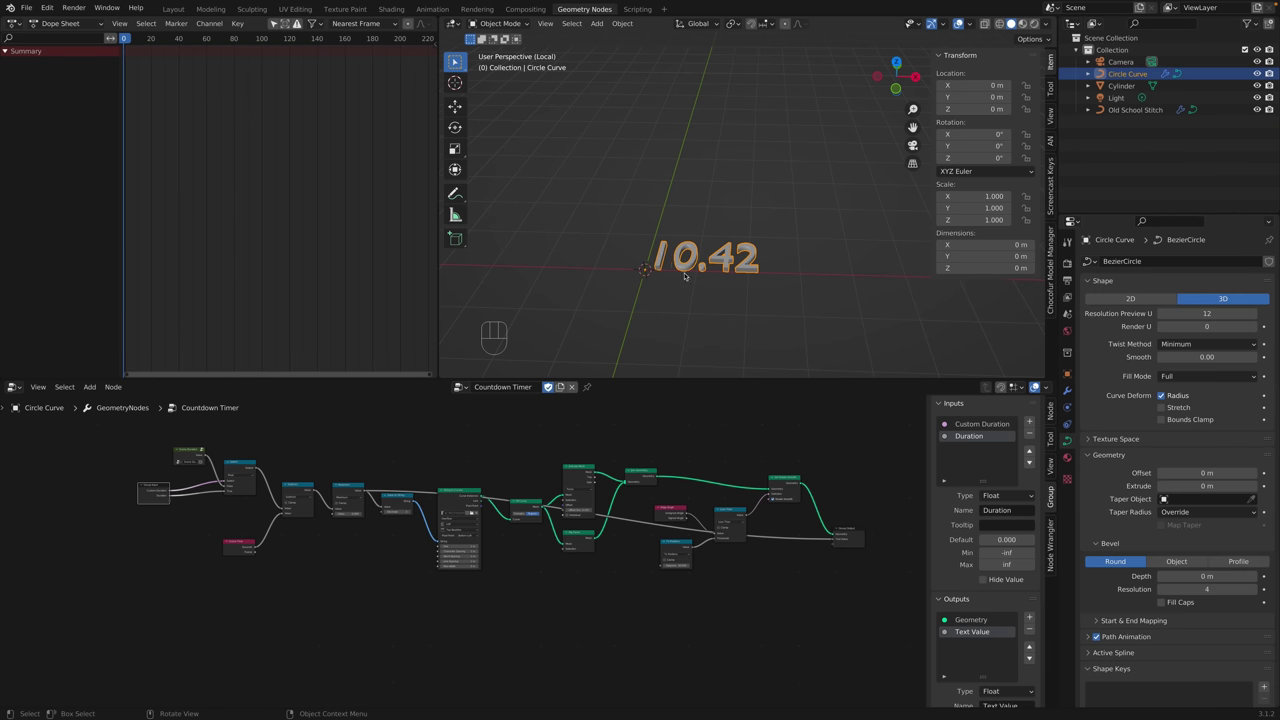
key("Tab")
key("Tab")
key("Tab")
key("Tab")
key("Tab")
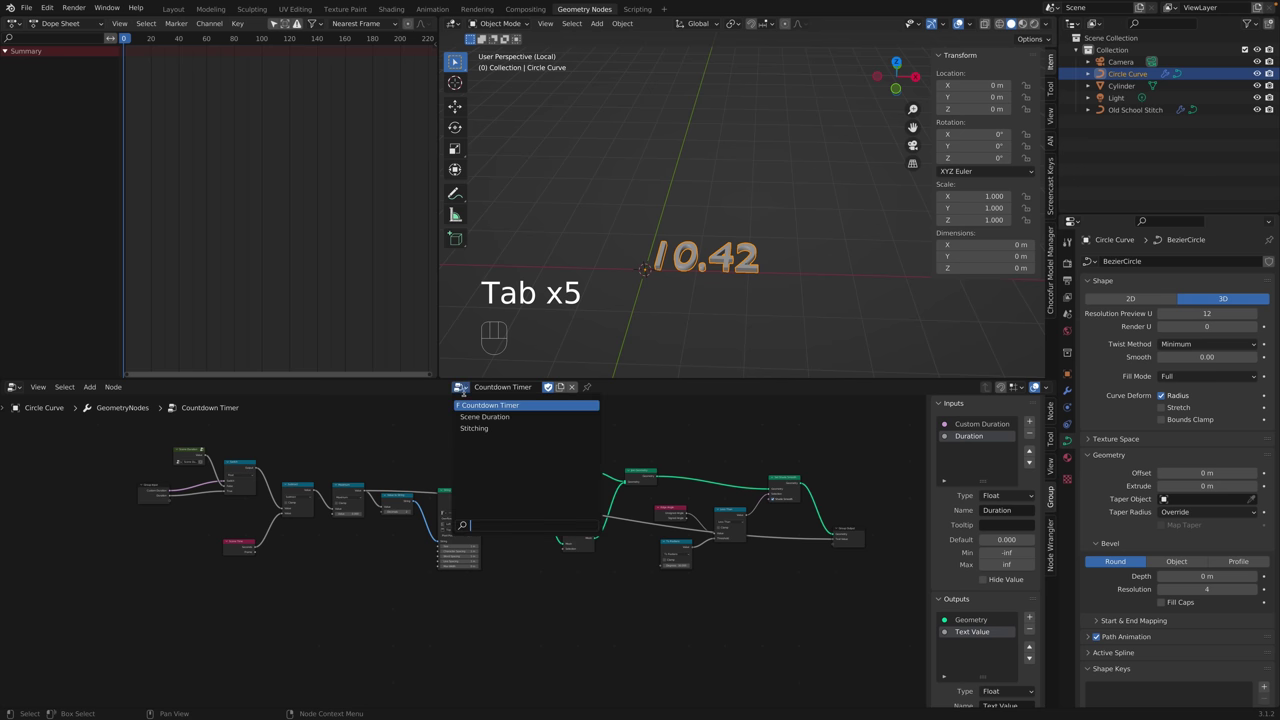
left_click(489, 427)
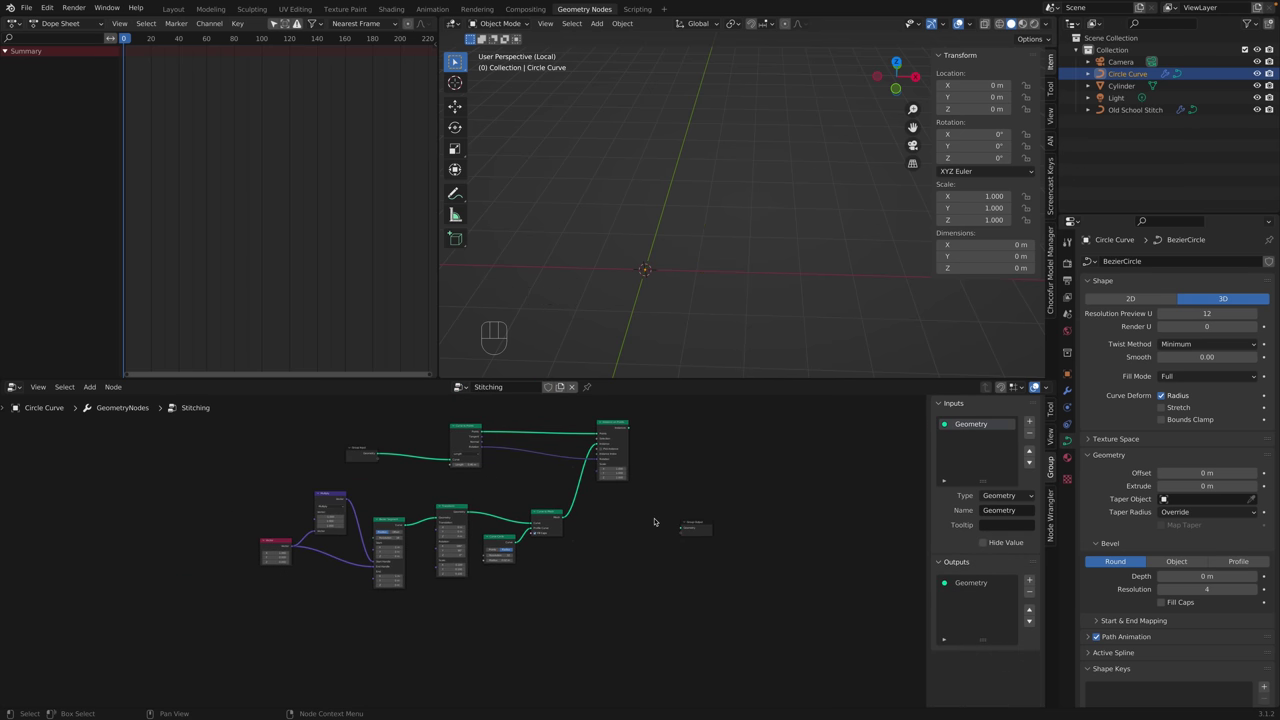
Move the Group Input node aside, link the Instance on Points output to Group Output, and reselect the stitched circle.
scroll(655, 522, "up", 1)
middle_click_drag(551, 523, 573, 553)
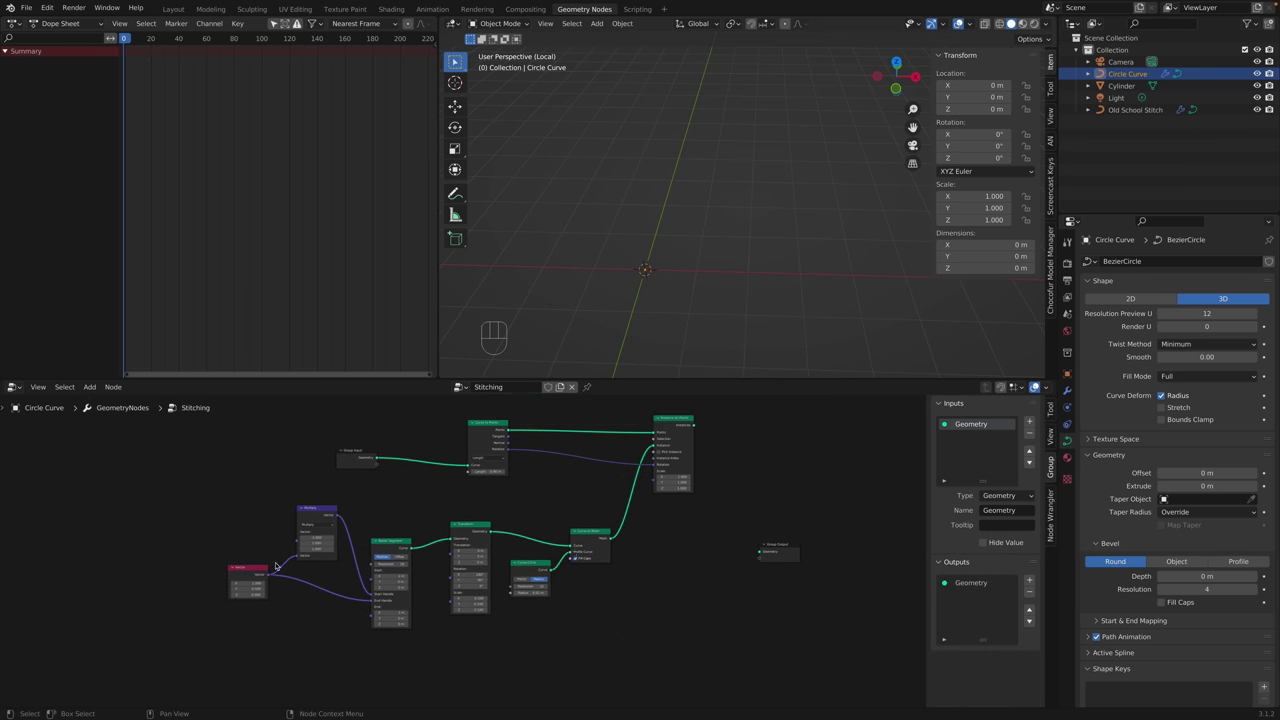
left_click_drag(364, 456, 177, 466)
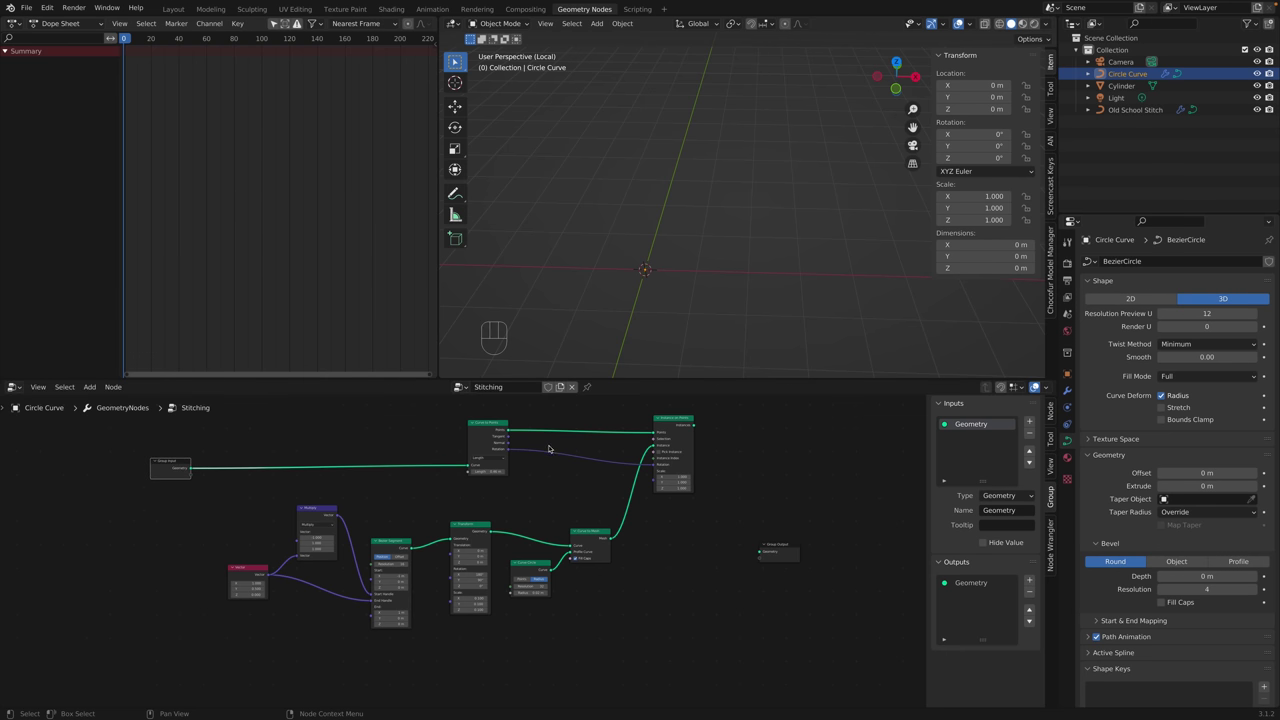
left_click_drag(693, 426, 761, 551)
key("Home")
left_click(753, 205)
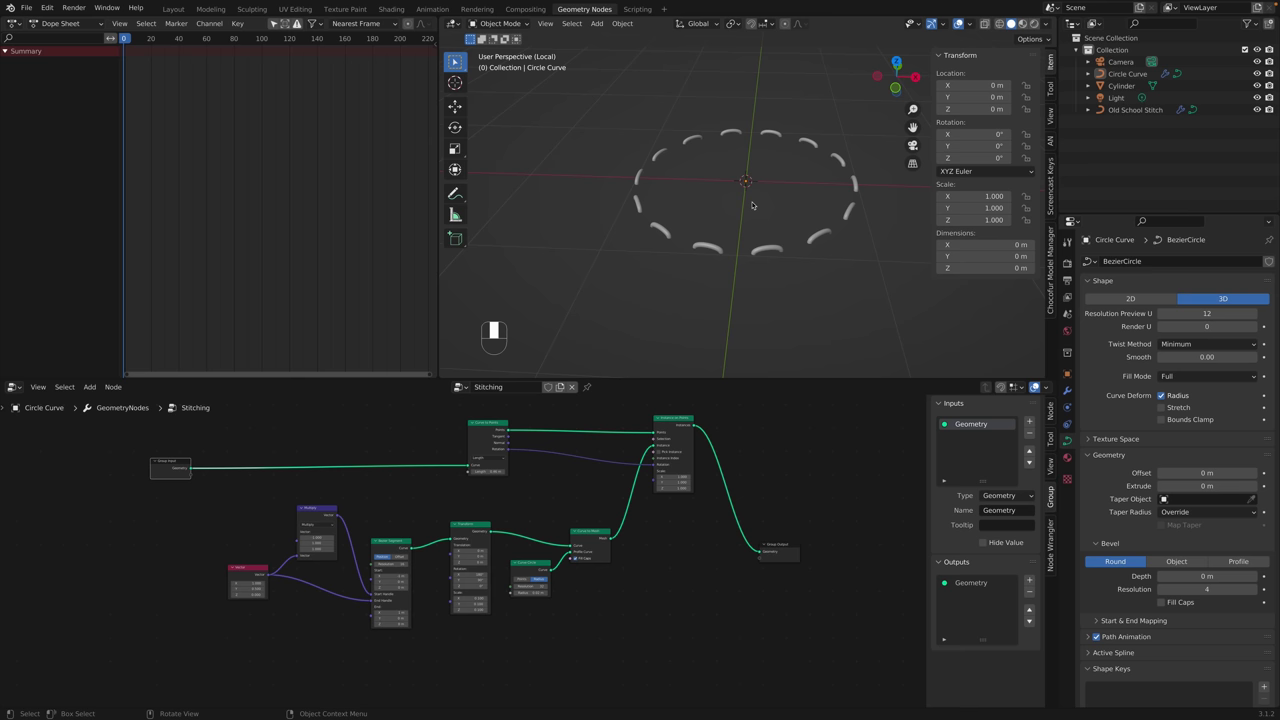
left_click(760, 253)
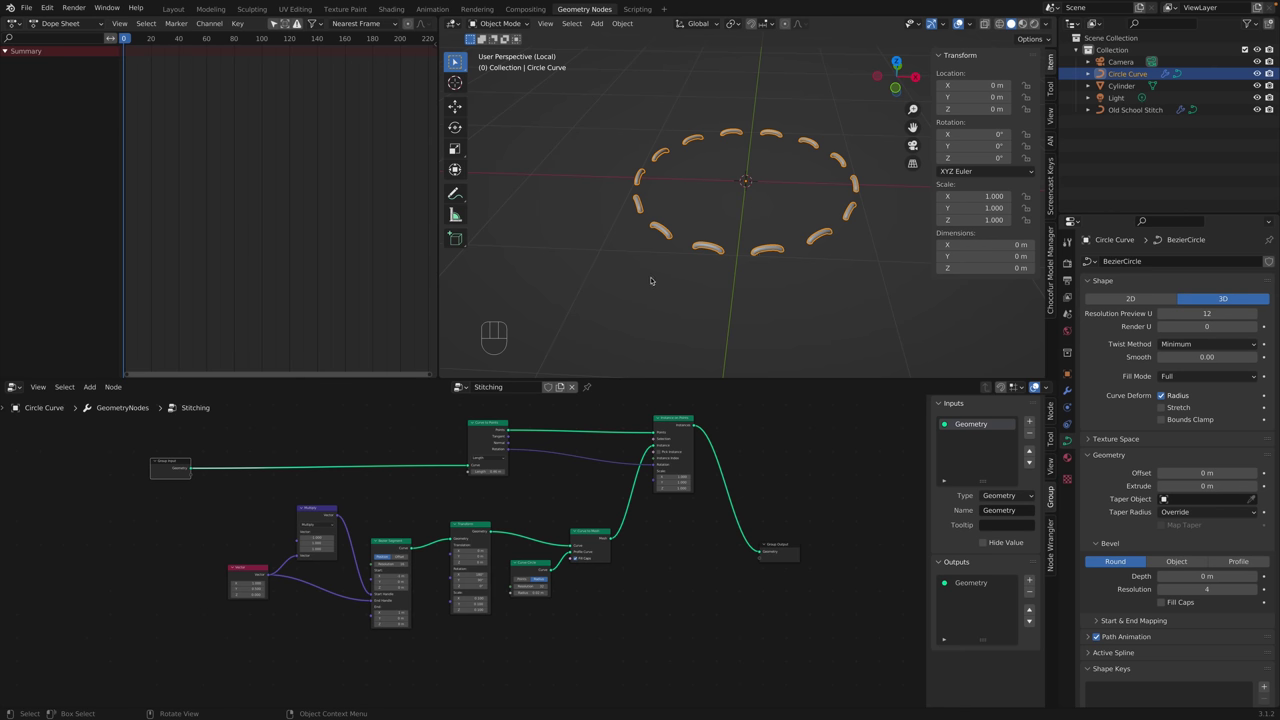
scroll(660, 281, "down", 3)
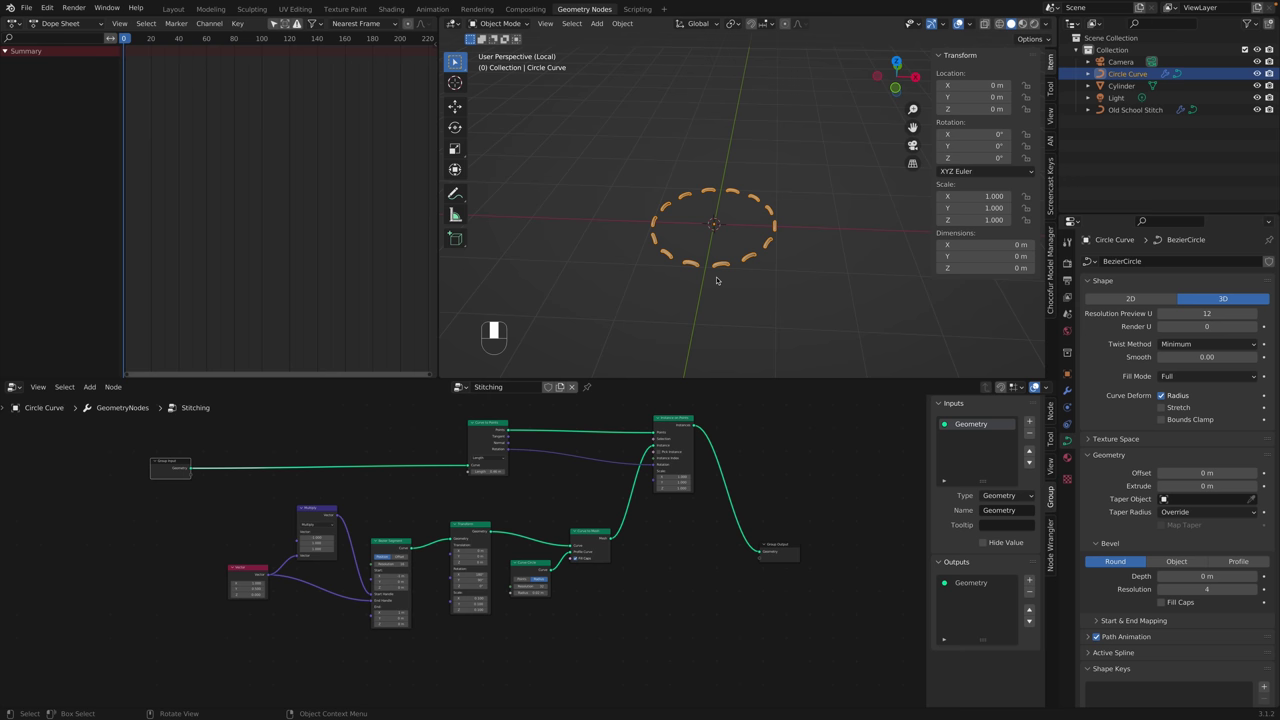
Try different scale values on the stitch's Transform node, reverting them.
left_click(414, 430)
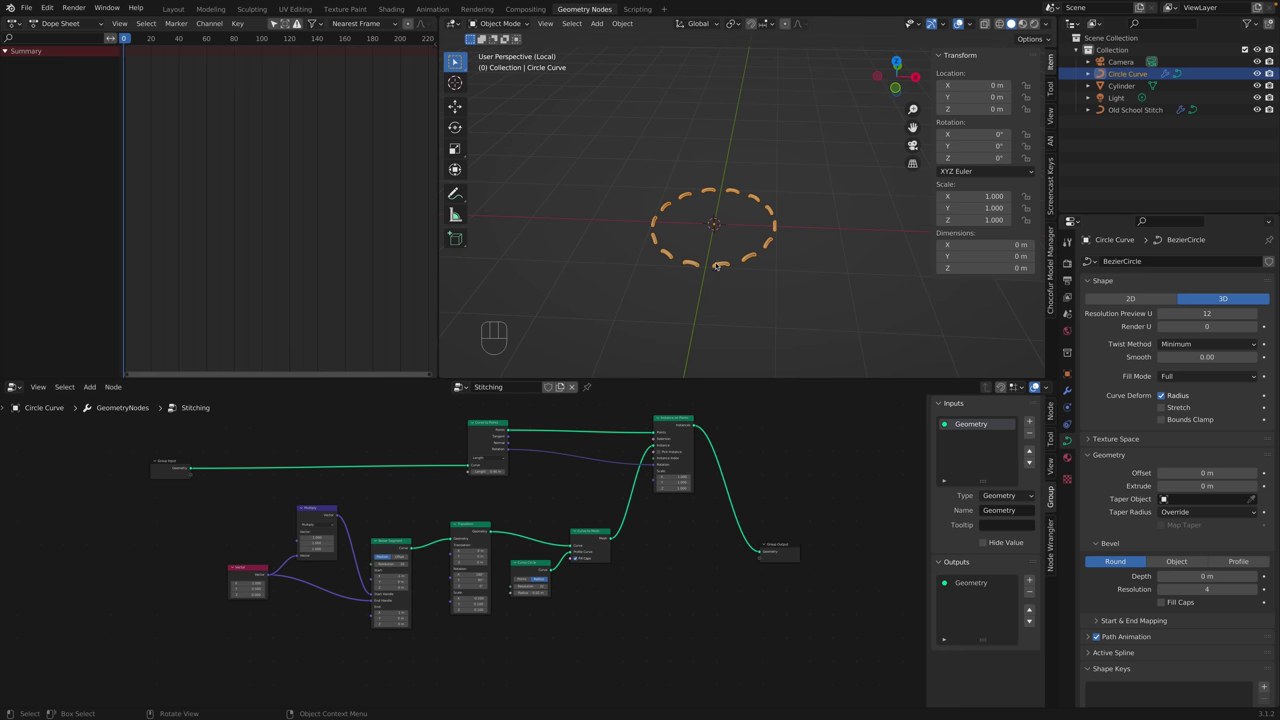
left_click(470, 604)
left_click_drag(470, 604, 547, 614)
key("super+z")
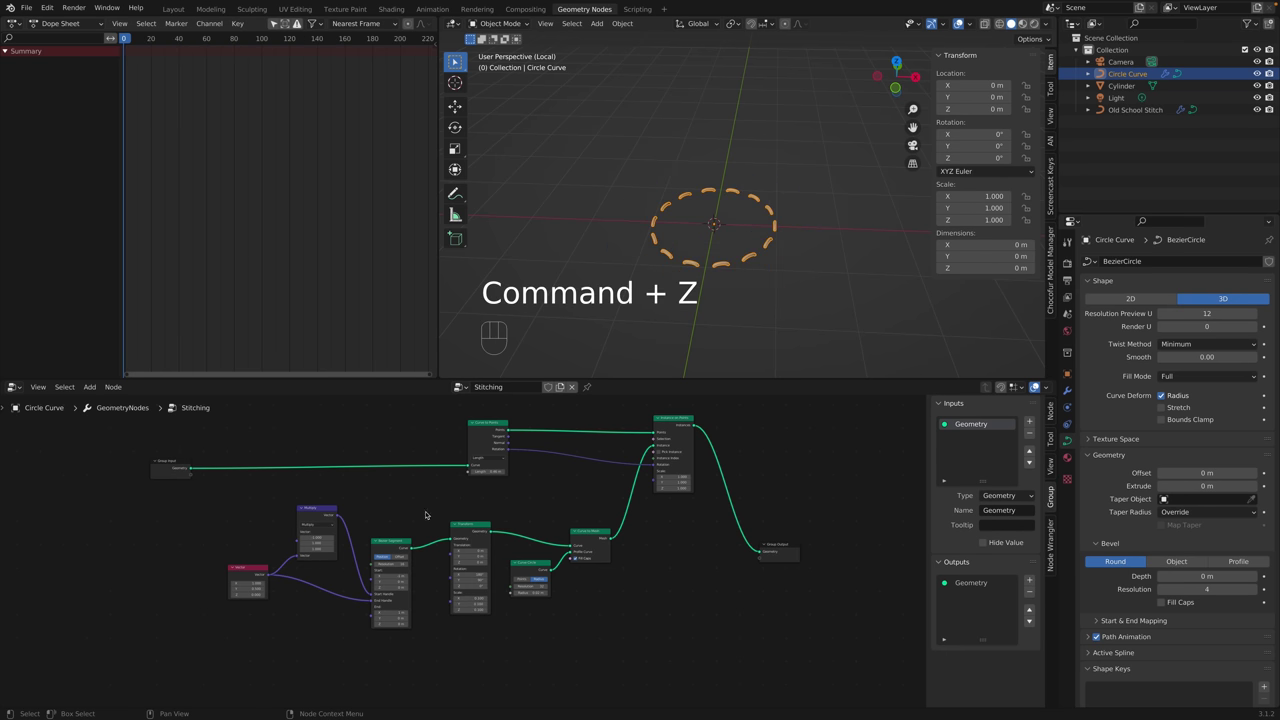
middle_click_drag(424, 517, 502, 494)
scroll(717, 311, "up", 4)
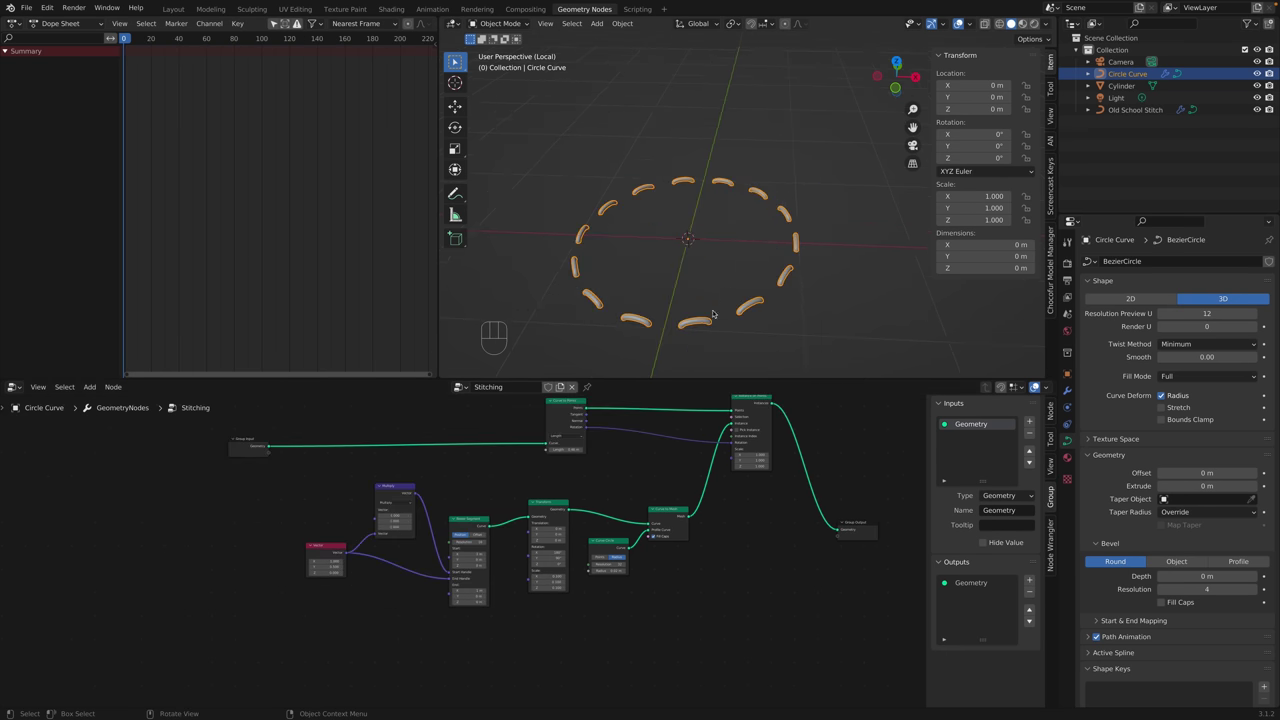
middle_click_drag(713, 312, 727, 212, "shift")
left_click_drag(548, 581, 567, 581)
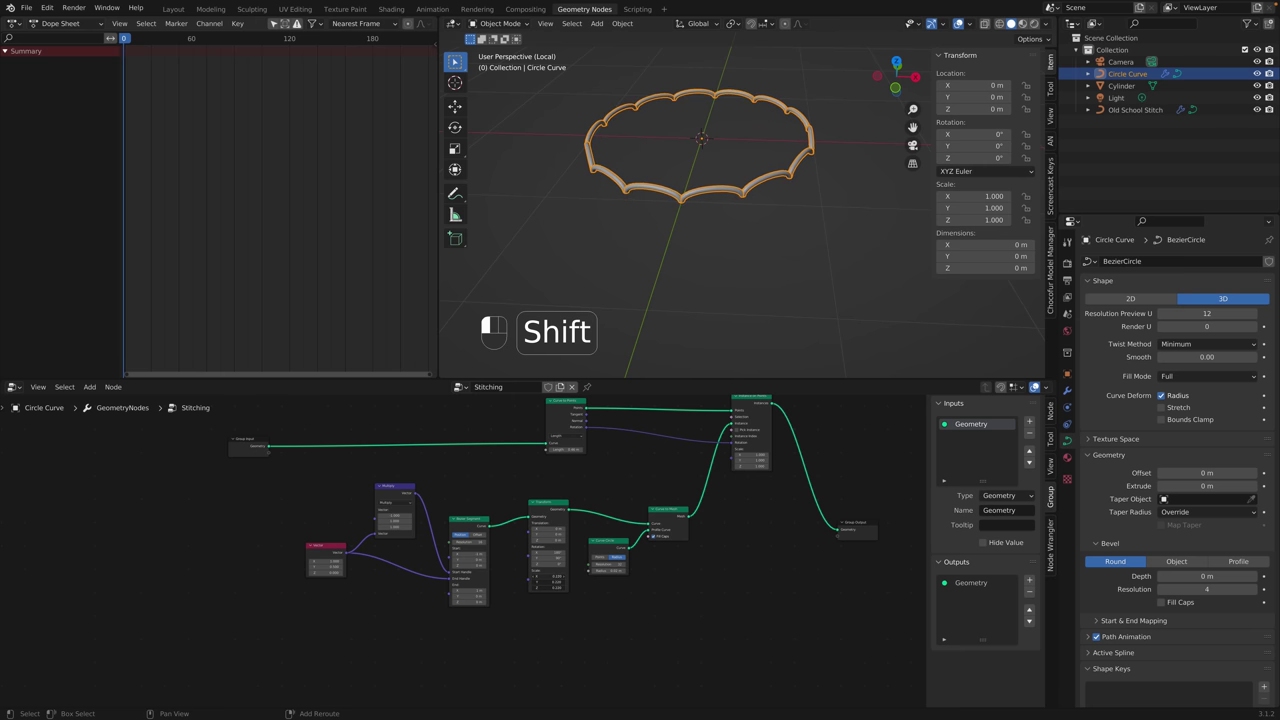
left_click_drag(567, 581, 589, 573, "shift")
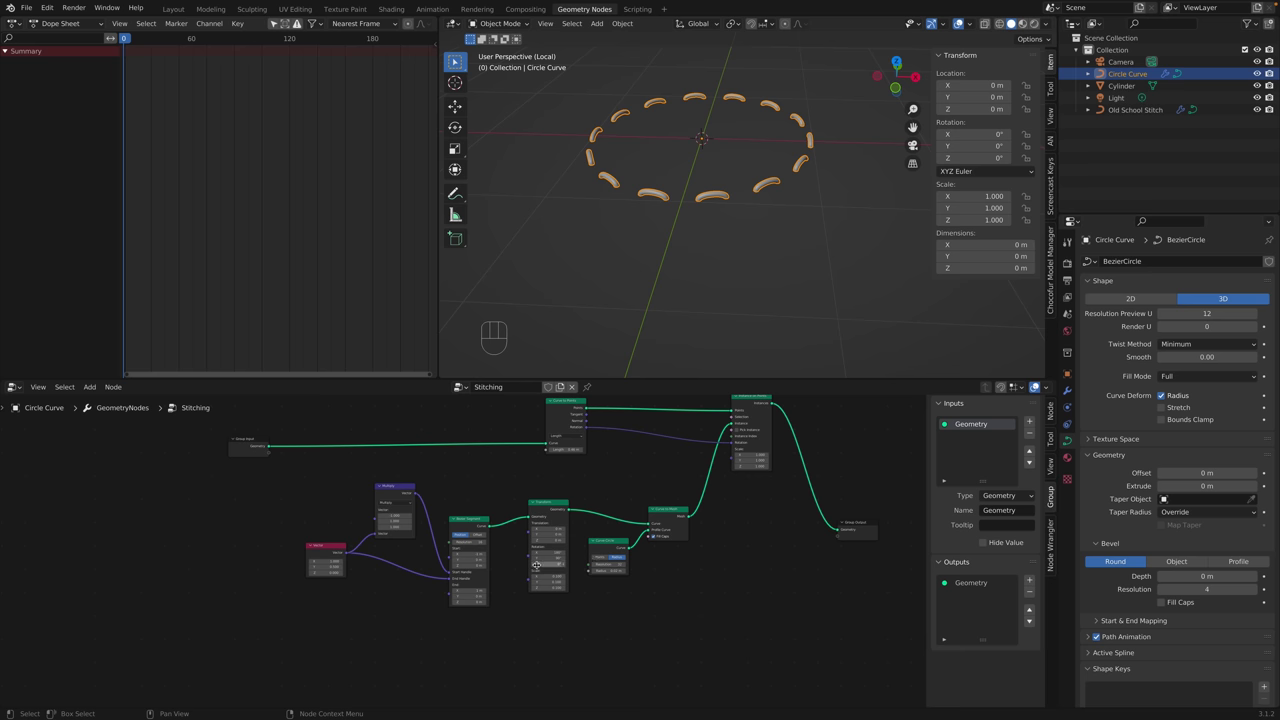
Rearrange the stitch profile nodes and expose the Transform node's Scale as a new Group Input socket.
left_click_drag(254, 494, 496, 660)
left_click_drag(476, 527, 426, 597)
left_click_drag(555, 508, 545, 495)
left_click(255, 445)
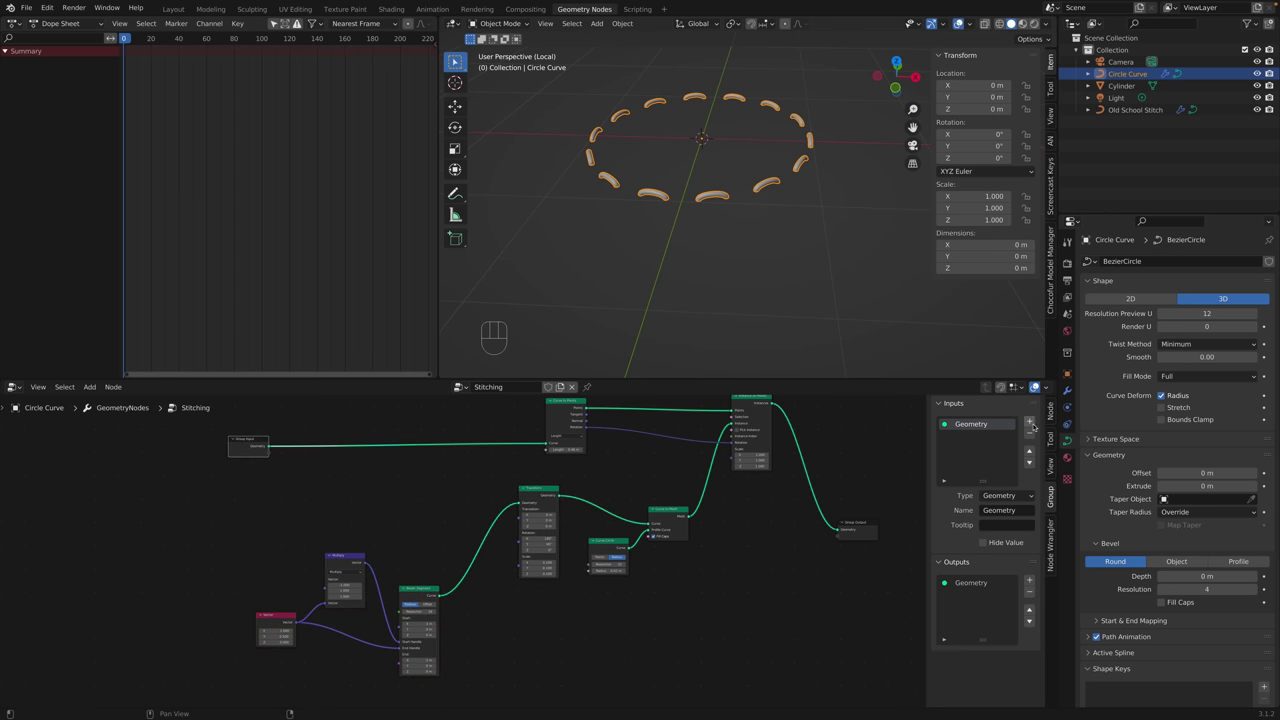
left_click(590, 599)
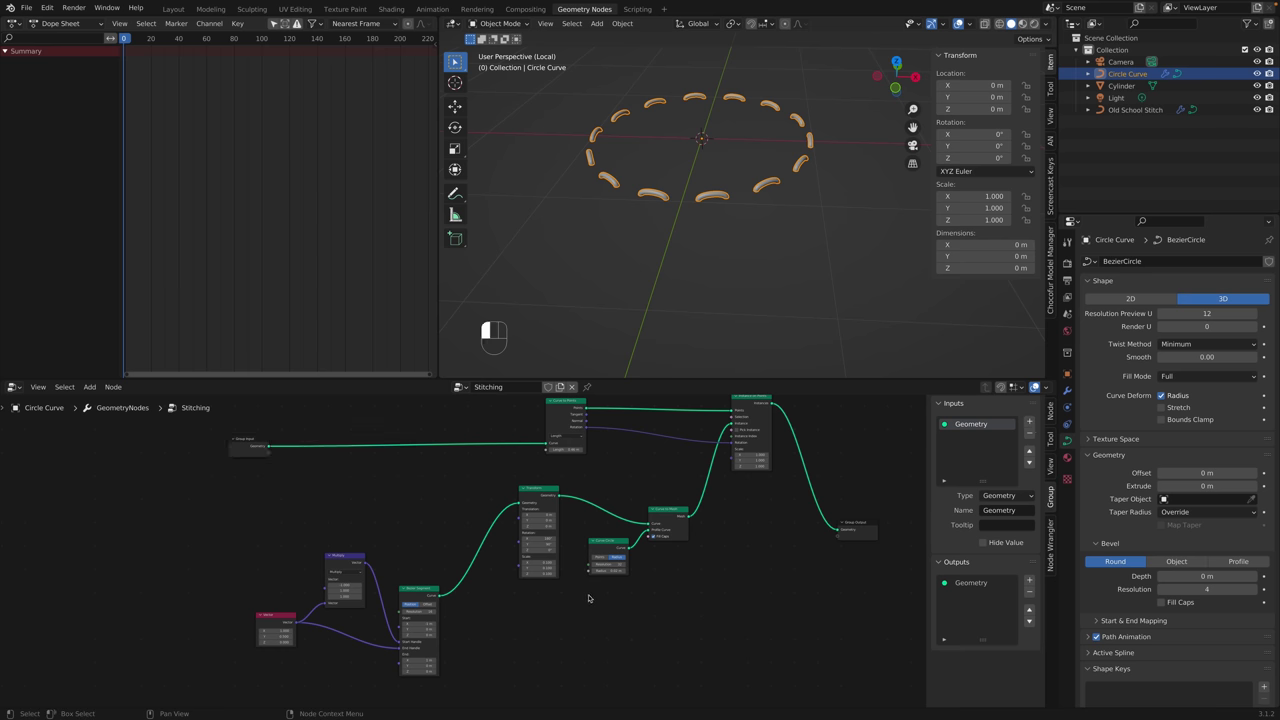
left_click_drag(519, 568, 267, 455)
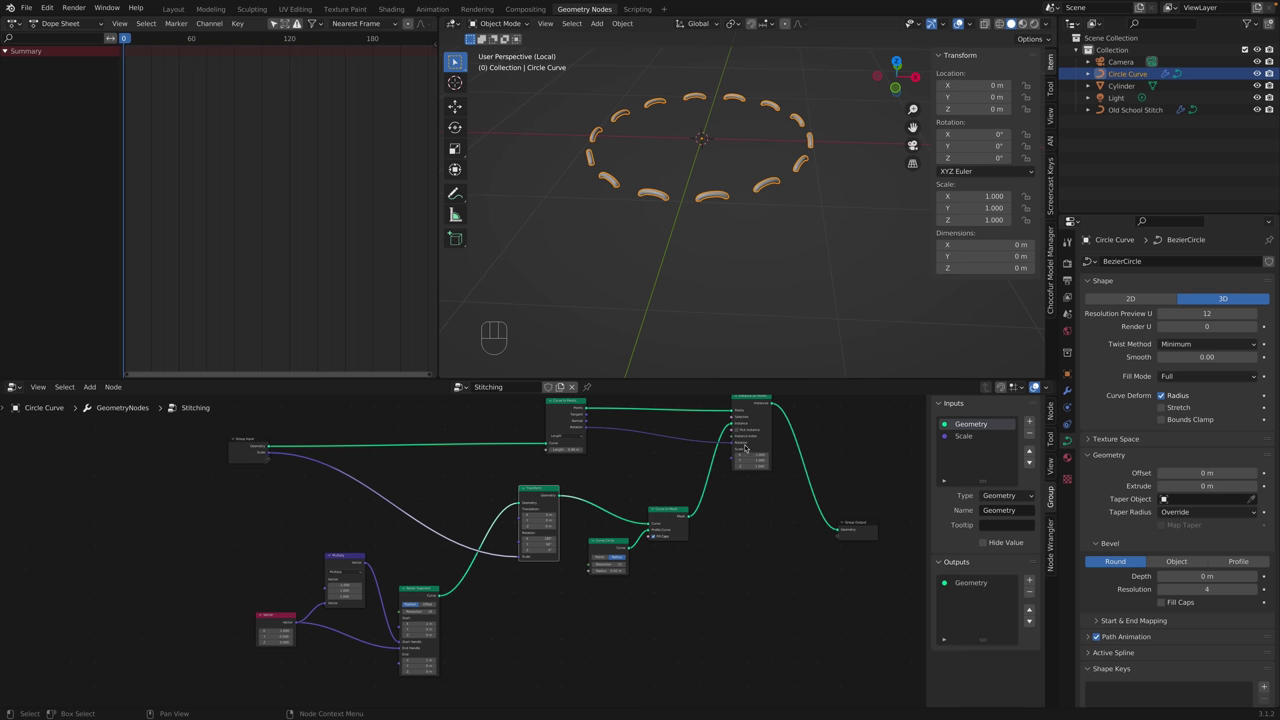
Rename the group's Scale input to Stitch Scale and move the Group Input node closer to the other nodes.
left_click(963, 437)
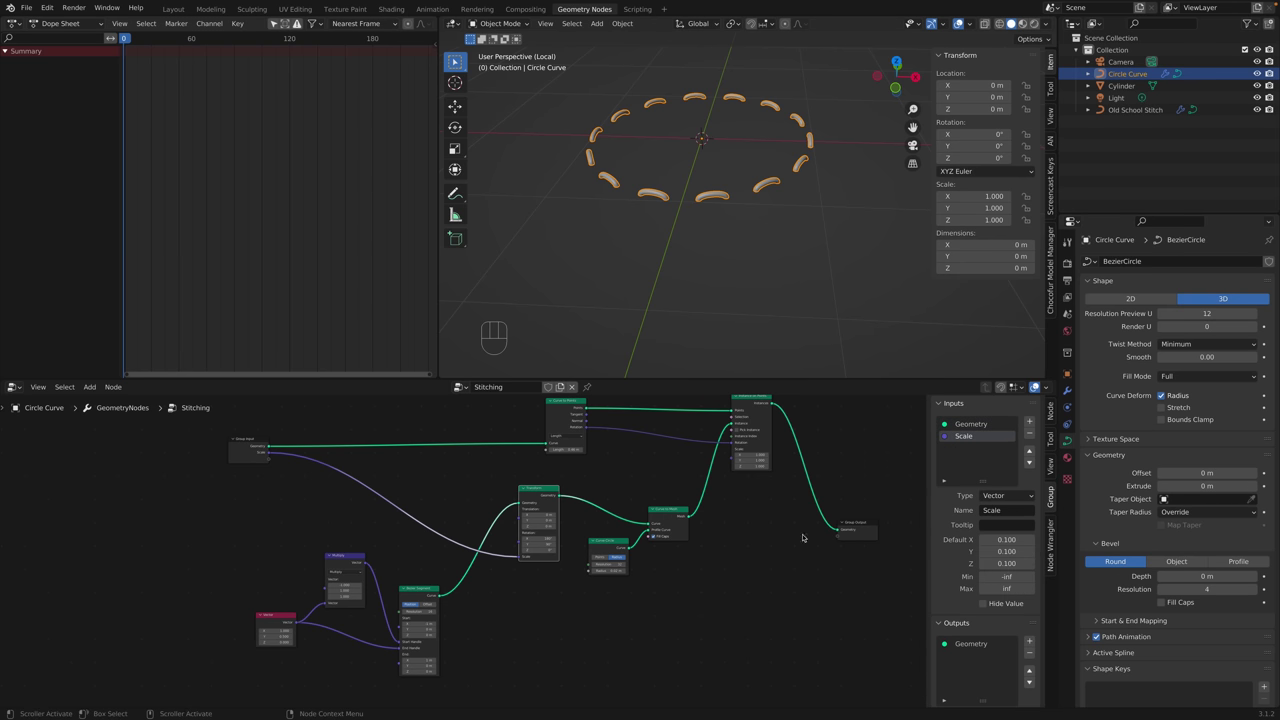
left_click(1006, 511)
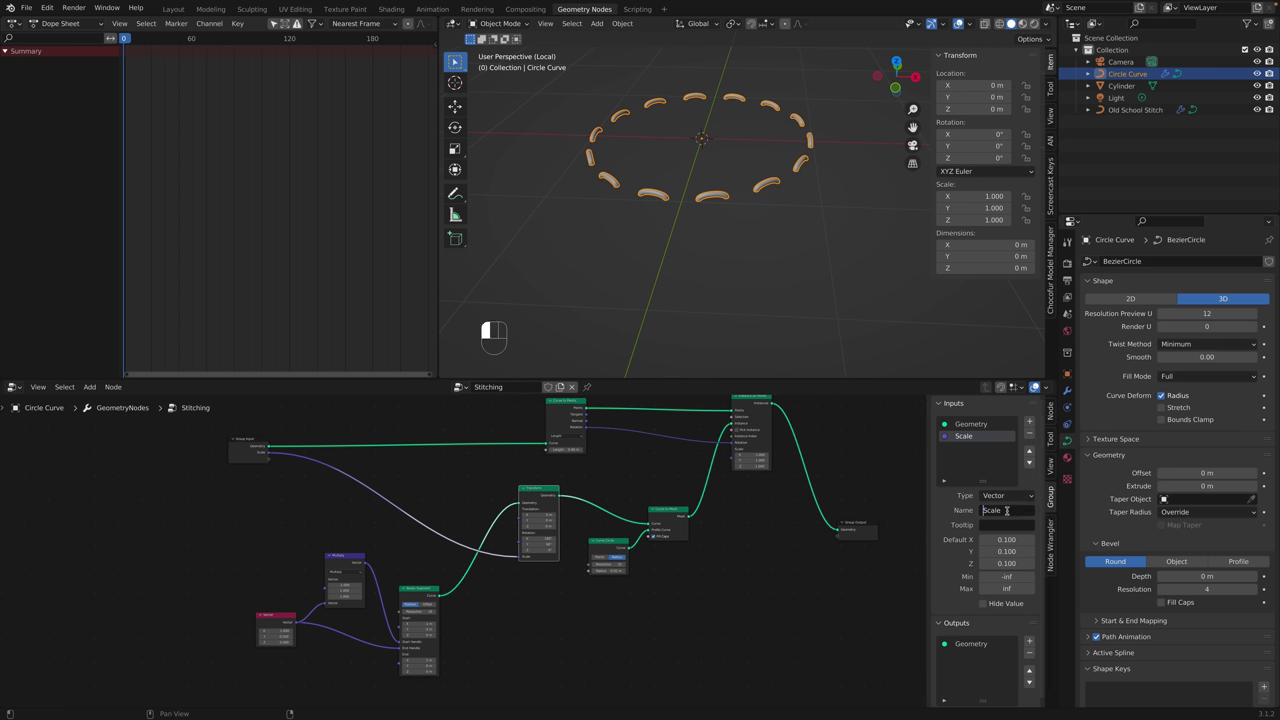
type("Stitch")
key("Return")
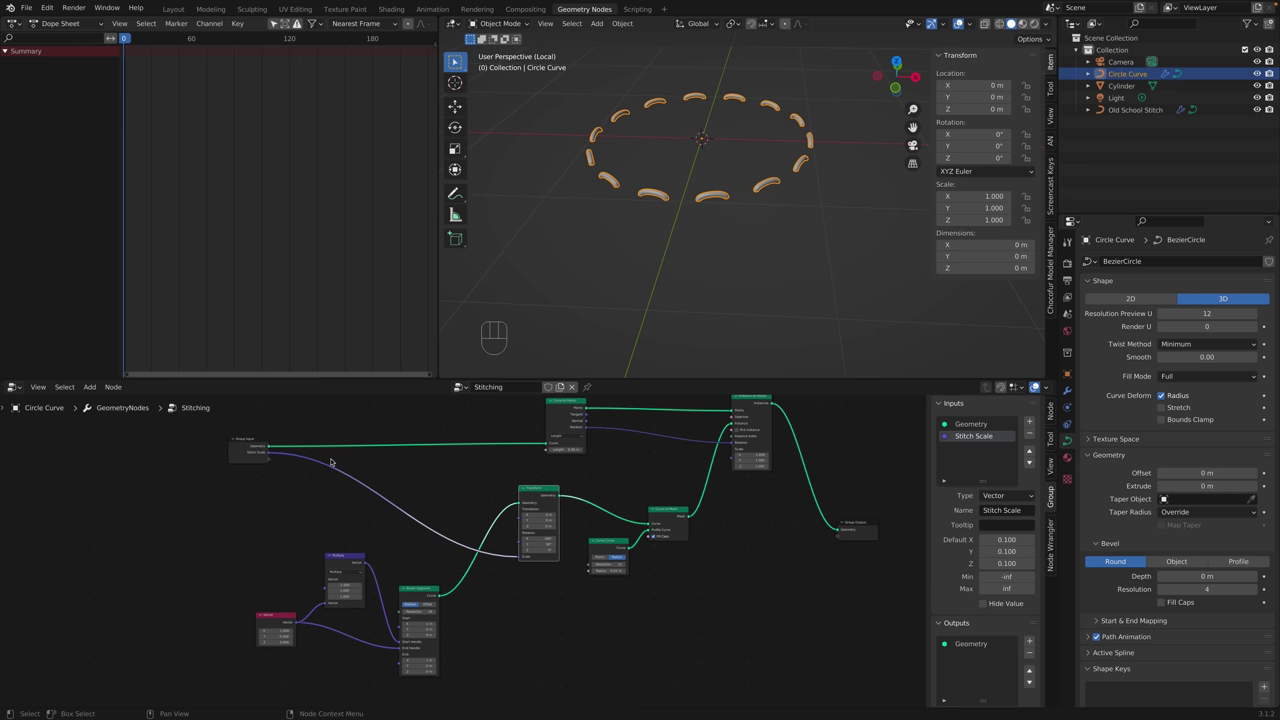
left_click_drag(245, 440, 280, 442)
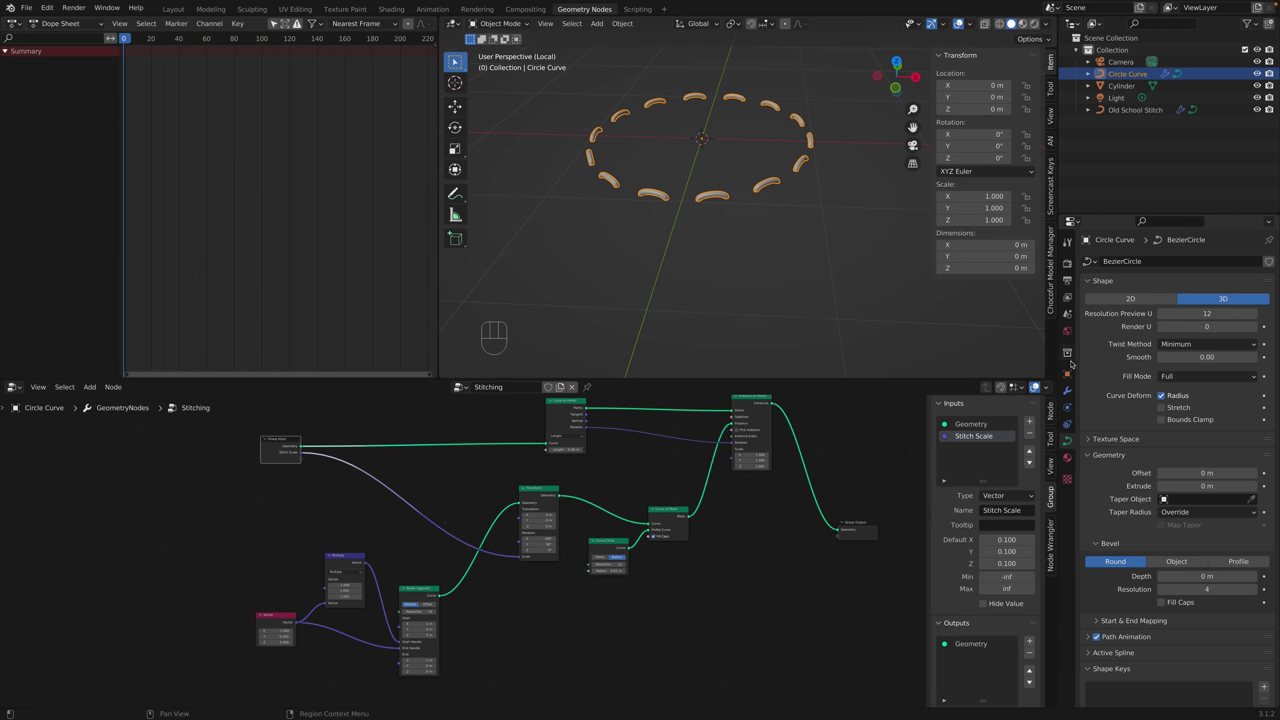
Show the curve's Stitching modifier settings, check the available node groups and try out a different Stitch Scale.
left_click(1067, 391)
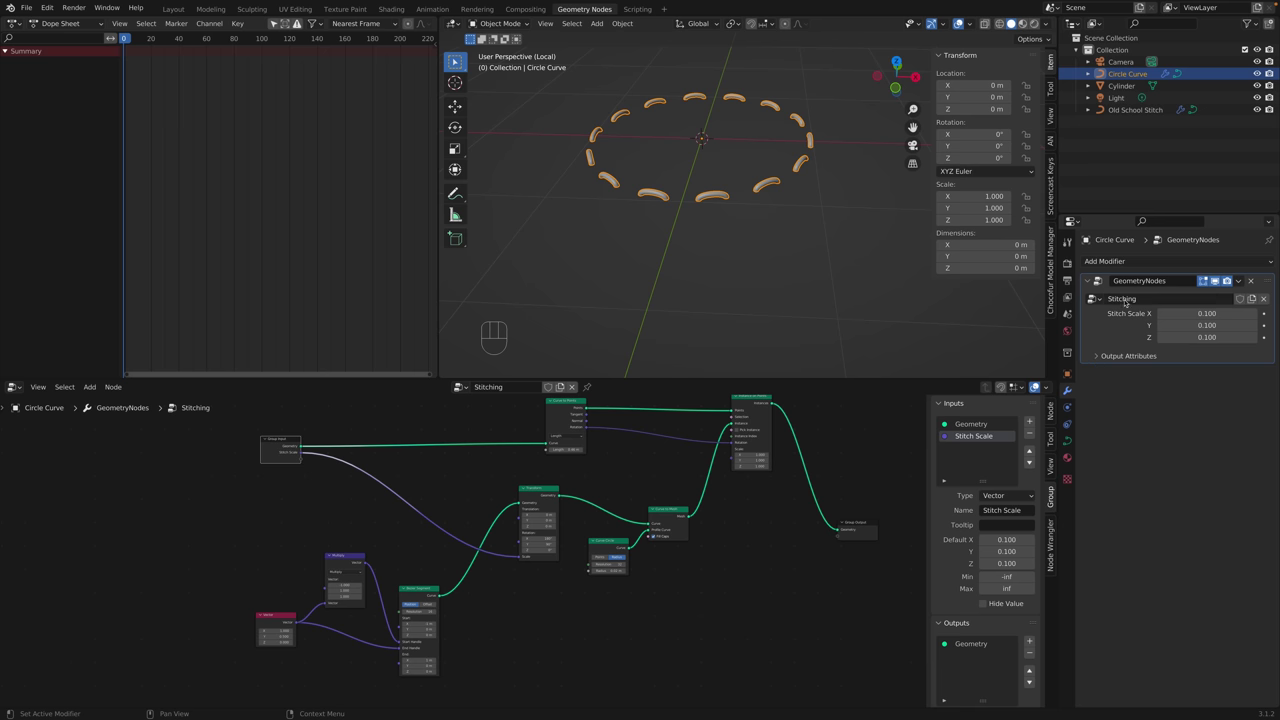
left_click(1096, 300)
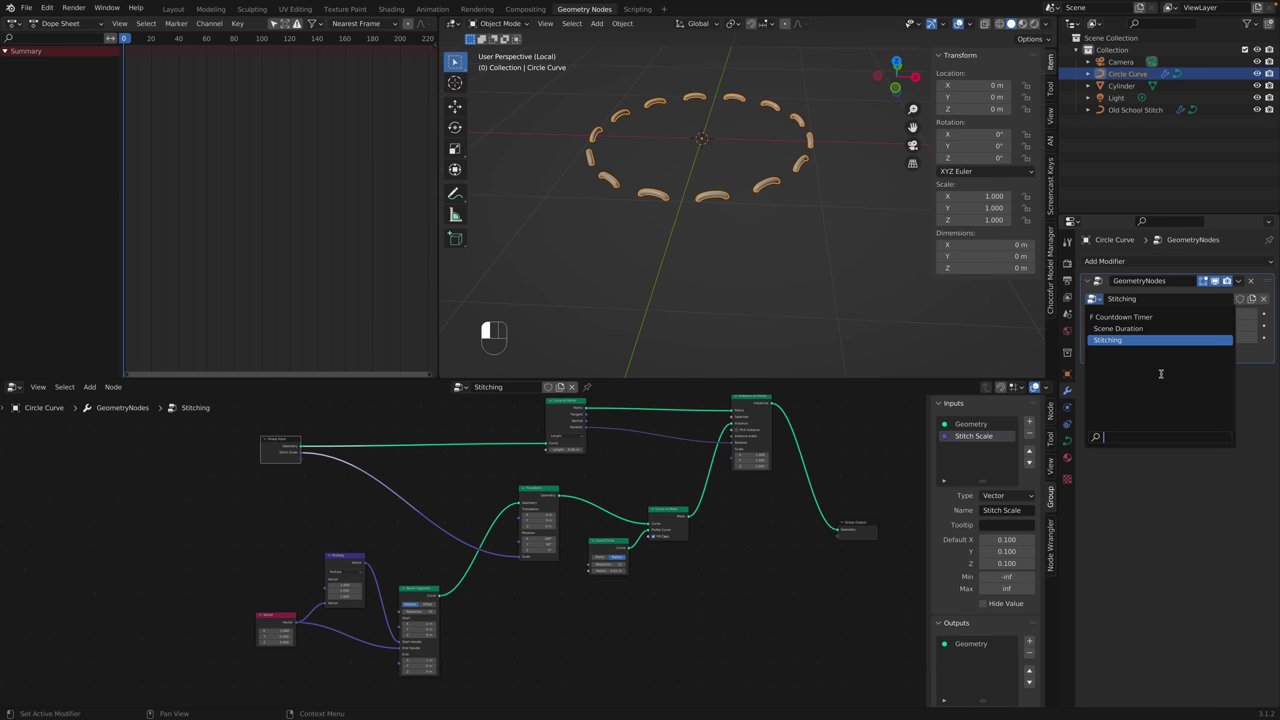
left_click(1145, 340)
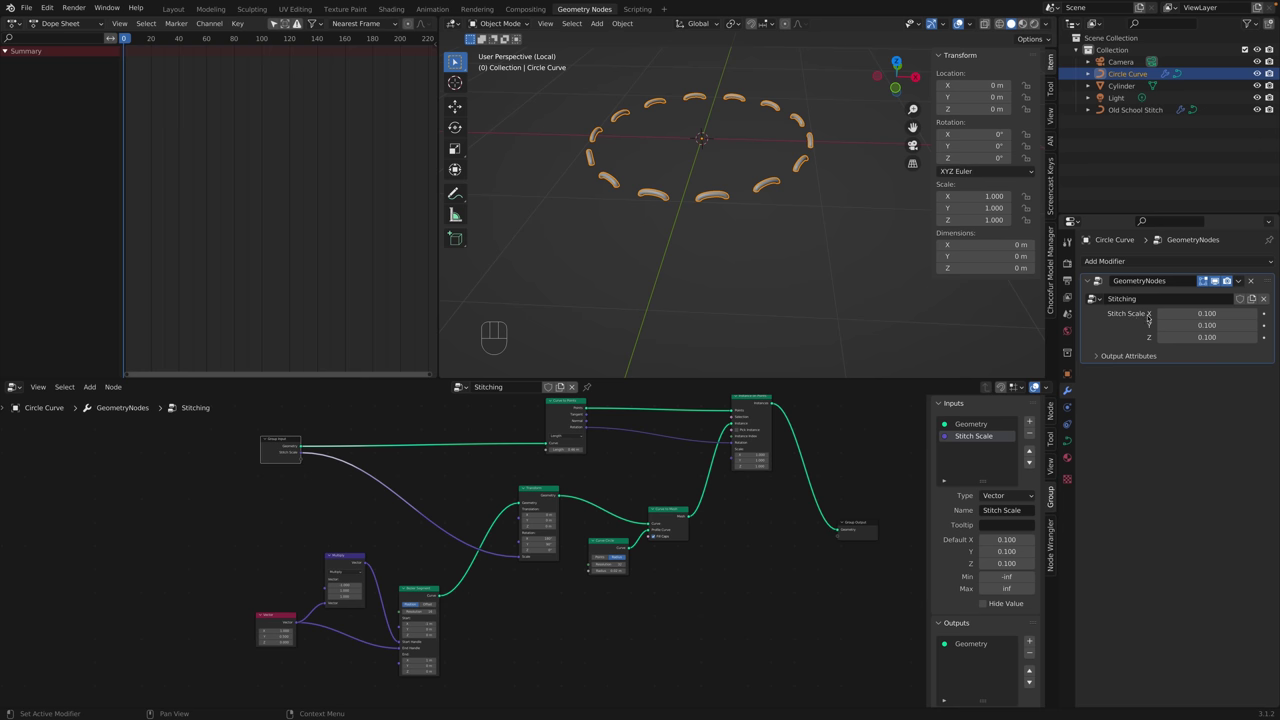
left_click(1205, 313)
left_click_drag(1205, 313, 1230, 313, "shift")
key("super+z")
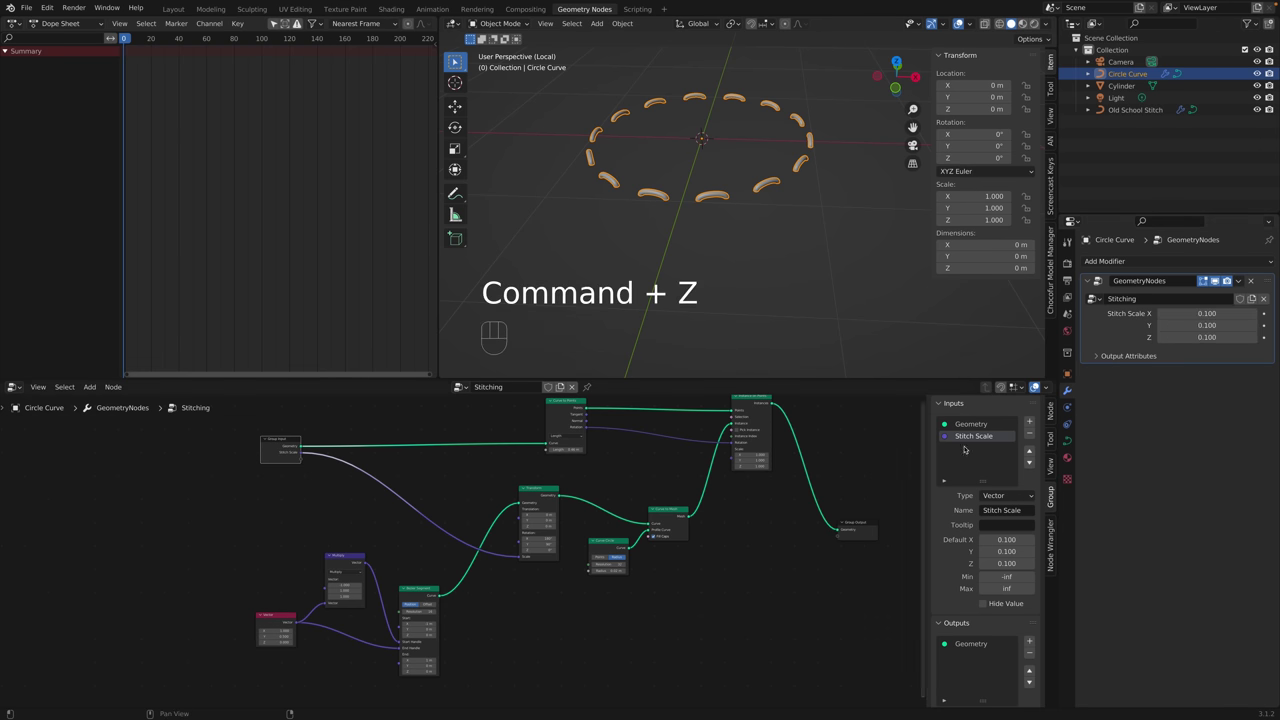
Try removing the Stitch Scale input from the group, undo the removal and save the file.
left_click(1029, 436)
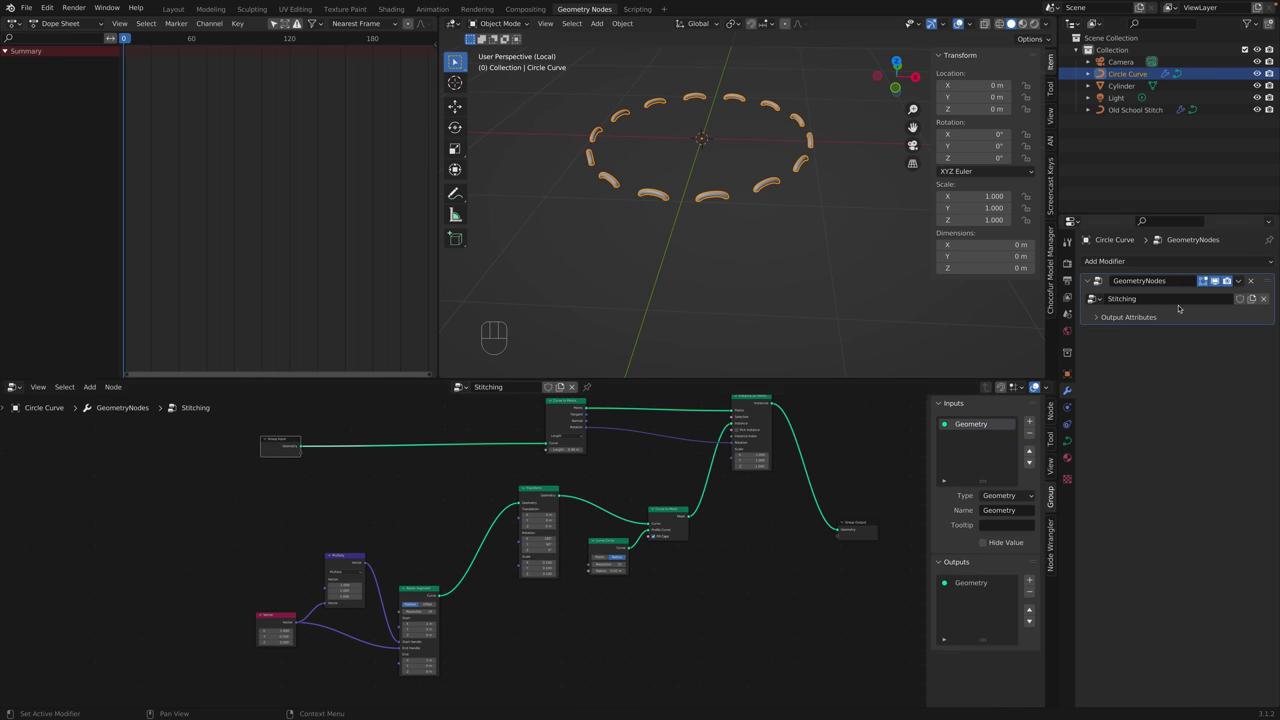
key("super+z")
key("super+s")
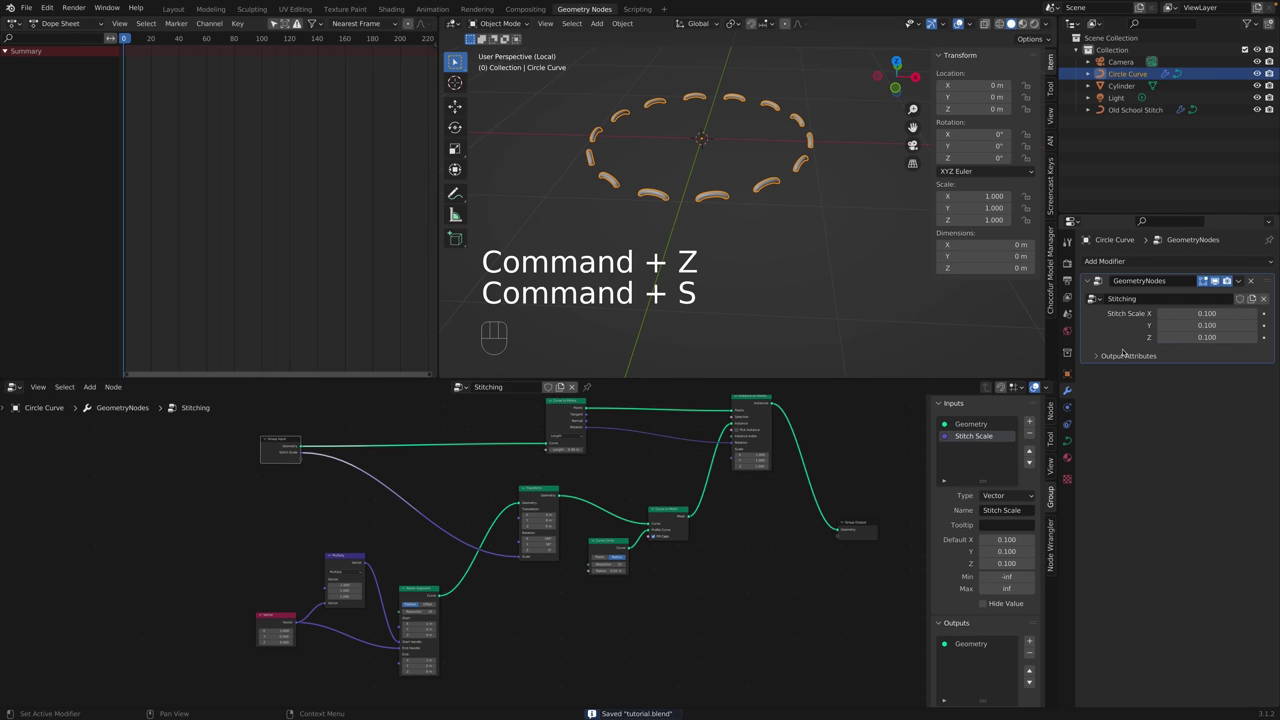
Try a Stitch Scale of 0.122 on all three axes in the modifier and undo it.
left_click(1119, 358)
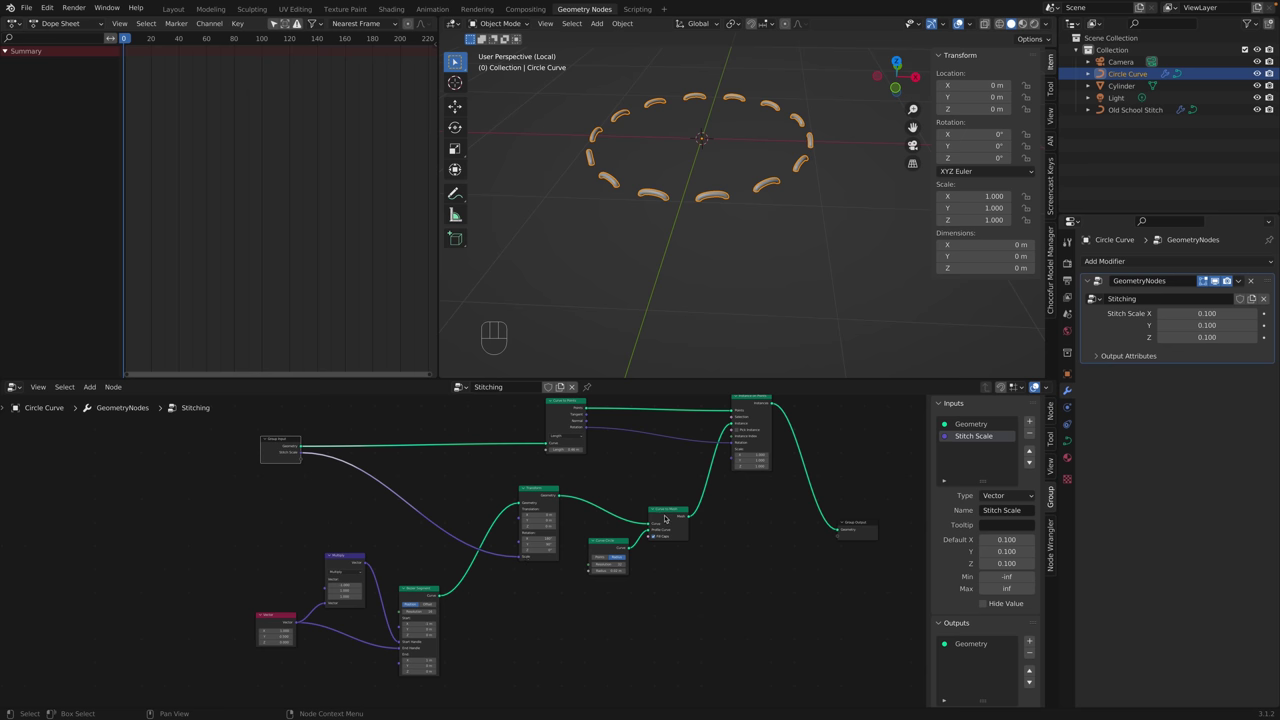
left_click_drag(1207, 313, 1240, 337)
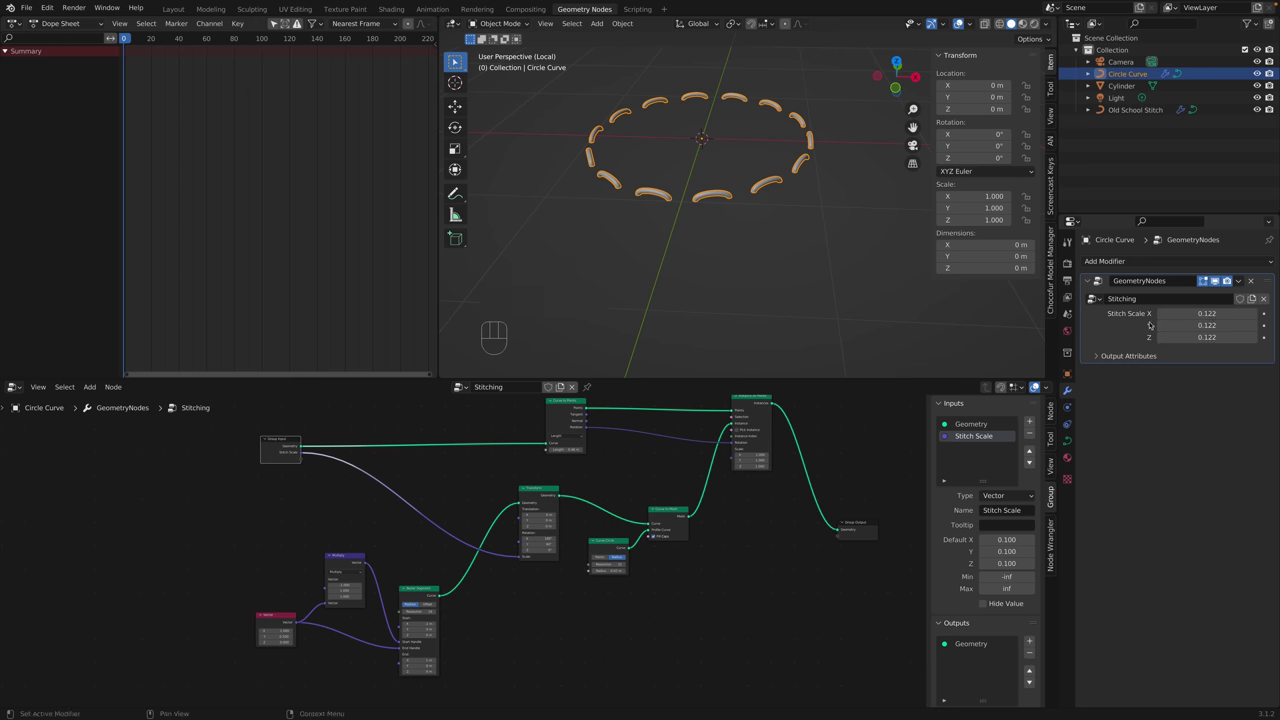
key("super+z")
Try a second Transform node after Curve to Mesh, remove it, and test a Stitch Scale of 0.154 before undoing it.
left_click_drag(668, 516, 611, 514)
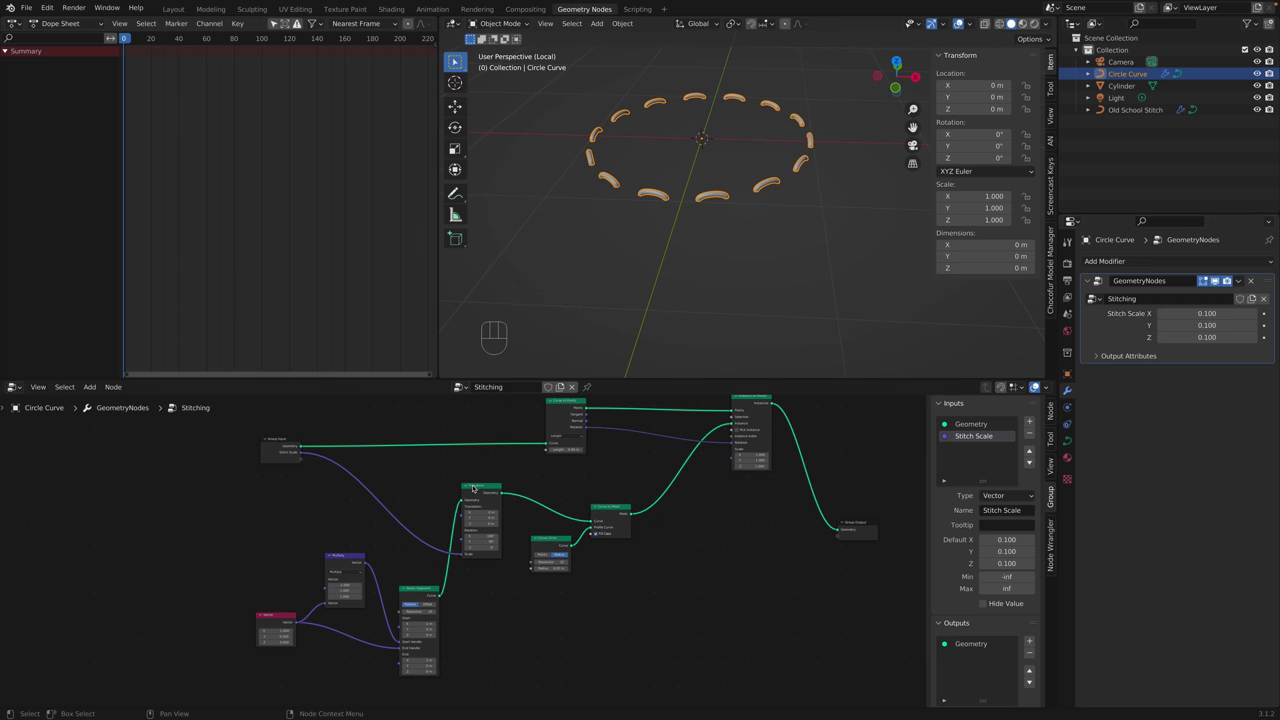
key("ctrl+a")
type("trans")
key("Return")
left_click(657, 453)
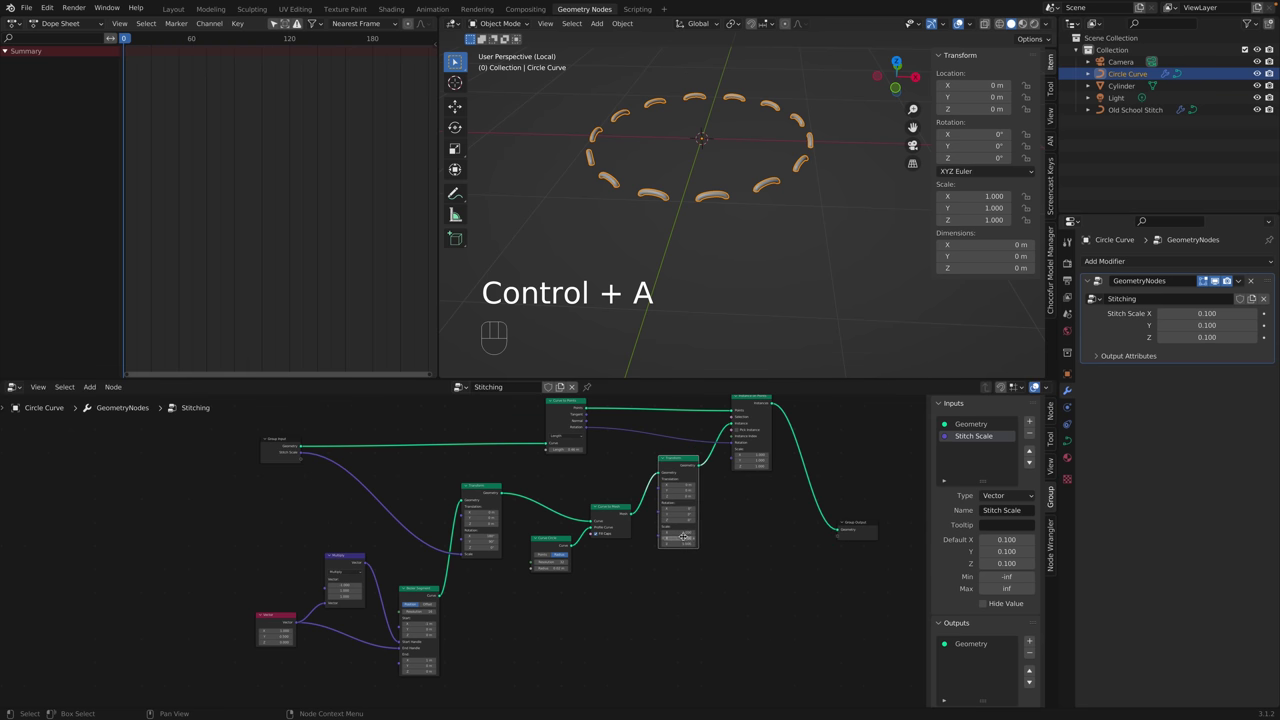
mouse_move(678, 532)
left_mouse_down()
mouse_move(705, 532)
mouse_move(668, 532)
left_mouse_up()
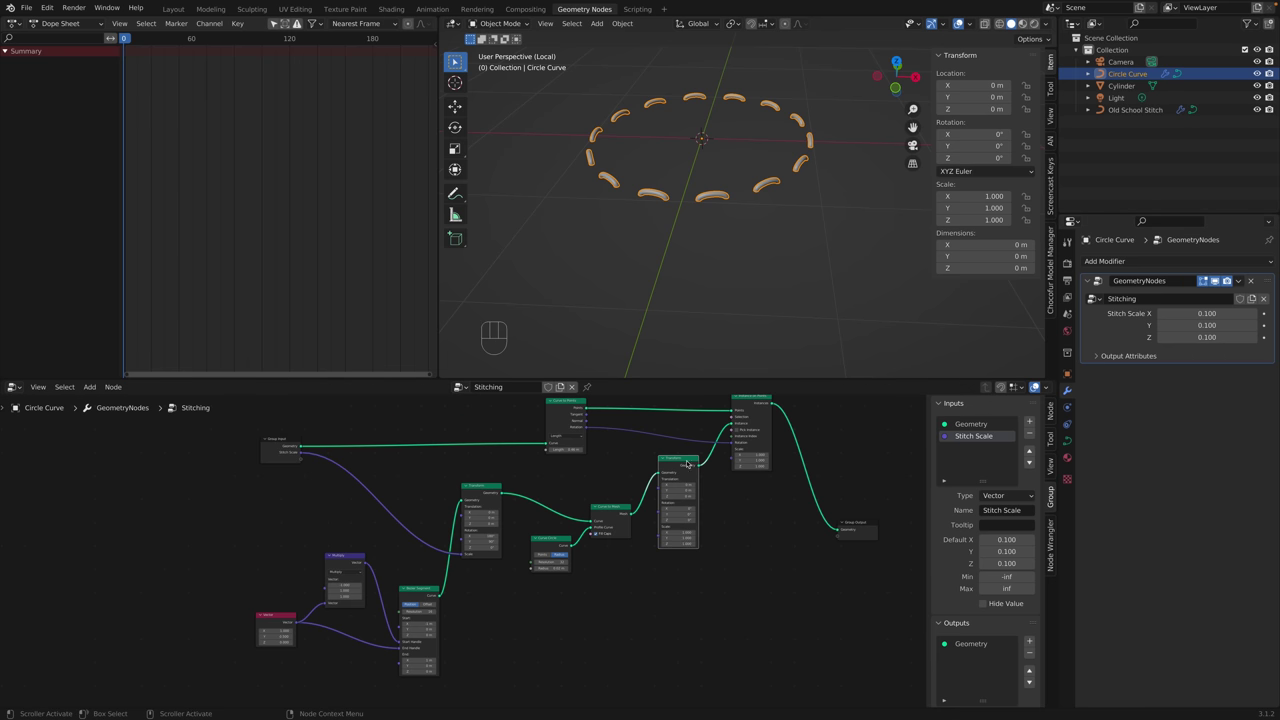
key("ctrl+x")
left_click_drag(1207, 313, 1193, 318, "shift")
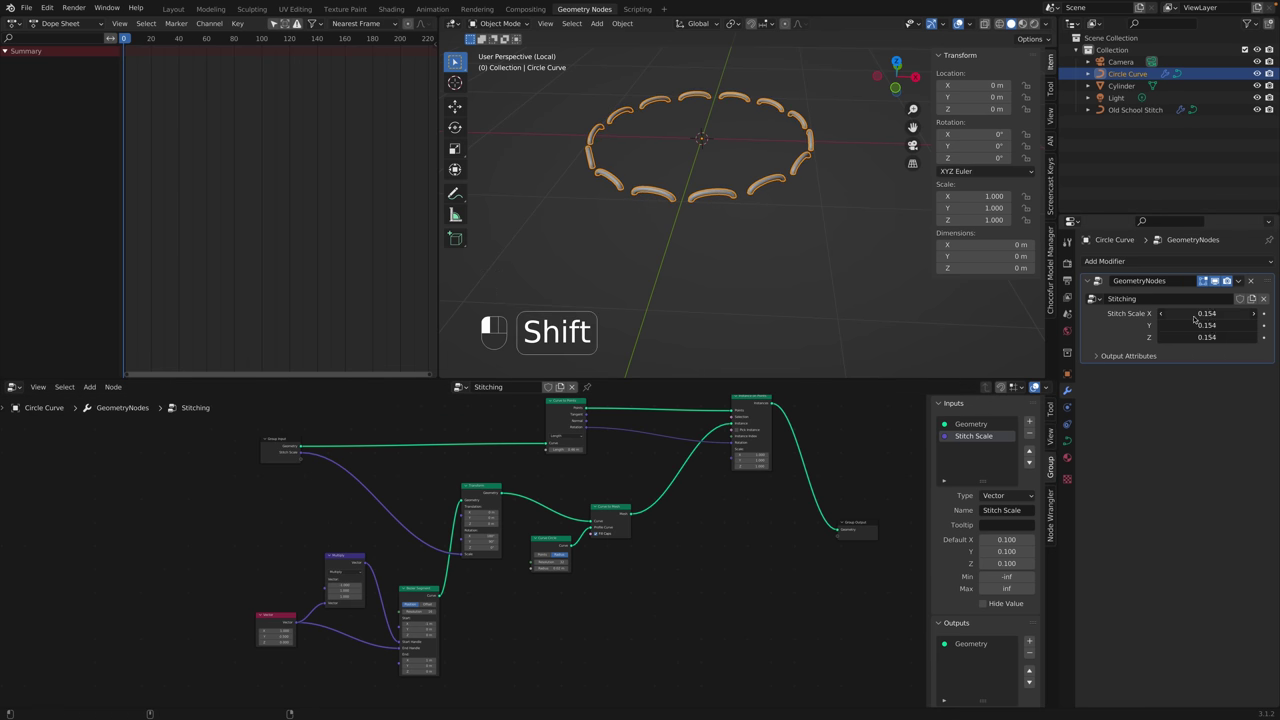
key("super+z")
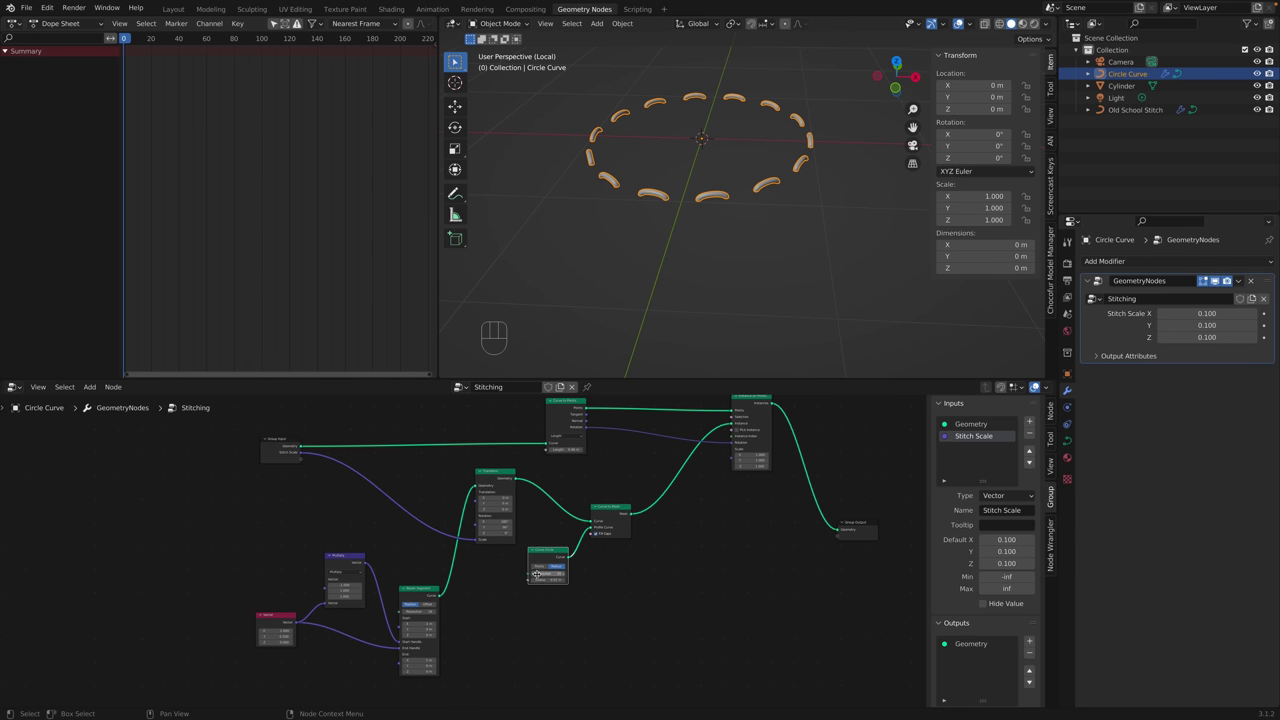
Expose the Curve Circle's Radius as a group input, try a smaller radius in the modifier and undo that trial.
key("shift")
left_click_drag(548, 580, 299, 459, "shift")
key("super+z")
key("shift")
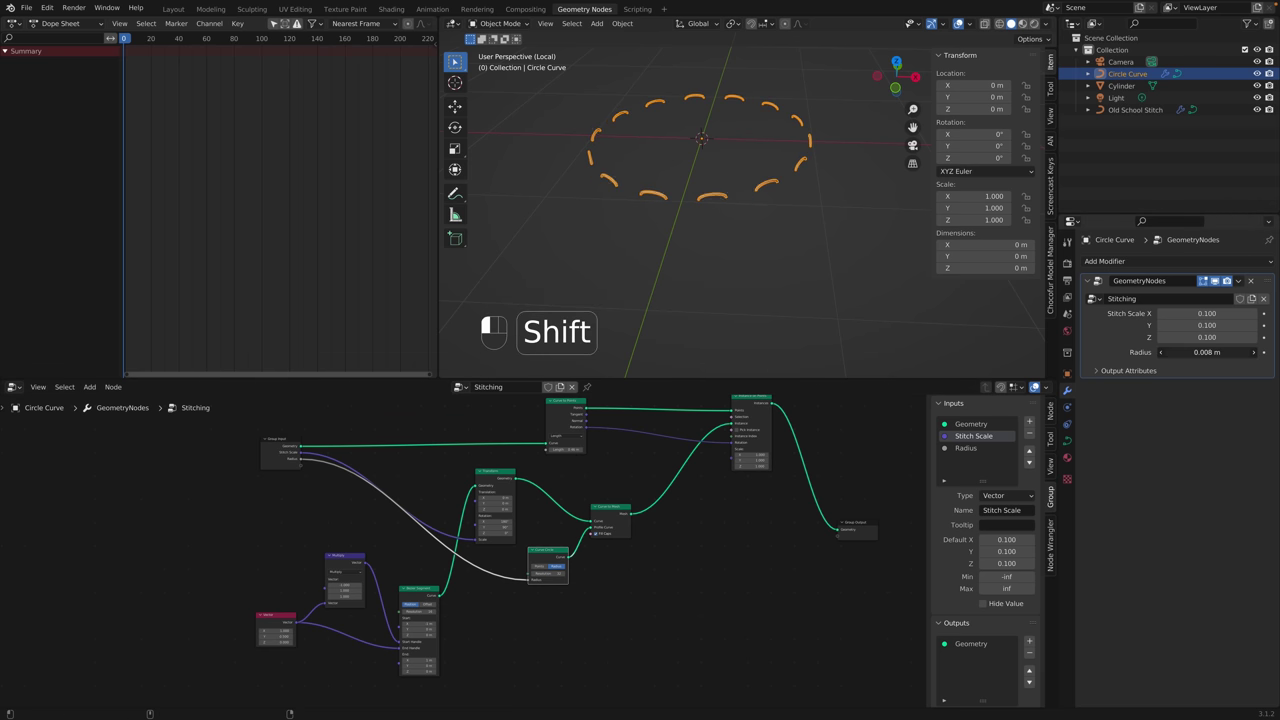
key("super+z")
Rename the group's Radius input to Stitch Radius.
left_click(966, 448)
left_click(1000, 510)
key("Home")
type("Stitch")
key("Return")
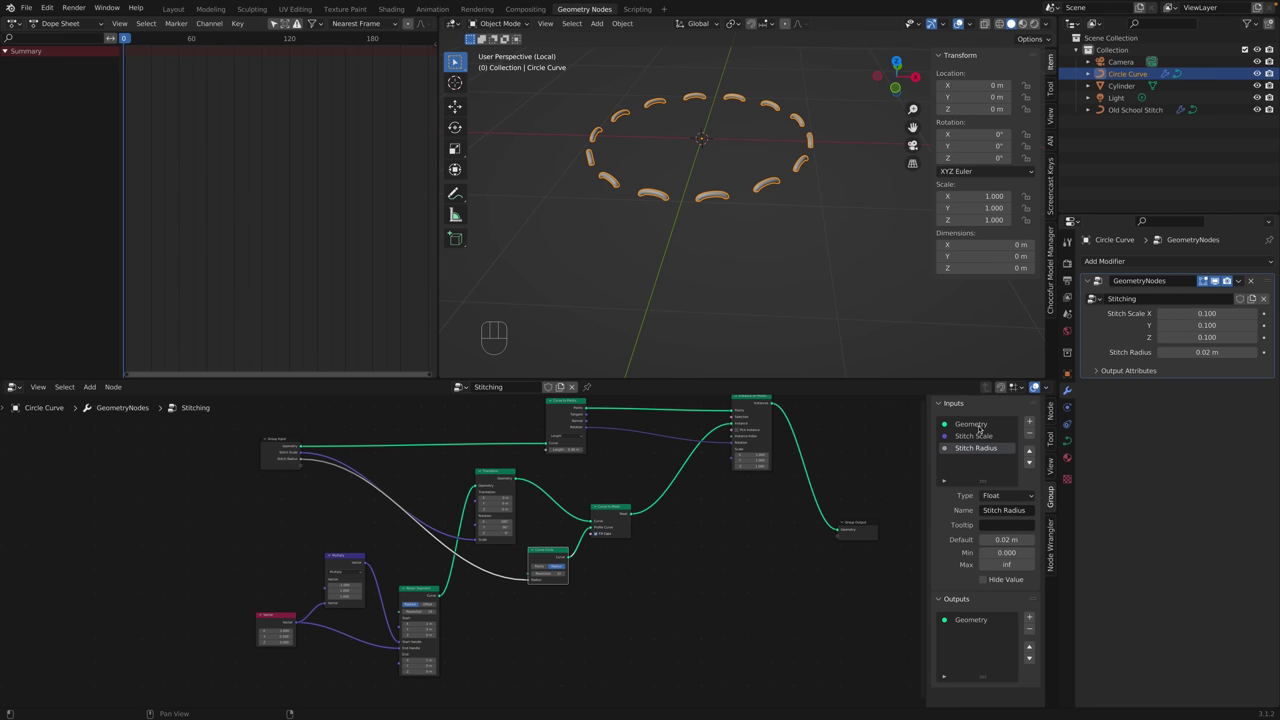
Expose the Length of the top curve-points node as a group input and rename that input Spacing.
left_click(975, 436)
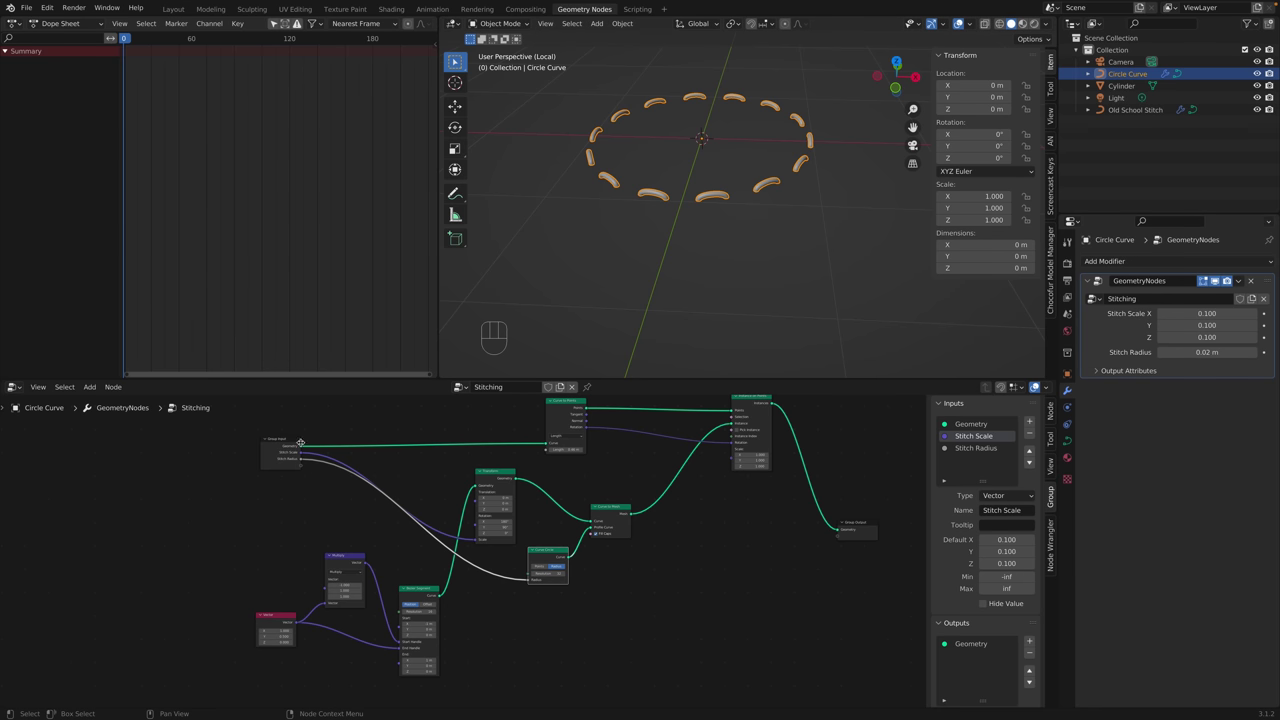
left_click_drag(565, 449, 300, 465, "shift")
key("super+z")
left_click(980, 461)
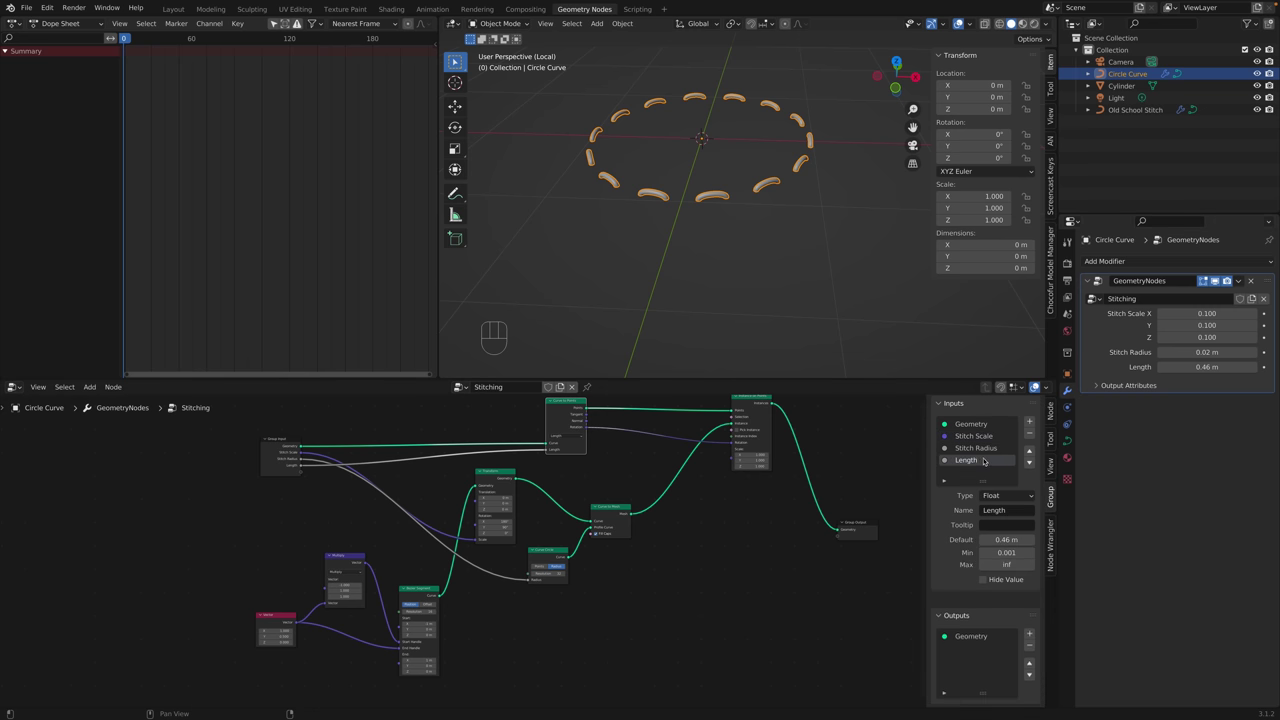
left_click(1012, 512)
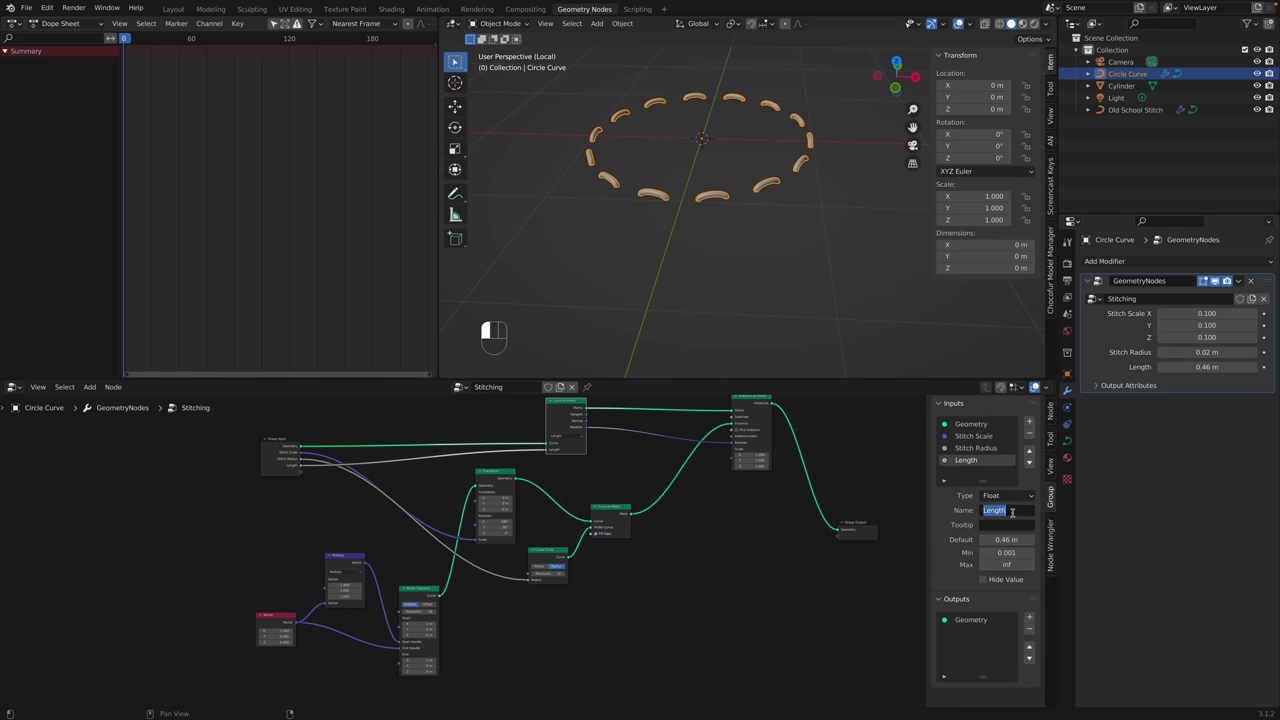
type("Spacing")
key("Return")
Rename the group inputs Stitch Radius and Stitch Scale to Radius and Scale.
left_click(975, 448)
left_click(995, 512)
type("Radius")
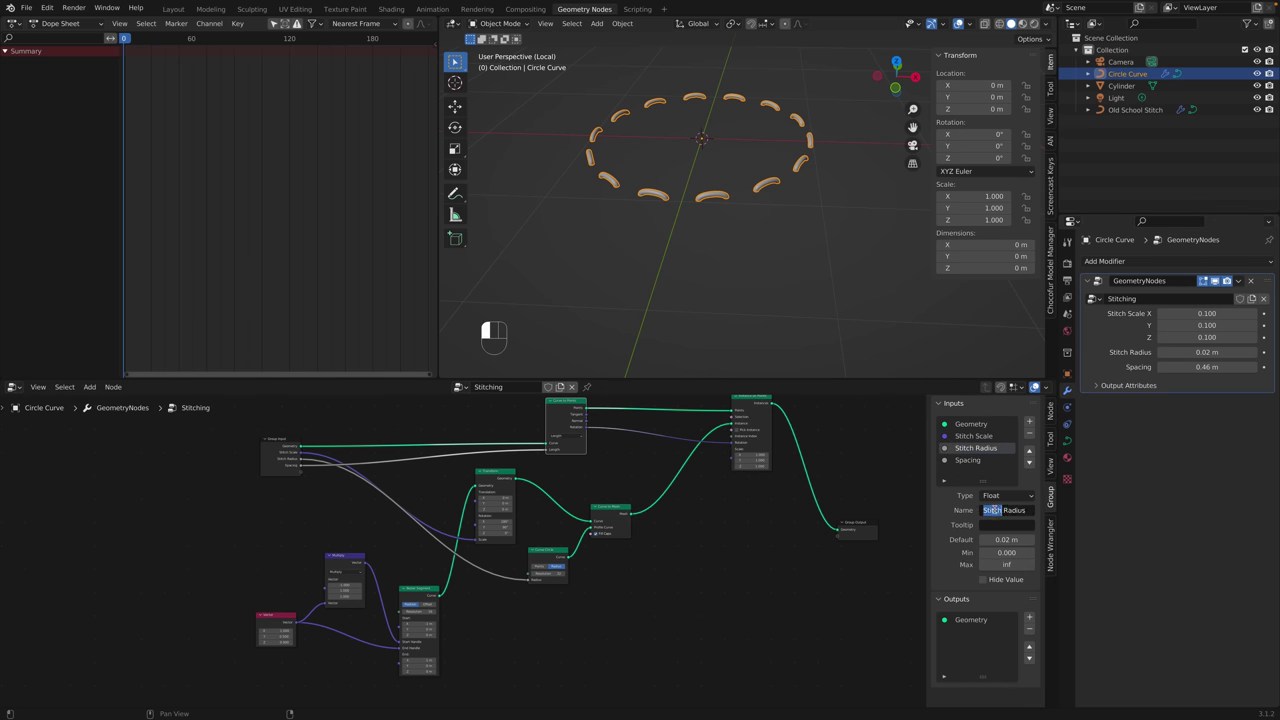
key("Return")
left_click(975, 436)
left_click(995, 510)
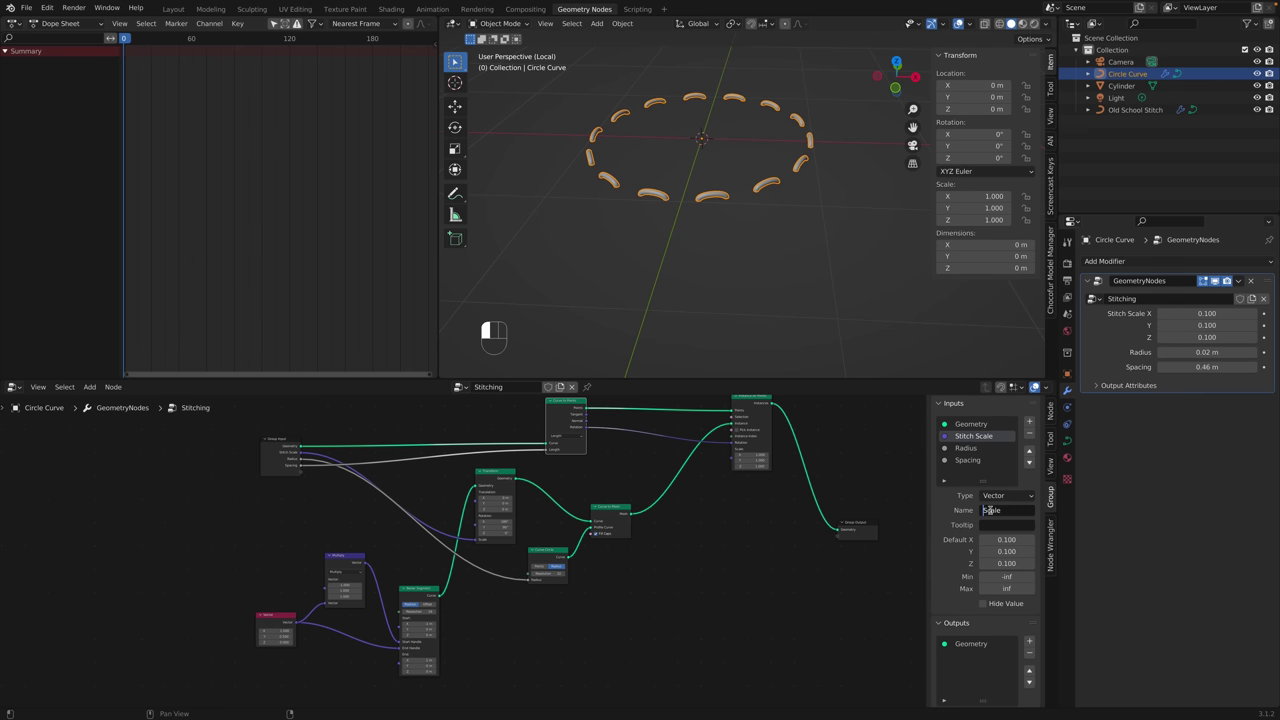
key("Return")
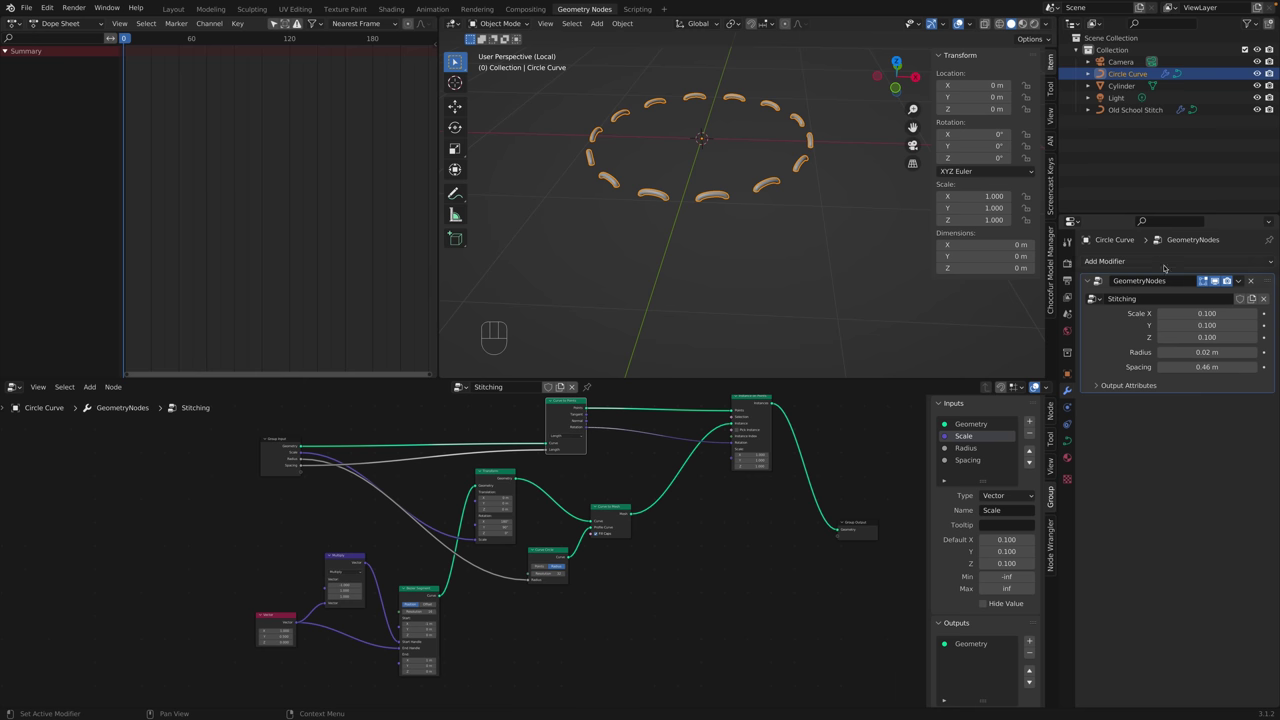
Try other values for the stitching inputs in the Circle Curve's modifier and undo them.
mouse_move(1173, 314)
left_mouse_down()
mouse_move(1173, 337)
mouse_move(1186, 337)
mouse_move(1173, 314)
left_mouse_up()
key("super+z")
key("super+z")
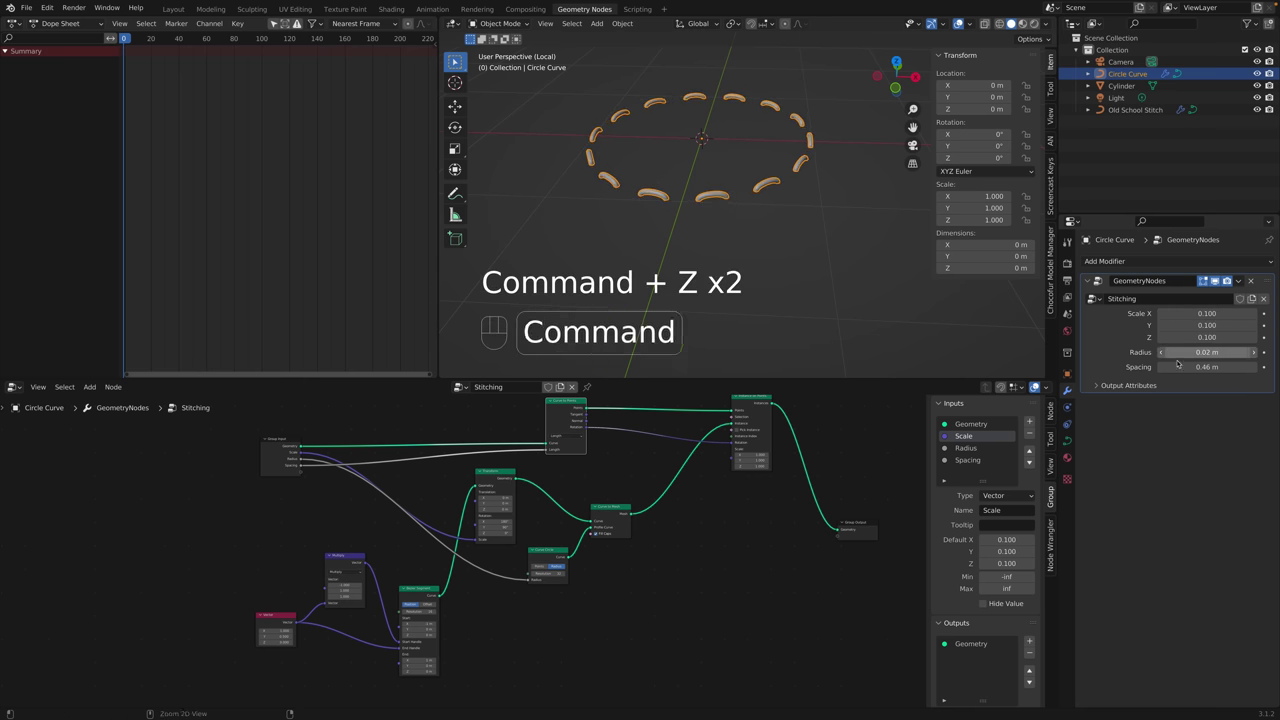
key("super+z")
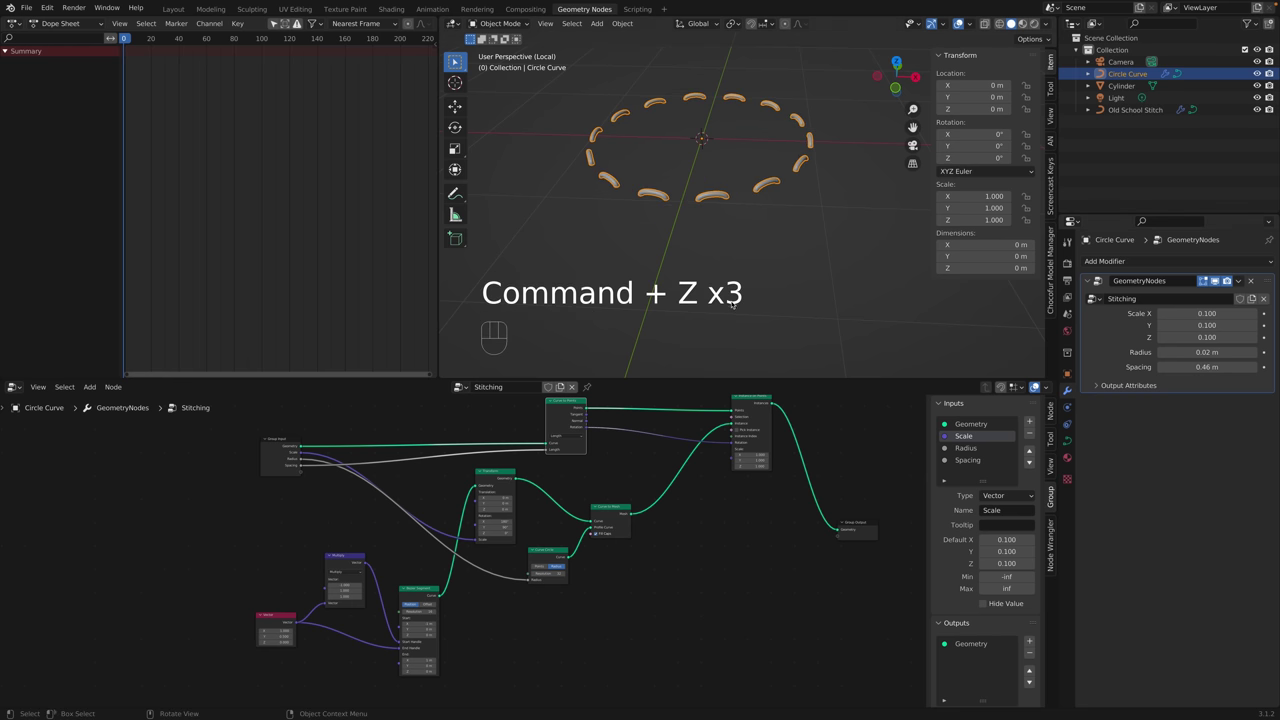
Save the file, select the Circle Curve and leave local view to bring back the whole scene.
key("super+s")
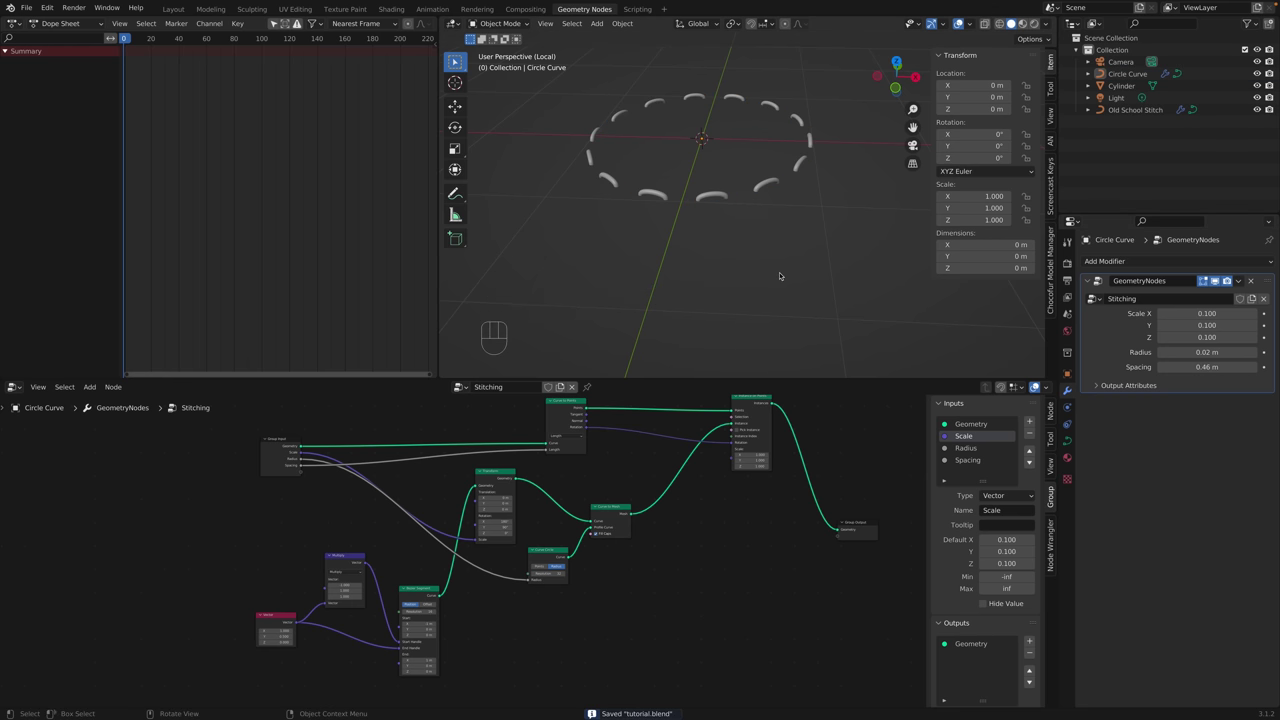
middle_click_drag(661, 495, 603, 513)
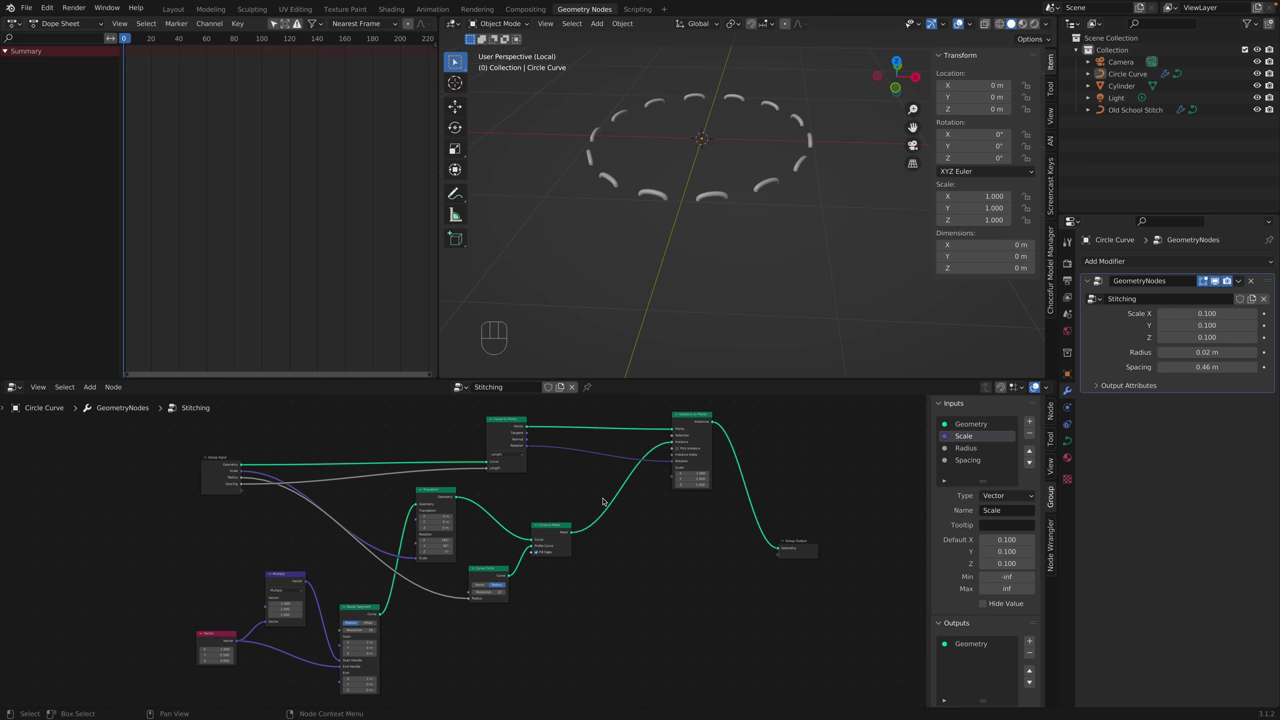
left_click(712, 195)
middle_click_drag(712, 197, 694, 237, "shift")
scroll(694, 238, "up", 3)
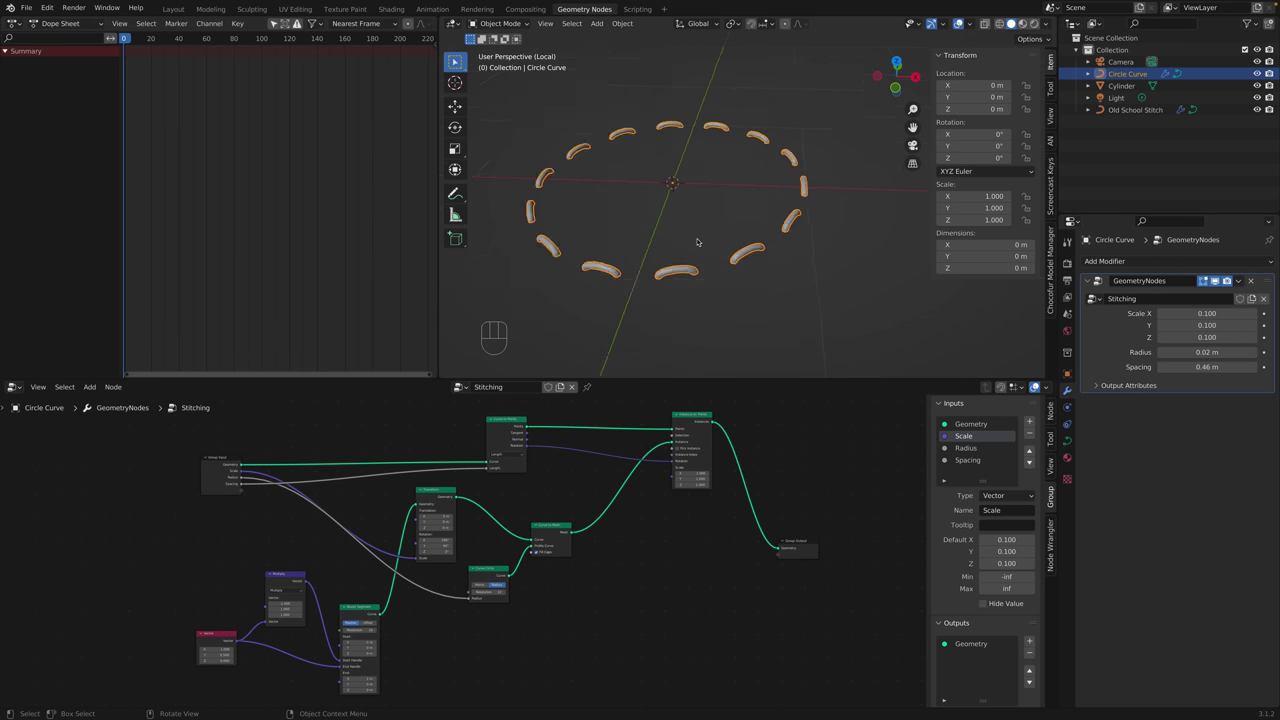
scroll(694, 242, "down", 1)
key("KP_Divide")
scroll(706, 128, "down", 3)
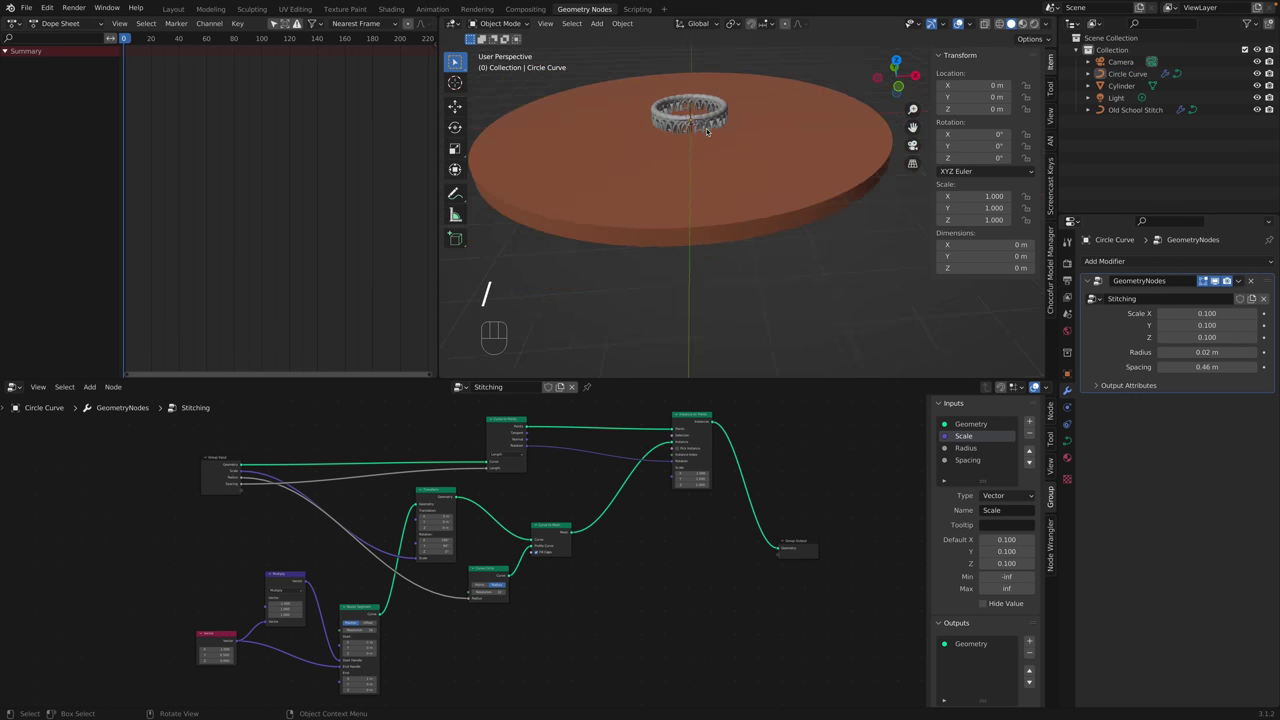
Hide the Old School Stitch object in the viewport.
left_click(708, 126)
scroll(709, 147, "up", 3)
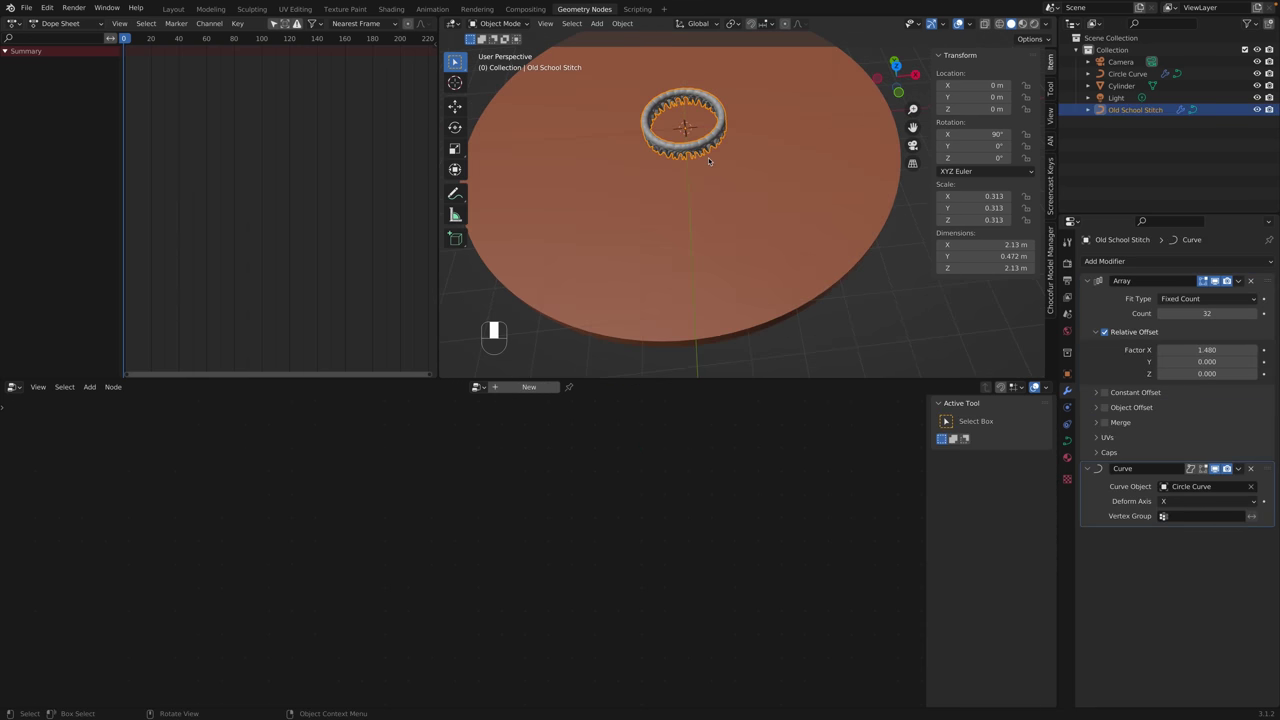
left_click(1257, 110)
left_click(1257, 110)
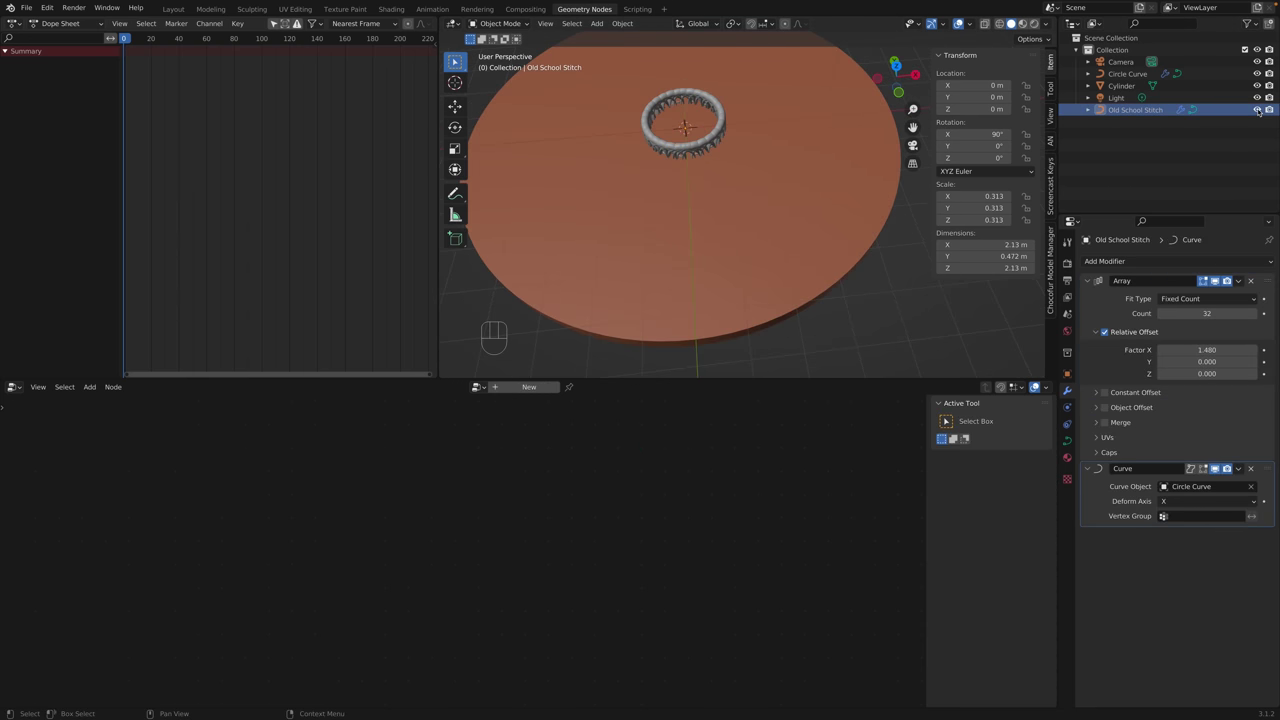
left_click(1257, 110)
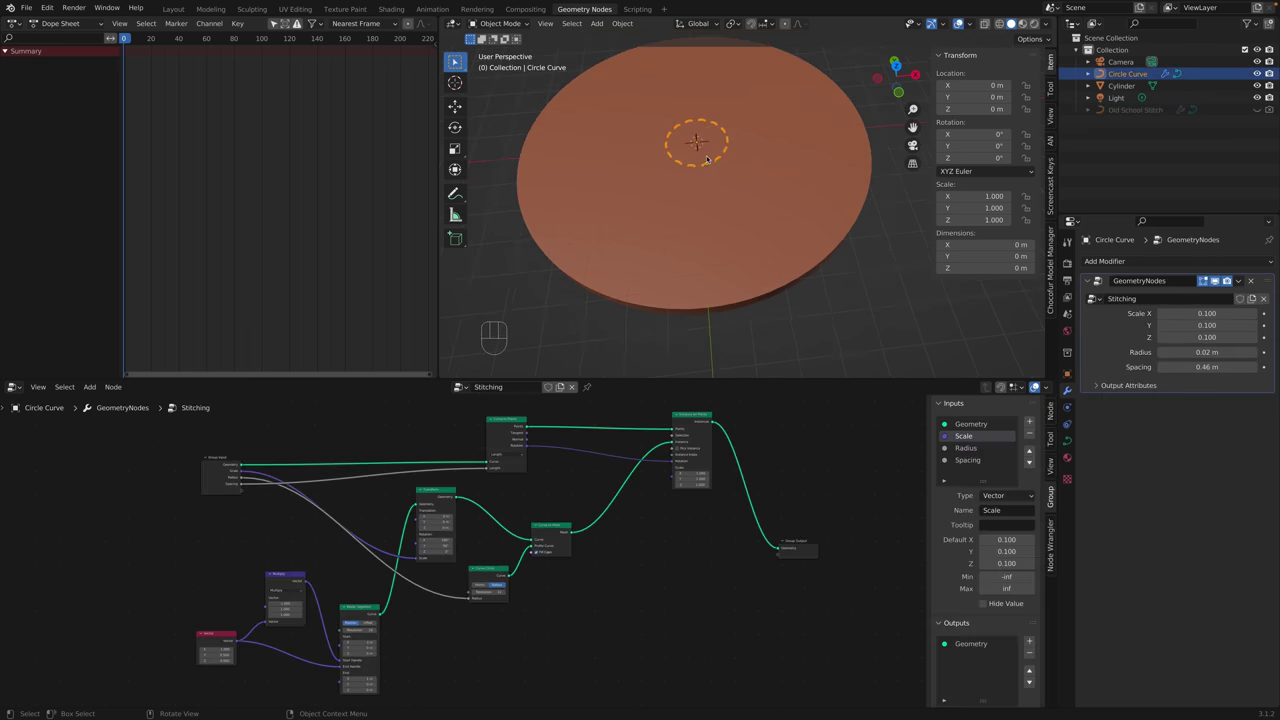
Scale the Circle Curve's points up about fivefold in Edit Mode so the stitches run just inside the Cylinder's rim.
key("Tab")
key("s")
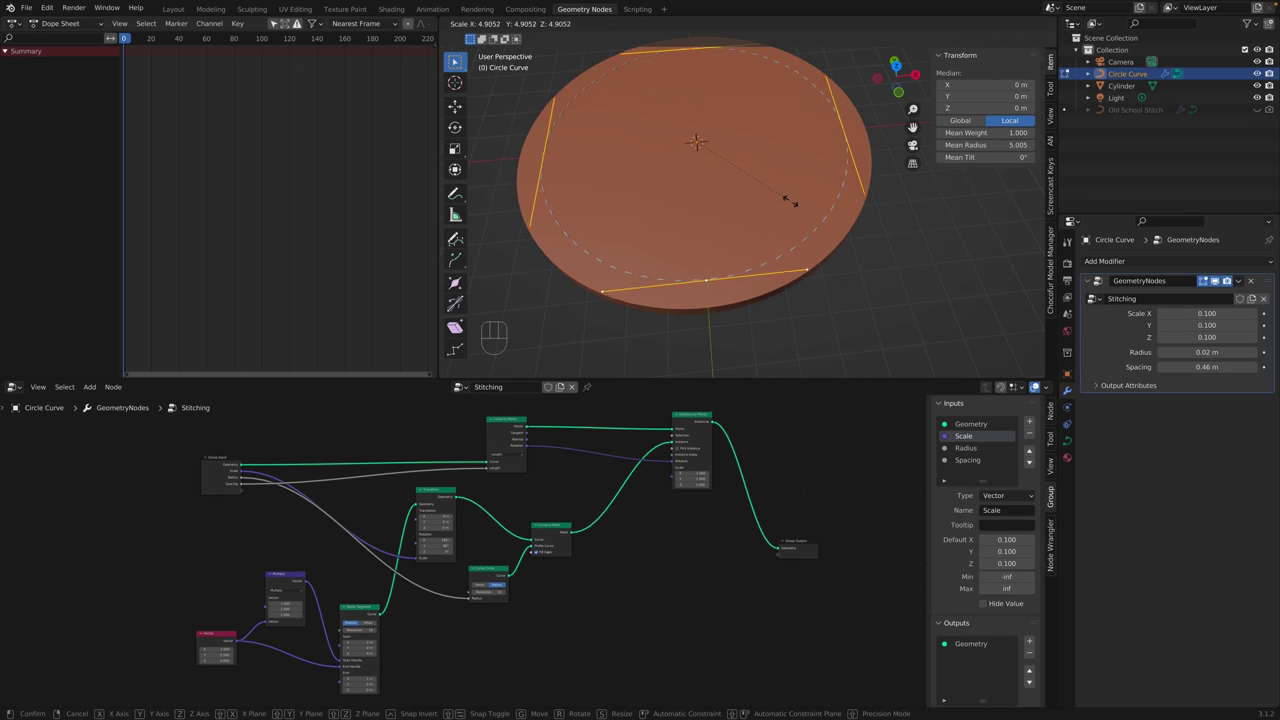
left_click(785, 200)
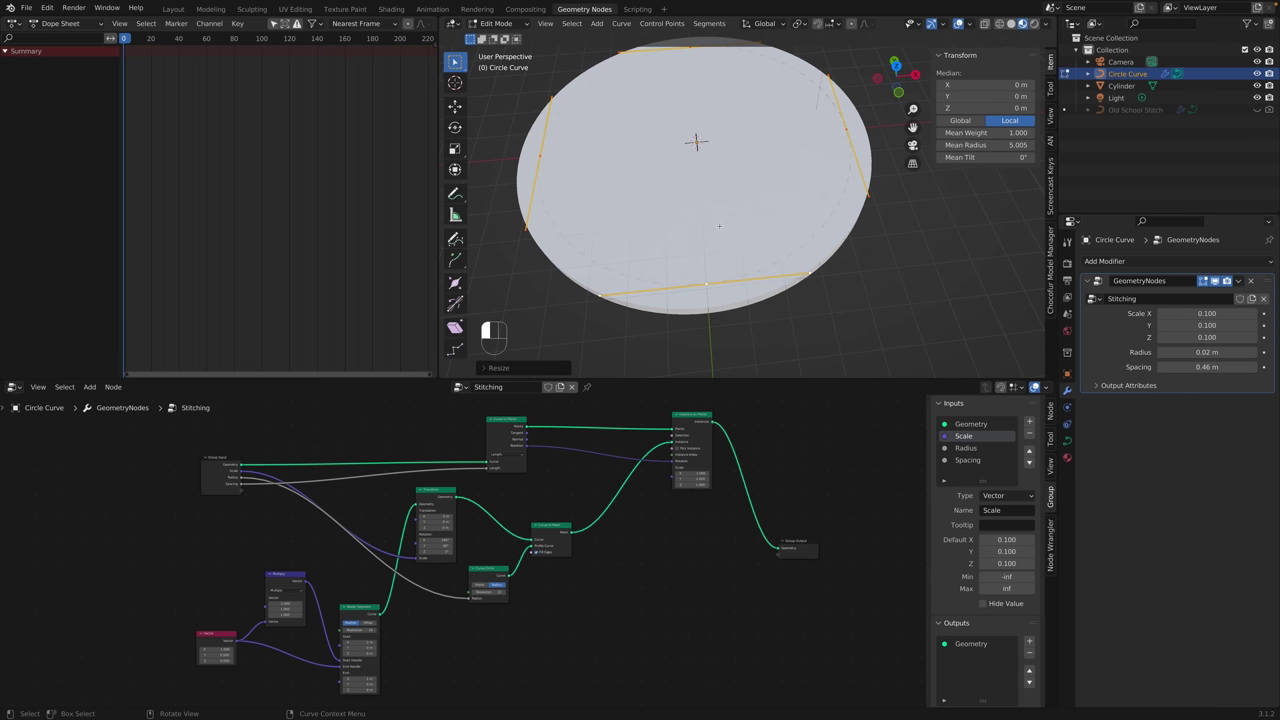
key("s")
left_click(832, 220)
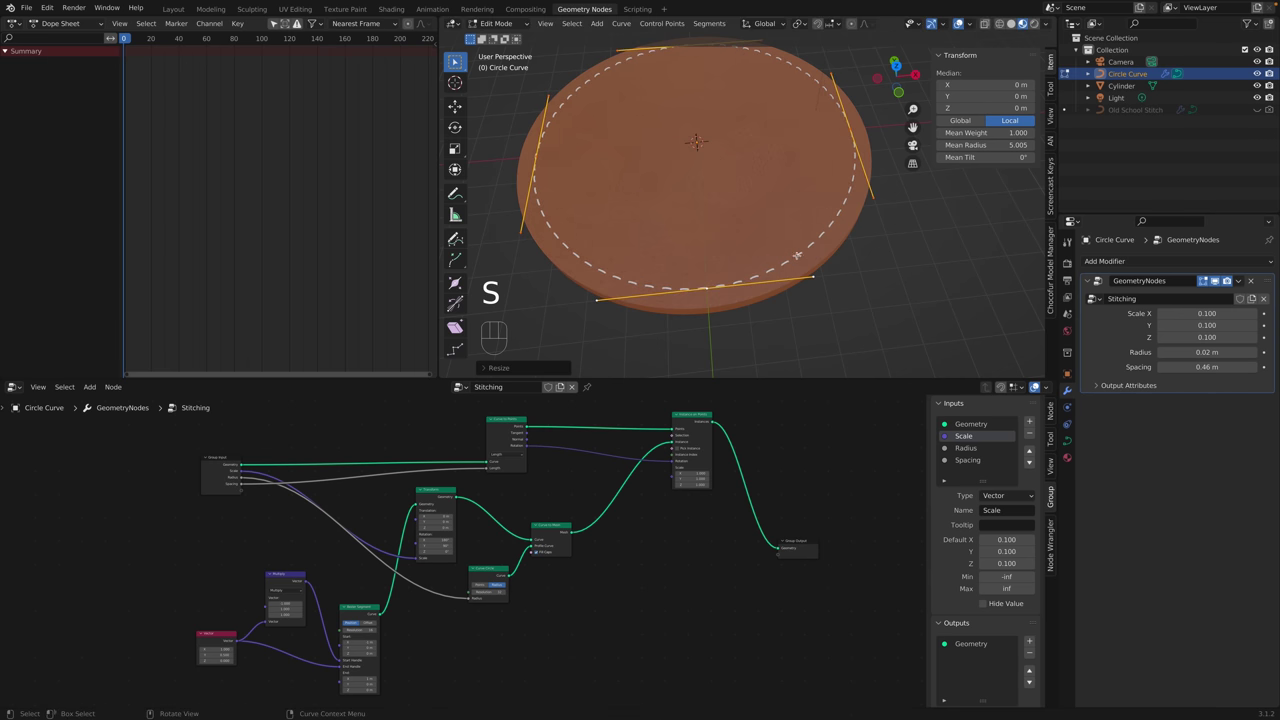
mouse_move(735, 158)
middle_mouse_down()
mouse_move(728, 175)
mouse_move(724, 153)
middle_mouse_up()
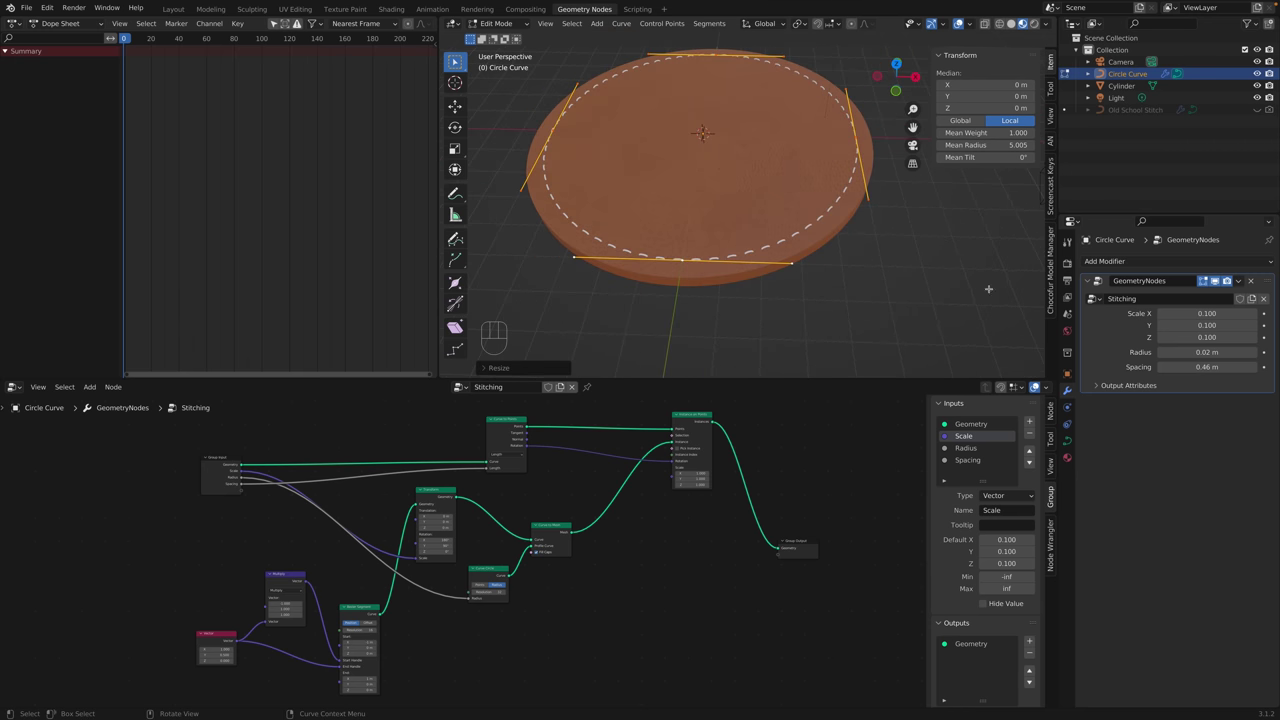
Set the modifier's Scale to 0.326 on all axes, Radius to 0.054 m and Spacing to 1.26 m, and check the stitches from the side.
key("shift")
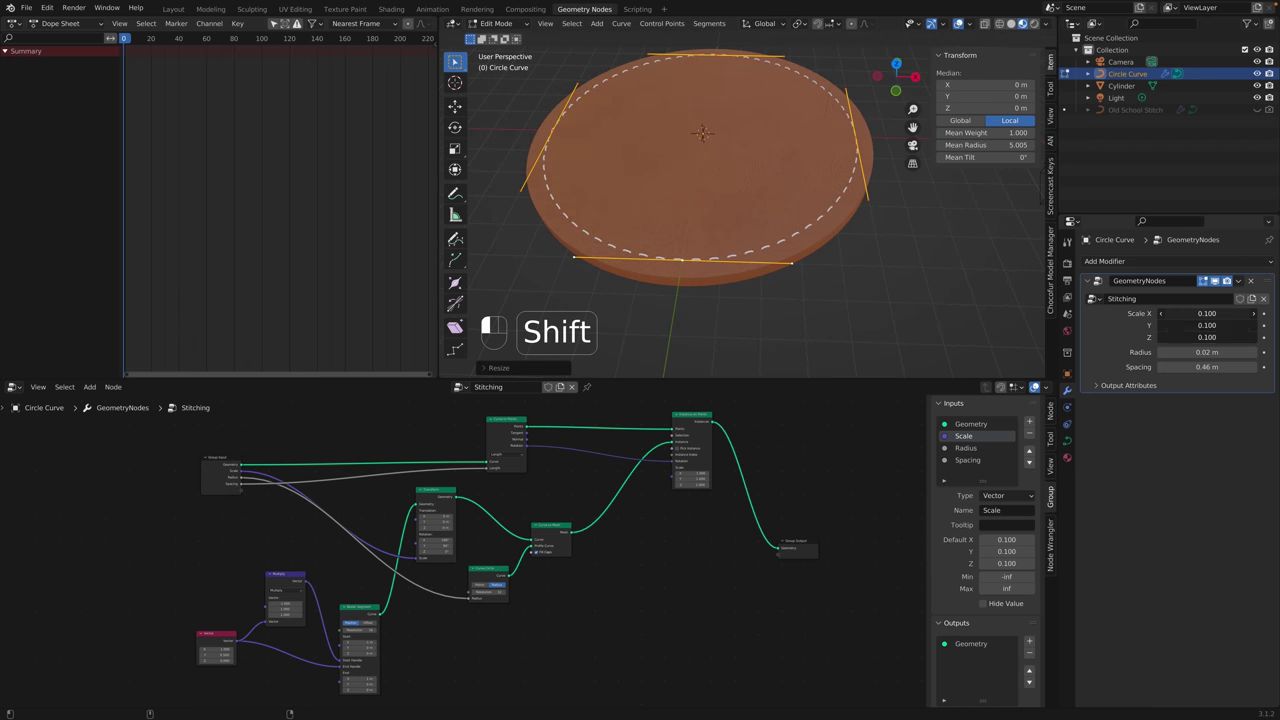
left_click_drag(1183, 315, 1229, 314, "shift")
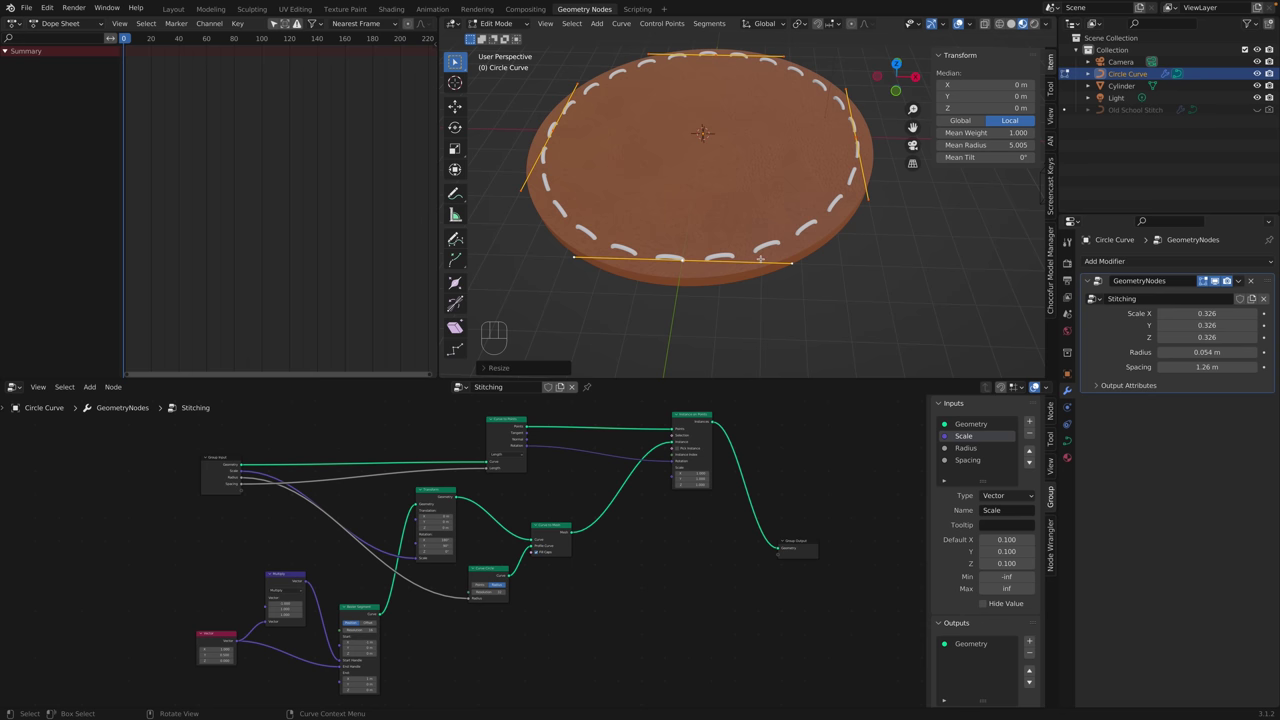
middle_click_drag(760, 259, 737, 206)
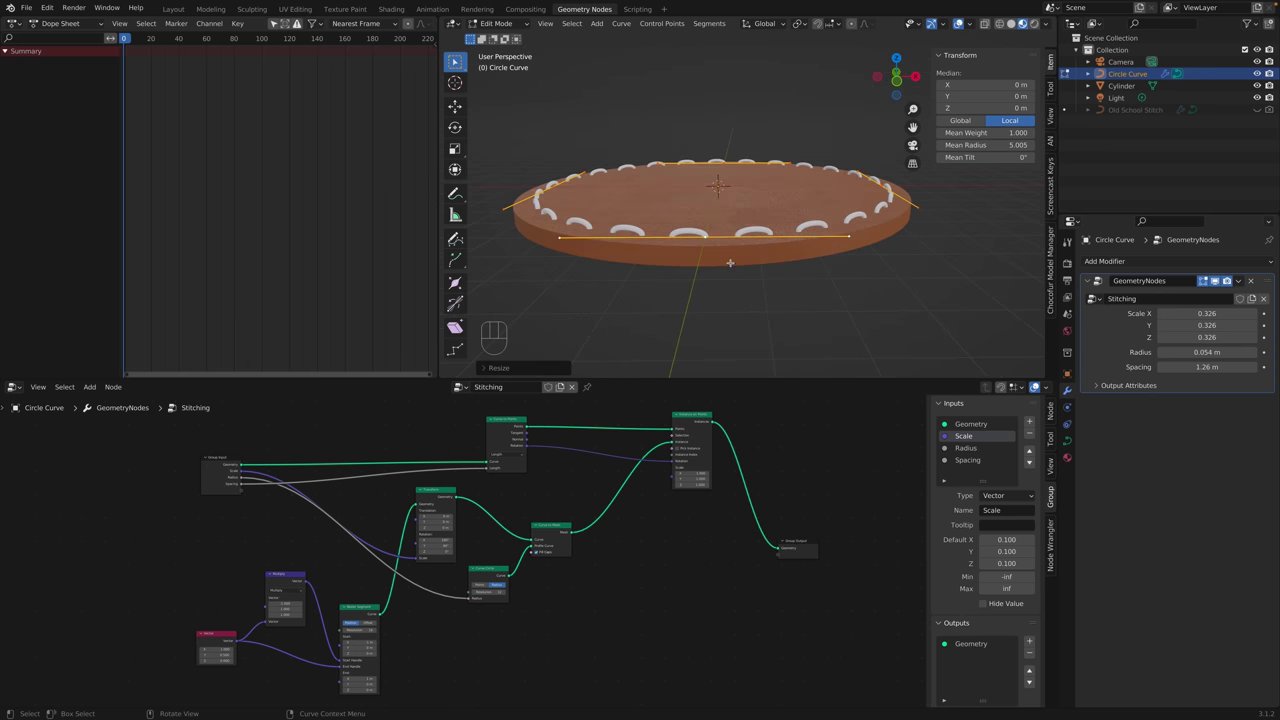
middle_click_drag(753, 249, 772, 208)
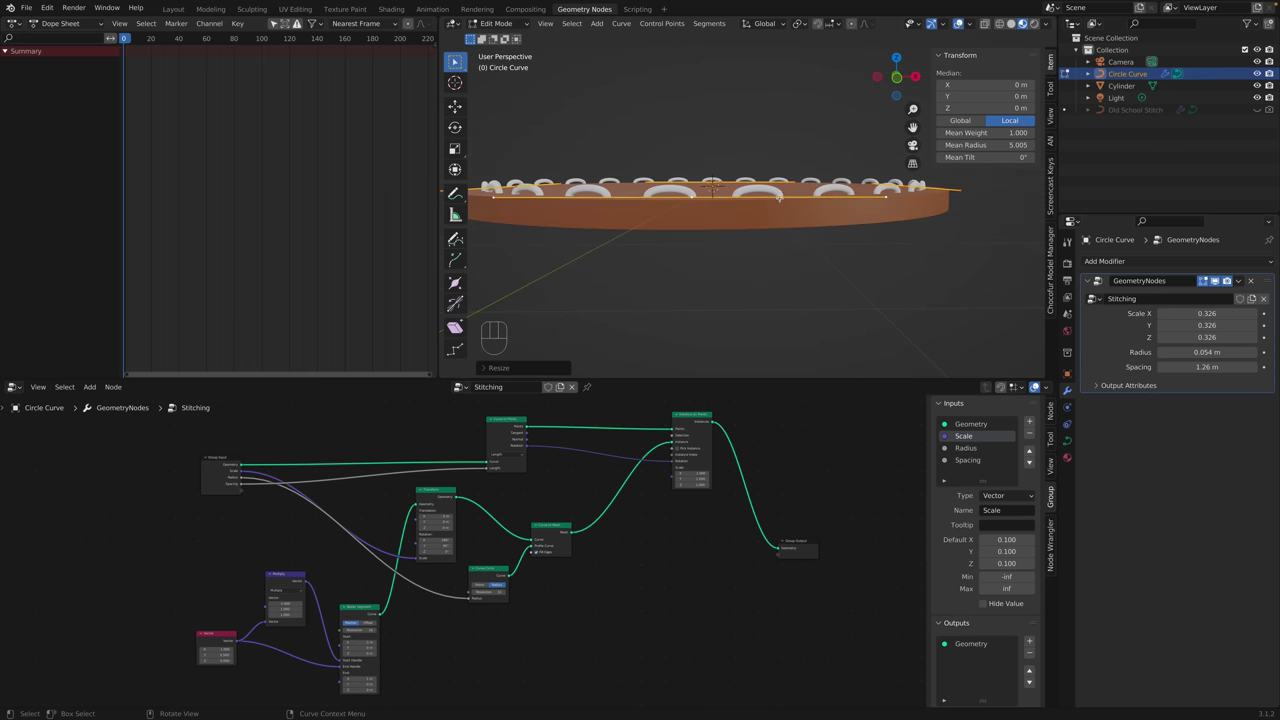
middle_click_drag(738, 199, 739, 197)
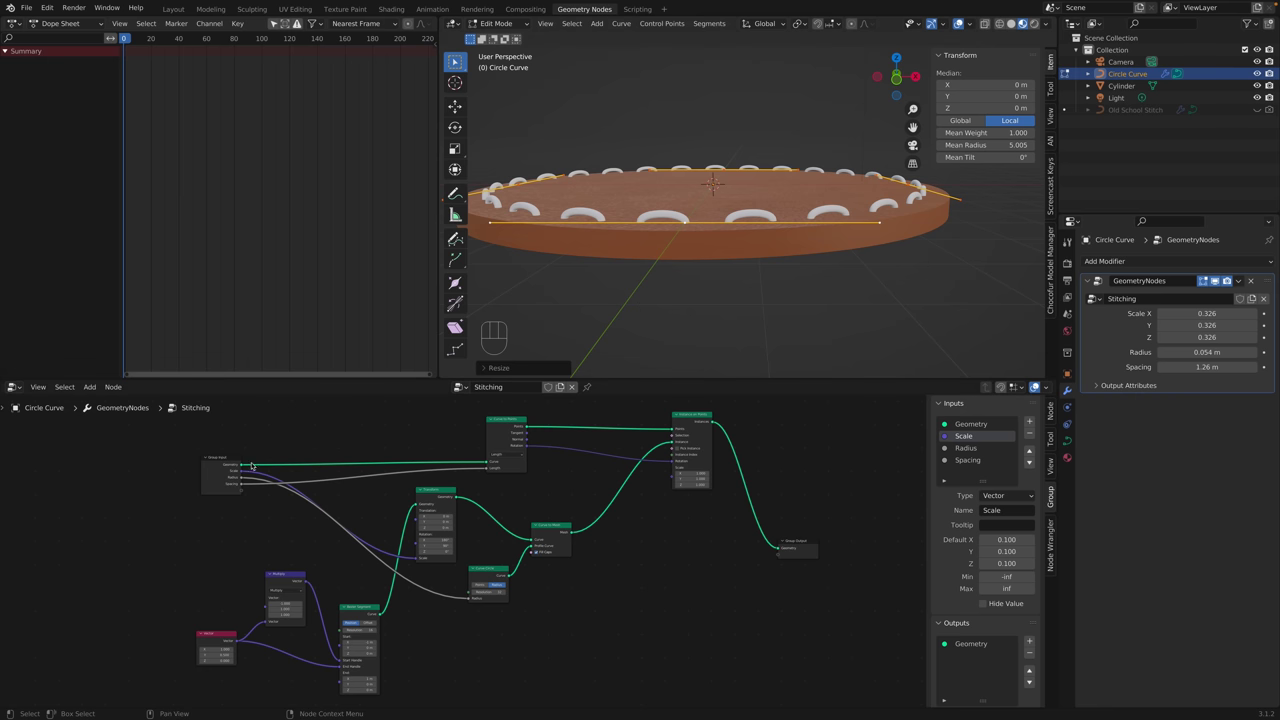
Reposition the Group Input and Vector nodes closer to the Multiply and Bezier Segment nodes.
key("ctrl+z")
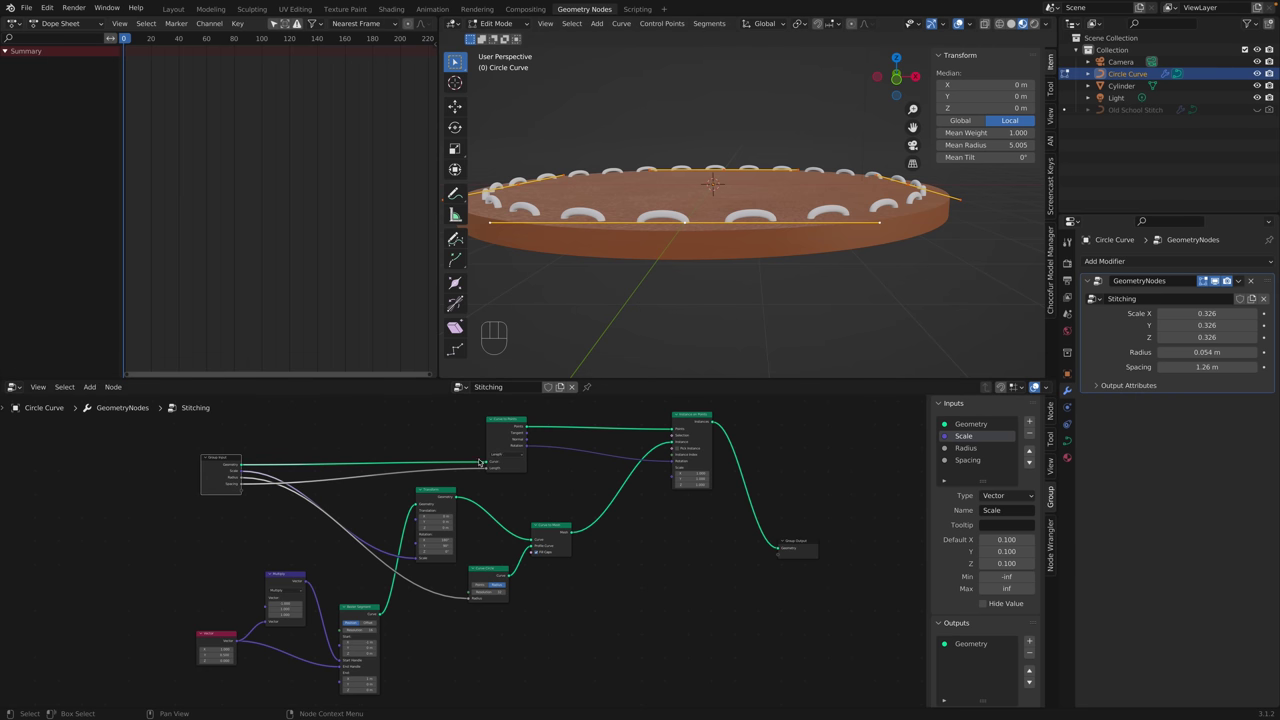
middle_click_drag(227, 637, 458, 544)
mouse_move(457, 541)
left_mouse_down()
mouse_move(455, 517)
mouse_move(450, 560)
mouse_move(488, 560)
mouse_move(458, 529)
left_mouse_up()
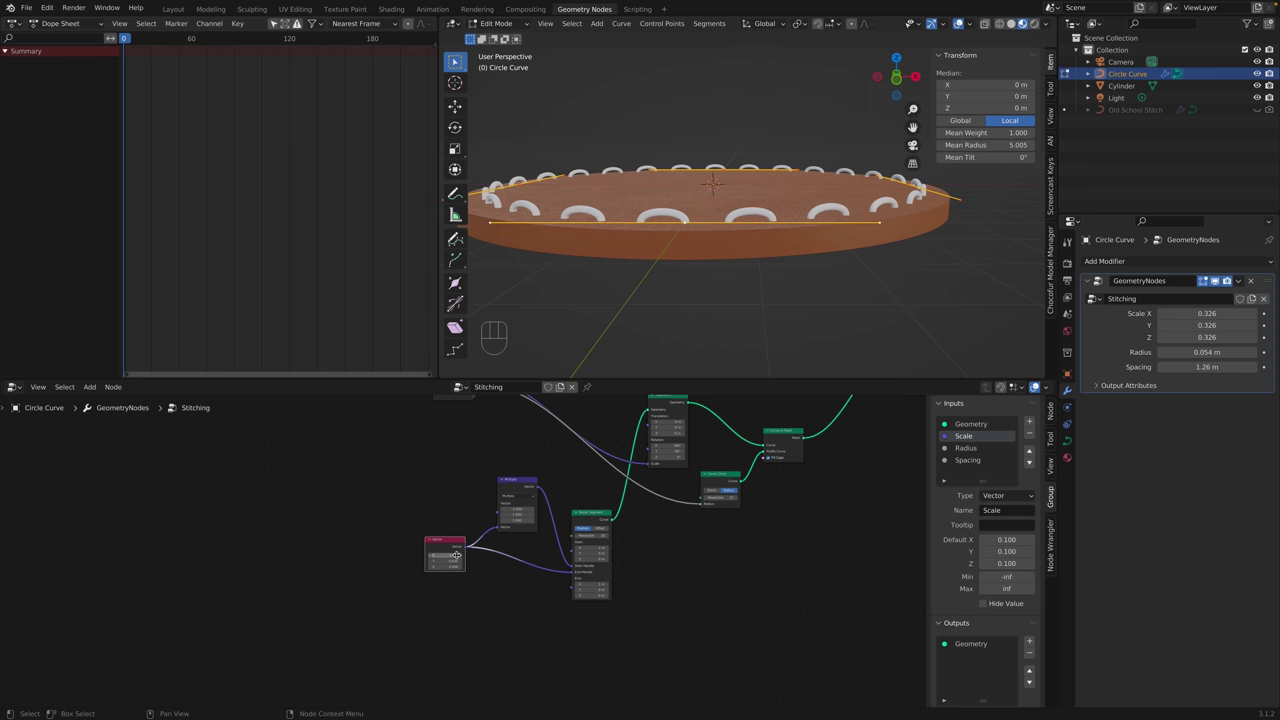
left_click_drag(447, 562, 447, 562, "shift")
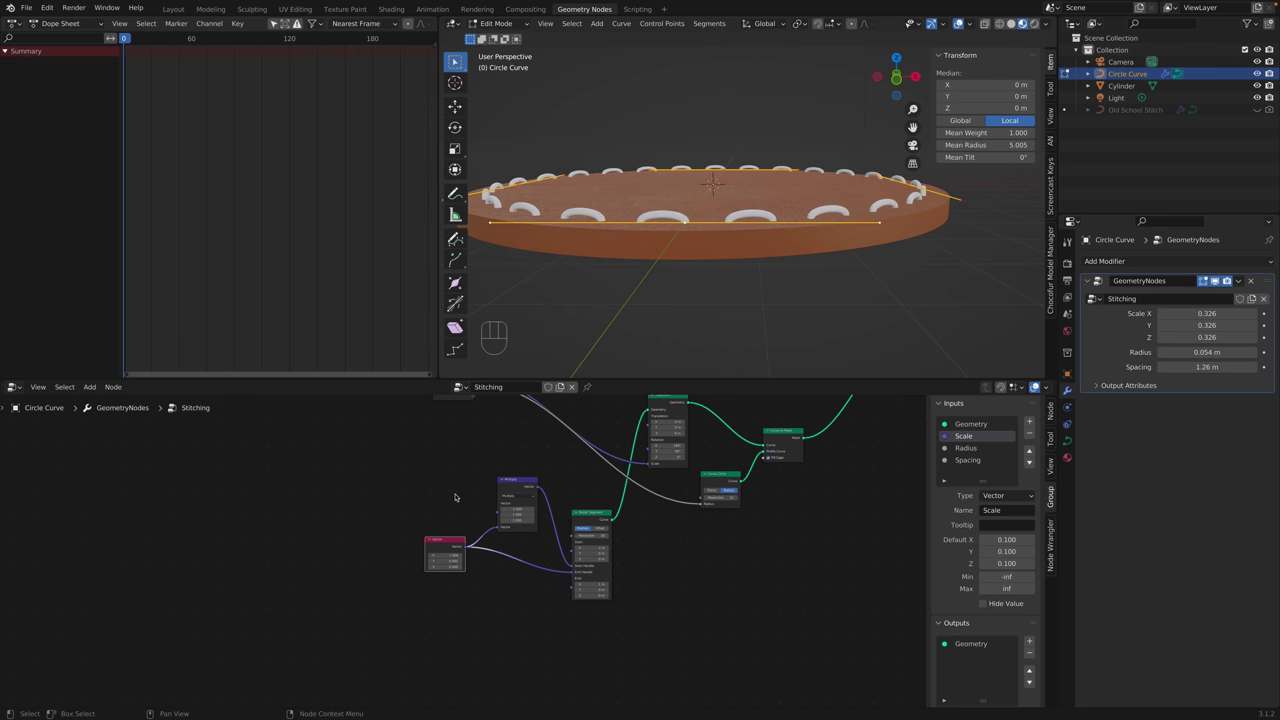
scroll(460, 480, "down", 1)
scroll(463, 436, "up", 1, "shift")
left_click_drag(463, 436, 364, 454)
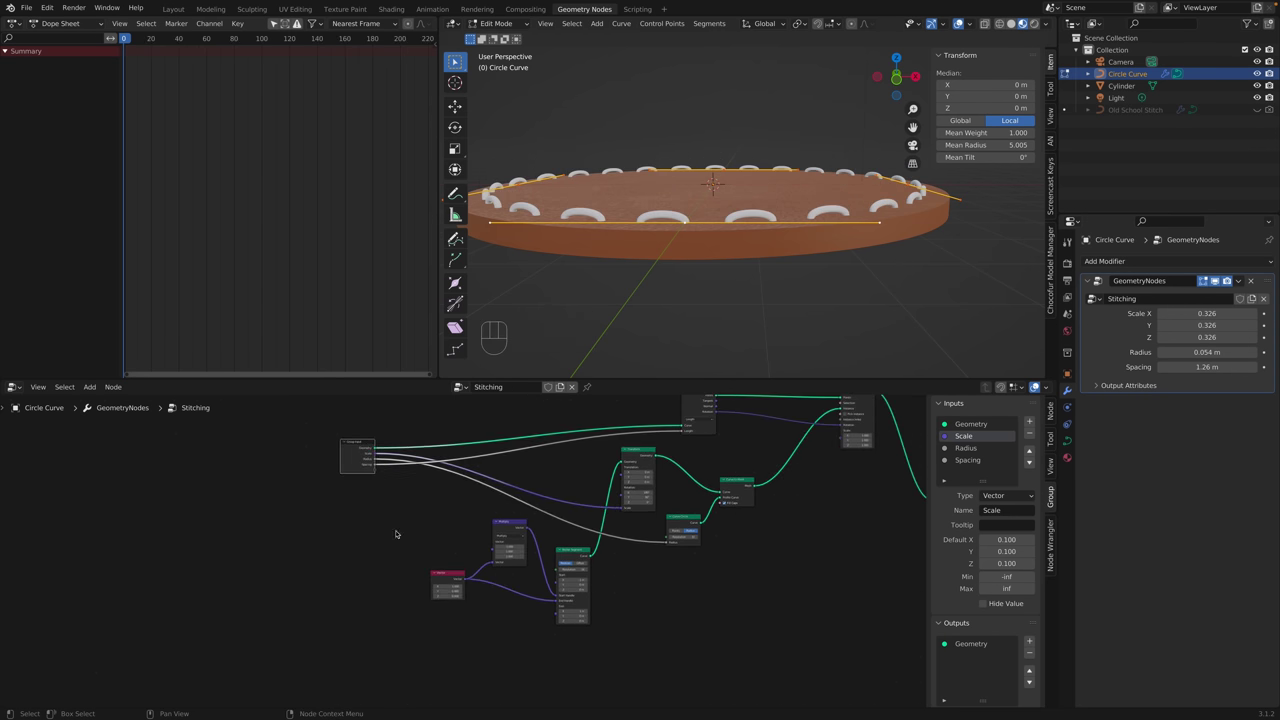
left_click_drag(431, 585, 433, 570)
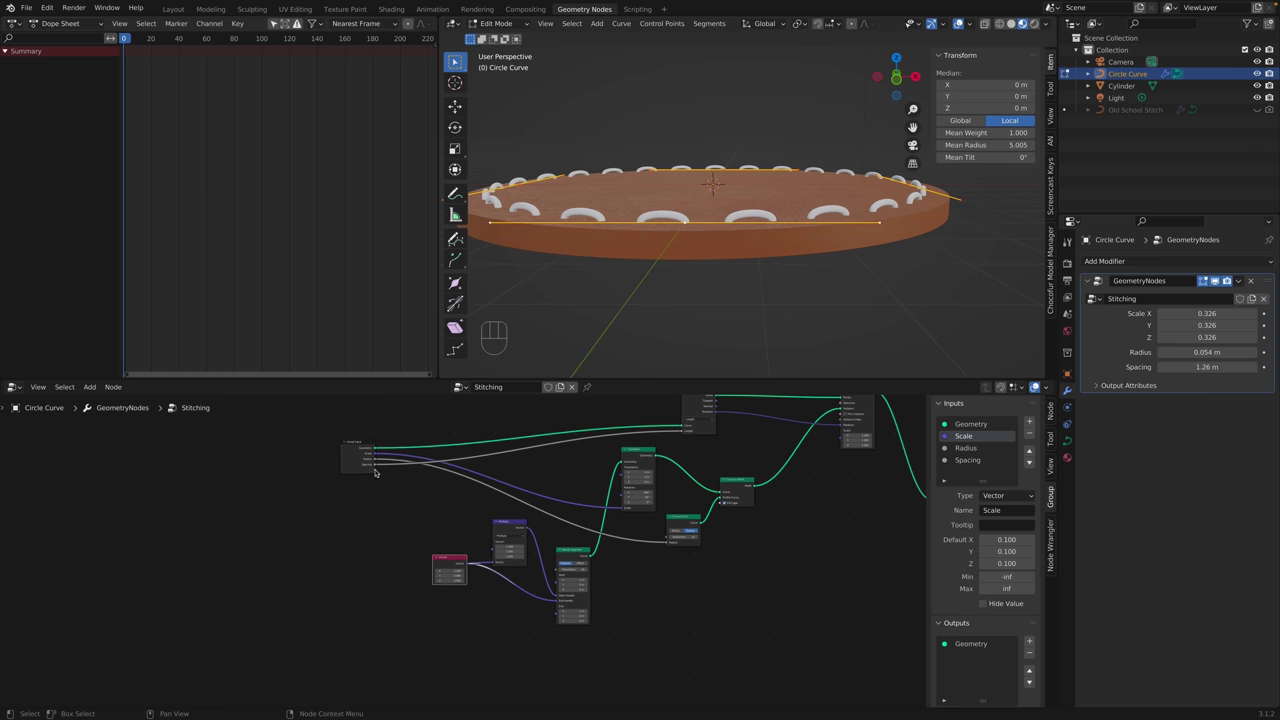
Try different Y values on the Vector node to vary the stitch height, ending at 0.420.
mouse_move(445, 576)
left_mouse_down("shift")
mouse_move(460, 576)
mouse_move(444, 580)
left_mouse_up("shift")
key("super+z")
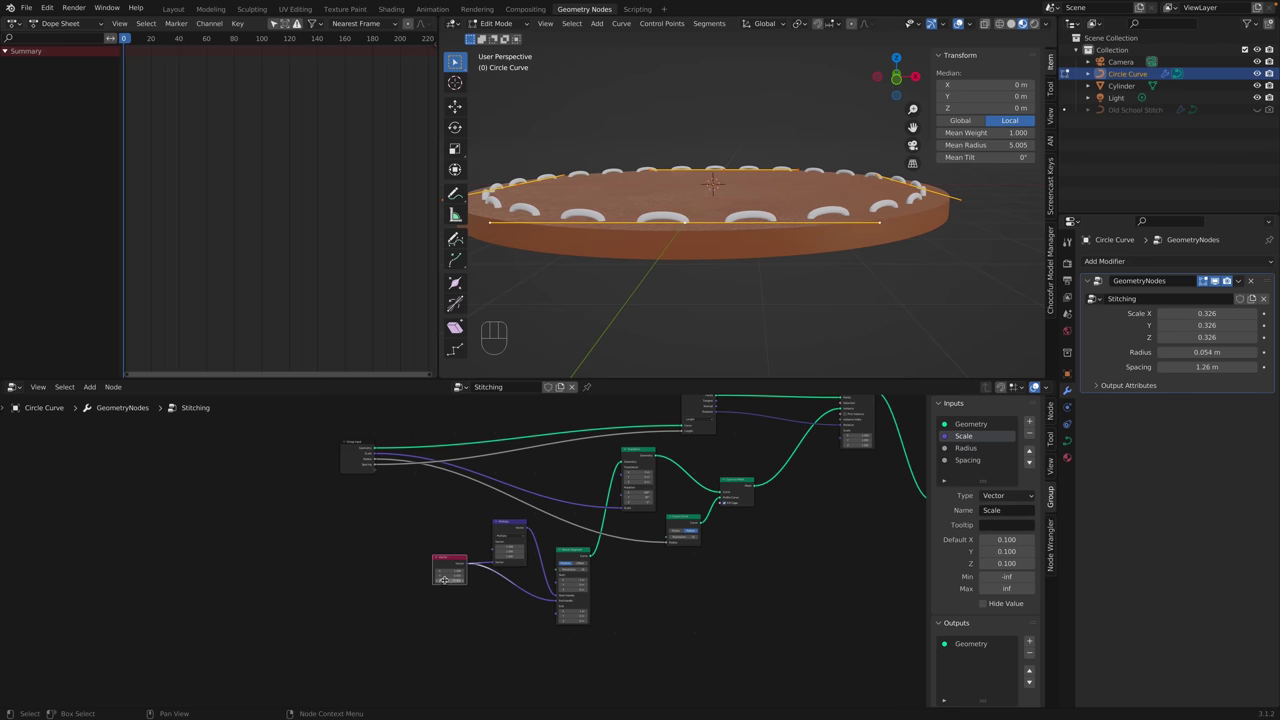
scroll(444, 580, "up", 5)
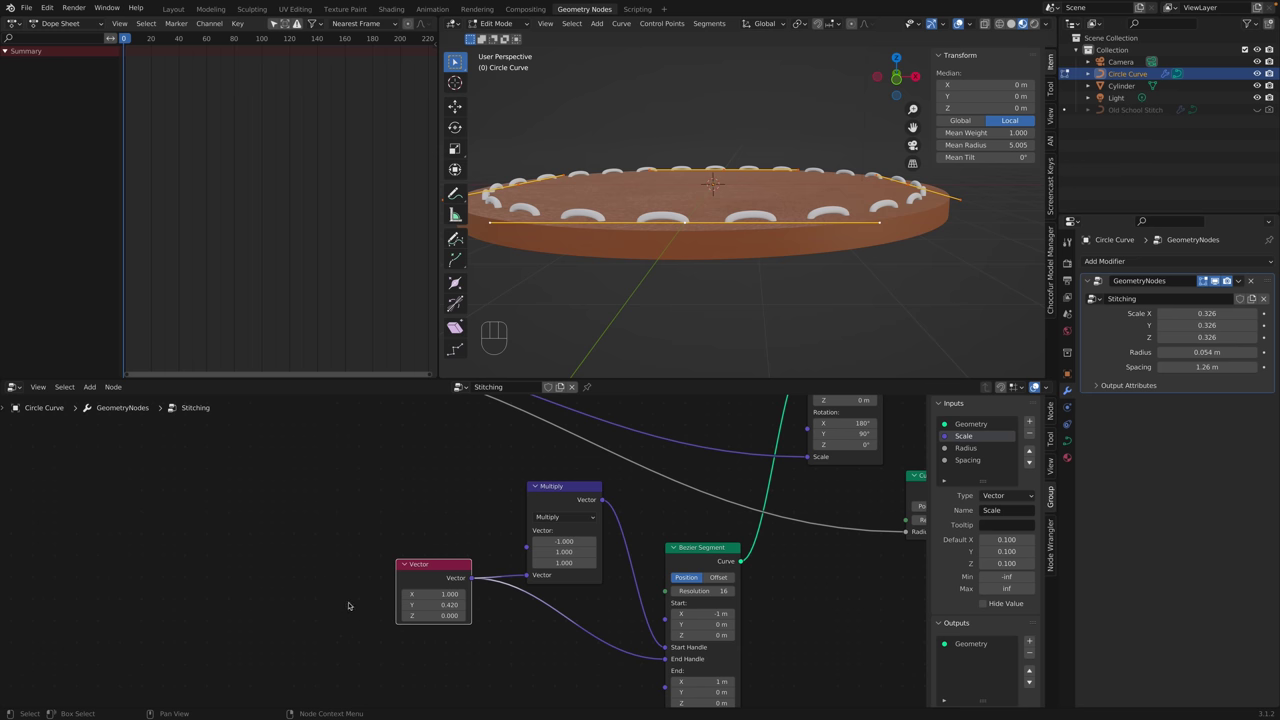
scroll(404, 555, "down", 3)
Add a Combine XYZ node just above the Vector node in the Stitching node tree.
left_click_drag(450, 563, 445, 570)
key("ctrl+a")
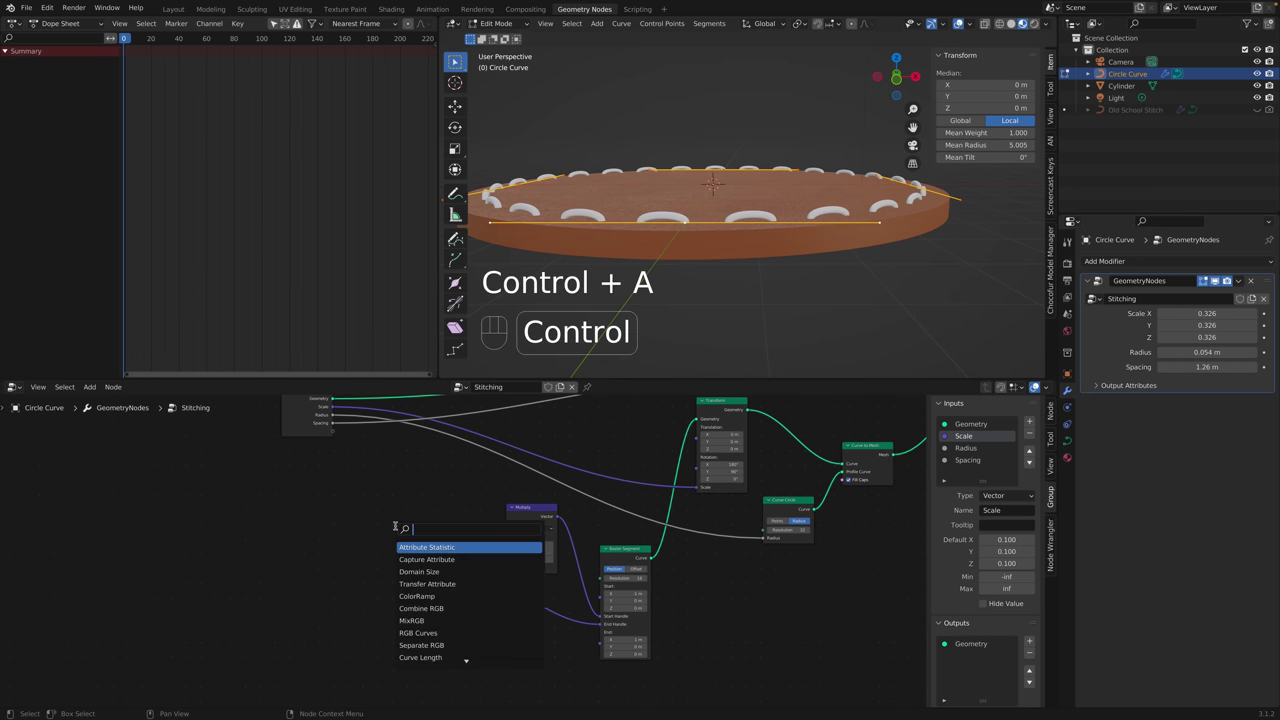
type("xyz")
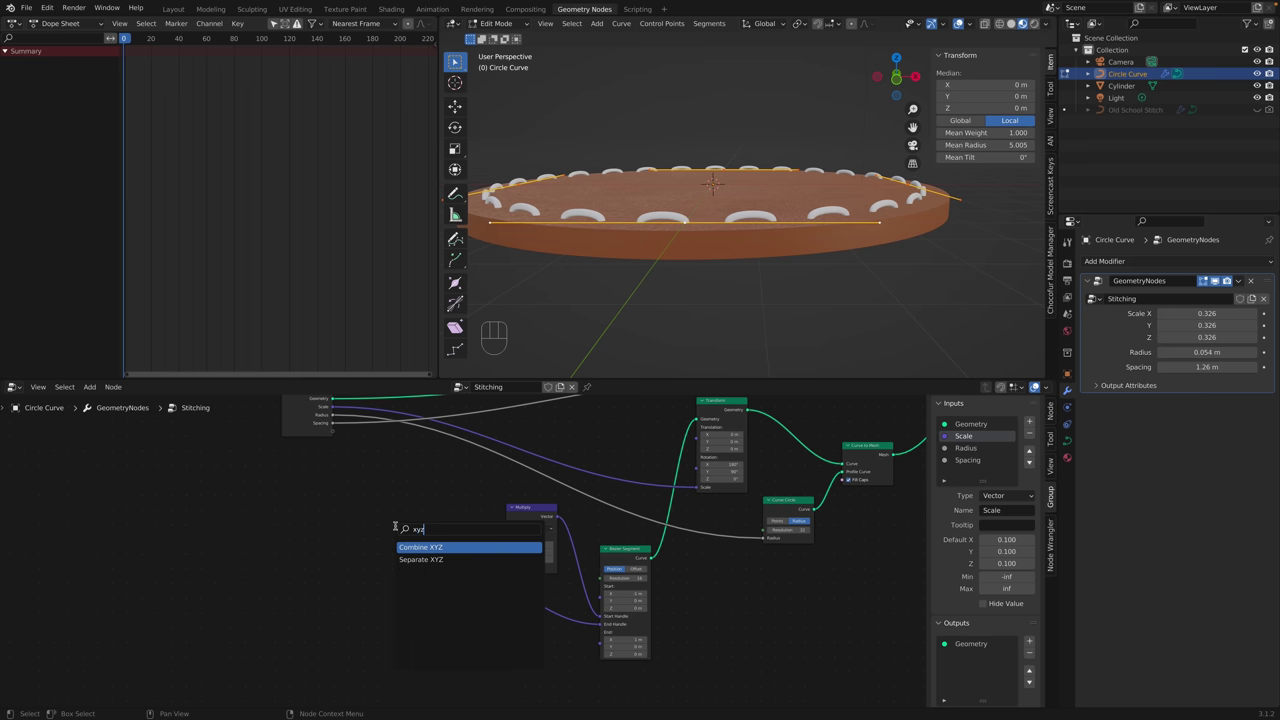
key("Down")
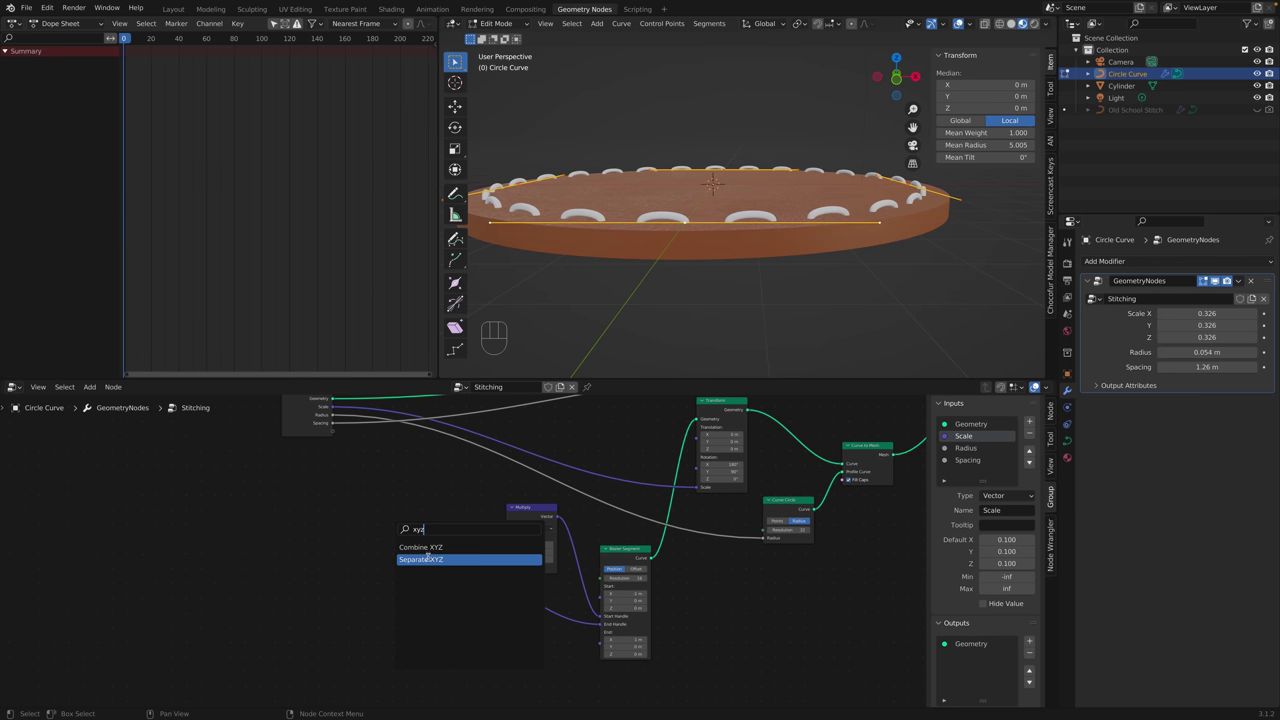
left_click(427, 548)
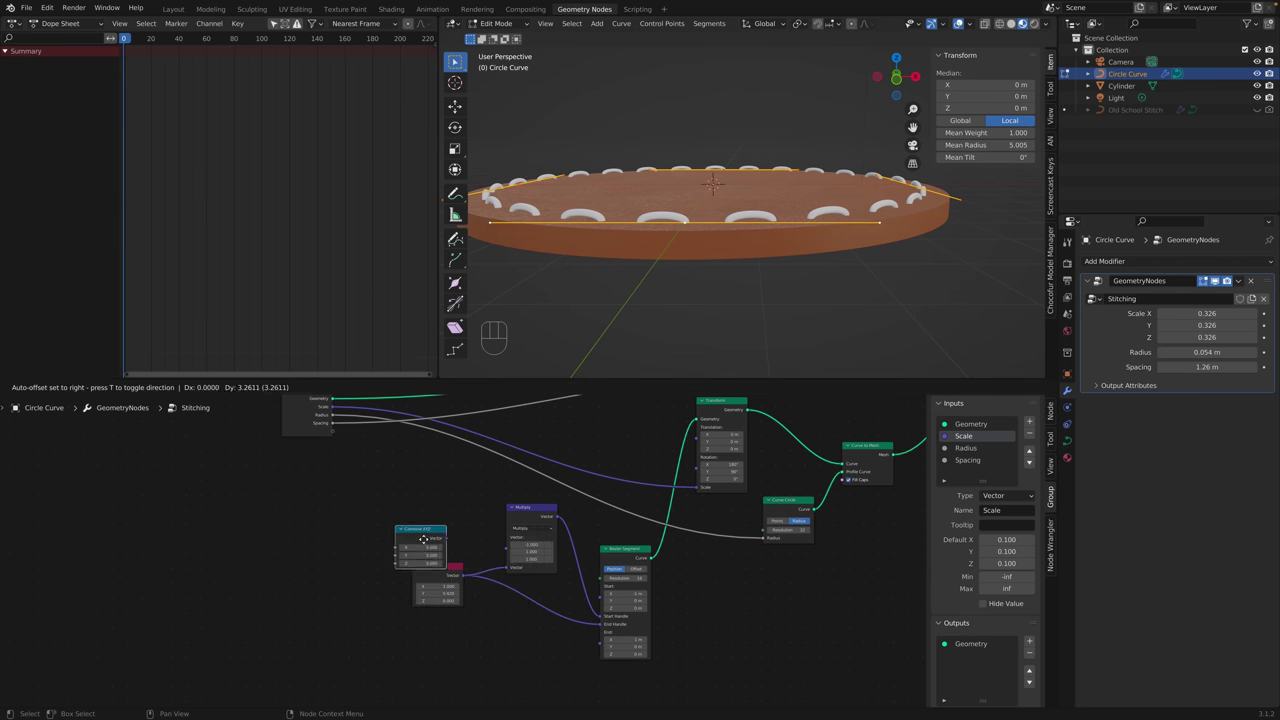
left_click(441, 530)
left_click(445, 574)
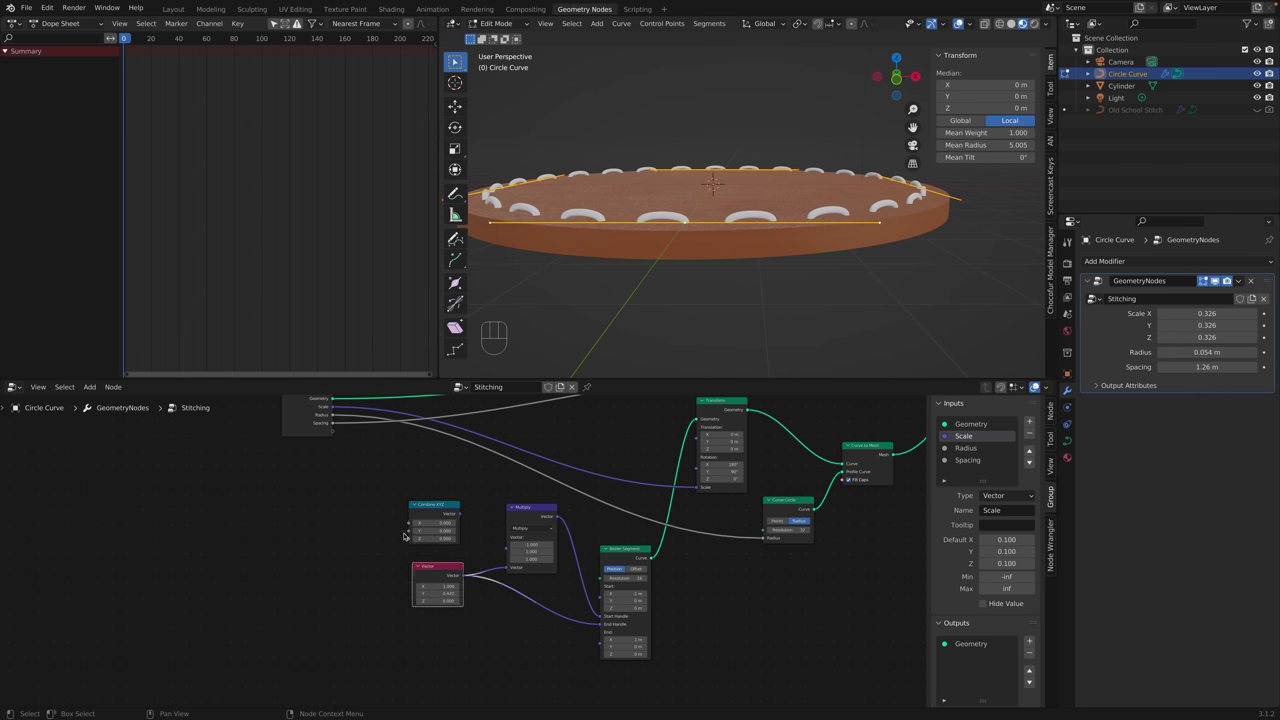
Set the Combine XYZ node's X to 1 and Y to 0.42.
left_click(435, 522)
type("1")
left_click(437, 531)
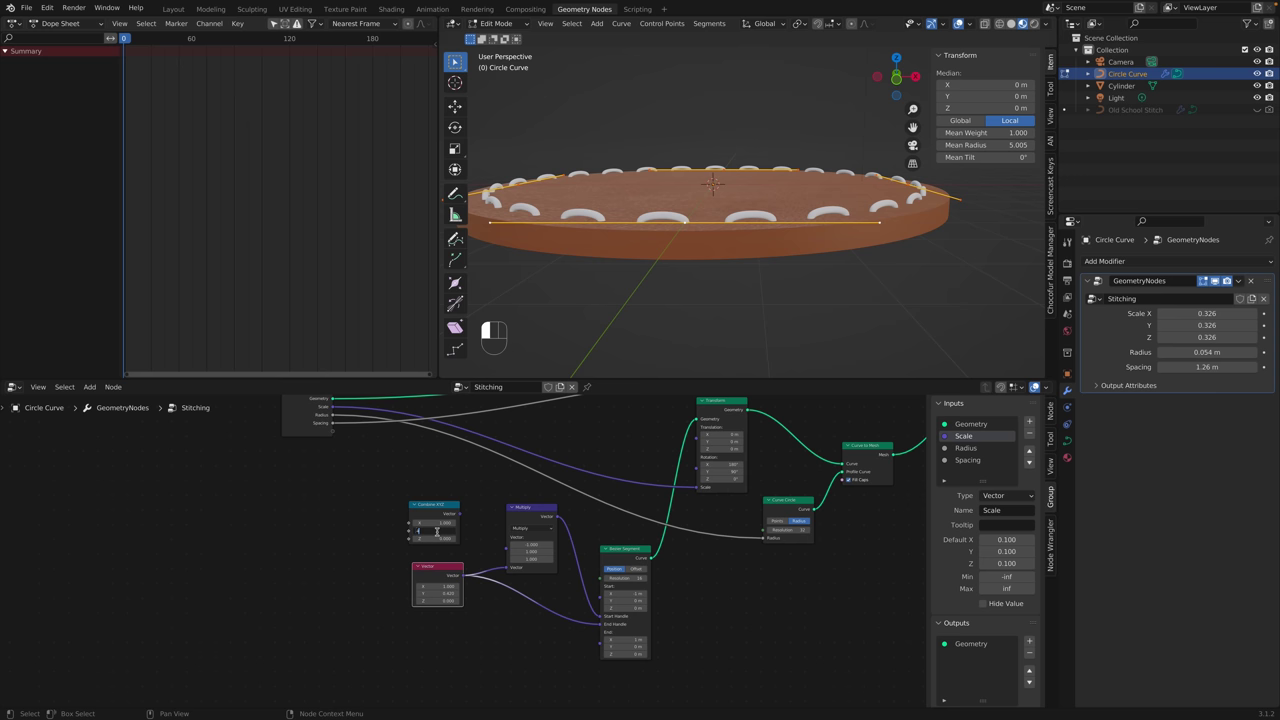
type(".42")
key("Return")
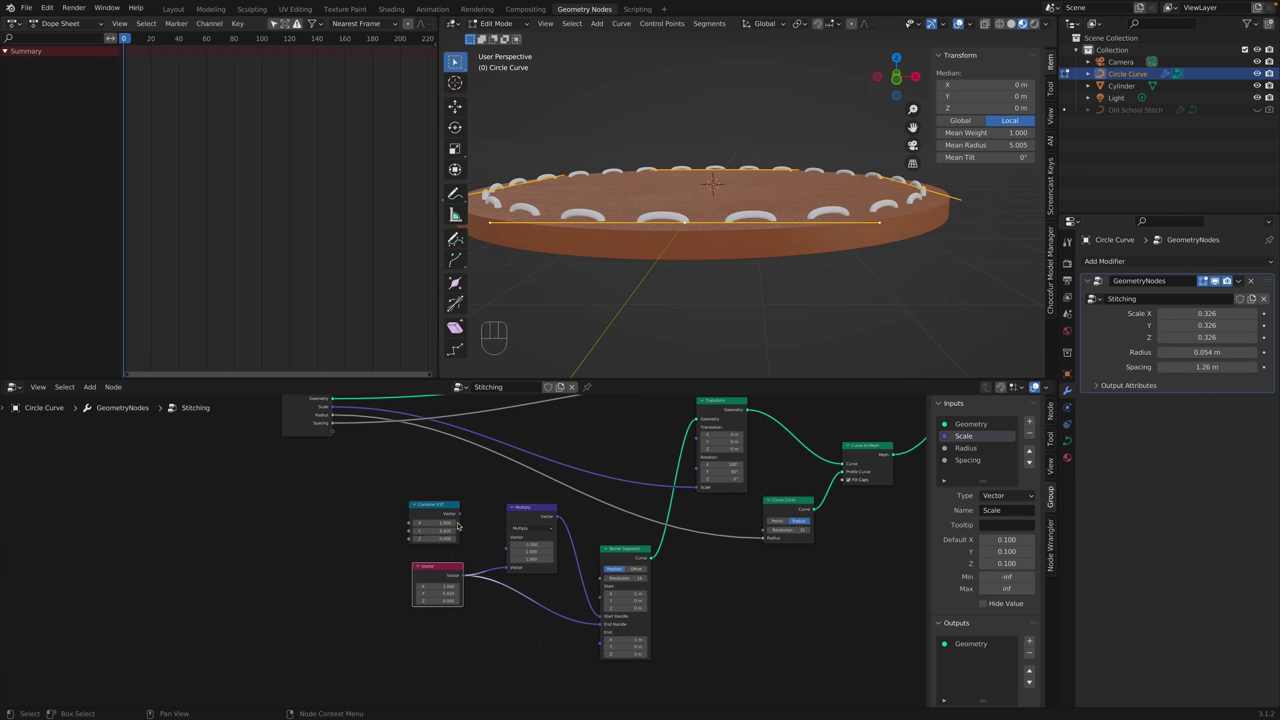
Replace the Vector node with the Combine XYZ node, feeding its output to Multiply and the Bezier Segment's End Handle.
left_click_drag(447, 570, 412, 575)
left_click_drag(444, 505, 530, 543)
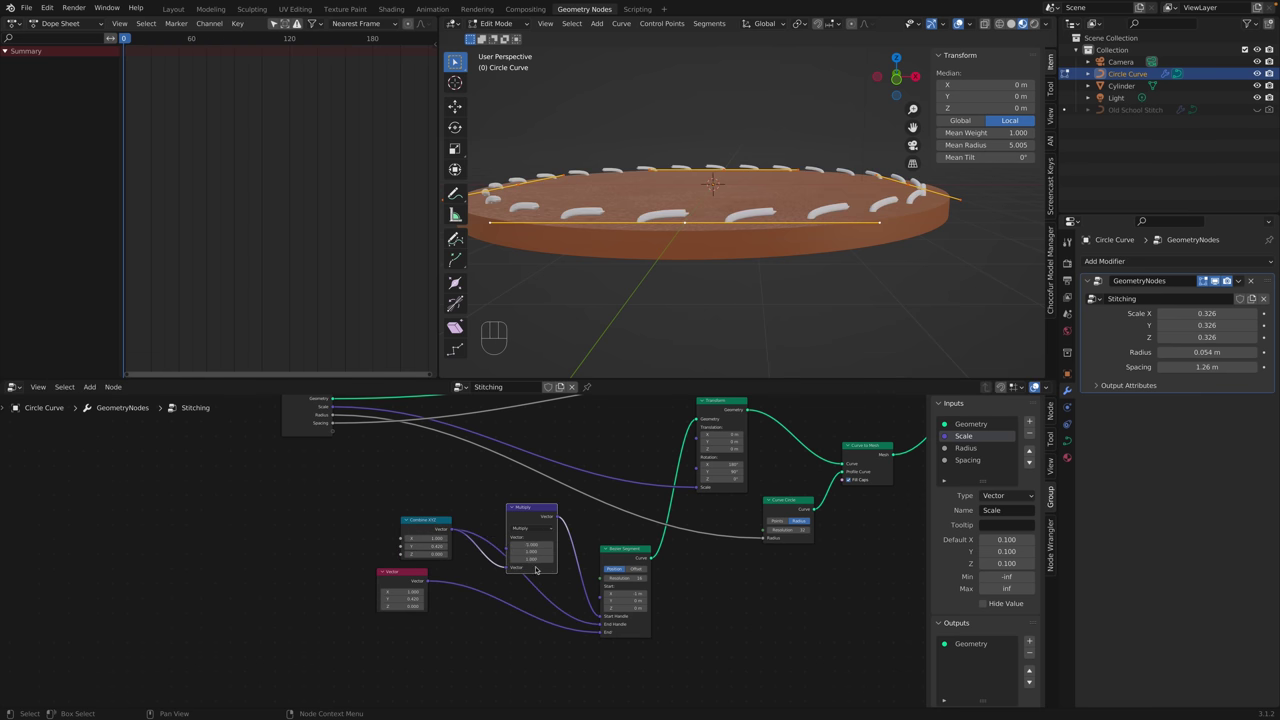
key("x")
left_click_drag(423, 545, 445, 615)
key("super+z")
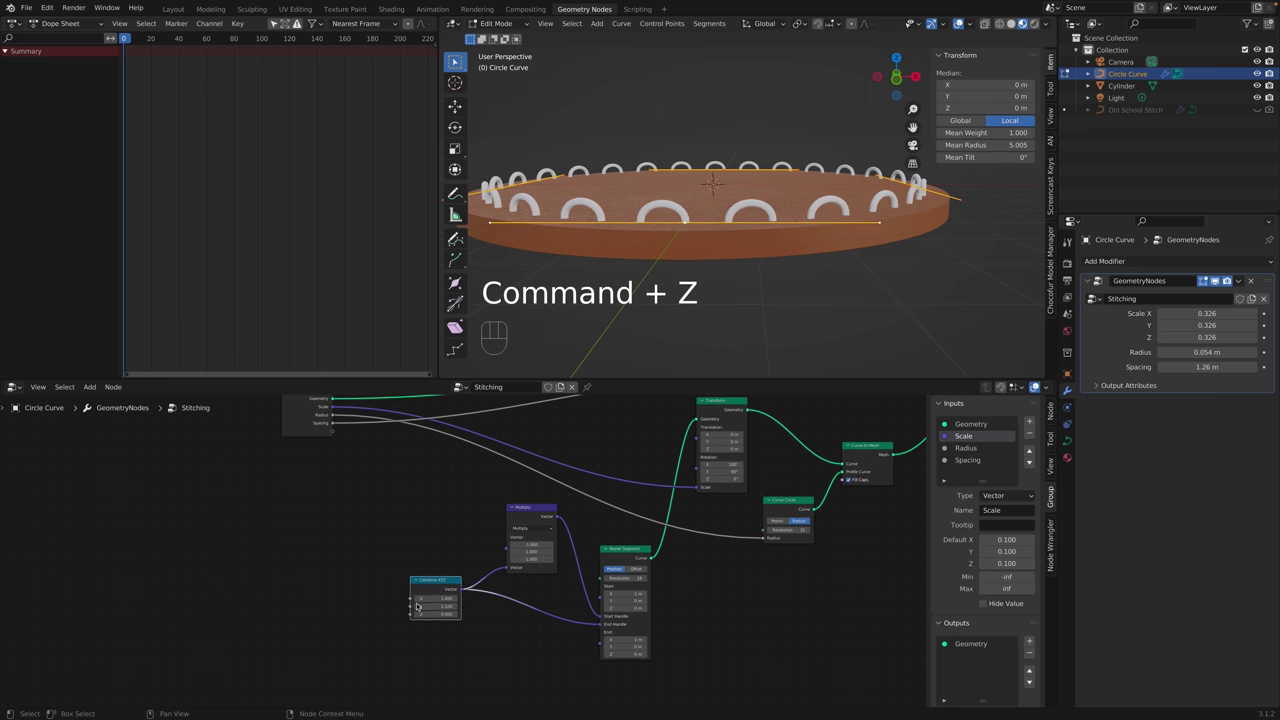
Expose the Combine XYZ node's Y as a group input and name it Tightness.
left_click_drag(410, 608, 331, 437)
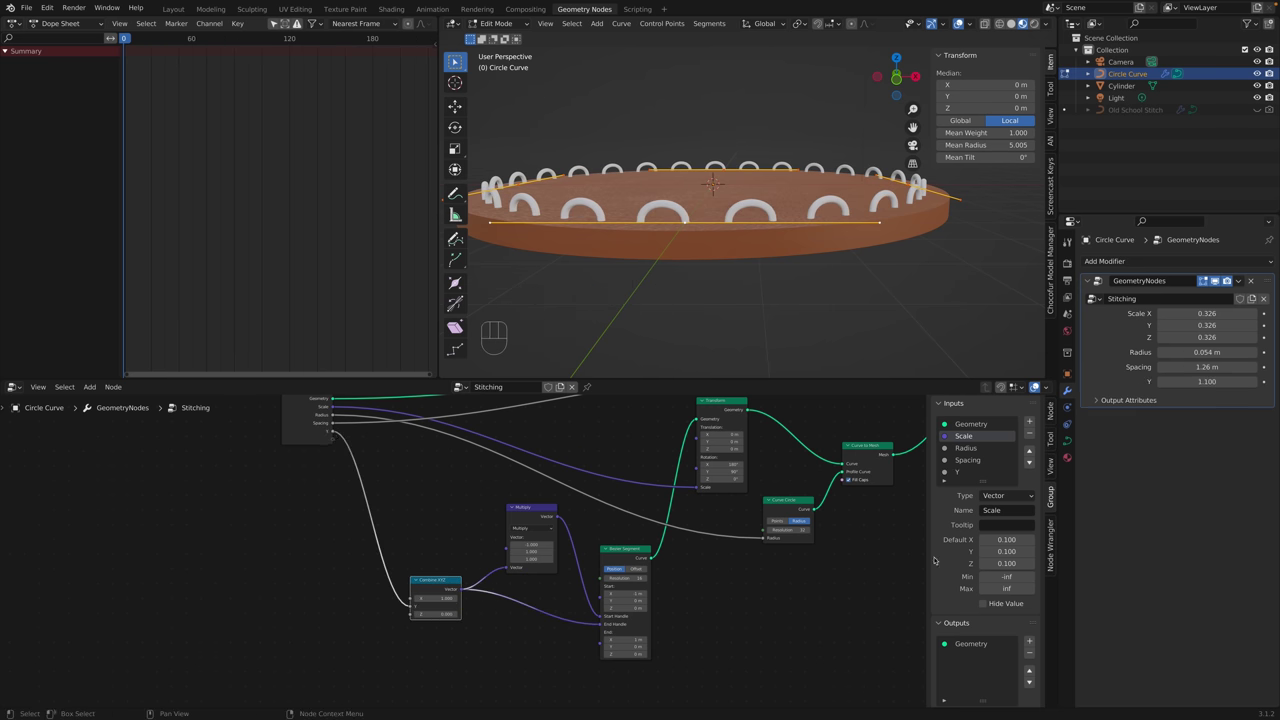
left_click(969, 472)
double_click(969, 472)
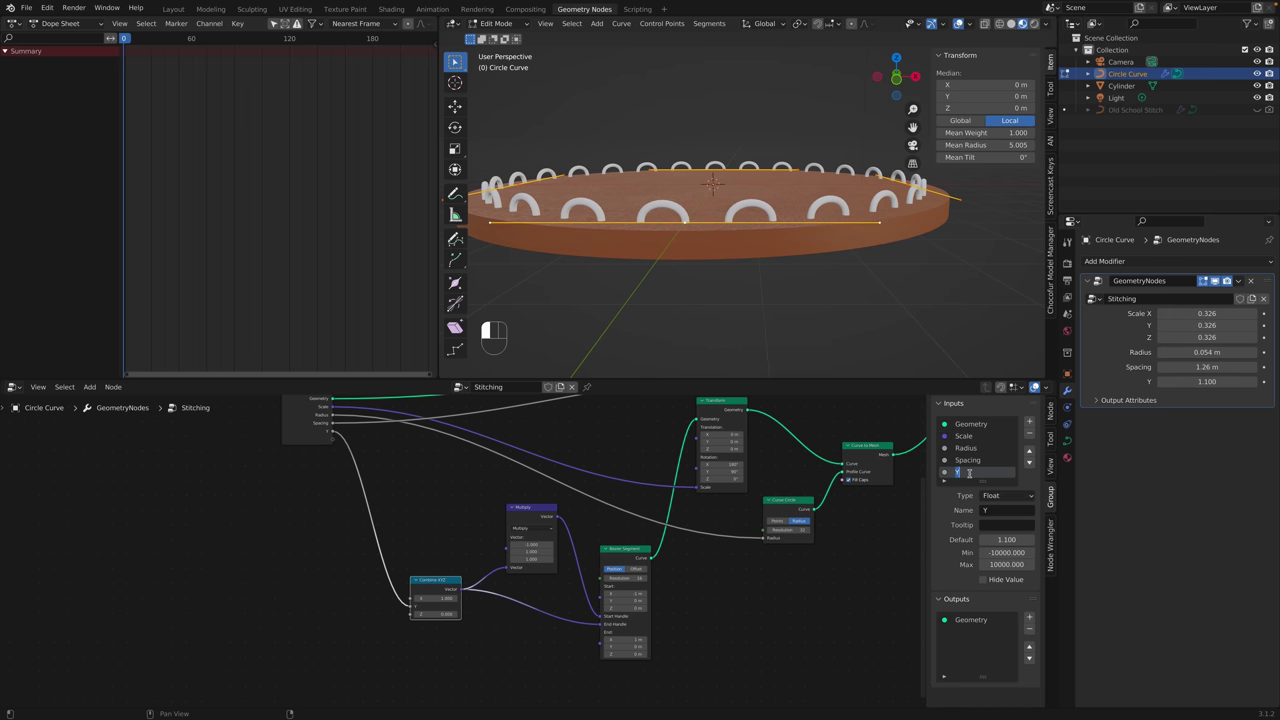
type("Tightness")
key("Return")
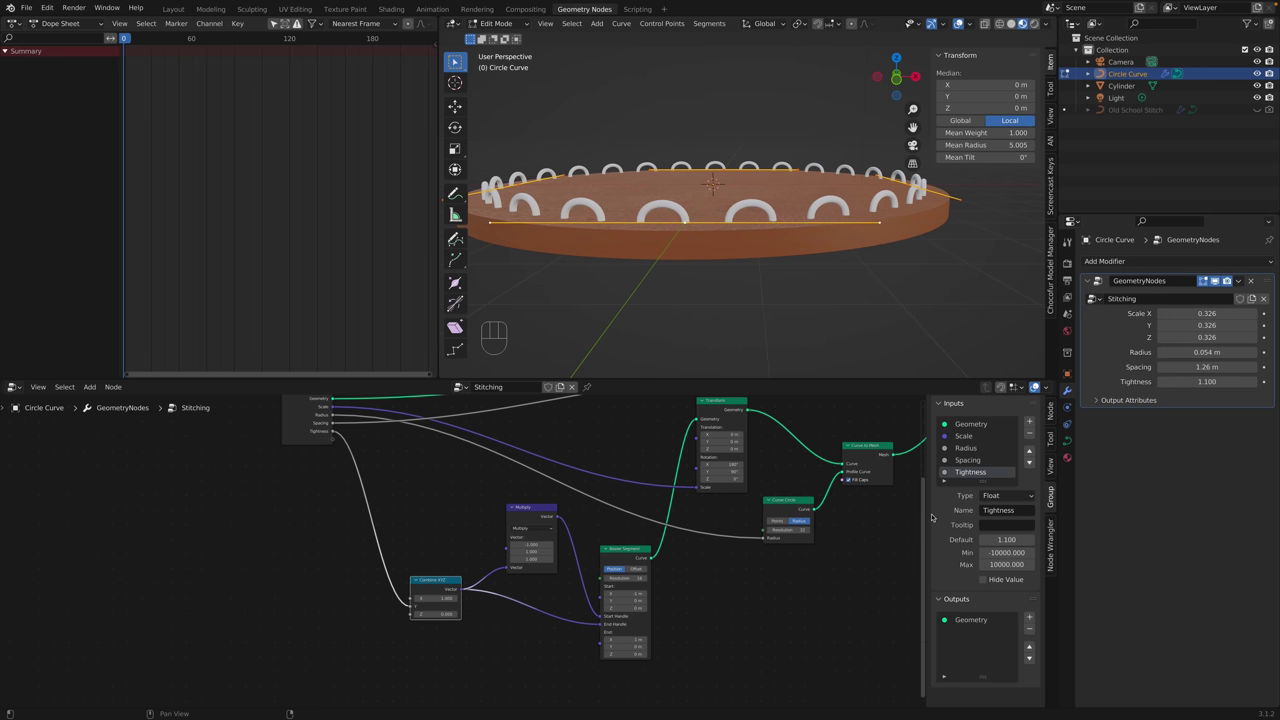
Lower the Tightness value to flatten the stitches and rename the input Looseness.
mouse_move(1207, 381)
left_mouse_down()
mouse_move(1272, 381)
mouse_move(1218, 378)
left_mouse_up()
double_click(1000, 510)
type("Looseness")
key("Return")
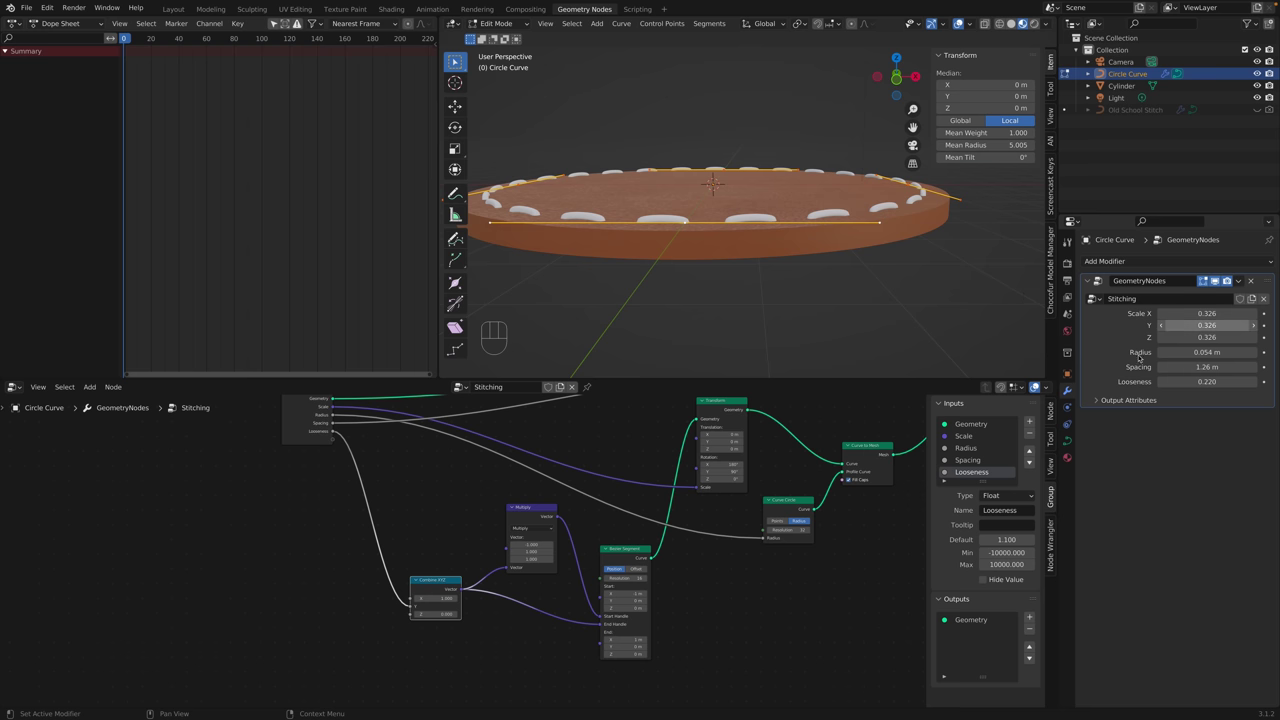
Set the modifier's Looseness to 0.300 and compare the settings of the Spacing and Looseness group inputs.
middle_click_drag(829, 278, 752, 248)
left_click_drag(1207, 381, 1225, 381)
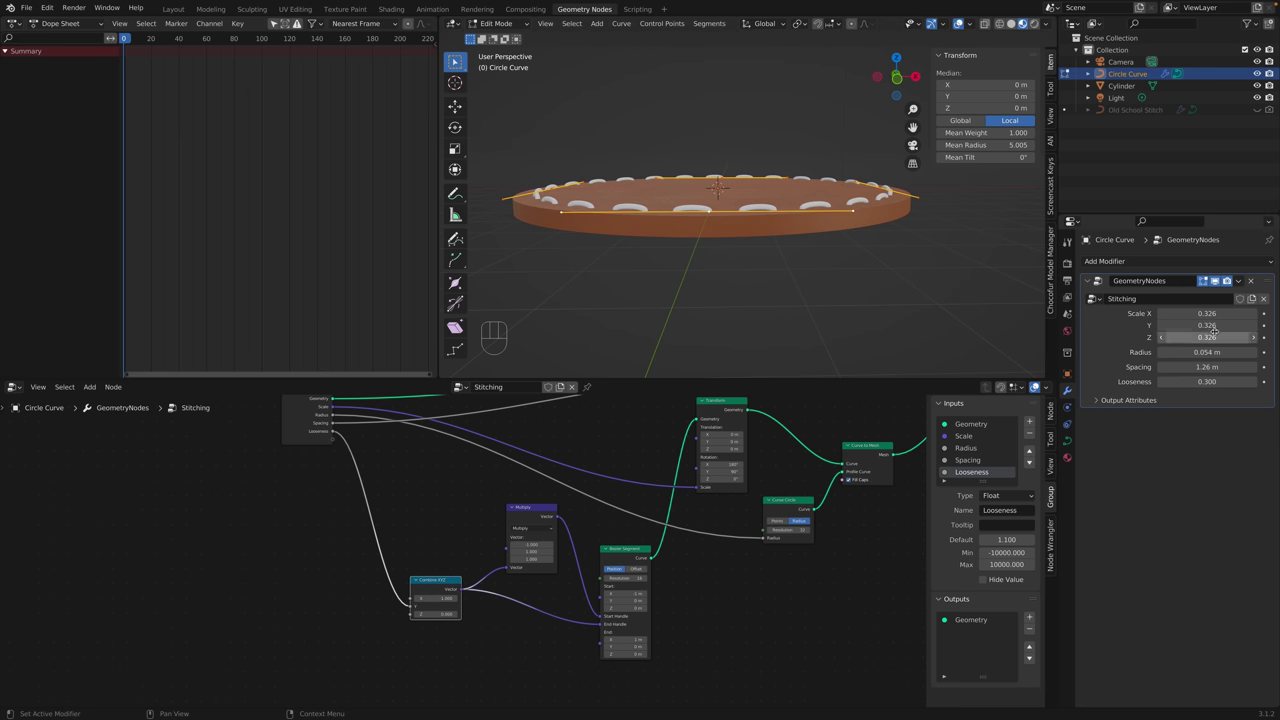
left_click(982, 460)
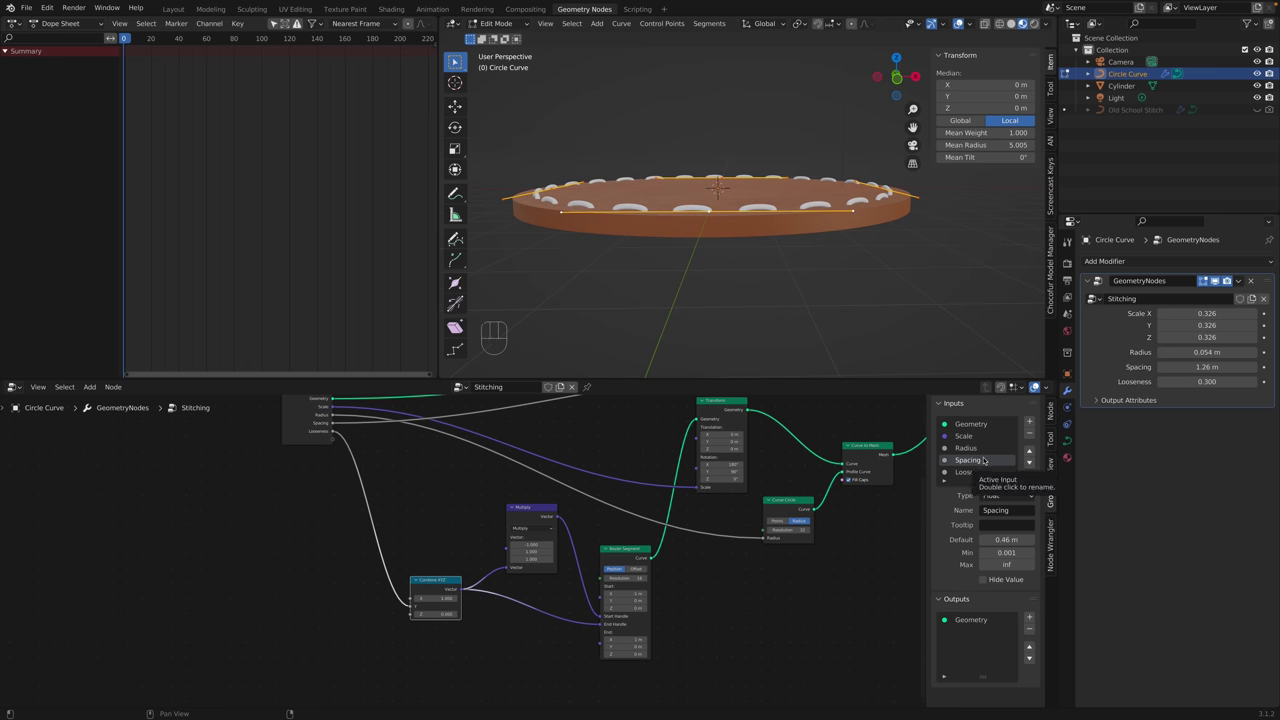
left_click(979, 473)
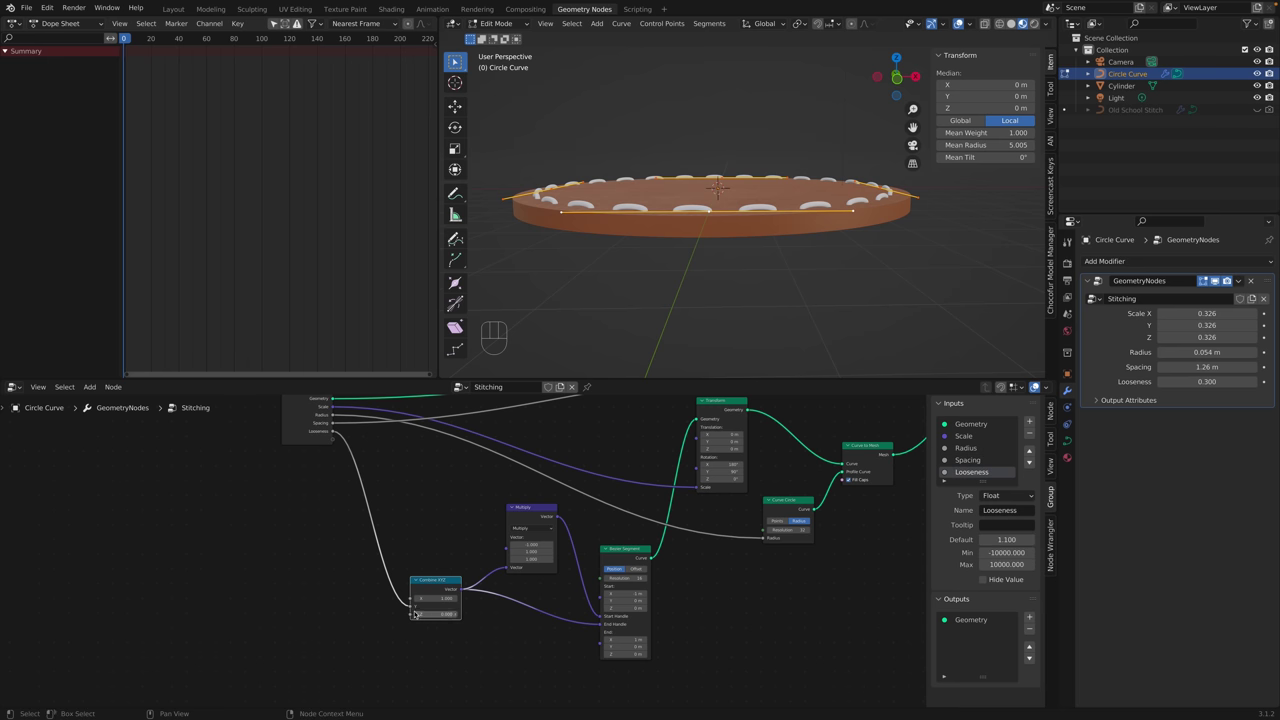
Try exposing the Combine XYZ node's Y as another new group input, undo it and reconnect Looseness to Y.
left_click_drag(411, 608, 430, 608)
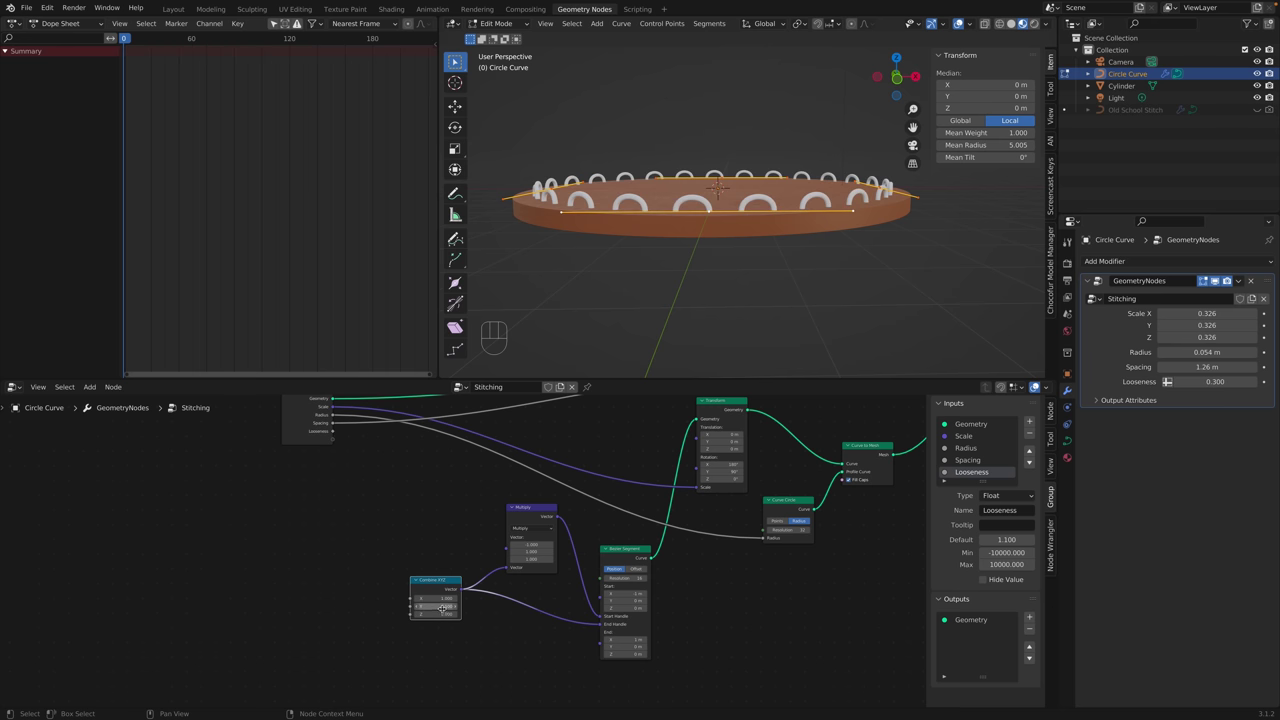
type("1.100")
left_click_drag(437, 612, 333, 440, "shift")
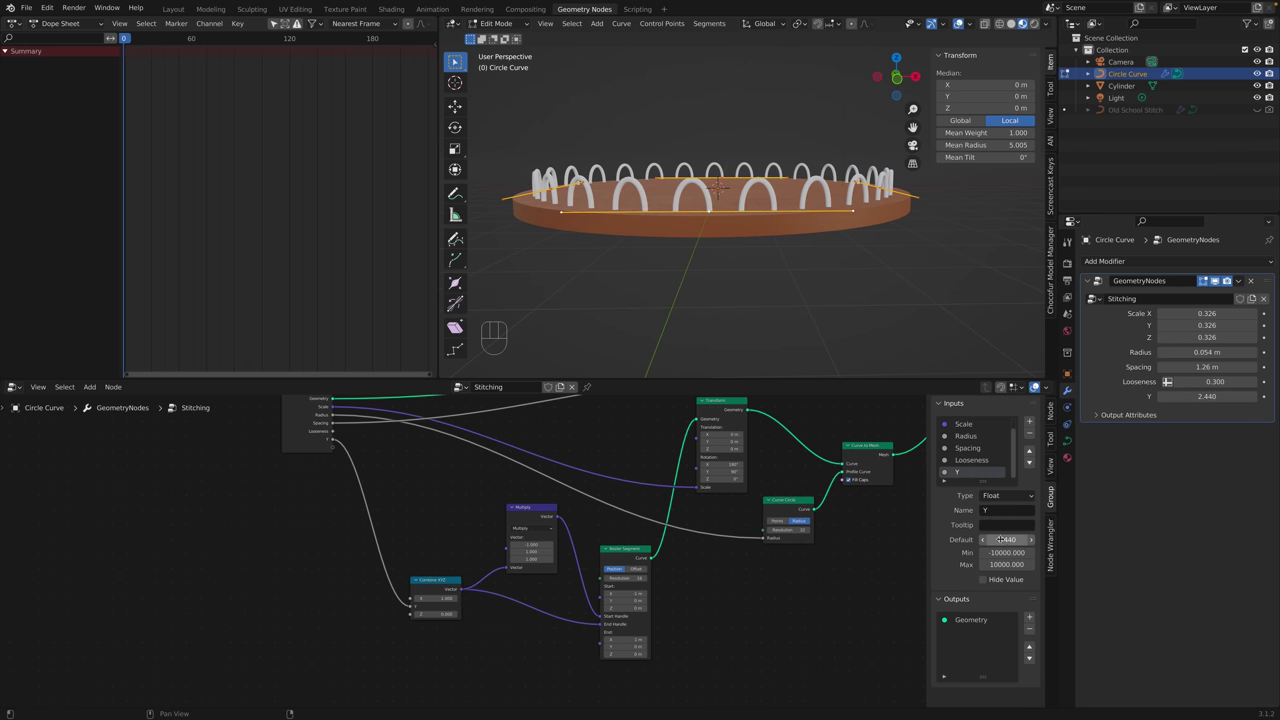
key("ctrl+z")
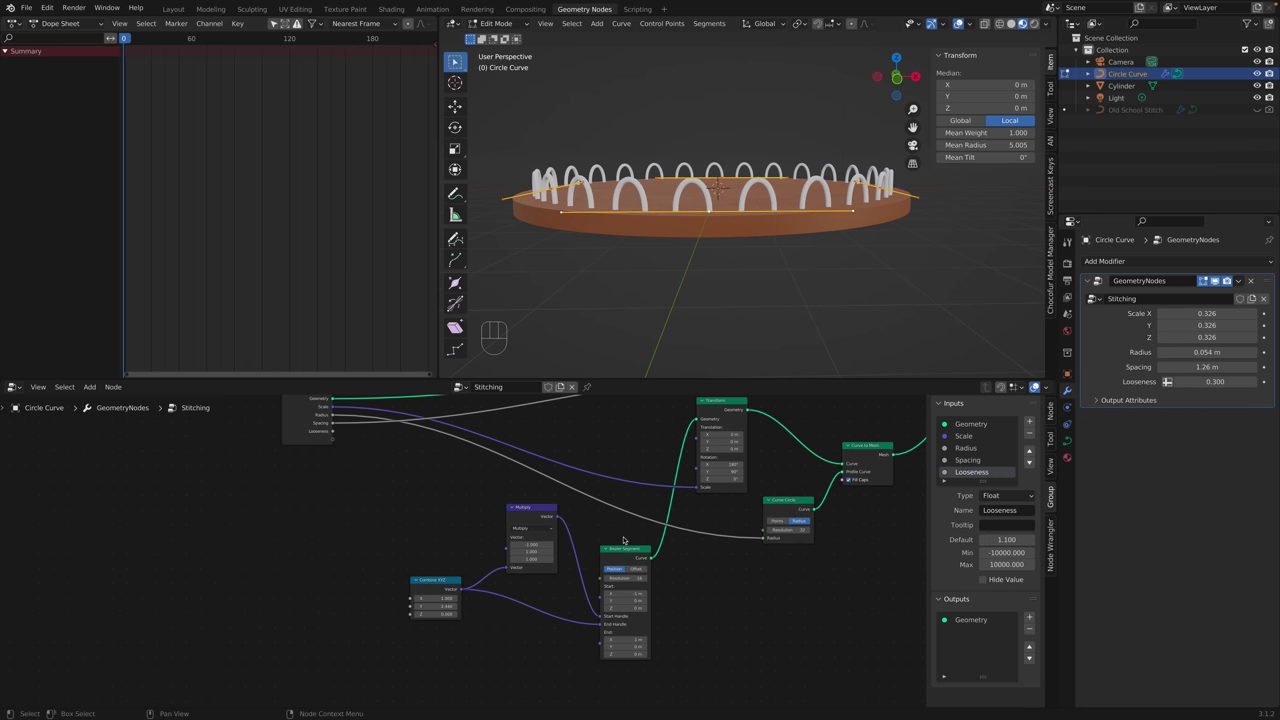
left_click_drag(331, 433, 411, 607)
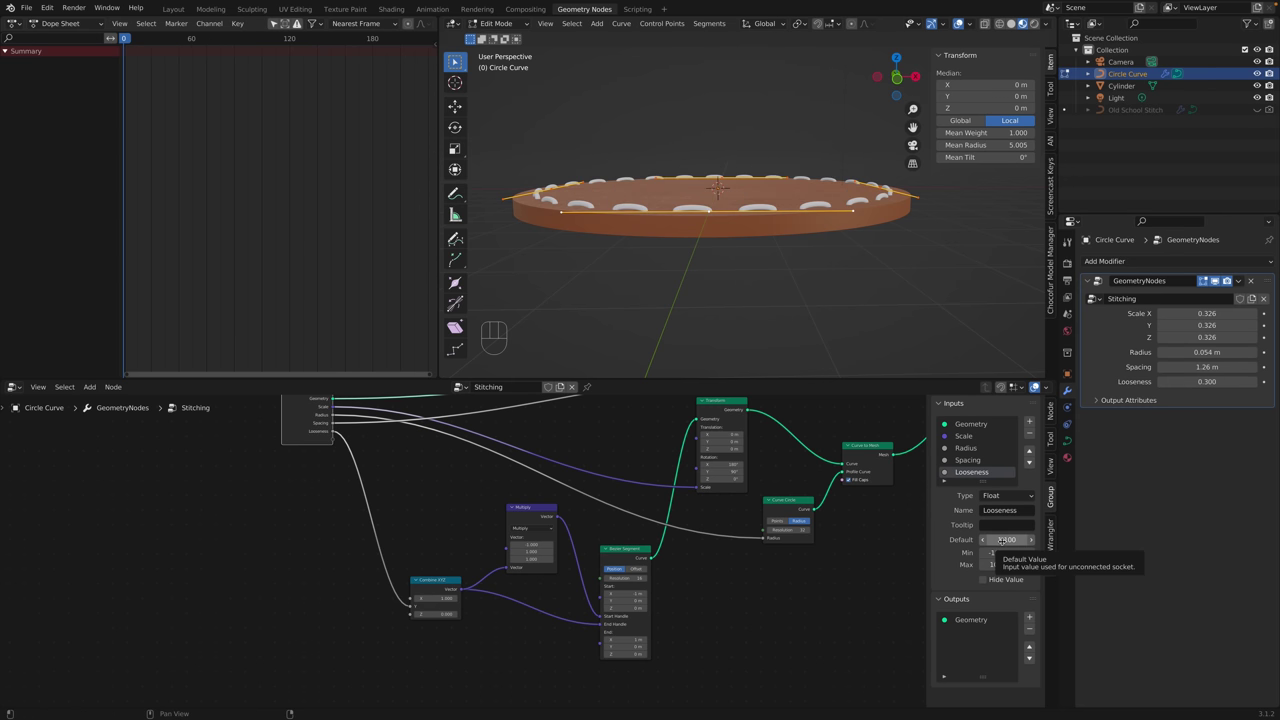
Try other Looseness values in the modifier and return it to 0.3.
left_click_drag(1213, 376, 1186, 381, "shift")
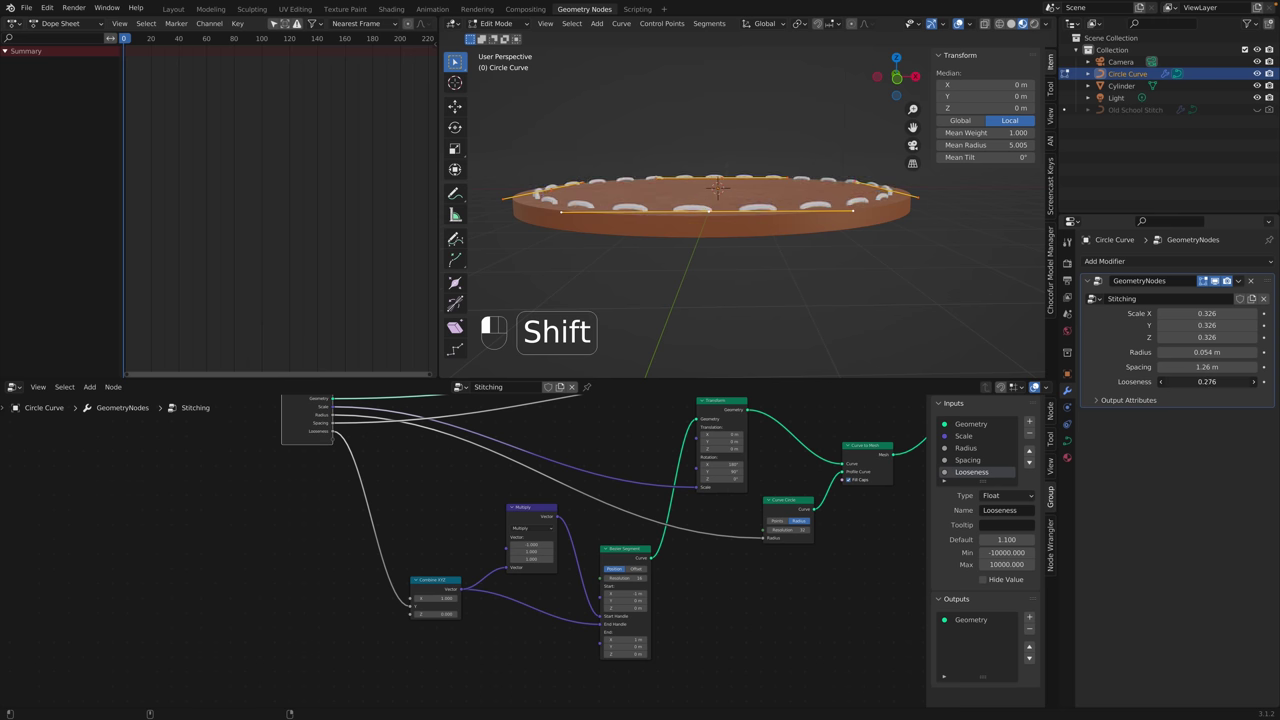
left_click(1207, 381)
type("0.45")
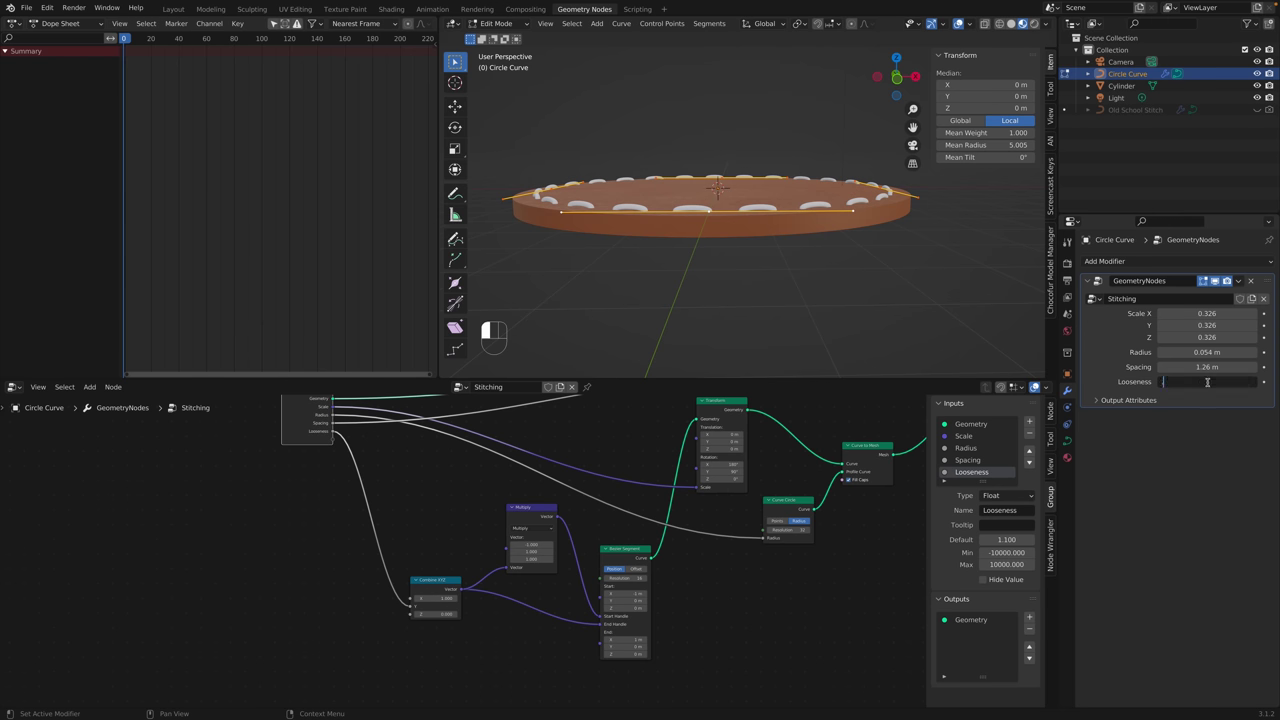
key("Return")
left_click(1207, 381)
type("0.3")
key("Return")
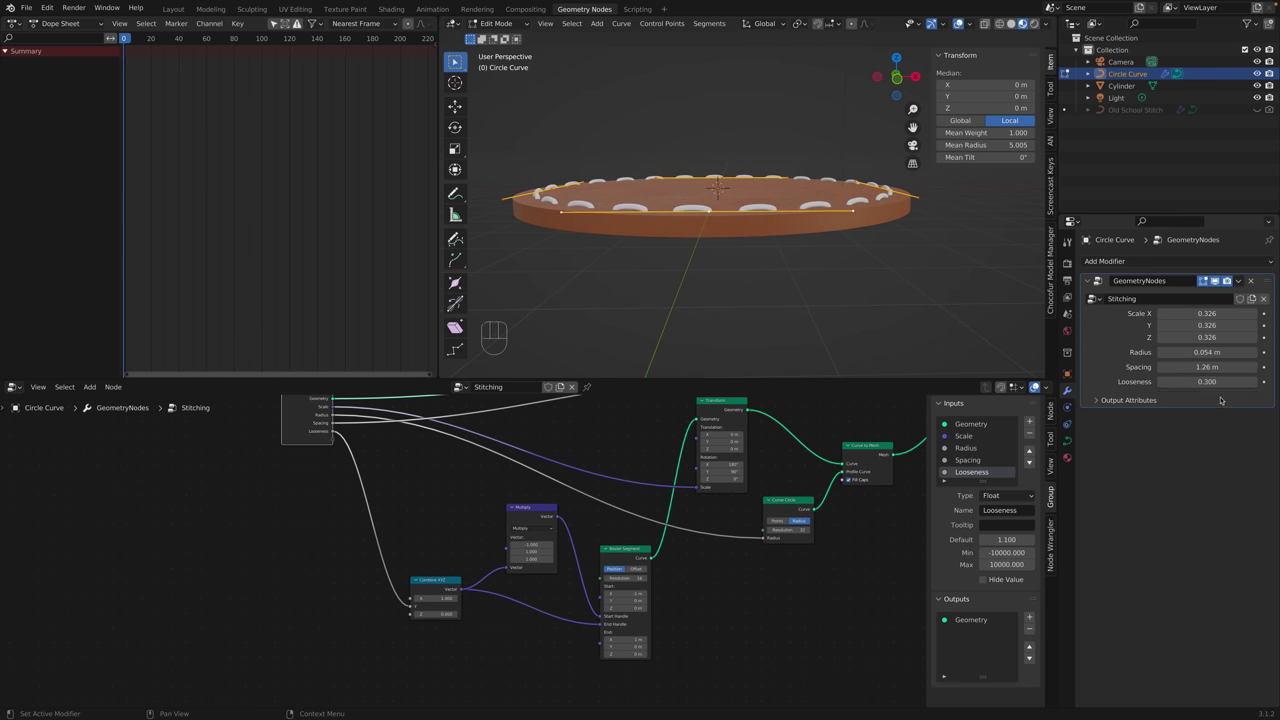
Copy the modifier's Looseness value of 0.300 into the group input's Default.
left_click(1221, 384)
key("Return")
key("ctrl+v")
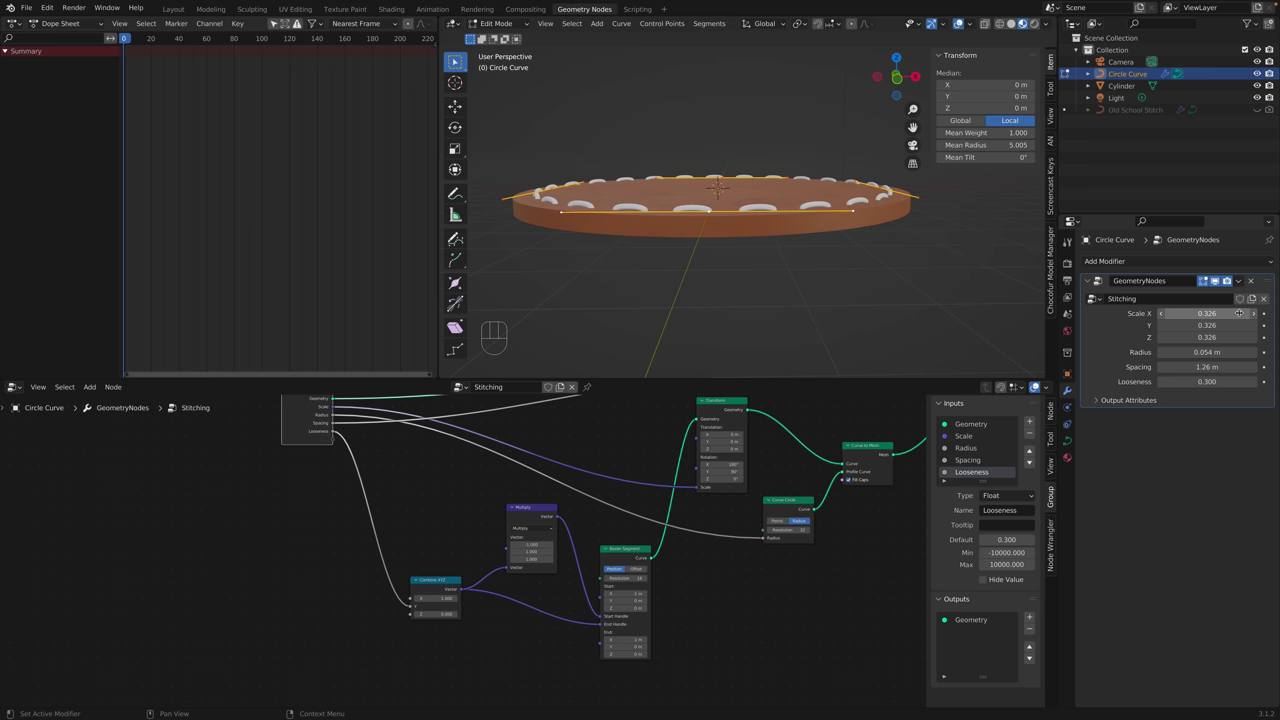
Deselect the Circle Curve's points, check the stitched cylinder from above and save the file.
left_click(851, 300)
key("super+s")
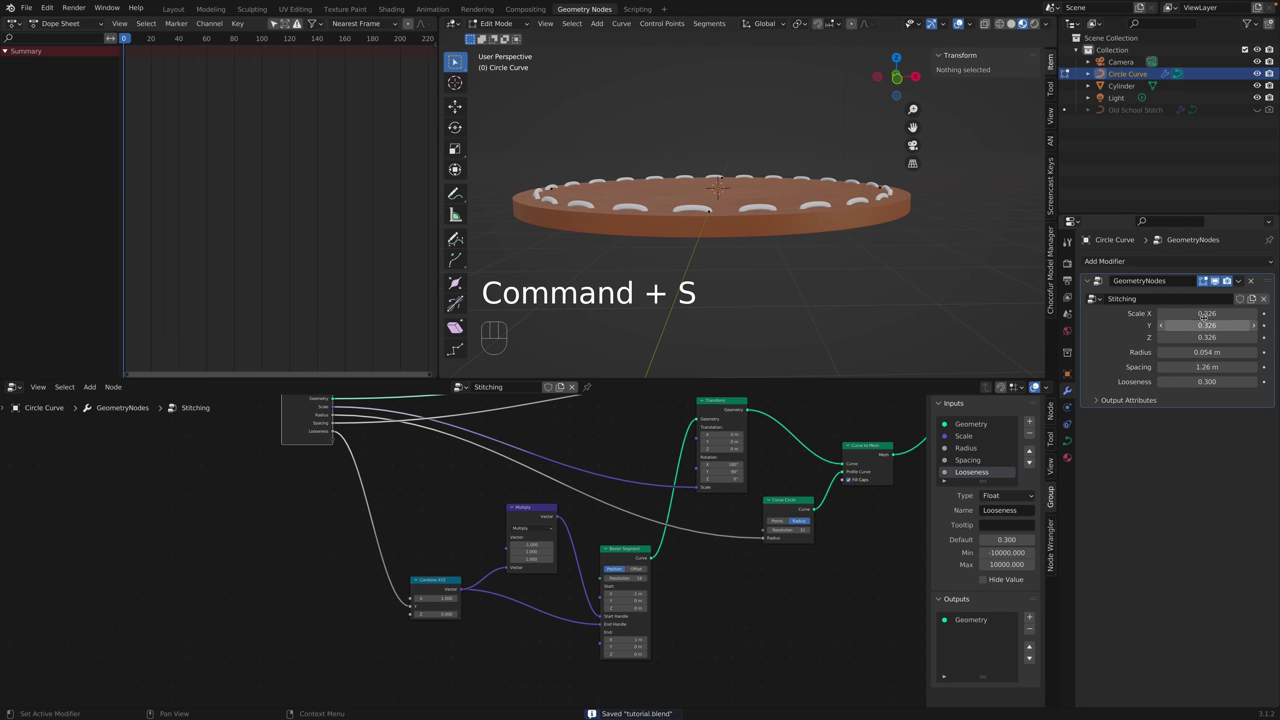
left_click(965, 436)
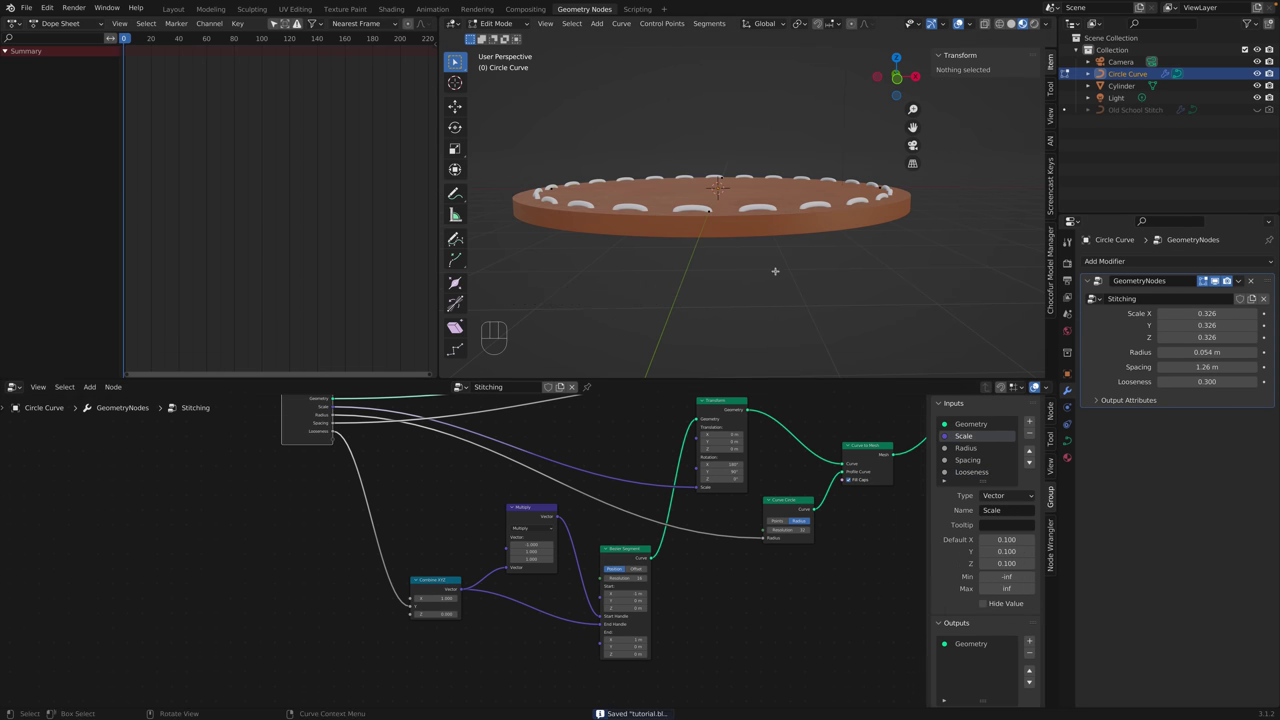
mouse_move(770, 270)
middle_mouse_down()
mouse_move(780, 290)
mouse_move(790, 280)
middle_mouse_up()
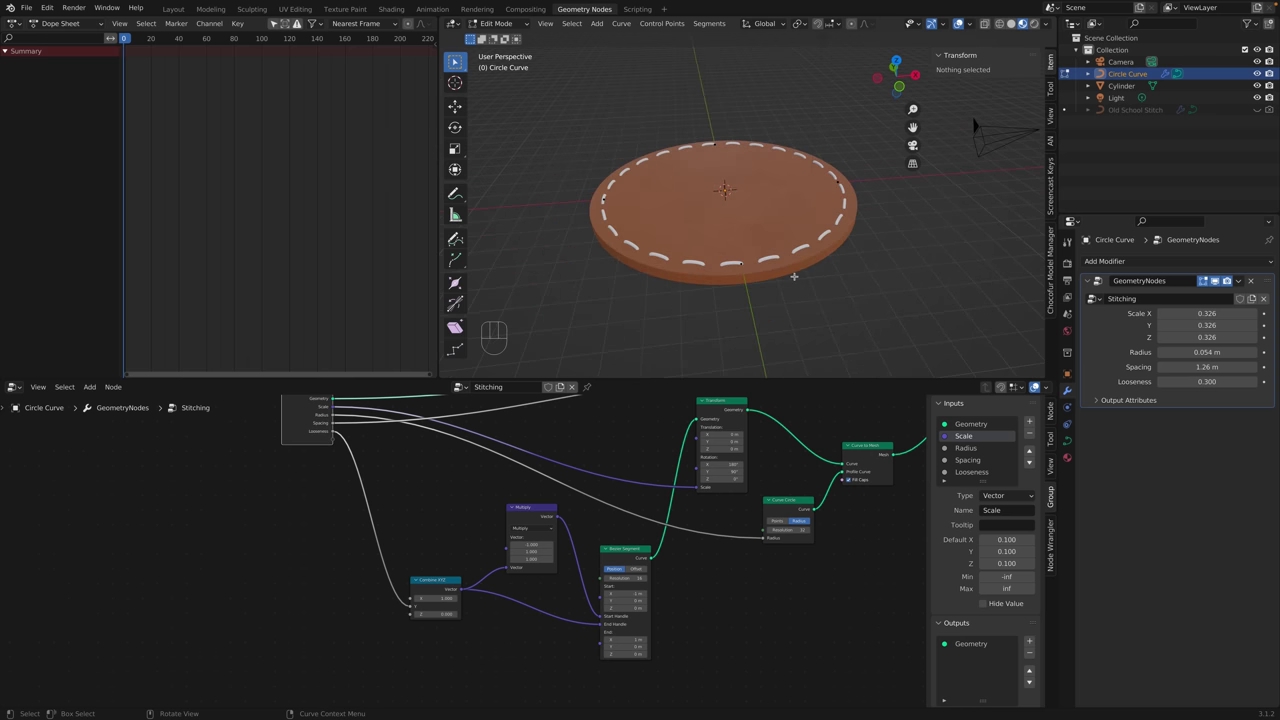
key("super+s")
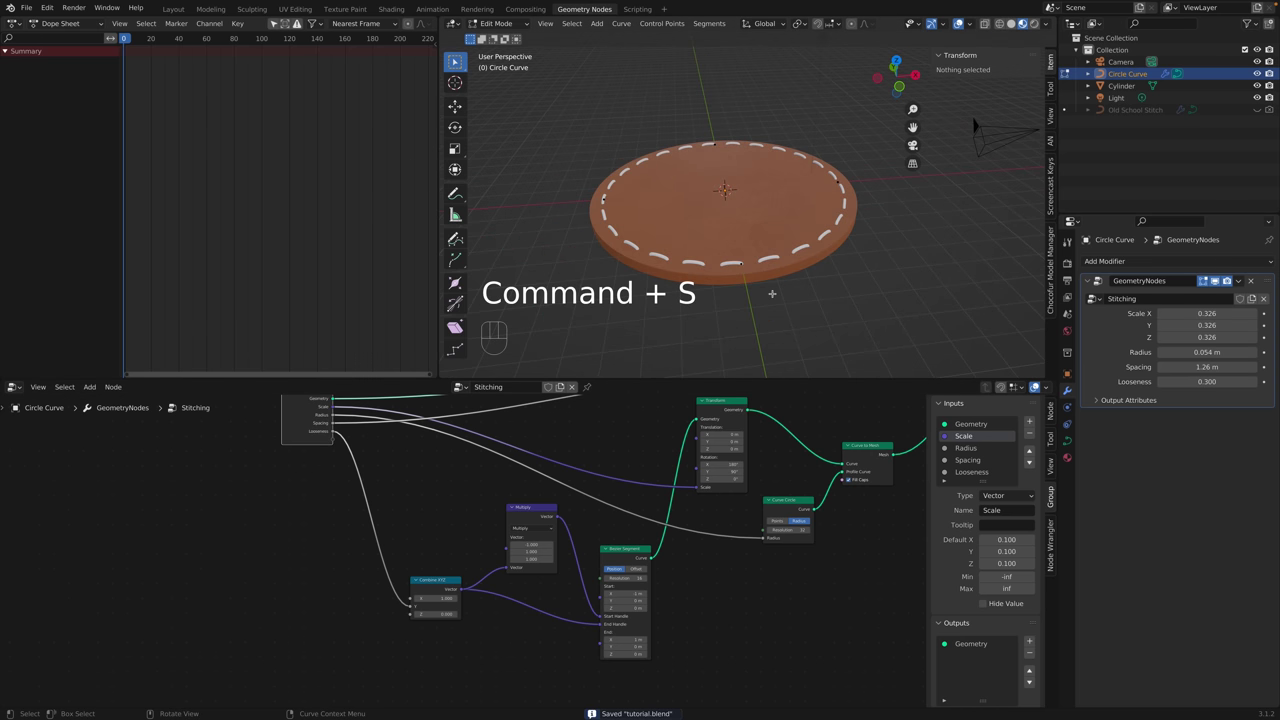
scroll(774, 270, "up", 2)
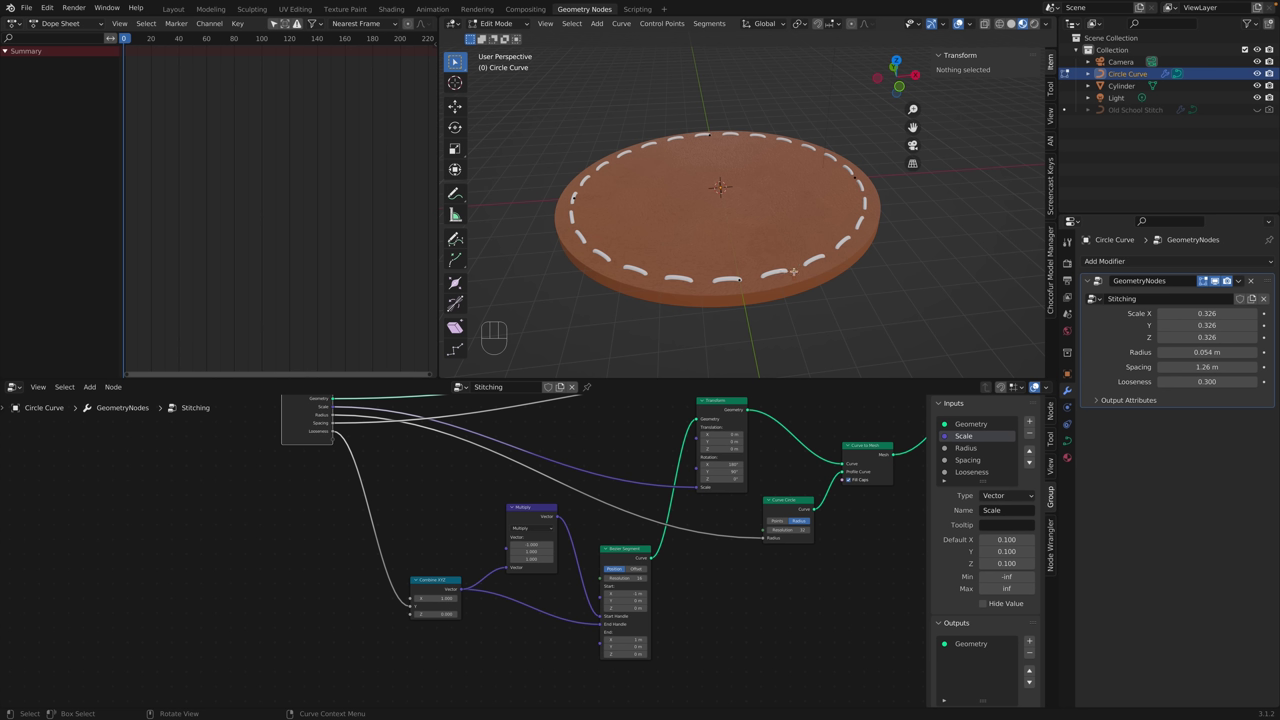
Leave Edit Mode and create a new material for the Circle Curve in the Shading workspace.
key("Tab")
key("Tab")
key("Tab")
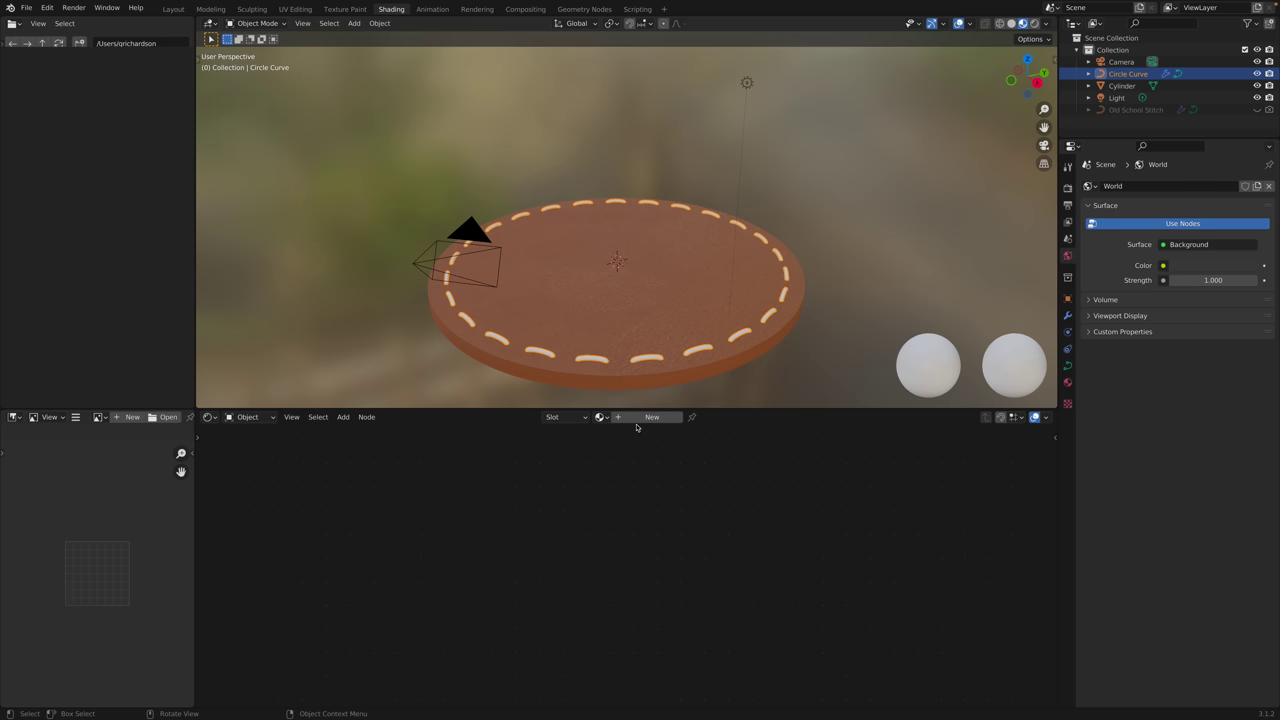
left_click(640, 418)
key("Home")
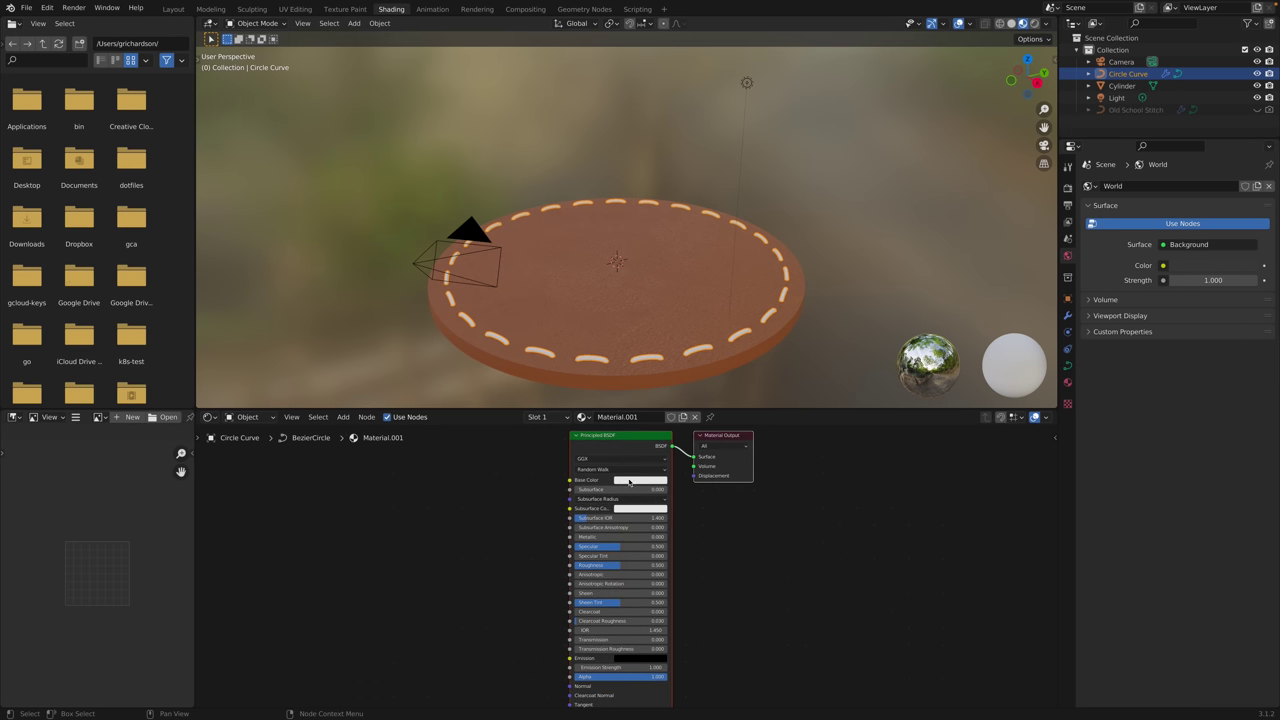
Set the new material's Base Color to a dark reddish brown.
left_click(629, 481)
key("ctrl+v")
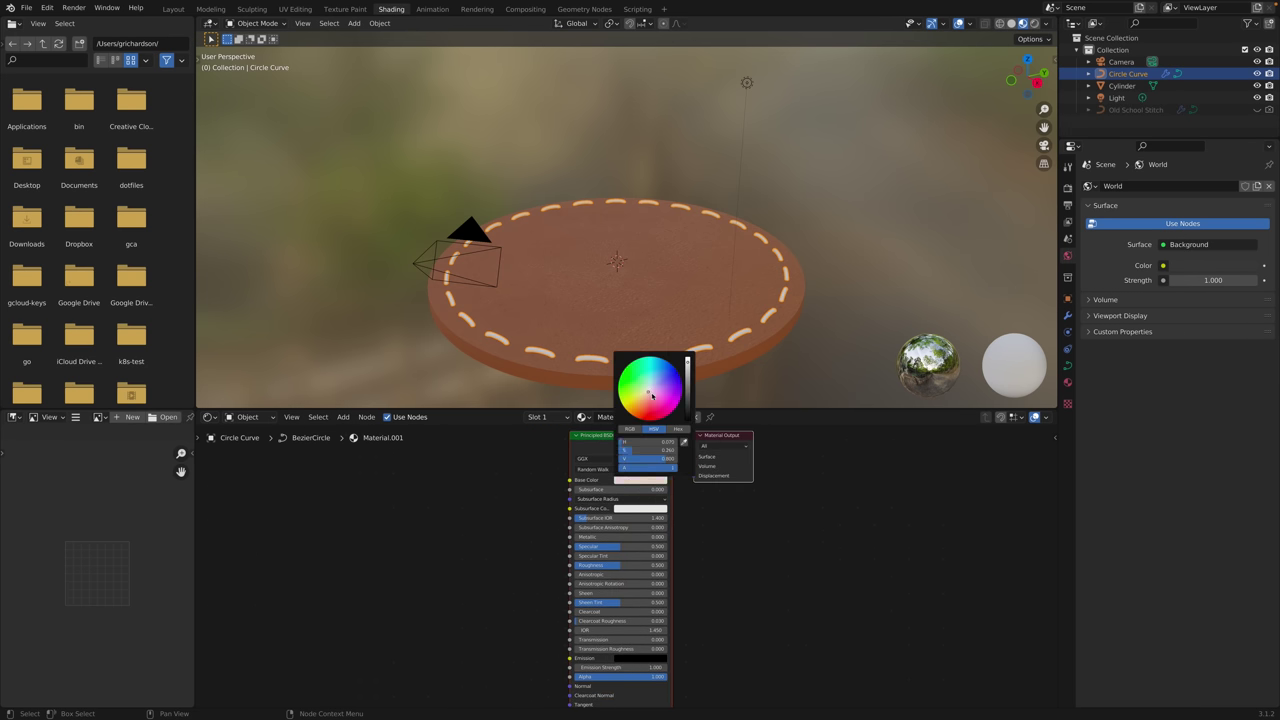
left_click(654, 481)
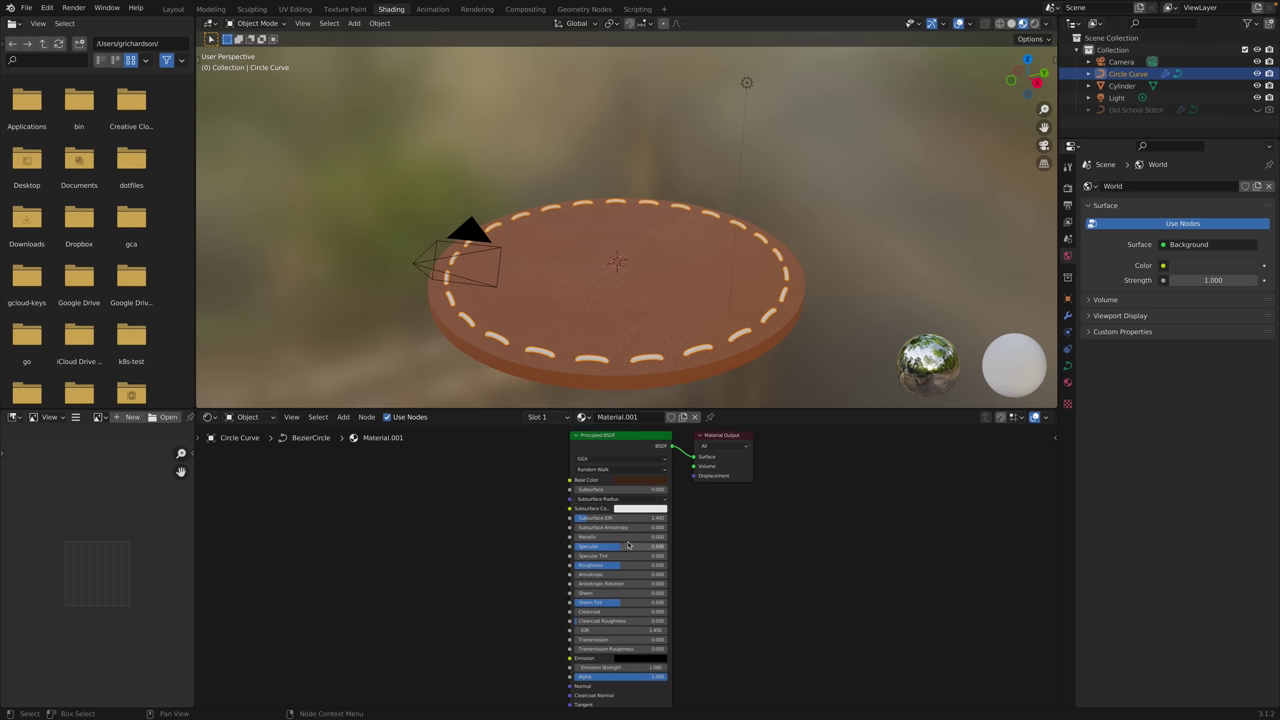
Look through the available materials for the Circle Curve and select the Cylinder to view its leather material.
left_click(584, 417)
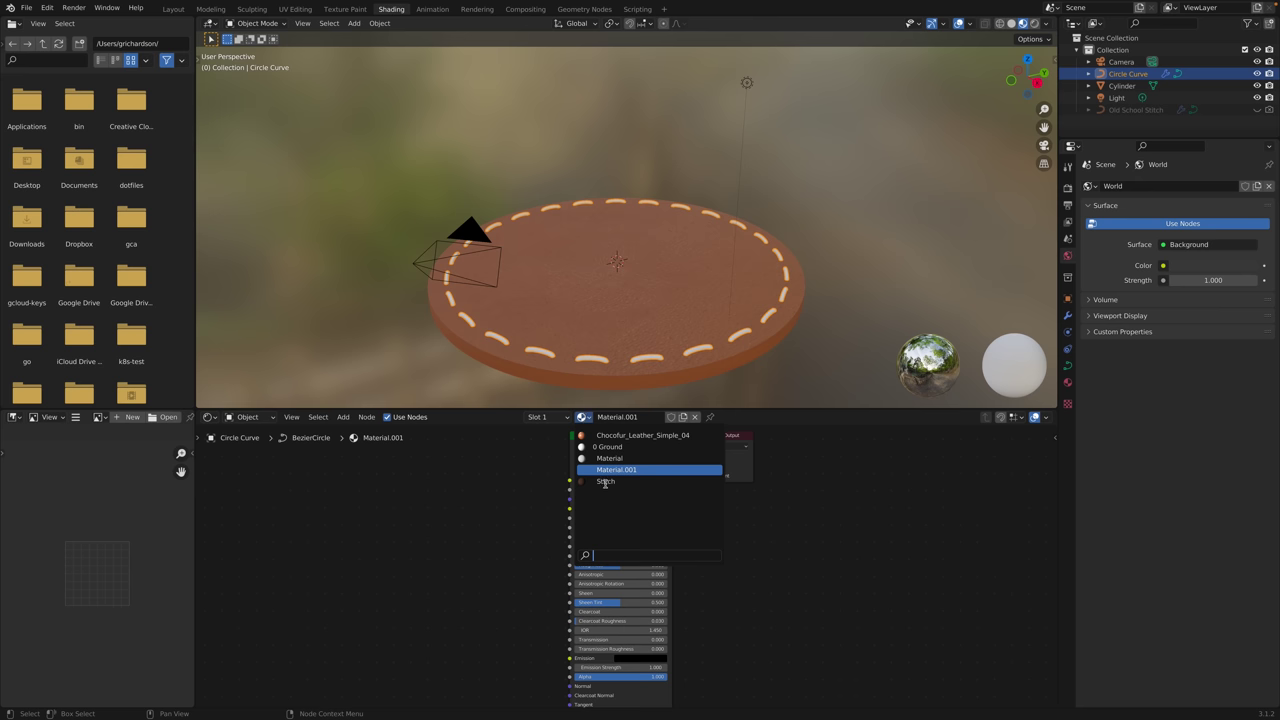
scroll(605, 482, "up", 3)
left_click(766, 358)
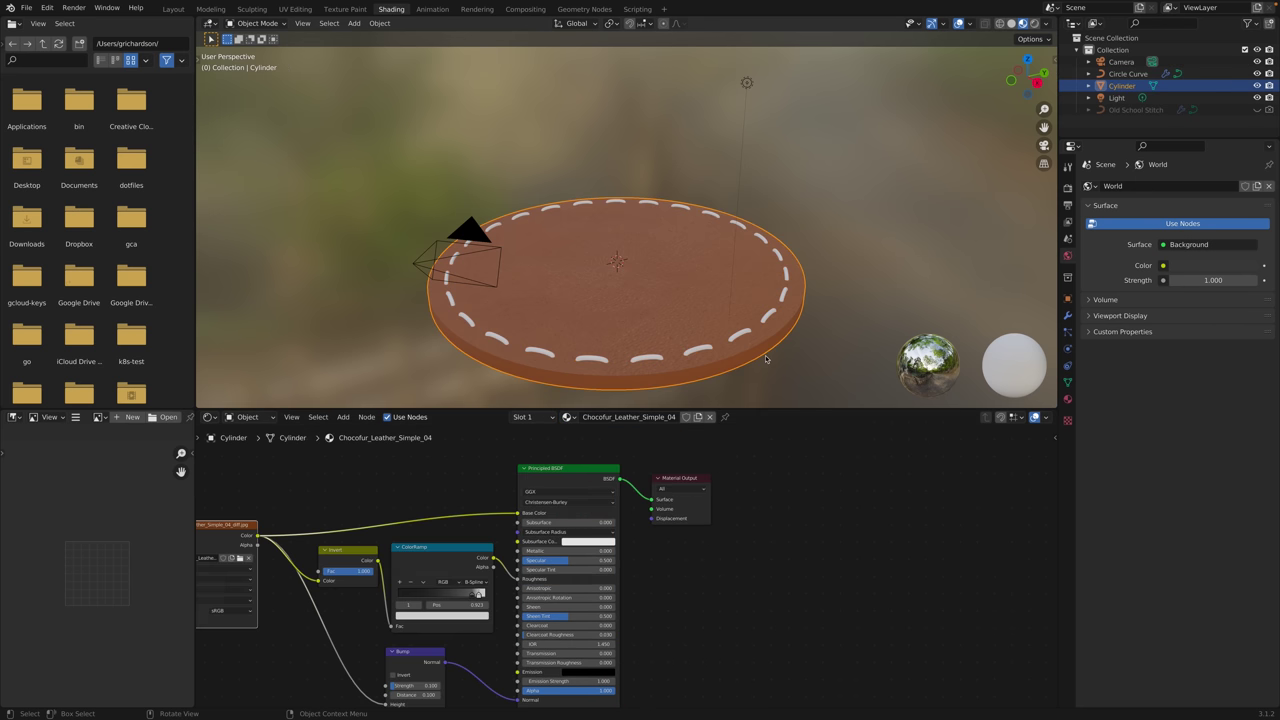
Select the Circle Curve, compare its stitches in rendered and material preview shading, and inspect its contents in the outliner.
left_click(703, 351)
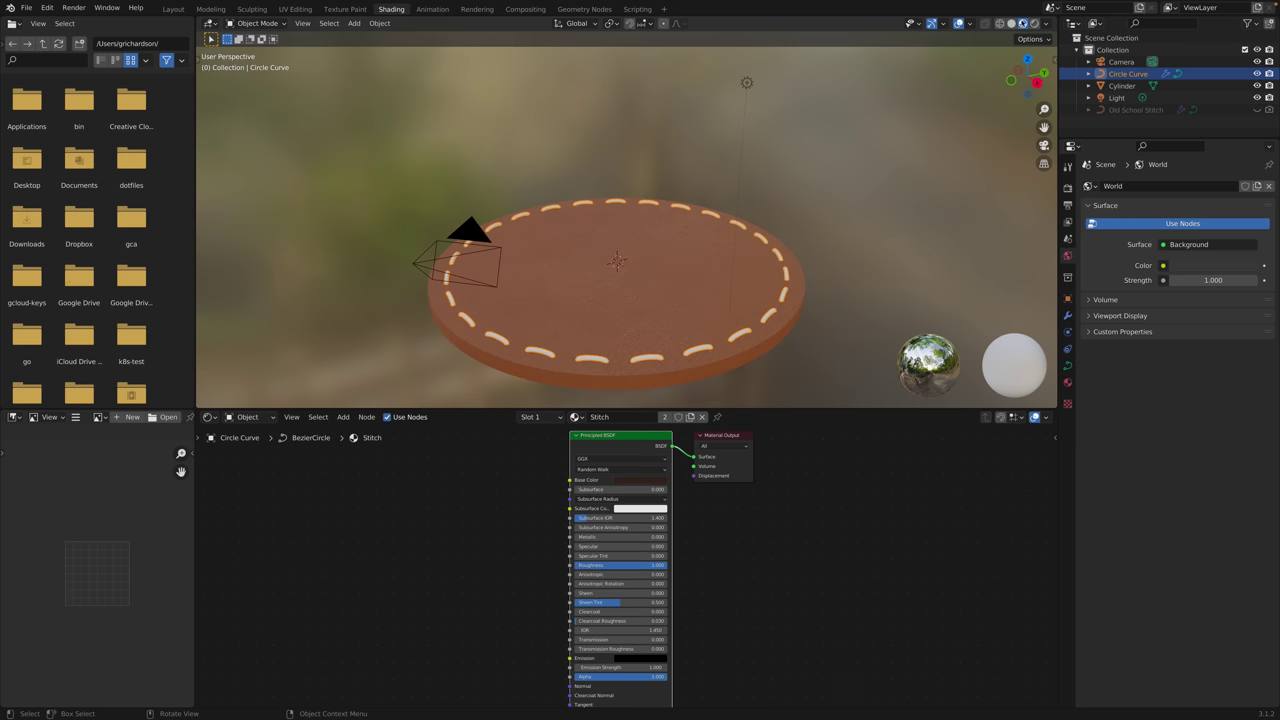
left_click(1034, 23)
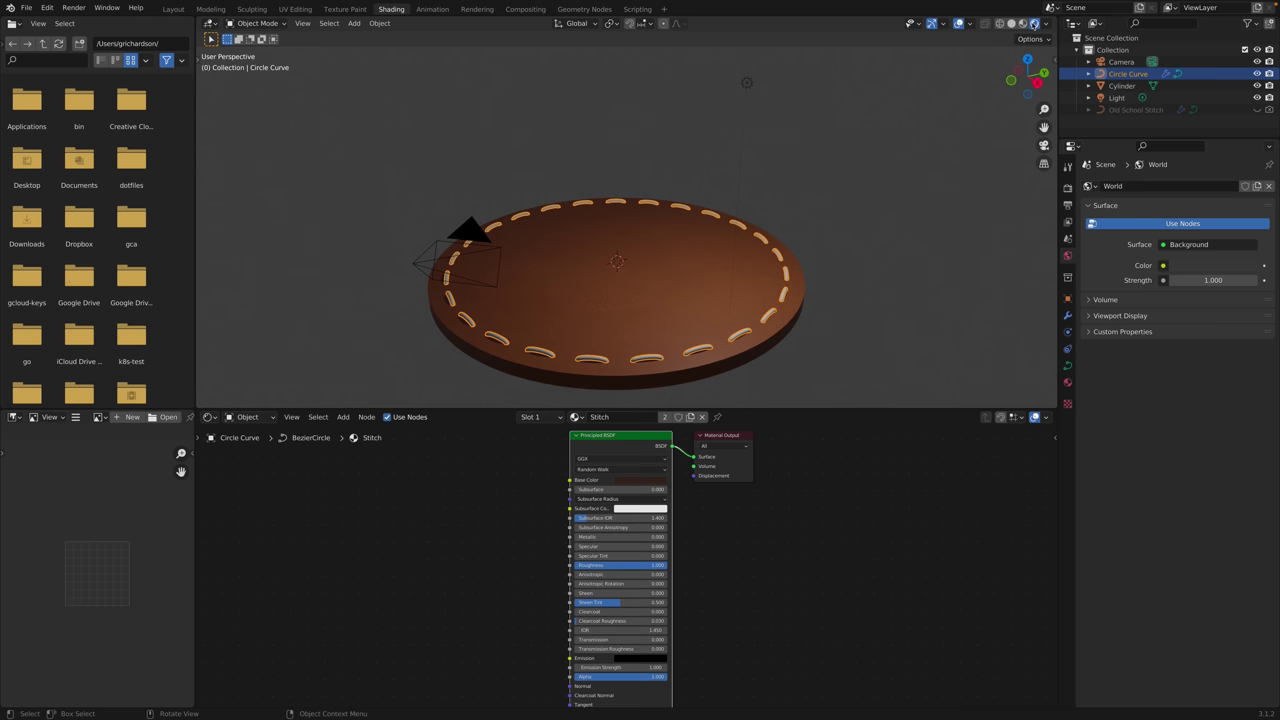
left_click(880, 346)
left_click(1022, 23)
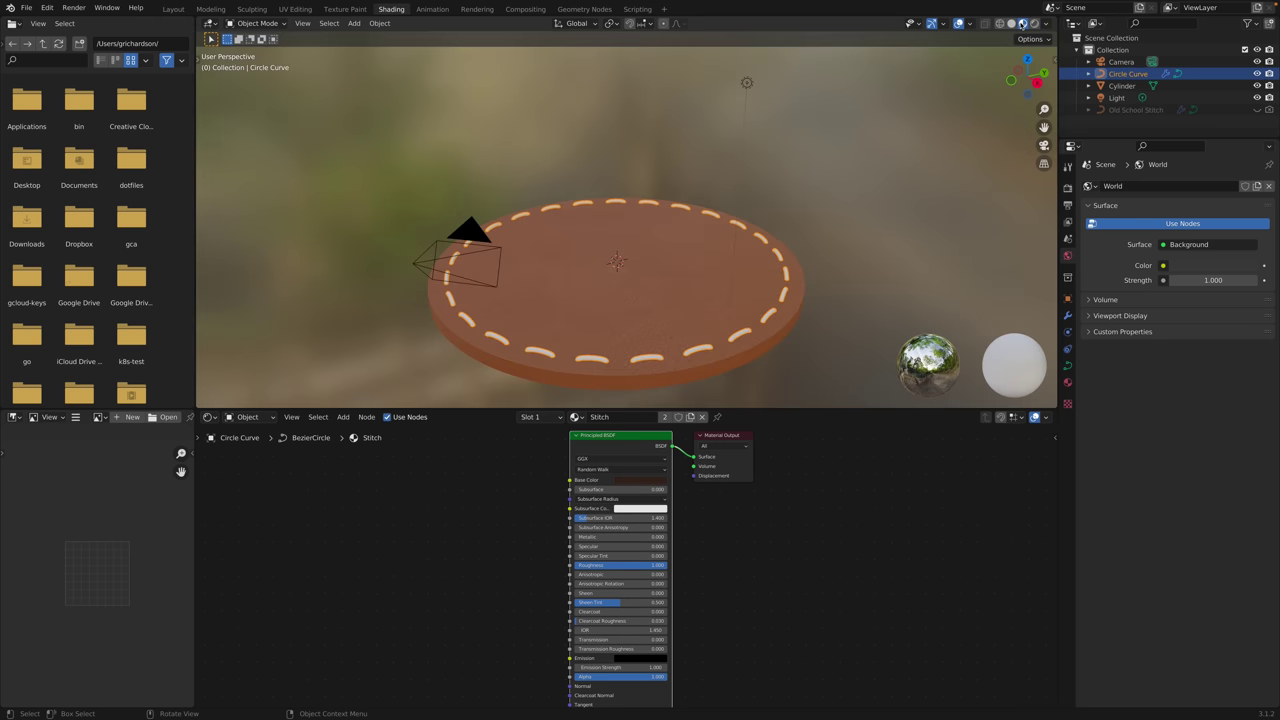
left_click(1091, 77)
left_click(1089, 74)
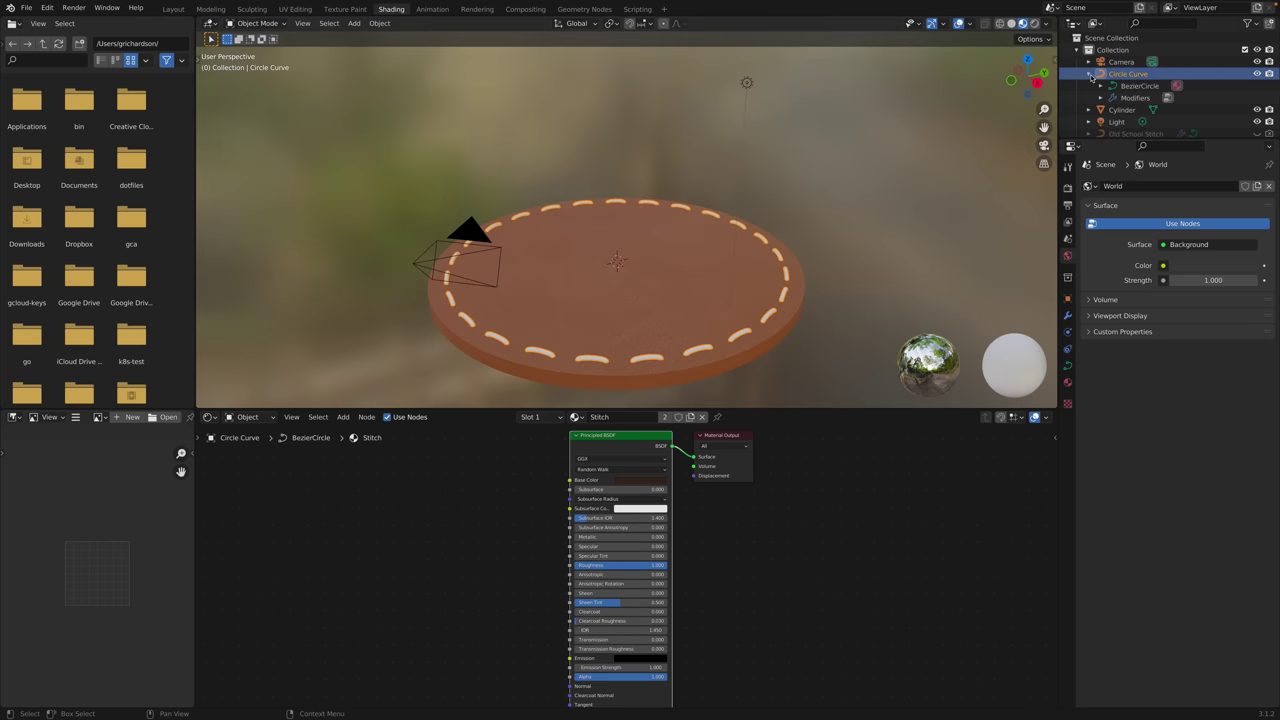
left_click(1089, 74)
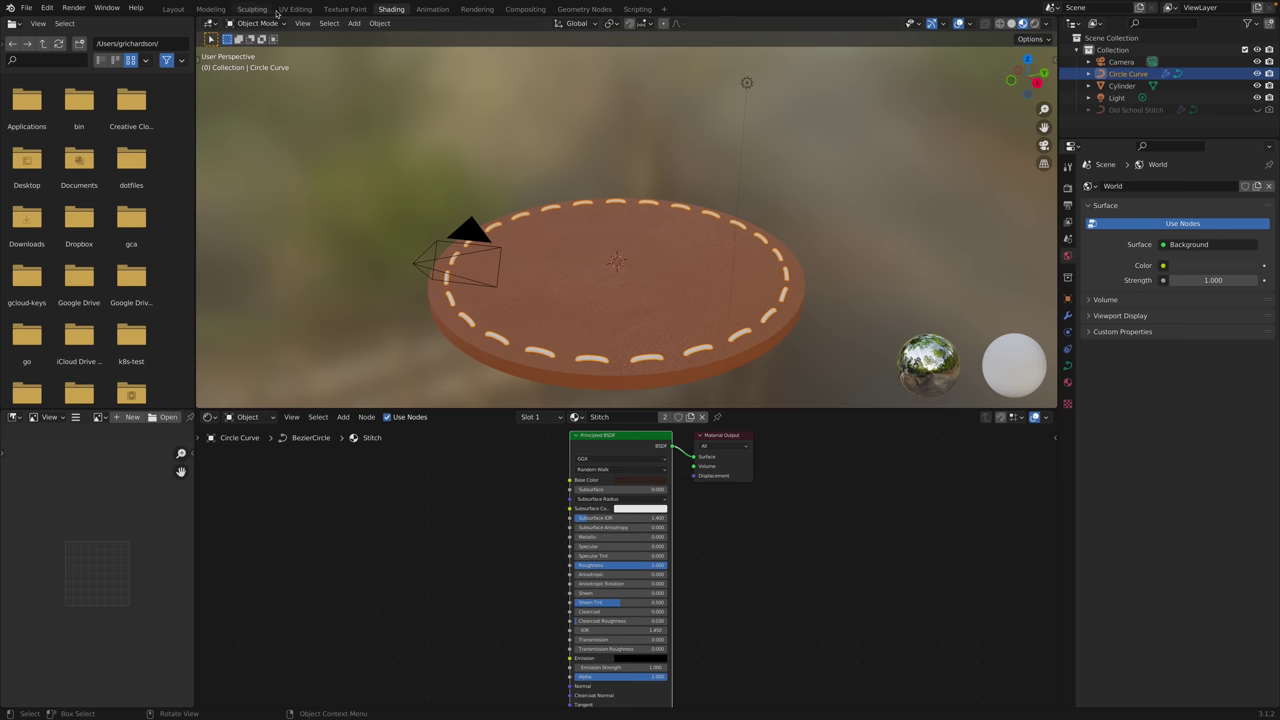
In the Geometry Nodes workspace, insert a Set Material node between Instance on Points and Group Output in the Stitching tree.
left_click(584, 9)
mouse_move(746, 461)
middle_mouse_down()
mouse_move(726, 515)
mouse_move(533, 514)
mouse_move(340, 545)
mouse_move(673, 509)
middle_mouse_up()
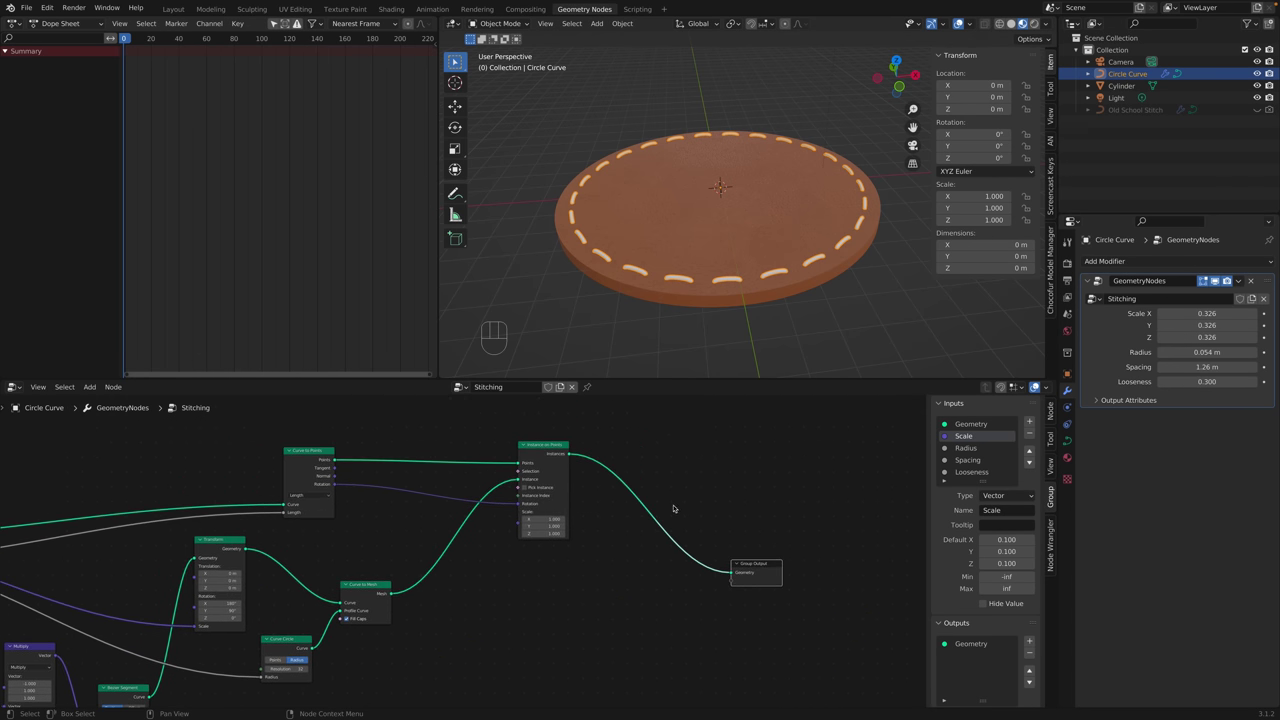
left_click(697, 493)
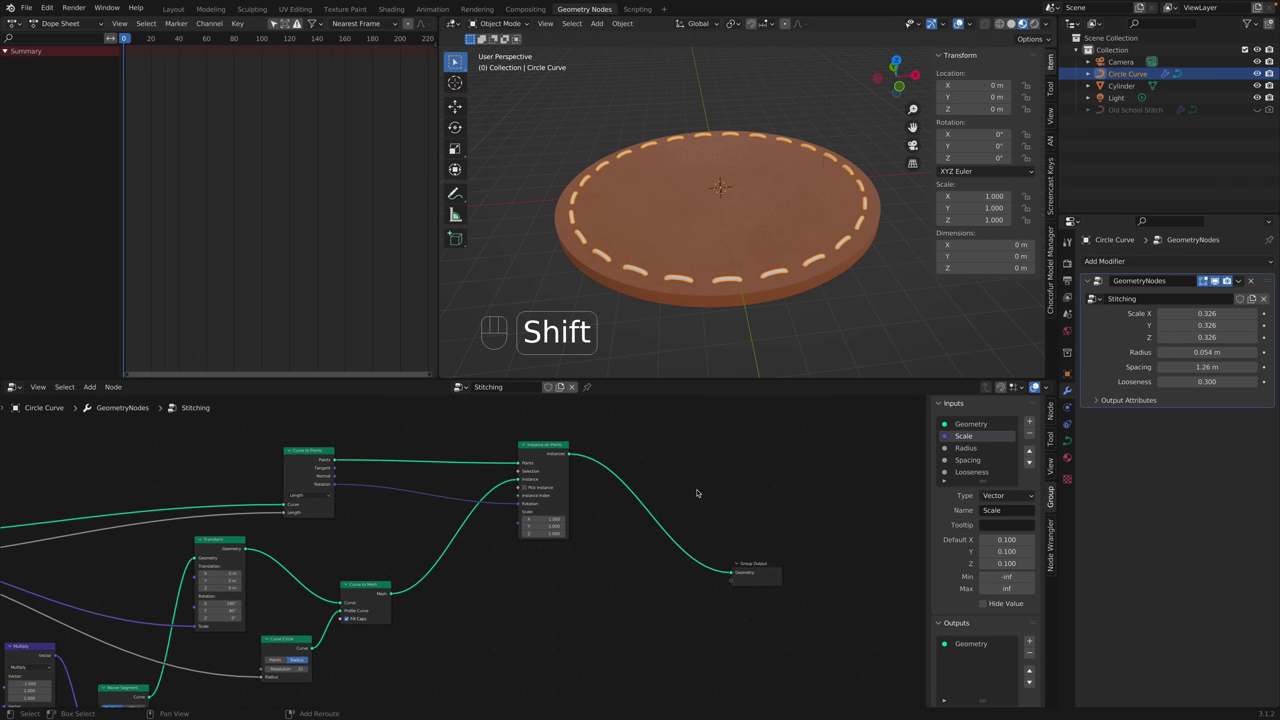
key("shift+a")
mouse_move(698, 478)
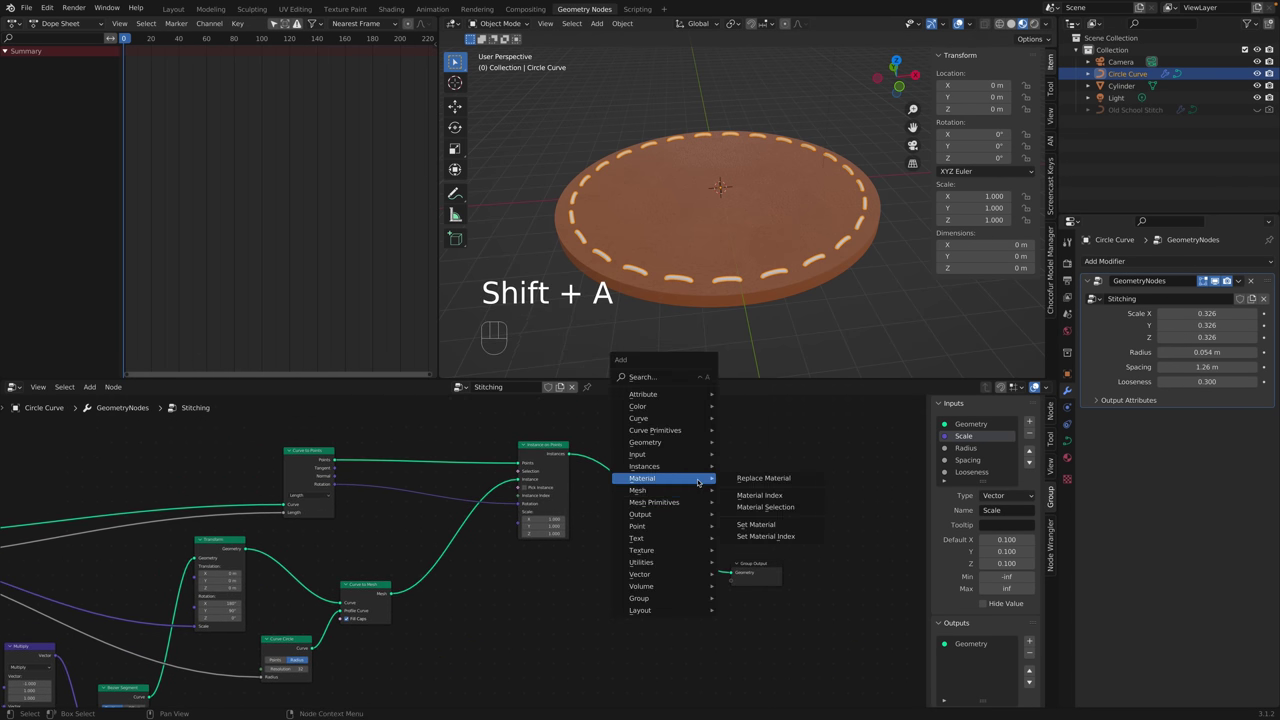
left_click(781, 528)
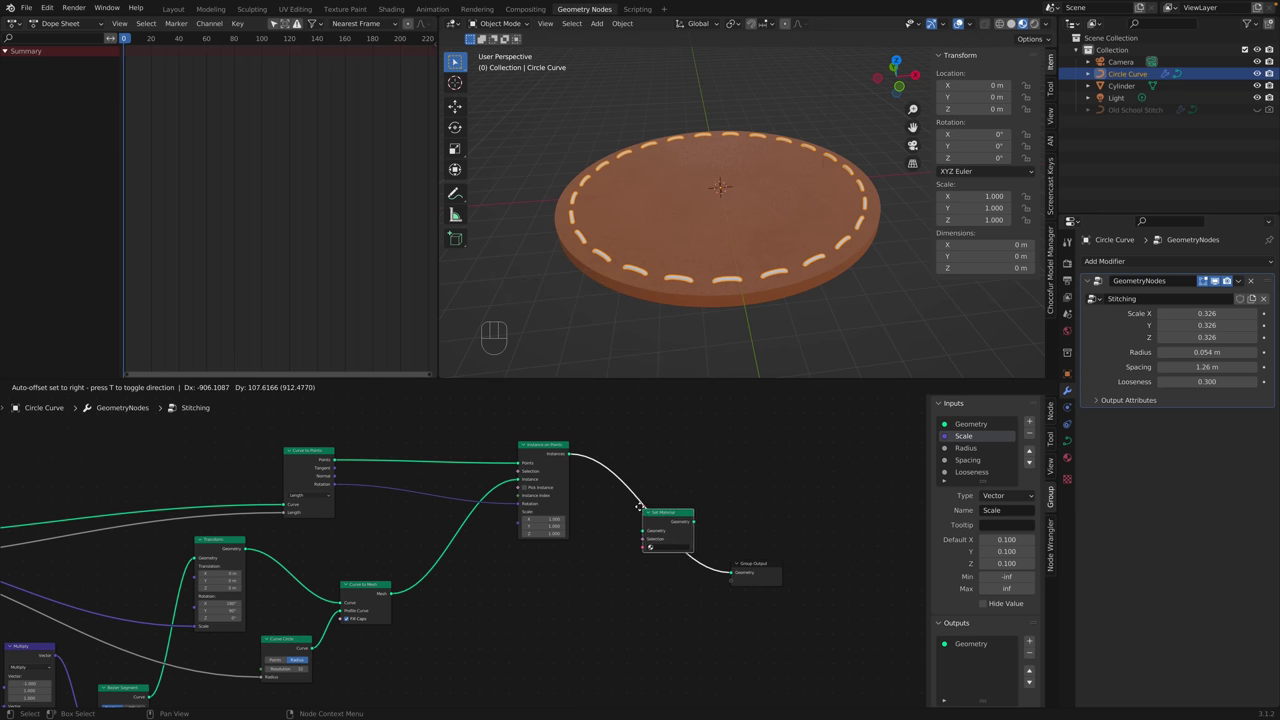
left_click(659, 517)
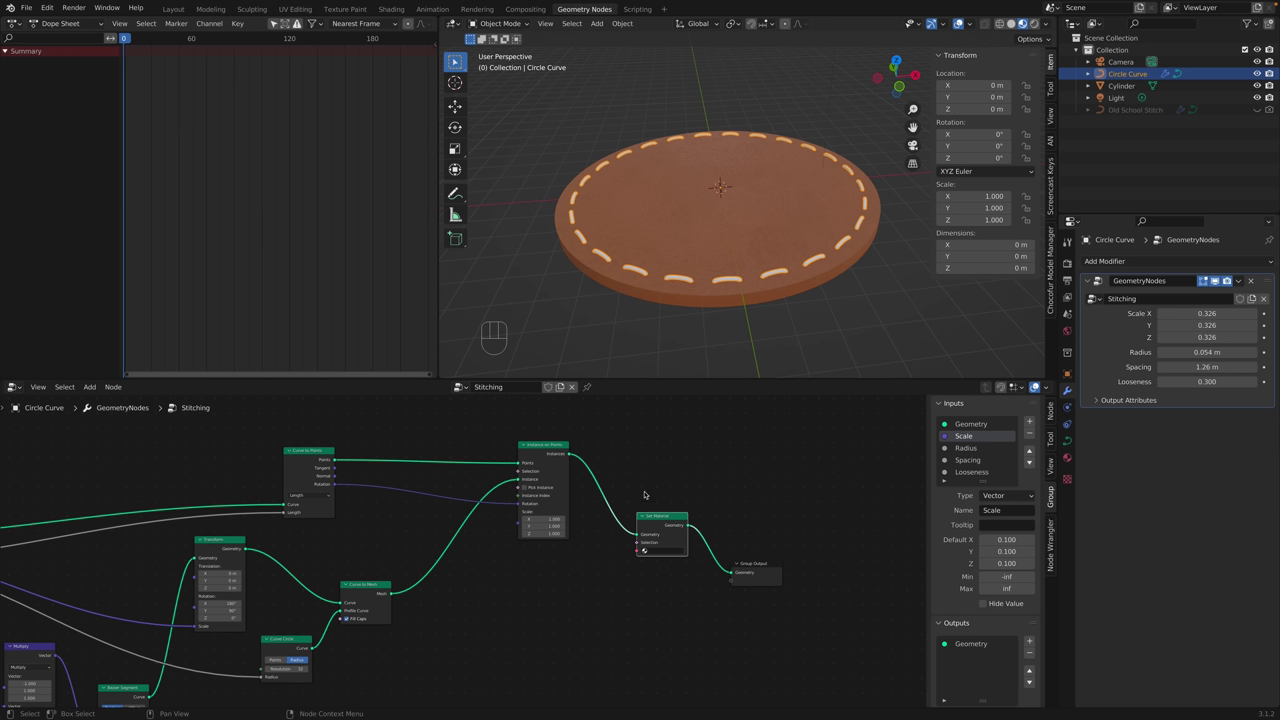
Choose the Stitch material in the Set Material node and check it on the stitches and in the Shading workspace.
left_click(644, 552)
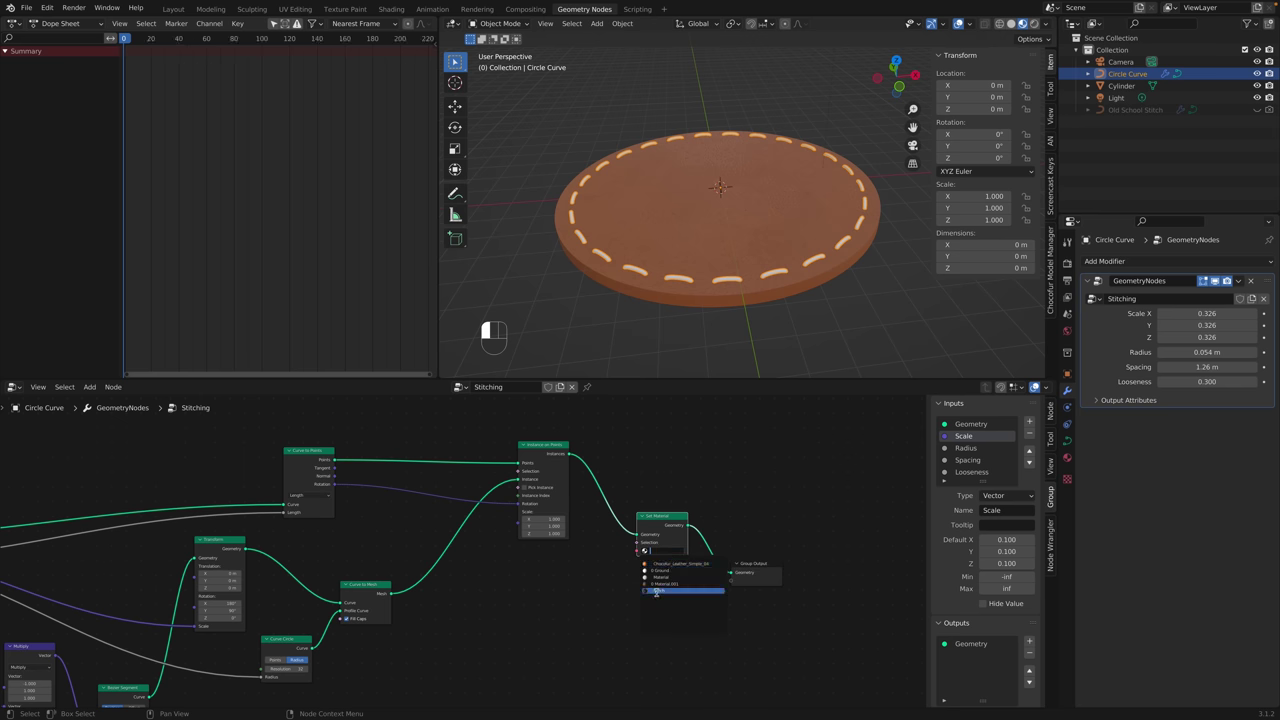
left_click(656, 591)
scroll(757, 304, "up", 2)
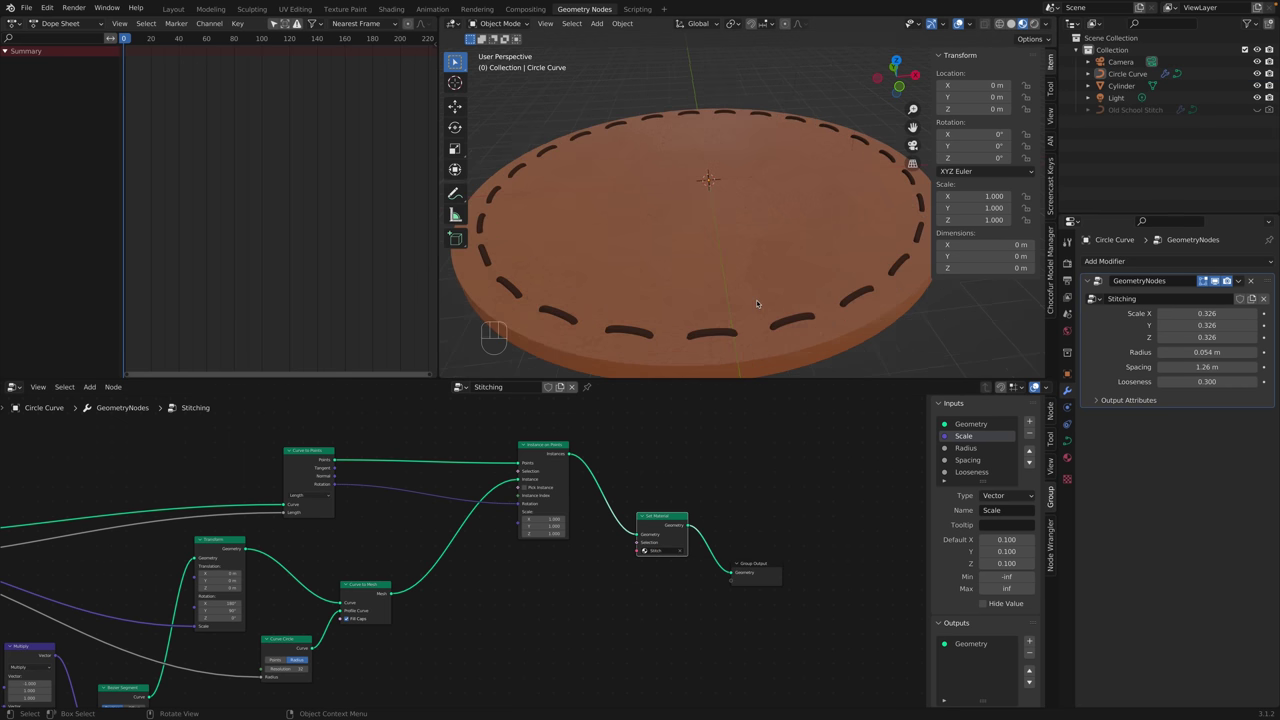
mouse_move(785, 347)
middle_mouse_down()
mouse_move(777, 317)
mouse_move(786, 323)
middle_mouse_up()
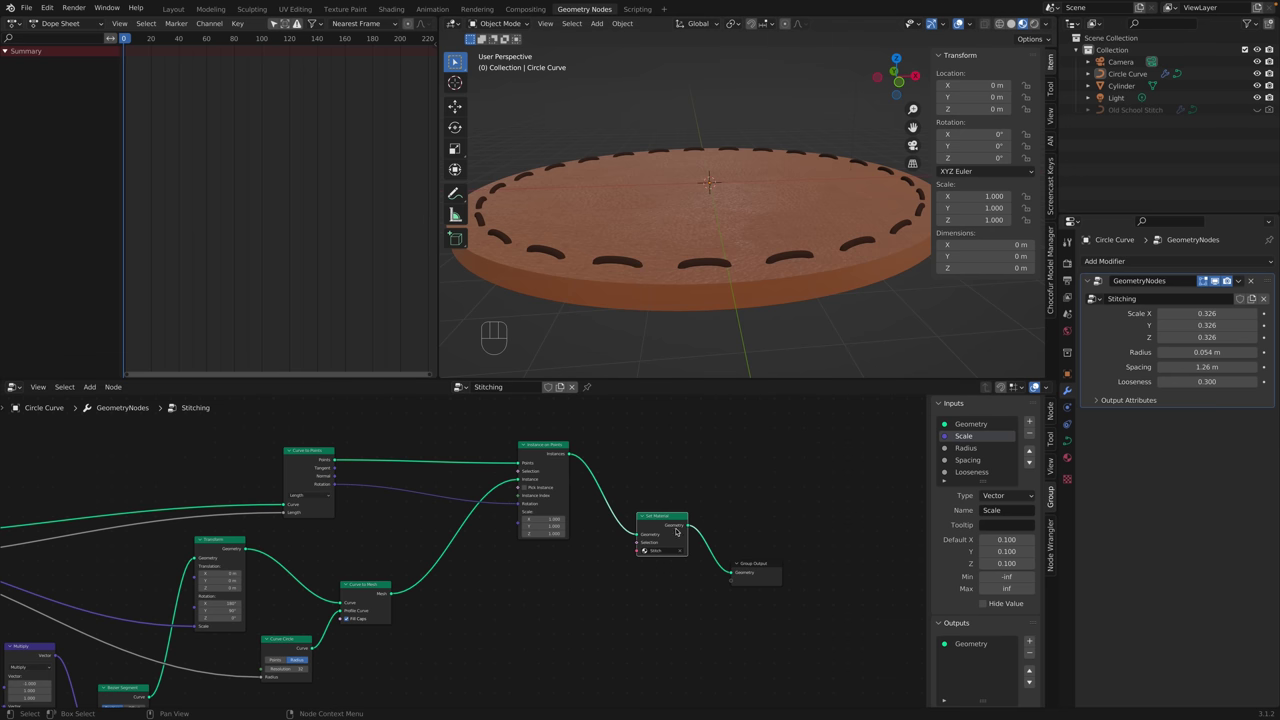
scroll(679, 527, "down", 2)
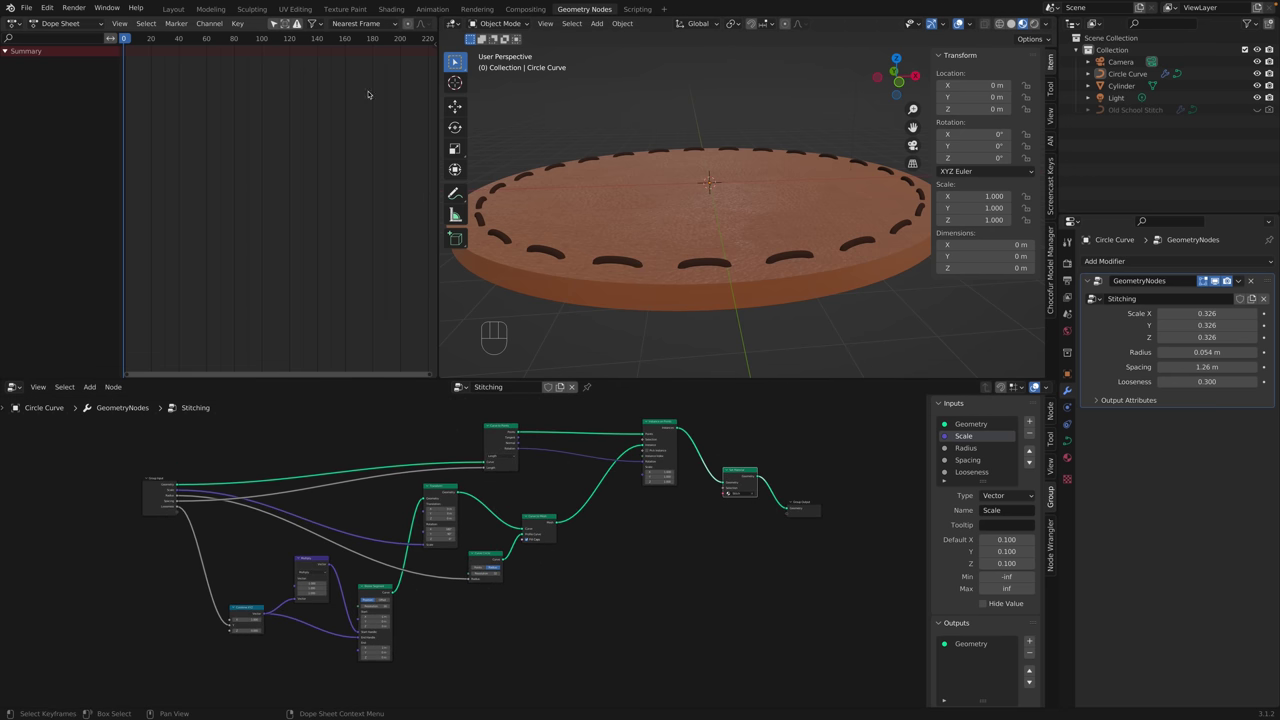
left_click(394, 11)
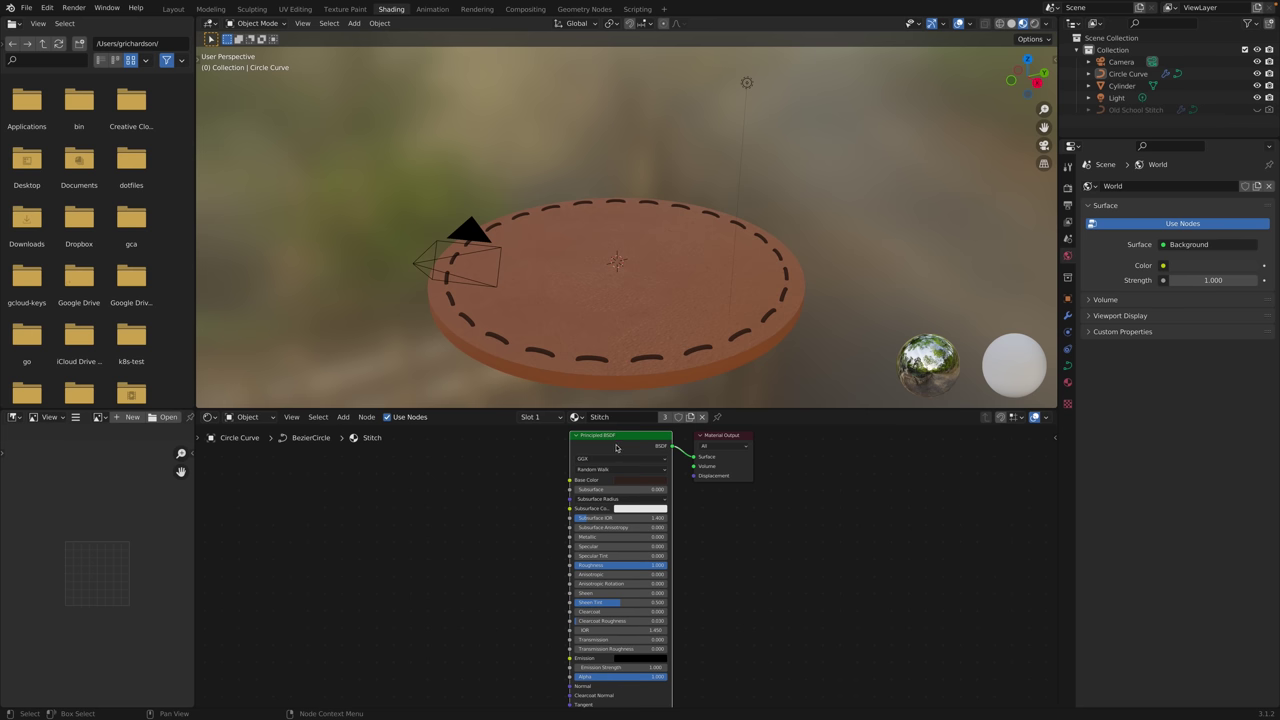
left_click(584, 9)
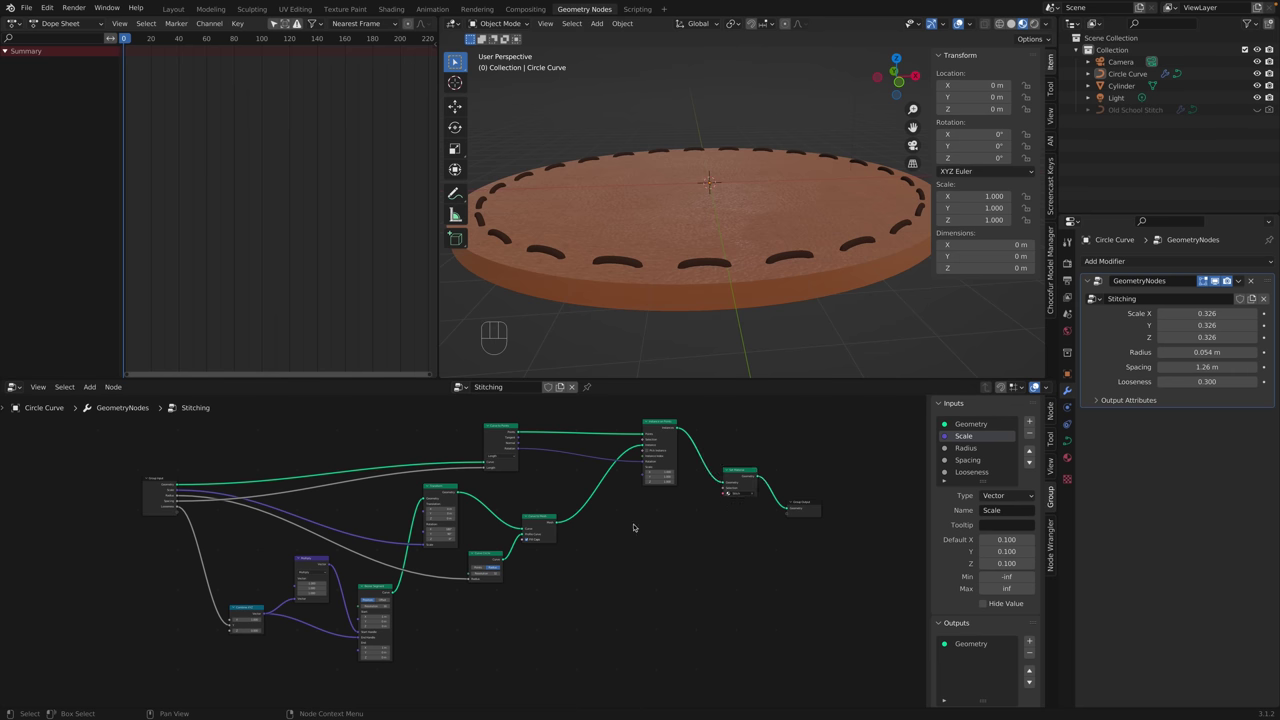
key("shift+a")
mouse_move(634, 527)
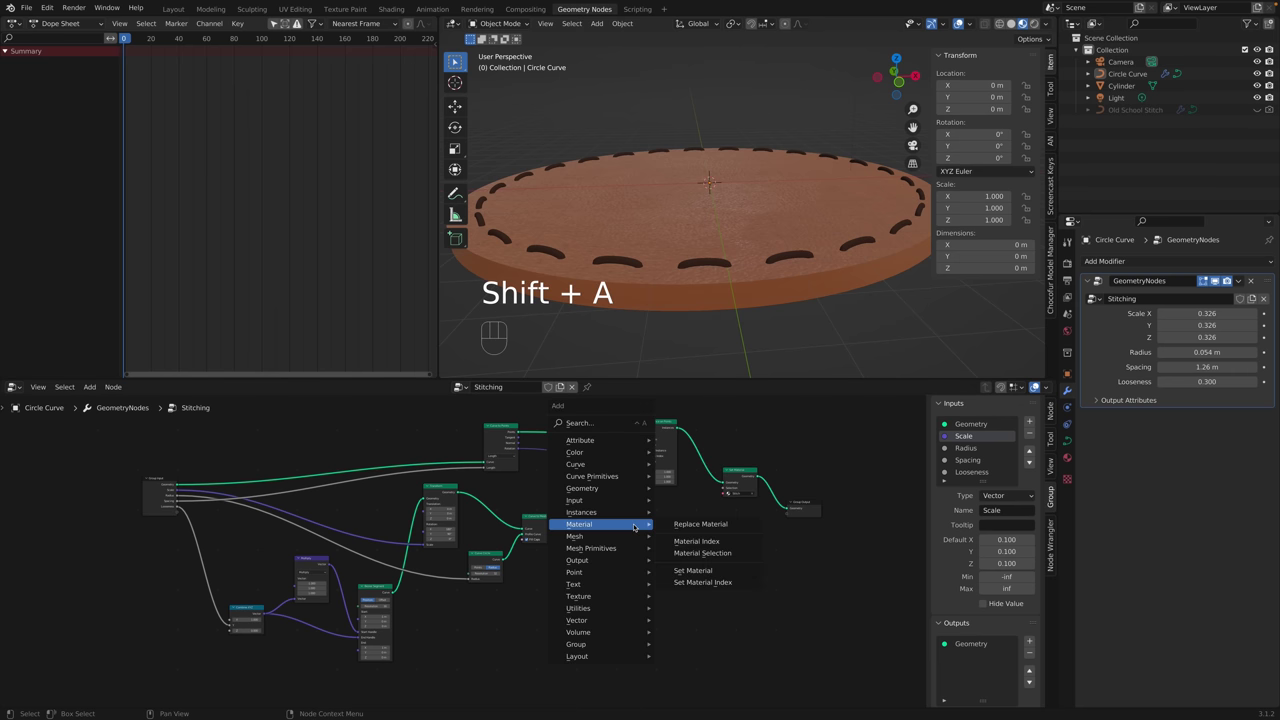
left_click(702, 553)
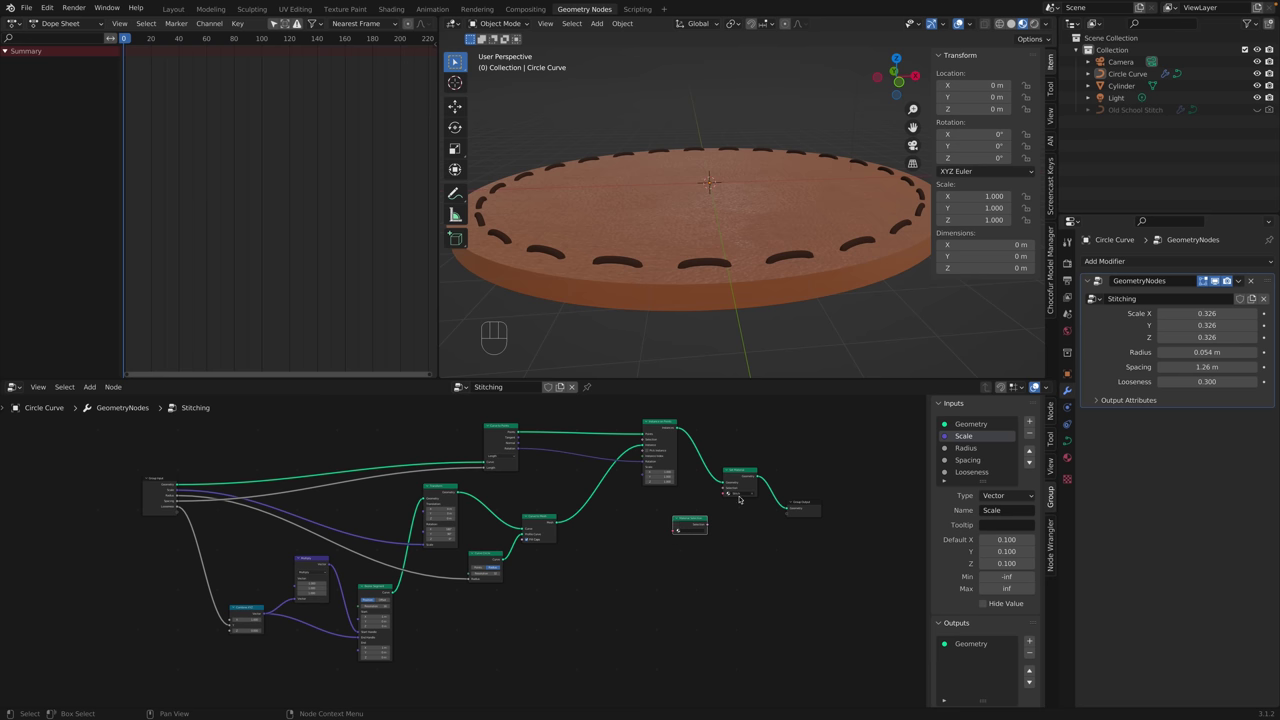
left_click(693, 521)
key("x")
Try to feed the Set Material node's material from a new Material Index node.
key("shift+a")
mouse_move(700, 521)
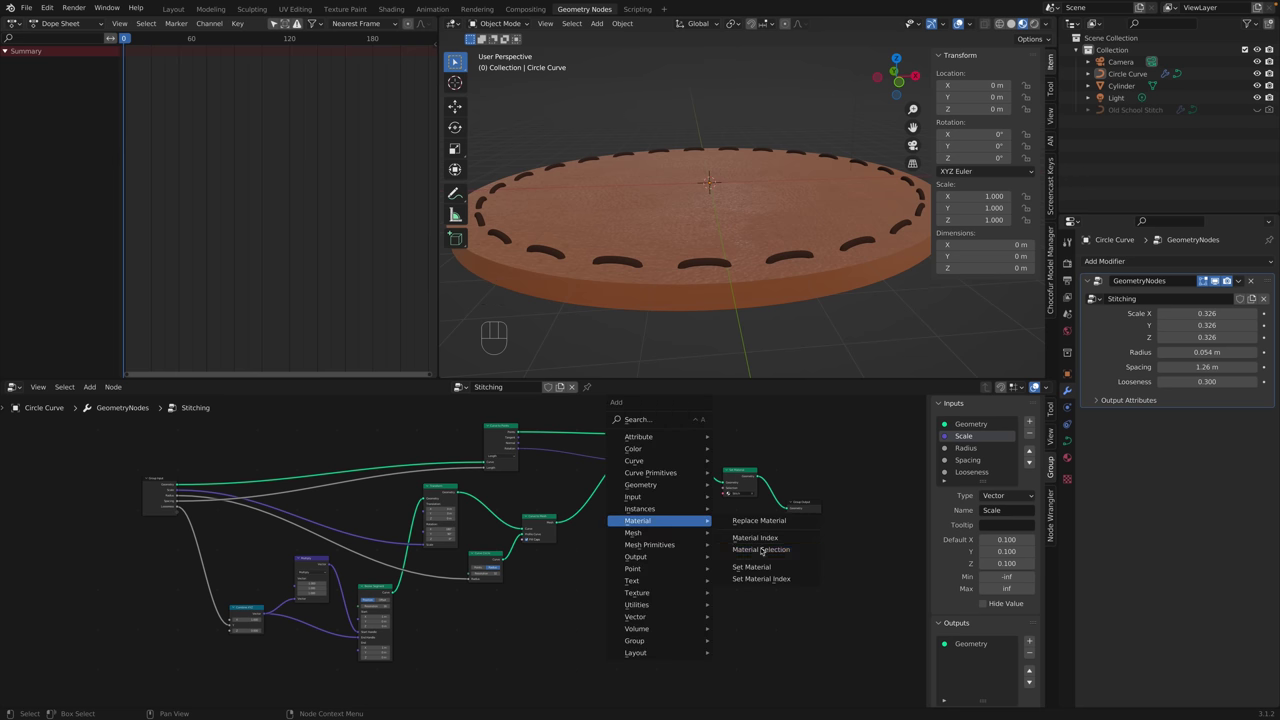
left_click(752, 538)
left_click(678, 514)
Try a Set Material Index node in place of Set Material, between Instance on Points and Group Output.
key("shift+a")
mouse_move(650, 511)
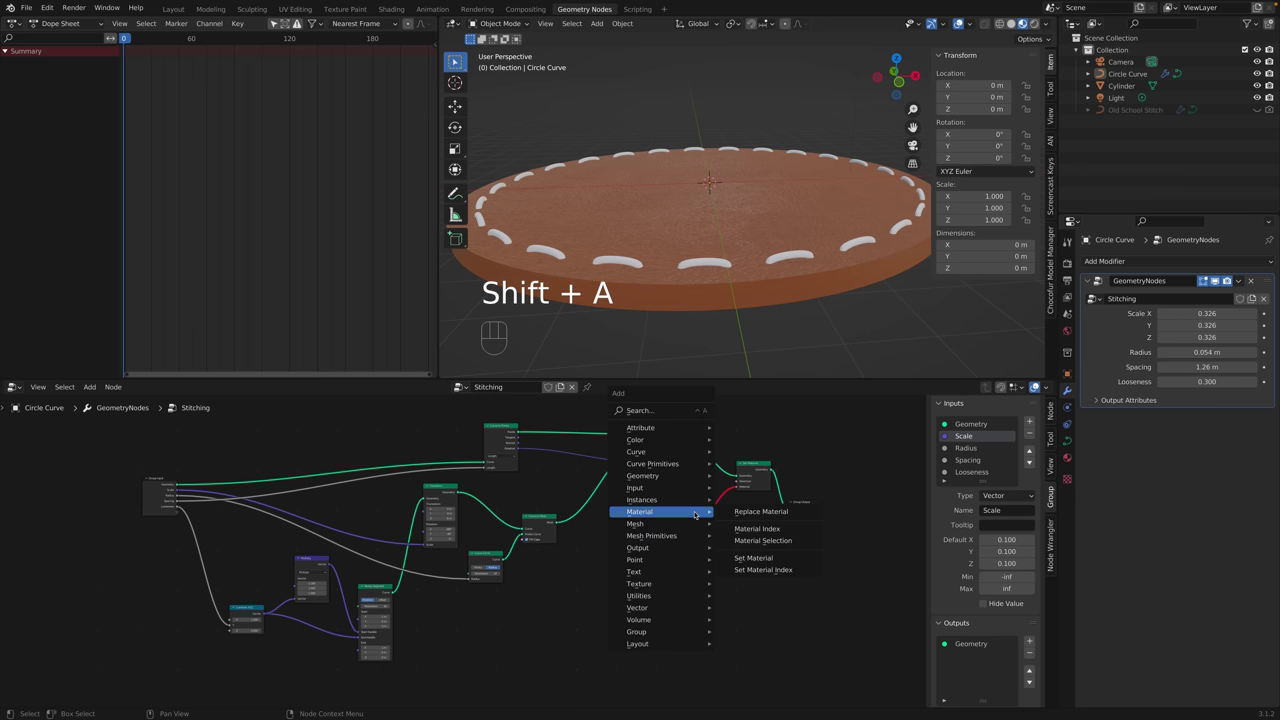
left_click(760, 529)
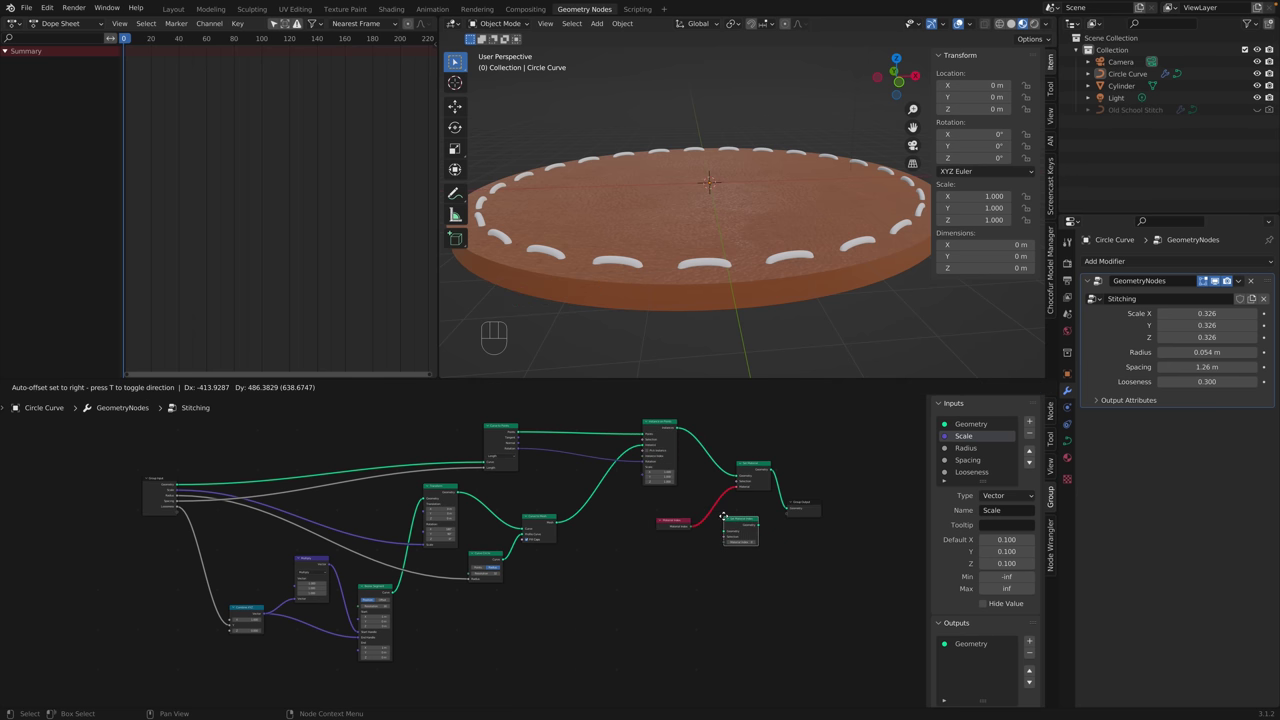
left_click(700, 525)
scroll(578, 517, "up", 3)
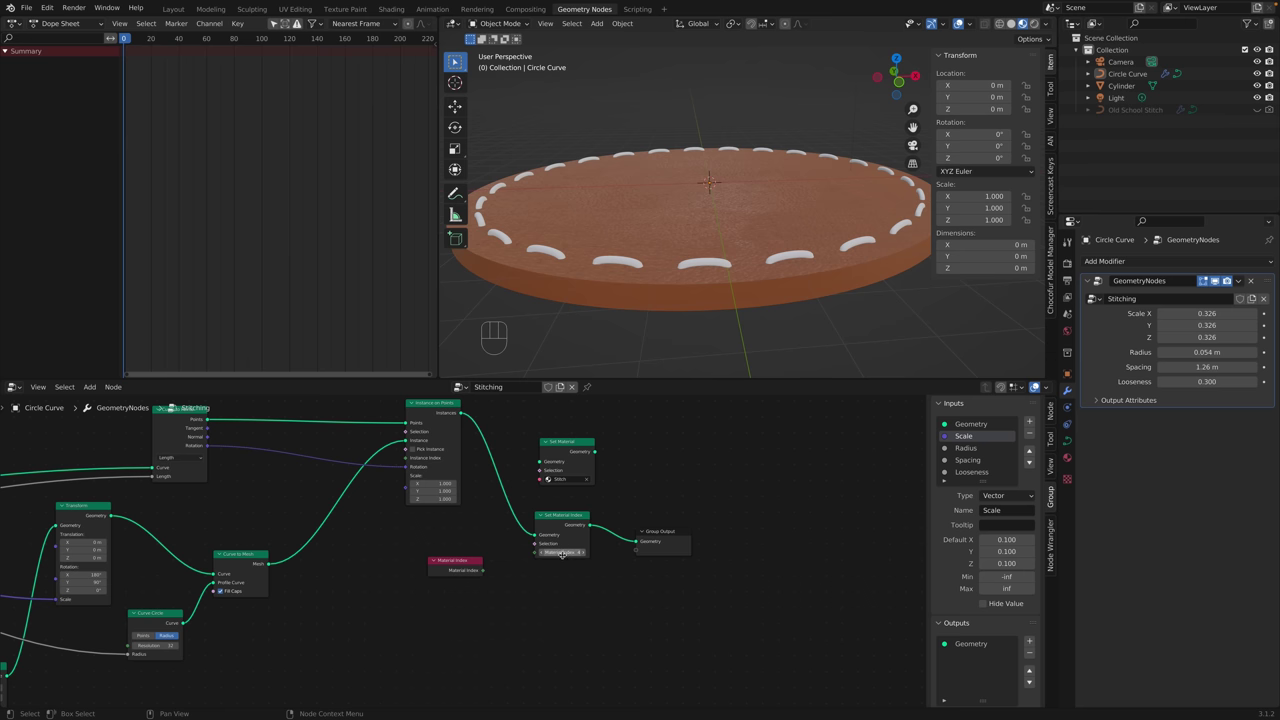
Try changing the Set Material Index node's index, checking the order of the materials in the Shading workspace.
left_click_drag(394, 16, 394, 12)
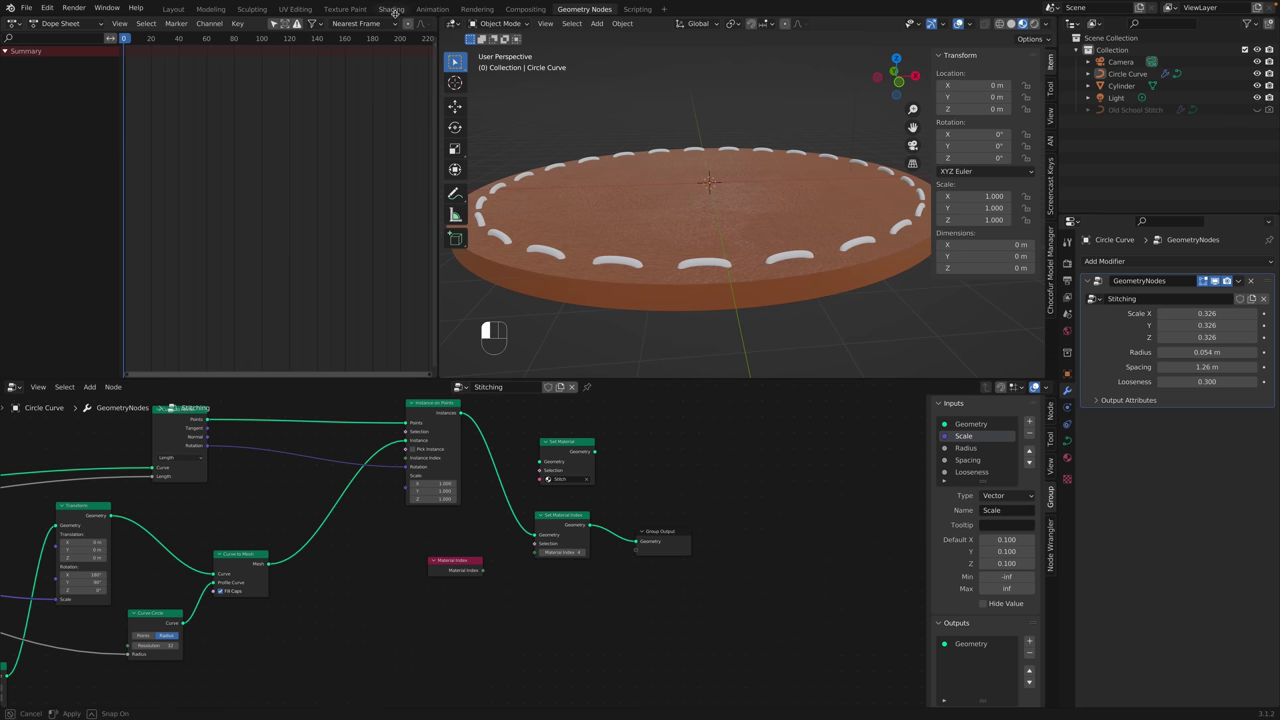
left_click(391, 9)
left_click(576, 417)
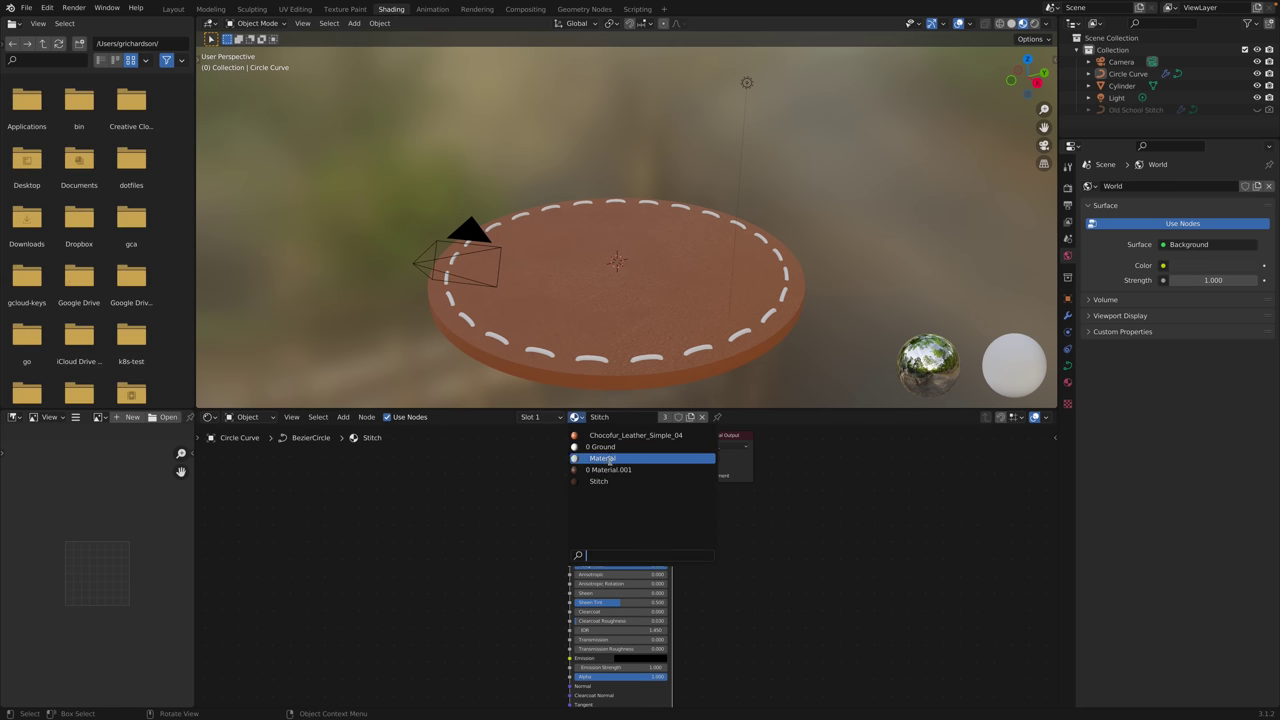
left_click(584, 9)
left_click_drag(565, 553, 496, 567)
left_click_drag(483, 570, 537, 555)
left_click_drag(586, 517, 573, 514)
left_click_drag(524, 552, 512, 561)
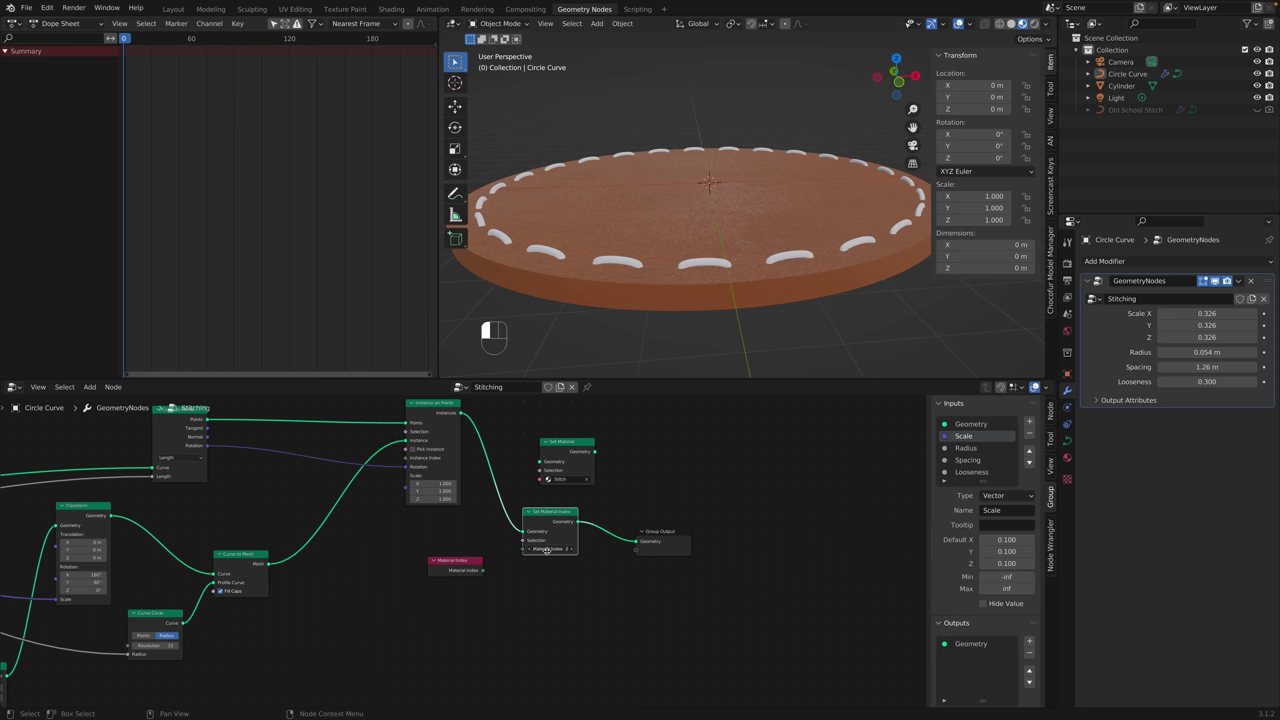
Delete the Material Index and Set Material Index nodes and reinsert Set Material before the Group Output.
key("shift+a")
mouse_move(530, 577)
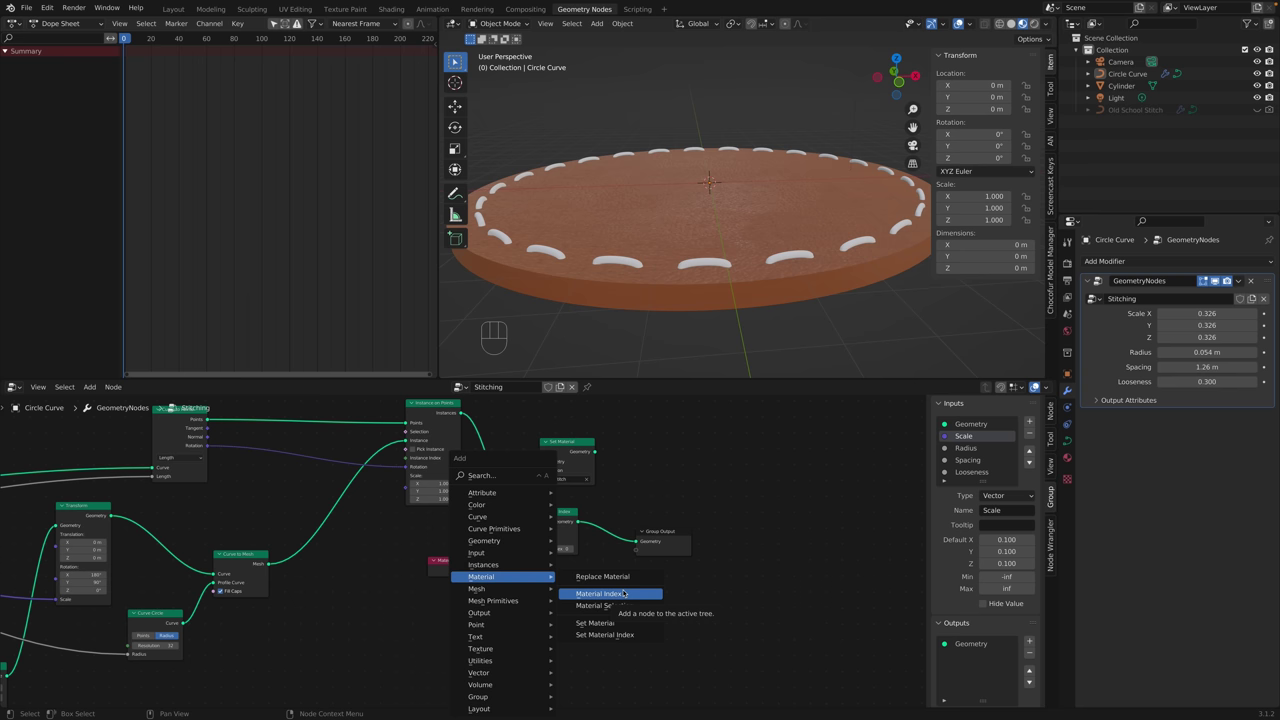
key("x")
key("x")
left_click_drag(556, 514, 548, 577, "alt")
key("x")
left_click(575, 449)
left_click_drag(575, 449, 567, 468)
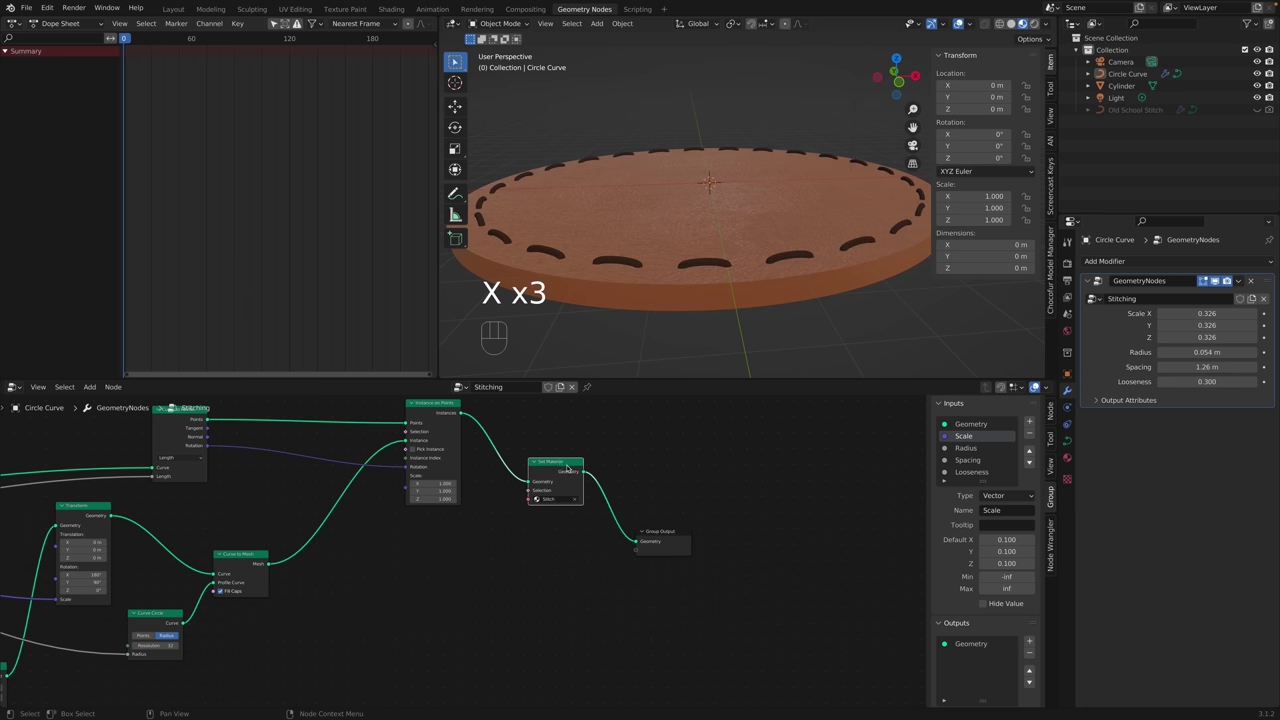
Expose the Set Material node's Material as a group input and view the materials it offers in the modifier.
scroll(550, 512, "down", 2)
middle_click_drag(412, 530, 619, 510)
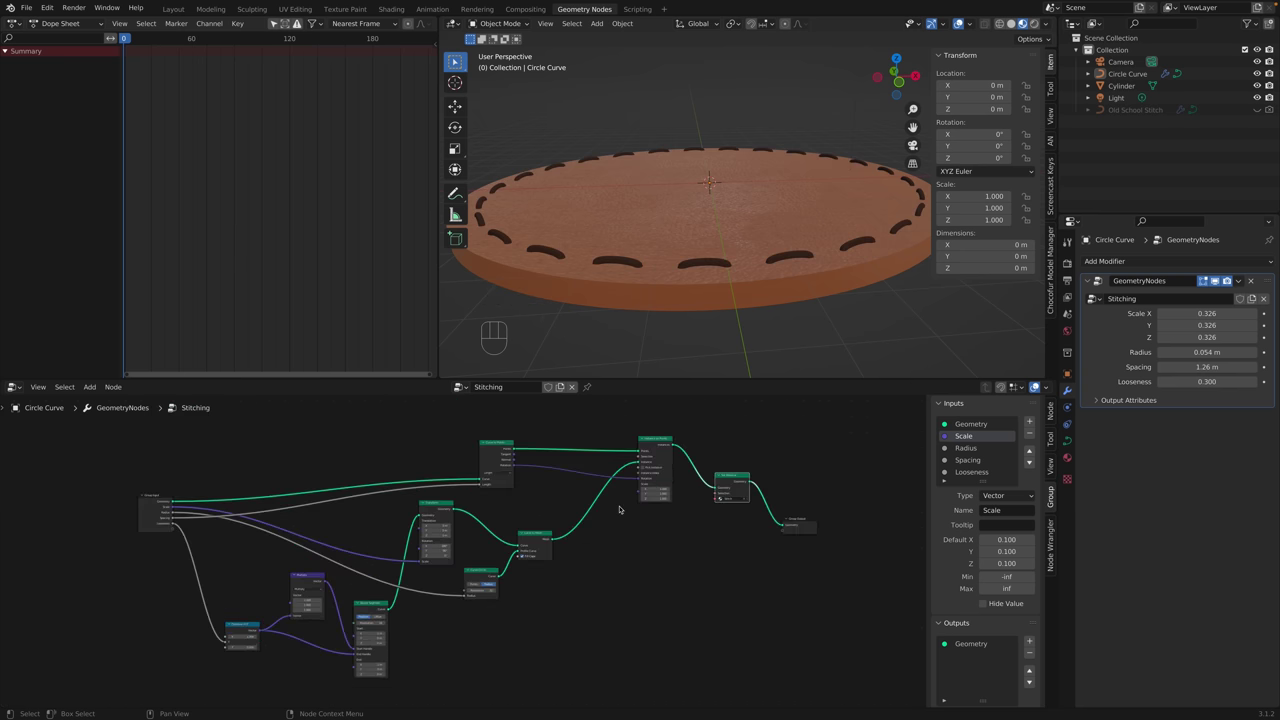
scroll(619, 510, "down", 1)
left_click_drag(700, 503, 194, 535)
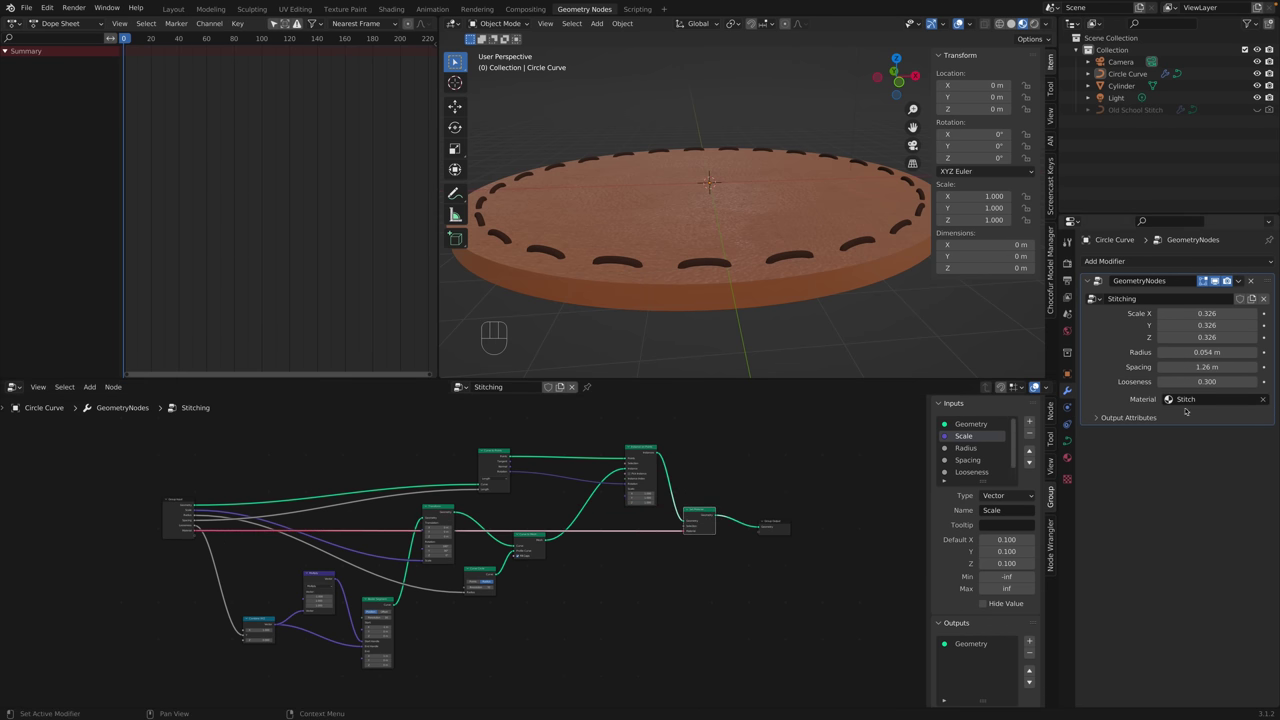
left_click(1175, 400)
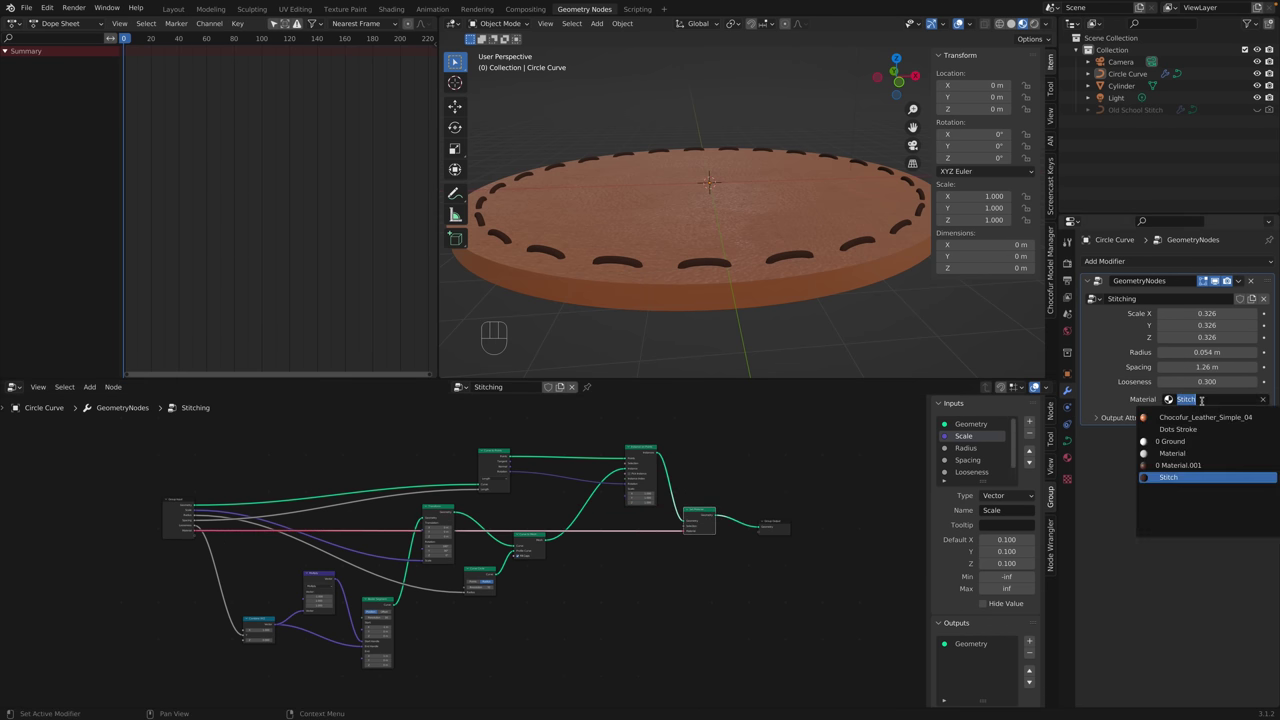
left_click(1122, 445)
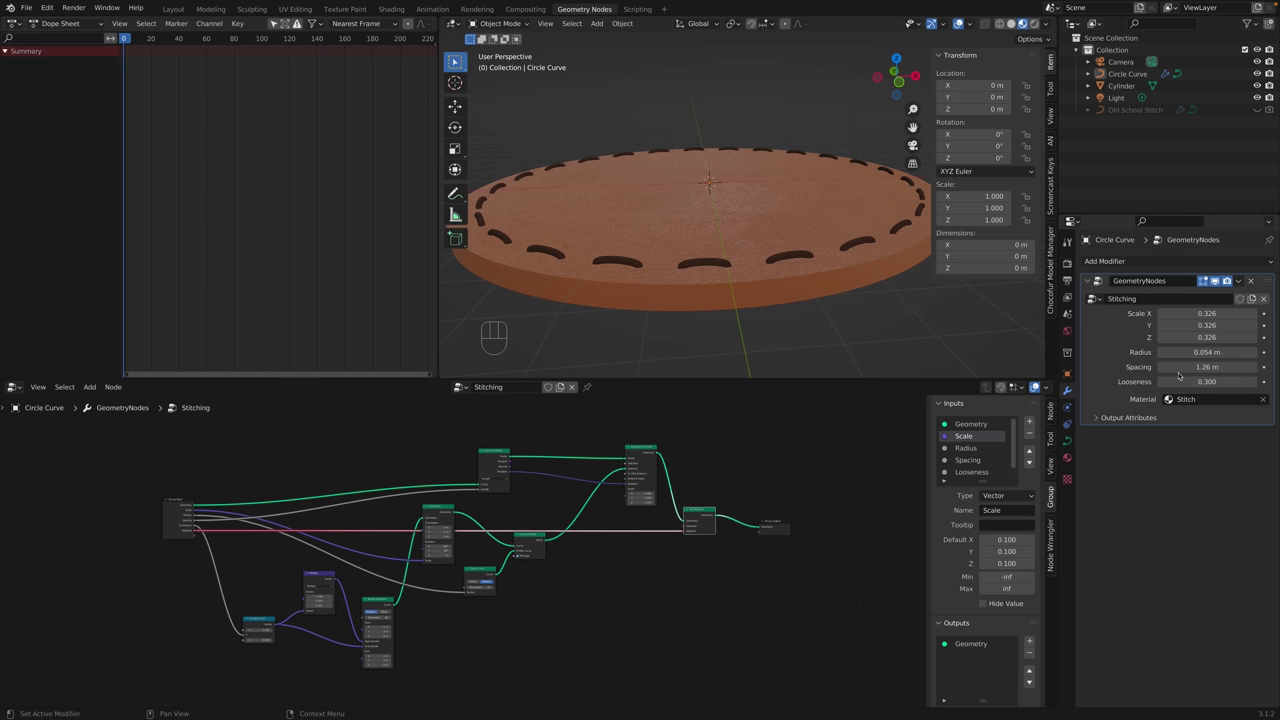
Remove the Stitch material slot from the Circle Curve and review the modifier's Material choices without changing the selection.
left_click(1068, 458)
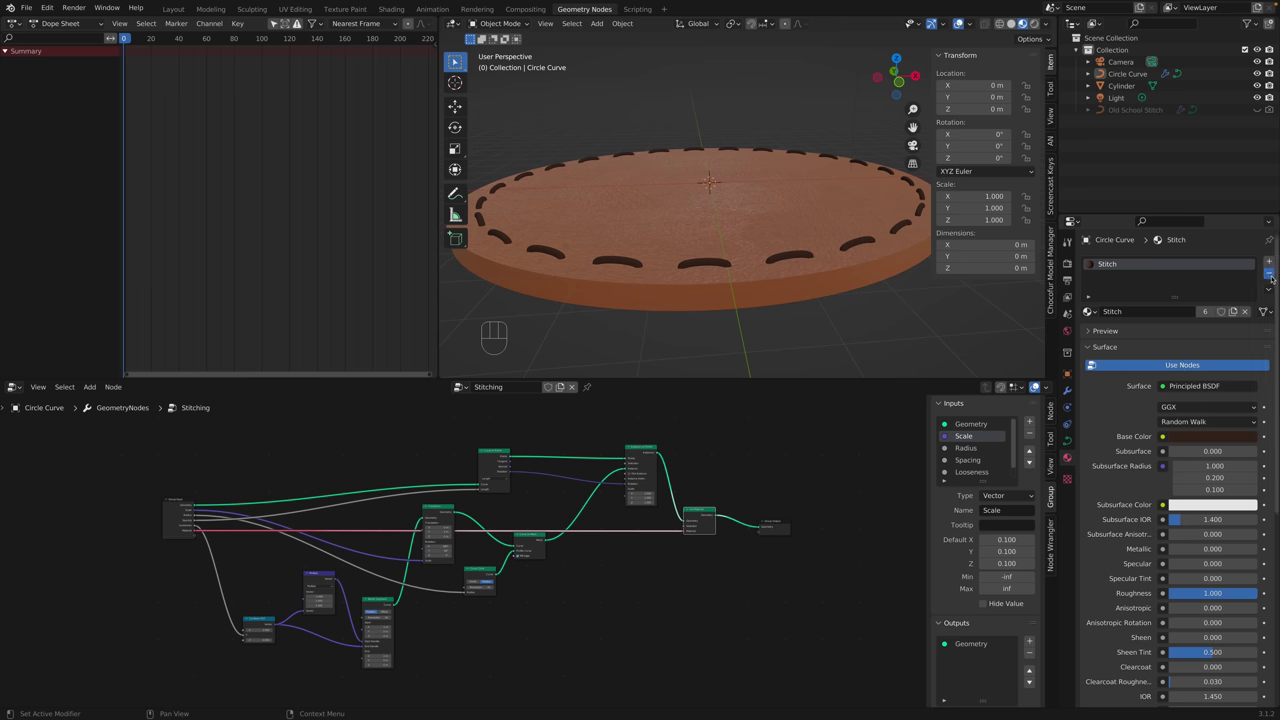
left_click(1268, 273)
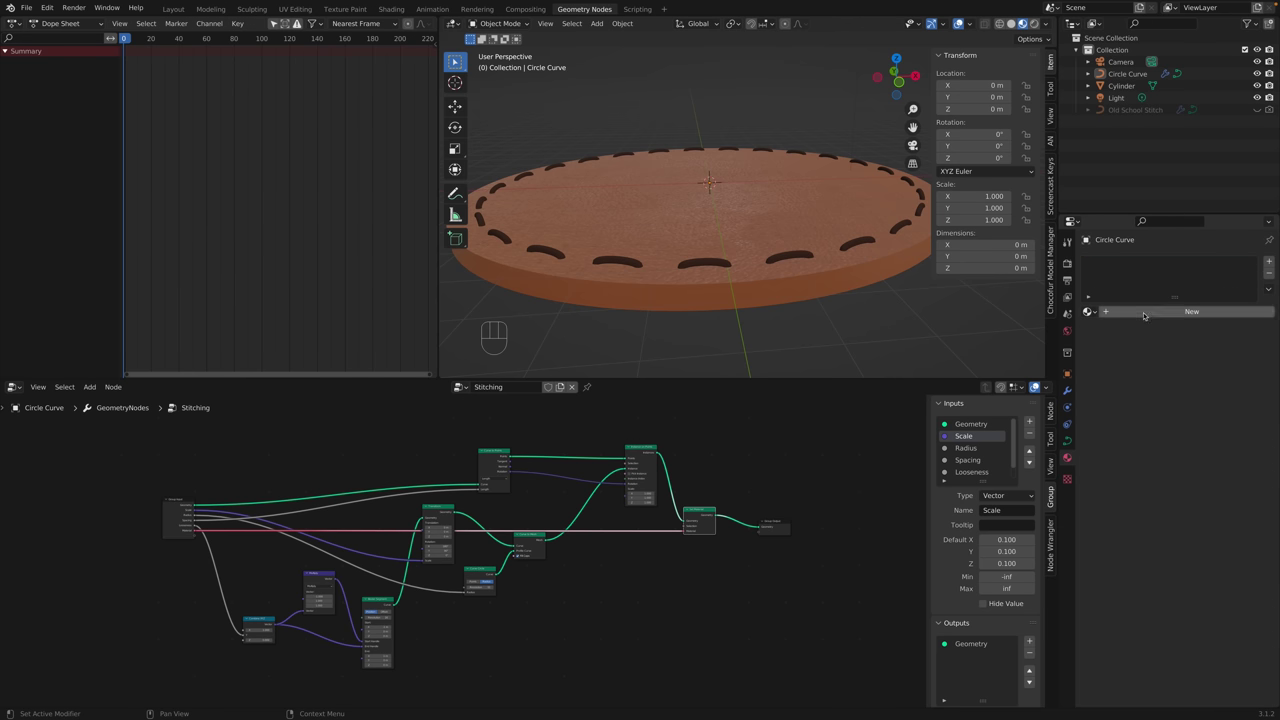
left_click(1067, 390)
left_click(1184, 399)
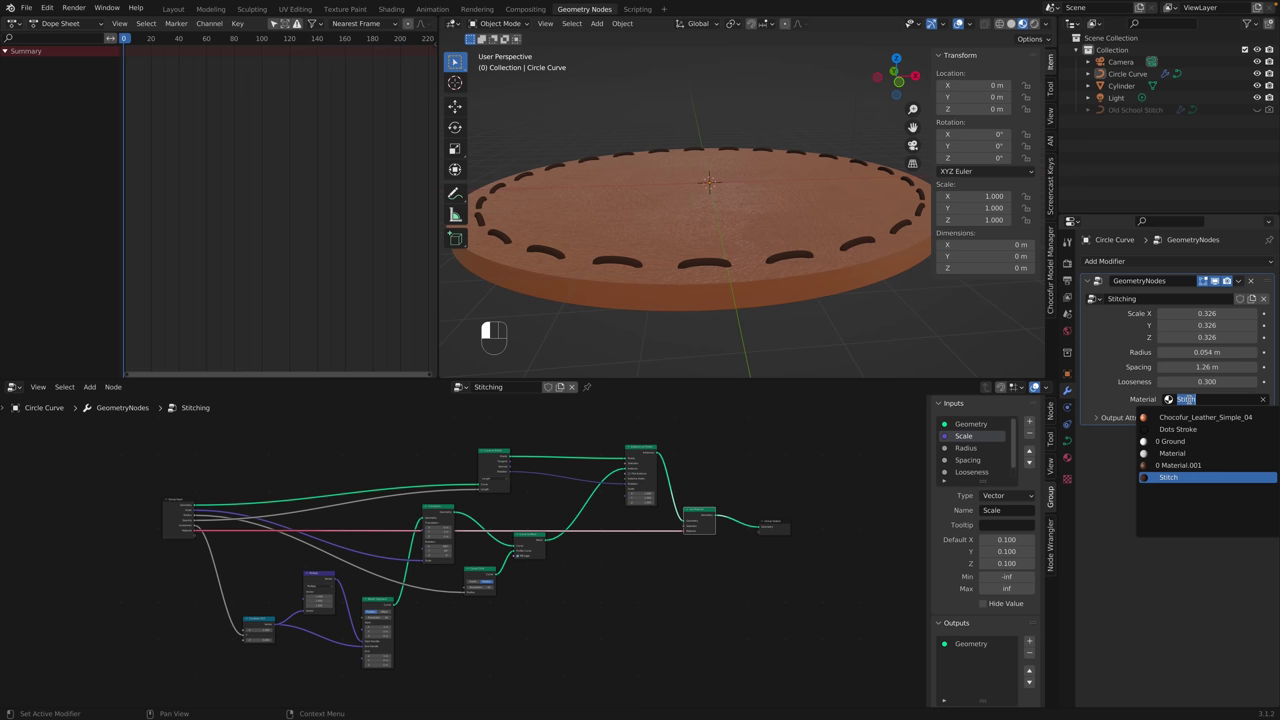
left_click(1114, 463)
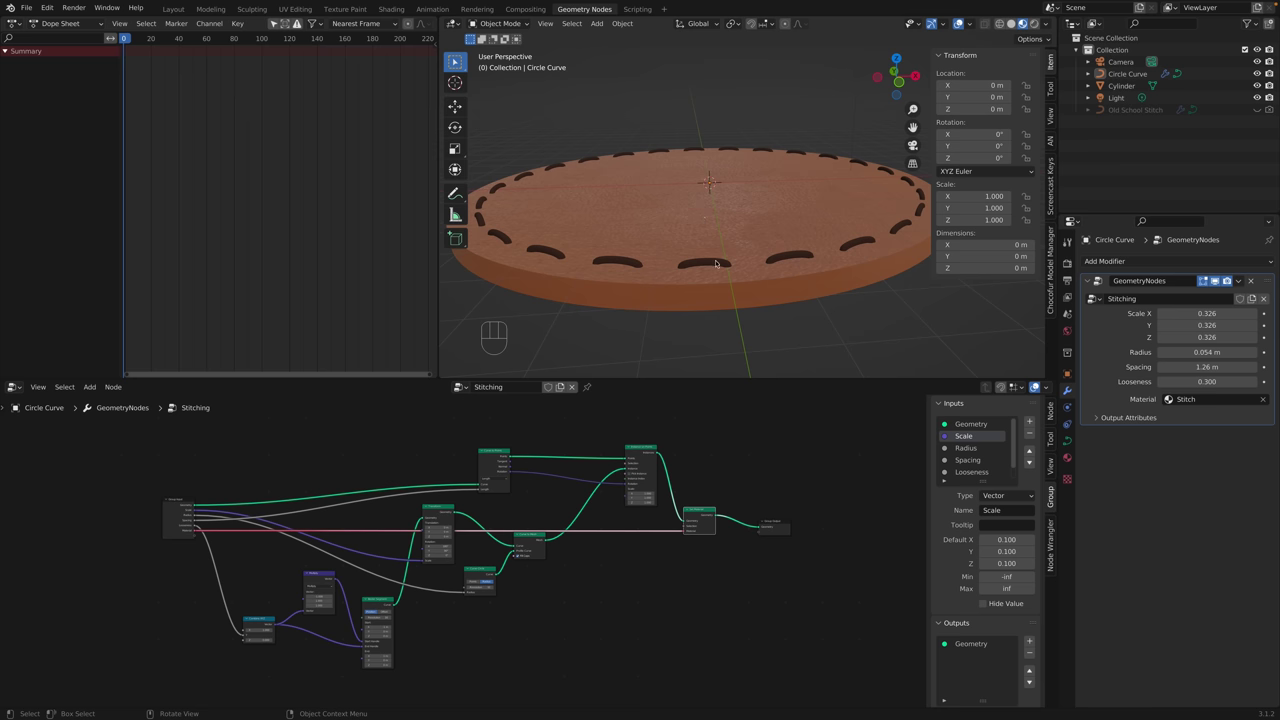
Save the project file and choose Stitch as the Material in the Circle Curve's geometry nodes modifier.
left_click(1068, 457)
left_click(1067, 391)
middle_click_drag(605, 594, 662, 544)
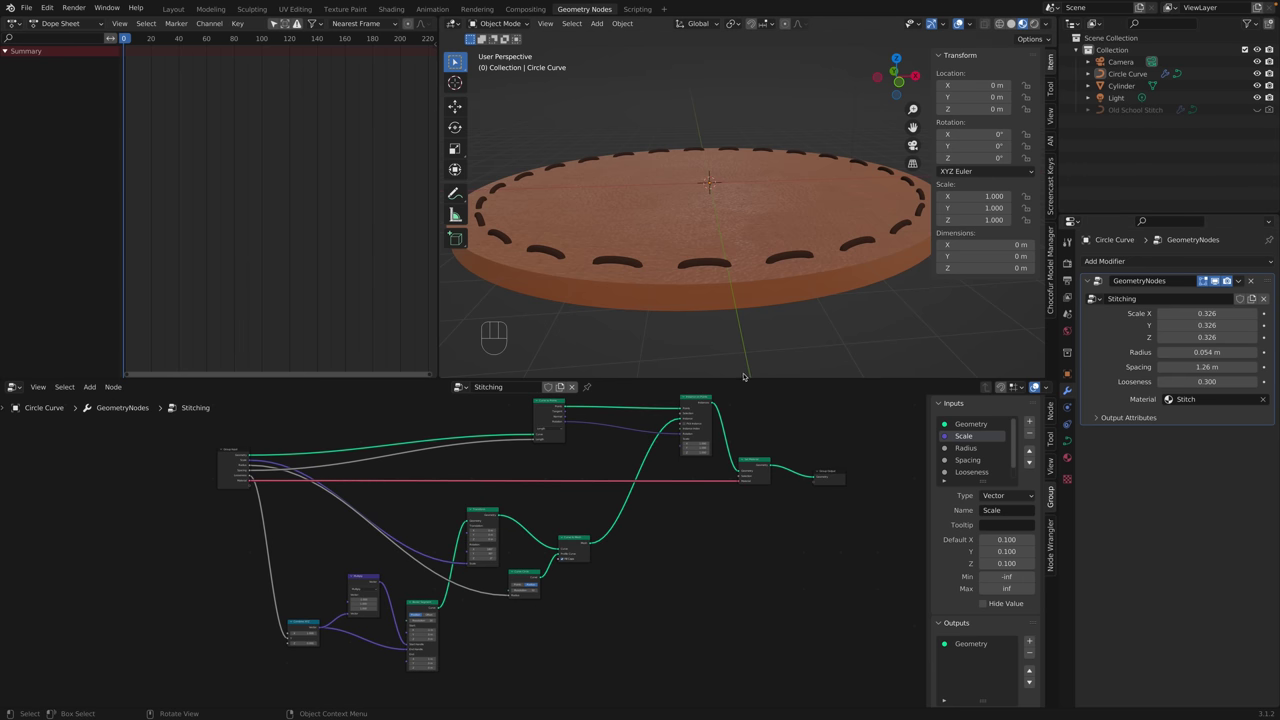
key("super+s")
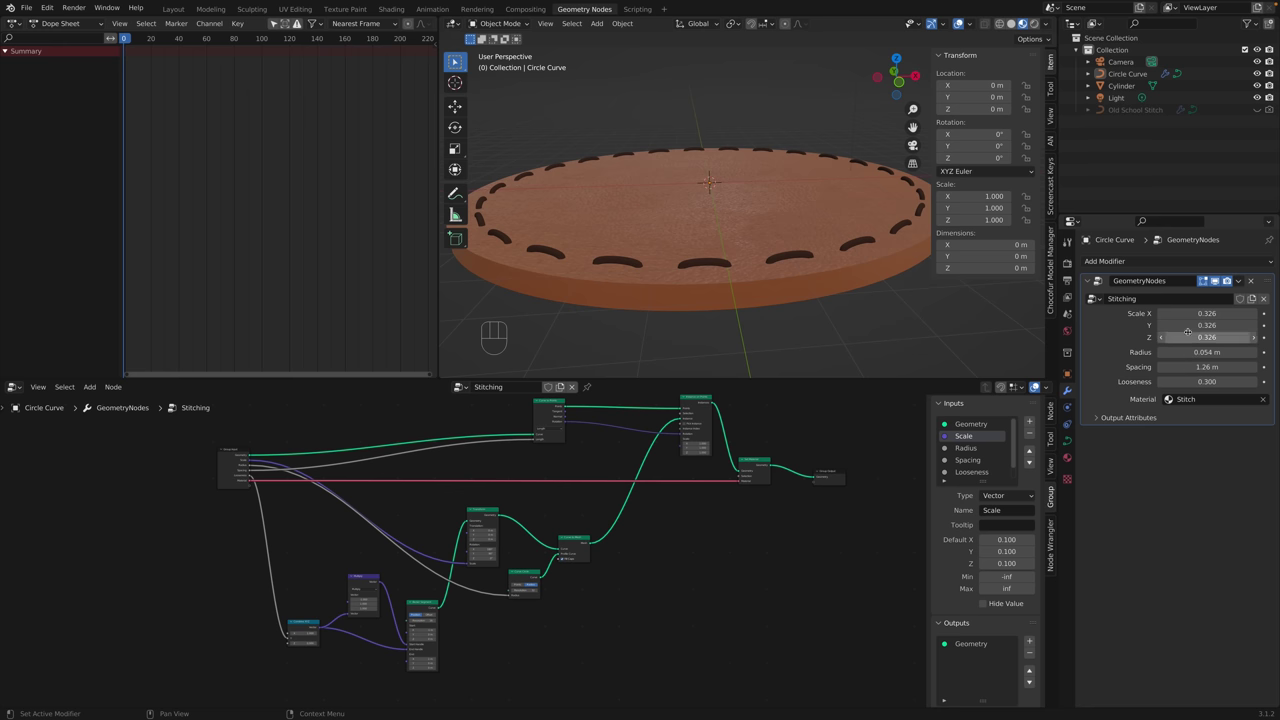
left_click(1168, 399)
left_click(1210, 425)
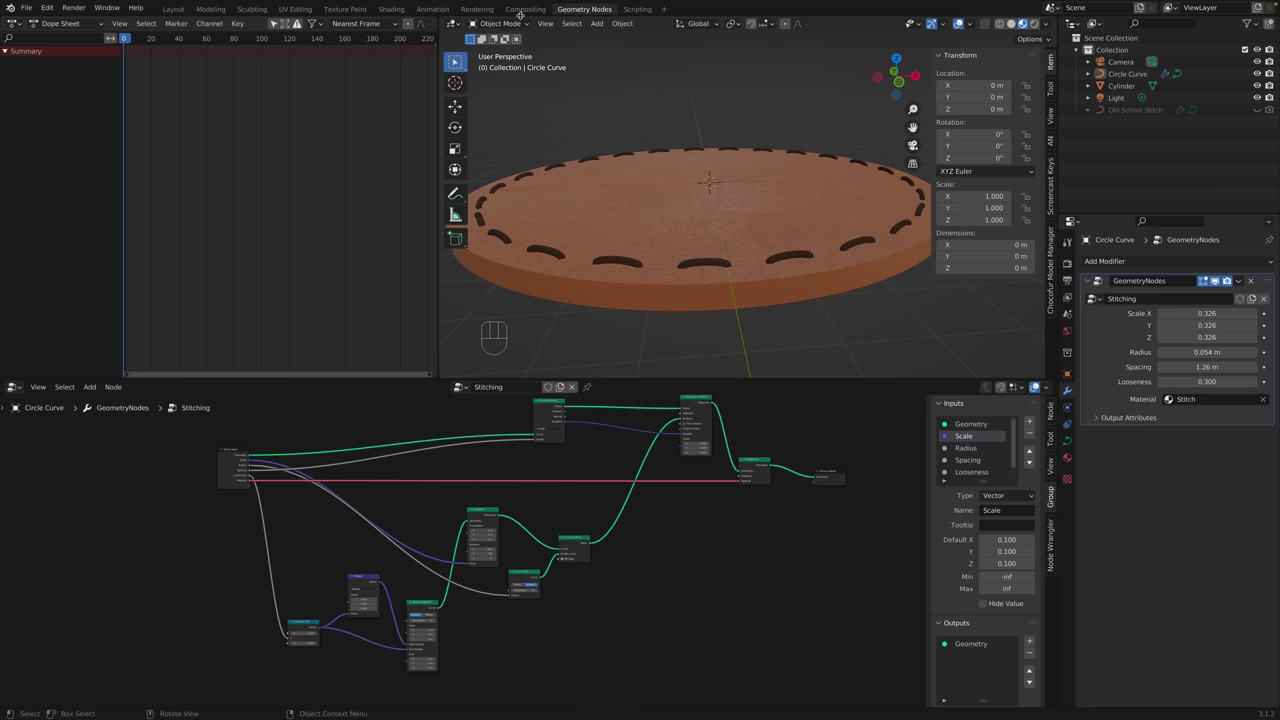
Switch the 3D viewport to Rendered shading and inspect the stitches around the cylinder from near and far.
left_click(1034, 23)
mouse_move(900, 160)
middle_mouse_down()
mouse_move(762, 282)
mouse_move(757, 240)
mouse_move(762, 277)
mouse_move(752, 265)
middle_mouse_up()
scroll(750, 262, "up", 2)
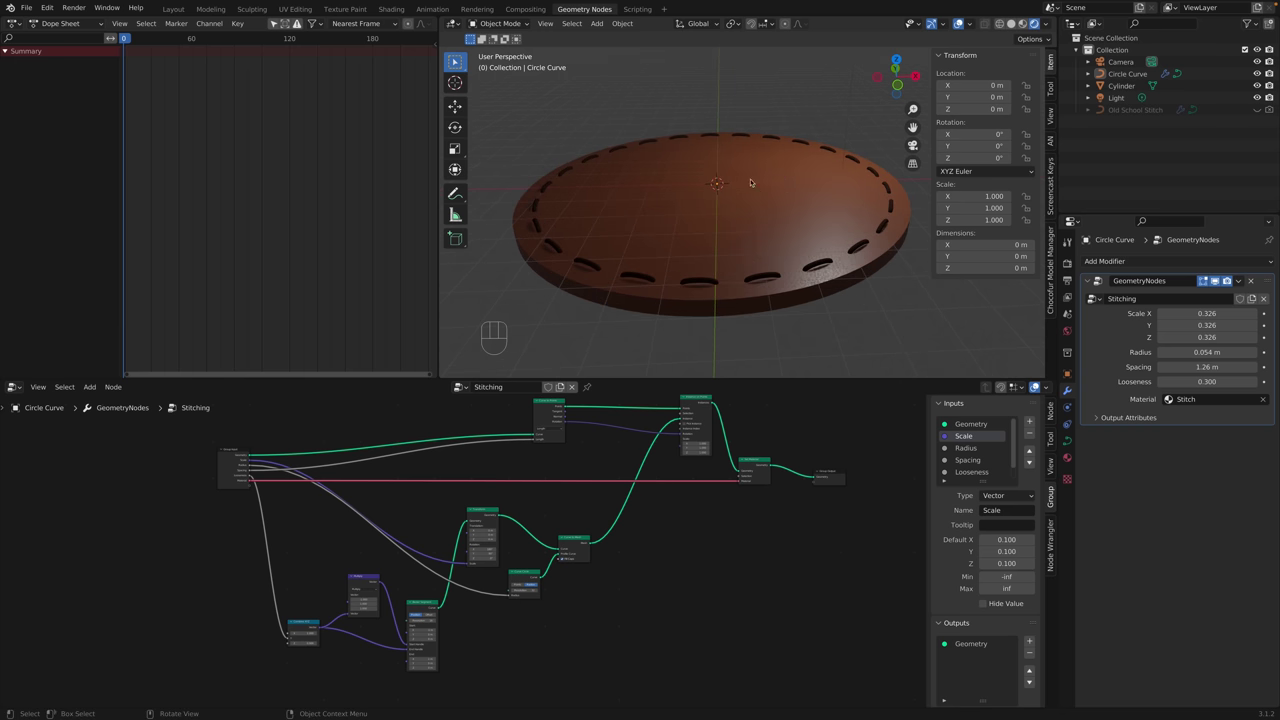
scroll(751, 183, "down", 4)
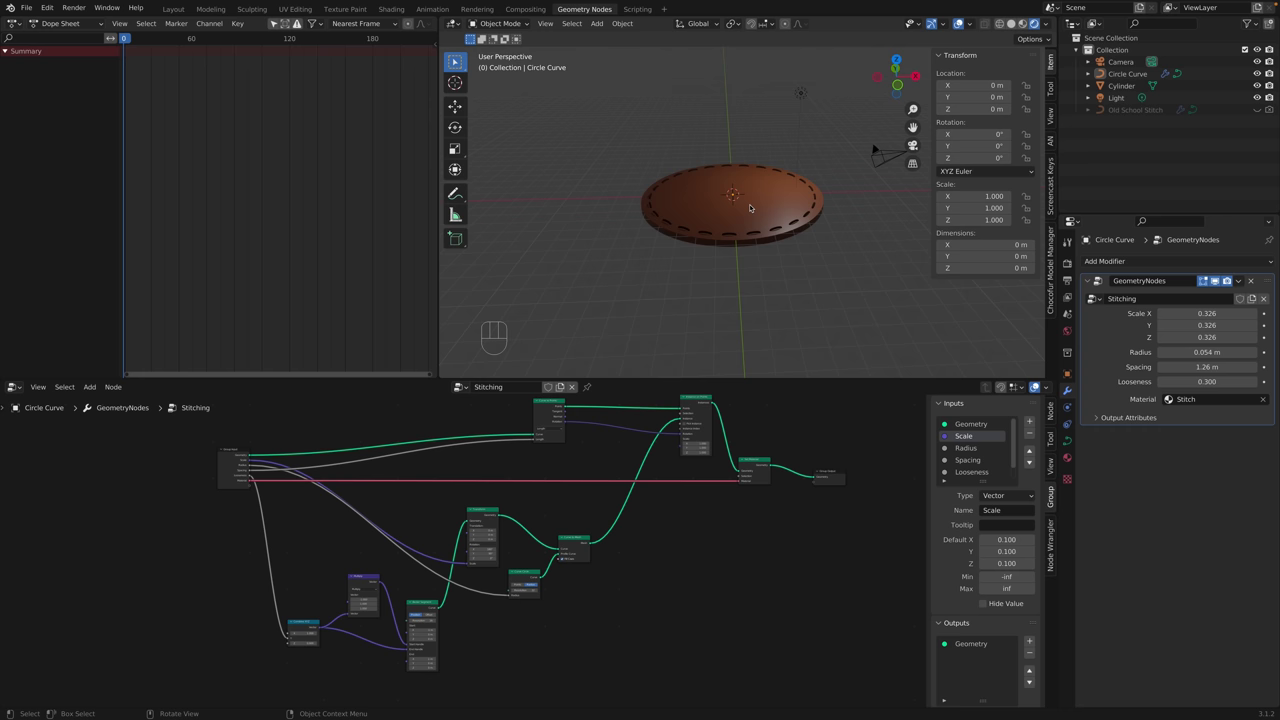
middle_click_drag(750, 207, 709, 269)
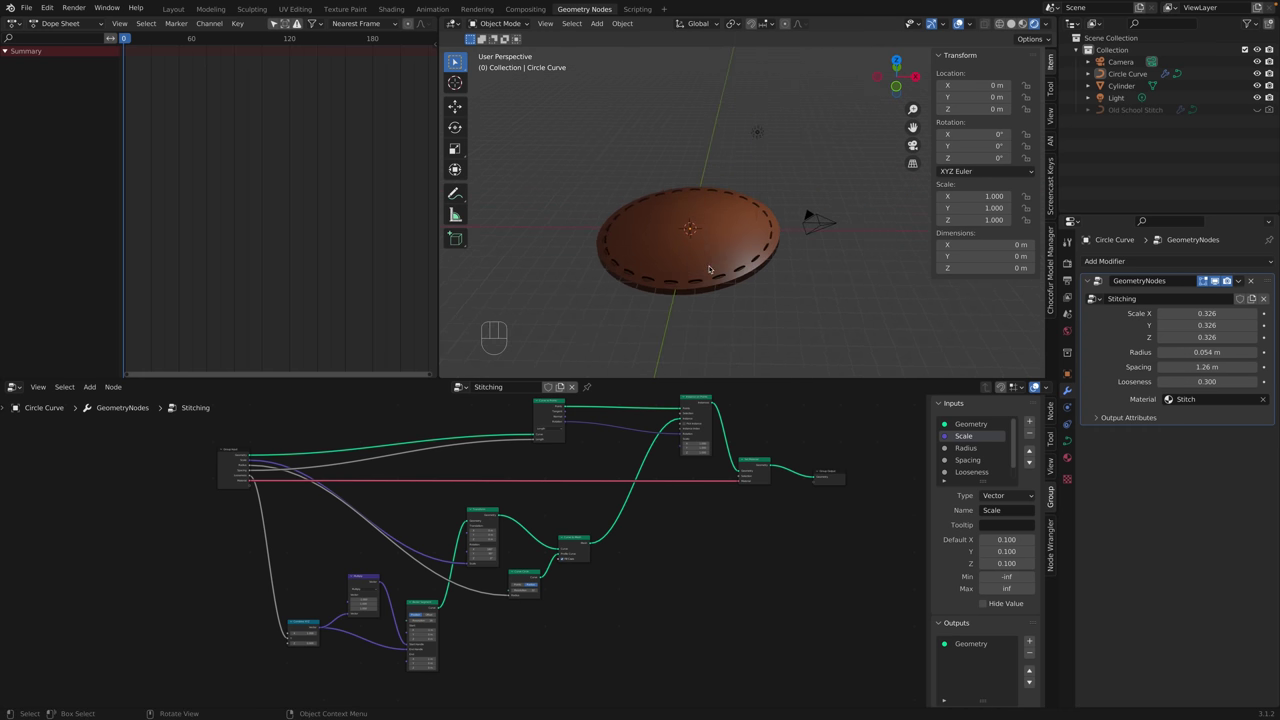